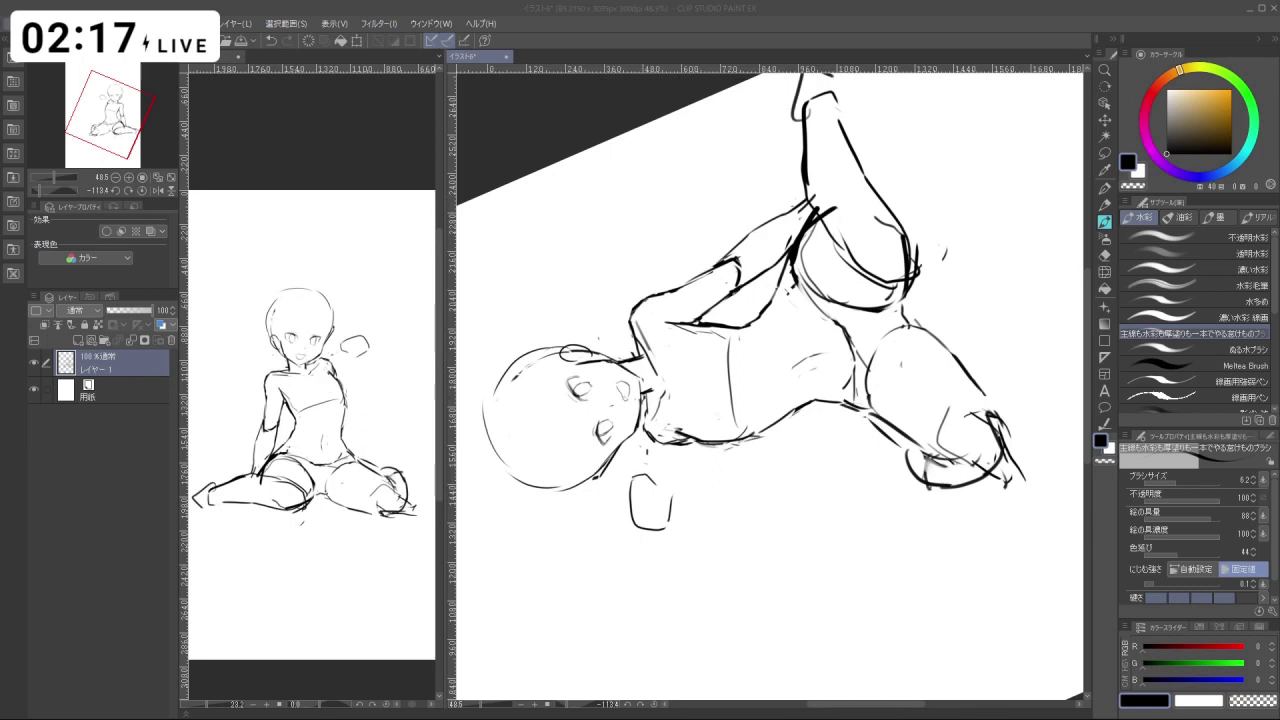
Create a new B5 colour canvas, 2150 x 3035 px at 300 dpi.
click(32, 23)
click(45, 40)
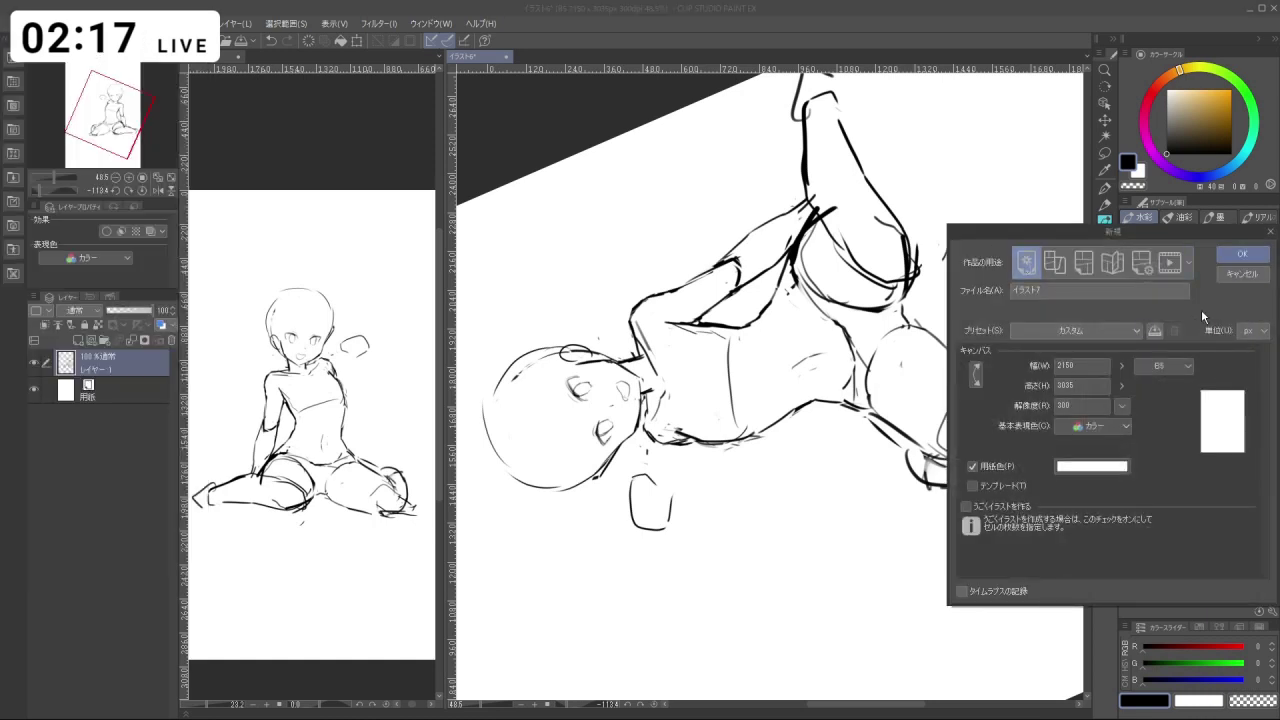
click(1242, 254)
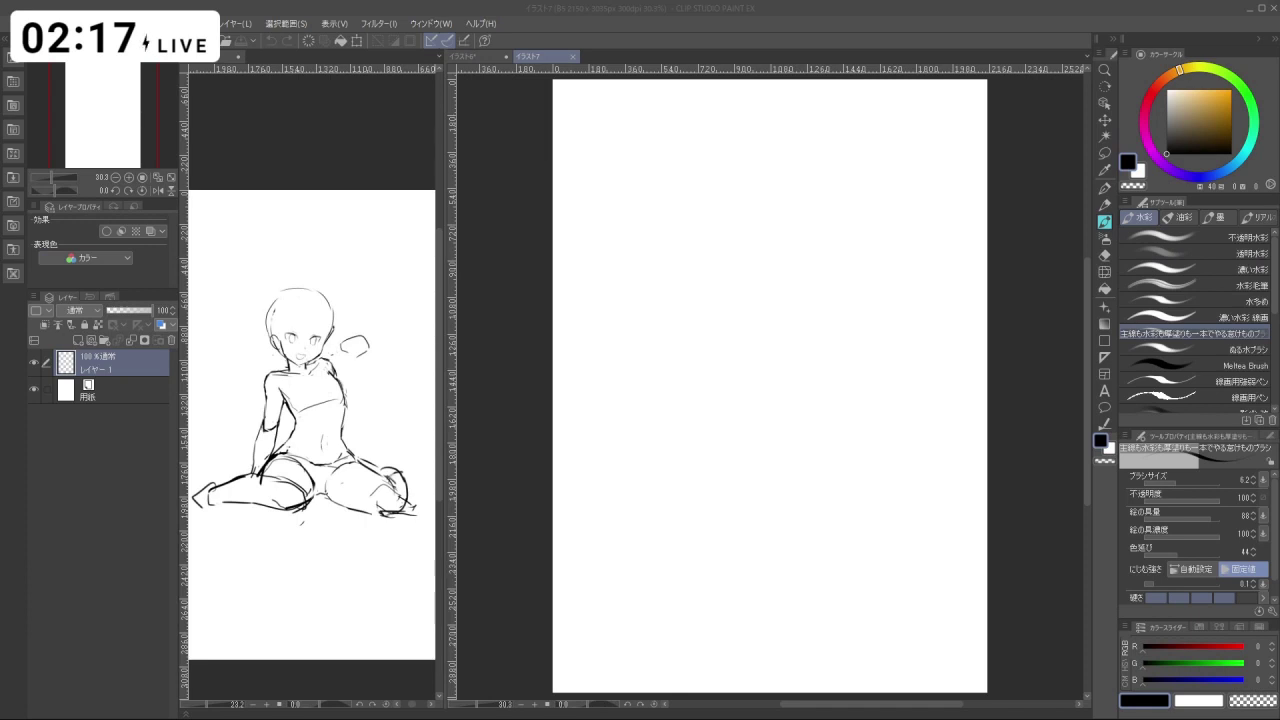
Close the duplicate view of the previous sketch and bring the new blank canvas to the front.
click(1055, 372)
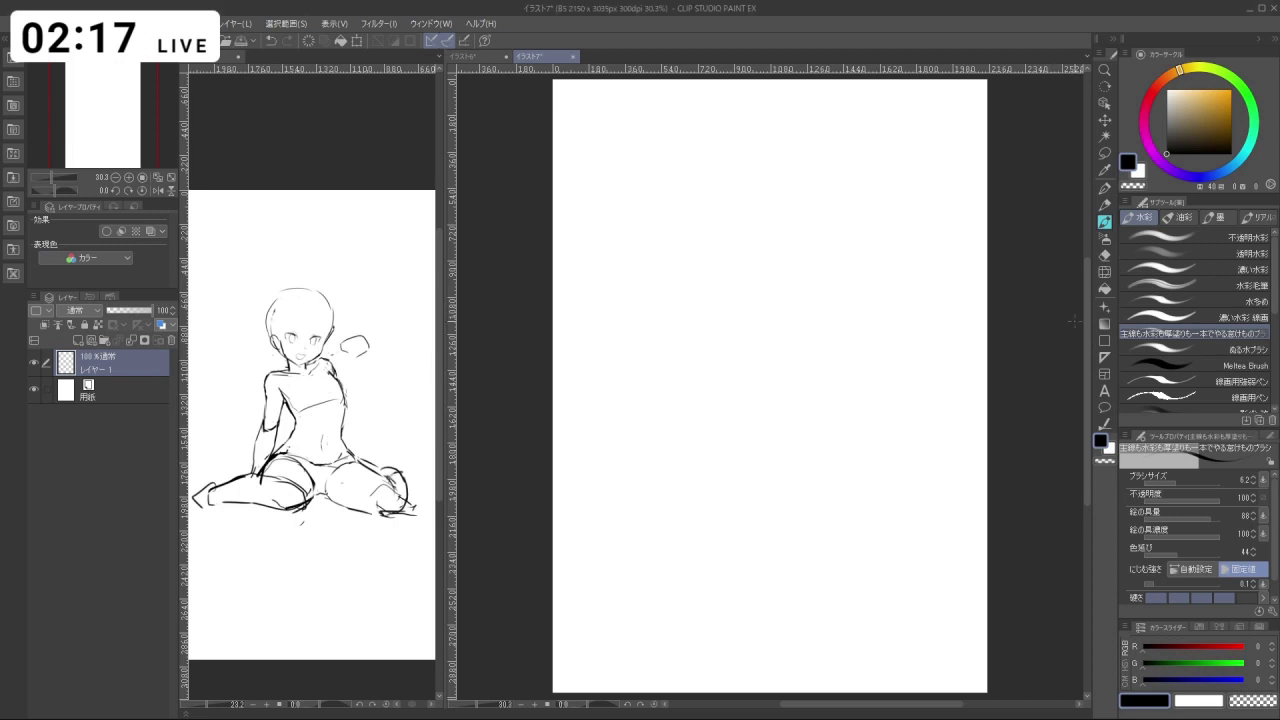
click(237, 57)
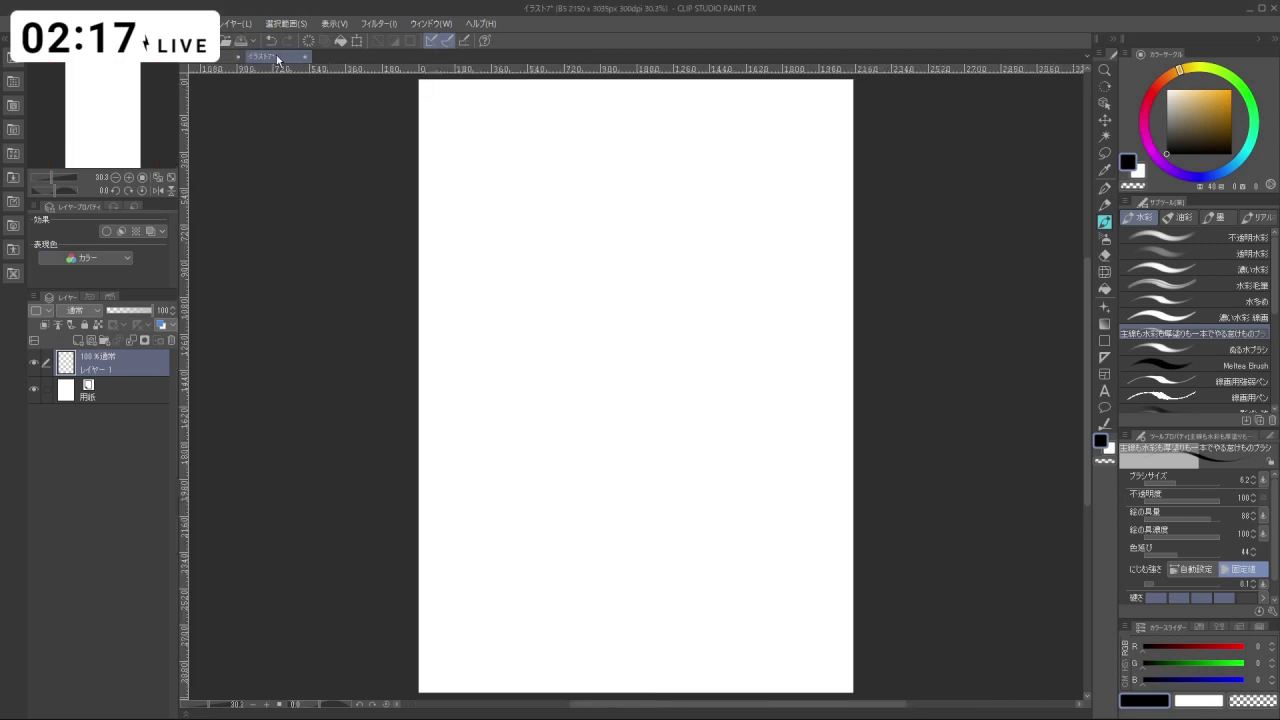
click(226, 58)
click(276, 57)
Open a second window of the blank canvas and dock it to the left of the main view.
click(70, 23)
mouse_move(399, 28)
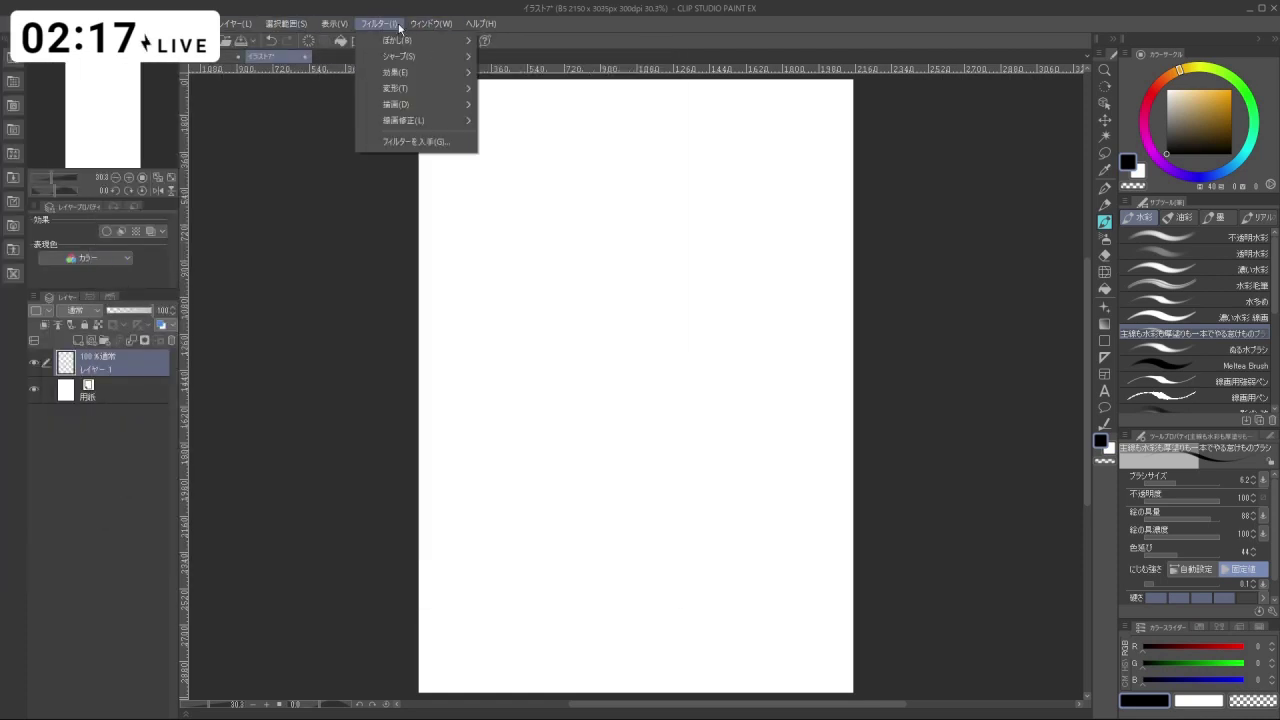
mouse_move(440, 26)
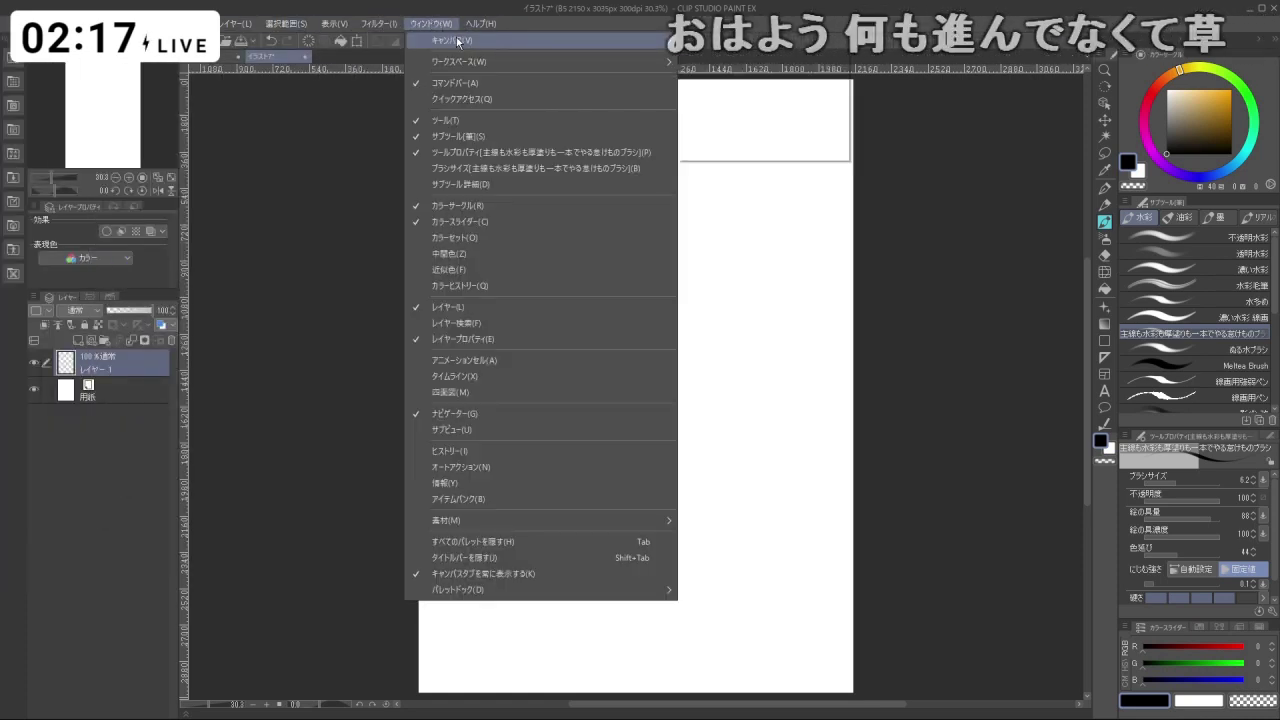
click(735, 41)
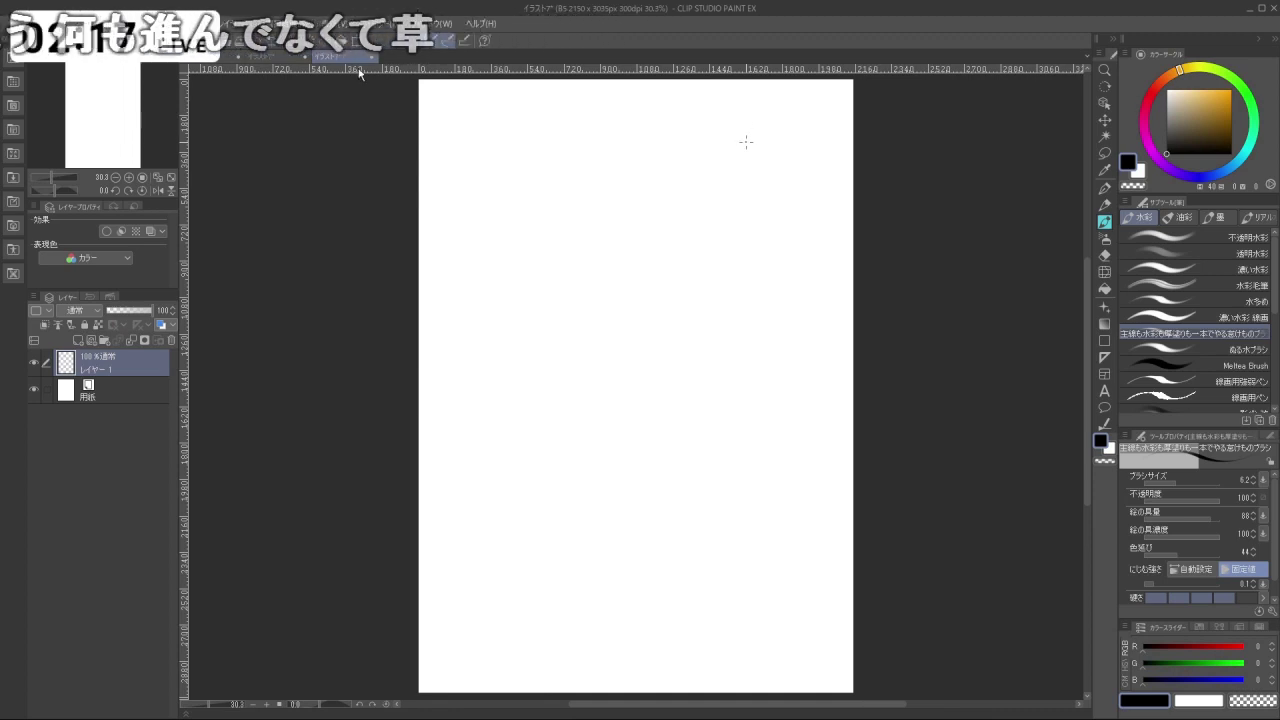
drag(348, 58, 182, 66)
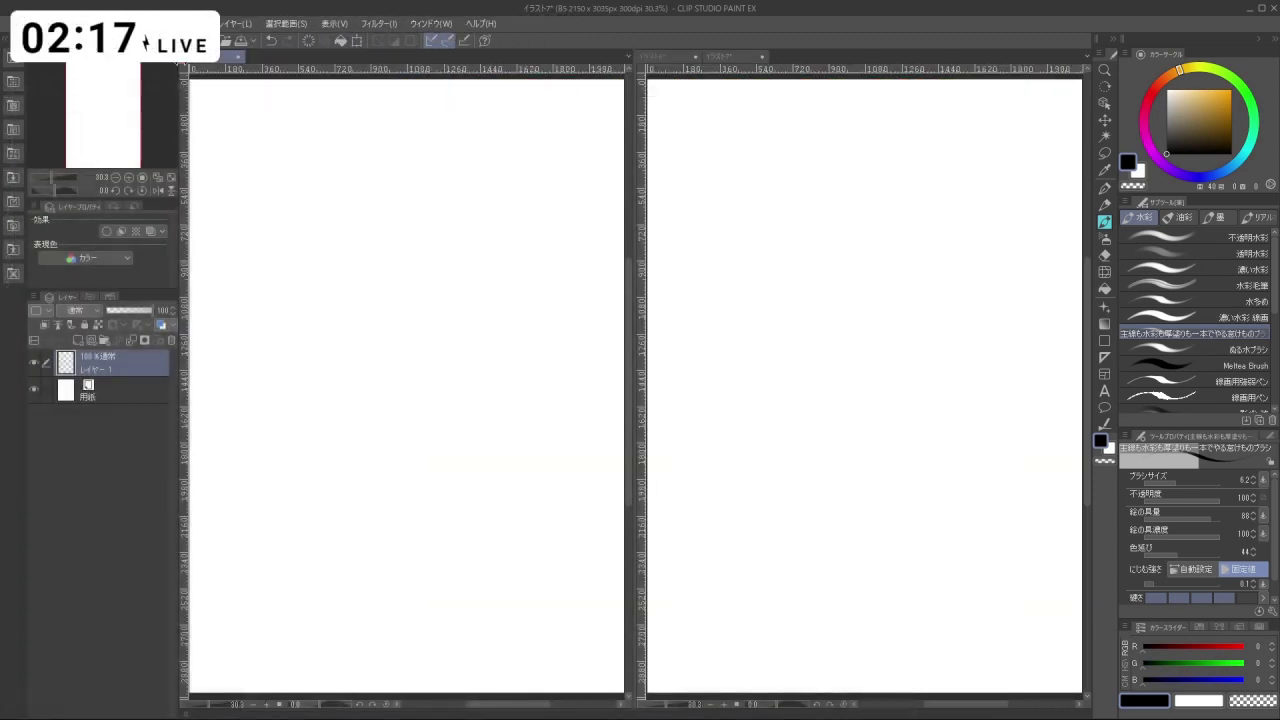
Zoom the duplicate view out until the whole page shows small, and narrow its pane to enlarge the main view.
drag(498, 385, 514, 407)
drag(514, 407, 356, 423)
drag(356, 423, 406, 489)
drag(480, 462, 403, 434)
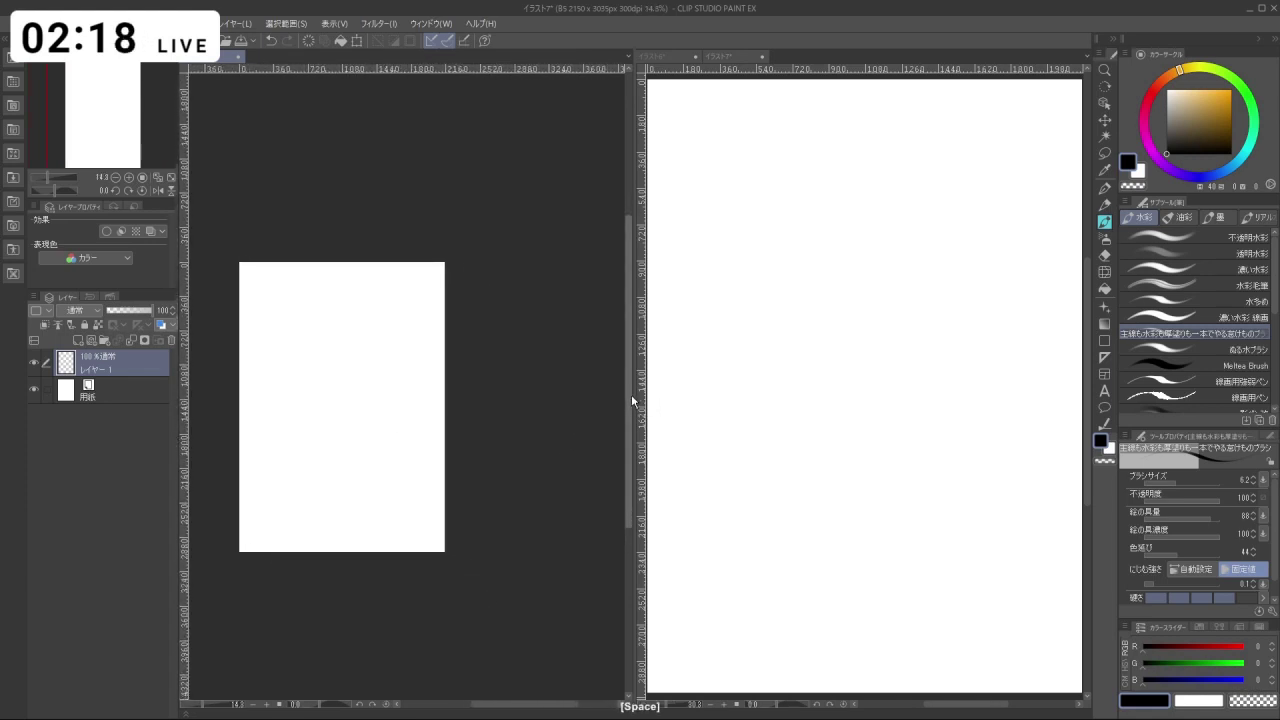
drag(631, 400, 409, 437)
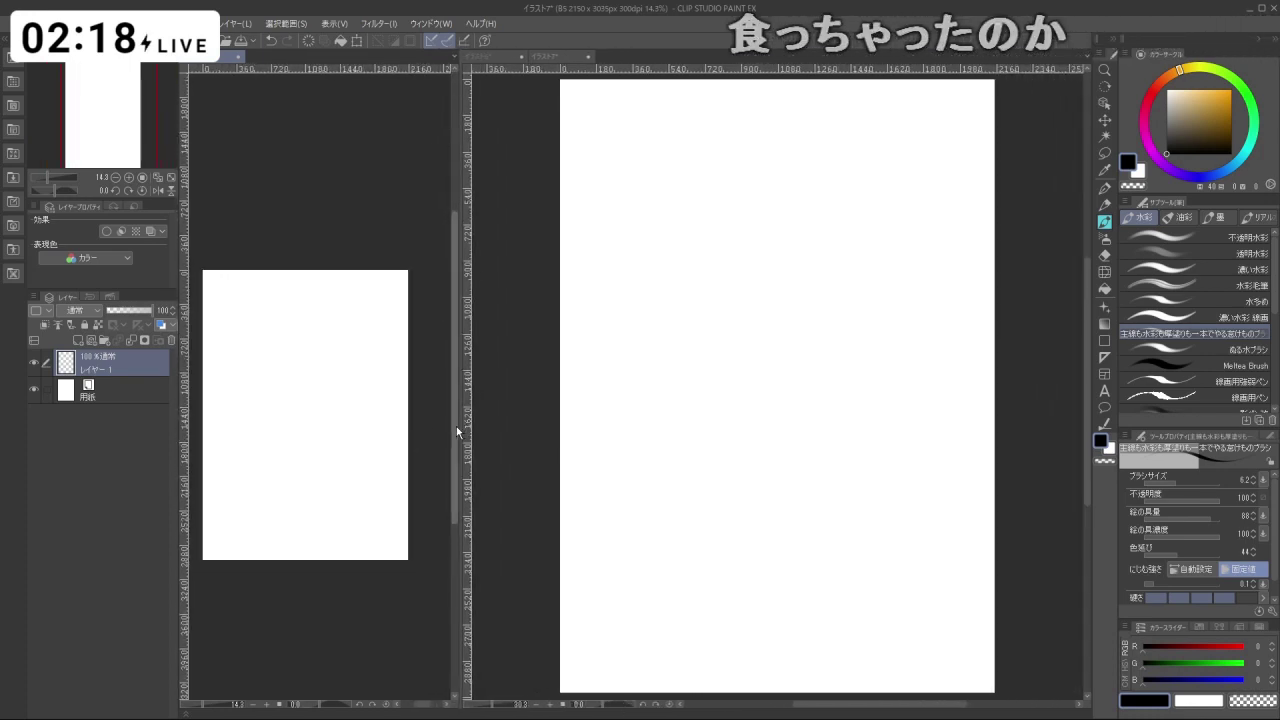
drag(458, 426, 424, 430)
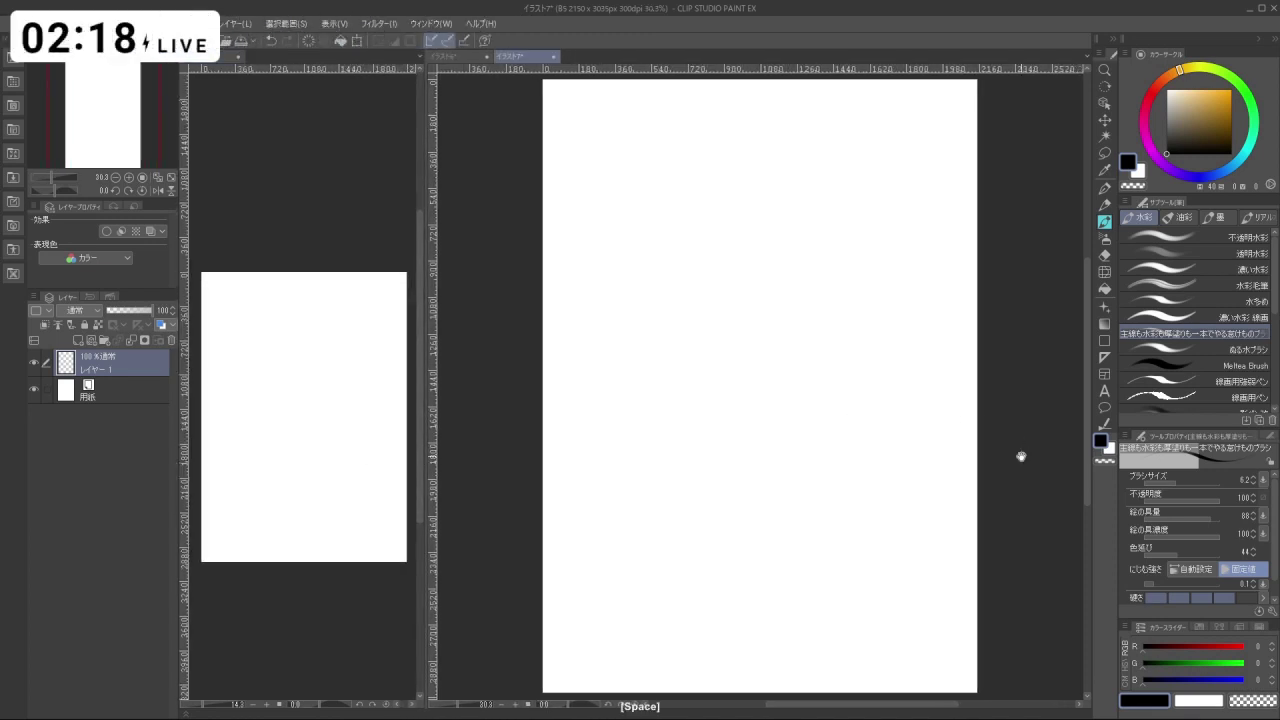
Sketch an egg-shaped head outline in the upper middle of the blank canvas.
drag(1000, 430, 986, 499)
drag(834, 431, 849, 358)
mouse_move(710, 266)
mouse_down()
mouse_move(845, 330)
mouse_move(750, 400)
mouse_move(784, 202)
mouse_move(867, 332)
mouse_move(784, 393)
mouse_up()
key(ctrl+z)
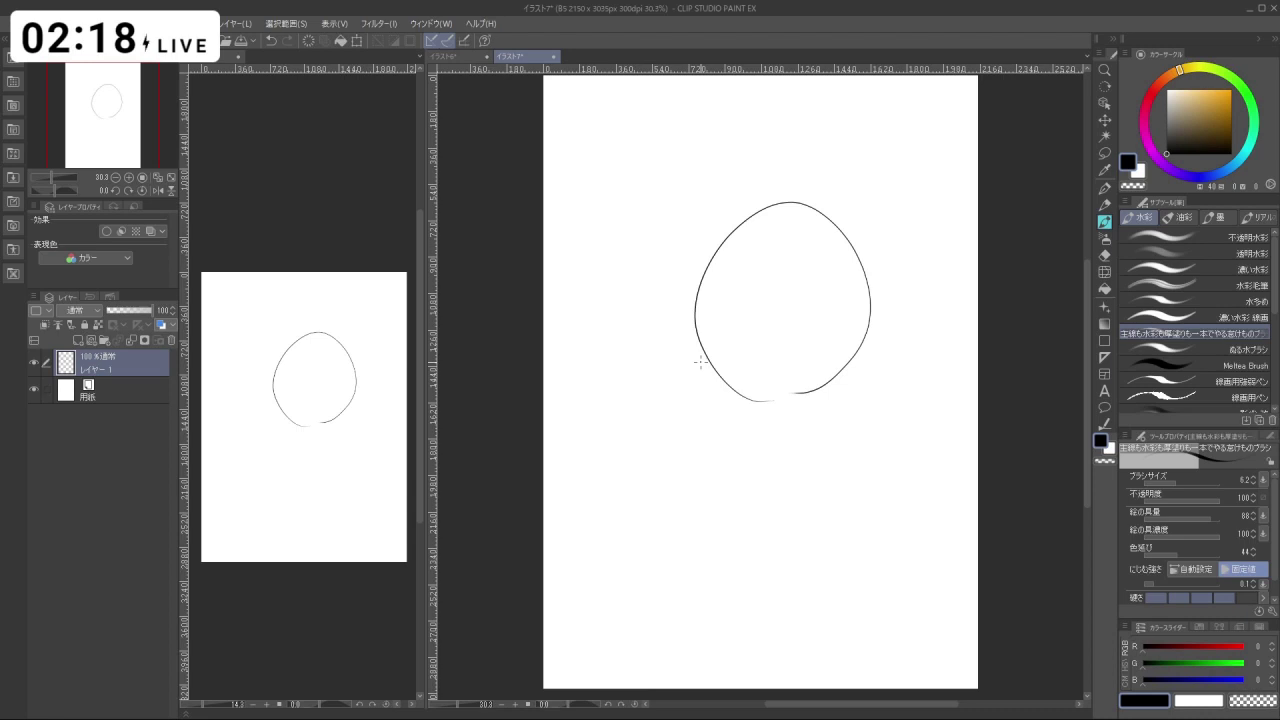
Rough in the palm of a raised hand just below the head's lower left edge.
mouse_move(687, 464)
mouse_down()
mouse_move(687, 394)
mouse_move(740, 412)
mouse_up()
key(ctrl+z)
key(ctrl+z)
drag(742, 420, 752, 466)
key(ctrl+z)
mouse_move(689, 402)
mouse_down()
mouse_move(681, 332)
mouse_move(703, 403)
mouse_up()
key(ctrl+z)
key(ctrl+z)
mouse_move(703, 402)
mouse_down()
mouse_move(682, 326)
mouse_move(715, 330)
mouse_move(734, 383)
mouse_move(727, 346)
mouse_move(727, 402)
mouse_up()
key(ctrl+z)
key(ctrl+z)
key(ctrl+z)
Sketch the raised hand's fingers overlapping the lower left of the face, plus the outer digits on both sides of the palm.
mouse_move(719, 318)
mouse_down()
mouse_move(727, 404)
mouse_move(738, 402)
mouse_up()
key(ctrl+z)
drag(735, 415, 752, 355)
mouse_move(757, 343)
mouse_down()
mouse_move(753, 413)
mouse_move(757, 344)
mouse_up()
key(ctrl+z)
drag(757, 437, 768, 392)
mouse_move(769, 392)
mouse_down()
mouse_move(762, 454)
mouse_move(779, 408)
mouse_up()
key(ctrl+z)
key(ctrl+z)
key(ctrl+z)
mouse_move(780, 404)
mouse_down()
mouse_move(754, 435)
mouse_move(650, 432)
mouse_move(687, 459)
mouse_move(662, 439)
mouse_up()
key(ctrl+z)
key(ctrl+z)
drag(662, 441, 688, 461)
Draw the open mouth in the lower face and a short neck line beneath the head.
mouse_move(768, 351)
mouse_down()
mouse_move(778, 374)
mouse_move(807, 361)
mouse_move(776, 372)
mouse_move(803, 428)
mouse_move(840, 448)
mouse_up()
key(ctrl+z)
key(ctrl+z)
key(ctrl+z)
key(ctrl+z)
key(ctrl+z)
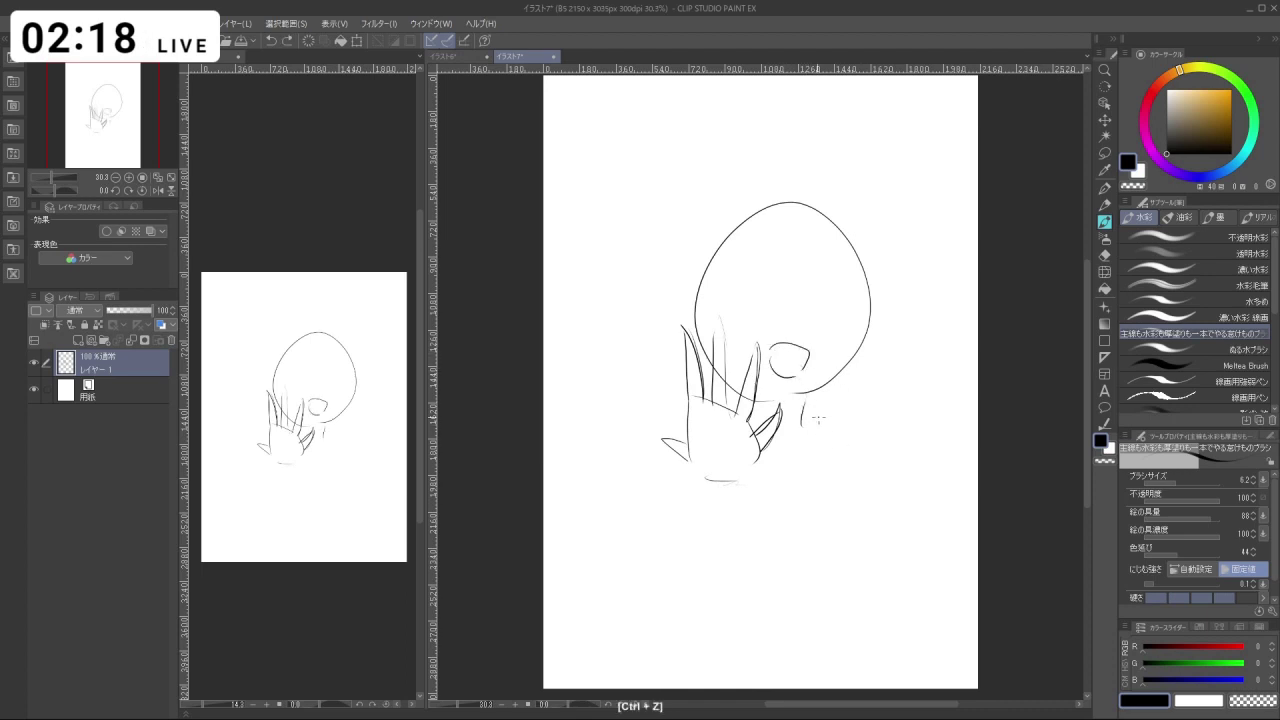
key(ctrl+z)
drag(809, 402, 808, 427)
Sketch the bangs as strands parting from the middle of the forehead to both sides.
mouse_move(798, 245)
mouse_down()
mouse_move(822, 259)
mouse_move(809, 256)
mouse_move(825, 293)
mouse_up()
key(ctrl+z)
drag(826, 254, 844, 306)
drag(840, 266, 846, 360)
key(ctrl+z)
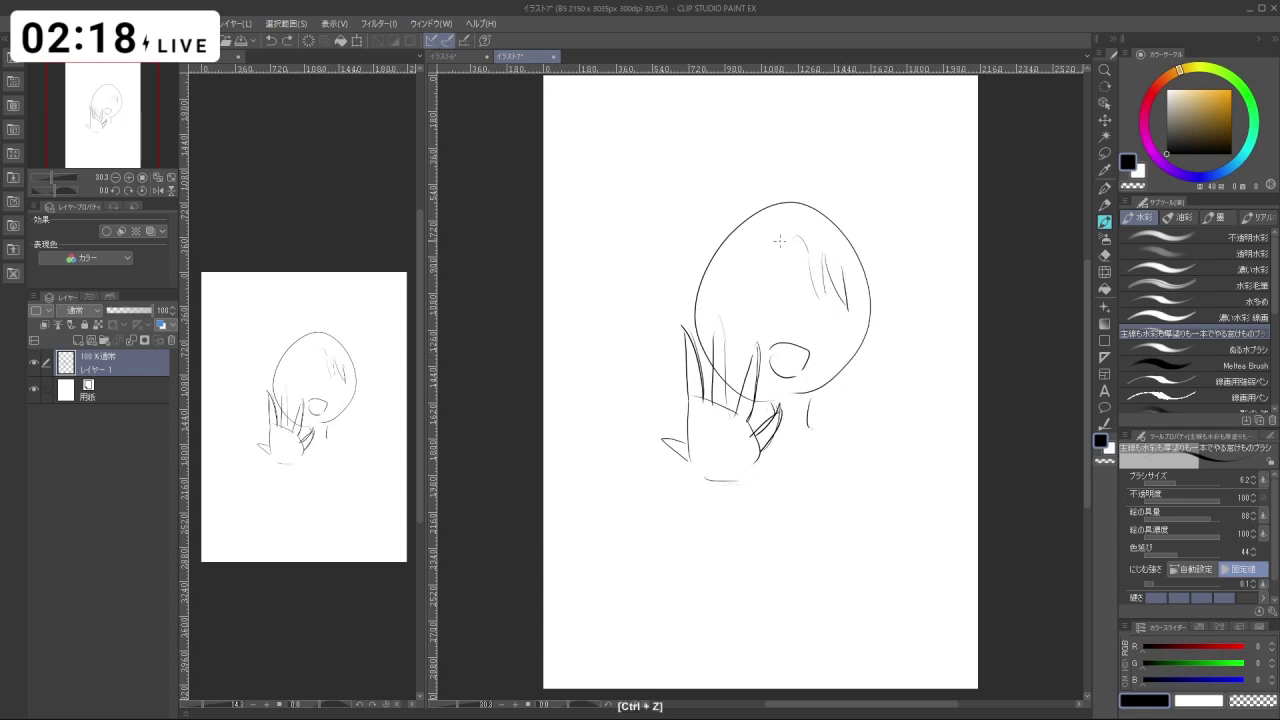
mouse_move(776, 238)
mouse_down()
mouse_move(749, 299)
mouse_move(756, 240)
mouse_move(754, 298)
mouse_up()
key(ctrl+z)
drag(749, 260, 746, 306)
key(ctrl+z)
Draw long hair strands down the right side of the face and close the chin line beside the hand.
drag(855, 287, 851, 394)
drag(862, 320, 857, 416)
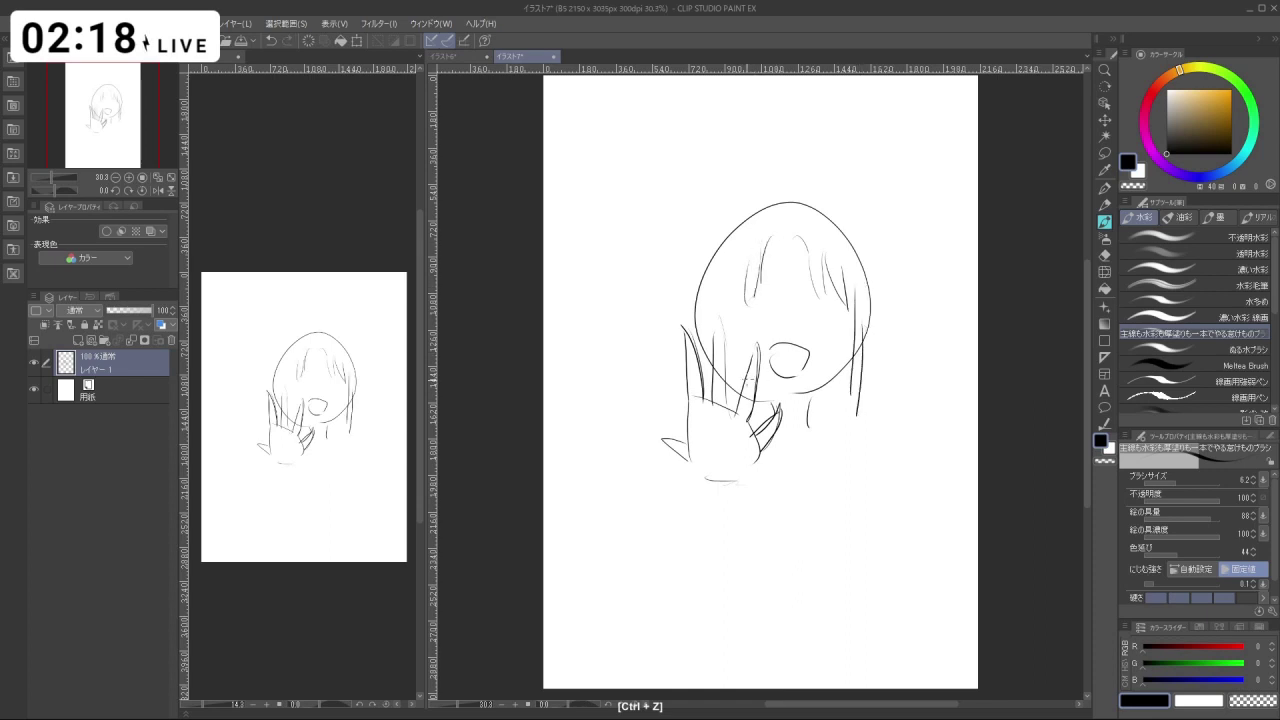
key(ctrl+z)
drag(736, 378, 796, 404)
drag(735, 310, 733, 336)
key(ctrl+z)
Lasso the strokes of the digit at the palm's right side and transform them closer to the palm, including the neighbouring finger, then deselect.
click(1104, 153)
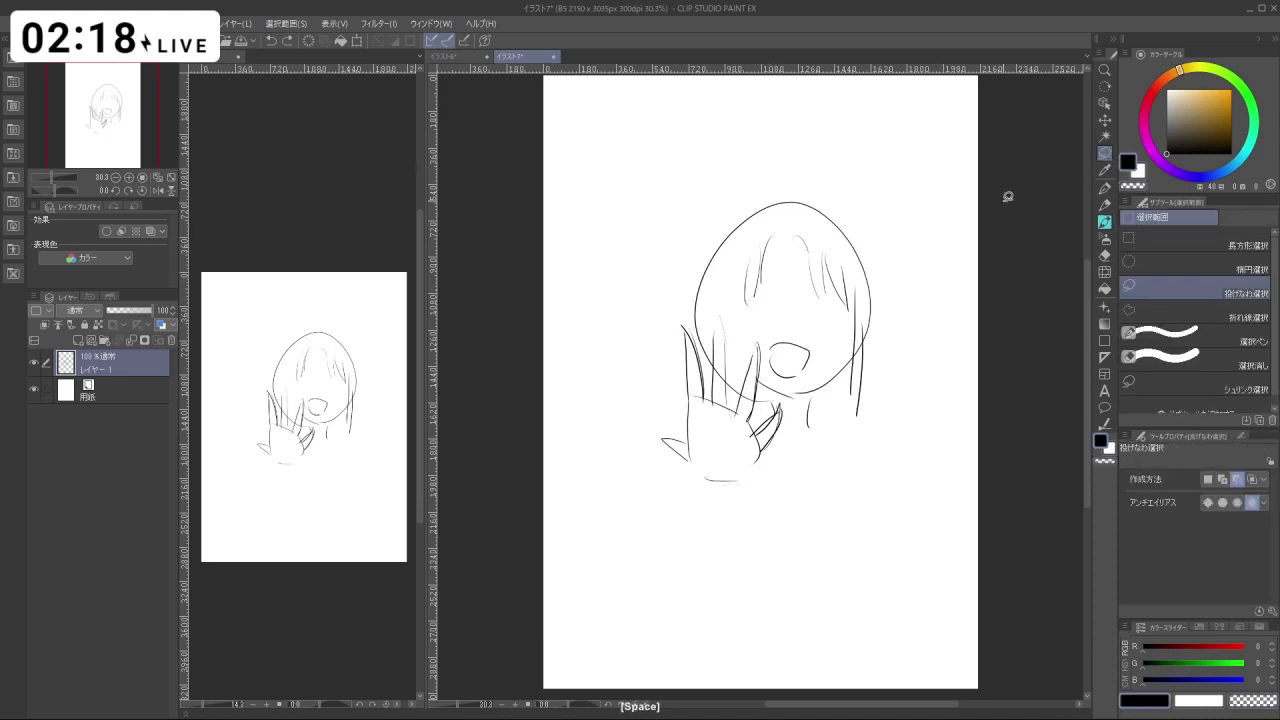
mouse_move(757, 436)
mouse_down()
mouse_move(784, 457)
mouse_move(745, 440)
mouse_move(800, 392)
mouse_up()
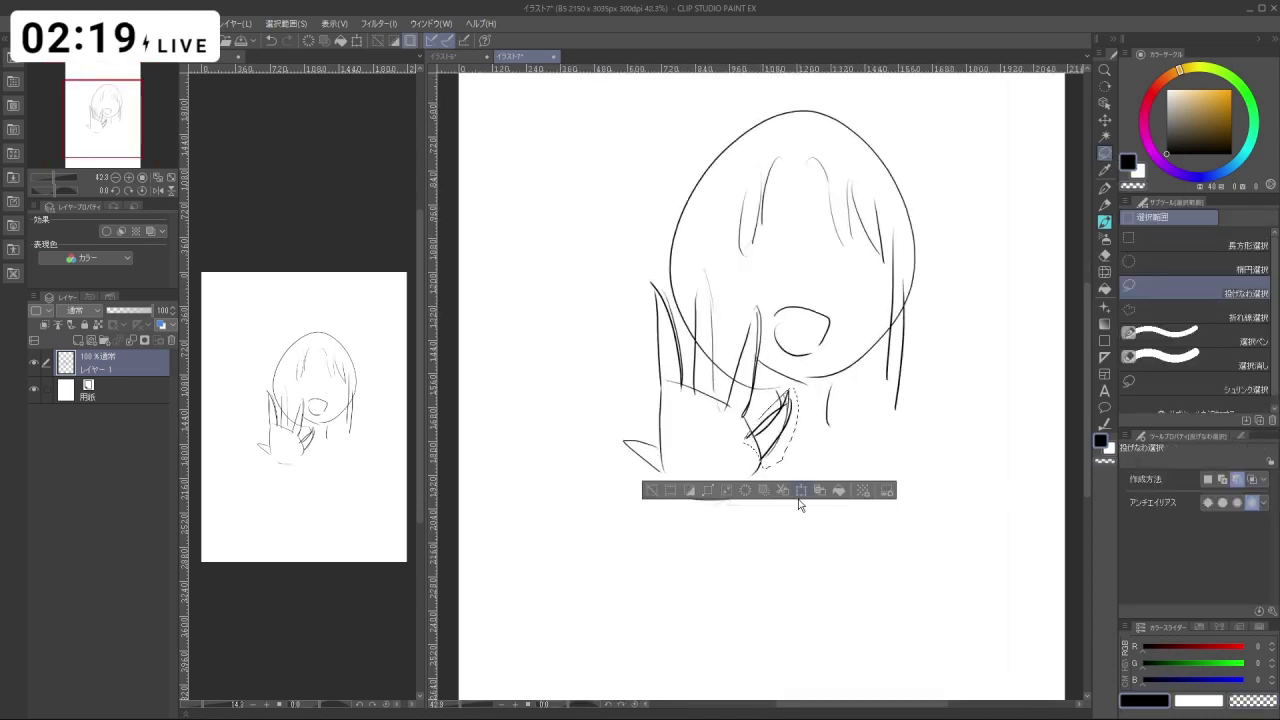
click(800, 491)
mouse_move(819, 466)
mouse_down()
mouse_move(828, 449)
mouse_move(766, 417)
mouse_move(797, 451)
mouse_move(723, 425)
mouse_move(741, 326)
mouse_move(782, 384)
mouse_move(771, 454)
mouse_move(757, 455)
mouse_move(760, 409)
mouse_up()
click(718, 474)
click(648, 478)
click(786, 478)
click(718, 470)
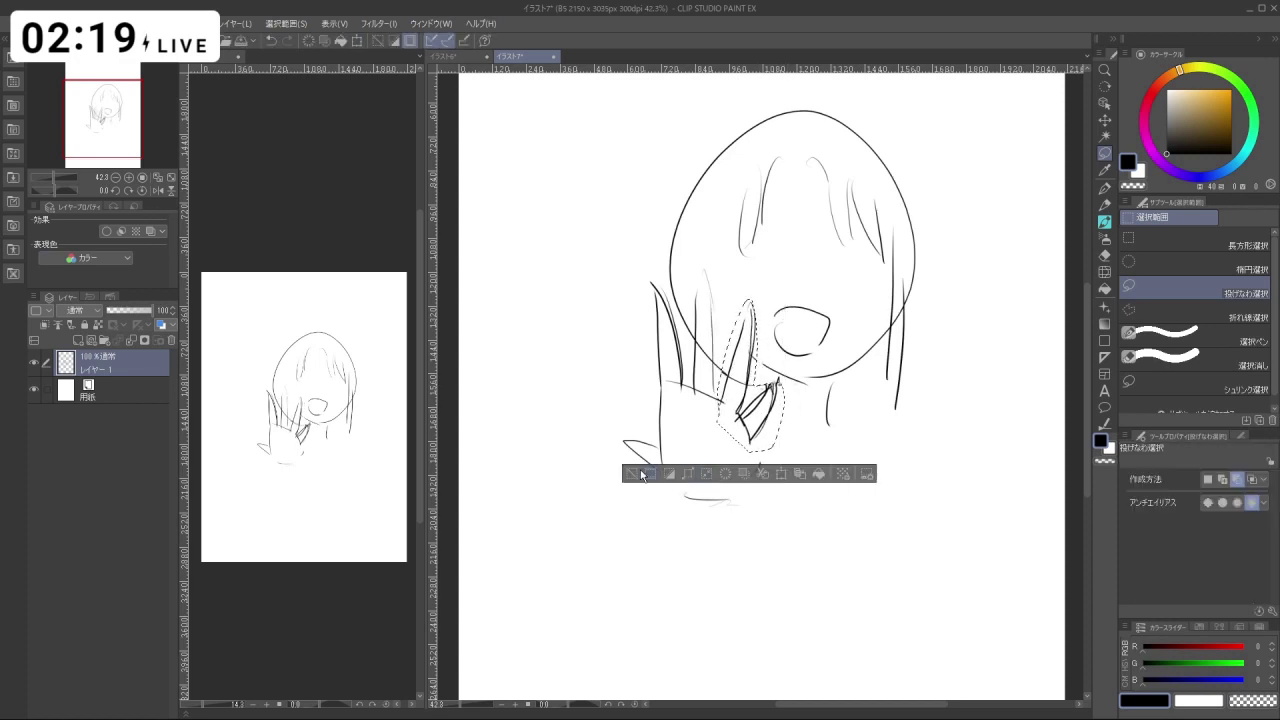
key(ctrl+d)
Redraw the palm's right edge down to the wrist with the brush.
click(1107, 224)
key(ctrl+z)
mouse_move(754, 441)
mouse_down()
mouse_move(735, 492)
mouse_move(707, 495)
mouse_up()
key(ctrl+z)
key(shift+space)
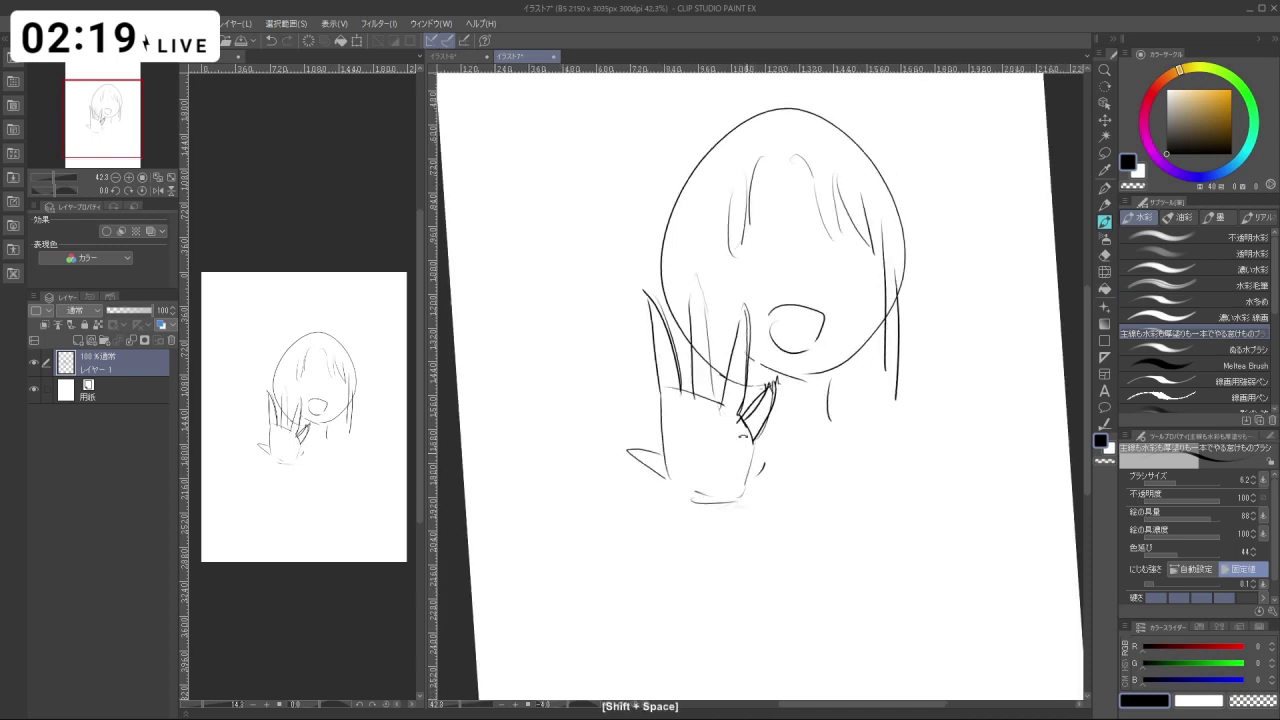
Add hair strands on the left side of the face above the raised fingers.
key(ctrl+z)
drag(718, 223, 711, 356)
drag(692, 272, 710, 335)
key(ctrl+z)
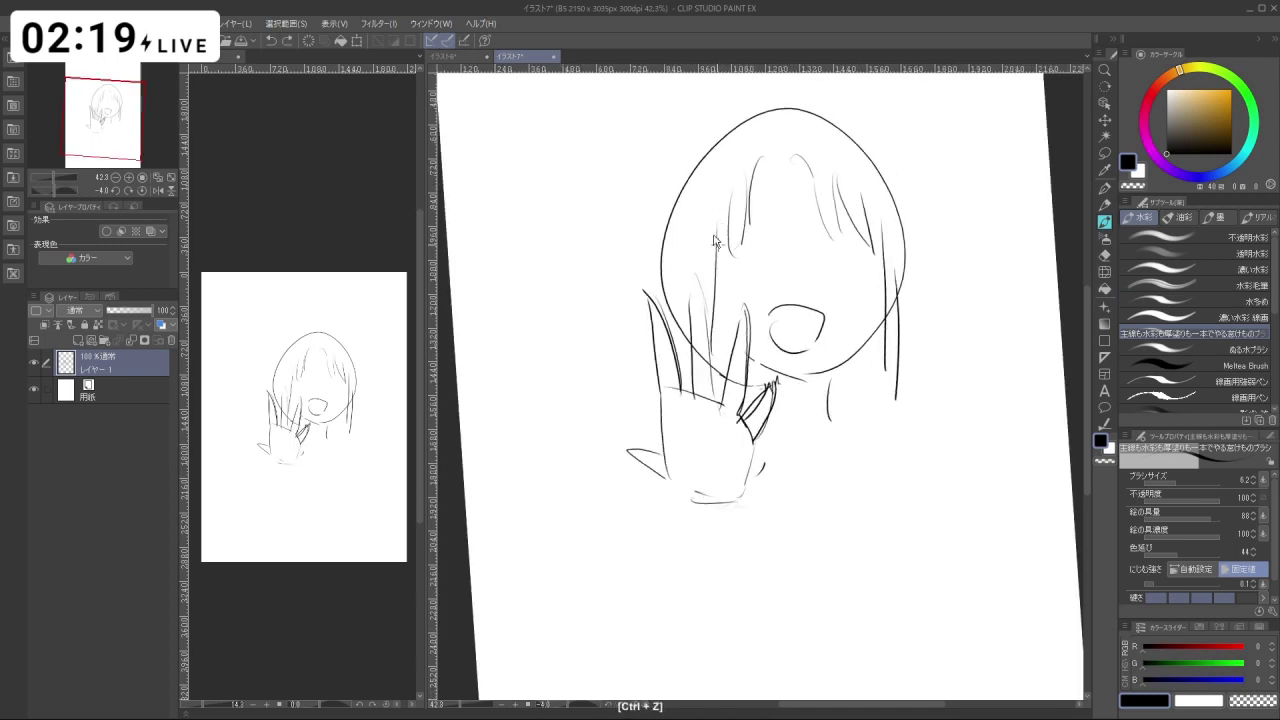
key(ctrl+z)
key(ctrl+z)
drag(722, 216, 713, 271)
drag(714, 262, 722, 328)
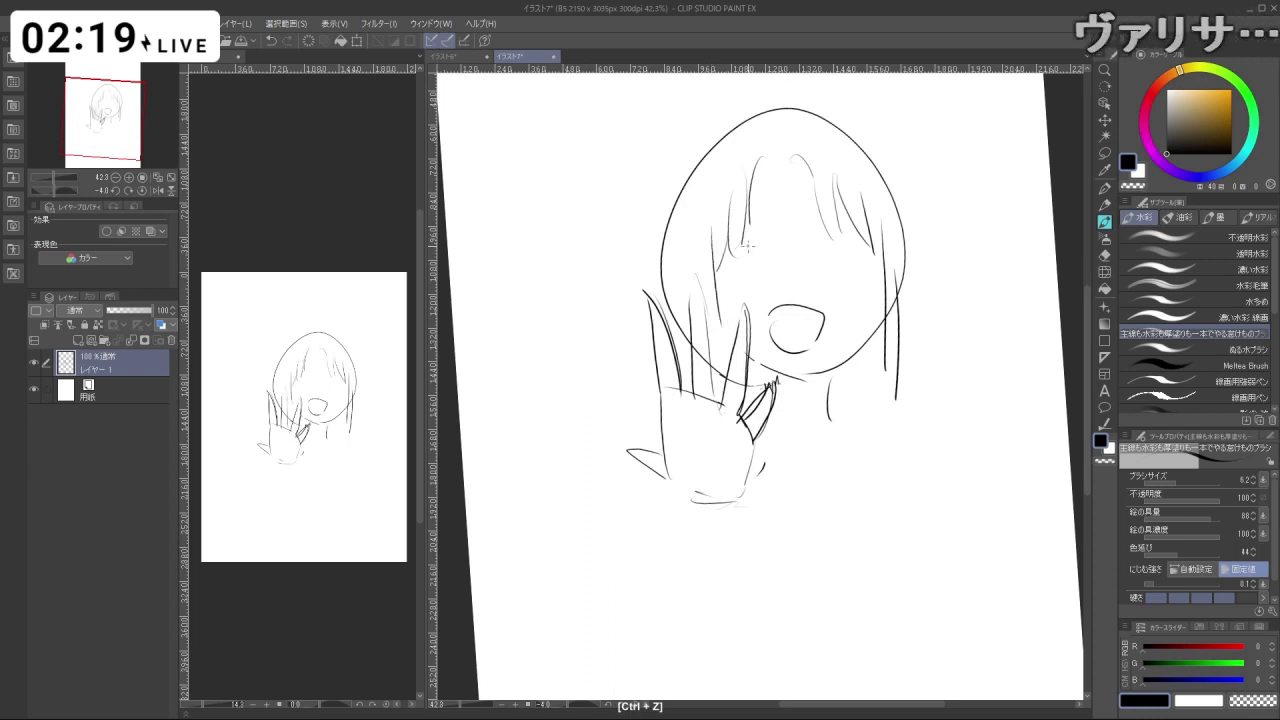
Sketch both eyes with curved upper lids and simple irises, and mark the nose with a dot.
drag(722, 270, 752, 239)
mouse_move(726, 264)
mouse_down()
mouse_move(766, 242)
mouse_move(860, 248)
mouse_move(876, 270)
mouse_up()
key(ctrl+z)
drag(746, 250, 745, 268)
key(ctrl+z)
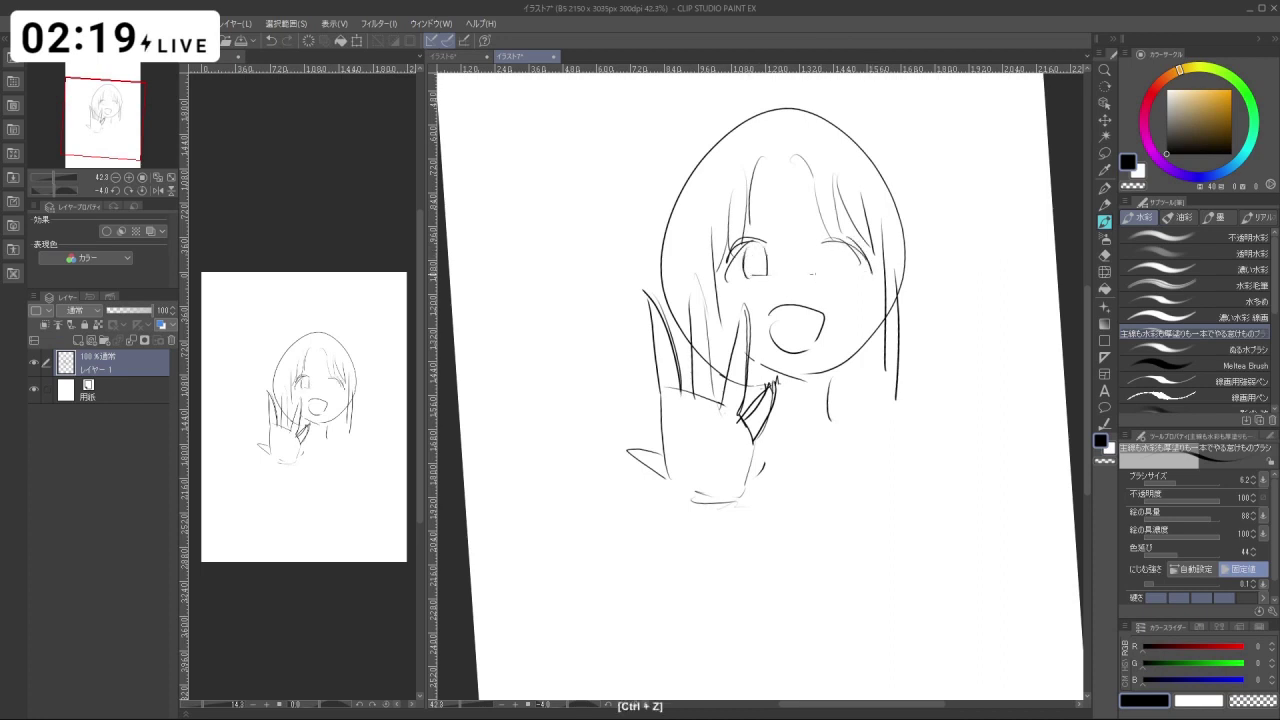
key(ctrl+z)
mouse_move(824, 247)
mouse_down()
mouse_move(826, 276)
mouse_move(846, 275)
mouse_move(826, 274)
mouse_up()
key(ctrl+z)
key(ctrl+z)
drag(846, 248, 850, 276)
click(795, 296)
Draw longer side locks on both sides of the face, extending the right lock below the jaw.
key(ctrl+space)
drag(868, 449, 849, 385)
key(space)
mouse_move(849, 382)
mouse_down()
mouse_move(775, 400)
mouse_move(786, 422)
mouse_up()
key(ctrl+space)
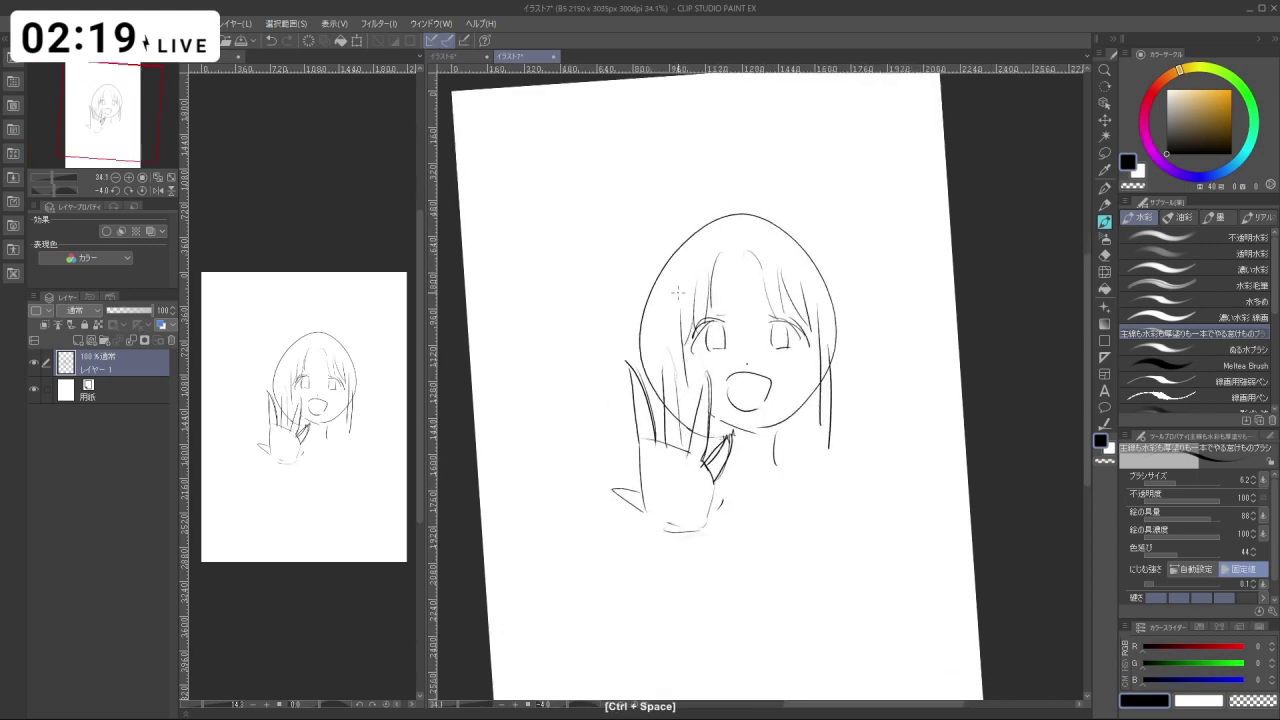
key(ctrl+z)
mouse_move(678, 271)
mouse_down()
mouse_move(665, 367)
mouse_move(681, 383)
mouse_up()
key(ctrl+z)
key(ctrl+z)
drag(665, 313, 677, 391)
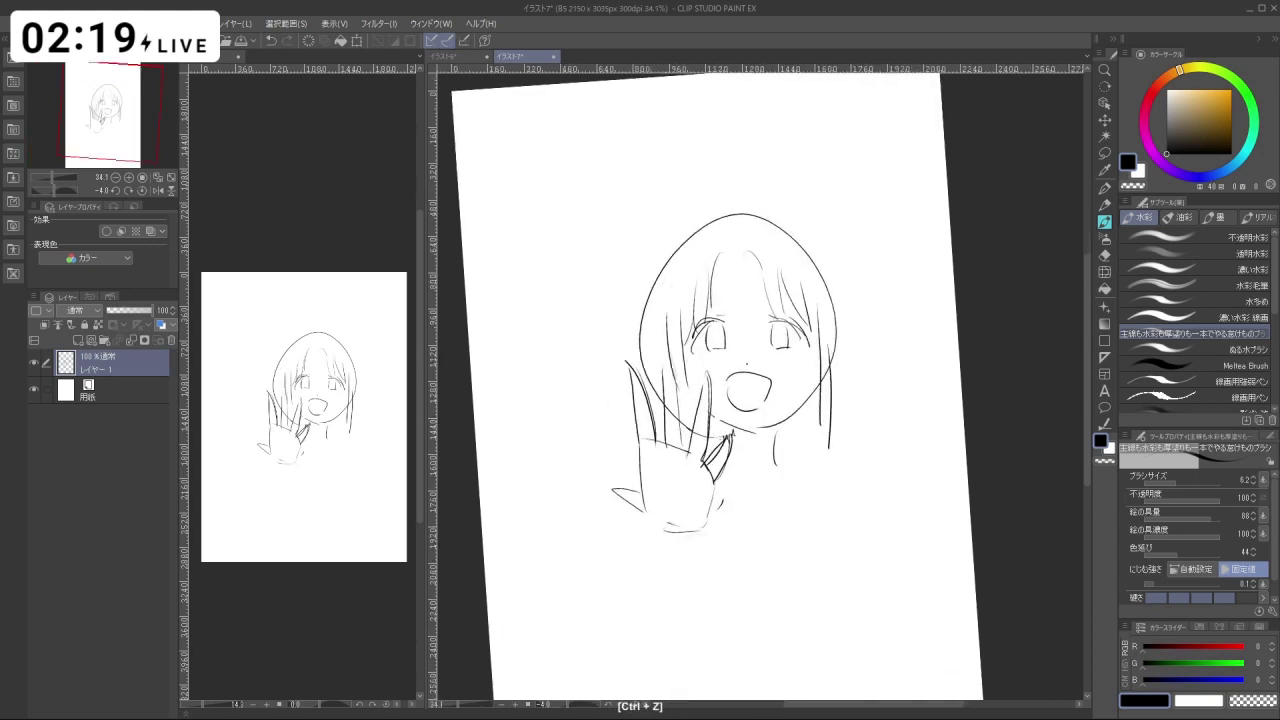
drag(835, 321, 819, 443)
key(ctrl+z)
key(ctrl+z)
drag(821, 412, 830, 468)
Define the jaw and pointed chin with strokes along the bottom of the head.
mouse_move(676, 384)
mouse_down()
mouse_move(689, 426)
mouse_move(688, 404)
mouse_move(749, 438)
mouse_move(807, 383)
mouse_up()
key(ctrl+z)
key(ctrl+z)
key(ctrl+z)
drag(786, 415, 805, 393)
key(ctrl+z)
Add curved eyebrows above both eyes across the bangs.
drag(764, 286, 800, 301)
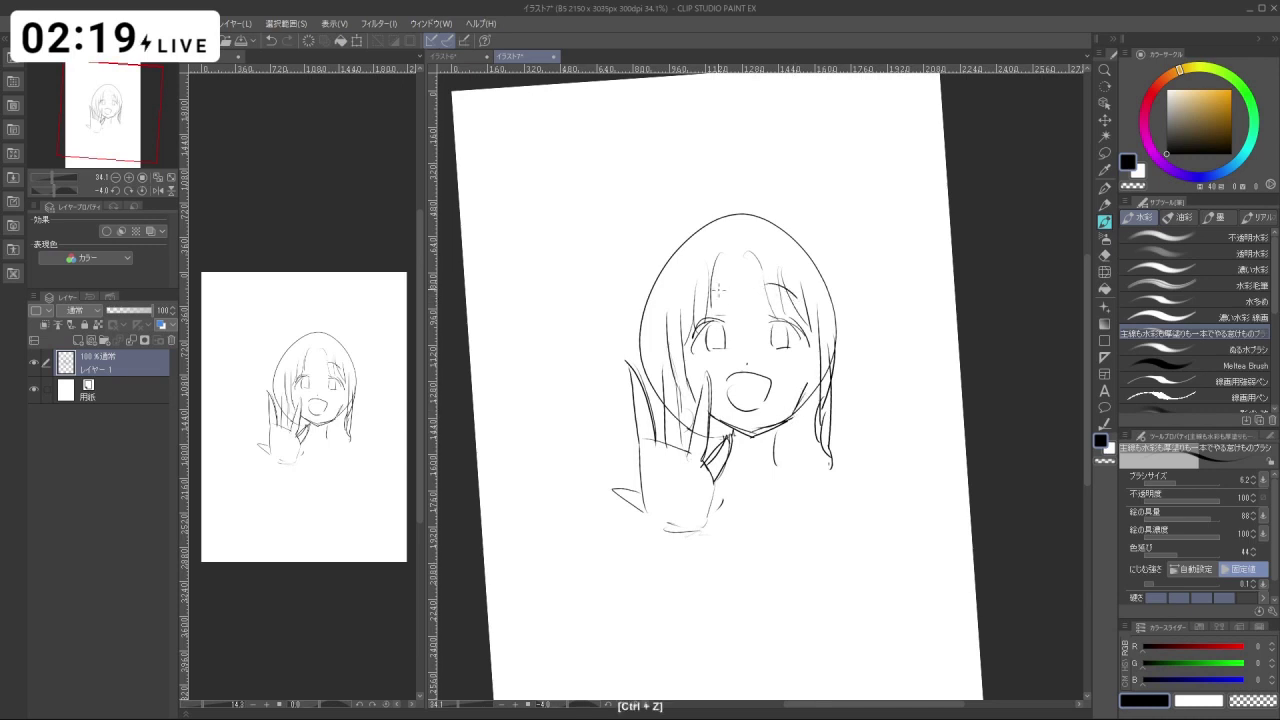
key(ctrl+z)
drag(694, 310, 718, 282)
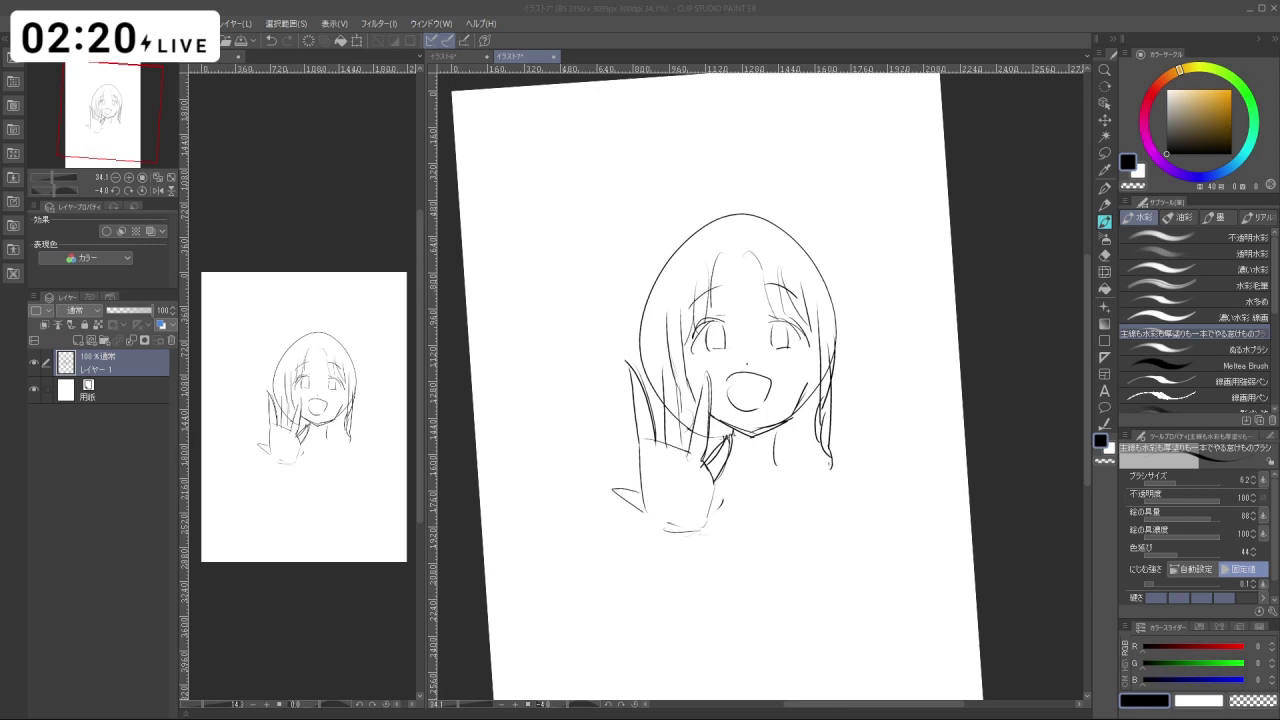
key(ctrl+z)
Sketch the neck from under the jaw, curving its right side out towards the shoulder.
key(space)
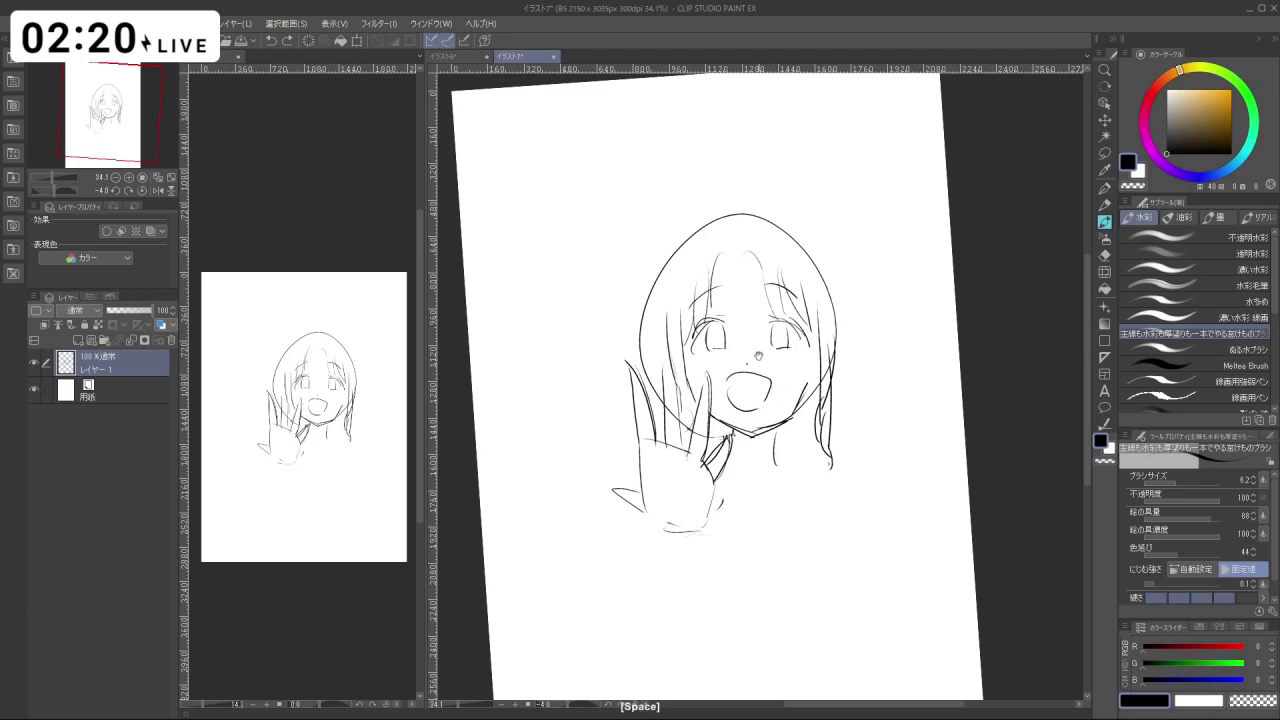
key(ctrl+space)
drag(758, 356, 805, 356)
key(shift+space)
drag(790, 495, 831, 277)
drag(750, 478, 682, 337)
key(ctrl+space)
drag(843, 409, 787, 348)
key(space)
key(ctrl+space)
mouse_move(808, 341)
mouse_down()
mouse_move(850, 341)
mouse_move(801, 354)
mouse_up()
key(ctrl+space)
key(ctrl+z)
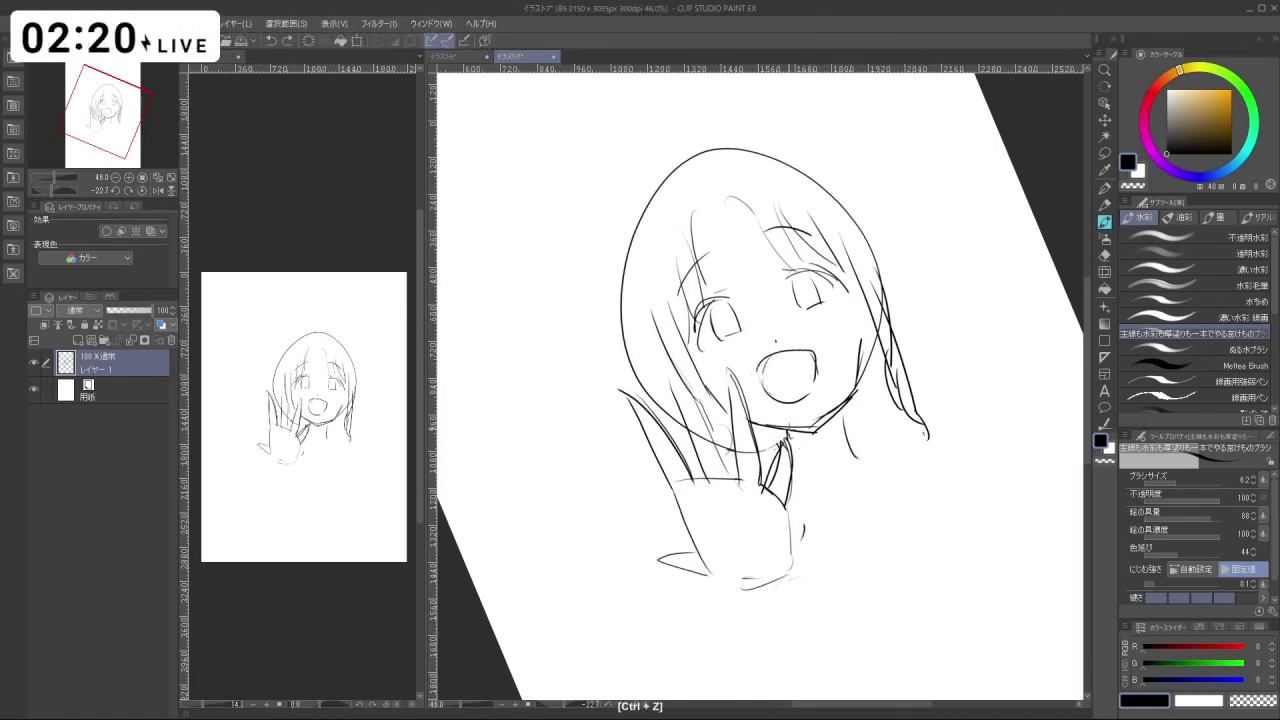
drag(791, 431, 805, 468)
mouse_move(842, 407)
mouse_down()
mouse_move(857, 457)
mouse_move(908, 432)
mouse_up()
key(ctrl+z)
Draw the collarbone strokes and the rounded shoulder to the right of the neck.
mouse_move(821, 487)
mouse_down()
mouse_move(847, 491)
mouse_move(890, 468)
mouse_up()
key(ctrl+z)
drag(858, 454, 962, 401)
key(ctrl+z)
drag(964, 406, 979, 426)
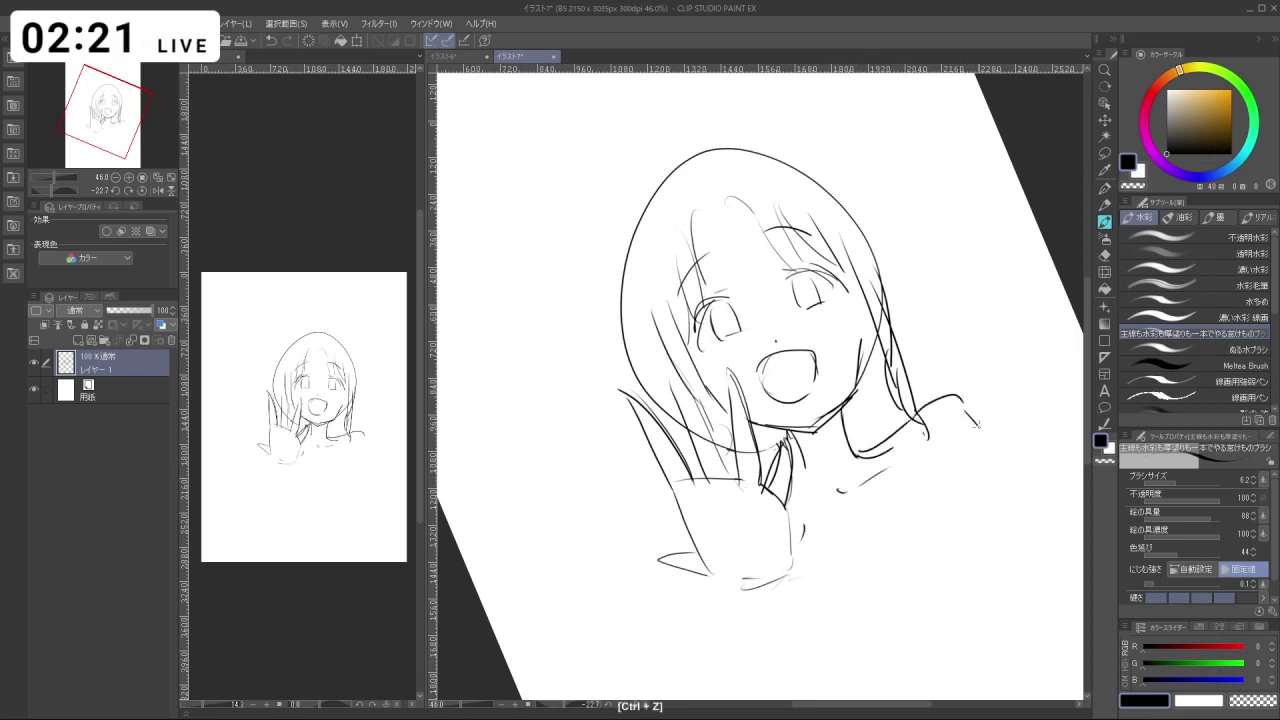
Add the outer upper-arm line below the shoulder and try some forearm strokes under the raised hand.
drag(752, 470, 680, 468)
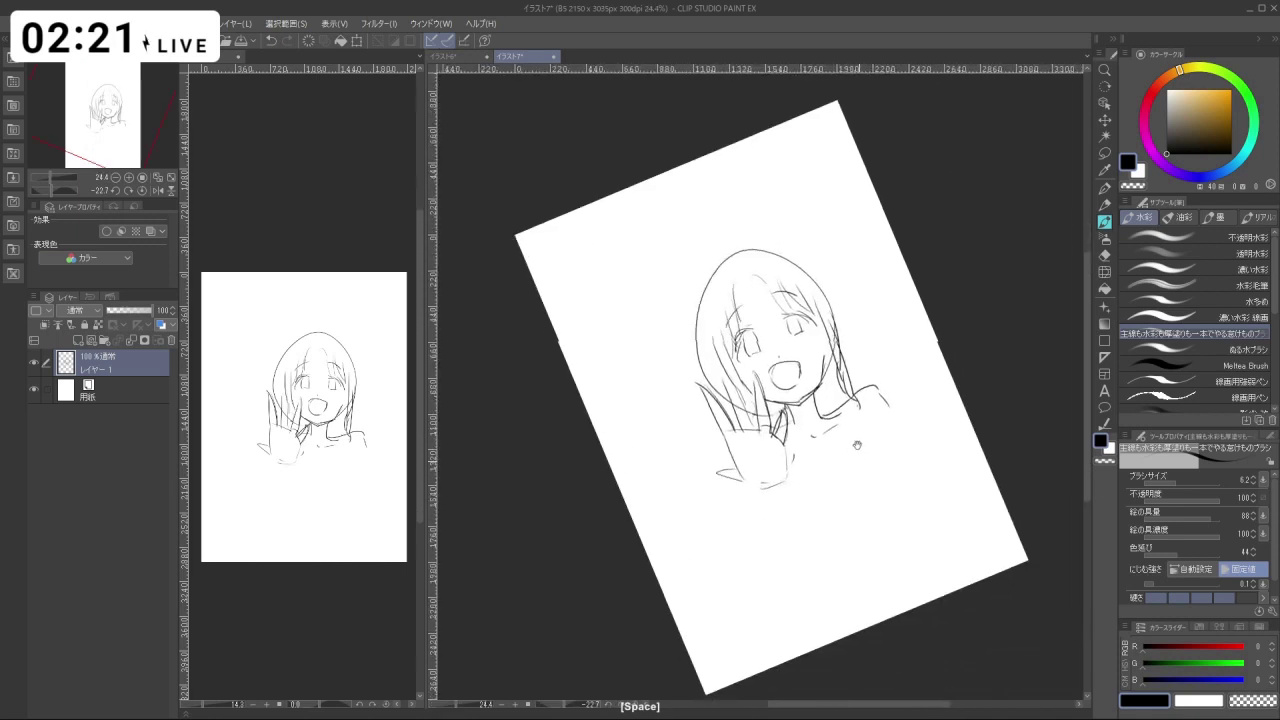
mouse_move(857, 443)
mouse_down()
mouse_move(867, 257)
mouse_move(927, 274)
mouse_move(869, 308)
mouse_move(906, 347)
mouse_up()
key(ctrl+z)
drag(728, 408, 745, 437)
mouse_move(864, 348)
mouse_down()
mouse_move(805, 348)
mouse_move(795, 379)
mouse_up()
mouse_move(755, 386)
mouse_down()
mouse_move(768, 446)
mouse_move(795, 480)
mouse_up()
key(ctrl+z)
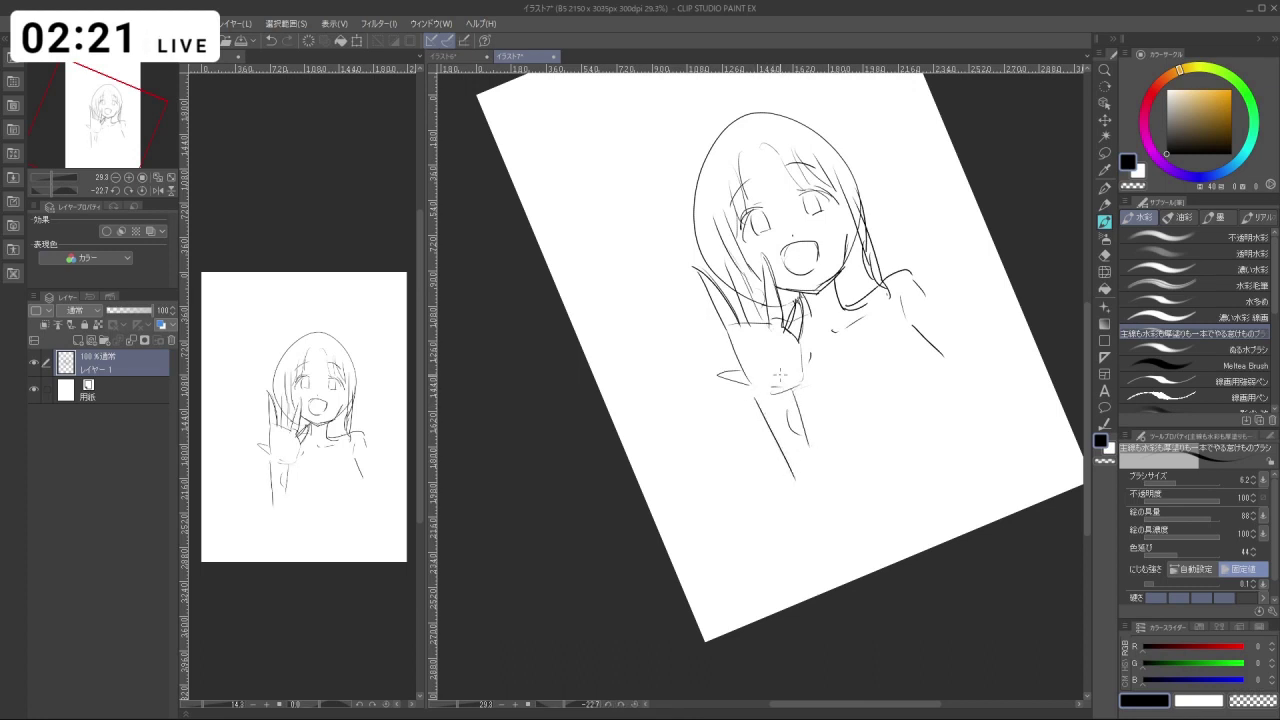
key(ctrl+z)
key(ctrl+z)
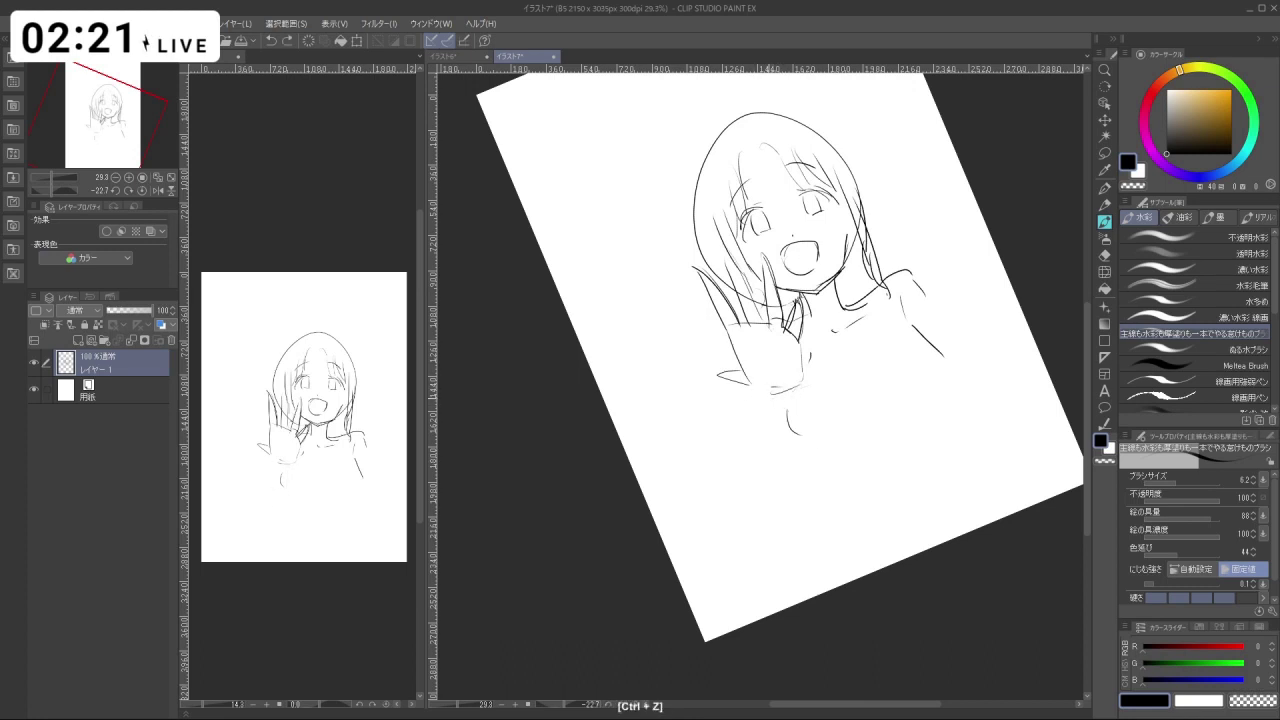
key(ctrl+z)
Sketch the raised forearm from the wrist down to a rounded elbow.
drag(767, 401, 799, 461)
key(ctrl+z)
drag(757, 391, 780, 472)
key(ctrl+z)
mouse_move(798, 395)
mouse_down()
mouse_move(834, 475)
mouse_move(790, 507)
mouse_up()
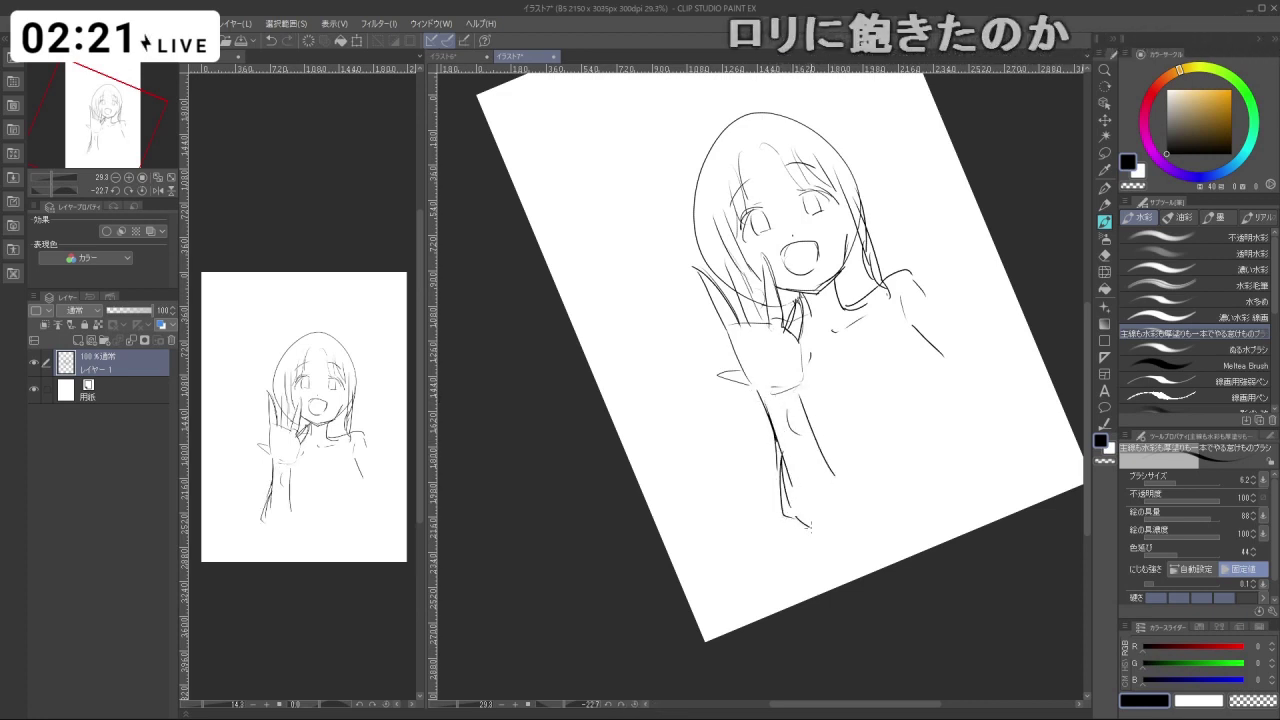
key(ctrl+z)
mouse_move(775, 432)
mouse_down()
mouse_move(785, 510)
mouse_move(826, 532)
mouse_up()
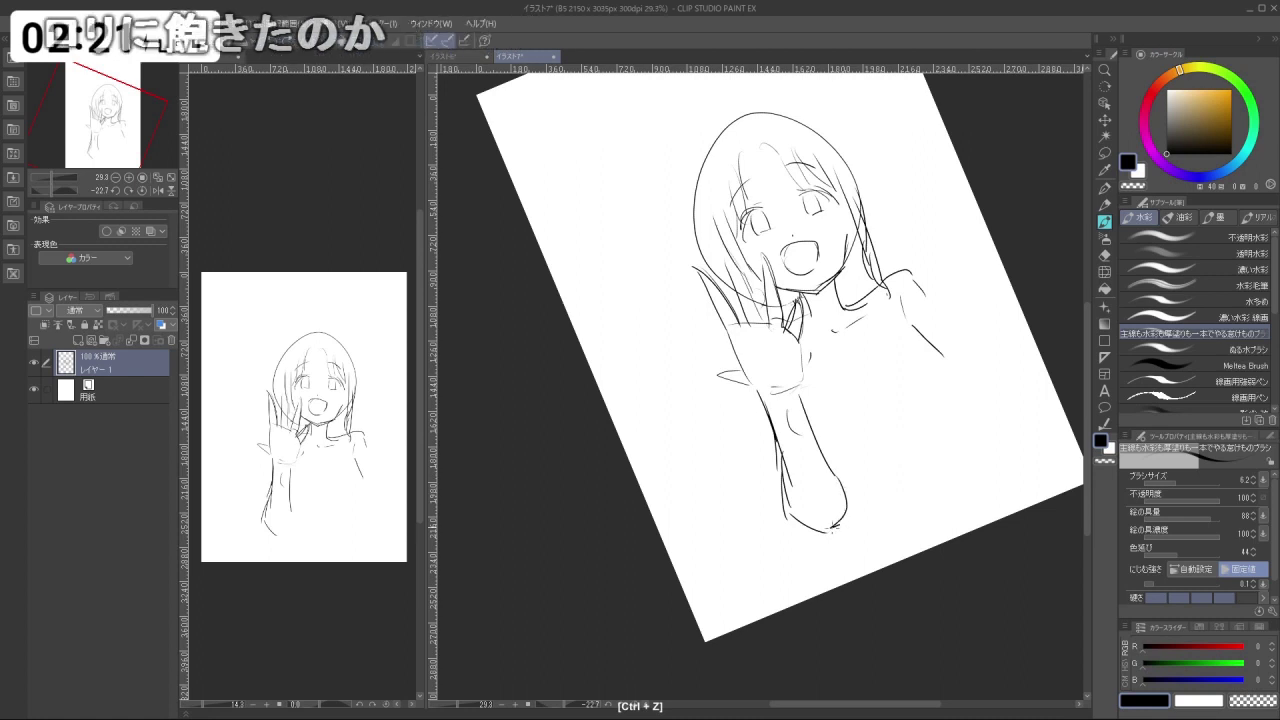
drag(838, 480, 832, 527)
Lasso the raised hand, then shrink it and rotate it towards the face over the wrist.
key(m)
mouse_move(791, 399)
mouse_down()
mouse_move(710, 364)
mouse_move(708, 262)
mouse_move(728, 255)
mouse_move(766, 302)
mouse_move(792, 306)
mouse_move(812, 334)
mouse_move(810, 388)
mouse_move(791, 399)
mouse_move(808, 373)
mouse_move(829, 405)
mouse_move(810, 390)
mouse_up()
key(ctrl+t)
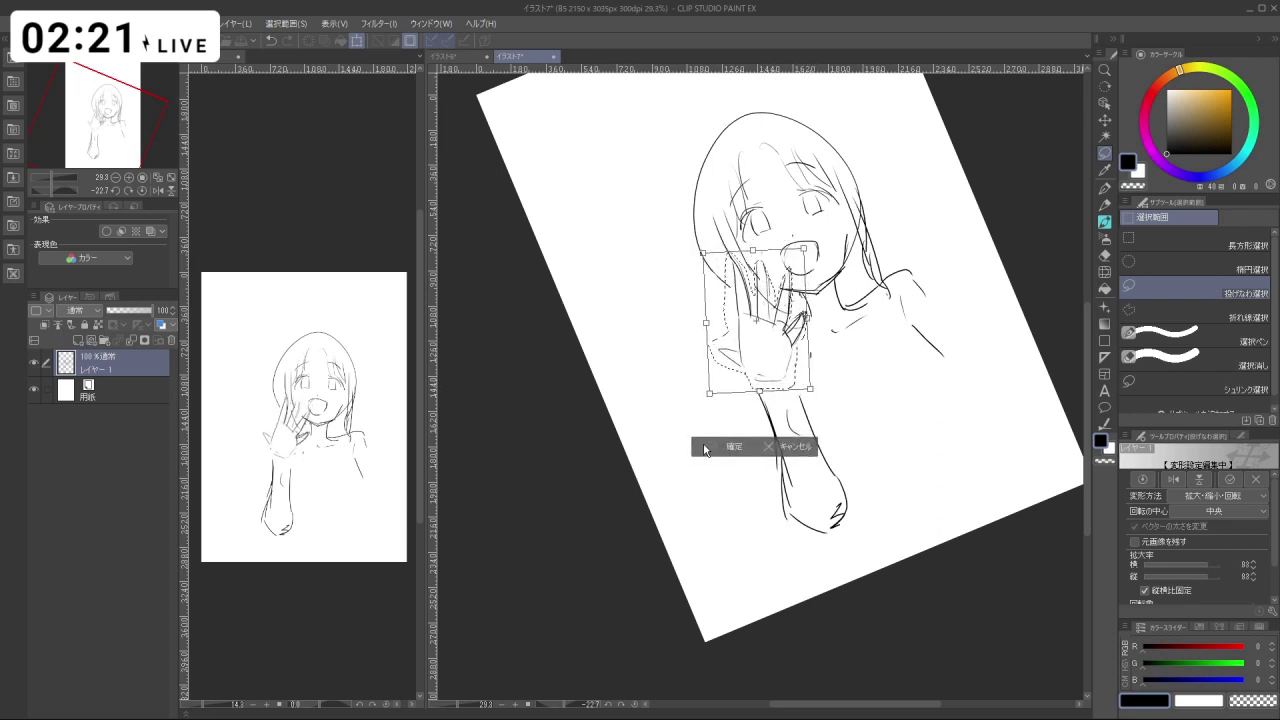
click(709, 448)
click(634, 434)
Lasso the forearm and transform it slightly so that it lines up under the wrist.
mouse_move(767, 524)
mouse_down()
mouse_move(780, 393)
mouse_move(863, 509)
mouse_move(808, 550)
mouse_move(861, 509)
mouse_move(852, 492)
mouse_up()
click(846, 588)
click(756, 574)
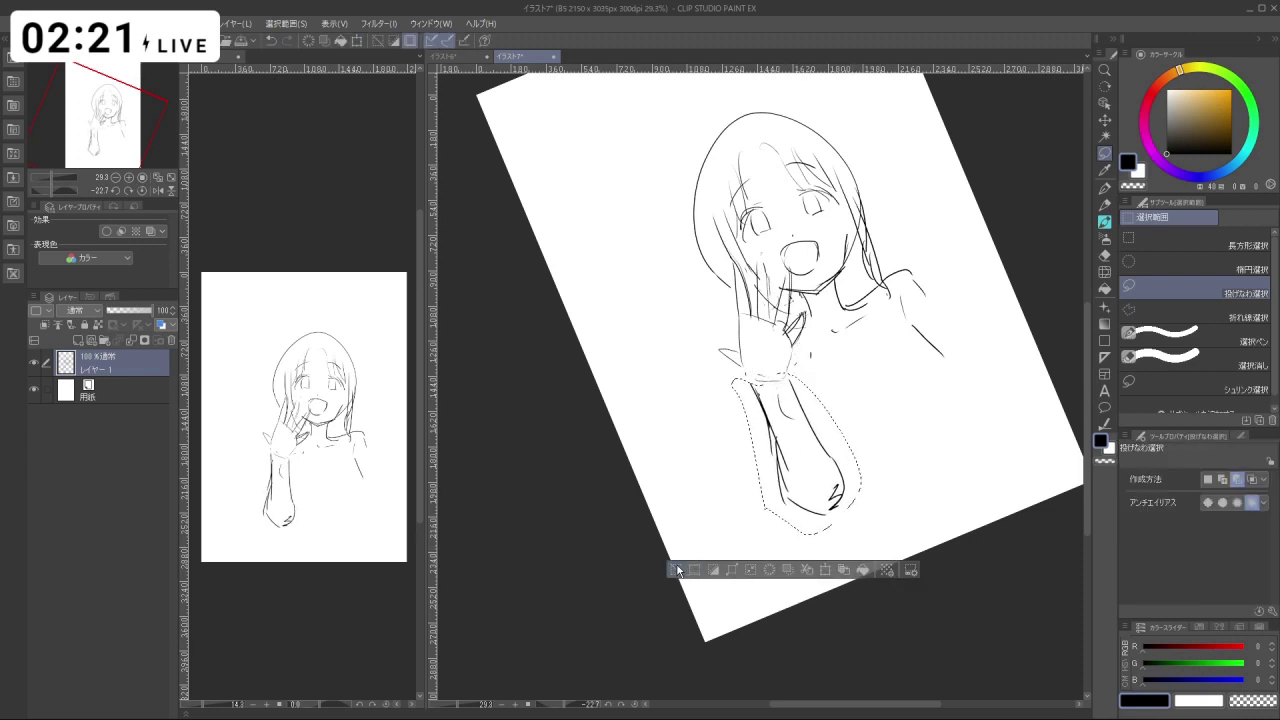
click(677, 571)
Patch the cheek and jaw line beside the raised fingers with short brush strokes.
click(1105, 223)
key(shift+space)
drag(780, 490, 749, 477)
key(ctrl+space)
key(space)
mouse_move(808, 267)
mouse_down()
mouse_move(870, 267)
mouse_move(855, 412)
mouse_move(817, 441)
mouse_move(828, 443)
mouse_up()
key(ctrl+z)
key(ctrl+z)
key(ctrl+z)
key(ctrl+z)
mouse_move(786, 363)
mouse_down()
mouse_move(822, 446)
mouse_move(872, 468)
mouse_up()
key(ctrl+z)
key(ctrl+z)
key(ctrl+z)
drag(850, 456, 877, 474)
key(ctrl+z)
key(ctrl+z)
key(ctrl+z)
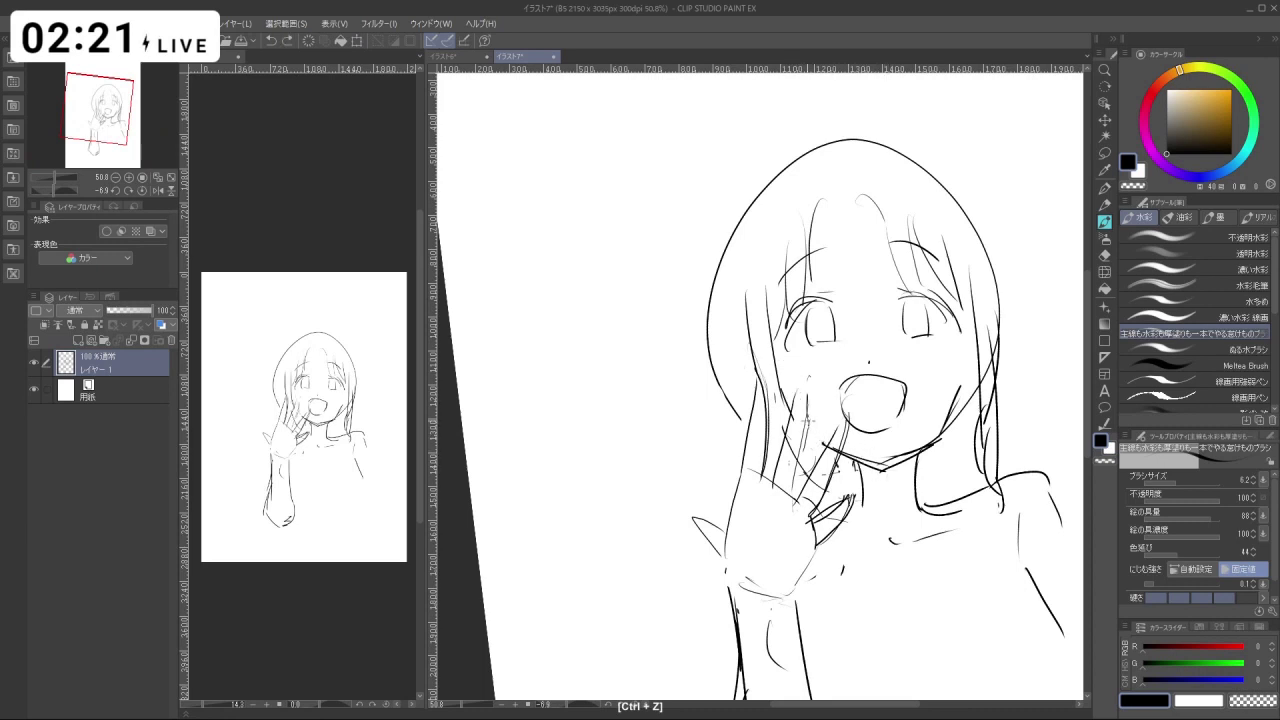
drag(804, 417, 819, 446)
key(ctrl+z)
drag(808, 420, 824, 446)
key(ctrl+z)
Sketch the ear beside the cheek opposite the hand, with a hair line running down to it.
drag(970, 367, 955, 411)
drag(963, 330, 964, 371)
key(ctrl+z)
drag(964, 294, 956, 384)
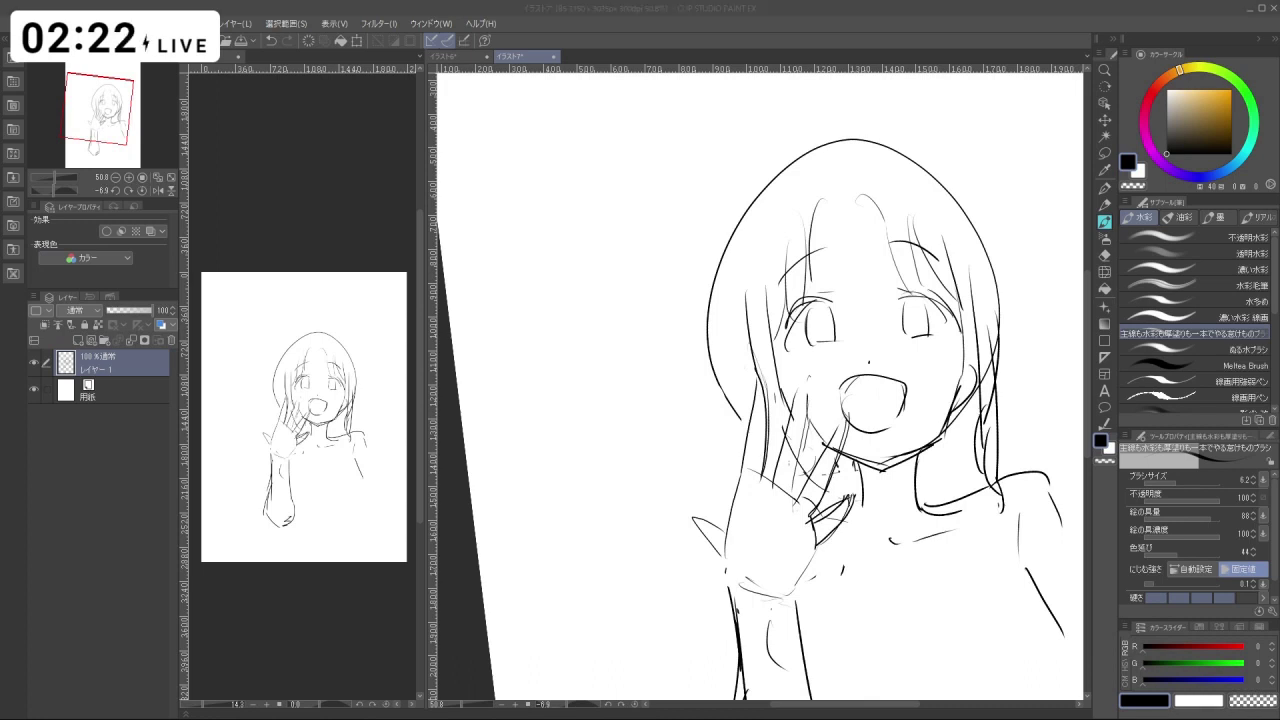
drag(961, 307, 974, 479)
key(ctrl+z)
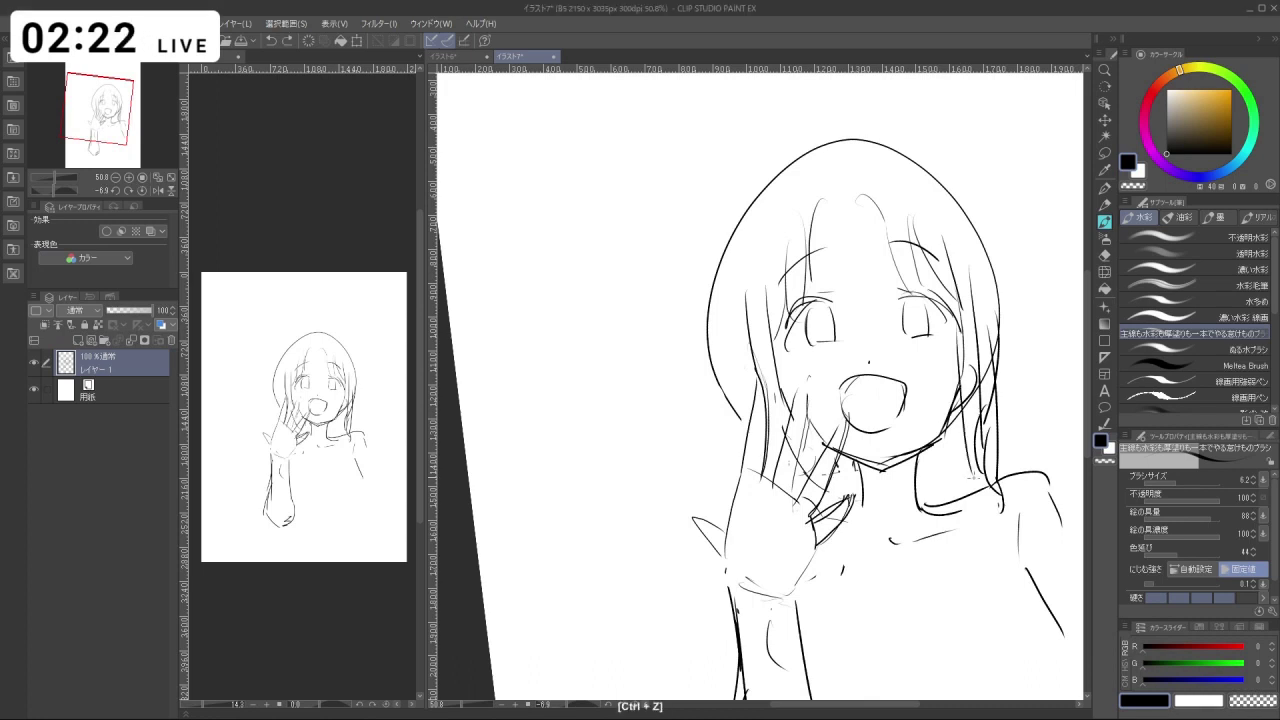
Draw thin hair strands falling from the ear past the jaw towards the neck.
drag(972, 381, 996, 484)
key(ctrl+z)
key(ctrl+z)
drag(961, 314, 969, 465)
key(ctrl+z)
key(ctrl+z)
key(ctrl+z)
key(ctrl+z)
key(ctrl+z)
drag(970, 381, 942, 465)
drag(975, 388, 962, 450)
key(ctrl+z)
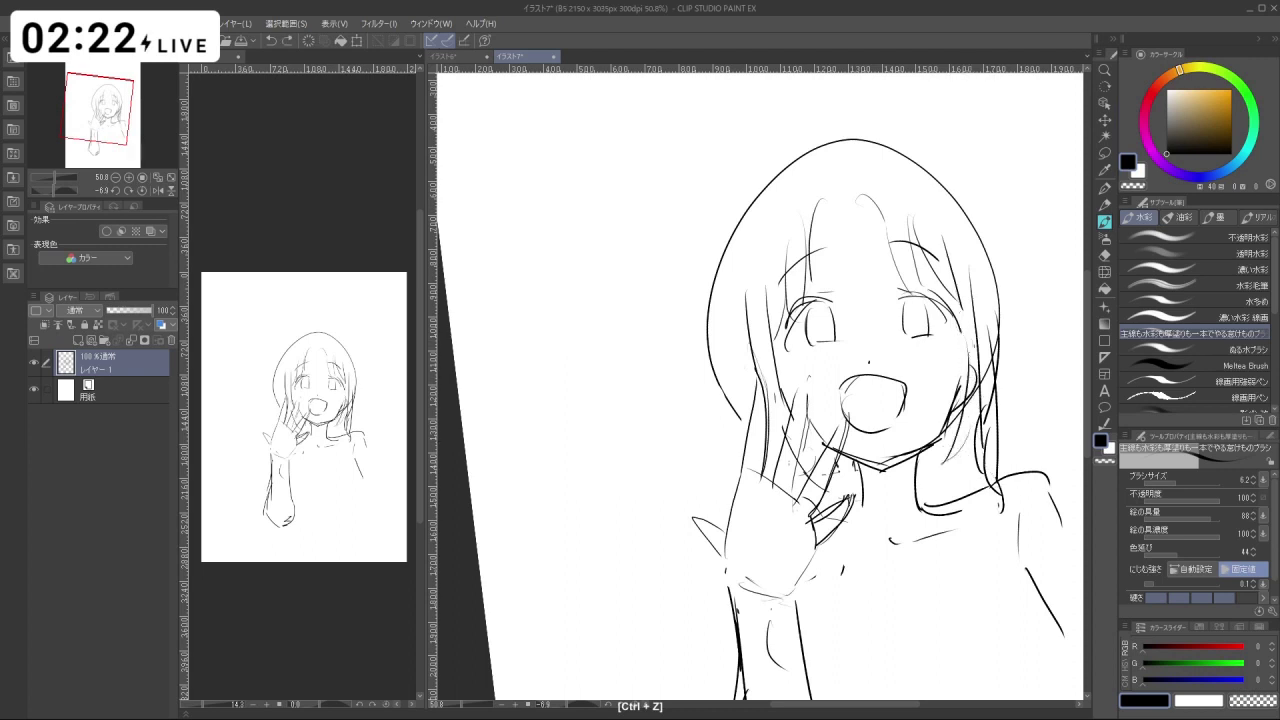
drag(974, 348, 948, 496)
Add a second hair outline over the crown and a rounded bulge on the upper right of the head.
key(shift+space)
mouse_move(836, 169)
mouse_down()
mouse_move(734, 158)
mouse_move(778, 157)
mouse_move(743, 181)
mouse_move(733, 214)
mouse_up()
key(ctrl+z)
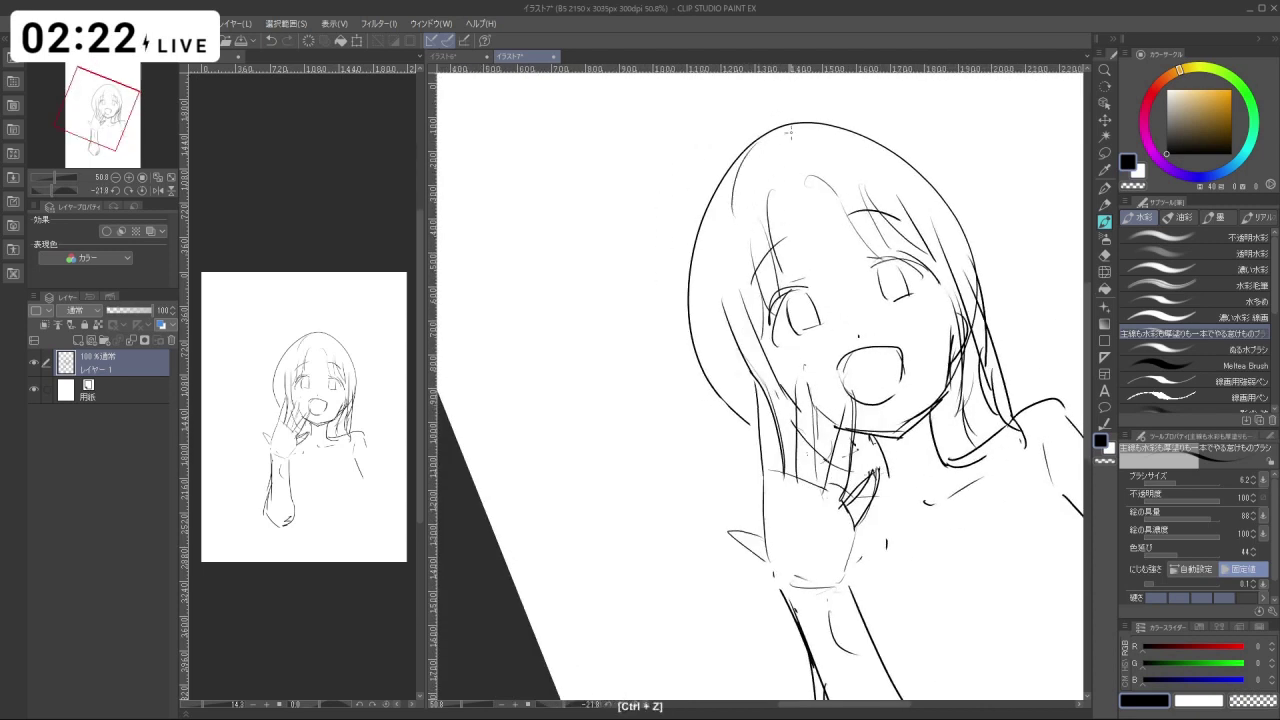
key(ctrl+z)
mouse_move(798, 124)
mouse_down()
mouse_move(895, 192)
mouse_move(940, 200)
mouse_up()
mouse_move(789, 118)
mouse_down()
mouse_move(862, 118)
mouse_move(981, 240)
mouse_up()
key(ctrl+z)
drag(916, 142, 972, 262)
drag(944, 182, 966, 218)
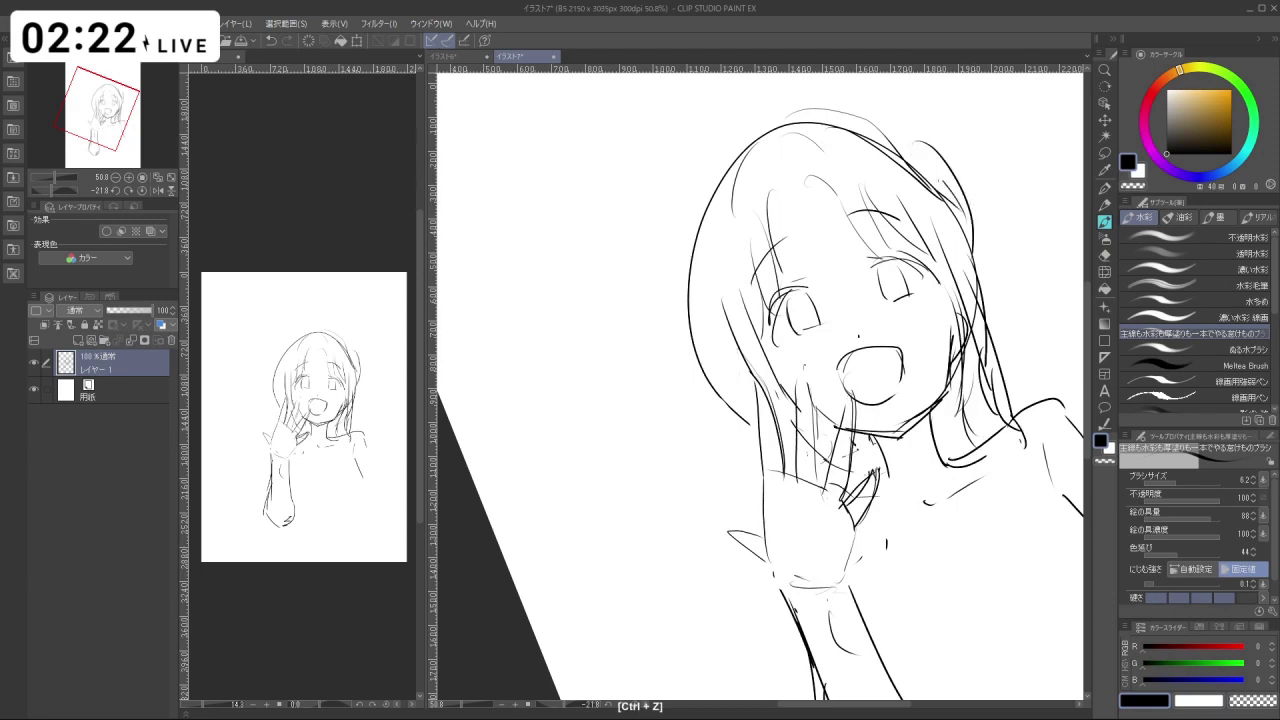
drag(922, 160, 943, 181)
Draw an inner hair strand along the left edge of the head.
mouse_move(714, 242)
mouse_down()
mouse_move(738, 374)
mouse_move(738, 357)
mouse_up()
key(ctrl+z)
drag(706, 266, 750, 385)
Redraw the palm of the raised hand with a rounded outline.
key(shift+space)
mouse_move(845, 571)
mouse_down()
mouse_move(962, 406)
mouse_move(833, 574)
mouse_move(778, 582)
mouse_up()
key(ctrl+space)
mouse_move(860, 486)
mouse_down()
mouse_move(792, 490)
mouse_move(832, 491)
mouse_move(813, 497)
mouse_up()
key(ctrl+z)
key(ctrl+z)
mouse_move(725, 500)
mouse_down()
mouse_move(703, 533)
mouse_move(709, 557)
mouse_up()
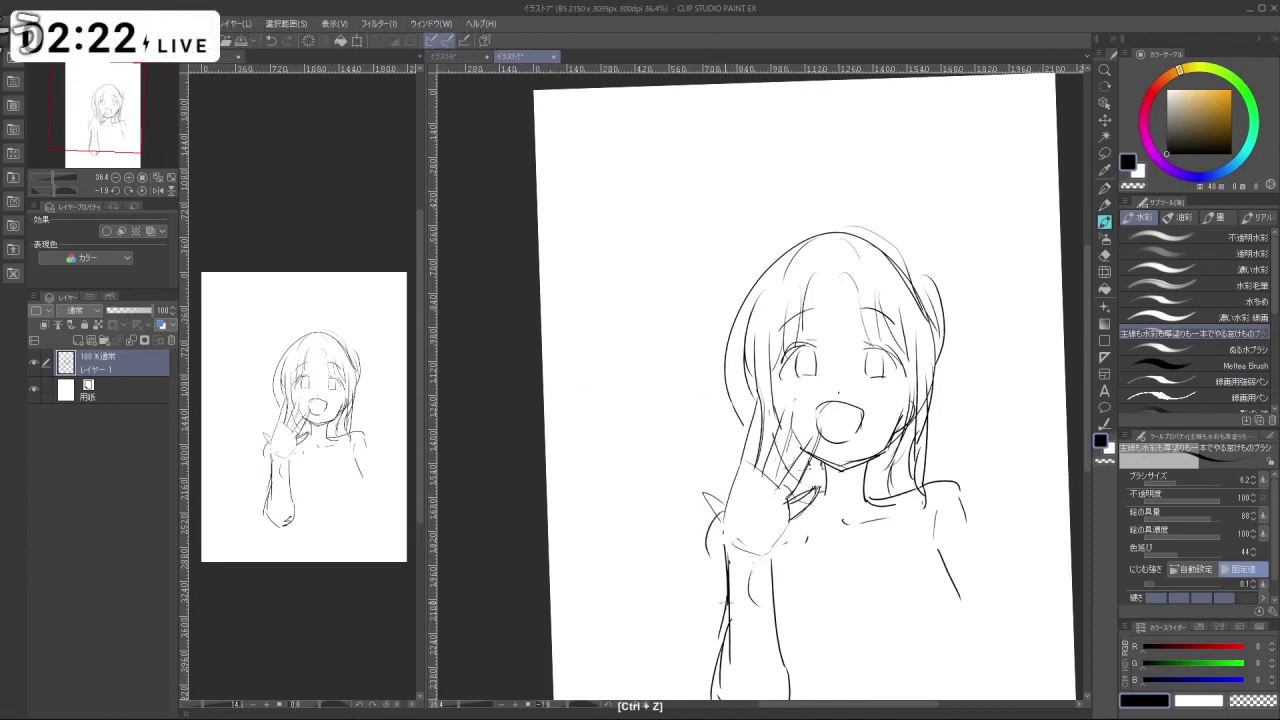
key(ctrl+z)
drag(797, 484, 768, 468)
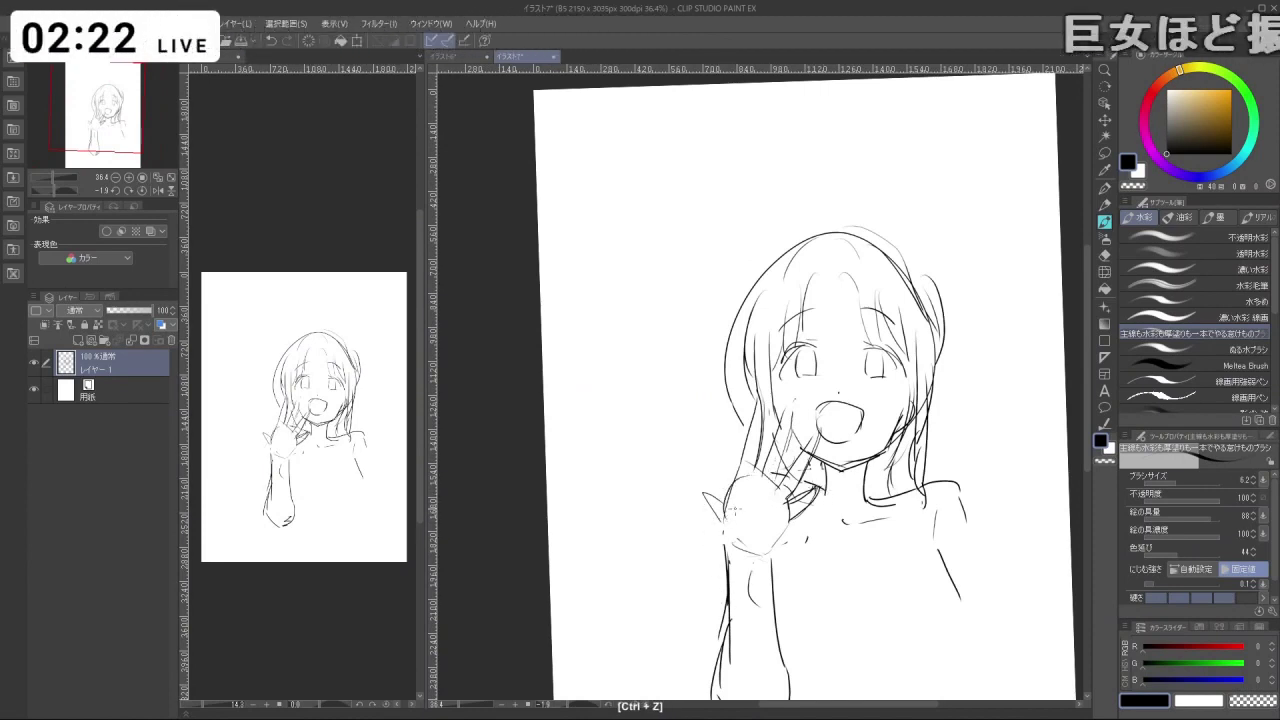
Lasso the open mouth, shrink it to about 92% and clear the selection.
key(ctrl+space)
drag(888, 558, 842, 519)
key(ctrl+space)
drag(840, 514, 878, 510)
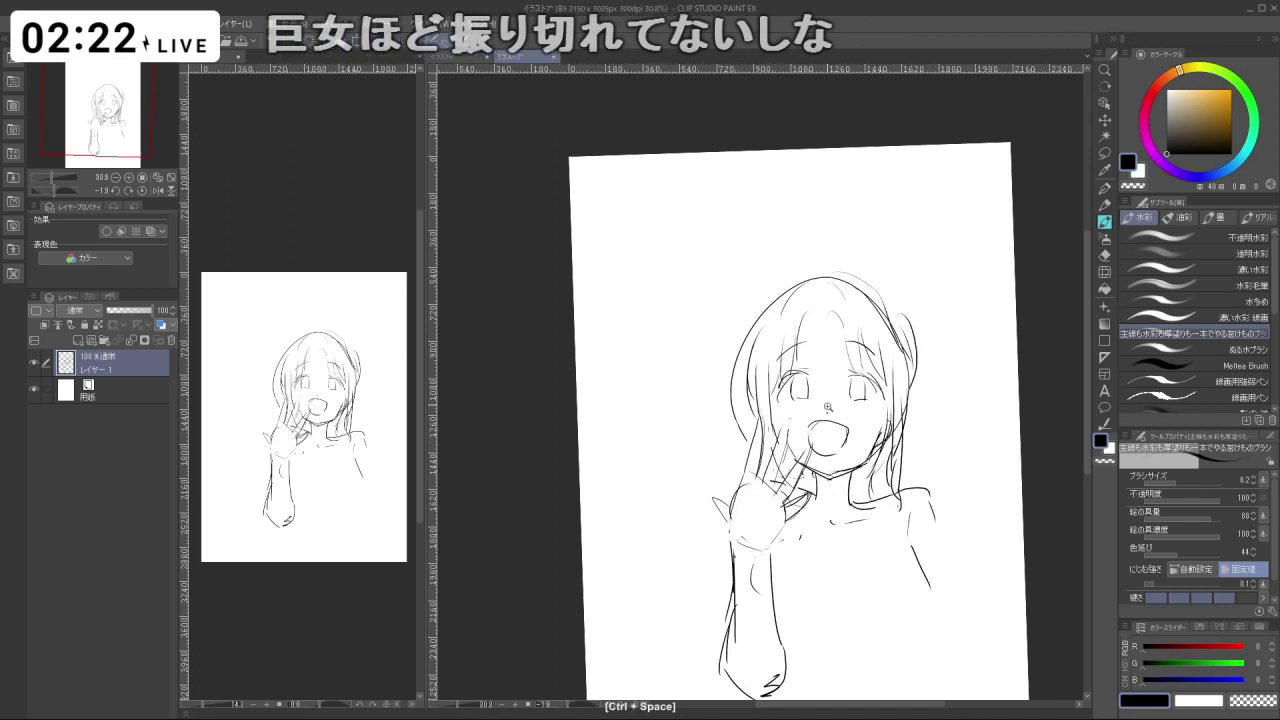
drag(829, 407, 856, 398)
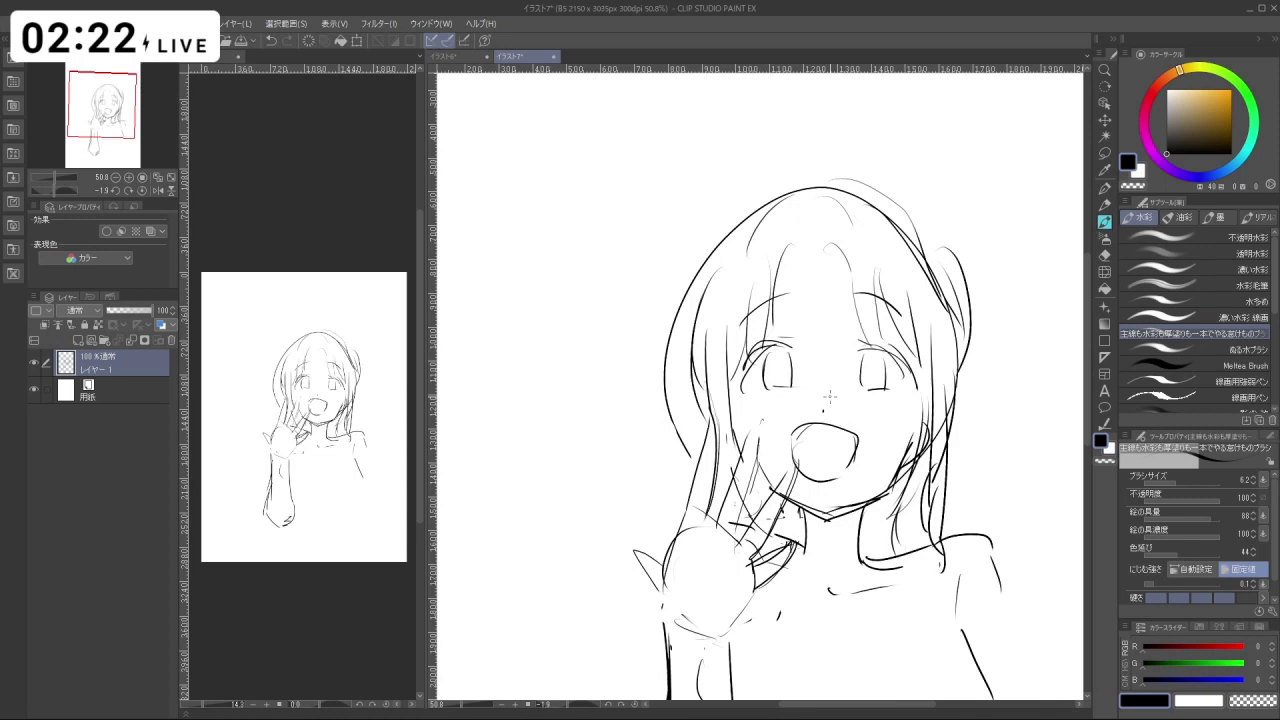
click(1104, 152)
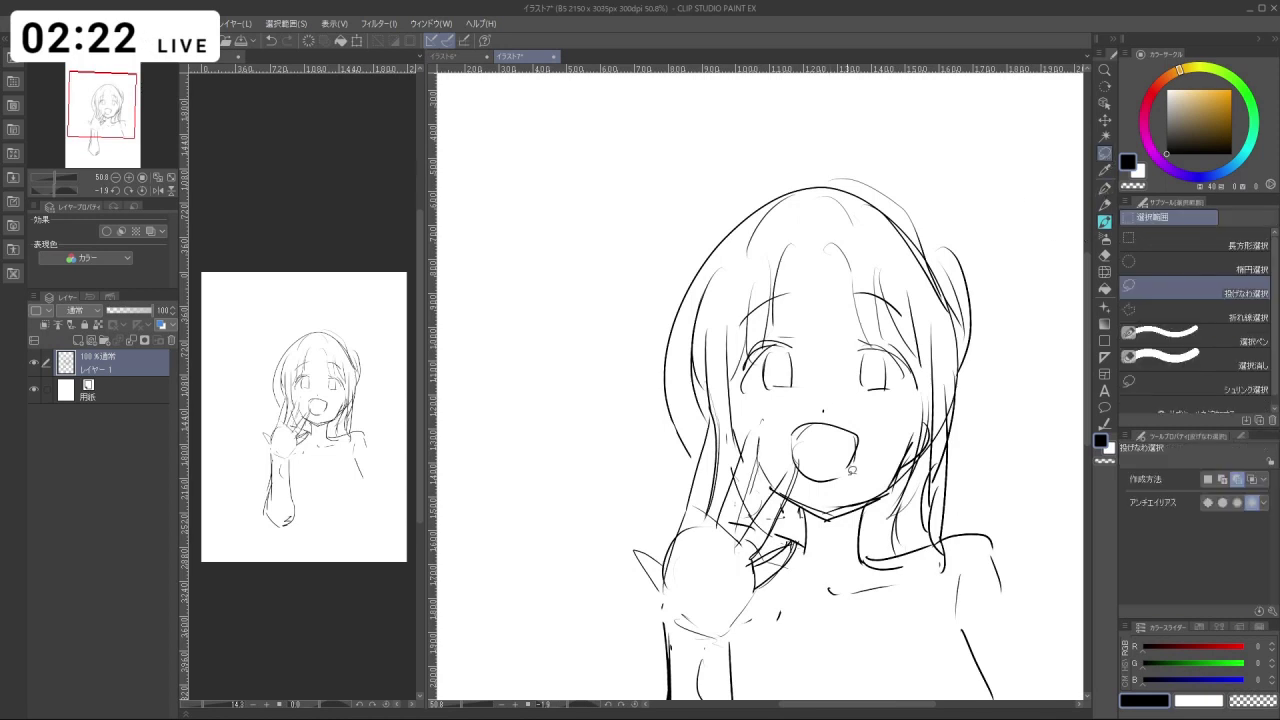
mouse_move(803, 466)
mouse_down()
mouse_move(792, 455)
mouse_move(810, 412)
mouse_move(872, 440)
mouse_move(804, 470)
mouse_up()
click(858, 516)
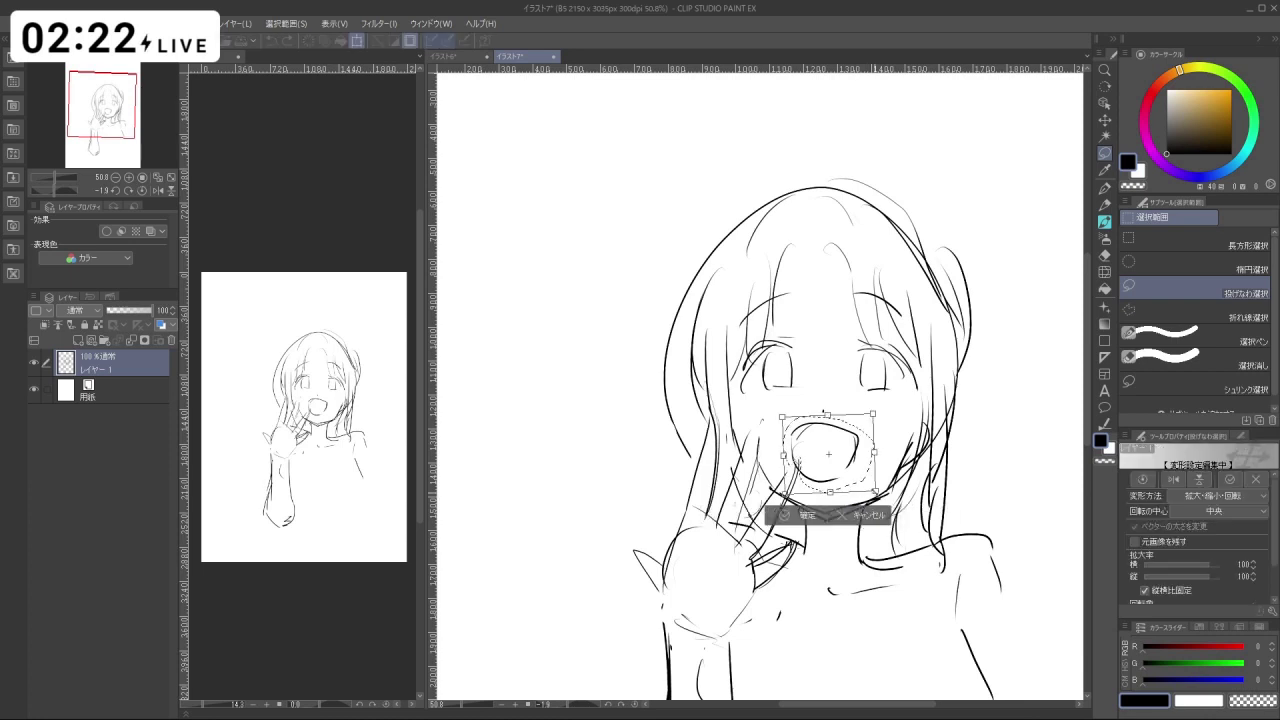
drag(876, 491, 869, 488)
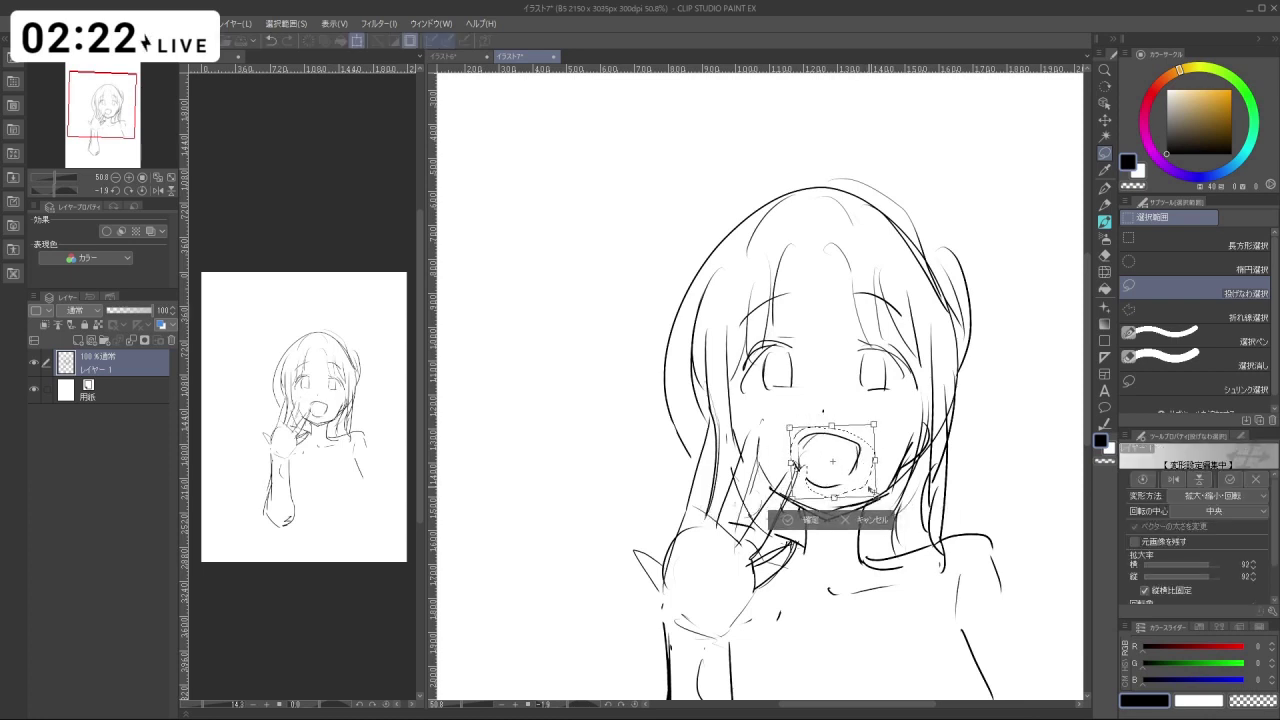
click(803, 520)
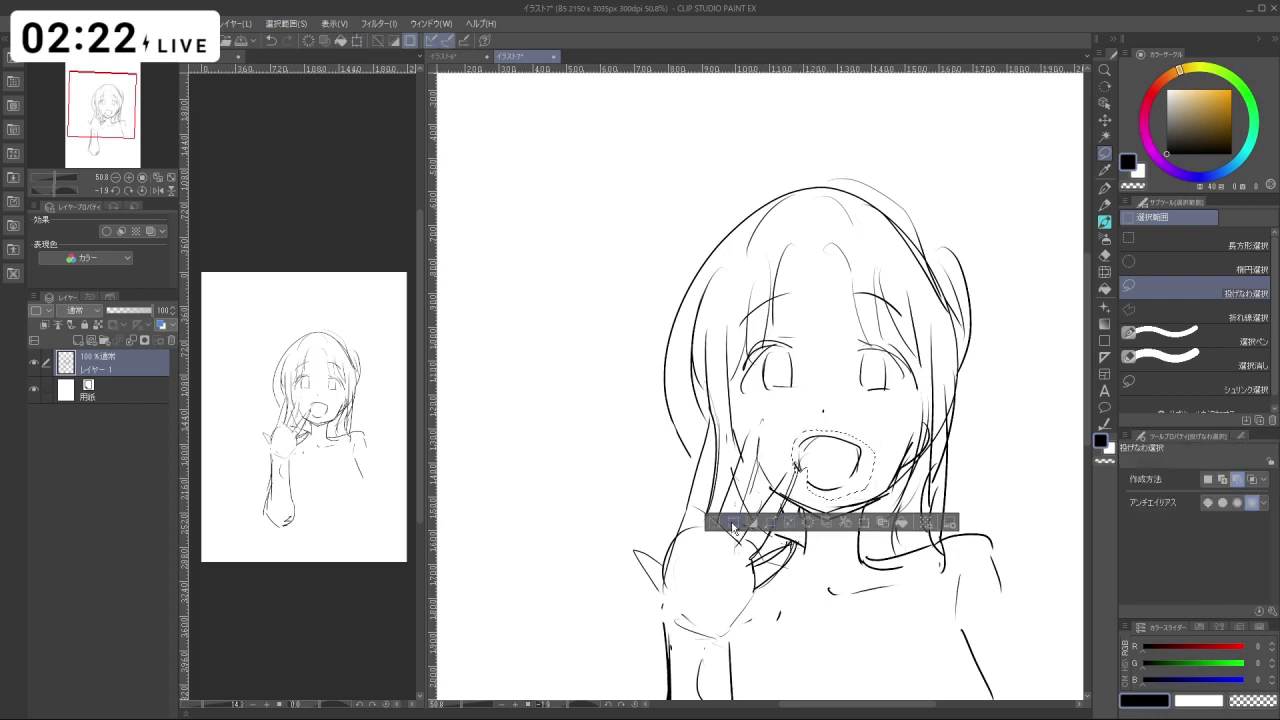
click(733, 526)
Lasso the bangs, eyebrows and eyes and shift them slightly down the face.
mouse_move(798, 401)
mouse_down()
mouse_move(739, 438)
mouse_move(706, 394)
mouse_move(750, 232)
mouse_move(870, 202)
mouse_move(940, 300)
mouse_move(940, 398)
mouse_move(884, 464)
mouse_move(857, 398)
mouse_move(826, 426)
mouse_move(882, 424)
mouse_up()
click(858, 506)
click(800, 513)
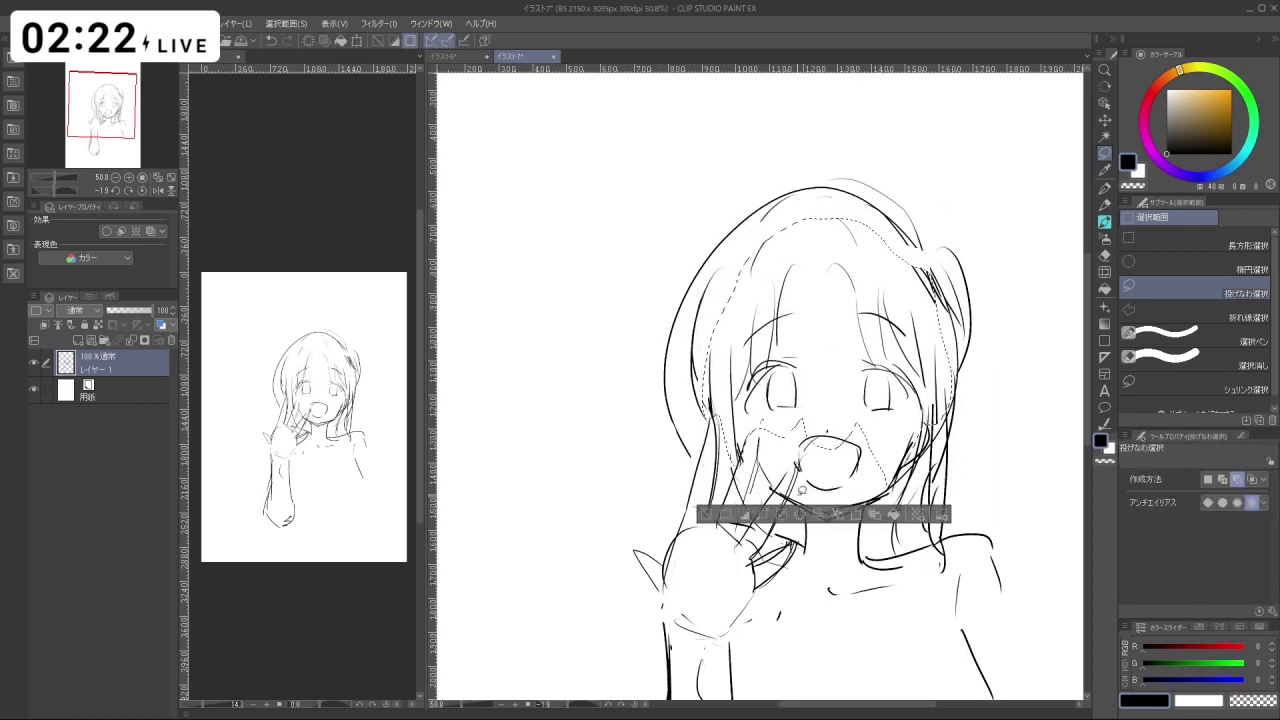
click(707, 514)
Lasso the small nose mark above the mouth and nudge it slightly up.
key(shift+space)
drag(836, 462, 848, 448)
key(ctrl+space)
mouse_move(834, 400)
mouse_down()
mouse_move(846, 434)
mouse_move(828, 444)
mouse_move(838, 427)
mouse_up()
click(860, 473)
click(789, 456)
click(708, 460)
key(ctrl+space)
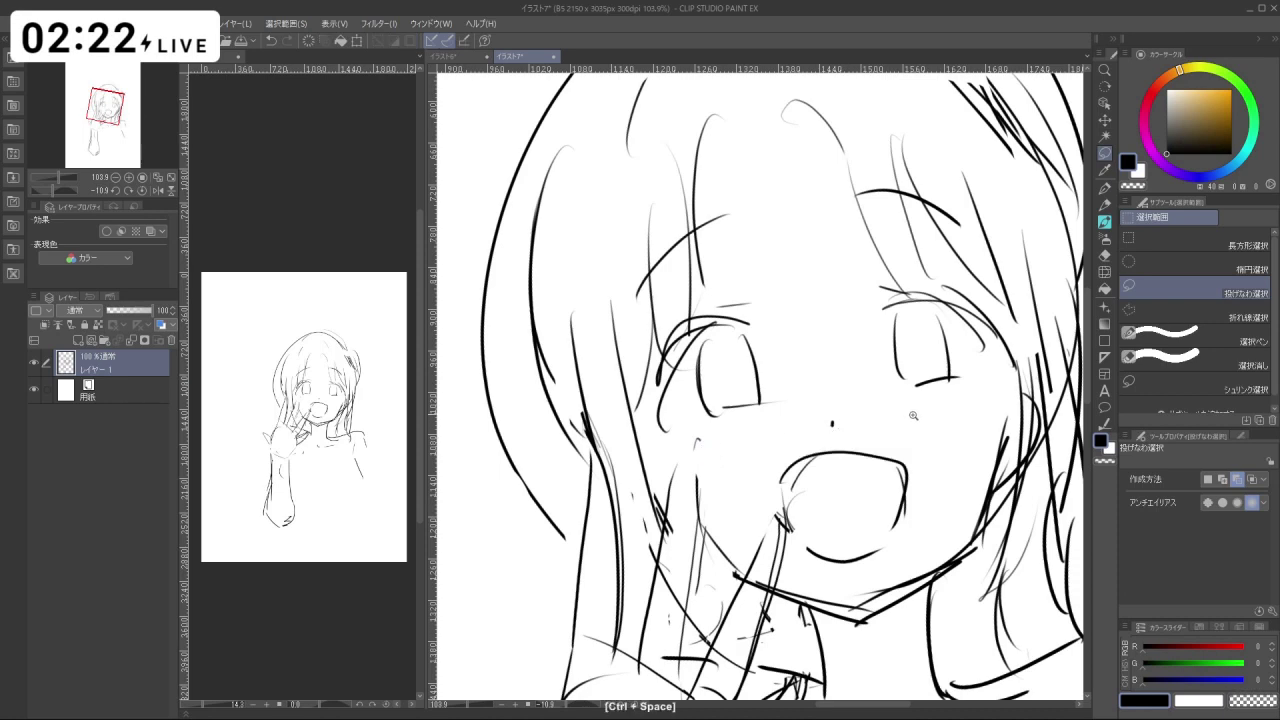
drag(913, 415, 862, 400)
key(space)
drag(930, 354, 860, 282)
key(ctrl+space)
drag(854, 355, 920, 334)
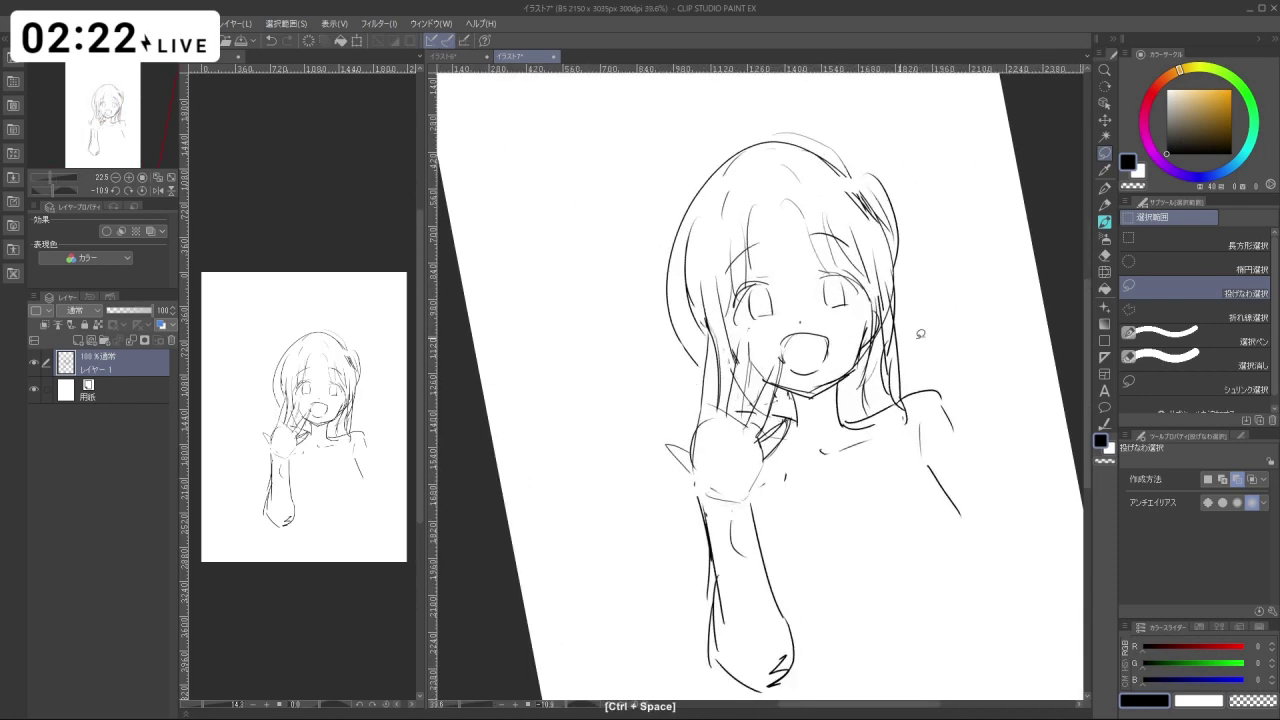
click(1105, 225)
key(shift+space)
drag(861, 539, 806, 563)
key(ctrl+space)
drag(806, 369, 870, 362)
key(c)
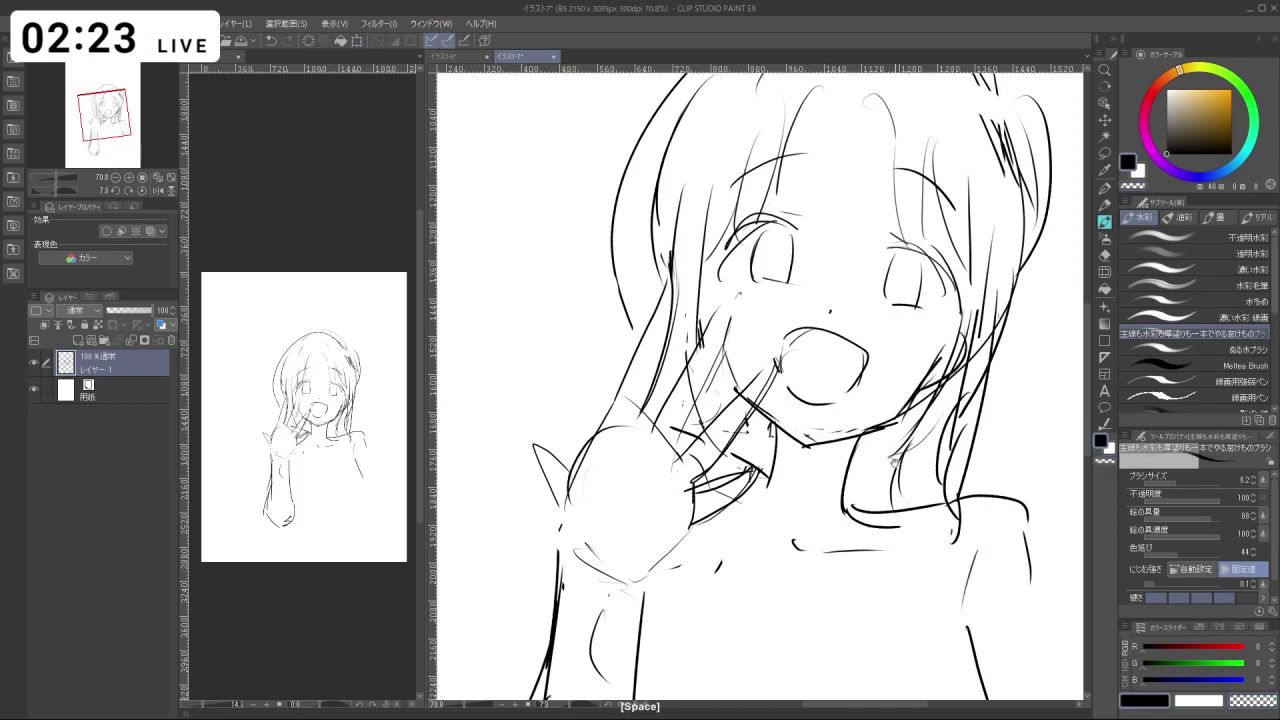
scroll(983, 392, down, 3)
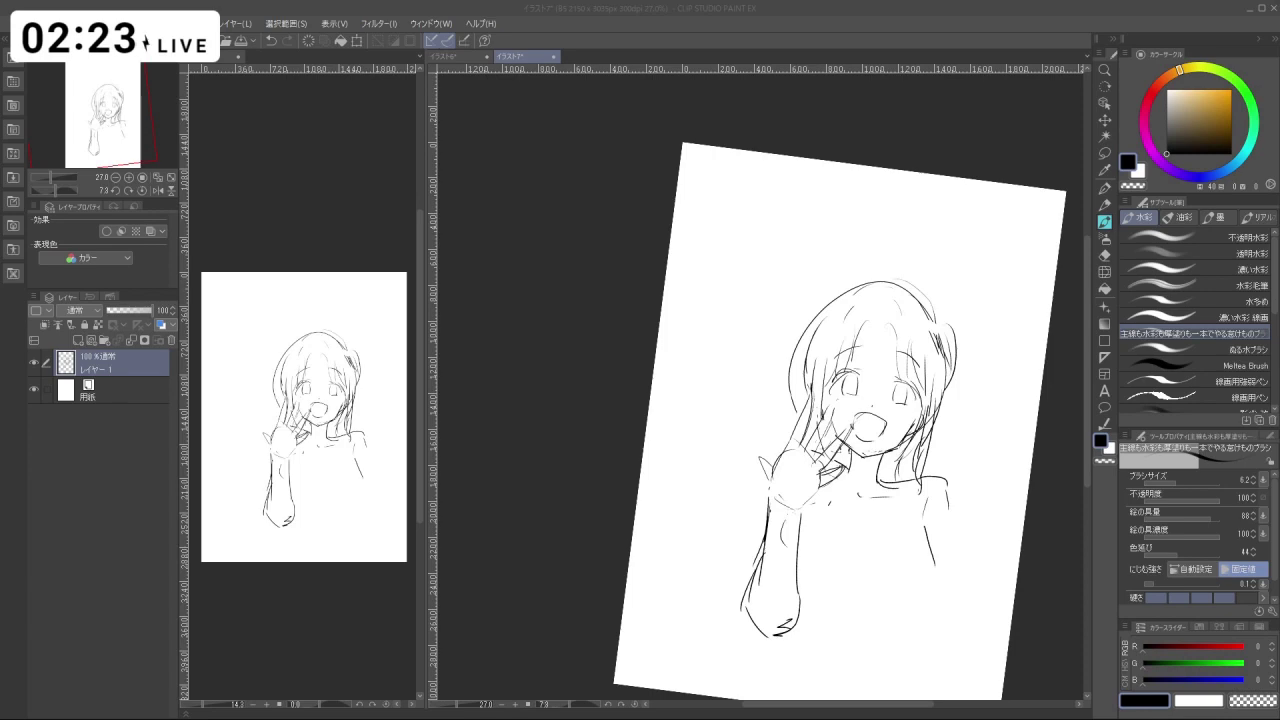
key(ctrl+z)
drag(930, 522, 957, 520)
key(ctrl+z)
key(space)
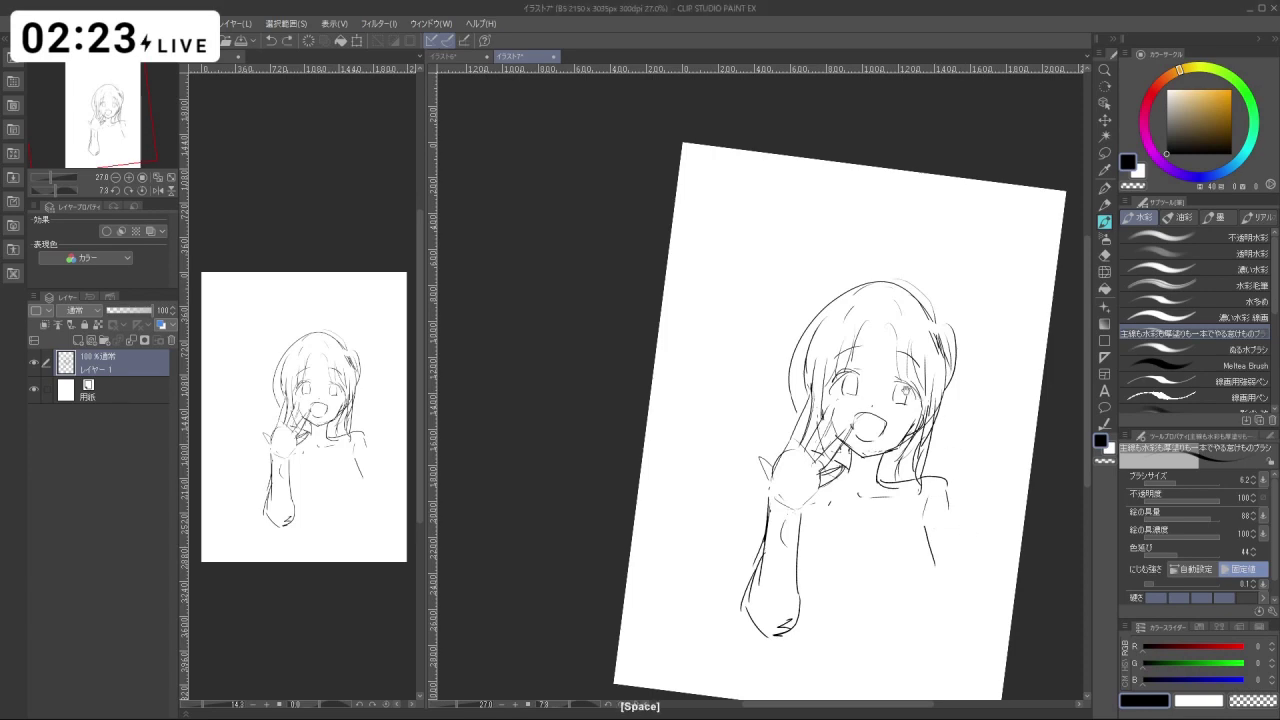
Erase the outer head outline along the left side, the crown and the upper-right bulge using the transparent colour.
key(ctrl+space)
mouse_move(904, 391)
mouse_down()
mouse_move(823, 358)
mouse_move(872, 358)
mouse_up()
key(shift+space)
drag(797, 568, 899, 514)
drag(656, 230, 640, 288)
key(ctrl+z)
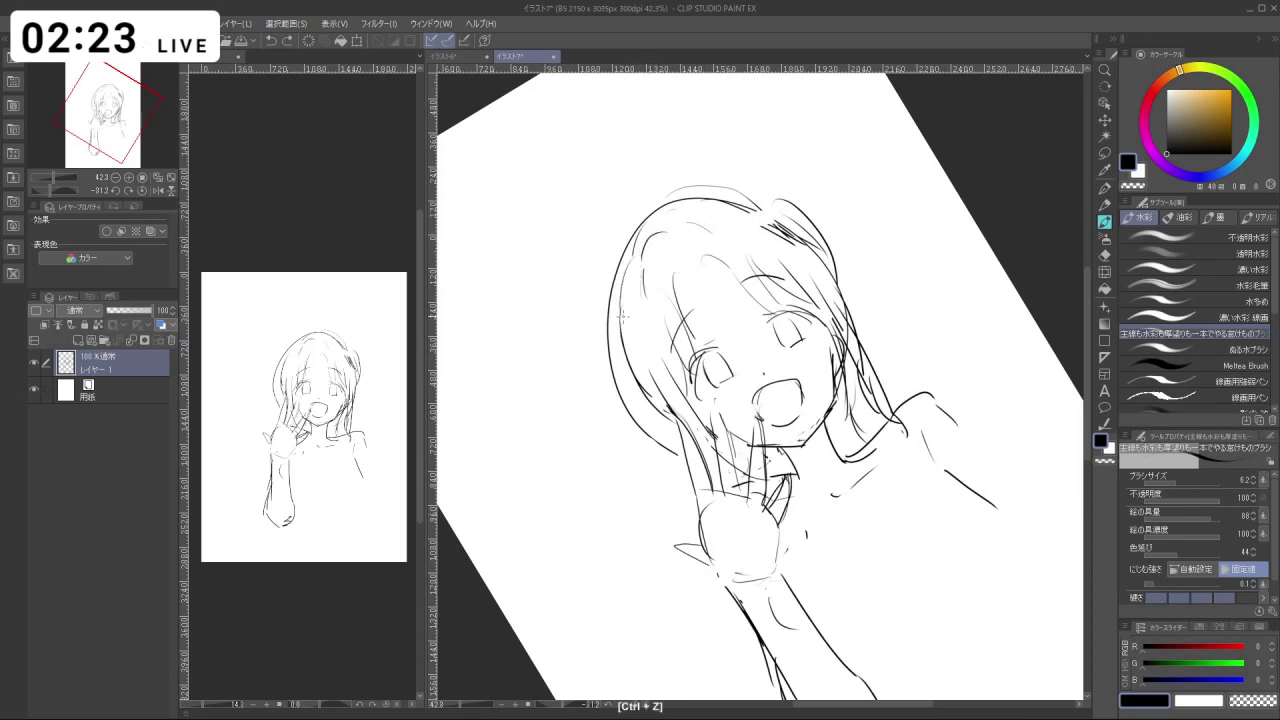
key(c)
mouse_move(608, 354)
mouse_down()
mouse_move(664, 461)
mouse_move(604, 334)
mouse_move(615, 245)
mouse_move(681, 189)
mouse_move(808, 251)
mouse_move(767, 288)
mouse_up()
key(c)
Redraw the top of the hair with short, rounded arcs over the crown and down the right side.
key(ctrl+z)
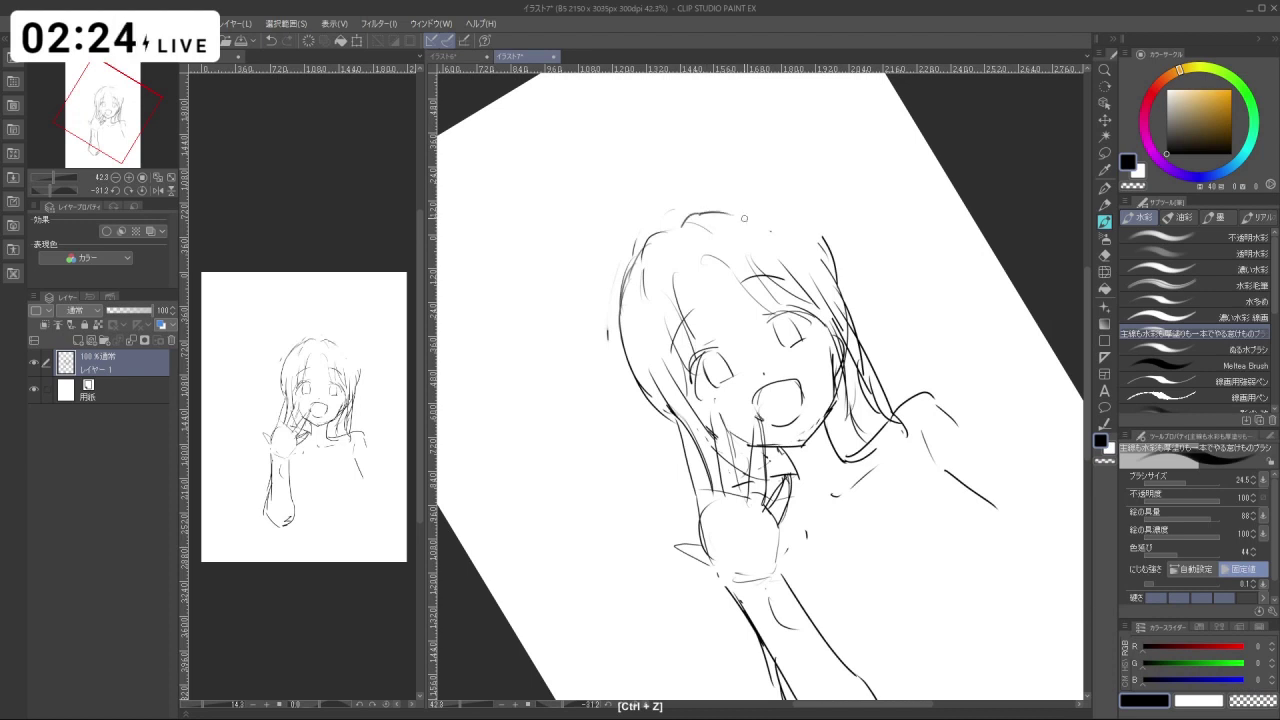
key(ctrl+z)
mouse_move(683, 222)
mouse_down()
mouse_move(716, 198)
mouse_move(747, 205)
mouse_up()
mouse_move(757, 213)
mouse_down()
mouse_move(806, 235)
mouse_move(826, 272)
mouse_move(828, 258)
mouse_up()
key(ctrl+z)
key(ctrl+z)
key(ctrl+z)
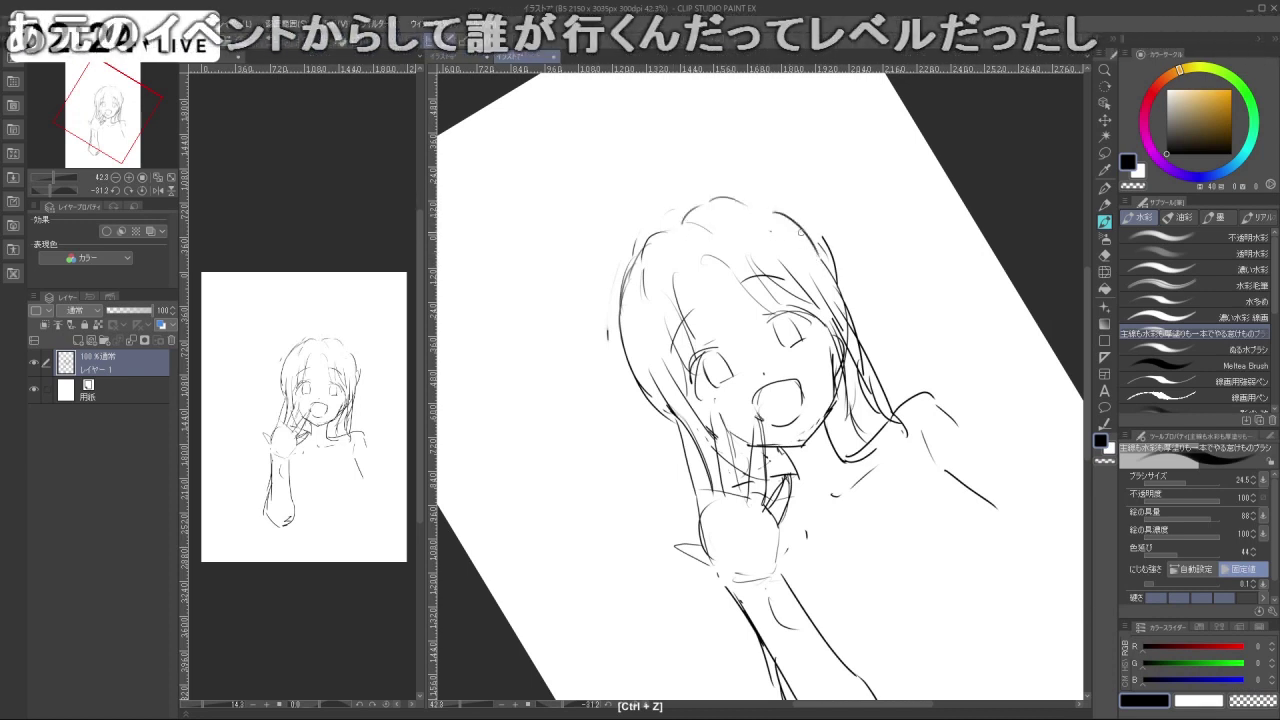
Extend the long hair strands beside the neck and curve their ends over the shoulder.
drag(667, 386, 695, 431)
key(ctrl+z)
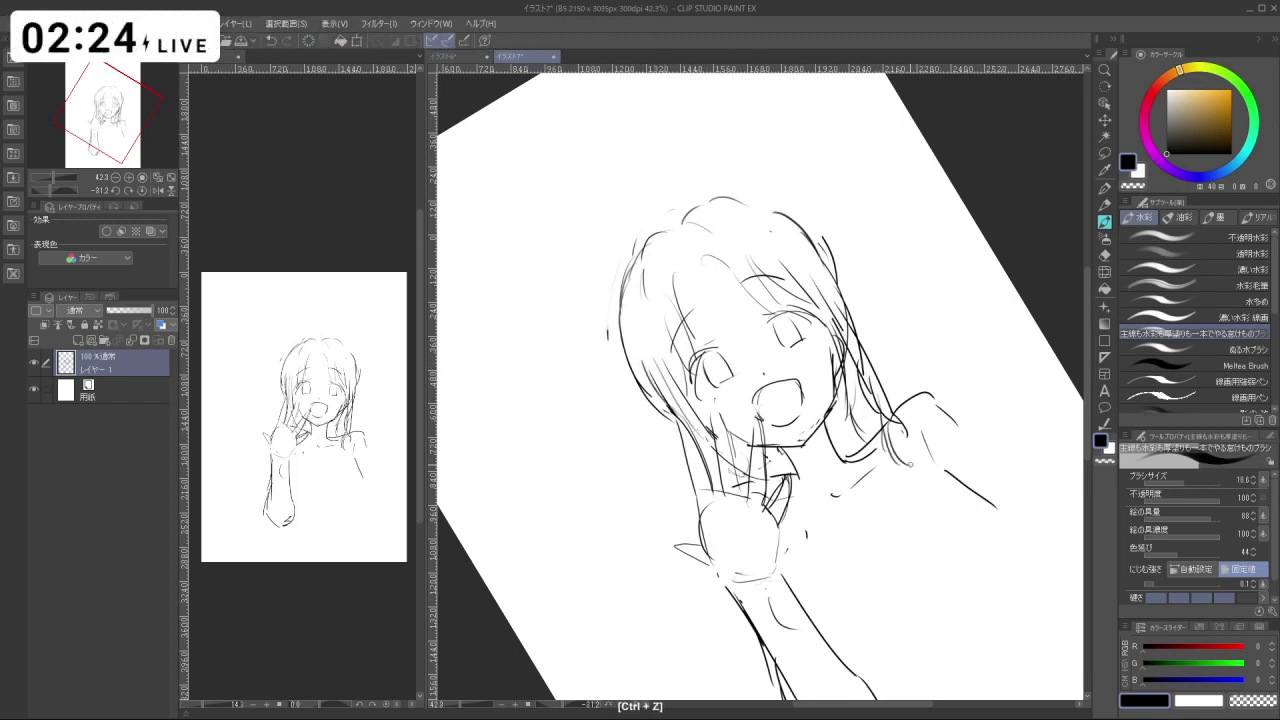
key(ctrl+z)
mouse_move(885, 401)
mouse_down()
mouse_move(913, 469)
mouse_move(846, 77)
mouse_up()
key(shift+space)
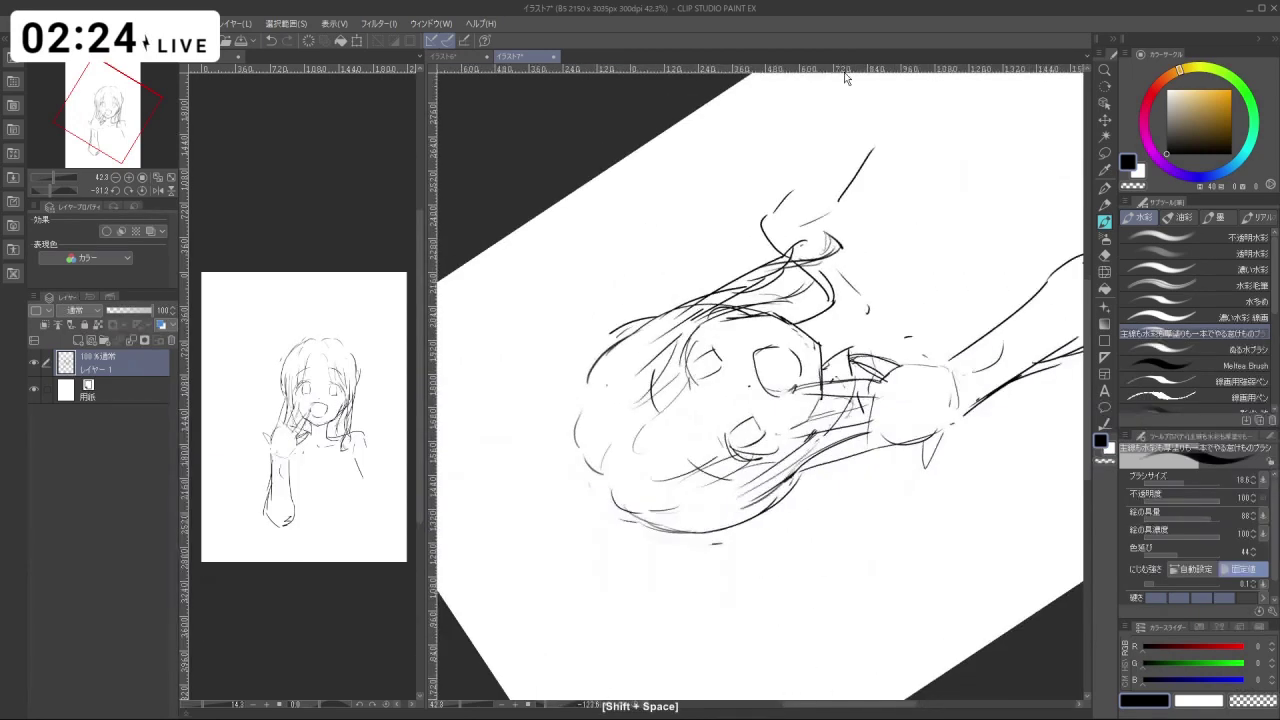
key(ctrl+z)
drag(837, 219, 838, 246)
key(shift+space)
mouse_move(874, 352)
mouse_down()
mouse_move(857, 315)
mouse_move(642, 370)
mouse_move(683, 478)
mouse_move(748, 505)
mouse_up()
key(ctrl+z)
key(shift+space)
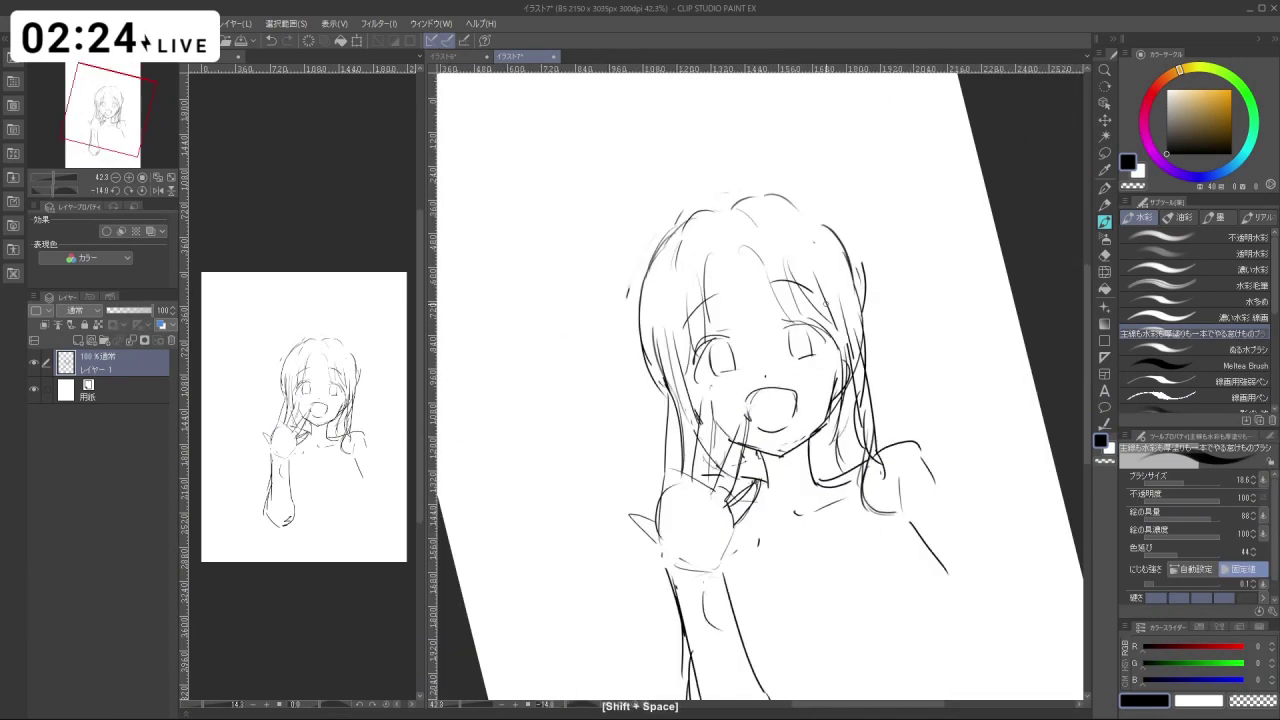
Reduce the brush size to 5.3 for finer lines on the head.
key(ctrl+space)
drag(798, 390, 808, 335)
key(shift+space)
drag(928, 232, 965, 238)
ctrl+click(744, 366)
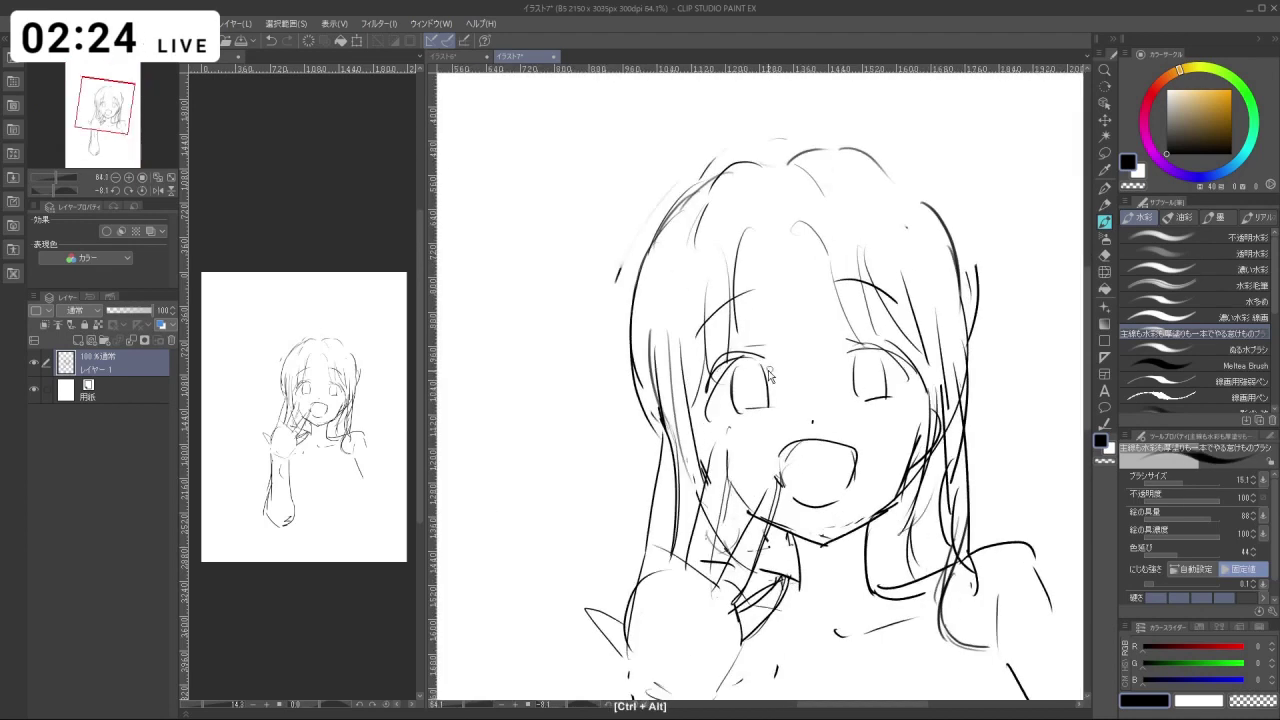
key(space)
drag(829, 371, 766, 239)
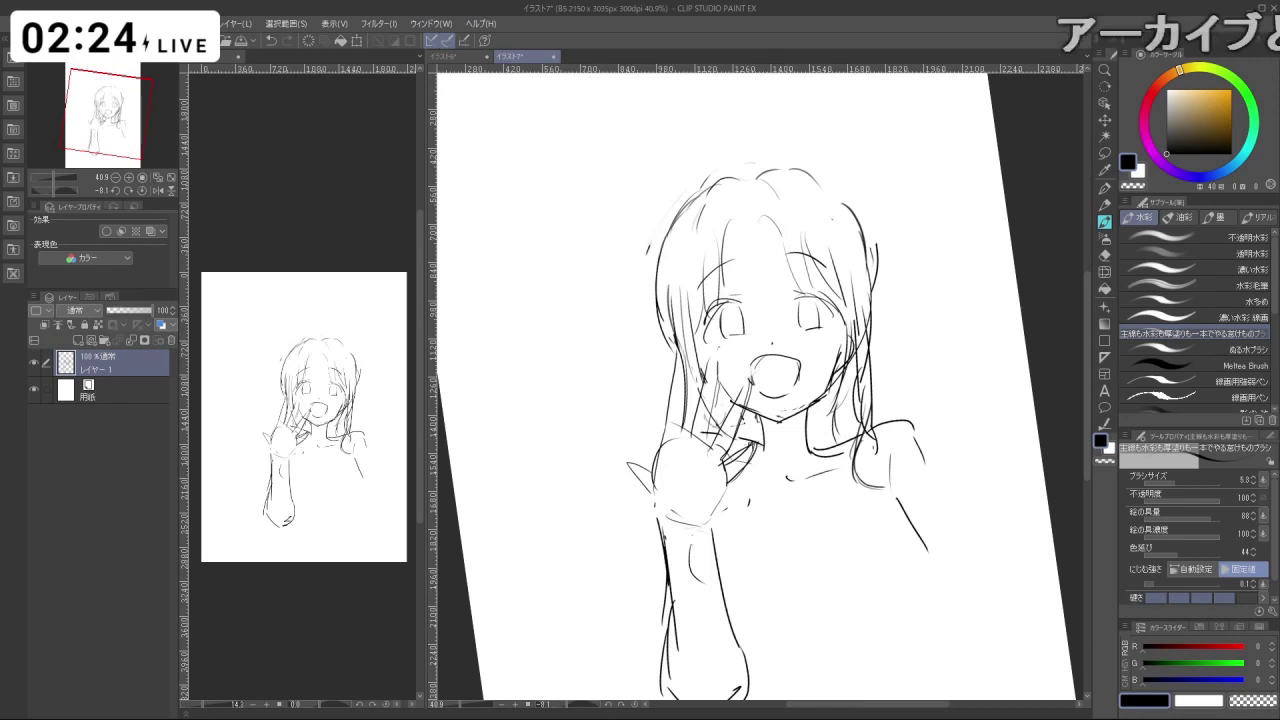
key(ctrl+z)
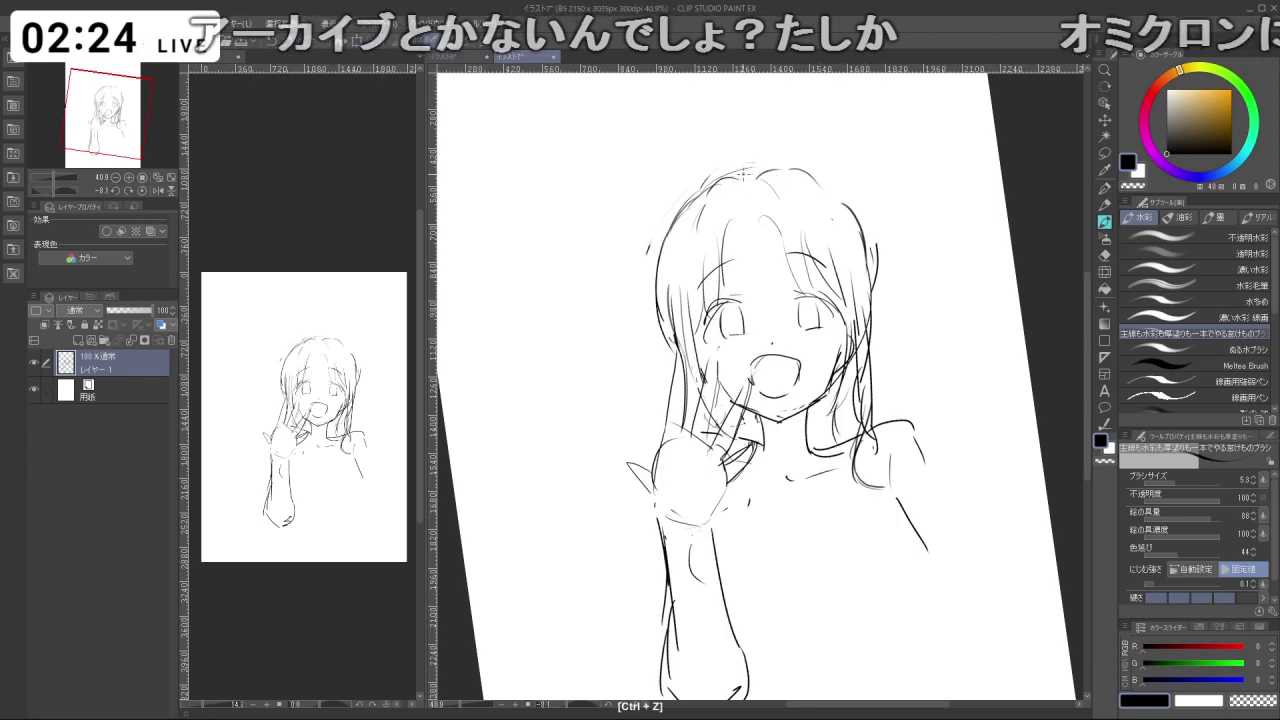
Sketch a small knot at the crown and the hand-side half of a ribbon headband following the head's curve.
key(space)
mouse_move(720, 106)
mouse_down()
mouse_move(726, 148)
mouse_move(730, 117)
mouse_up()
key(ctrl+space)
key(ctrl+alt)
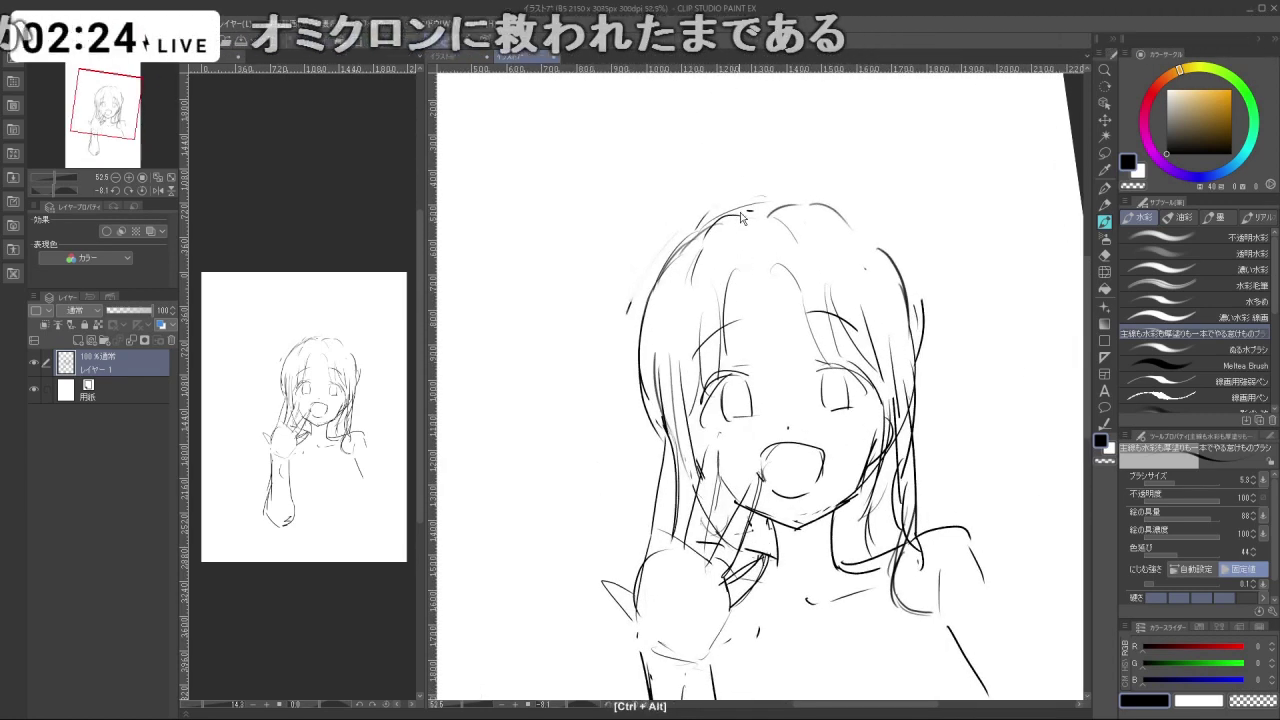
mouse_move(738, 207)
mouse_down()
mouse_move(769, 199)
mouse_move(588, 450)
mouse_move(643, 546)
mouse_move(677, 555)
mouse_up()
key(ctrl+z)
key(ctrl+z)
key(ctrl+z)
mouse_move(617, 514)
mouse_down()
mouse_move(671, 555)
mouse_move(696, 535)
mouse_up()
key(ctrl+z)
key(ctrl+z)
key(ctrl+z)
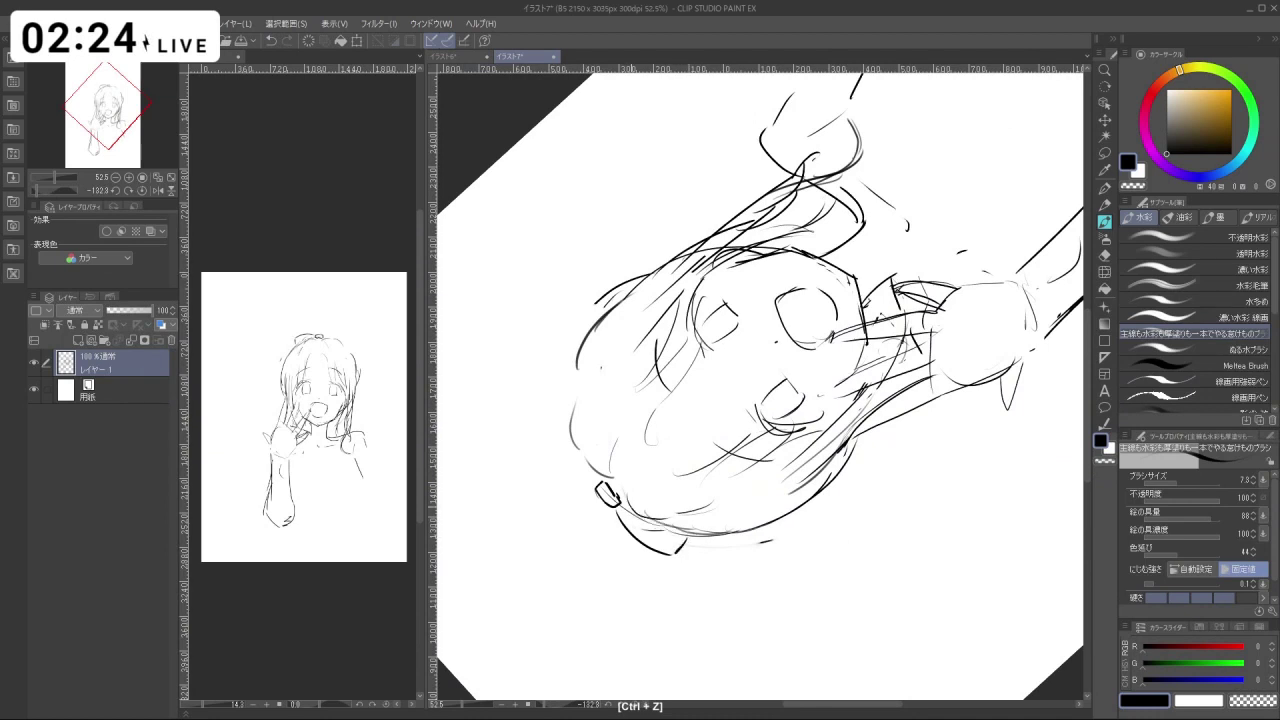
key(ctrl+z)
Sketch the other half of the ribbon headband from the knot across the crown with a short flared end.
mouse_move(582, 478)
mouse_down()
mouse_move(551, 430)
mouse_move(572, 407)
mouse_move(603, 475)
mouse_up()
key(ctrl+z)
key(ctrl+z)
drag(576, 420, 603, 479)
mouse_move(579, 428)
mouse_down()
mouse_move(603, 481)
mouse_move(673, 521)
mouse_move(916, 456)
mouse_move(804, 221)
mouse_move(677, 236)
mouse_move(693, 229)
mouse_up()
key(ctrl+z)
key(shift+space)
key(ctrl+space)
drag(876, 308, 869, 342)
key(space)
ctrl+click(866, 341)
key(ctrl+z)
Draw a rounded hair bun behind each end of the ribbon headband.
mouse_move(827, 192)
mouse_down()
mouse_move(887, 203)
mouse_move(887, 256)
mouse_move(890, 238)
mouse_up()
mouse_move(652, 217)
mouse_down()
mouse_move(622, 268)
mouse_move(604, 258)
mouse_move(622, 298)
mouse_up()
key(ctrl+z)
drag(637, 223, 621, 286)
drag(605, 237, 601, 286)
key(ctrl+z)
key(ctrl+z)
key(ctrl+z)
key(ctrl+z)
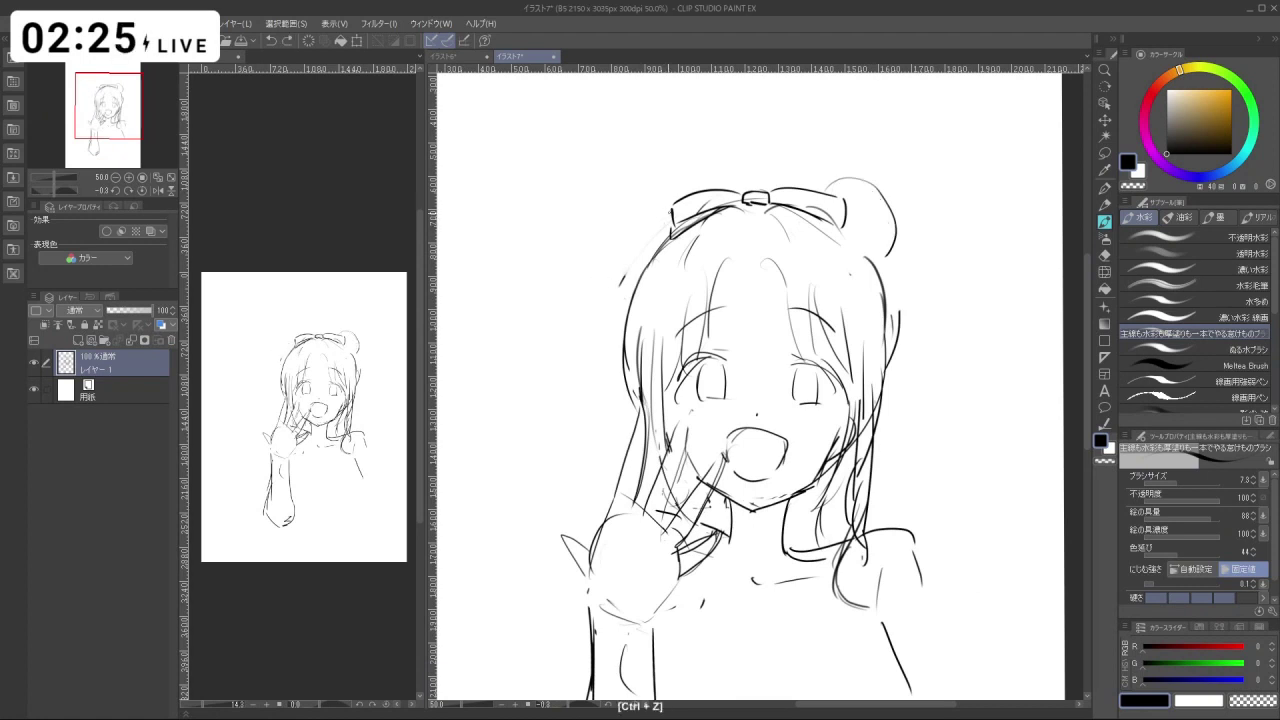
mouse_move(670, 206)
mouse_down()
mouse_move(619, 281)
mouse_move(628, 292)
mouse_up()
drag(658, 219, 606, 247)
Draw the puffed outer curve of a side ponytail beside the head, on the side away from the raised hand.
drag(872, 319, 850, 325)
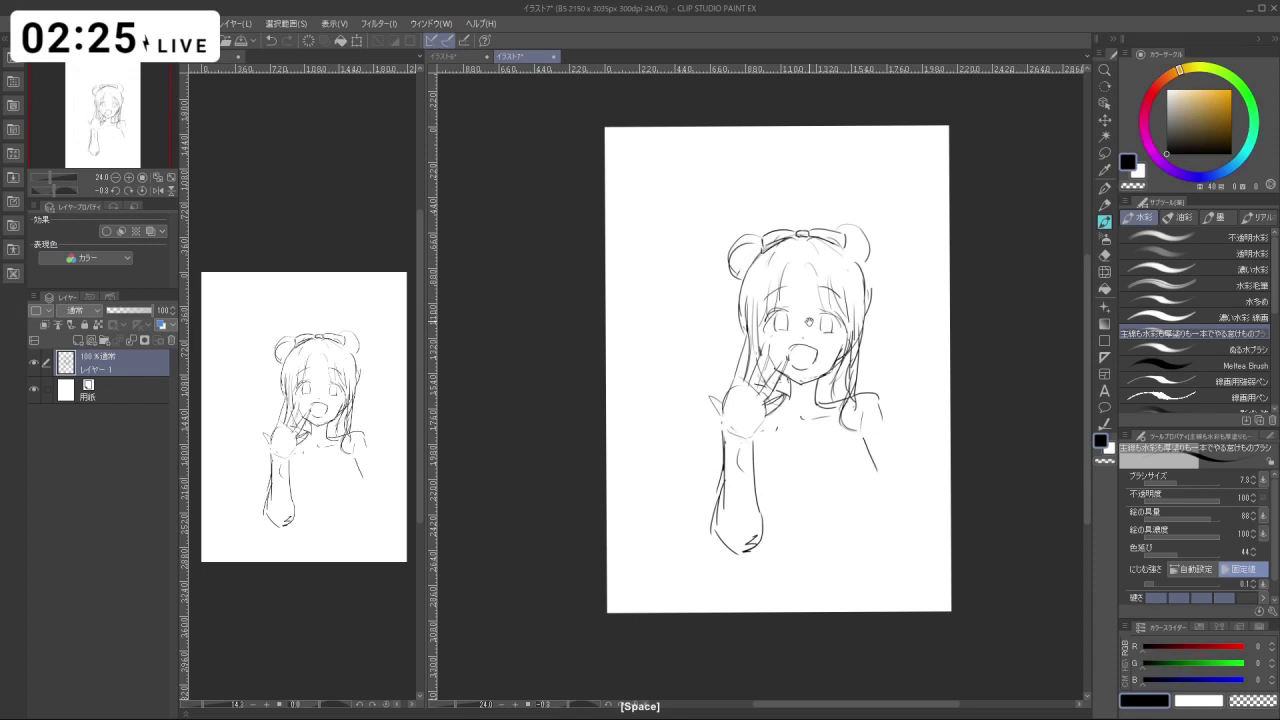
mouse_move(809, 340)
mouse_down()
mouse_move(821, 338)
mouse_move(799, 365)
mouse_up()
key(c)
key(ctrl+z)
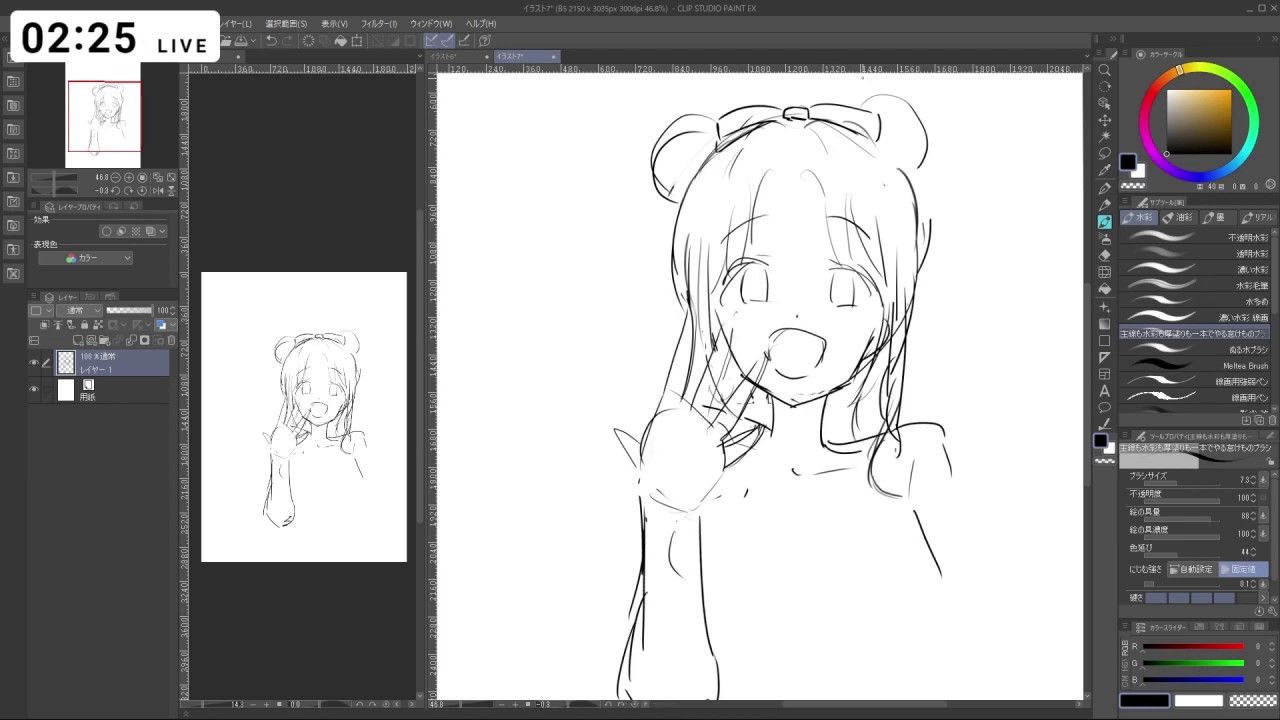
mouse_move(927, 194)
mouse_down()
mouse_move(964, 250)
mouse_move(955, 178)
mouse_move(987, 271)
mouse_move(988, 229)
mouse_move(957, 187)
mouse_move(1000, 241)
mouse_move(990, 315)
mouse_move(976, 208)
mouse_move(993, 250)
mouse_up()
key(ctrl+z)
key(ctrl+z)
key(ctrl+z)
key(ctrl+z)
key(ctrl+z)
drag(991, 264, 990, 315)
key(ctrl+z)
Add diagonal inner strands to the ponytail and curve its inner edge down toward the shoulder.
drag(931, 265, 987, 329)
key(ctrl+z)
drag(930, 254, 993, 330)
key(ctrl+z)
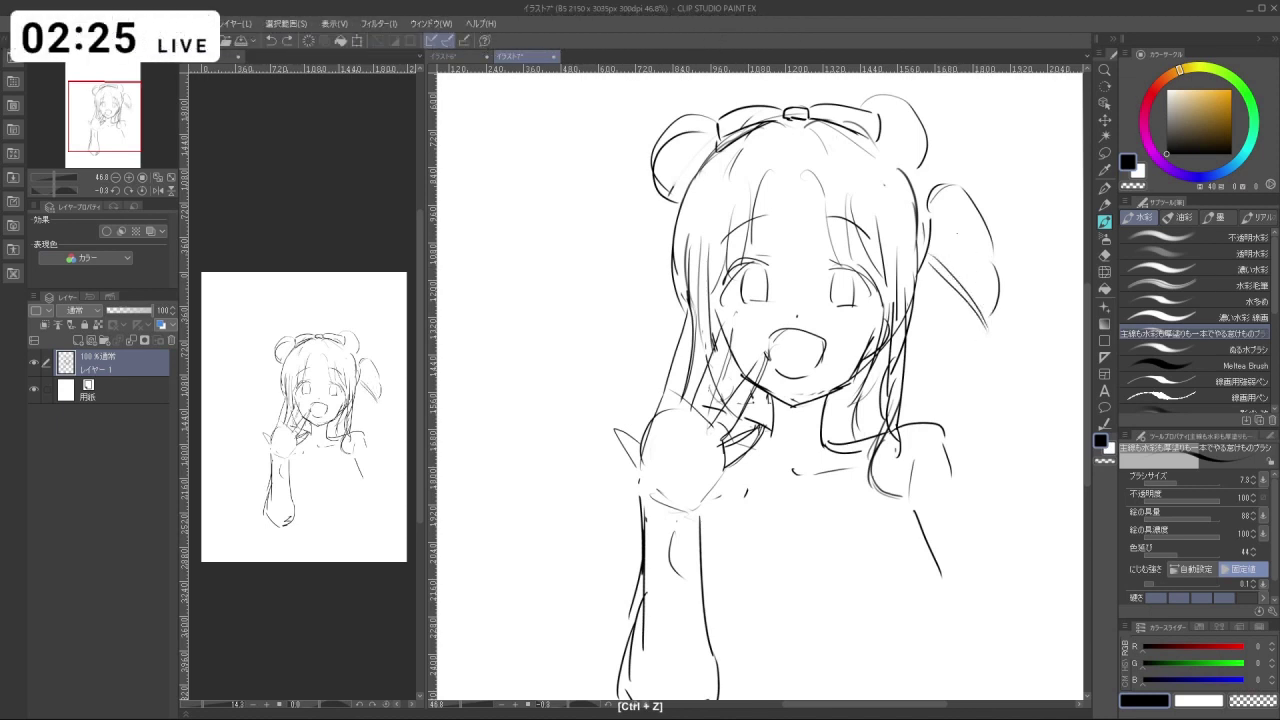
drag(978, 221, 983, 305)
key(ctrl+z)
key(ctrl+z)
mouse_move(970, 220)
mouse_down()
mouse_move(990, 350)
mouse_move(925, 382)
mouse_up()
key(ctrl+z)
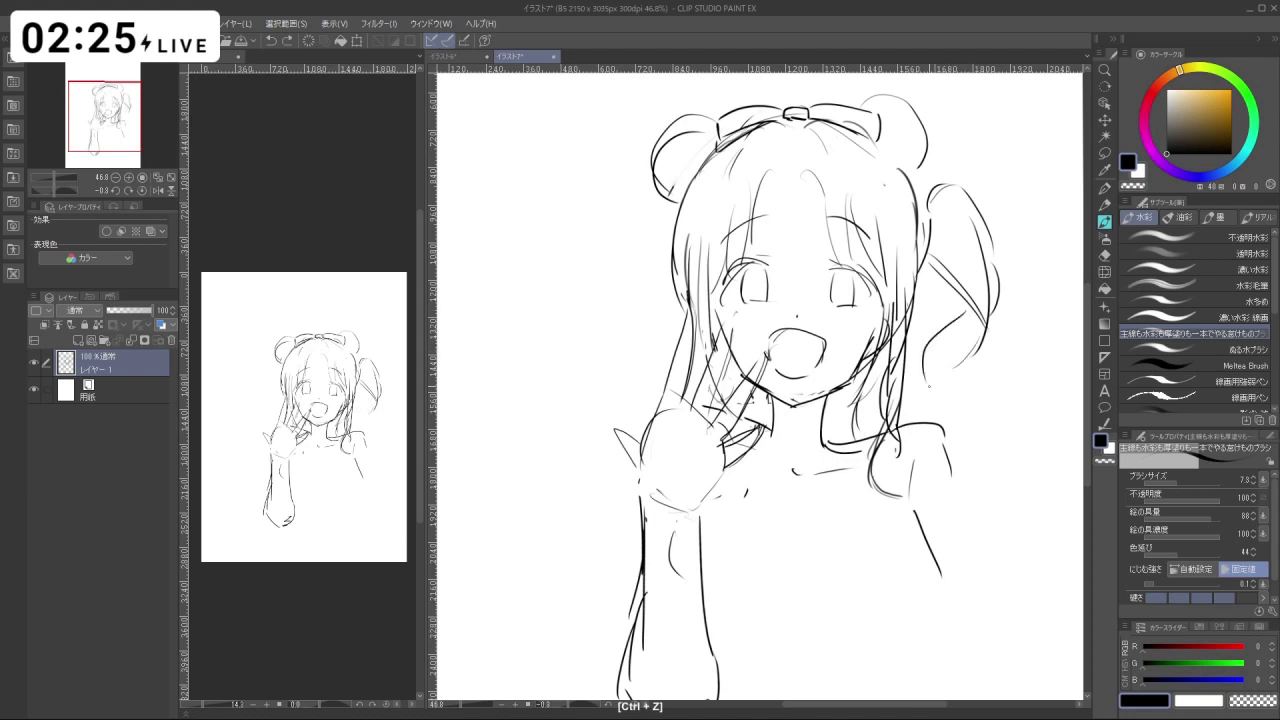
Extend the ponytail into wavy locks that curl over the shoulder and add a long outer strand.
drag(968, 314, 930, 424)
key(ctrl+z)
key(ctrl+z)
key(ctrl+z)
key(ctrl+y)
key(ctrl+y)
drag(990, 394, 948, 434)
drag(986, 426, 978, 460)
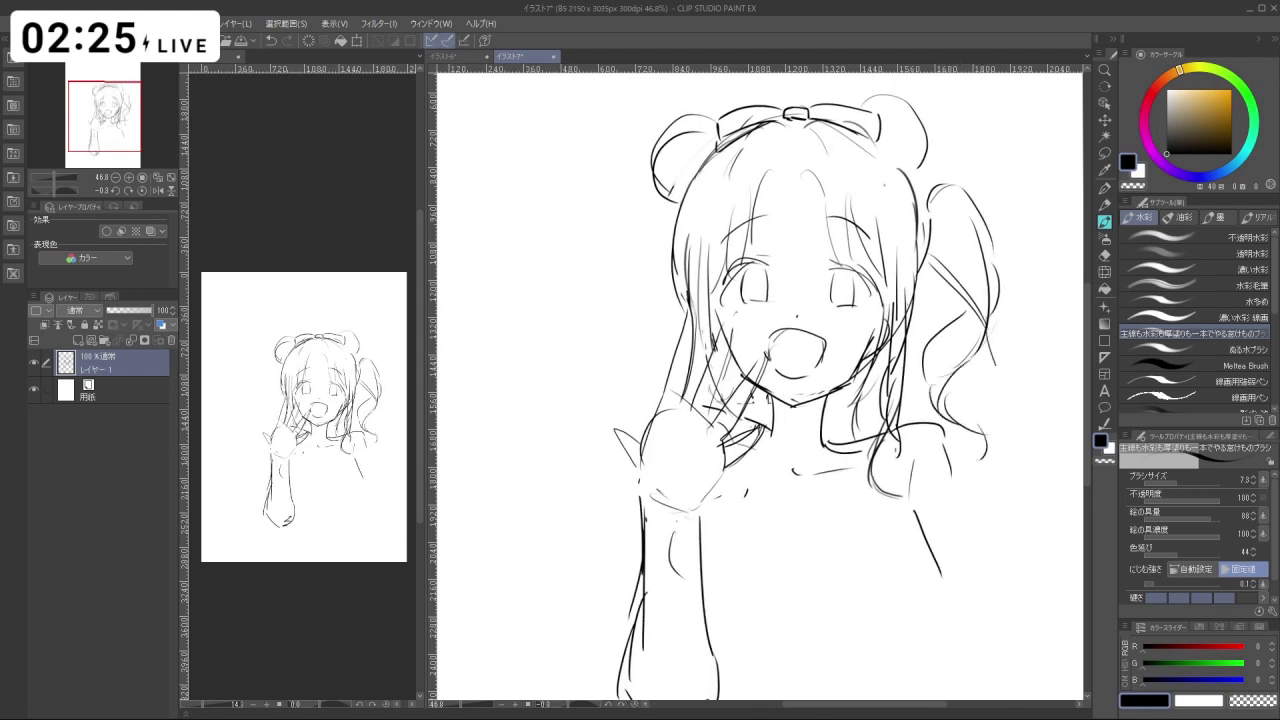
key(ctrl+z)
drag(1000, 284, 988, 445)
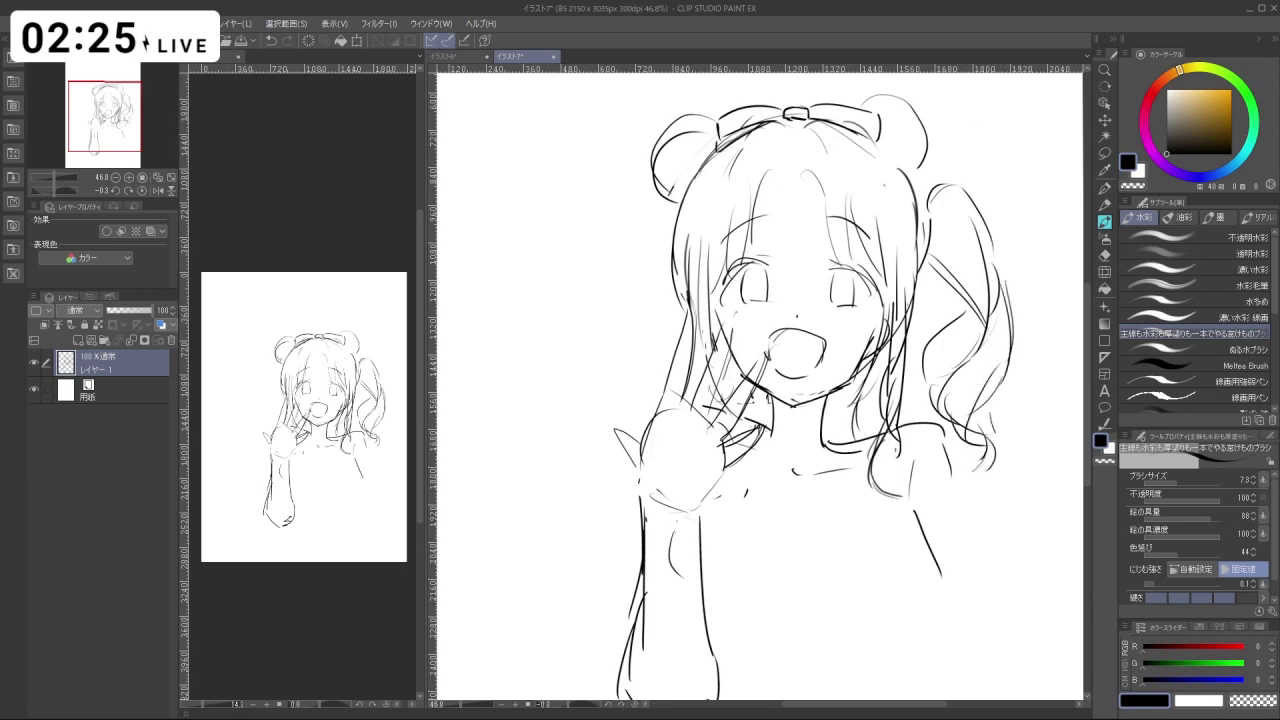
key(ctrl+z)
drag(945, 283, 957, 311)
key(shift+space)
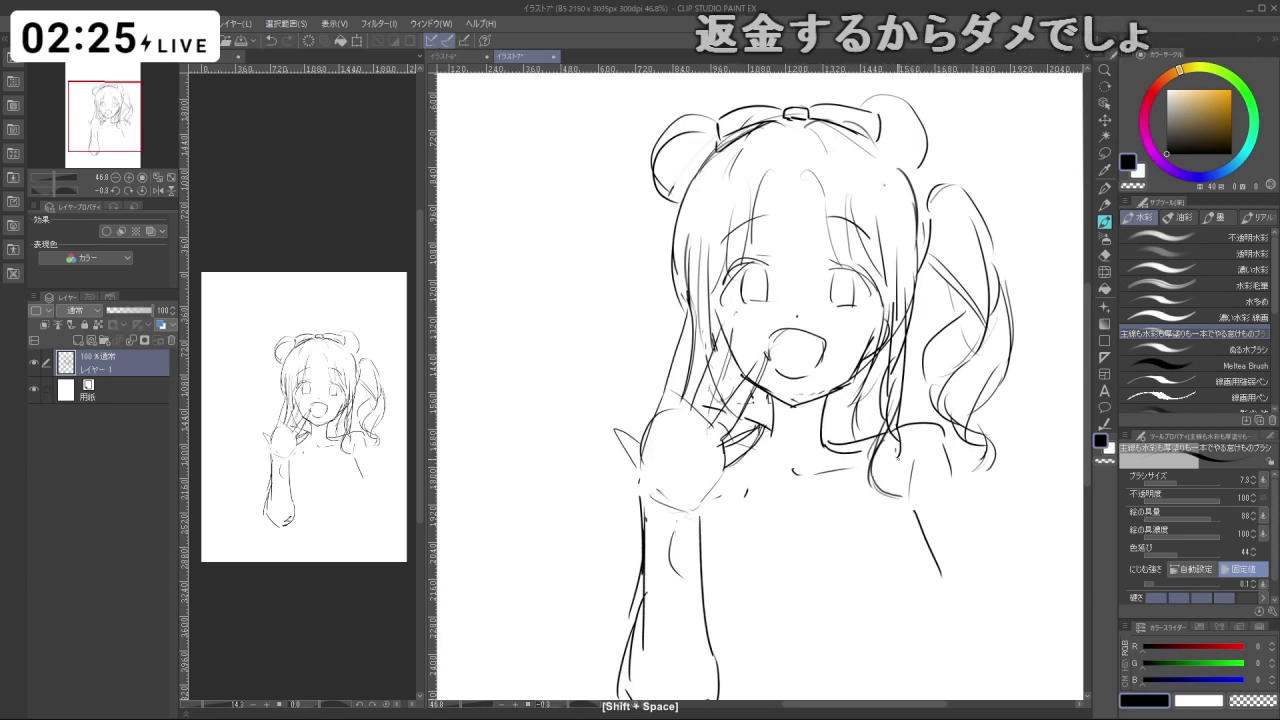
key(ctrl+z)
Sketch the rounded top arc of a second ponytail below the hand-side bun.
mouse_move(920, 184)
mouse_down()
mouse_move(972, 198)
mouse_move(912, 161)
mouse_up()
key(shift+space)
key(ctrl+z)
drag(654, 231, 611, 258)
key(ctrl+z)
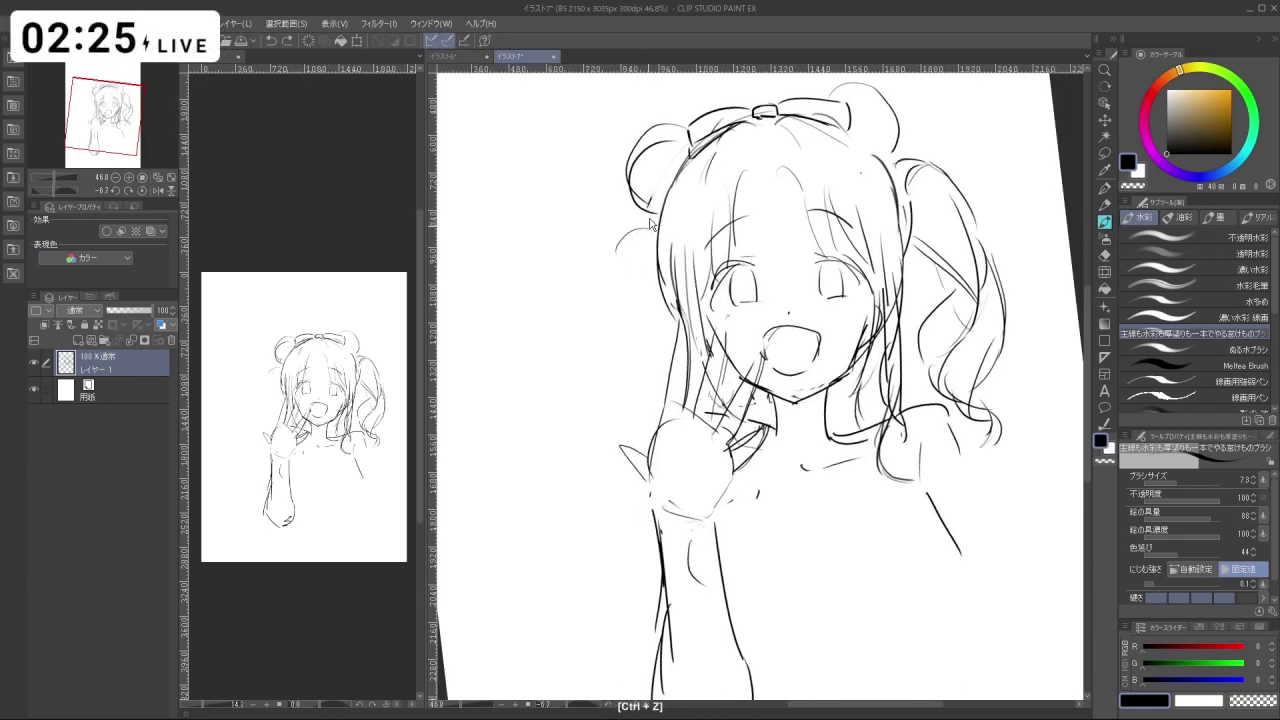
key(ctrl+z)
Draw long curved strands for the upper part of the hand-side ponytail, sweeping outward from its top arc.
key(minus)
key(minus)
key(minus)
key(minus)
key(minus)
key(minus)
key(minus)
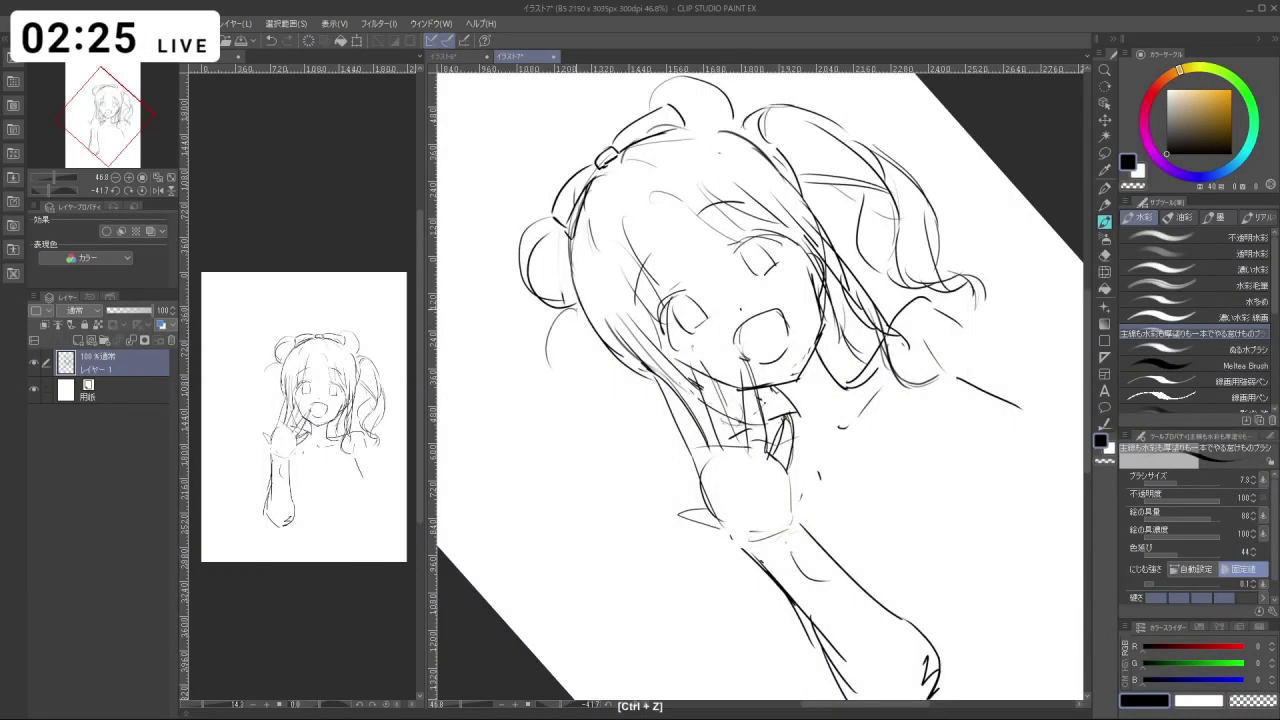
key(ctrl+z)
mouse_move(576, 309)
mouse_down()
mouse_move(556, 397)
mouse_move(560, 375)
mouse_move(592, 440)
mouse_move(588, 475)
mouse_up()
key(ctrl+z)
key(ctrl+z)
key(ctrl+z)
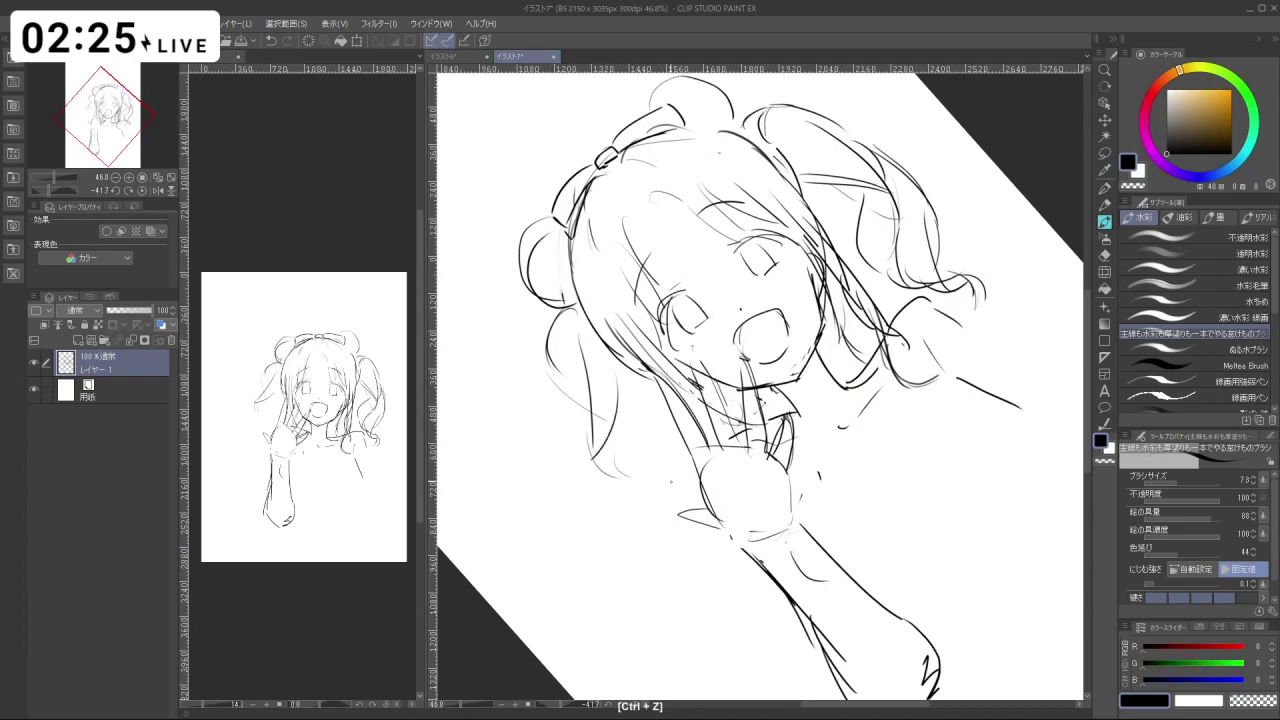
drag(671, 482, 635, 346)
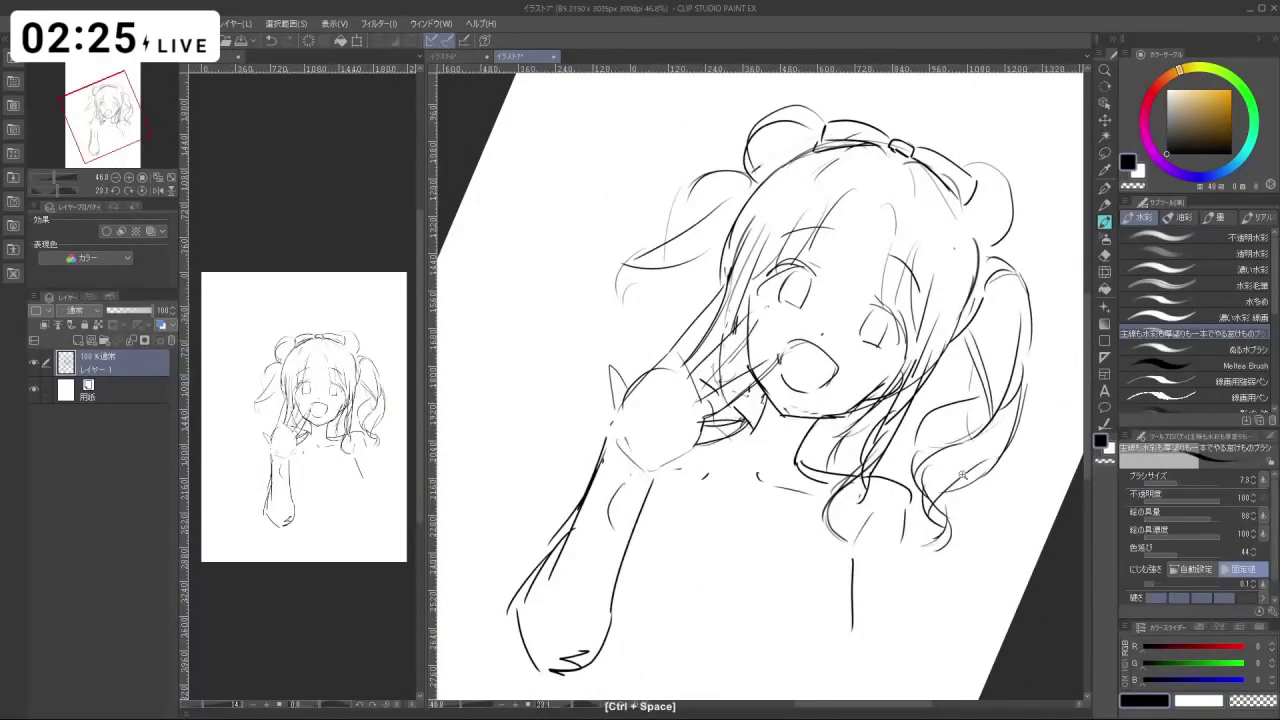
Examine the overall balance of the twin-tailed figure on the whole canvas.
drag(962, 475, 900, 490)
drag(950, 565, 897, 485)
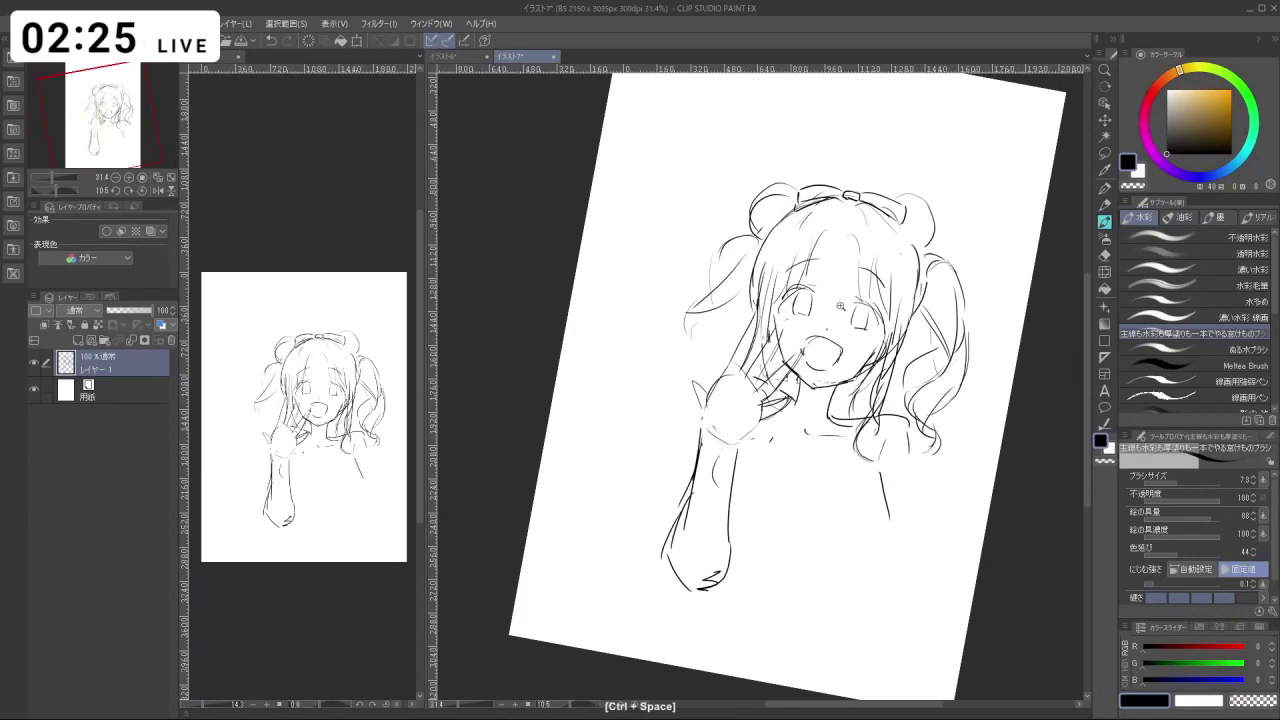
drag(840, 306, 866, 306)
key(m)
mouse_move(871, 547)
mouse_down()
mouse_move(894, 528)
mouse_move(866, 551)
mouse_up()
drag(900, 430, 825, 434)
drag(953, 335, 930, 304)
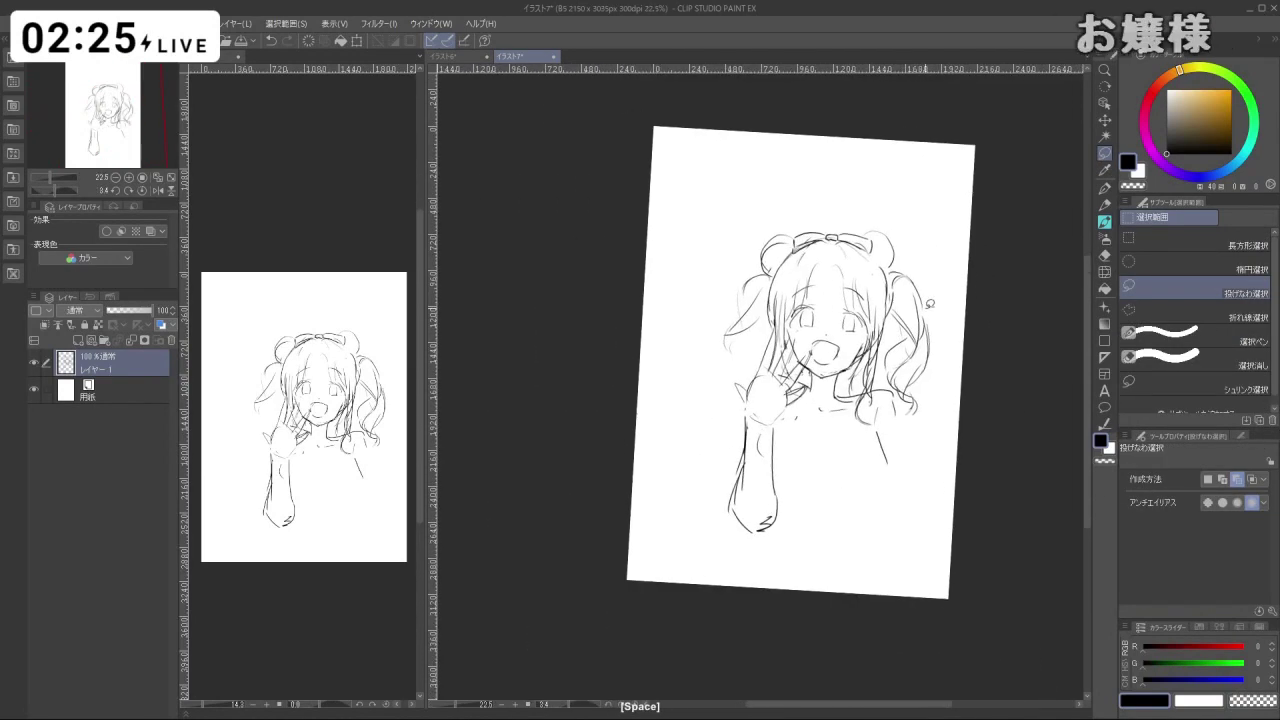
key(b)
drag(890, 420, 921, 420)
drag(905, 540, 931, 511)
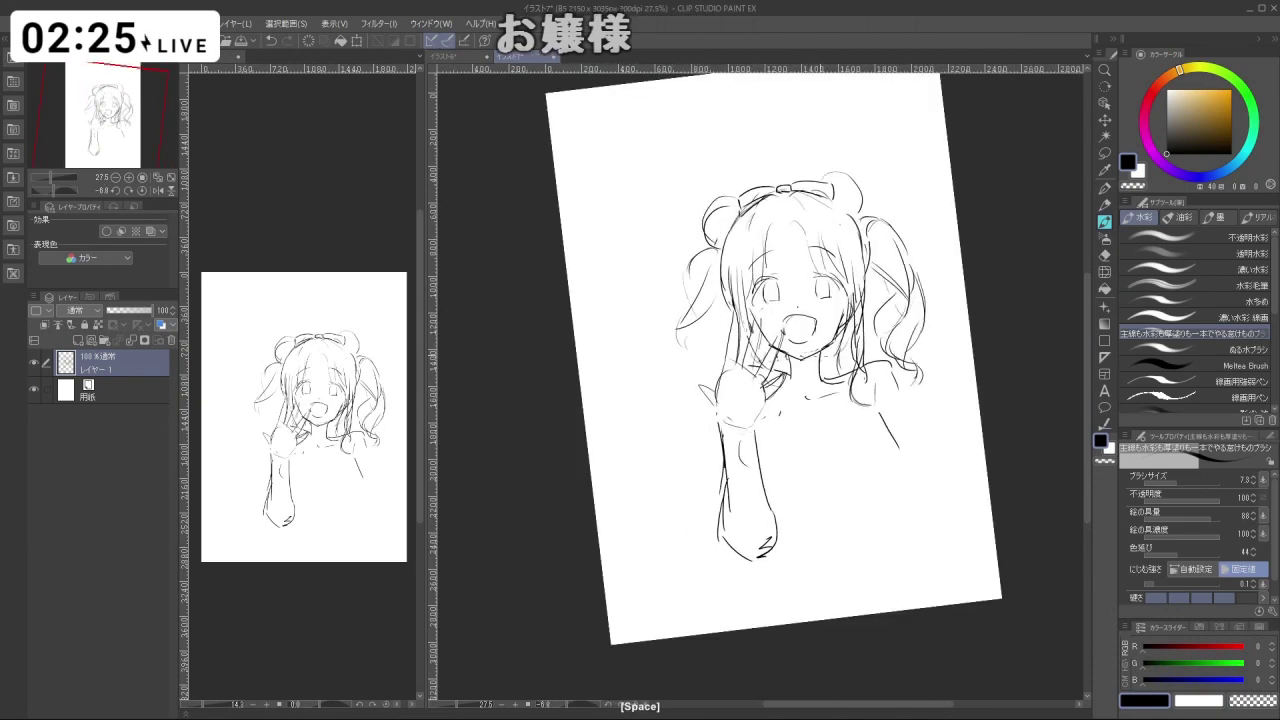
drag(828, 382, 915, 382)
drag(850, 345, 819, 400)
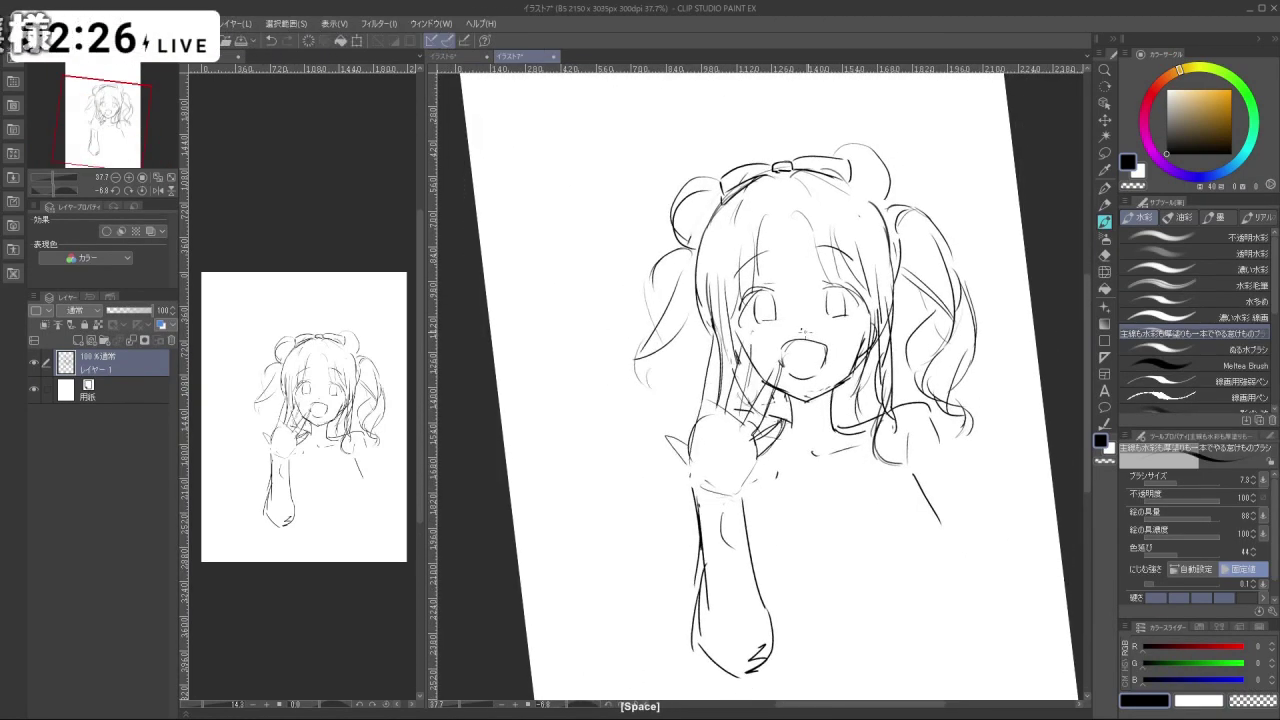
Add a few fine strands to the bangs above the eyes.
key(ctrl+z)
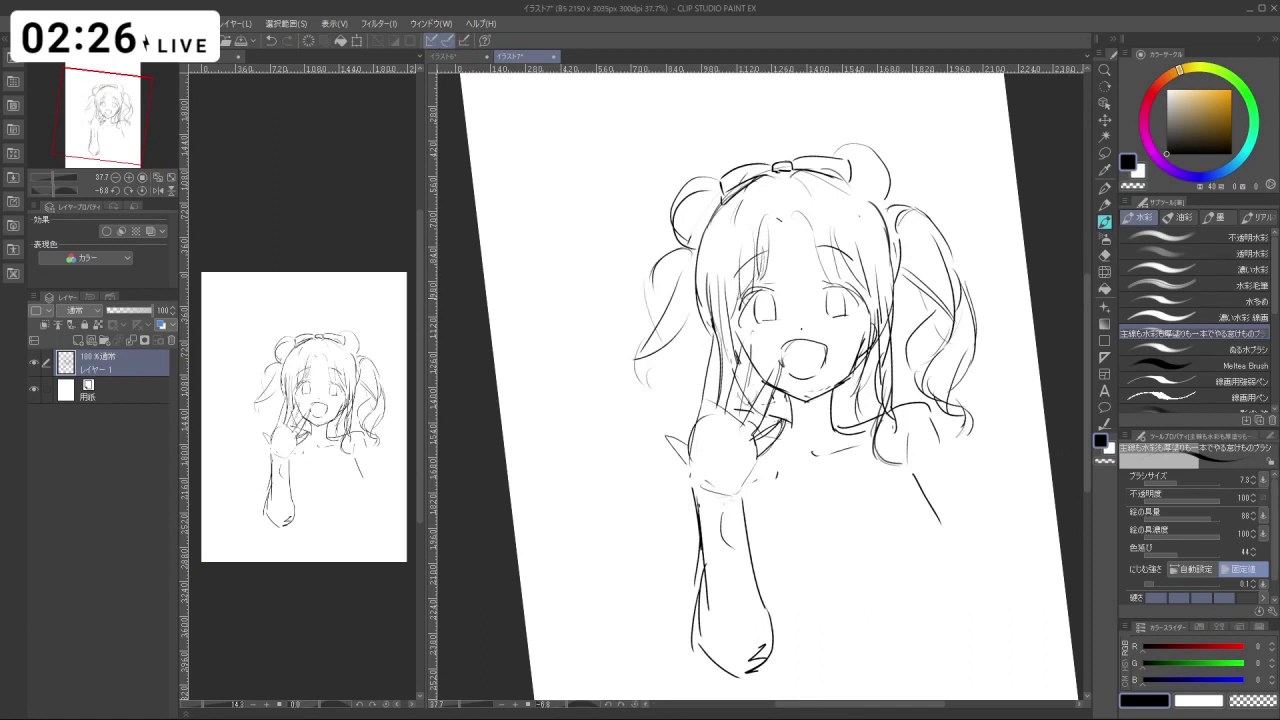
key(ctrl+z)
key(ctrl+z)
key(ctrl+z)
mouse_move(699, 300)
mouse_down()
mouse_move(695, 337)
mouse_move(658, 371)
mouse_move(695, 307)
mouse_up()
key(shift+space)
Extend the hand-side ponytail's outer edge down beside the raised hand with a bulging curve.
key(ctrl+z)
drag(647, 352, 651, 423)
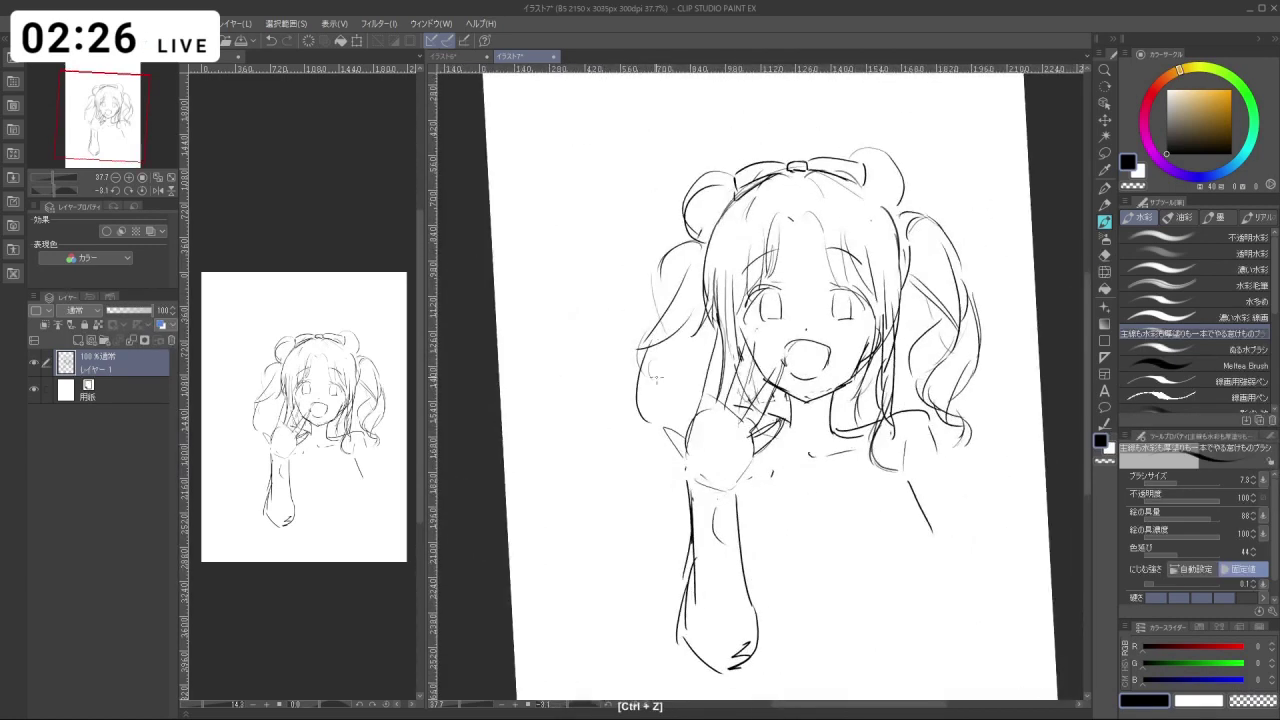
drag(658, 374, 688, 428)
key(ctrl+z)
drag(663, 348, 684, 403)
key(ctrl+z)
mouse_move(695, 331)
mouse_down()
mouse_move(642, 373)
mouse_move(624, 410)
mouse_up()
key(ctrl+z)
Finish the lower part of the hand-side ponytail with wavy locks and small curled tips.
mouse_move(640, 361)
mouse_down()
mouse_move(668, 444)
mouse_move(657, 363)
mouse_move(656, 422)
mouse_move(692, 419)
mouse_move(641, 456)
mouse_up()
key(space)
key(ctrl+z)
key(ctrl+z)
key(ctrl+z)
drag(659, 408, 646, 453)
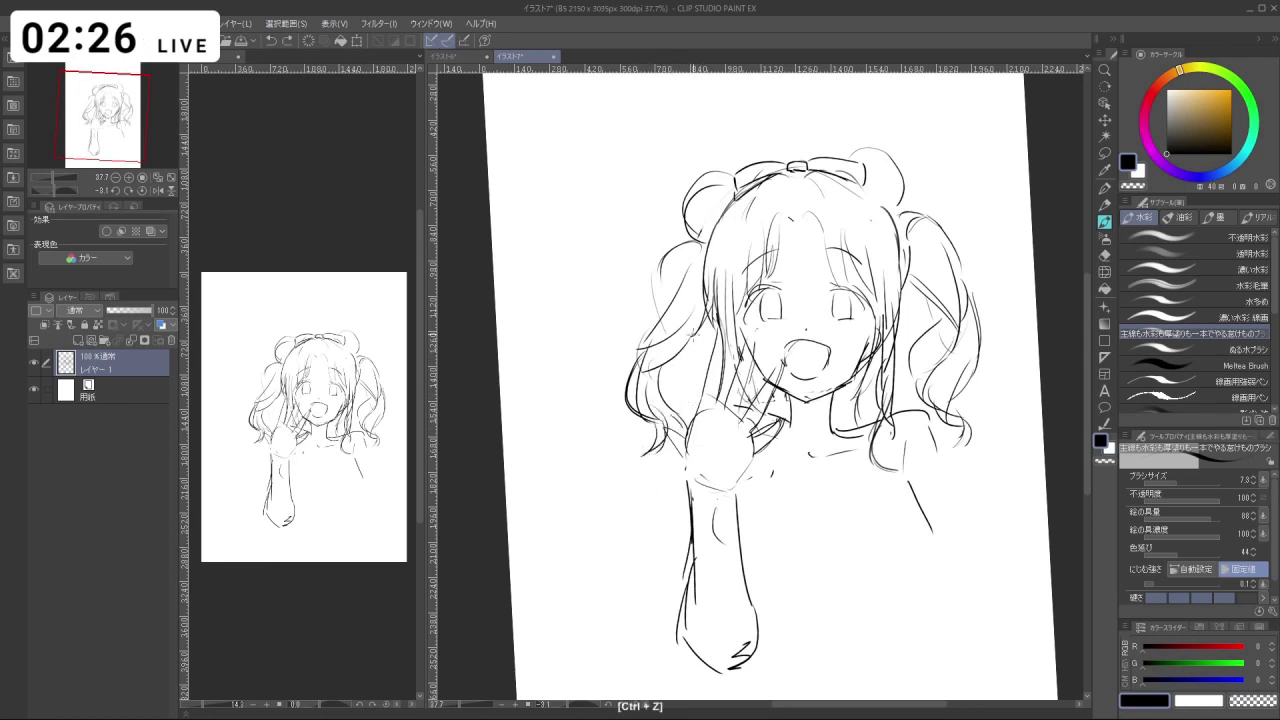
Add flowing inner strands and a rounded end curl to the hand-side ponytail behind the raised hand.
mouse_move(713, 331)
mouse_down()
mouse_move(627, 423)
mouse_move(643, 484)
mouse_up()
mouse_move(681, 456)
mouse_down()
mouse_move(661, 481)
mouse_move(736, 515)
mouse_up()
key(shift+space)
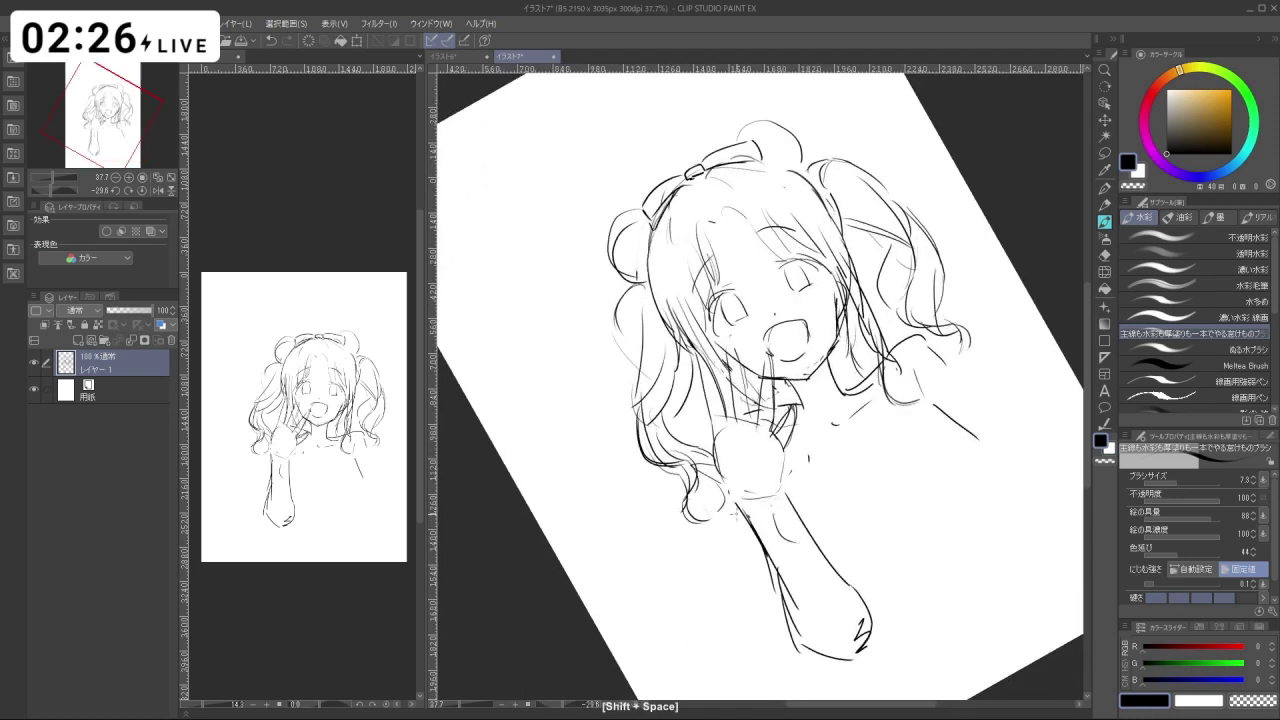
key(ctrl+z)
key(shift+space)
drag(617, 310, 700, 235)
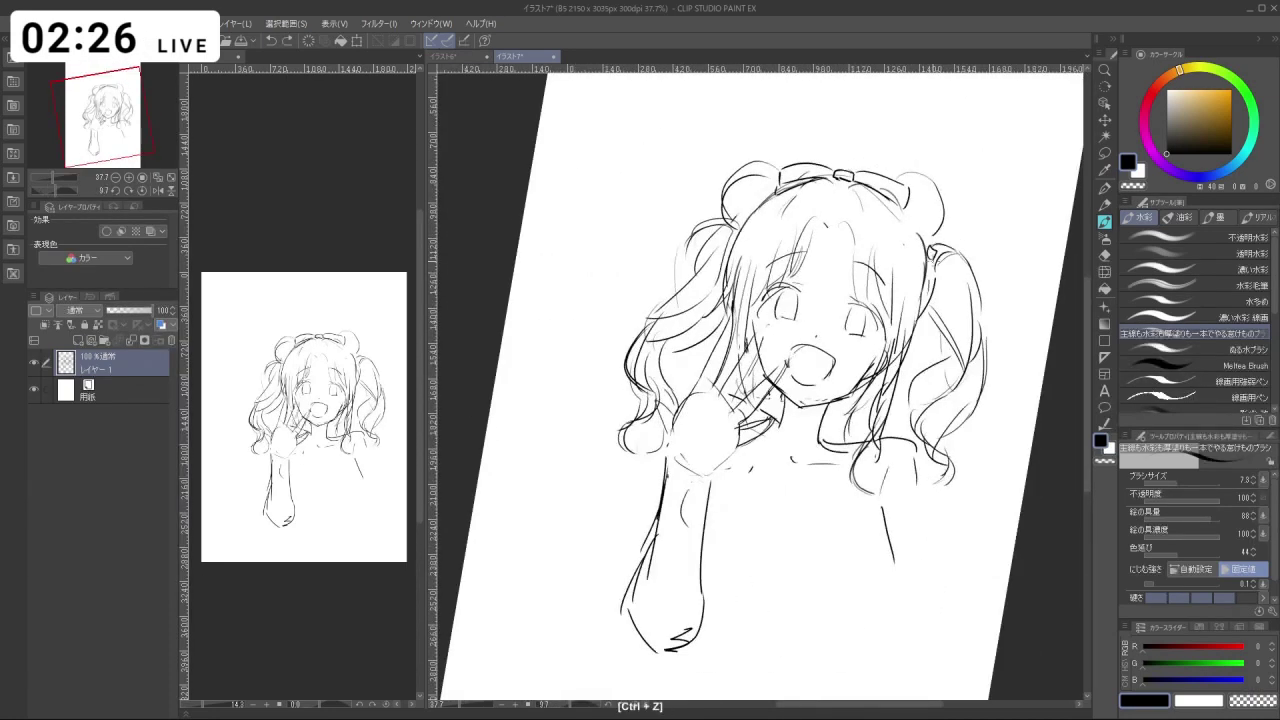
Draw the first edge of a hair ribbon hanging from the base of the ponytail opposite the raised hand.
mouse_move(934, 260)
mouse_down()
mouse_move(922, 316)
mouse_move(942, 316)
mouse_up()
key(ctrl+z)
key(ctrl+z)
drag(933, 274, 928, 321)
Complete the hanging ribbon on that ponytail with a second edge and a short angular end.
key(shift+space)
mouse_move(928, 237)
mouse_down()
mouse_move(922, 249)
mouse_move(820, 177)
mouse_move(857, 212)
mouse_move(858, 248)
mouse_up()
key(ctrl+z)
key(ctrl+z)
key(ctrl+z)
key(ctrl+z)
drag(834, 193, 857, 234)
mouse_move(857, 234)
mouse_down()
mouse_move(872, 230)
mouse_move(868, 246)
mouse_up()
key(ctrl+z)
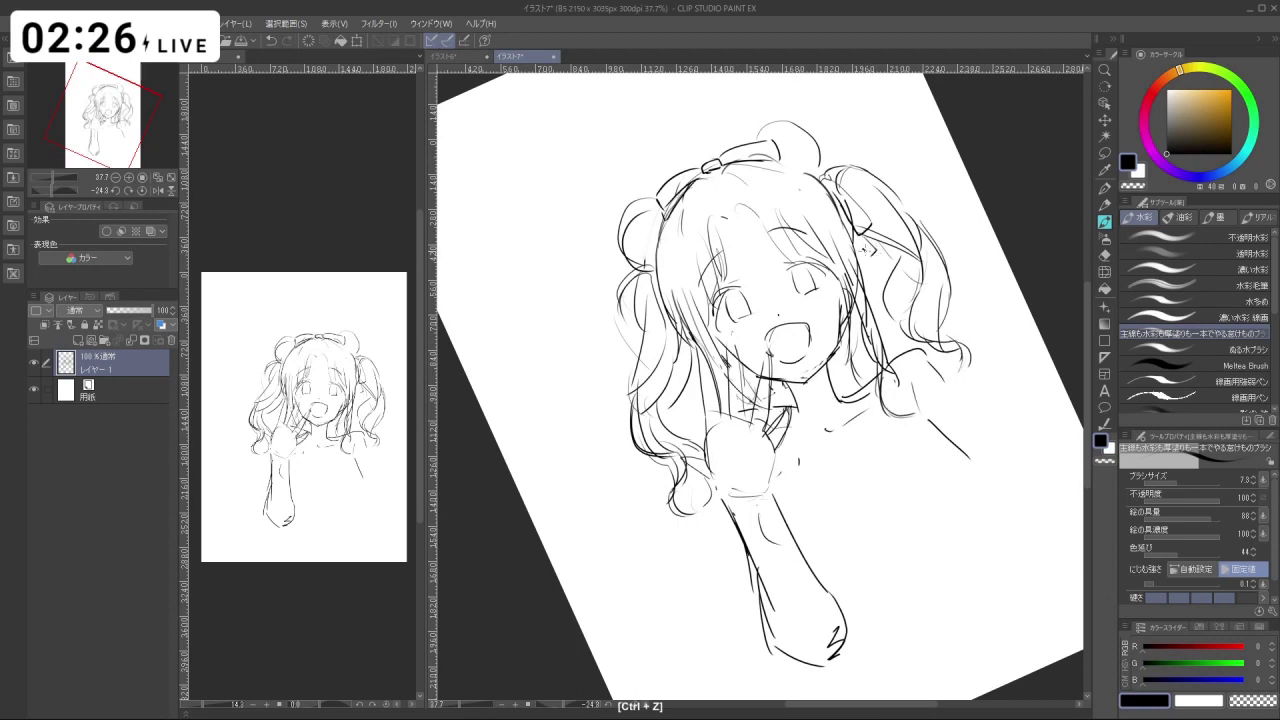
Draw a matching narrow ribbon hanging from the base of the hand-side ponytail.
drag(647, 278, 666, 336)
key(ctrl+z)
drag(648, 280, 674, 342)
key(ctrl+z)
key(ctrl+z)
drag(649, 285, 670, 347)
drag(662, 284, 646, 271)
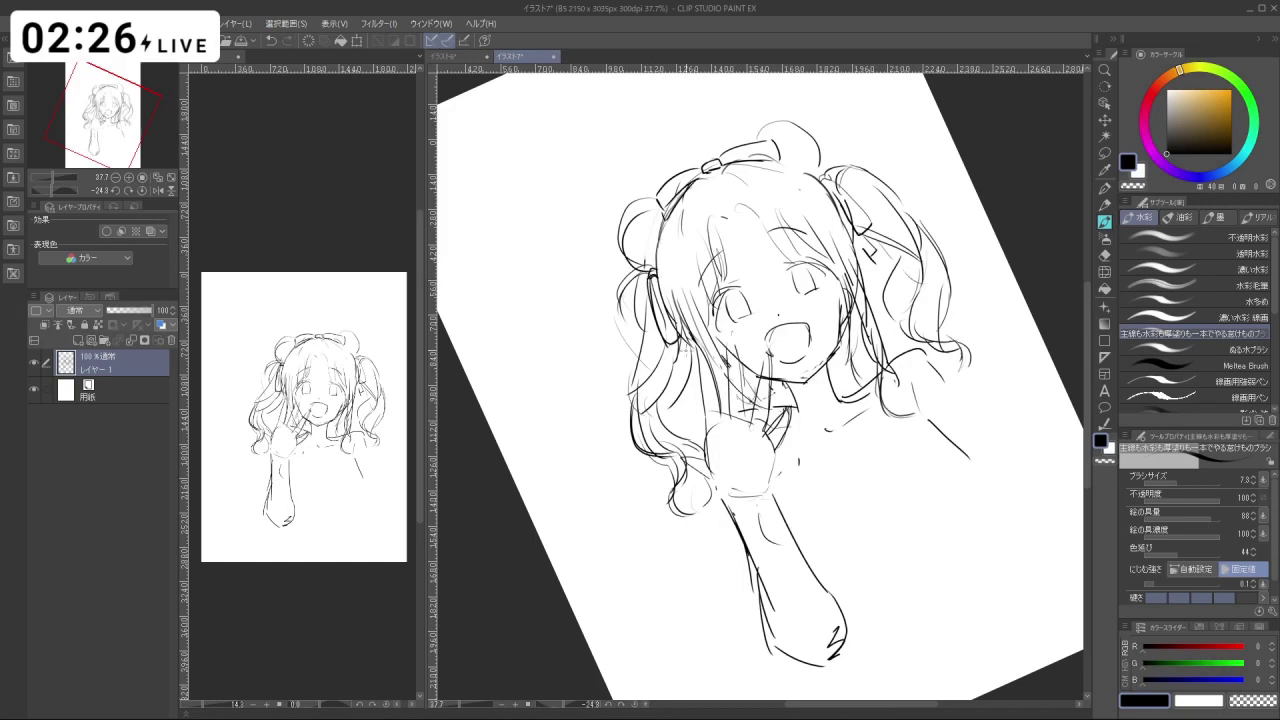
Redraw the upper lash lines of both eyes with darker curved strokes.
key(ctrl+z)
drag(680, 342, 697, 384)
key(shift+space)
mouse_move(789, 278)
mouse_down()
mouse_move(758, 274)
mouse_move(838, 305)
mouse_move(878, 300)
mouse_up()
key(ctrl+space)
key(shift+space)
drag(878, 300, 680, 305)
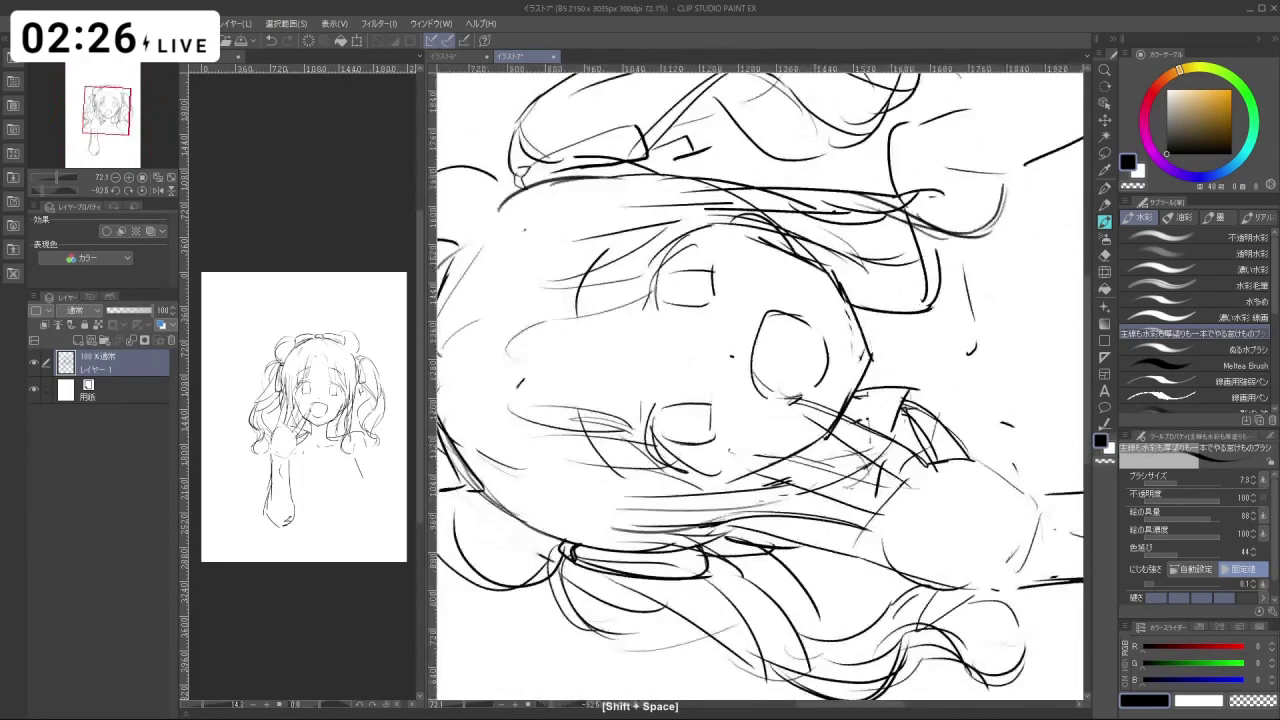
drag(653, 438, 676, 465)
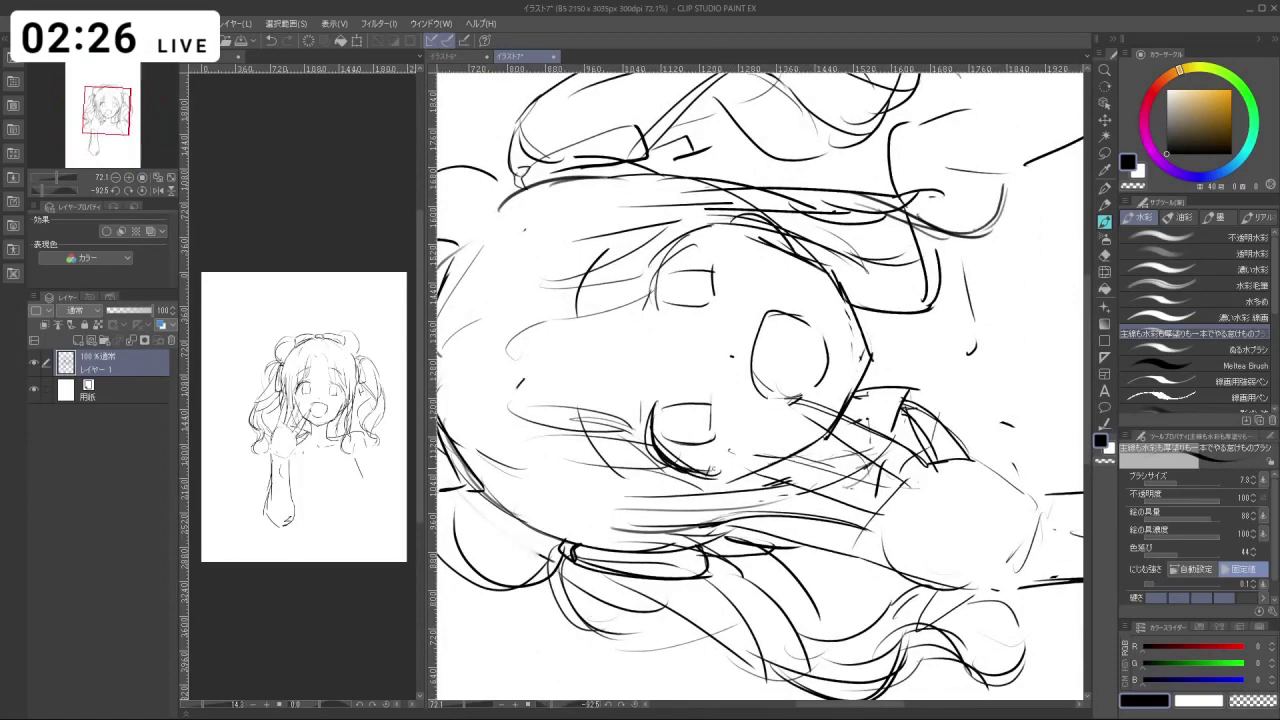
key(ctrl+z)
mouse_move(698, 254)
mouse_down()
mouse_move(652, 305)
mouse_move(664, 262)
mouse_up()
Draw the neck lines from below the chin down to a V-shaped neckline.
key(shift+space)
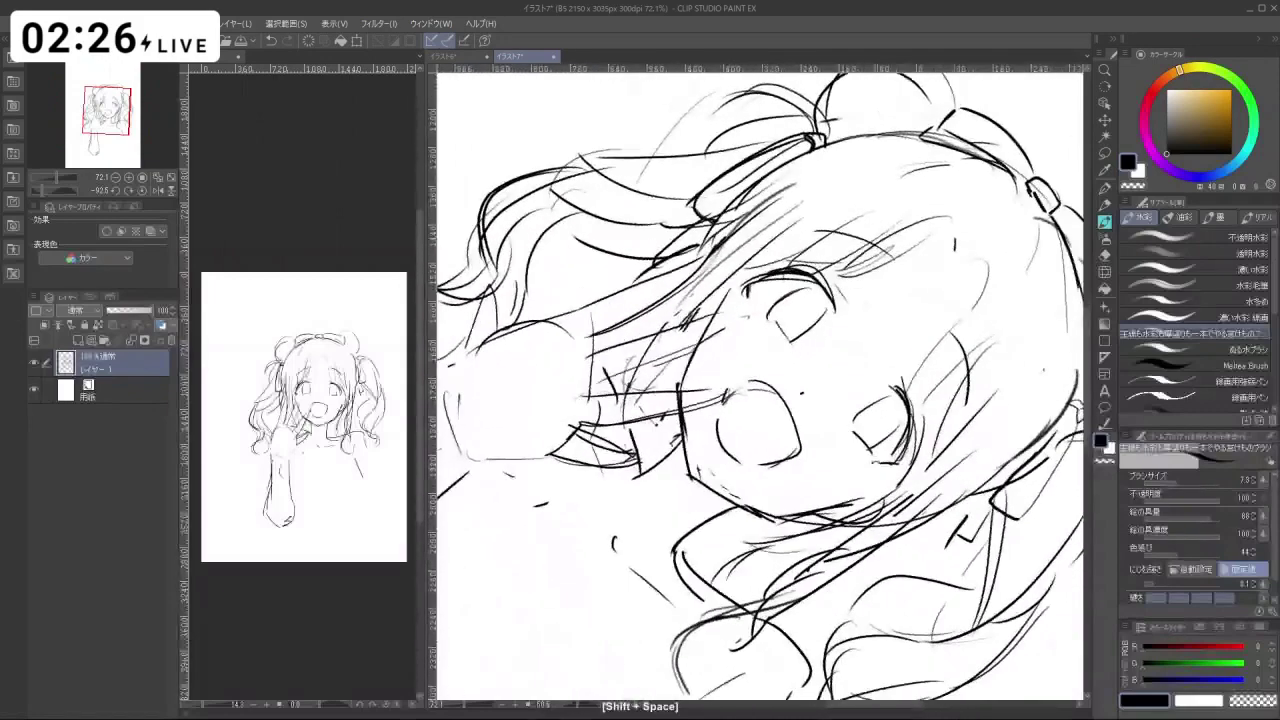
key(ctrl+space)
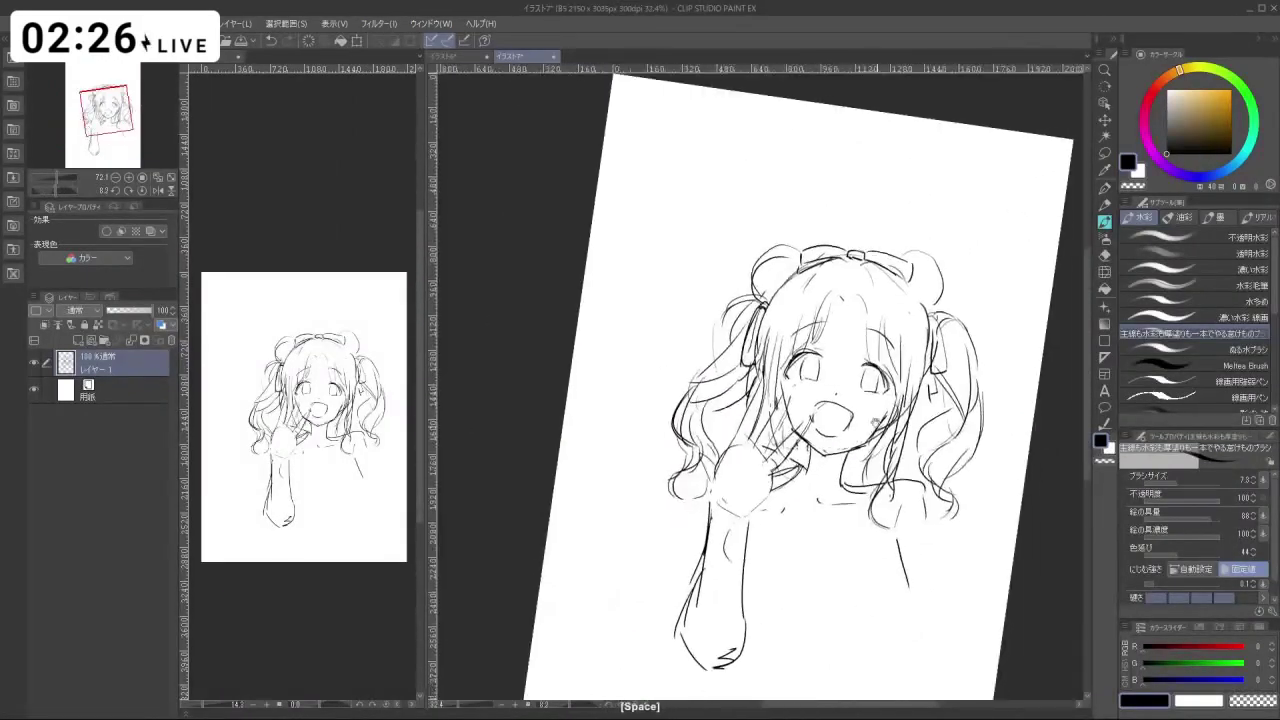
key(space)
key(shift+space)
key(ctrl+space)
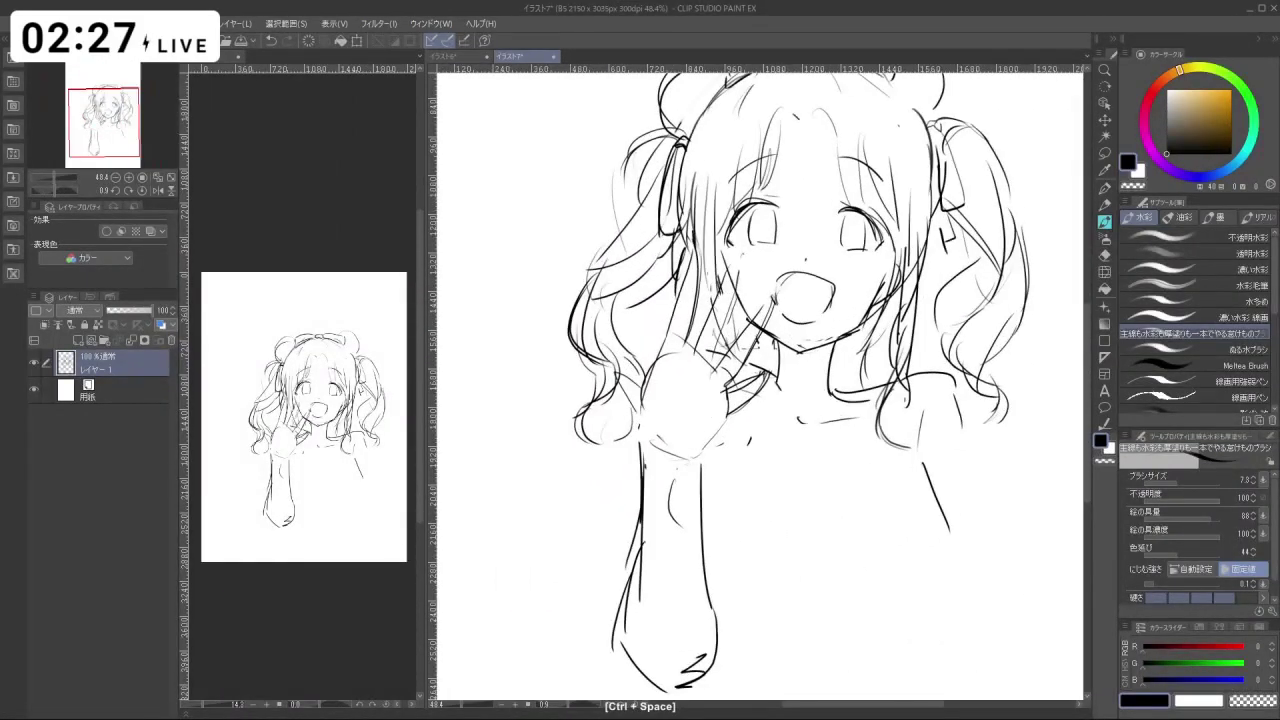
key(ctrl+z)
drag(774, 367, 790, 406)
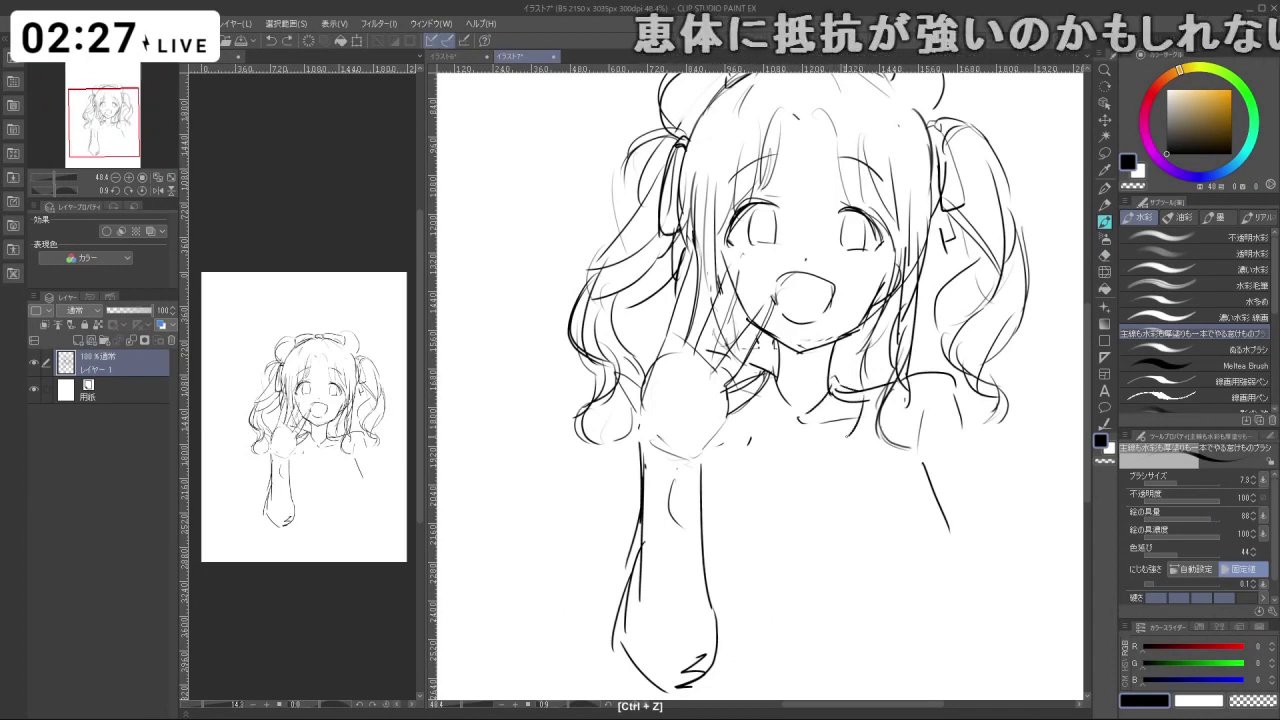
Draw pointed collar flaps on both sides of the neckline and give them small frilled outer edges.
key(shift+space)
drag(823, 506, 840, 520)
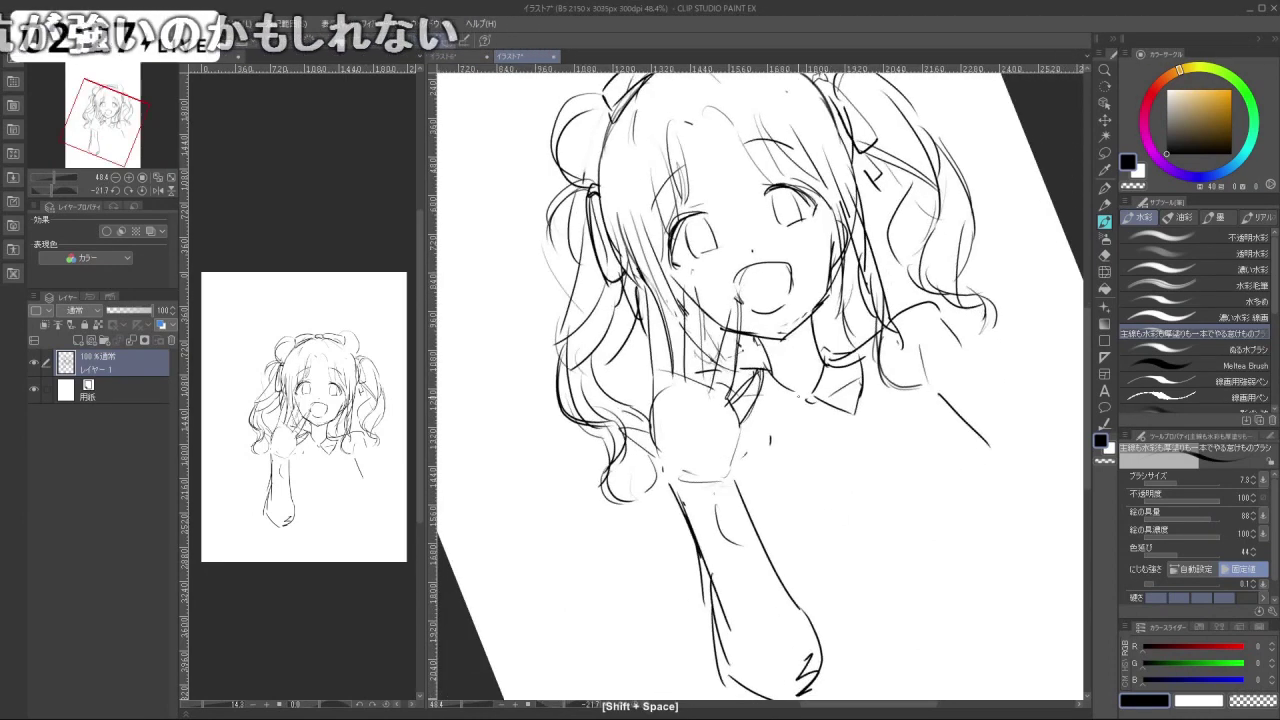
key(ctrl+z)
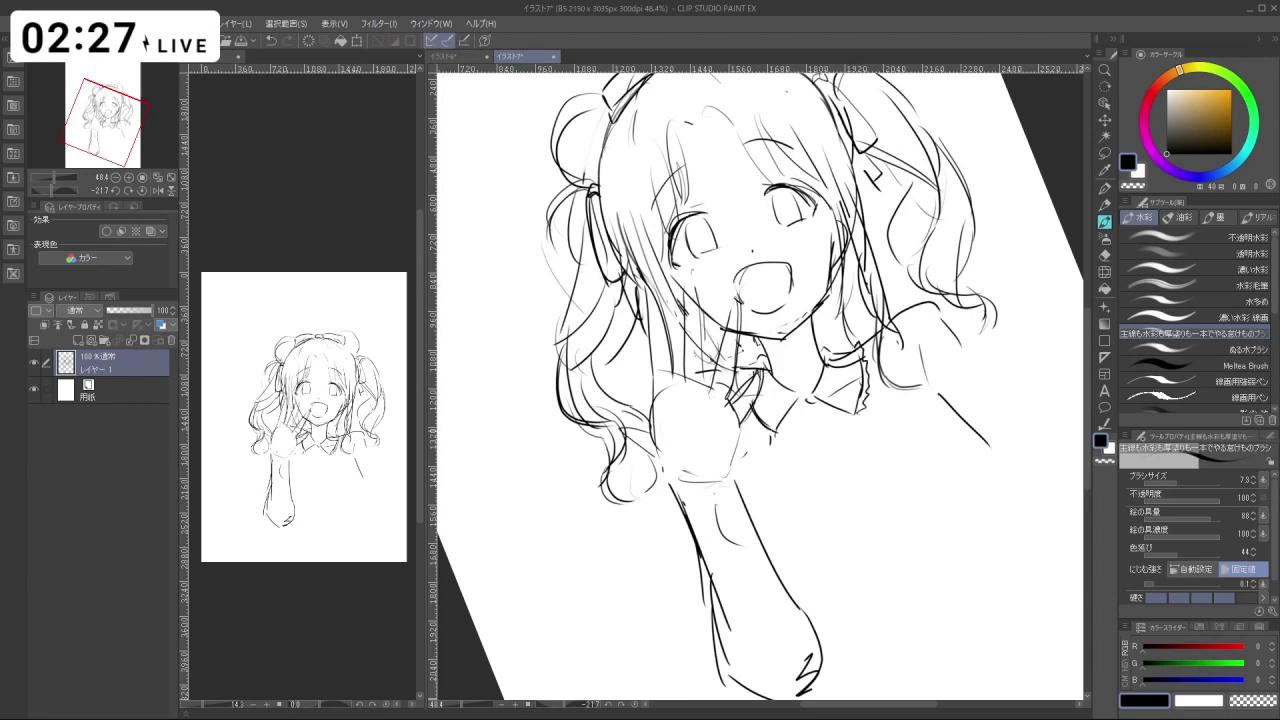
drag(890, 547, 857, 568)
drag(902, 398, 848, 431)
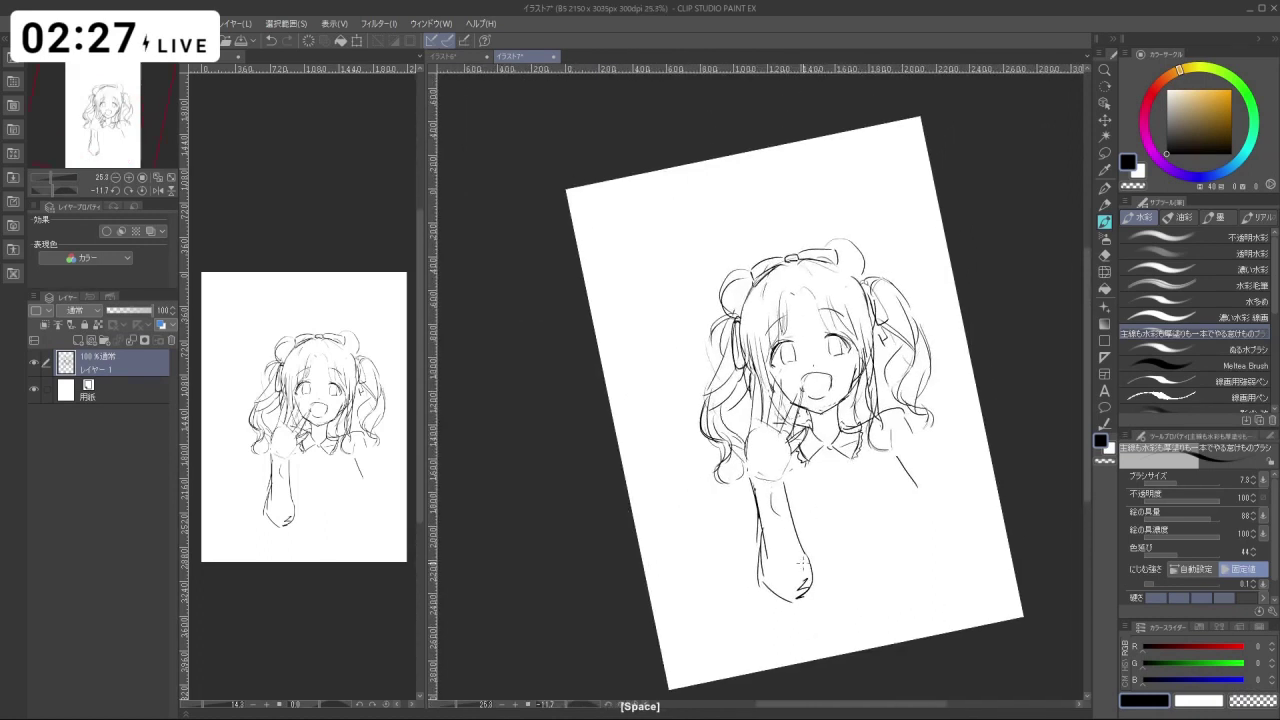
Redraw the outer edge of the raised forearm below the wrist with a straighter line.
key(ctrl+z)
key(ctrl+z)
drag(739, 461, 752, 547)
key(ctrl+z)
drag(747, 497, 756, 555)
key(ctrl+z)
key(ctrl+z)
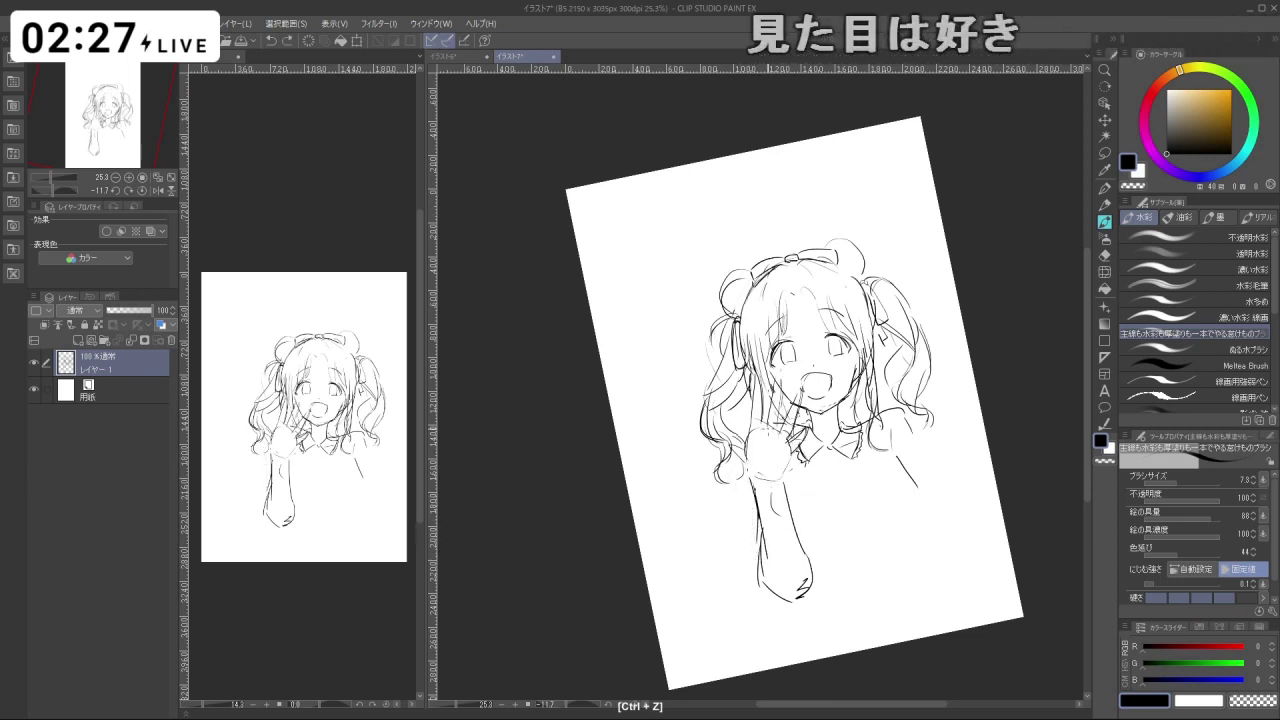
mouse_move(767, 428)
mouse_down()
mouse_move(746, 464)
mouse_move(754, 546)
mouse_up()
key(ctrl+z)
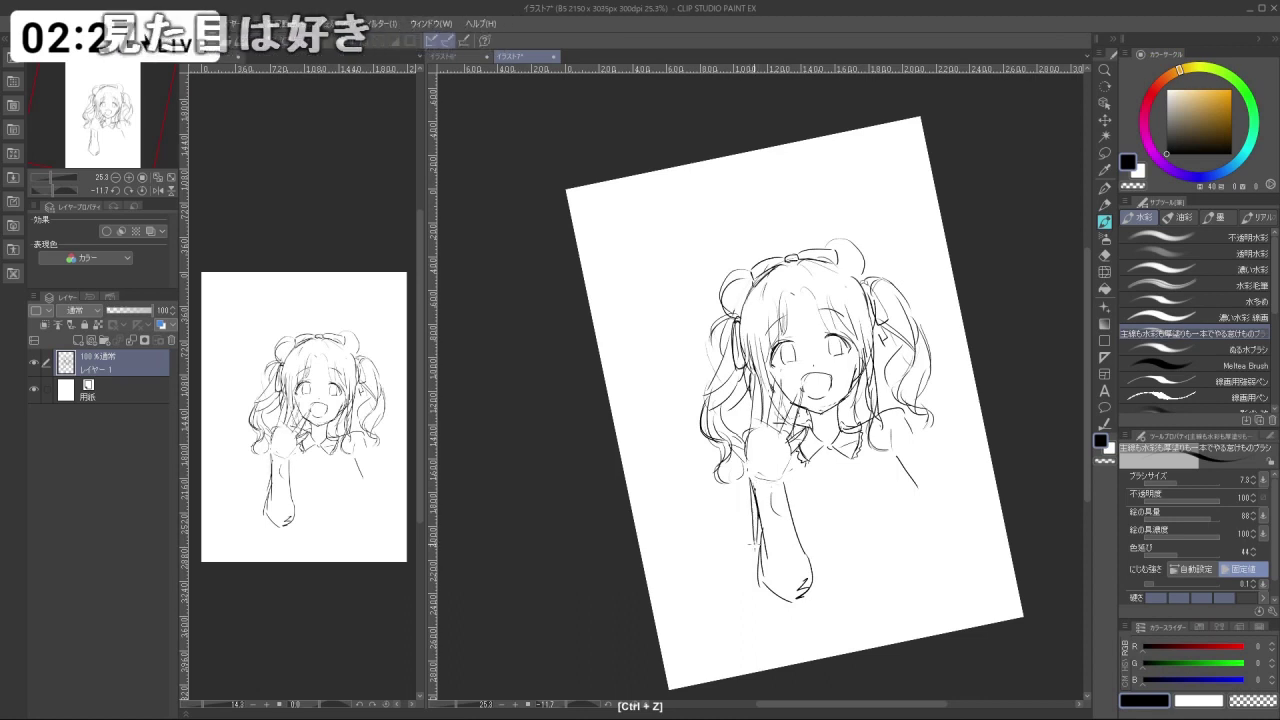
key(ctrl+space)
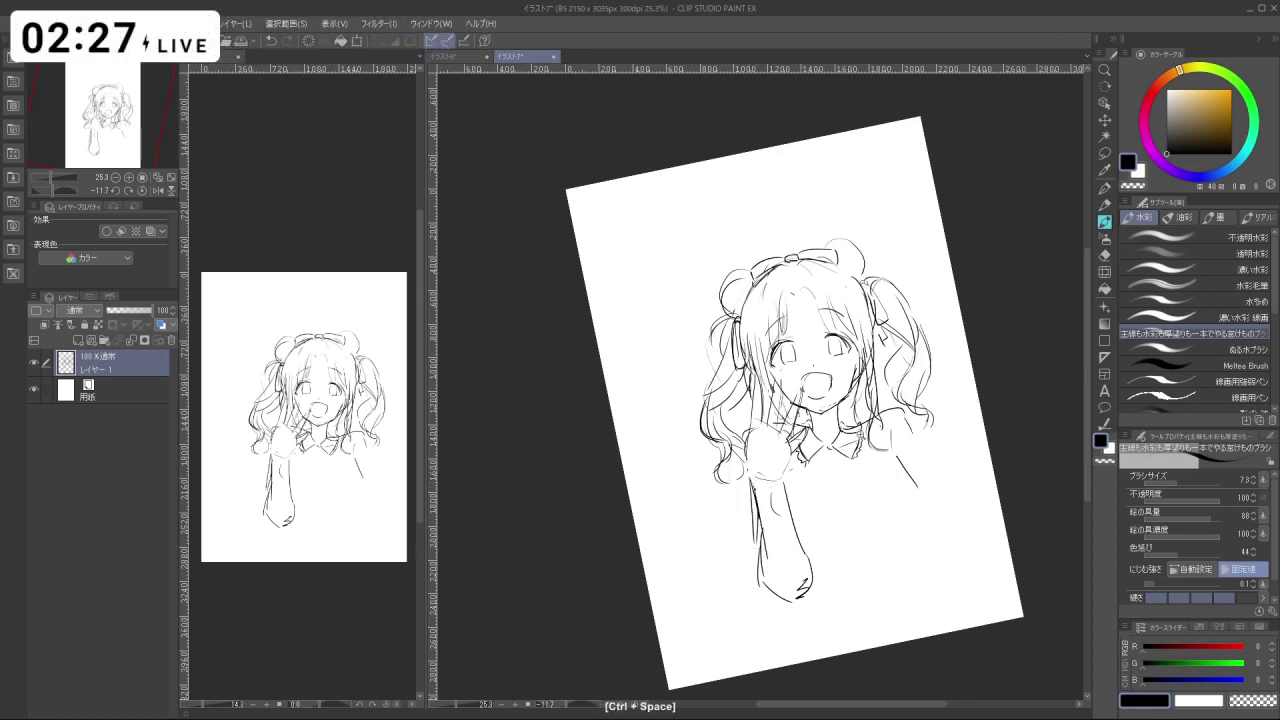
drag(870, 440, 893, 432)
key(ctrl+z)
drag(884, 388, 895, 444)
key(ctrl+z)
key(ctrl+z)
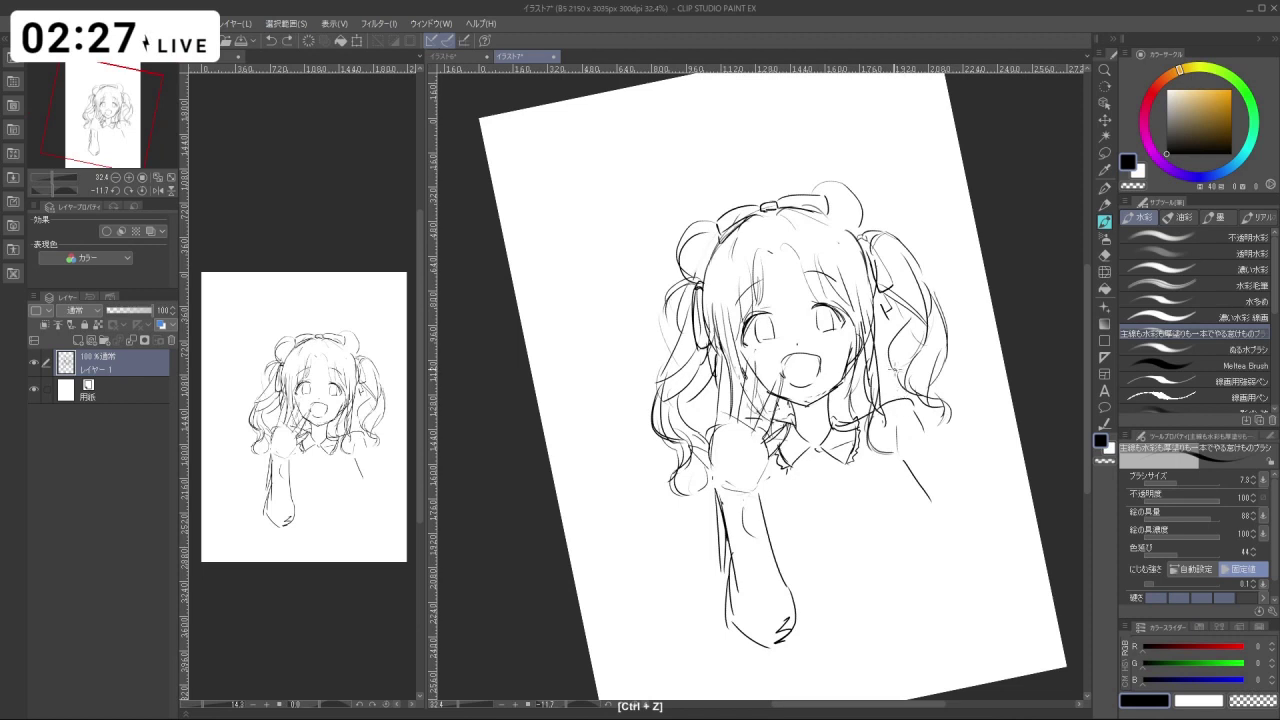
Draw a ribbon bow at the collar with a small centre knot, two loops and two pointed tails.
key(ctrl+z)
key(ctrl+z)
key(ctrl+z)
mouse_move(820, 456)
mouse_down()
mouse_move(782, 446)
mouse_move(818, 484)
mouse_up()
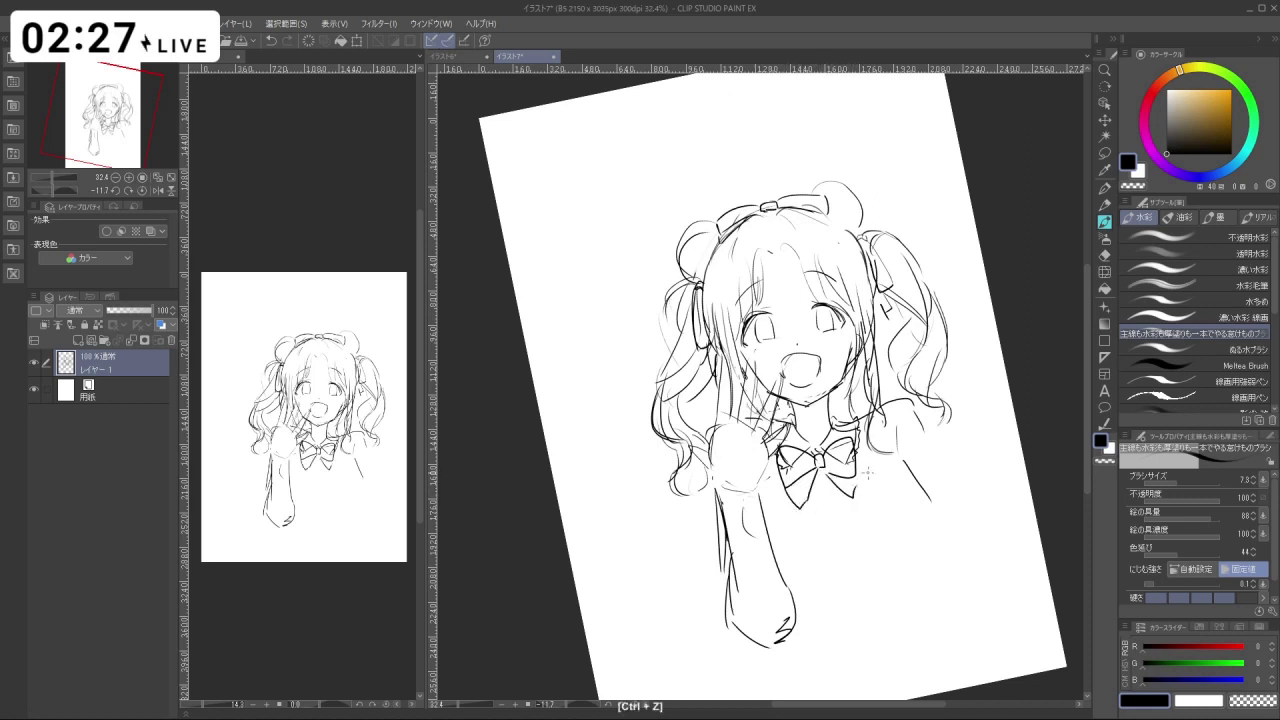
Draw the side contour of the torso curving down from the shoulder opposite the raised hand.
key(ctrl+z)
mouse_move(873, 439)
mouse_down()
mouse_move(898, 514)
mouse_move(902, 495)
mouse_up()
key(ctrl+z)
drag(898, 440, 909, 496)
key(ctrl+z)
key(ctrl+z)
drag(889, 424, 927, 522)
key(ctrl+z)
key(ctrl+z)
key(ctrl+z)
drag(896, 472, 927, 546)
Close the lower edge of the chest with a gentle curve from the raised forearm to the side contour.
drag(790, 585, 868, 577)
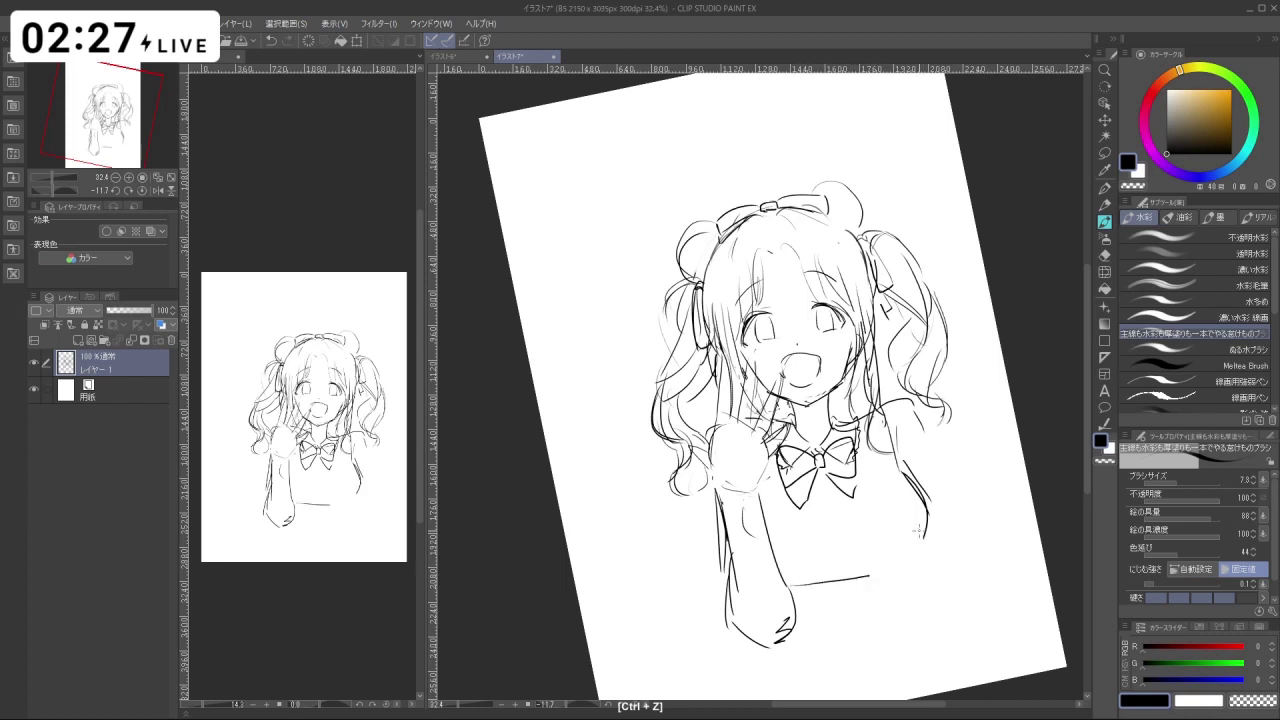
key(ctrl+z)
mouse_move(787, 585)
mouse_down()
mouse_move(841, 585)
mouse_move(810, 597)
mouse_move(886, 572)
mouse_move(849, 581)
mouse_up()
key(ctrl+z)
key(ctrl+z)
key(ctrl+z)
drag(930, 525, 909, 564)
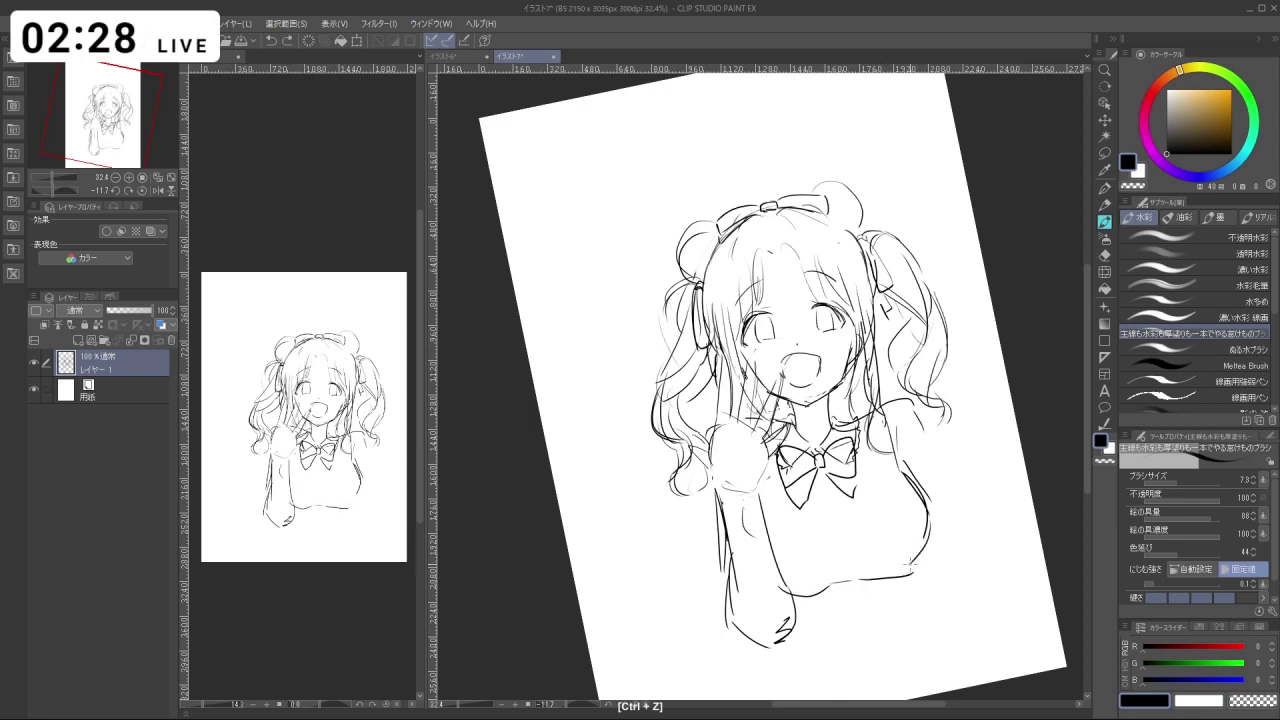
Draw two lines running down from the bow to the chest's lower edge as the blouse's front placket.
drag(730, 554, 743, 592)
key(ctrl+z)
key(ctrl+z)
mouse_move(820, 484)
mouse_down()
mouse_move(840, 579)
mouse_move(853, 556)
mouse_up()
key(ctrl+z)
key(ctrl+z)
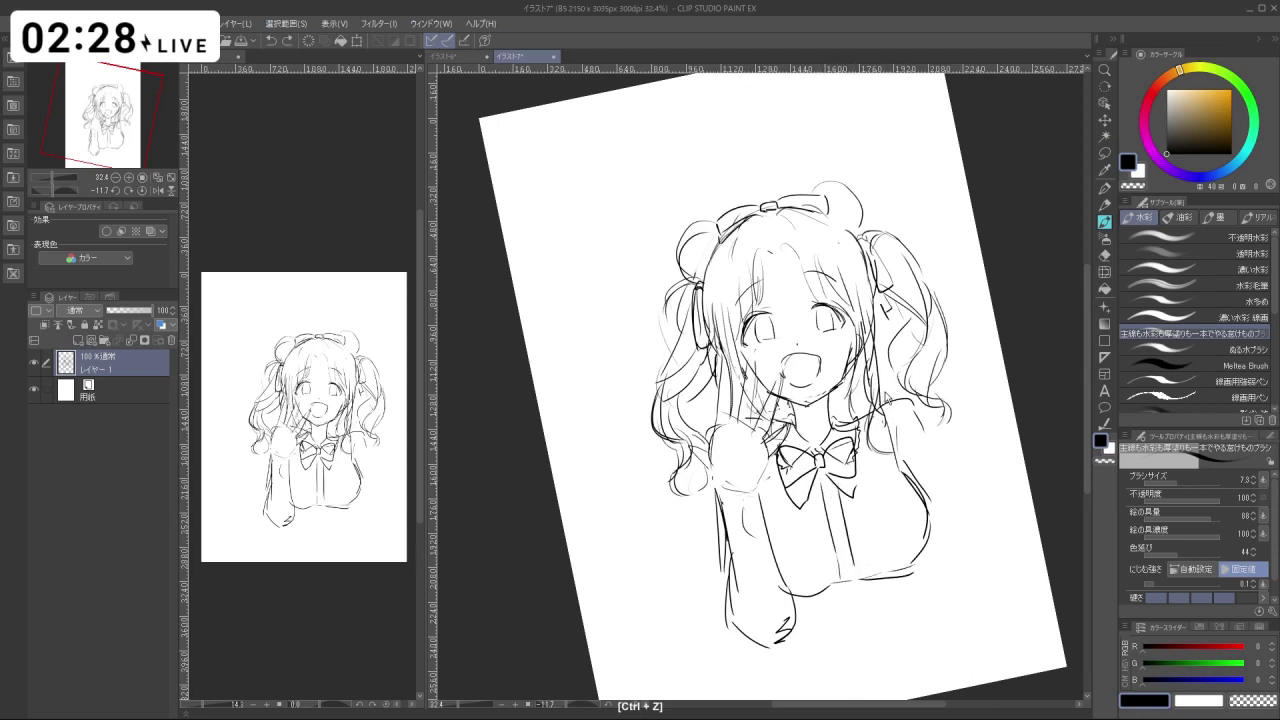
Add a wavy frilled armhole edge at the shoulder opposite the raised hand.
key(ctrl+z)
drag(874, 426, 895, 475)
mouse_move(903, 461)
mouse_down()
mouse_move(894, 471)
mouse_move(910, 474)
mouse_up()
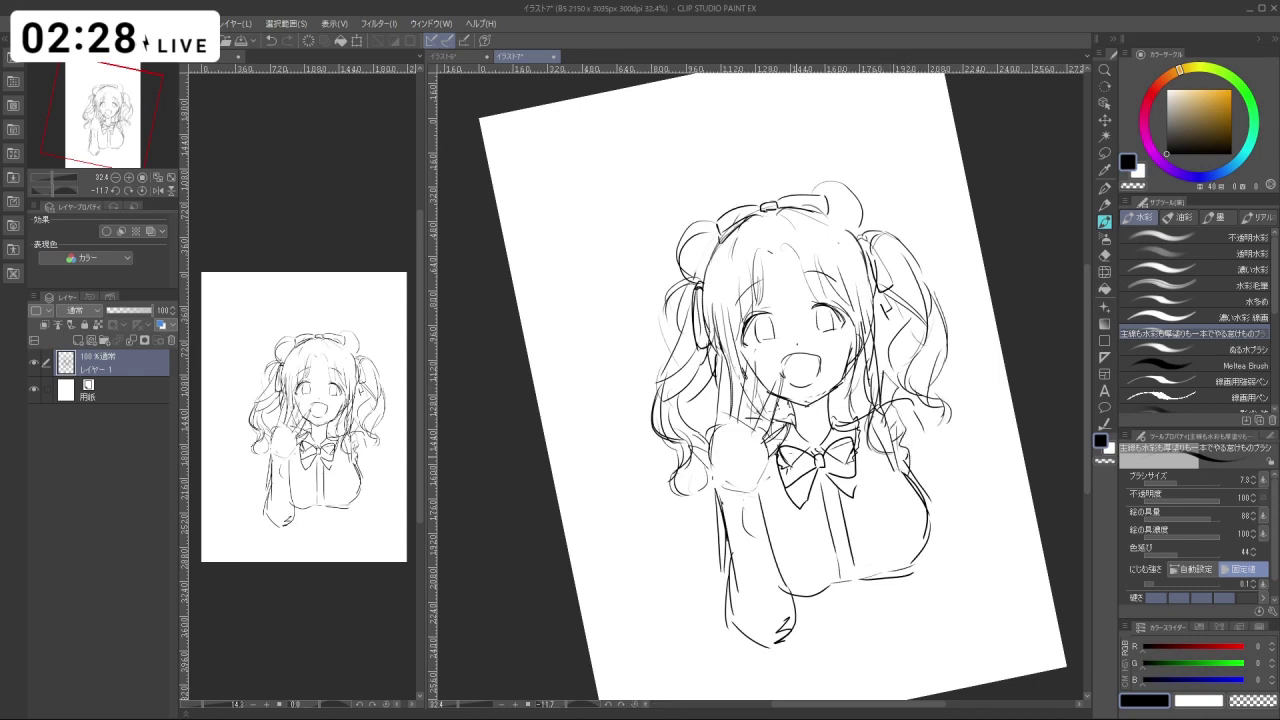
Sketch the angular outline of the other arm bent outward beside the torso.
key(ctrl+z)
key(ctrl+z)
mouse_move(932, 440)
mouse_down()
mouse_move(933, 494)
mouse_move(966, 501)
mouse_up()
key(shift+space)
mouse_move(820, 618)
mouse_down()
mouse_move(877, 617)
mouse_move(934, 591)
mouse_move(795, 549)
mouse_up()
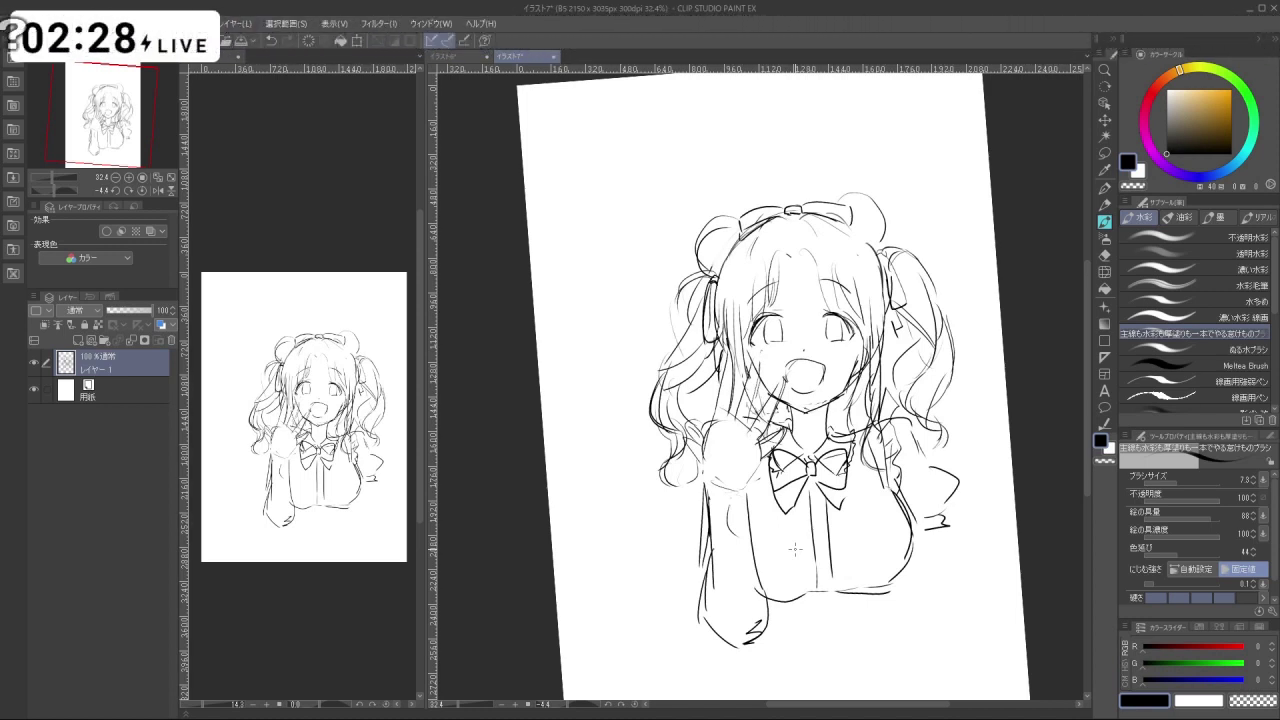
Erase the rough cheek contour on the side opposite the raised hand and redraw it as a cleaner line.
key(space)
key(ctrl+space)
mouse_move(848, 395)
mouse_down()
mouse_move(920, 395)
mouse_move(883, 282)
mouse_up()
key(shift+space)
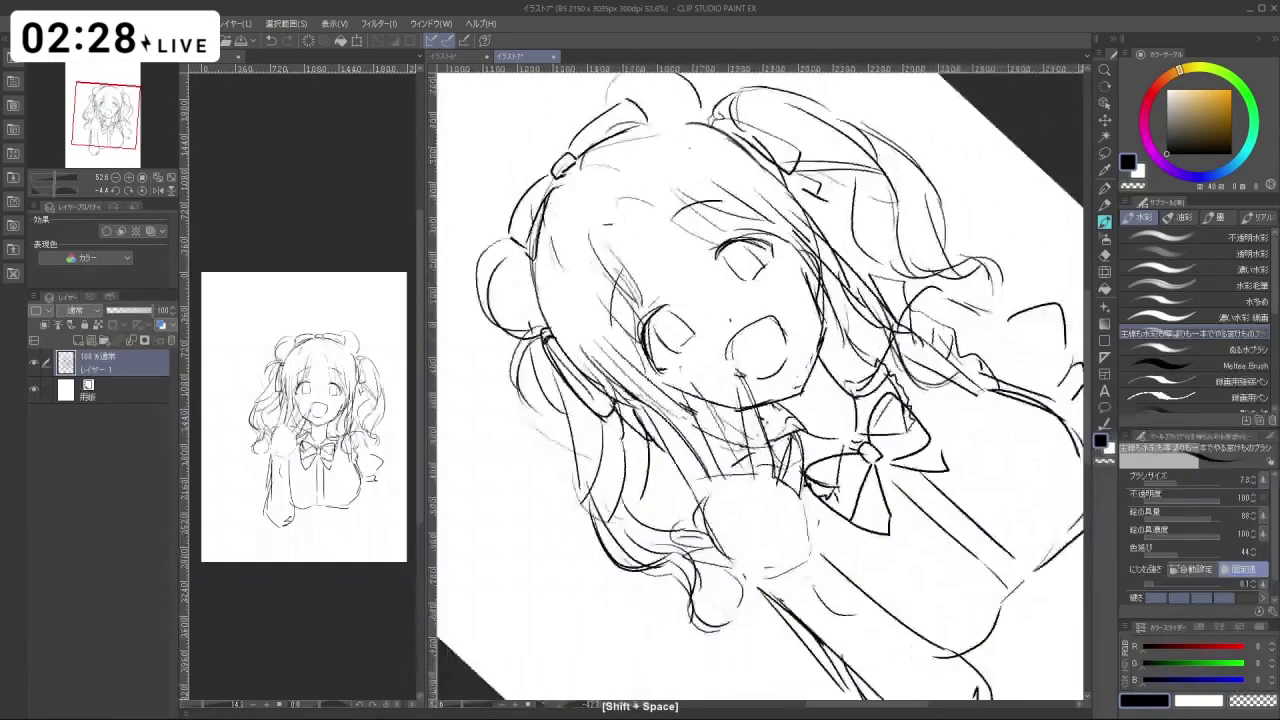
key(c)
drag(806, 378, 830, 378)
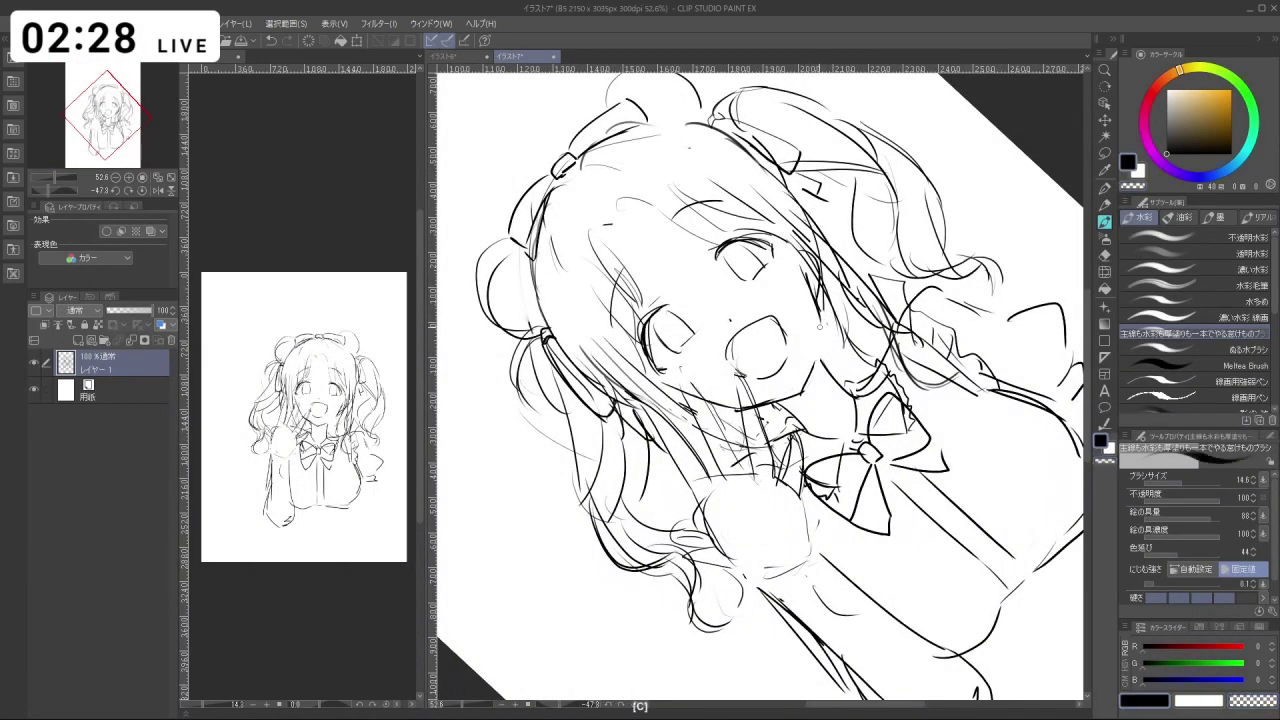
key(ctrl+z)
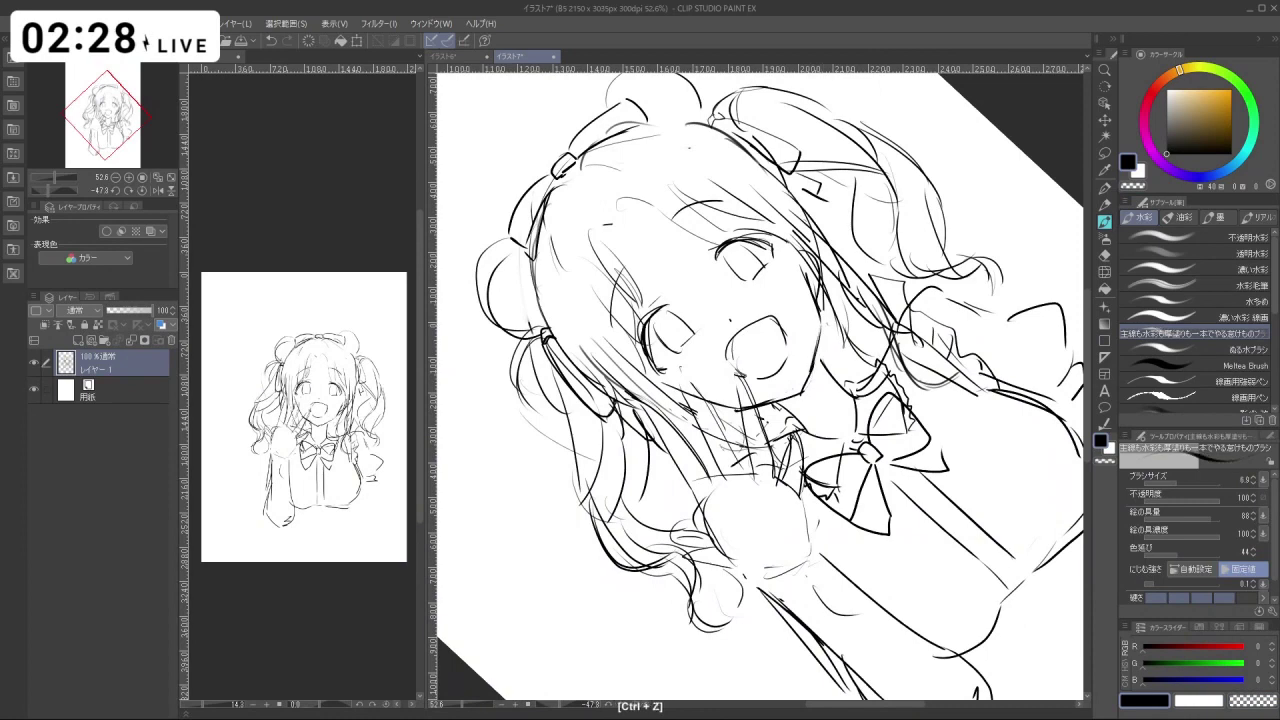
Thicken the upper lash line of the hand-side eye with heavier curved strokes.
drag(793, 434, 752, 444)
mouse_move(786, 318)
mouse_down()
mouse_move(760, 333)
mouse_move(814, 315)
mouse_up()
mouse_move(814, 315)
mouse_down()
mouse_move(735, 300)
mouse_move(680, 350)
mouse_up()
key(ctrl+z)
drag(744, 374, 739, 421)
key(ctrl+z)
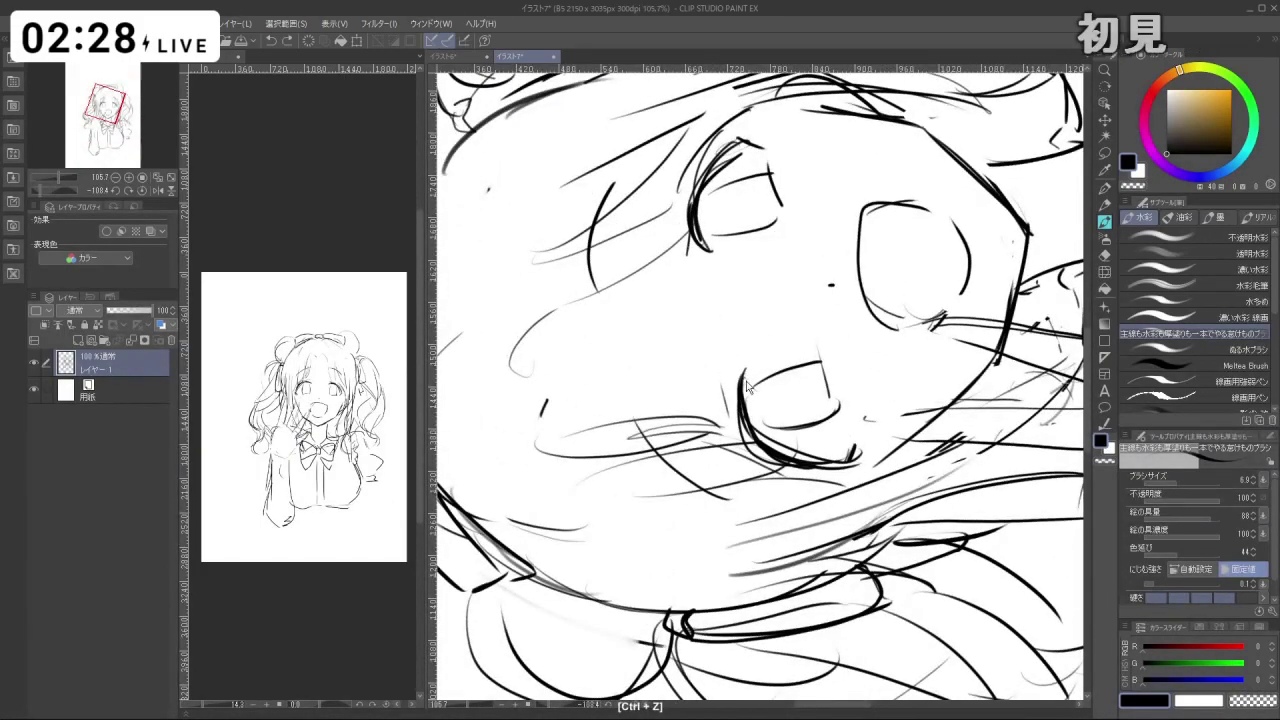
Clean up the hand-side eye's lash line and build up its dark arc down to the outer corner.
mouse_move(742, 377)
mouse_down()
mouse_move(751, 454)
mouse_move(803, 432)
mouse_move(822, 384)
mouse_move(785, 329)
mouse_move(698, 392)
mouse_move(710, 464)
mouse_up()
key(c)
key(c)
key(ctrl+z)
drag(710, 398, 722, 496)
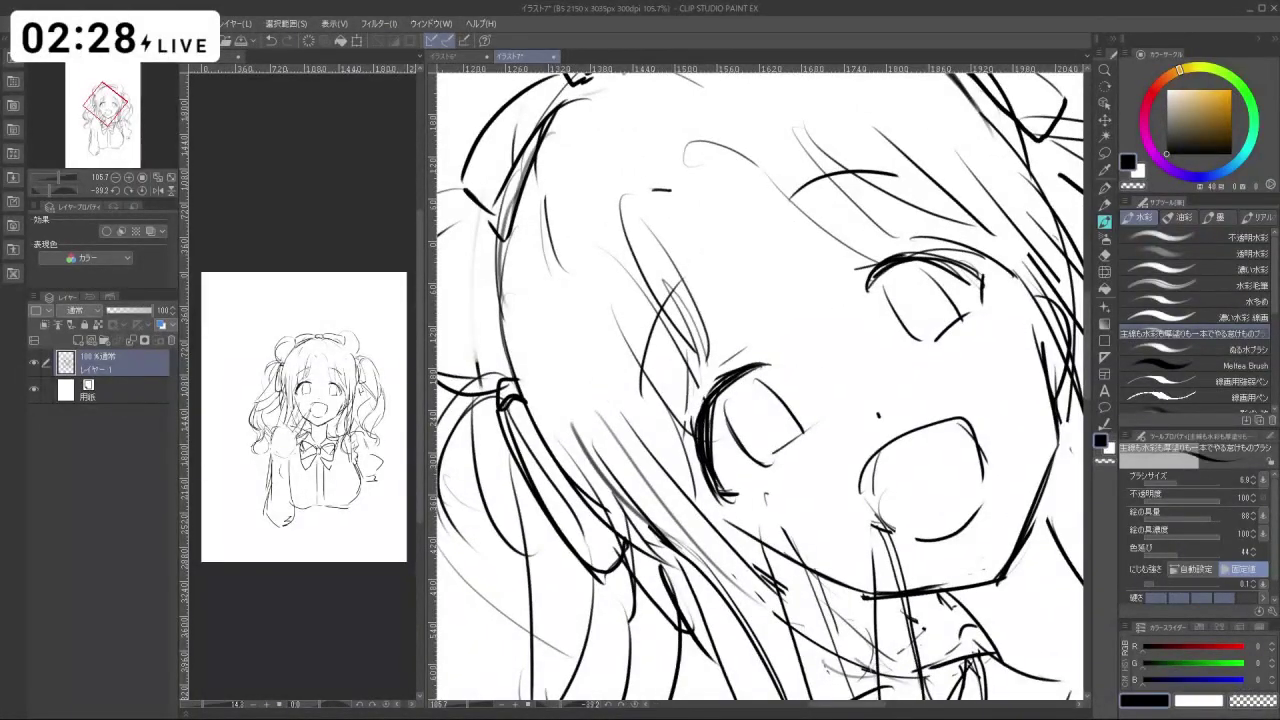
drag(704, 380, 716, 396)
key(ctrl+z)
Darken the upper lash line of the eye opposite the raised hand to match the first one.
drag(846, 405, 830, 438)
mouse_move(866, 350)
mouse_down()
mouse_move(912, 350)
mouse_move(803, 236)
mouse_move(646, 280)
mouse_up()
drag(628, 366, 638, 400)
key(ctrl+z)
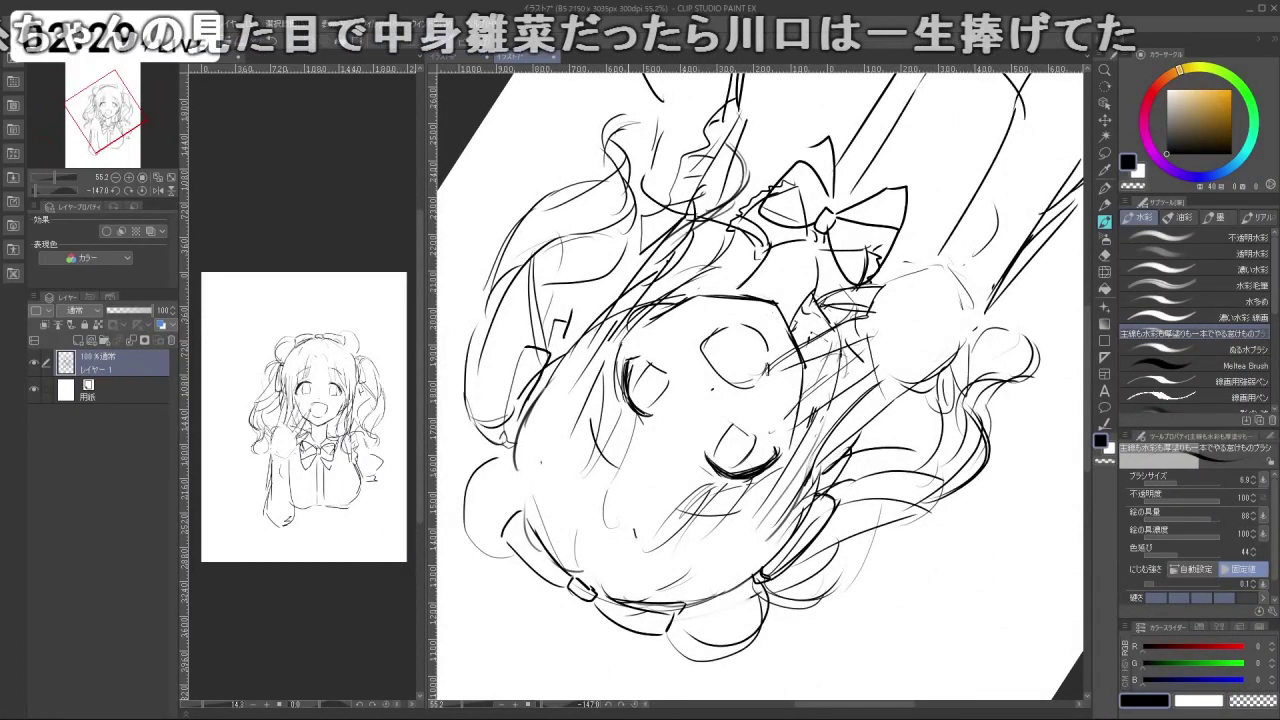
key(ctrl+z)
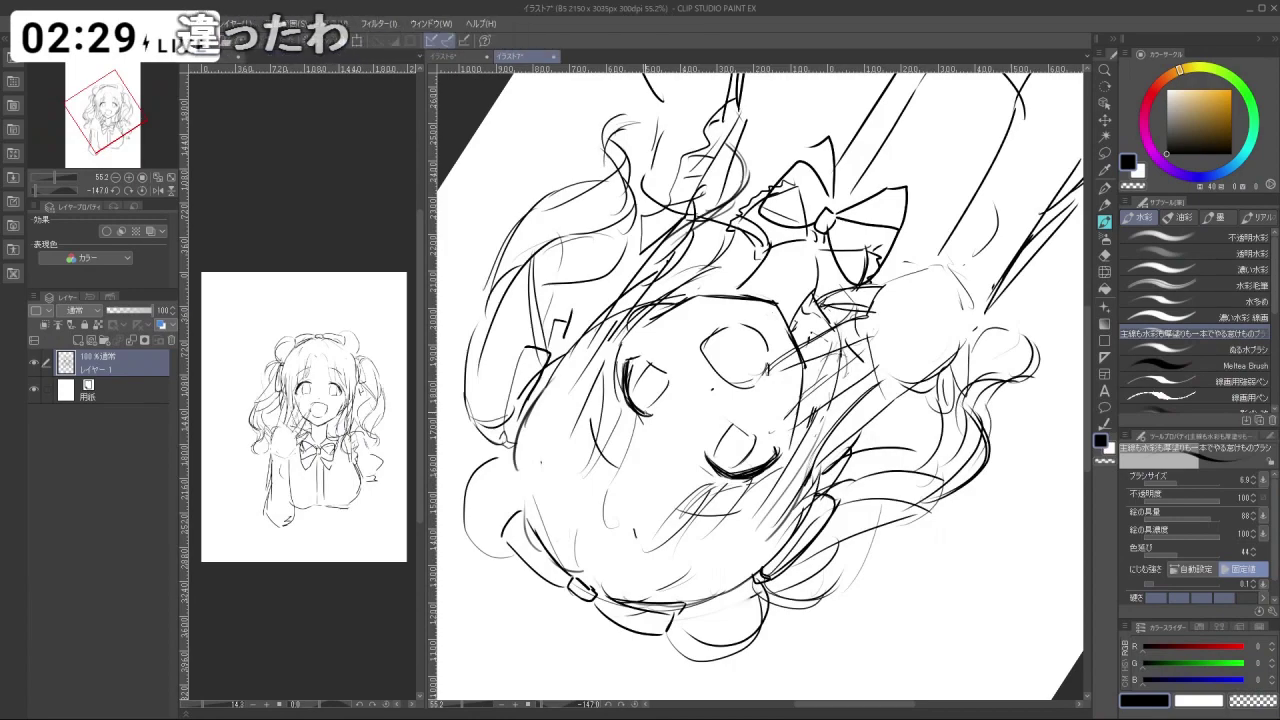
Build up the opposite eye's lash arc with extra strokes and reduce the brush size to 2.8.
key(shift+space)
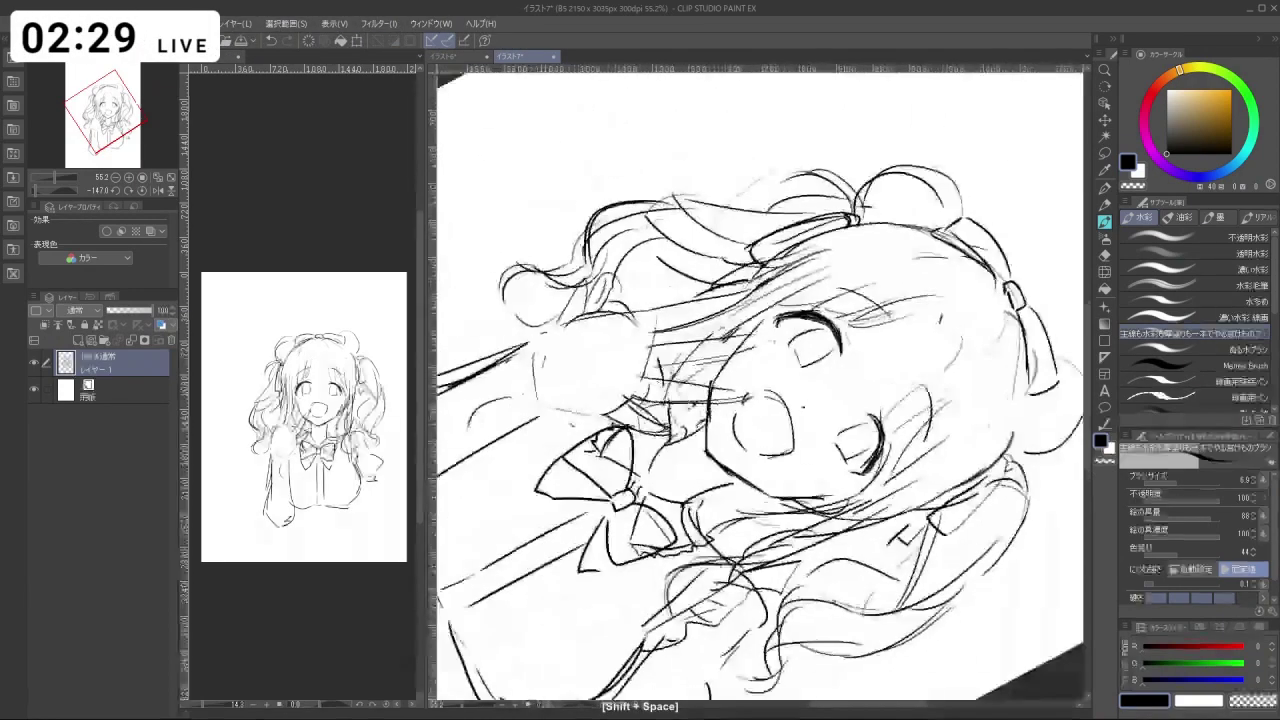
key(shift+space)
key(shift+space)
key(ctrl+space)
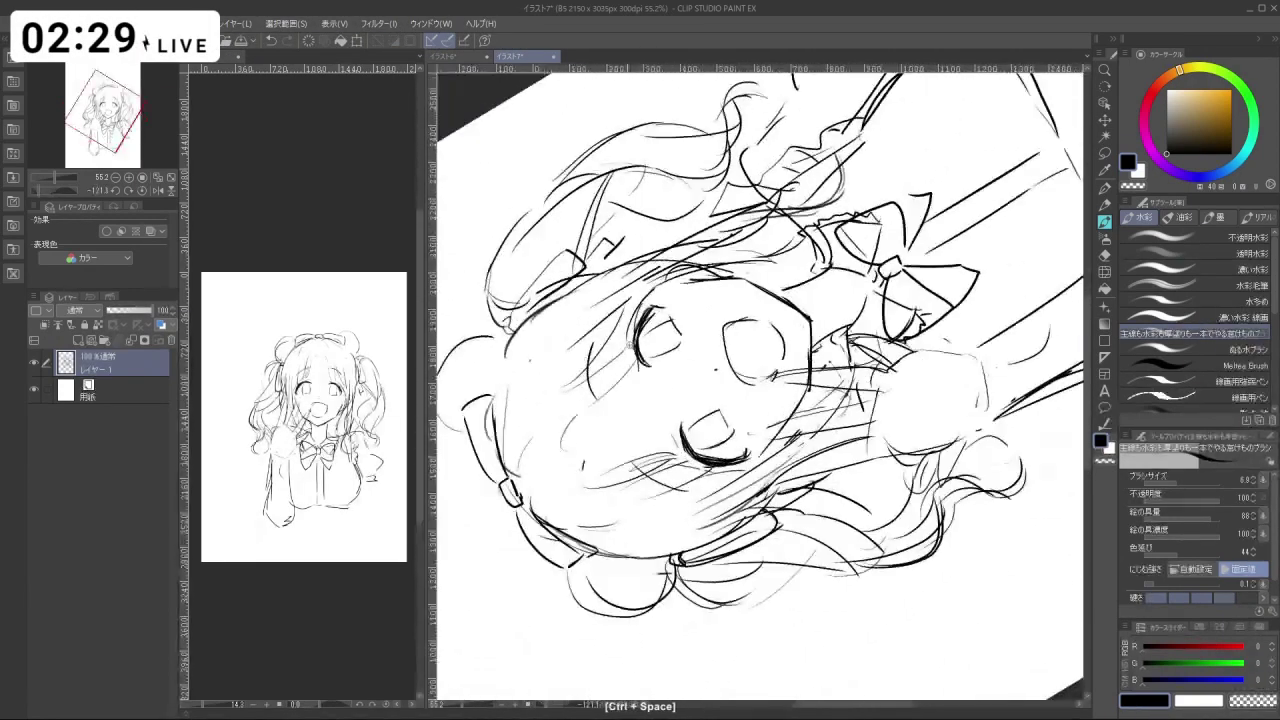
mouse_move(633, 346)
mouse_down()
mouse_move(690, 346)
mouse_move(633, 351)
mouse_move(668, 274)
mouse_up()
key(bracketleft)
key(bracketleft)
key(ctrl+z)
Lasso the upper part of the open mouth, transform it to sit lower on the face, and deselect it.
key(shift+space)
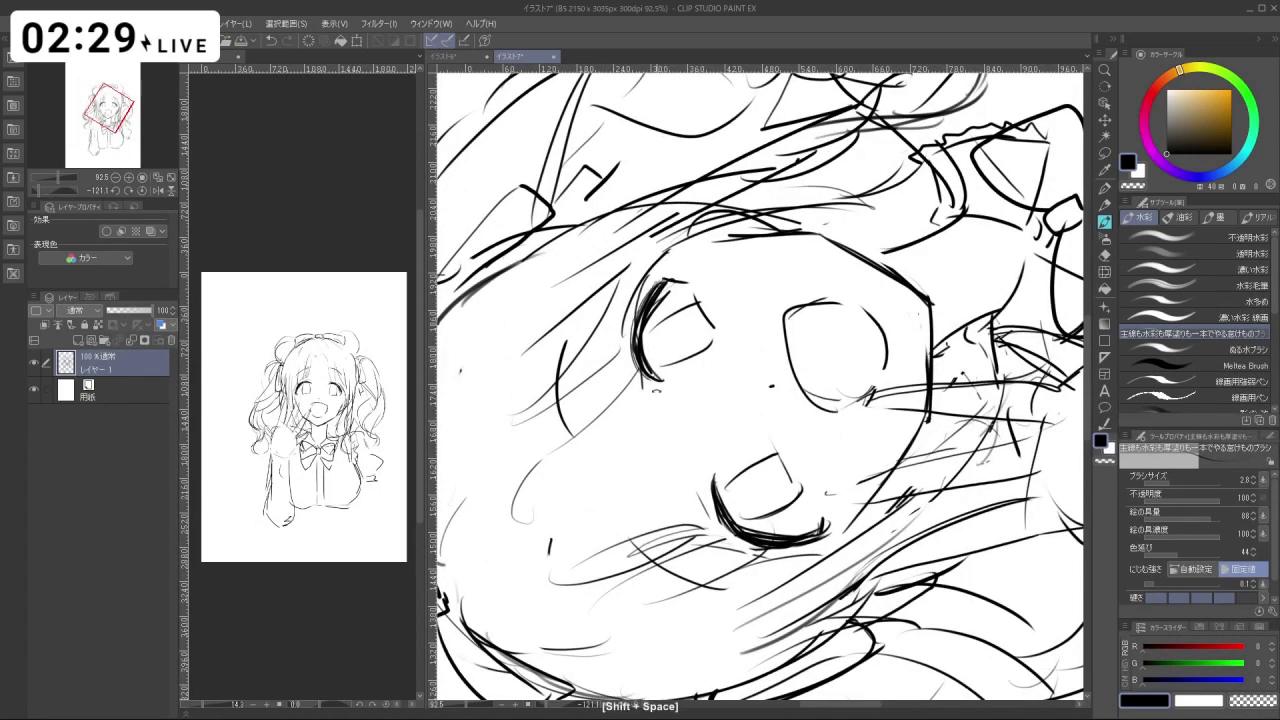
drag(1055, 690, 766, 371)
key(space)
key(ctrl+space)
key(m)
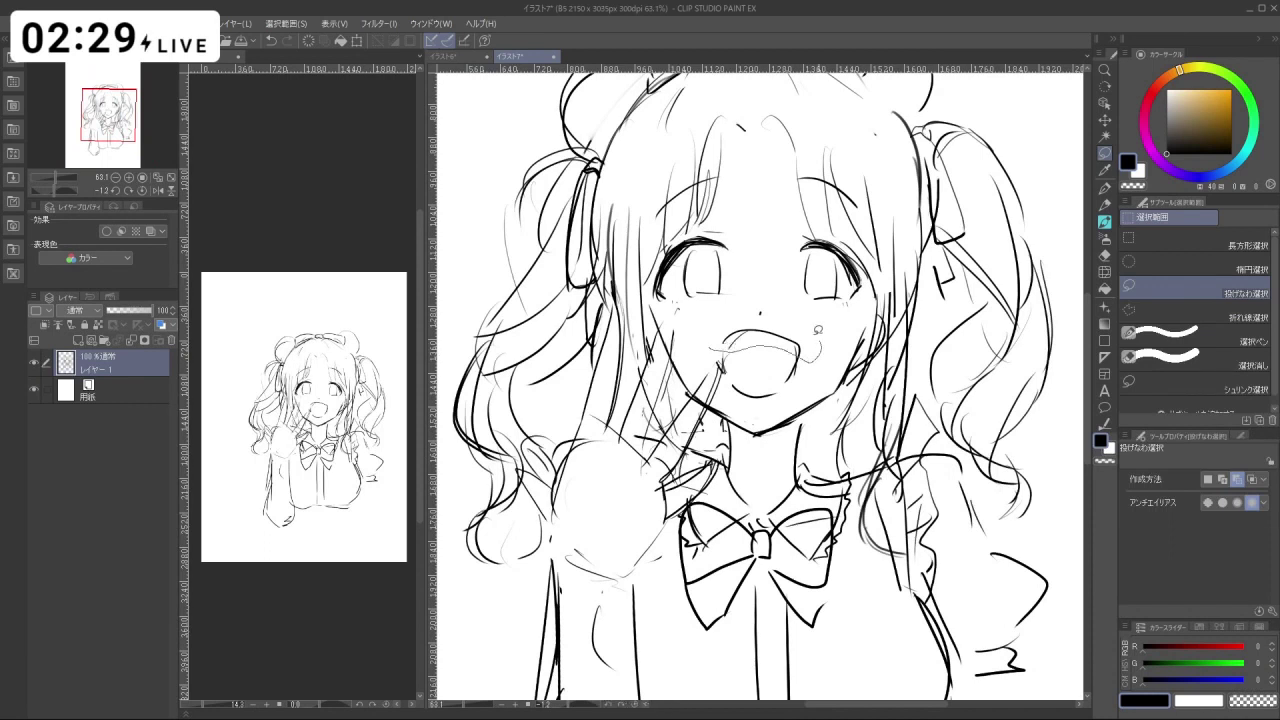
drag(808, 356, 720, 364)
key(ctrl+t)
mouse_move(801, 360)
mouse_down()
mouse_move(814, 264)
mouse_move(778, 270)
mouse_up()
click(720, 395)
key(ctrl+d)
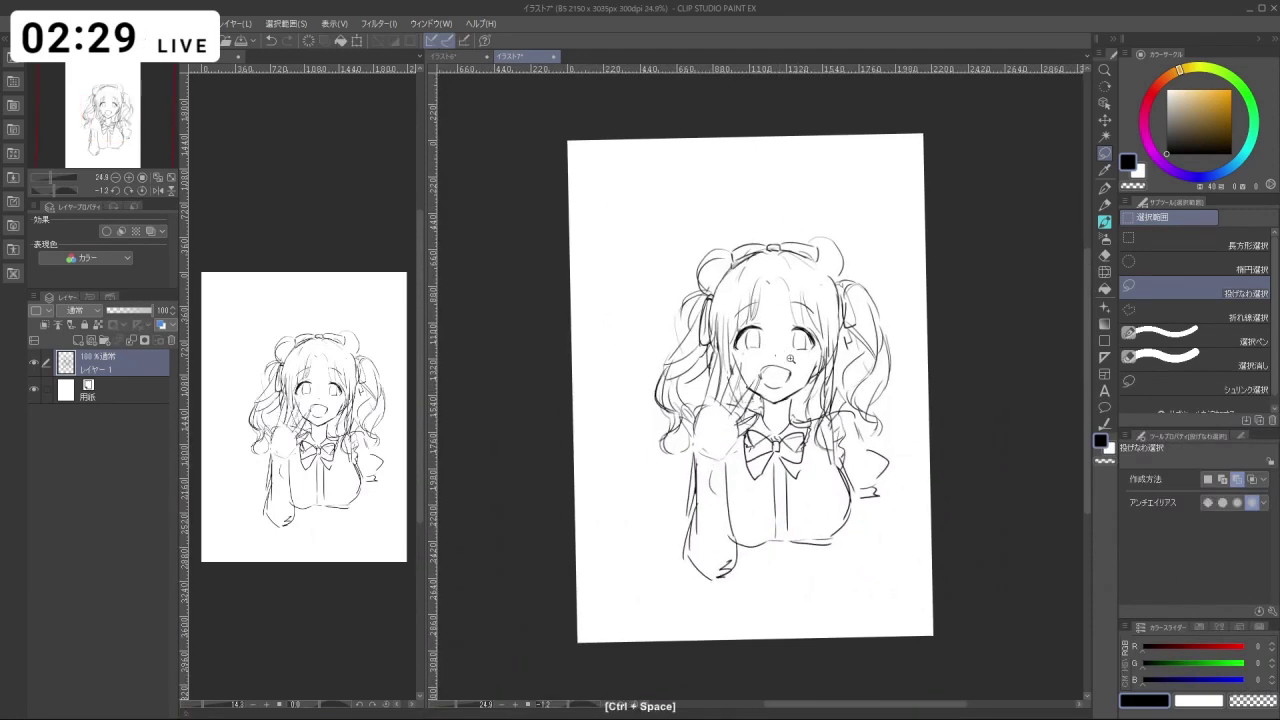
Erase the rough mouth corner opposite the raised hand and redraw the sides to form a closed open-mouth outline.
drag(781, 346, 860, 282)
click(1105, 226)
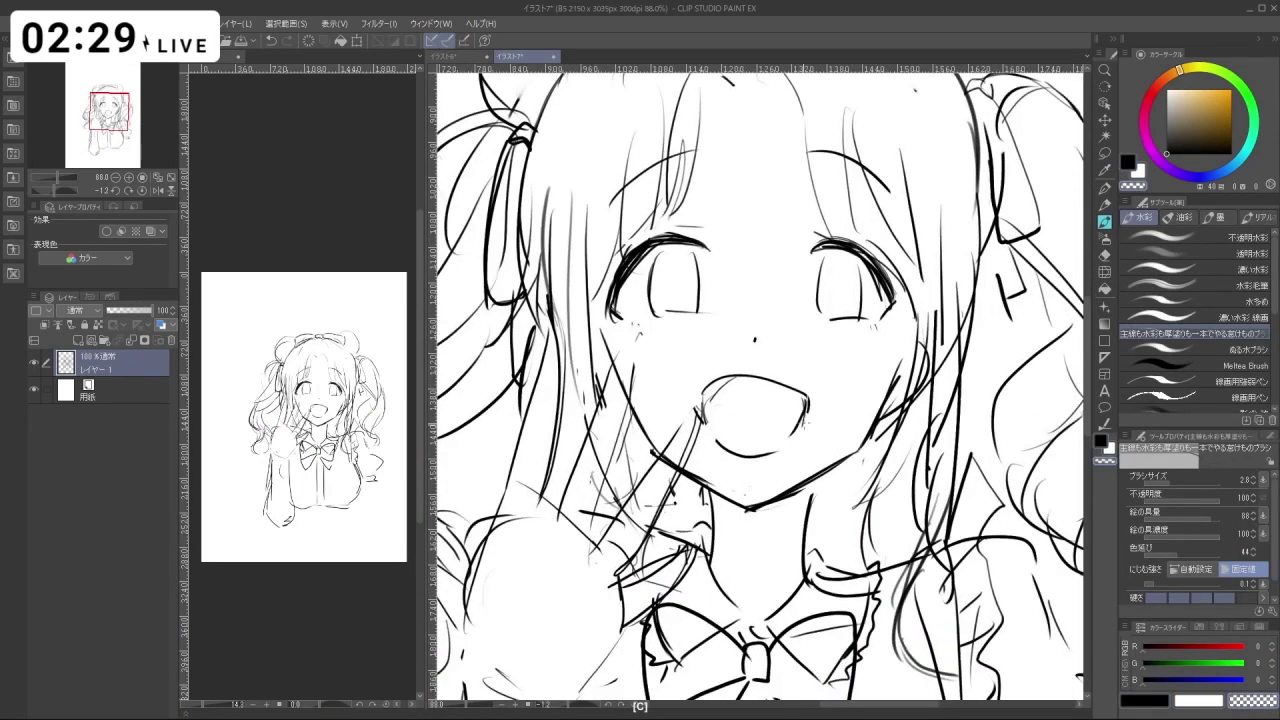
mouse_move(808, 390)
mouse_down()
mouse_move(808, 415)
mouse_move(792, 404)
mouse_up()
key(c)
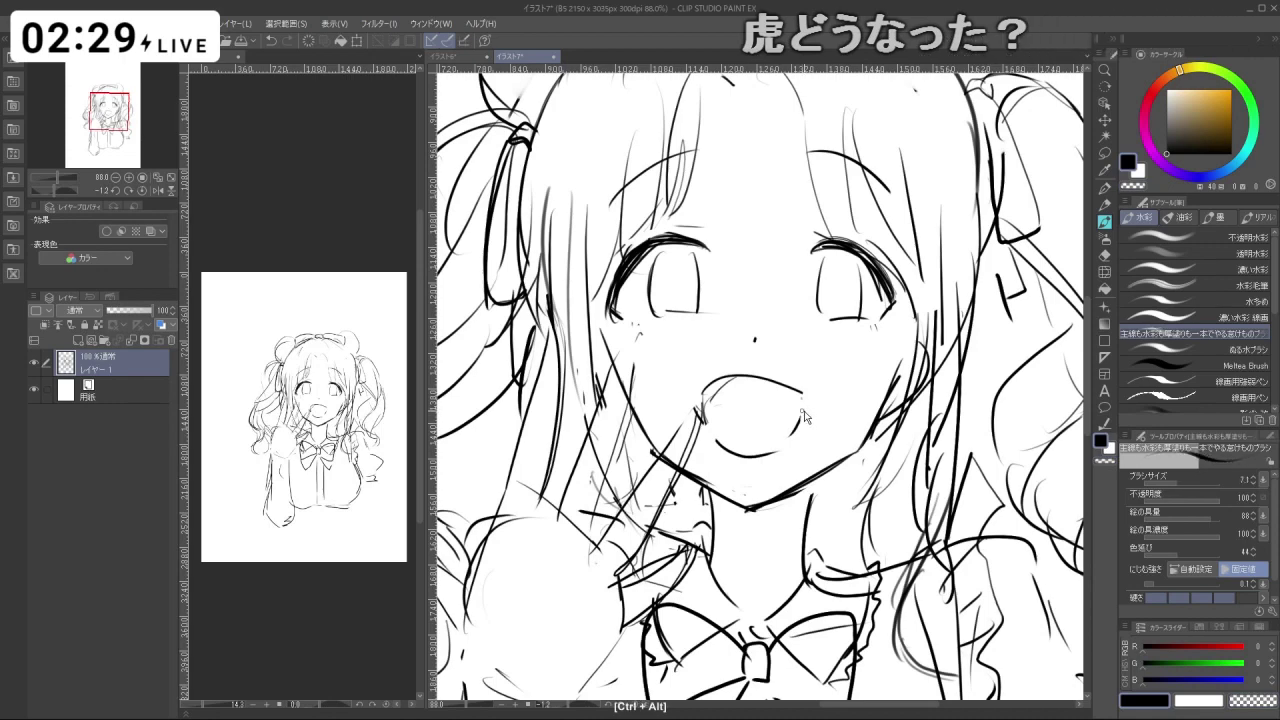
key(ctrl+z)
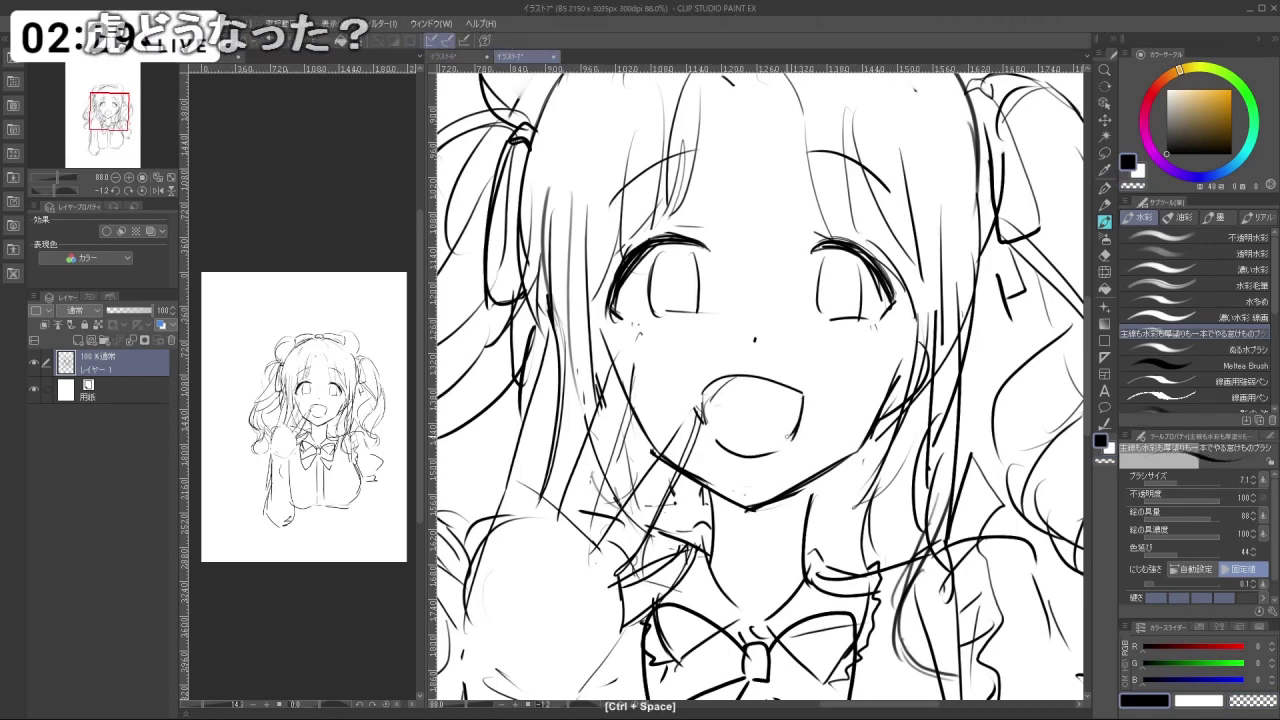
drag(697, 408, 694, 380)
key(ctrl+z)
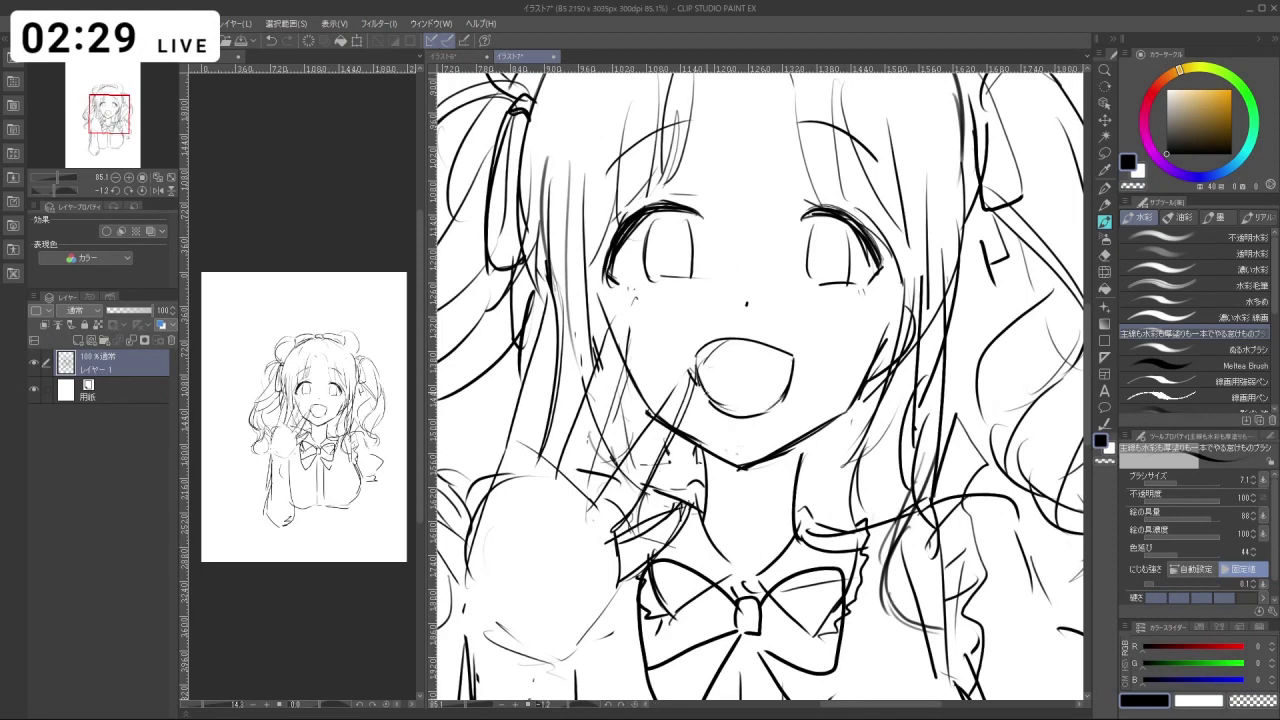
Try a touch-up stroke on the lower edge of the open mouth and undo it.
mouse_move(789, 414)
mouse_down()
mouse_move(742, 413)
mouse_move(779, 416)
mouse_move(760, 442)
mouse_move(736, 434)
mouse_move(781, 445)
mouse_move(758, 420)
mouse_up()
key(c)
key(c)
key(ctrl+z)
Lasso the head with its headband and hair, leaving out the raised hand, scale it to 97 percent, and deselect it.
key(space)
drag(946, 354, 772, 285)
click(1105, 153)
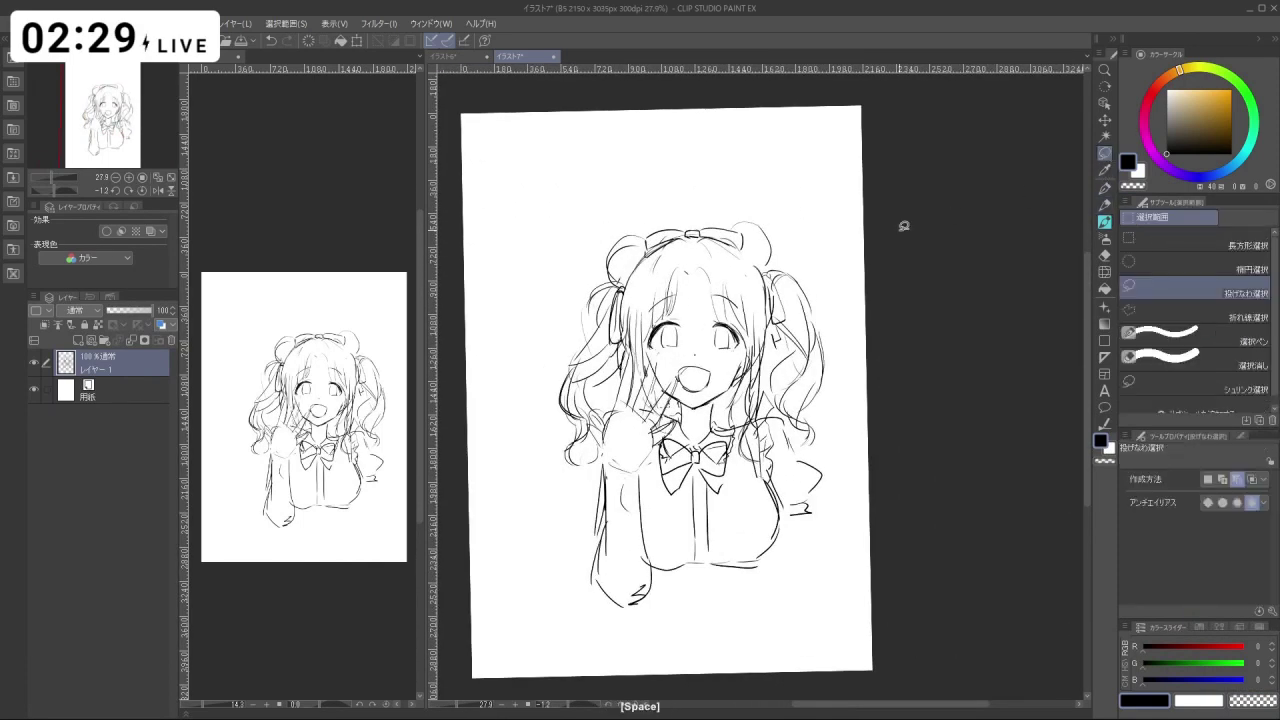
drag(701, 341, 729, 366)
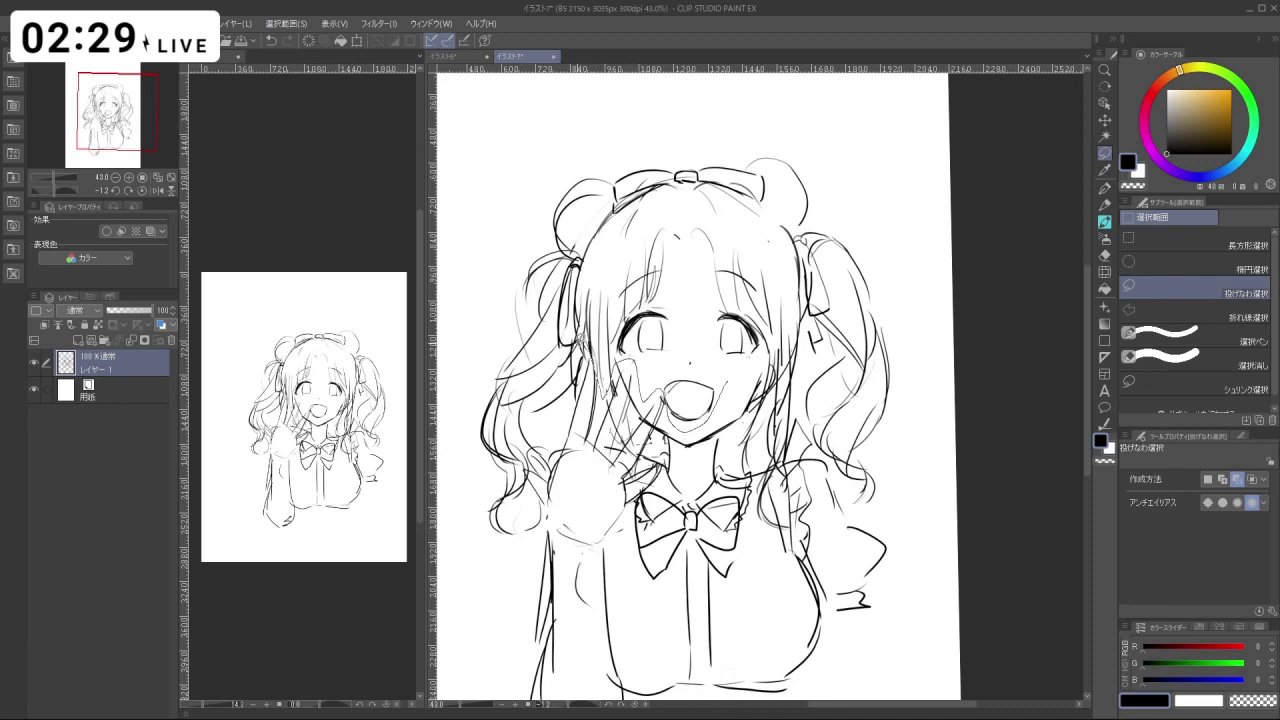
key(ctrl+z)
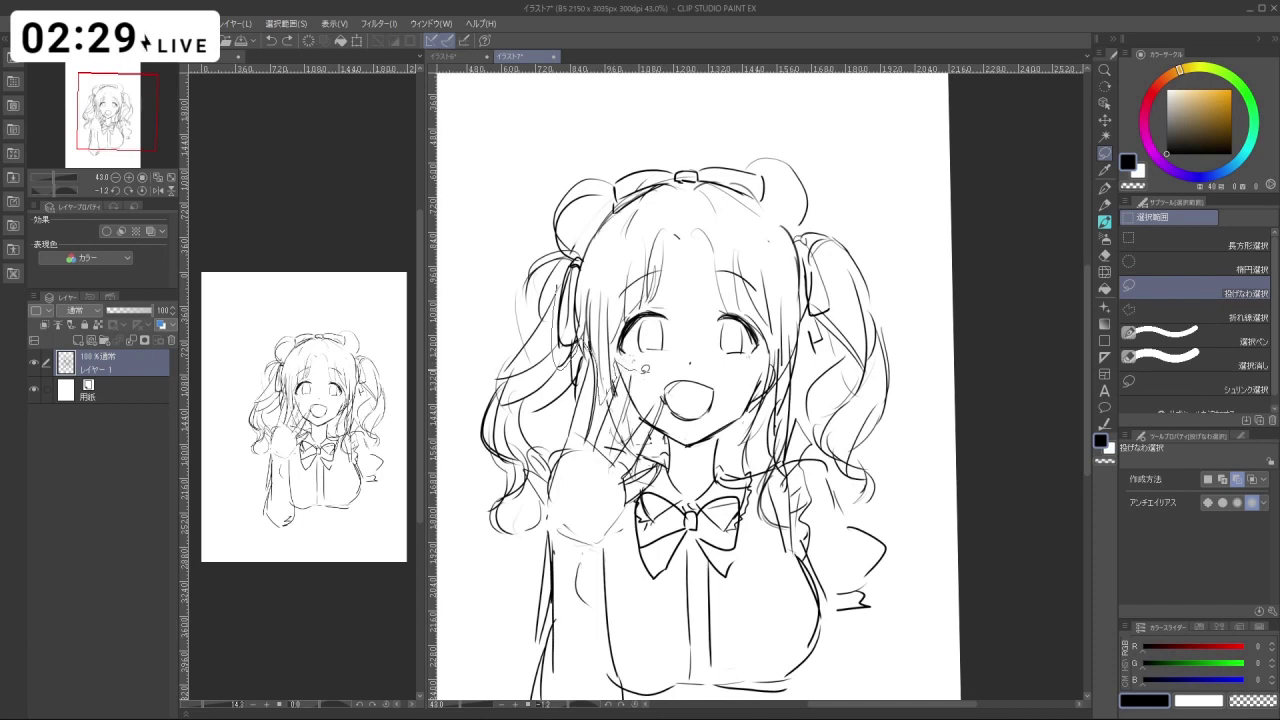
mouse_move(656, 386)
mouse_down()
mouse_move(681, 419)
mouse_move(712, 415)
mouse_move(765, 368)
mouse_up()
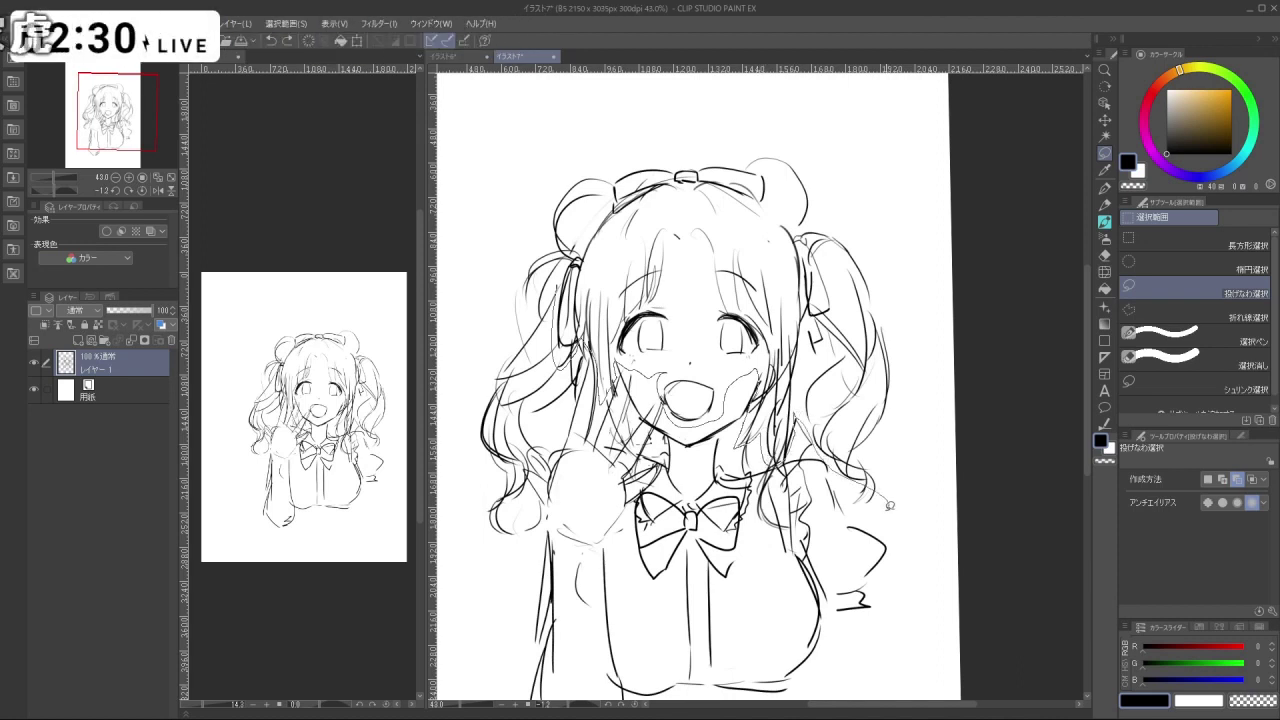
mouse_move(889, 506)
mouse_down()
mouse_move(924, 424)
mouse_move(891, 251)
mouse_move(803, 132)
mouse_move(516, 189)
mouse_up()
drag(552, 294, 566, 366)
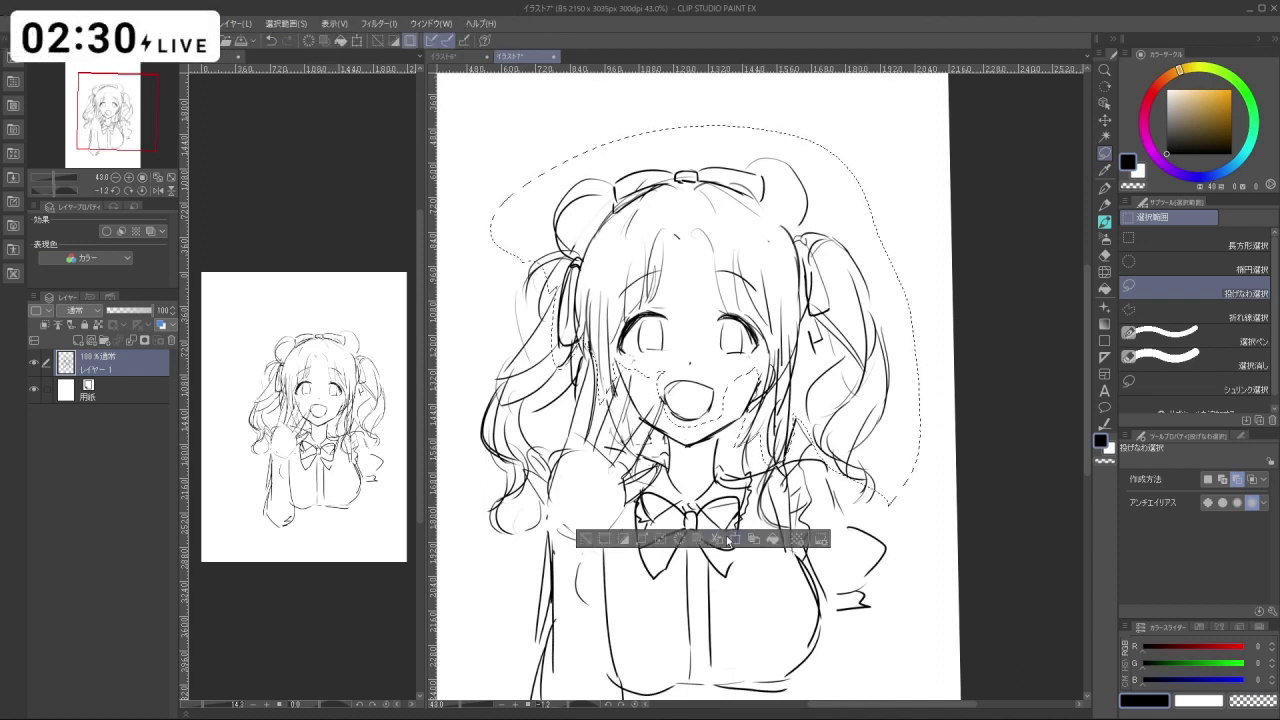
click(734, 541)
mouse_move(898, 477)
mouse_down()
mouse_move(912, 510)
mouse_move(893, 483)
mouse_up()
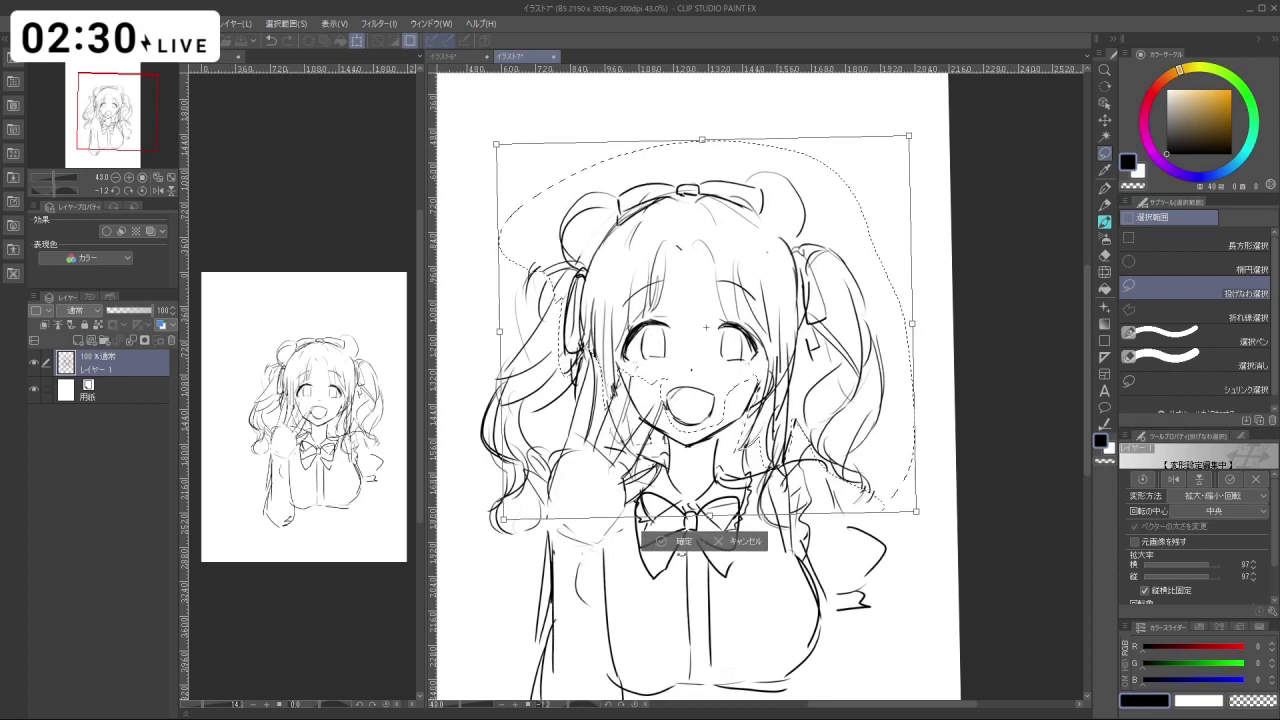
click(588, 541)
Lasso the bangs strand over the eye on the raised-hand side, rotate it slightly, and deselect it.
mouse_move(773, 391)
mouse_down()
mouse_move(731, 369)
mouse_move(761, 381)
mouse_move(786, 316)
mouse_up()
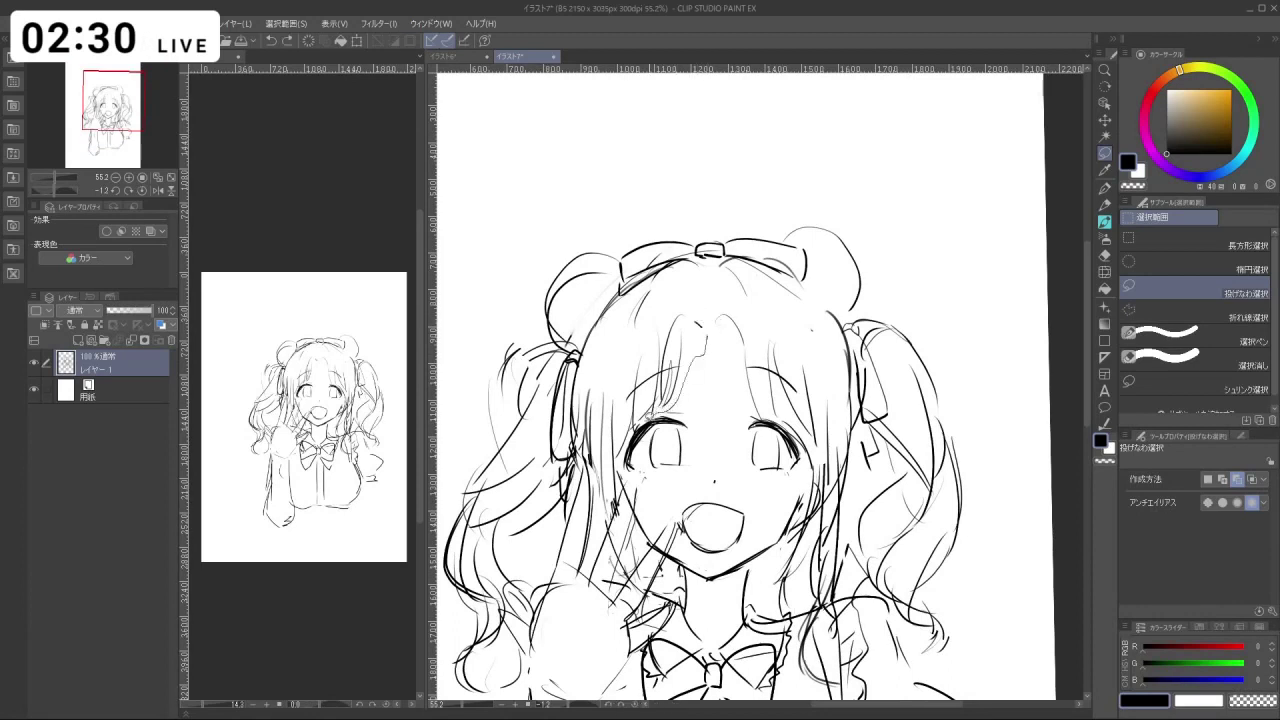
mouse_move(639, 332)
mouse_down()
mouse_move(685, 298)
mouse_move(713, 313)
mouse_up()
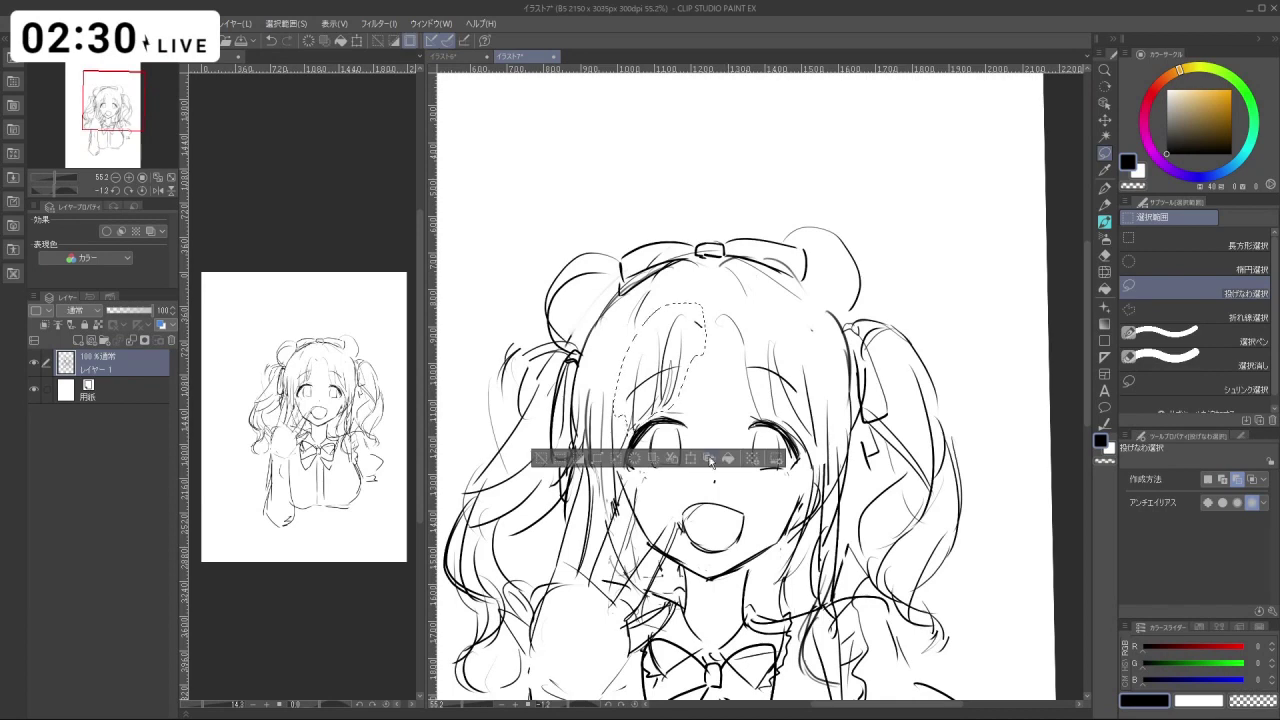
click(708, 460)
drag(702, 393, 712, 402)
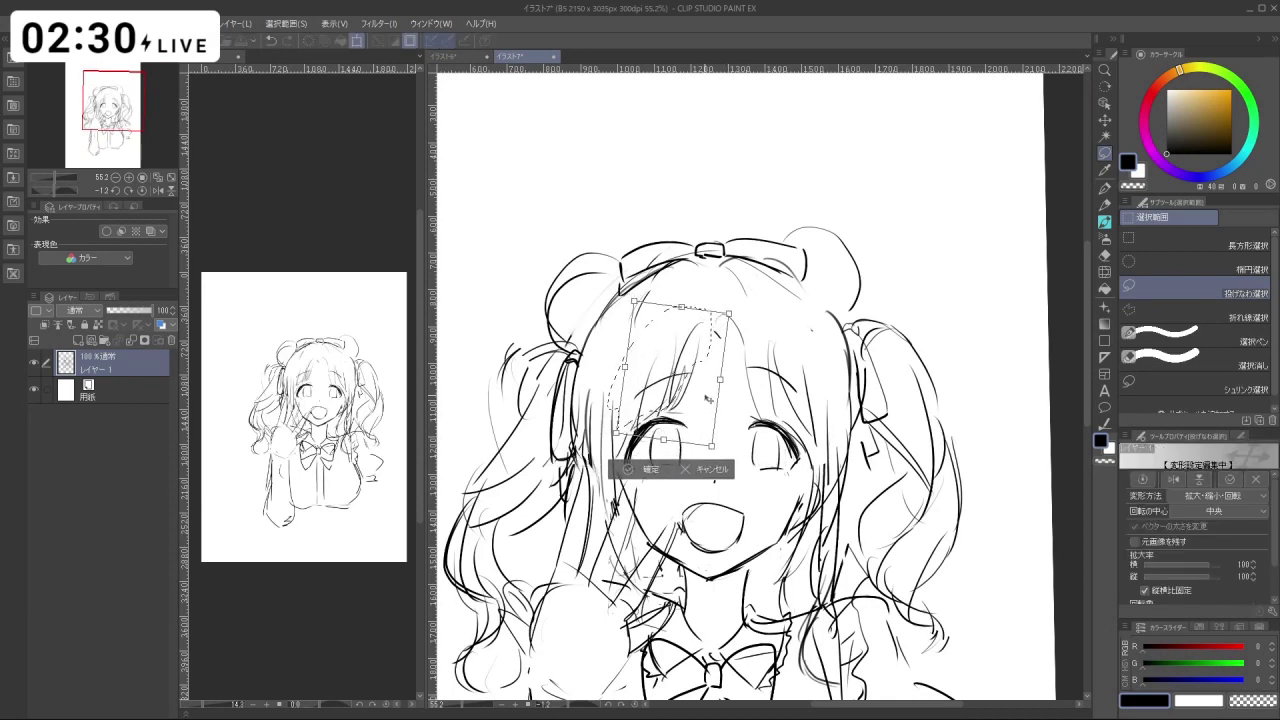
click(642, 470)
click(555, 459)
Erase the peak of the bangs at the centre parting and redraw it with short strokes.
key(shift+space)
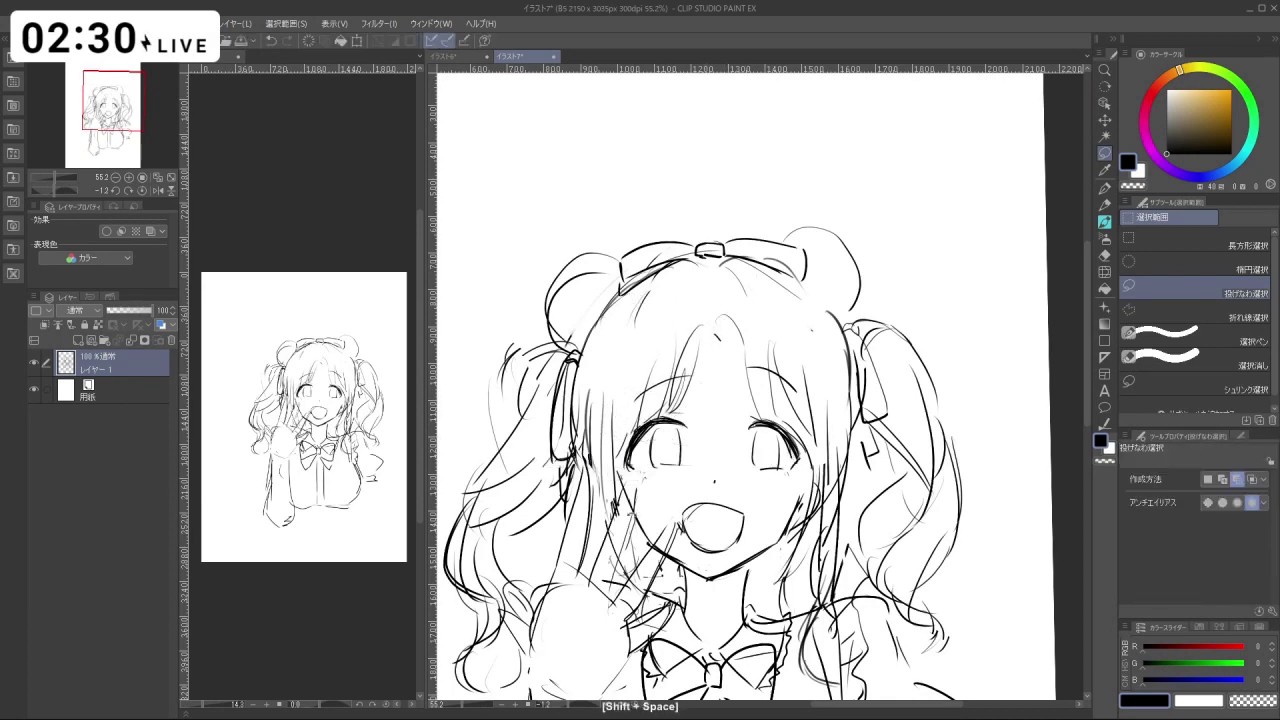
mouse_move(560, 465)
mouse_down()
mouse_move(854, 579)
mouse_move(925, 247)
mouse_move(659, 195)
mouse_move(558, 384)
mouse_move(562, 463)
mouse_up()
key(b)
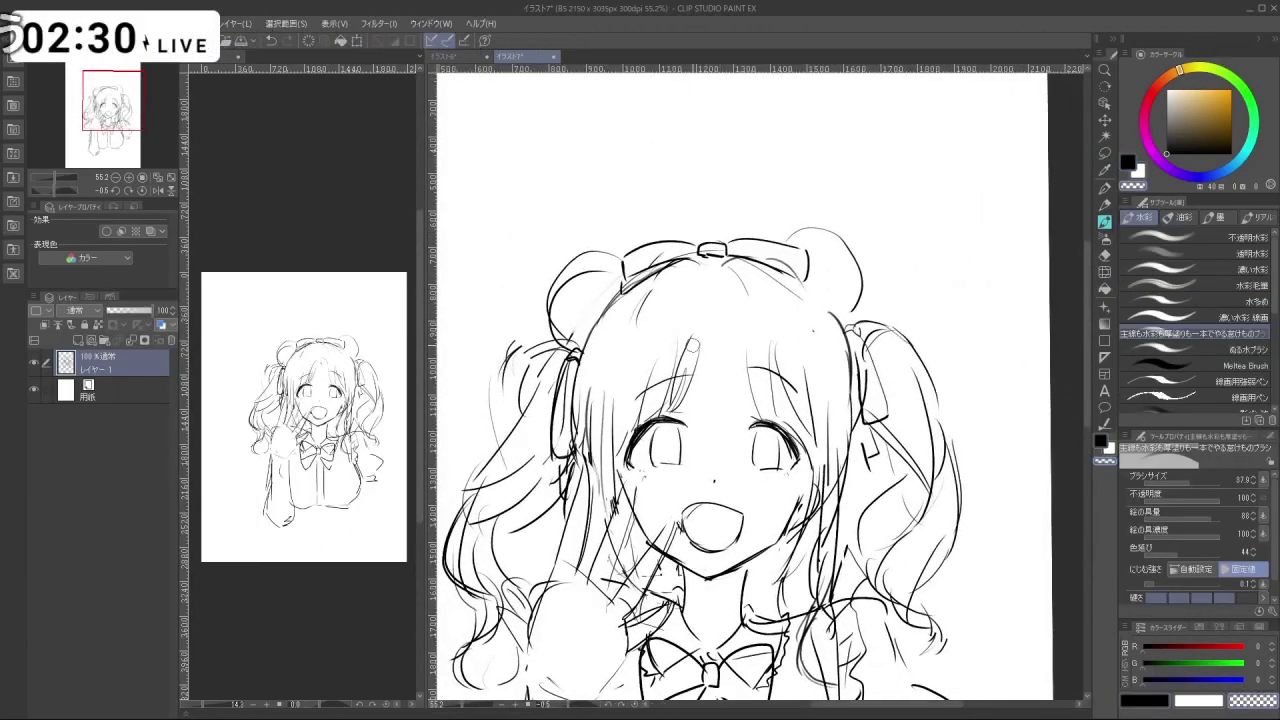
mouse_move(739, 338)
mouse_down()
mouse_move(690, 350)
mouse_move(703, 350)
mouse_up()
key(ctrl+z)
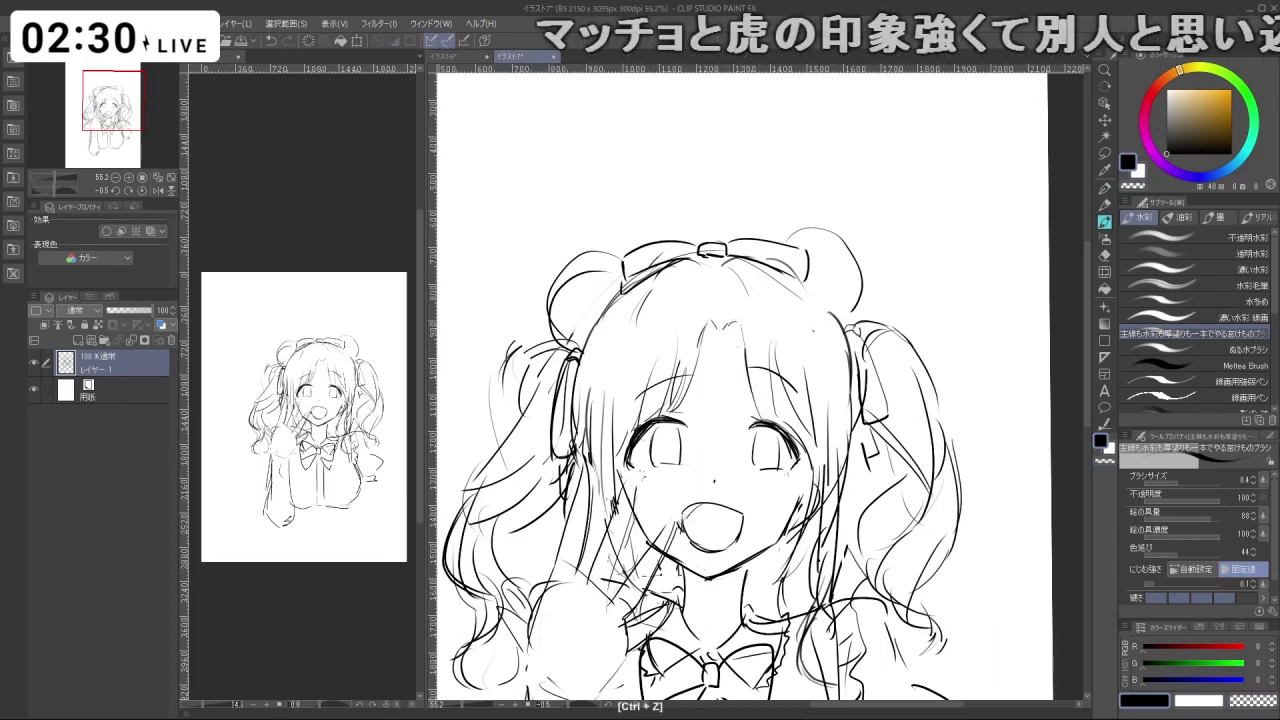
key(ctrl+z)
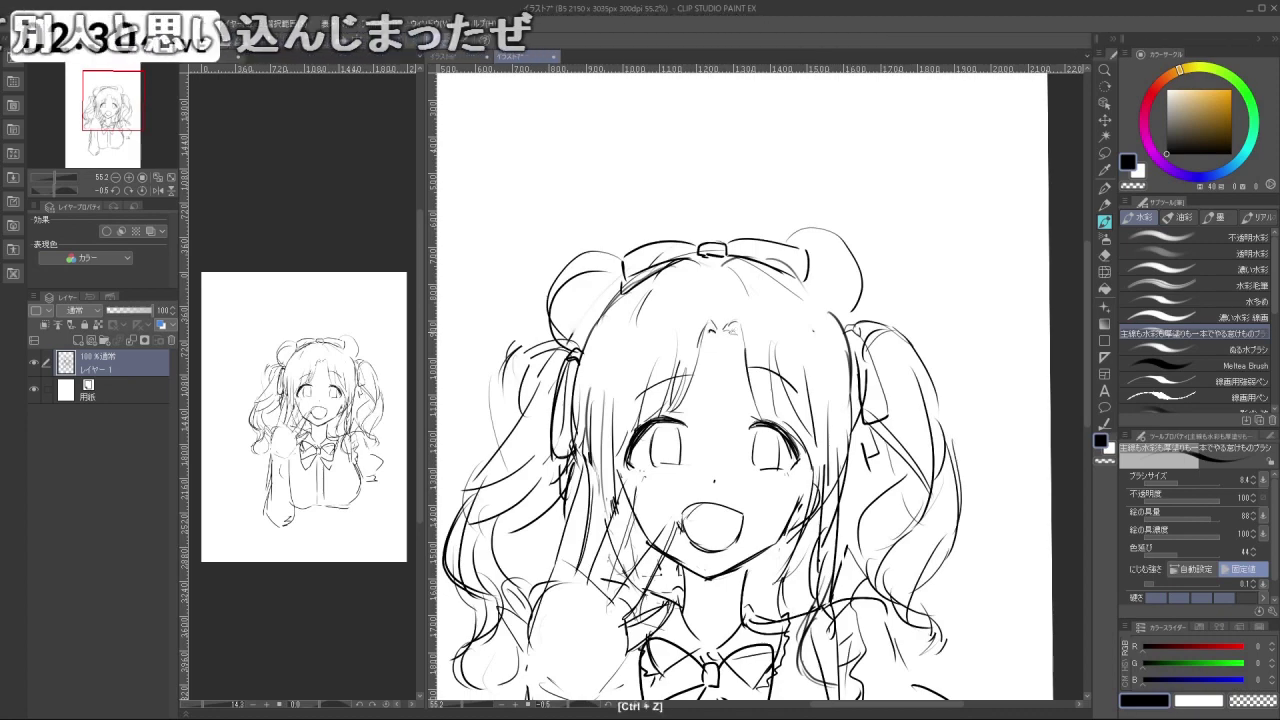
Redraw the thin side strands running along the cheek opposite the raised hand.
scroll(800, 362, down, 4)
drag(768, 680, 750, 640)
drag(738, 645, 706, 638)
drag(765, 410, 890, 410)
drag(770, 590, 846, 576)
key(ctrl+z)
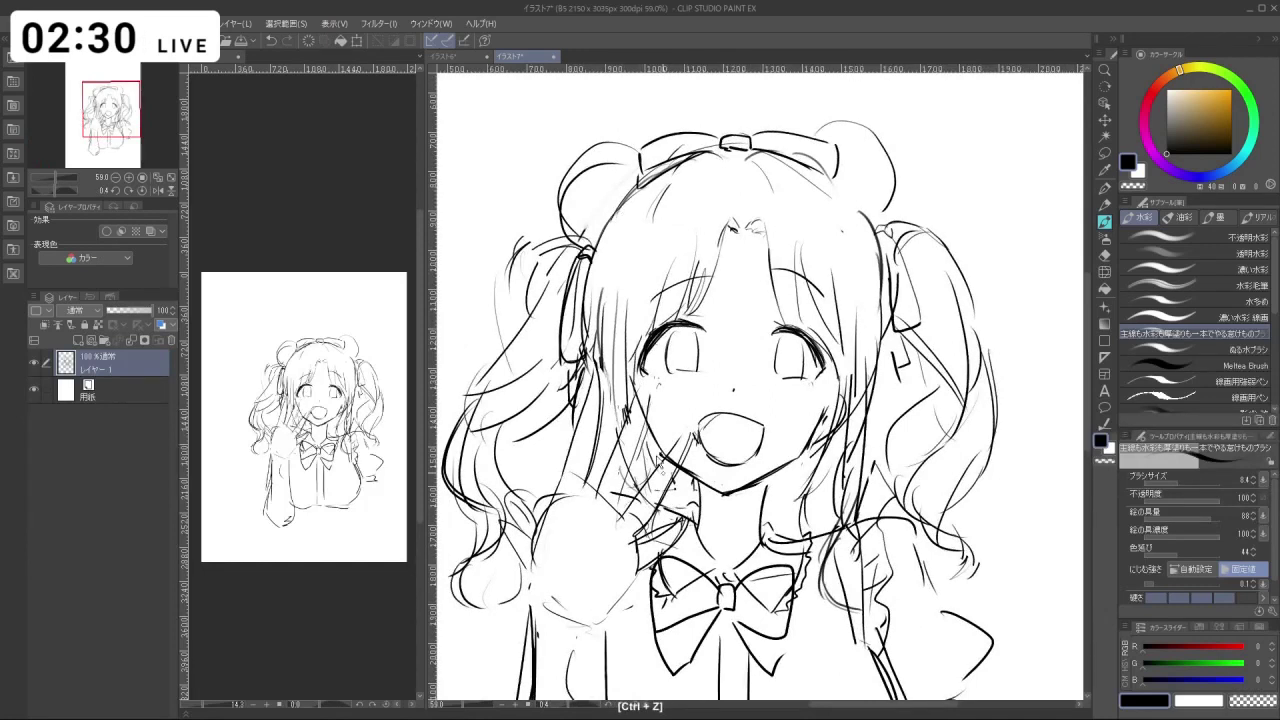
key(ctrl+z)
drag(831, 342, 802, 467)
key(ctrl+z)
key(ctrl+z)
drag(834, 400, 798, 526)
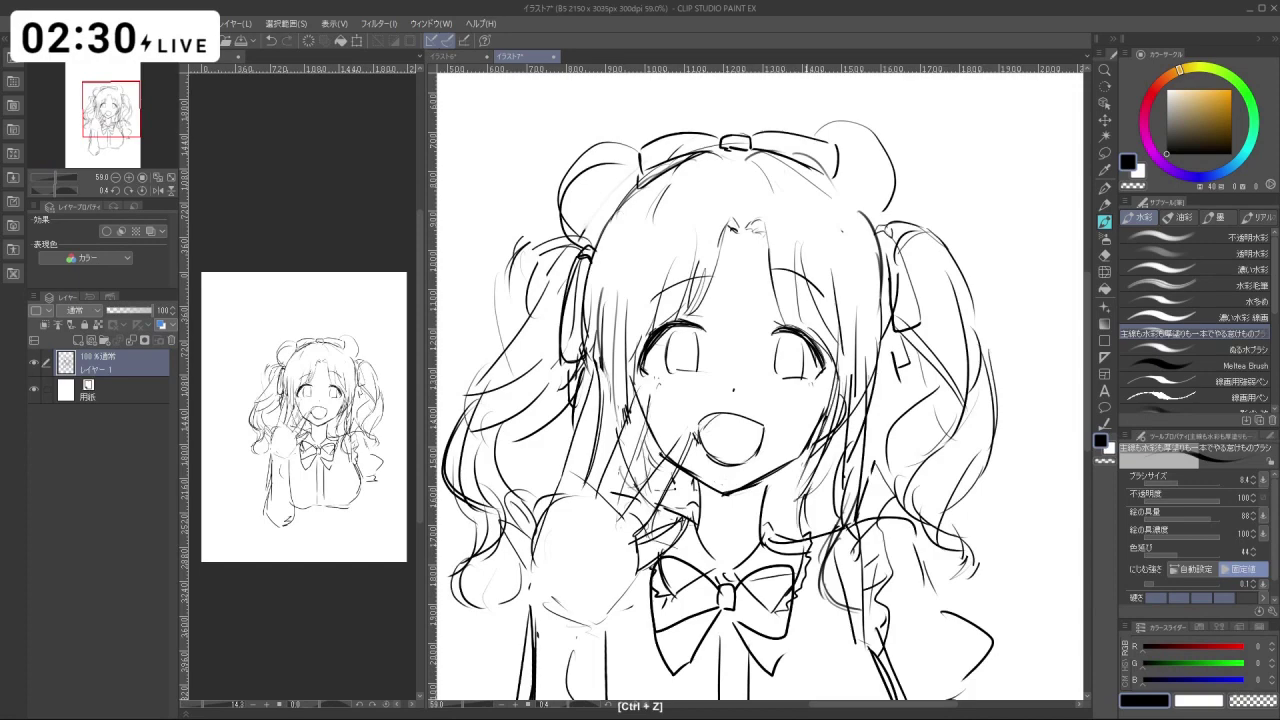
Lasso the raised hand, scale it to 85 percent, tilt it, and place it just above the forearm.
drag(880, 550, 784, 437)
click(1104, 152)
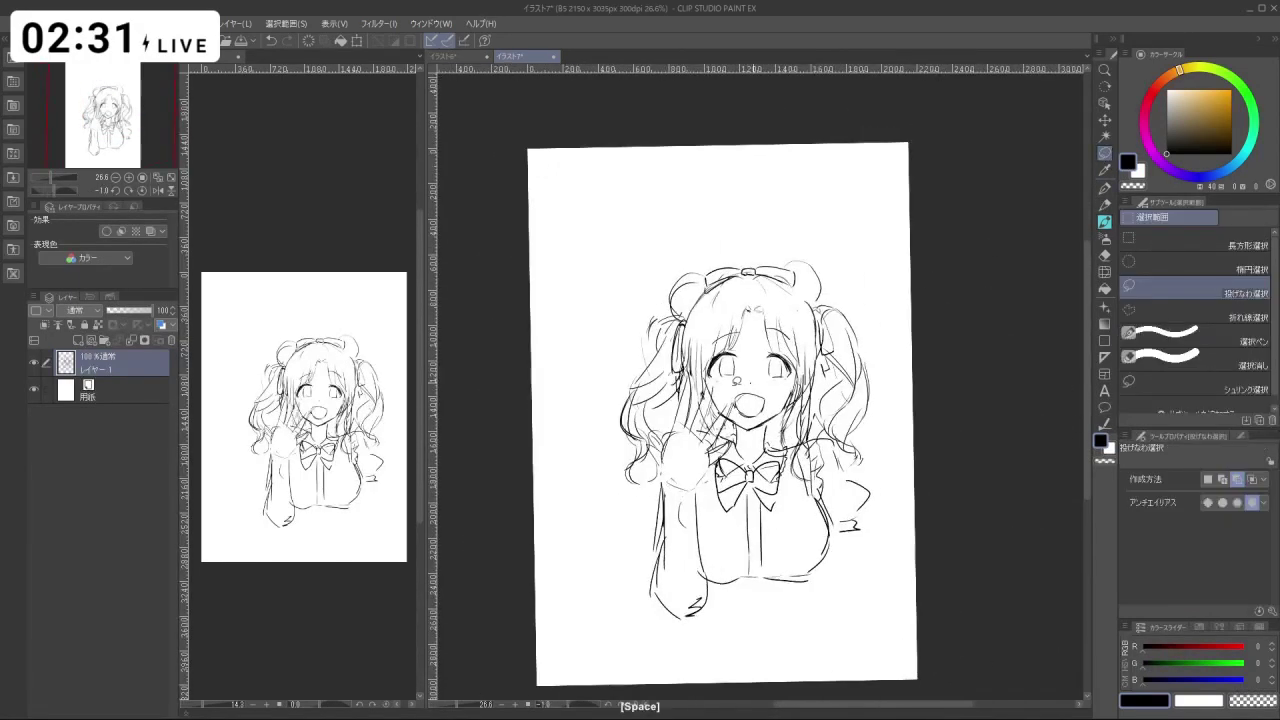
ctrl+click(700, 499)
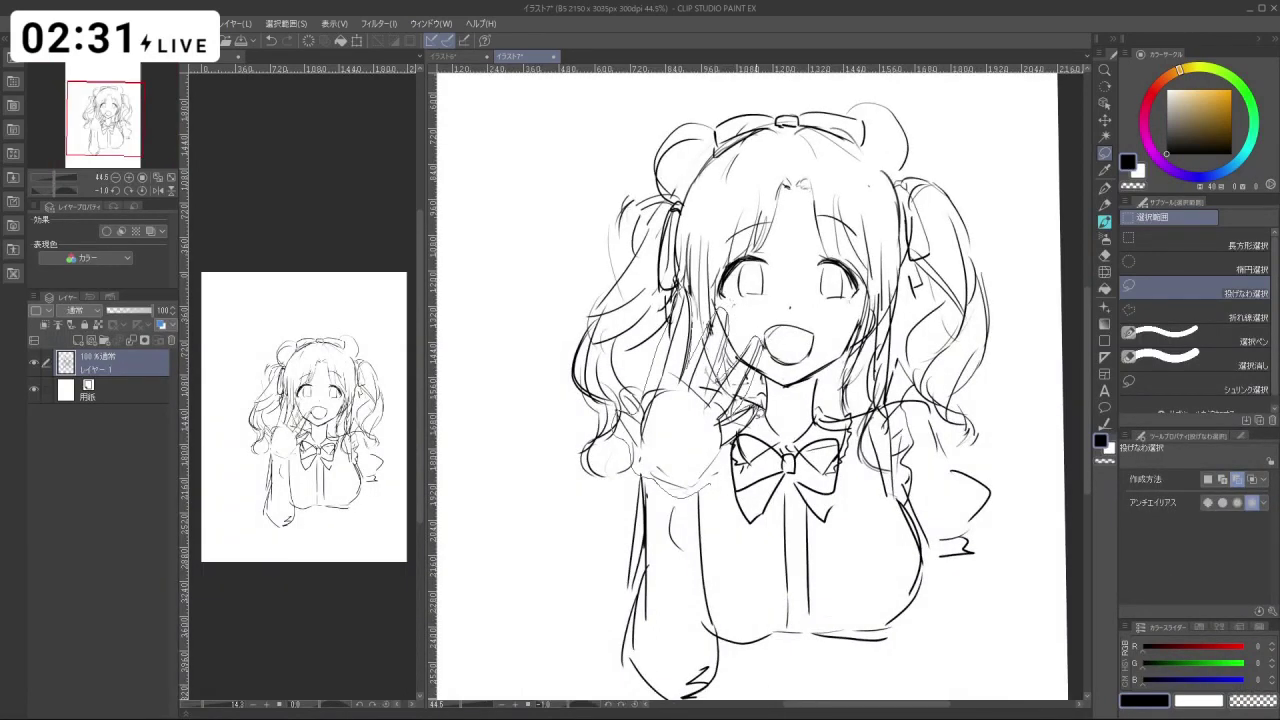
drag(708, 484, 710, 490)
key(ctrl+t)
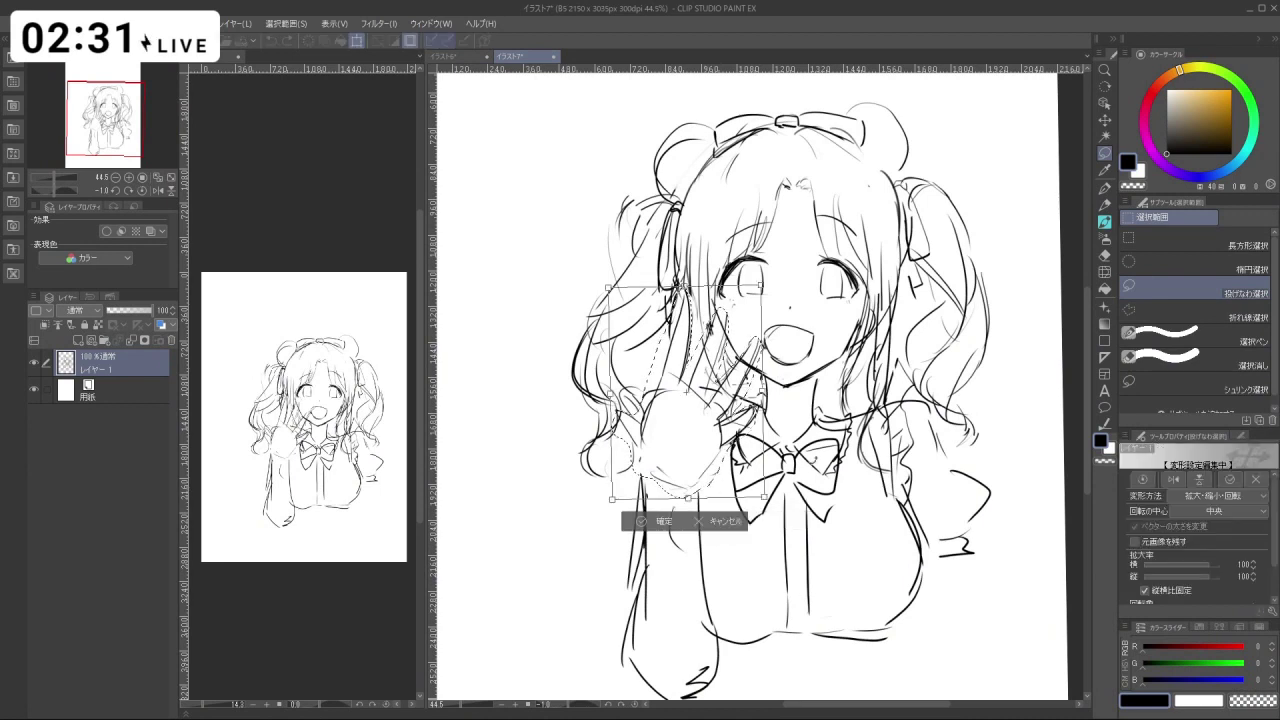
drag(743, 465, 739, 462)
drag(731, 453, 752, 524)
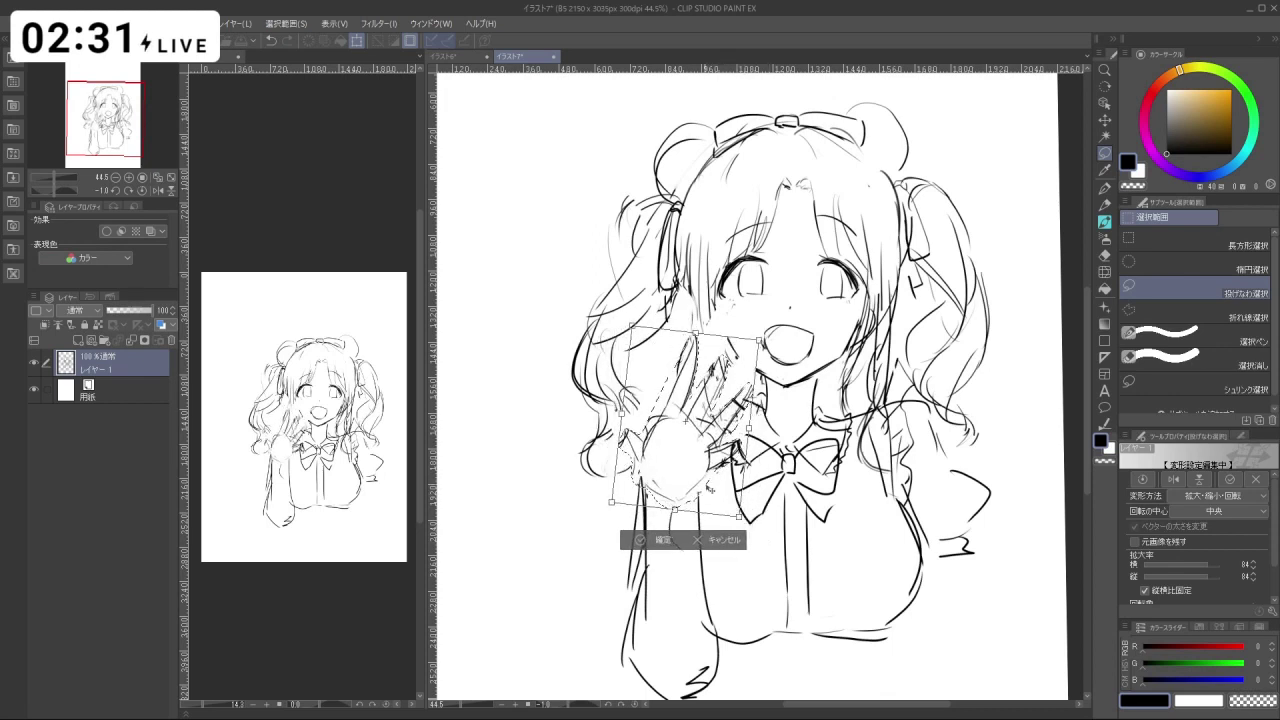
drag(708, 488, 735, 503)
drag(710, 482, 704, 470)
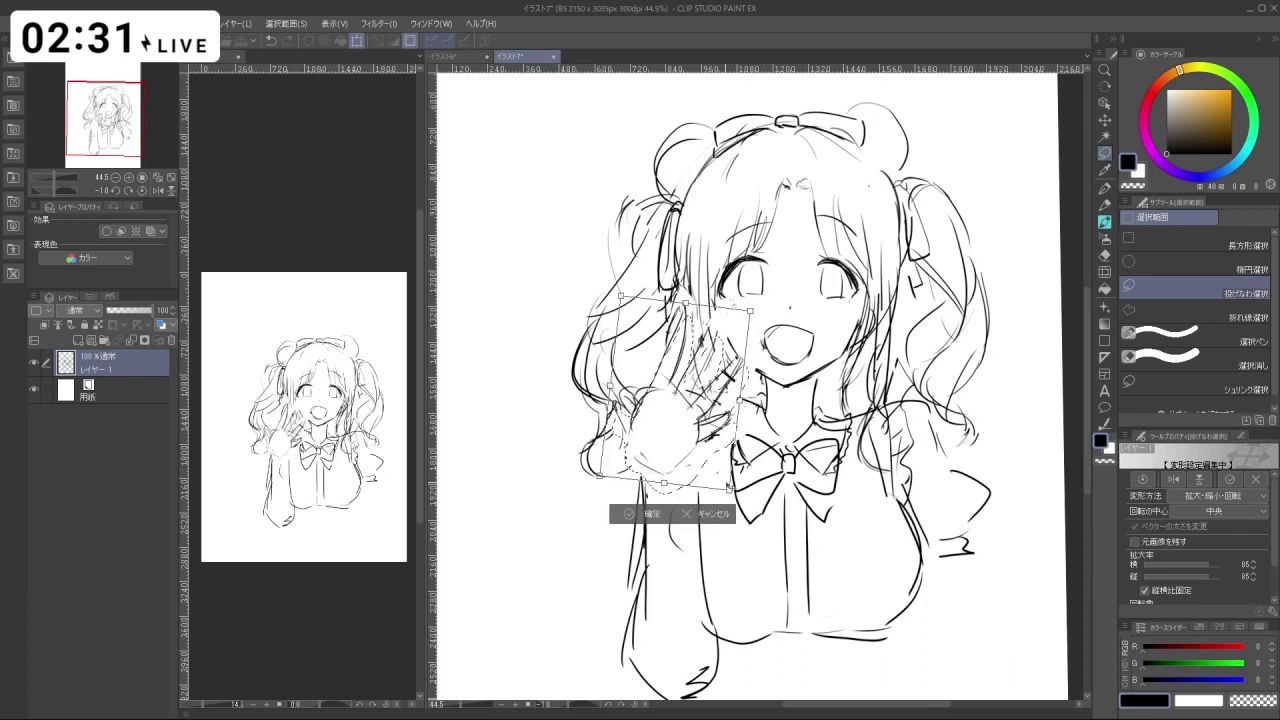
click(631, 518)
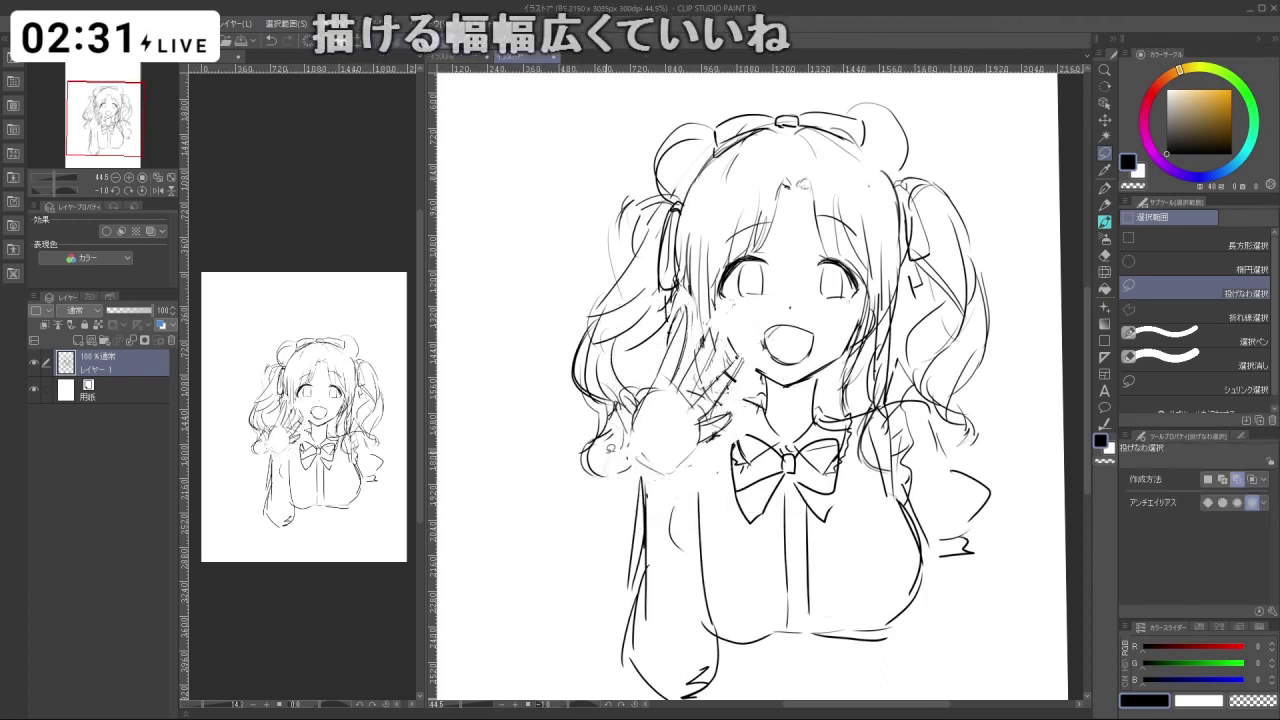
Erase the rough outer edge of the raised forearm and redraw it as a longer line running down to the elbow.
key(b)
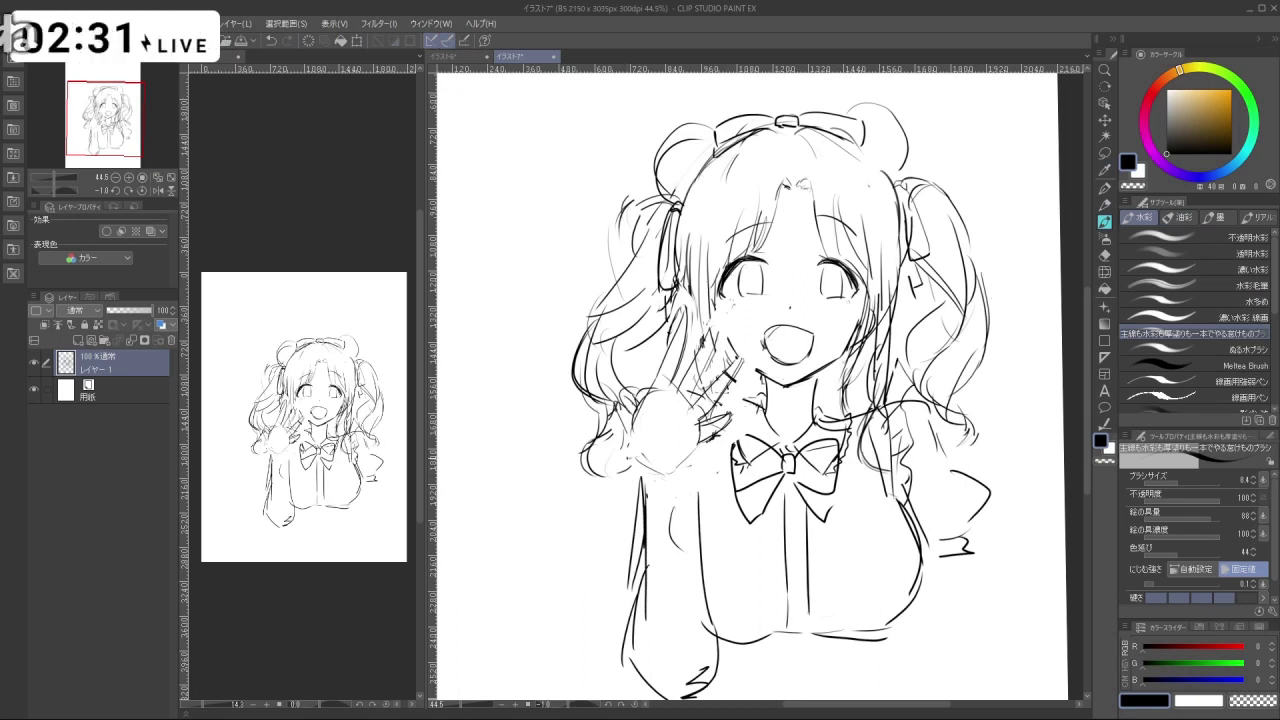
key(ctrl+z)
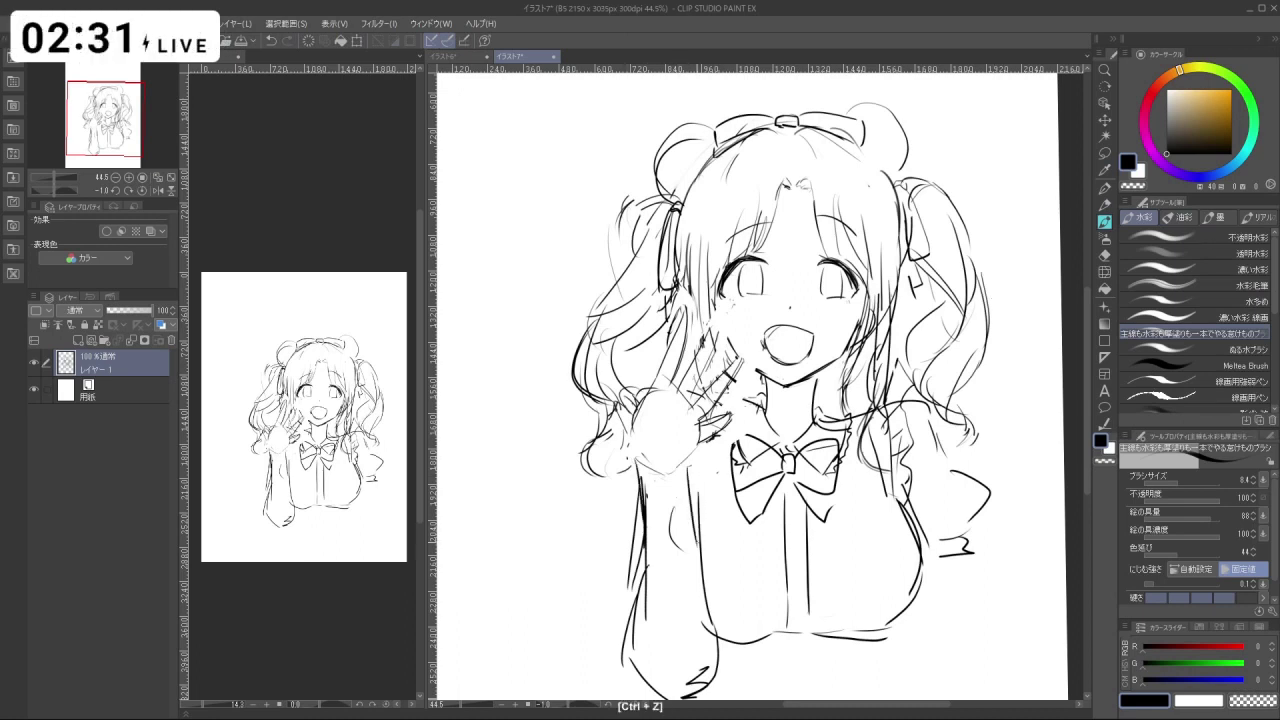
key(c)
drag(645, 513, 652, 513)
drag(645, 482, 652, 597)
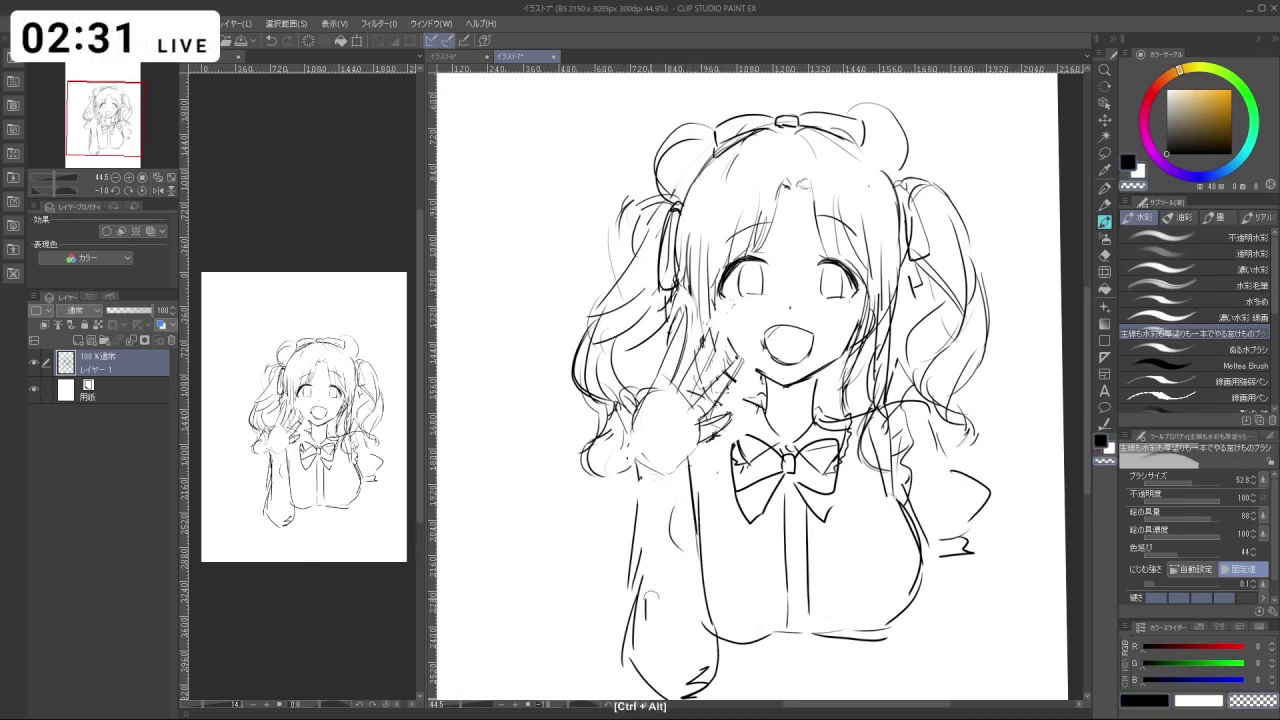
key(ctrl+z)
key(ctrl+z)
key(ctrl+z)
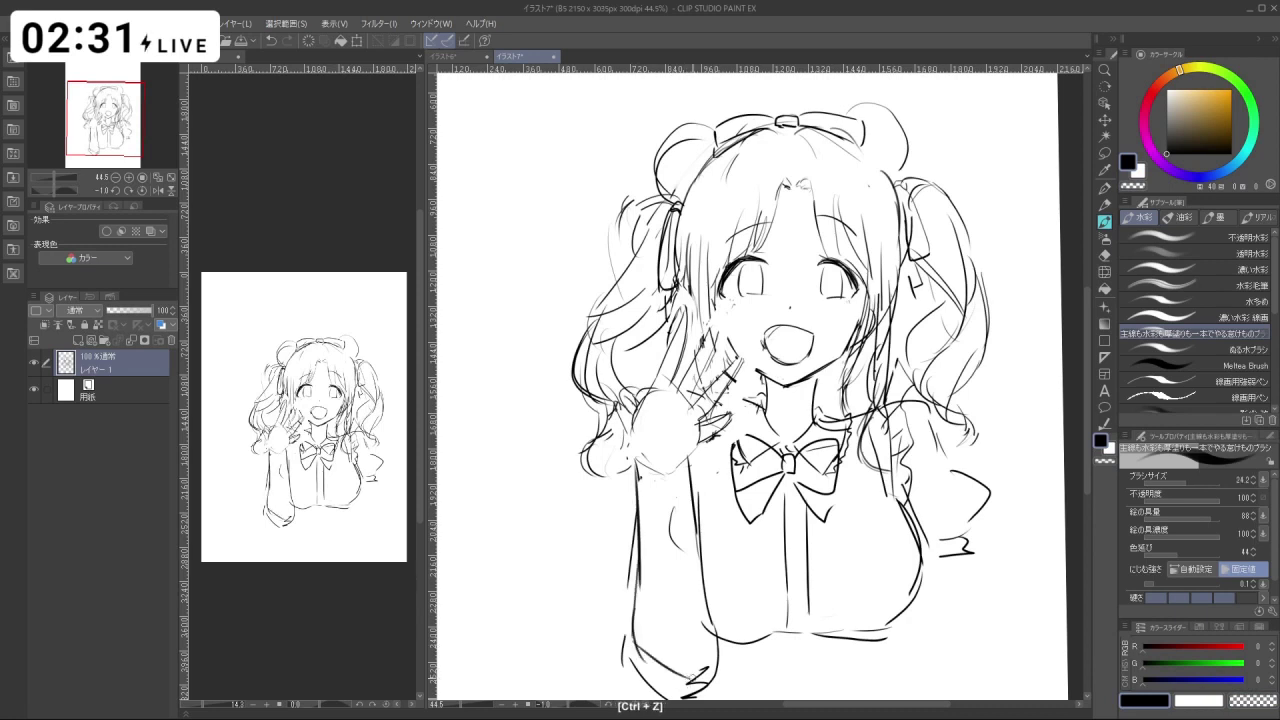
drag(862, 513, 802, 502)
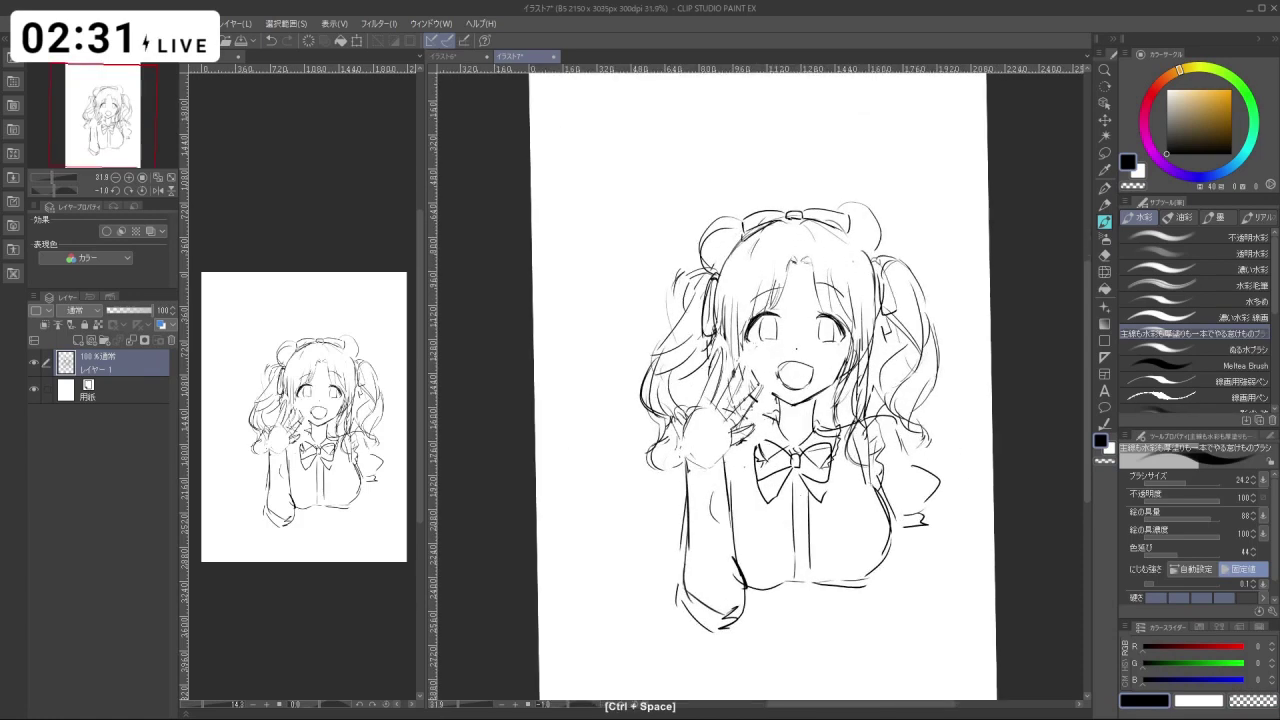
Erase the raised hand and the hair lines around it with the transparent colour at brush size 101.8.
mouse_move(765, 358)
mouse_down()
mouse_move(690, 474)
mouse_move(665, 495)
mouse_move(649, 483)
mouse_move(678, 411)
mouse_move(702, 463)
mouse_move(738, 432)
mouse_move(736, 402)
mouse_move(758, 428)
mouse_up()
key(c)
key(c)
drag(721, 482, 660, 482)
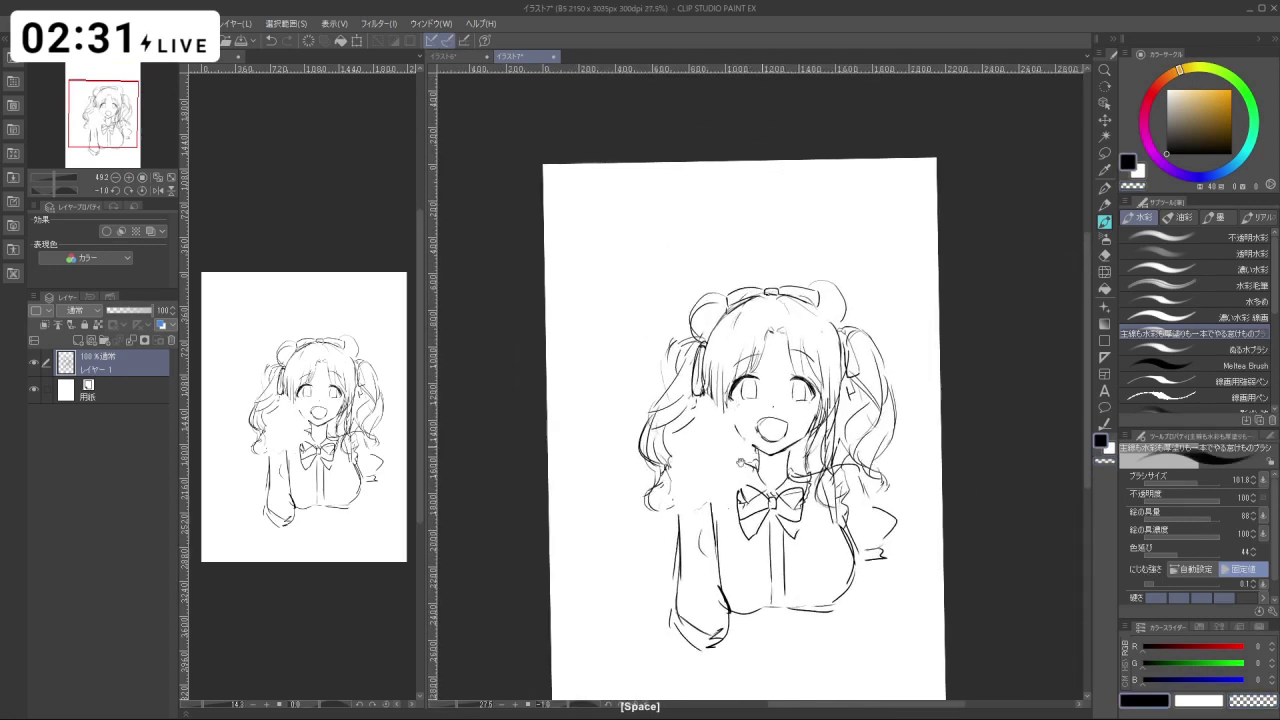
Redraw the cheek and jaw line on the raised-arm side at brush size 5.0.
mouse_move(745, 425)
mouse_down()
mouse_move(818, 425)
mouse_move(716, 410)
mouse_up()
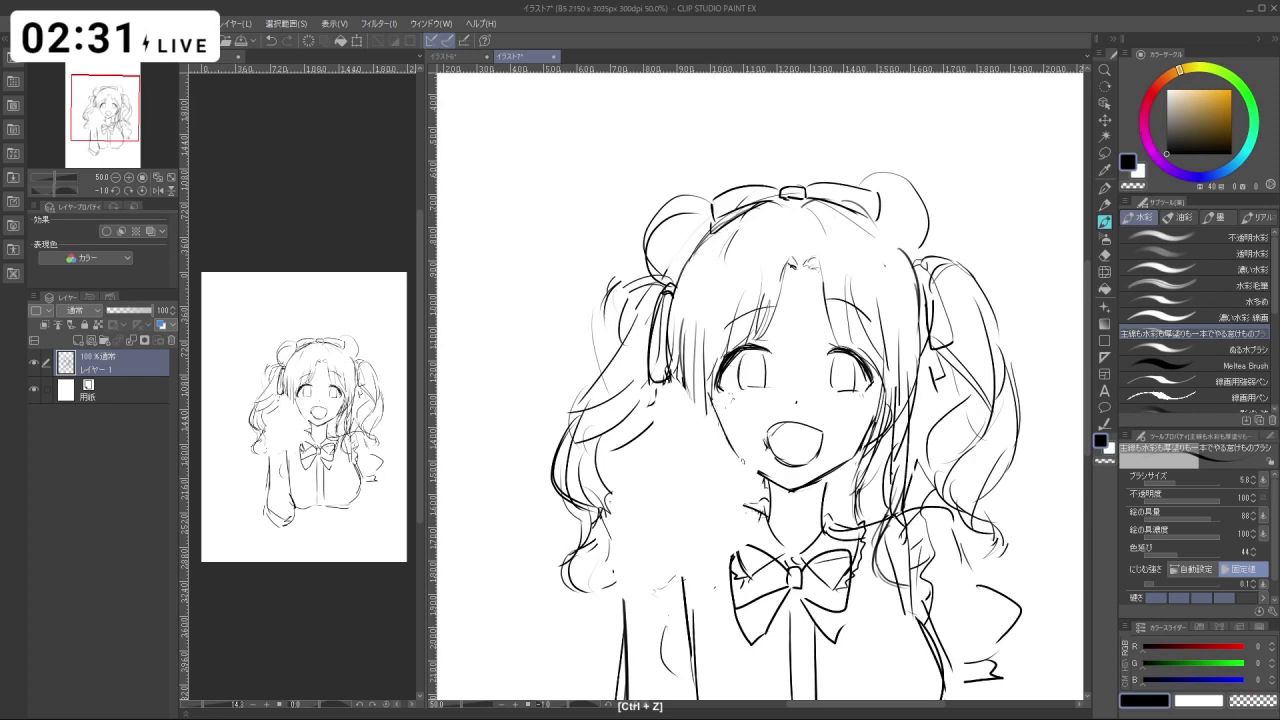
drag(848, 418, 852, 366)
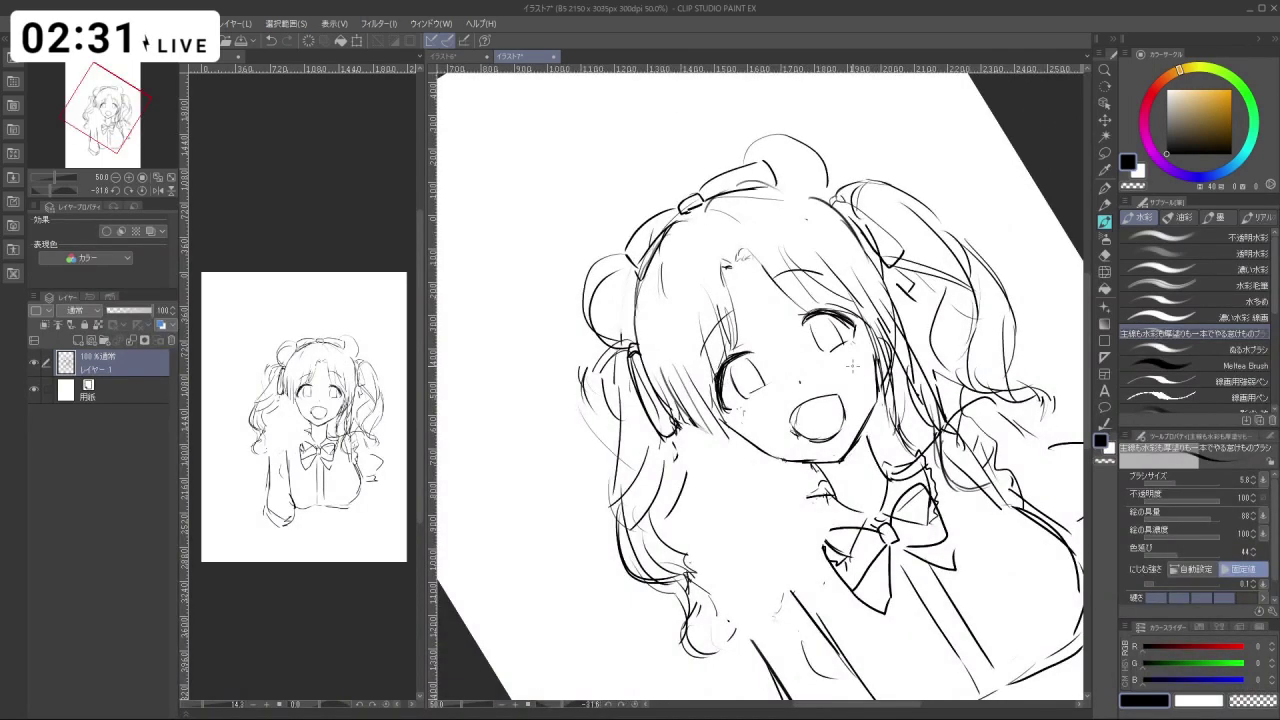
drag(856, 370, 858, 416)
key(c)
mouse_move(765, 440)
mouse_down()
mouse_move(797, 440)
mouse_move(770, 455)
mouse_move(792, 460)
mouse_up()
key(ctrl+z)
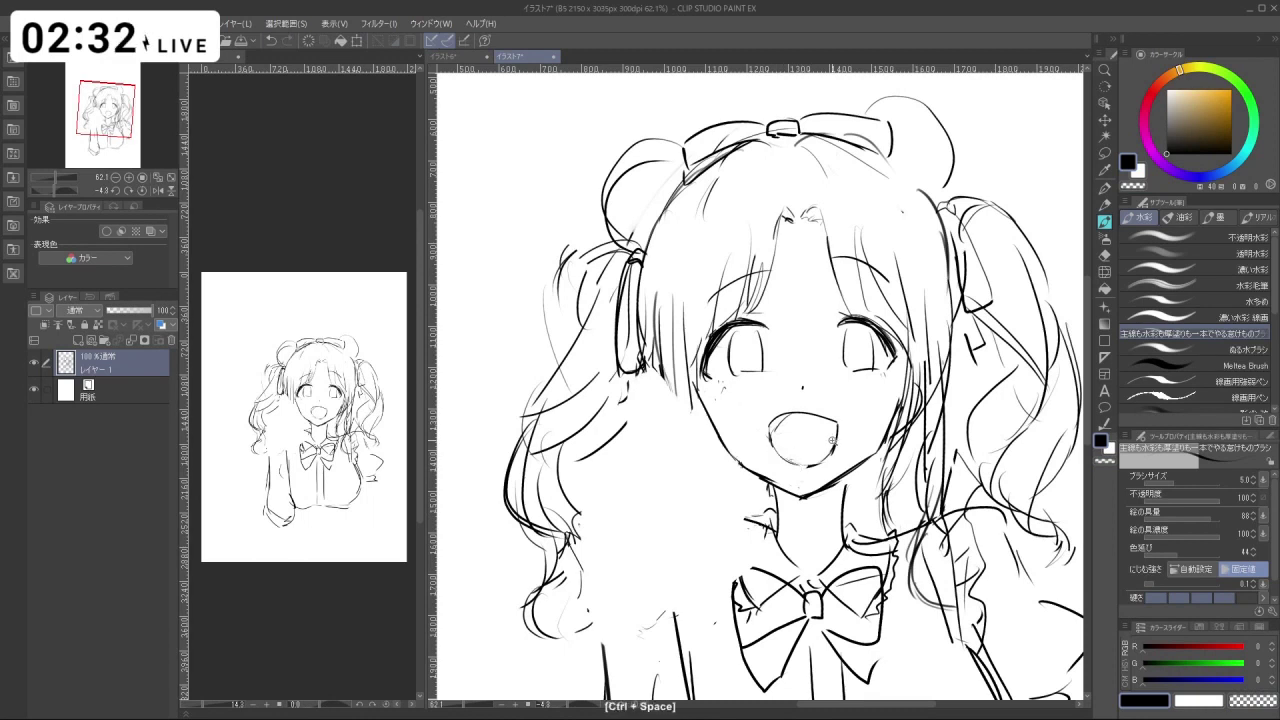
Draw a curved side lock falling past the jaw beside the cheek on the raised-arm side, undoing stray strokes.
mouse_move(752, 448)
mouse_down()
mouse_move(652, 448)
mouse_move(736, 448)
mouse_up()
key(ctrl+z)
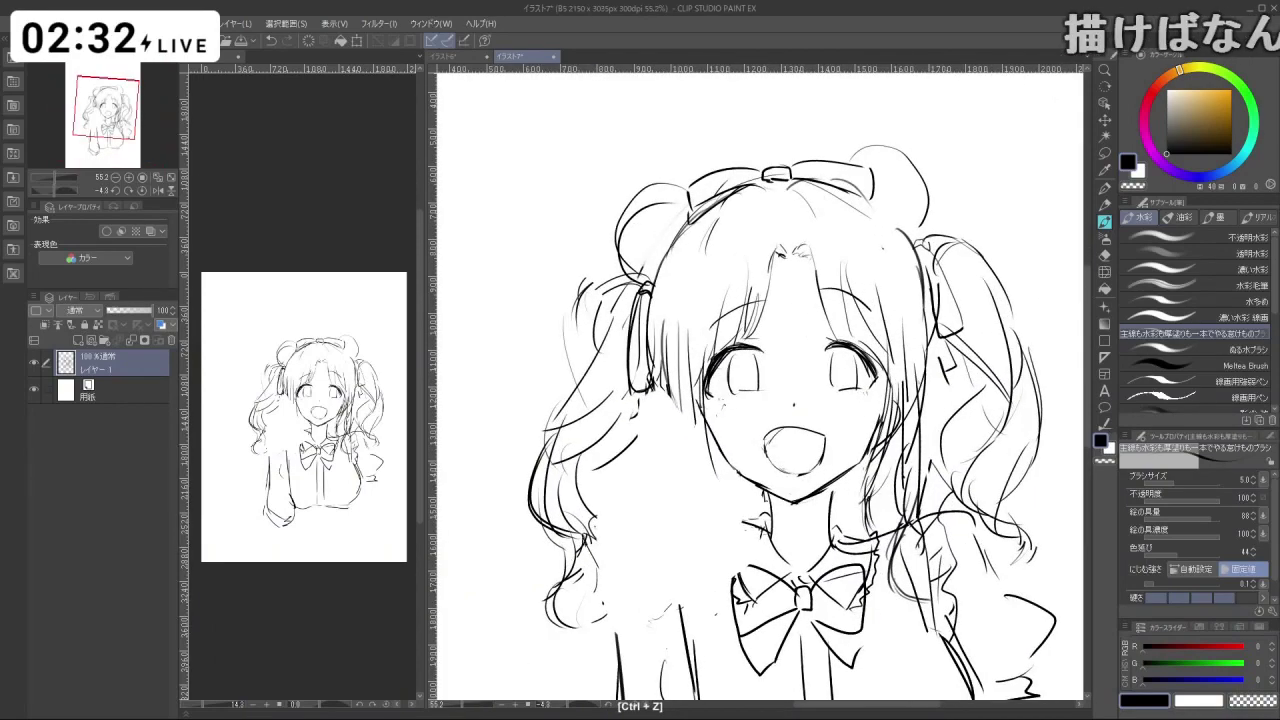
drag(689, 352, 721, 481)
key(ctrl+z)
drag(696, 410, 741, 532)
key(ctrl+z)
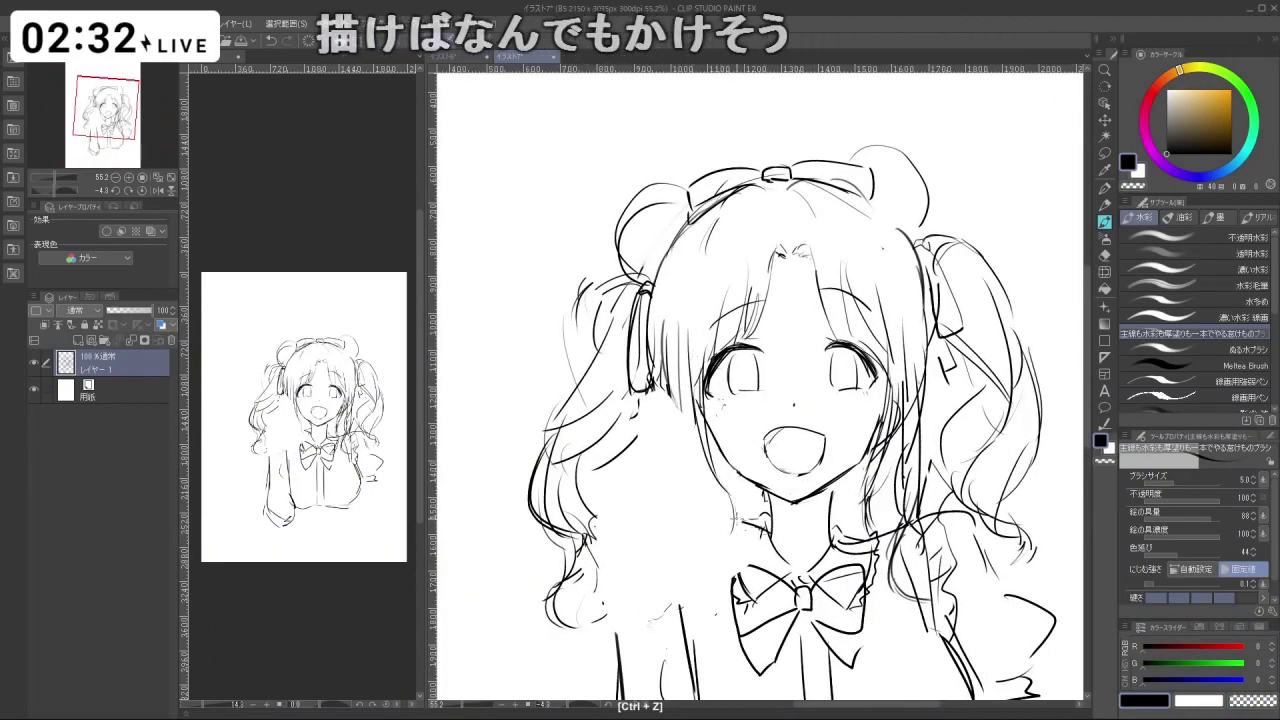
mouse_move(681, 358)
shift+mouse_down()
mouse_move(681, 412)
mouse_move(683, 353)
shift+mouse_up()
key(ctrl+z)
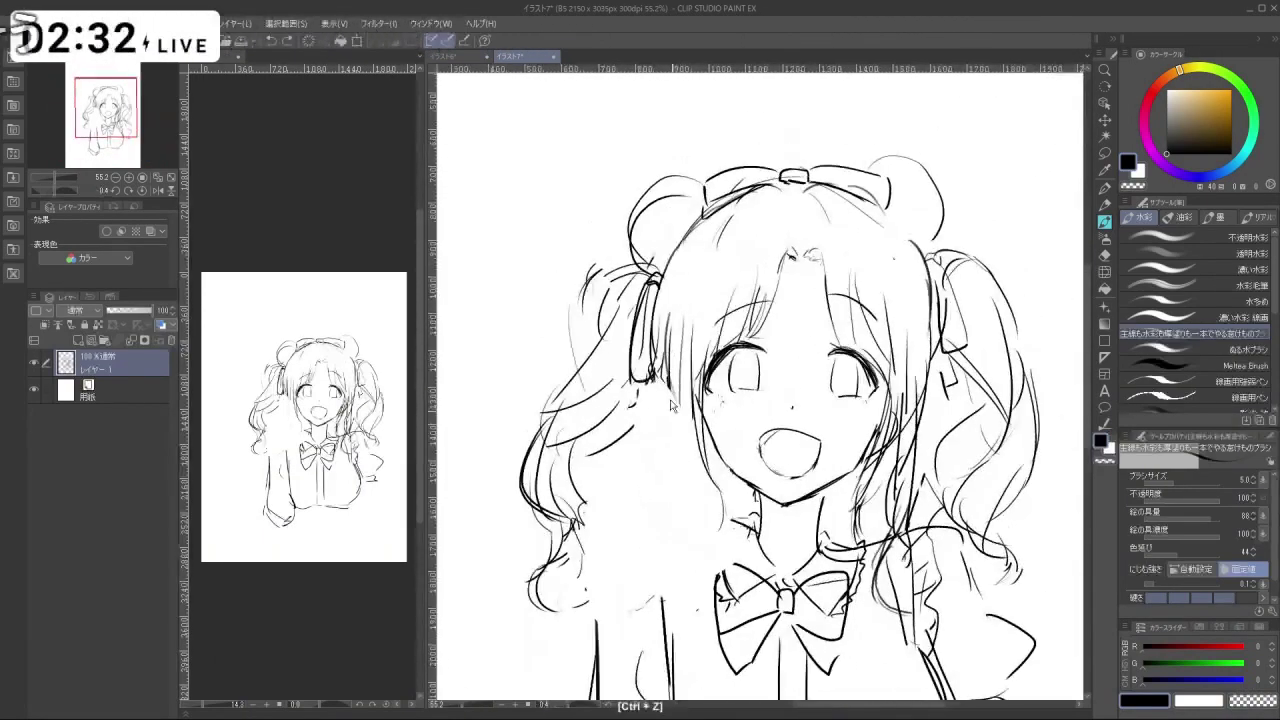
Draw a long thin hair strand hanging beside the cheek to below the chin on the raised-arm side, undoing the stray stroke.
drag(690, 404, 699, 536)
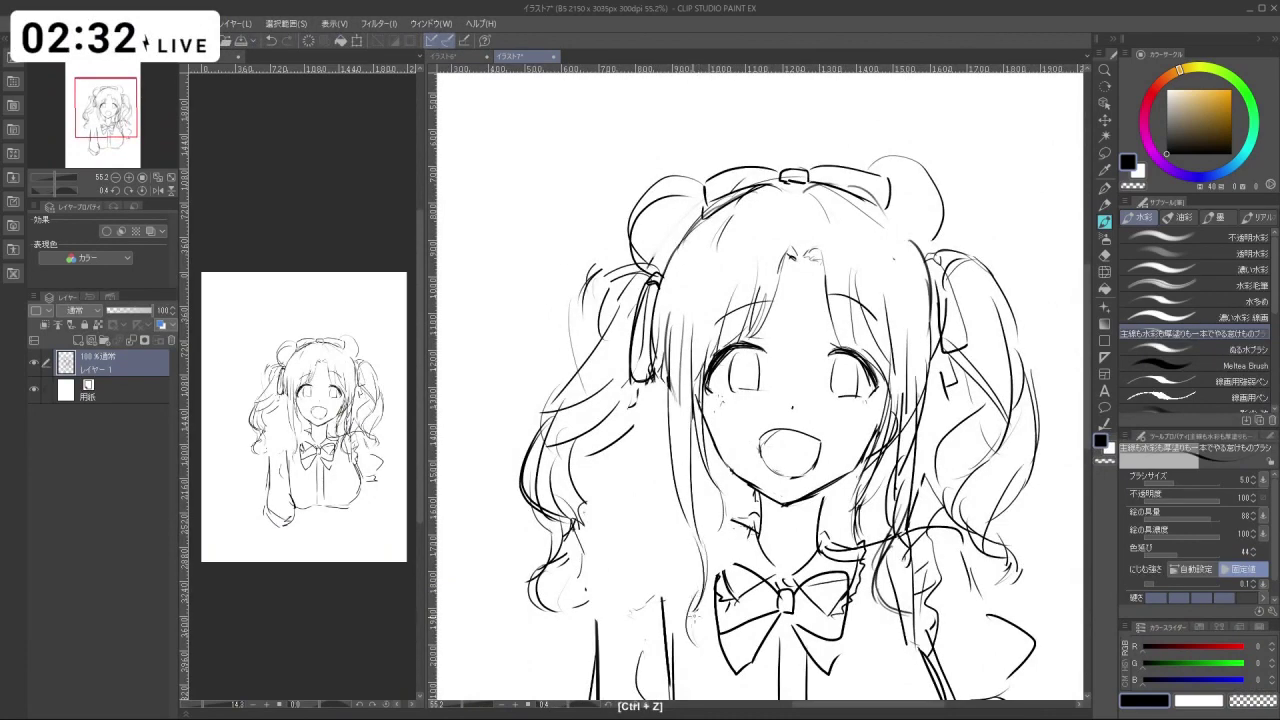
mouse_move(901, 523)
ctrl+mouse_down()
mouse_move(780, 523)
mouse_move(885, 523)
ctrl+mouse_up()
drag(686, 398, 710, 515)
key(ctrl+z)
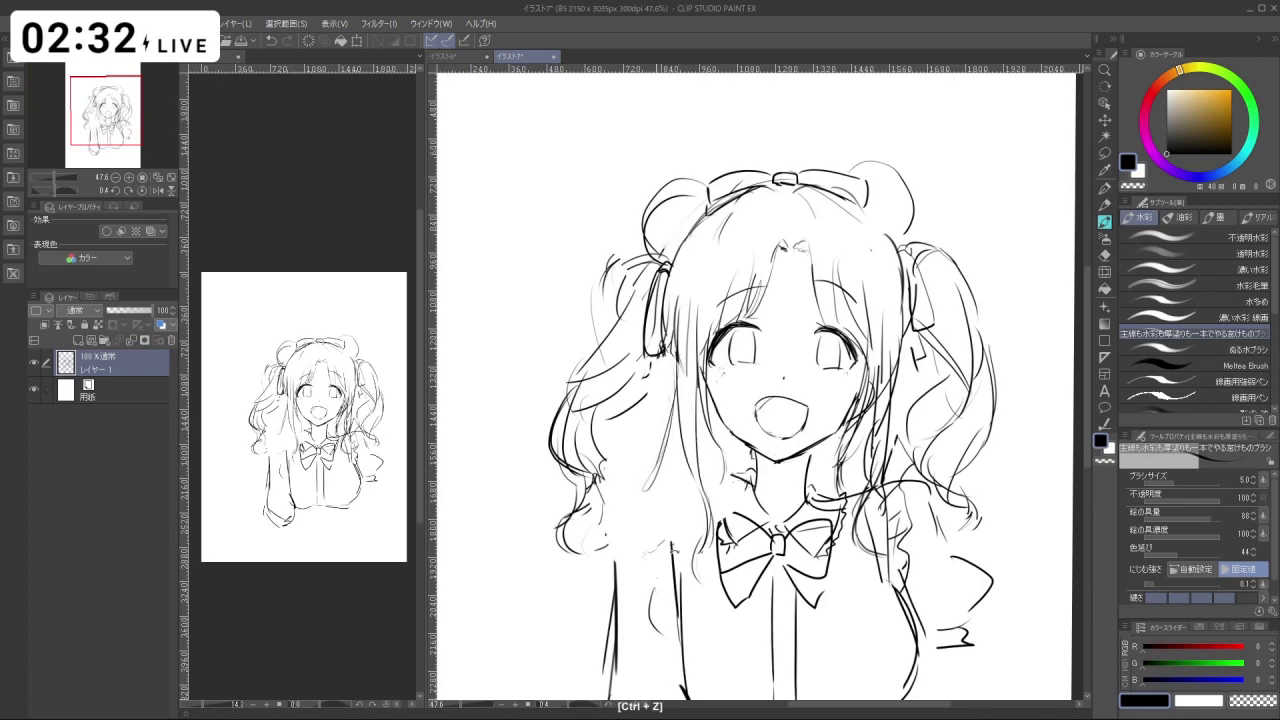
Lasso the head with its hair and twin tails, shift it slightly down, scale it to 97%, and deselect.
mouse_move(700, 500)
shift+mouse_down()
mouse_move(882, 412)
mouse_move(631, 365)
mouse_move(778, 512)
mouse_move(797, 507)
mouse_move(729, 508)
mouse_move(690, 491)
shift+mouse_up()
mouse_move(880, 415)
ctrl+mouse_down()
mouse_move(767, 408)
mouse_move(818, 408)
mouse_move(778, 434)
mouse_move(767, 424)
ctrl+mouse_up()
key(c)
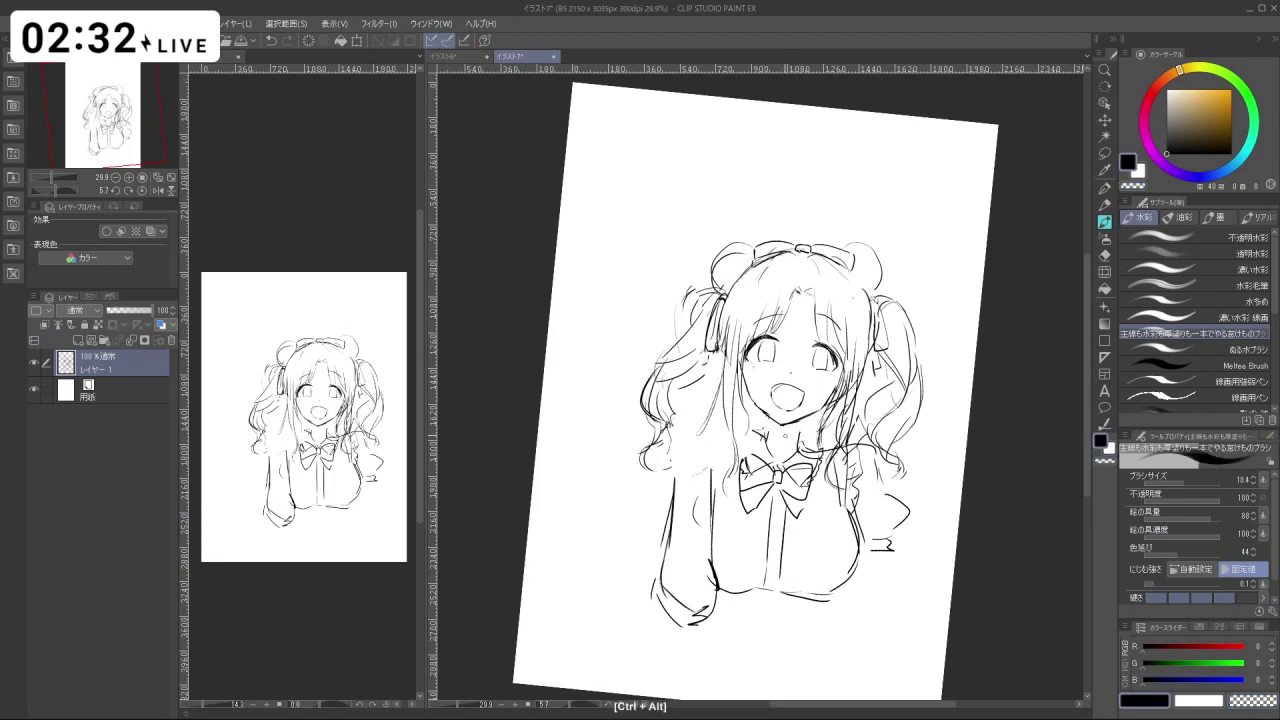
key(m)
ctrl+drag(759, 421, 781, 428)
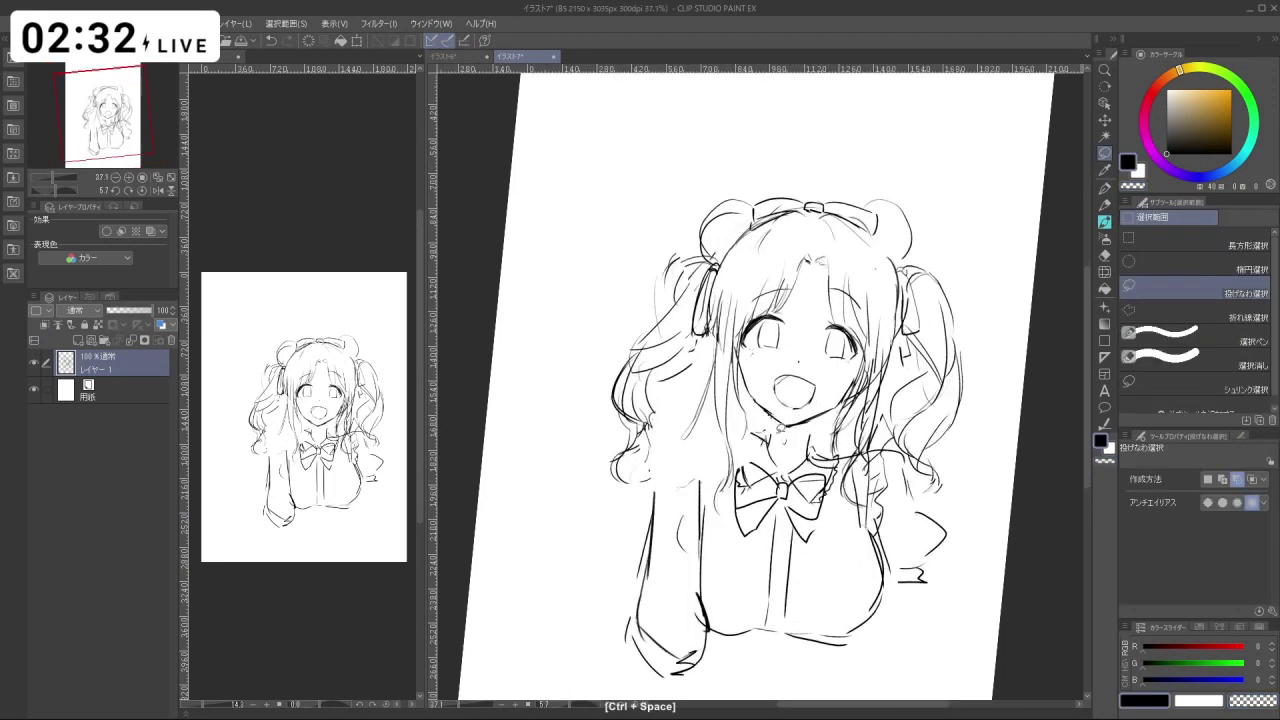
mouse_move(662, 433)
mouse_down()
mouse_move(632, 225)
mouse_move(916, 164)
mouse_move(990, 421)
mouse_up()
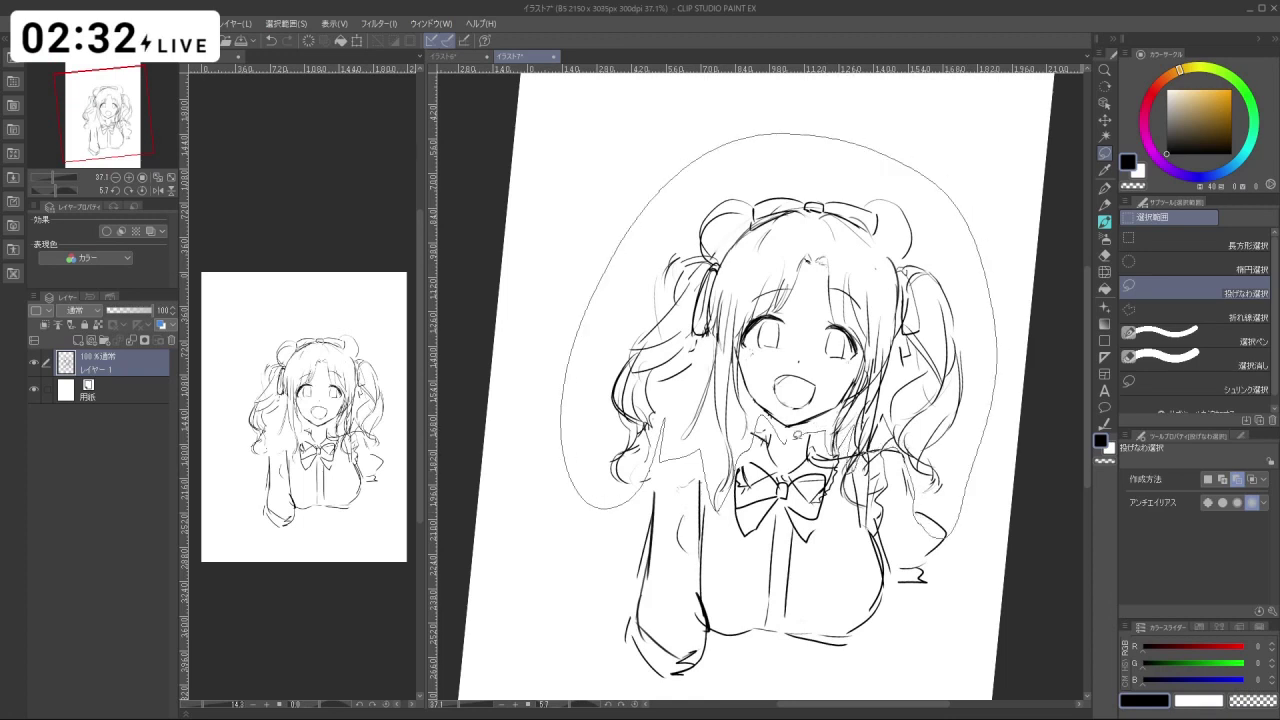
drag(798, 435, 768, 434)
click(815, 567)
drag(865, 412, 863, 426)
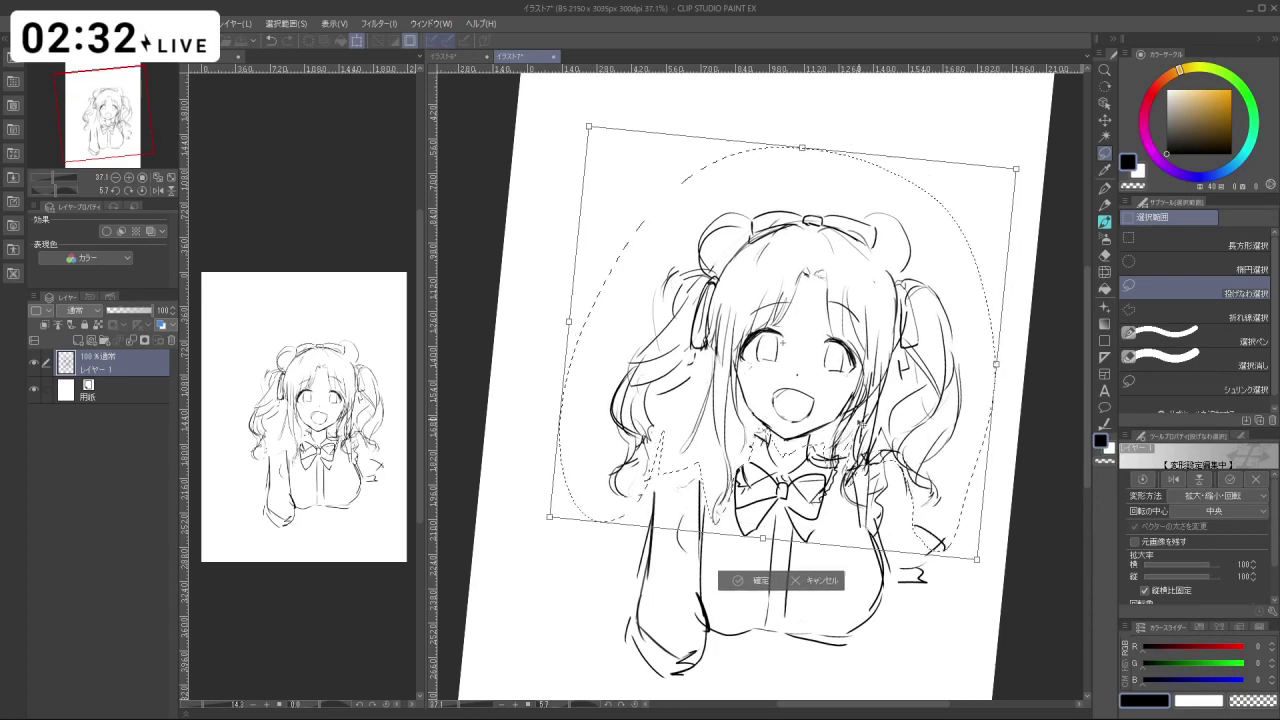
drag(976, 559, 951, 526)
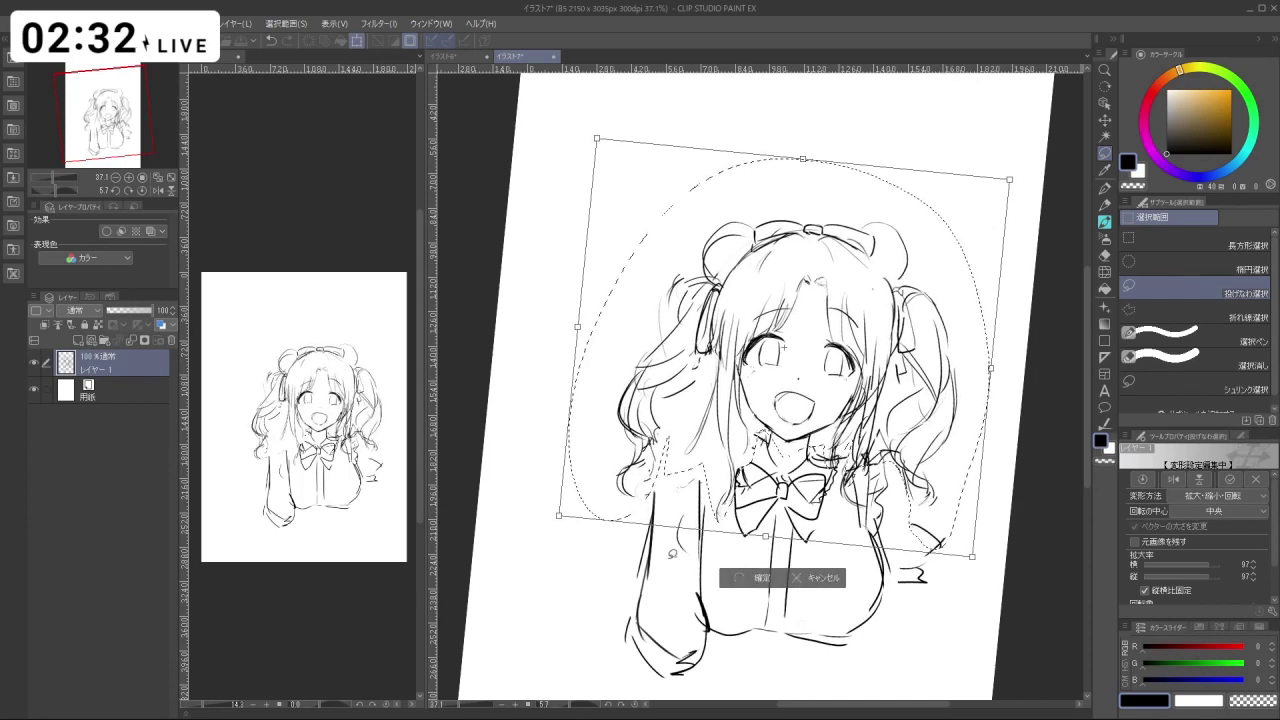
key(Return)
click(664, 580)
Remove the rough rectangular iris of the eye on the raised-arm side and redraw it as a clean oval.
key(shift+space)
drag(830, 441, 848, 373)
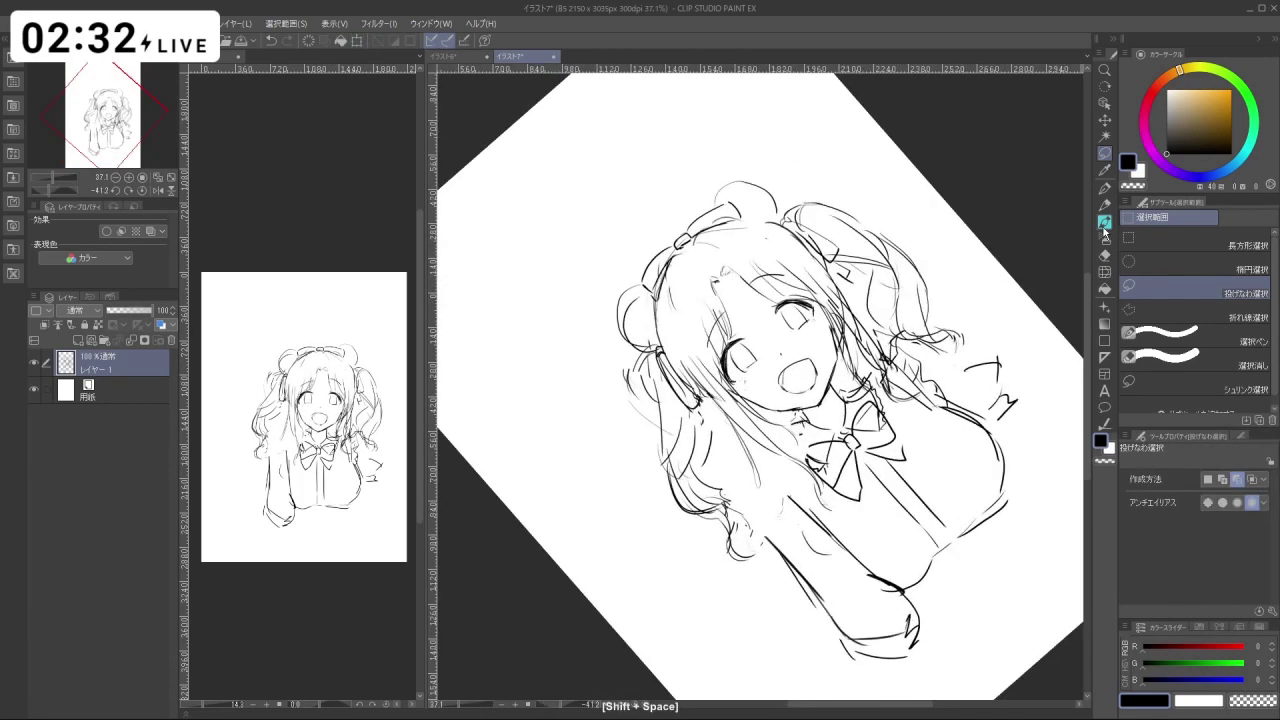
click(1104, 227)
key(ctrl+space)
mouse_move(734, 331)
mouse_down()
mouse_move(812, 328)
mouse_move(841, 350)
mouse_up()
key(shift+space)
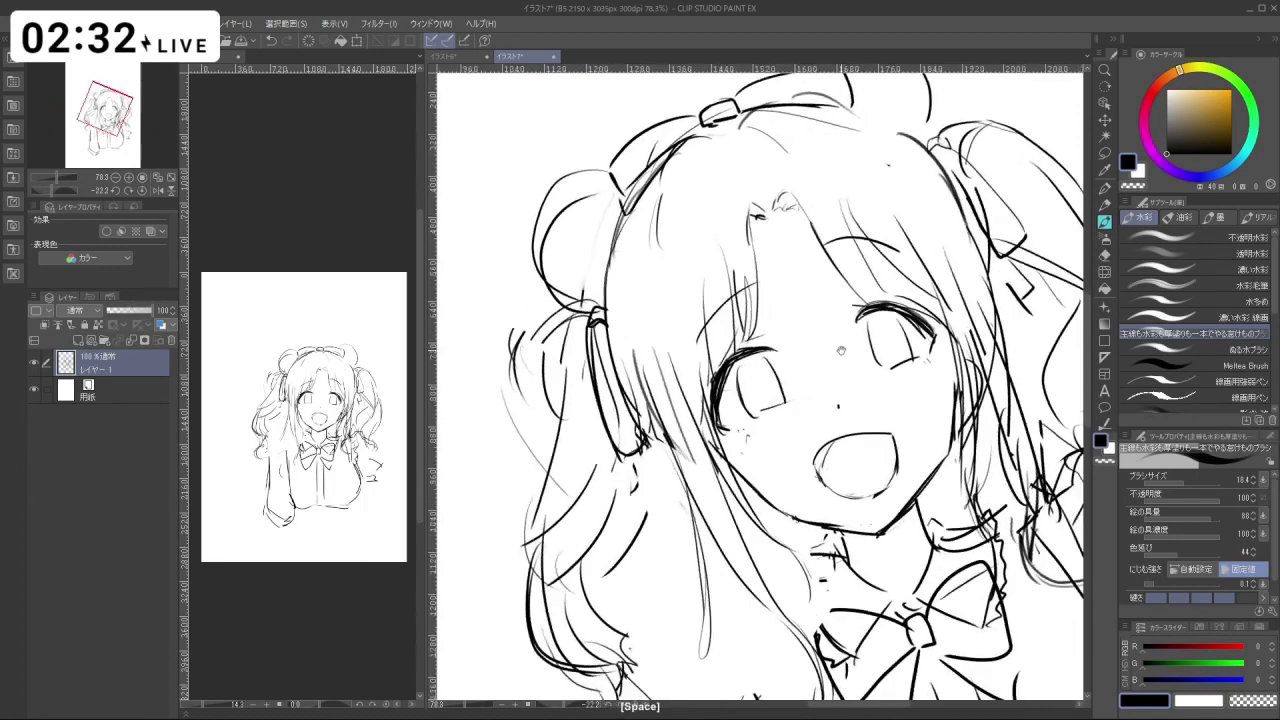
key(ctrl+space)
mouse_move(768, 388)
mouse_down()
mouse_move(797, 388)
mouse_move(751, 410)
mouse_move(790, 408)
mouse_move(743, 400)
mouse_move(753, 422)
mouse_up()
key(c)
key(ctrl+alt)
key(c)
key(ctrl+alt)
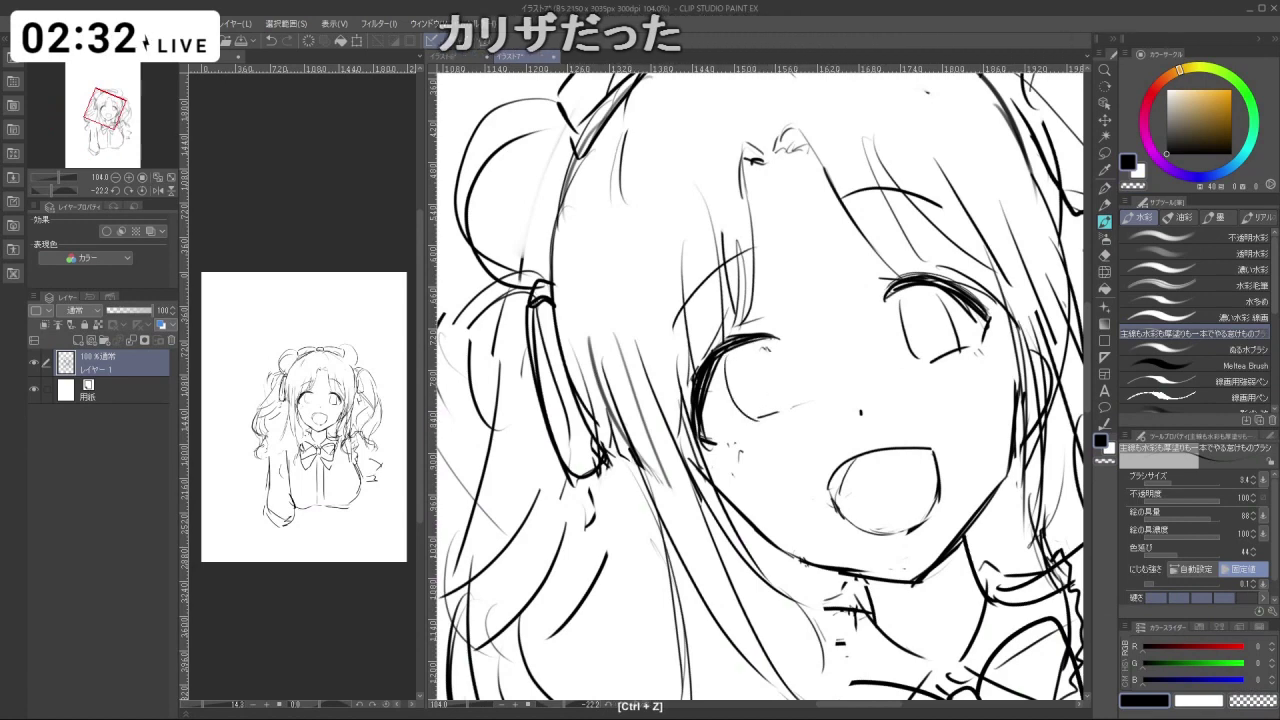
key(ctrl+z)
mouse_move(800, 510)
mouse_down()
mouse_move(870, 460)
mouse_move(890, 380)
mouse_up()
key(c)
mouse_move(783, 386)
mouse_down()
mouse_move(830, 330)
mouse_move(880, 320)
mouse_move(946, 364)
mouse_move(700, 372)
mouse_move(790, 364)
mouse_up()
drag(790, 364, 797, 367)
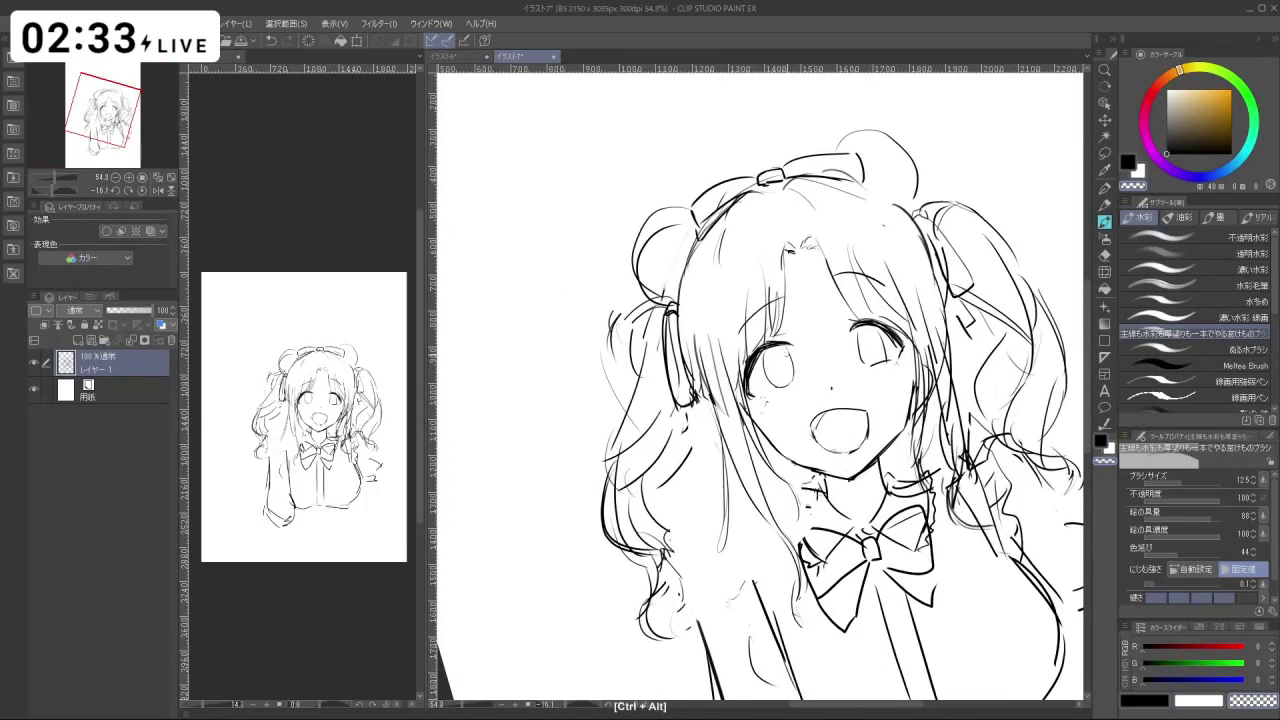
Erase the other eye's rough iris with the transparent colour at brush size 12.5 and redraw it as an oval.
key(c)
key(c)
drag(858, 333, 864, 362)
key(c)
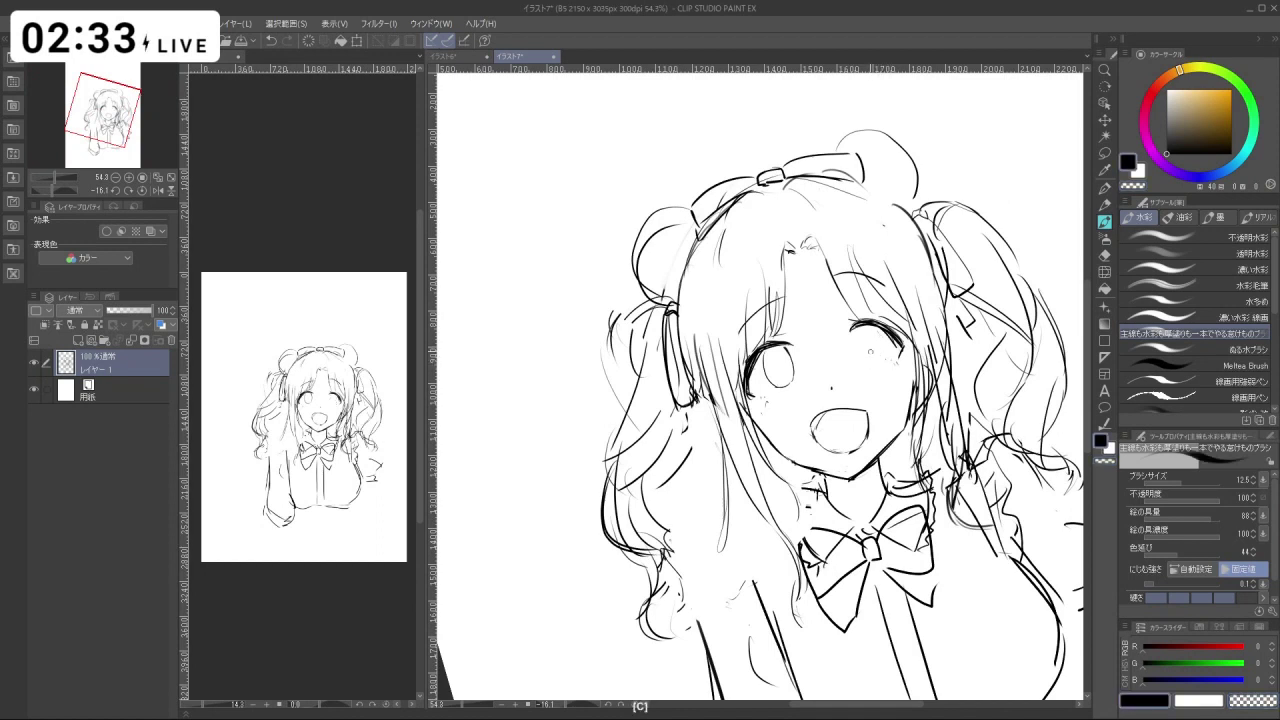
key(ctrl+z)
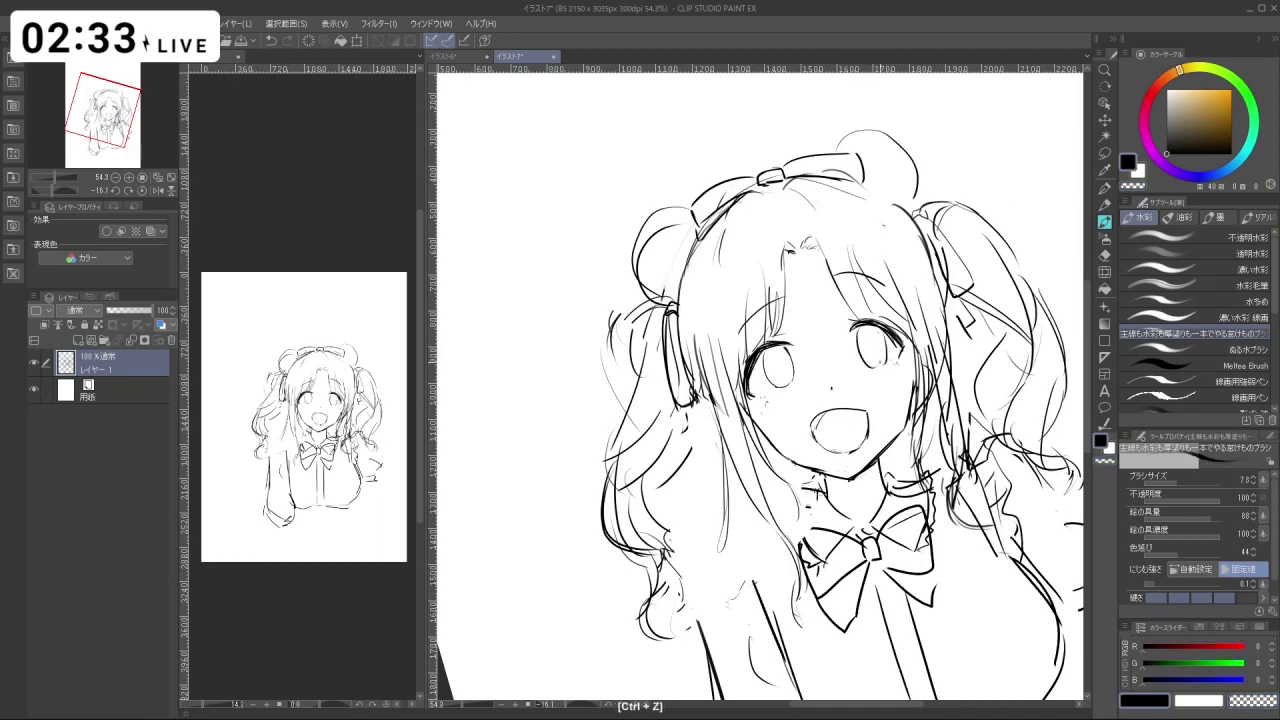
Strengthen the oval iris outline of the eye opposite the raised arm, undoing a stray stroke on the other iris.
mouse_move(852, 240)
mouse_down()
mouse_move(667, 241)
mouse_move(606, 464)
mouse_move(913, 465)
mouse_move(836, 232)
mouse_up()
drag(842, 325, 783, 451)
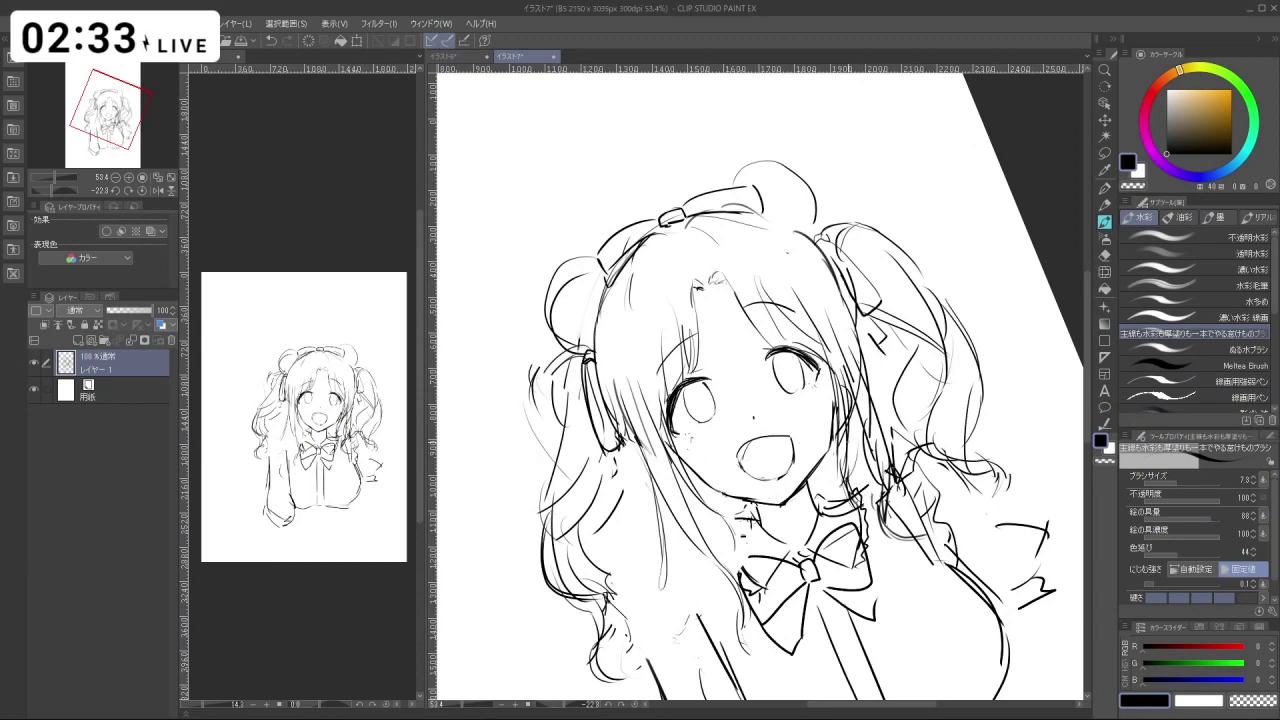
drag(707, 315, 740, 300)
mouse_move(729, 355)
mouse_down()
mouse_move(718, 351)
mouse_move(770, 360)
mouse_up()
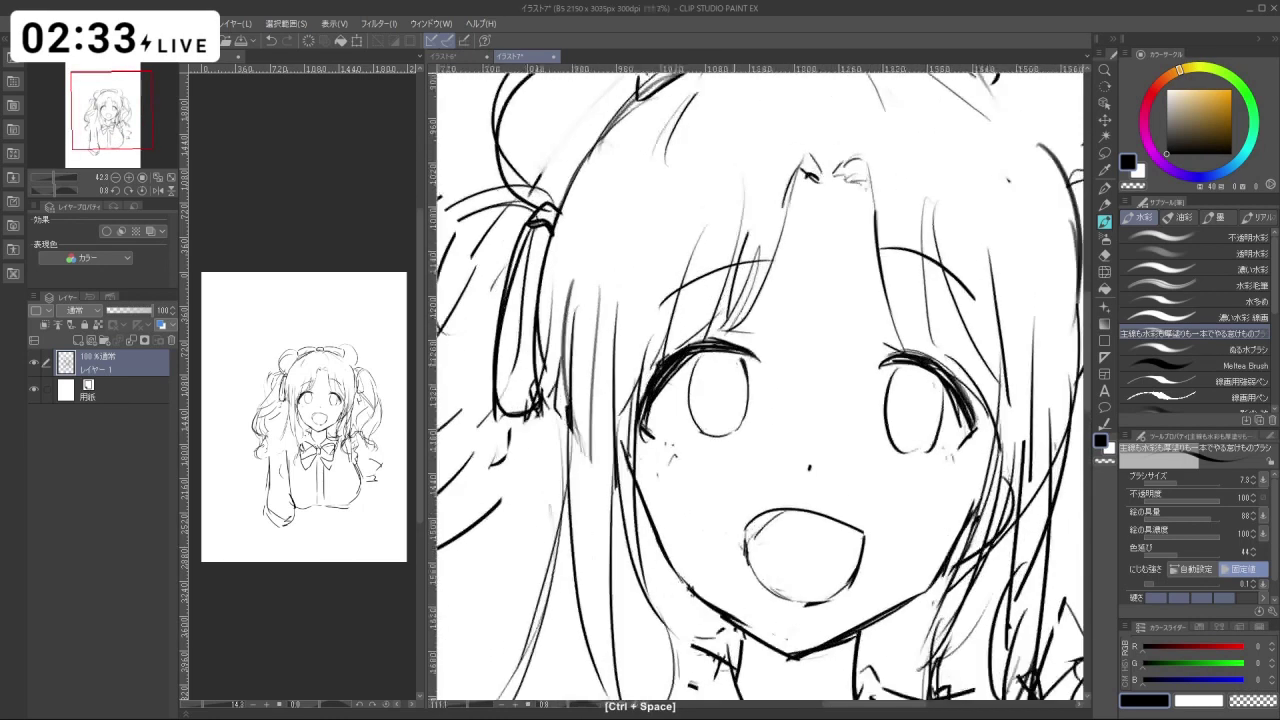
drag(692, 408, 724, 436)
key(ctrl+z)
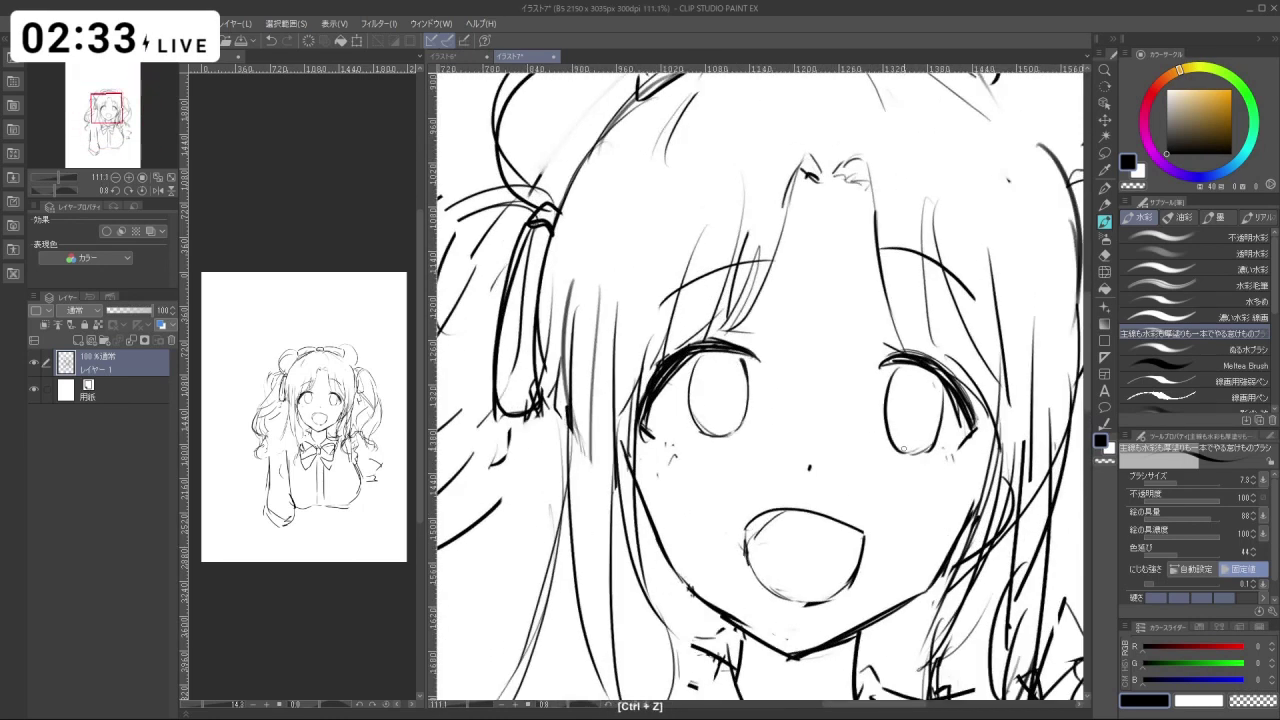
drag(903, 449, 923, 383)
key(c)
key(c)
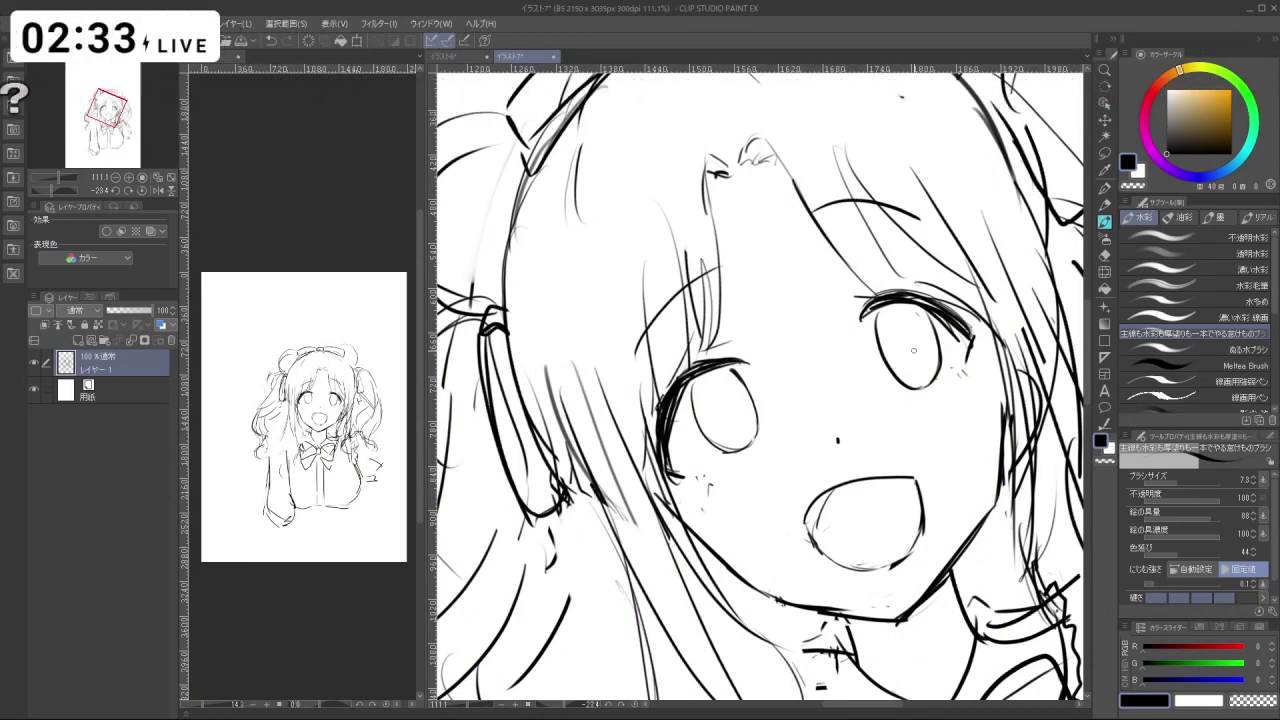
Lasso the iris of the eye opposite the raised arm and move it slightly toward the nose.
key(ctrl+space)
drag(800, 478, 728, 458)
key(space)
key(shift+space)
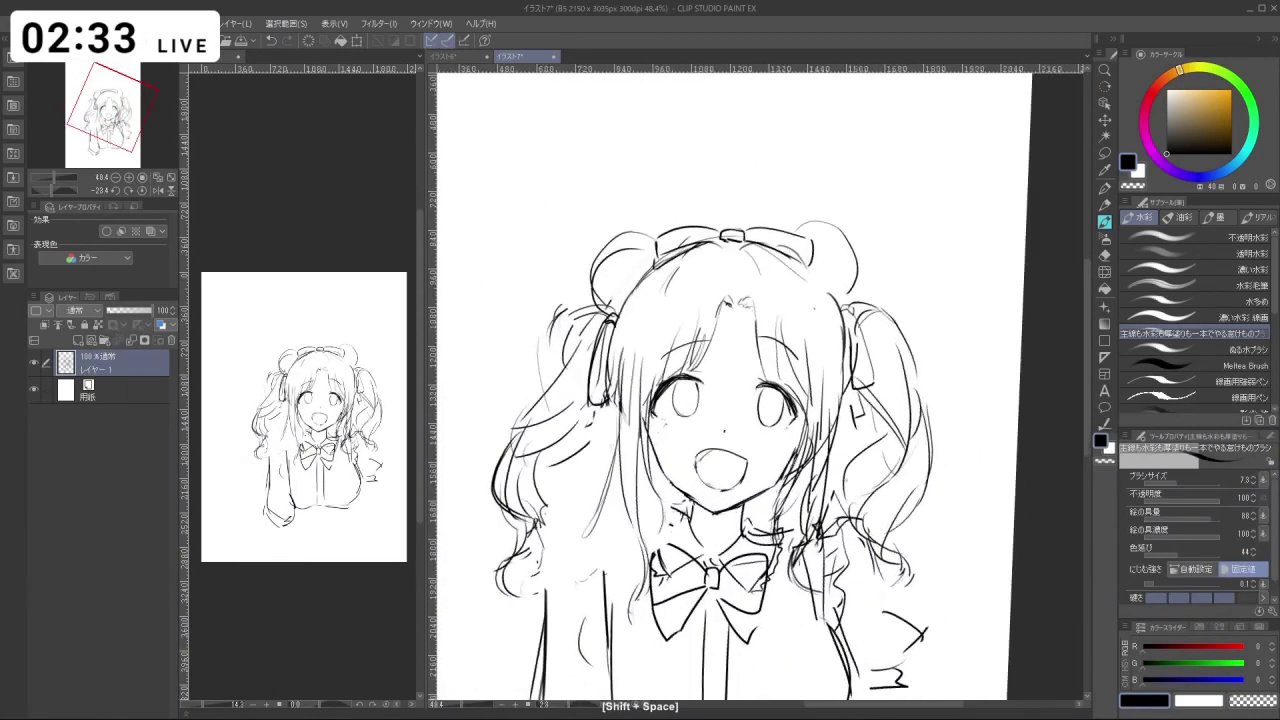
key(ctrl+space)
click(1105, 155)
key(ctrl+space)
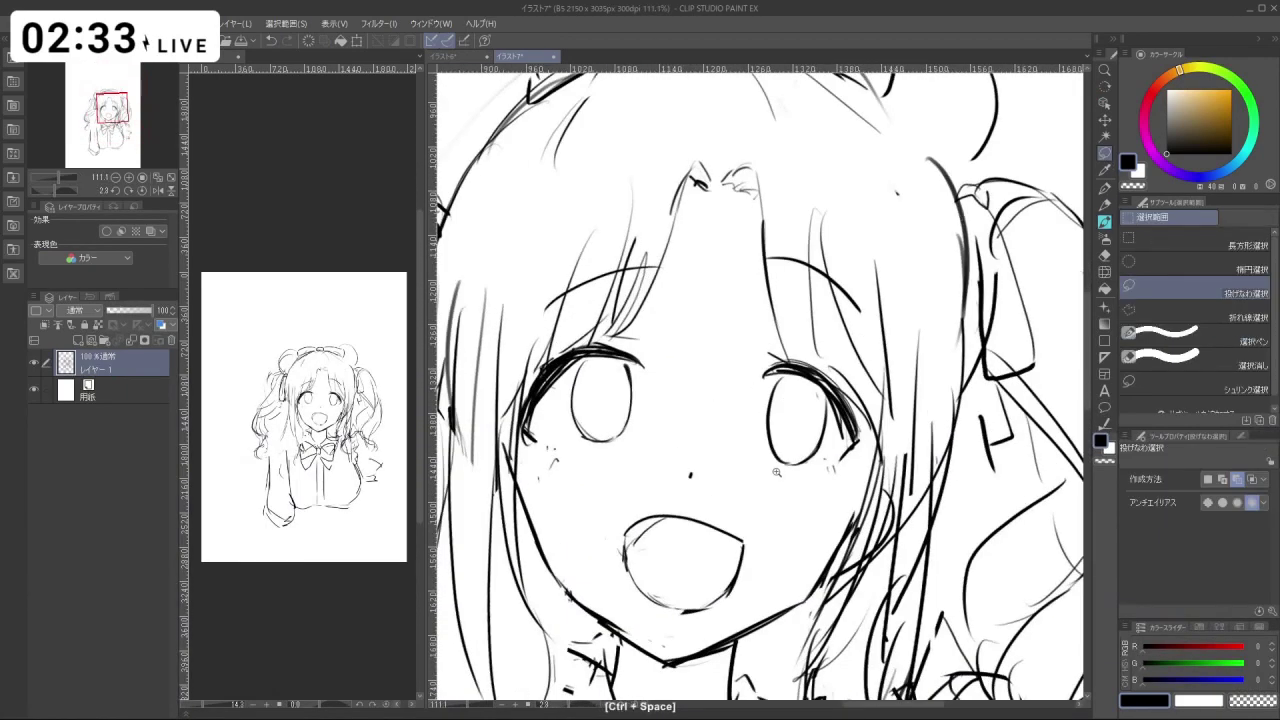
drag(773, 471, 798, 471)
drag(786, 476, 759, 399)
drag(788, 345, 820, 374)
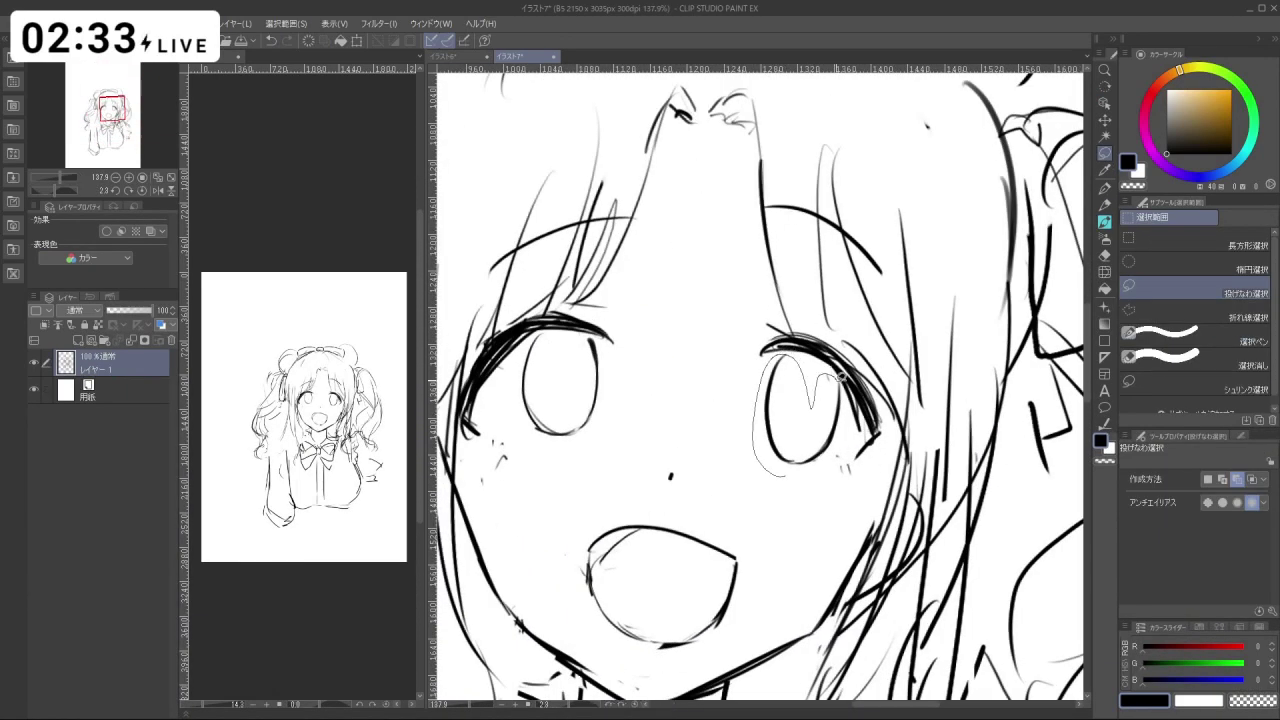
mouse_move(842, 445)
mouse_down()
mouse_move(828, 470)
mouse_move(826, 452)
mouse_up()
click(837, 508)
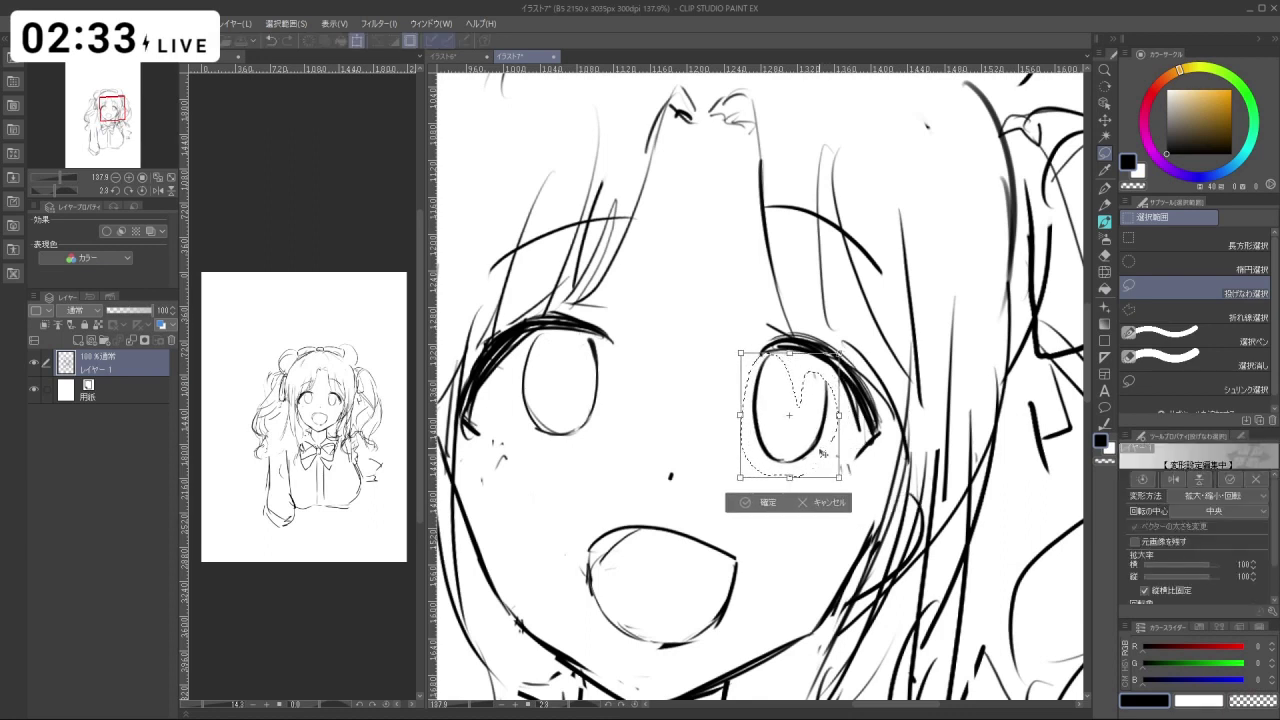
click(763, 503)
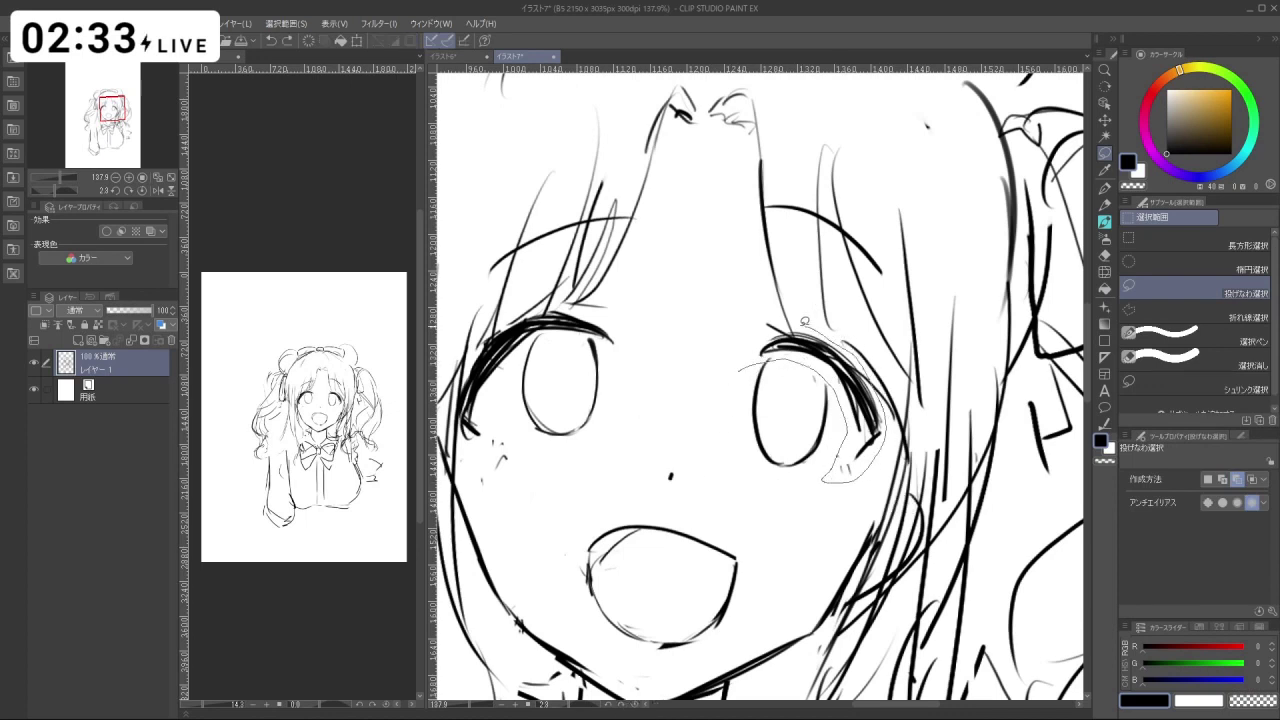
Lasso the upper lash line of the same eye, shift it slightly inward over the iris, and deselect.
drag(805, 321, 762, 330)
click(837, 508)
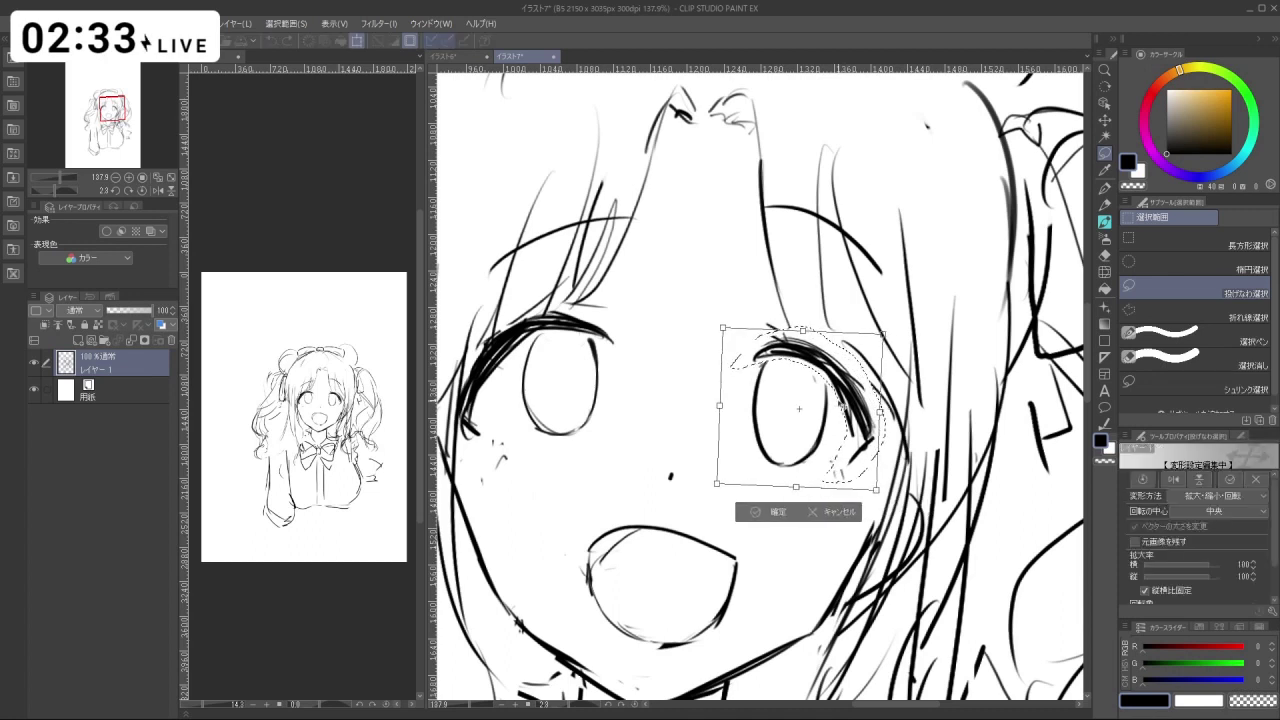
drag(838, 404, 841, 407)
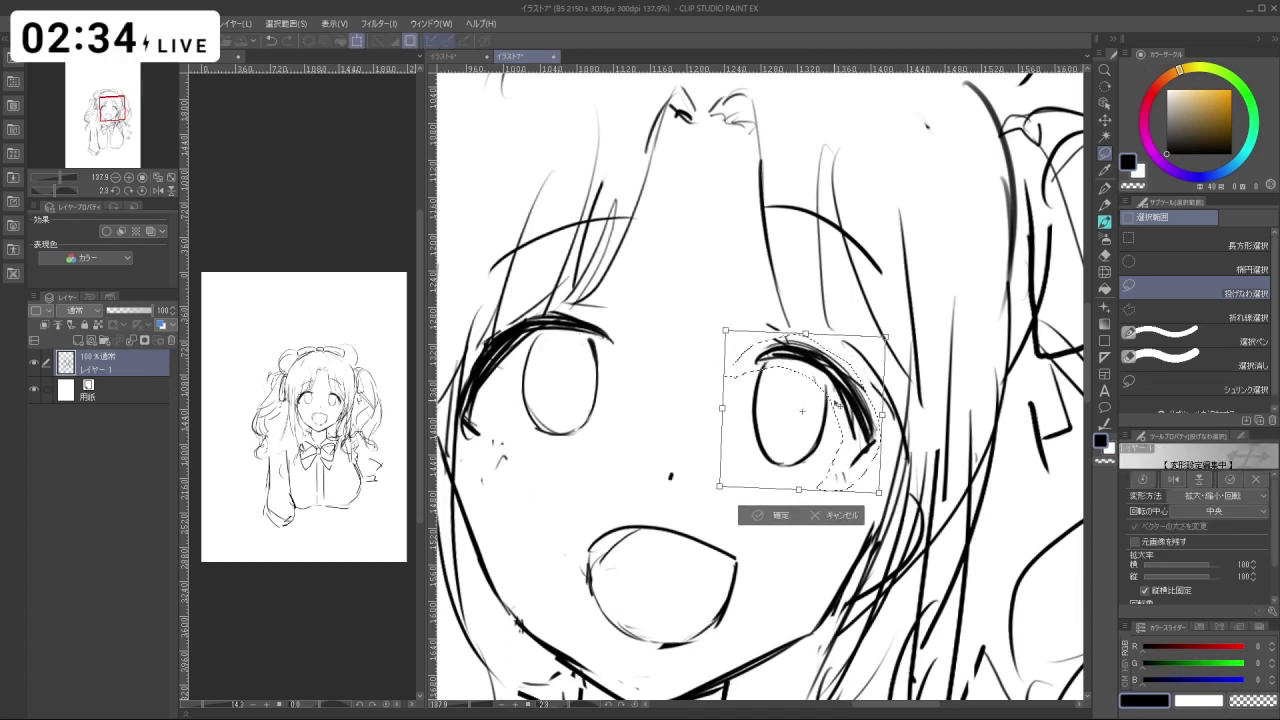
click(764, 516)
click(691, 520)
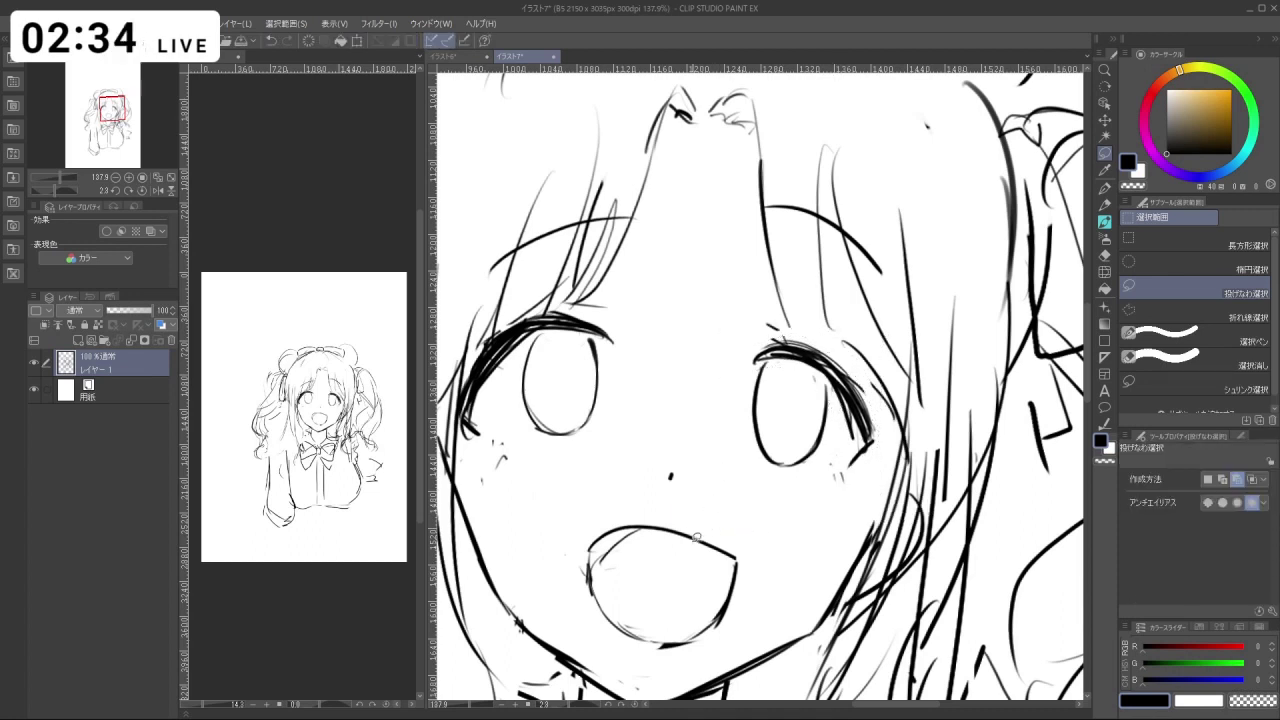
Lasso the iris opposite the raised arm again, nudge it slightly up under the lash line, and deselect.
drag(697, 537, 893, 449)
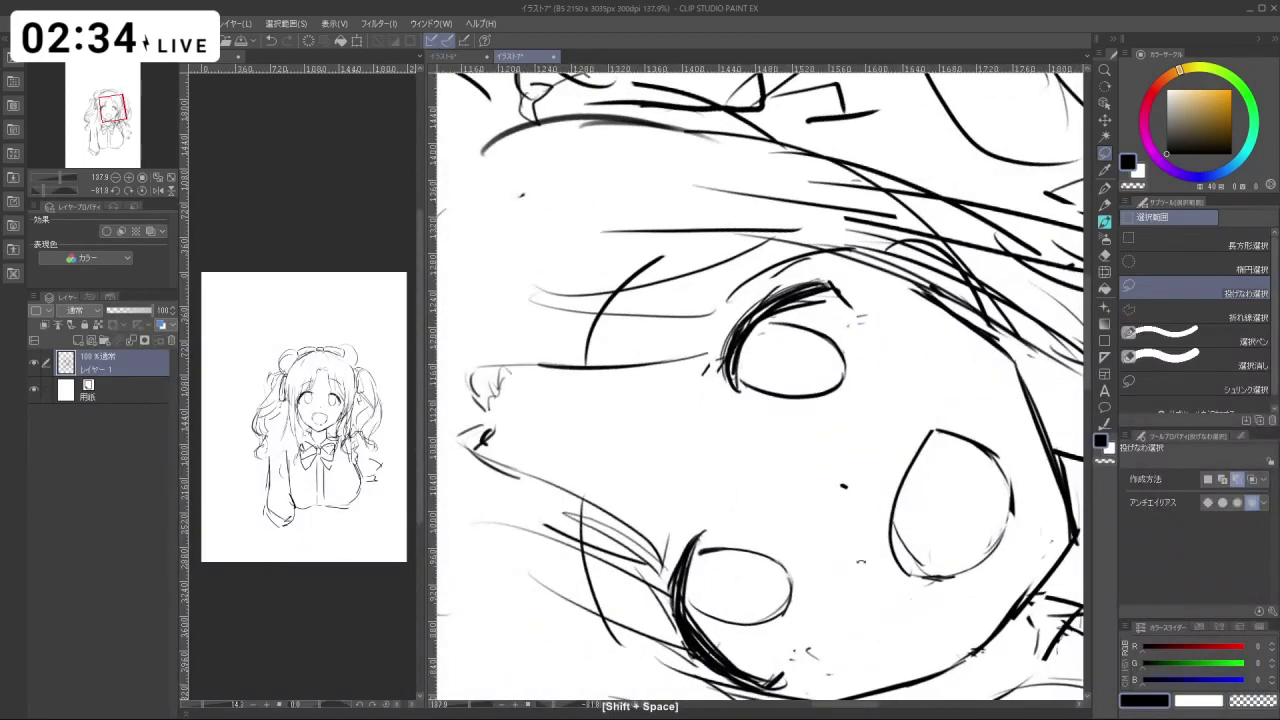
drag(879, 332, 760, 434)
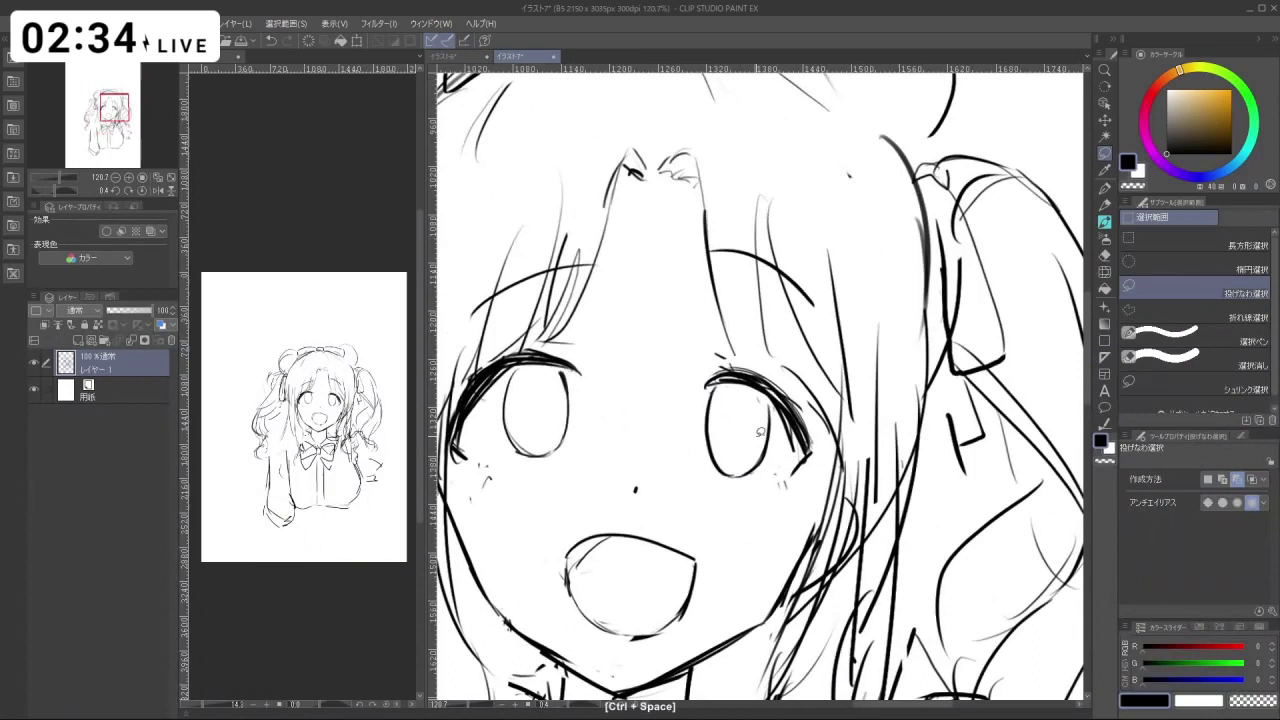
click(1104, 155)
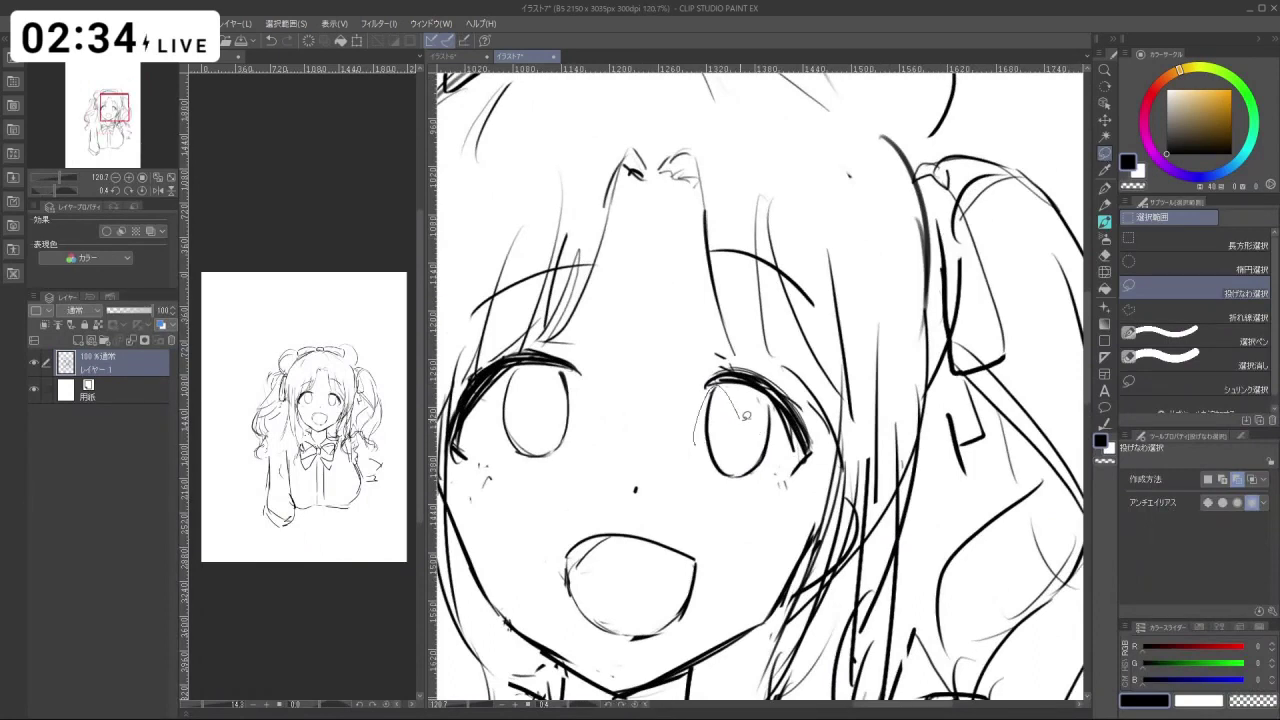
drag(750, 487, 698, 445)
click(772, 520)
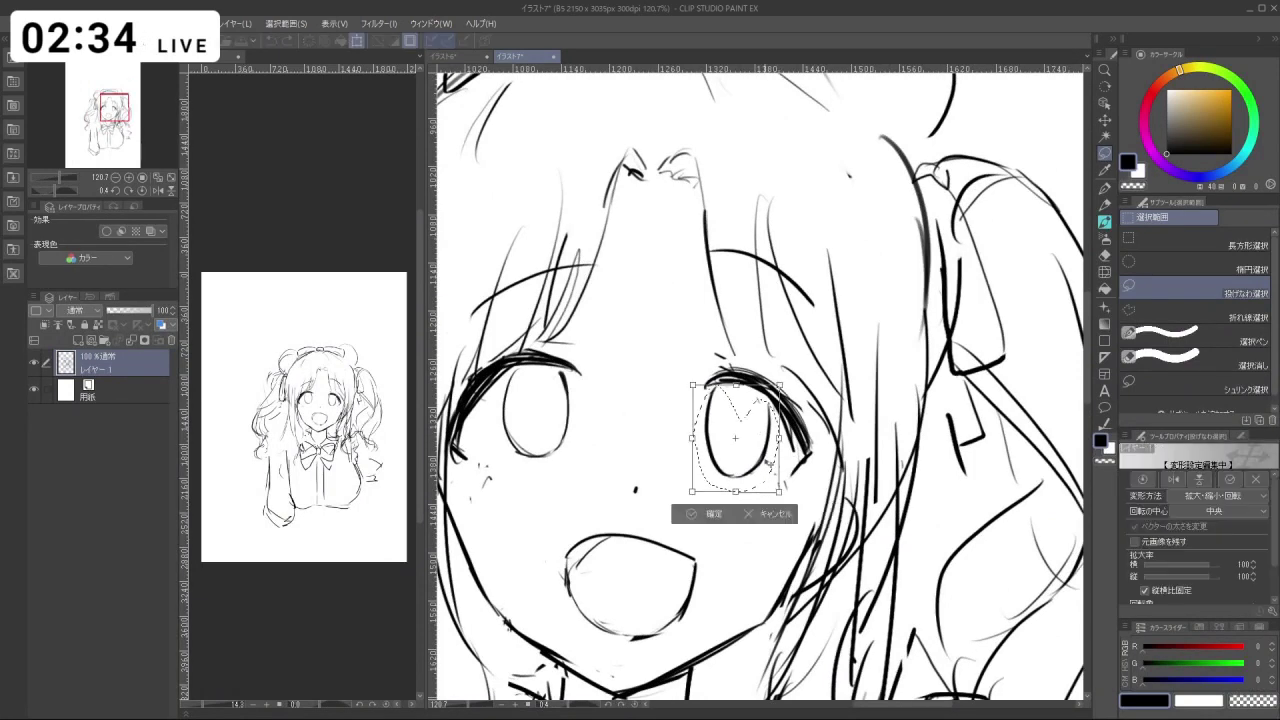
drag(772, 459, 775, 457)
click(715, 507)
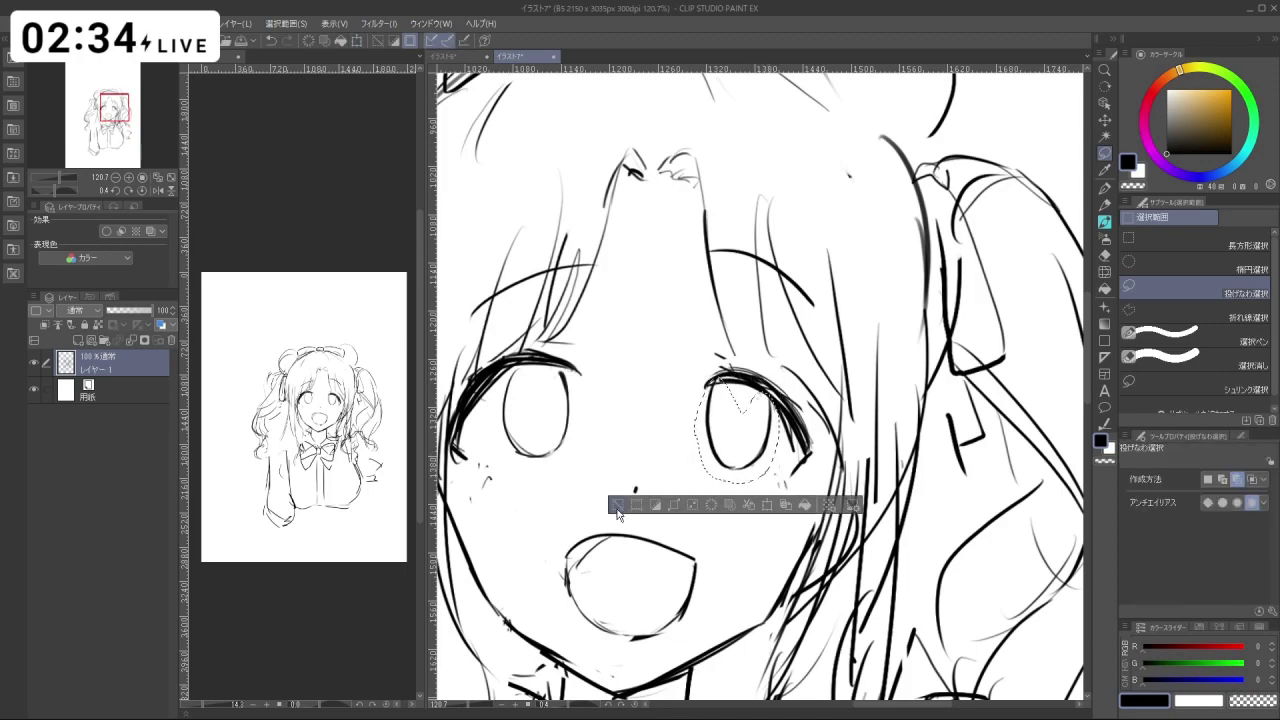
click(619, 512)
drag(702, 508, 860, 335)
drag(906, 416, 627, 457)
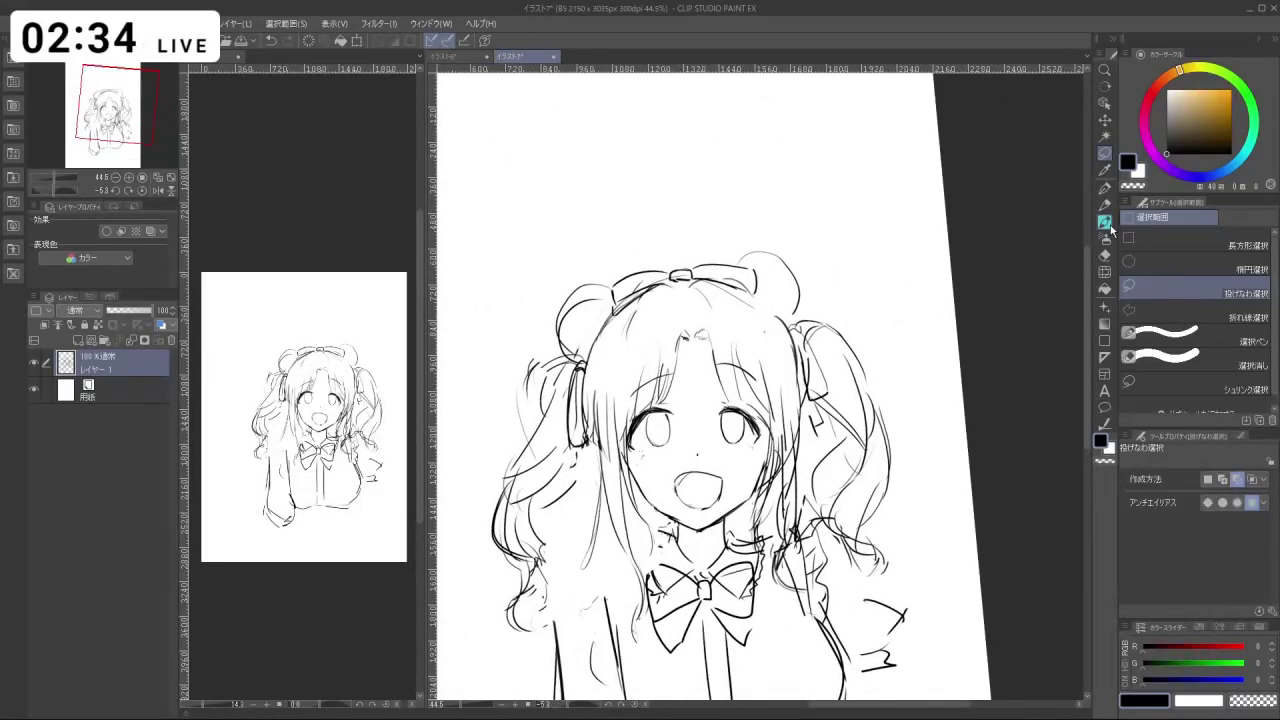
click(1107, 225)
drag(728, 428, 800, 422)
key(c)
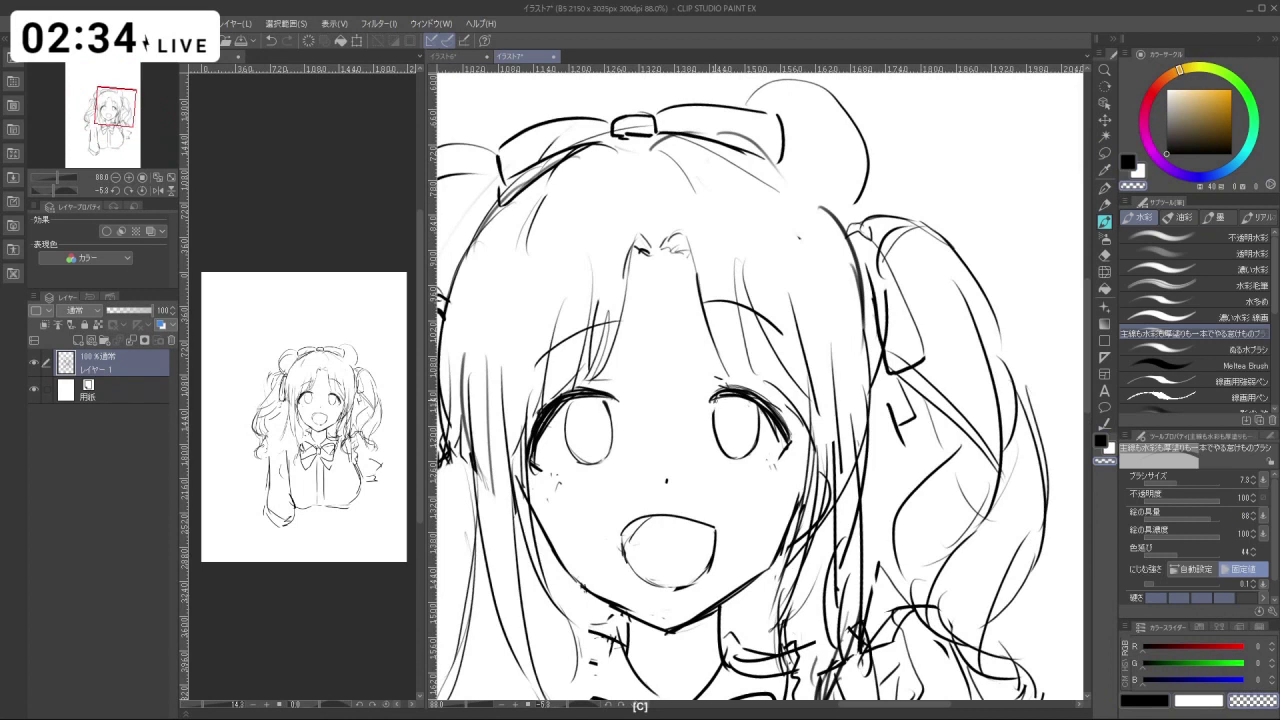
key(c)
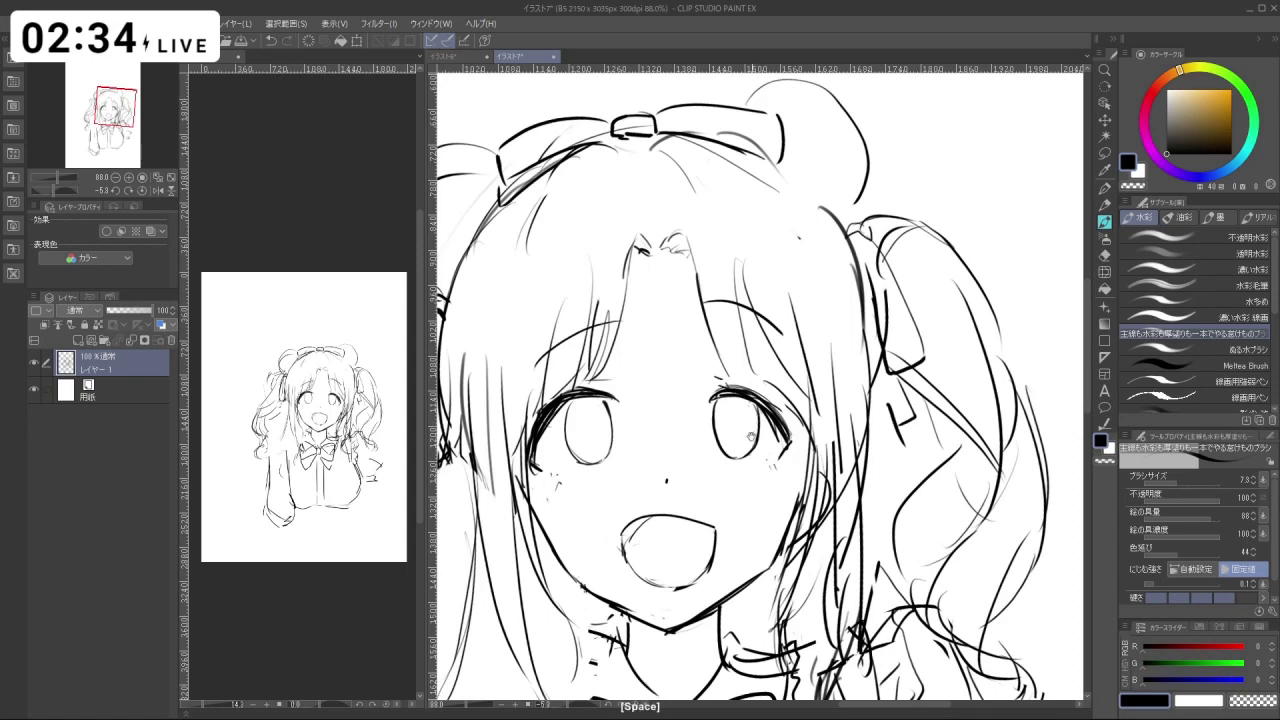
drag(752, 438, 662, 367)
drag(662, 367, 717, 367)
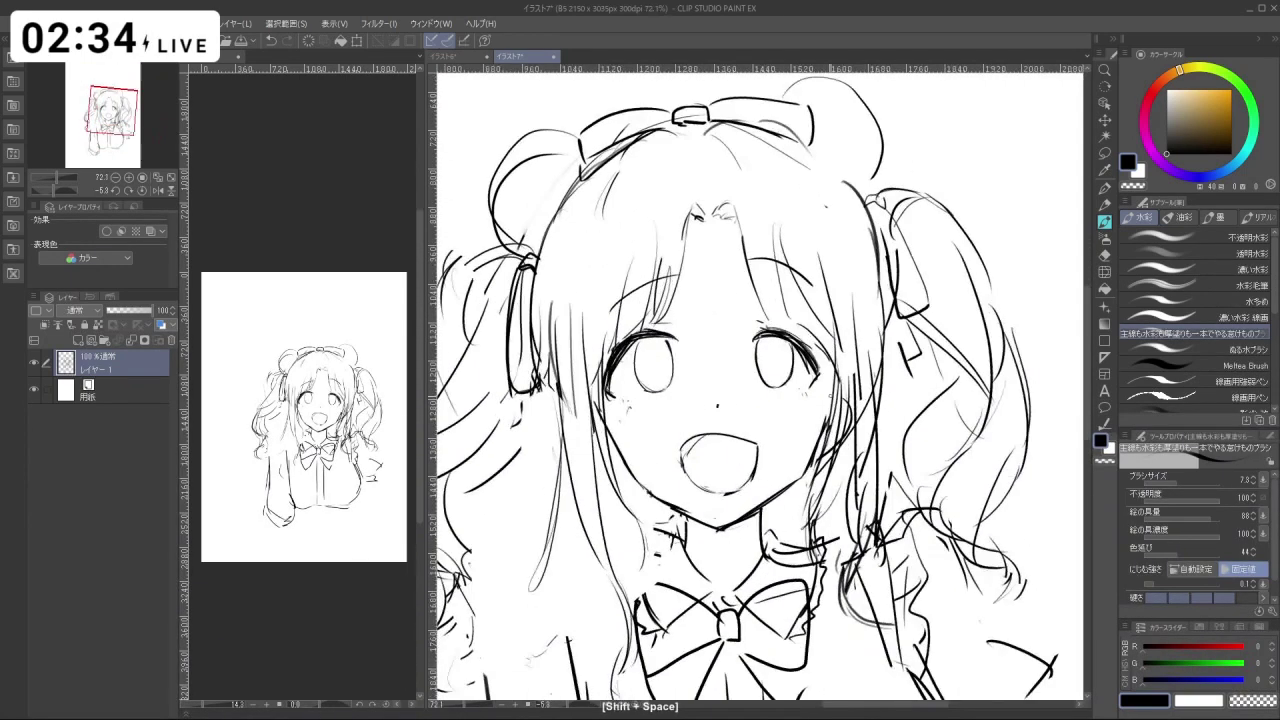
Lasso the iris of the eye on the drawing's left, nudge it slightly with a transform, and deselect.
click(1104, 154)
mouse_move(636, 382)
mouse_down()
mouse_move(666, 389)
mouse_move(631, 376)
mouse_up()
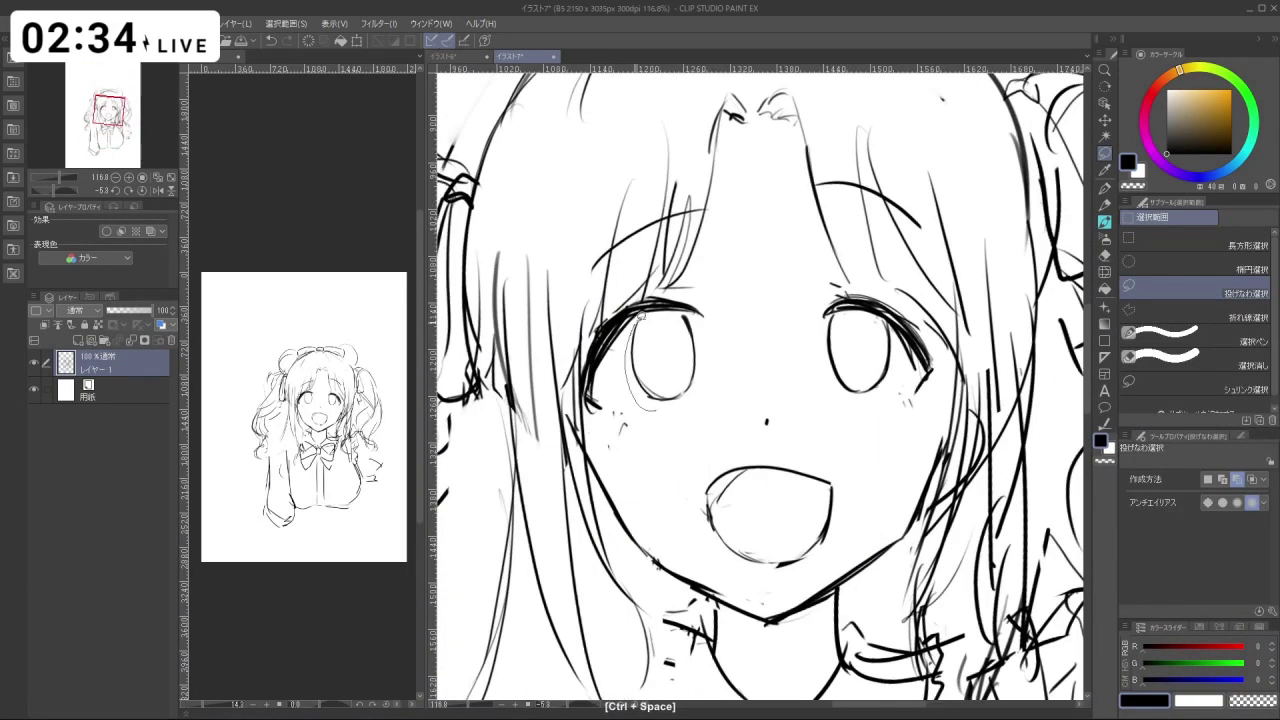
mouse_move(640, 314)
mouse_down()
mouse_move(668, 336)
mouse_move(698, 413)
mouse_up()
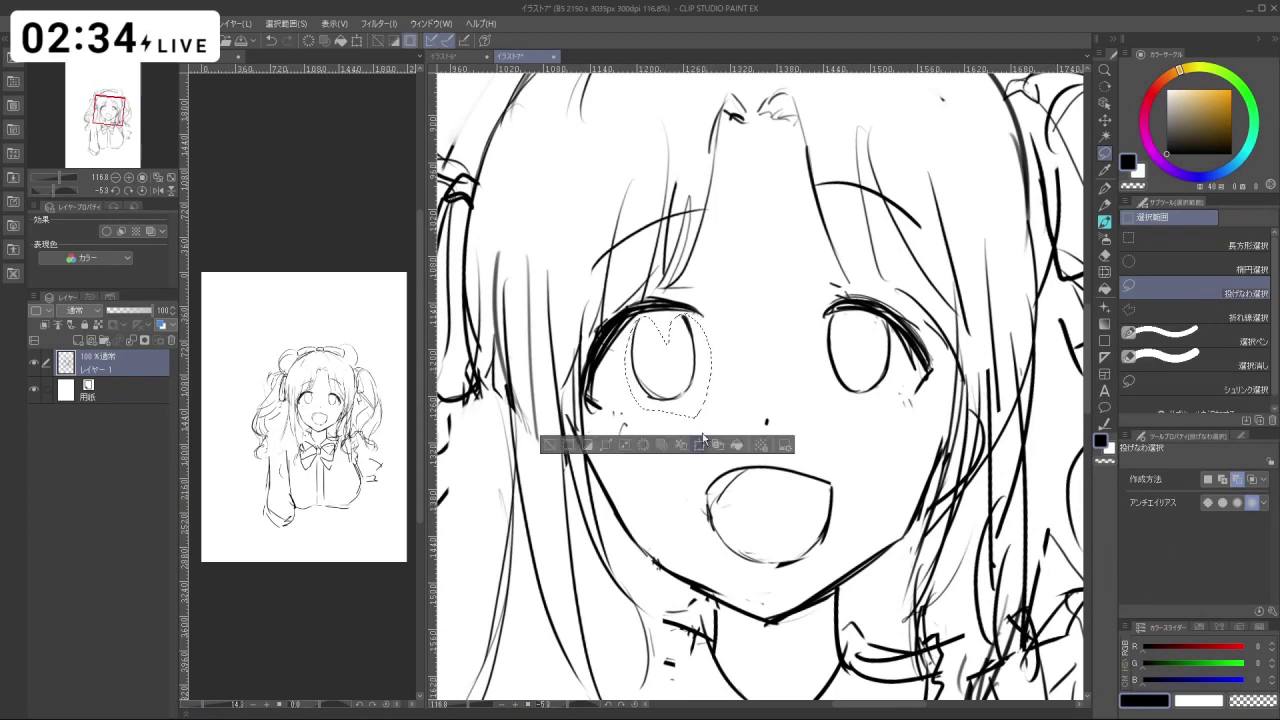
click(699, 444)
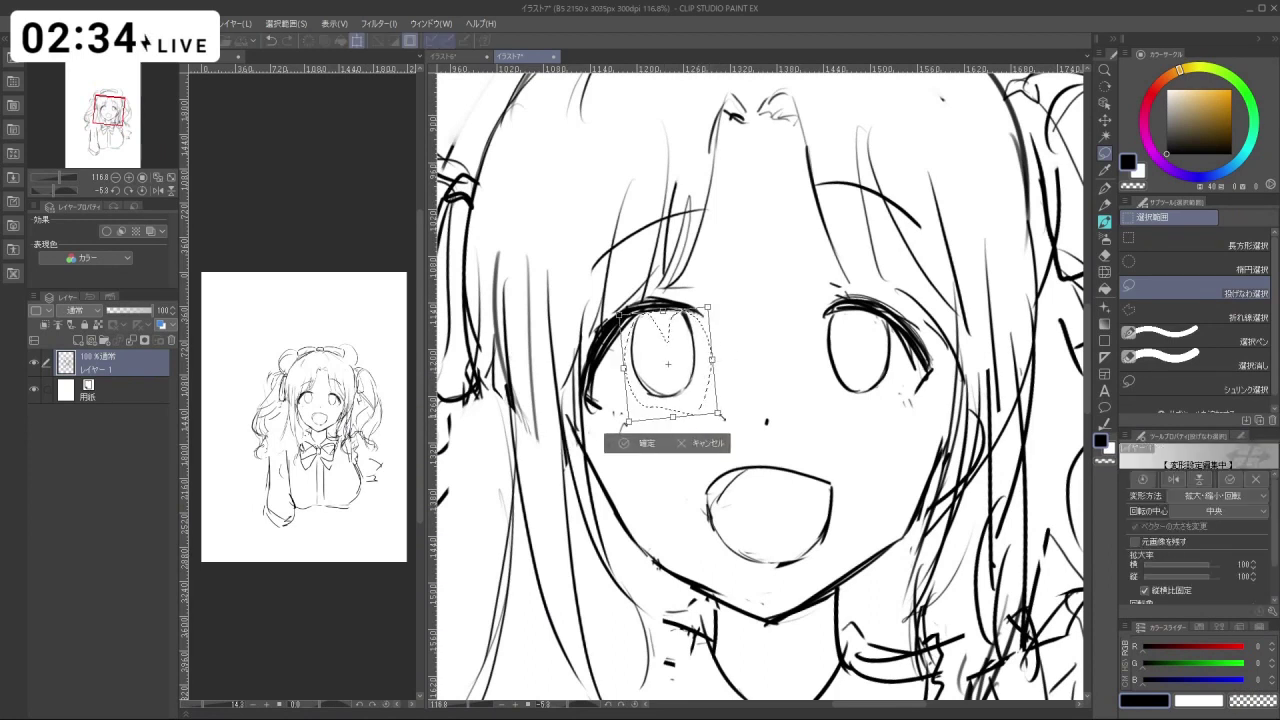
mouse_move(735, 367)
mouse_down()
mouse_move(720, 352)
mouse_move(690, 376)
mouse_move(732, 317)
mouse_up()
click(624, 447)
click(558, 445)
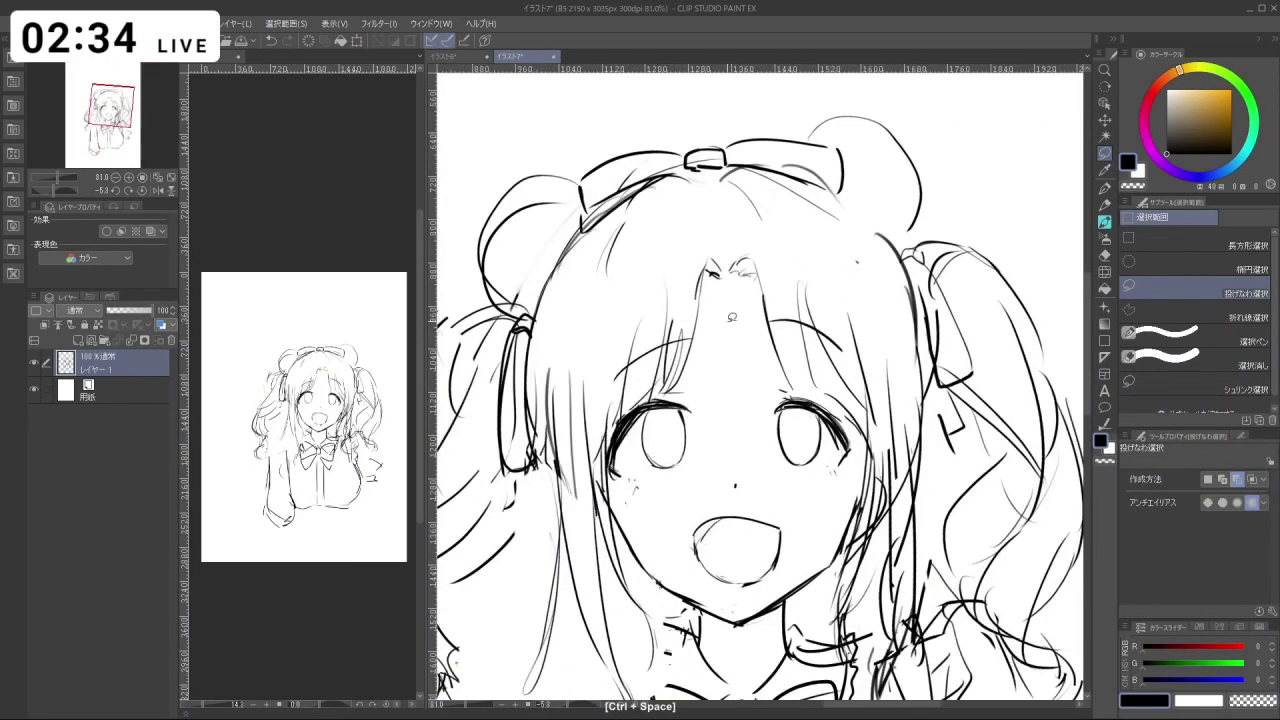
Touch up the iris outline of the same eye with the brush, undoing stray strokes.
click(1105, 224)
click(630, 434)
key(ctrl+z)
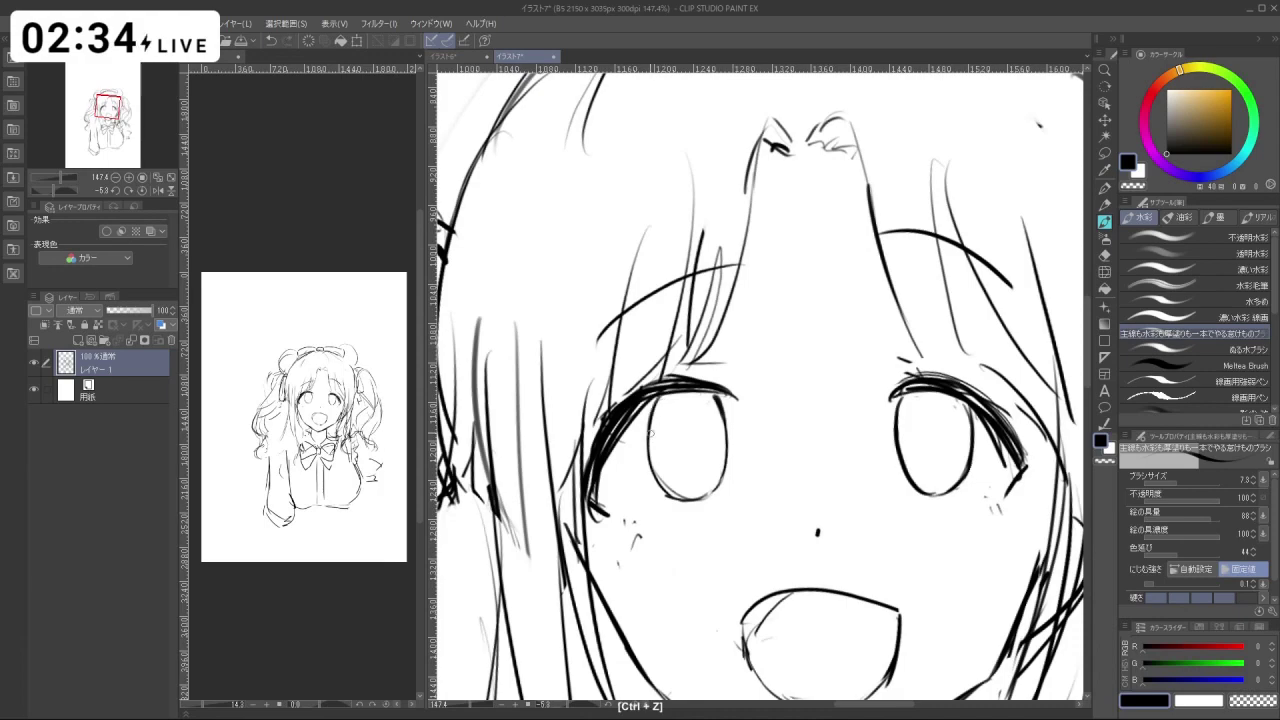
drag(843, 427, 793, 436)
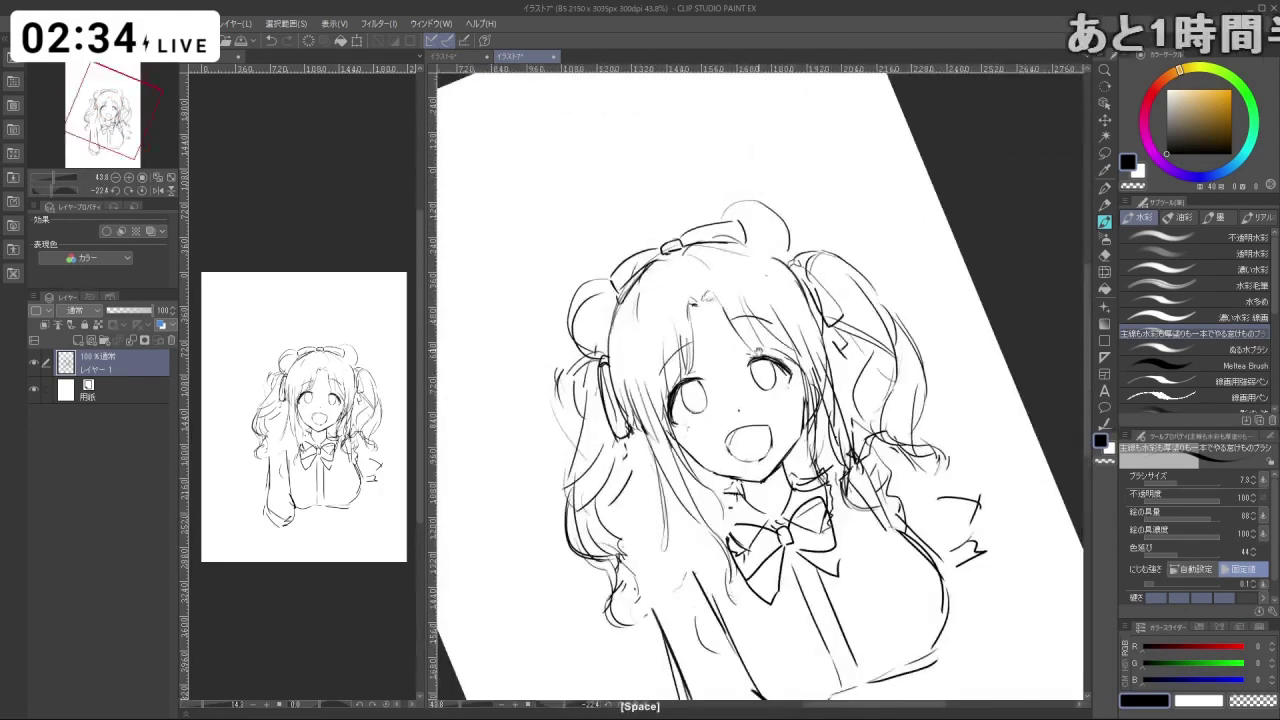
drag(762, 358, 830, 375)
key(c)
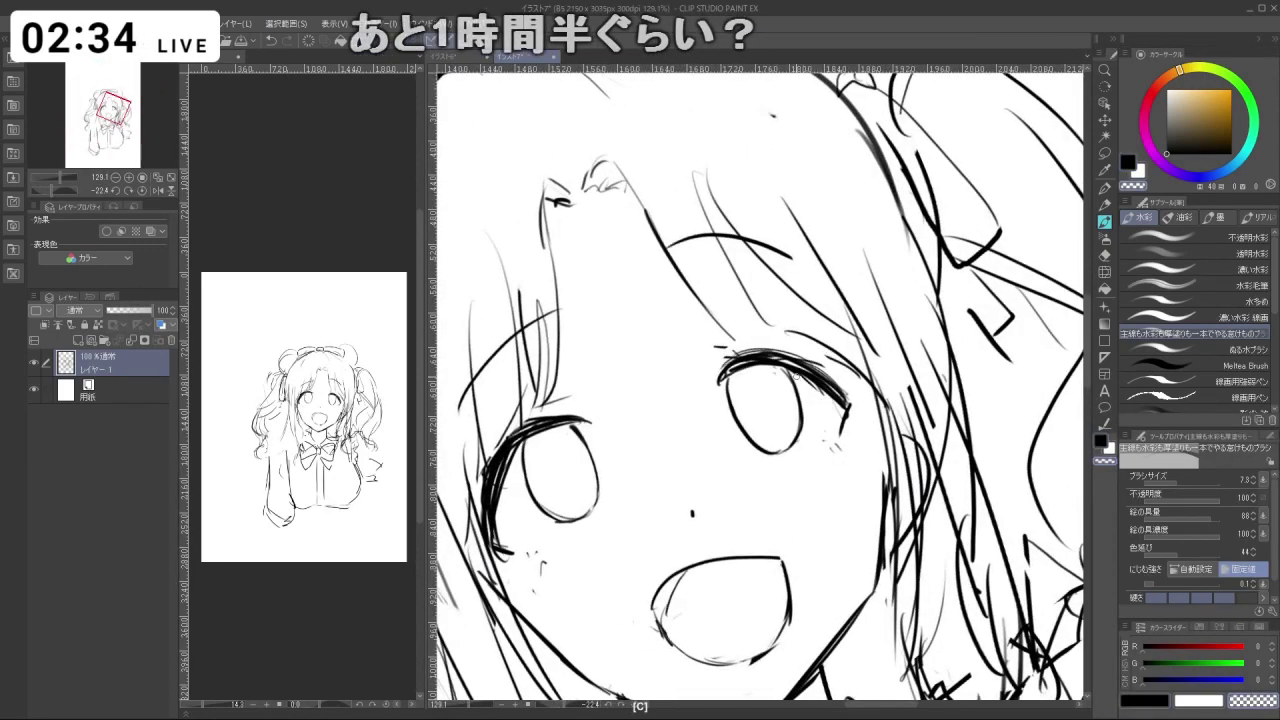
key(ctrl+z)
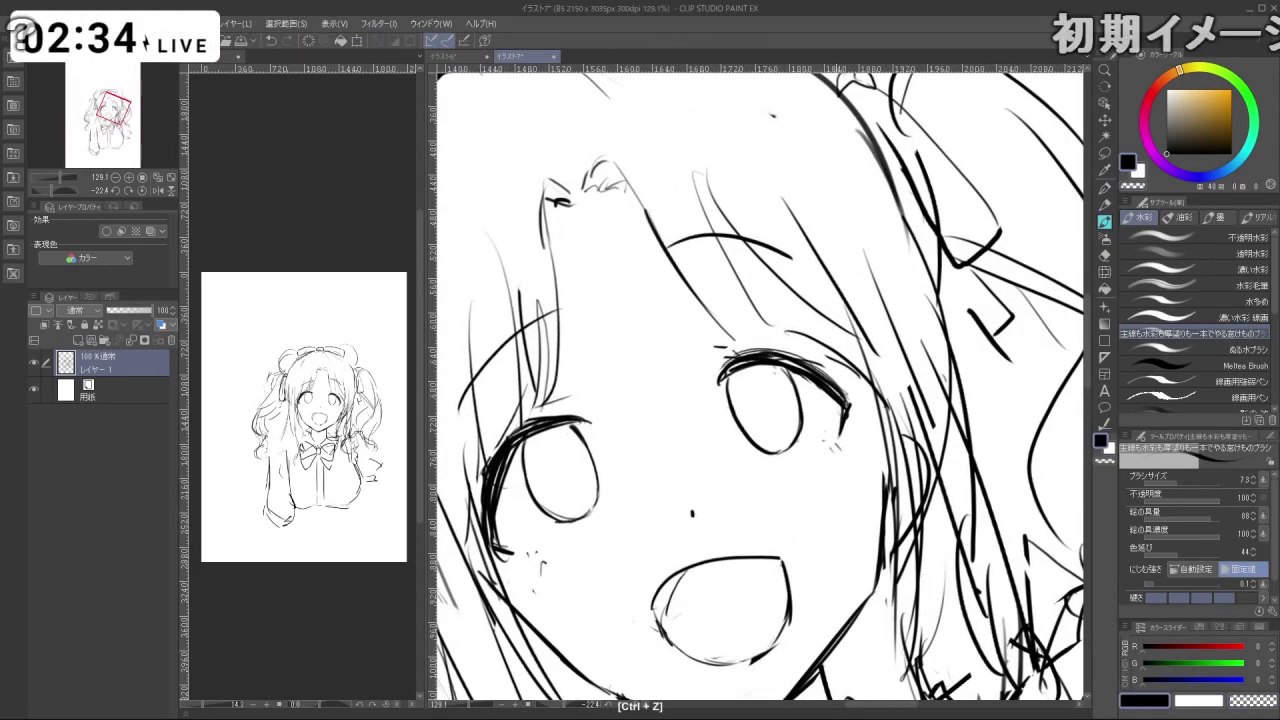
drag(715, 470, 842, 438)
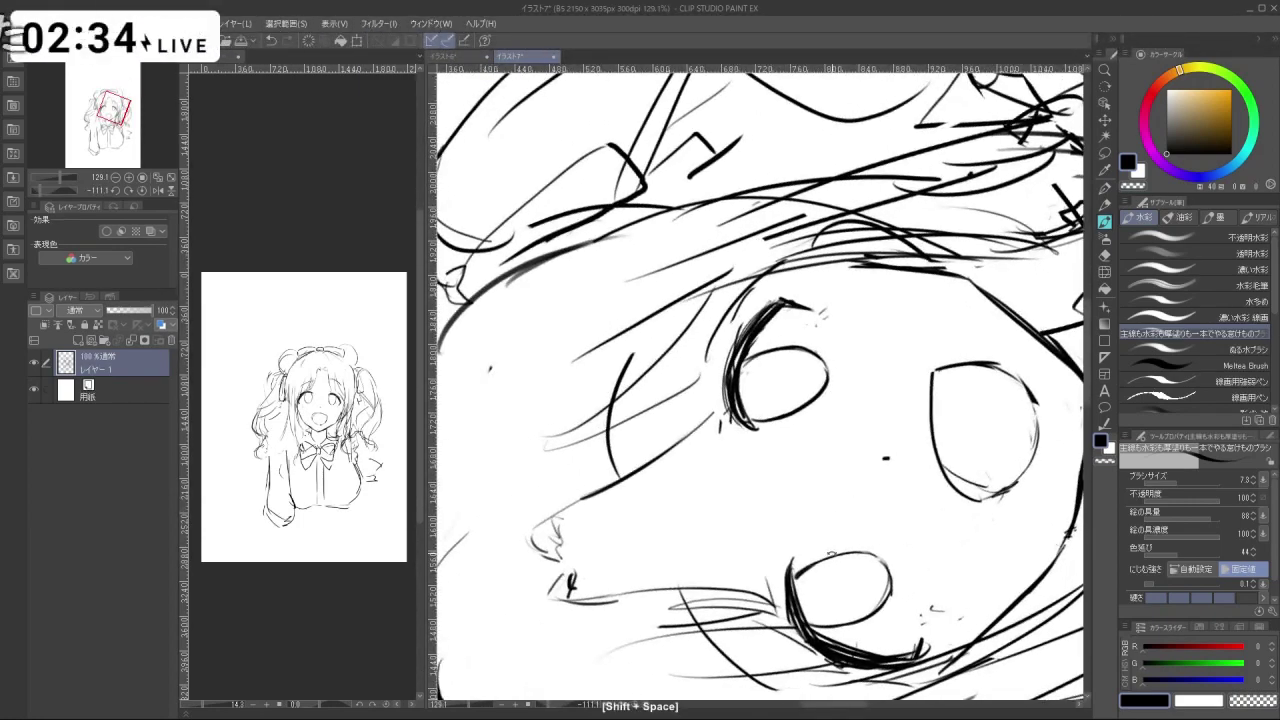
Darken the inner end of the left eye's upper lash line, alternating drawing and transparent colour and undoing a stray stroke.
drag(832, 553, 668, 326)
drag(722, 490, 799, 492)
drag(700, 330, 750, 460)
key(ctrl+z)
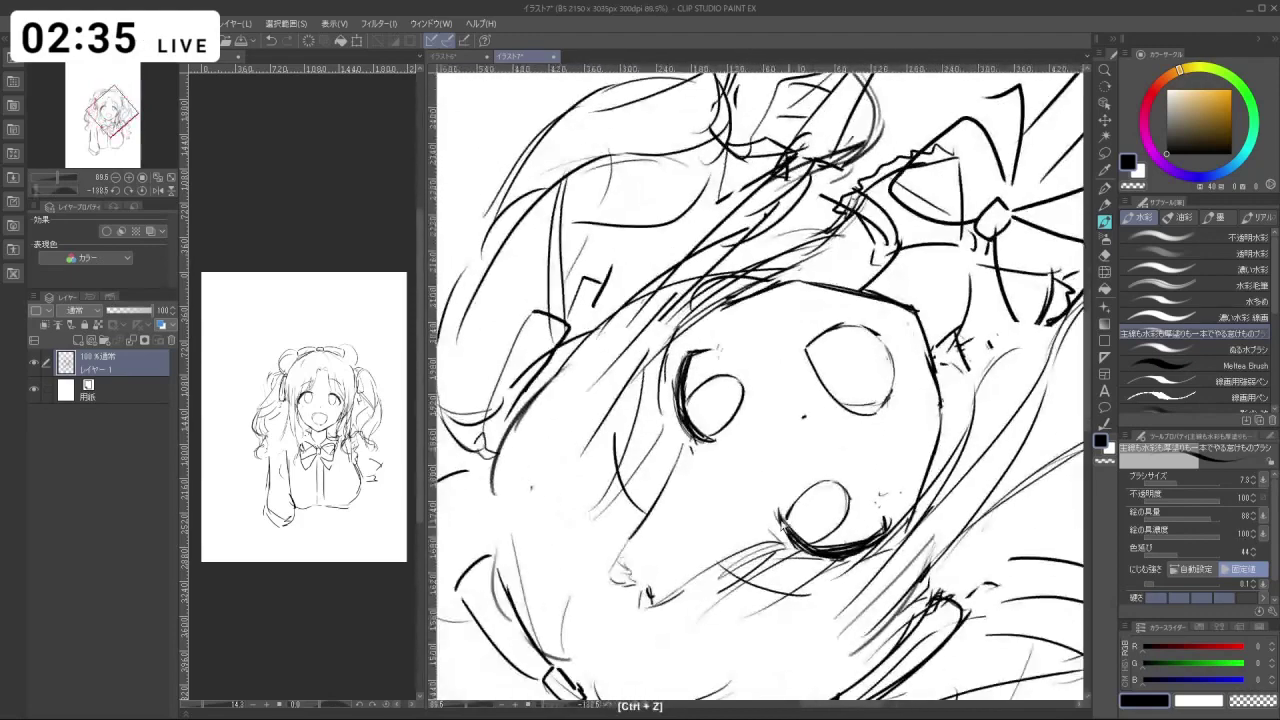
key(c)
key(c)
key(c)
key(c)
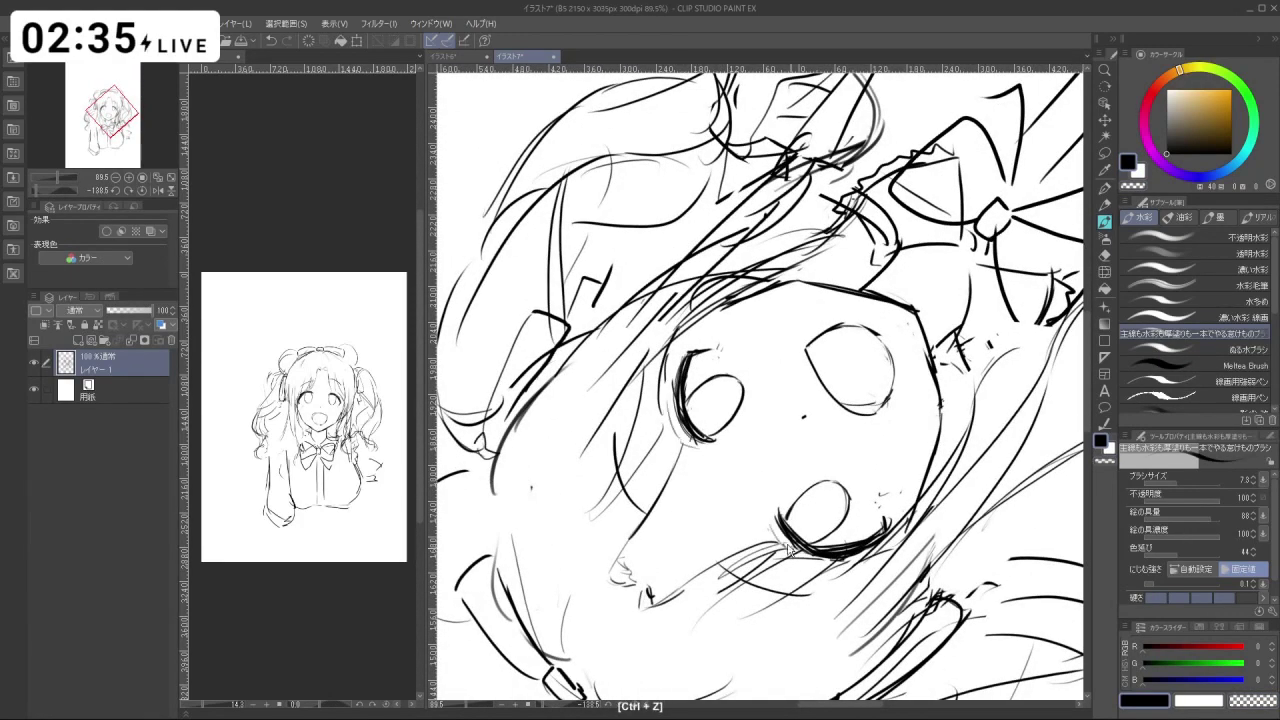
drag(700, 350, 787, 363)
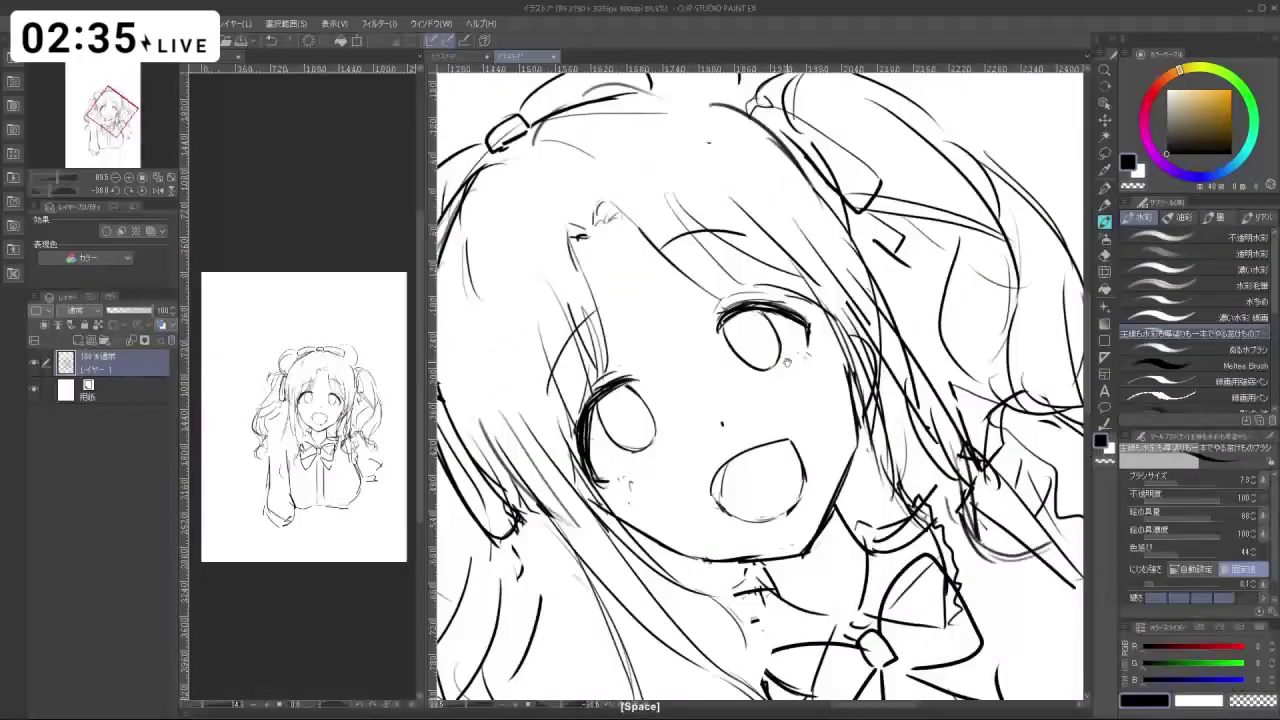
Redraw the upper inner edge of the left eye's iris outline with a short stroke.
key(c)
key(c)
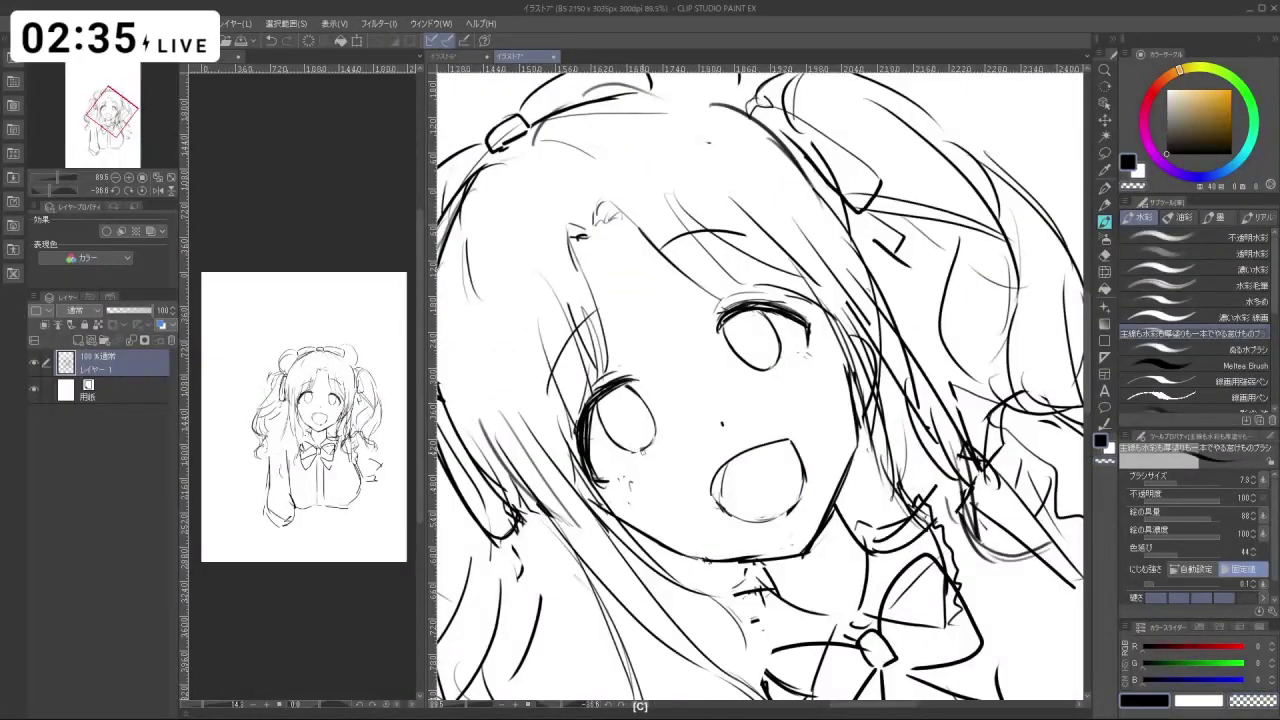
key(c)
drag(627, 386, 642, 400)
ctrl+drag(773, 415, 680, 420)
drag(720, 430, 661, 385)
shift+drag(690, 320, 770, 300)
mouse_move(720, 350)
ctrl+mouse_down()
mouse_move(810, 350)
mouse_move(735, 345)
ctrl+mouse_up()
drag(804, 339, 778, 347)
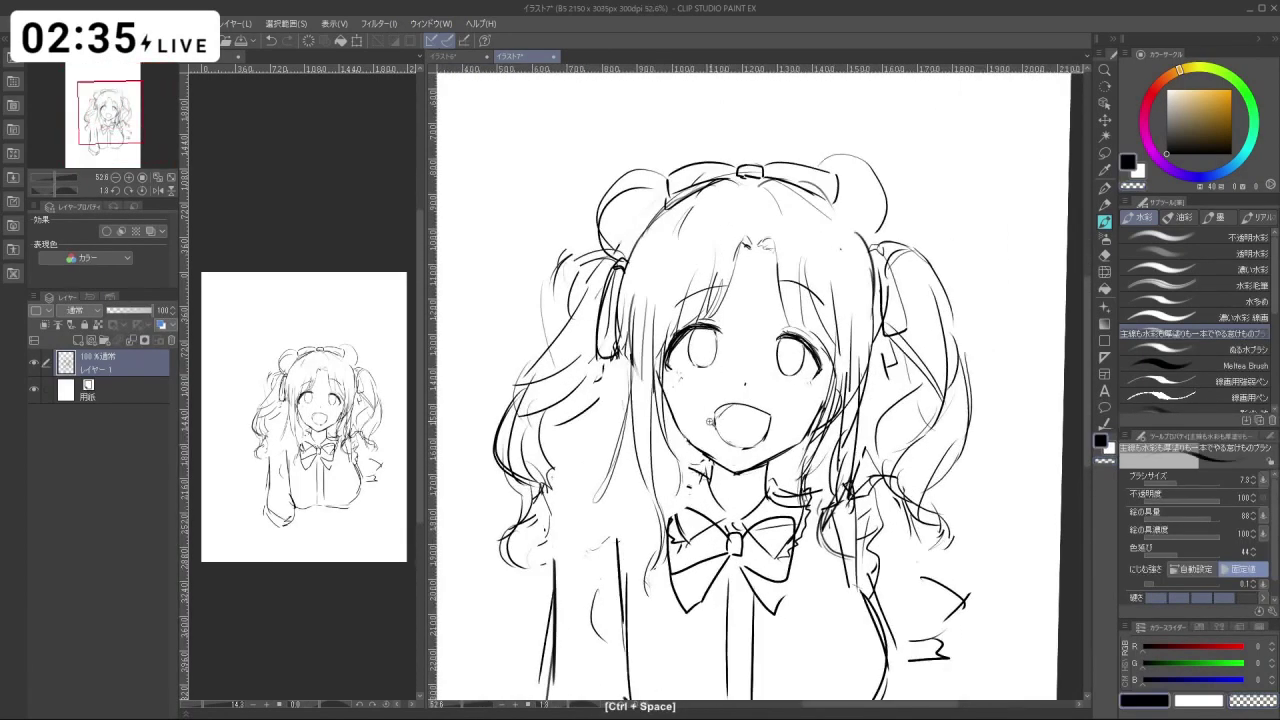
Erase part of the mouth outline with transparent colour and redraw the mouth's side with a short curved stroke.
shift+drag(711, 422, 808, 424)
drag(796, 386, 826, 395)
key(c)
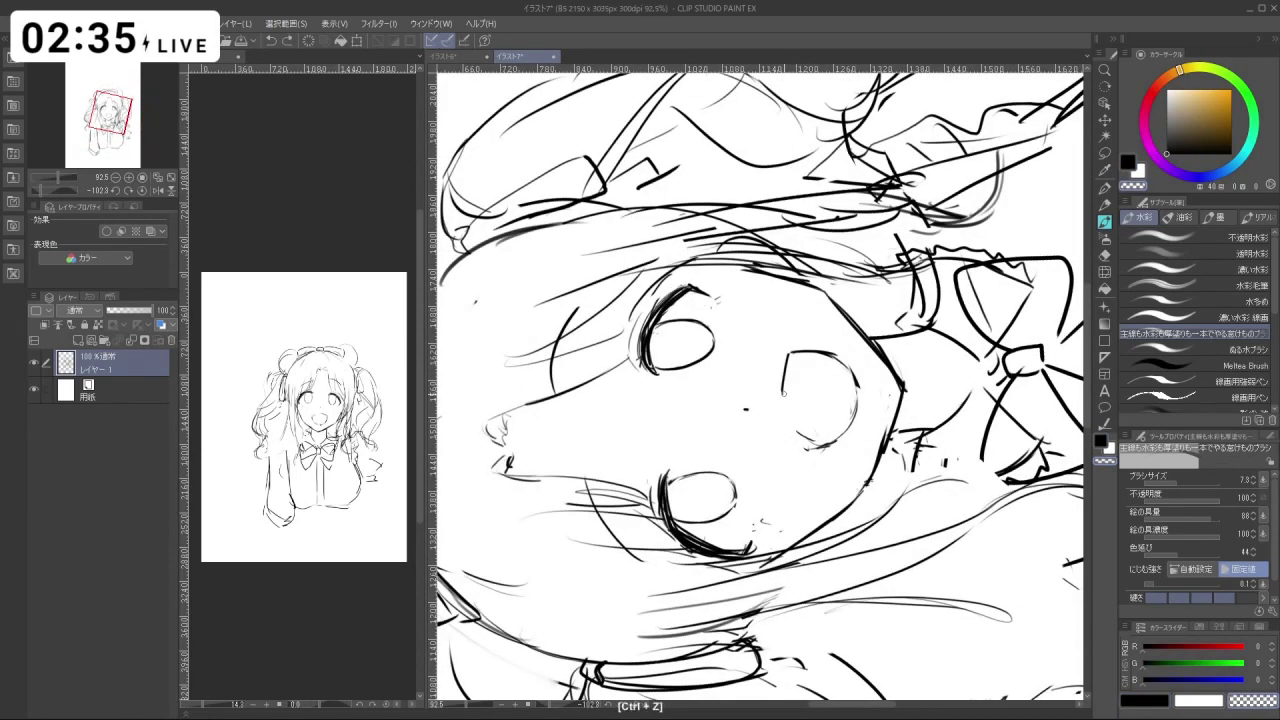
key(c)
drag(784, 393, 804, 442)
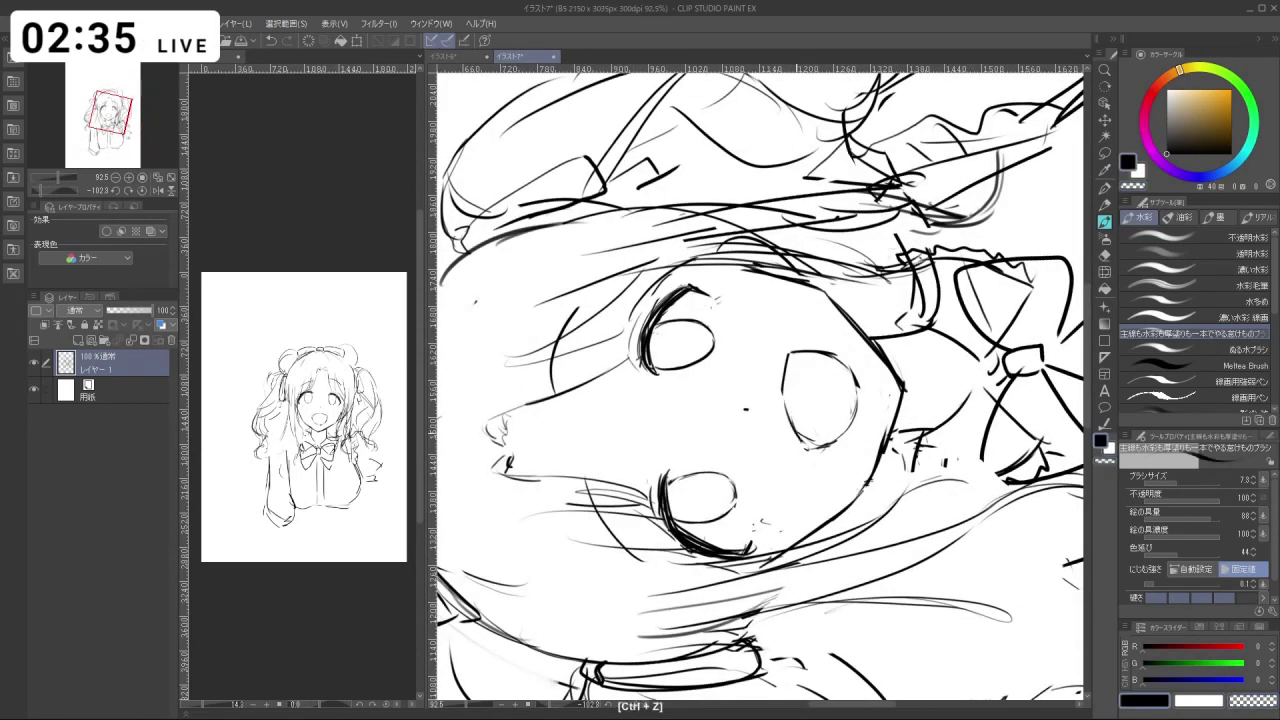
ctrl+drag(819, 439, 778, 414)
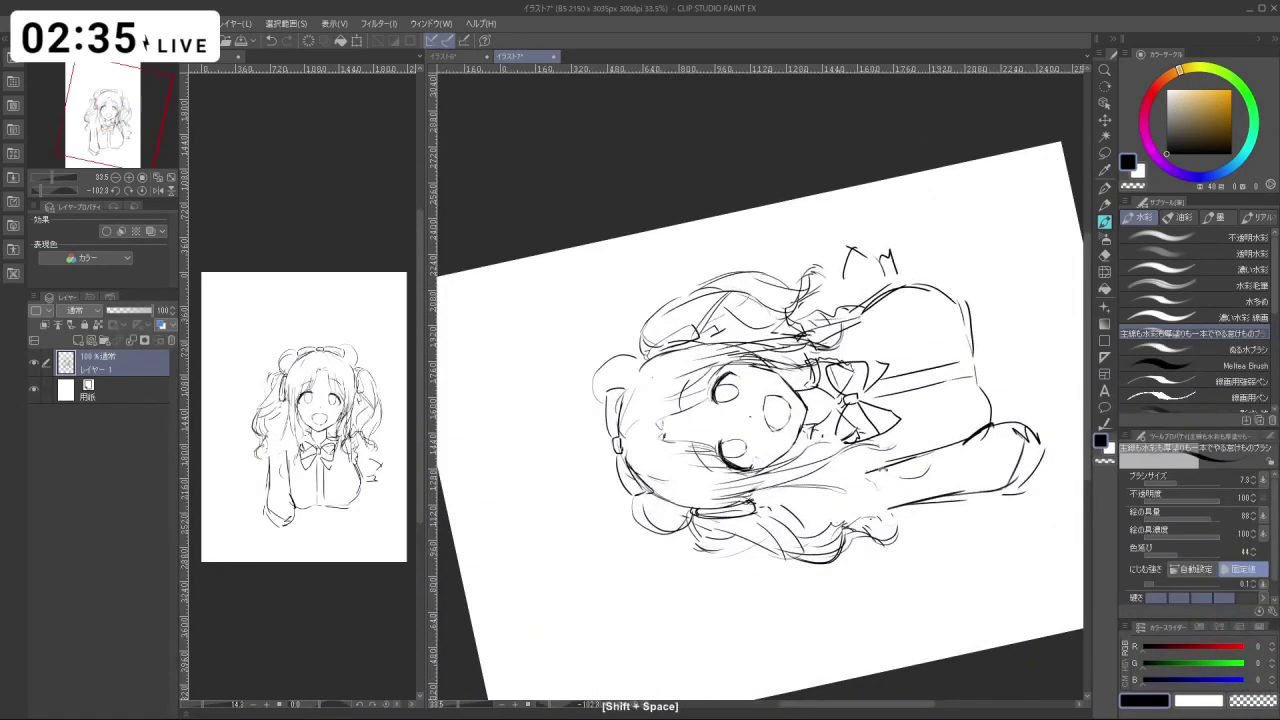
Lasso the outer lash of the eye on the drawing's left and move it slightly inward toward the iris.
shift+drag(890, 457, 526, 561)
ctrl+drag(736, 333, 800, 334)
mouse_move(761, 364)
mouse_down()
mouse_move(767, 378)
mouse_move(698, 415)
mouse_up()
key(m)
key(ctrl+z)
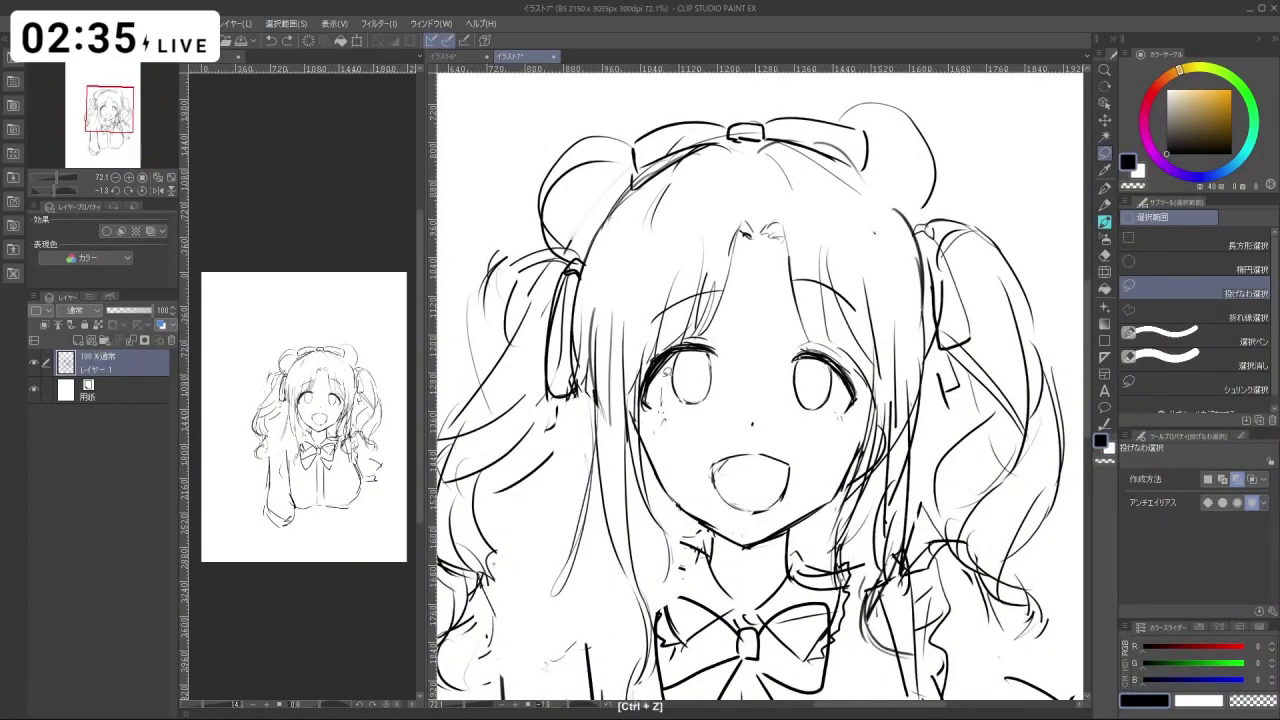
key(ctrl+t)
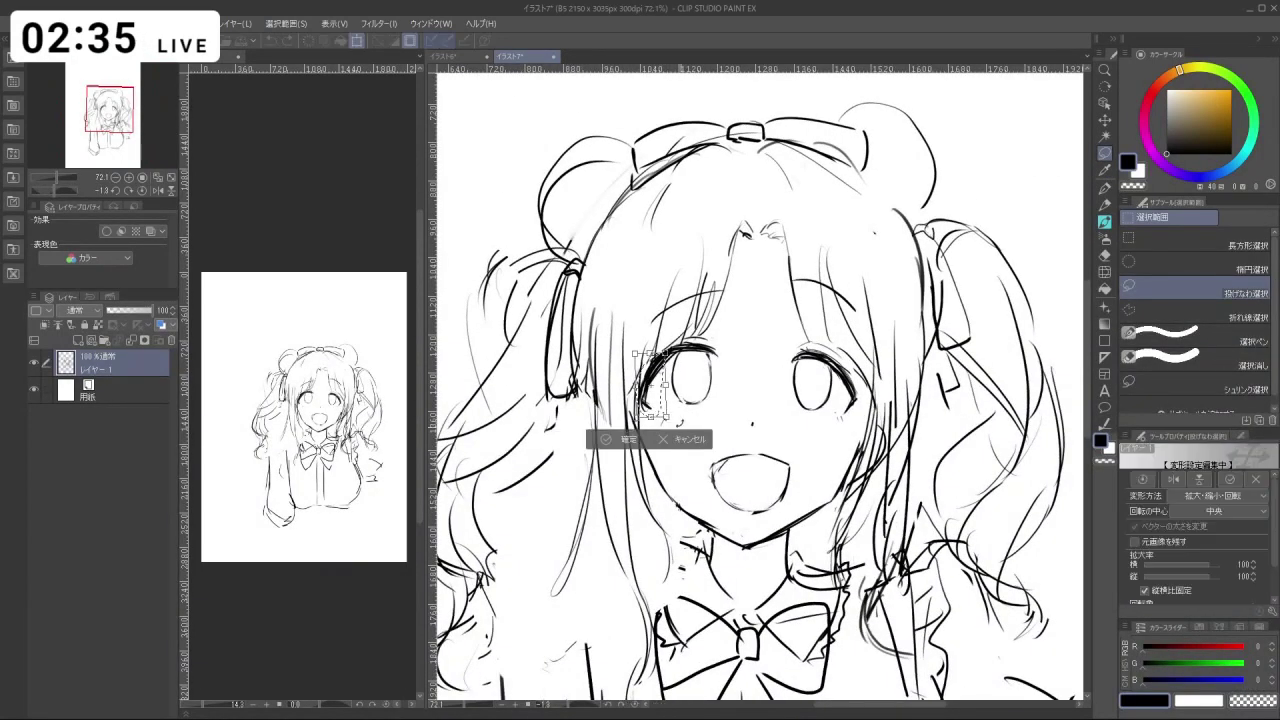
drag(676, 404, 686, 408)
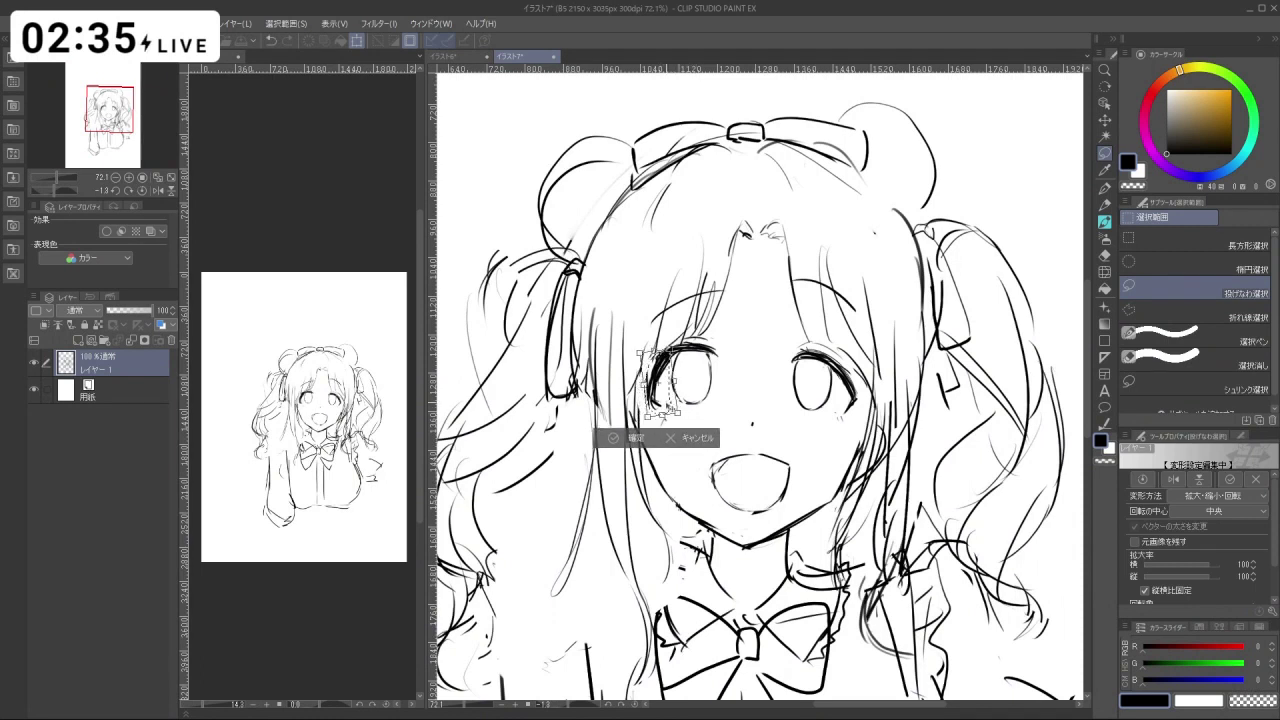
key(Return)
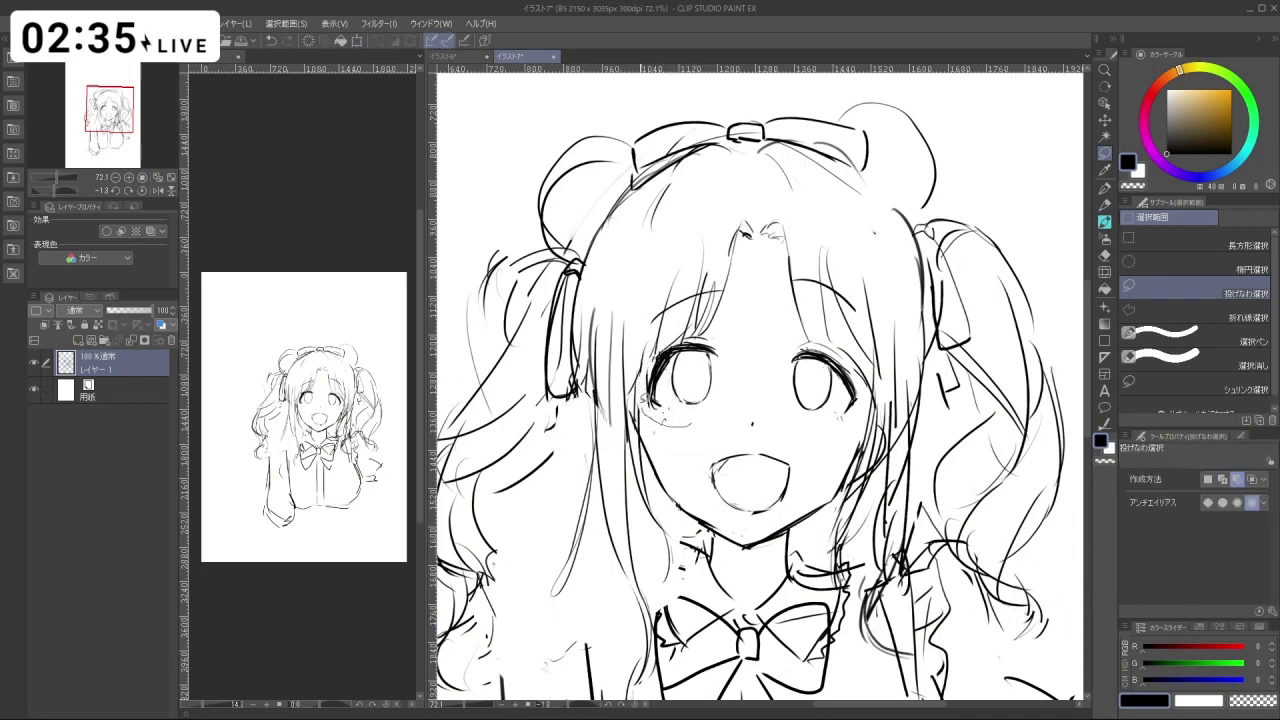
Lasso the whole left eye including its lashes, scale it down slightly, and deselect.
drag(717, 333, 720, 413)
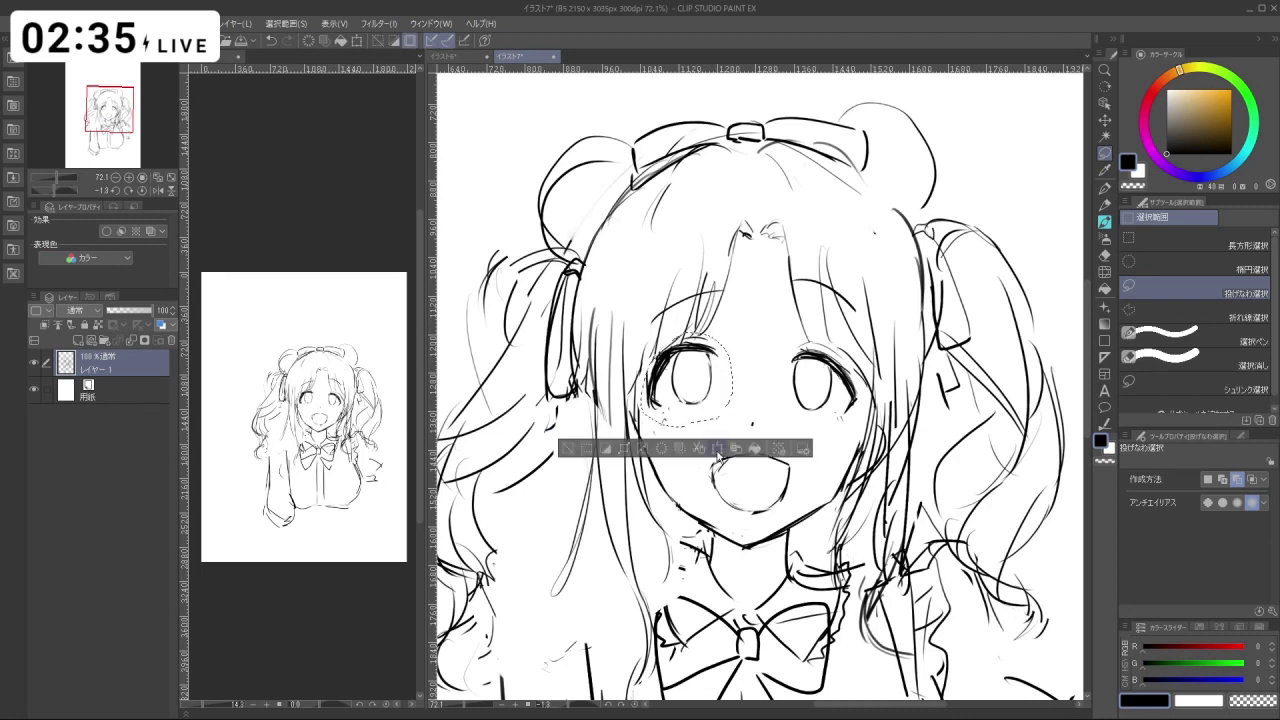
click(717, 450)
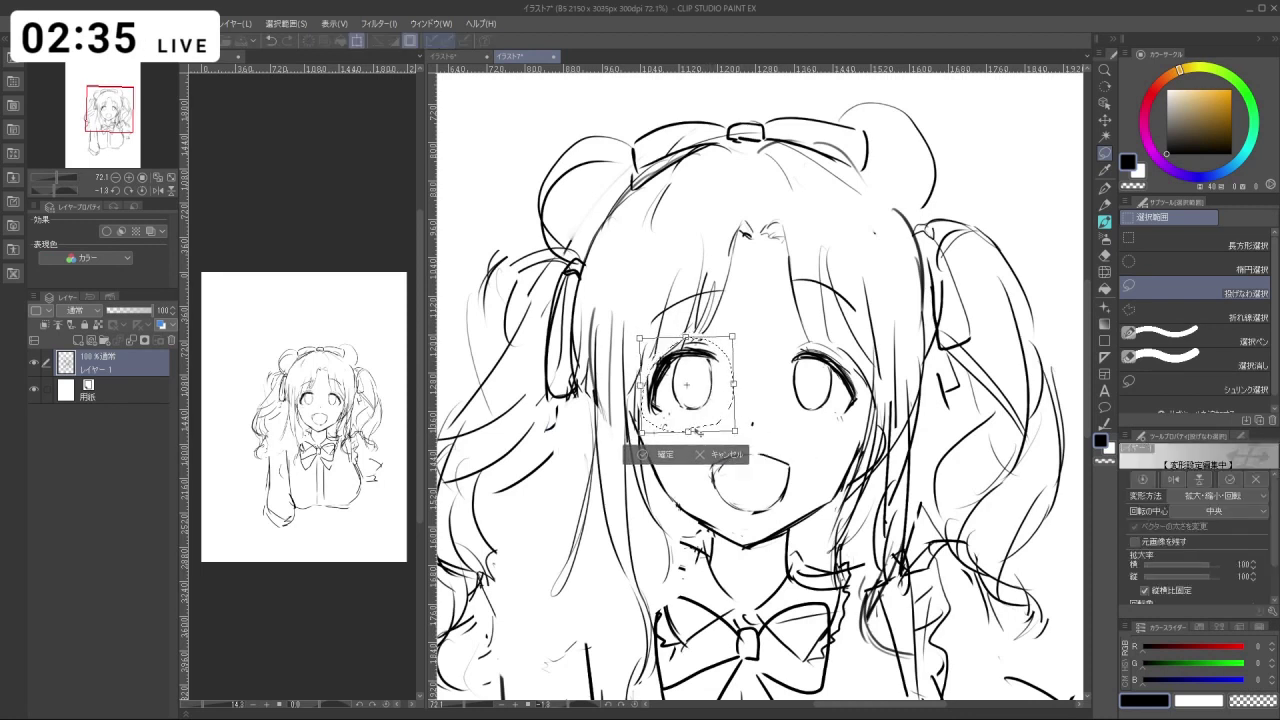
click(640, 452)
key(ctrl+d)
key(ctrl+space)
mouse_move(833, 430)
mouse_down()
mouse_move(745, 410)
mouse_move(789, 398)
mouse_up()
key(ctrl+space)
key(ctrl+z)
click(717, 487)
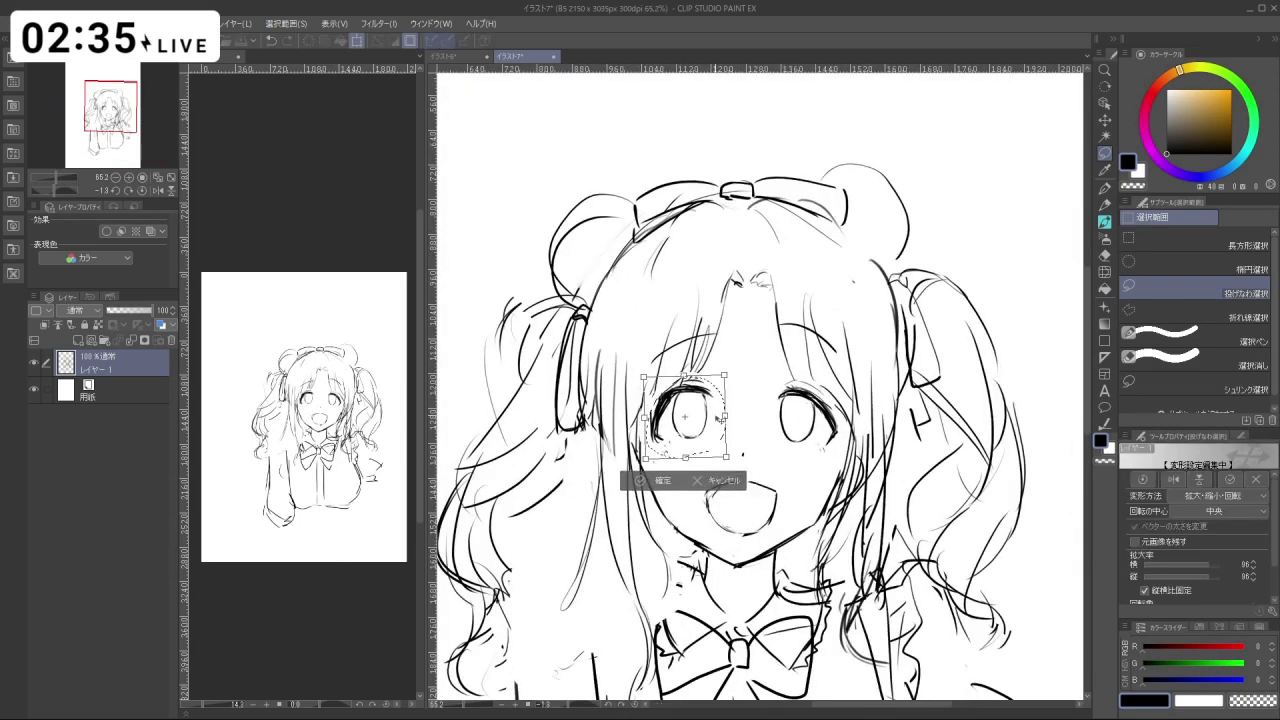
click(643, 484)
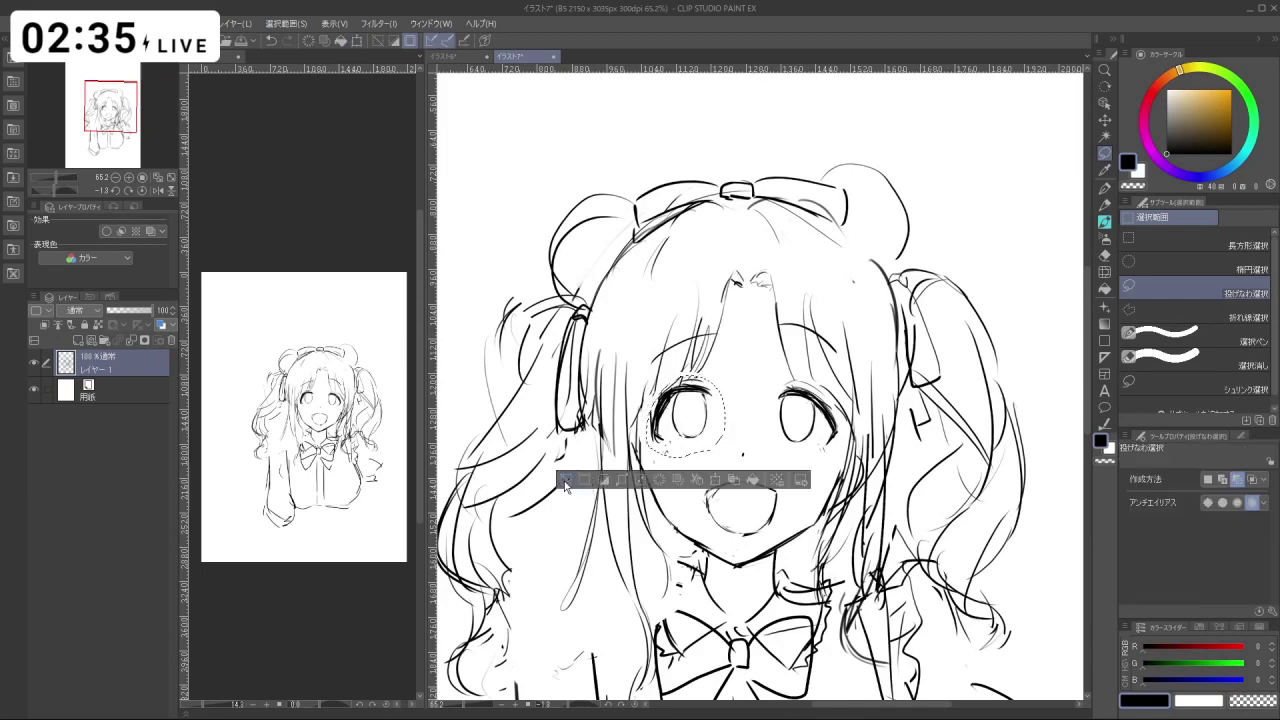
click(566, 483)
Reshape the left eye's iris outline with the Liquify tool, reducing its brush size for finer pushes.
key(ctrl+space)
mouse_move(817, 468)
mouse_down()
mouse_move(740, 465)
mouse_move(660, 425)
mouse_move(786, 493)
mouse_move(752, 480)
mouse_move(692, 412)
mouse_move(755, 391)
mouse_up()
key(shift+space)
key(ctrl+space)
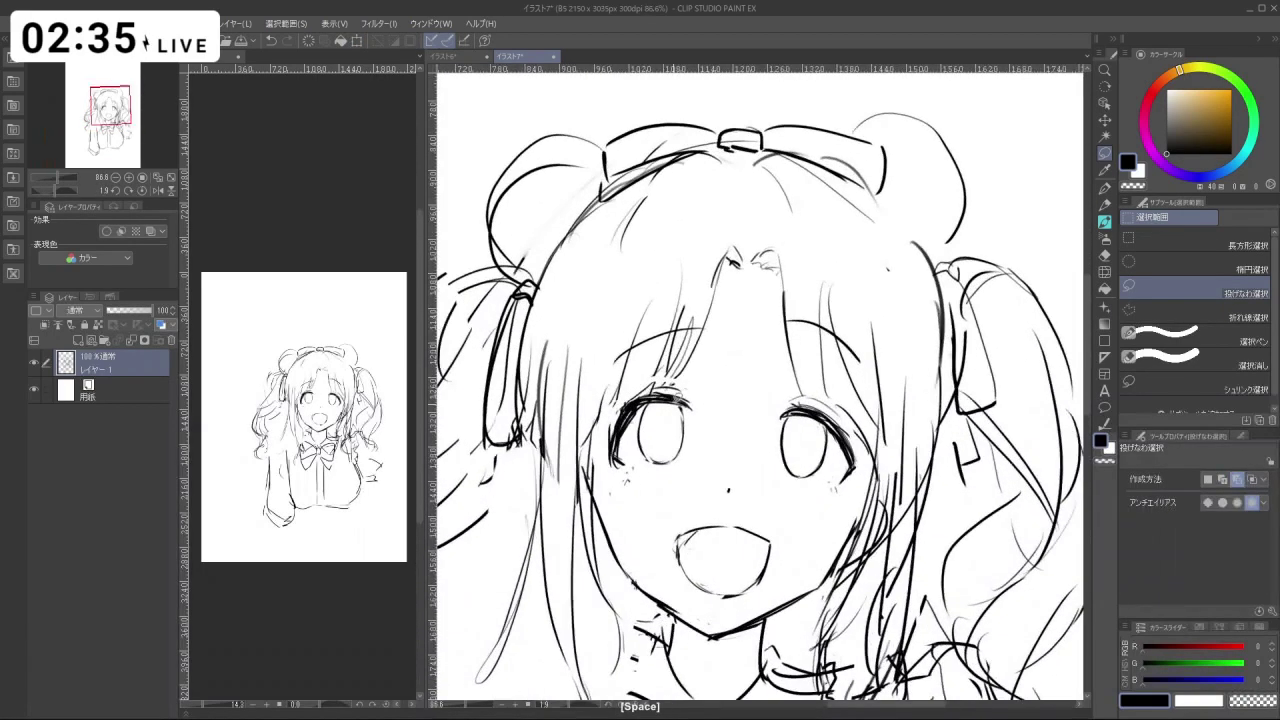
click(1105, 272)
ctrl+click(635, 425)
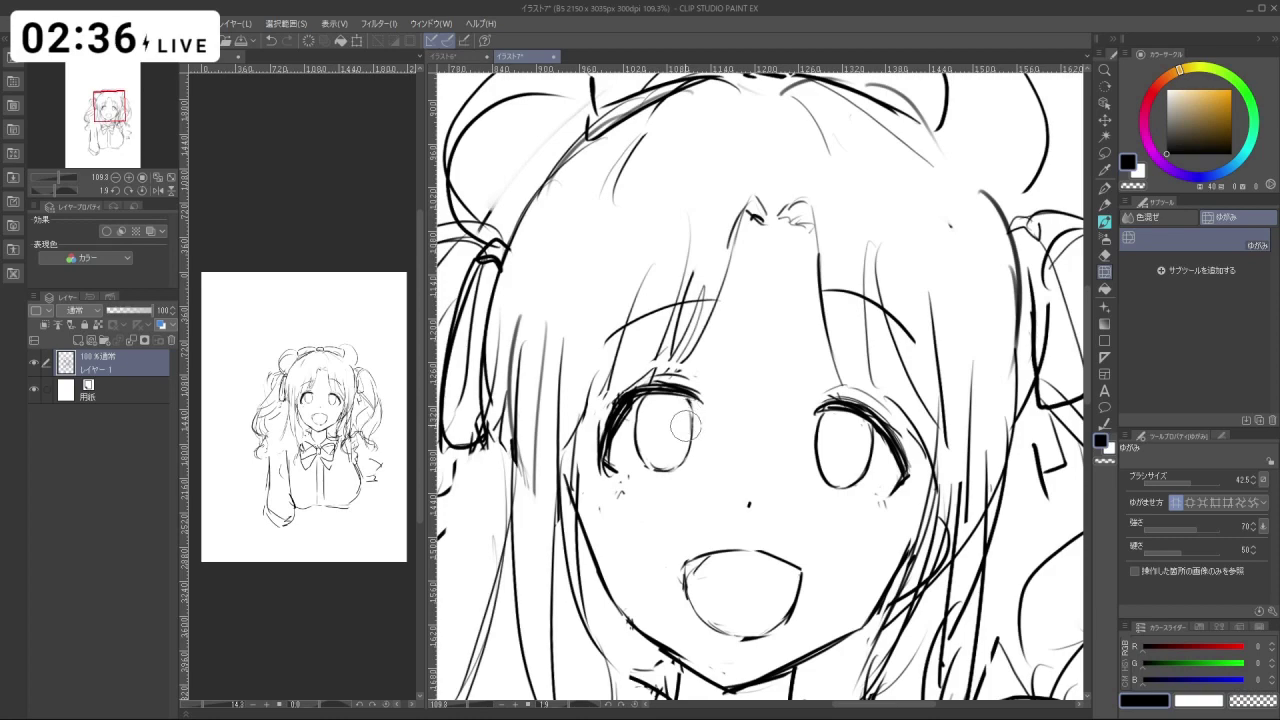
drag(748, 436, 693, 485)
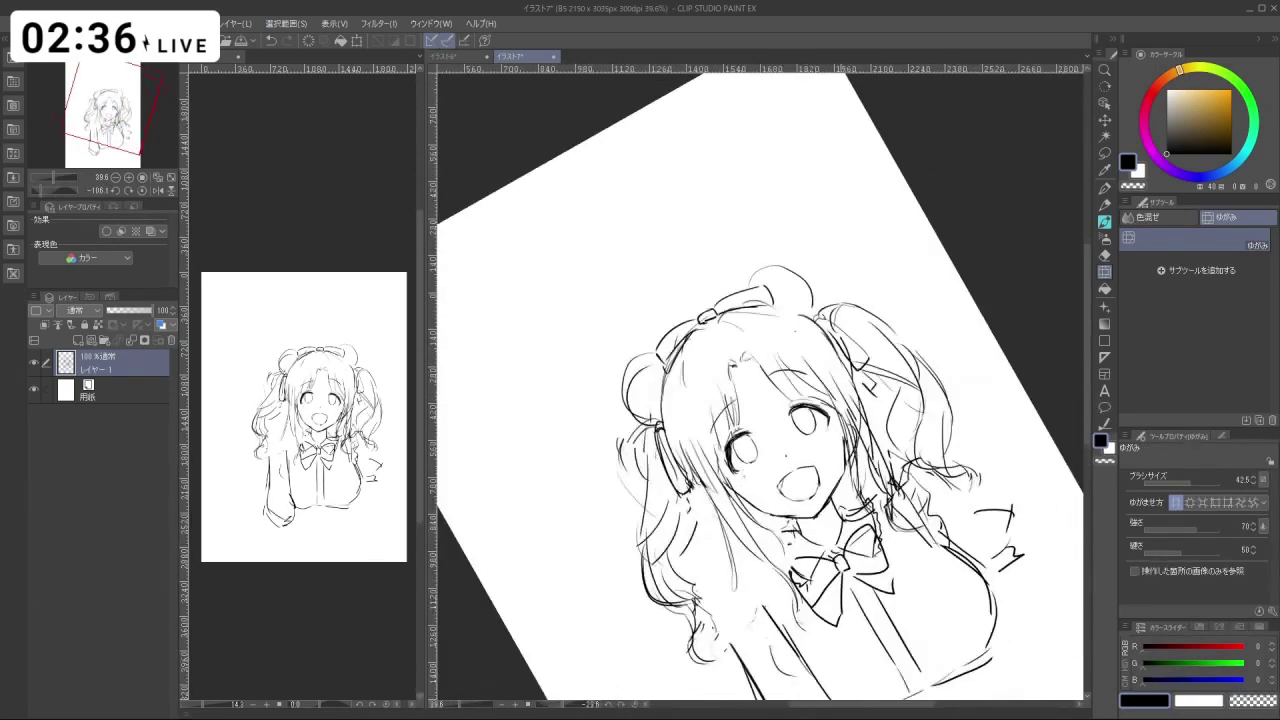
drag(733, 440, 825, 445)
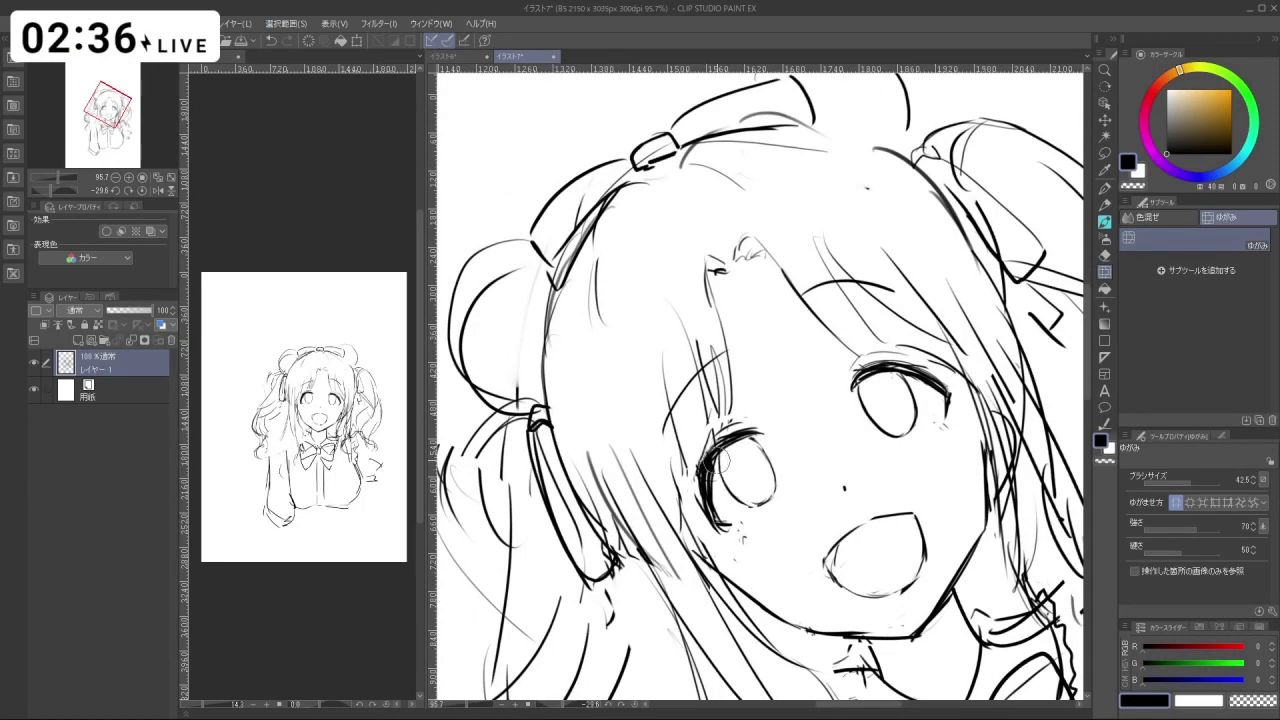
drag(782, 523, 716, 521)
mouse_move(716, 521)
mouse_down()
mouse_move(700, 485)
mouse_move(880, 460)
mouse_up()
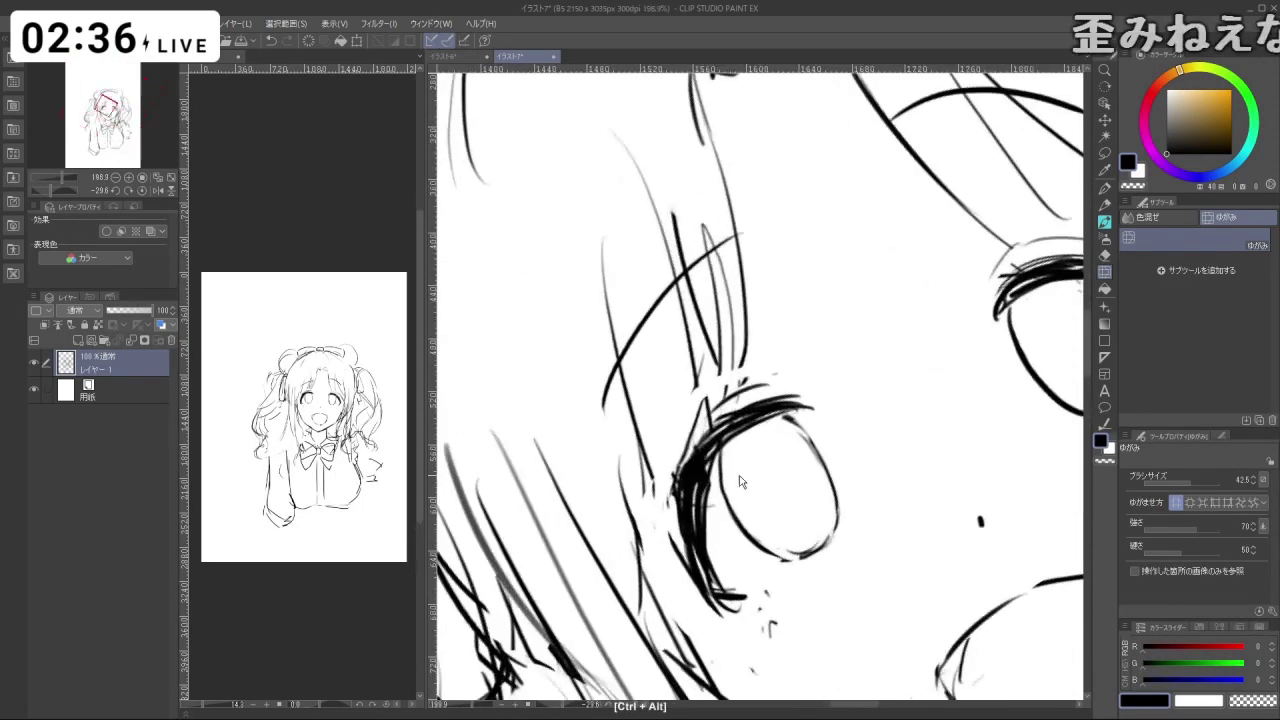
drag(742, 480, 725, 469)
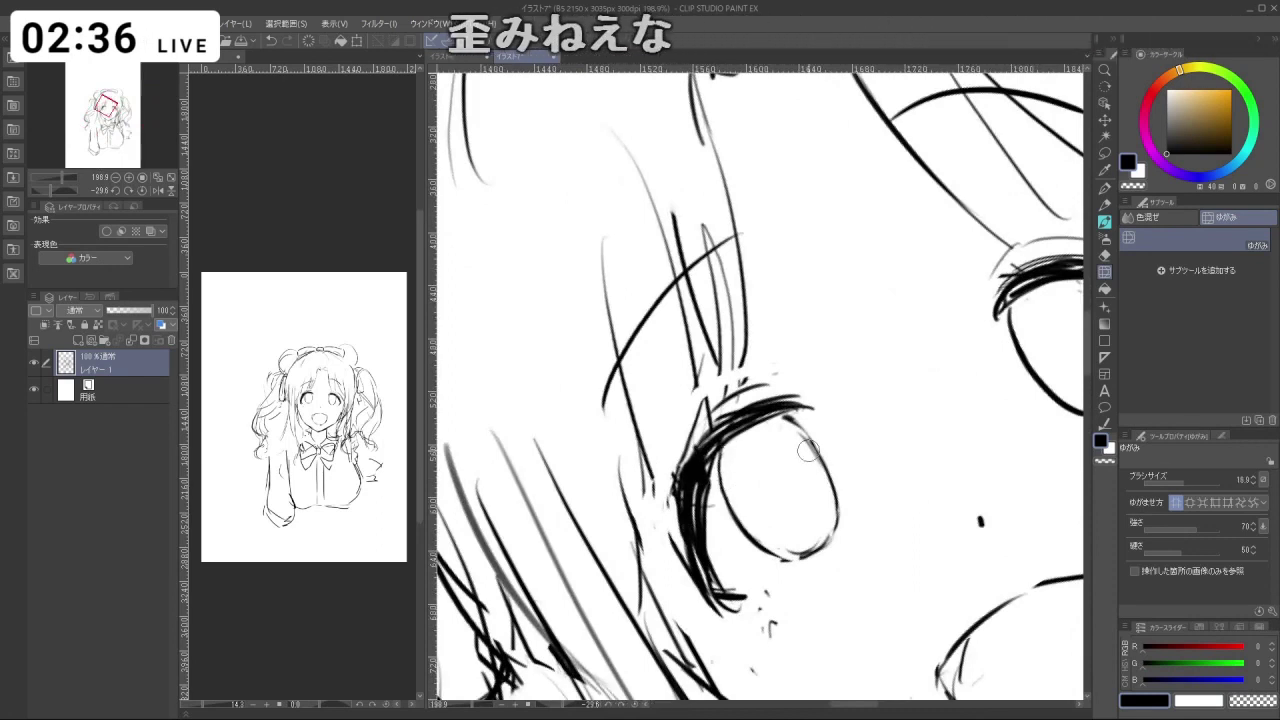
Trim the stray outer edge of the left eye's lash line with transparent colour and redraw its outer curve.
click(1105, 225)
key(ctrl+z)
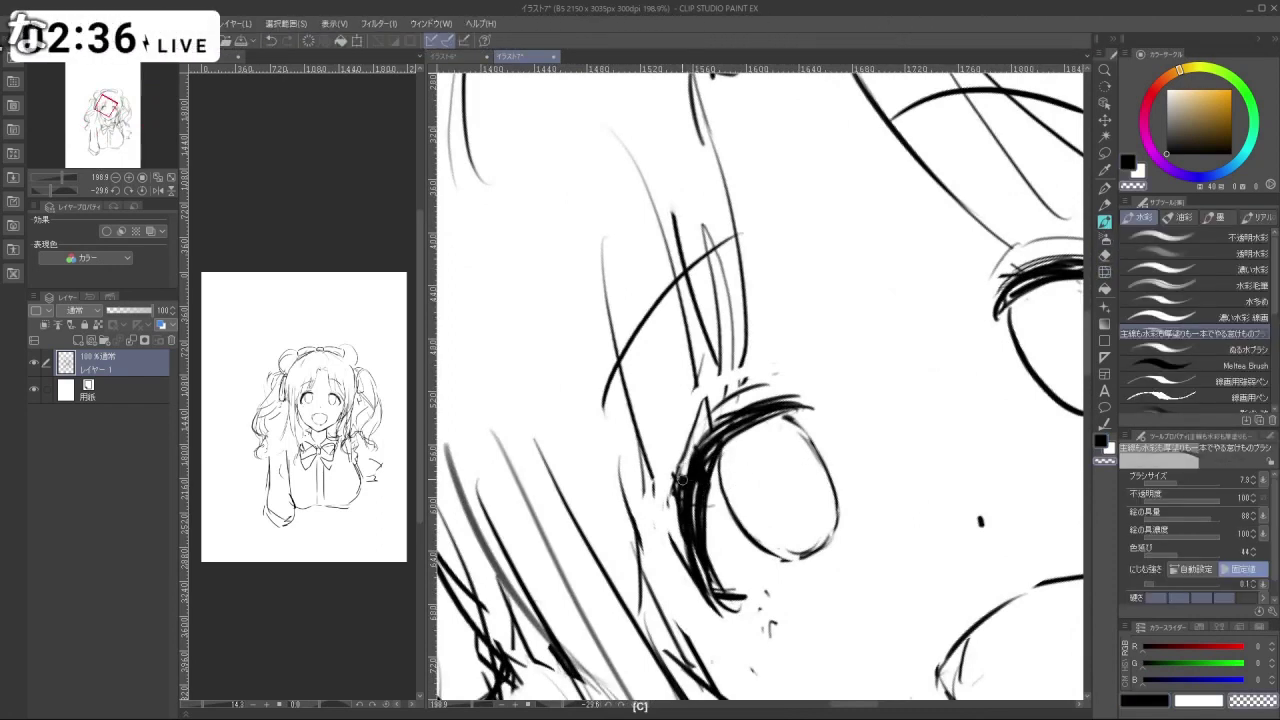
drag(683, 480, 680, 566)
key(c)
key(ctrl+z)
drag(709, 426, 681, 503)
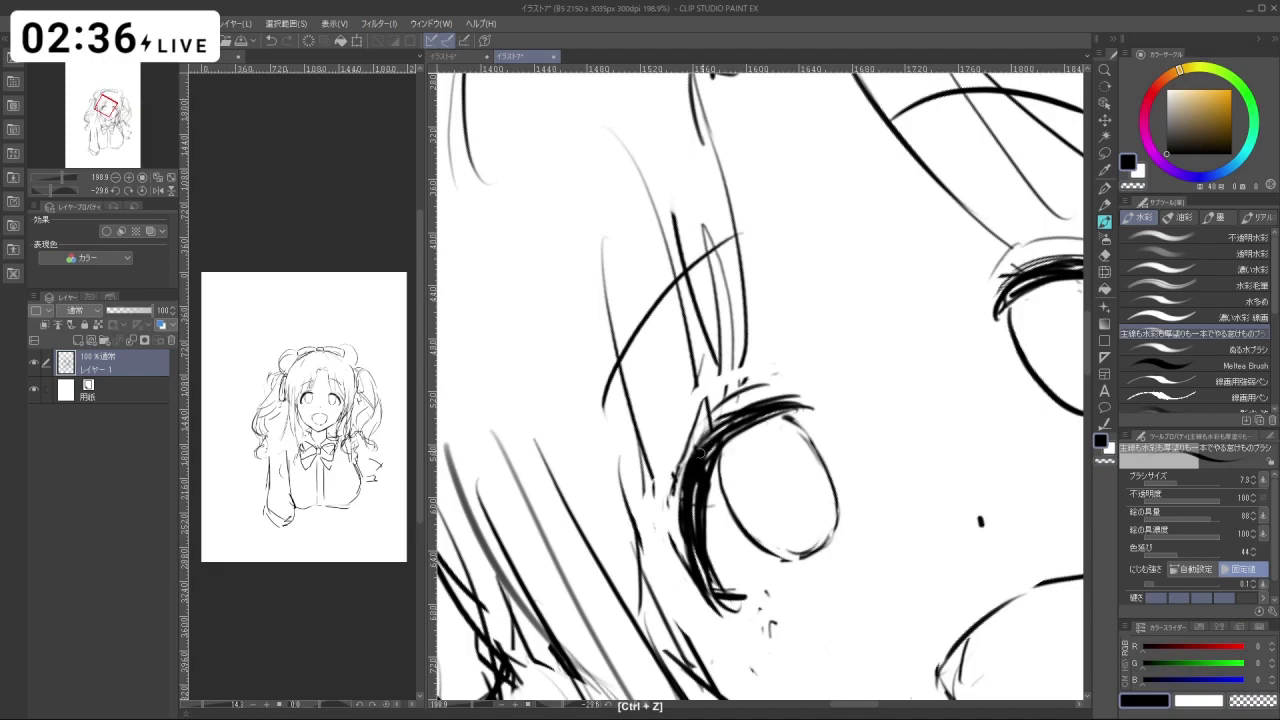
drag(815, 553, 682, 570)
drag(708, 222, 750, 220)
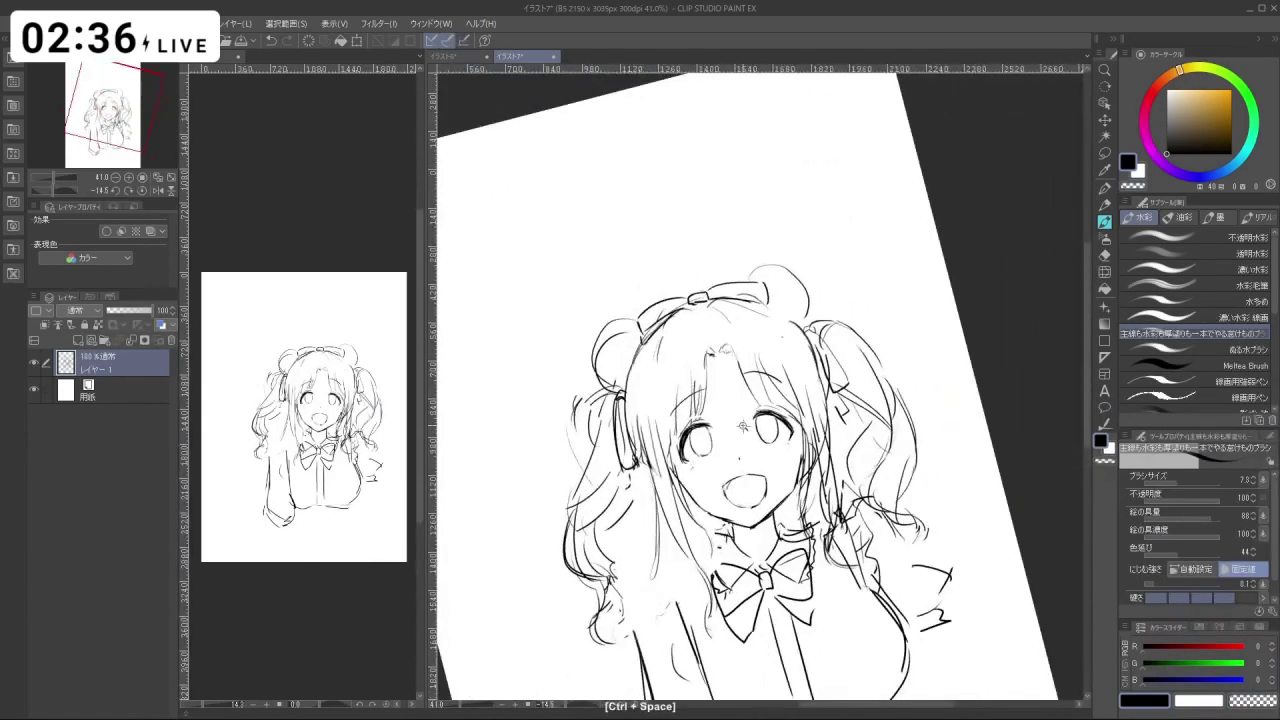
drag(744, 426, 819, 433)
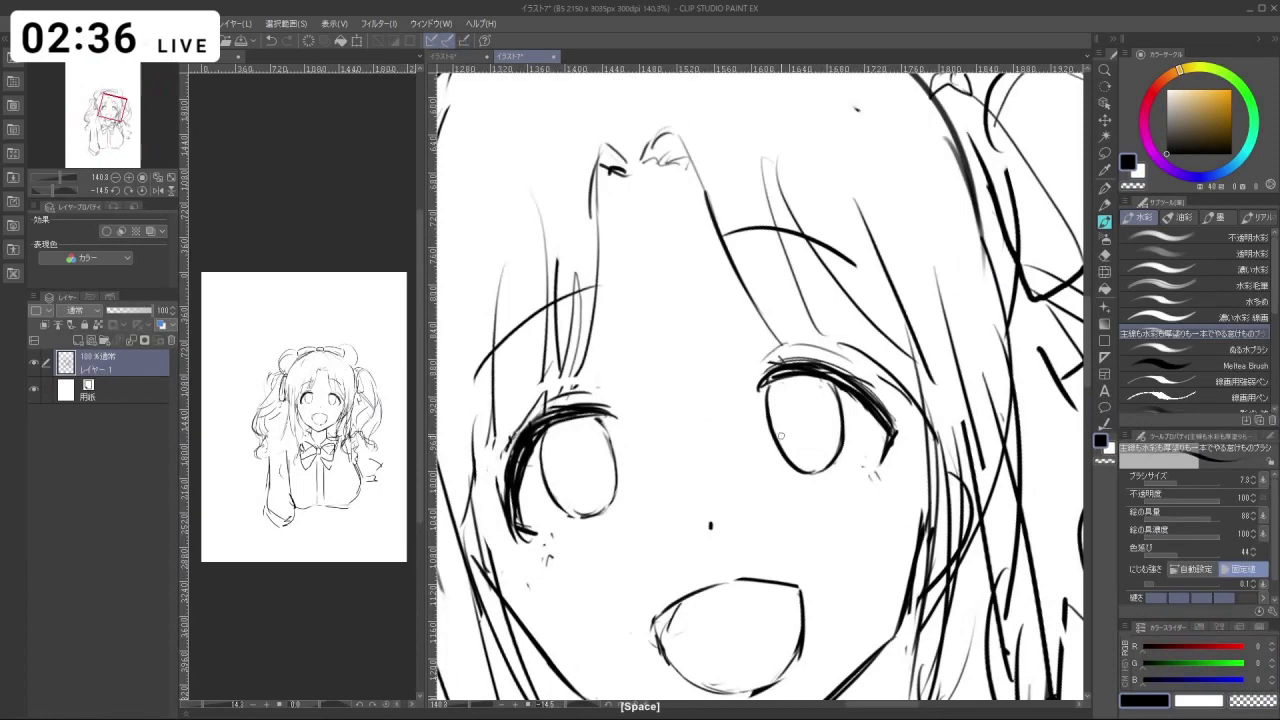
Erase the inner half of the right eye's iris outline with transparent colour and redraw it as a rounder curve.
drag(872, 456, 839, 454)
mouse_move(838, 452)
mouse_down()
mouse_move(793, 402)
mouse_move(812, 385)
mouse_move(772, 378)
mouse_move(764, 419)
mouse_up()
key(c)
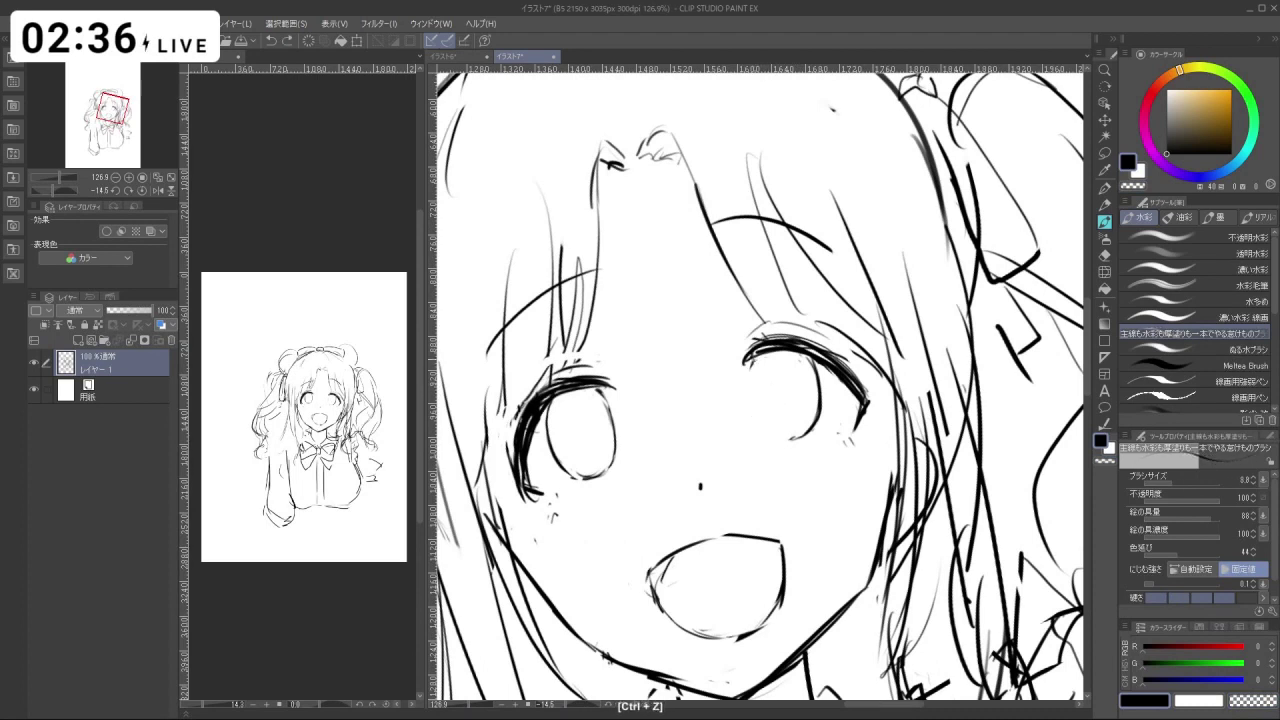
key(ctrl+z)
key(c)
drag(823, 373, 810, 432)
drag(798, 437, 811, 430)
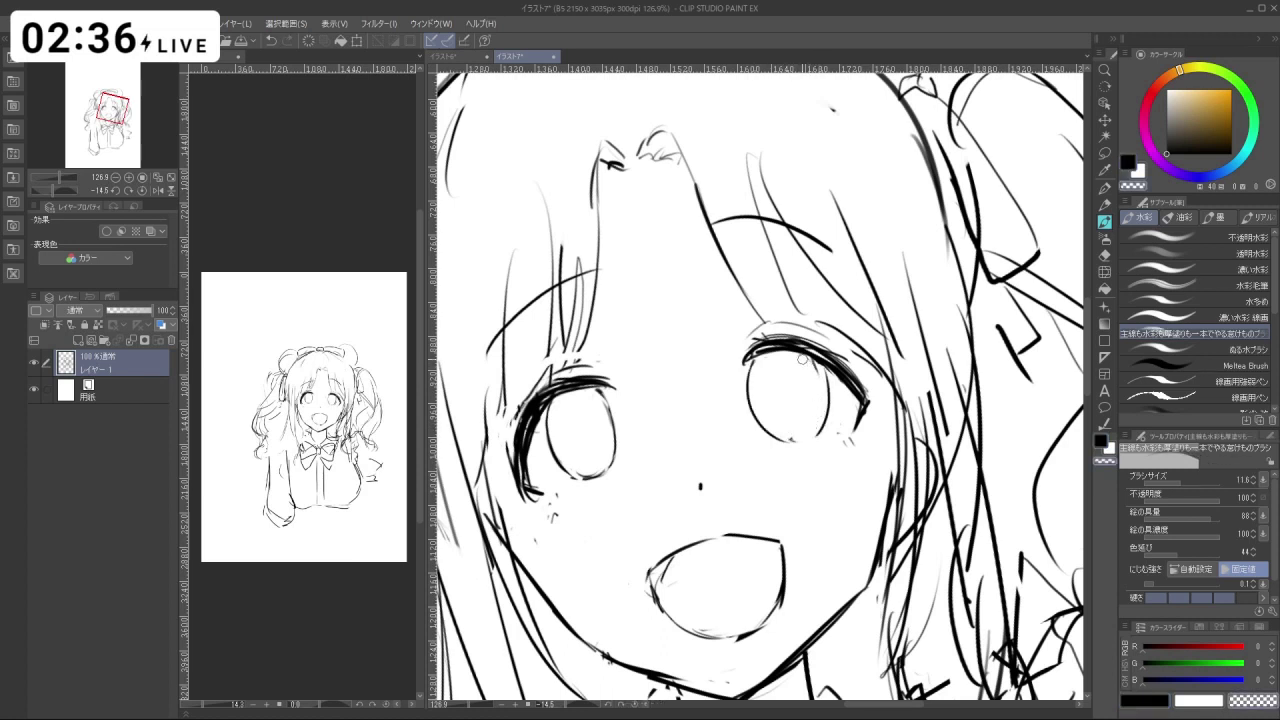
Rework the lower part of the right eye's iris and clear its inner side again with transparent colour.
key(ctrl+z)
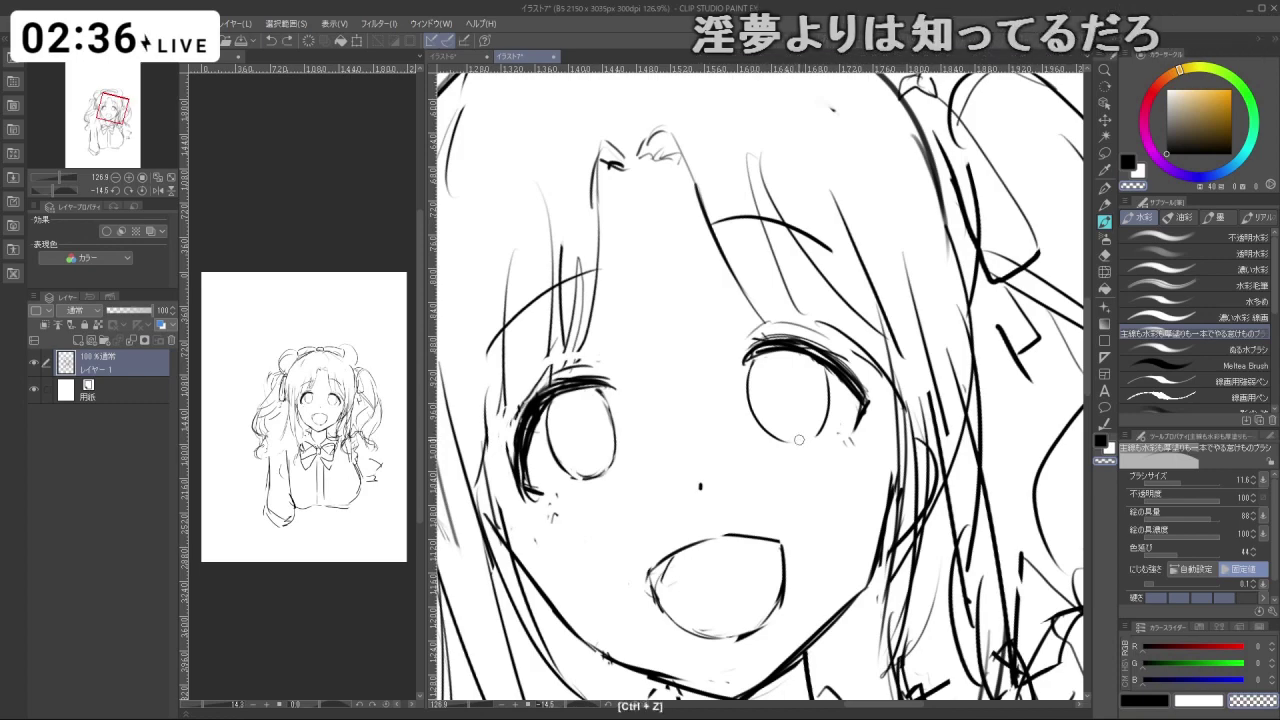
mouse_move(799, 440)
mouse_down()
mouse_move(818, 432)
mouse_move(761, 304)
mouse_move(686, 415)
mouse_move(798, 440)
mouse_move(818, 458)
mouse_move(786, 427)
mouse_up()
key(c)
key(ctrl+z)
scroll(820, 442, down, 4)
key(c)
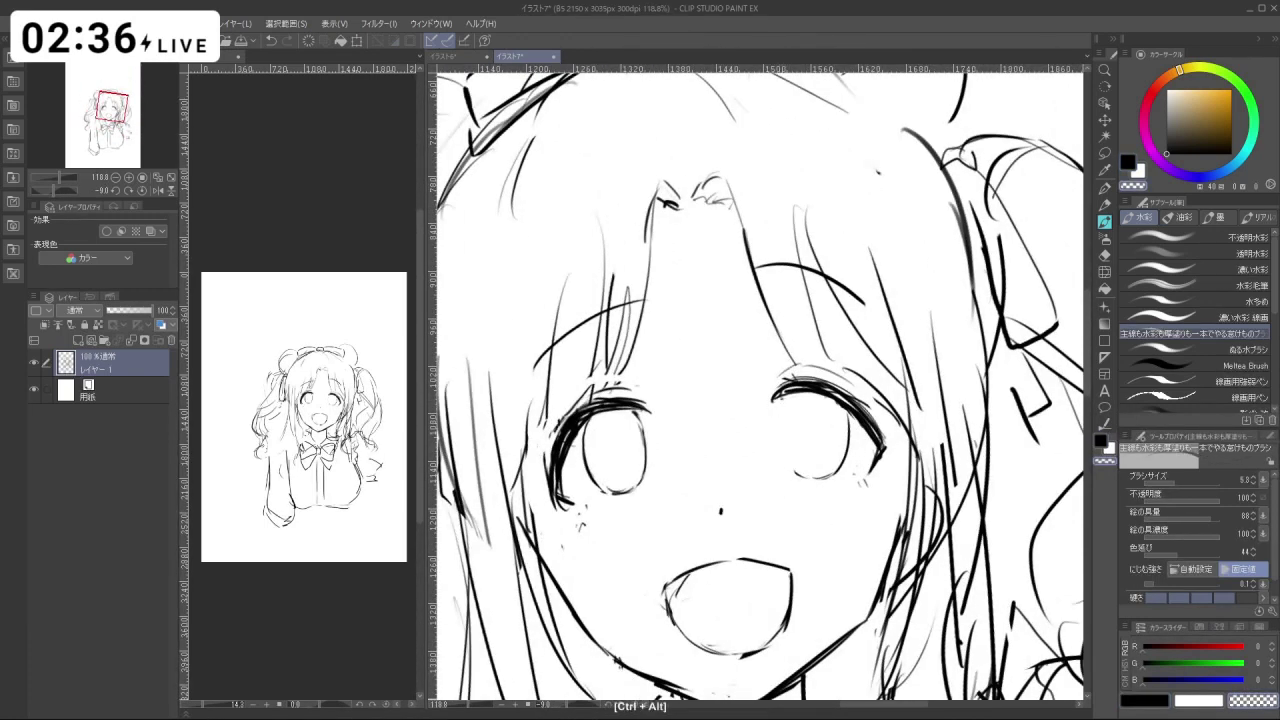
Redraw the inner curve of the right eye's iris to close it as a slim oval.
key(ctrl+z)
key(c)
key(ctrl+z)
mouse_move(783, 398)
mouse_down()
mouse_move(788, 465)
mouse_move(827, 394)
mouse_move(808, 339)
mouse_move(835, 346)
mouse_move(770, 440)
mouse_move(724, 458)
mouse_up()
key(ctrl+z)
key(ctrl+z)
key(c)
key(c)
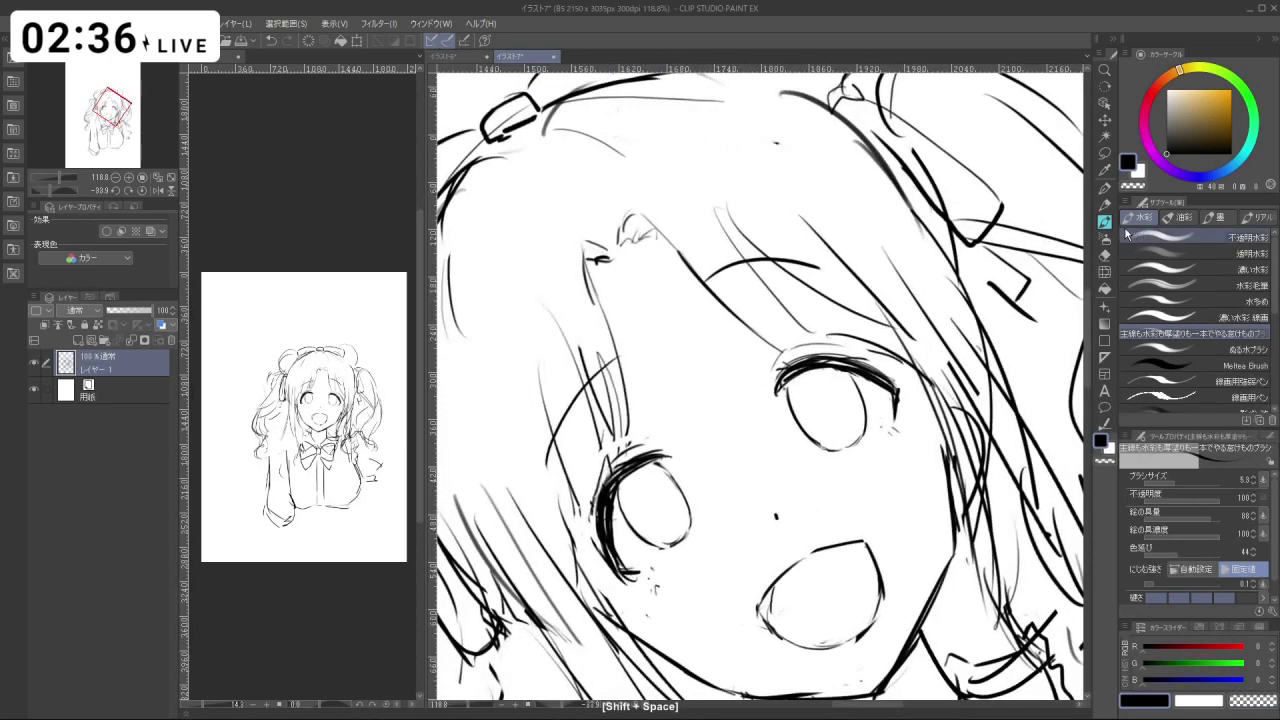
Try to push the left eye's iris outline with the Liquify tool, undo it and return to the brush.
key(j)
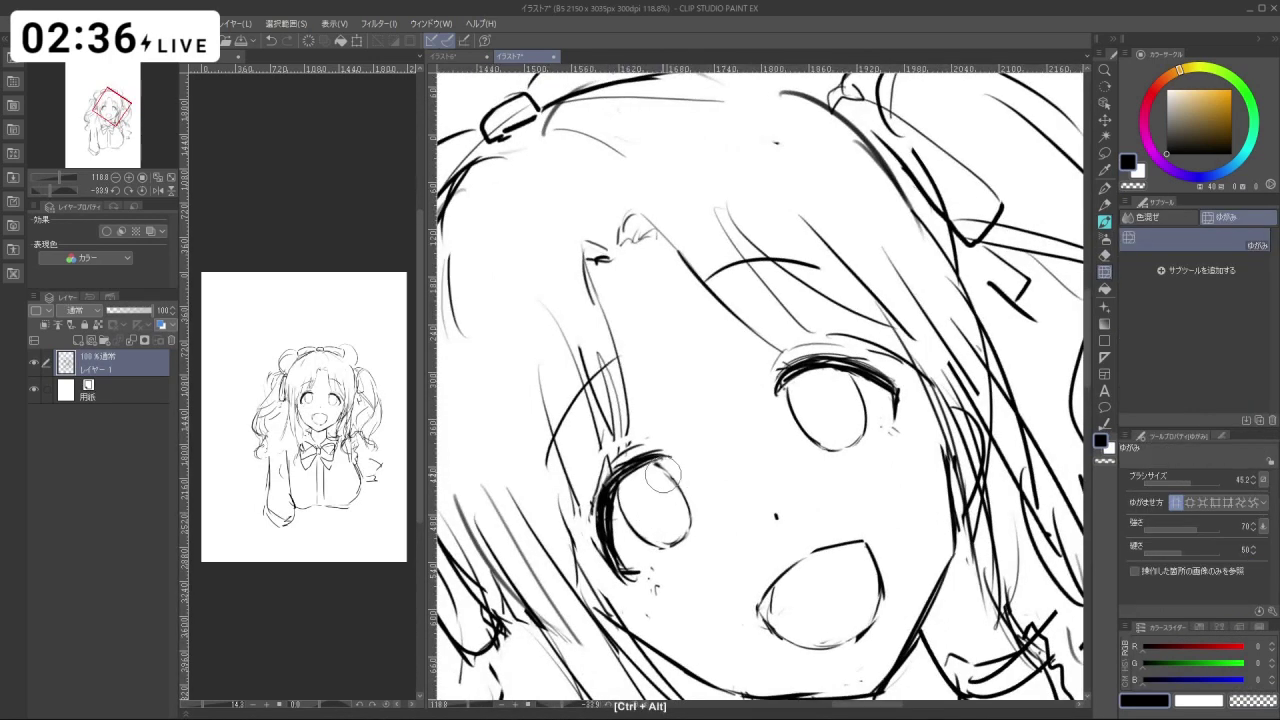
key(ctrl+z)
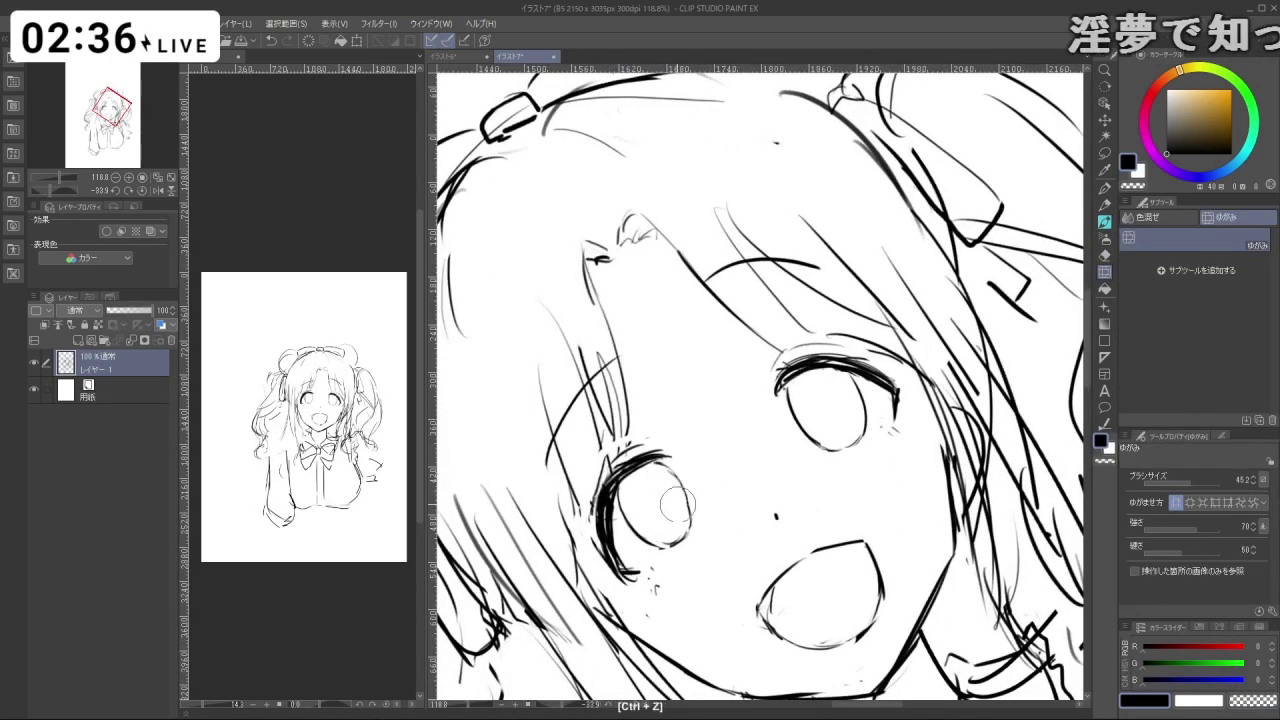
key(shift+space)
mouse_move(680, 528)
mouse_down()
mouse_move(708, 536)
mouse_move(864, 501)
mouse_move(920, 394)
mouse_move(898, 463)
mouse_move(658, 508)
mouse_move(655, 466)
mouse_up()
click(1106, 224)
Trim the outer edge of the left eye's lash line with transparent colour and redraw its curve.
key(shift+space)
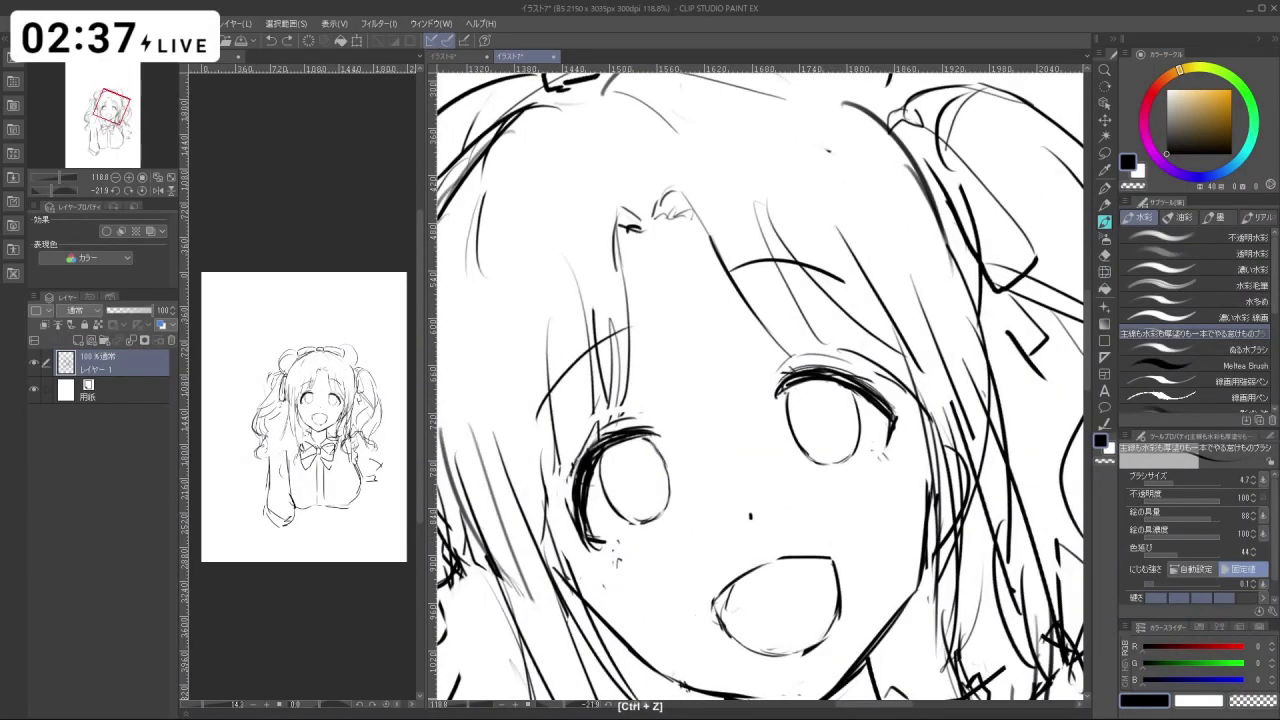
key(c)
key(c)
drag(650, 468, 691, 506)
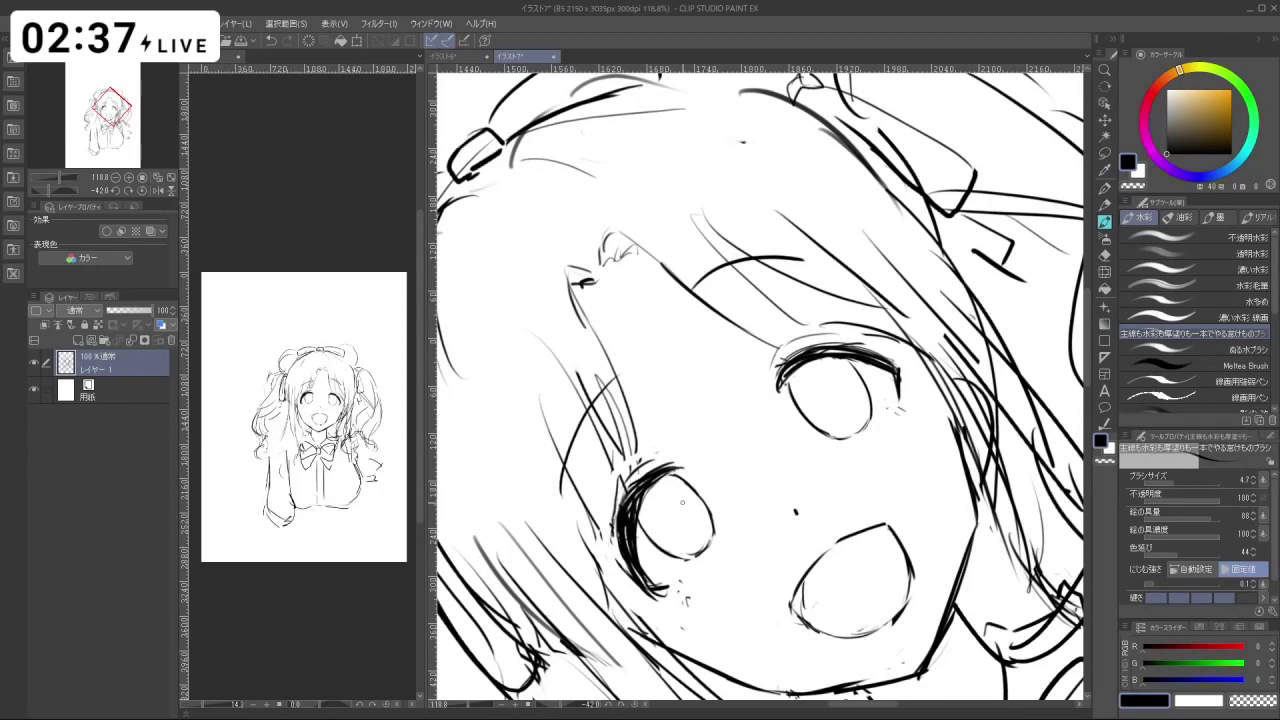
drag(616, 529, 622, 559)
key(ctrl+z)
key(c)
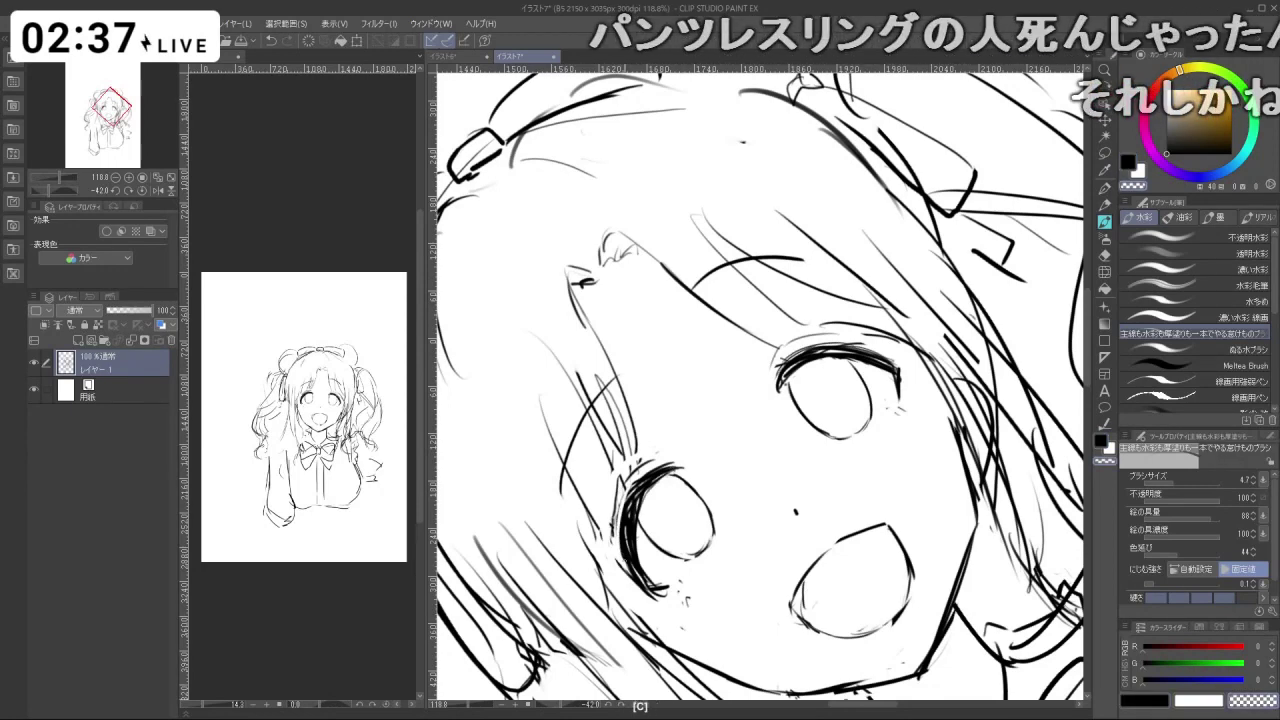
key(c)
key(ctrl+z)
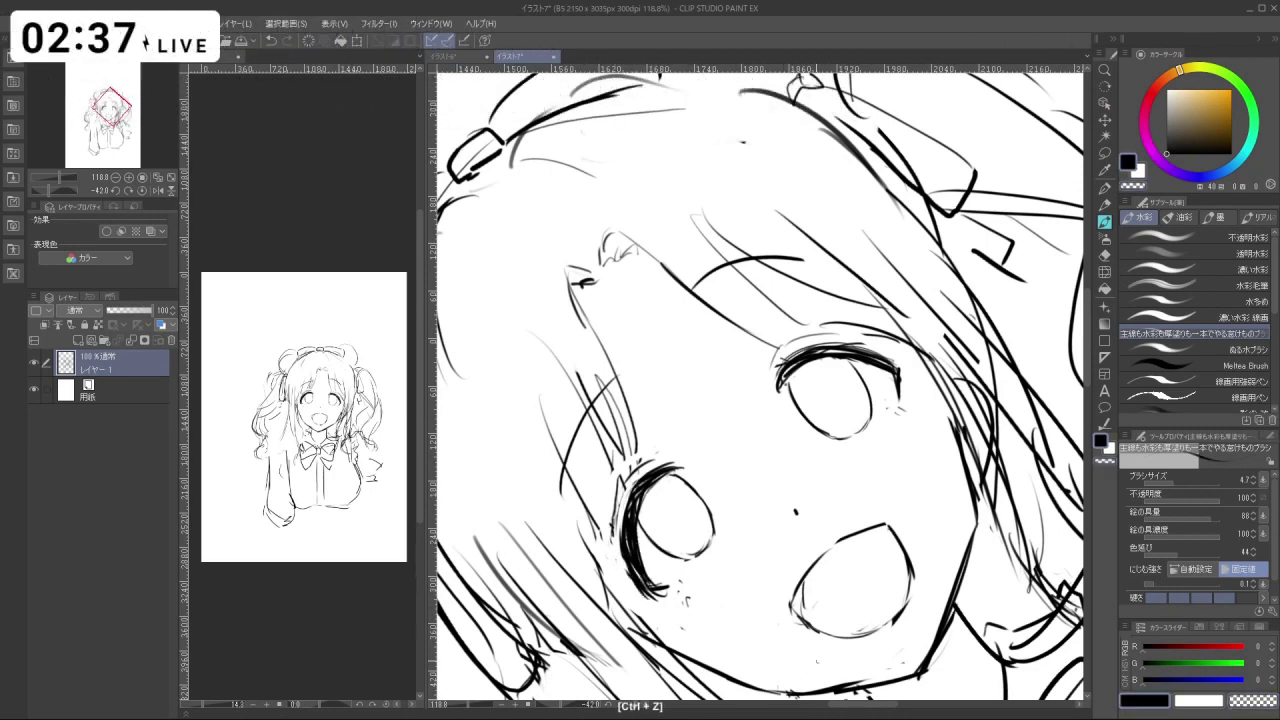
Clean up the lower outer tip of the left eye's lash, alternating transparent colour and black.
key(shift+space)
drag(675, 515, 752, 540)
key(c)
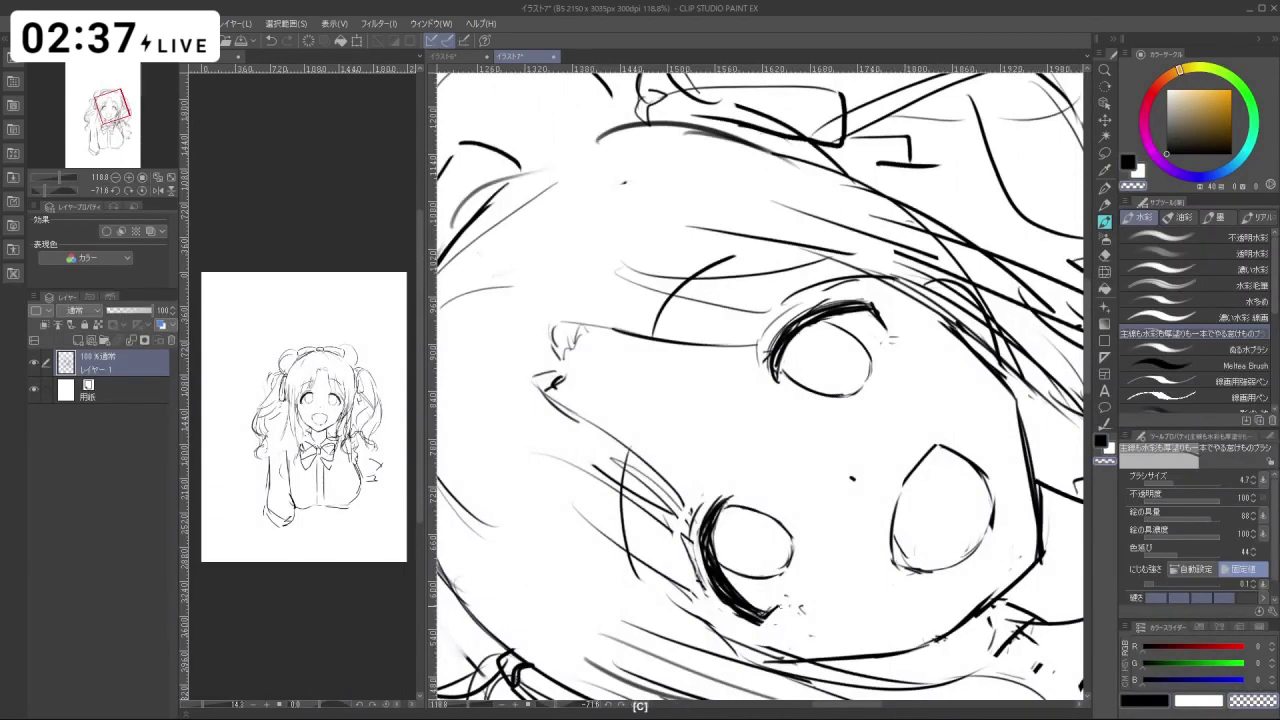
key(c)
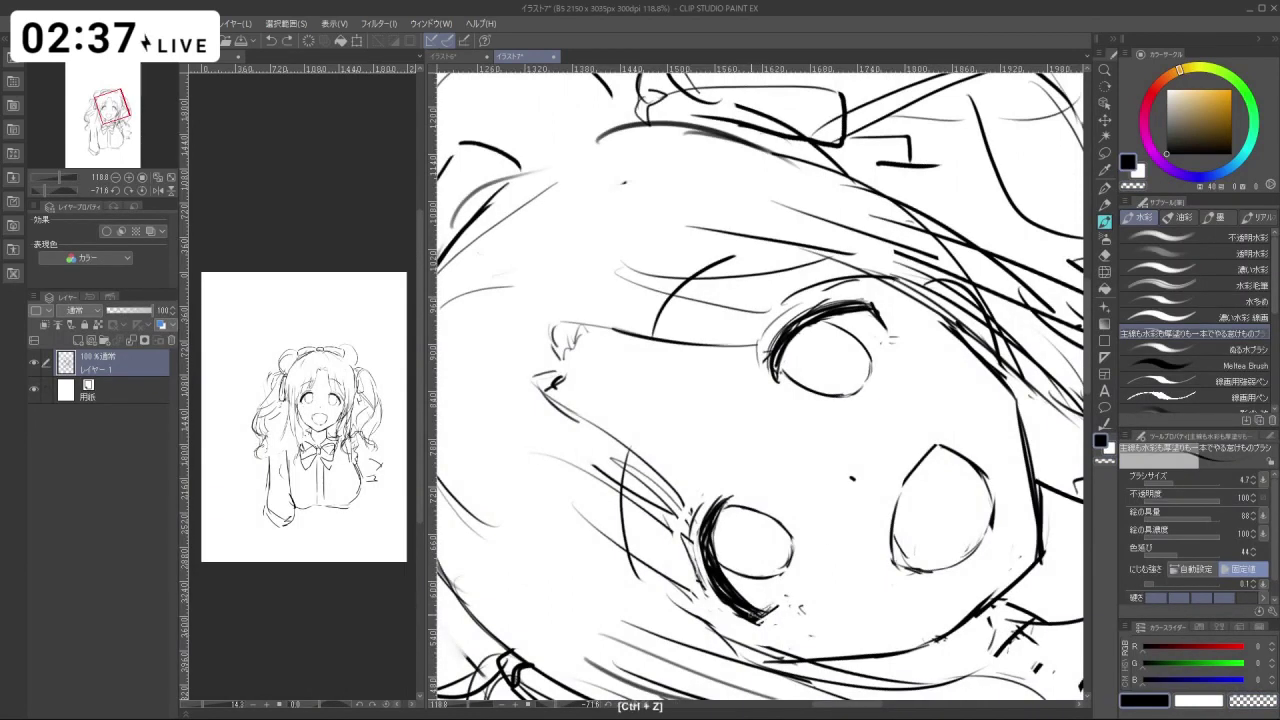
key(c)
key(c)
Draw a short lower-lid stroke at the outer corner of the left eye's lash line.
key(shift+space)
drag(640, 470, 708, 250)
key(c)
key(ctrl+alt)
drag(556, 353, 549, 346)
key(c)
key(ctrl+z)
drag(542, 320, 554, 346)
key(ctrl+z)
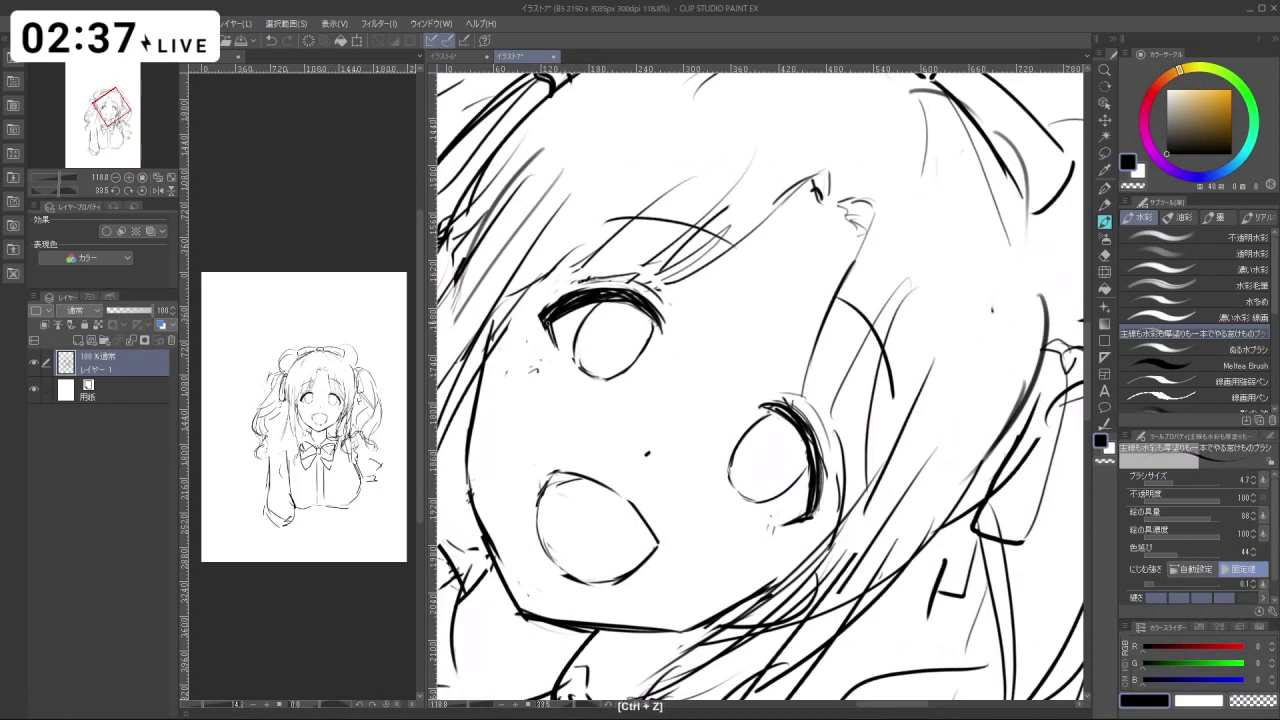
key(shift+space)
key(c)
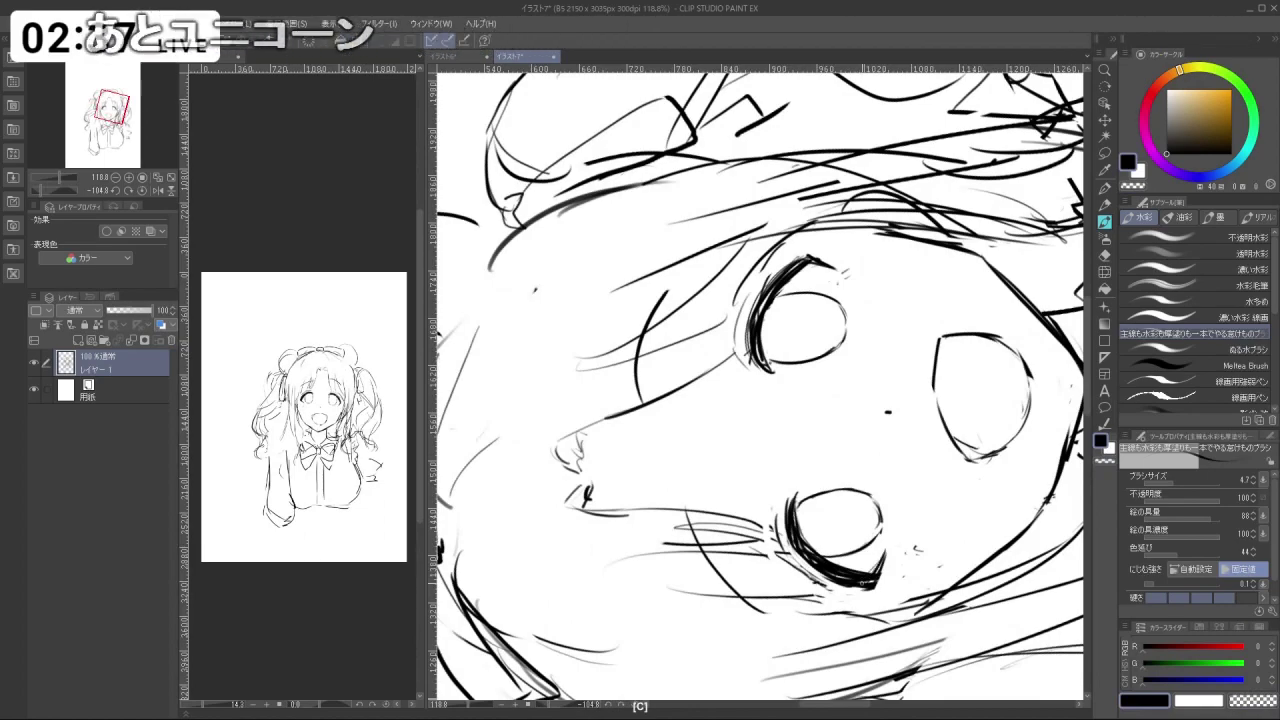
Try to nudge the inner edge of the left eye's iris with the Liquify tool, undo it and reselect the brush.
key(ctrl+space)
key(shift+space)
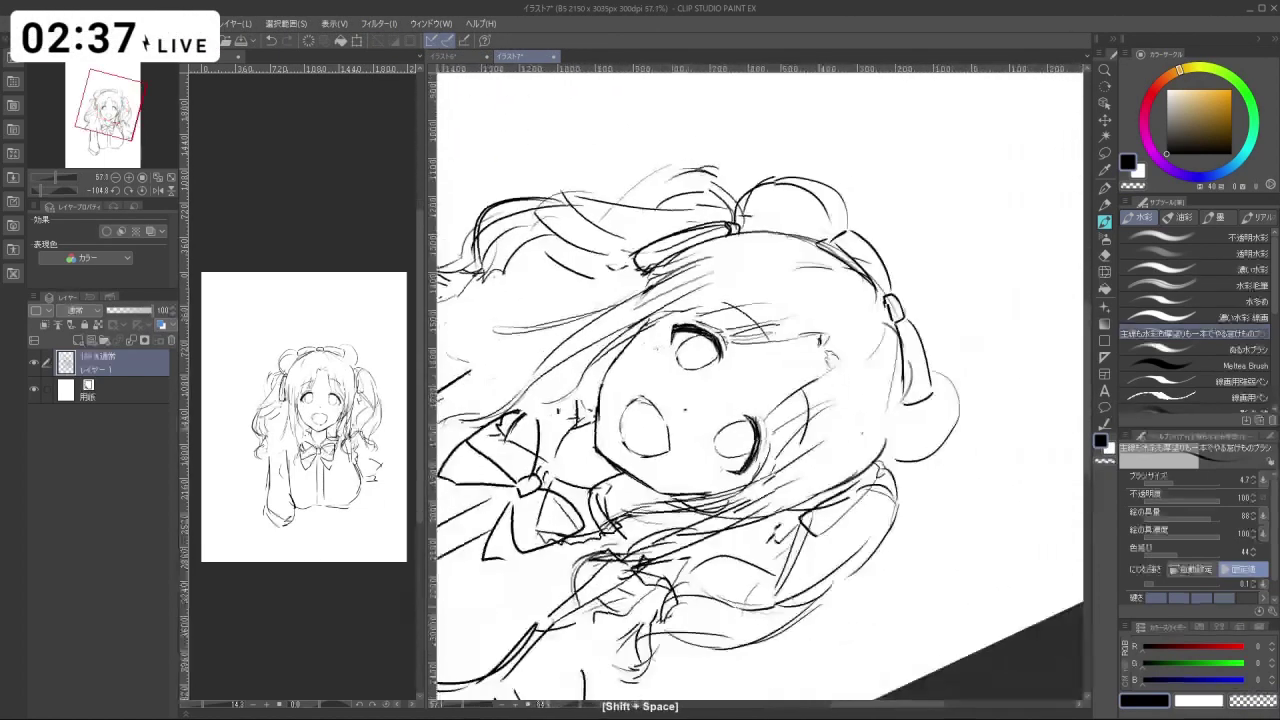
key(ctrl+space)
key(shift+space)
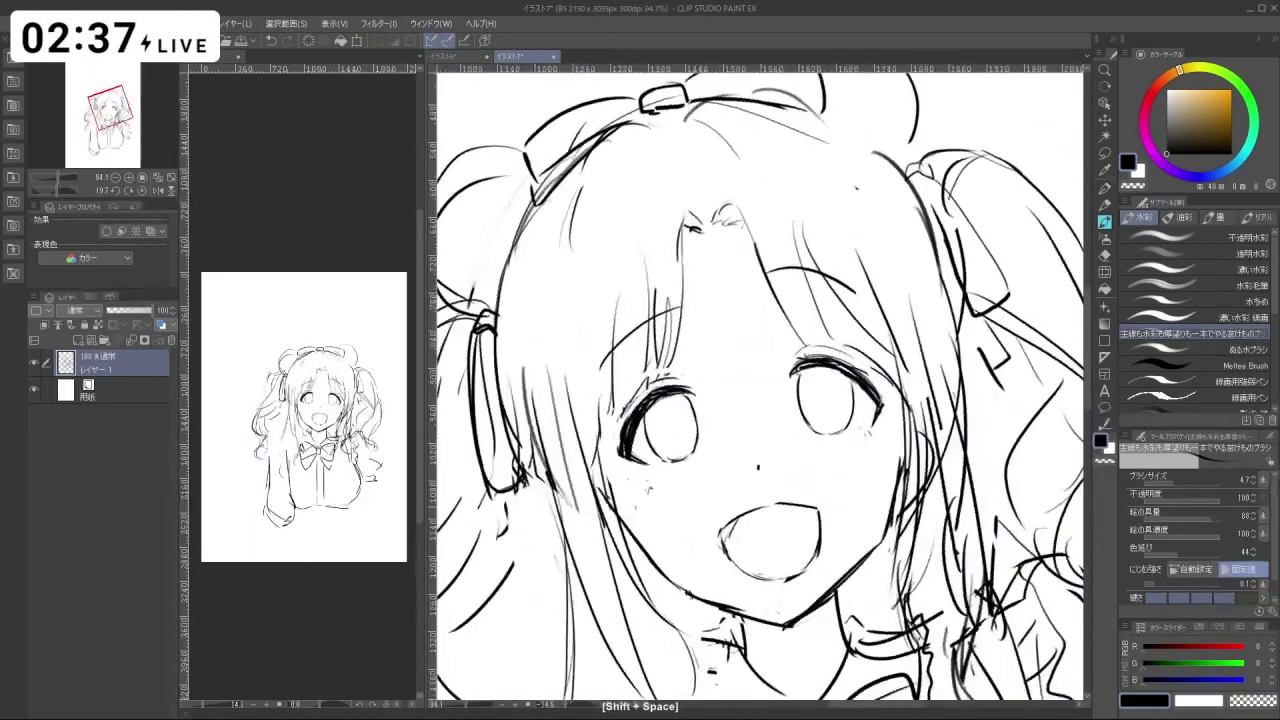
click(1105, 272)
key(ctrl+space)
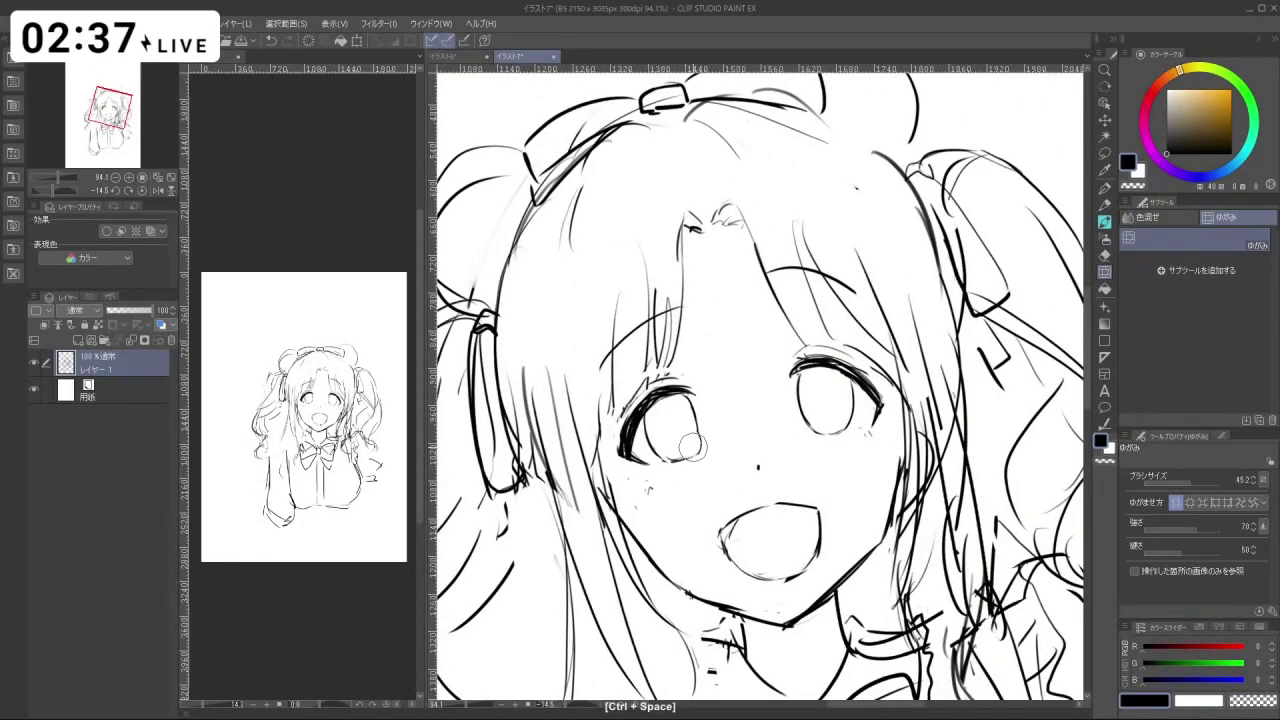
drag(697, 438, 699, 450)
key(ctrl+z)
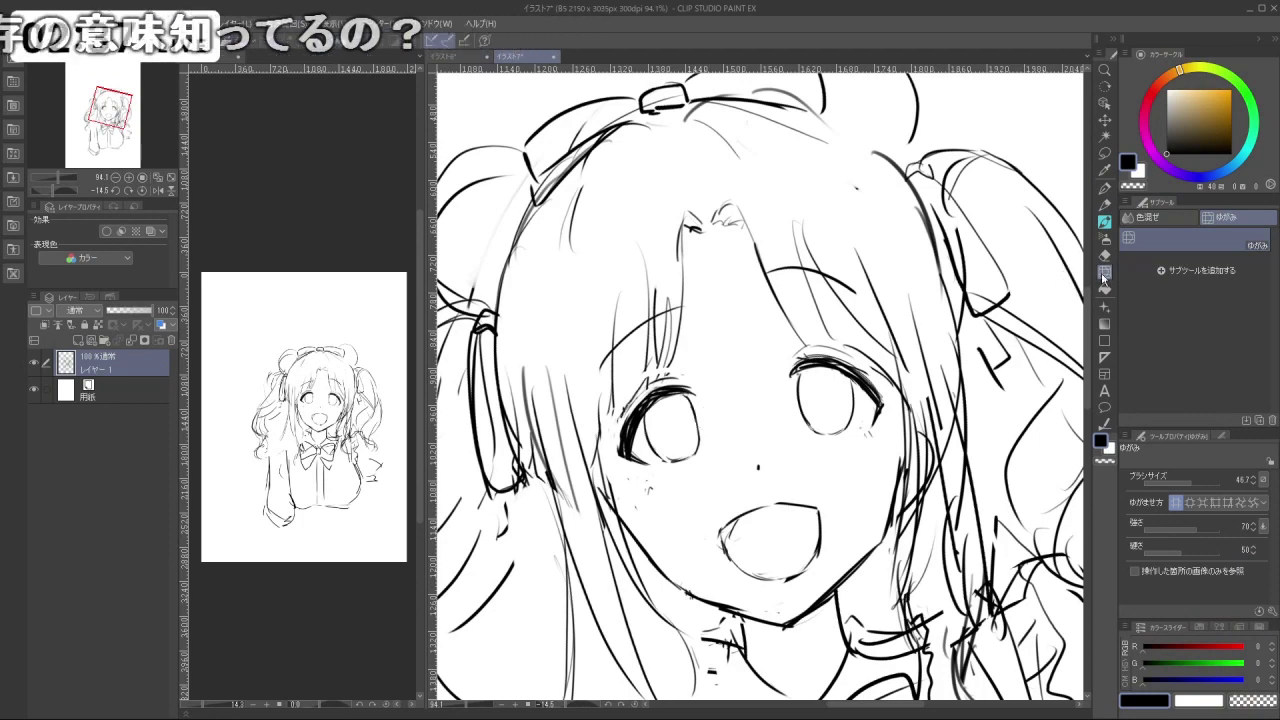
click(1105, 222)
Erase the inner side of the left eye's iris with the canvas upside down and redraw it as one smooth curve.
key(ctrl+space)
key(shift+space)
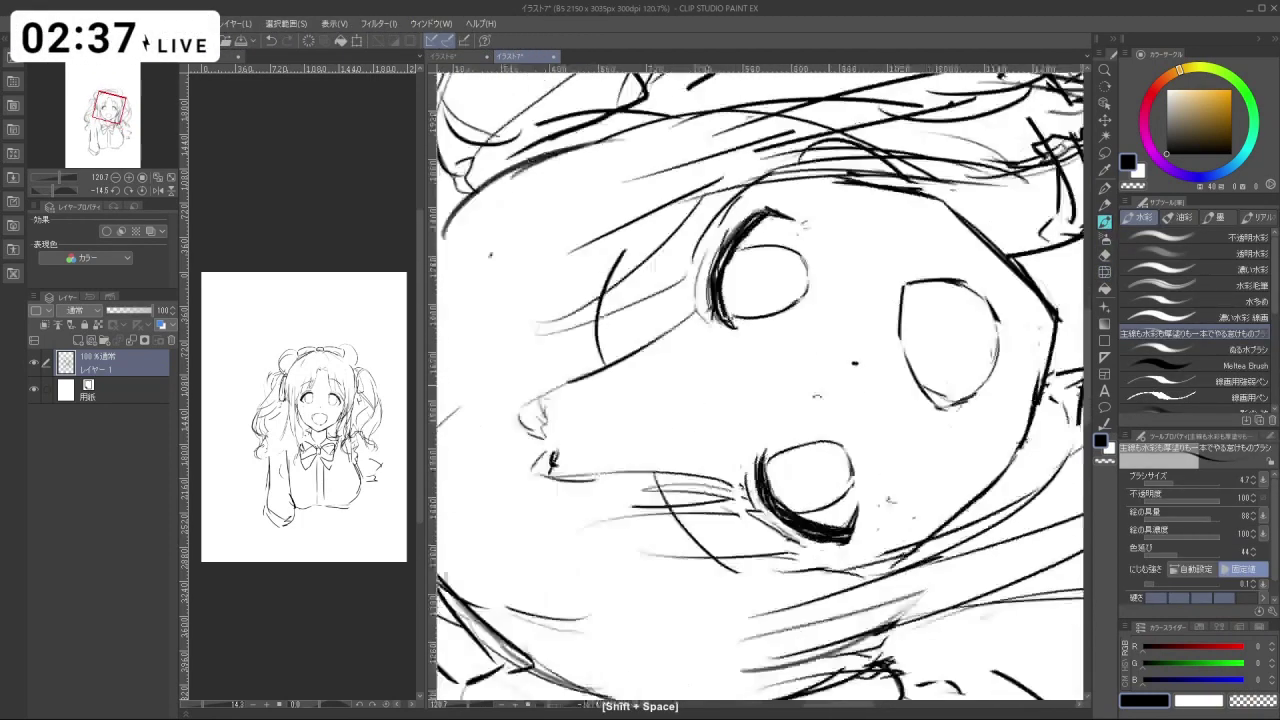
mouse_move(841, 446)
mouse_down()
mouse_move(835, 321)
mouse_move(817, 305)
mouse_move(815, 318)
mouse_up()
key(c)
key(c)
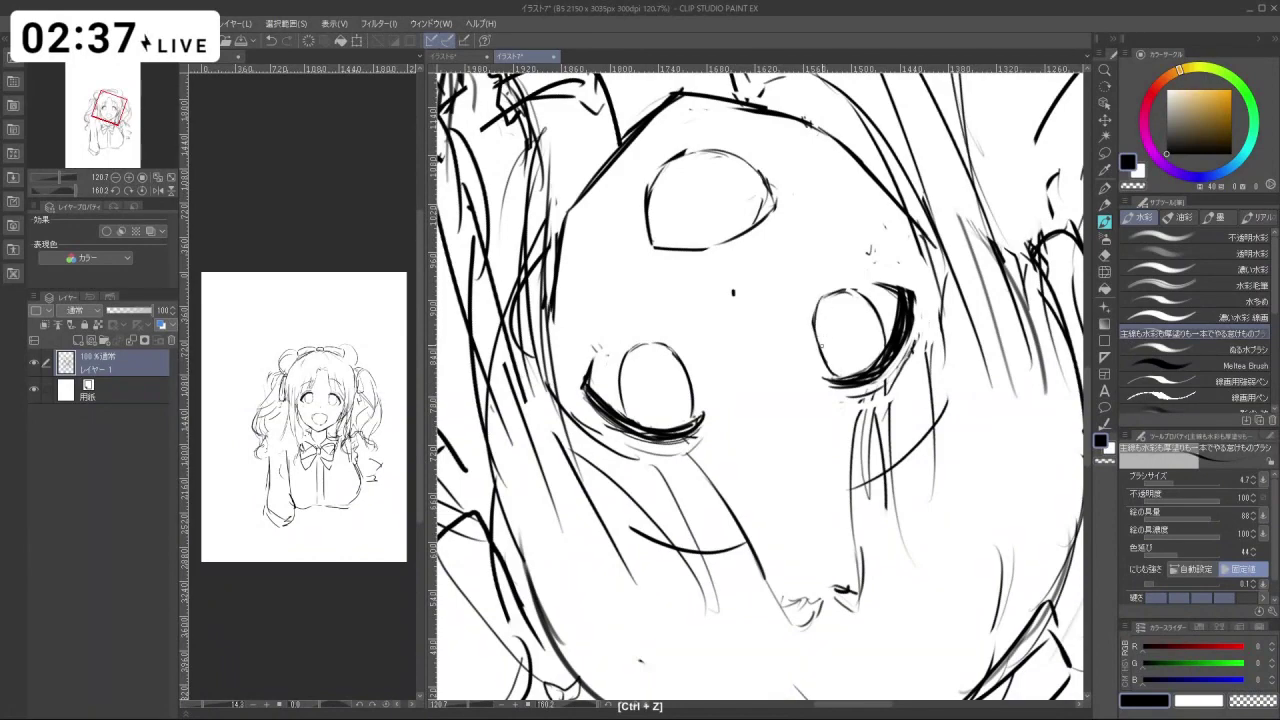
key(c)
key(c)
mouse_move(817, 304)
mouse_down()
mouse_move(813, 333)
mouse_move(834, 376)
mouse_up()
key(shift+space)
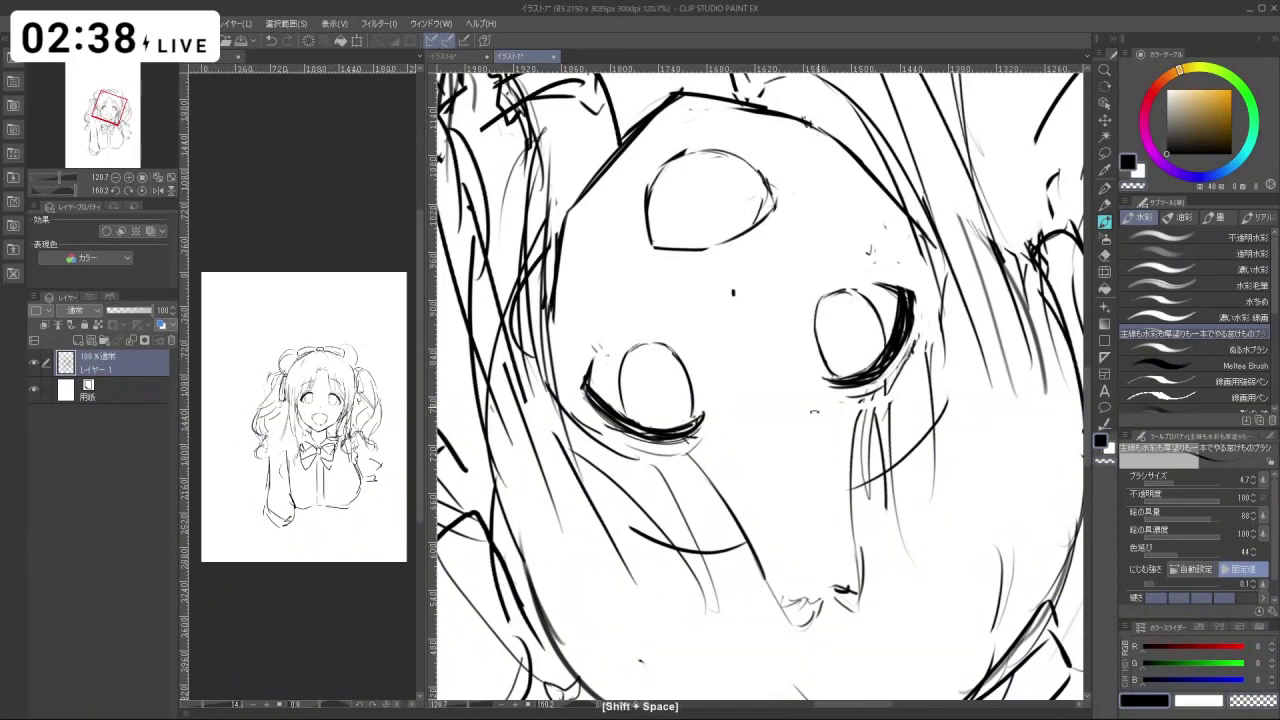
Try a new stroke near the upper inner side of the left eye and undo it.
mouse_move(709, 285)
mouse_down()
mouse_move(690, 475)
mouse_move(747, 498)
mouse_move(797, 494)
mouse_move(780, 338)
mouse_up()
key(ctrl+space)
key(space)
drag(780, 338, 708, 302)
key(ctrl+space)
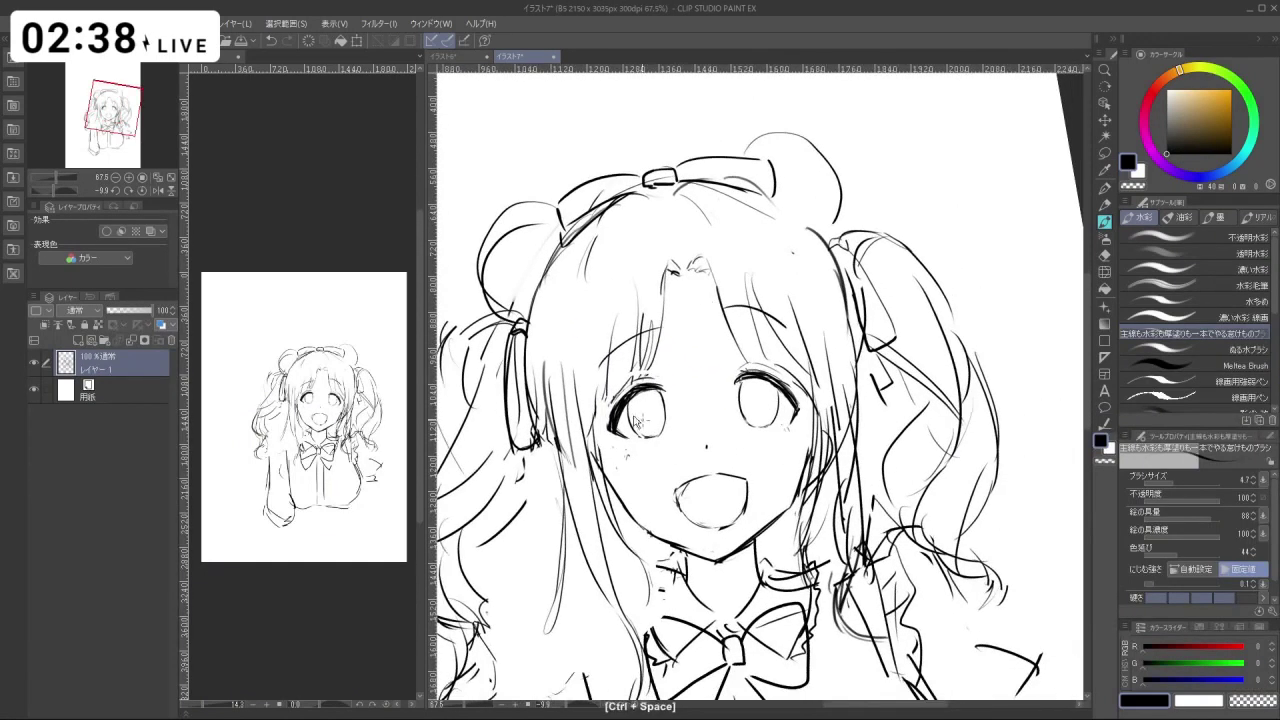
drag(634, 441, 682, 415)
drag(669, 351, 684, 368)
key(ctrl+z)
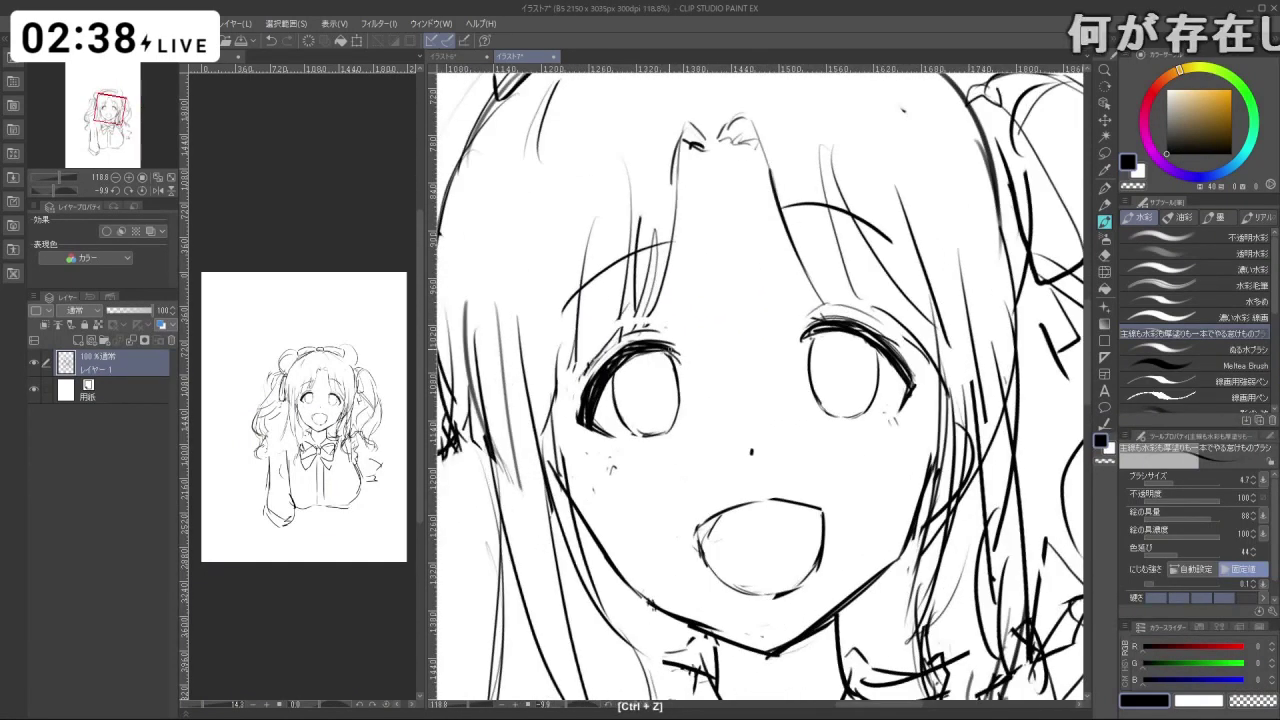
Extend the left eye's outer lash edge down to a pointed outer corner.
key(shift+space)
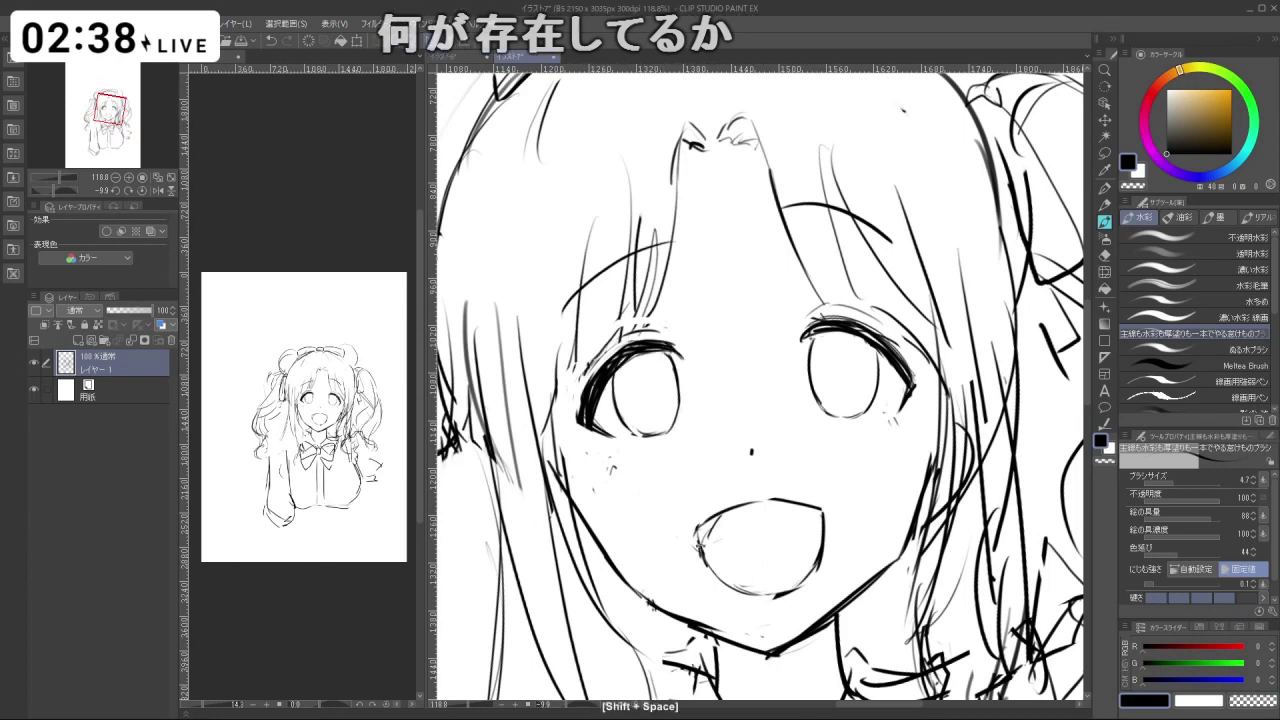
drag(745, 499, 808, 490)
key(ctrl+z)
drag(613, 470, 626, 516)
key(c)
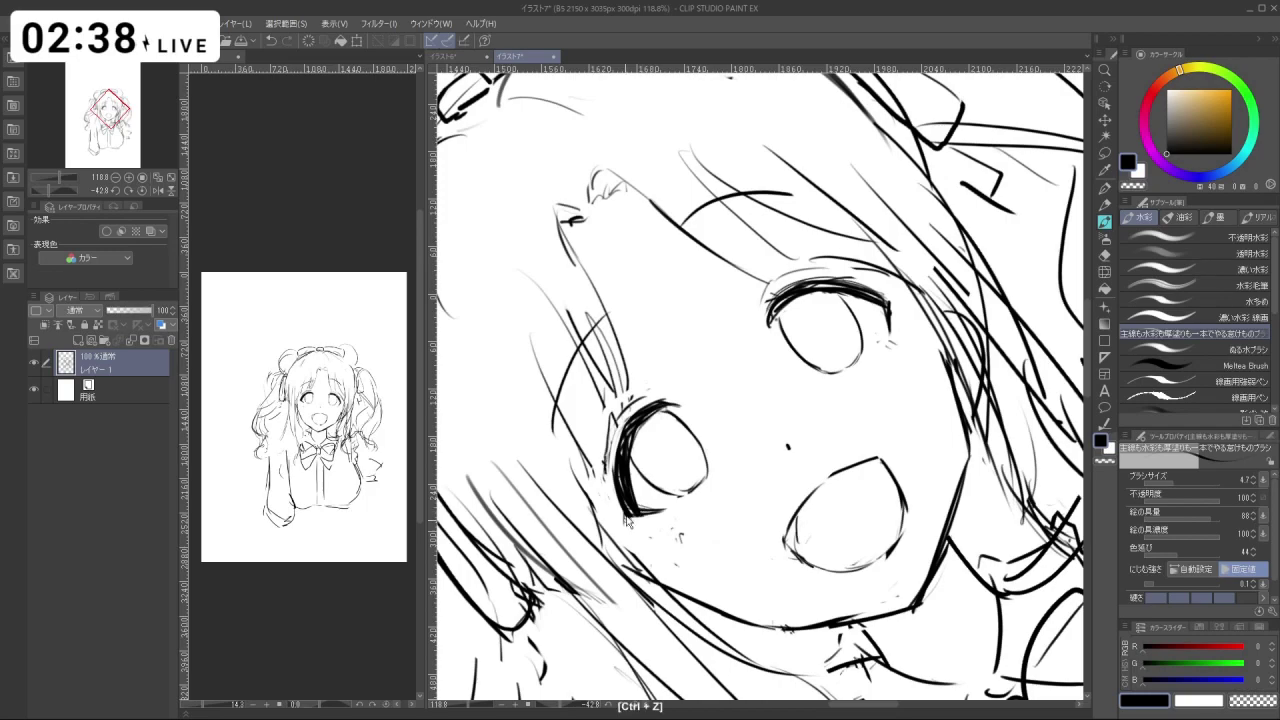
Thin the inner side of the left eye's iris outline with transparent colour and try redrawing it.
key(shift+space)
drag(740, 498, 678, 461)
key(ctrl+space)
drag(663, 367, 735, 367)
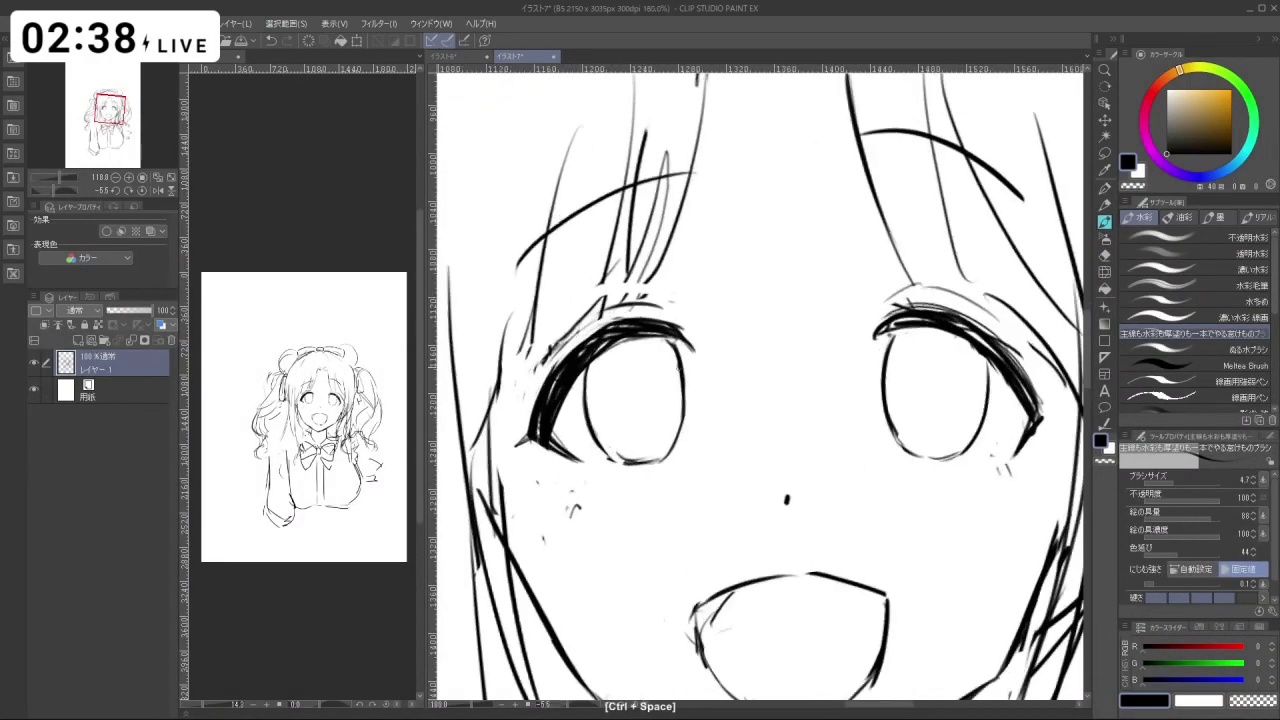
key(c)
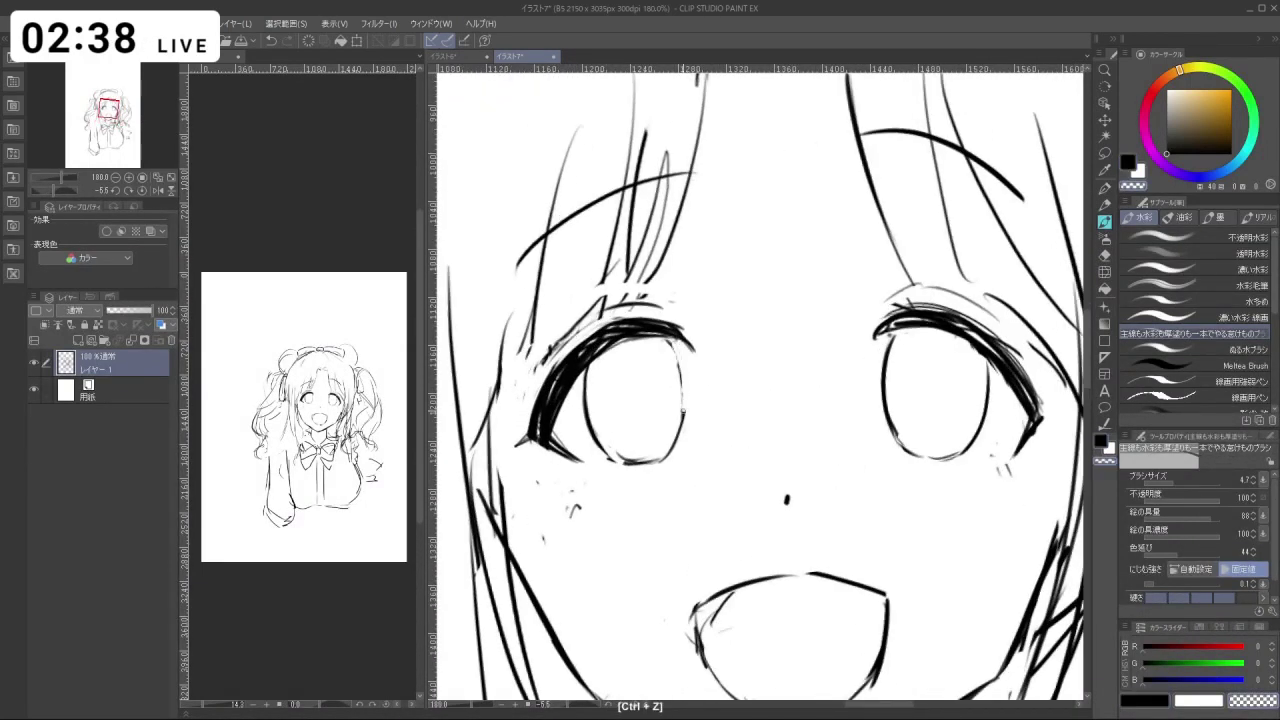
key(c)
mouse_move(667, 338)
mouse_down()
mouse_move(681, 385)
mouse_move(679, 361)
mouse_move(683, 379)
mouse_move(590, 400)
mouse_move(668, 520)
mouse_move(868, 410)
mouse_move(925, 410)
mouse_up()
key(ctrl+z)
key(ctrl+z)
key(ctrl+z)
Redraw the inner edge of the left eye's iris as a firmer line with the canvas turned upside down.
key(ctrl+space)
key(shift+space)
key(ctrl+space)
ctrl+click(862, 390)
key(ctrl+z)
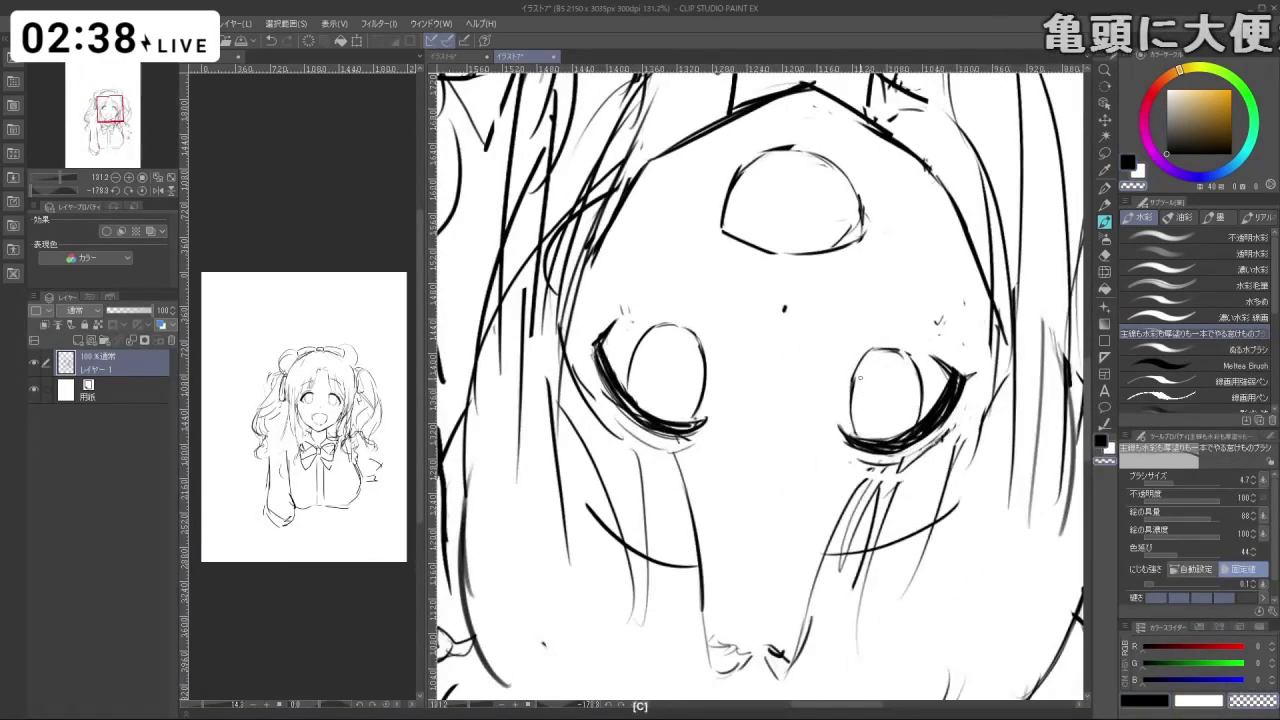
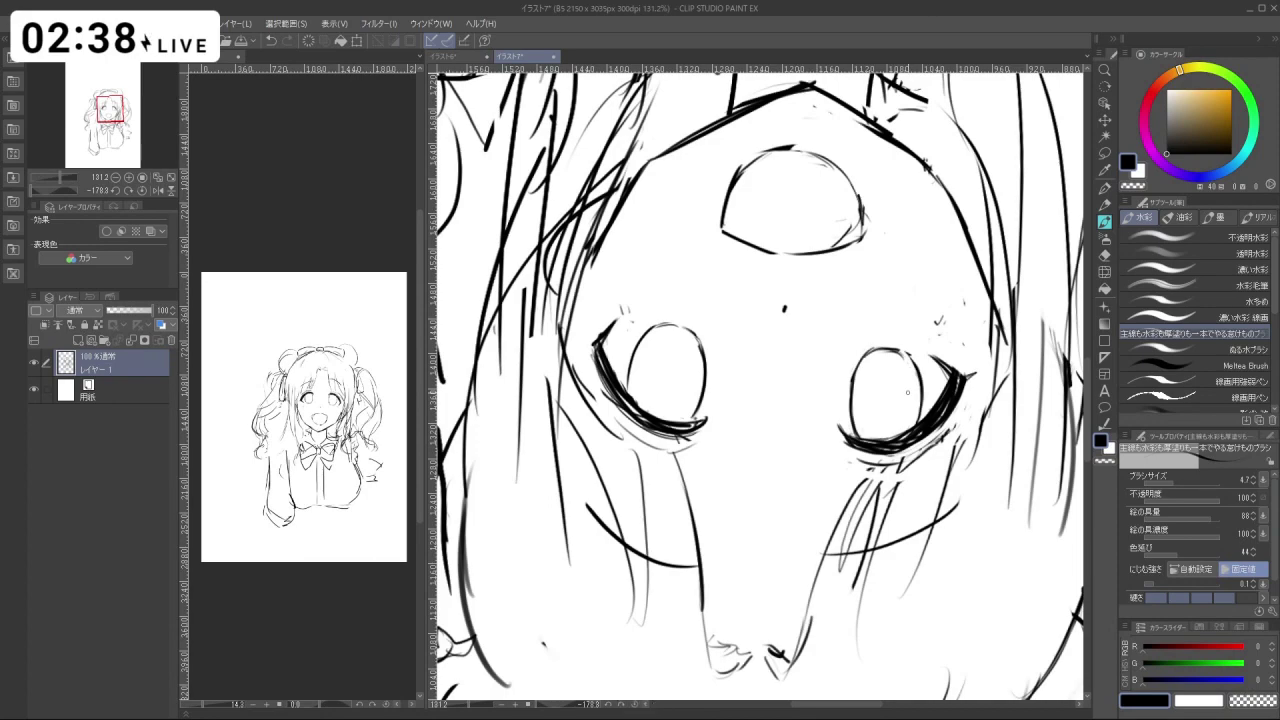
Rework the inner curve of the left eye's iris into a thinner, rounder line.
drag(908, 392, 613, 407)
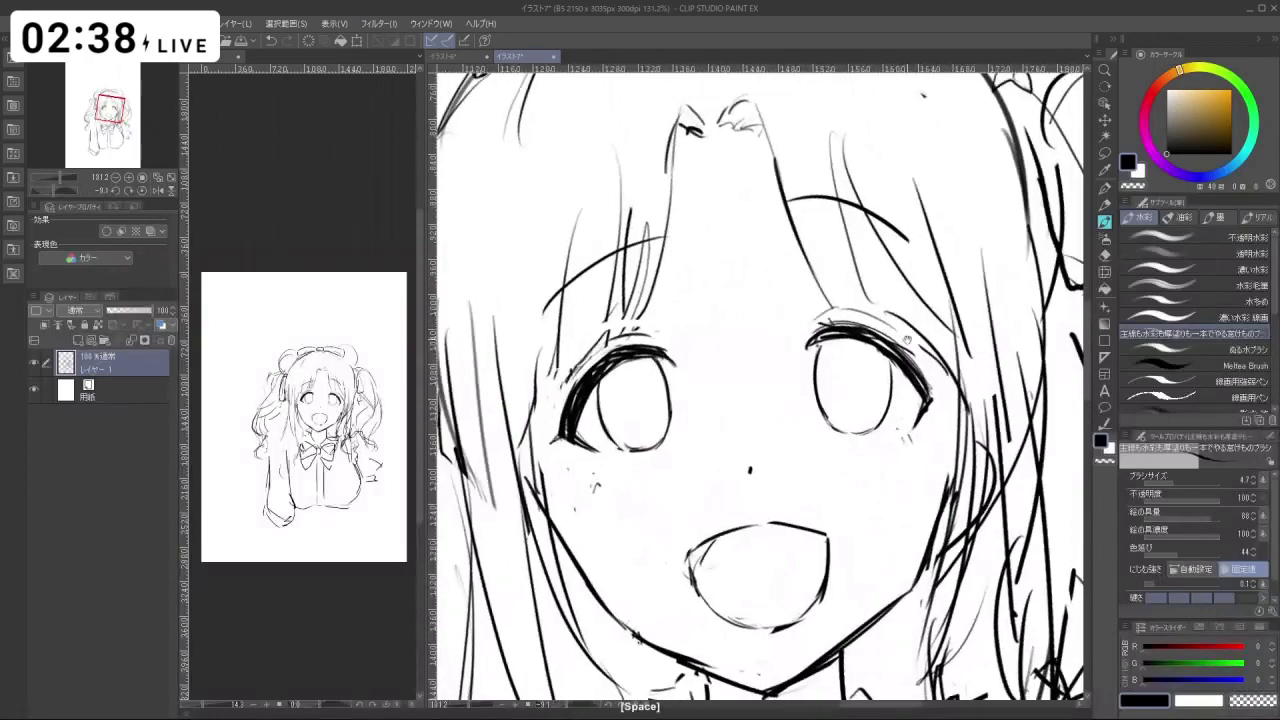
mouse_move(776, 442)
mouse_down()
mouse_move(700, 415)
mouse_move(738, 411)
mouse_up()
mouse_move(671, 410)
mouse_down()
mouse_move(688, 411)
mouse_move(687, 457)
mouse_up()
key(c)
key(ctrl+z)
key(ctrl+z)
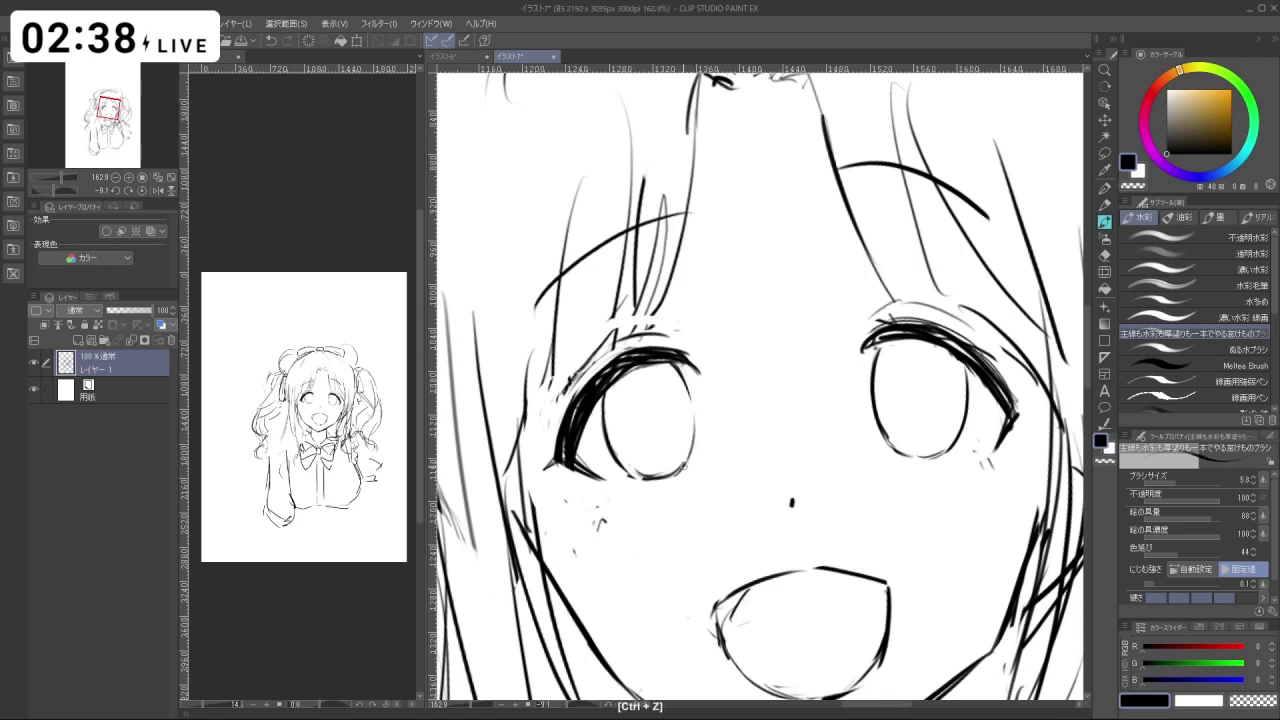
Thin the lower edge of the left eye's iris outline with transparent colour on the rotated canvas.
mouse_move(685, 466)
mouse_down()
mouse_move(656, 401)
mouse_move(668, 334)
mouse_move(721, 288)
mouse_move(788, 287)
mouse_up()
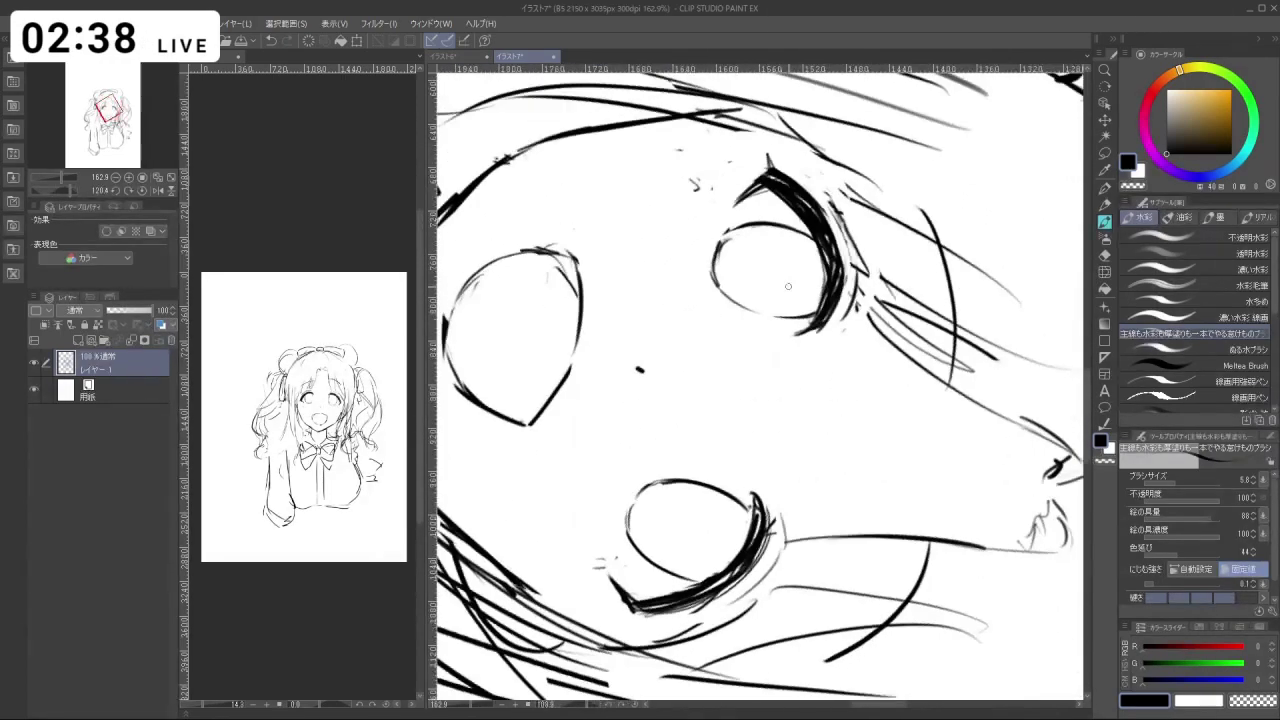
key(c)
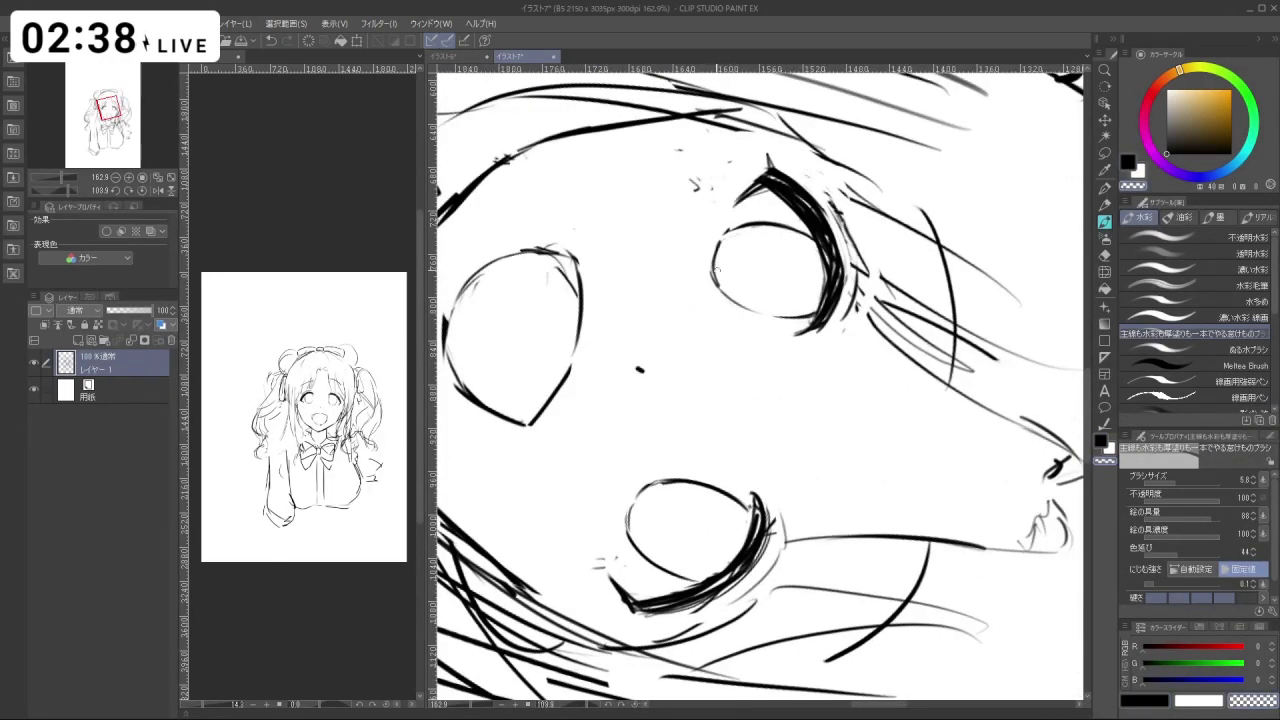
key(c)
mouse_move(718, 284)
mouse_down()
mouse_move(716, 248)
mouse_move(713, 271)
mouse_up()
key(ctrl+z)
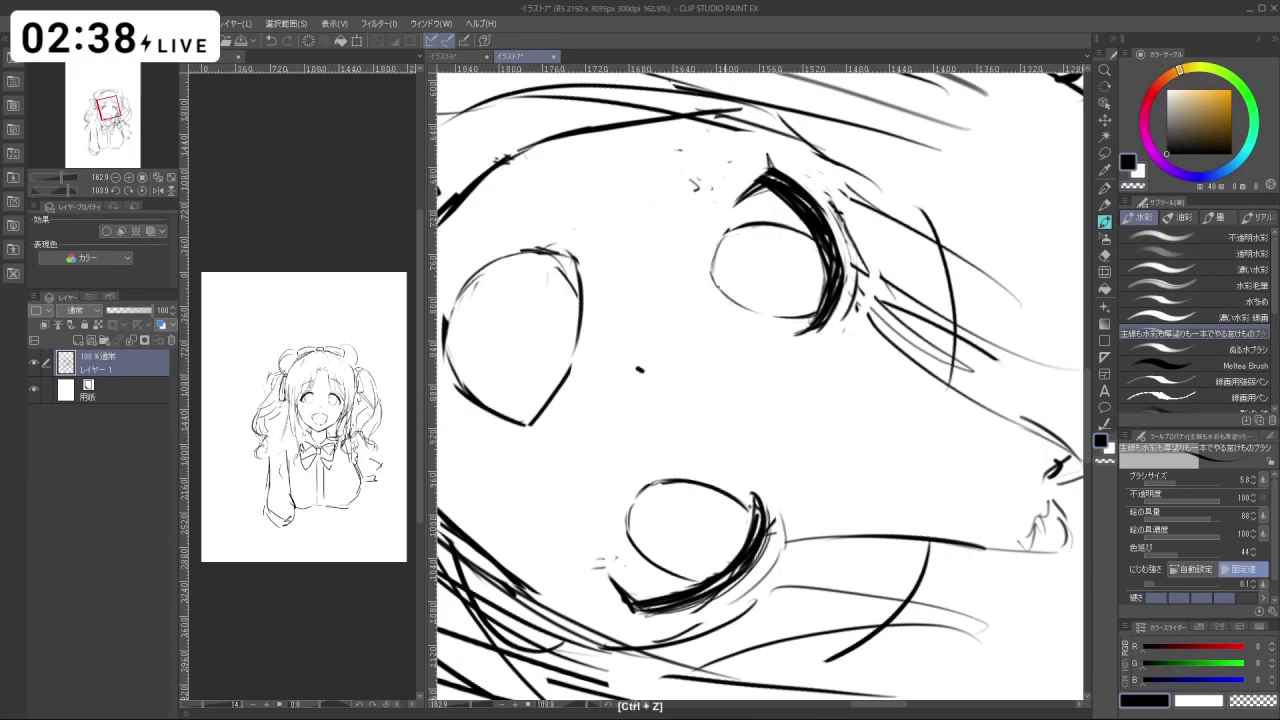
mouse_move(815, 480)
mouse_down()
mouse_move(890, 345)
mouse_move(863, 297)
mouse_up()
drag(890, 450, 825, 445)
drag(897, 417, 775, 372)
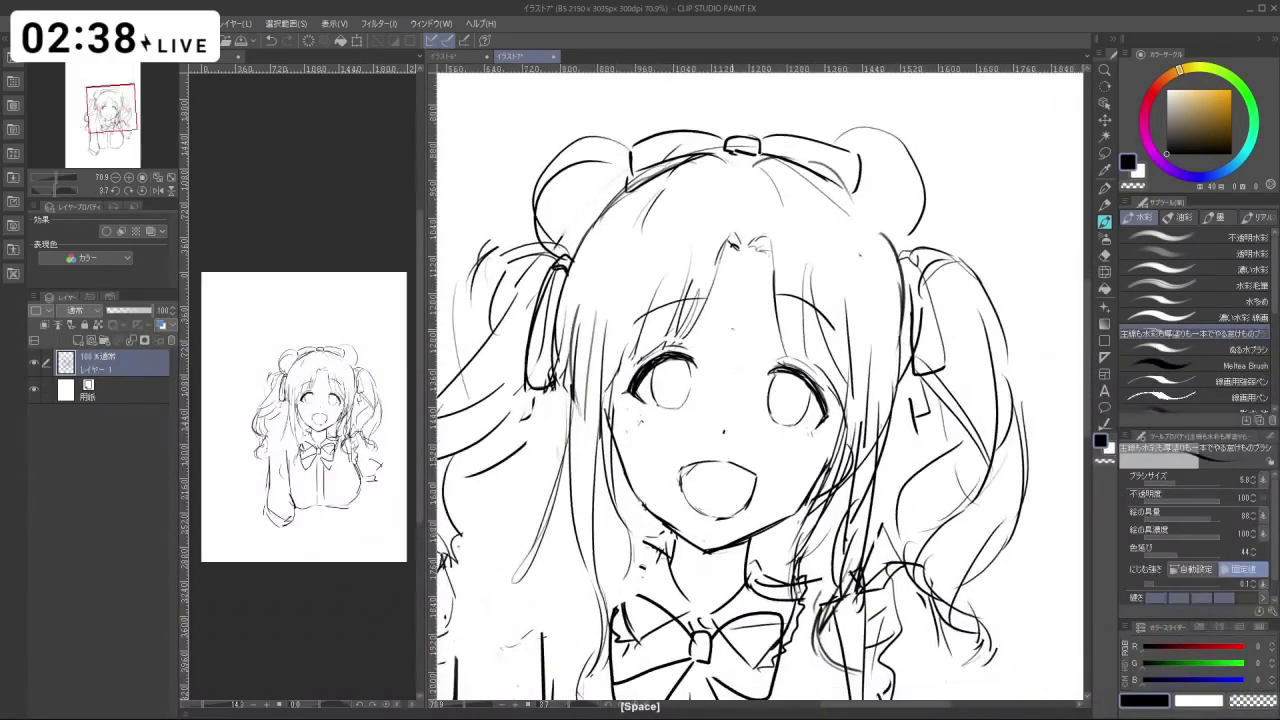
Reshape the heavy nose dot into a short, thin nose line.
scroll(720, 424, up, 2)
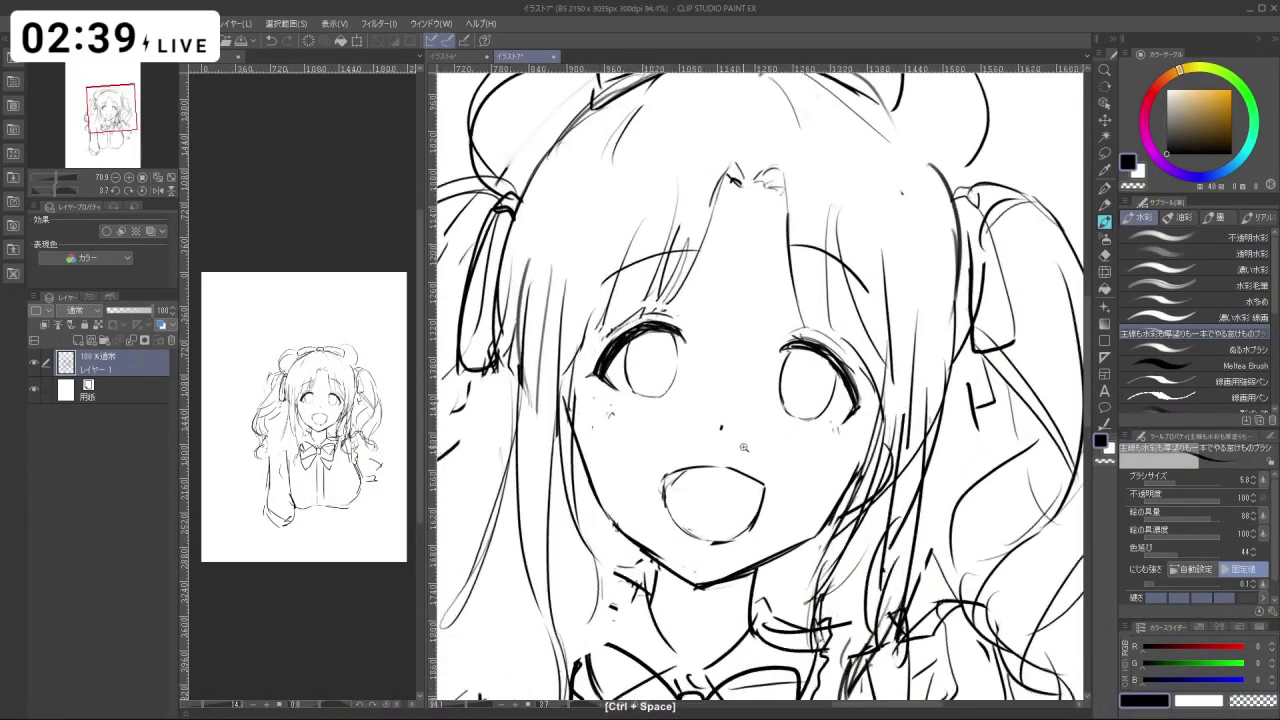
key(c)
key(c)
mouse_move(718, 426)
mouse_down()
mouse_move(730, 469)
mouse_move(697, 447)
mouse_up()
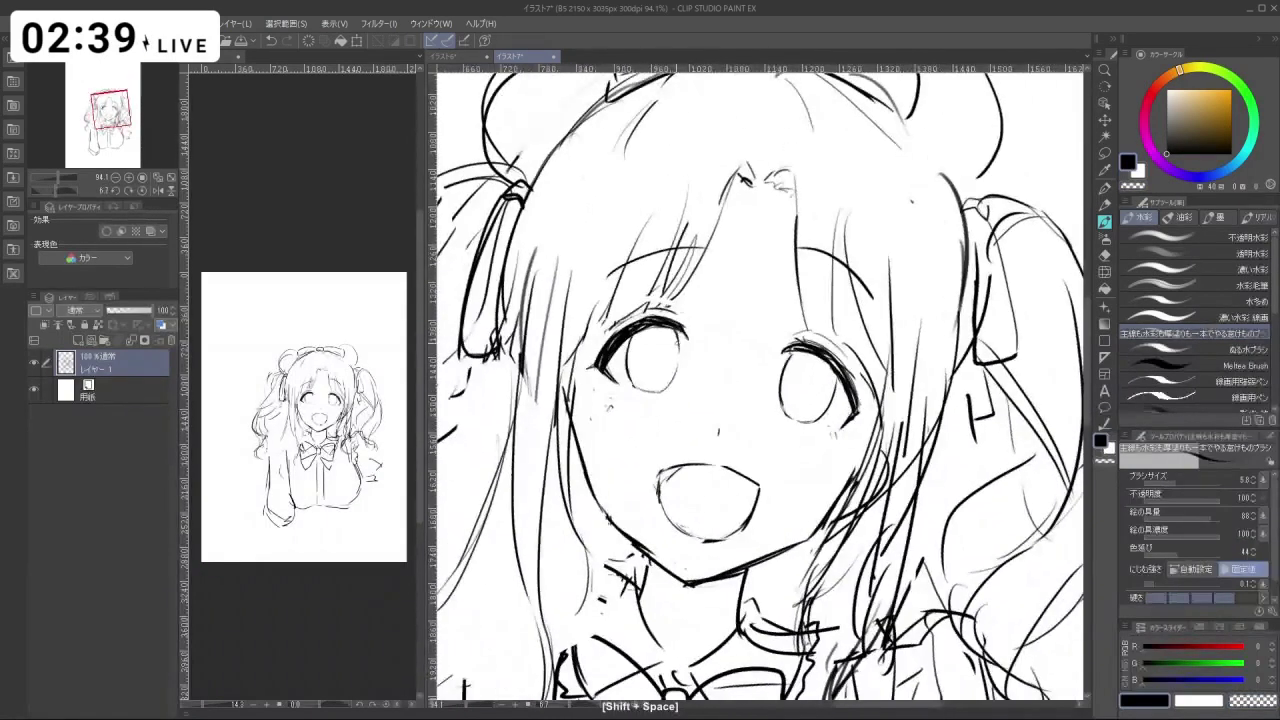
Try to redraw the inner edge of the left eye's iris with a short stroke.
drag(679, 347, 677, 373)
key(ctrl+z)
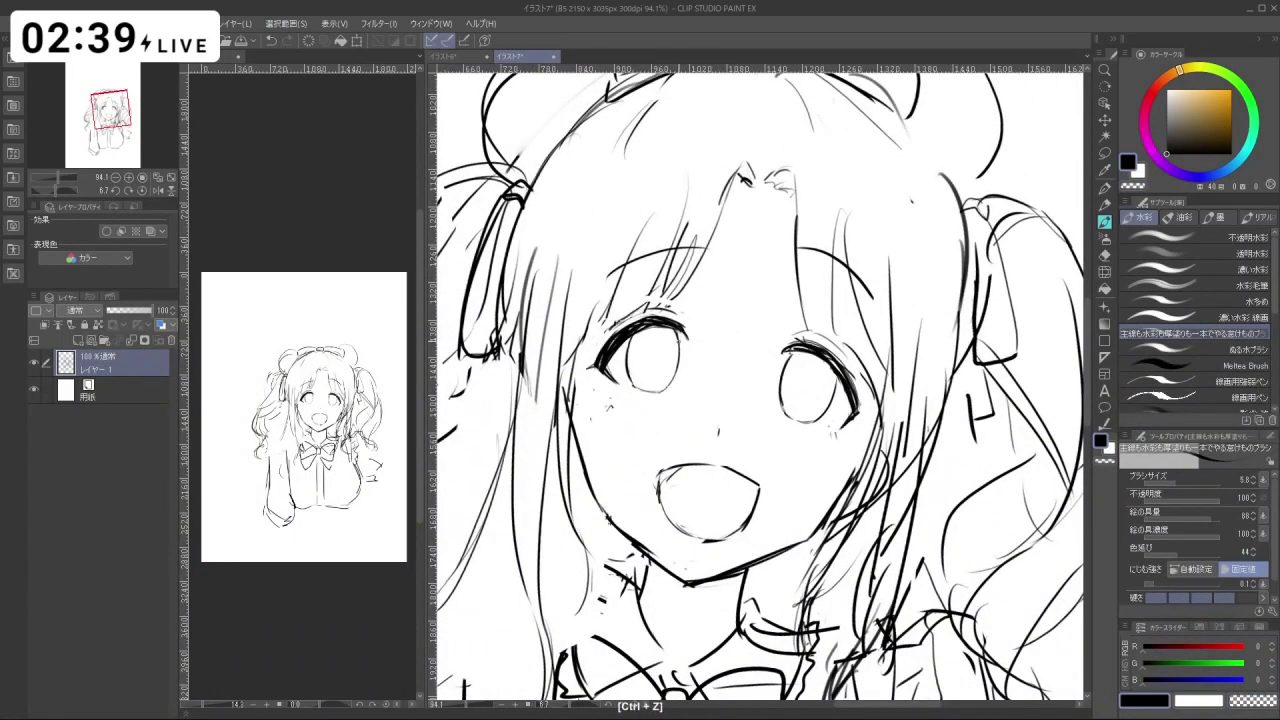
drag(680, 430, 848, 410)
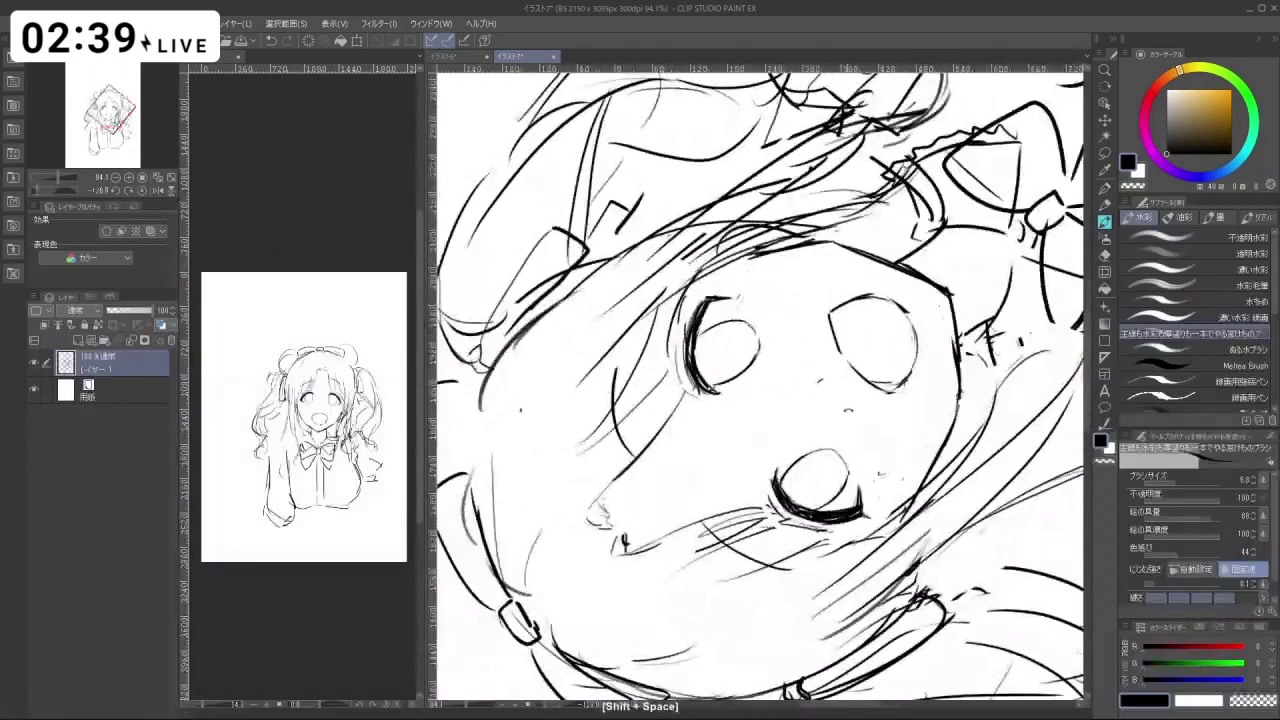
drag(872, 337, 718, 498)
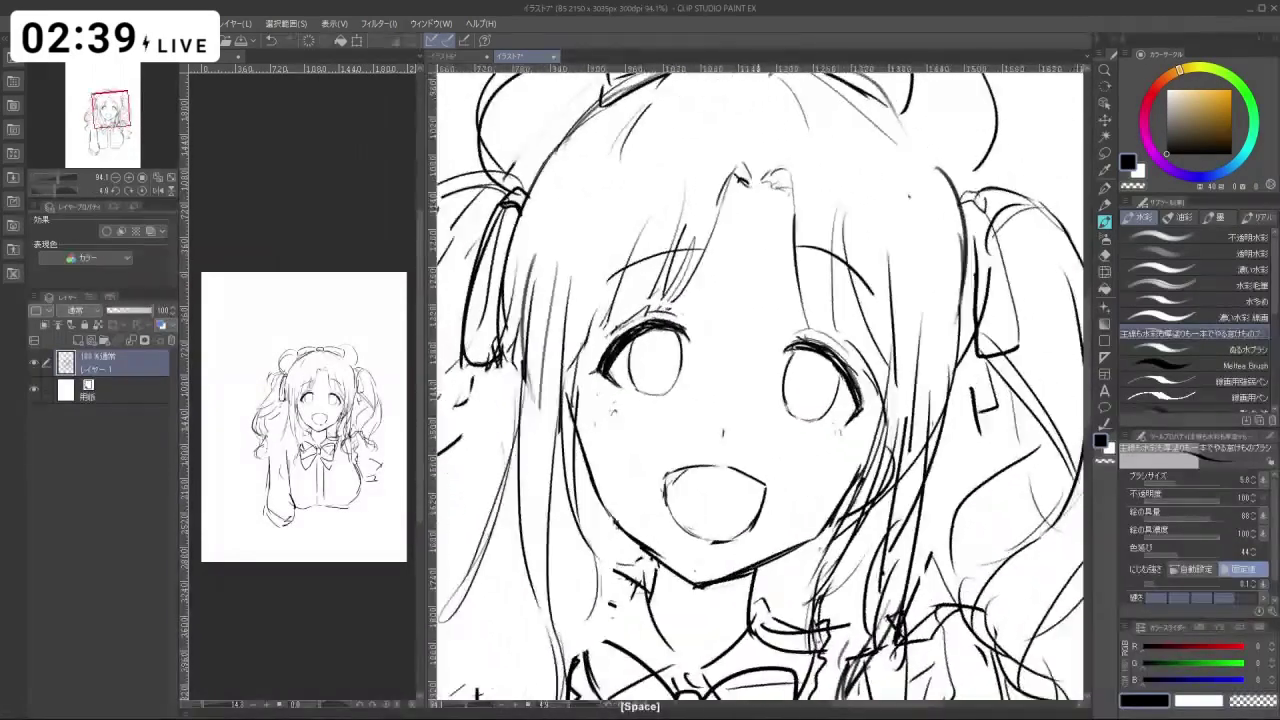
drag(718, 437, 772, 434)
drag(753, 564, 737, 558)
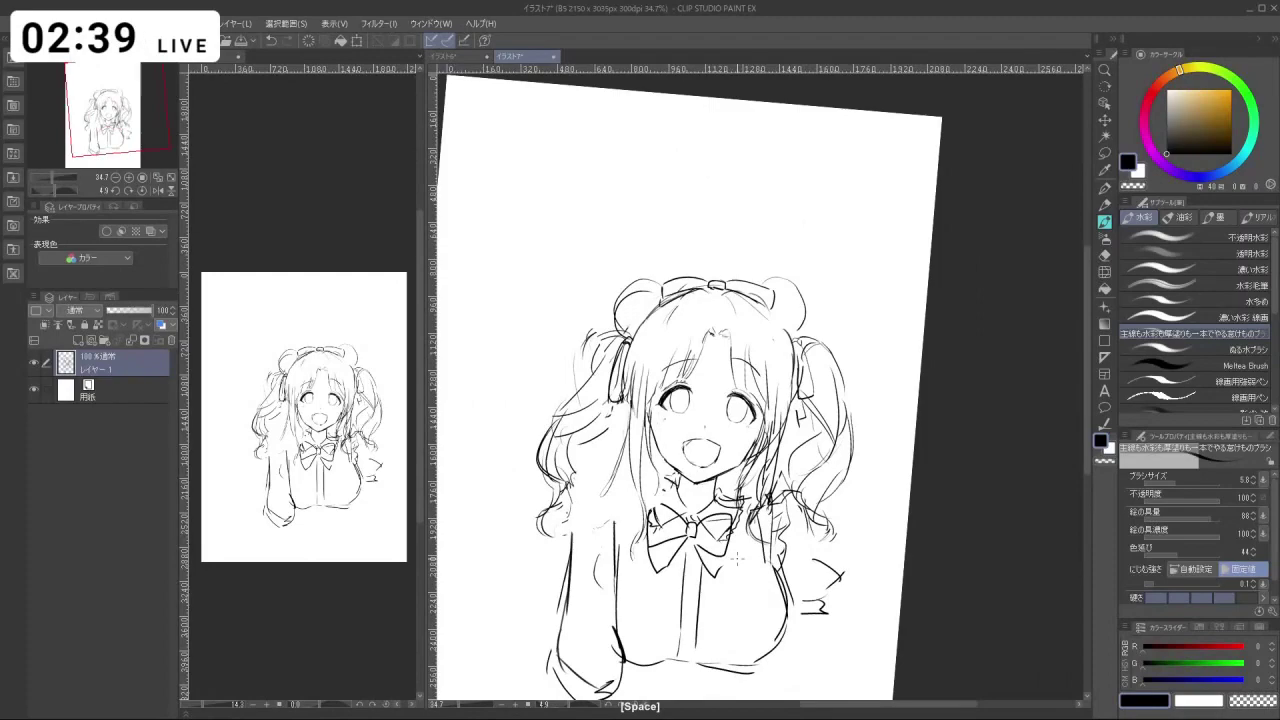
mouse_move(695, 428)
mouse_down()
mouse_move(785, 442)
mouse_move(728, 446)
mouse_up()
Lasso both eyes together, shift them slightly lower on the face with a transform, and deselect.
click(1105, 153)
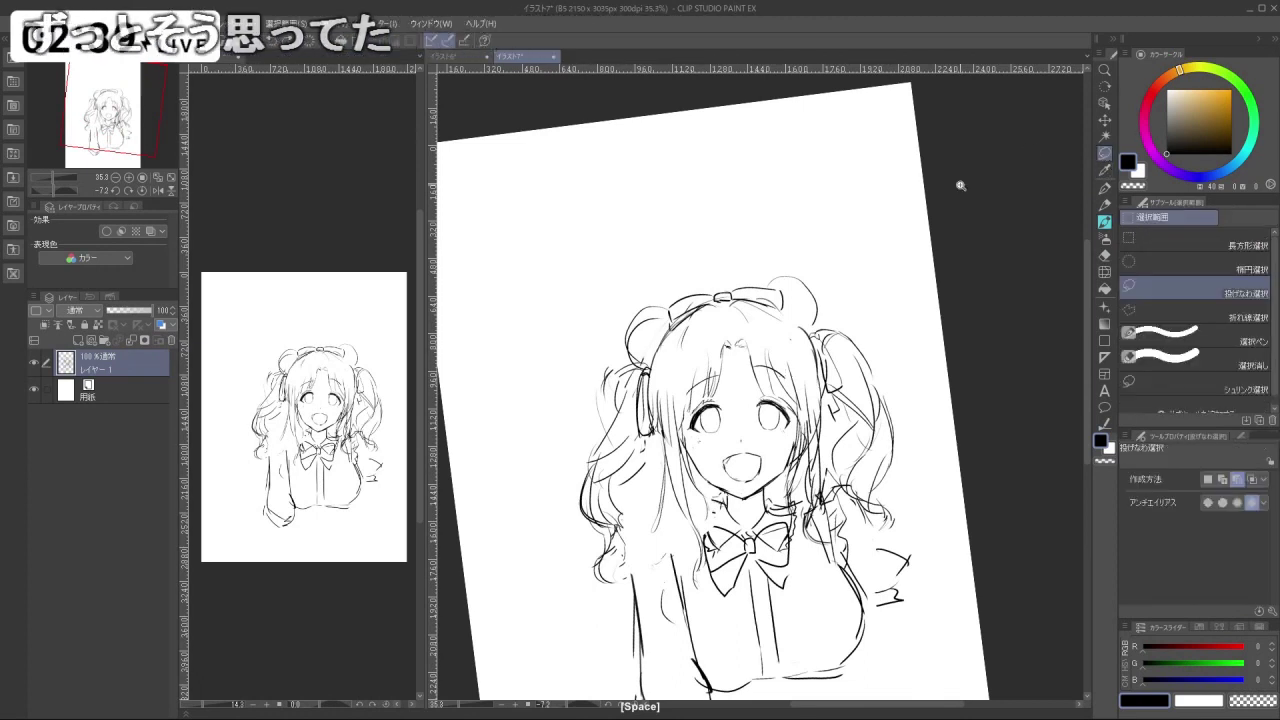
ctrl+click(723, 410)
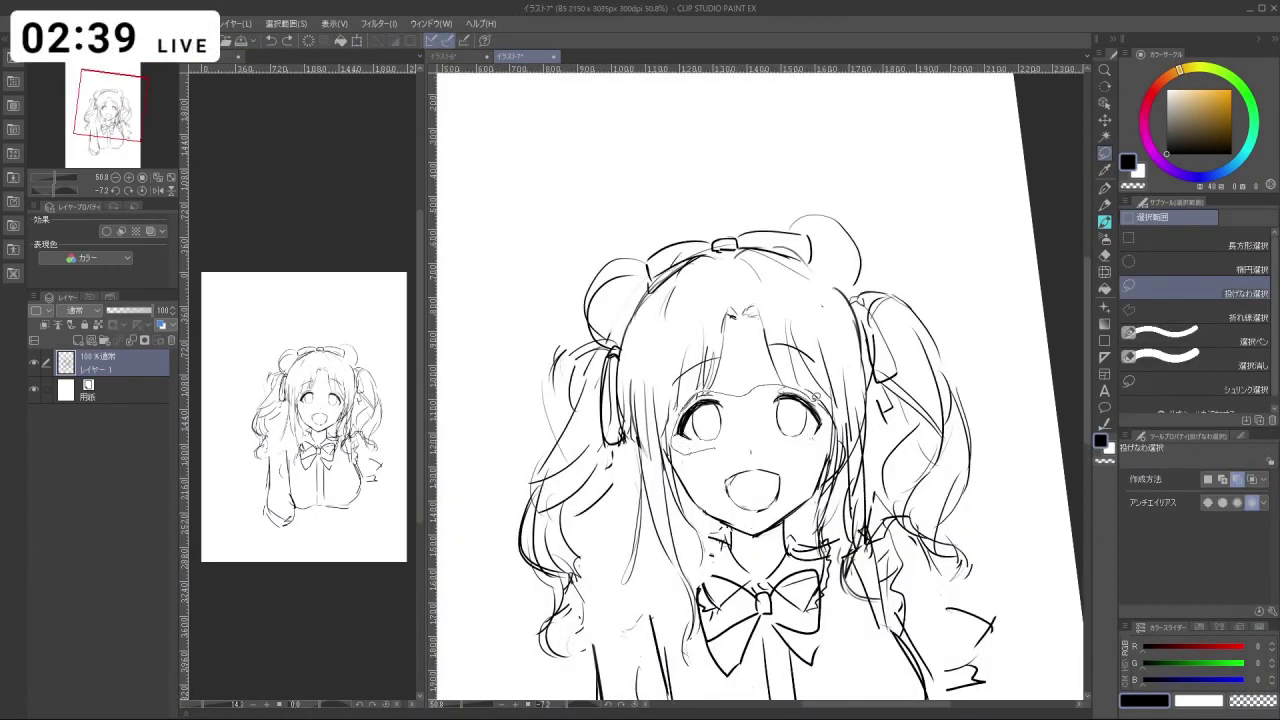
mouse_move(751, 440)
mouse_down()
mouse_move(722, 450)
mouse_move(792, 435)
mouse_up()
click(781, 503)
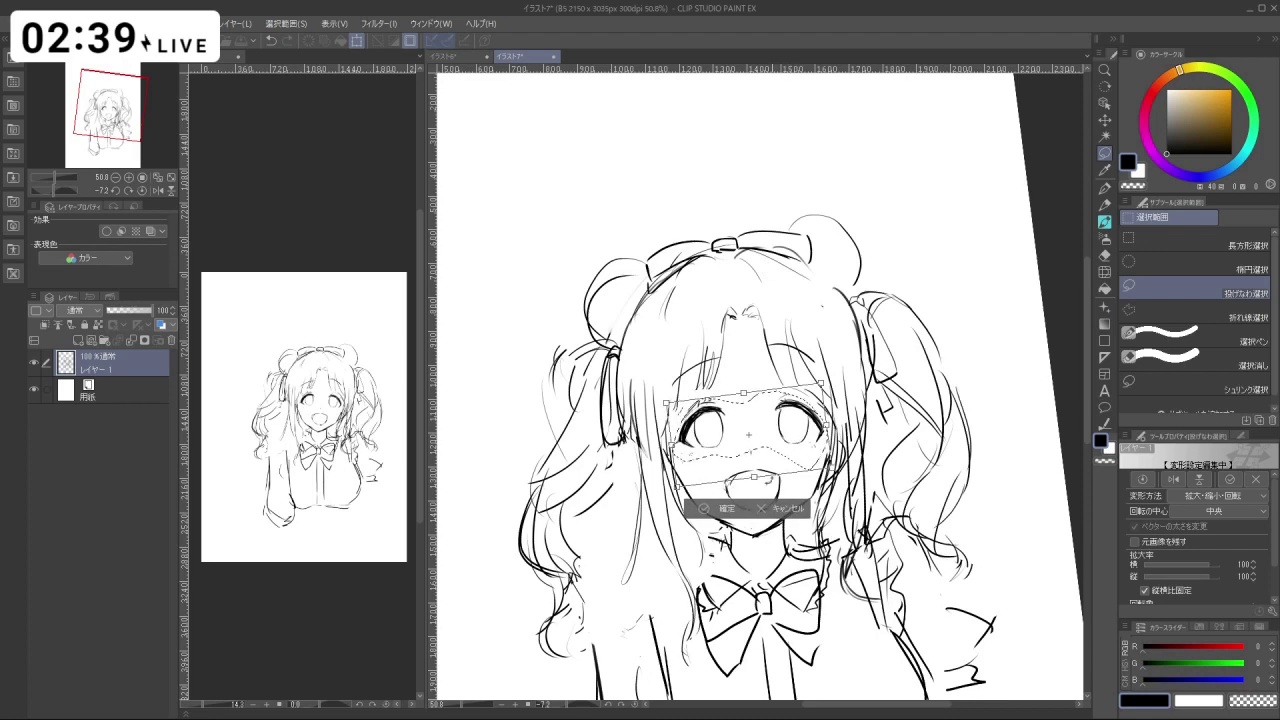
click(724, 506)
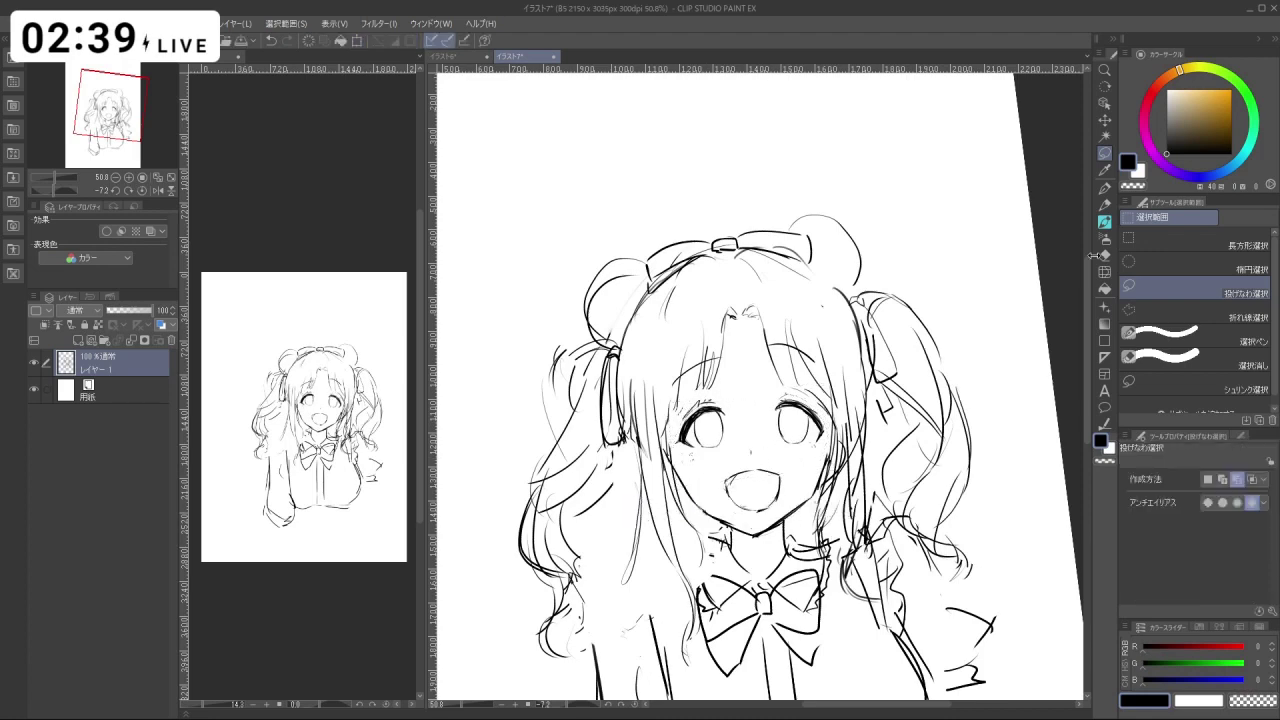
Bring back the selection around both eyes, fine-tune their placement with another transform, and deselect.
click(1104, 221)
scroll(750, 455, up, 3)
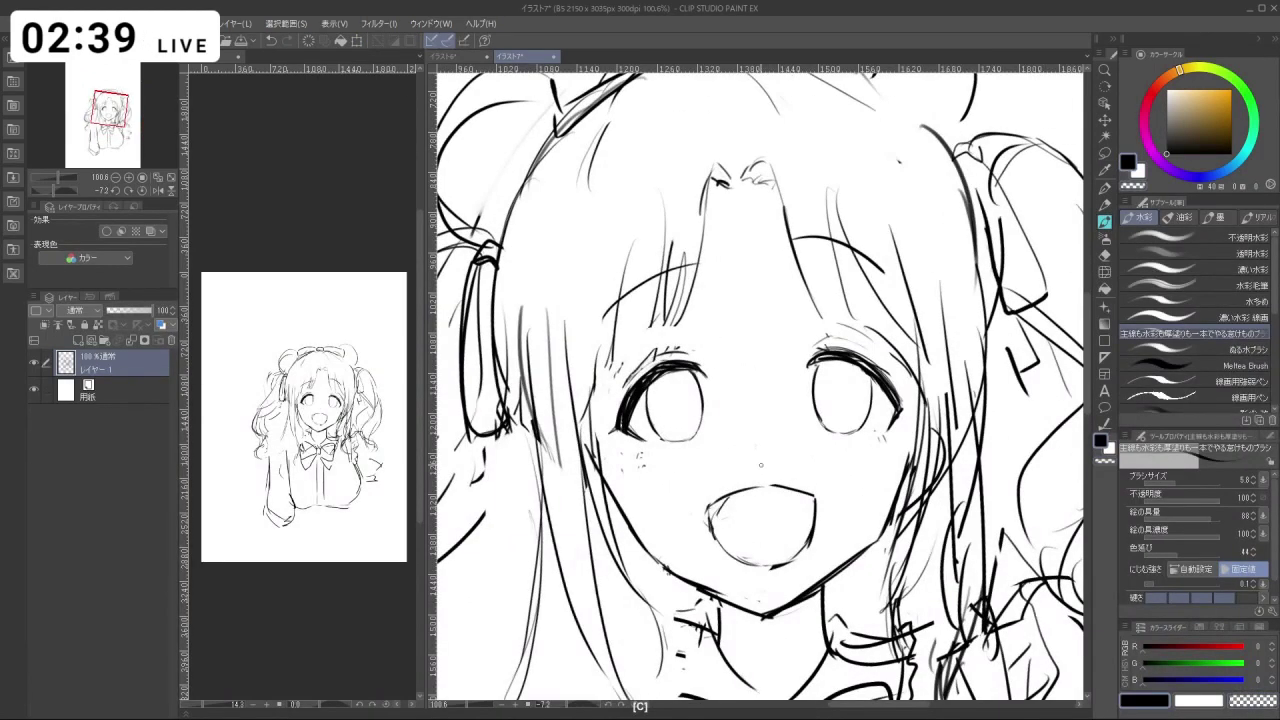
mouse_move(812, 466)
mouse_down()
mouse_move(738, 468)
mouse_move(645, 444)
mouse_move(807, 506)
mouse_move(852, 296)
mouse_up()
drag(693, 541, 858, 246)
key(ctrl+z)
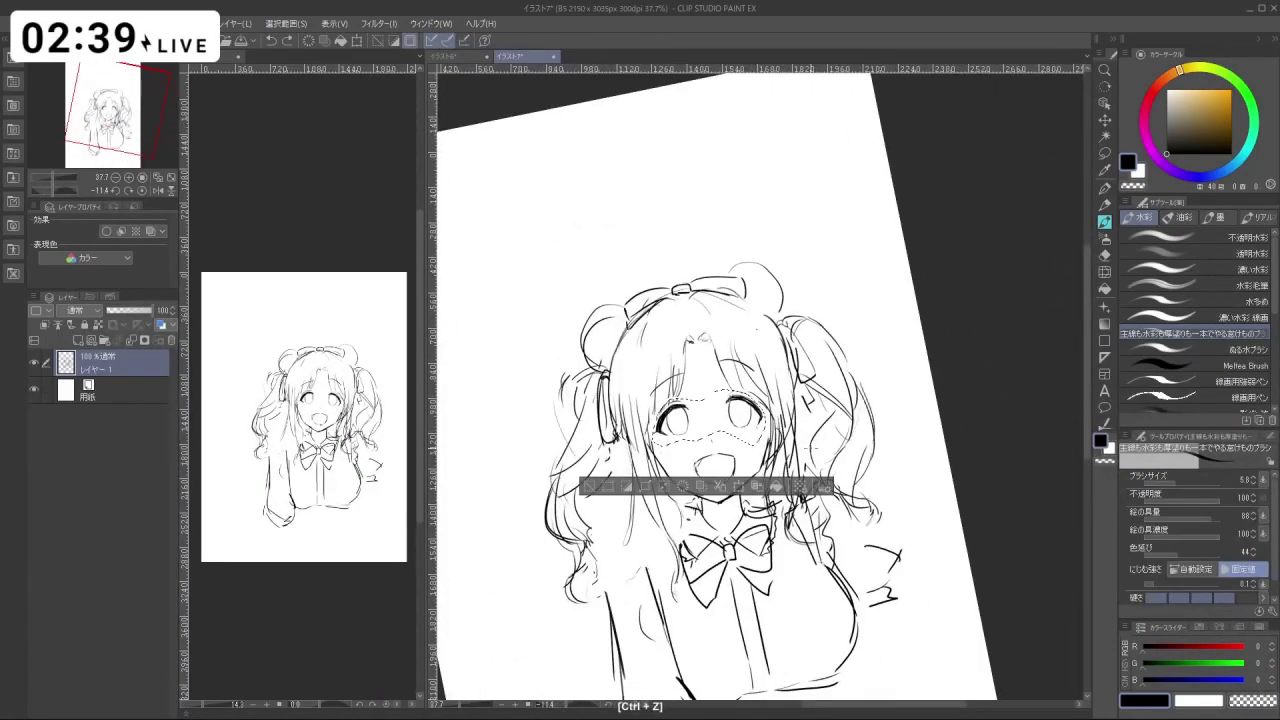
click(739, 487)
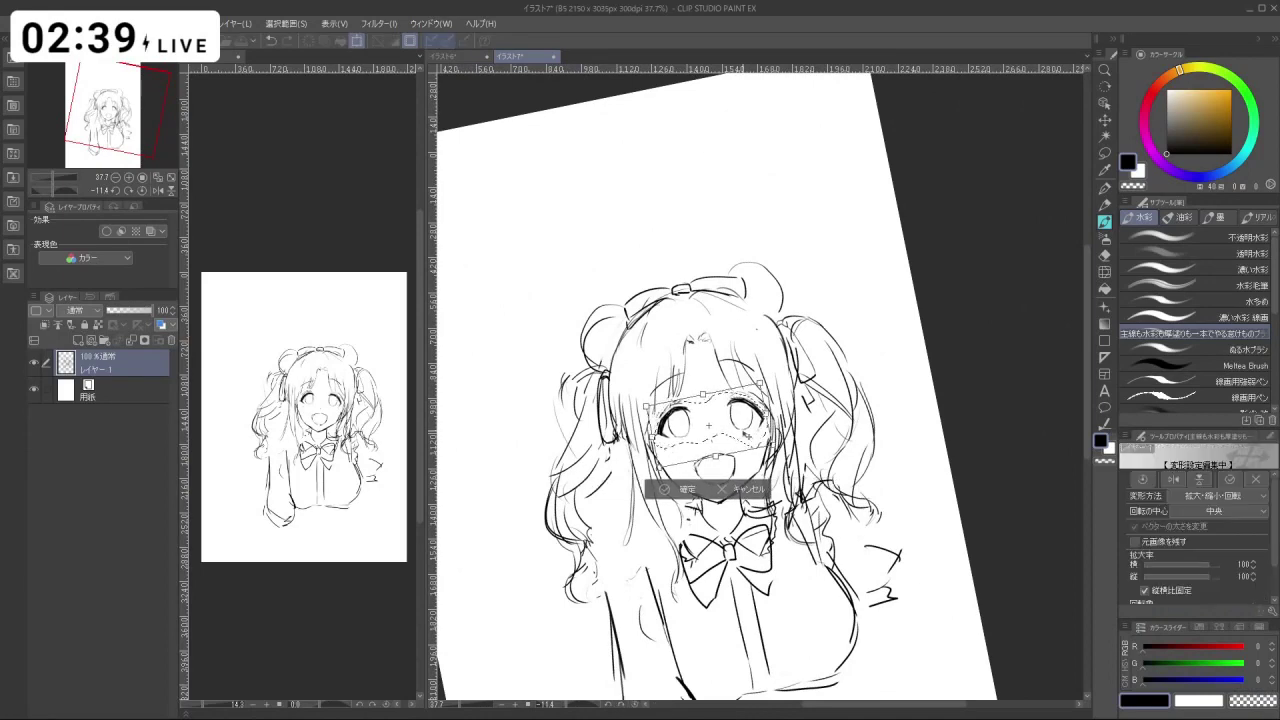
click(680, 490)
key(ctrl+d)
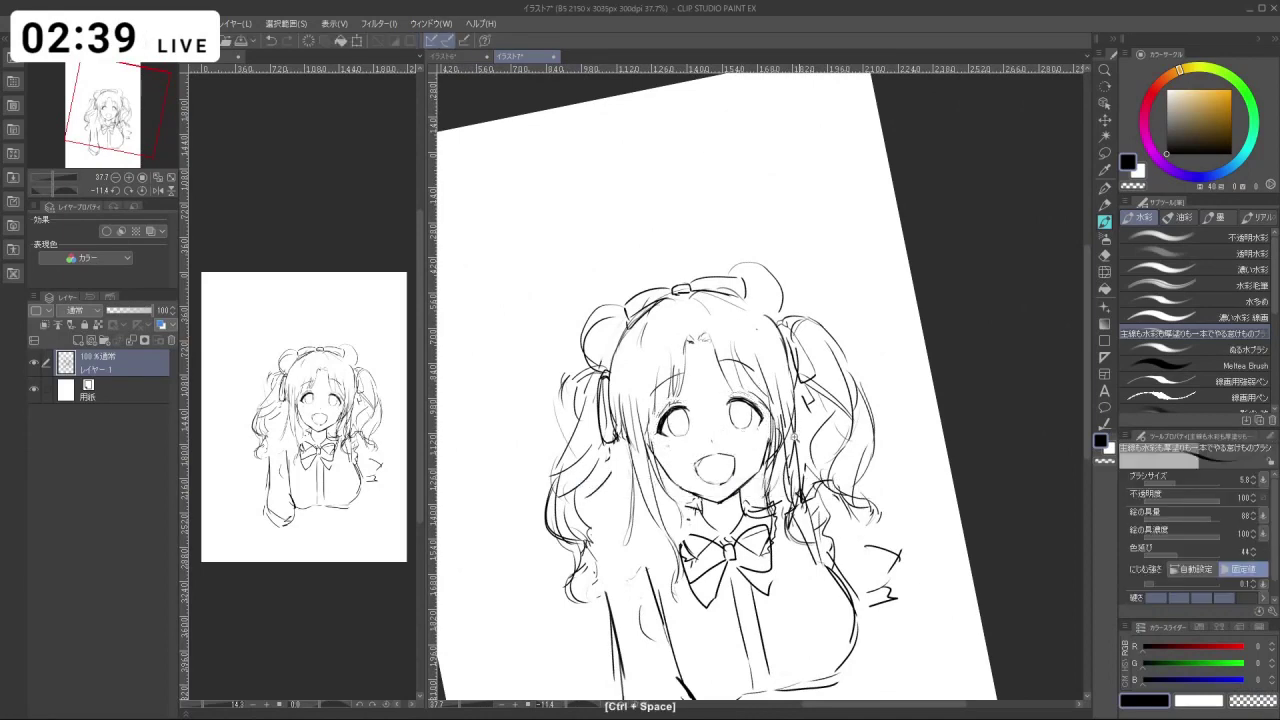
Lasso the right eye's upper lash line, nudge it slightly with a transform, and deselect.
mouse_move(795, 438)
mouse_down()
mouse_move(724, 385)
mouse_move(805, 390)
mouse_up()
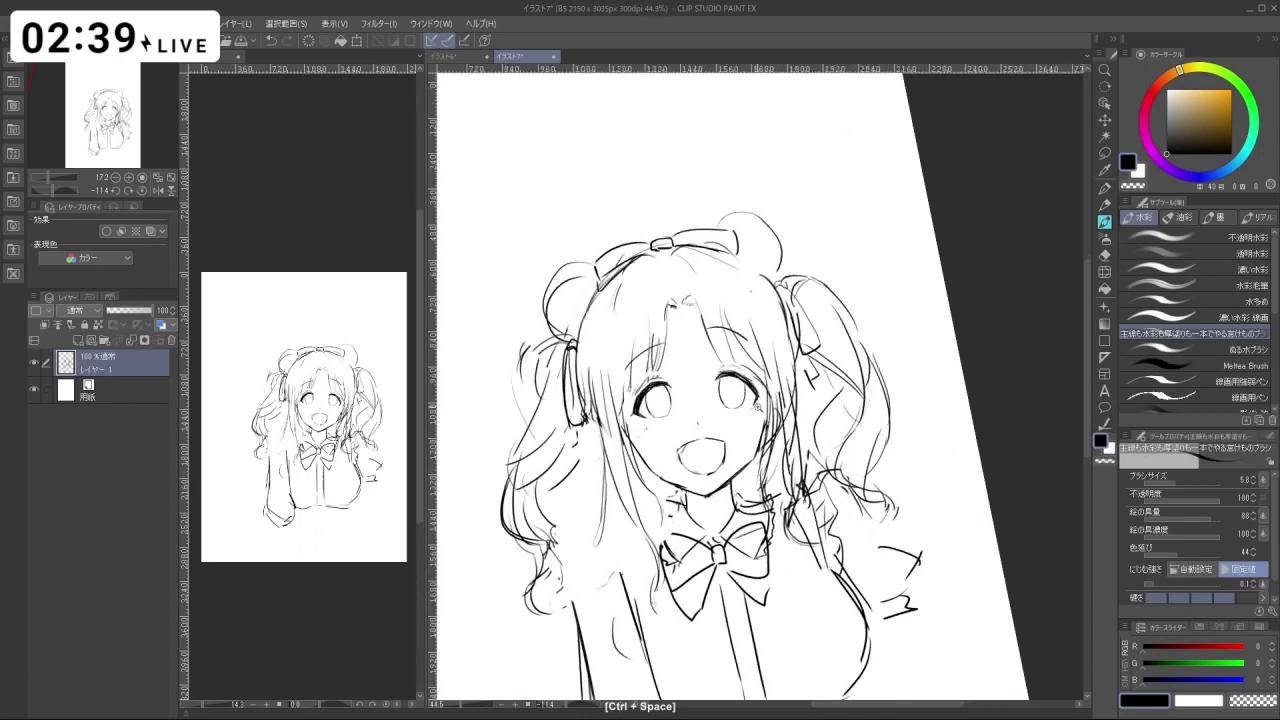
click(1105, 154)
drag(713, 380, 784, 381)
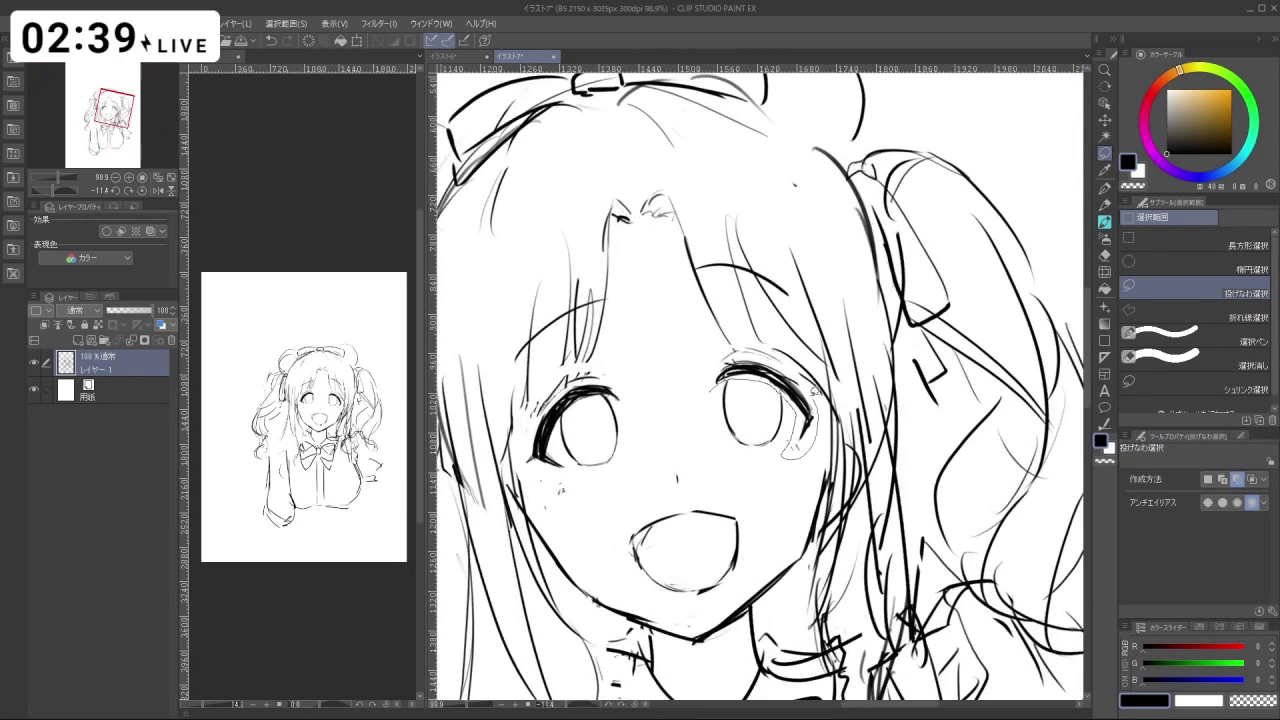
drag(712, 386, 783, 457)
click(799, 496)
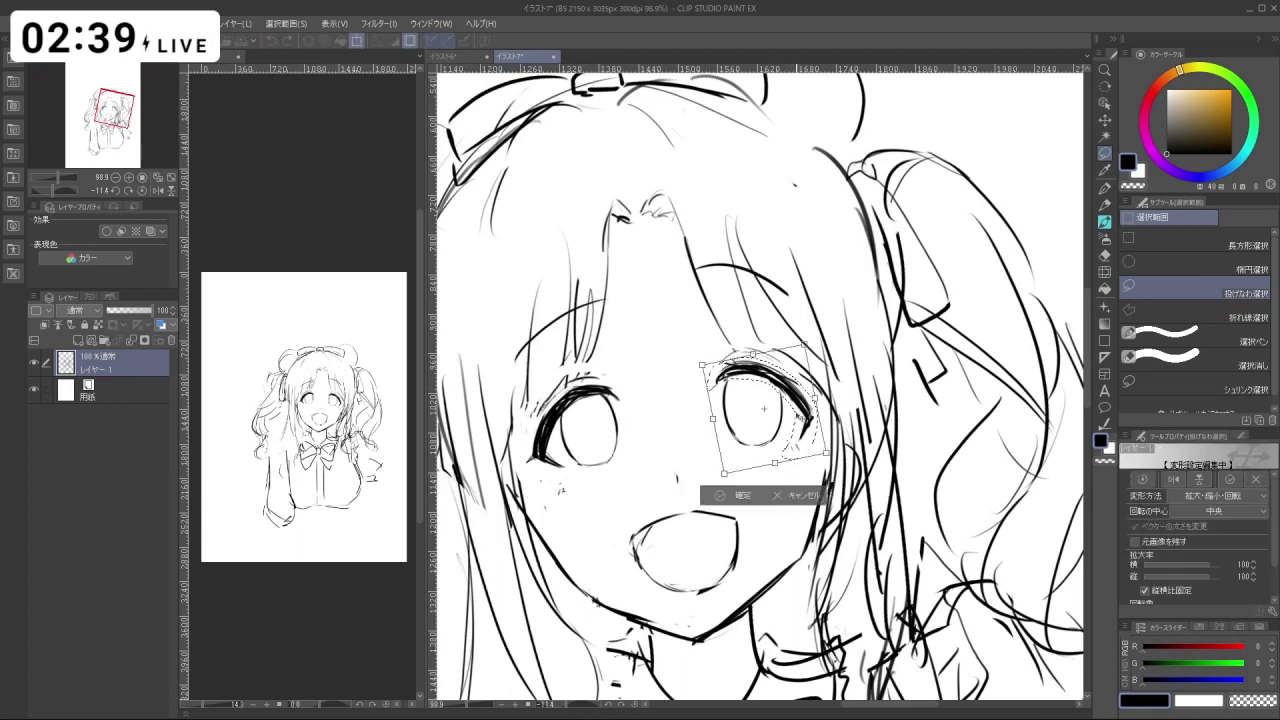
drag(835, 425, 834, 421)
click(735, 503)
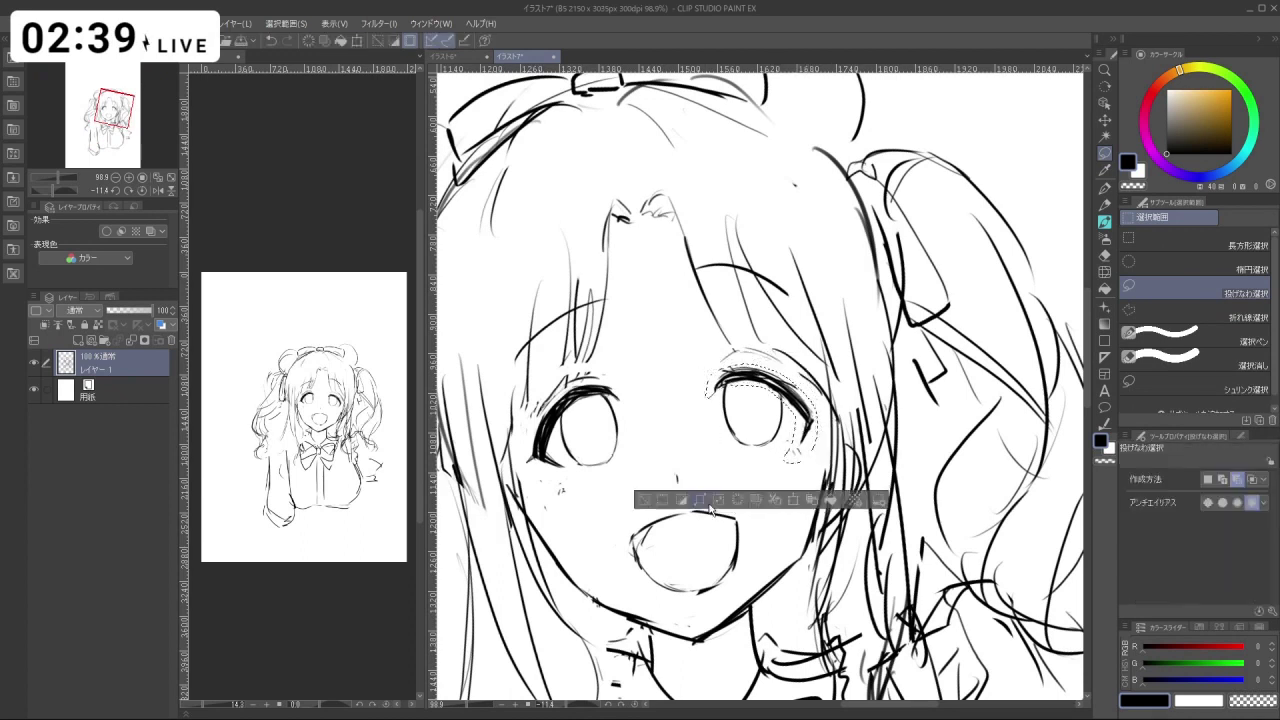
click(652, 502)
Touch up the right eye's iris outline using transparent colour, undoing the last stroke.
key(shift+space)
mouse_move(652, 502)
mouse_down()
mouse_move(707, 538)
mouse_move(645, 498)
mouse_up()
drag(822, 527, 780, 539)
key(ctrl+space)
drag(770, 466, 742, 472)
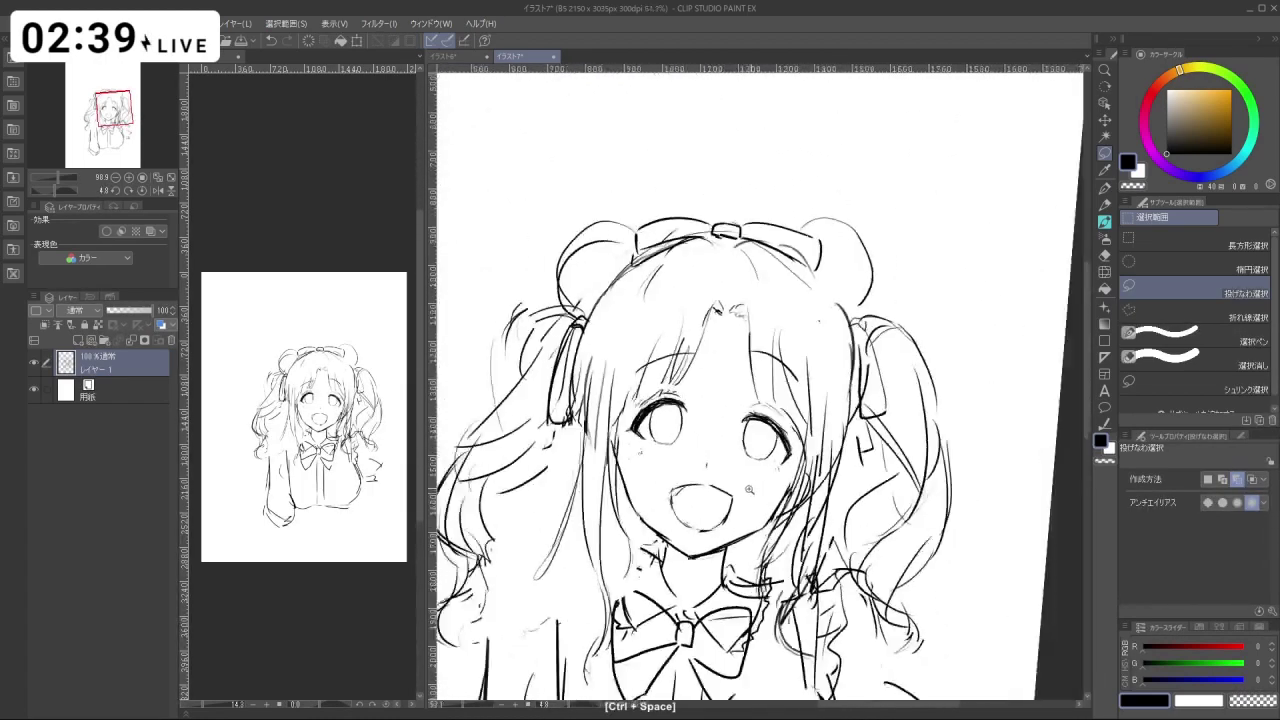
mouse_move(762, 400)
mouse_down()
mouse_move(754, 440)
mouse_move(786, 463)
mouse_up()
key(ctrl+space)
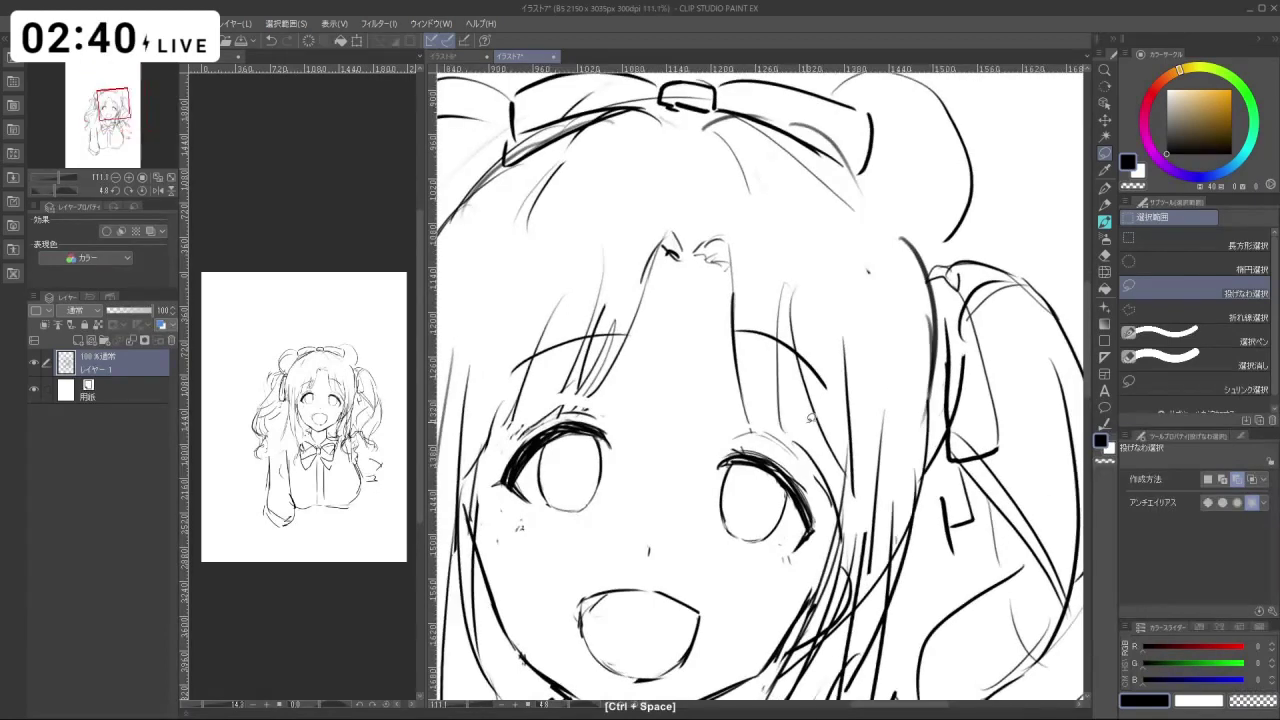
key(c)
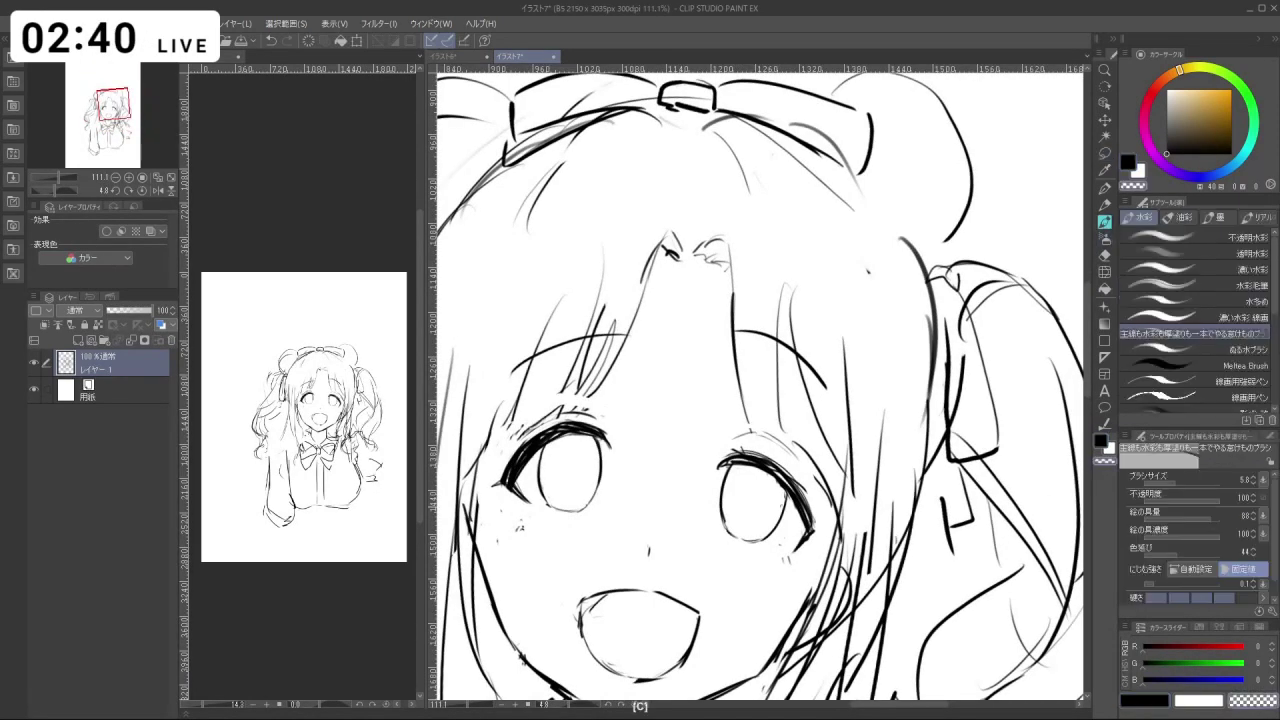
key(ctrl+z)
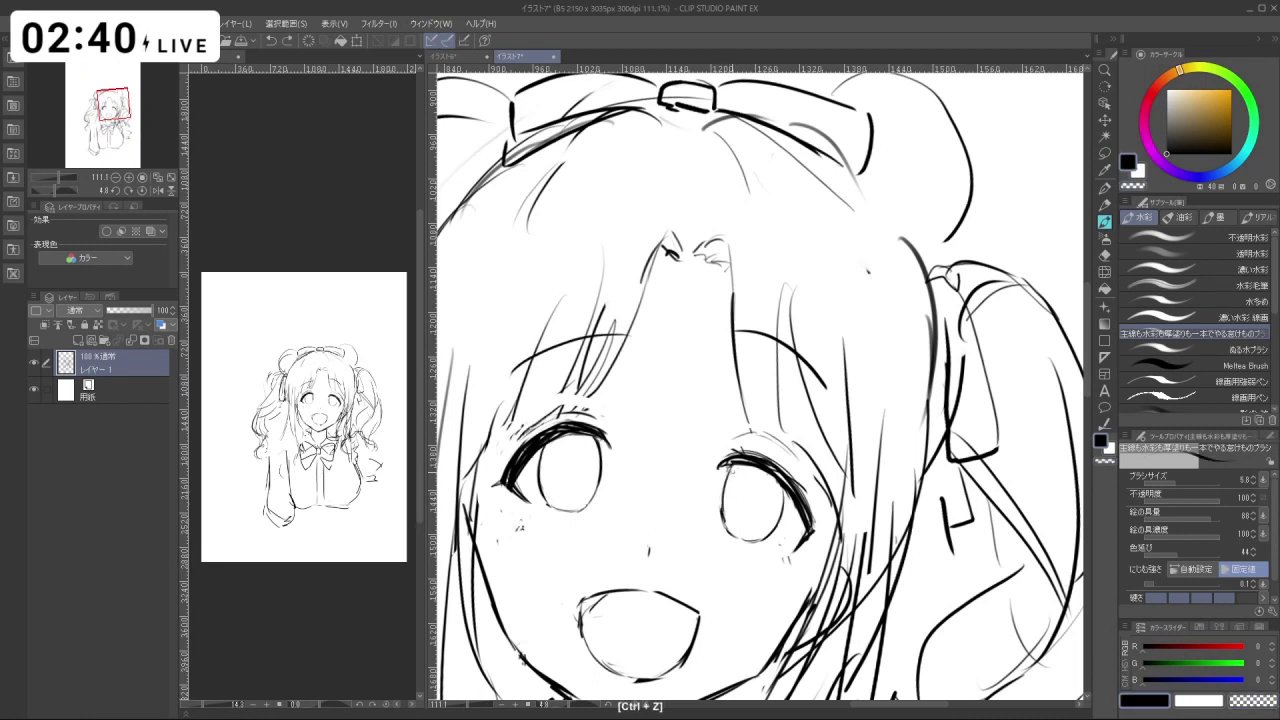
Redraw the inner part of the right eye's upper lash line with the canvas turned sideways.
key(ctrl+space)
drag(780, 598, 650, 490)
key(shift+space)
mouse_move(860, 400)
mouse_down()
mouse_move(742, 286)
mouse_move(677, 329)
mouse_move(690, 460)
mouse_move(843, 436)
mouse_move(848, 395)
mouse_up()
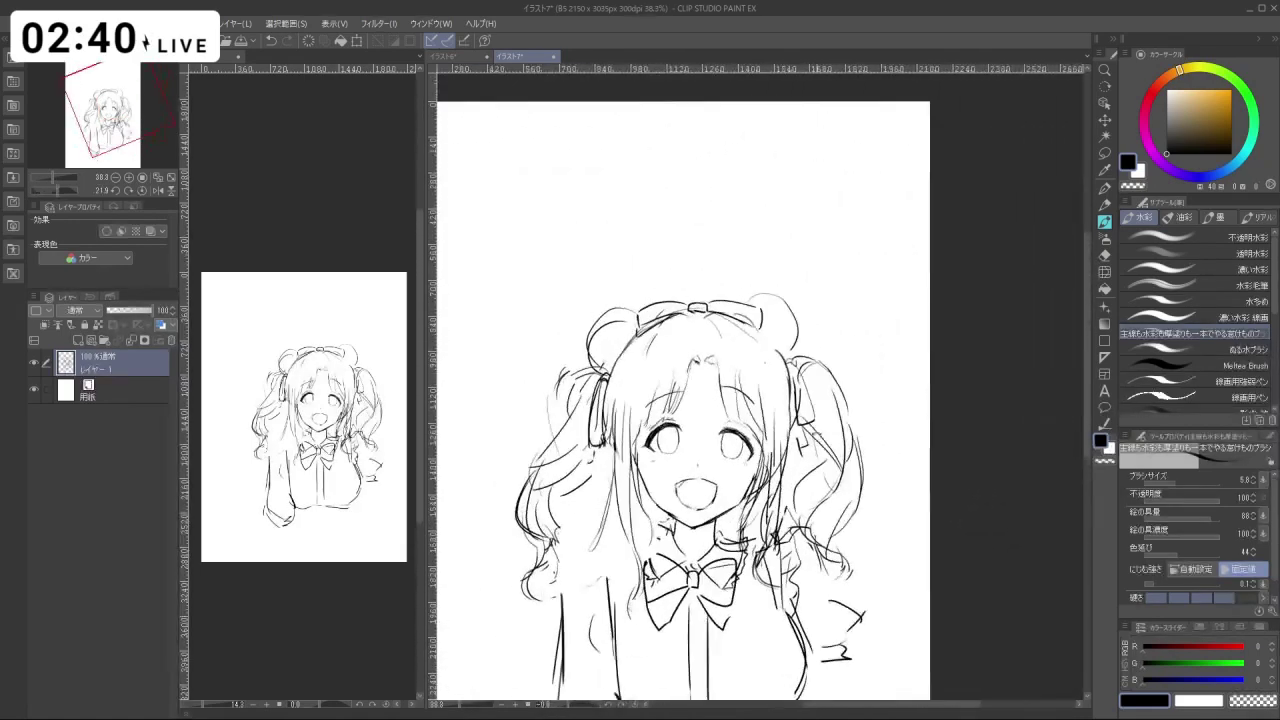
key(ctrl+space)
drag(727, 428, 925, 400)
key(shift+space)
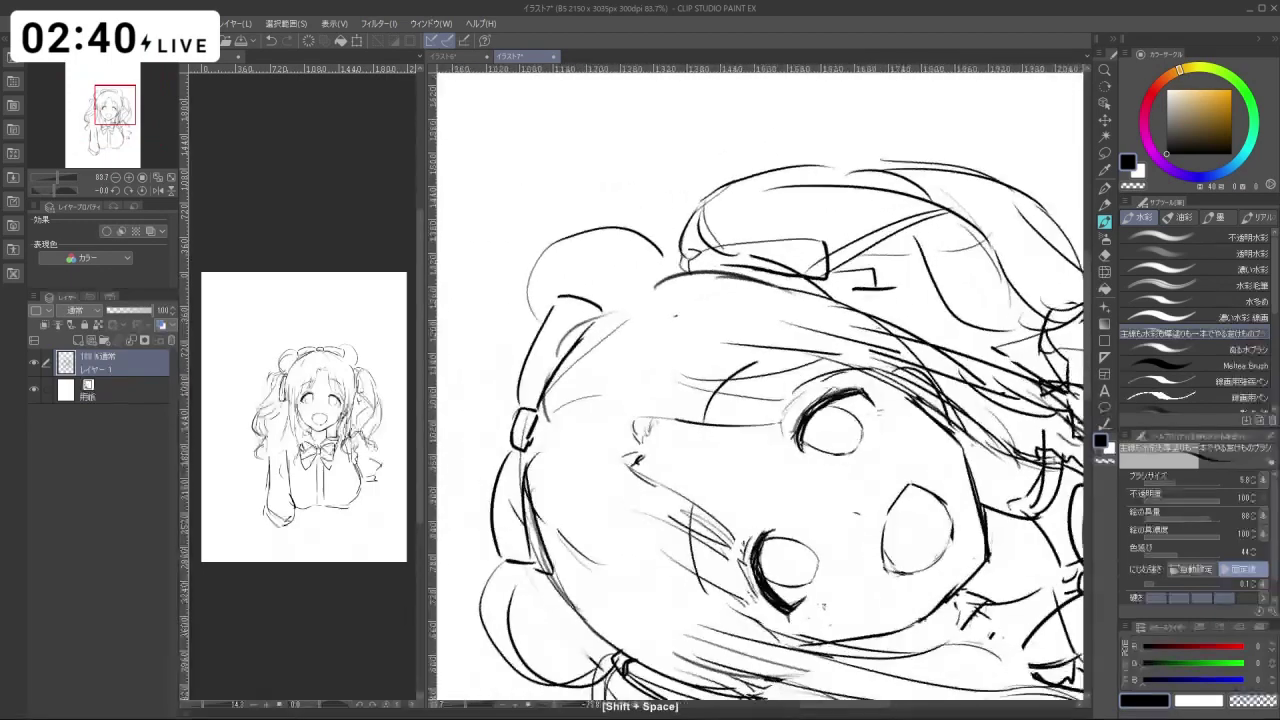
key(ctrl+z)
drag(796, 436, 817, 398)
key(shift+space)
mouse_move(806, 466)
mouse_down()
mouse_move(862, 404)
mouse_move(752, 487)
mouse_move(670, 447)
mouse_up()
key(ctrl+space)
drag(774, 485, 795, 402)
key(space)
key(ctrl+space)
drag(622, 385, 639, 401)
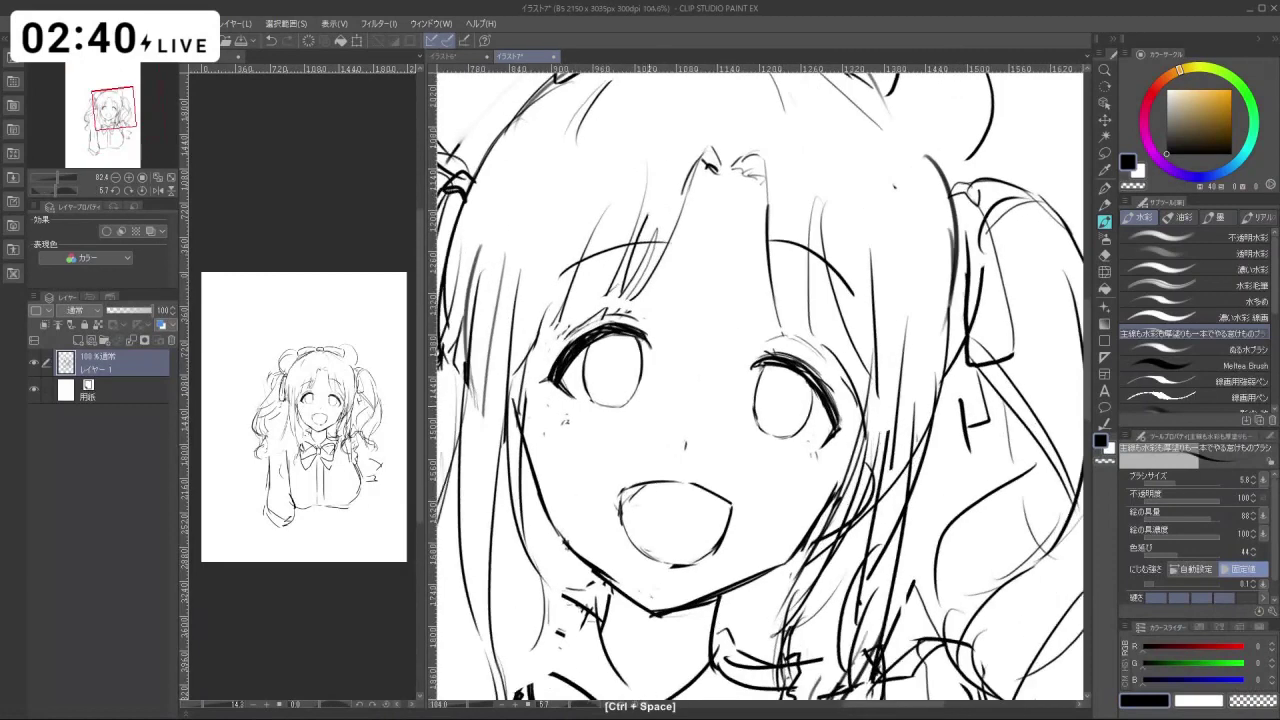
Refine the inner edge of the right eye's iris, alternating black and transparent strokes and undoing unwanted ones.
click(1104, 154)
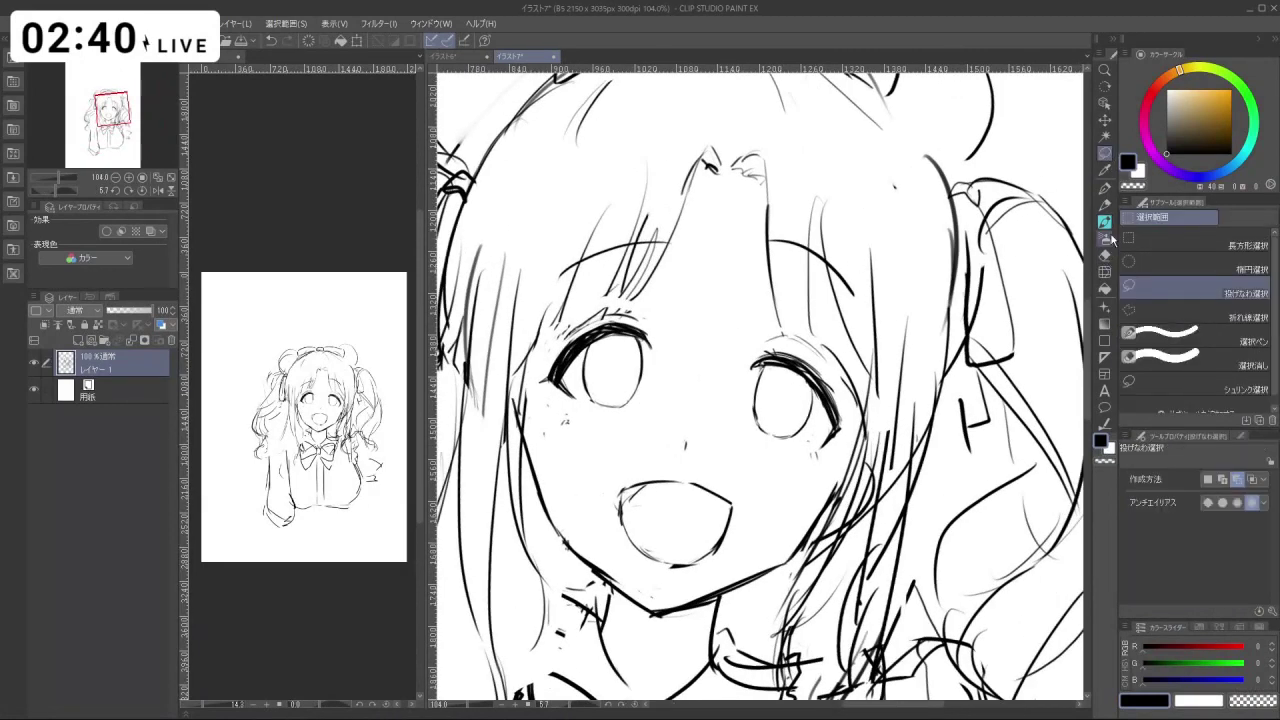
key(c)
key(ctrl+z)
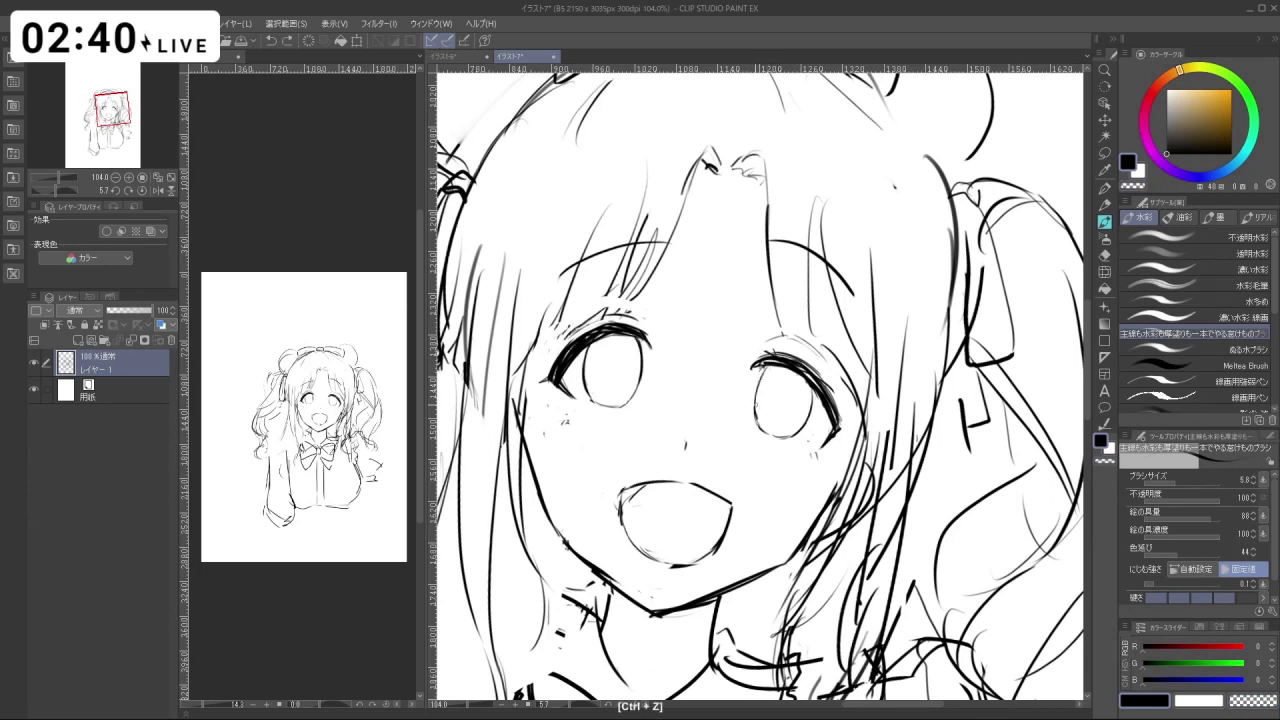
key(c)
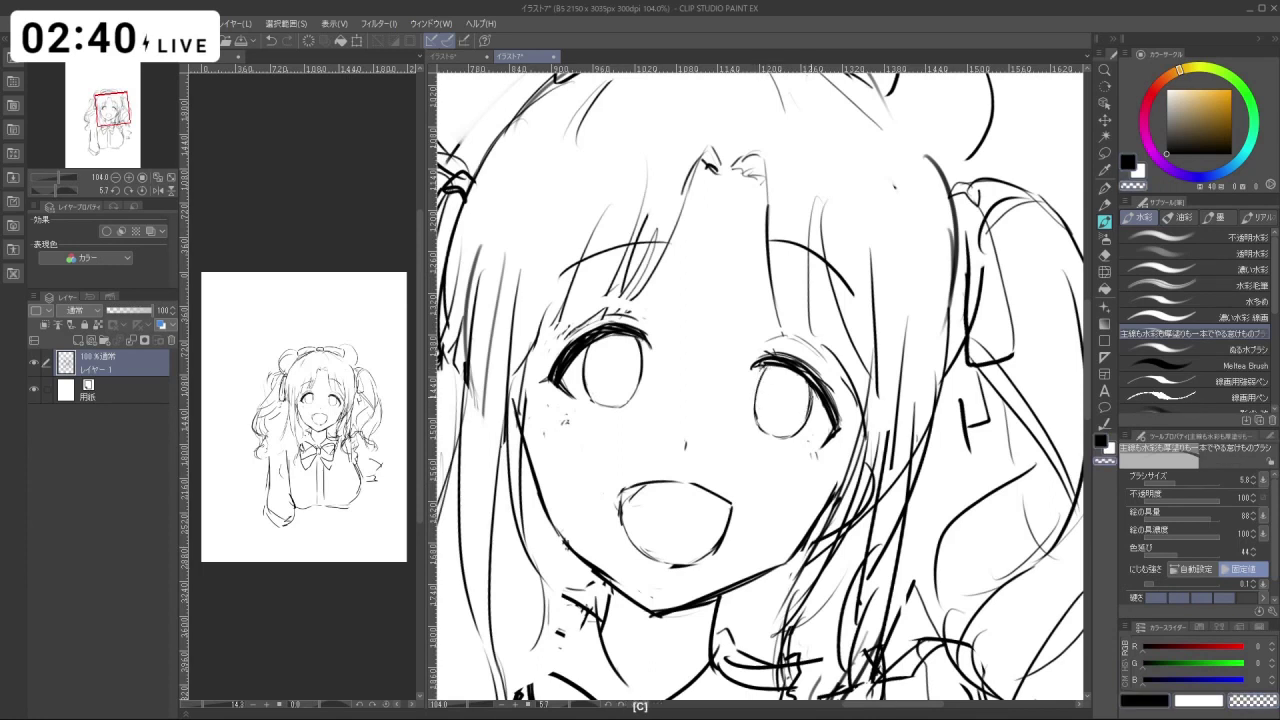
key(ctrl+z)
key(c)
key(ctrl+z)
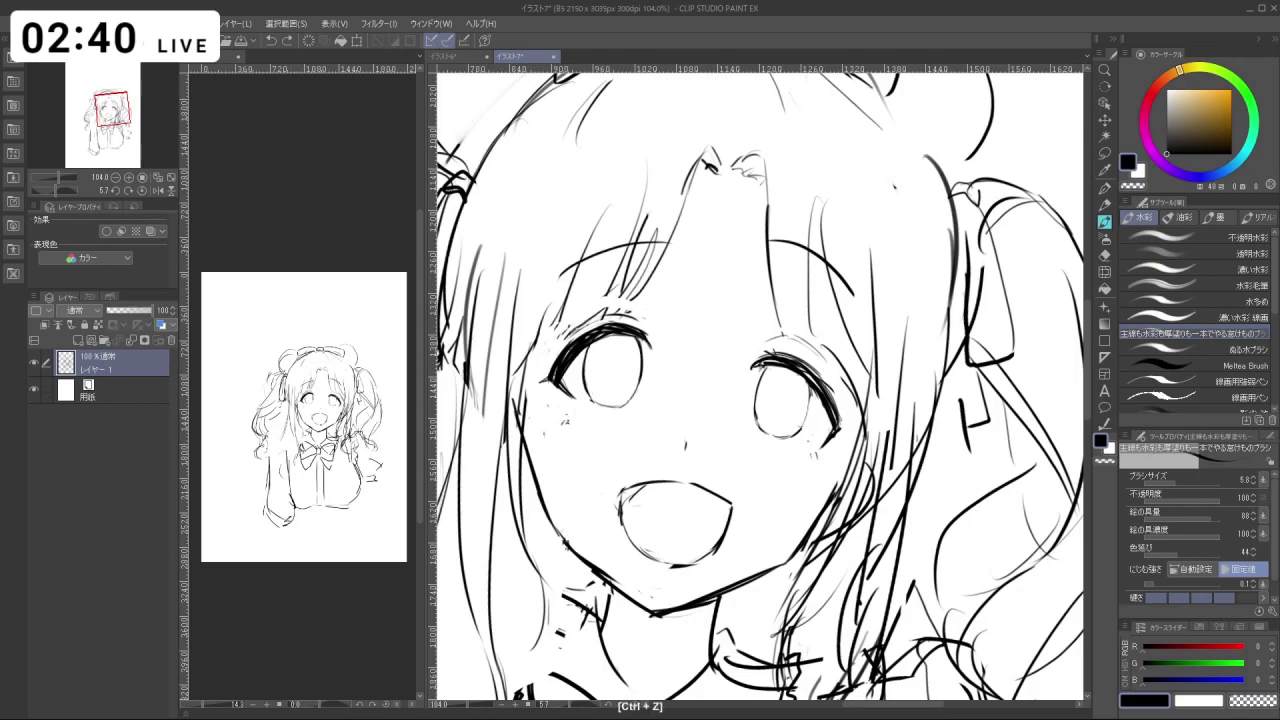
key(space)
drag(772, 458, 745, 440)
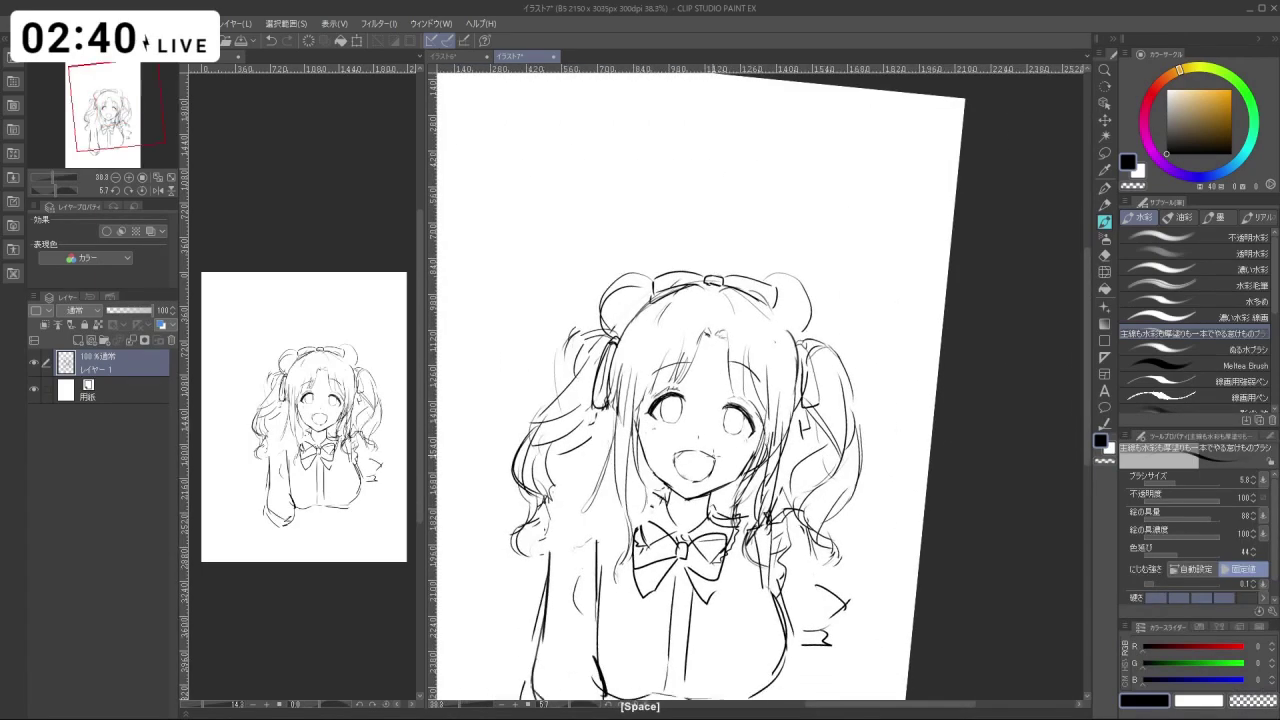
key(ctrl+space)
drag(714, 484, 754, 484)
key(shift+space)
mouse_move(631, 407)
mouse_down()
mouse_move(671, 483)
mouse_move(636, 429)
mouse_up()
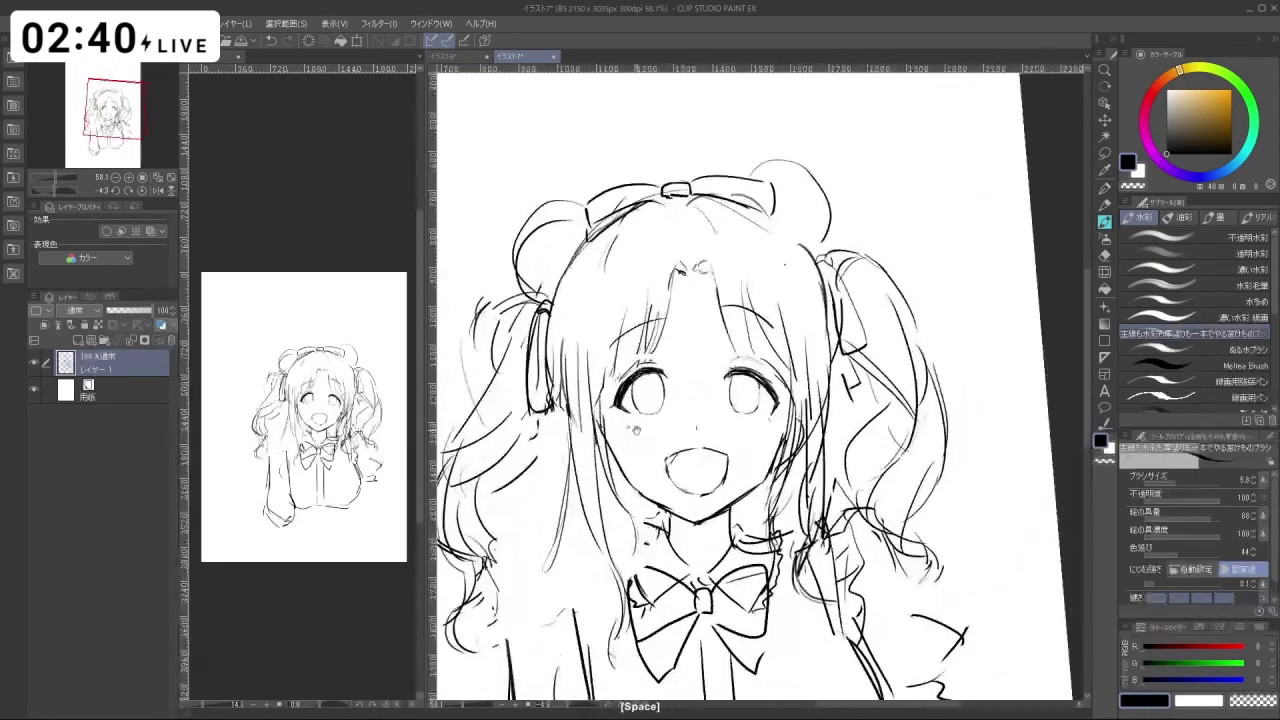
Touch up the lower outline of the left eye's iris, alternating transparent and black strokes and undoing unwanted ones.
scroll(636, 430, up, 3)
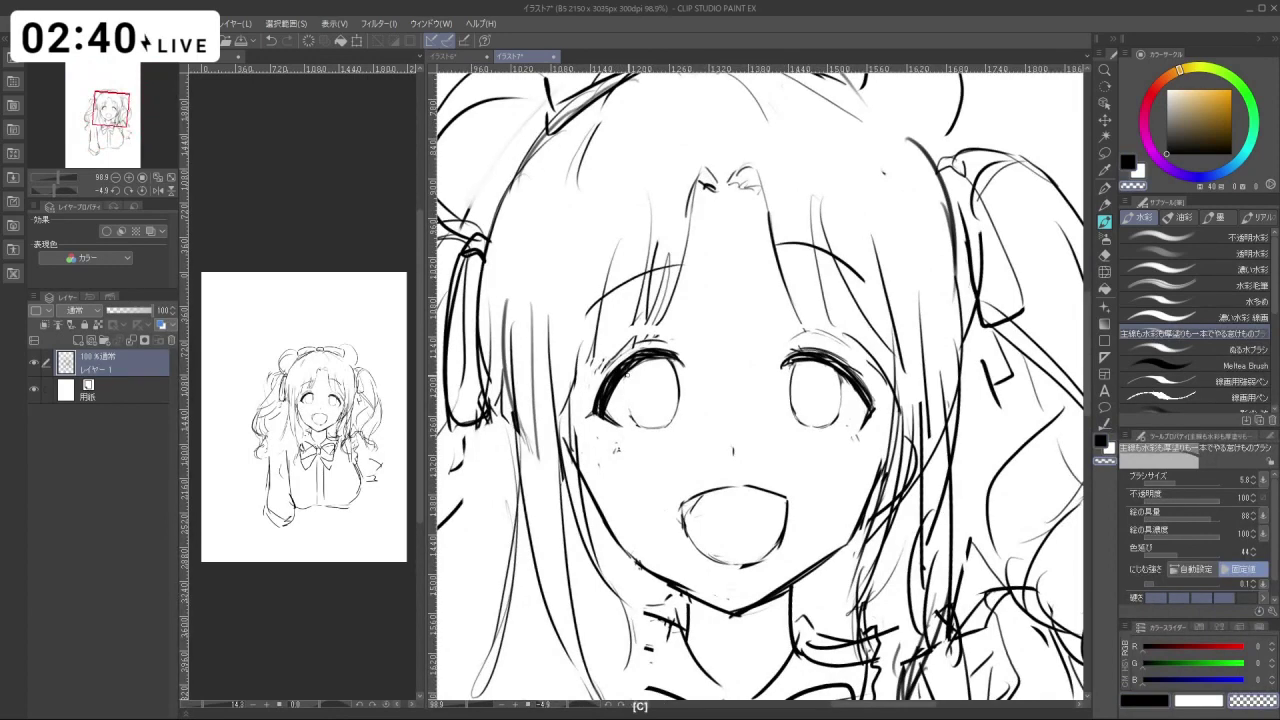
key(ctrl+z)
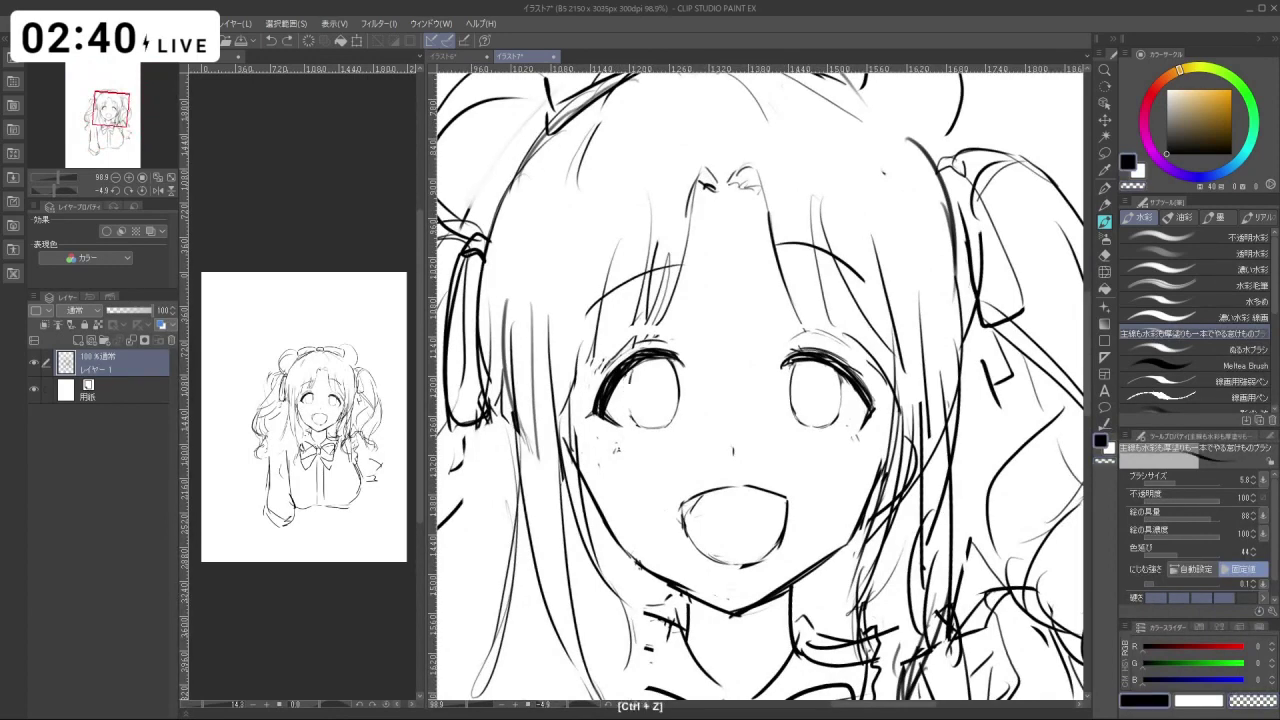
key(c)
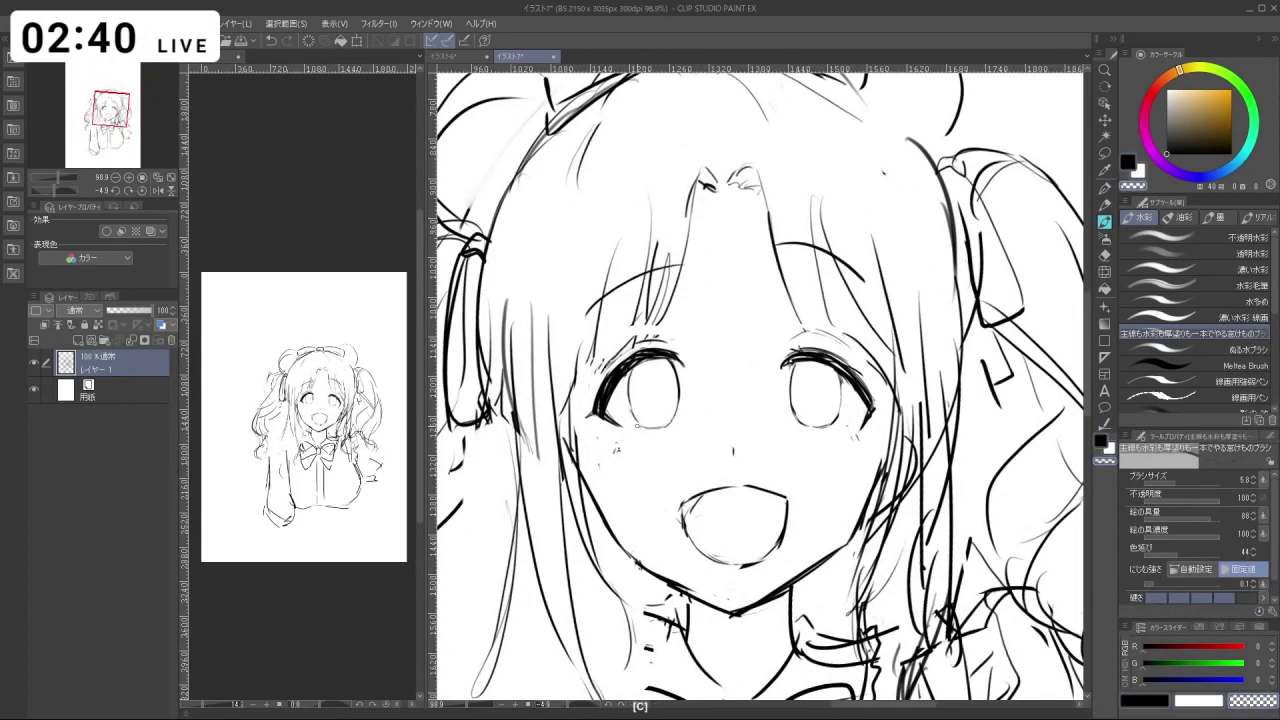
key(ctrl+z)
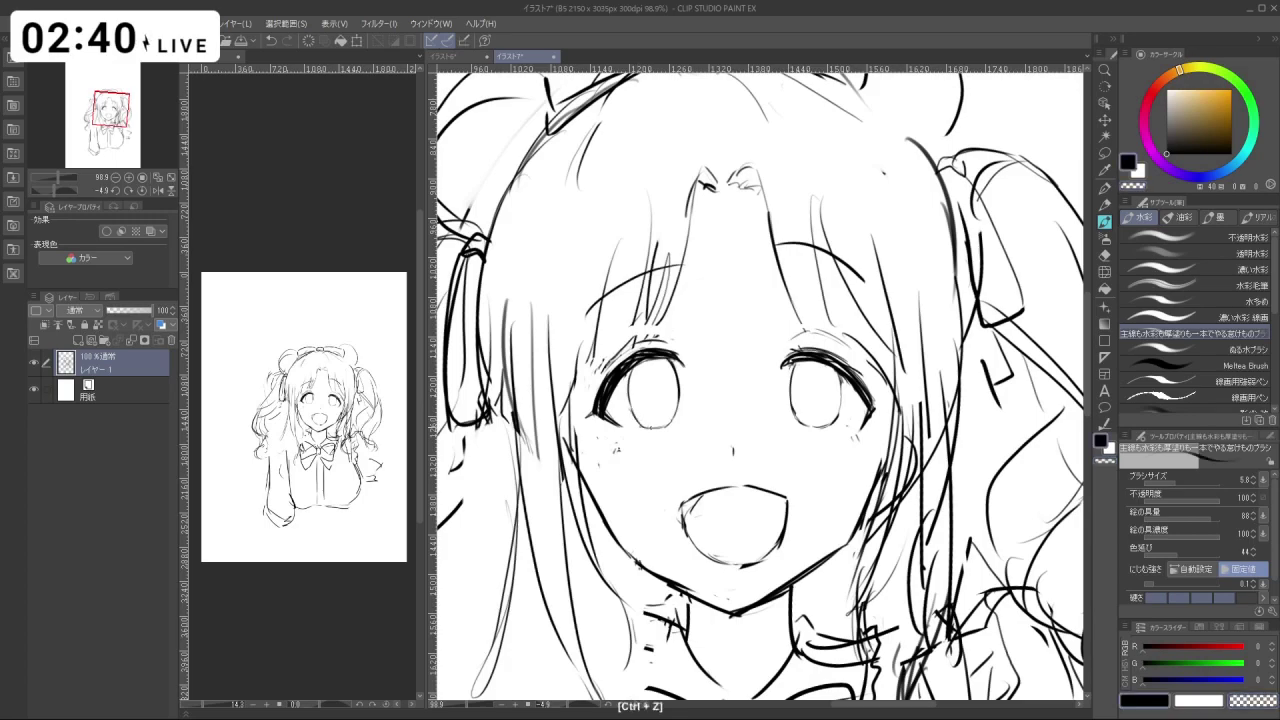
key(shift+space)
drag(616, 450, 641, 283)
key(shift+space)
drag(842, 567, 956, 419)
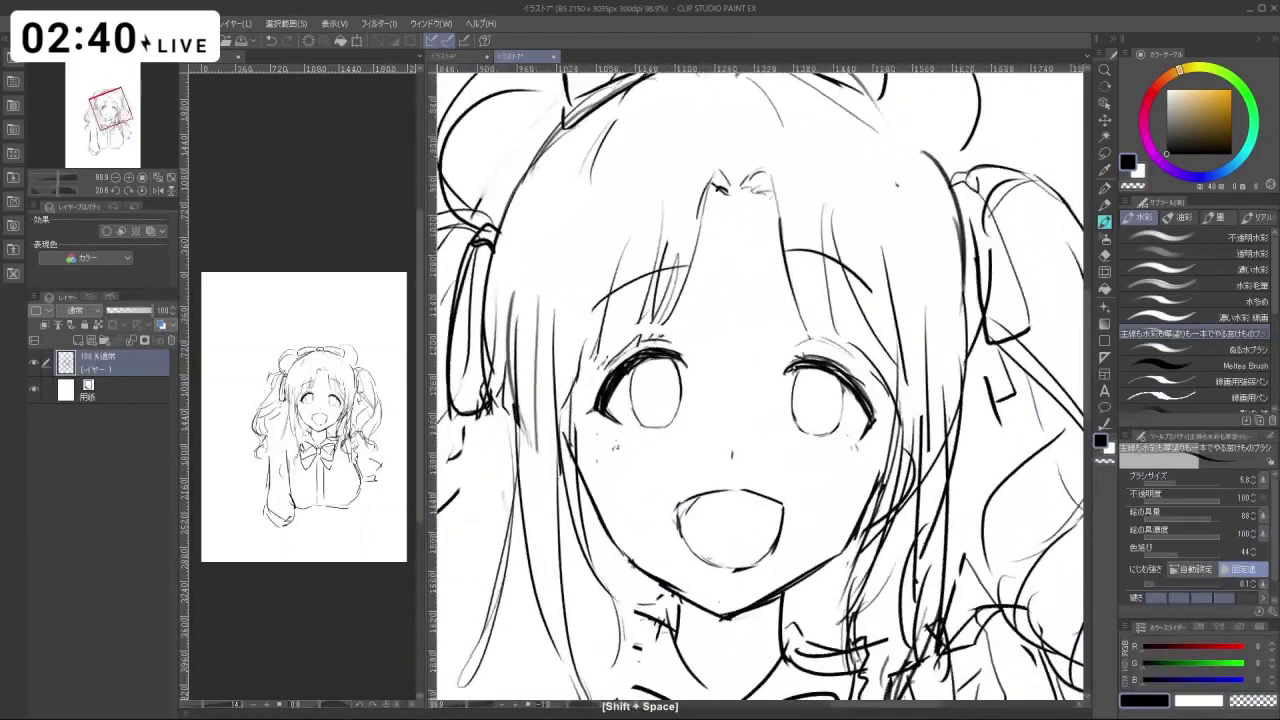
Lasso the right eye's upper lash line down to its outer corner, nudge it slightly with a transform, and deselect.
key(ctrl+space)
drag(860, 480, 803, 433)
key(space)
drag(803, 433, 739, 418)
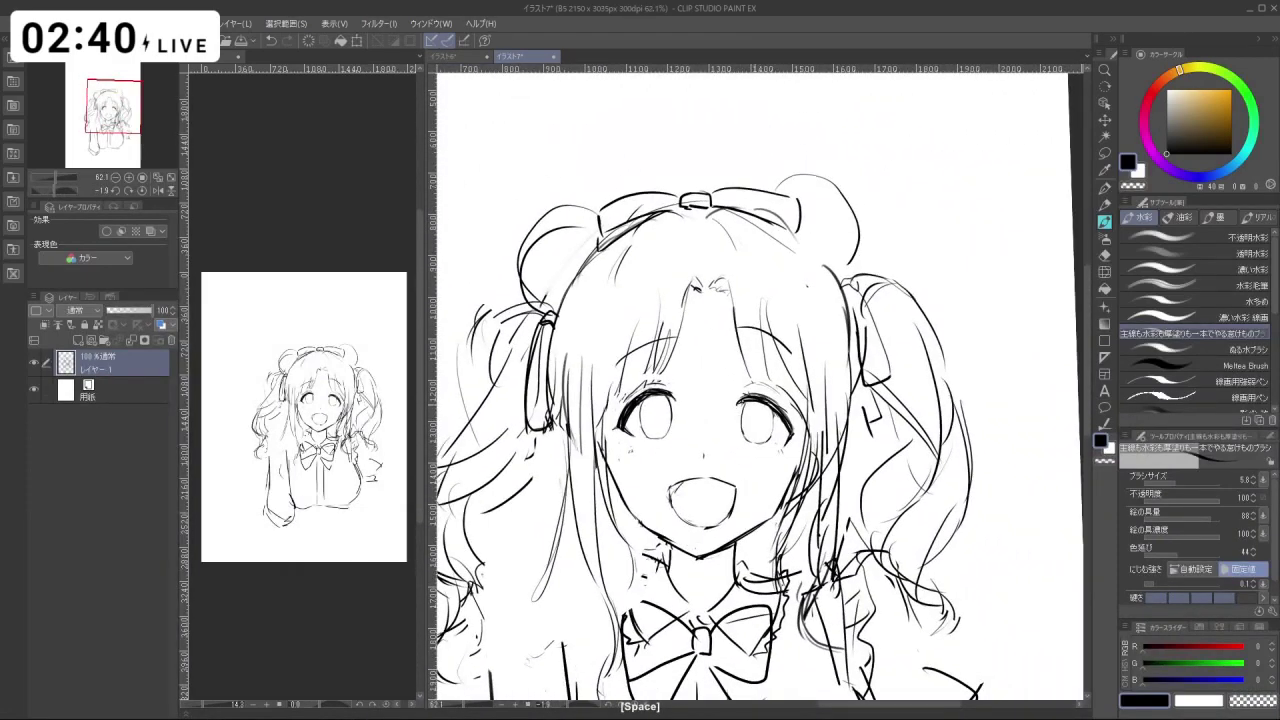
click(1105, 154)
key(ctrl+space)
drag(744, 425, 770, 429)
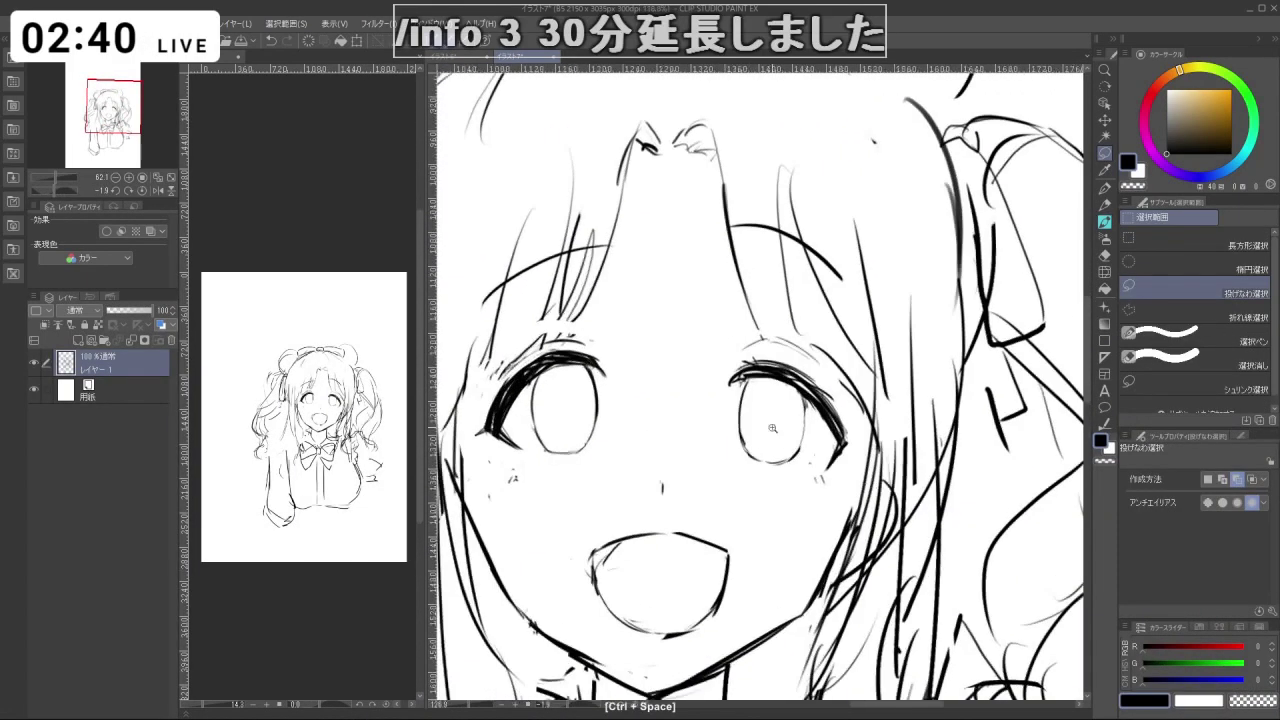
key(ctrl+z)
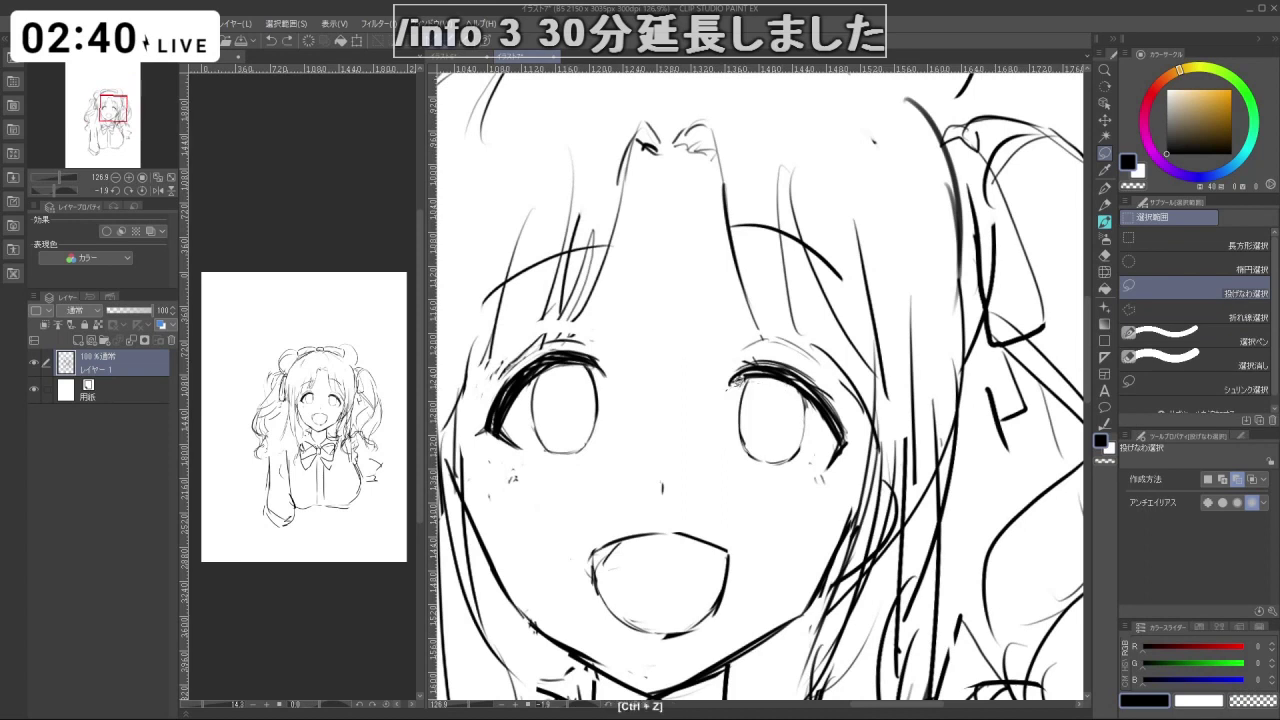
mouse_move(794, 392)
mouse_down()
mouse_move(829, 432)
mouse_move(808, 488)
mouse_up()
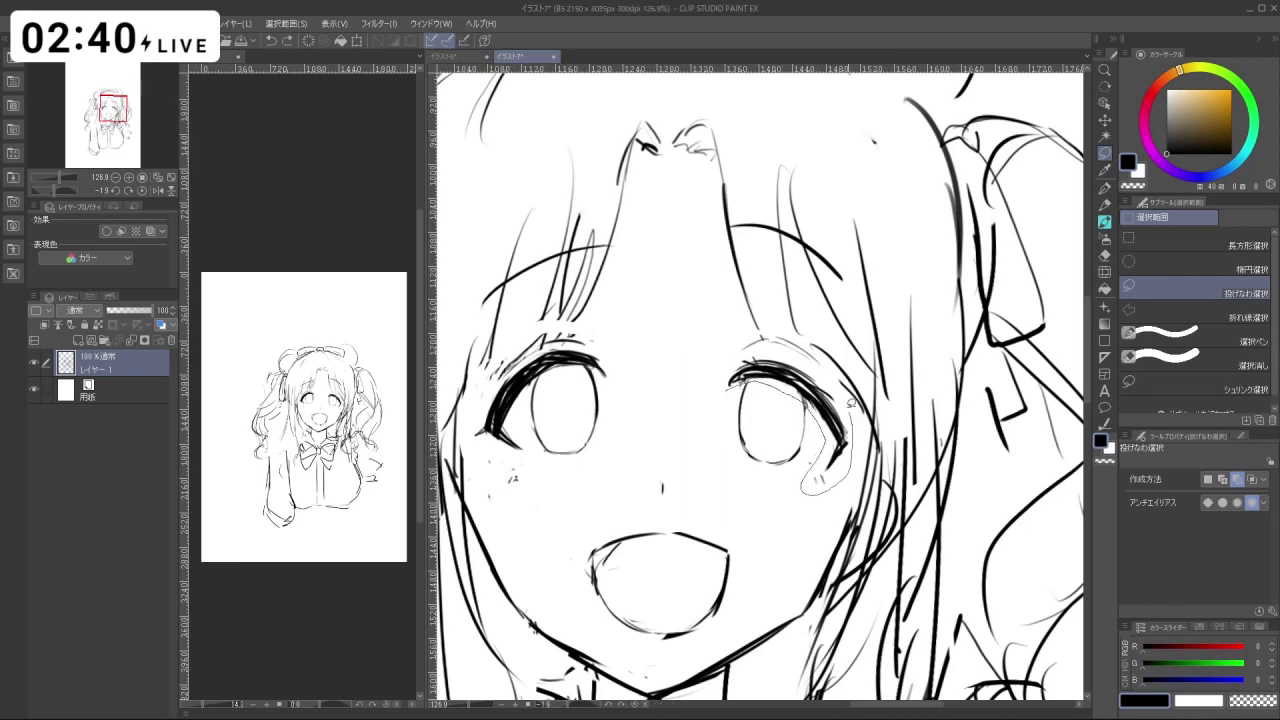
drag(723, 385, 722, 384)
key(ctrl+t)
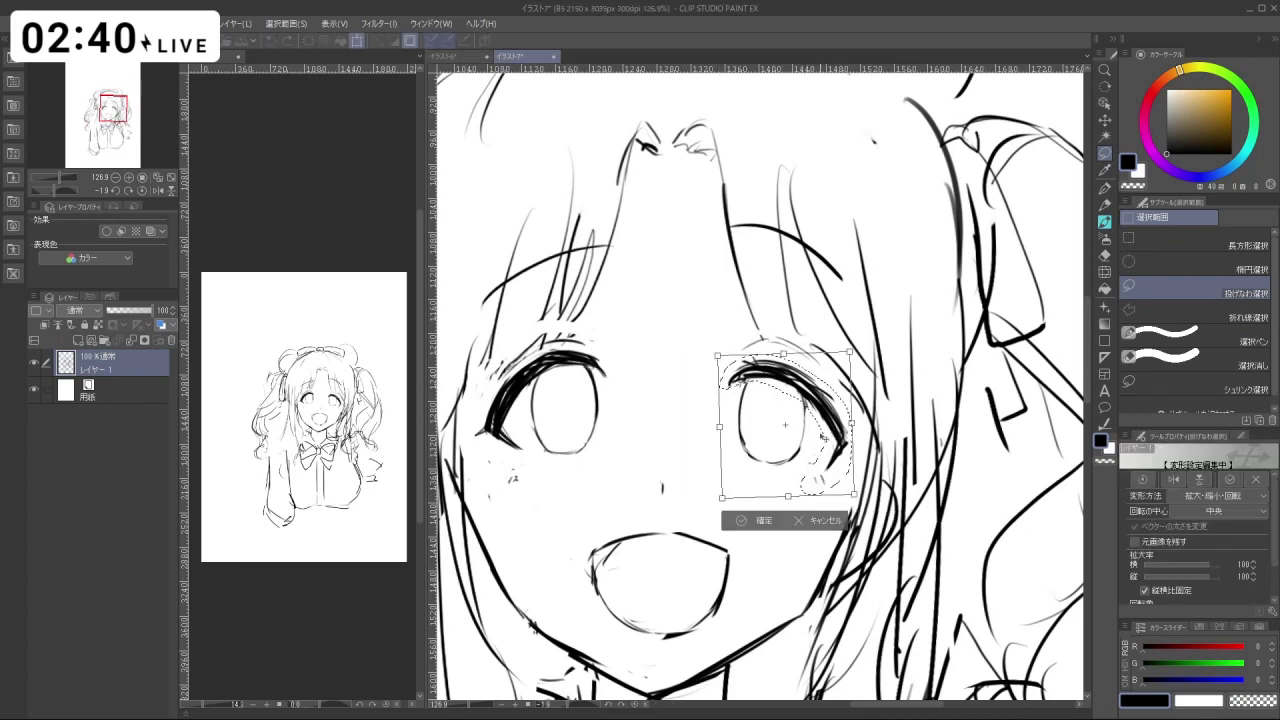
key(Right)
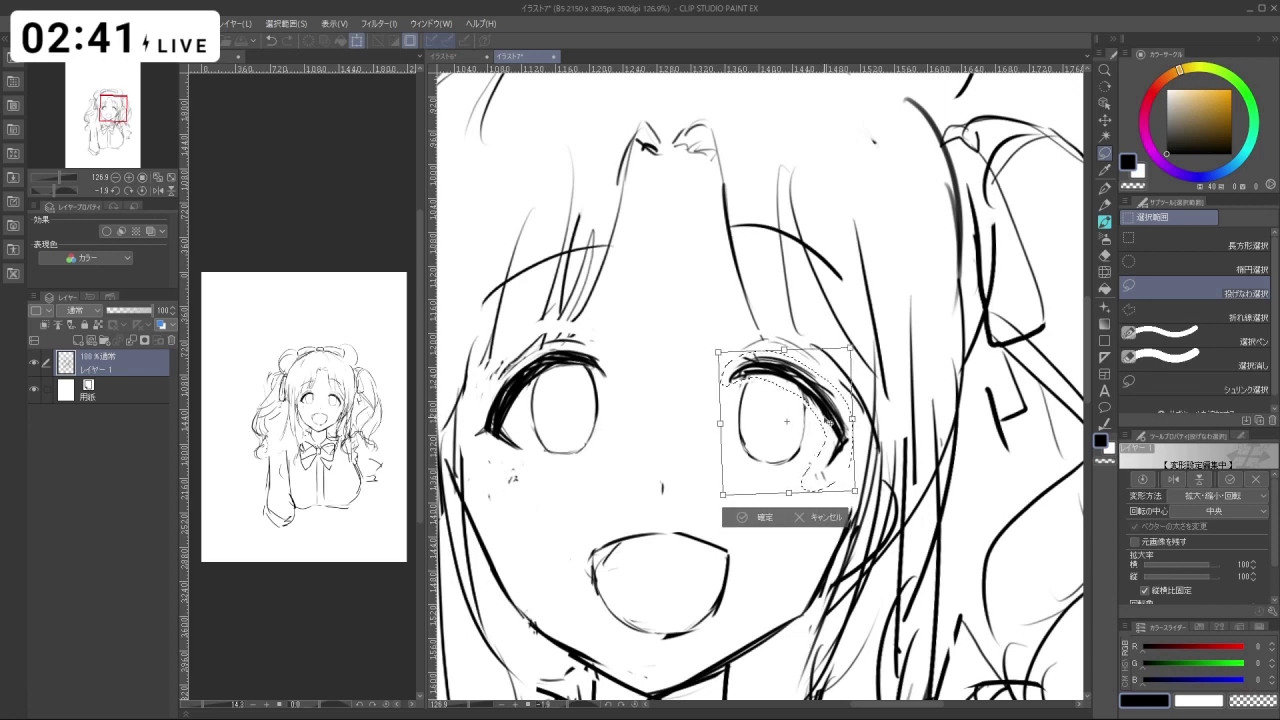
click(741, 517)
click(670, 517)
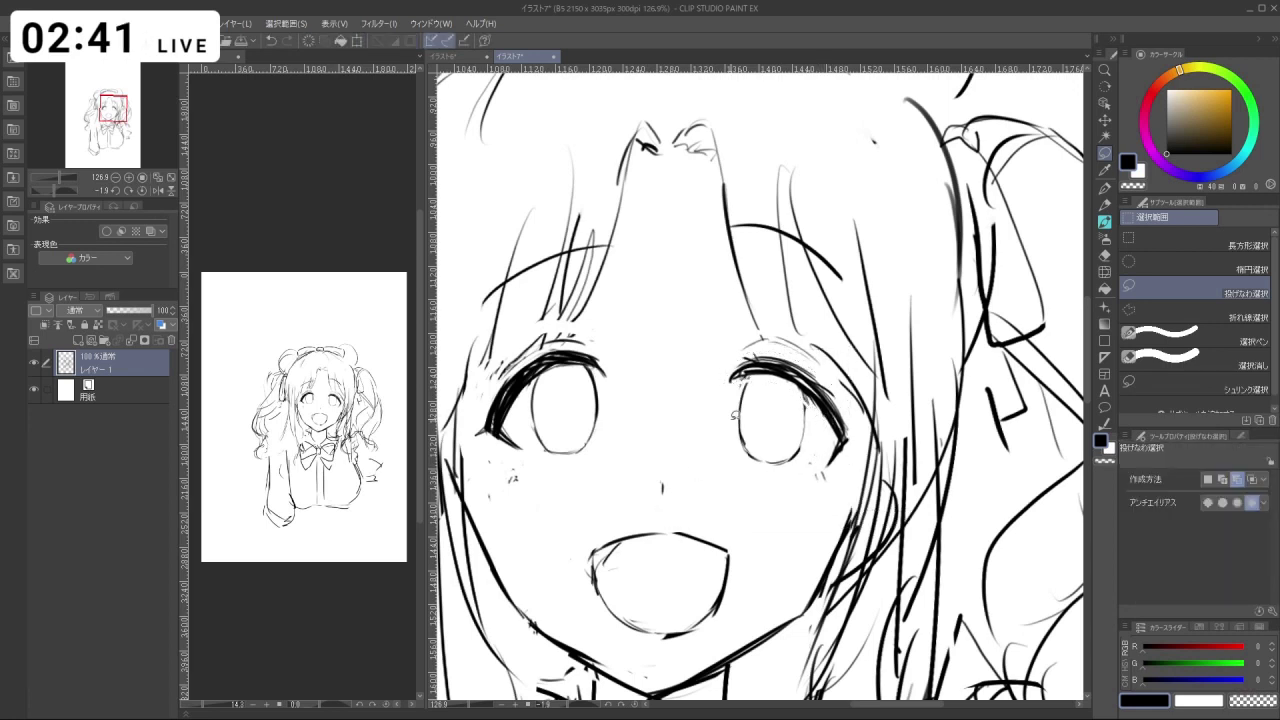
Refine the right eye's iris and lash lines with black and transparent brush strokes on the rotated canvas, undoing unwanted ones.
key(b)
key(ctrl+z)
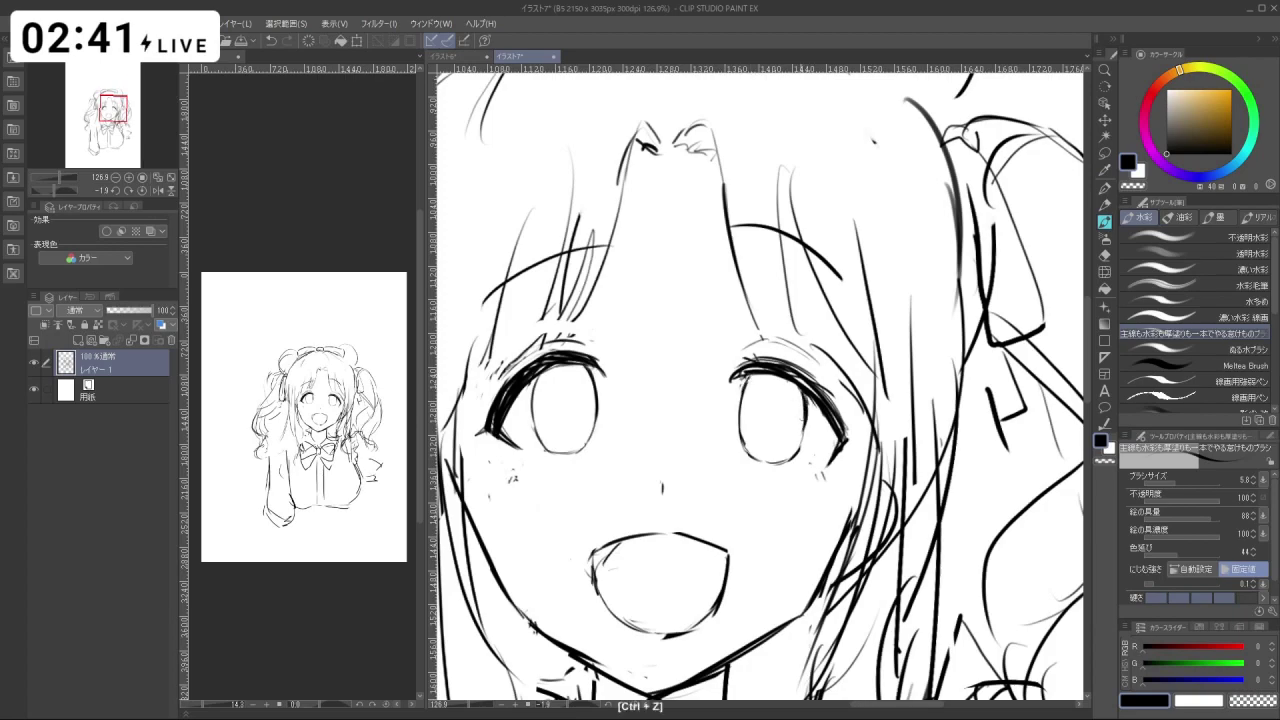
drag(747, 466, 845, 288)
key(c)
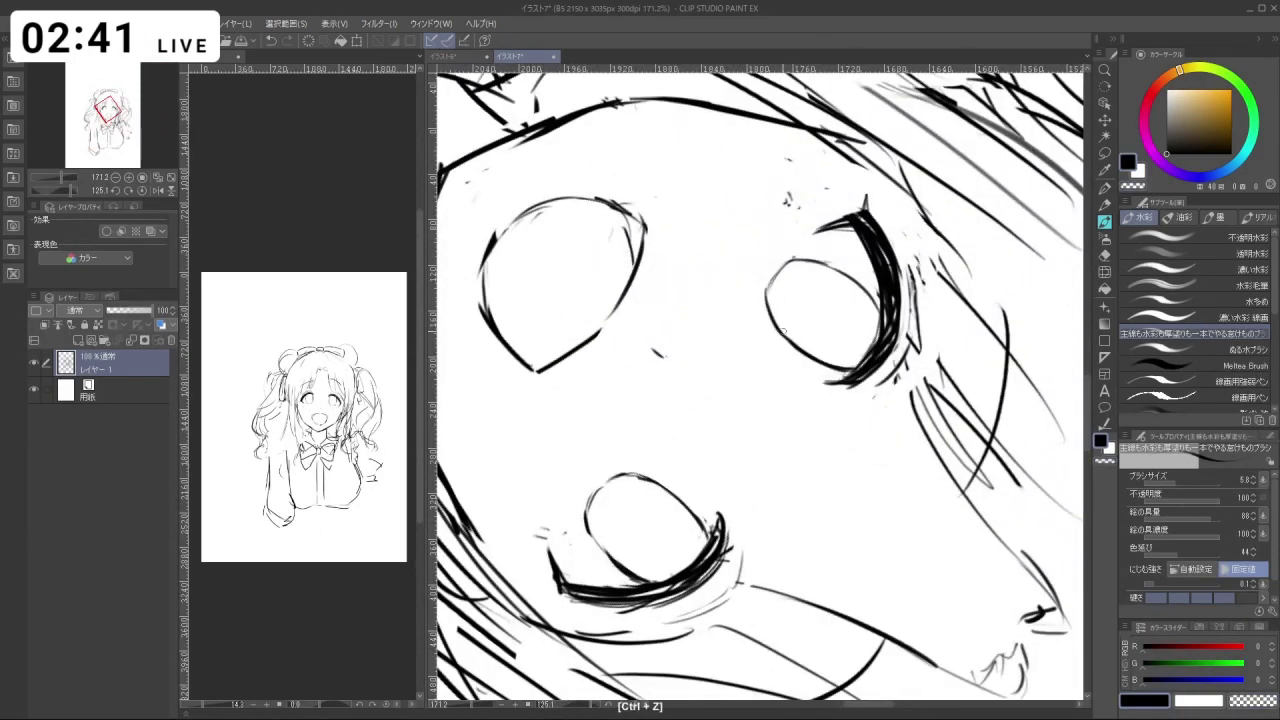
ctrl+click(798, 340)
drag(790, 480, 799, 295)
drag(835, 372, 777, 372)
drag(821, 400, 753, 370)
scroll(716, 341, up, 2)
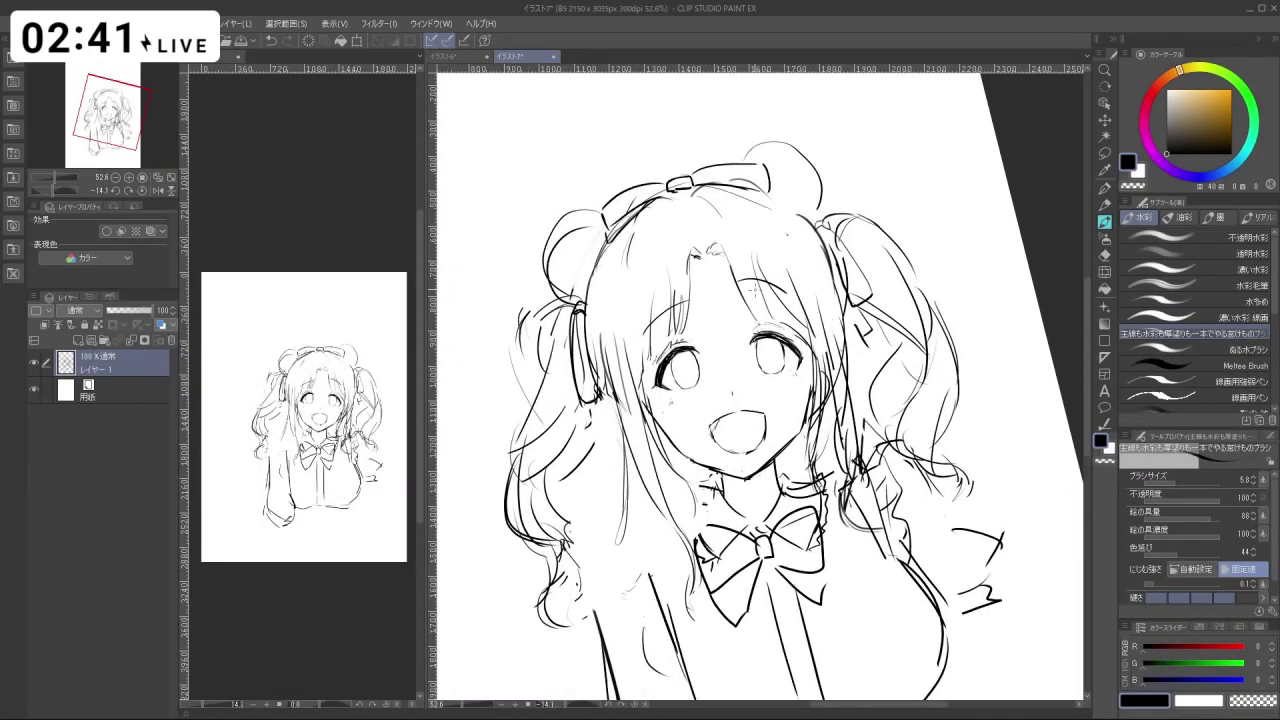
Redraw the bangs strand above the right eye and darken the hair parting tufts, undoing unwanted strokes.
key(ctrl+z)
key(ctrl+z)
drag(773, 308, 808, 345)
key(ctrl+z)
drag(697, 253, 703, 264)
key(ctrl+z)
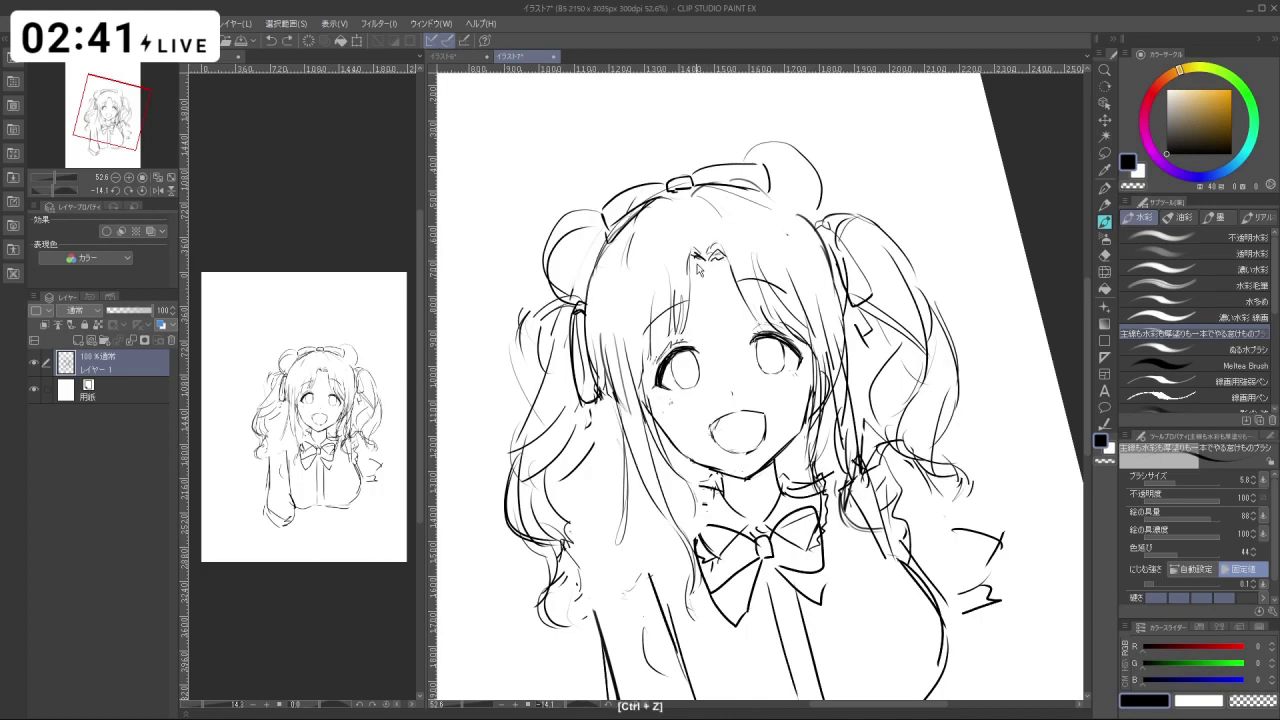
key(shift+space)
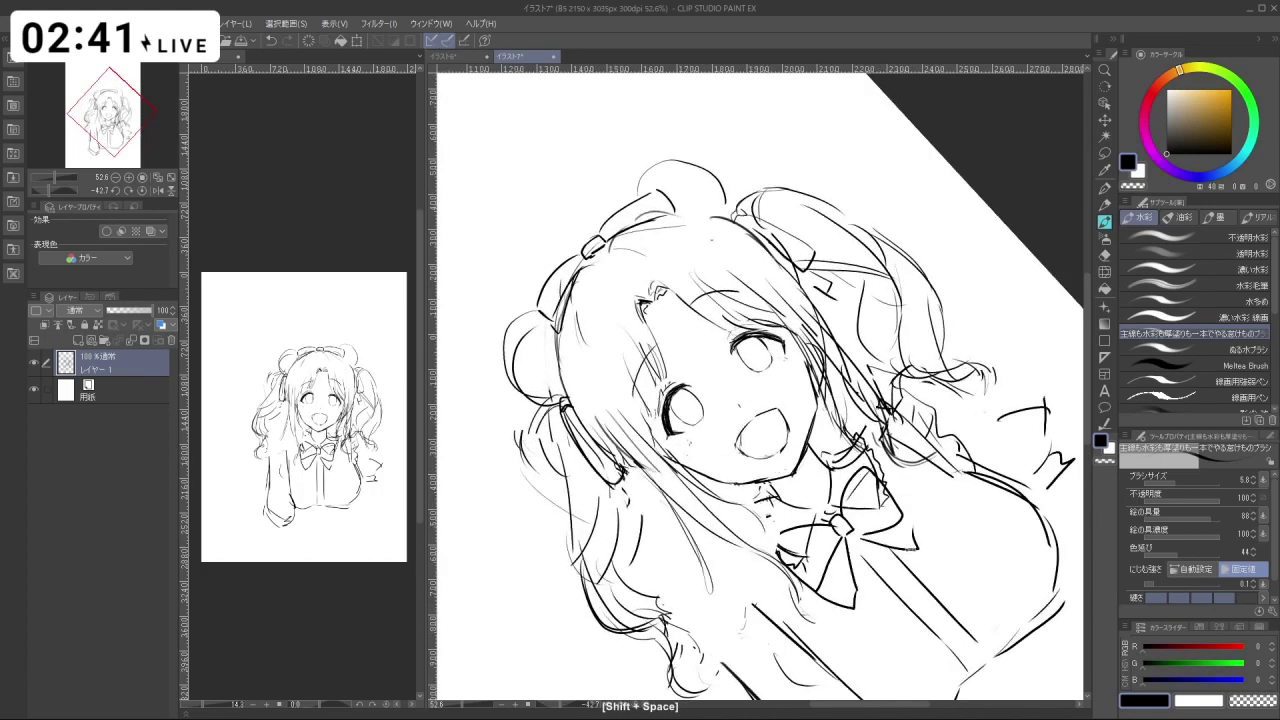
drag(715, 440, 725, 446)
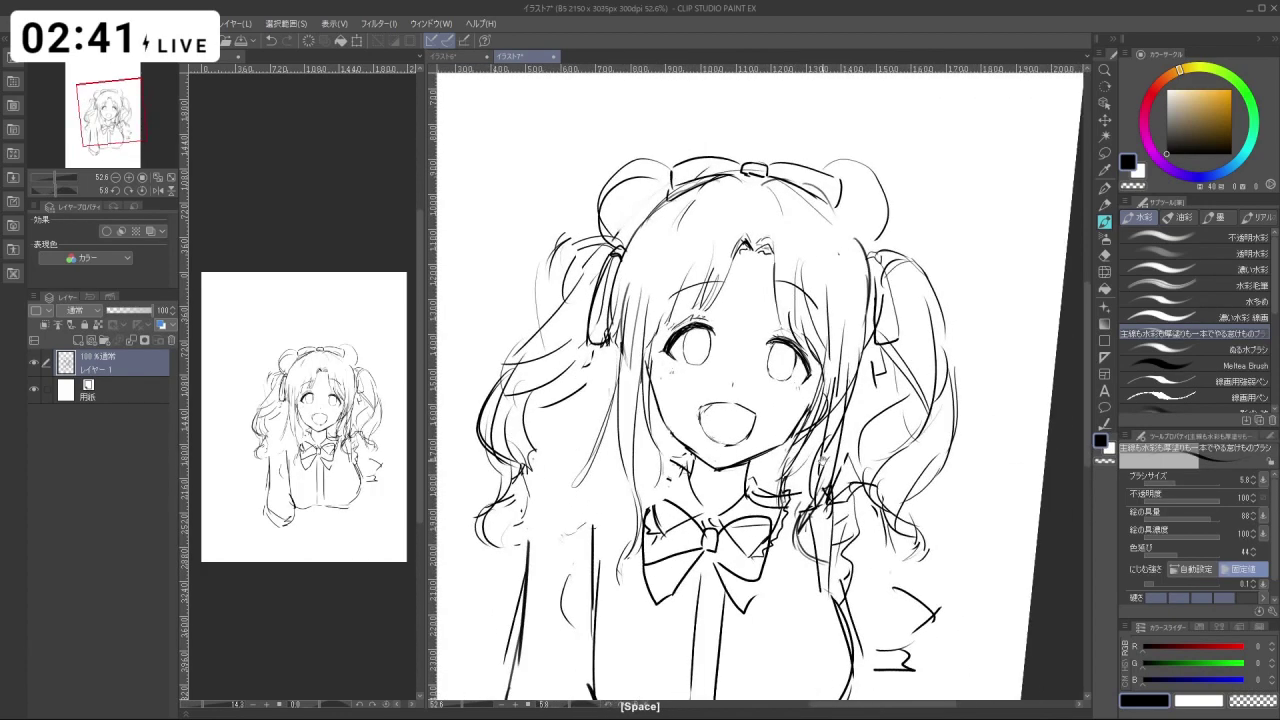
Try to reshape the face contour at the left cheek with the Liquify tool, undoing the warps.
key(ctrl+space)
drag(679, 401, 689, 414)
key(m)
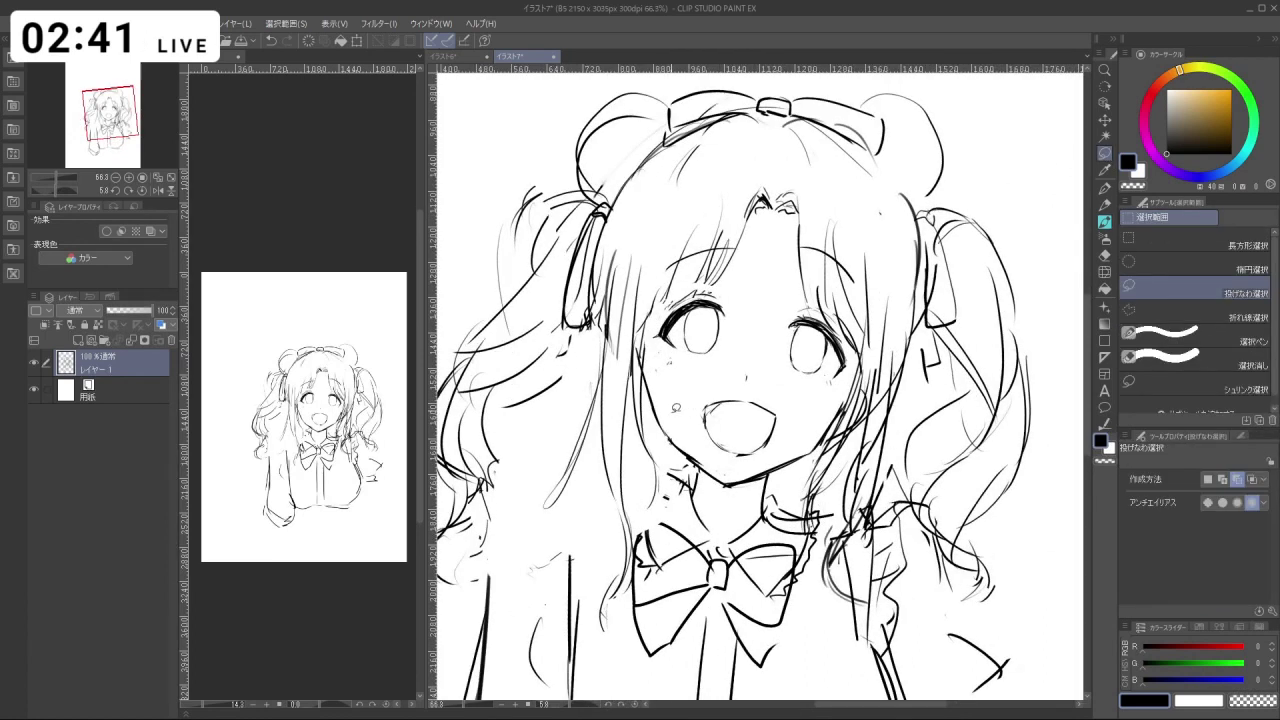
click(1105, 273)
key(ctrl+alt)
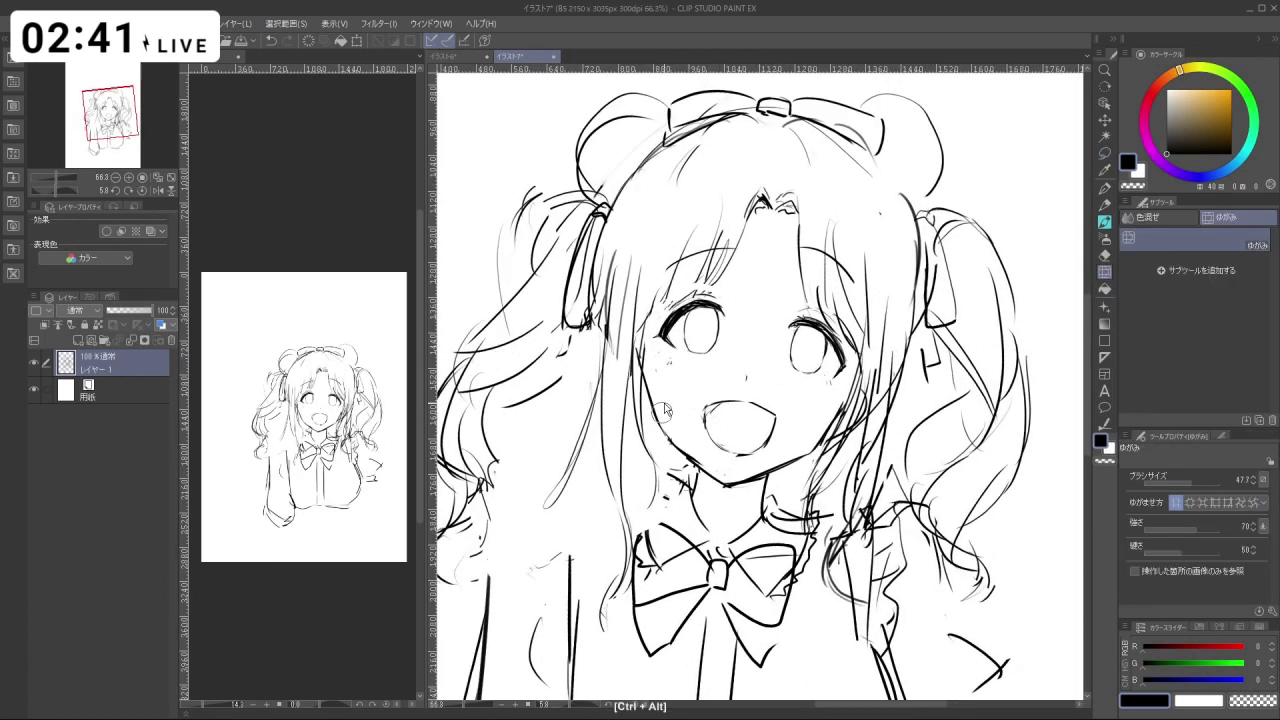
key(ctrl+z)
drag(652, 382, 657, 390)
key(ctrl+z)
key(ctrl+z)
key(ctrl+z)
key(ctrl+z)
click(1105, 223)
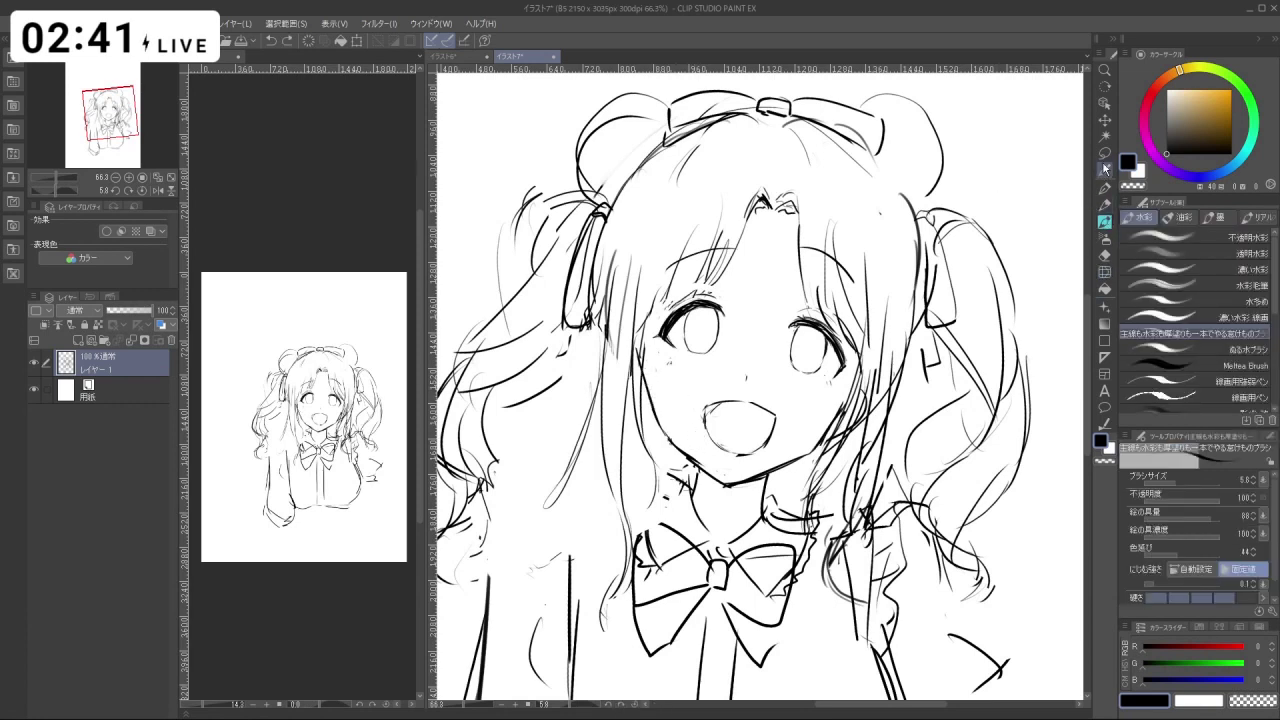
Lasso the left side hair lock beside the face, shift it slightly toward the face with a transform, and deselect.
click(1104, 153)
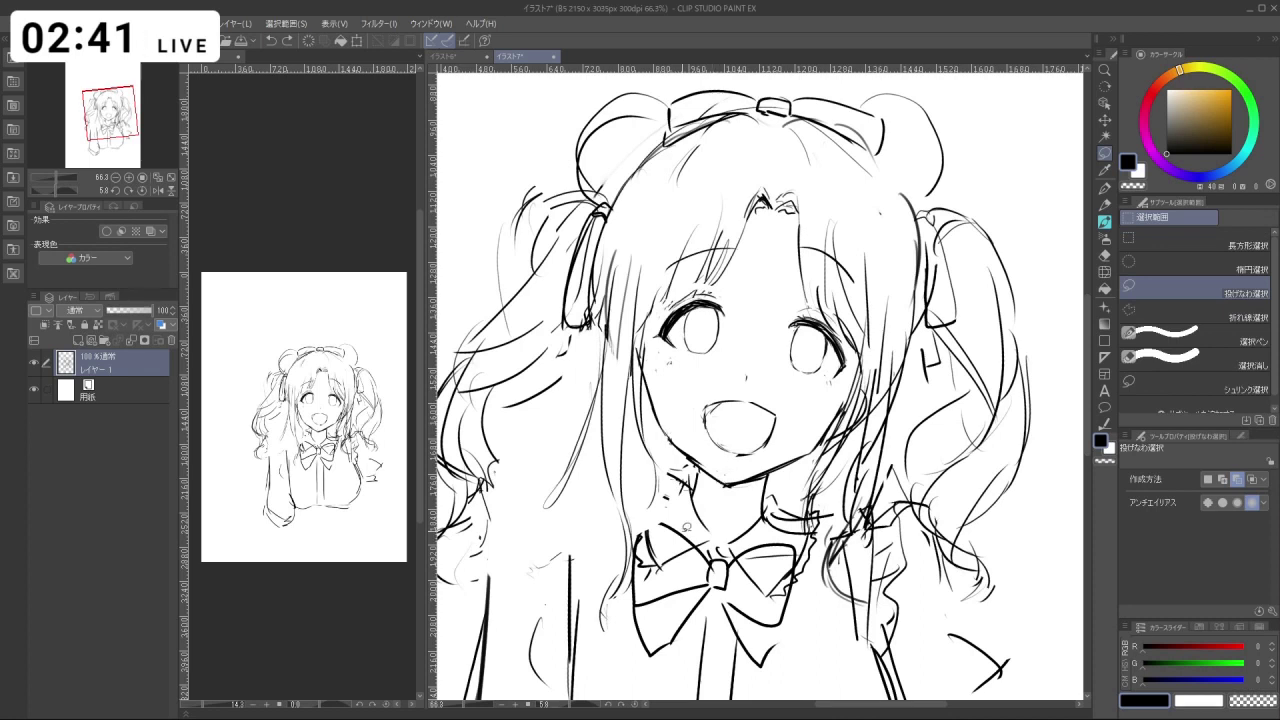
key(ctrl+space)
mouse_move(655, 269)
mouse_down()
mouse_move(612, 270)
mouse_move(653, 348)
mouse_move(662, 403)
mouse_move(658, 365)
mouse_move(652, 414)
mouse_up()
key(ctrl+z)
key(ctrl+z)
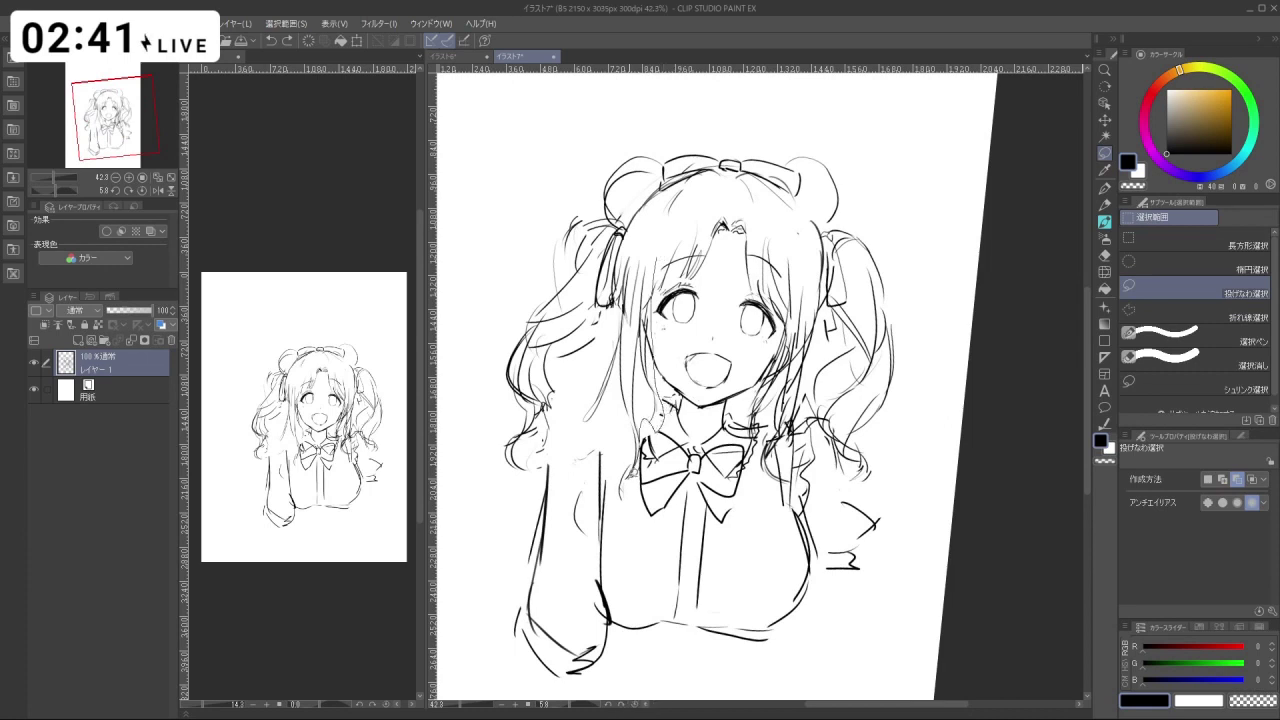
drag(582, 440, 621, 297)
drag(646, 235, 661, 235)
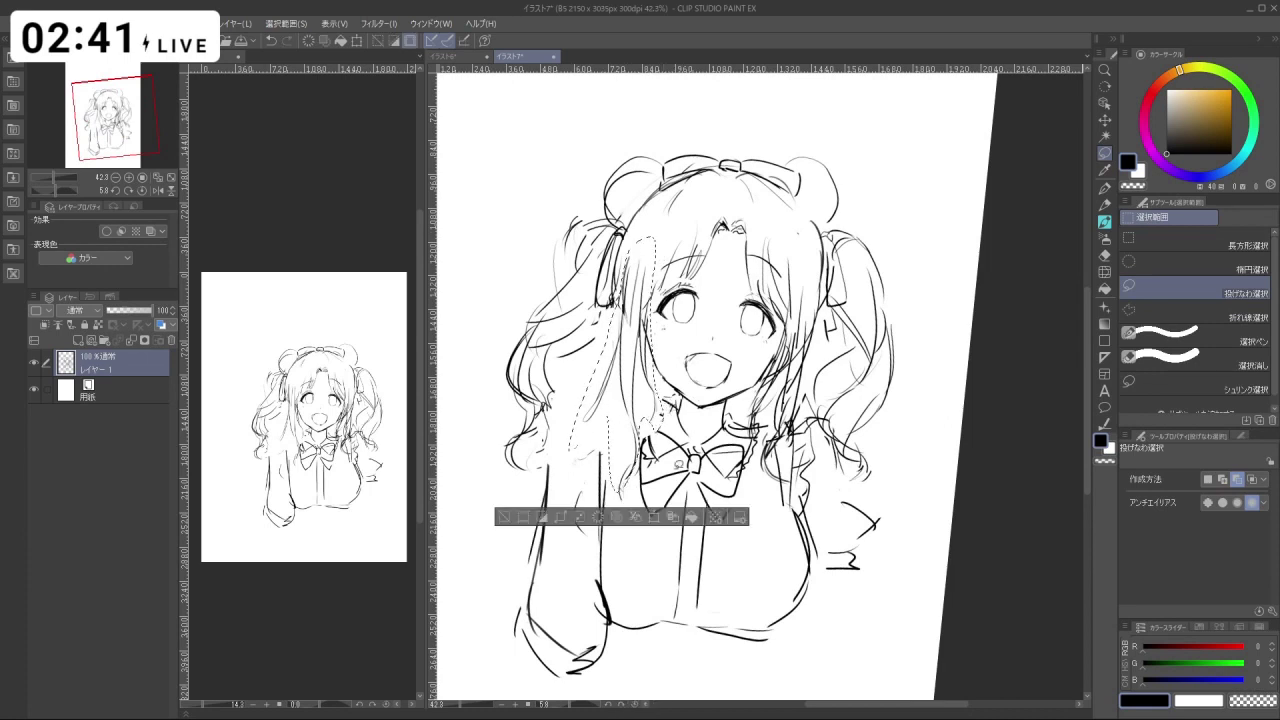
click(656, 518)
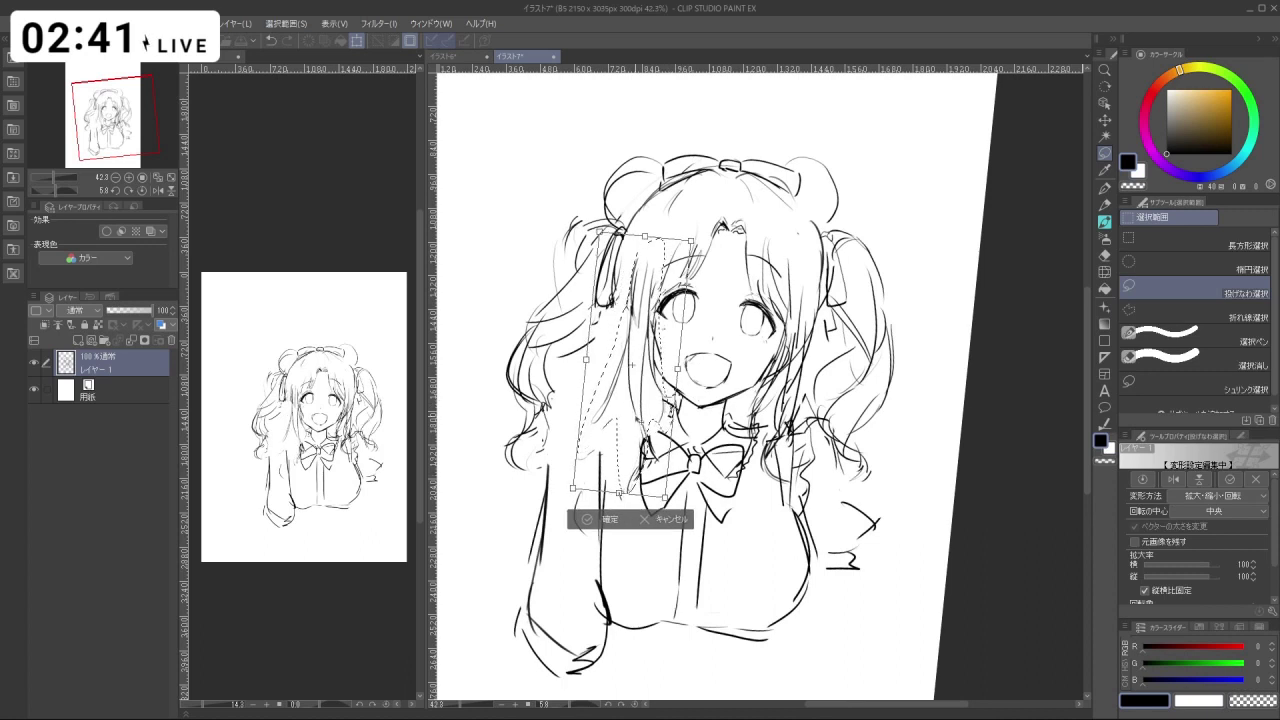
click(585, 519)
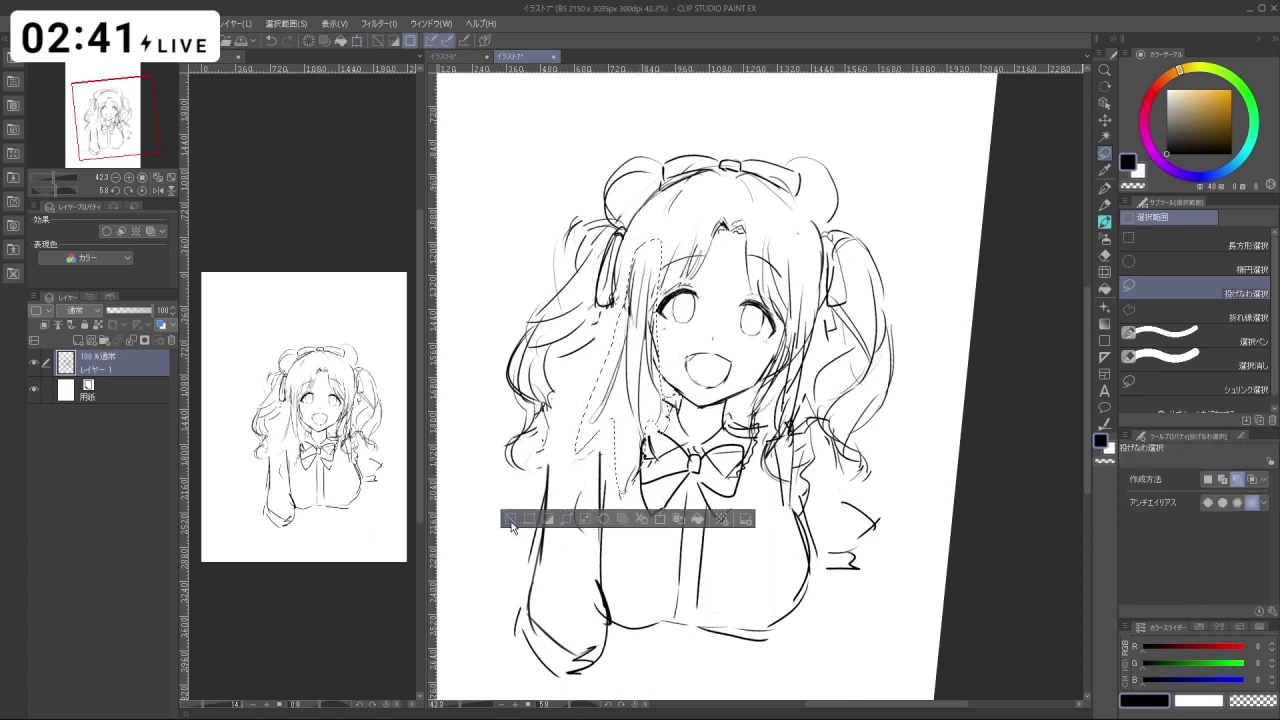
click(510, 519)
Redraw the left cheek contour beside the side hair with the brush reduced to 4.7, cleaning up with transparent colour.
click(1107, 222)
ctrl+click(657, 338)
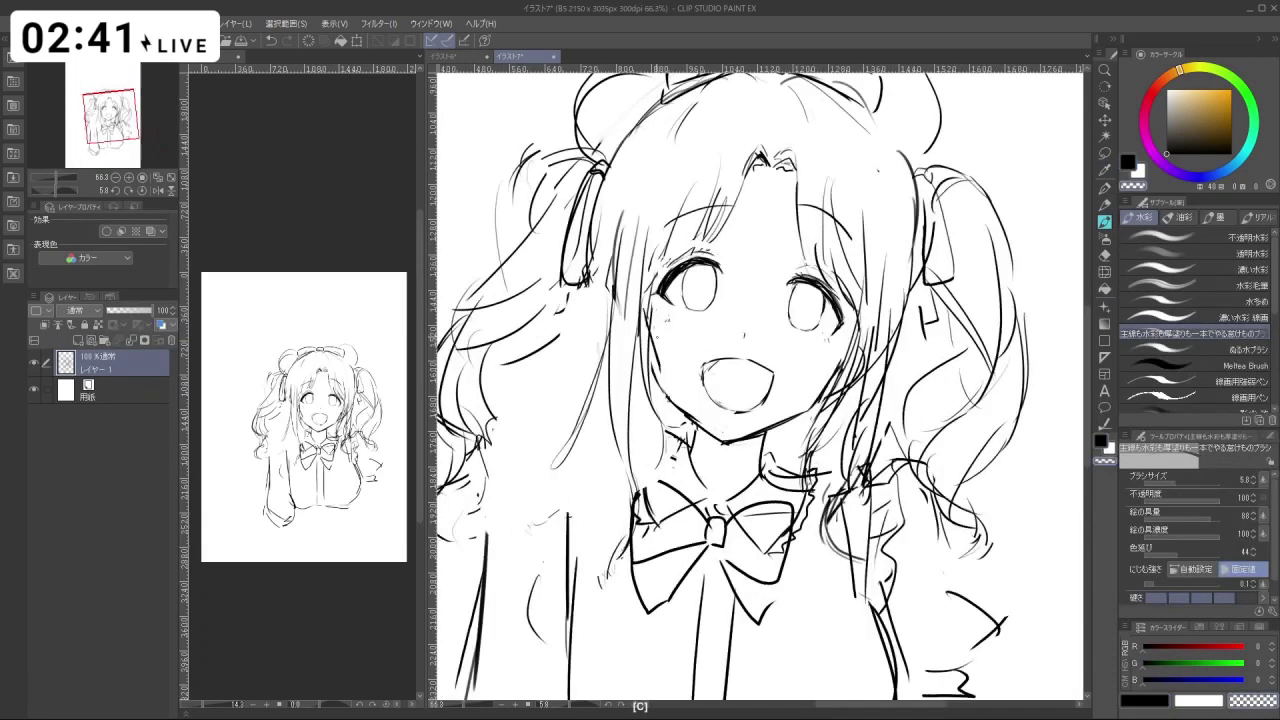
ctrl+alt+drag(657, 345, 653, 347)
key(c)
key(ctrl+z)
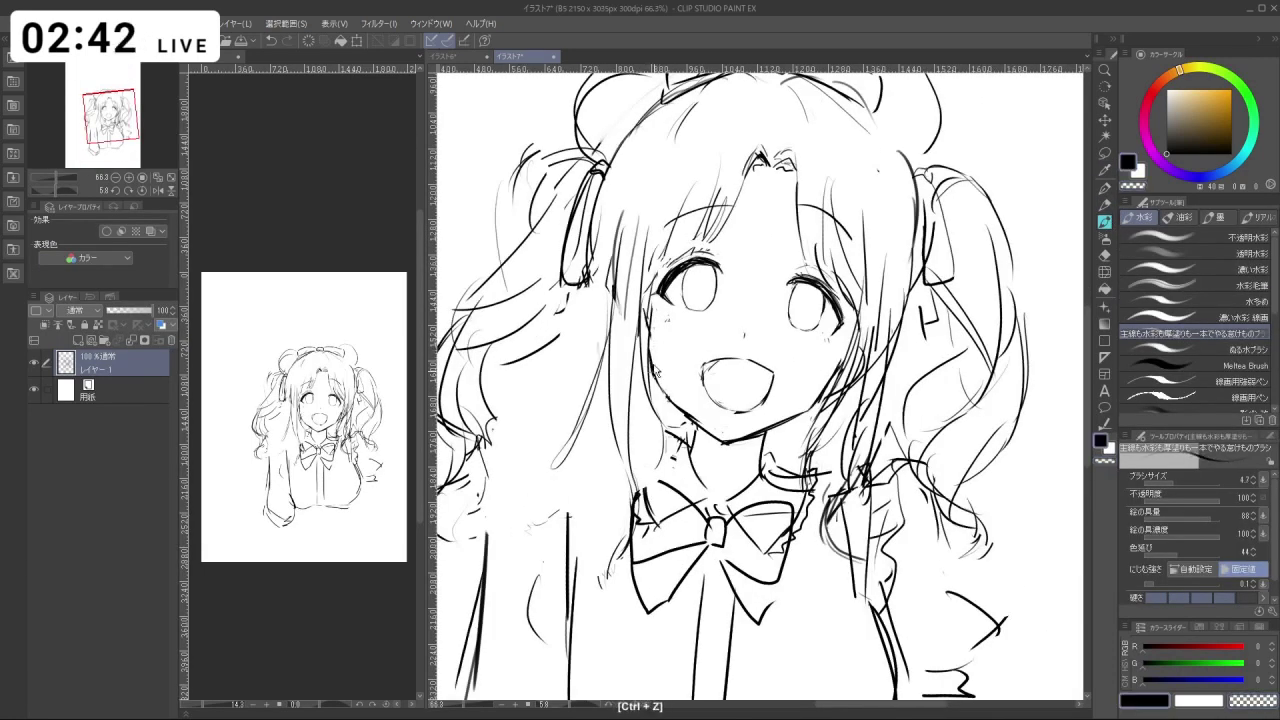
Rework the lower left jawline with a larger brush on the tilted canvas, undoing unwanted strokes.
mouse_move(655, 347)
shift+mouse_down()
mouse_move(686, 470)
mouse_move(815, 483)
mouse_move(862, 339)
mouse_move(652, 366)
mouse_move(696, 472)
shift+mouse_up()
mouse_move(790, 424)
ctrl+alt+mouse_down()
mouse_move(703, 422)
mouse_move(683, 397)
ctrl+alt+mouse_up()
key(c)
key(ctrl+z)
mouse_move(679, 376)
mouse_down()
mouse_move(703, 420)
mouse_move(681, 380)
mouse_up()
key(ctrl+z)
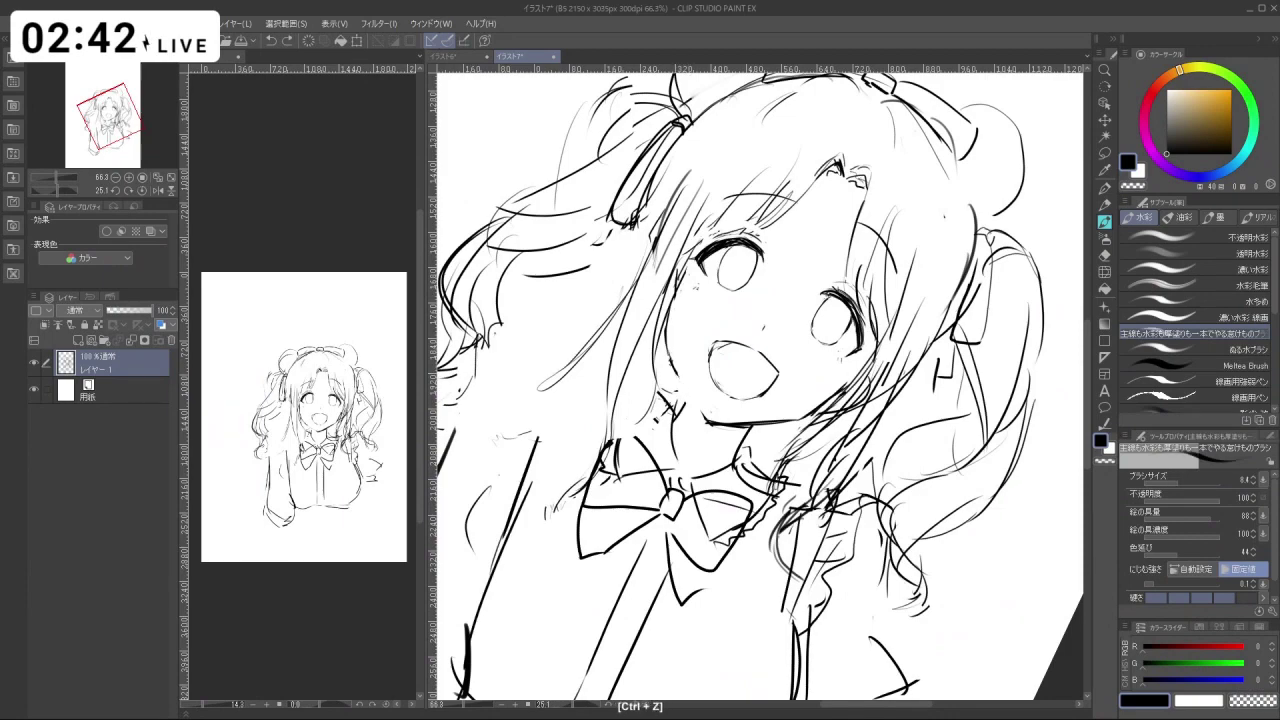
Refine the left cheek contour and the adjacent side hair strand, alternating transparent and black strokes.
shift+drag(667, 493, 791, 525)
ctrl+drag(819, 409, 793, 384)
key(c)
key(c)
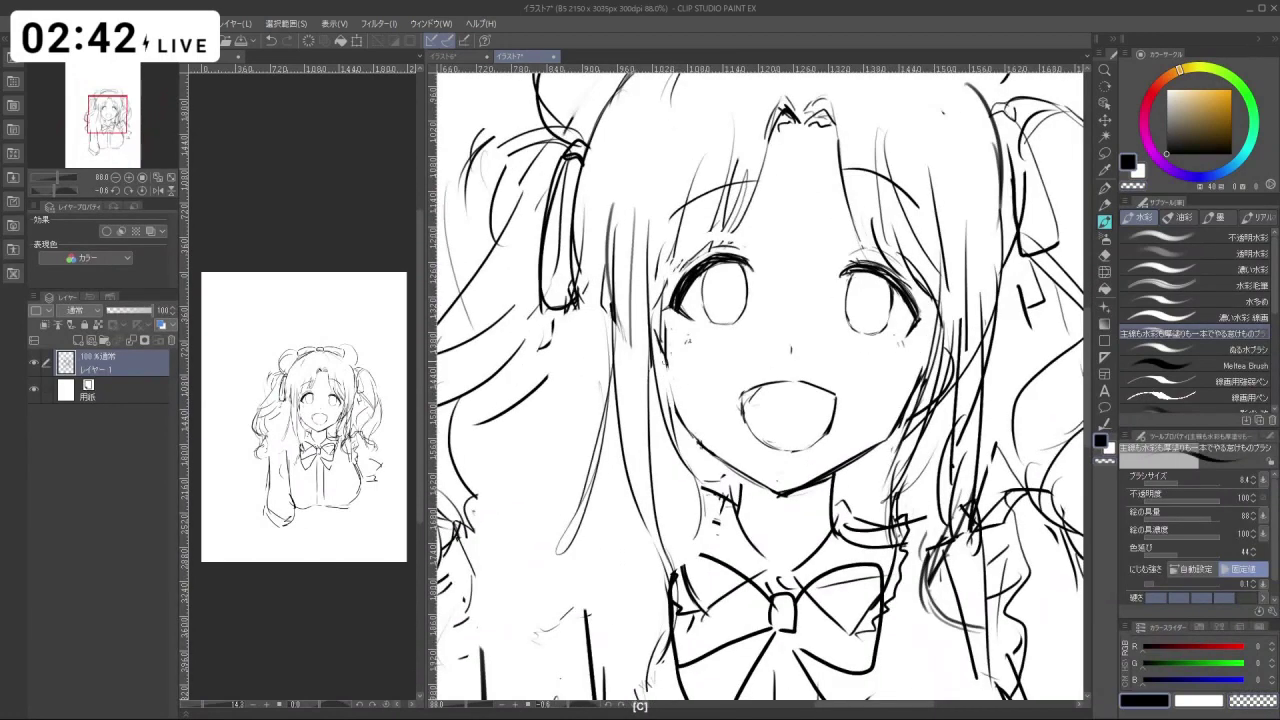
key(ctrl+z)
drag(665, 360, 682, 418)
key(c)
key(c)
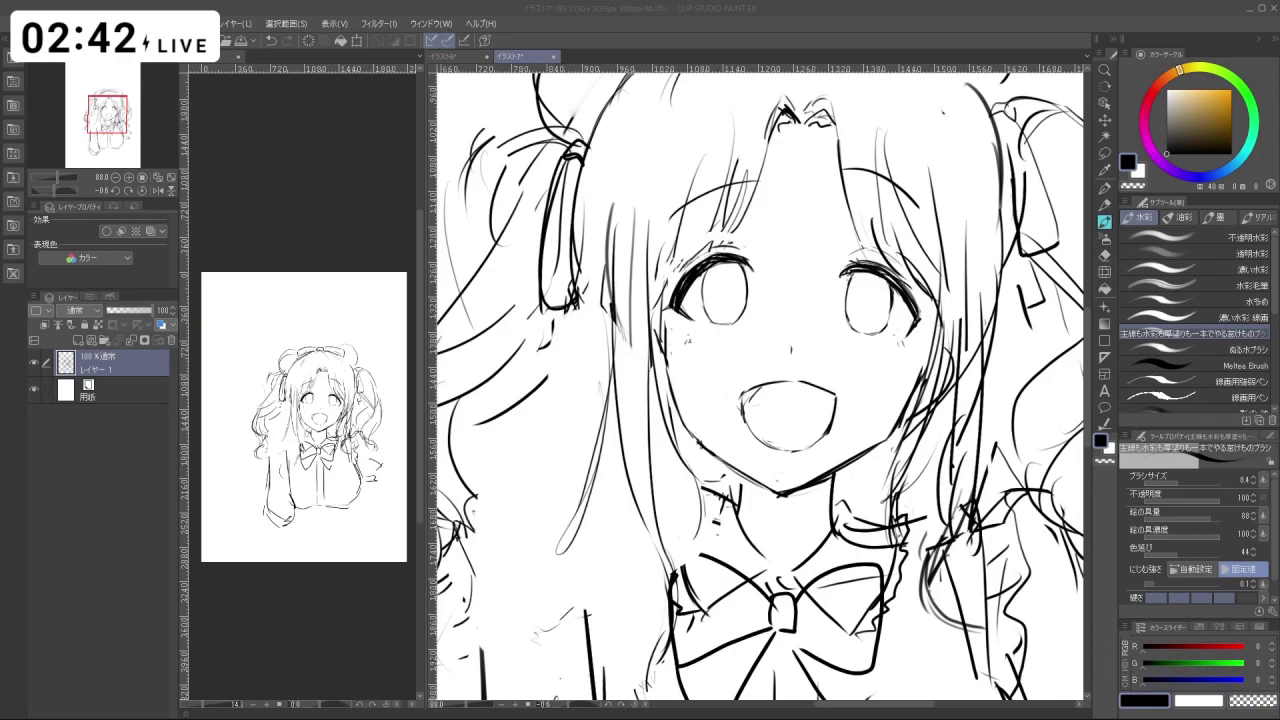
Touch up the side hair and jaw outline with the canvas tilted the other way, undoing the last stroke.
key(shift+space)
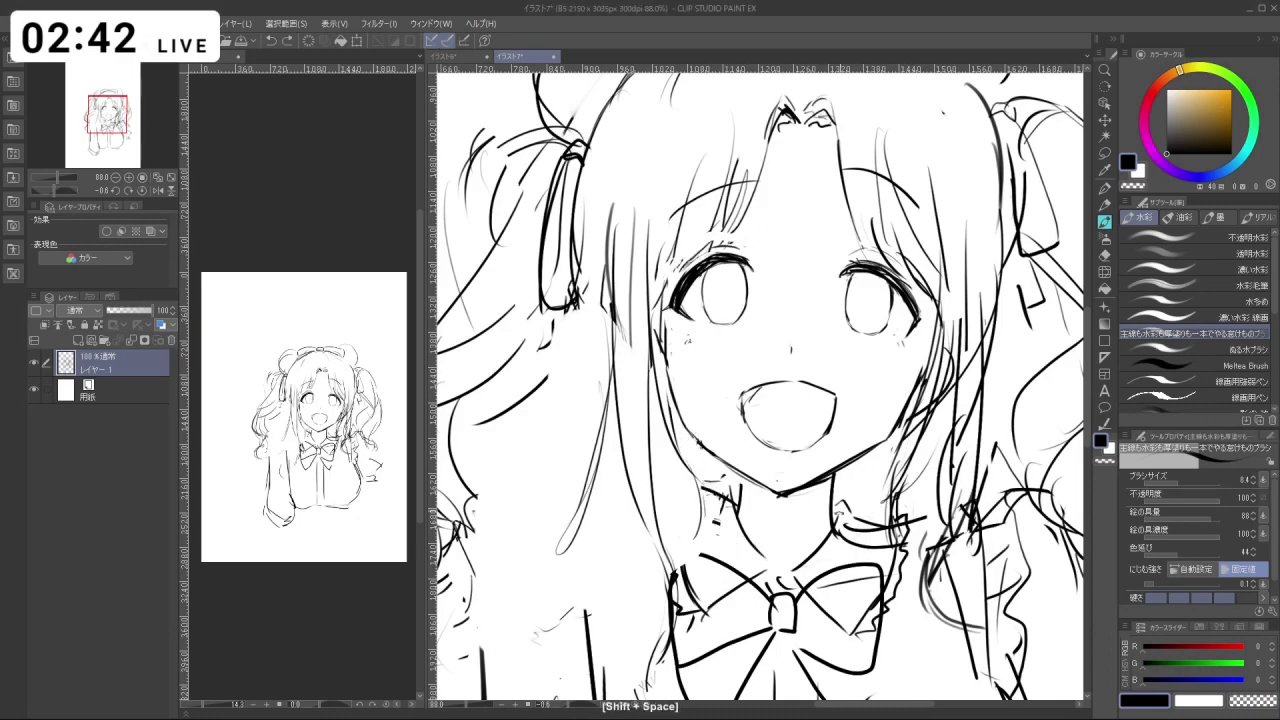
drag(900, 460, 915, 400)
key(c)
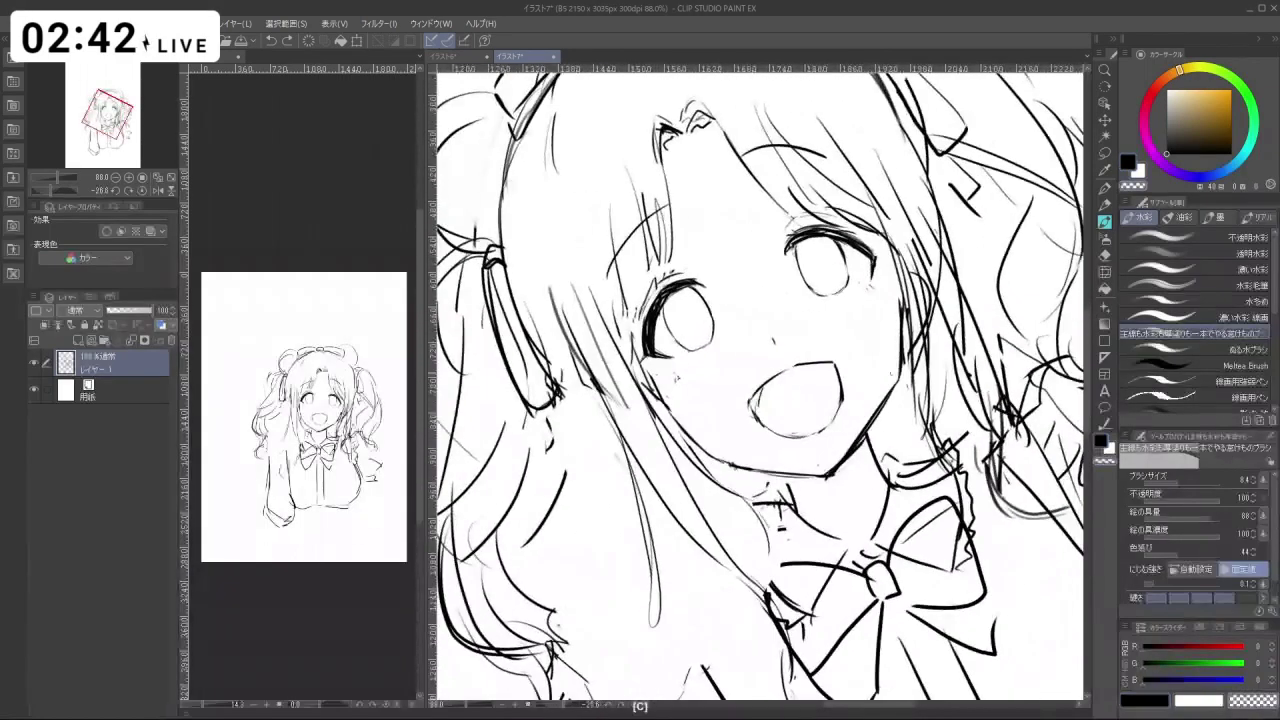
key(ctrl+z)
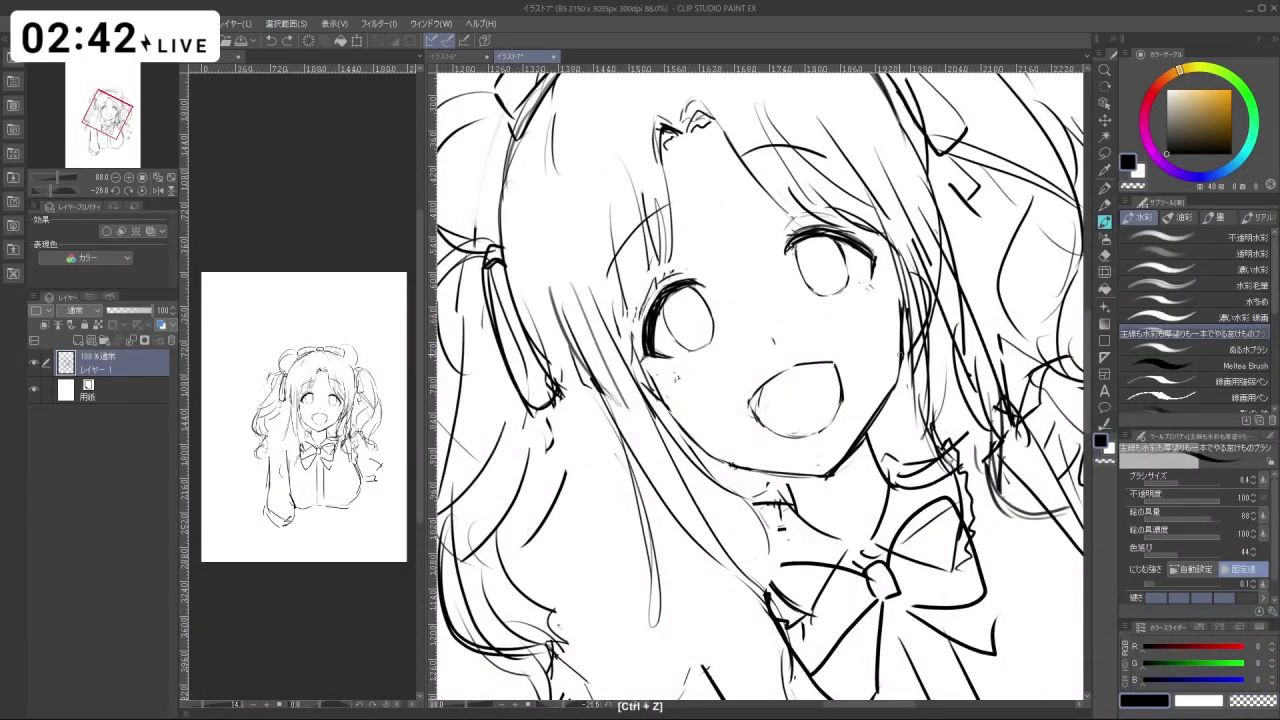
Clean up the stray marks beneath the left eye with transparent colour, enlarging the brush to 20.7.
key(ctrl+space)
drag(907, 421, 860, 497)
key(shift+space)
key(c)
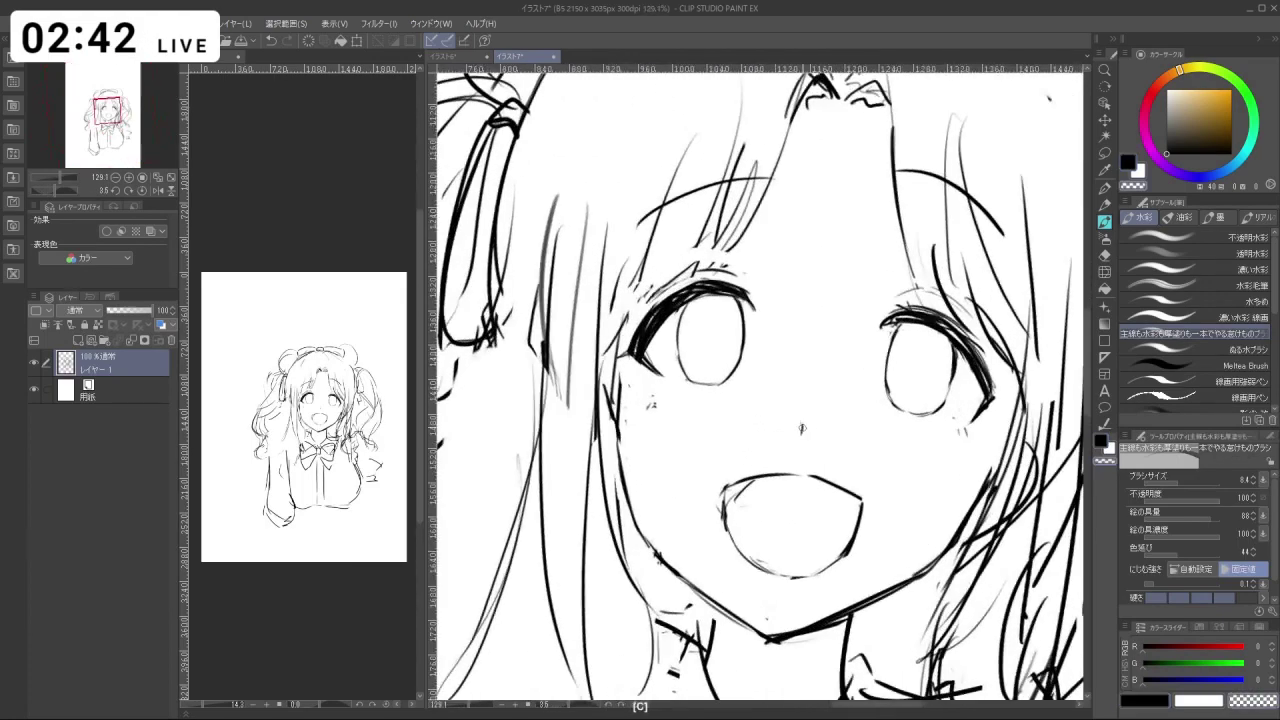
key(c)
drag(802, 428, 746, 442)
key(ctrl+z)
key(ctrl+space)
key(space)
drag(843, 431, 812, 418)
key(ctrl+space)
key(c)
key(ctrl+alt)
drag(703, 437, 687, 430)
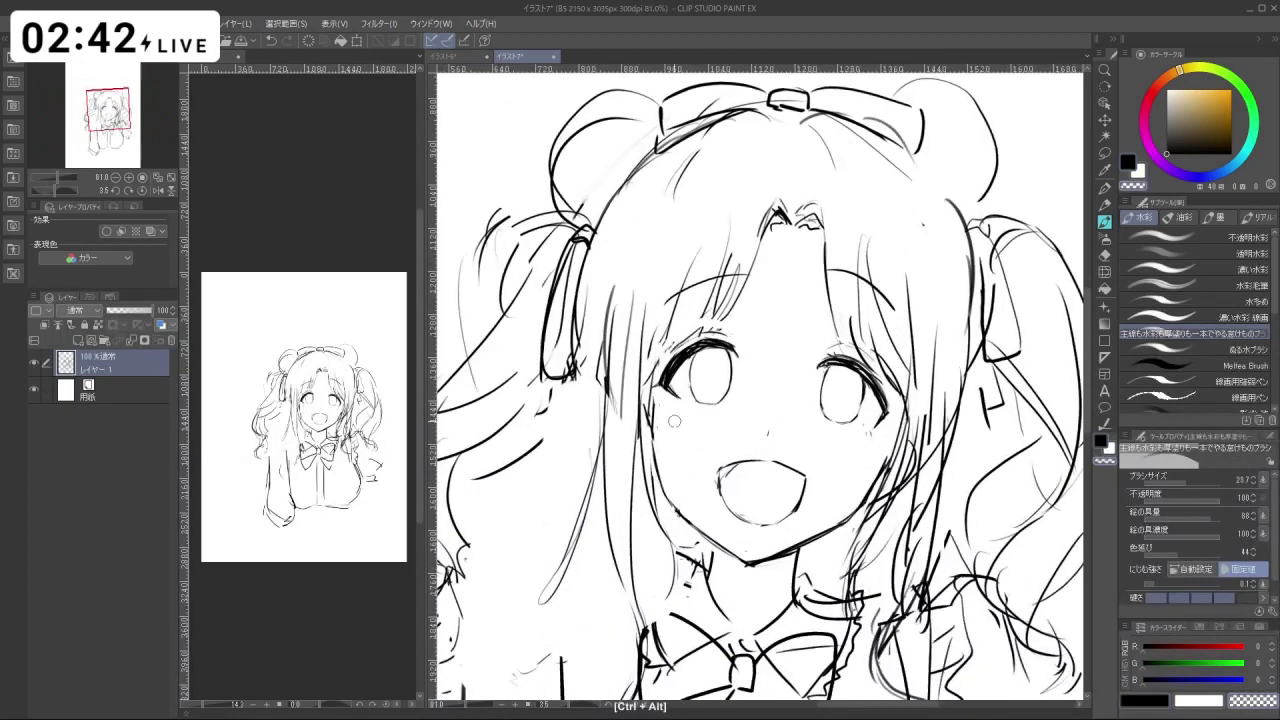
Draw extra side hair strands along the right cheek with the black brush reduced to 4.5, undoing unwanted strokes.
key(c)
key(ctrl+alt)
drag(888, 416, 870, 427)
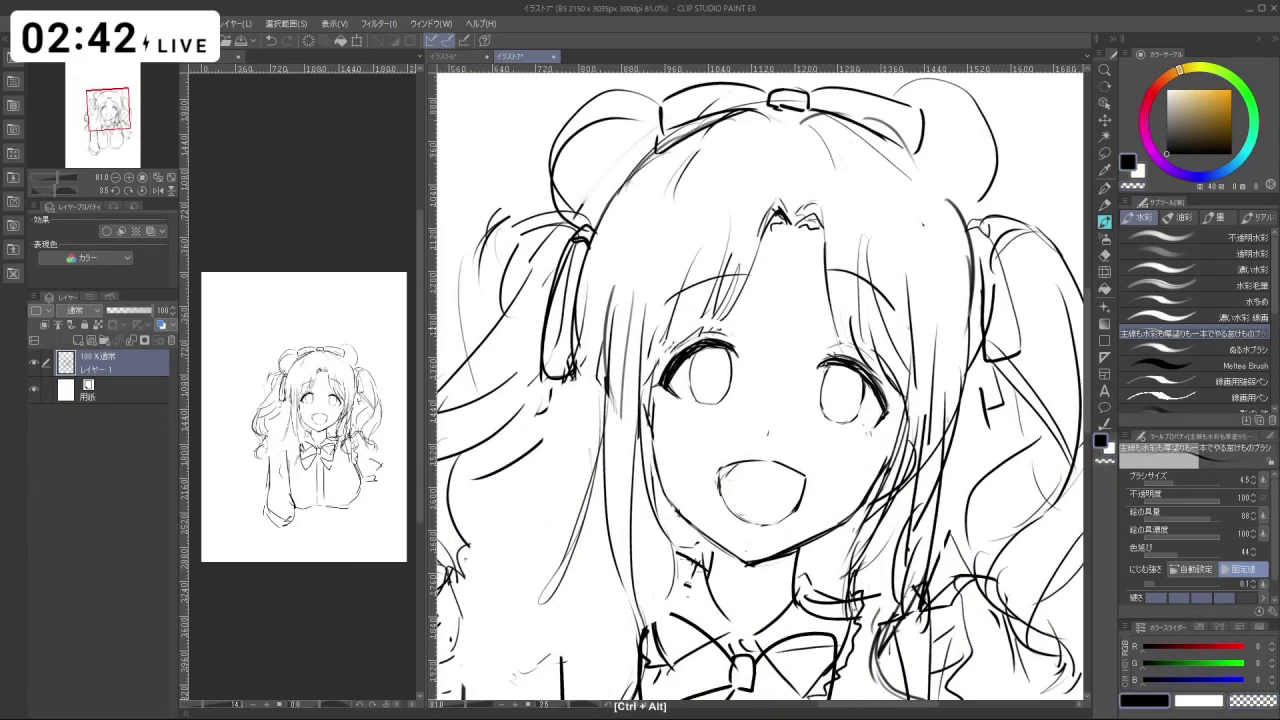
drag(911, 328, 882, 459)
key(ctrl+z)
drag(910, 328, 856, 571)
key(ctrl+z)
drag(904, 400, 857, 550)
drag(884, 488, 877, 570)
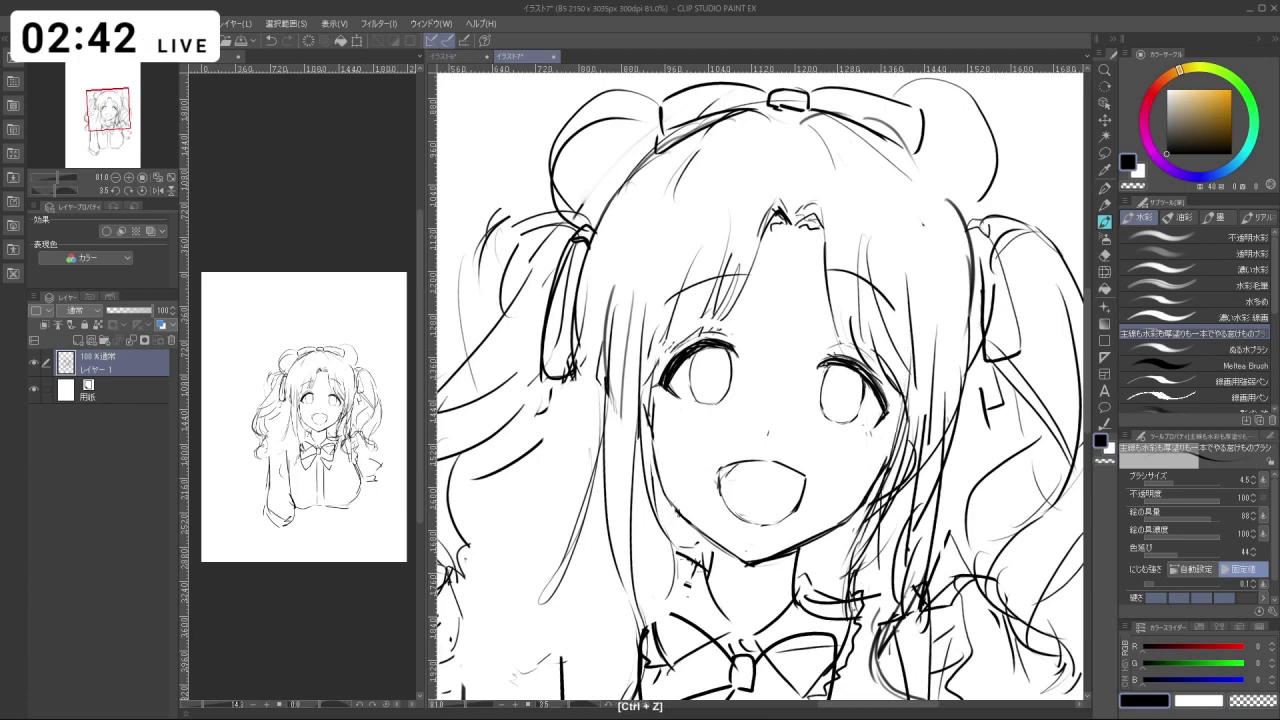
Rework the left cheek contour with transparent and black strokes, changing the brush size to 7.3 and undoing unwanted lines.
key(ctrl+space)
mouse_move(792, 510)
mouse_down()
mouse_move(767, 488)
mouse_move(779, 498)
mouse_up()
key(c)
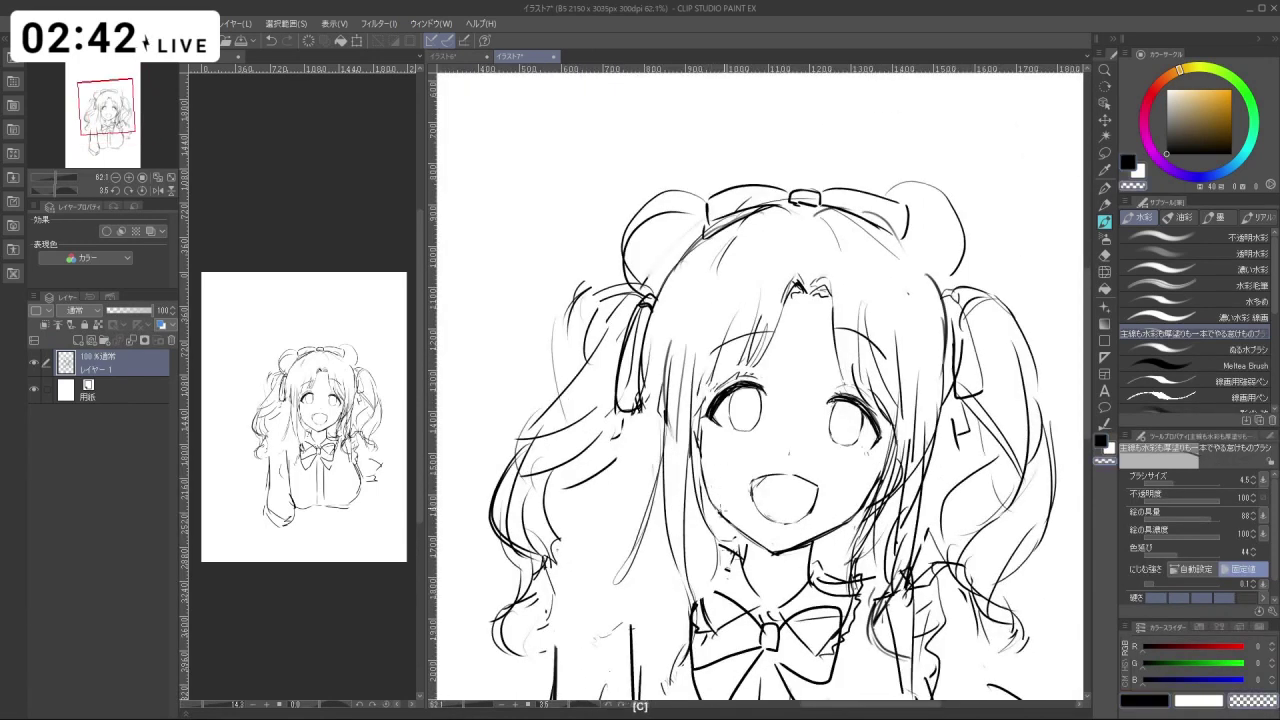
key(ctrl+z)
key(c)
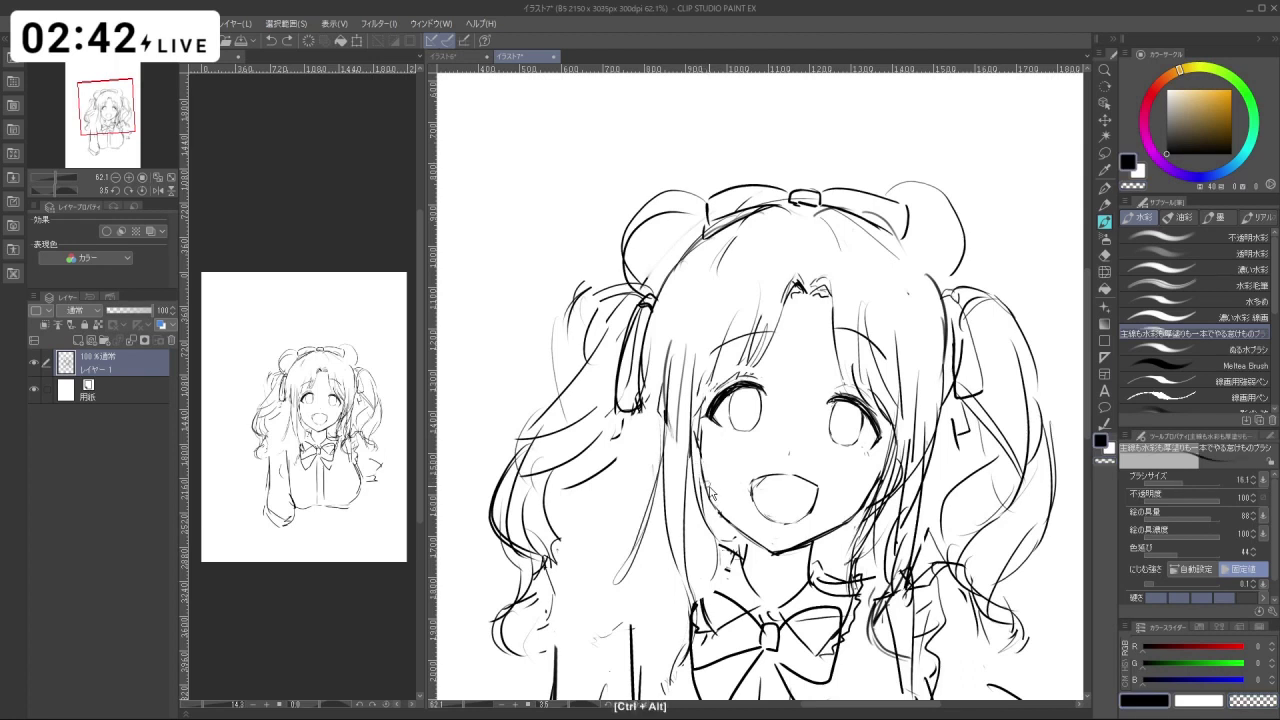
drag(706, 484, 708, 462)
key(c)
key(ctrl+z)
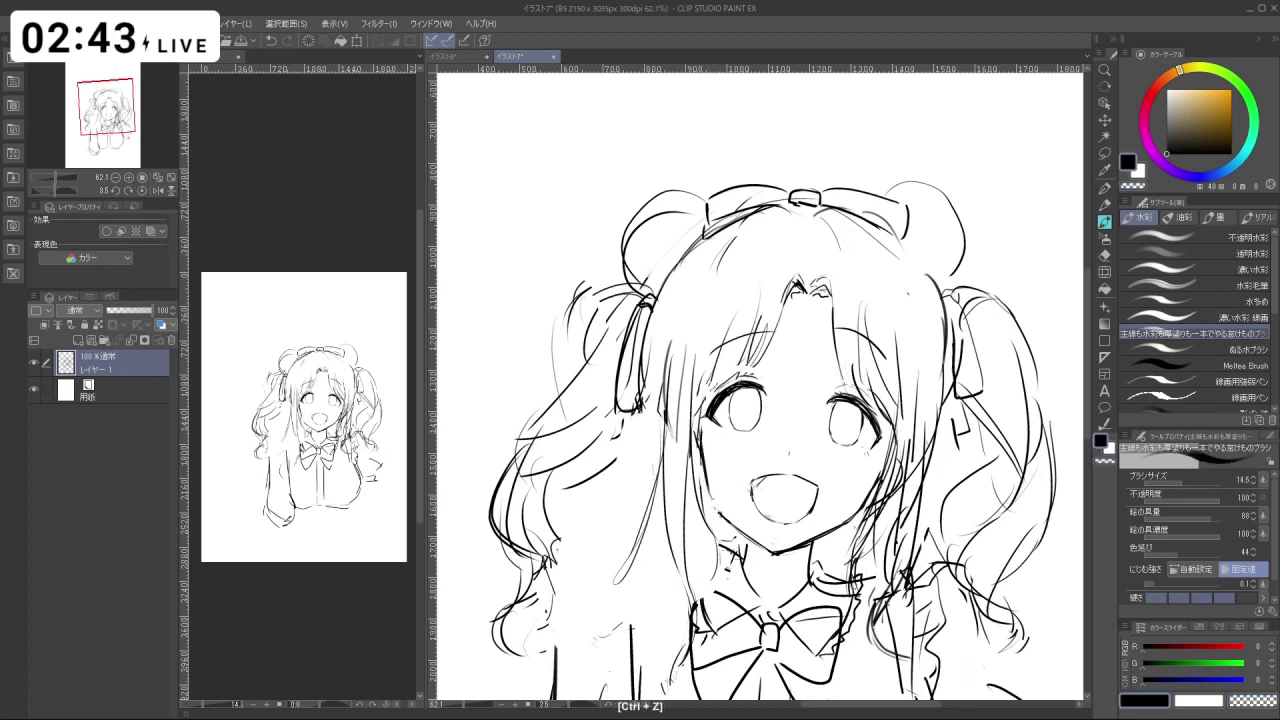
key(ctrl+z)
drag(704, 464, 708, 485)
key(ctrl+z)
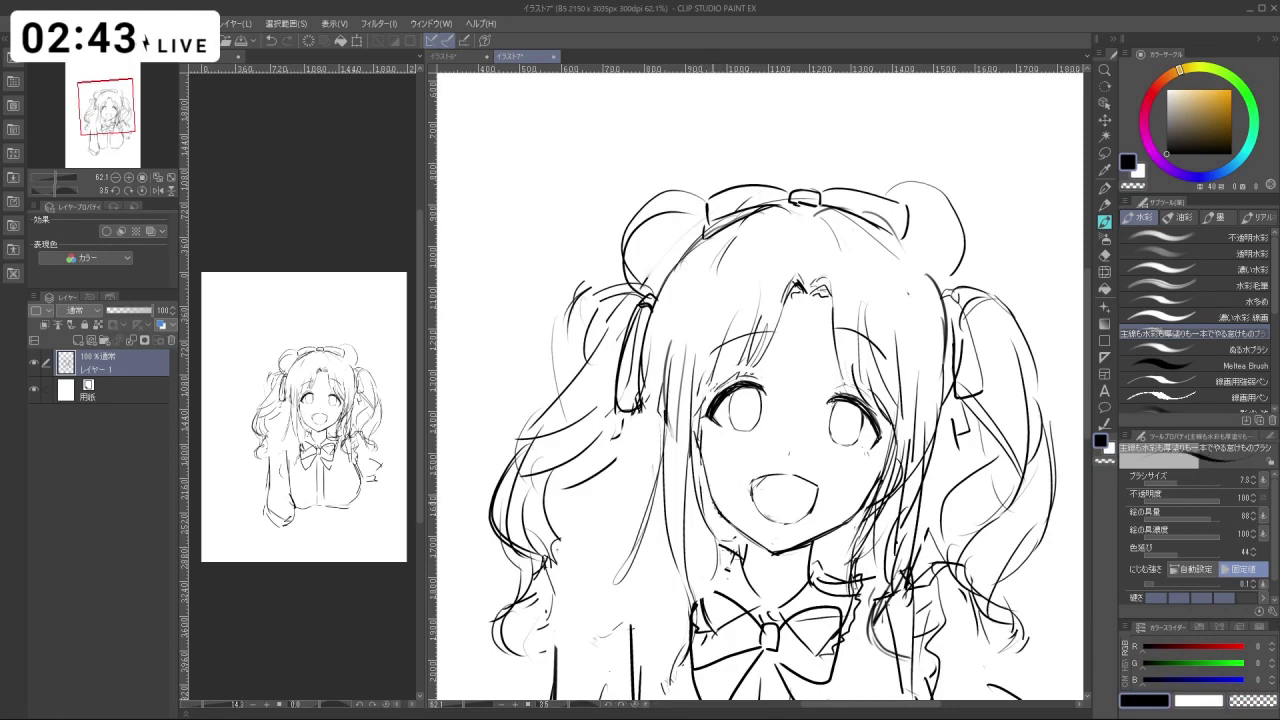
Redraw the left cheek line on the turned canvas and trim it with transparent colour, undoing the last stroke.
mouse_move(899, 457)
mouse_down()
mouse_move(913, 354)
mouse_move(847, 257)
mouse_move(720, 235)
mouse_up()
key(c)
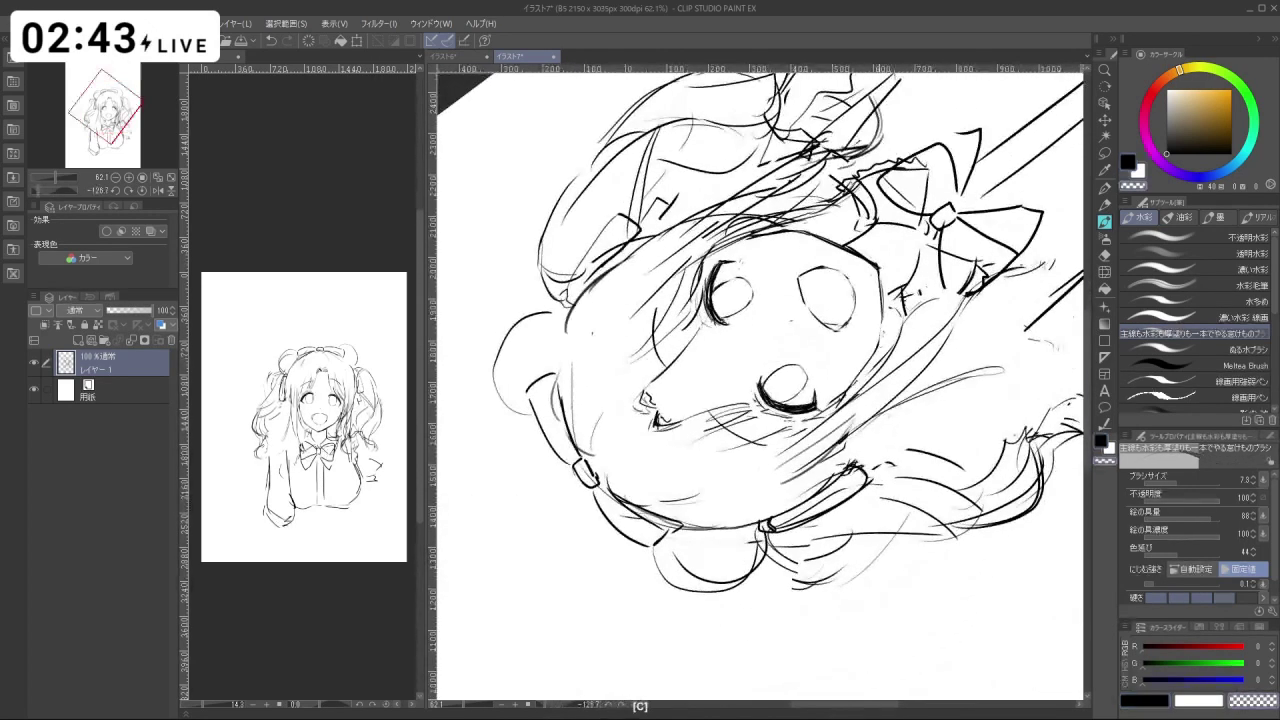
drag(880, 376, 686, 481)
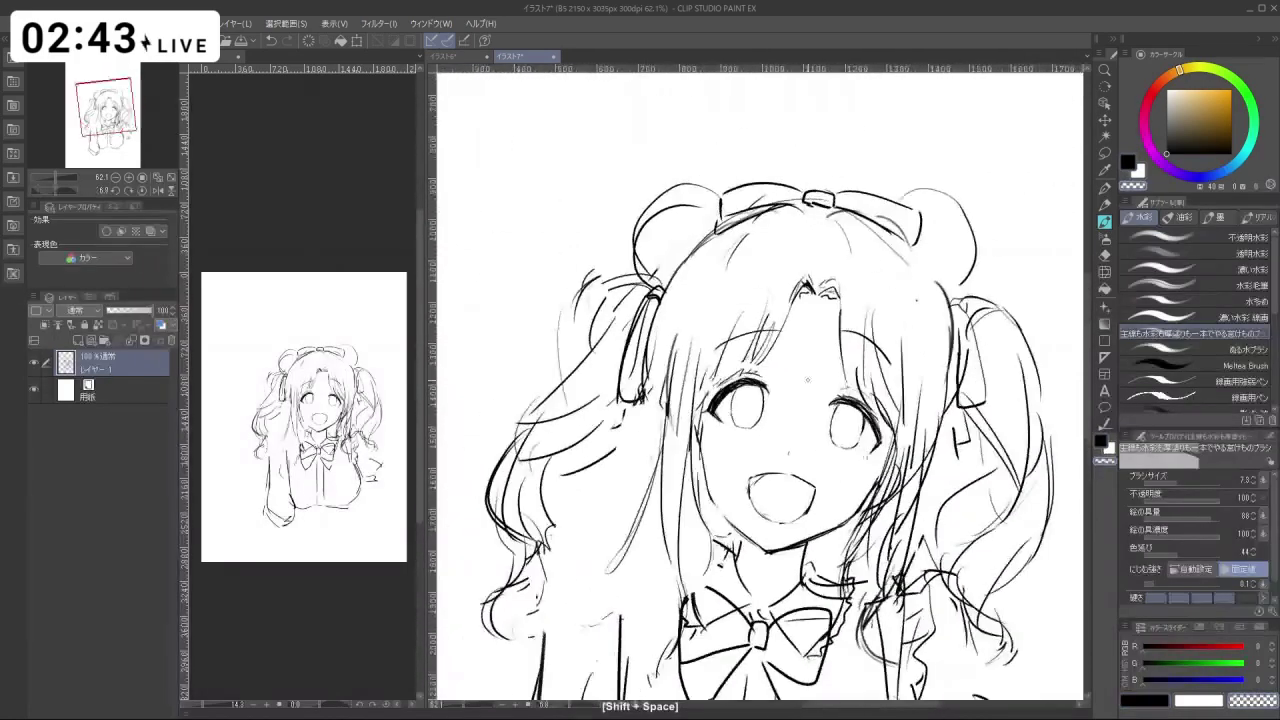
key(c)
key(c)
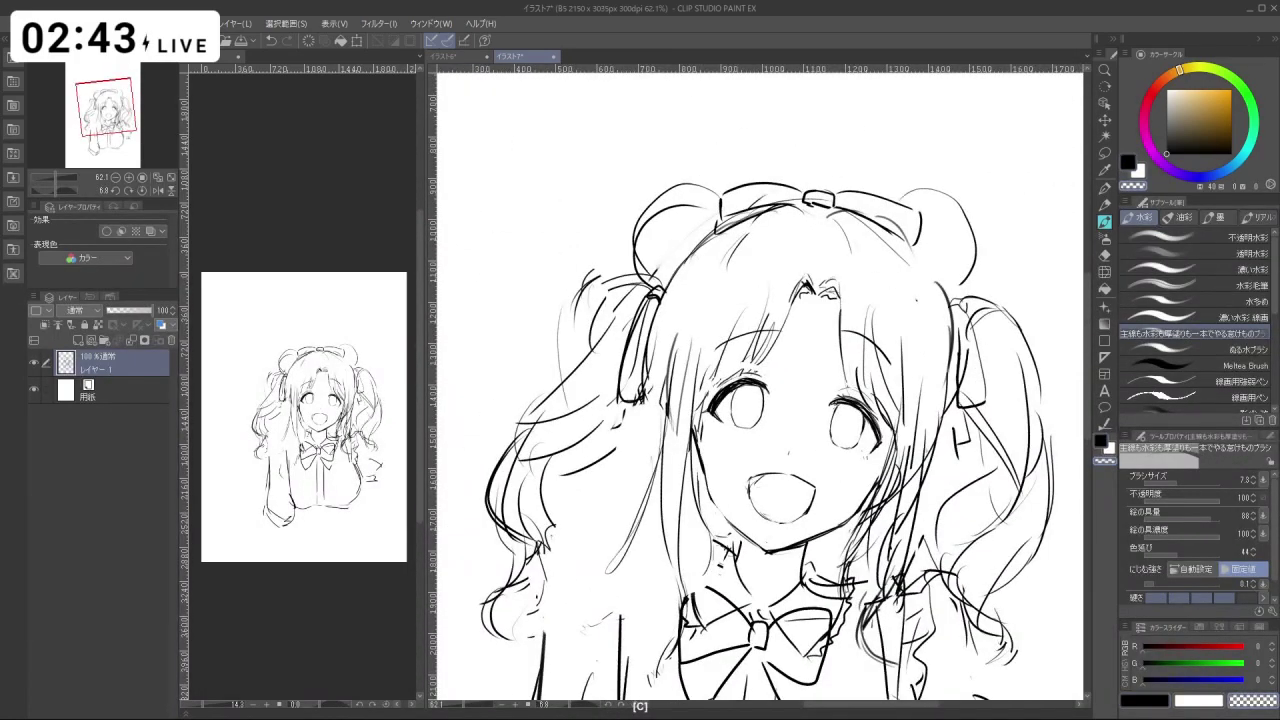
key(ctrl+z)
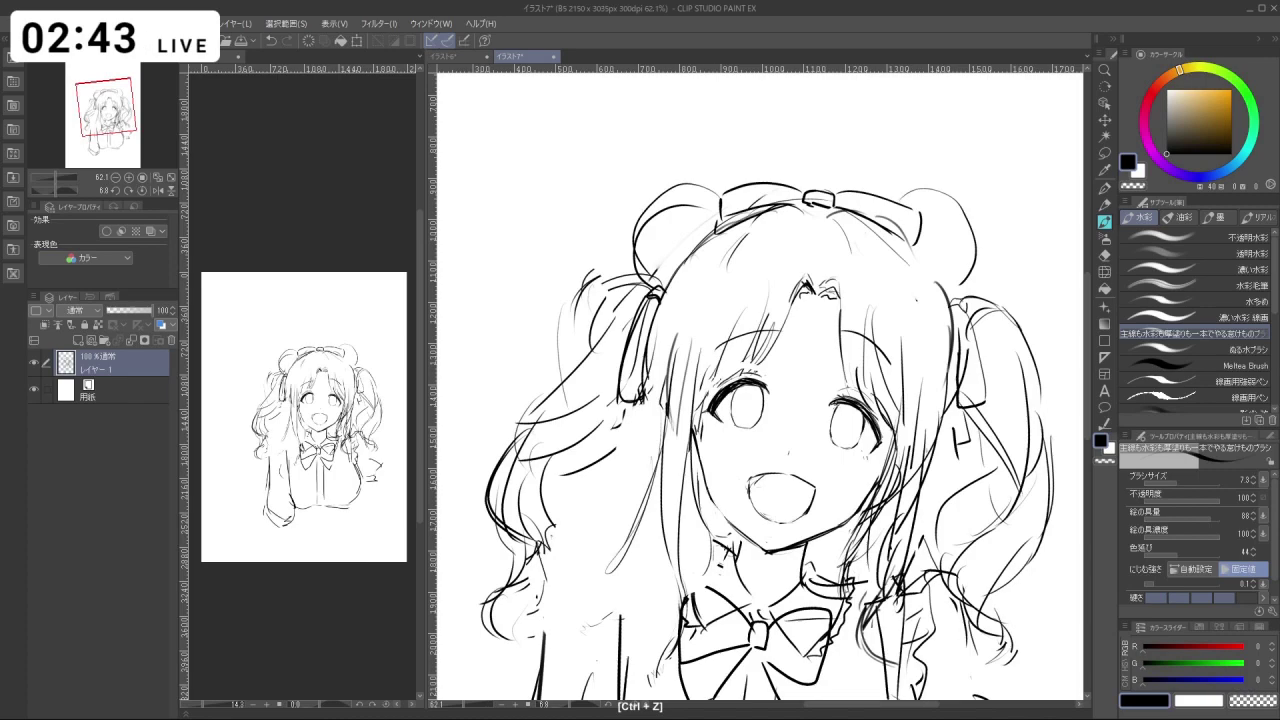
Restroke the left cheek and jaw line with the canvas turned sideways, undoing an unwanted stroke.
key(shift+space)
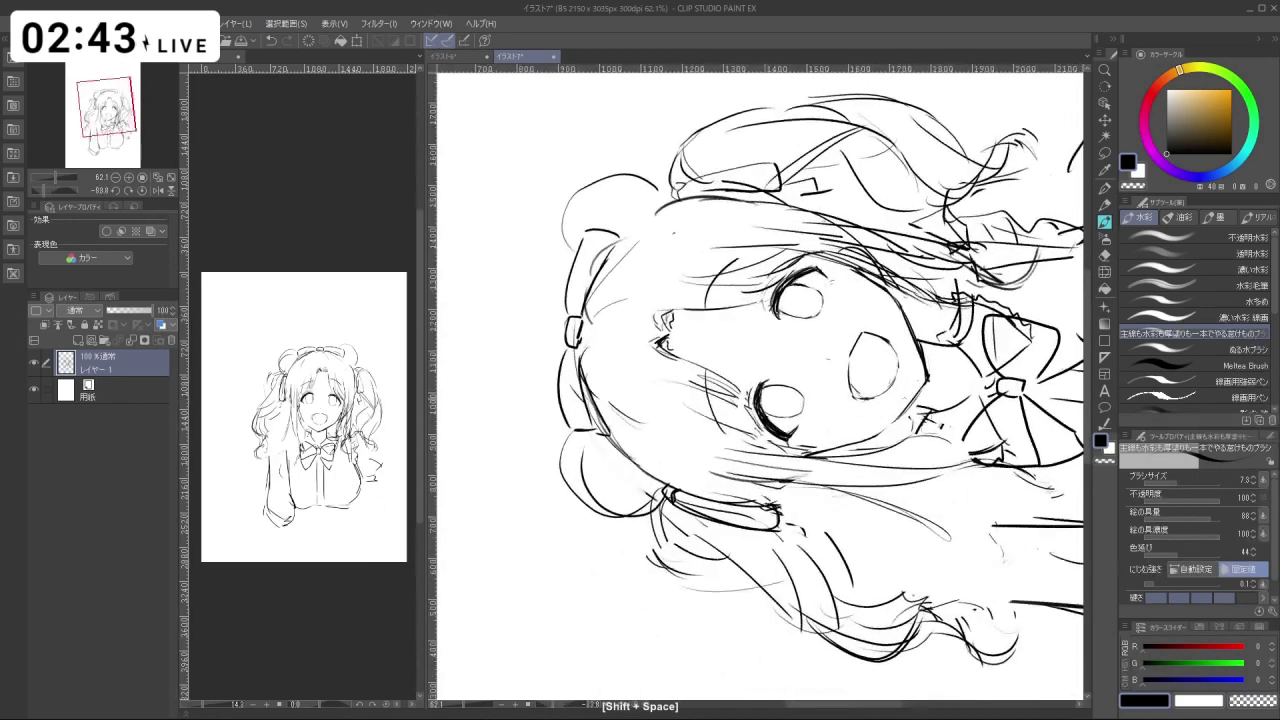
drag(884, 436, 904, 416)
key(ctrl+z)
key(shift+space)
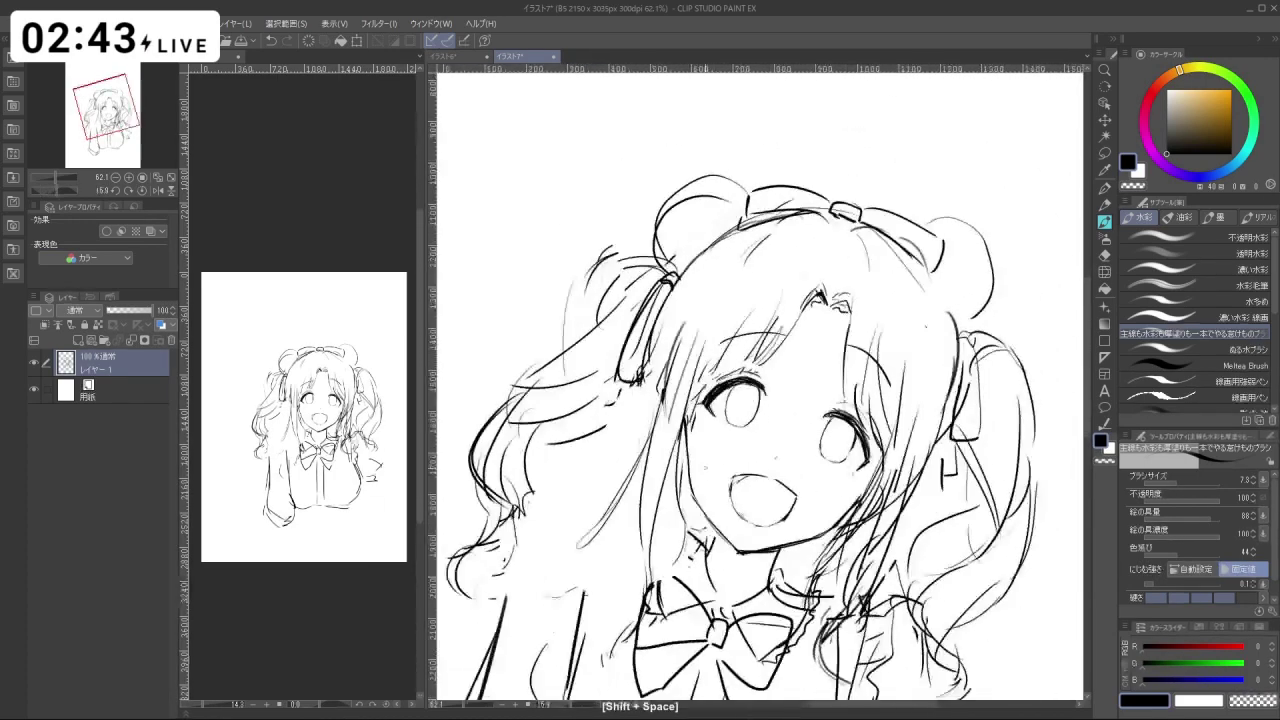
Thin and break up the upper left cheek line beside the eye, alternating transparent and black strokes and undoing unwanted ones.
key(c)
key(c)
key(ctrl+z)
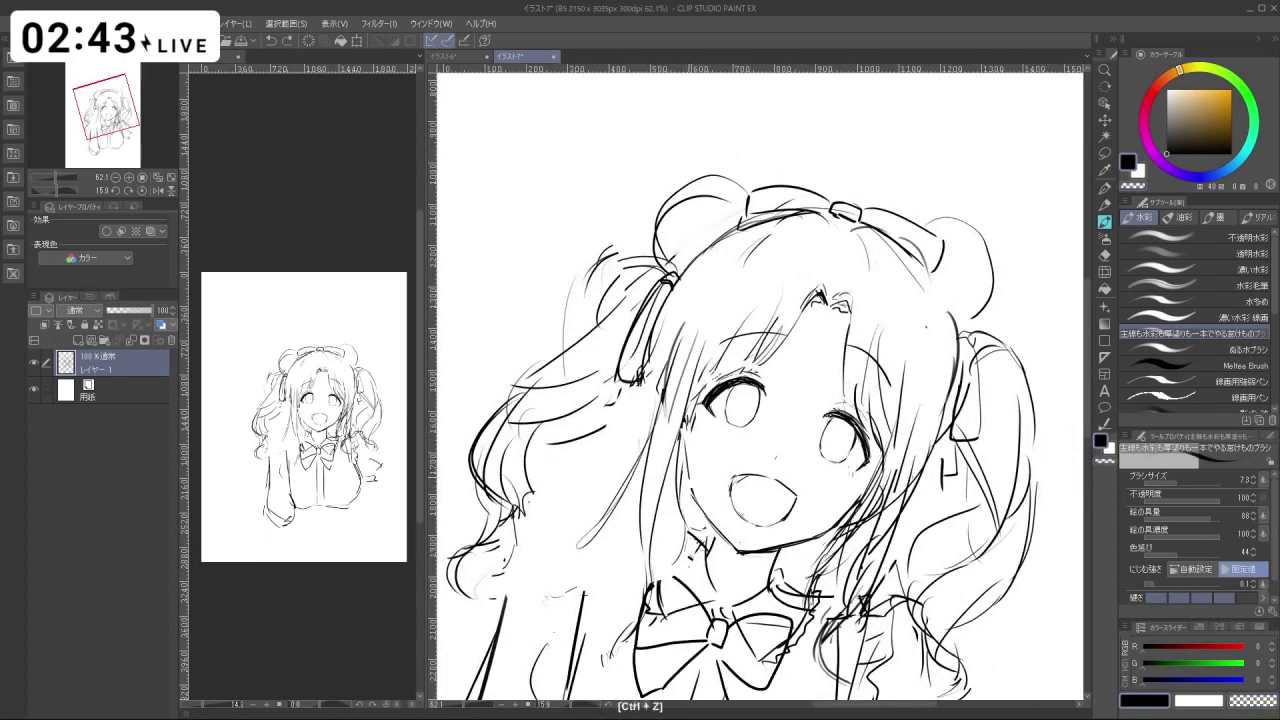
key(c)
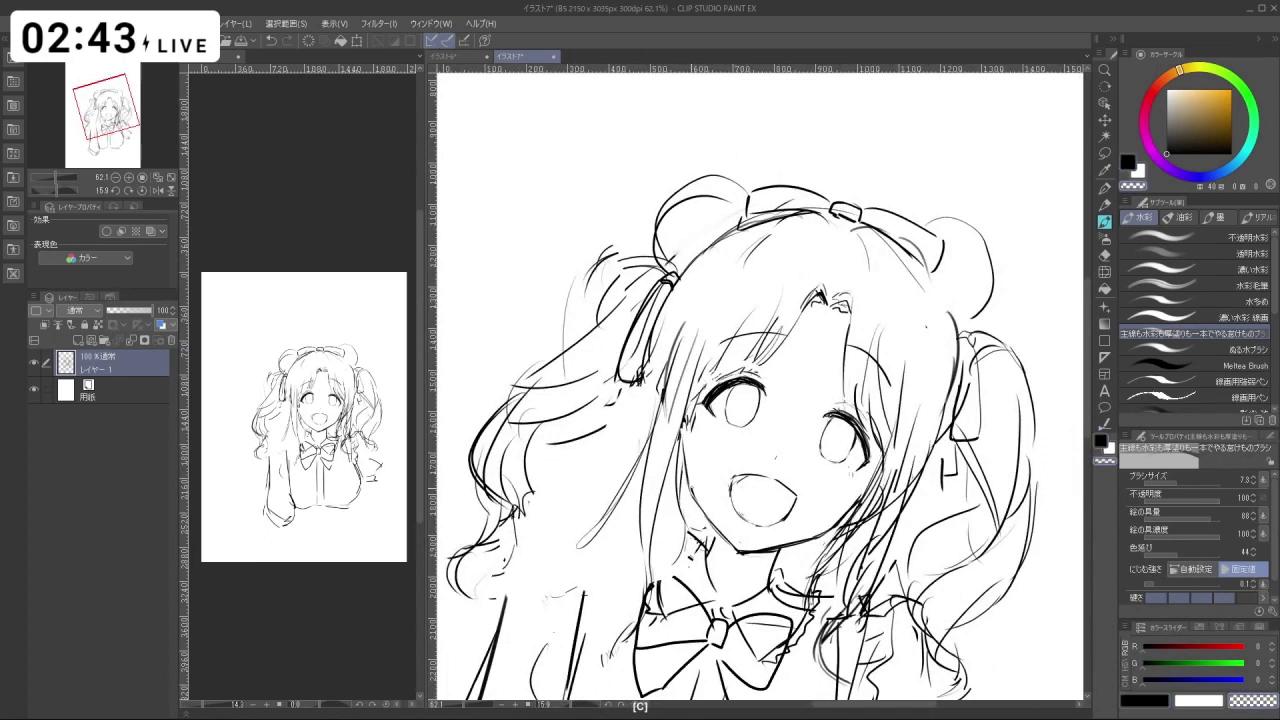
key(c)
key(ctrl+z)
key(c)
key(ctrl+z)
key(c)
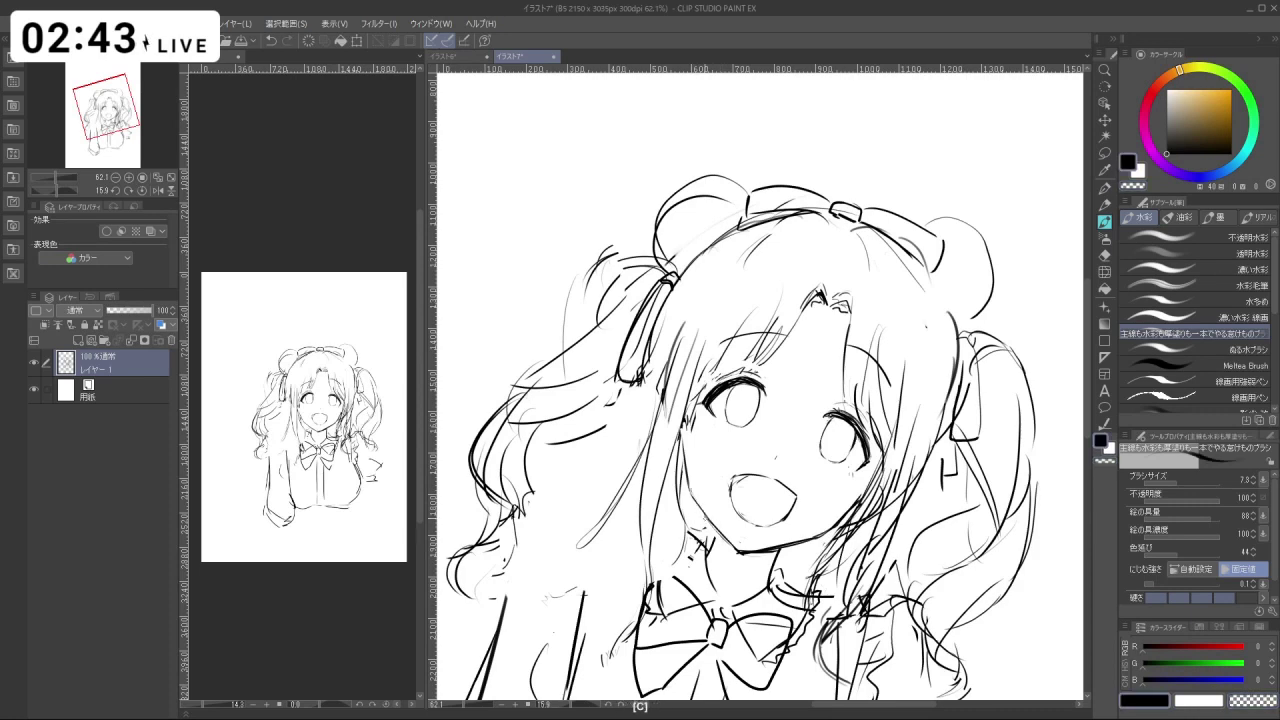
key(ctrl+z)
Refine the left cheek contour between the eye and jaw on the nearly level canvas, undoing unwanted strokes.
key(shift+space)
drag(617, 681, 750, 714)
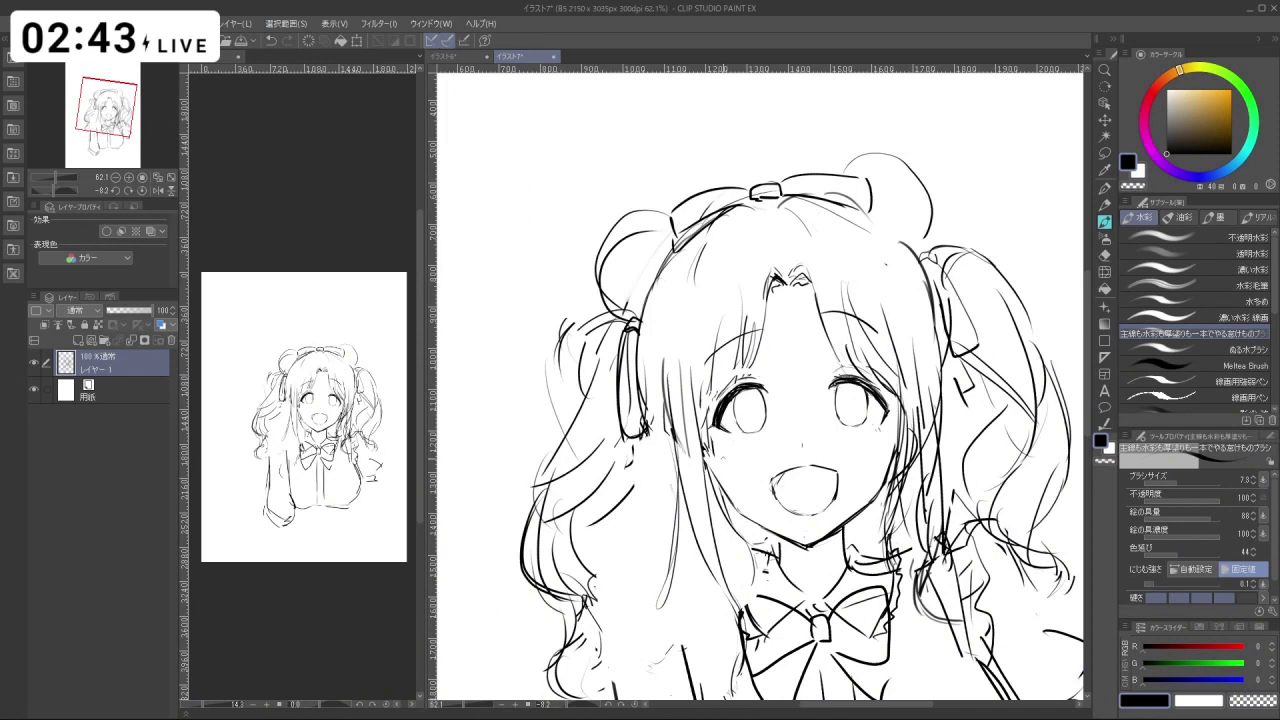
key(ctrl+z)
drag(708, 449, 738, 503)
key(ctrl+z)
key(ctrl+z)
key(c)
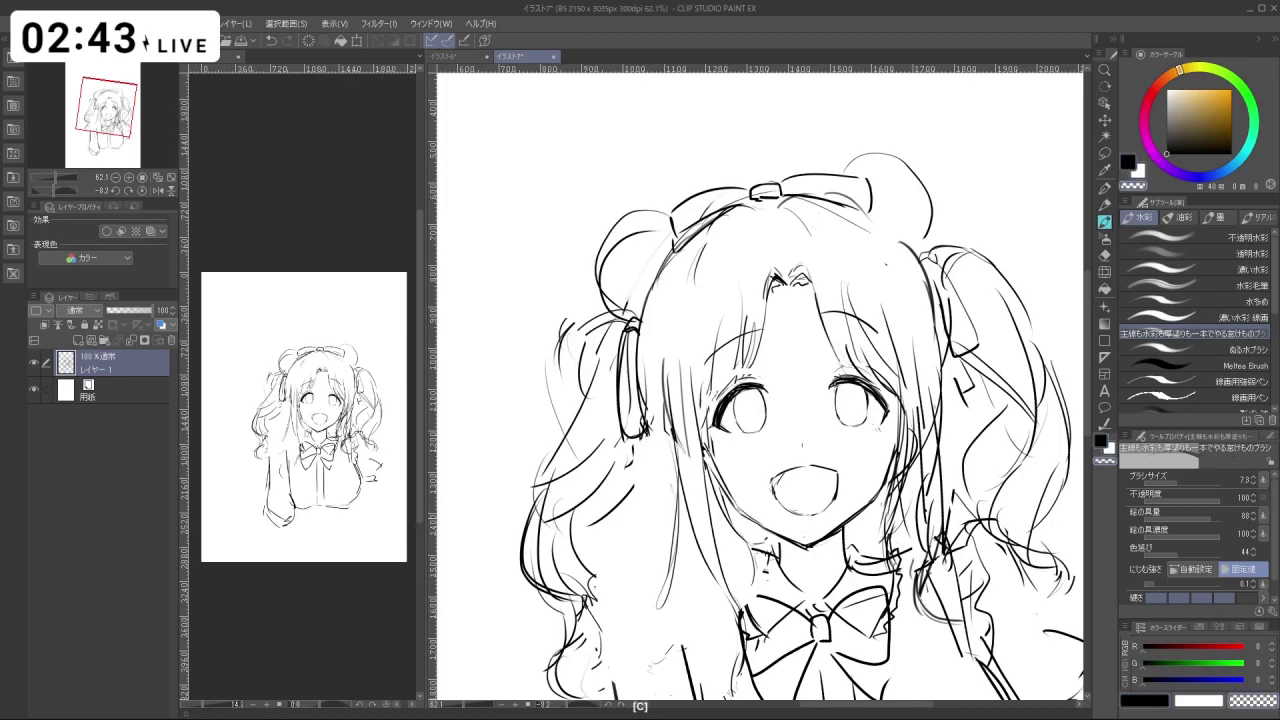
key(c)
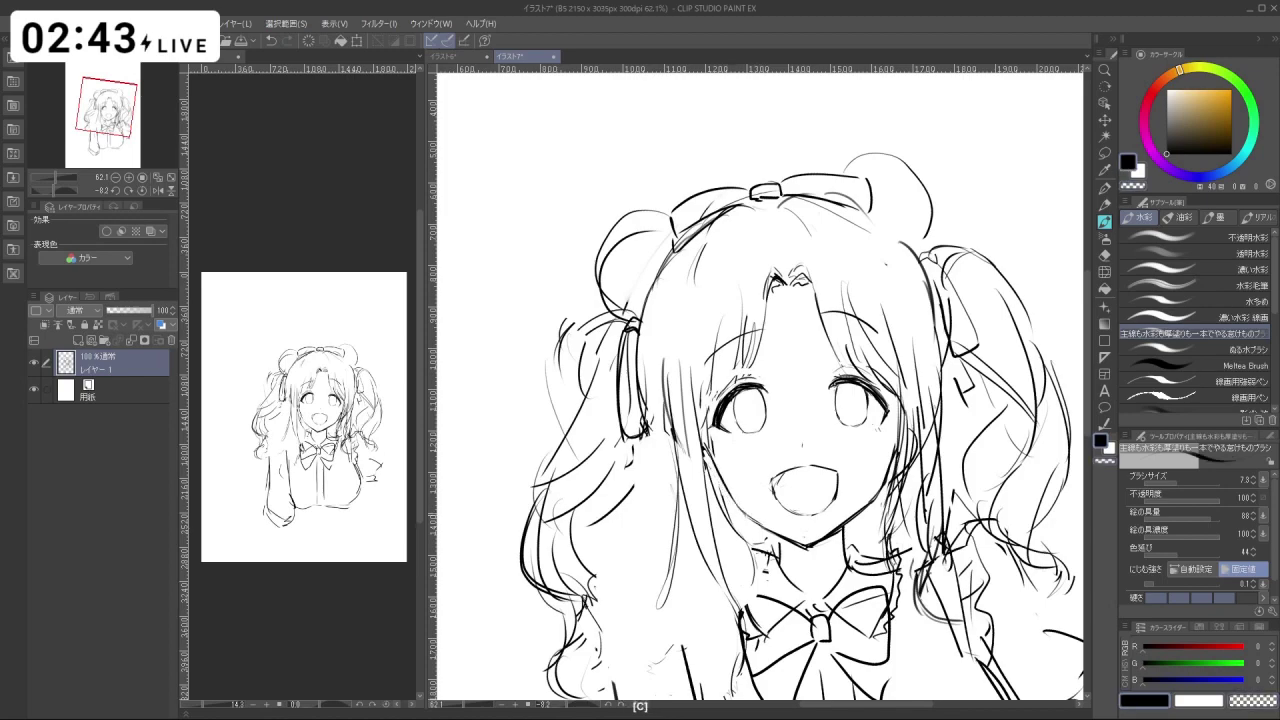
Enlarge the overview of the illustration to 22.1% and retouch the left face contour, undoing unwanted strokes.
key(shift+space)
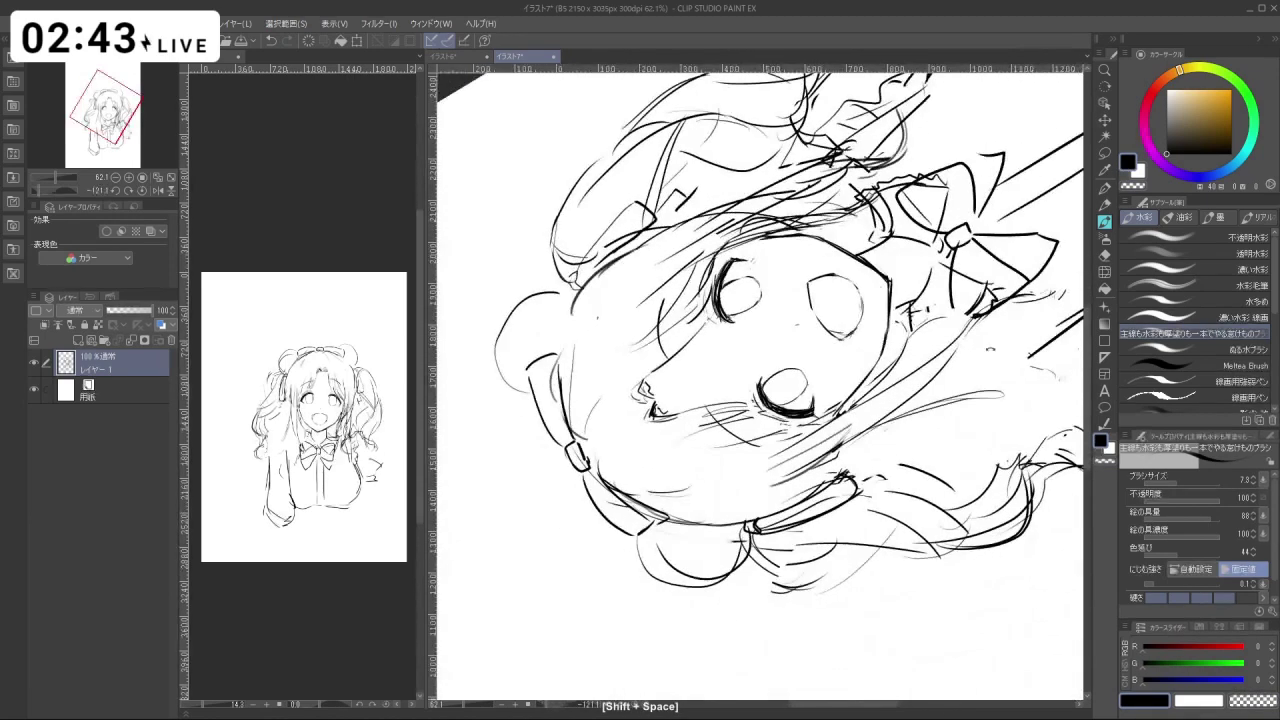
click(330, 543)
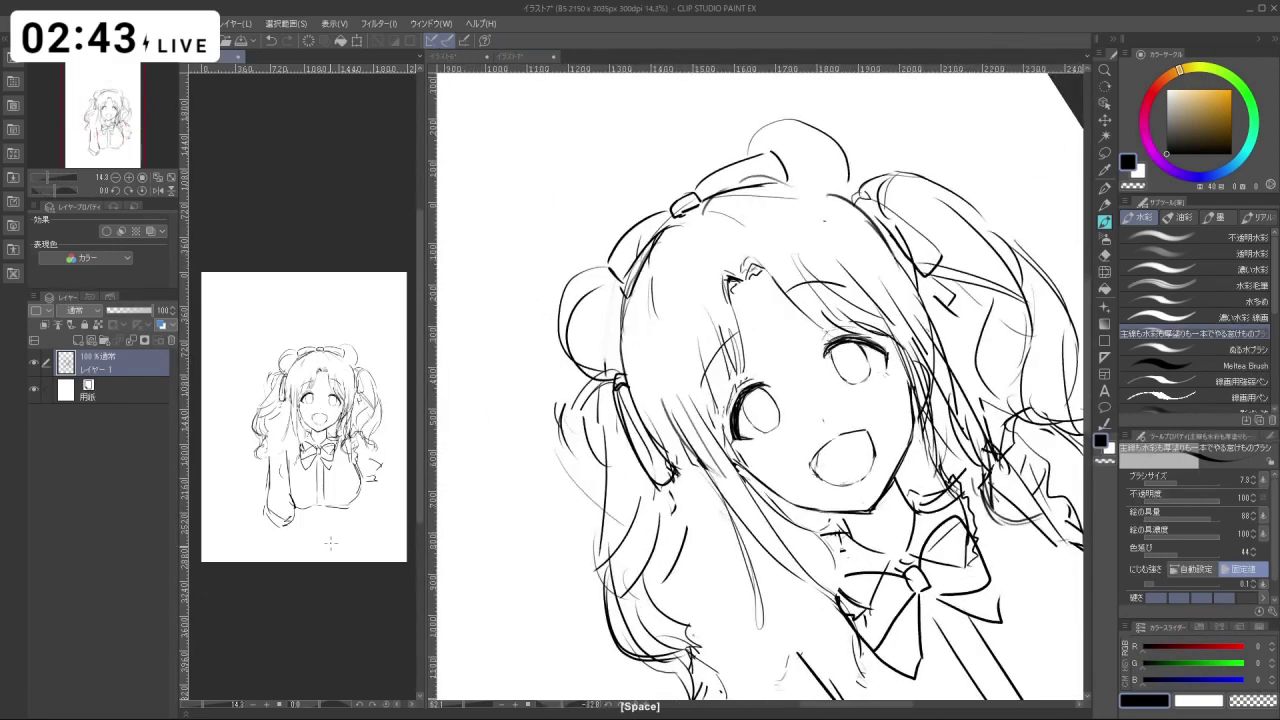
scroll(331, 543, up, 3)
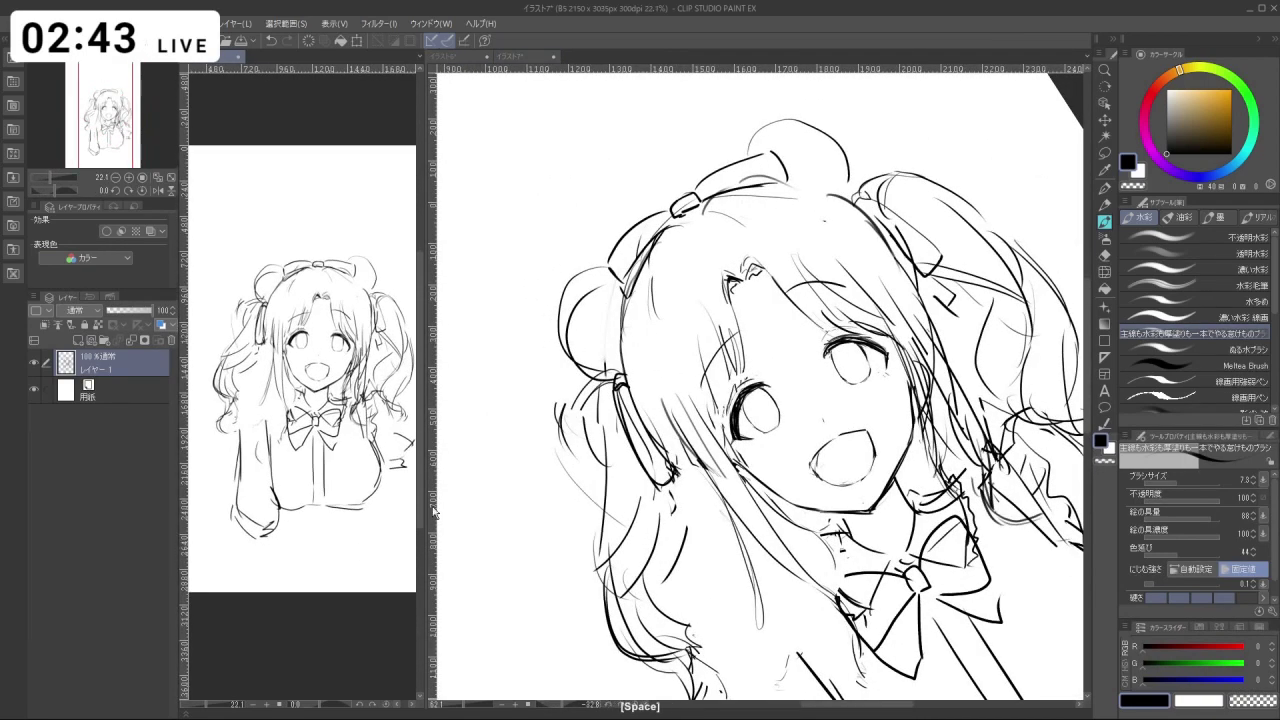
click(941, 463)
key(ctrl+z)
key(shift+space)
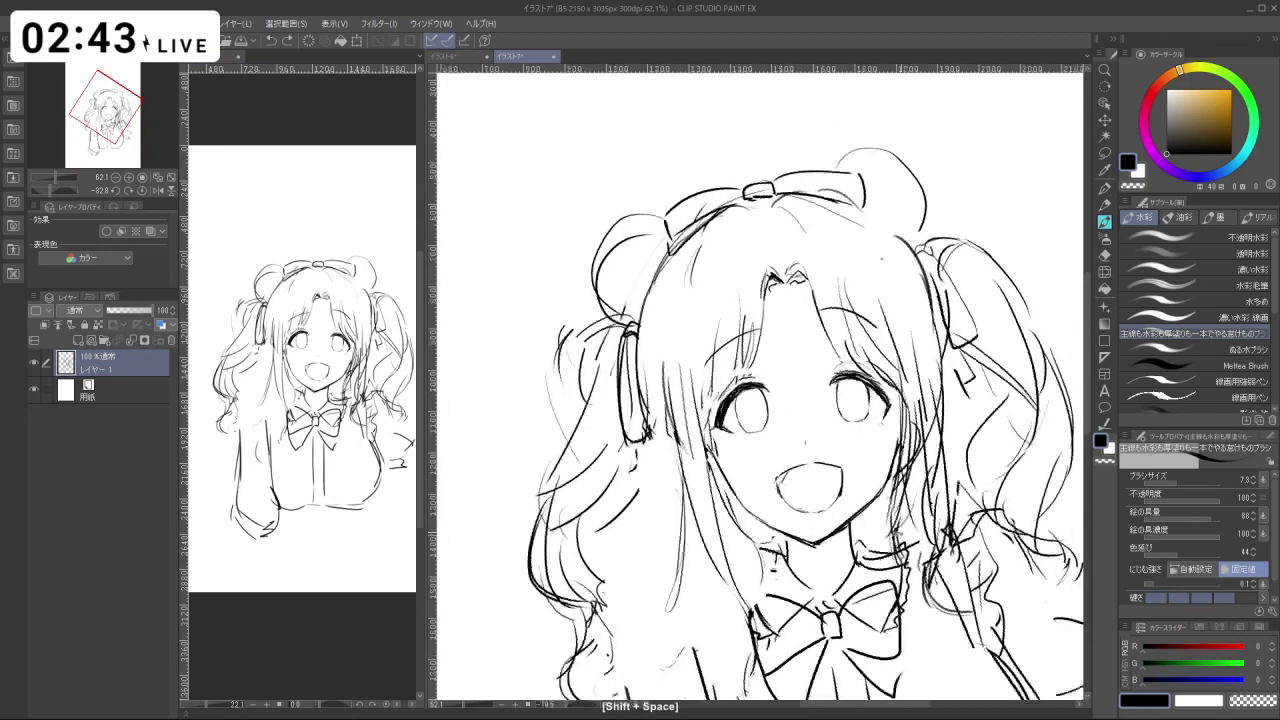
drag(805, 236, 776, 536)
key(ctrl+z)
Lasso the upper head from the hair buns to above the mouth, shift it slightly down and deselect.
key(ctrl+space)
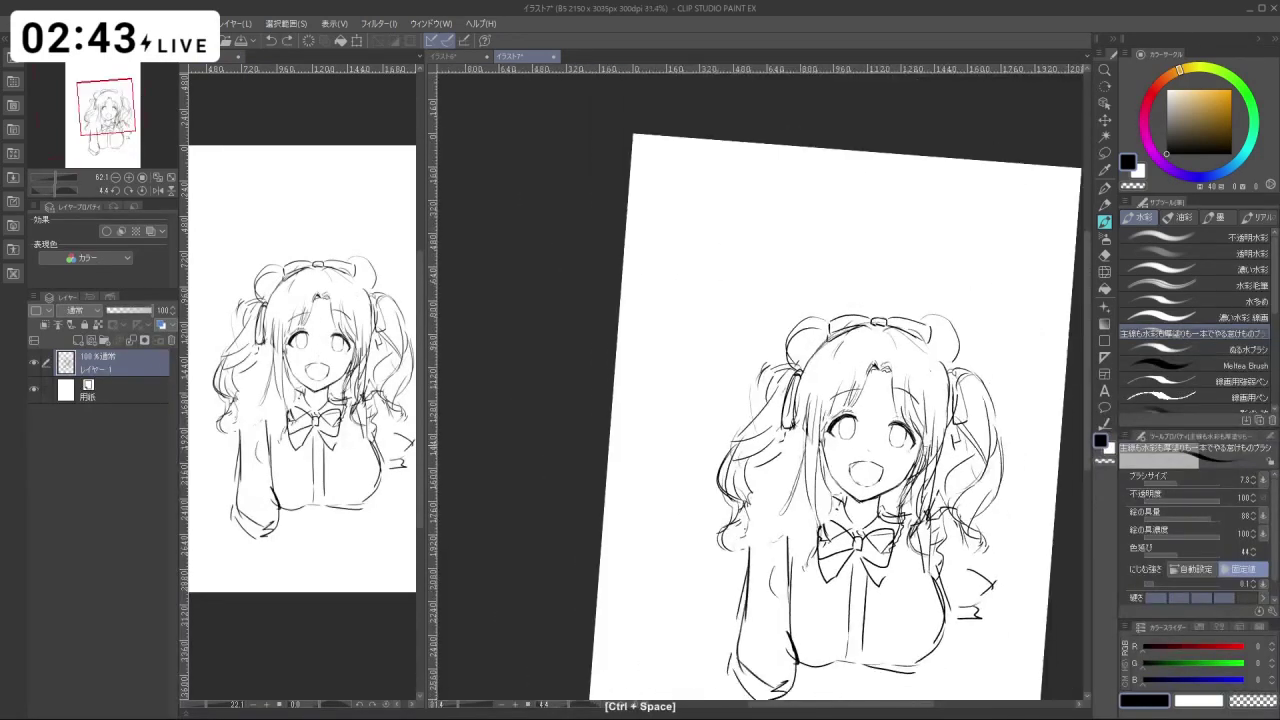
click(1105, 152)
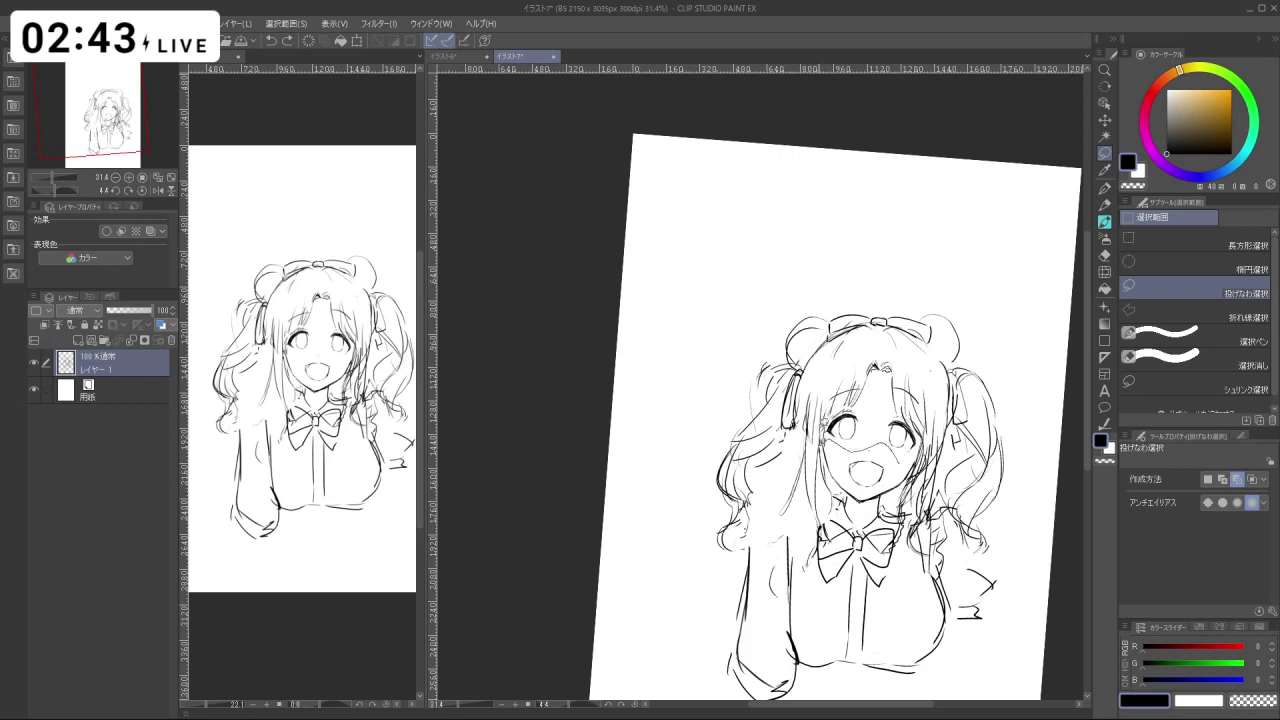
mouse_move(797, 392)
mouse_down()
mouse_move(889, 287)
mouse_move(986, 362)
mouse_up()
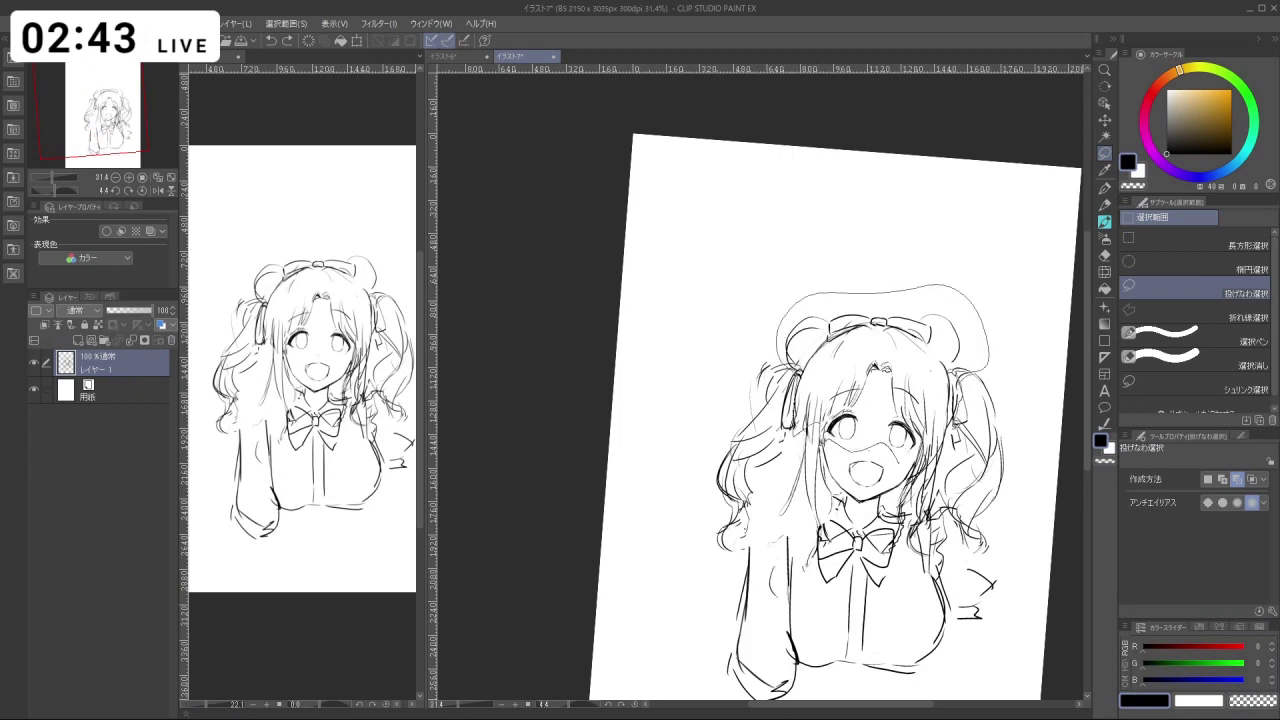
mouse_move(934, 452)
mouse_down()
mouse_move(908, 461)
mouse_move(928, 432)
mouse_up()
click(929, 499)
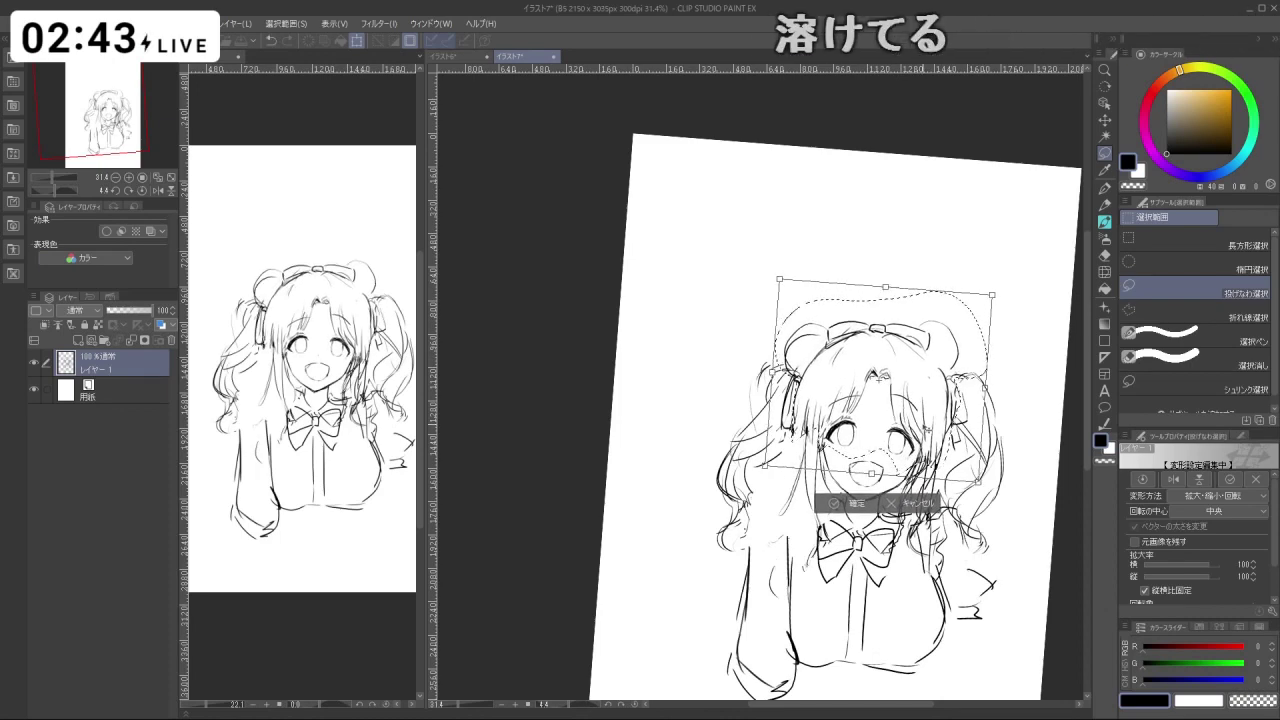
click(850, 503)
click(765, 506)
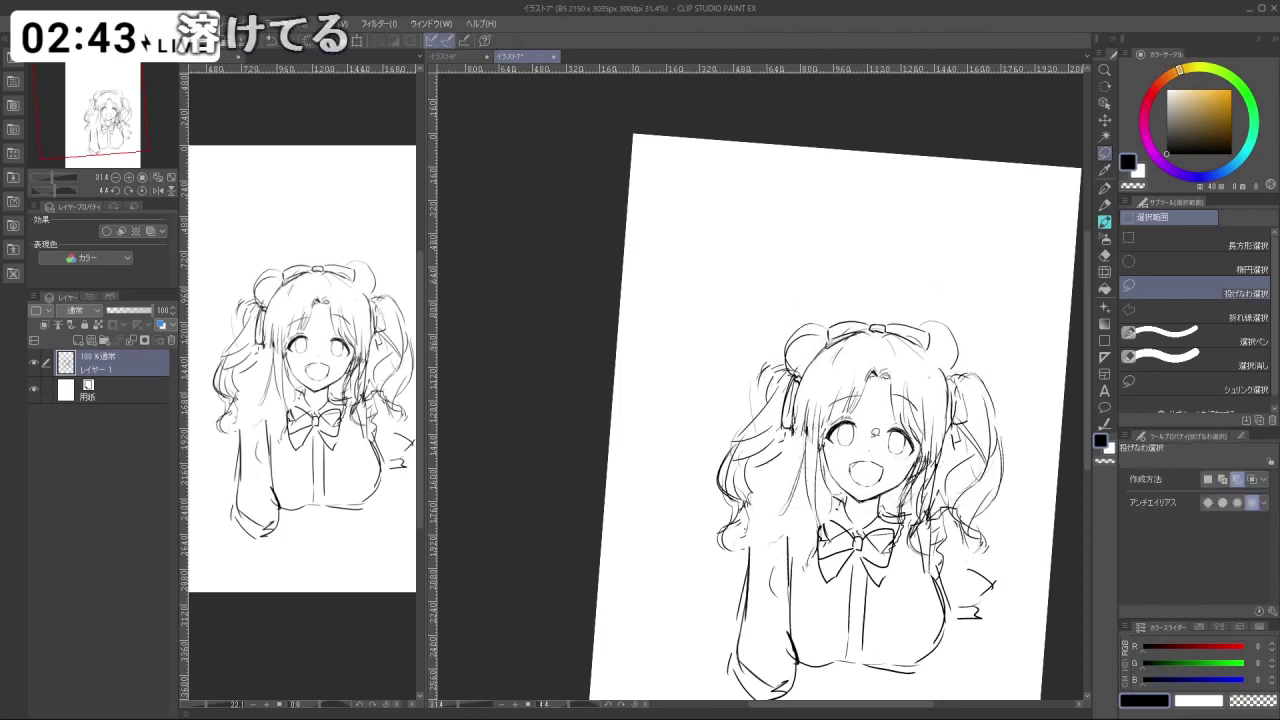
Lasso the mouth, scale it down to 90% and deselect.
mouse_move(840, 430)
mouse_down()
mouse_move(797, 416)
mouse_move(898, 417)
mouse_up()
mouse_move(832, 456)
mouse_down()
mouse_move(777, 466)
mouse_move(845, 466)
mouse_up()
key(ctrl+t)
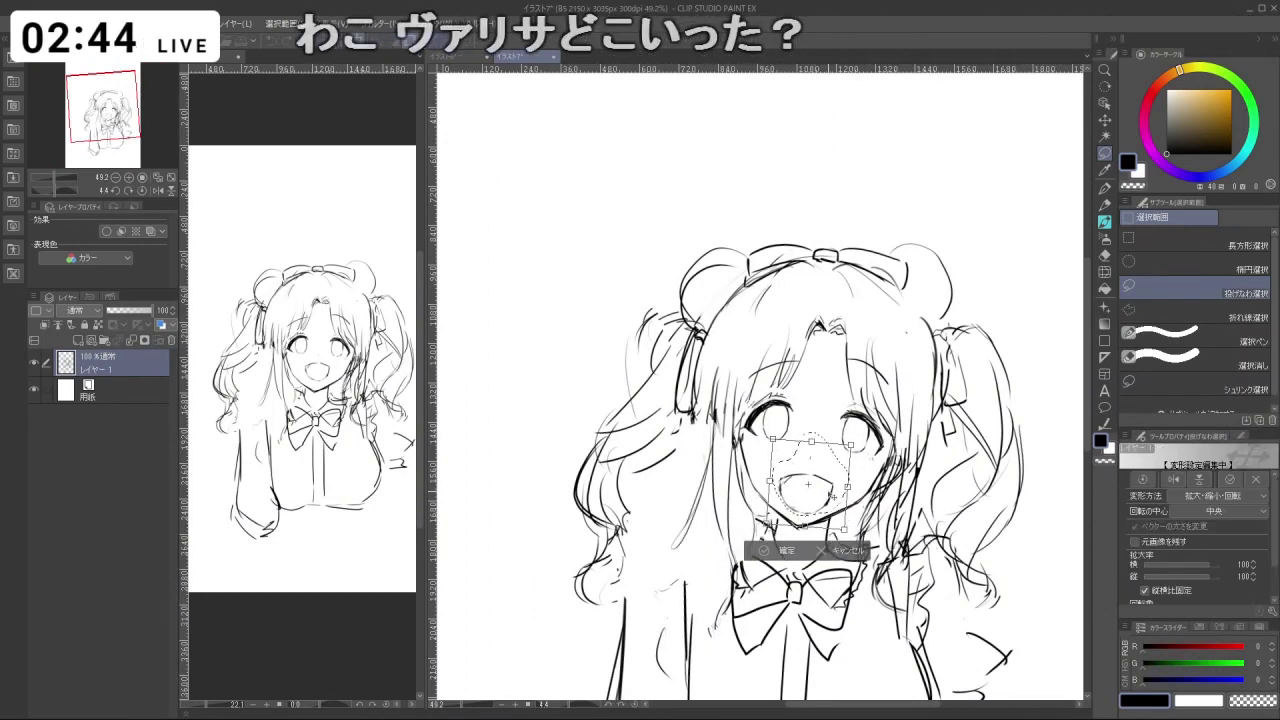
drag(845, 526, 838, 514)
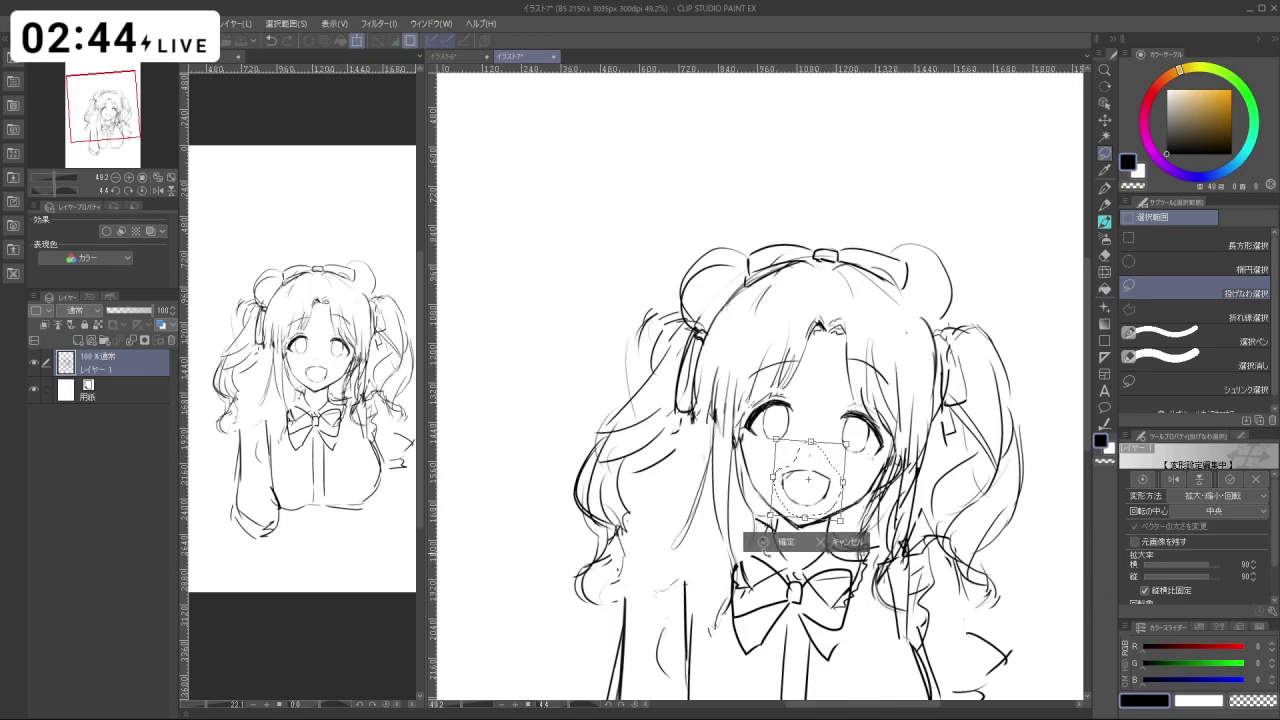
click(772, 544)
click(690, 541)
Finish positioning the mouth, then lasso the long side hair strands by the left cheek and nudge them slightly.
mouse_move(779, 441)
mouse_down()
mouse_move(815, 376)
mouse_move(810, 420)
mouse_move(789, 430)
mouse_up()
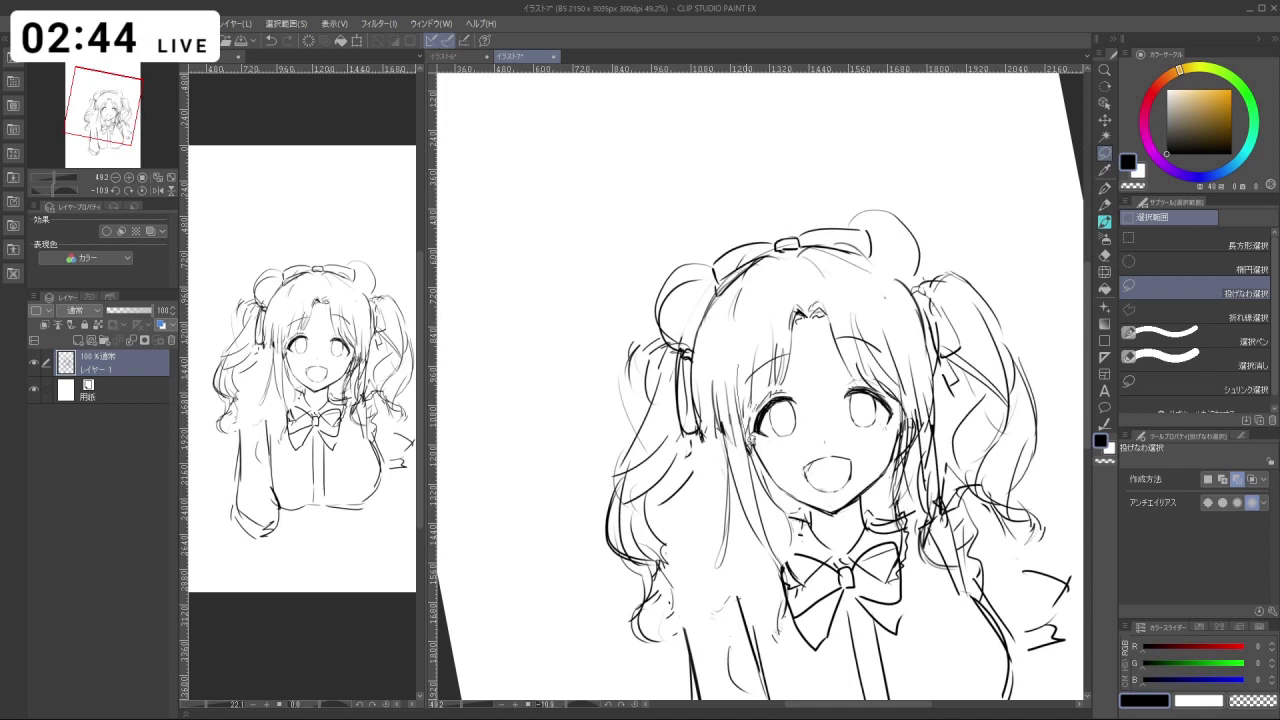
key(ctrl+z)
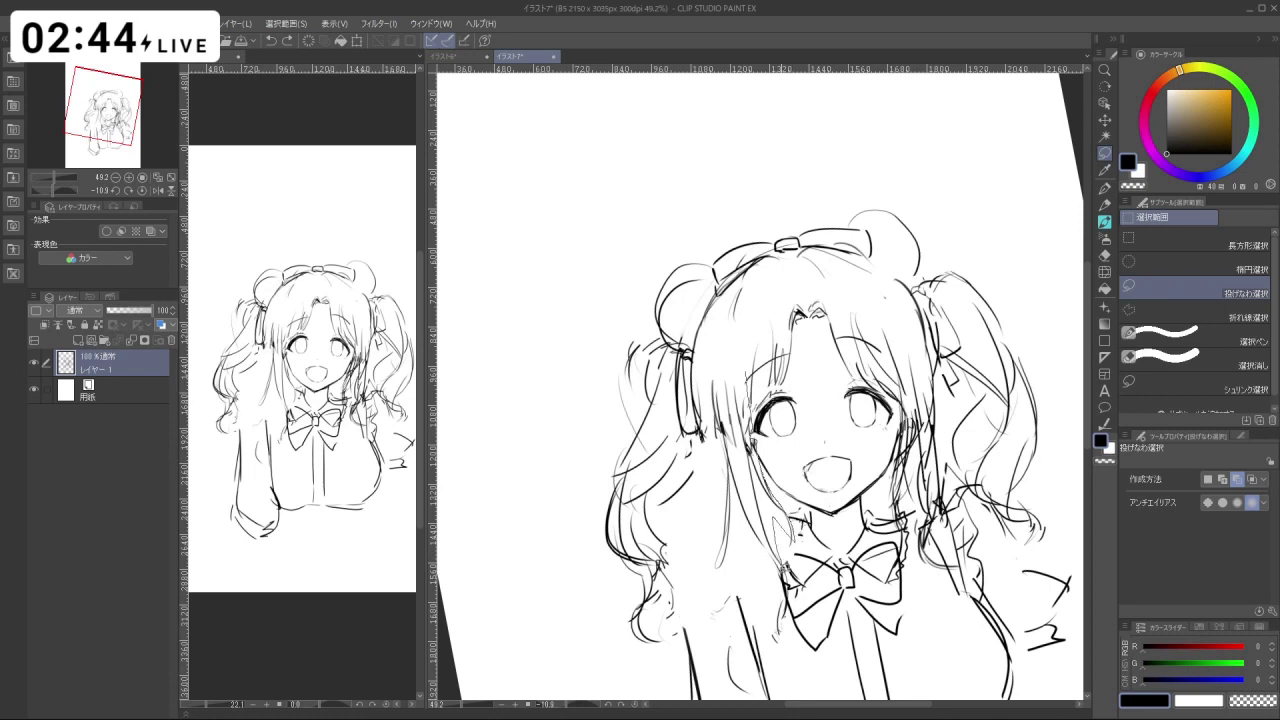
mouse_move(785, 568)
mouse_down()
mouse_move(735, 600)
mouse_move(703, 370)
mouse_up()
key(ctrl+t)
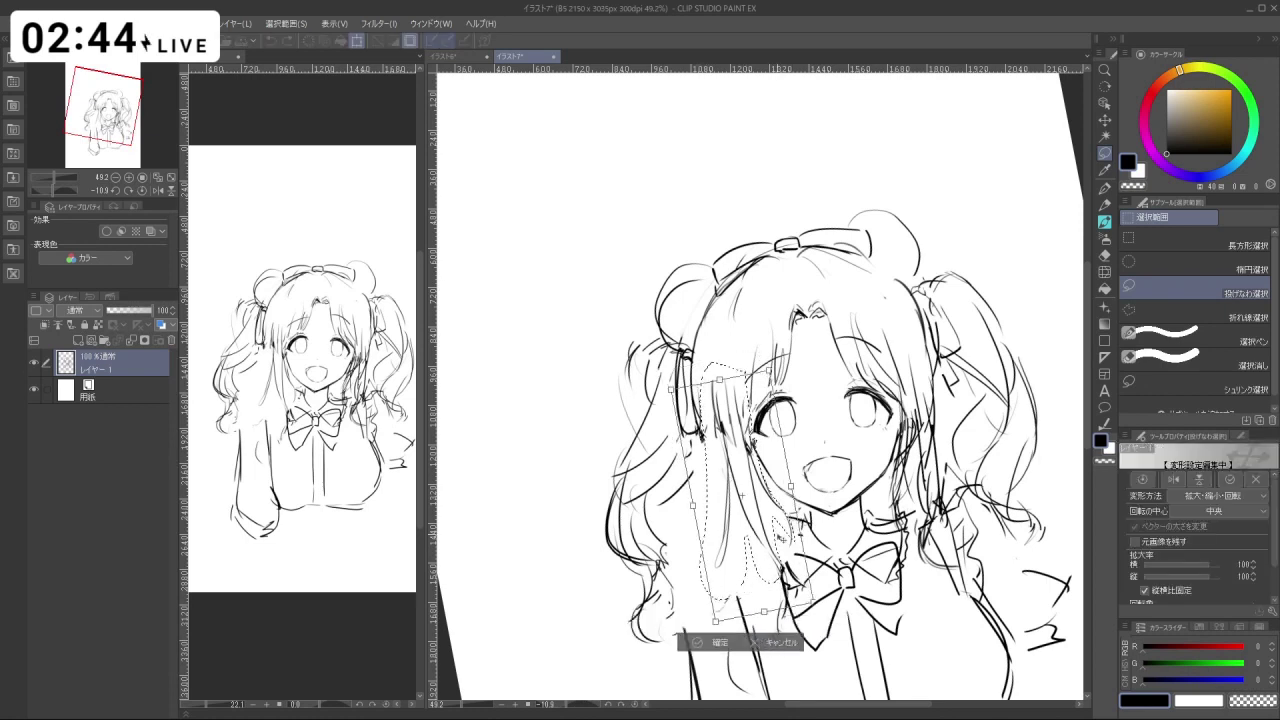
drag(783, 537, 769, 528)
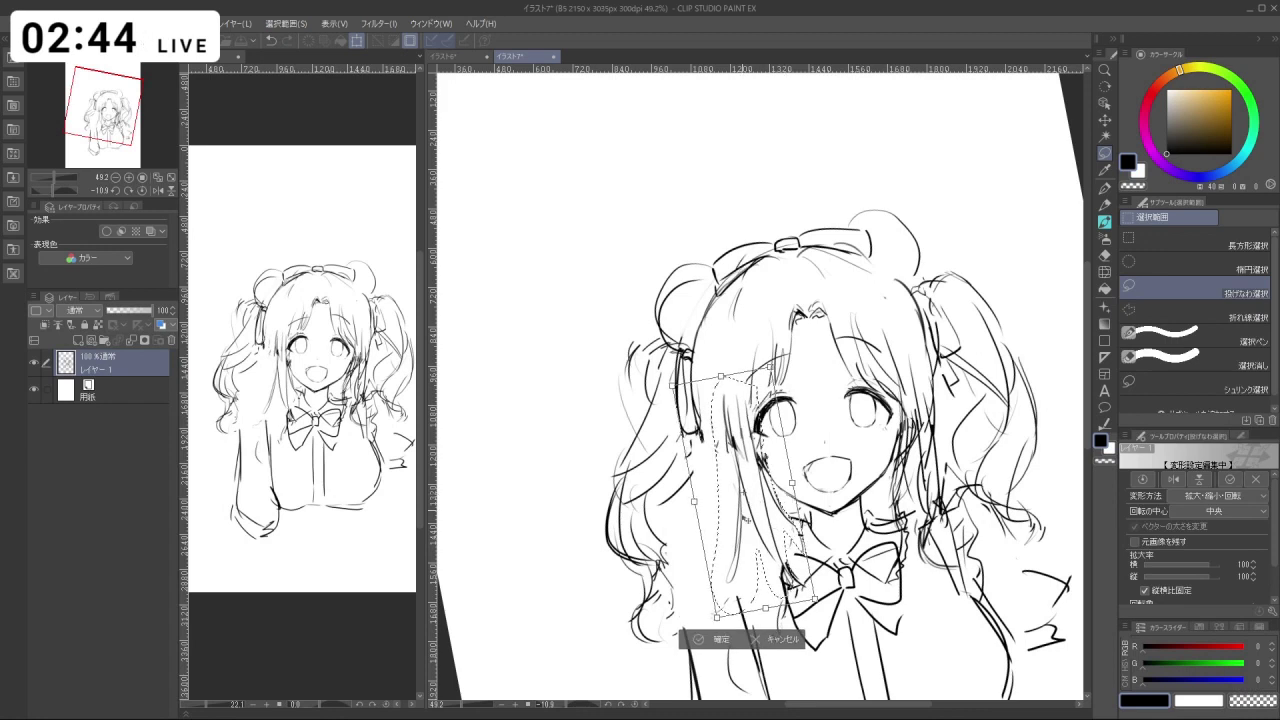
click(700, 642)
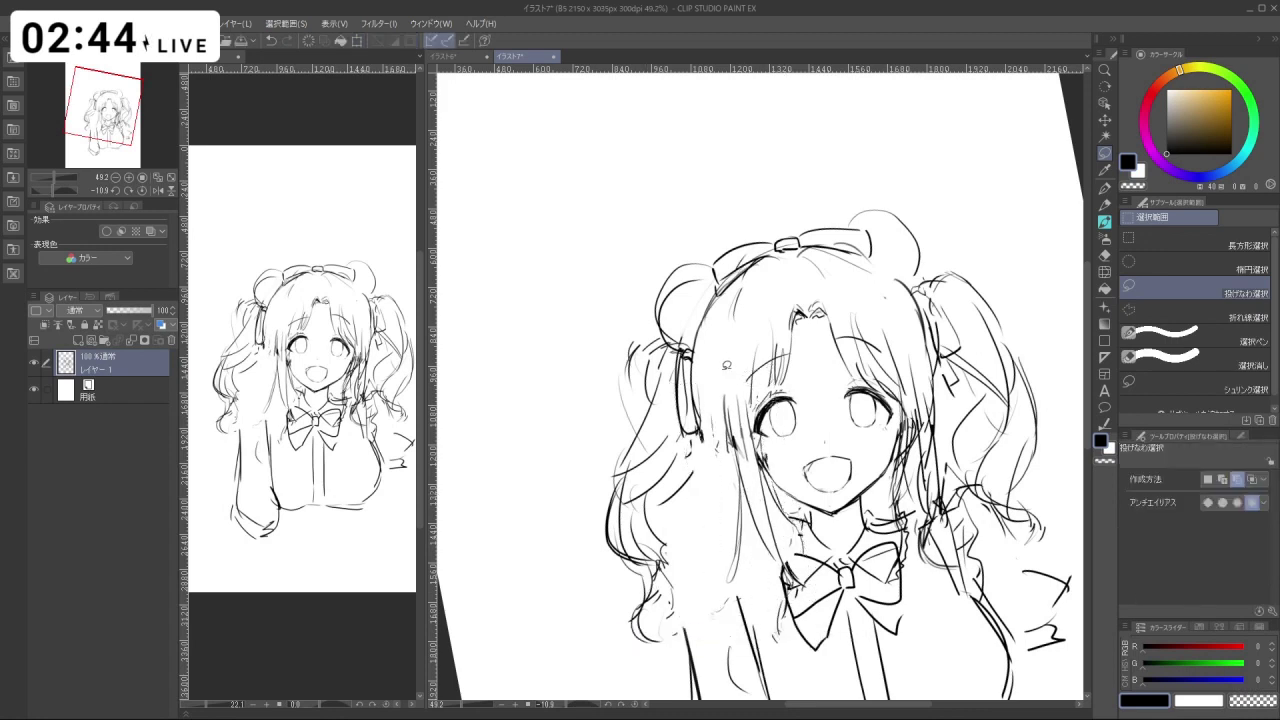
Lasso the hair buns, headband and left hair ribbon, scale them down to 85%, shift them toward the head and deselect.
mouse_move(687, 440)
mouse_down()
mouse_move(678, 358)
mouse_move(645, 314)
mouse_move(896, 180)
mouse_move(901, 270)
mouse_up()
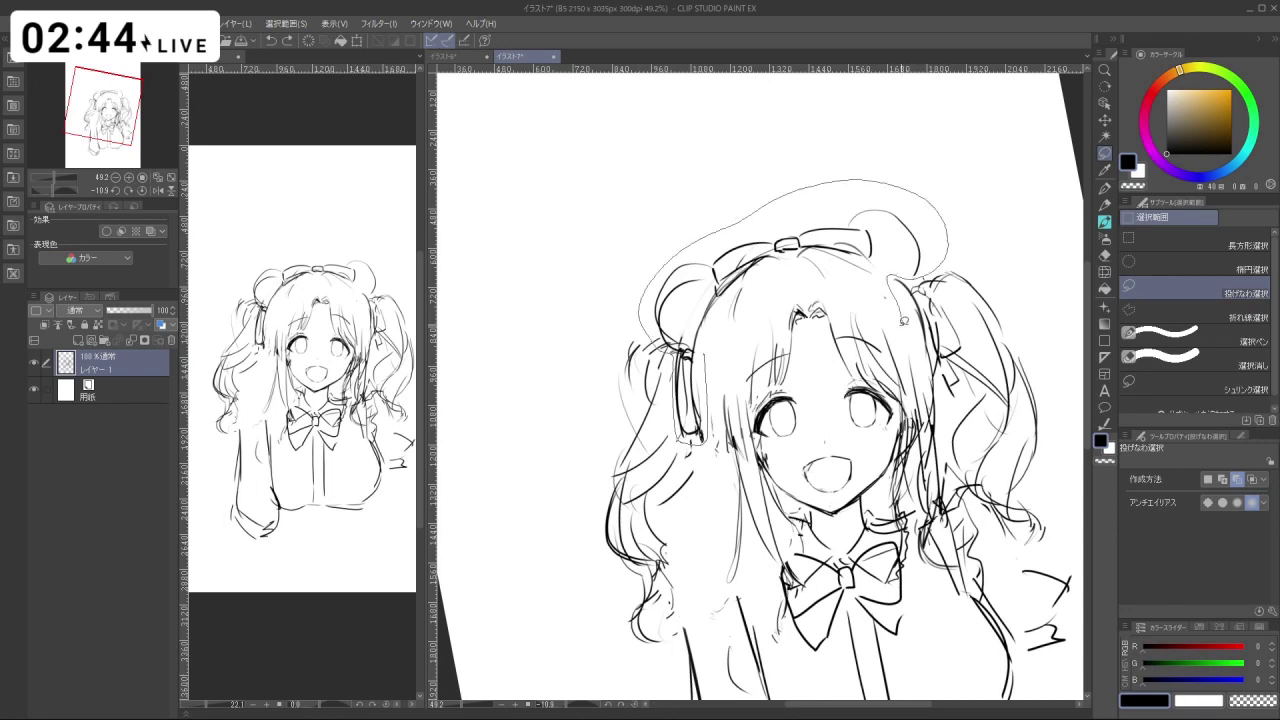
drag(903, 320, 793, 277)
drag(725, 352, 706, 357)
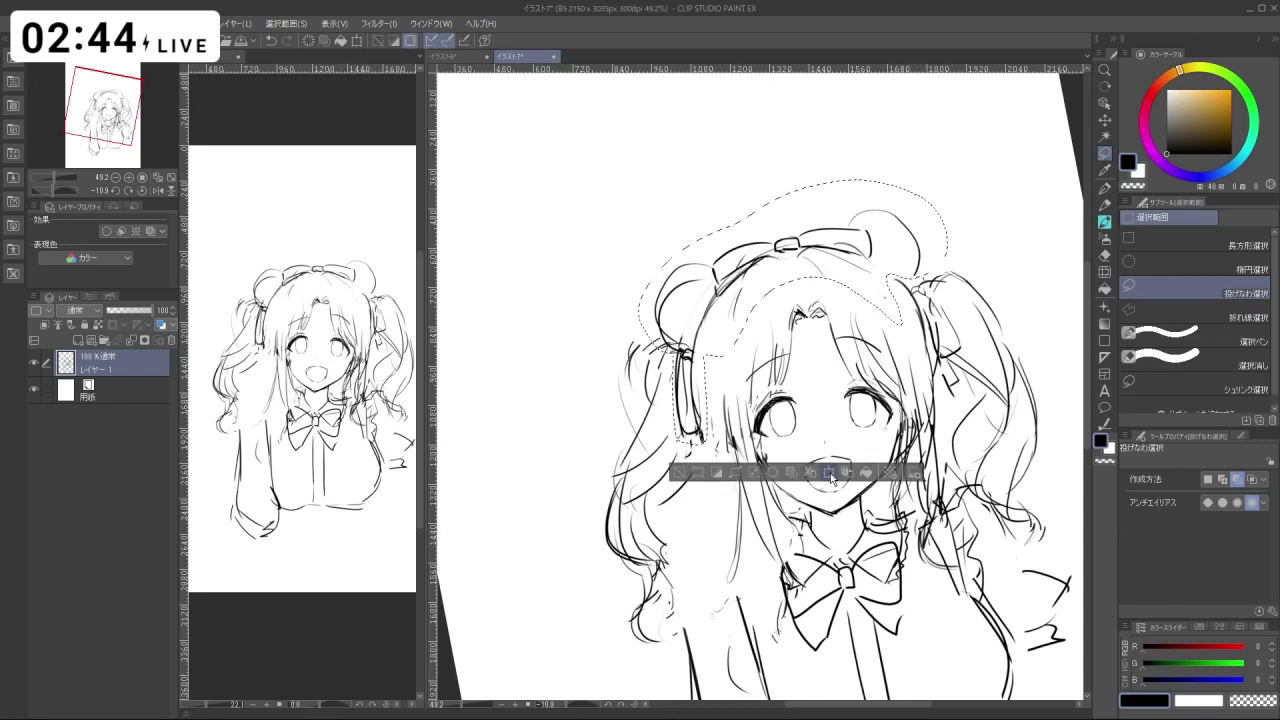
key(ctrl+t)
drag(952, 380, 943, 376)
drag(800, 320, 827, 331)
drag(958, 379, 950, 378)
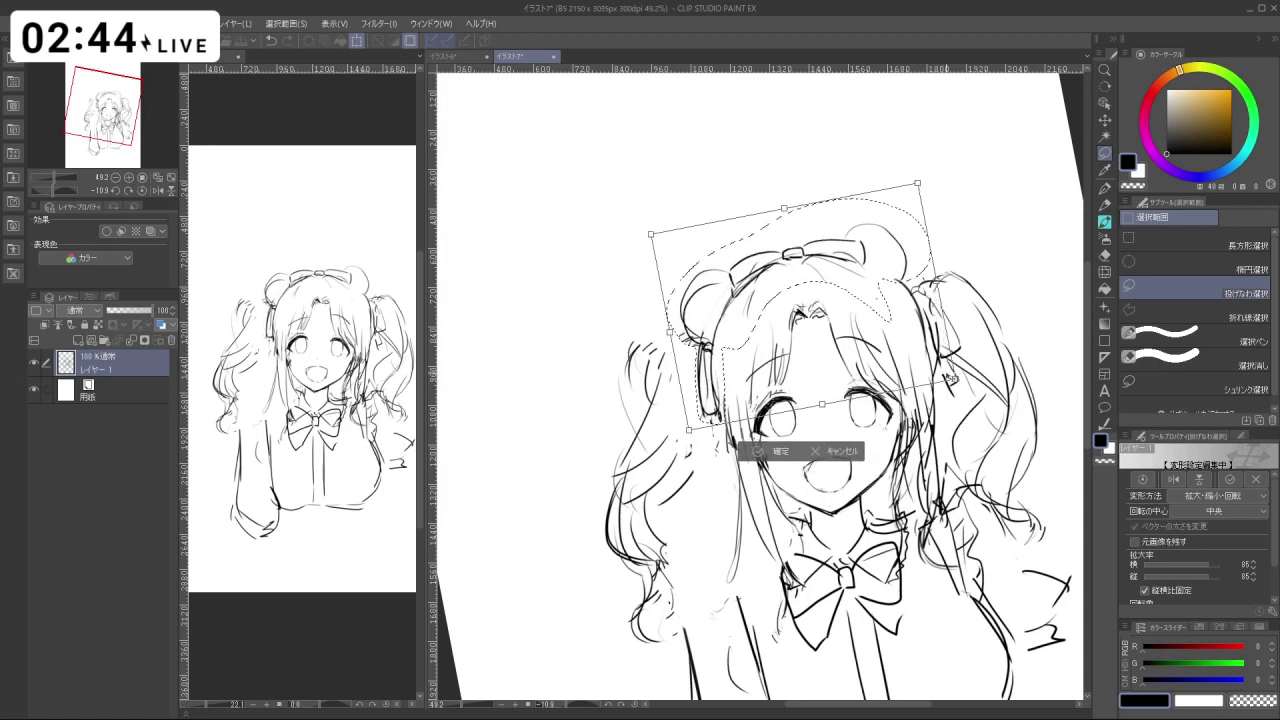
click(768, 451)
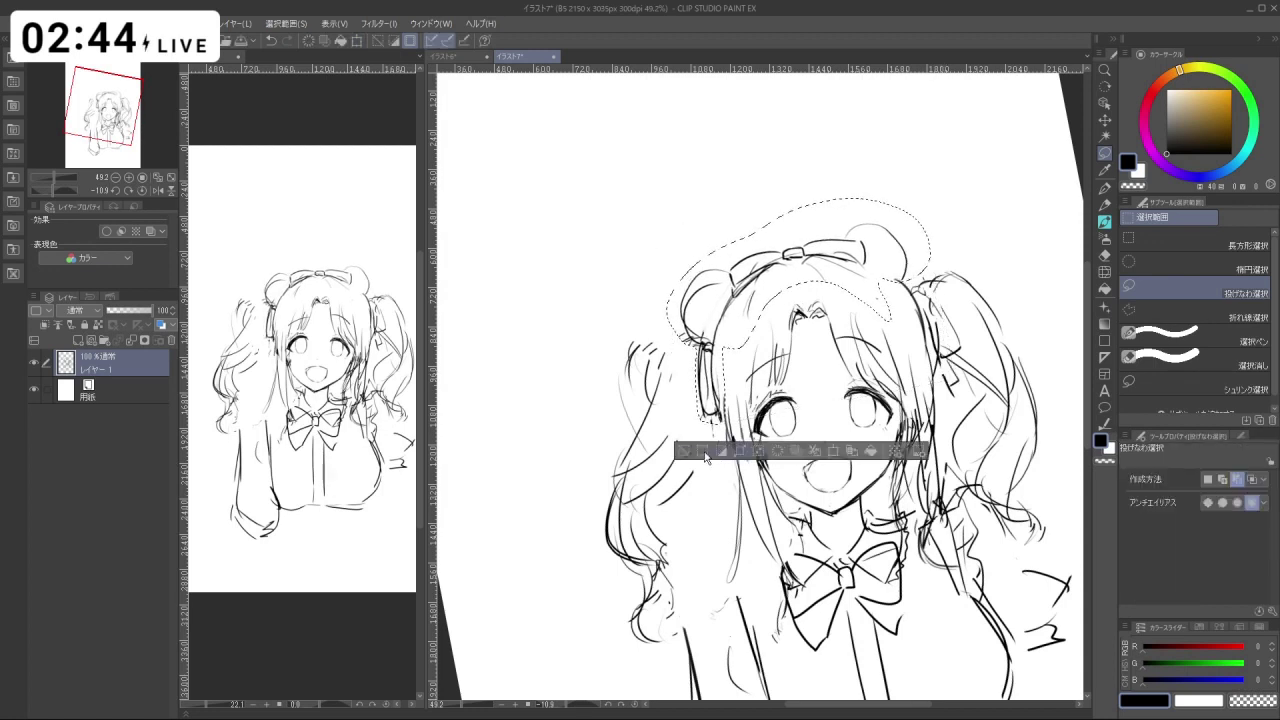
click(683, 451)
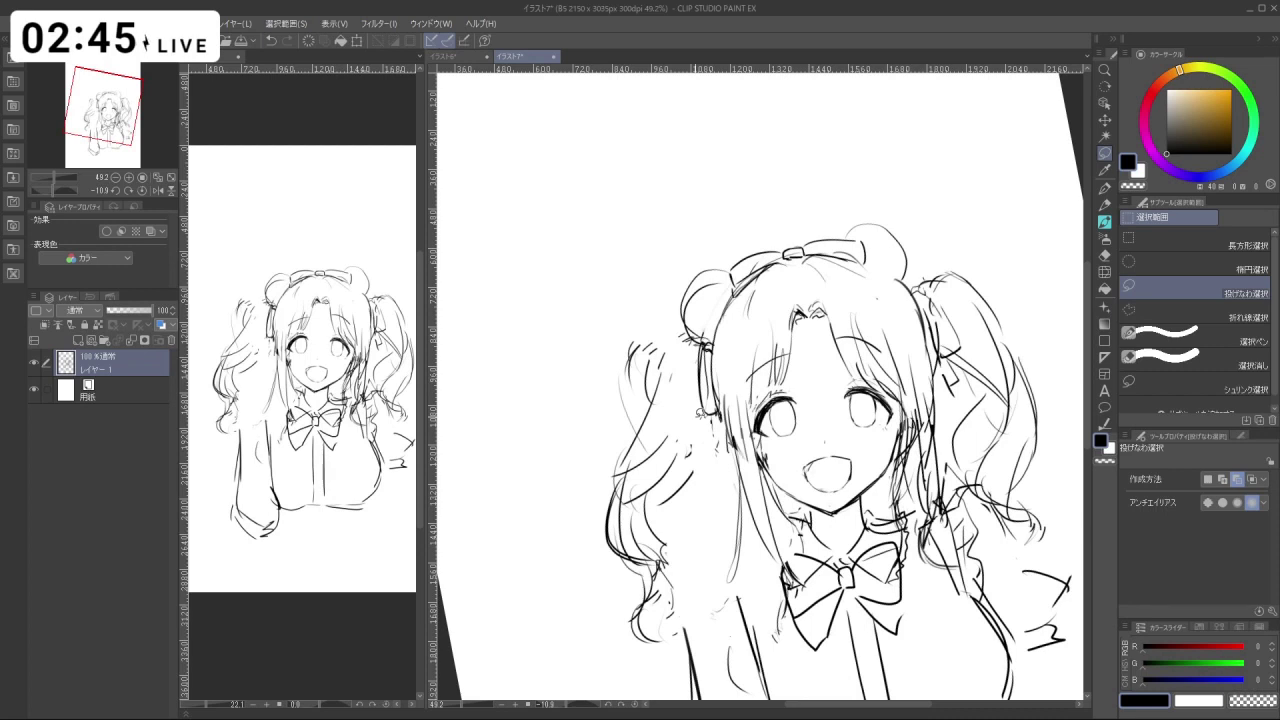
Retouch the left cheek contour and adjoining hair, undoing unwanted strokes, and reduce the brush size to 6.9.
key(b)
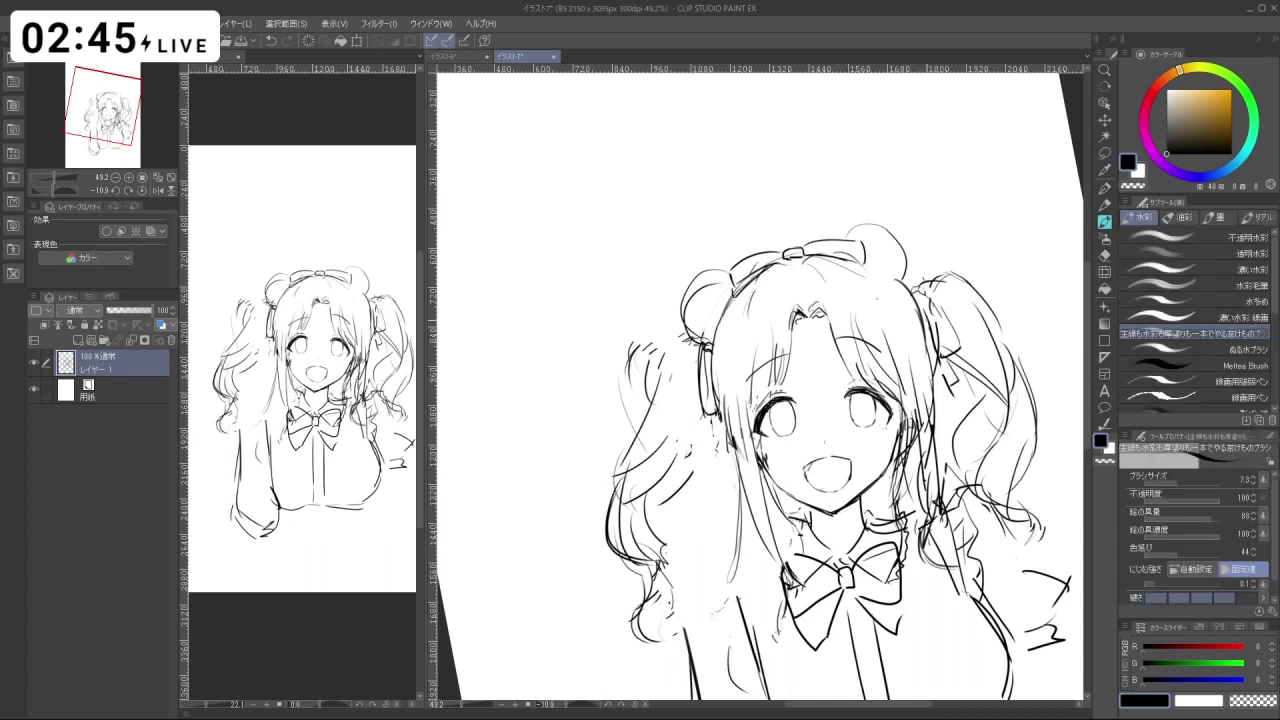
key(ctrl+z)
key(ctrl+z)
key(ctrl+z)
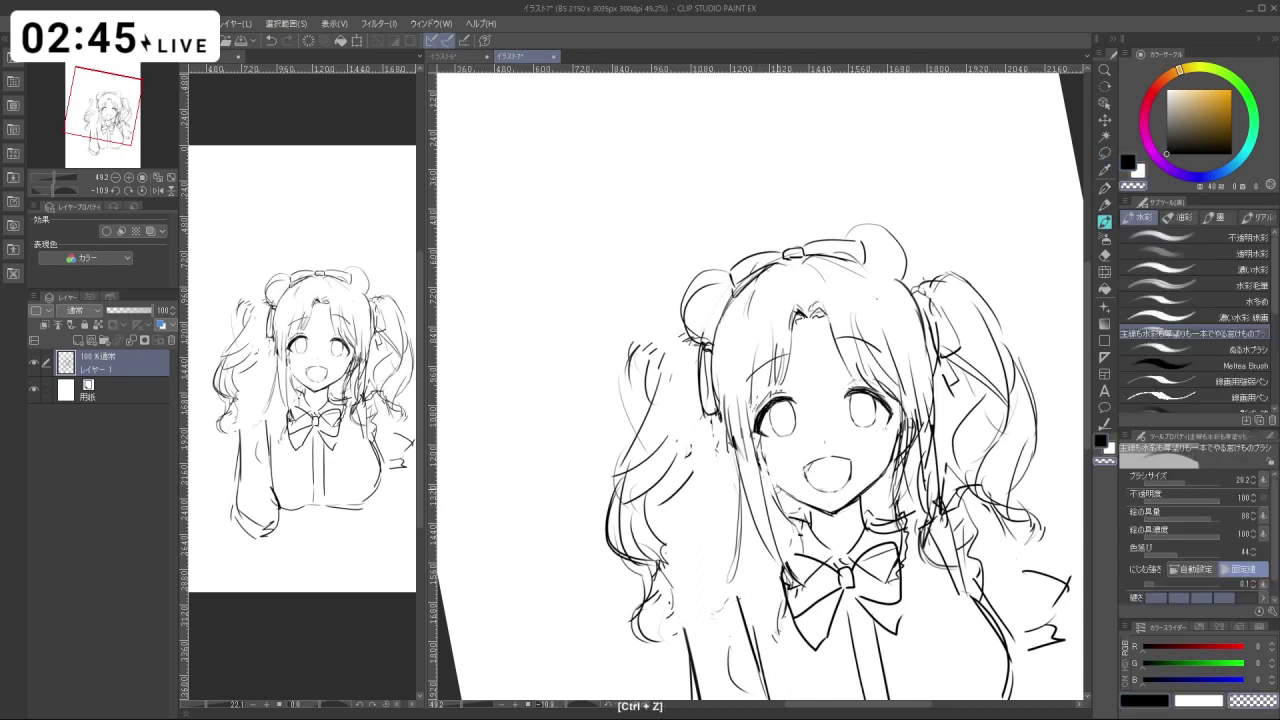
drag(771, 479, 764, 471)
key(ctrl+z)
key(bracketleft)
key(bracketleft)
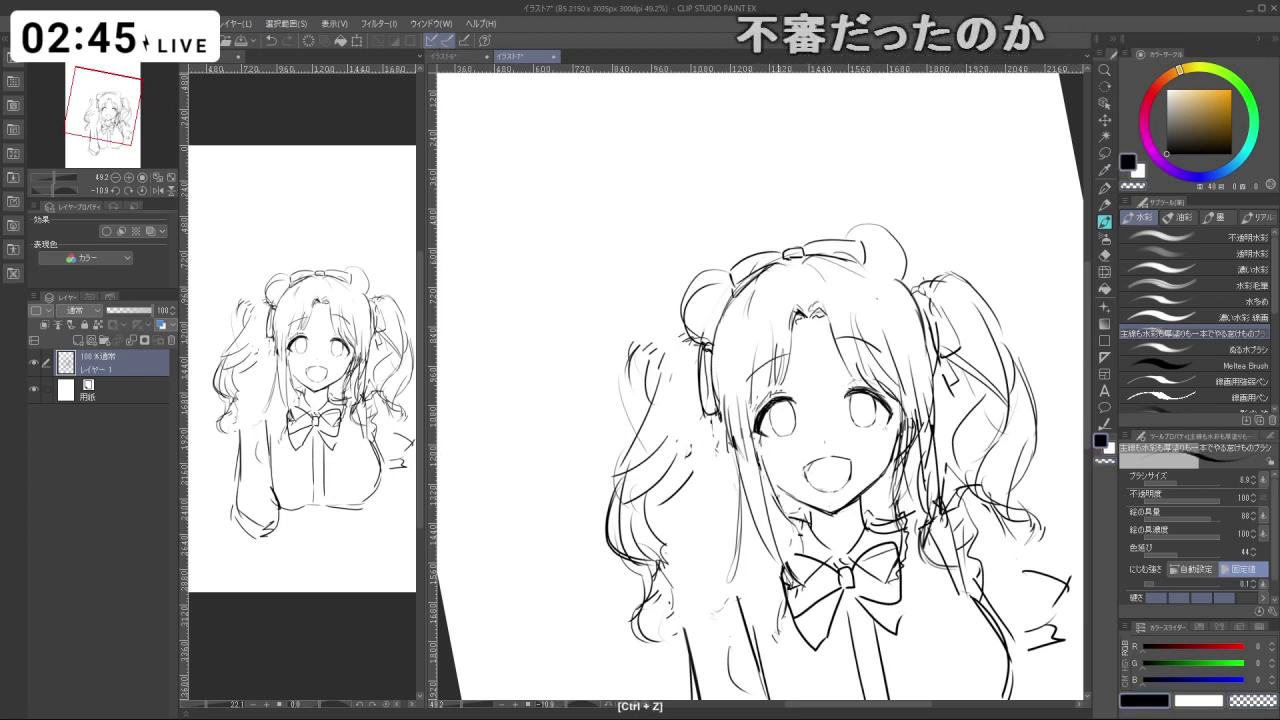
Rework the face outline and side hair from rotated views of the canvas, undoing unwanted strokes.
key(shift+space)
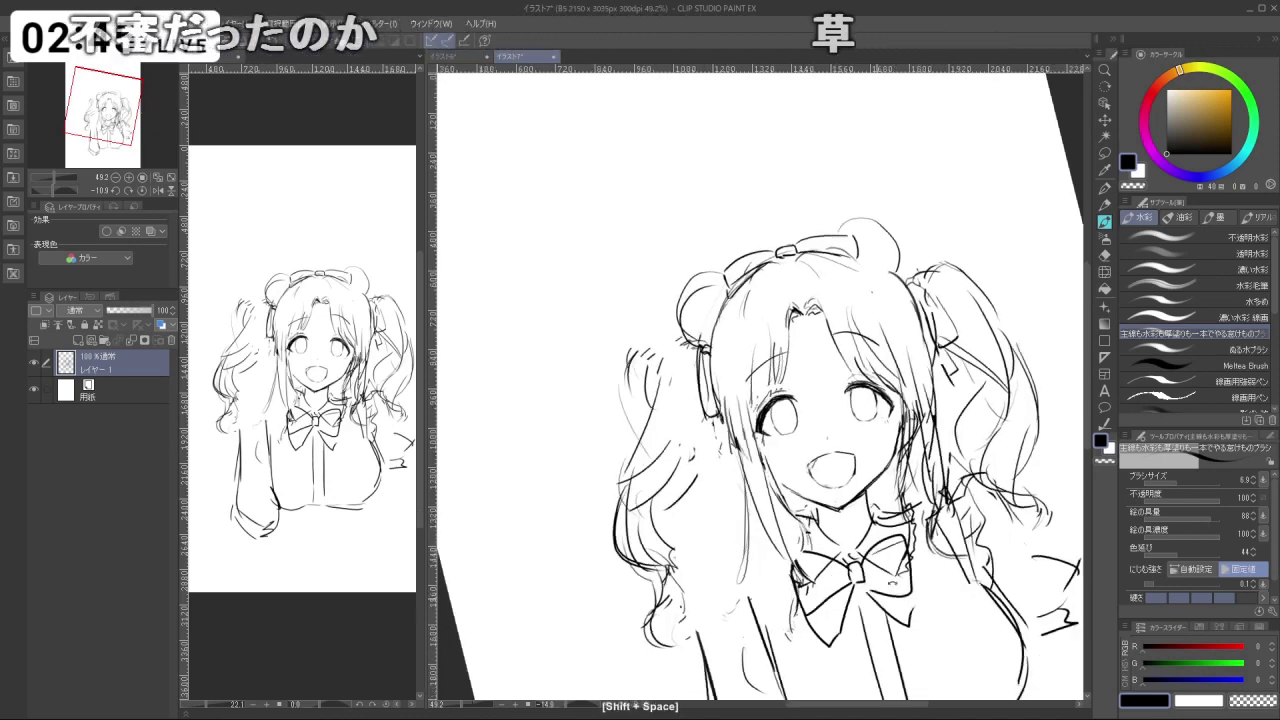
key(ctrl+z)
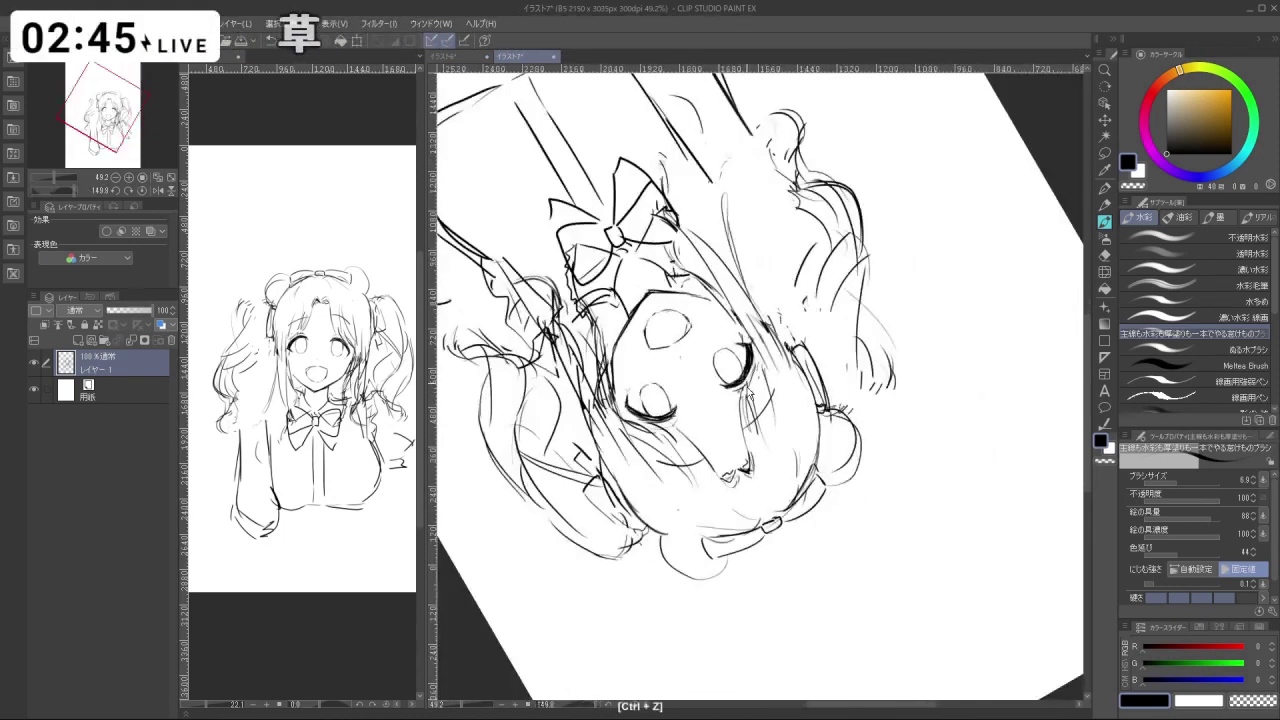
key(shift+space)
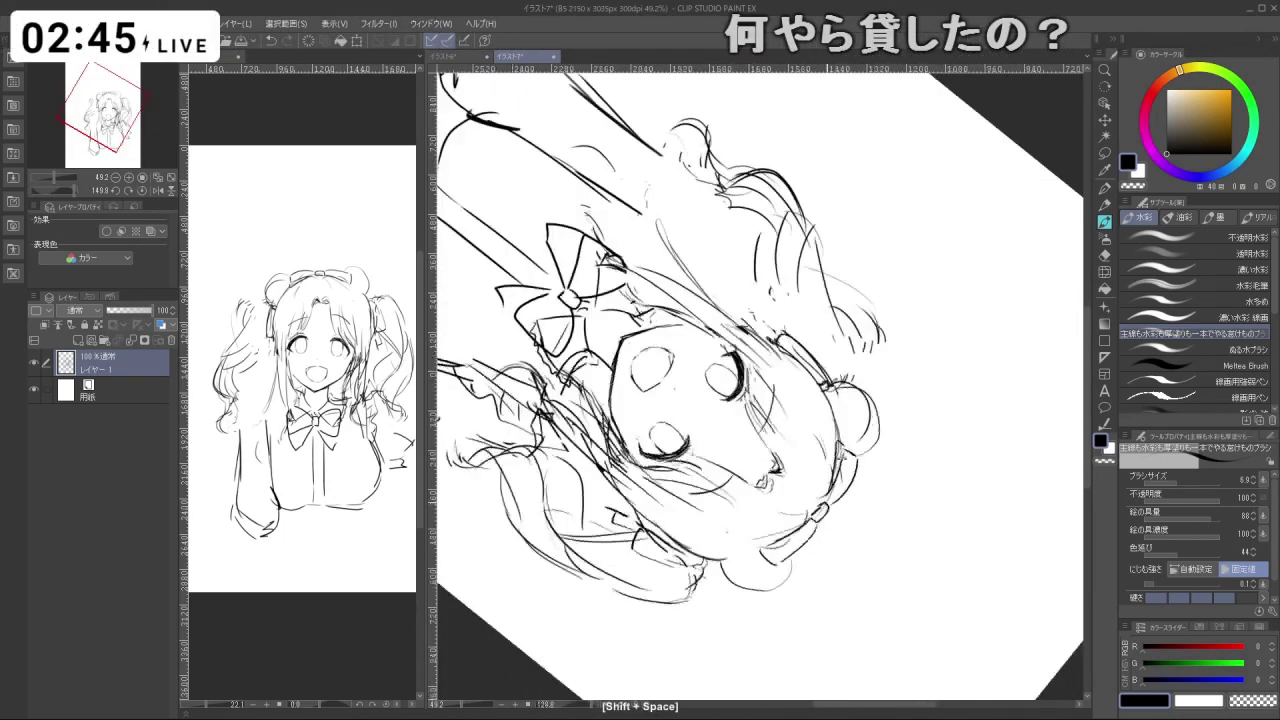
key(c)
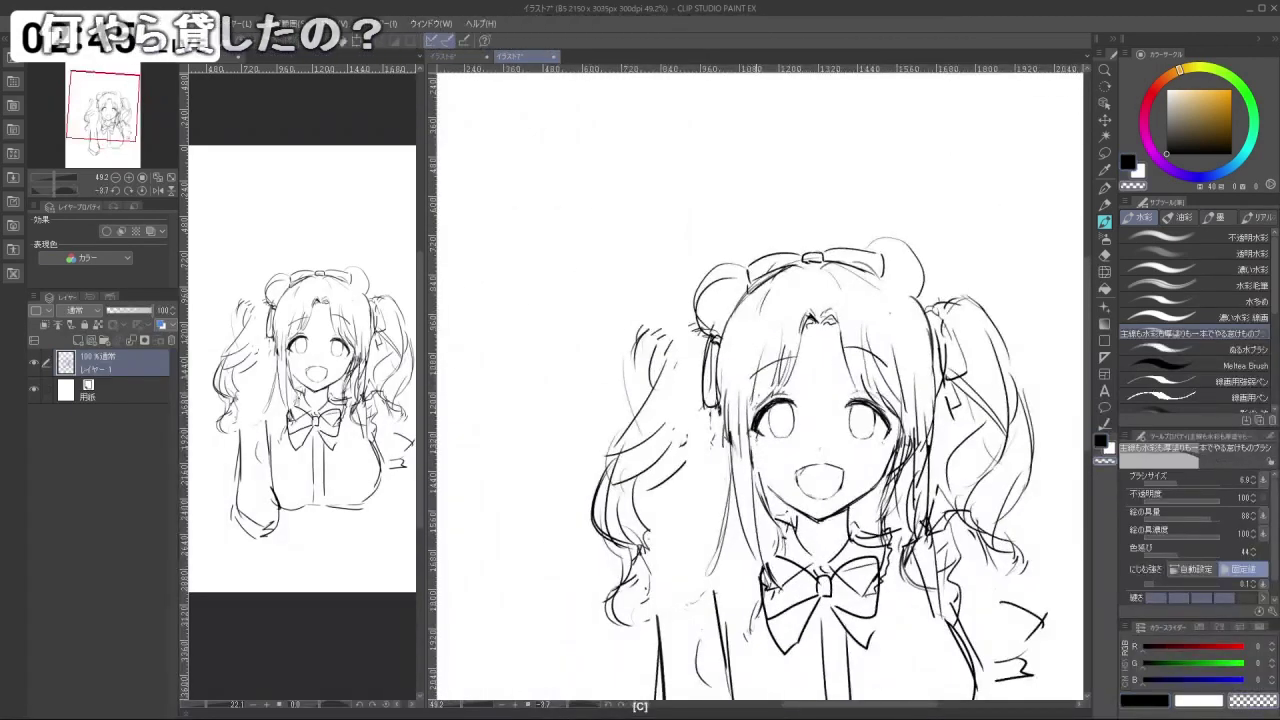
key(ctrl+z)
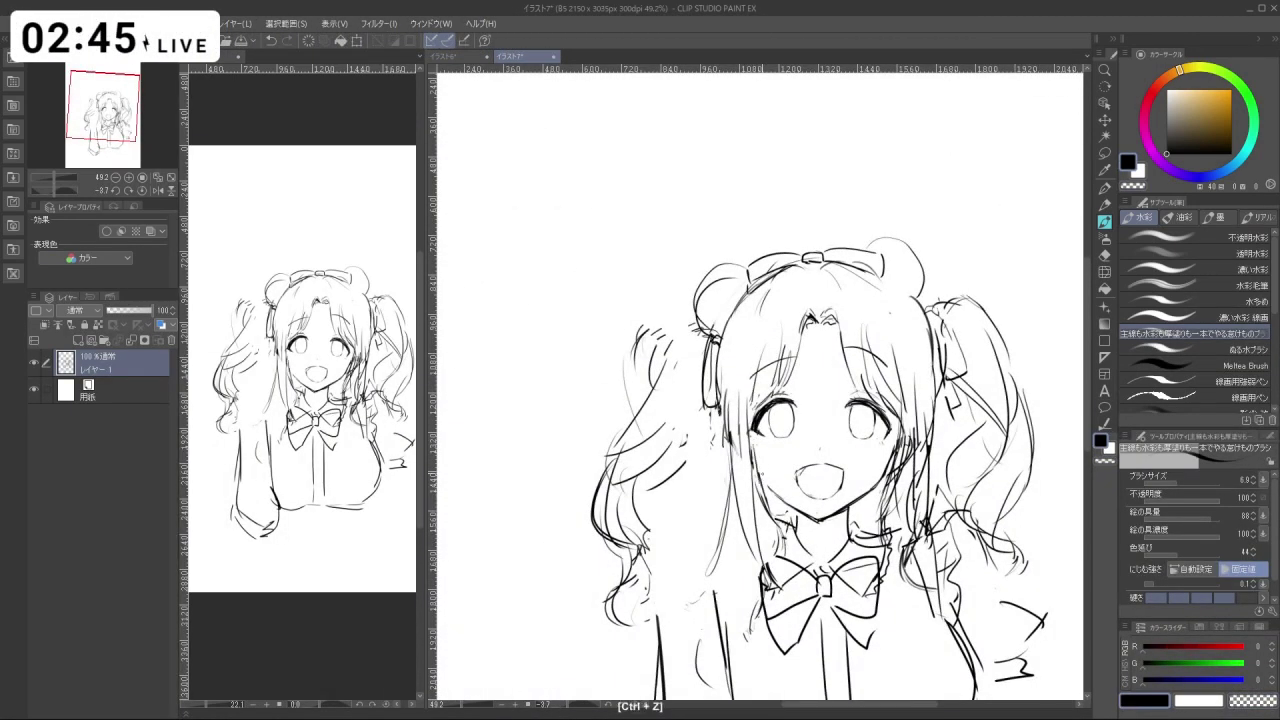
key(ctrl+z)
key(shift+space)
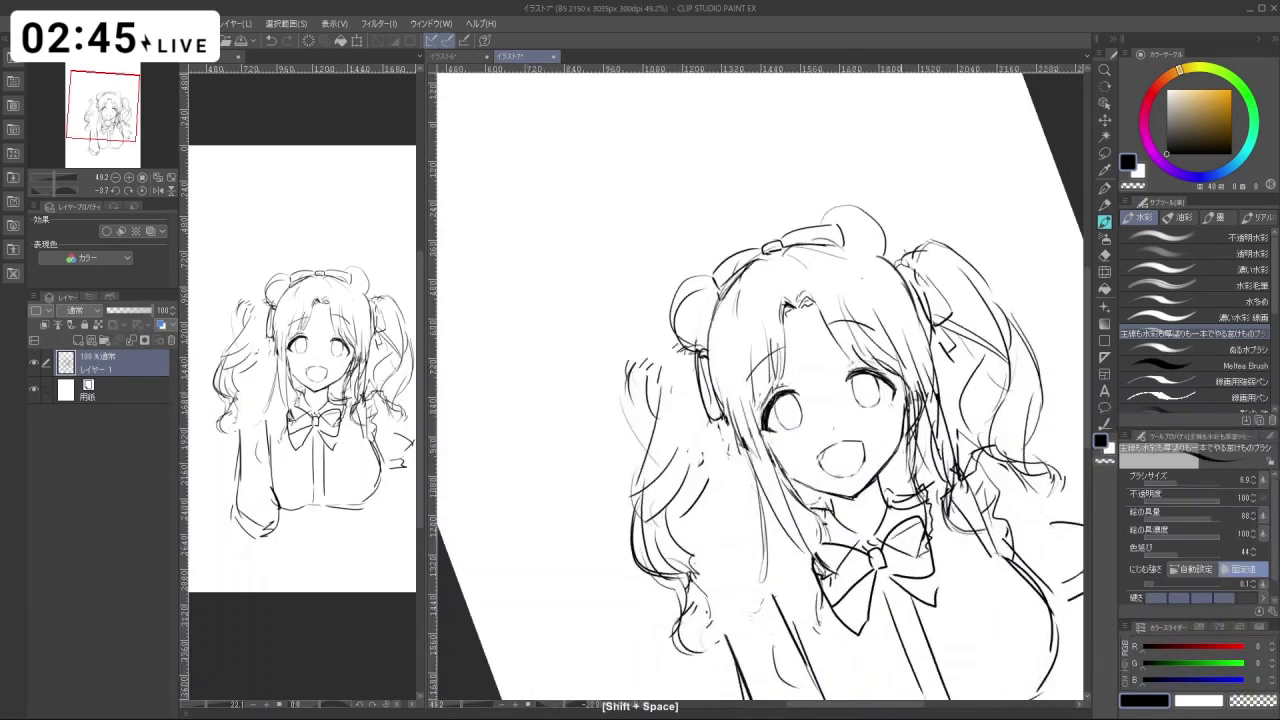
Clean up the hair lines beside the right eye with transparent colour, undoing unwanted strokes.
key(ctrl+z)
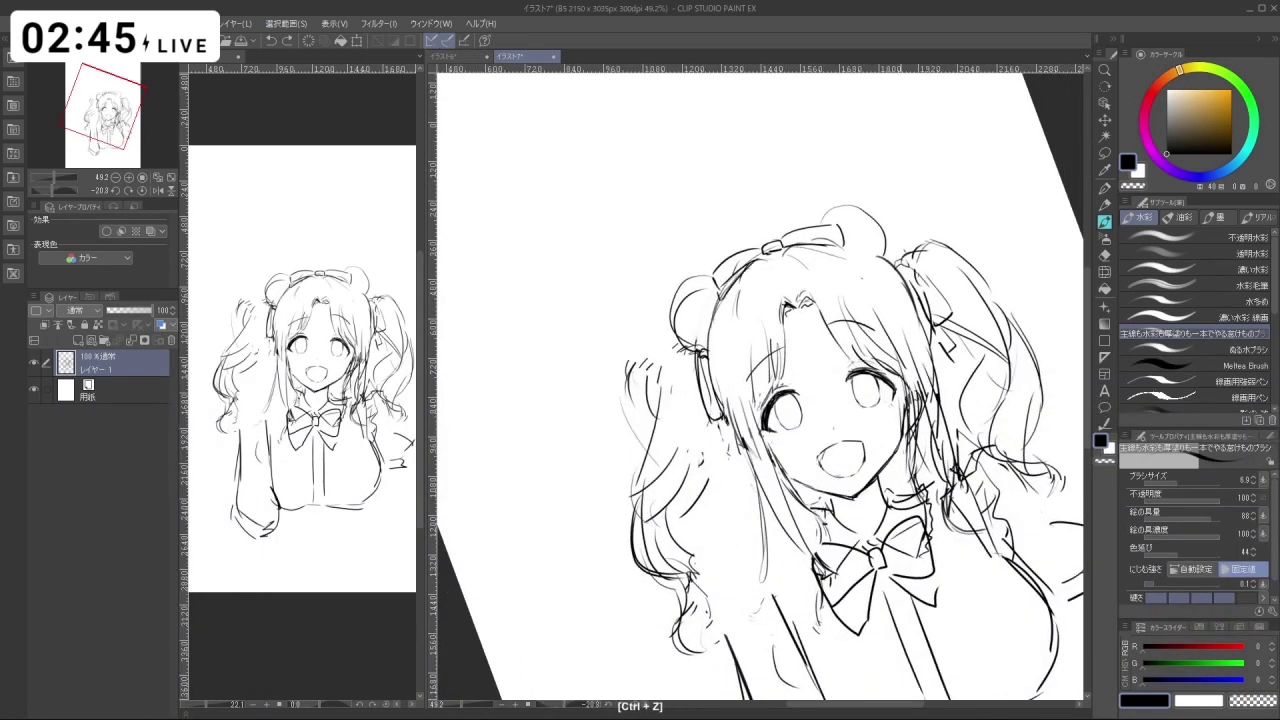
key(c)
mouse_move(903, 402)
mouse_down()
mouse_move(903, 442)
mouse_move(905, 427)
mouse_up()
key(c)
key(ctrl+z)
key(shift+space)
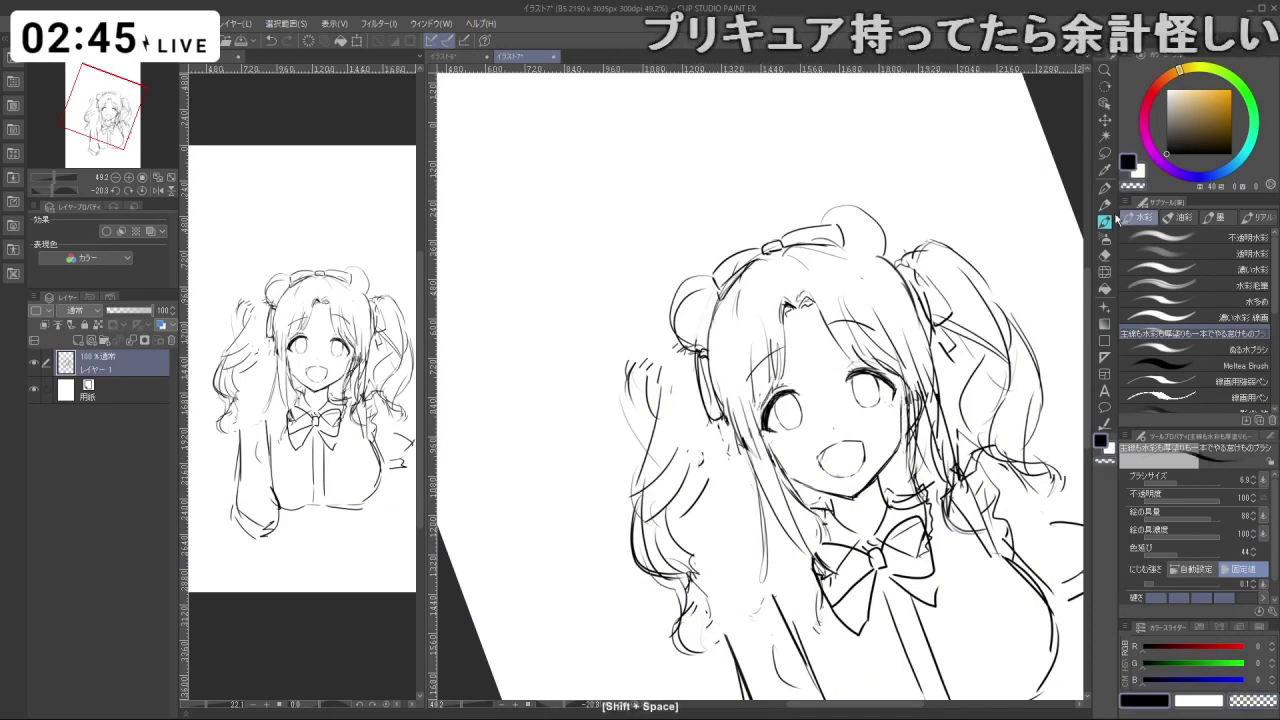
Lasso the long side hair strands beside the right cheek, shift them slightly toward the face and apply the transformation.
key(m)
drag(904, 365, 902, 382)
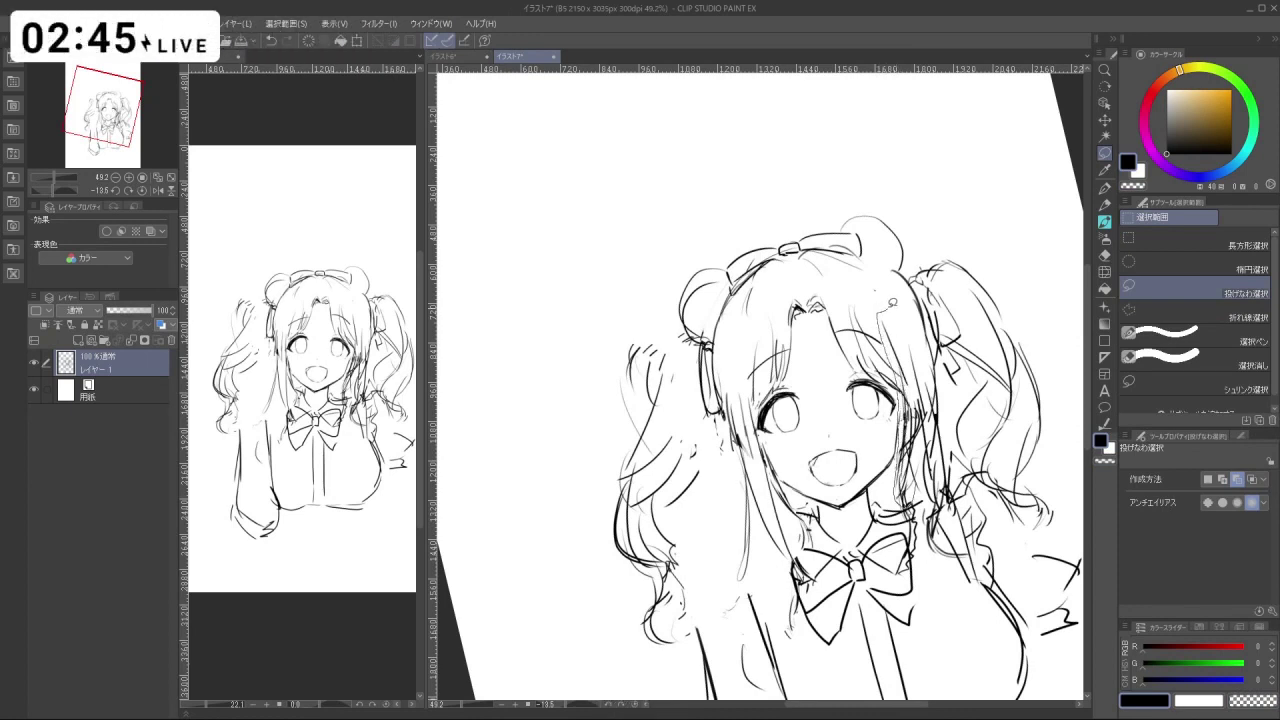
mouse_move(892, 302)
mouse_down()
mouse_move(934, 333)
mouse_move(952, 410)
mouse_up()
mouse_move(956, 484)
mouse_down()
mouse_move(942, 532)
mouse_move(930, 485)
mouse_up()
key(ctrl+t)
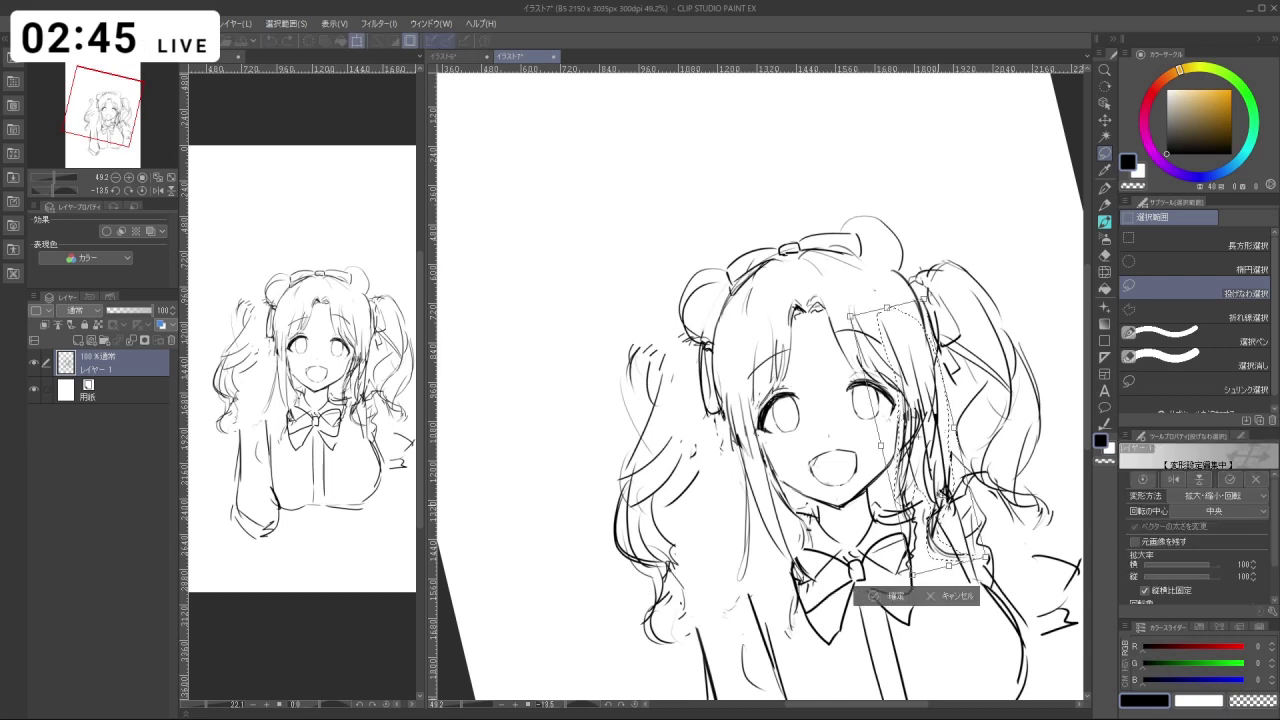
drag(937, 424, 940, 427)
drag(932, 298, 928, 296)
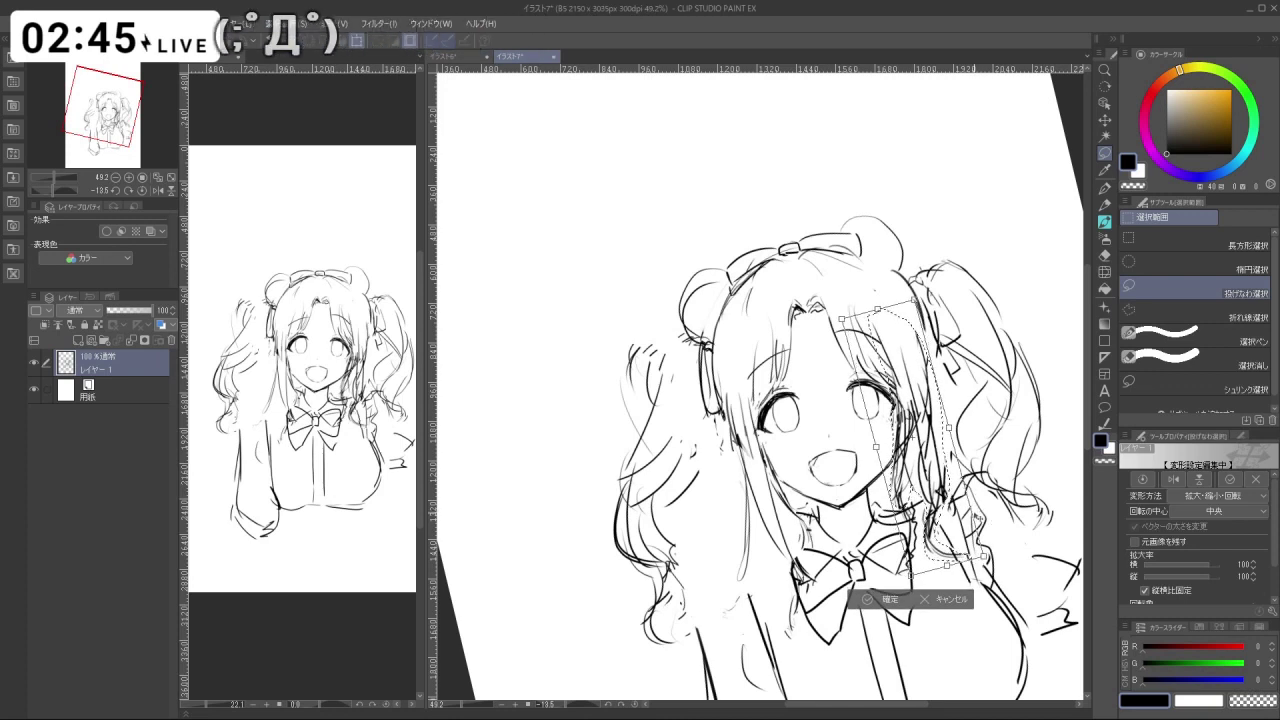
click(883, 601)
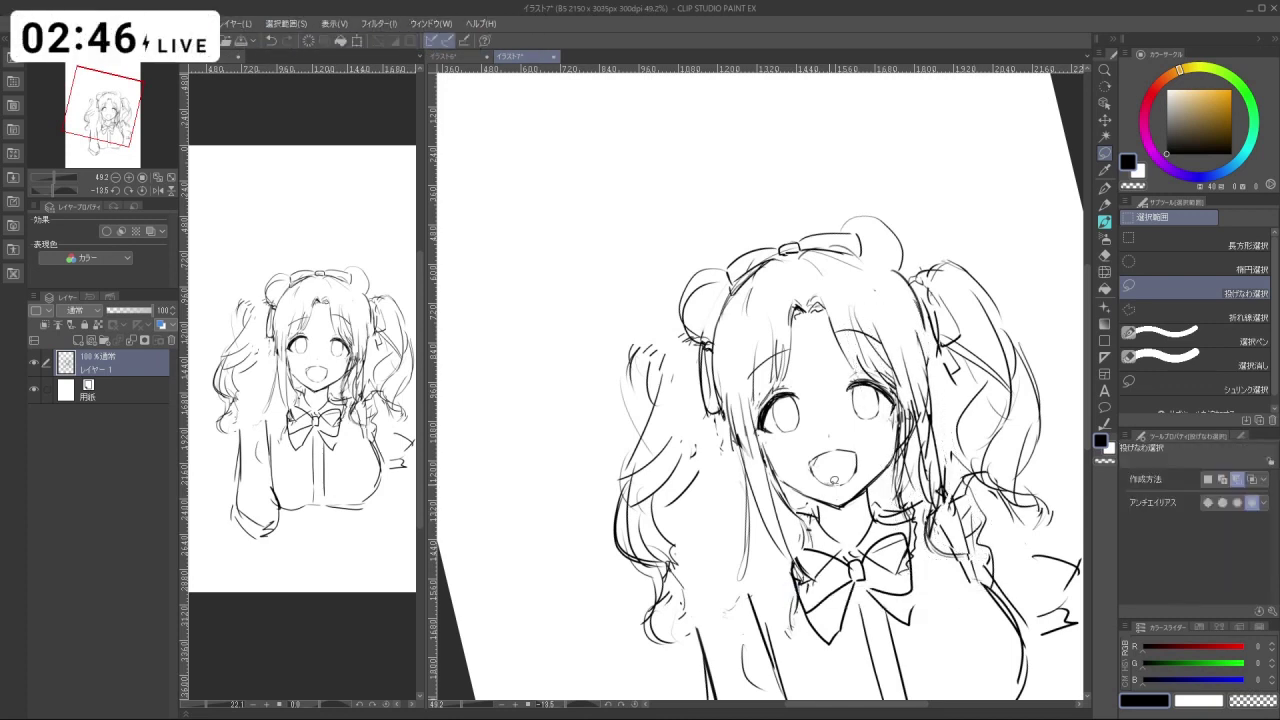
Touch up the hair and face lines with the brush at 50% zoom, undoing the unwanted stroke.
click(1105, 222)
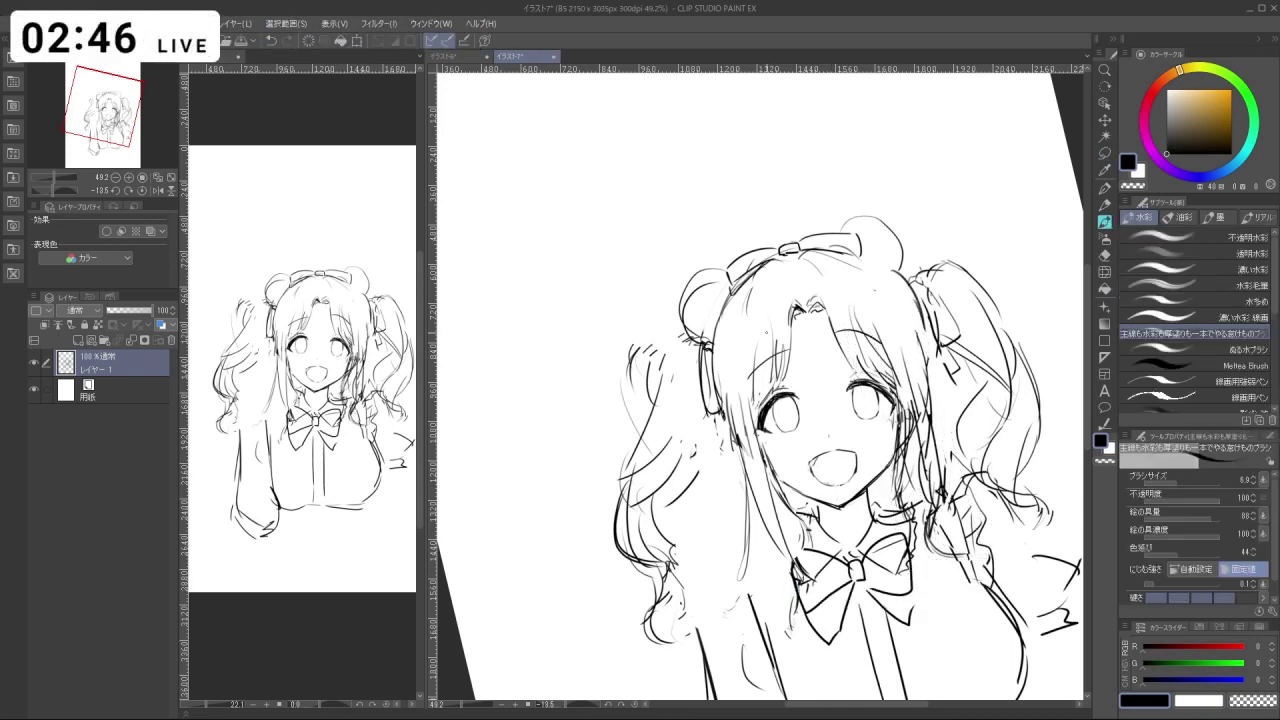
key(ctrl+z)
mouse_move(702, 537)
mouse_down()
mouse_move(846, 523)
mouse_move(750, 547)
mouse_move(690, 532)
mouse_up()
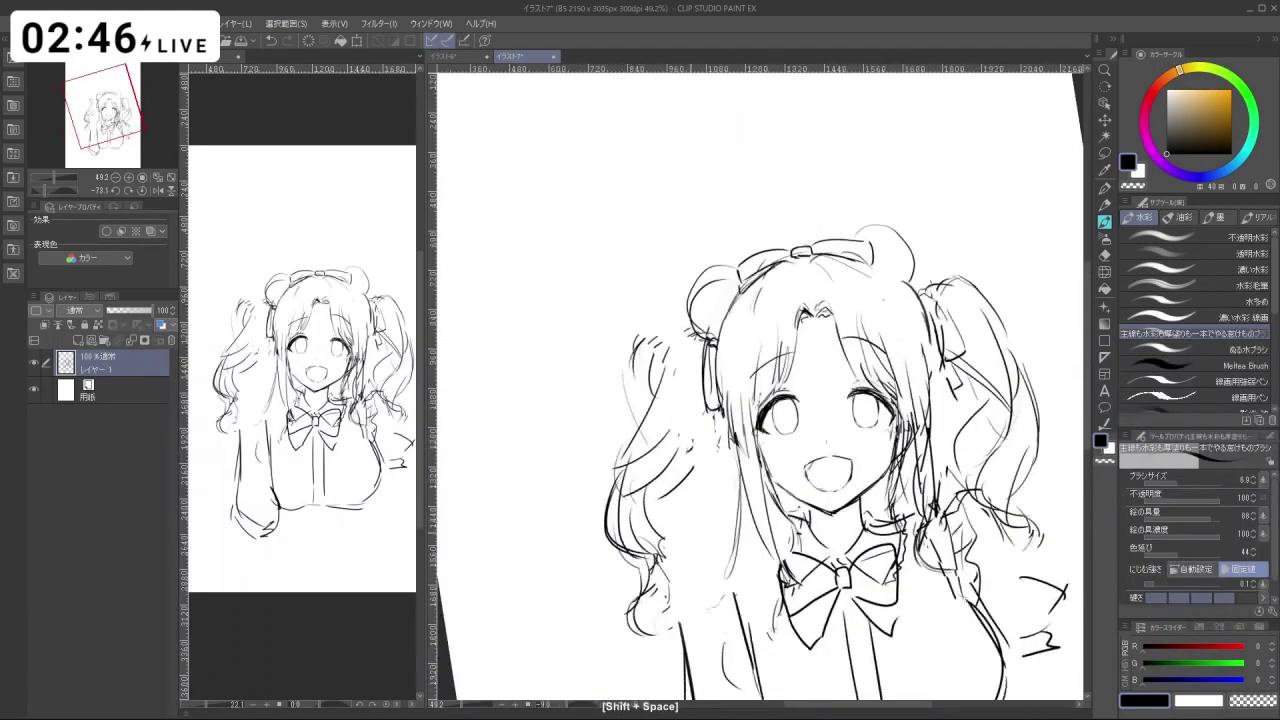
ctrl+click(857, 477)
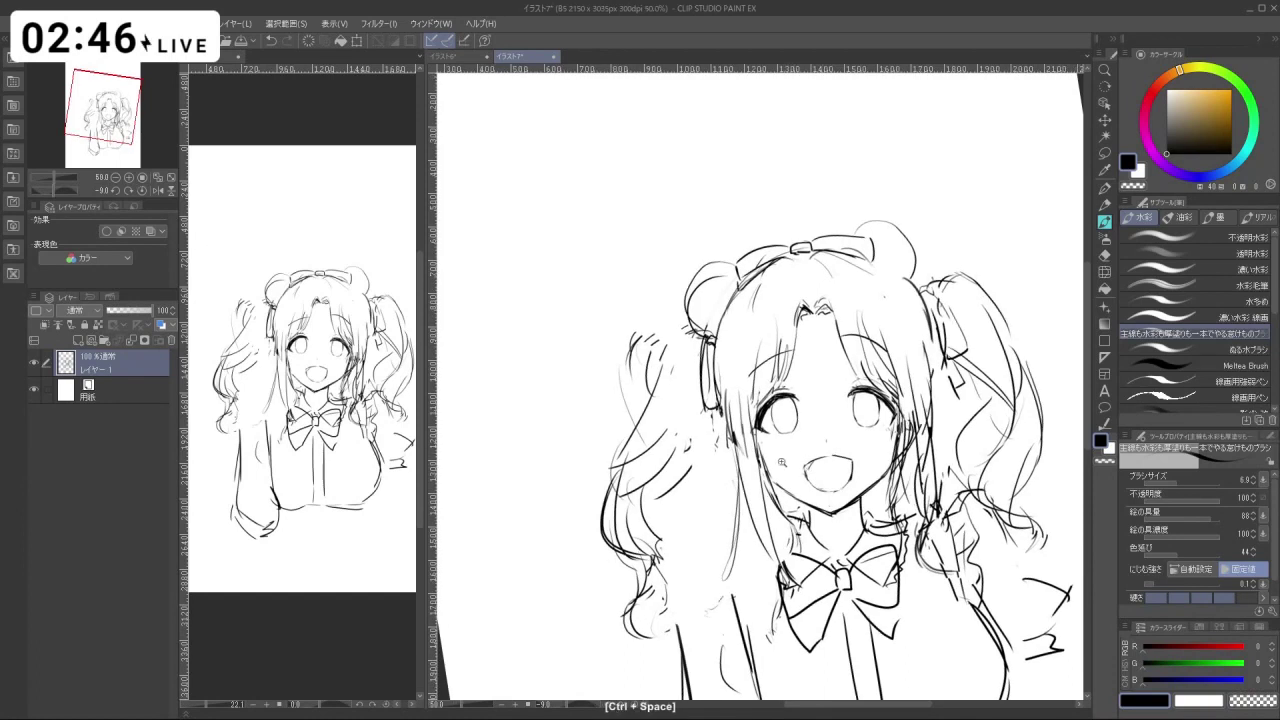
key(c)
key(c)
key(ctrl+z)
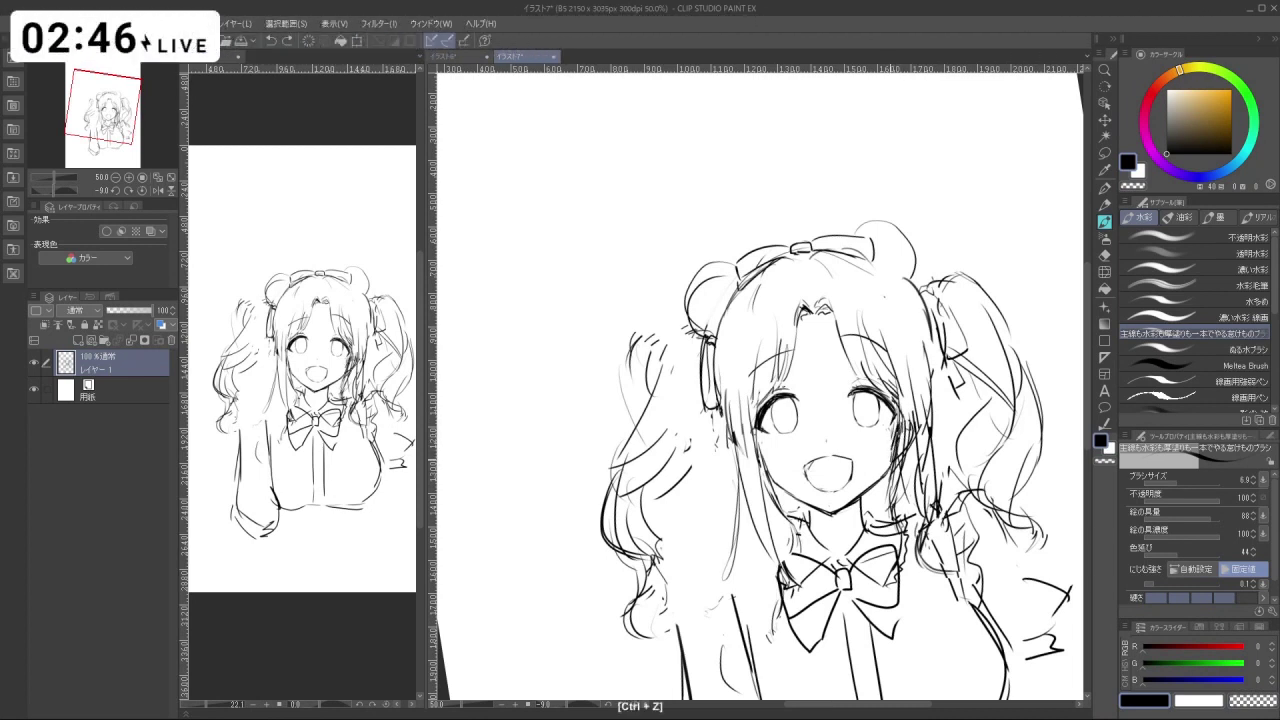
key(shift+space)
key(ctrl+z)
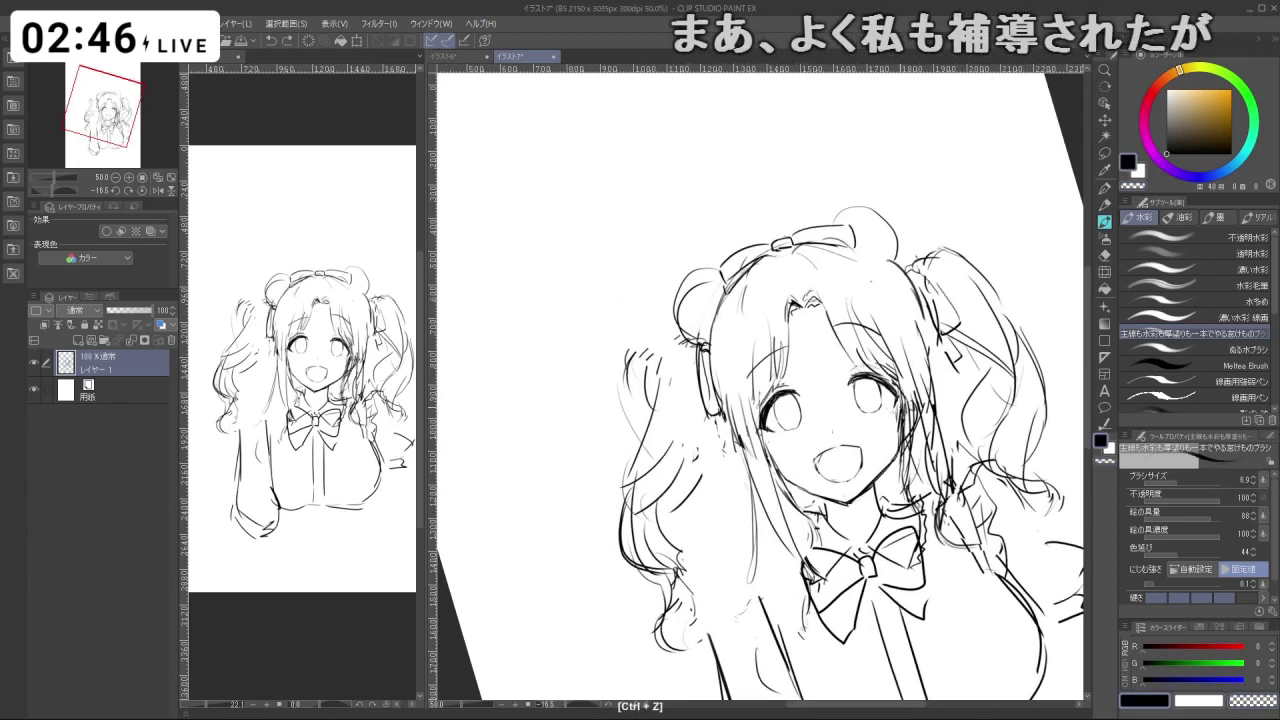
key(shift+space)
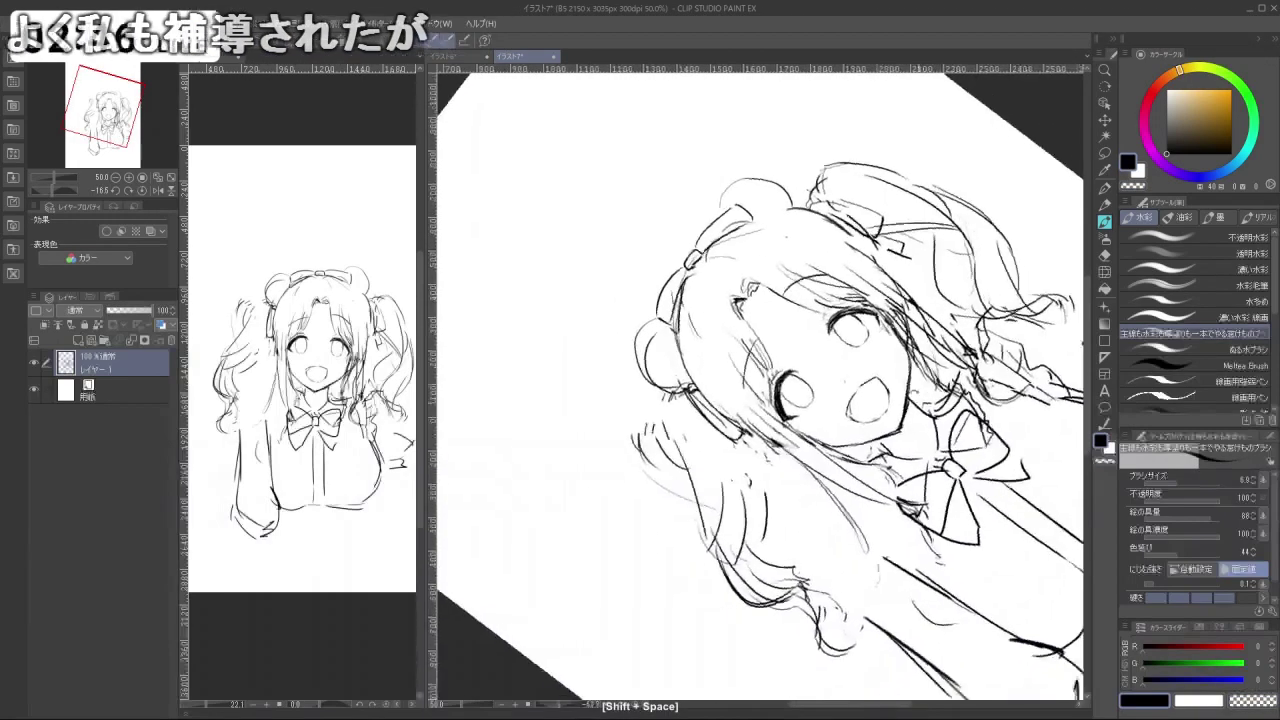
key(shift+space)
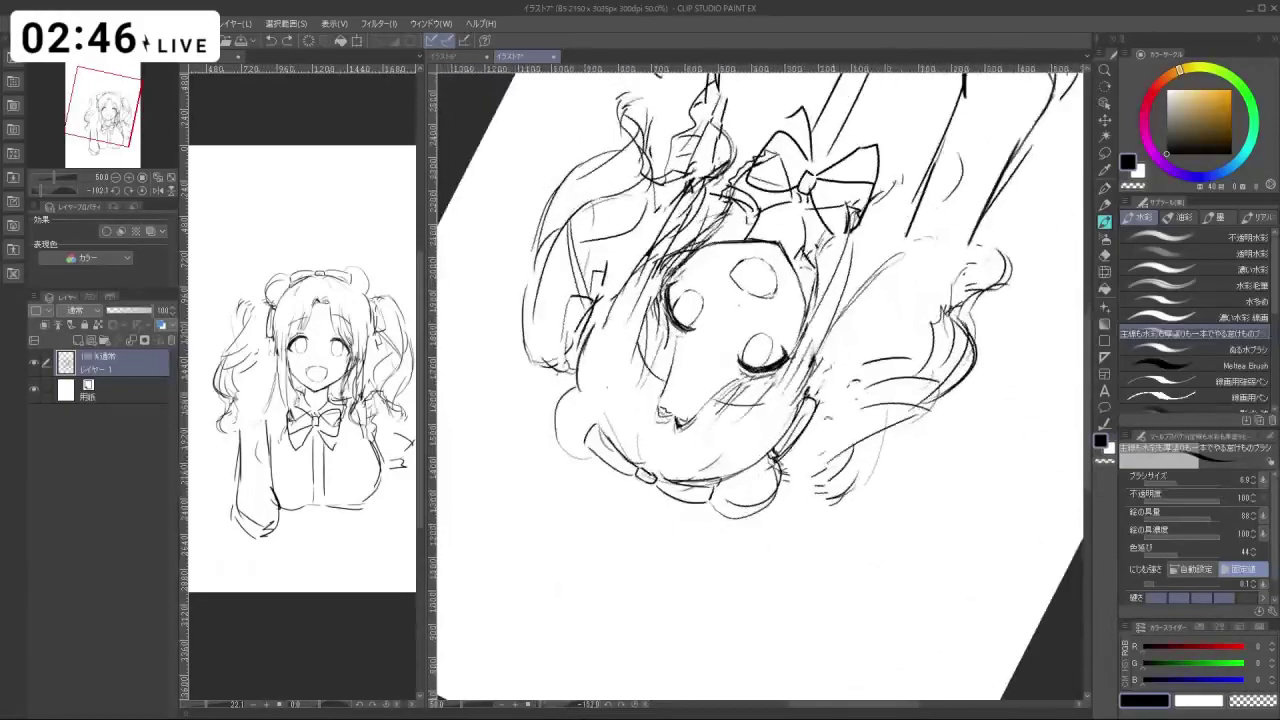
key(shift+space)
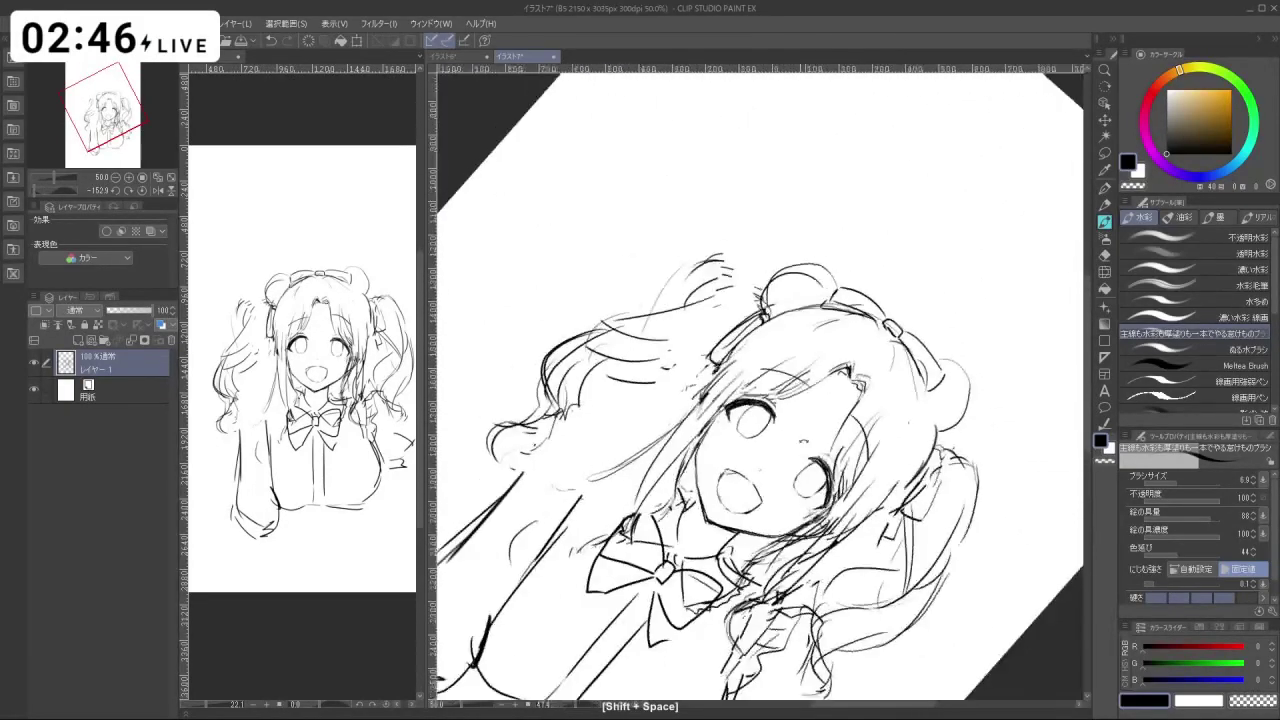
key(shift+space)
key(ctrl+space)
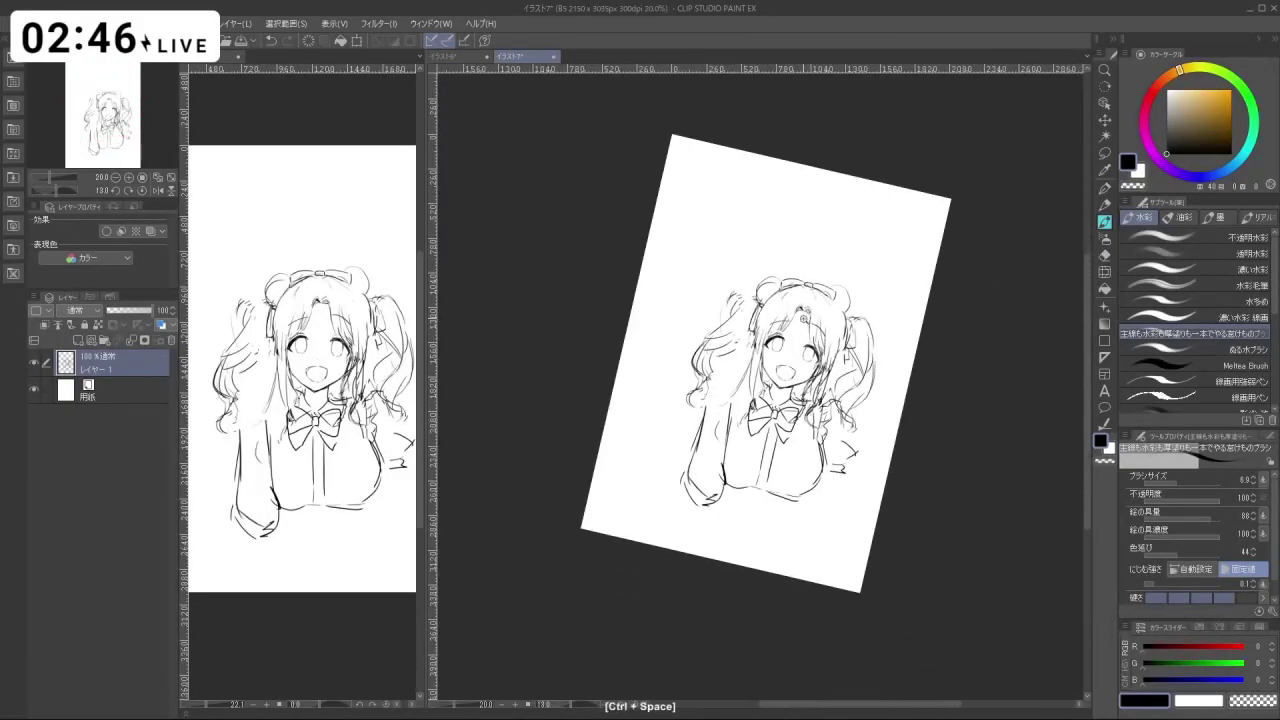
Try new hair strands framing the right side of the face, undoing the unwanted strokes.
mouse_move(804, 318)
mouse_down()
mouse_move(880, 318)
mouse_move(891, 358)
mouse_up()
key(ctrl+z)
key(ctrl+z)
drag(866, 285, 799, 246)
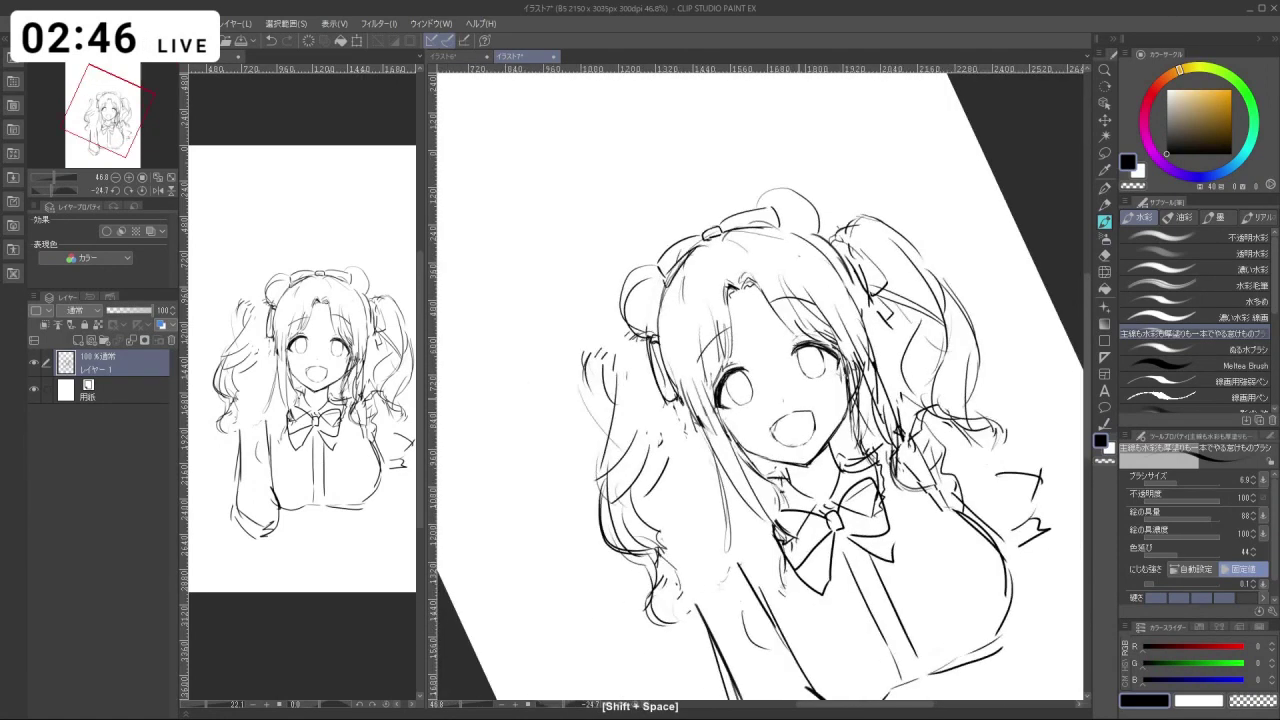
key(ctrl+z)
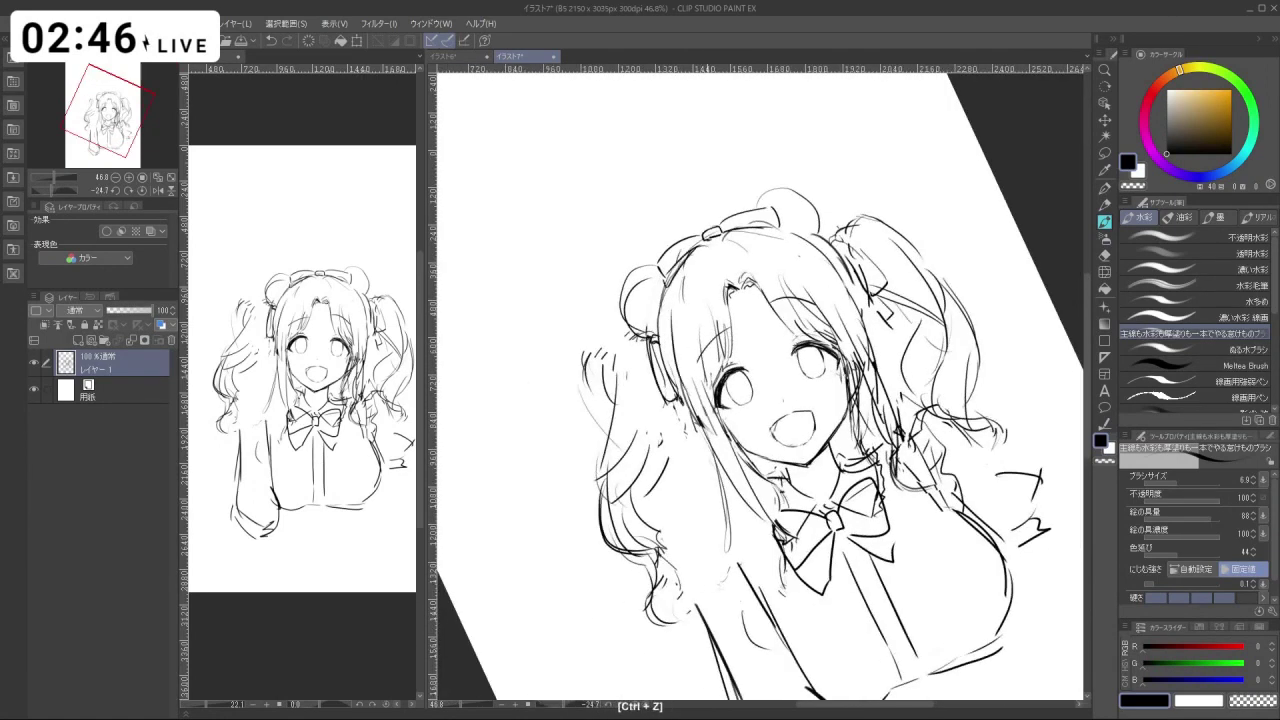
mouse_move(860, 286)
mouse_down()
mouse_move(828, 263)
mouse_move(703, 257)
mouse_move(826, 262)
mouse_move(921, 333)
mouse_move(855, 333)
mouse_move(877, 428)
mouse_up()
key(ctrl+z)
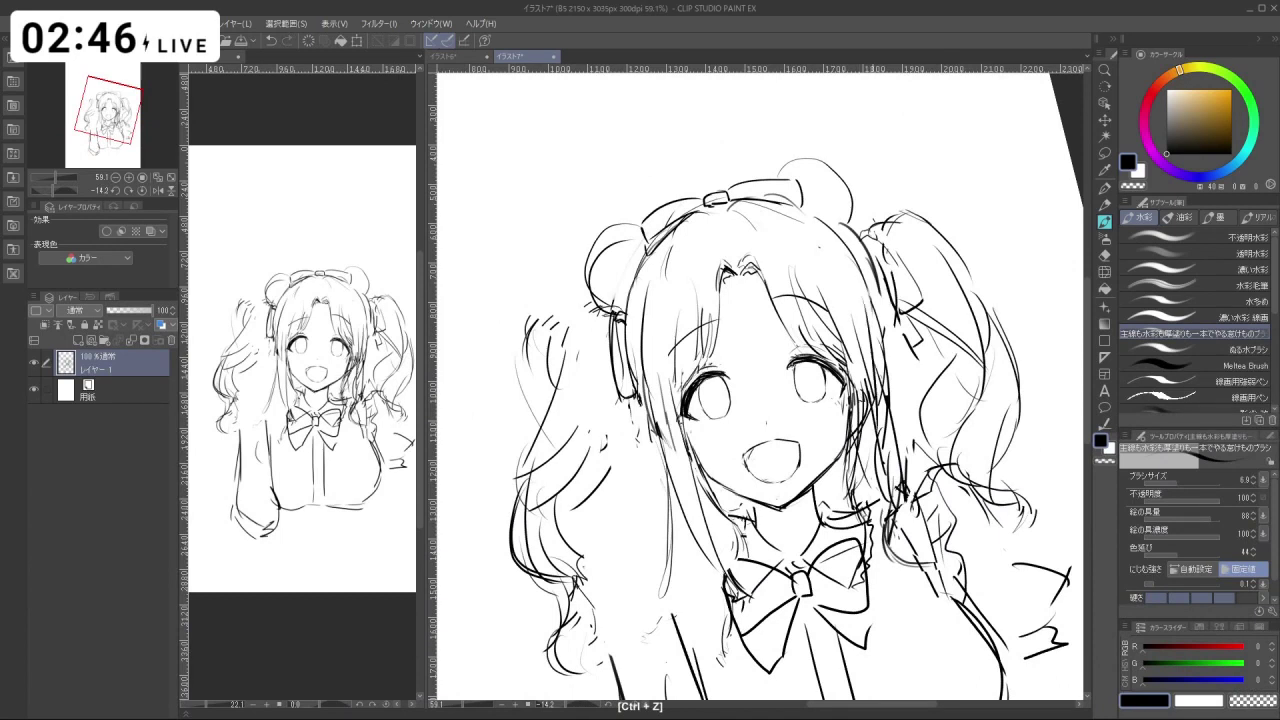
Erase the rough hair lines beside the right cheek and redraw them as long thin strands running down past the jaw.
key(c)
mouse_move(862, 380)
mouse_down()
mouse_move(874, 380)
mouse_move(856, 496)
mouse_up()
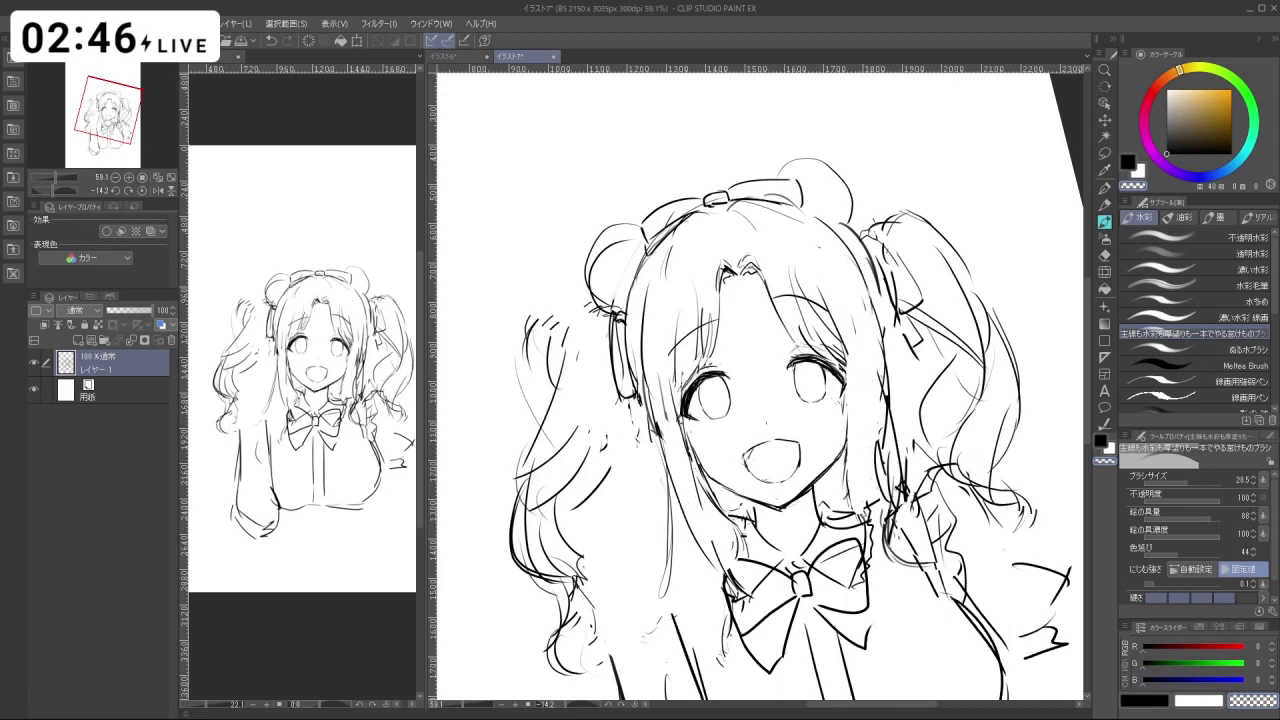
key(ctrl+z)
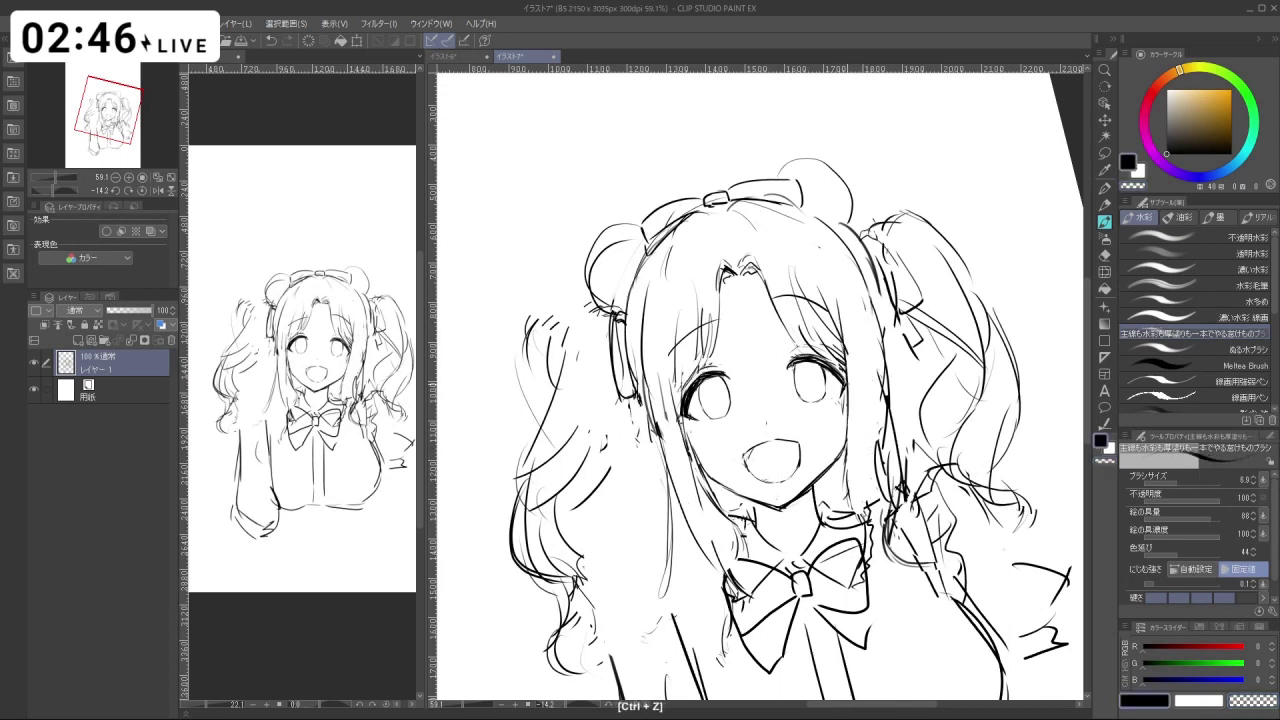
key(ctrl+z)
drag(842, 325, 848, 447)
mouse_move(848, 456)
mouse_down()
mouse_move(858, 530)
mouse_move(890, 558)
mouse_up()
key(ctrl+z)
key(shift+space)
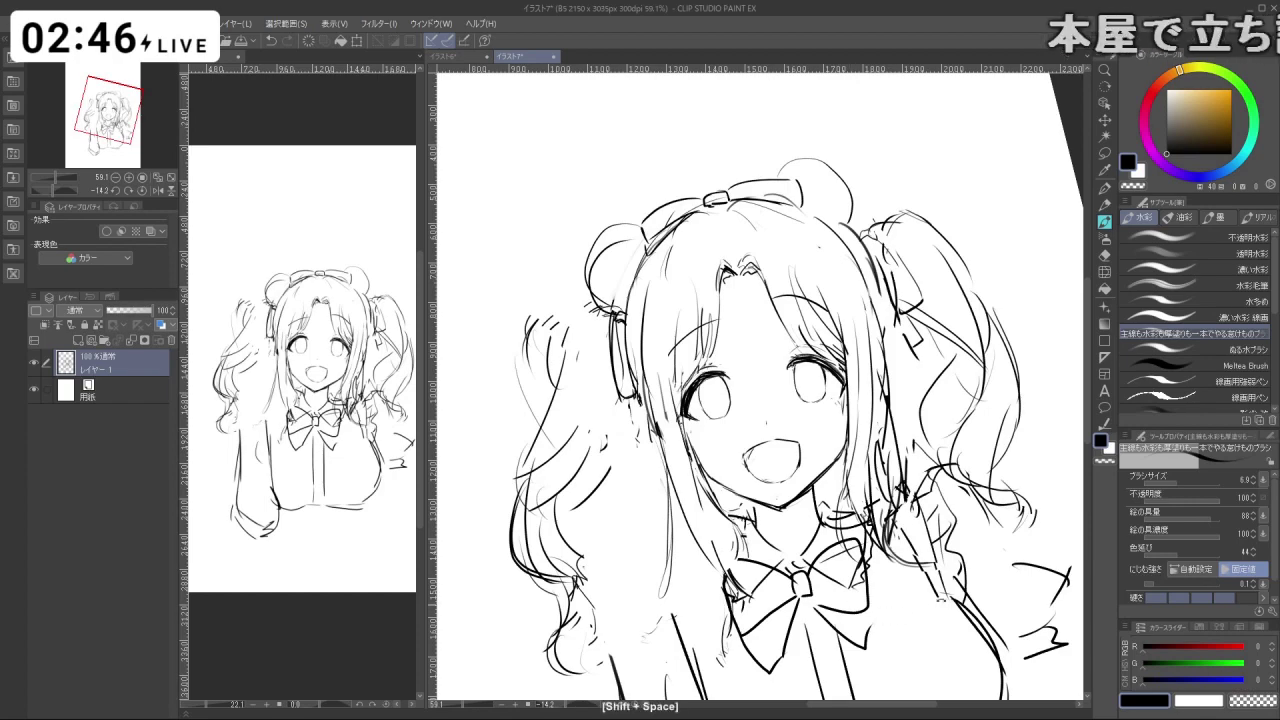
Lasso the left iris, shift it slightly toward the nose and clear the selection.
mouse_move(824, 598)
mouse_down()
mouse_move(873, 577)
mouse_move(812, 602)
mouse_up()
key(shift+space)
key(ctrl+space)
drag(812, 357, 844, 362)
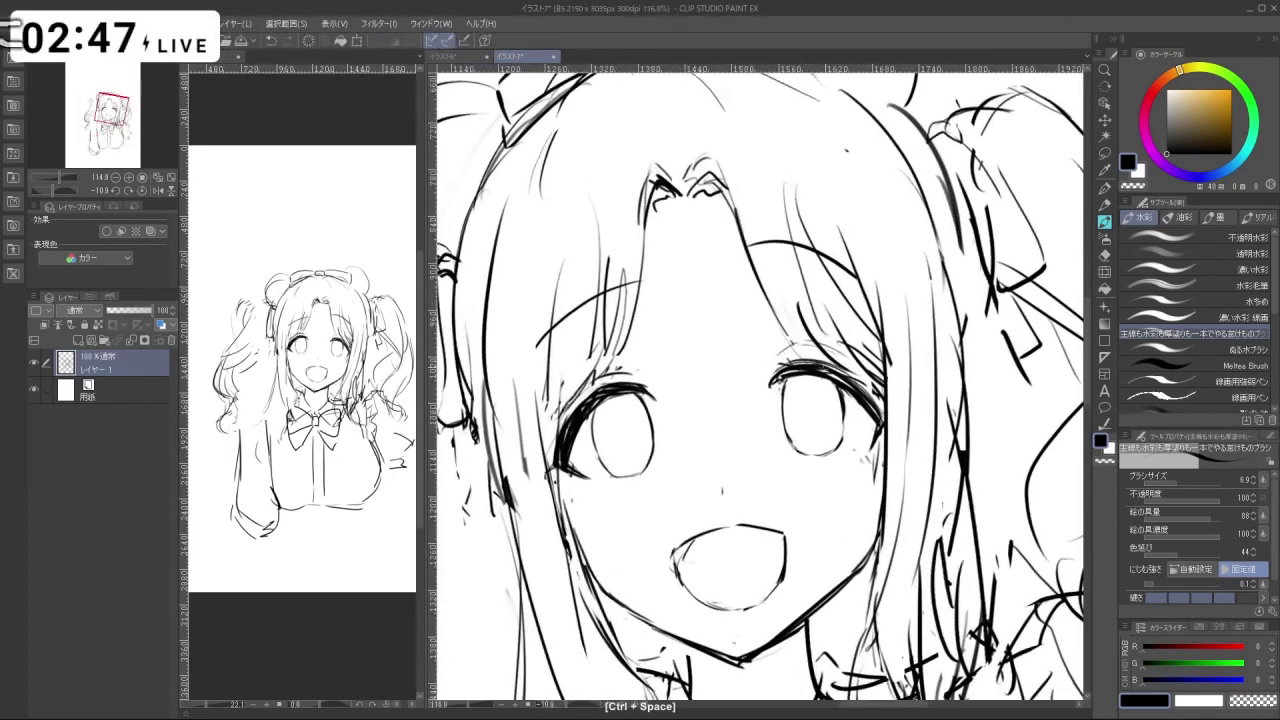
click(1104, 152)
key(ctrl+space)
mouse_move(590, 494)
mouse_down()
mouse_move(612, 494)
mouse_move(588, 437)
mouse_move(631, 385)
mouse_up()
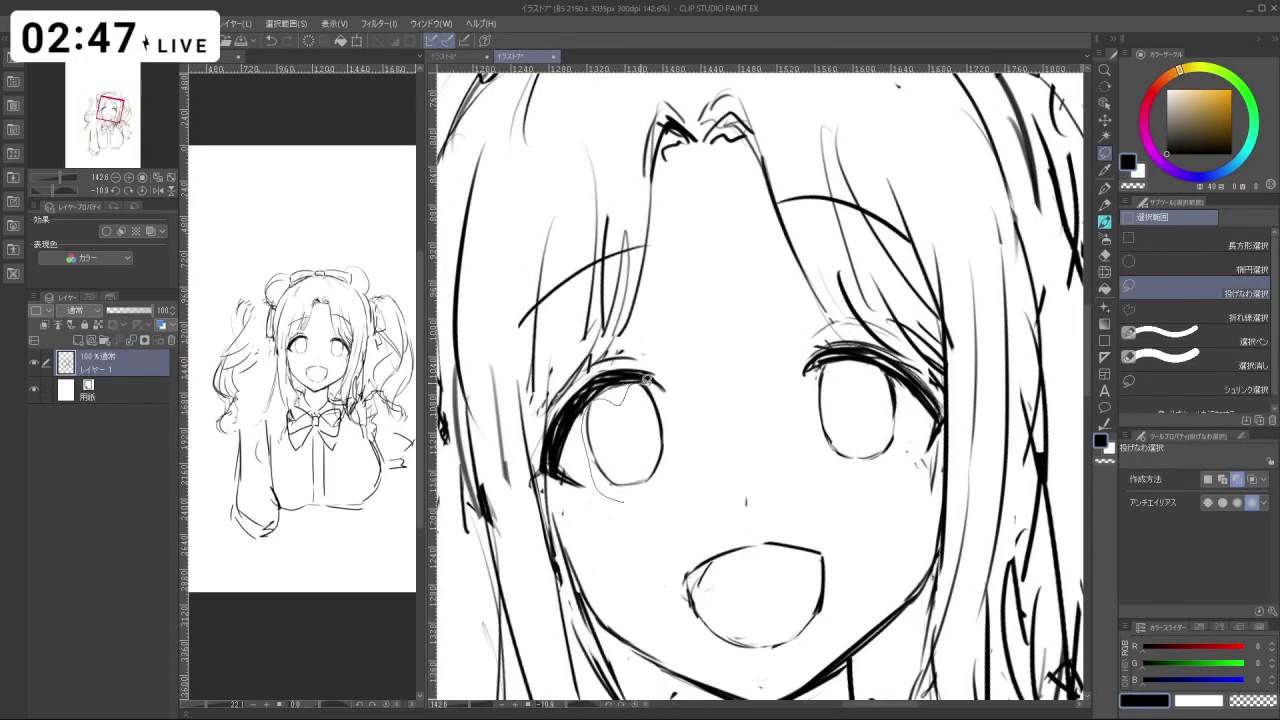
mouse_move(681, 470)
mouse_down()
mouse_move(632, 501)
mouse_move(681, 476)
mouse_up()
click(660, 530)
click(592, 528)
click(520, 529)
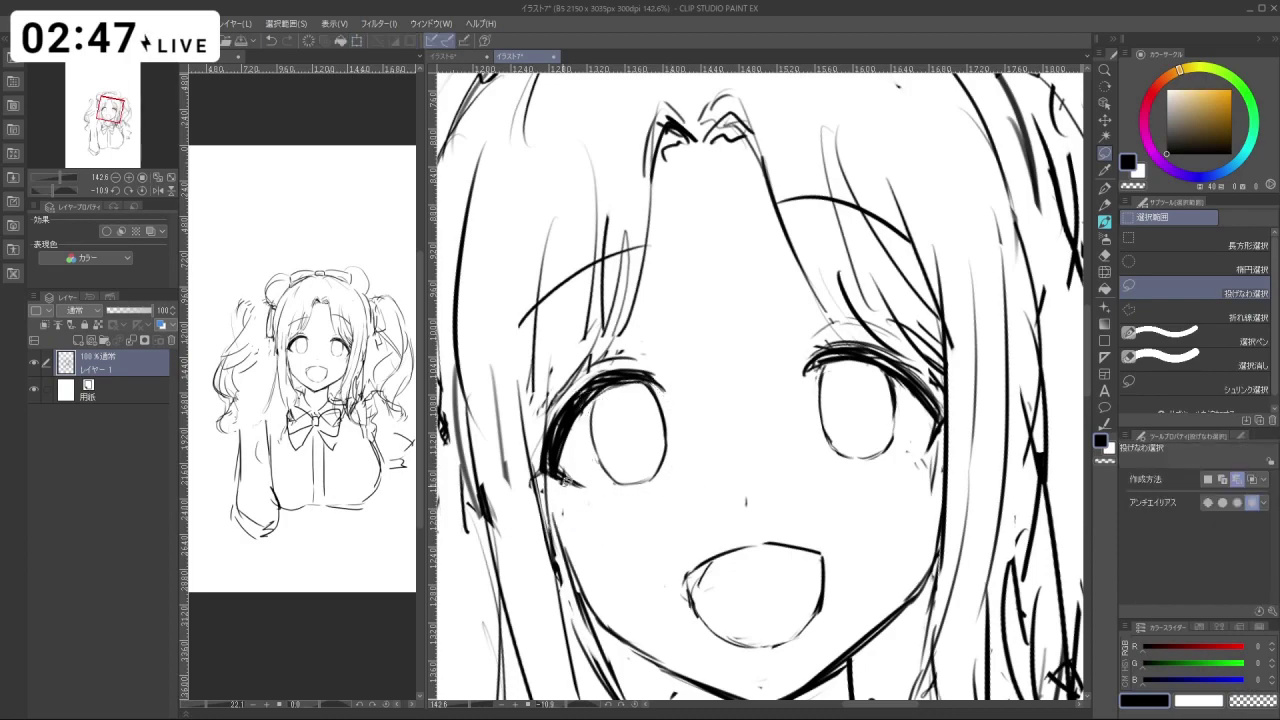
Lasso the right iris and transform its position, nudging it slightly toward the nose.
key(ctrl+space)
drag(787, 445, 690, 448)
key(space)
drag(827, 474, 799, 389)
key(shift+space)
drag(755, 462, 772, 426)
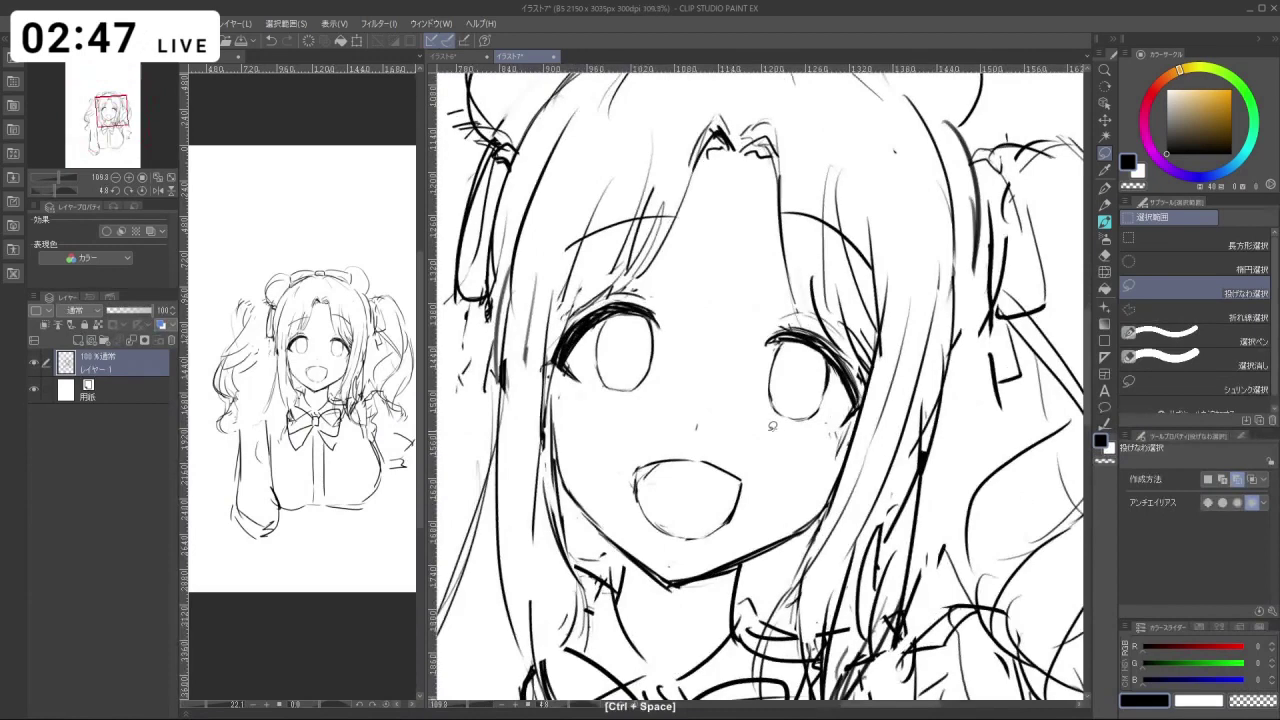
key(ctrl+z)
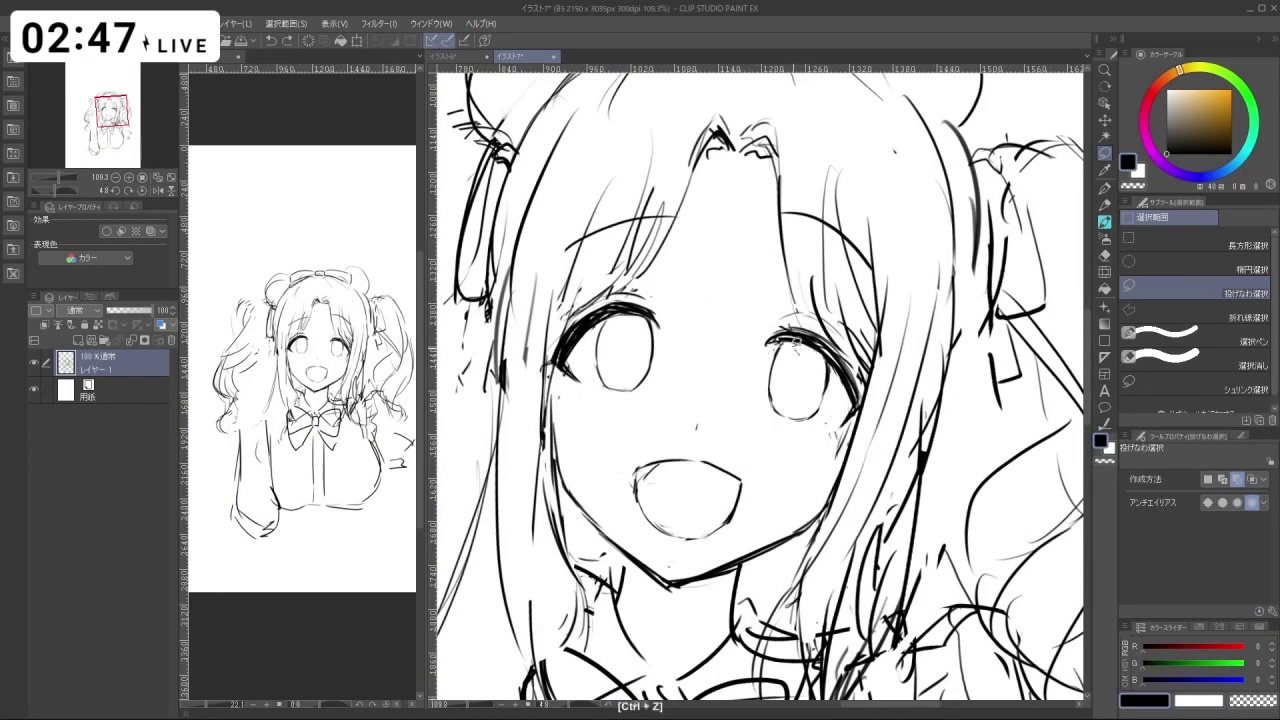
mouse_move(767, 412)
mouse_down()
mouse_move(808, 426)
mouse_move(830, 399)
mouse_up()
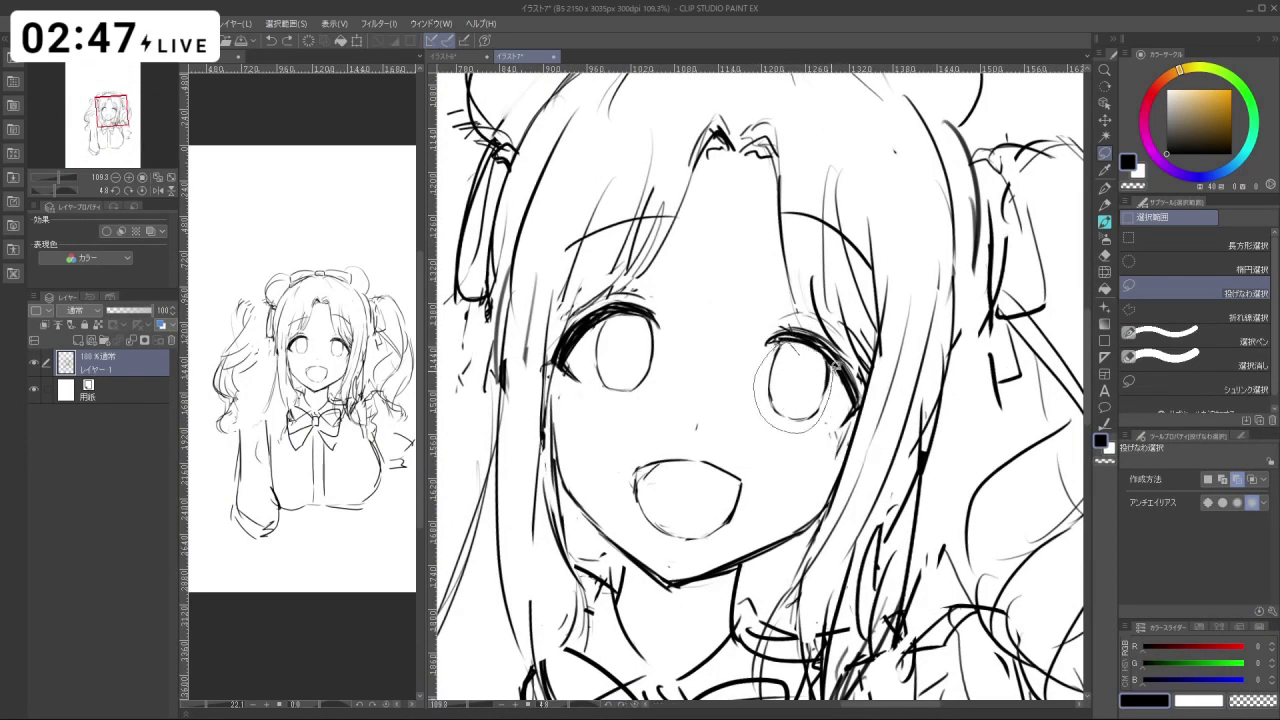
drag(805, 350, 778, 343)
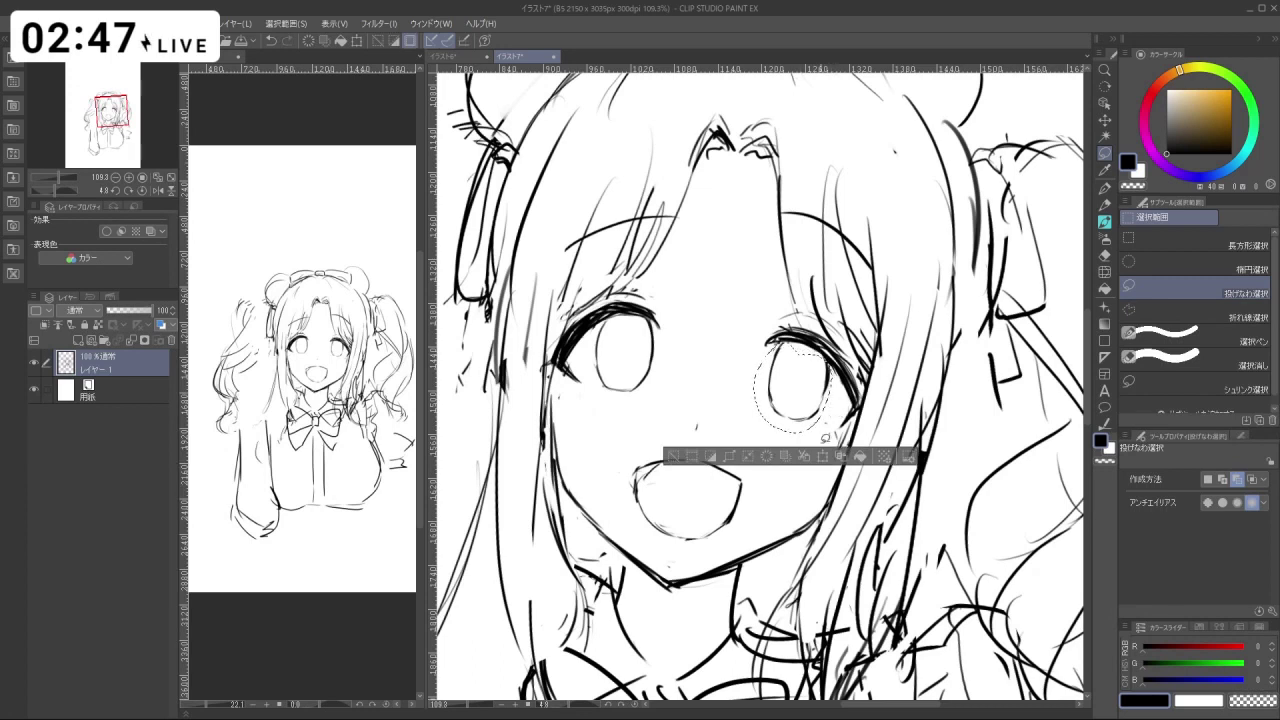
click(822, 456)
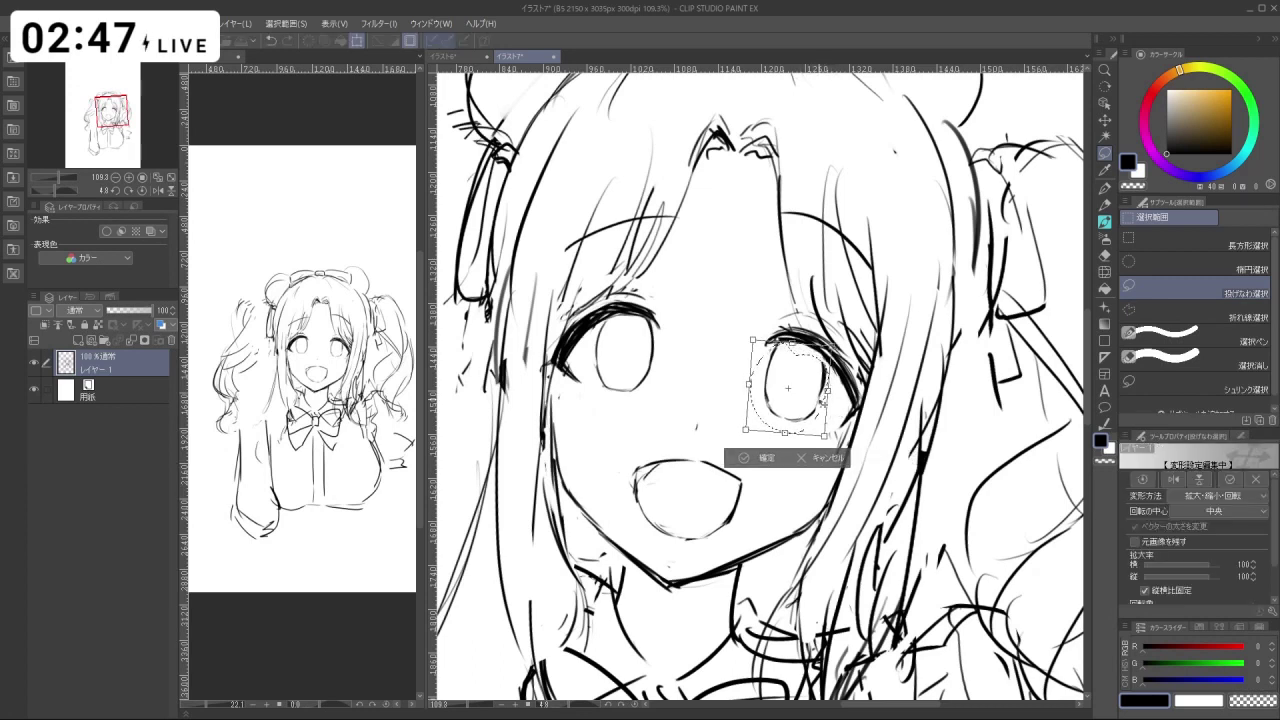
drag(823, 402, 845, 423)
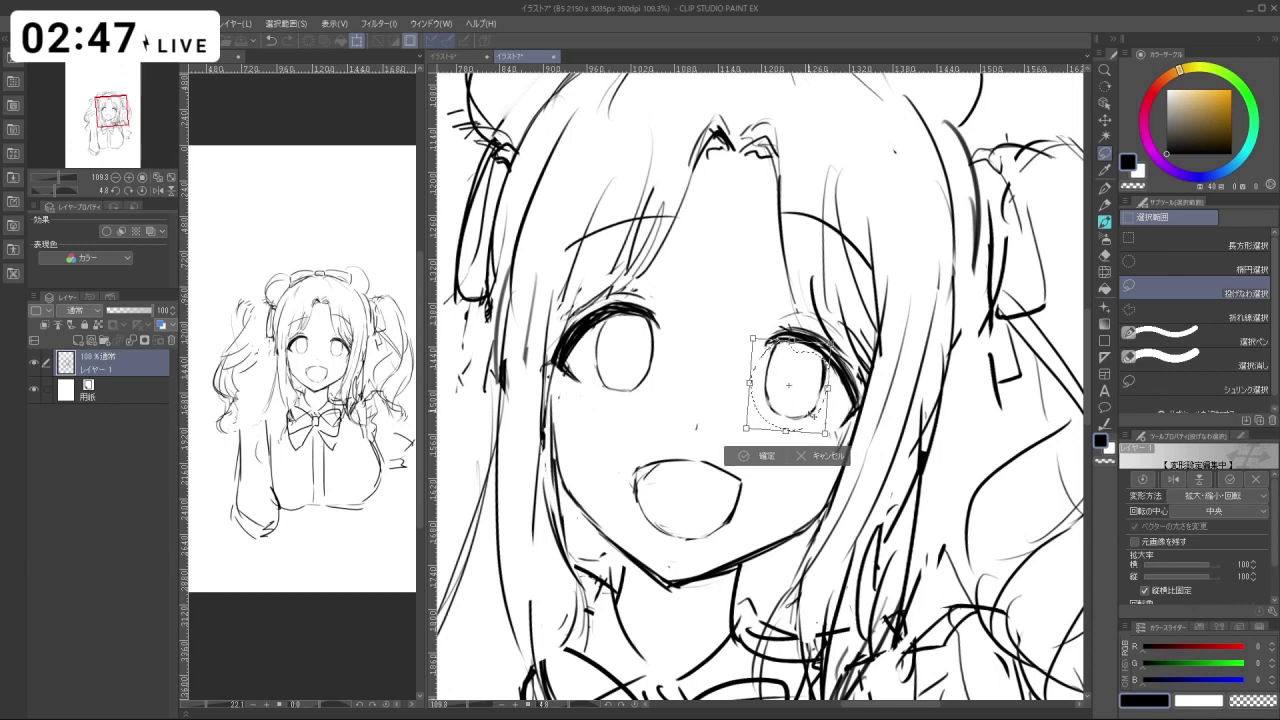
key(Return)
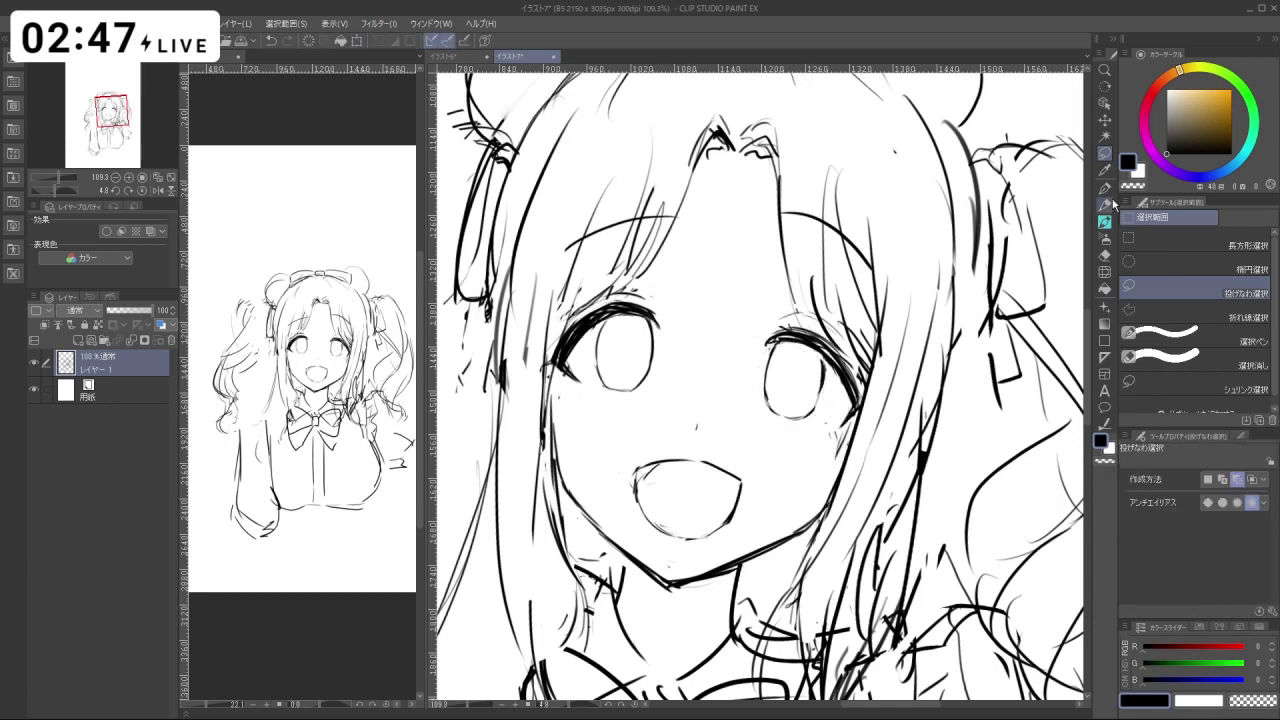
Switch back to the watercolor sketching brush with black as the drawing color.
click(1104, 221)
key(ctrl+z)
key(c)
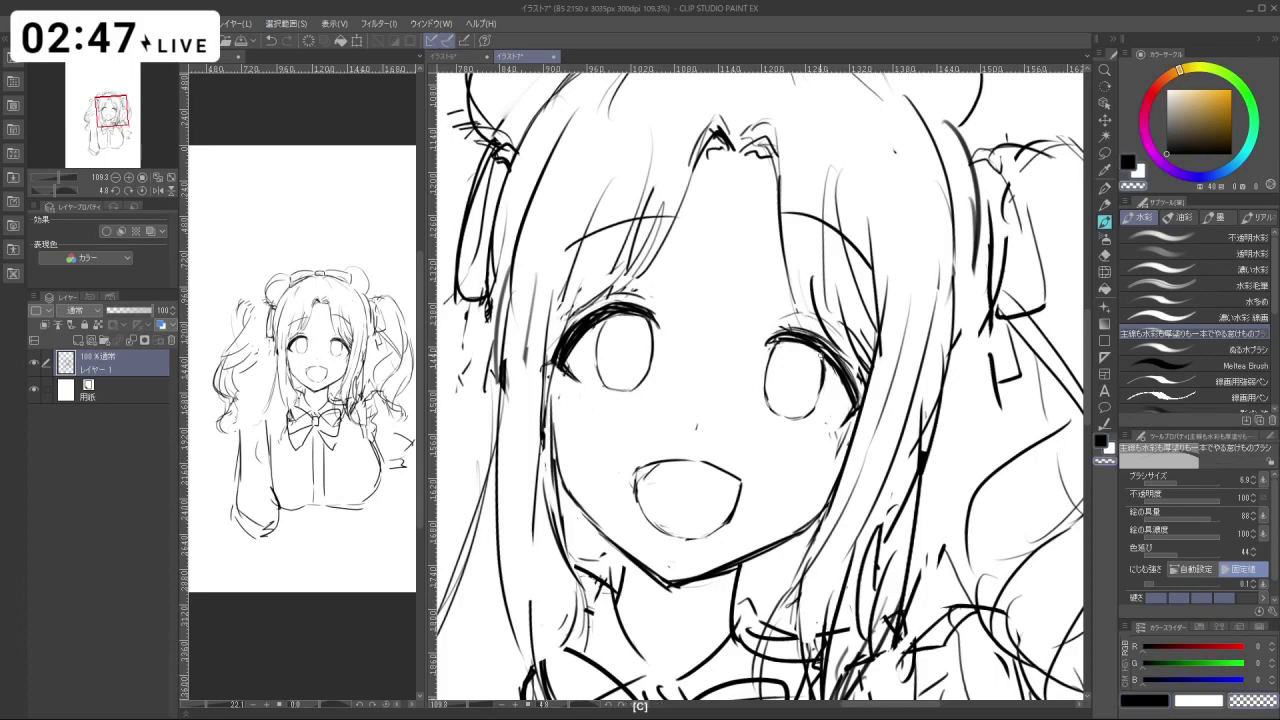
key(c)
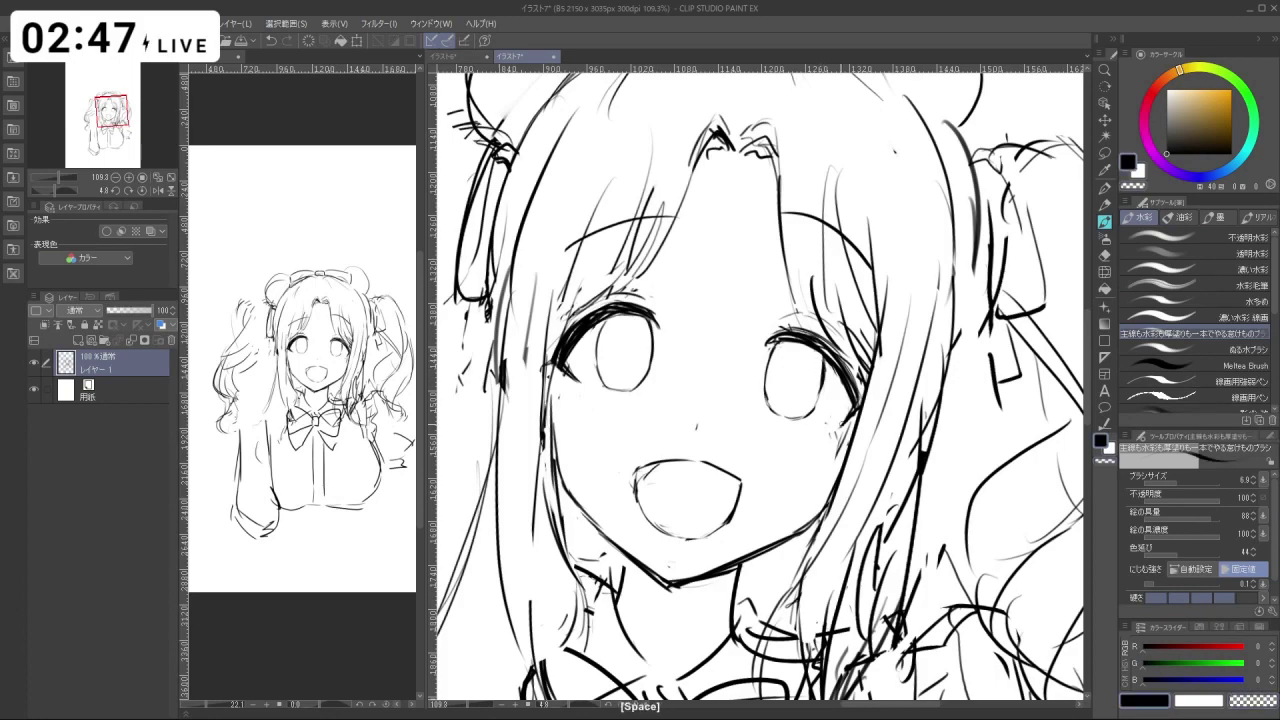
Try a fine stroke inside the left iris, then undo it.
drag(770, 575, 928, 487)
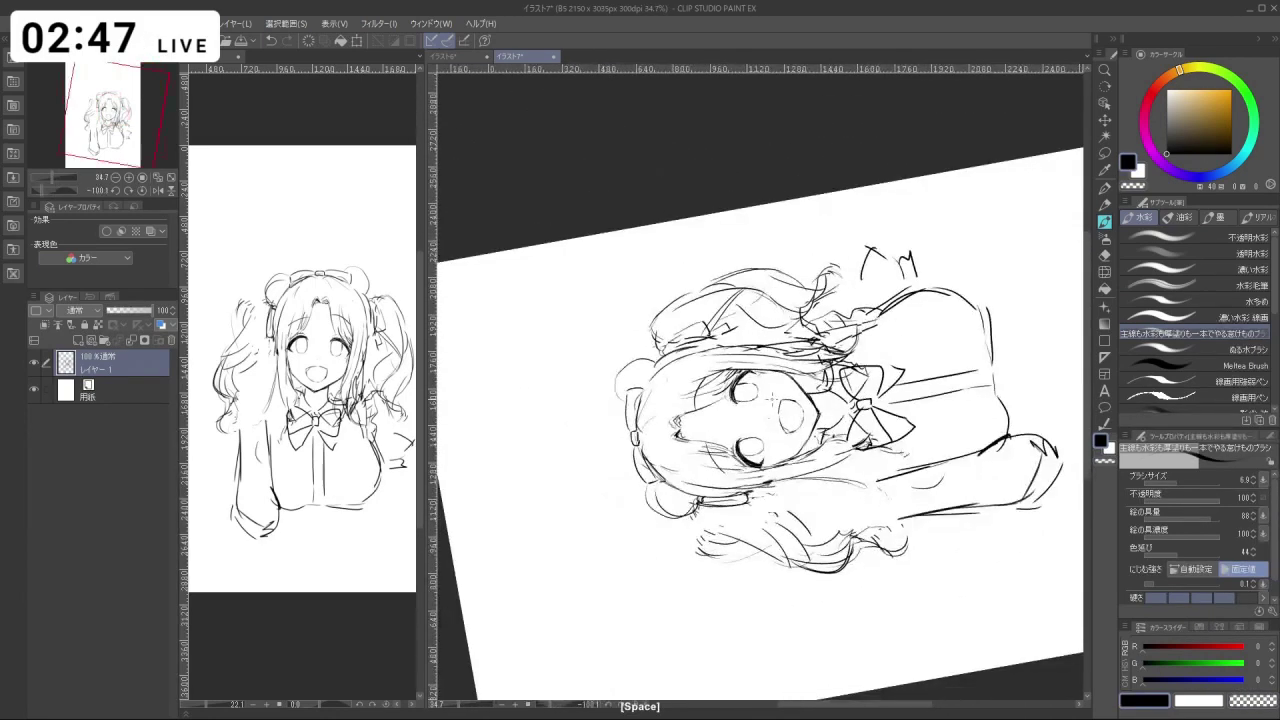
drag(915, 437, 680, 526)
drag(757, 375, 888, 375)
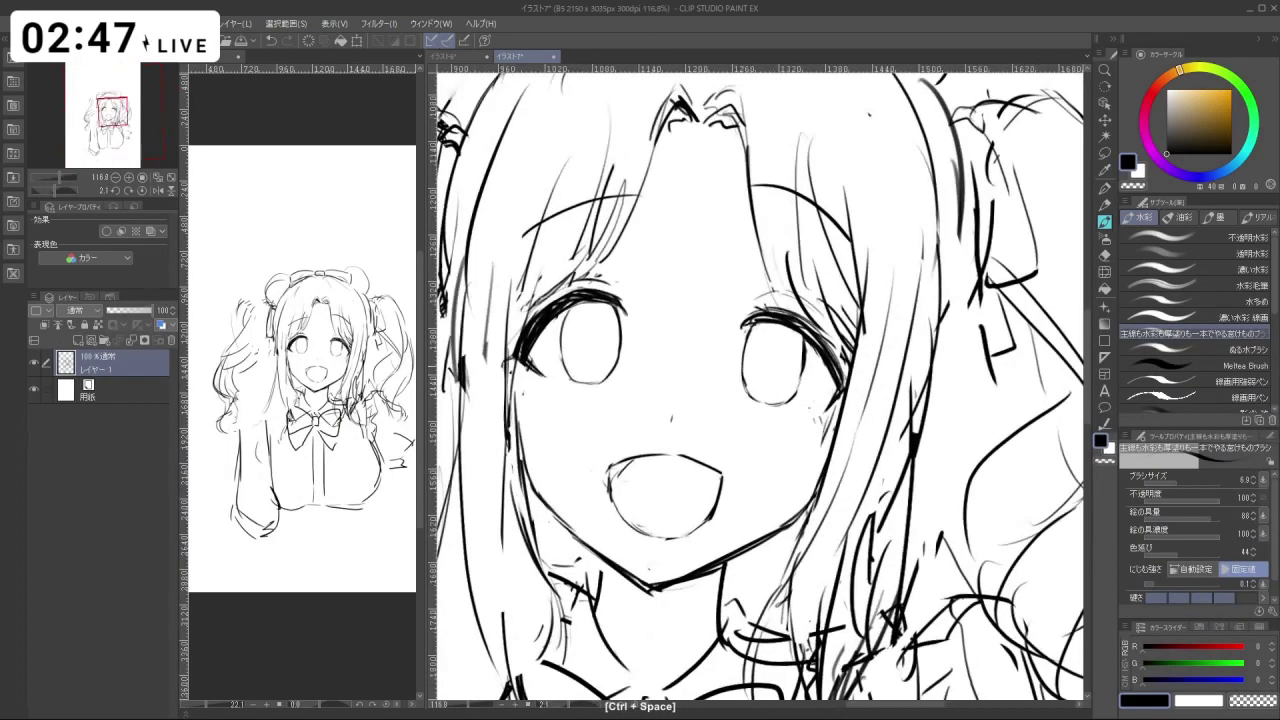
drag(802, 392, 705, 396)
drag(692, 450, 850, 420)
drag(772, 430, 842, 432)
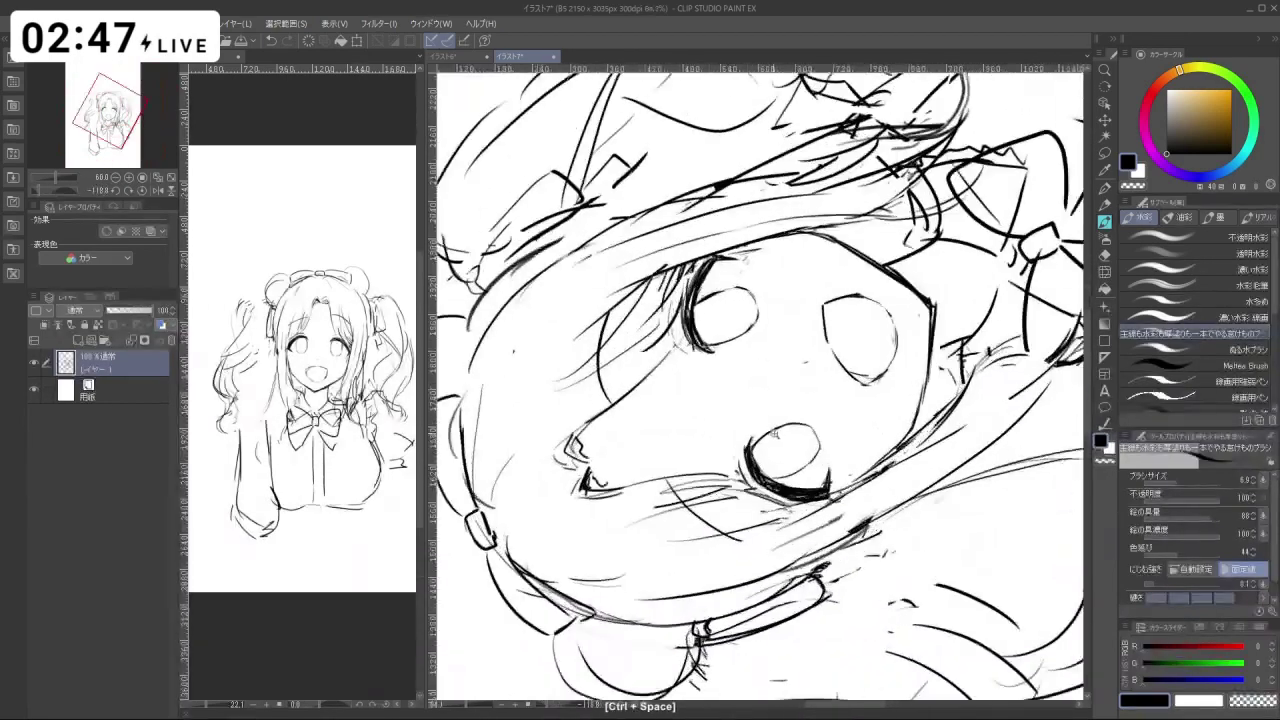
key(ctrl+z)
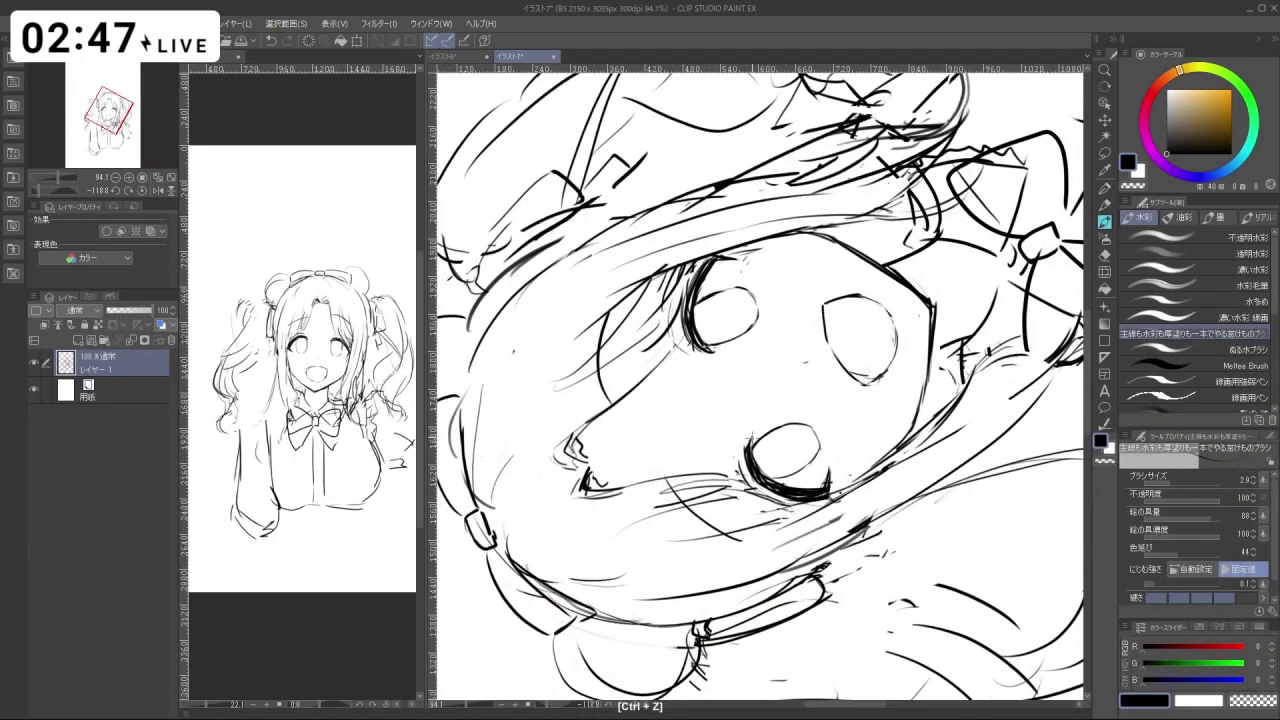
Set the brush size to 4.8 and try out strokes around the right eye, undoing the unwanted ones.
mouse_move(745, 441)
mouse_down()
mouse_move(790, 440)
mouse_move(825, 415)
mouse_move(840, 363)
mouse_up()
drag(764, 394, 805, 390)
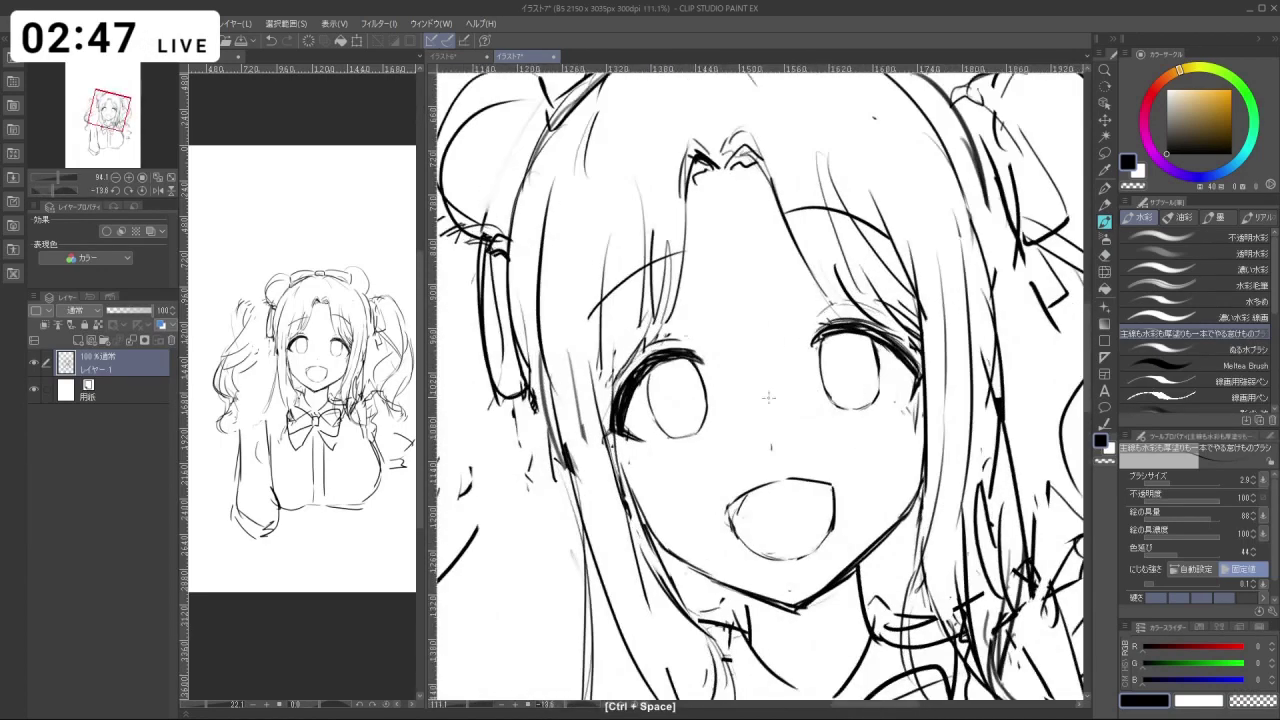
drag(895, 335, 763, 225)
key(ctrl+z)
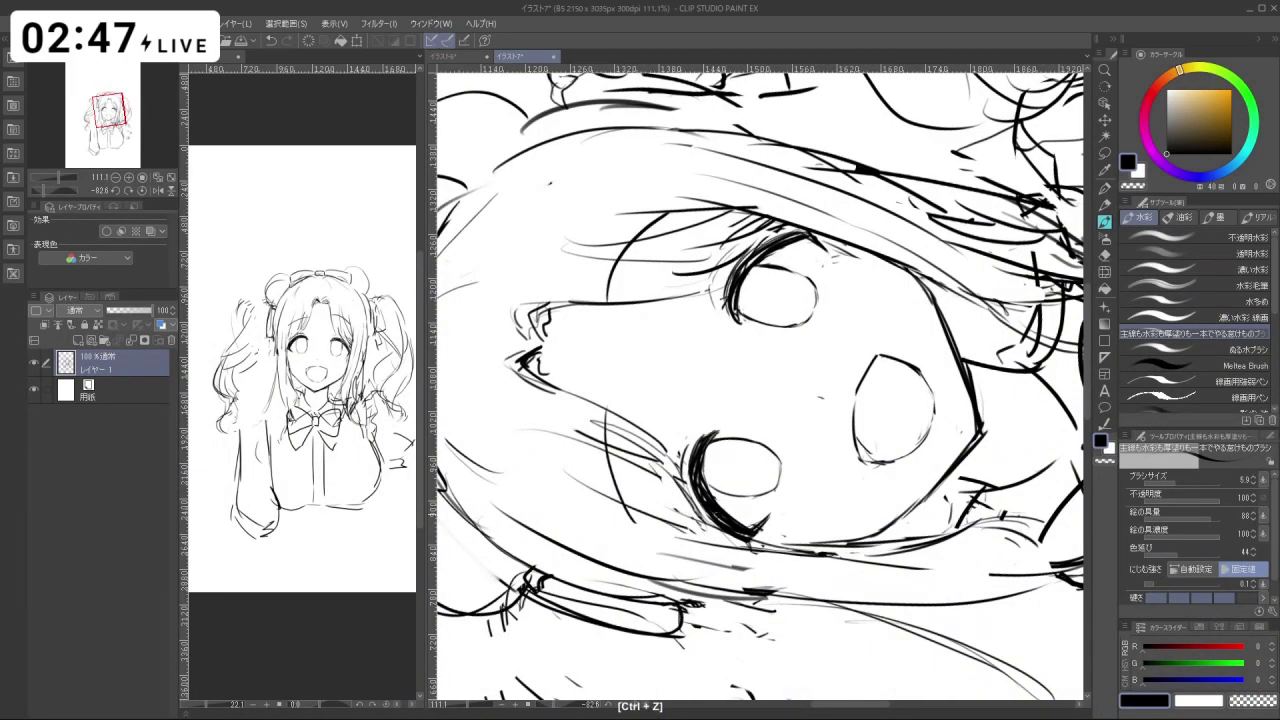
drag(785, 500, 640, 432)
drag(640, 432, 822, 276)
mouse_move(785, 400)
mouse_down()
mouse_move(826, 430)
mouse_move(825, 453)
mouse_up()
key(ctrl+z)
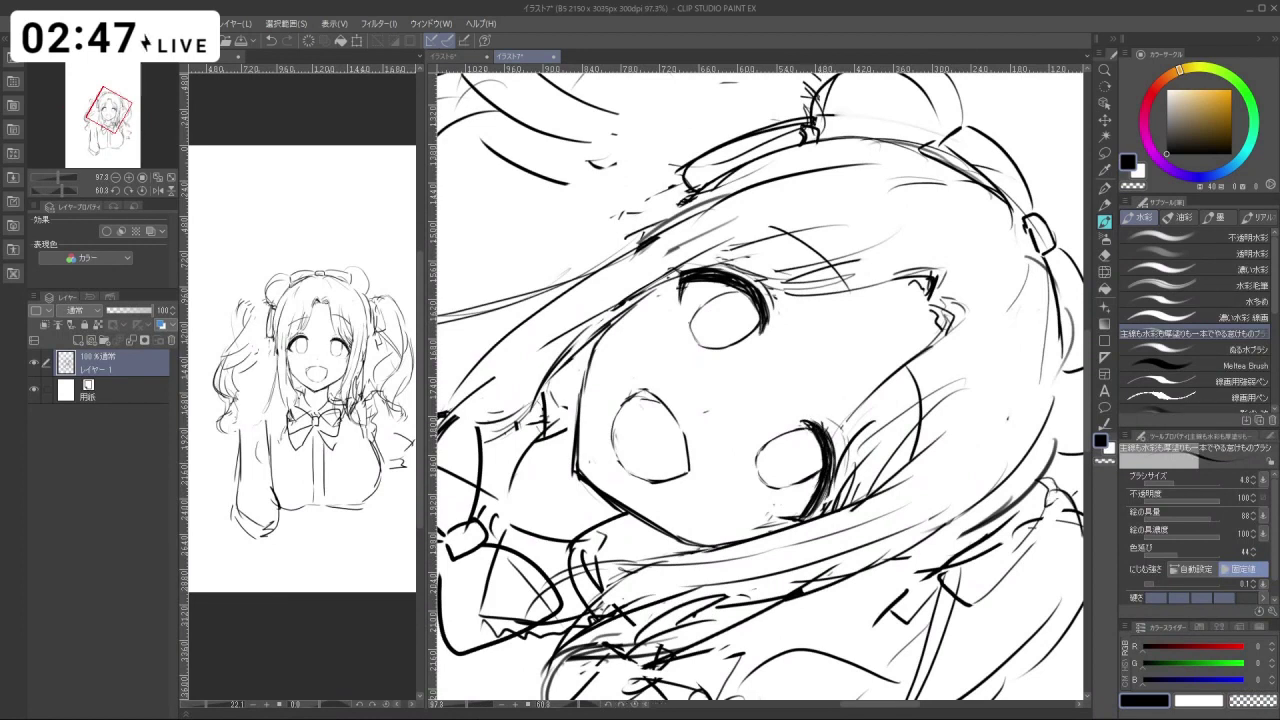
key(ctrl+z)
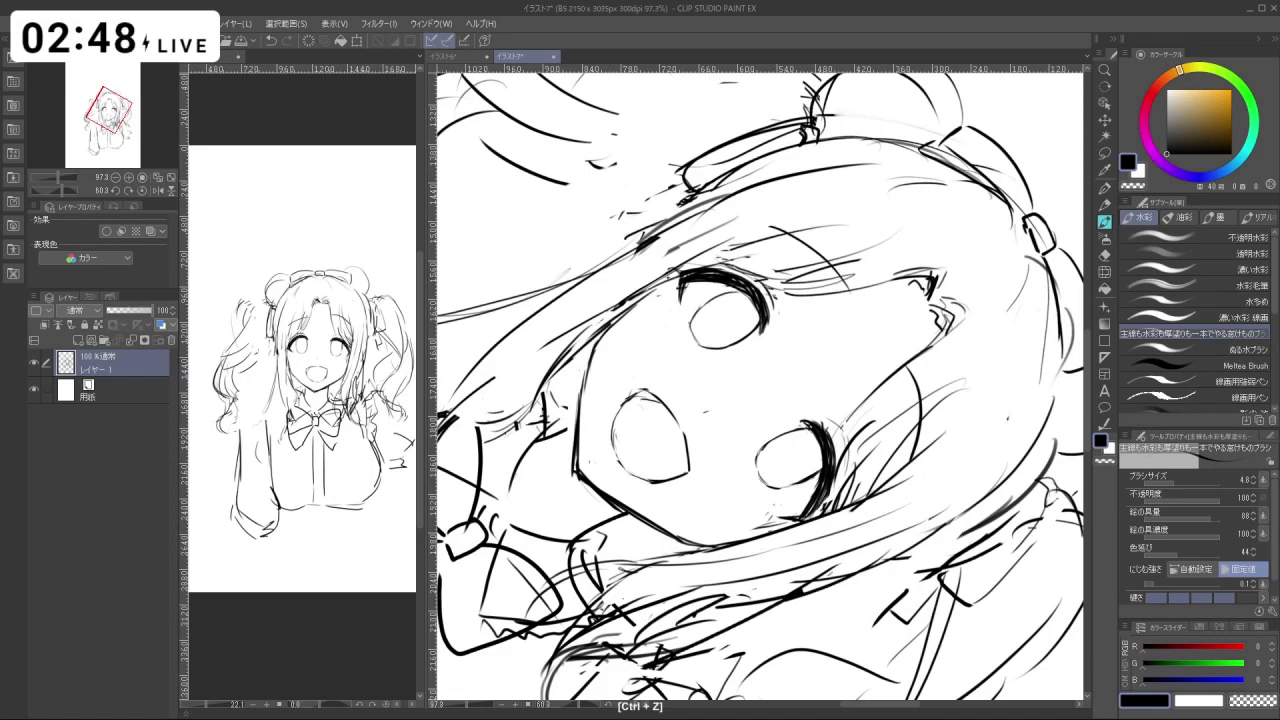
Touch up the lash and hair lines around both eyes, alternating black and transparent color and undoing unwanted strokes.
drag(830, 490, 876, 339)
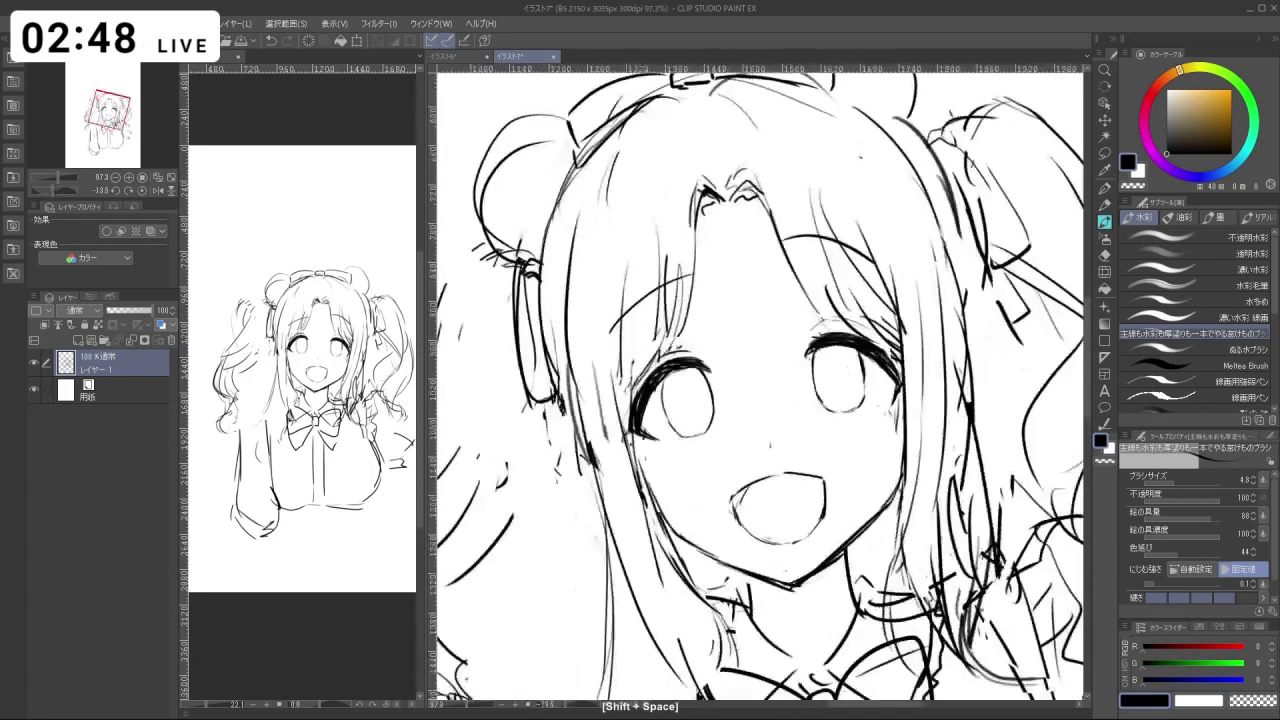
drag(801, 433, 745, 435)
drag(814, 466, 788, 458)
drag(778, 460, 873, 362)
key(c)
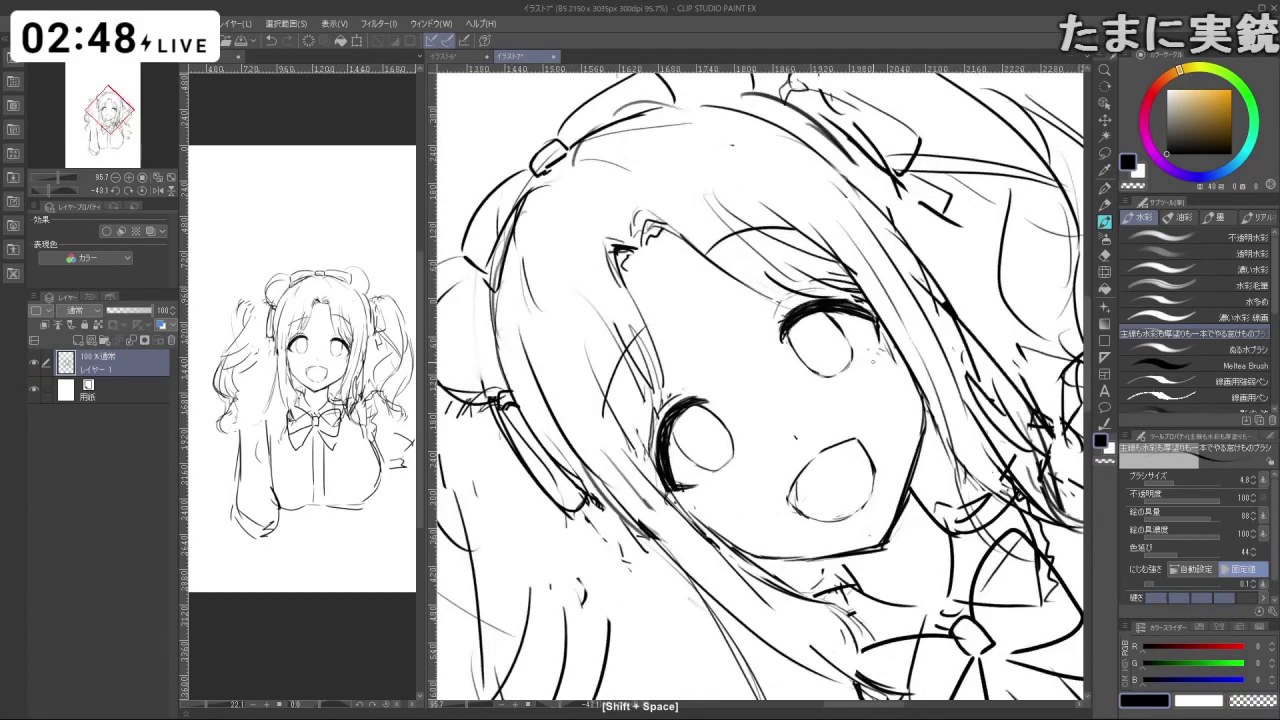
key(c)
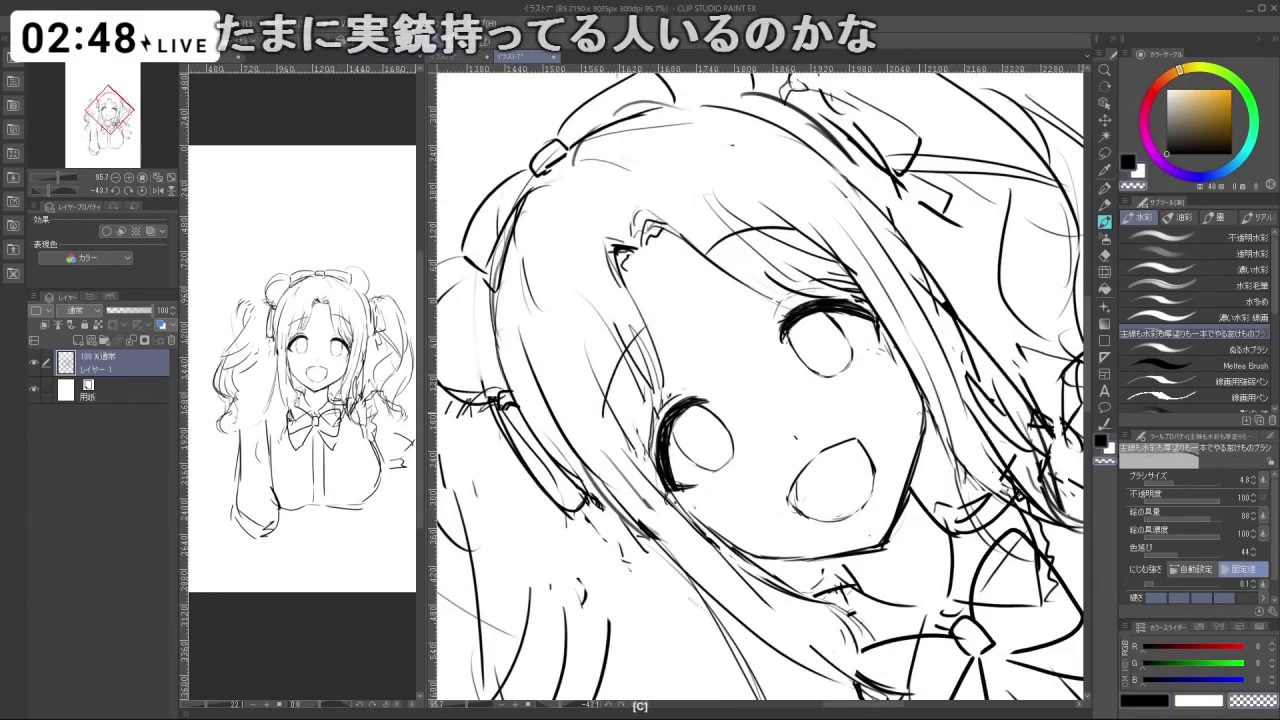
drag(873, 362, 790, 499)
drag(584, 440, 603, 516)
key(c)
mouse_move(590, 424)
mouse_down()
mouse_move(603, 505)
mouse_move(594, 476)
mouse_up()
key(ctrl+z)
key(c)
key(c)
key(ctrl+z)
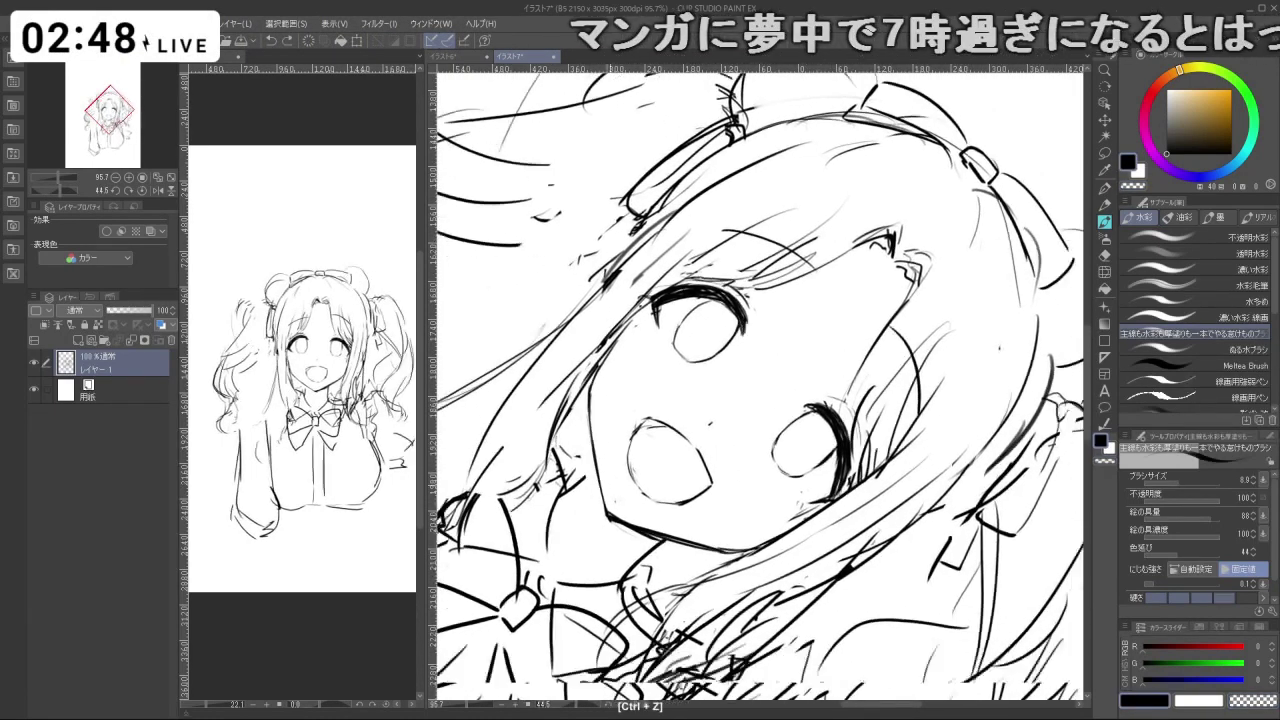
Rework the contour of the right cheek down toward the jaw, erasing stray marks with transparent color and undoing unwanted strokes.
drag(843, 113, 478, 344)
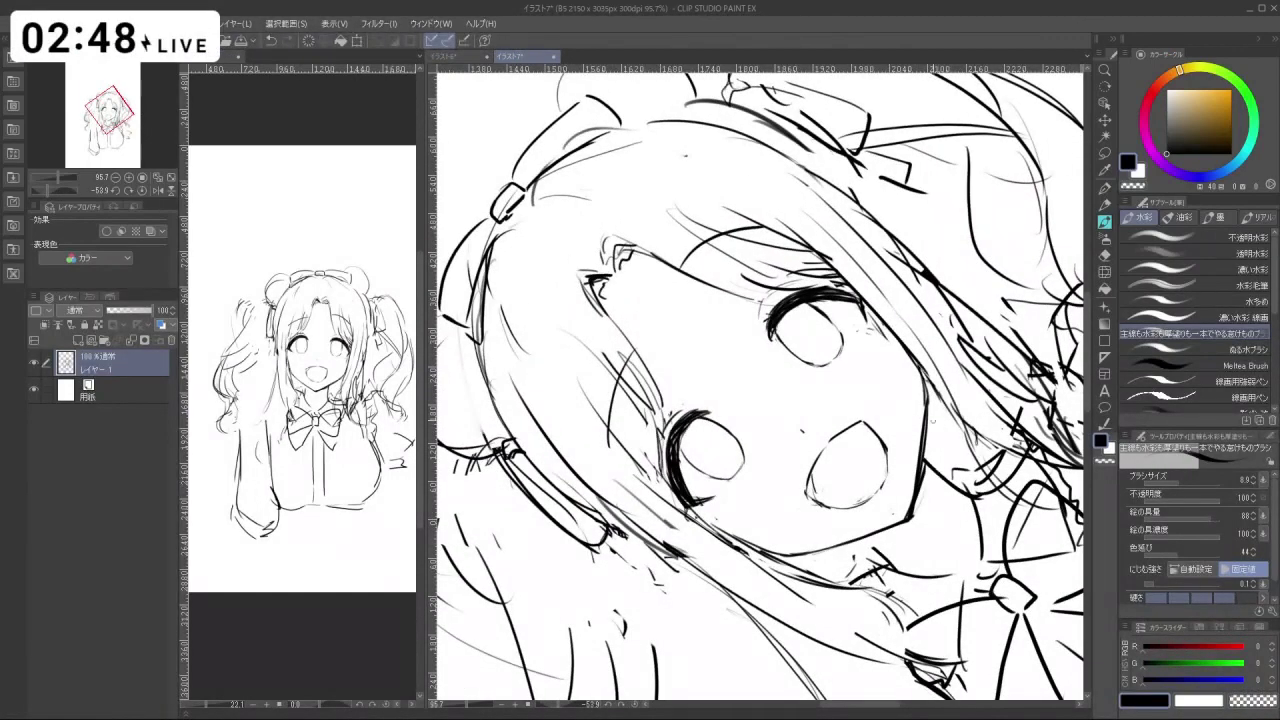
key(c)
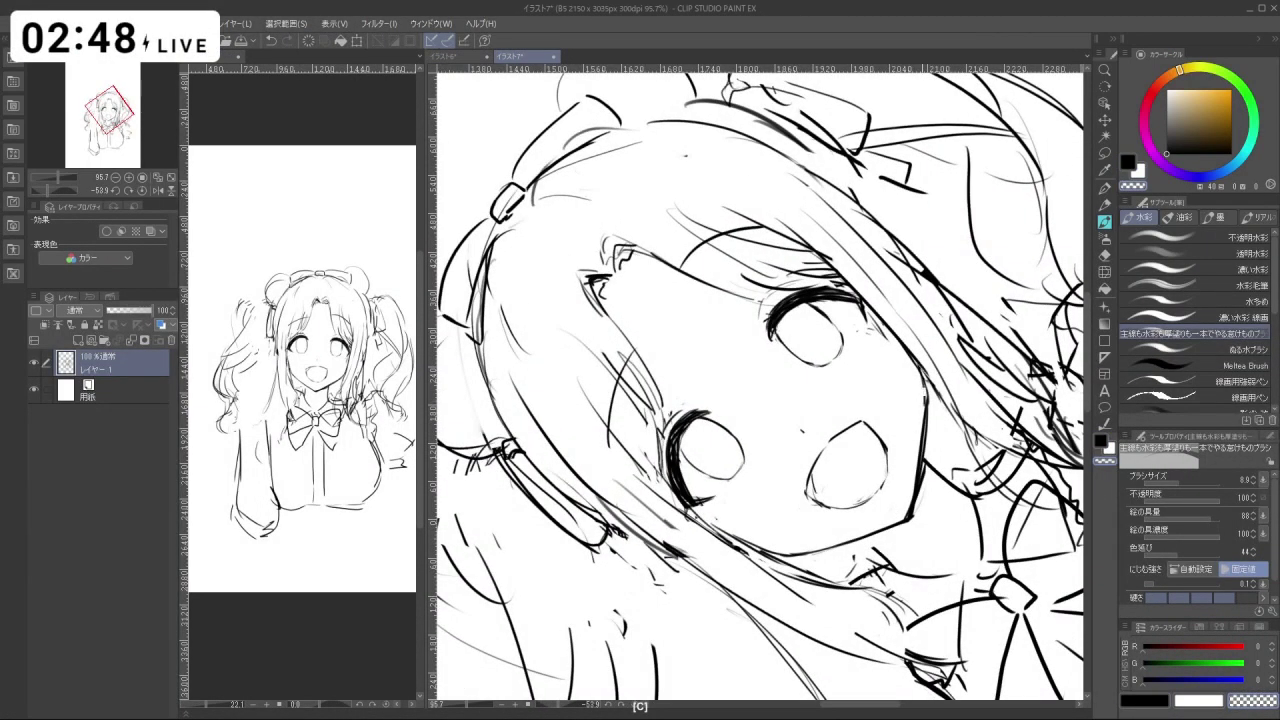
key(ctrl+z)
key(c)
key(ctrl+z)
drag(918, 373, 925, 419)
key(c)
key(c)
key(ctrl+z)
mouse_move(921, 375)
mouse_down()
mouse_move(926, 413)
mouse_move(942, 402)
mouse_move(913, 486)
mouse_move(846, 547)
mouse_move(894, 511)
mouse_up()
key(shift+space)
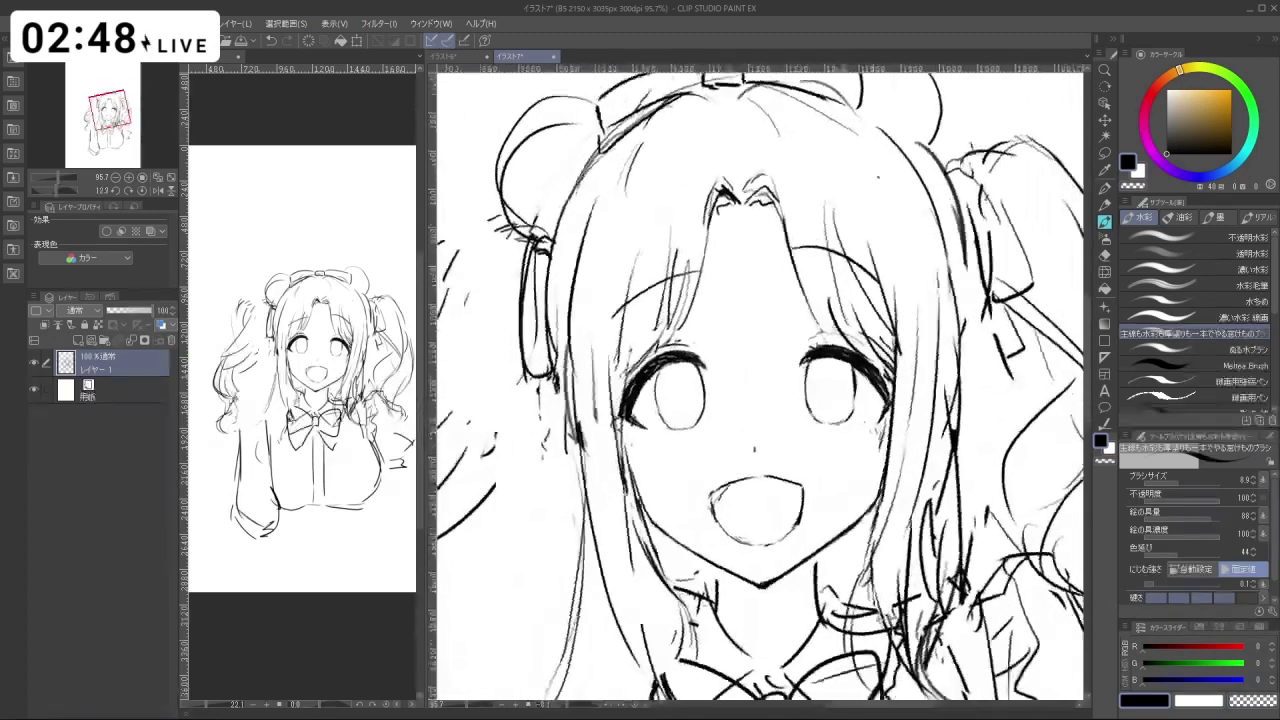
drag(680, 310, 818, 574)
key(c)
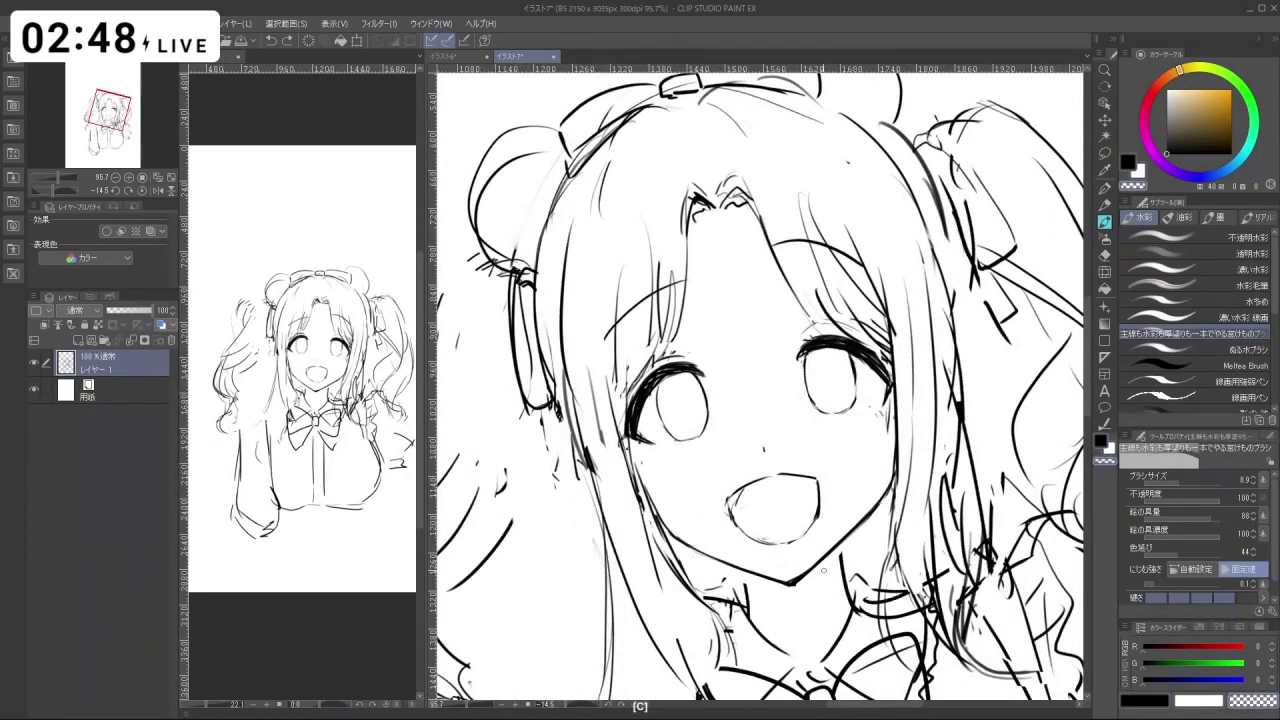
key(c)
key(c)
key(ctrl+z)
Lasso the mouth, scale it down to about 90% with a transform, and clear the selection.
drag(865, 487, 800, 387)
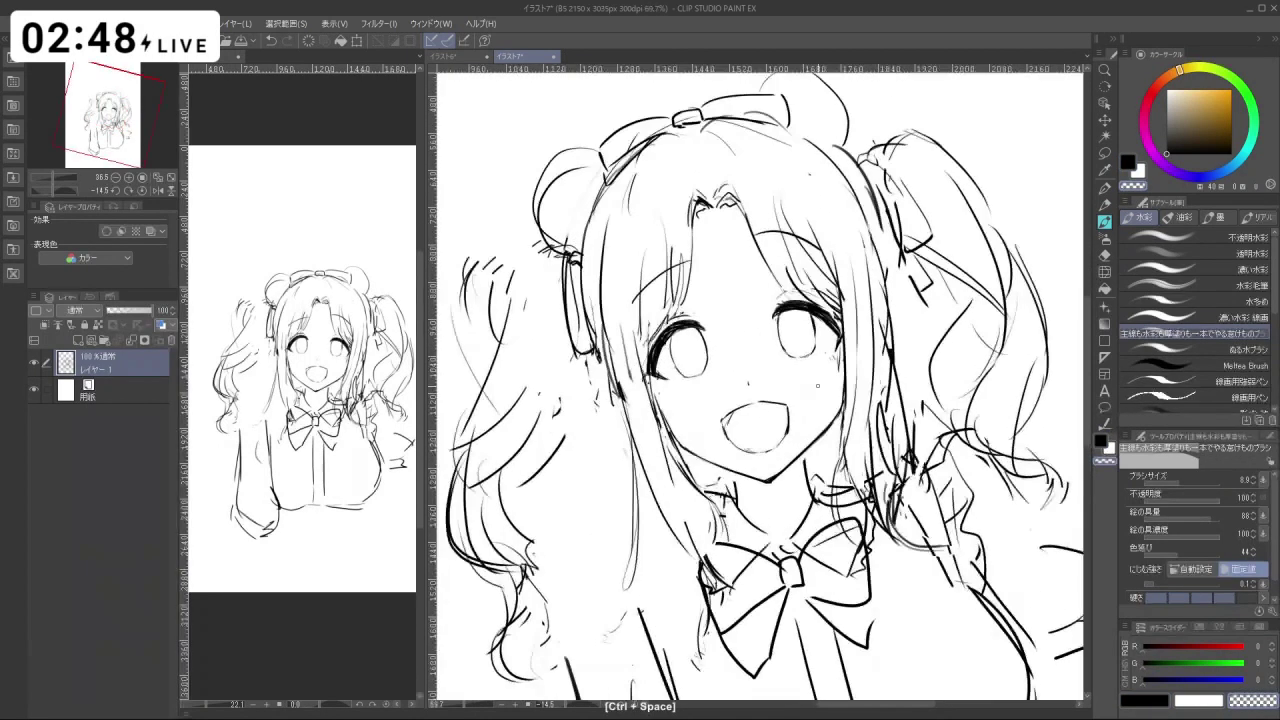
click(1105, 154)
mouse_move(672, 504)
mouse_down()
mouse_move(650, 484)
mouse_move(661, 495)
mouse_up()
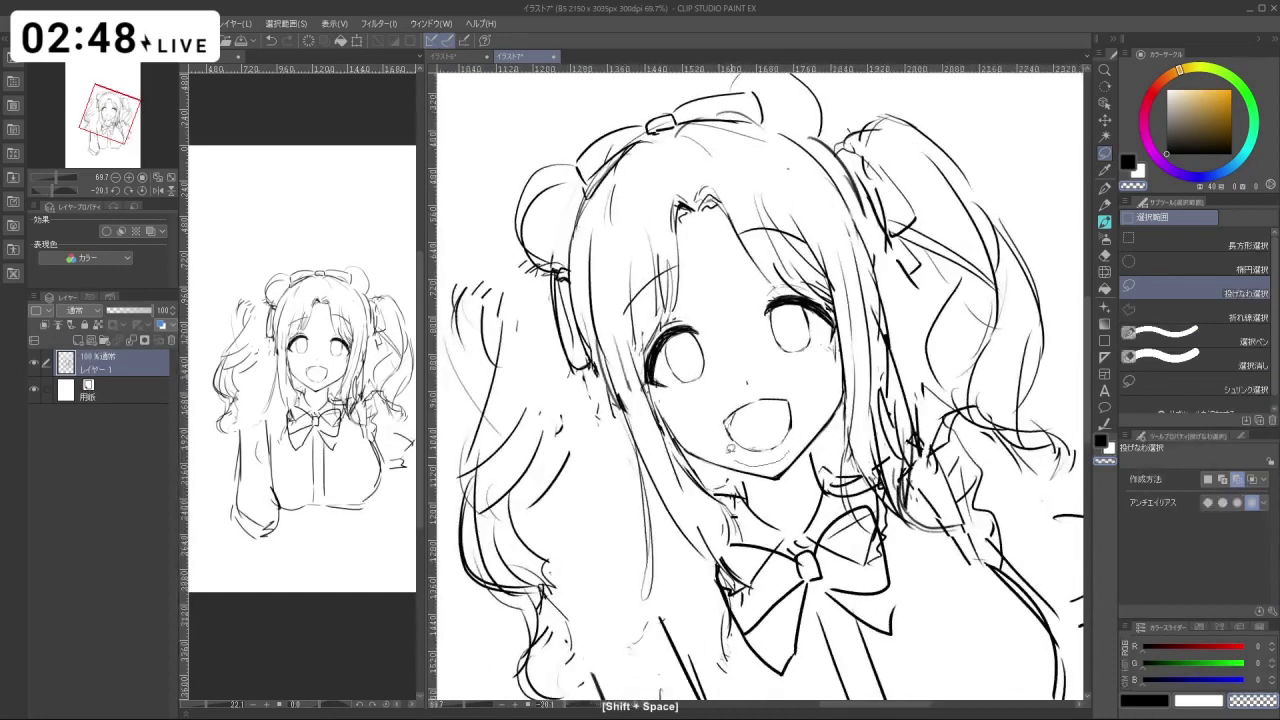
drag(730, 448, 728, 447)
key(ctrl+t)
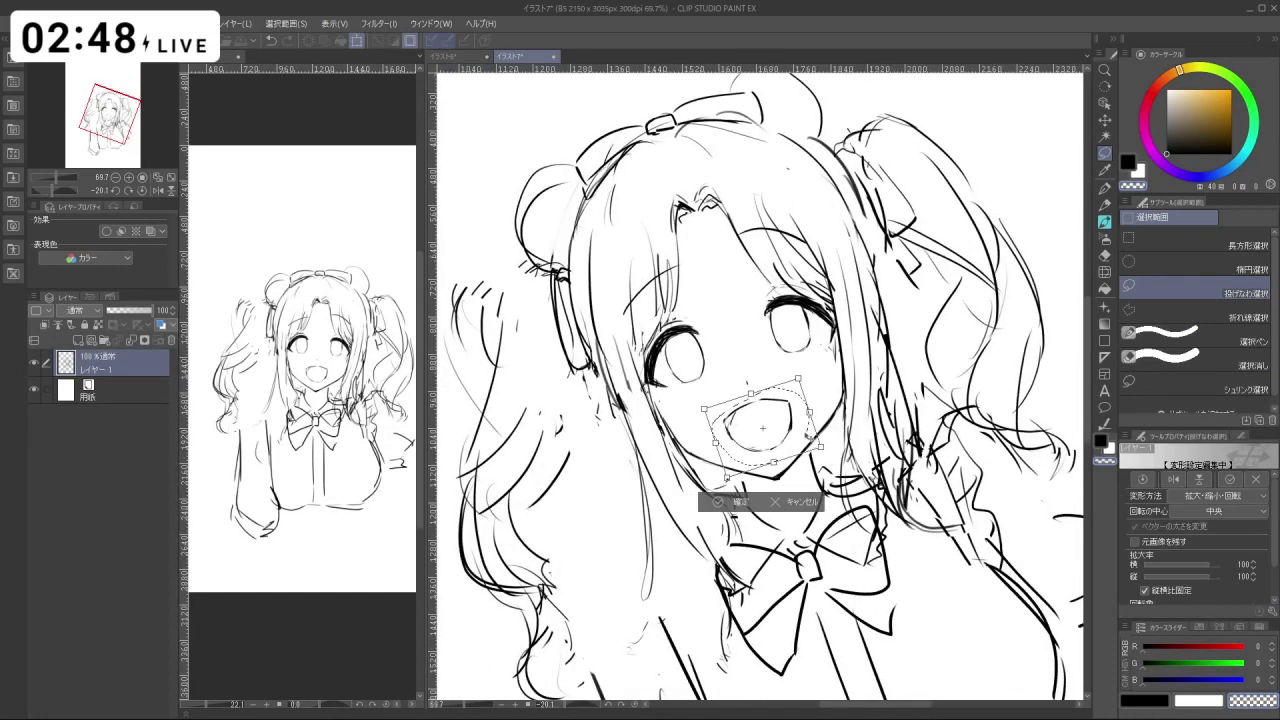
drag(817, 446, 806, 443)
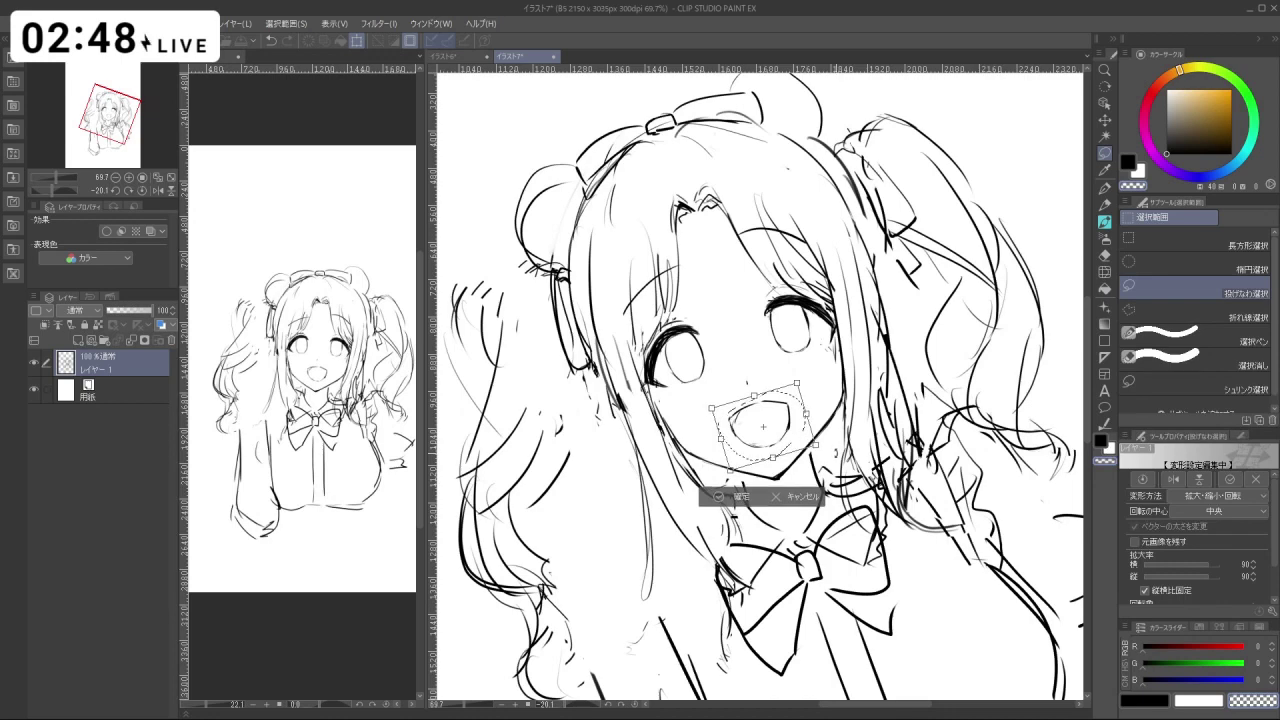
click(730, 497)
click(649, 498)
Switch back to the watercolor sketching brush and draw a small pupil inside each iris.
drag(854, 465, 790, 470)
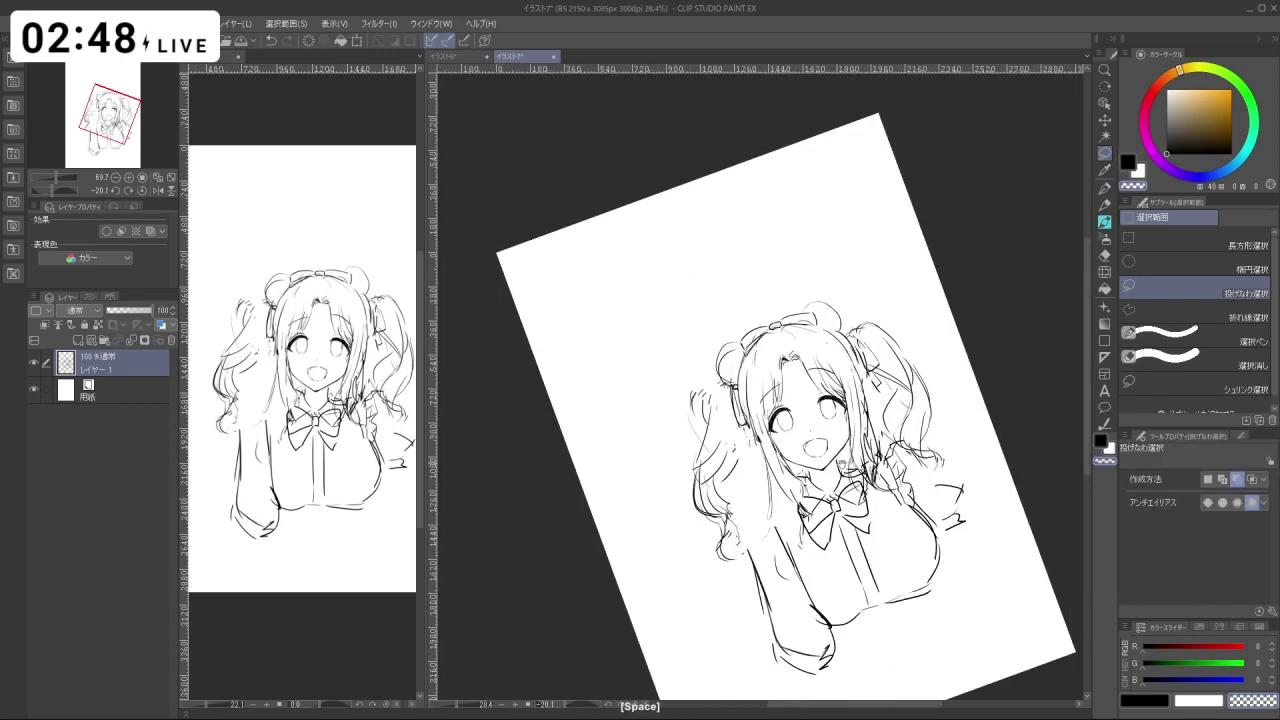
drag(817, 378, 746, 366)
mouse_move(746, 516)
mouse_down()
mouse_move(792, 509)
mouse_move(722, 508)
mouse_up()
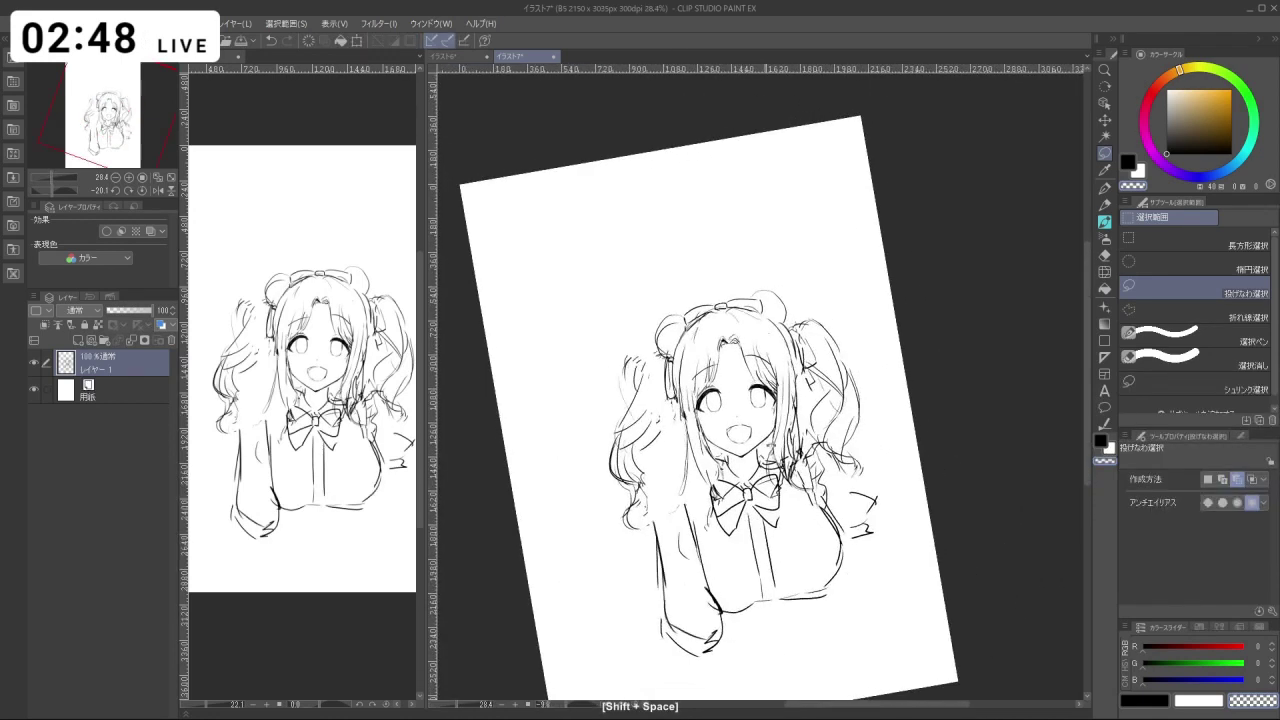
click(1105, 222)
drag(717, 409, 784, 408)
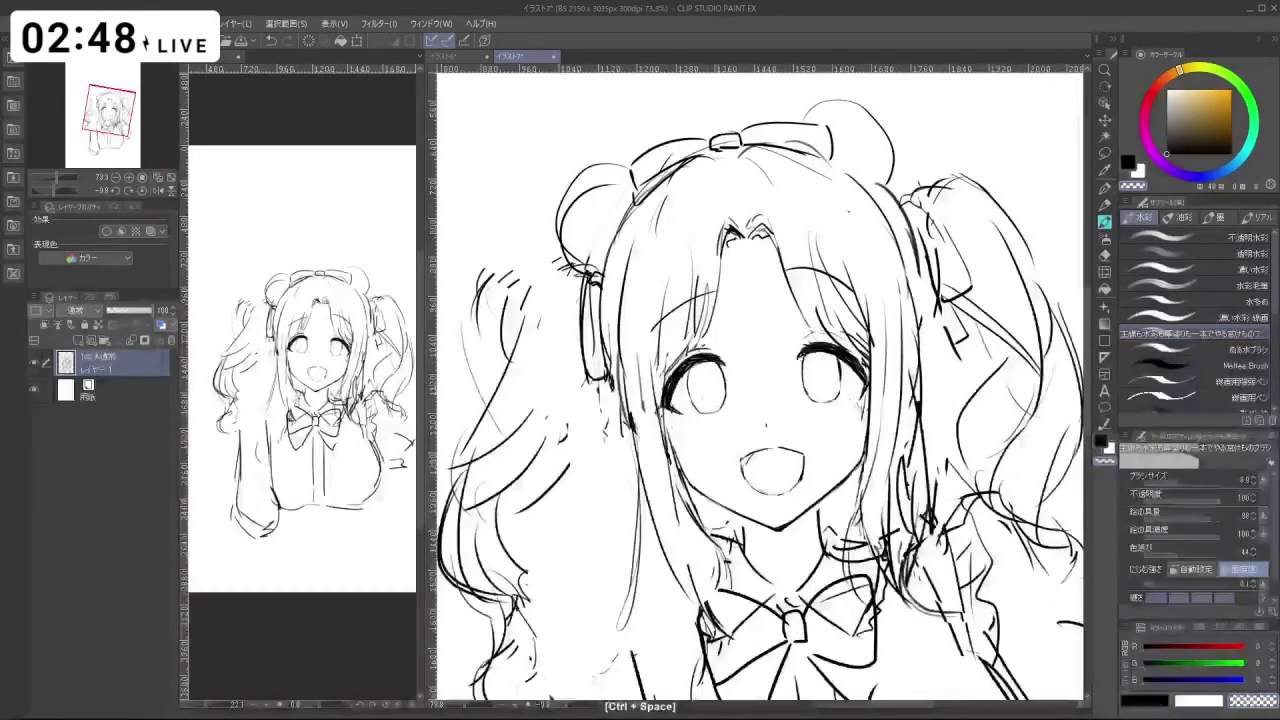
key(ctrl+z)
key(c)
drag(705, 388, 715, 387)
key(ctrl+z)
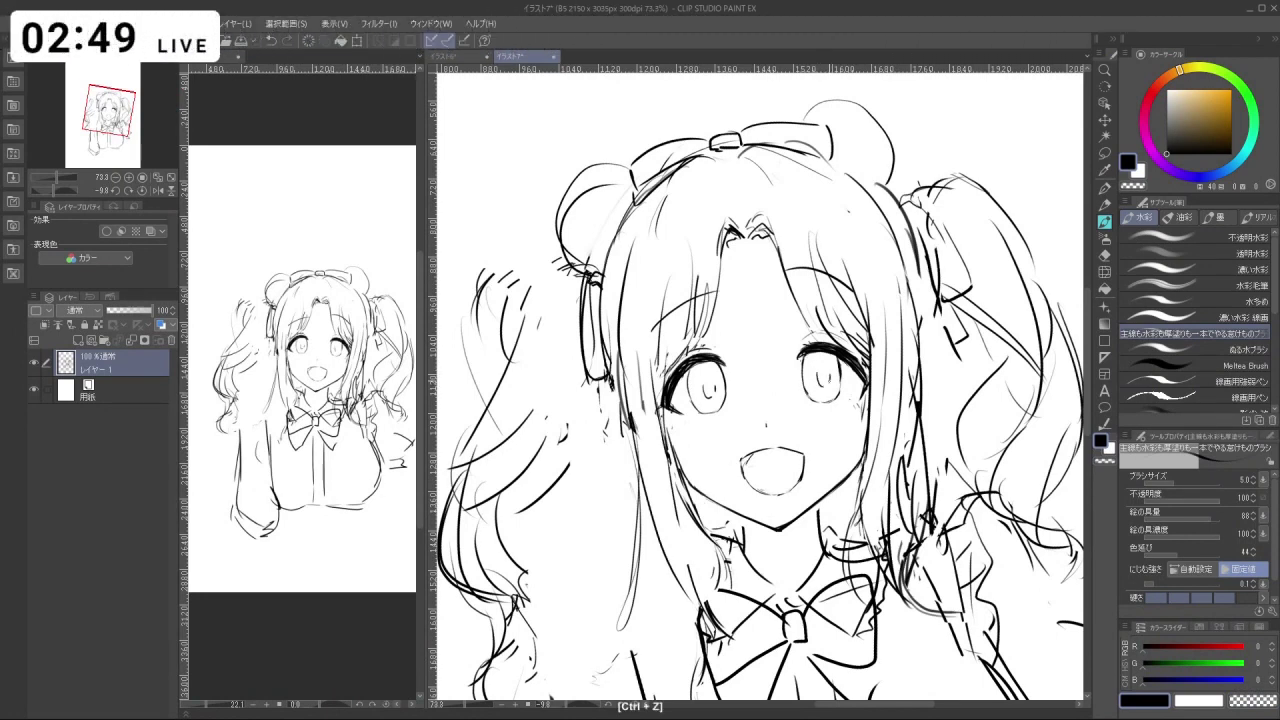
Undo the latest trial strokes on the face.
key(shift+space)
drag(721, 492, 746, 499)
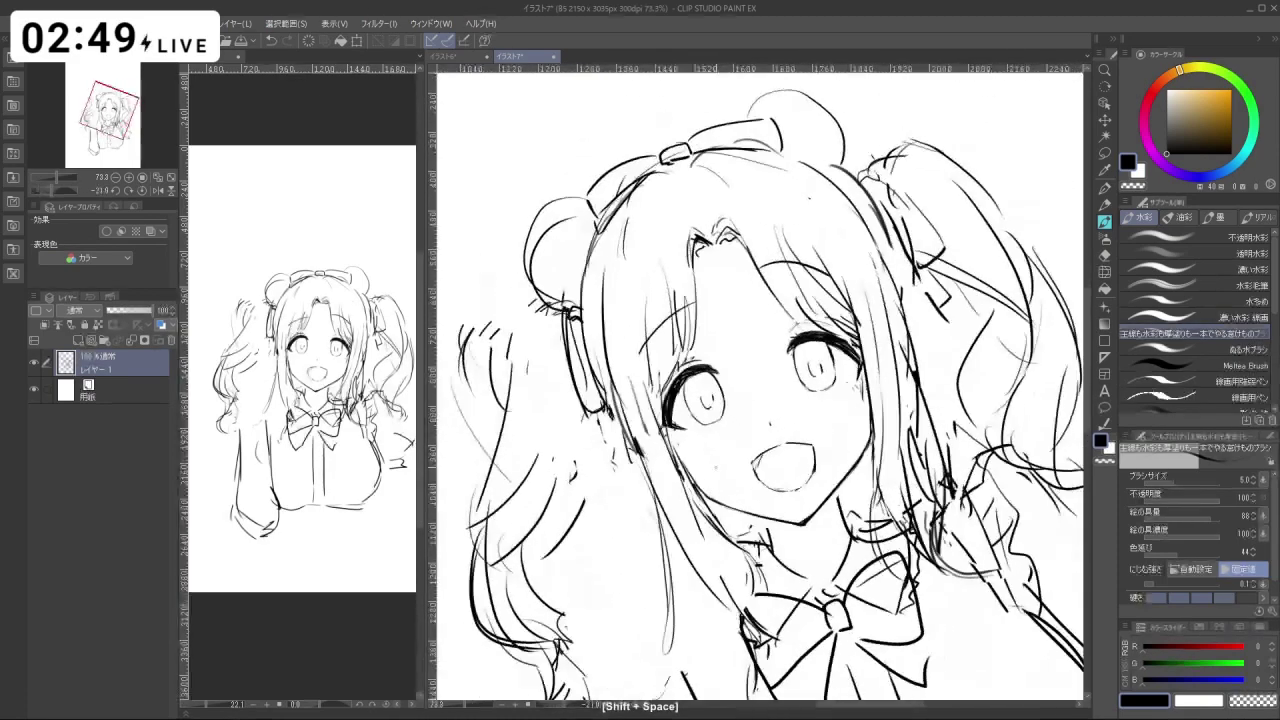
key(ctrl+z)
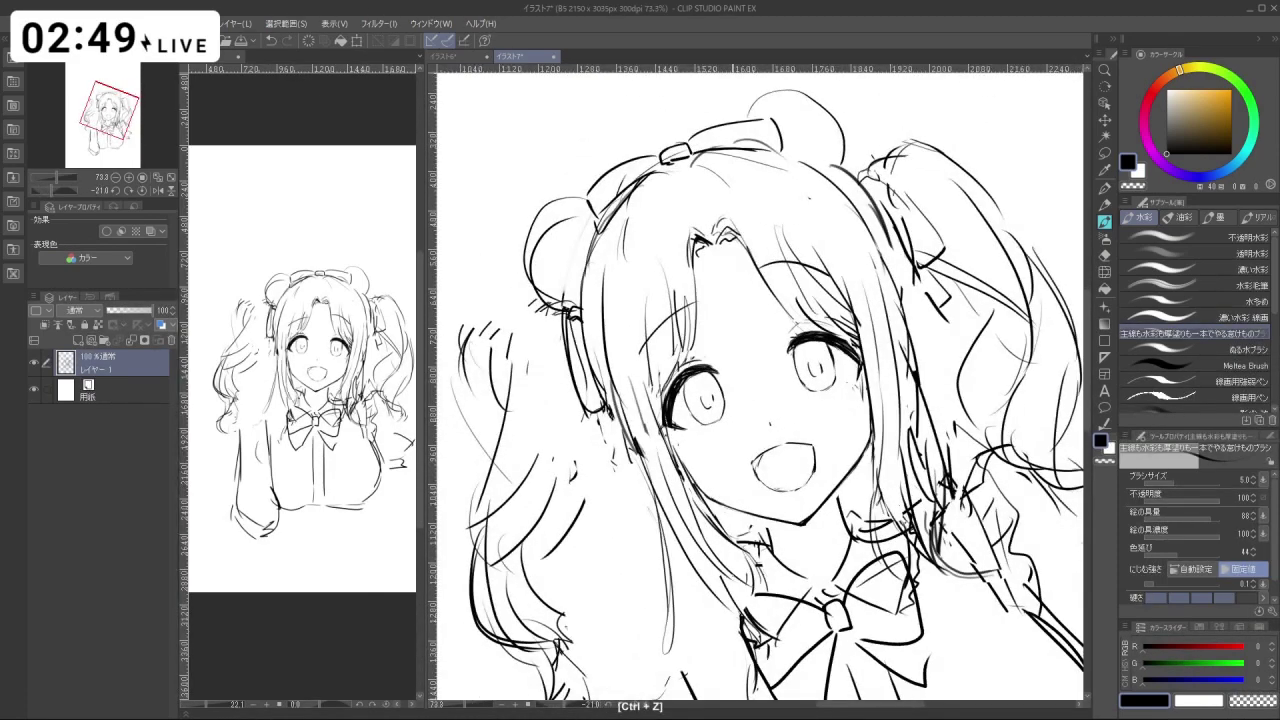
key(ctrl+space)
mouse_move(873, 497)
mouse_down()
mouse_move(820, 500)
mouse_move(778, 458)
mouse_move(828, 416)
mouse_move(812, 334)
mouse_move(766, 313)
mouse_up()
key(space)
key(shift+space)
key(ctrl+z)
Lasso the top of the head with the headband and hair buns, scale it down to 97%, and clear the selection.
key(shift+space)
mouse_move(830, 410)
mouse_down()
mouse_move(833, 375)
mouse_move(697, 346)
mouse_up()
drag(851, 270, 814, 247)
key(ctrl+space)
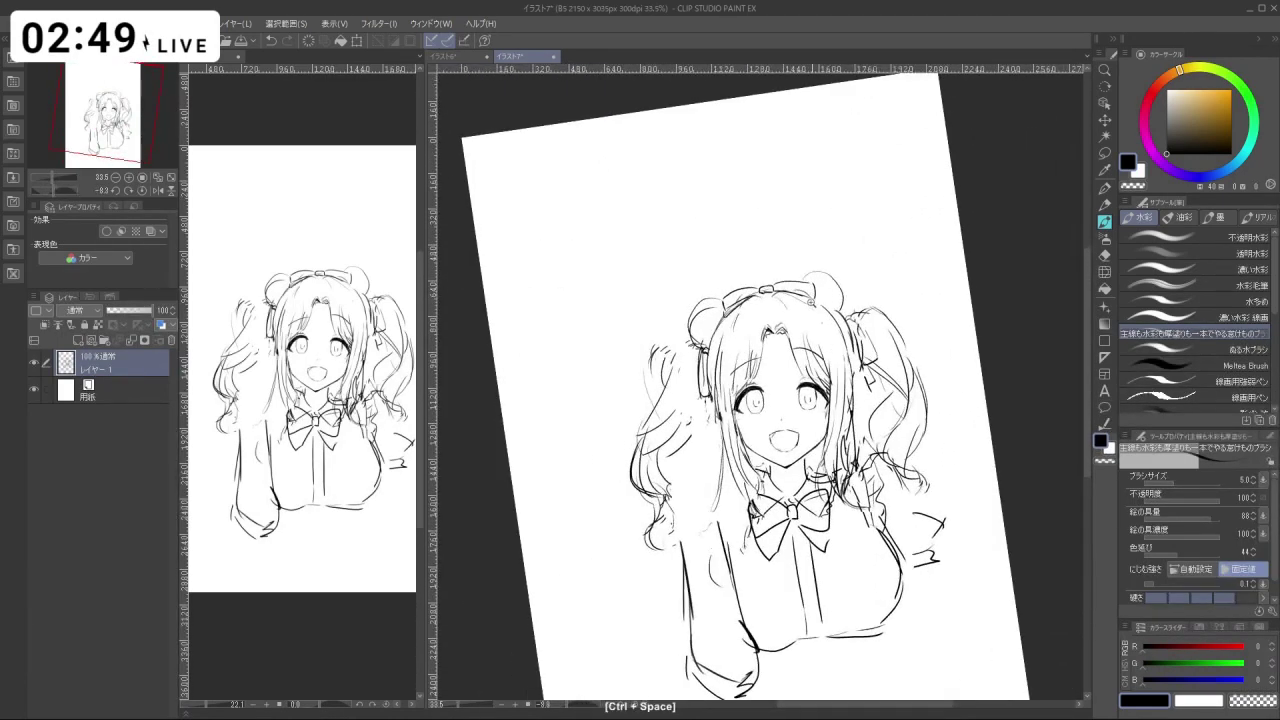
drag(812, 304, 799, 308)
key(space)
drag(799, 308, 800, 322)
key(ctrl+space)
drag(800, 322, 836, 324)
click(1105, 153)
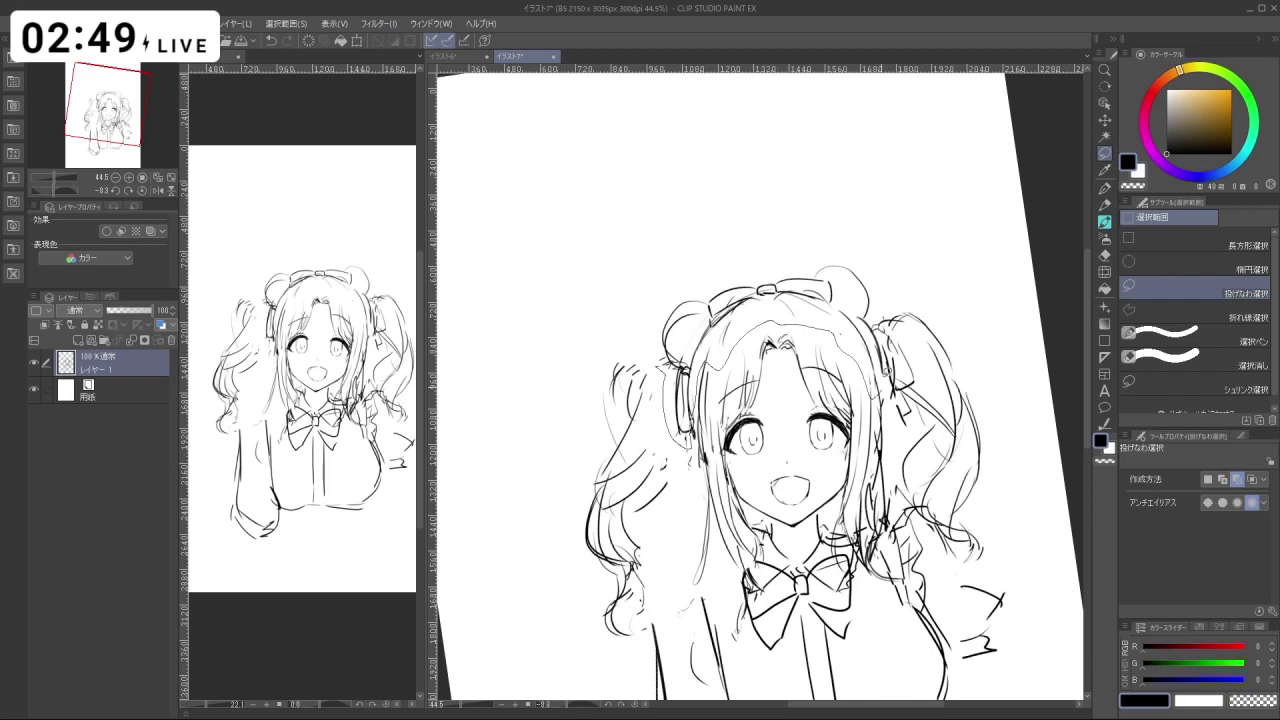
drag(640, 323, 661, 366)
click(798, 477)
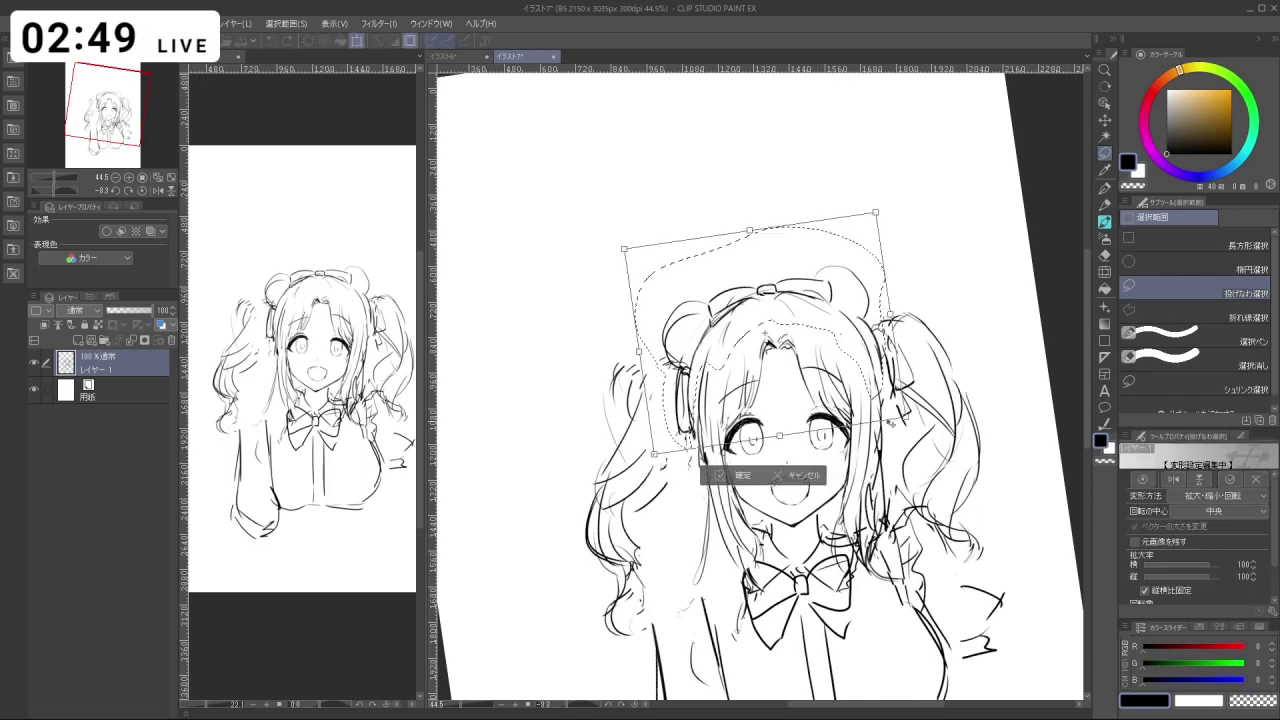
mouse_move(905, 405)
mouse_down()
mouse_move(905, 425)
mouse_move(896, 410)
mouse_up()
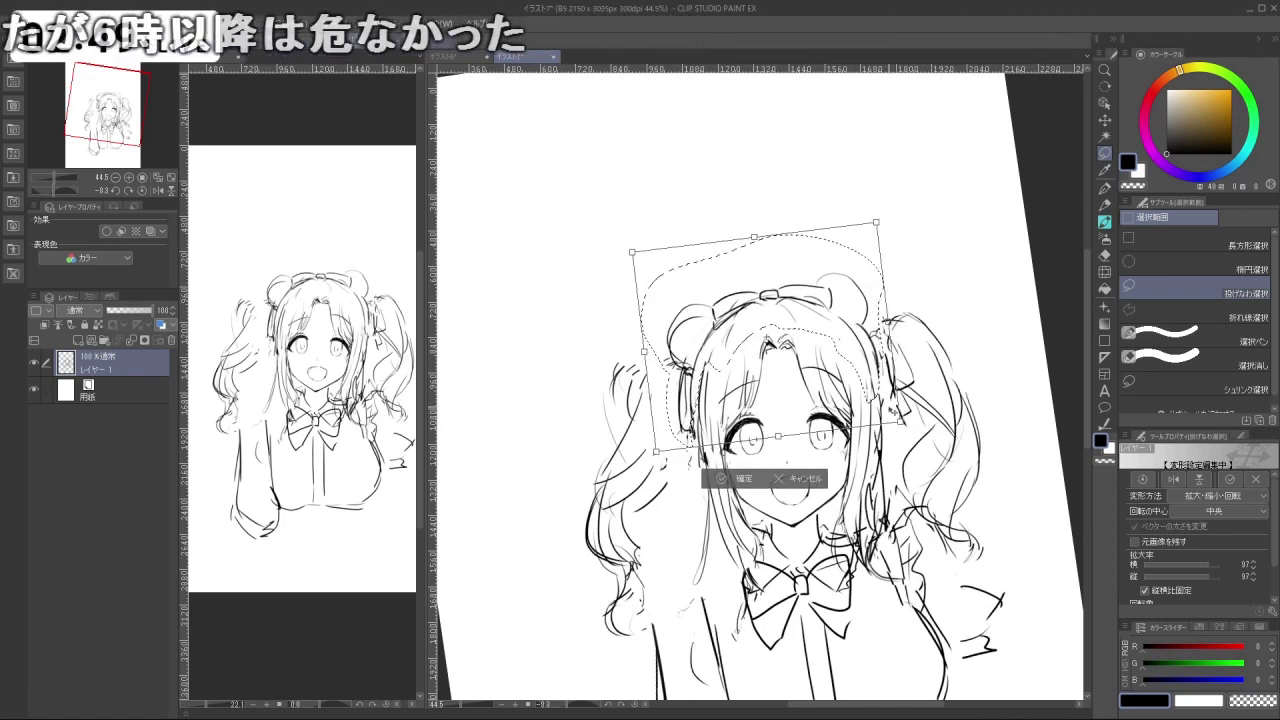
click(741, 484)
click(649, 476)
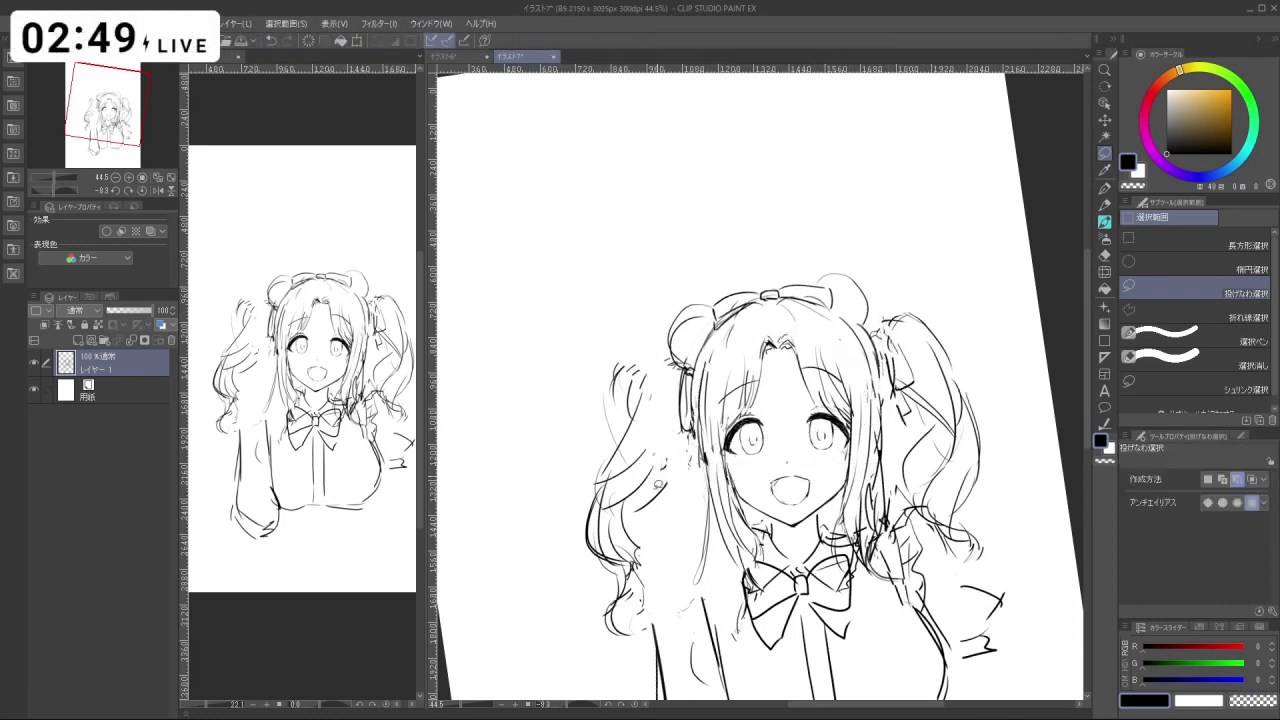
Lasso the jaw line to the right of the chin and adjust it slightly with a transform.
key(shift+space)
drag(650, 480, 619, 421)
drag(1025, 474, 1040, 377)
click(797, 524)
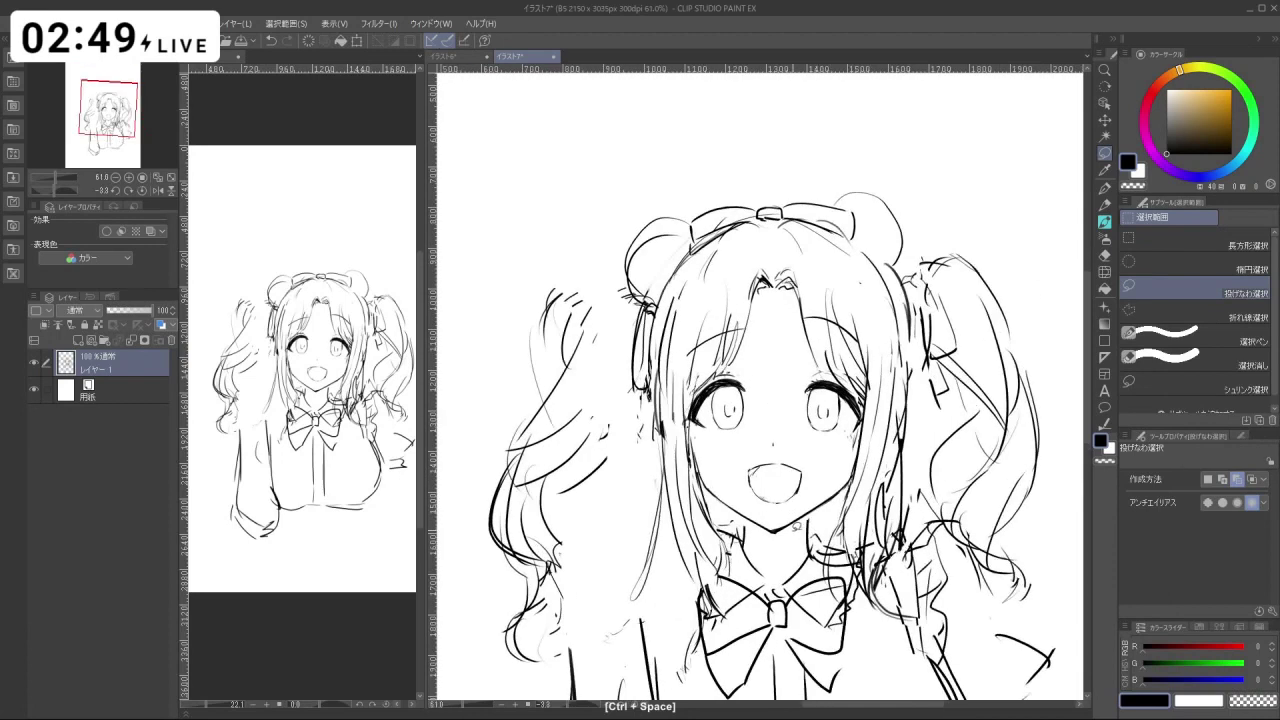
key(ctrl+z)
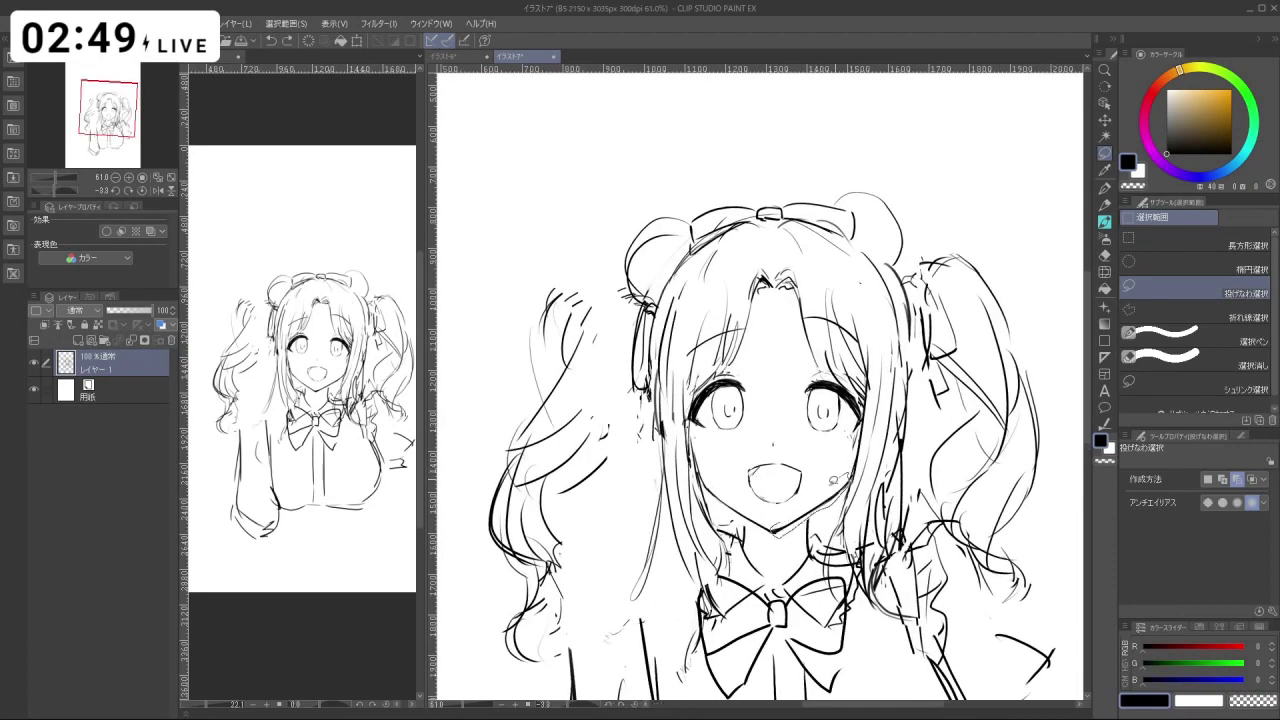
drag(834, 481, 836, 536)
click(839, 556)
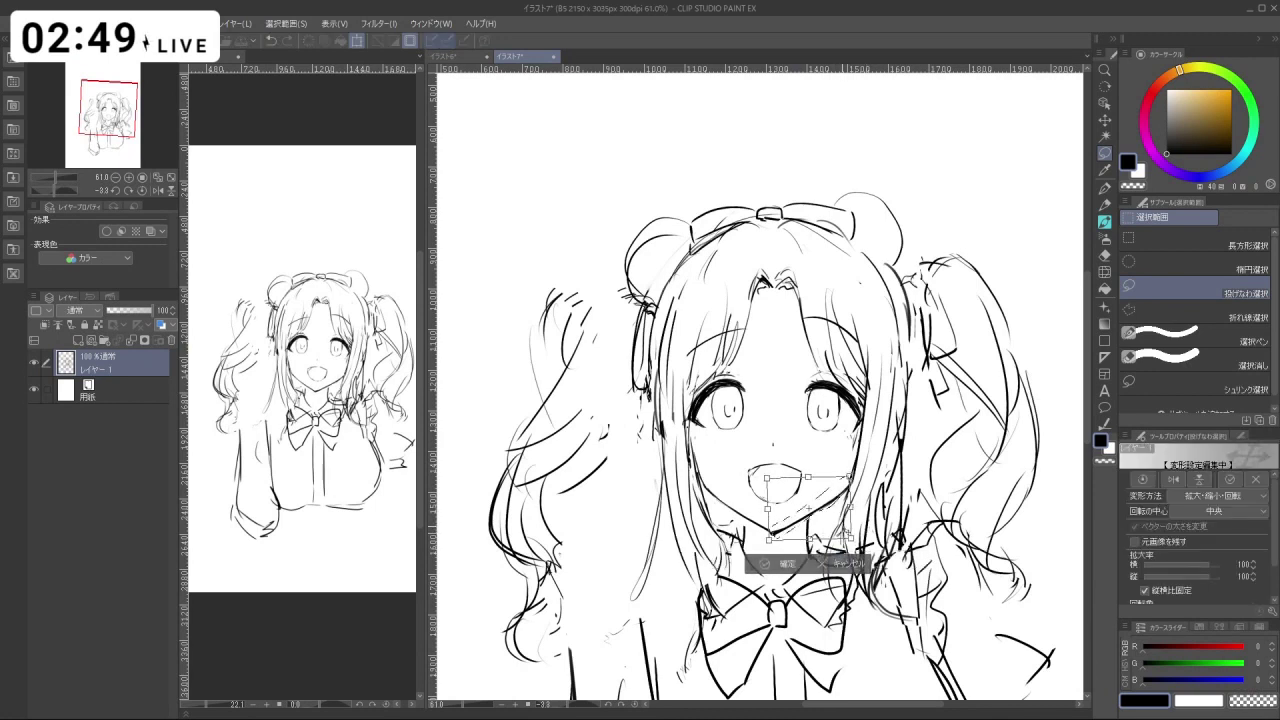
click(782, 563)
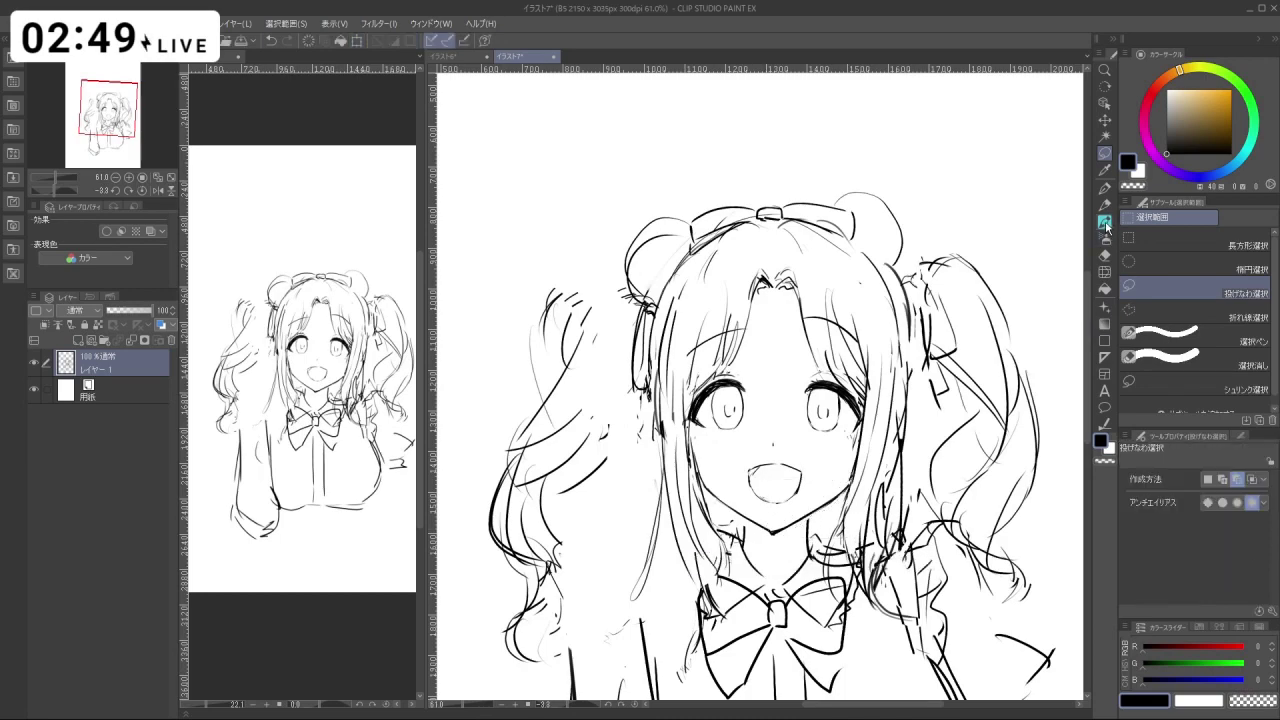
Switch back to the watercolor sketching brush and clean up the jaw line around the chin, undoing unwanted strokes.
click(1105, 222)
key(ctrl+space)
drag(859, 459, 876, 459)
key(ctrl+z)
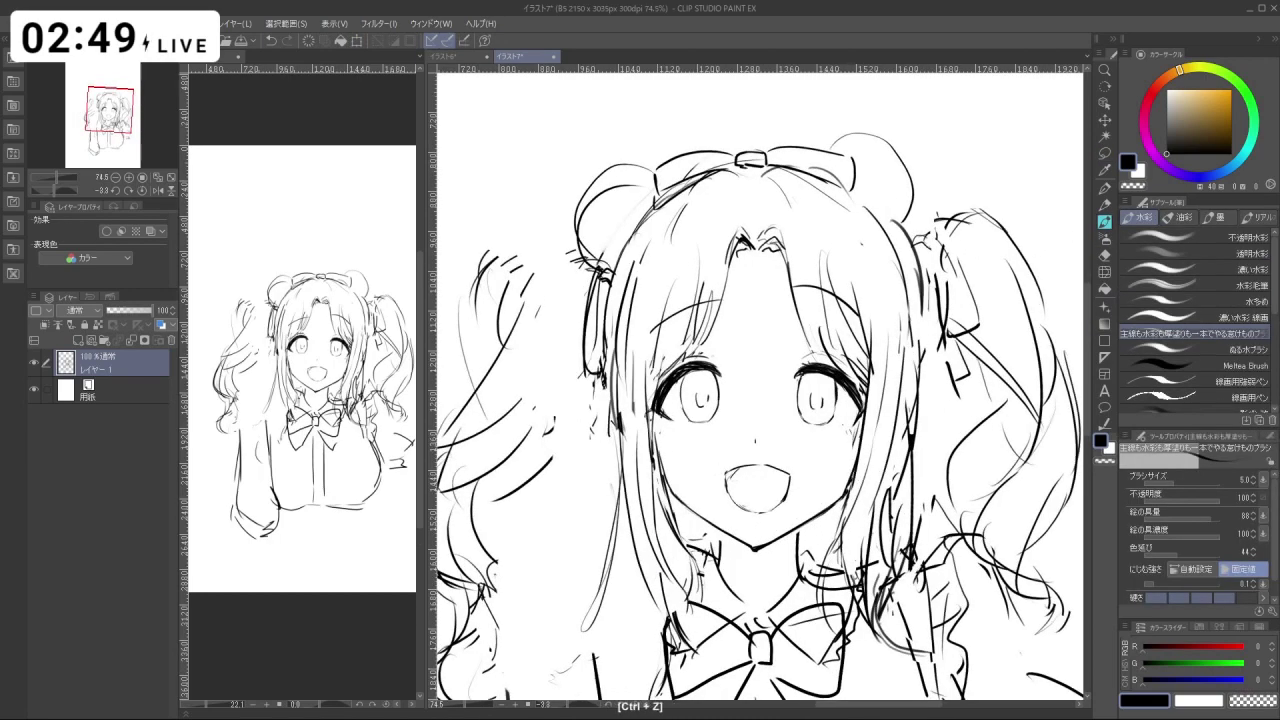
key(shift+space)
drag(668, 354, 855, 405)
key(c)
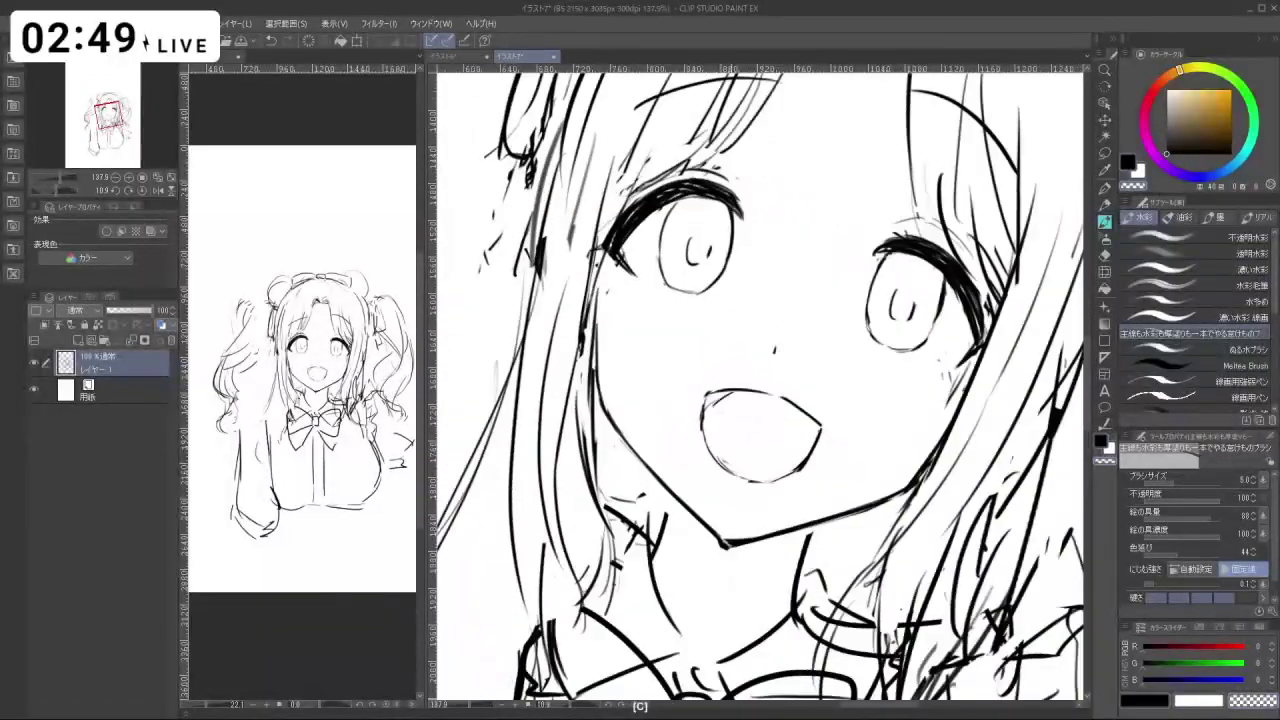
key(c)
key(c)
drag(761, 541, 811, 532)
key(ctrl+z)
Rework the neck lines below the jaw on both sides, undoing unwanted strokes.
drag(858, 496, 854, 547)
key(c)
key(c)
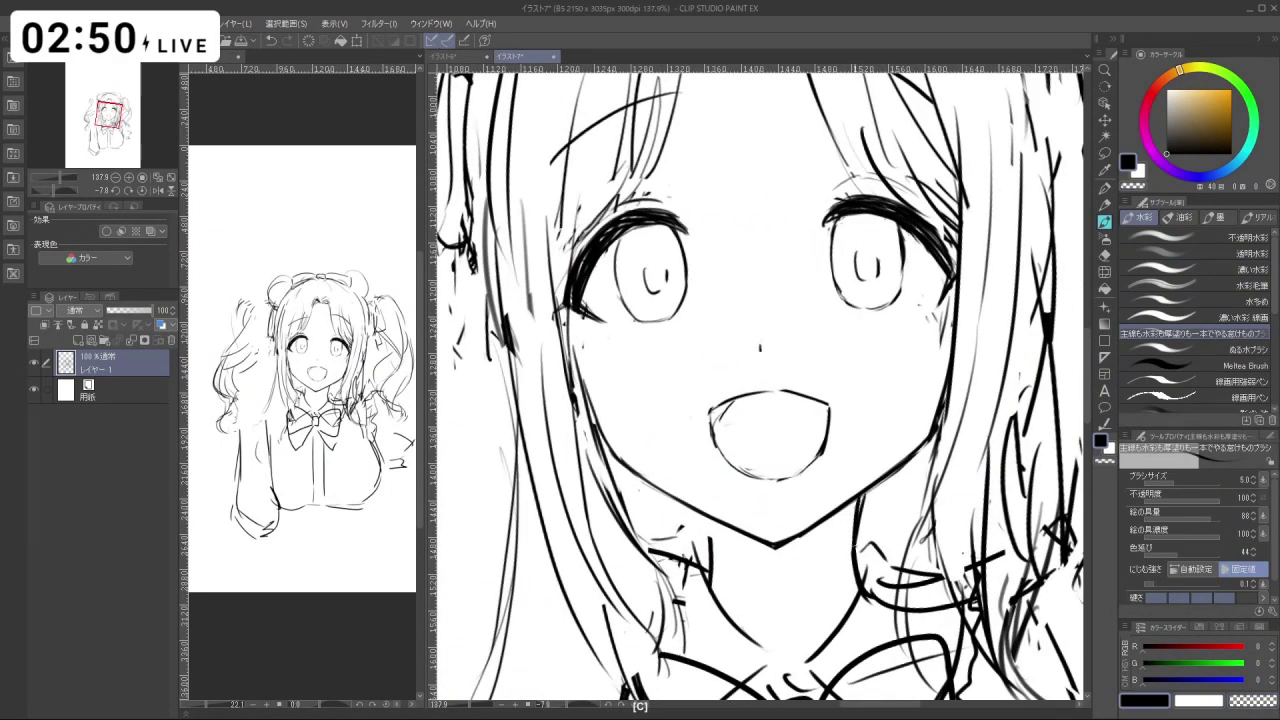
drag(704, 506, 706, 552)
key(ctrl+z)
mouse_move(905, 562)
mouse_down()
mouse_move(800, 556)
mouse_move(808, 493)
mouse_move(865, 491)
mouse_move(956, 346)
mouse_move(906, 520)
mouse_up()
Sketch a small curved nose outline above the mouth and undo the extra strokes tried on the face.
mouse_move(770, 452)
mouse_down()
mouse_move(832, 452)
mouse_move(799, 467)
mouse_move(782, 462)
mouse_move(870, 462)
mouse_up()
key(c)
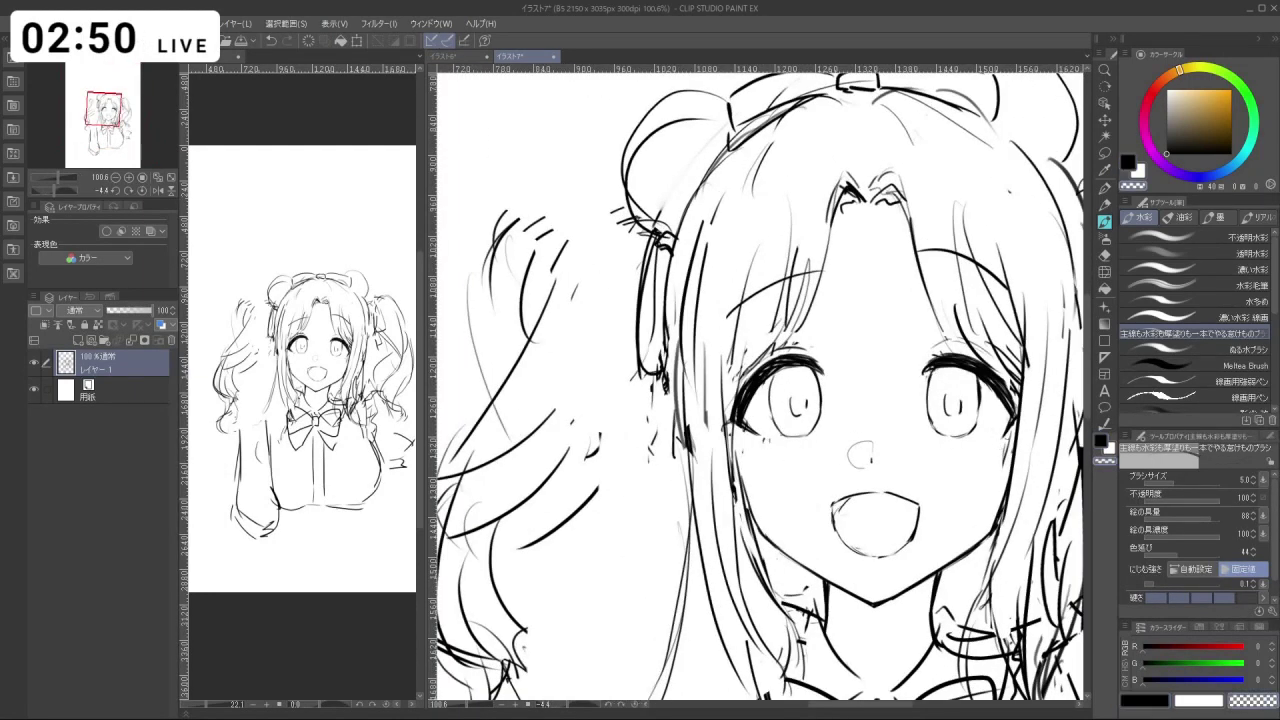
key(c)
drag(1003, 431, 1002, 320)
key(ctrl+z)
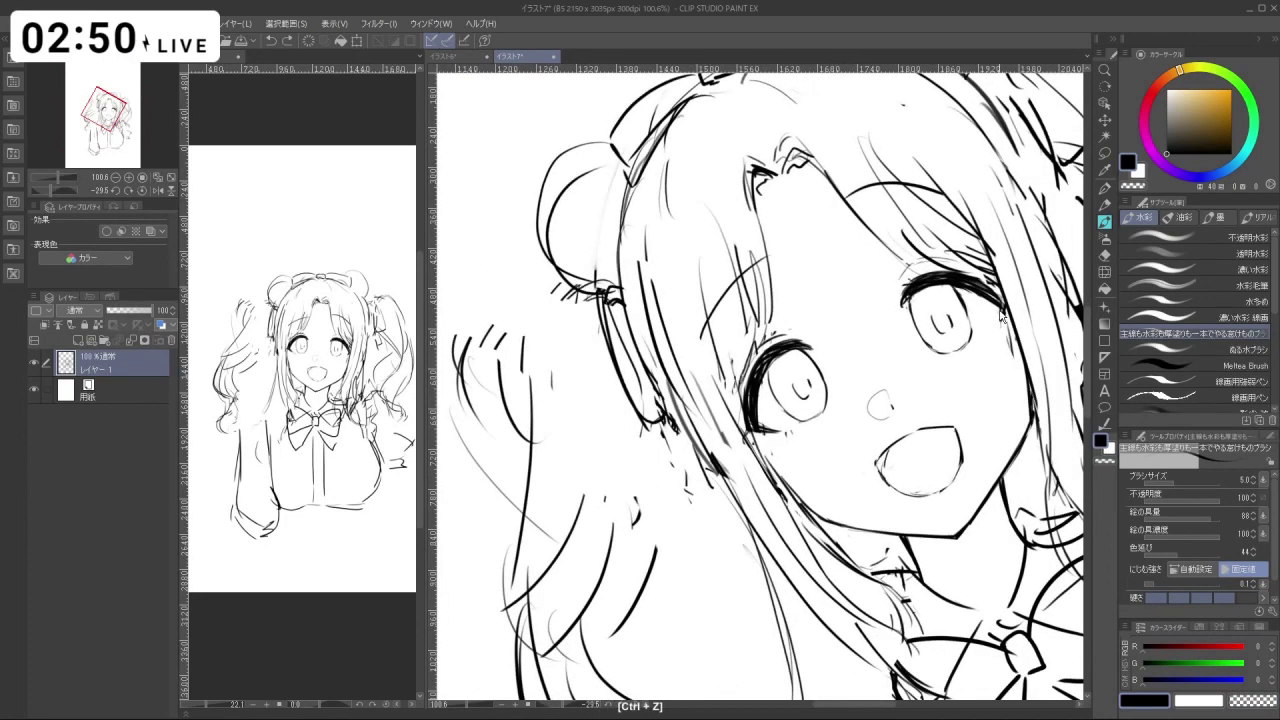
key(ctrl+z)
key(shift+space)
drag(663, 605, 572, 535)
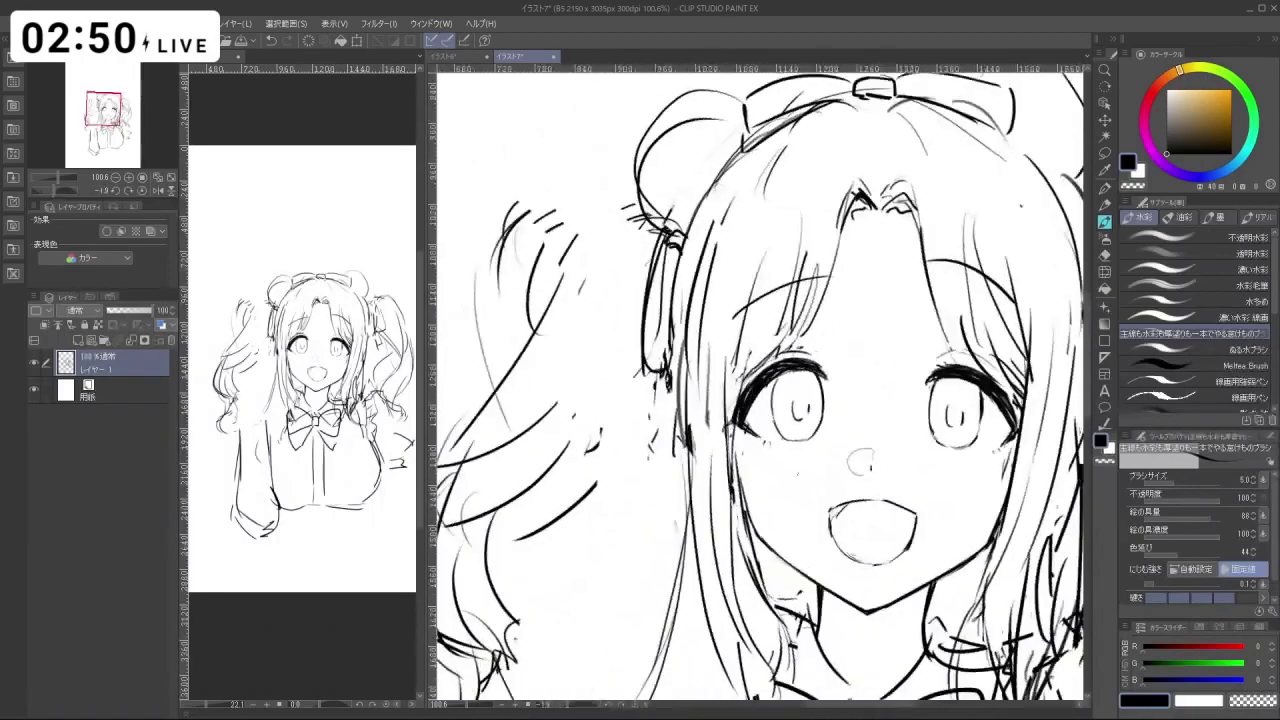
Check the face proportions against the whole figure at a reduced view size.
key(ctrl+space)
drag(876, 457, 755, 470)
key(space)
drag(840, 470, 836, 434)
key(ctrl+space)
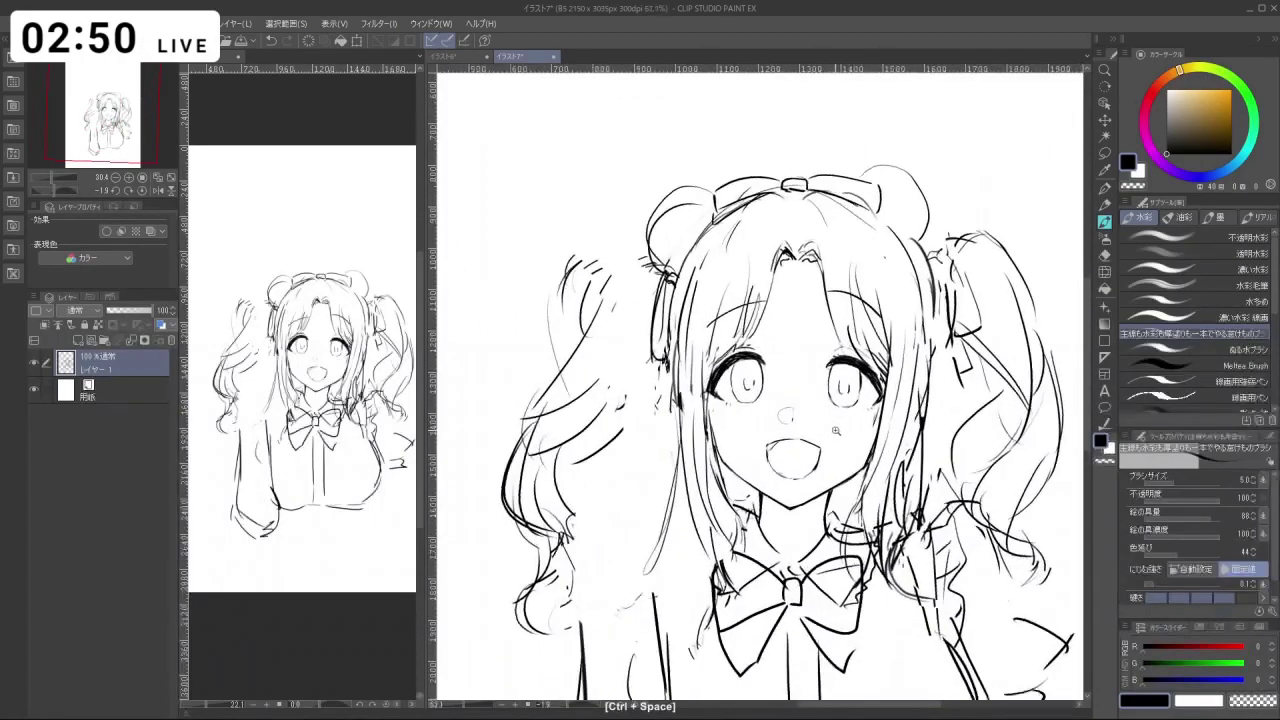
key(ctrl+space)
drag(836, 528, 768, 530)
key(space)
drag(775, 530, 765, 495)
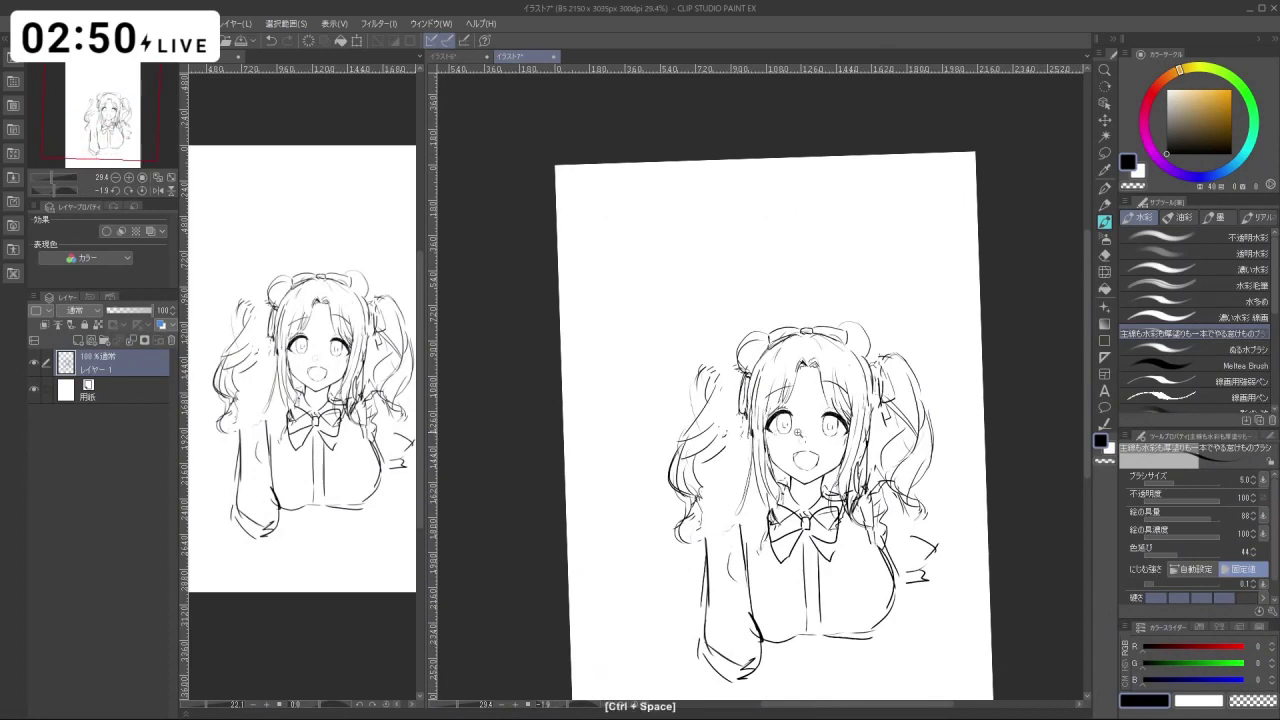
Add light diagonal blush hatching to the cheeks below the eyes and undo the unwanted stroke.
drag(789, 429, 840, 430)
key(ctrl+z)
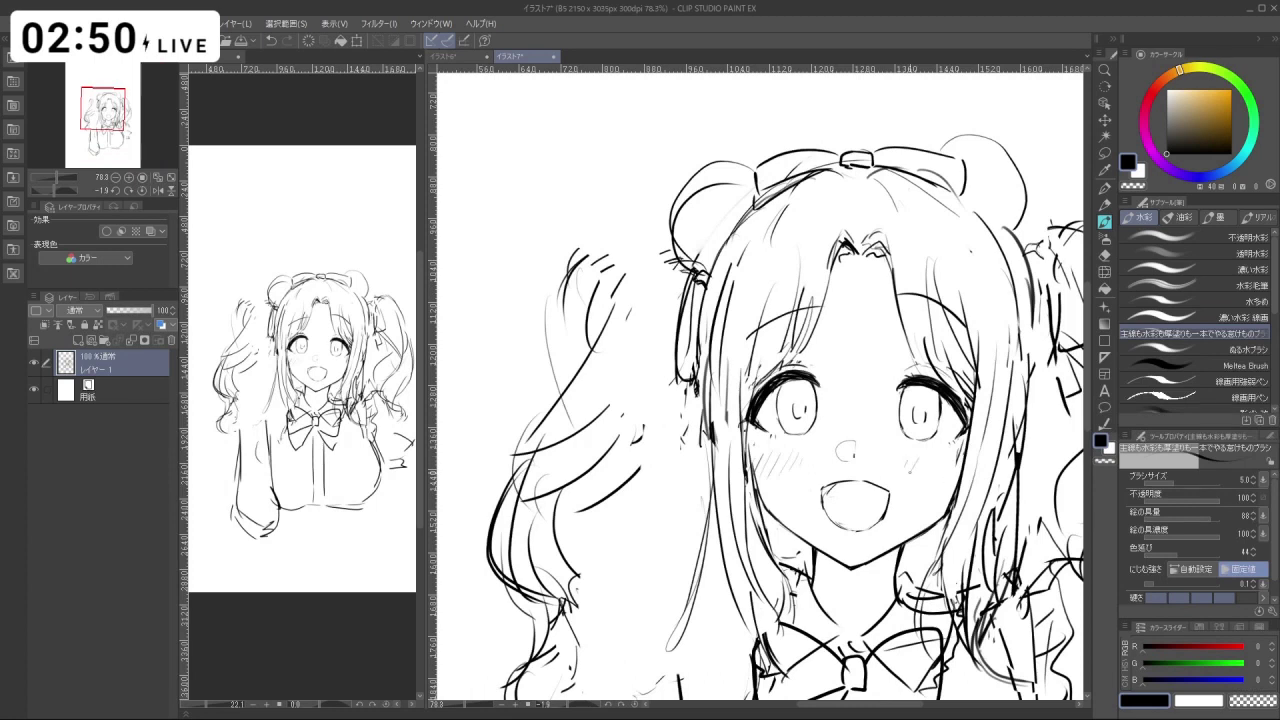
drag(1030, 455, 803, 405)
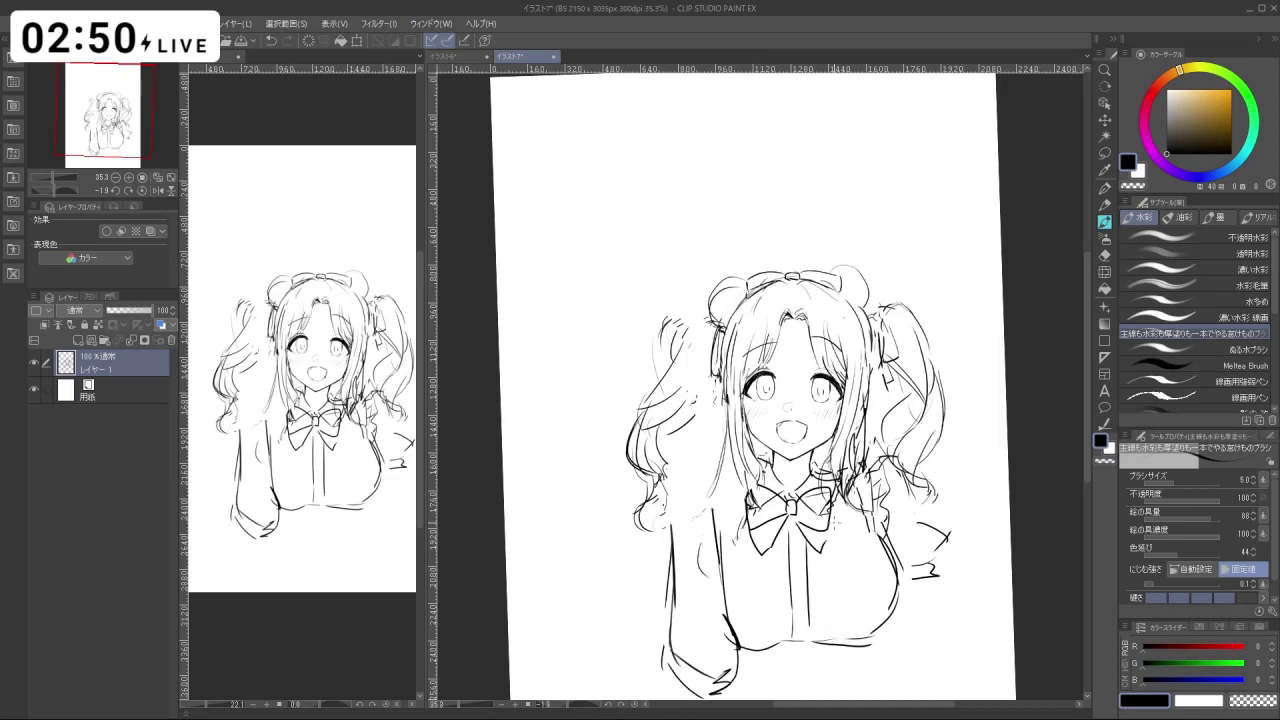
drag(836, 522, 790, 455)
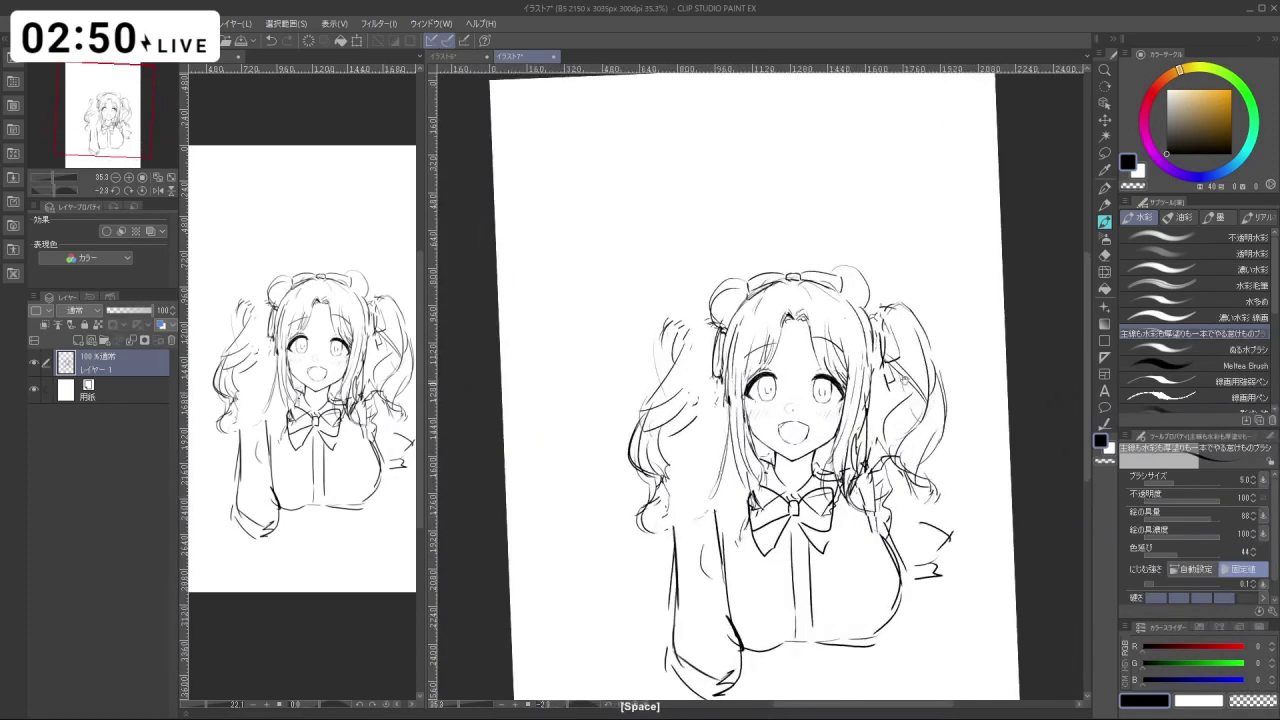
Try thin hair strokes across the crown and bangs from several canvas angles, undoing the unwanted ones.
ctrl+click(865, 355)
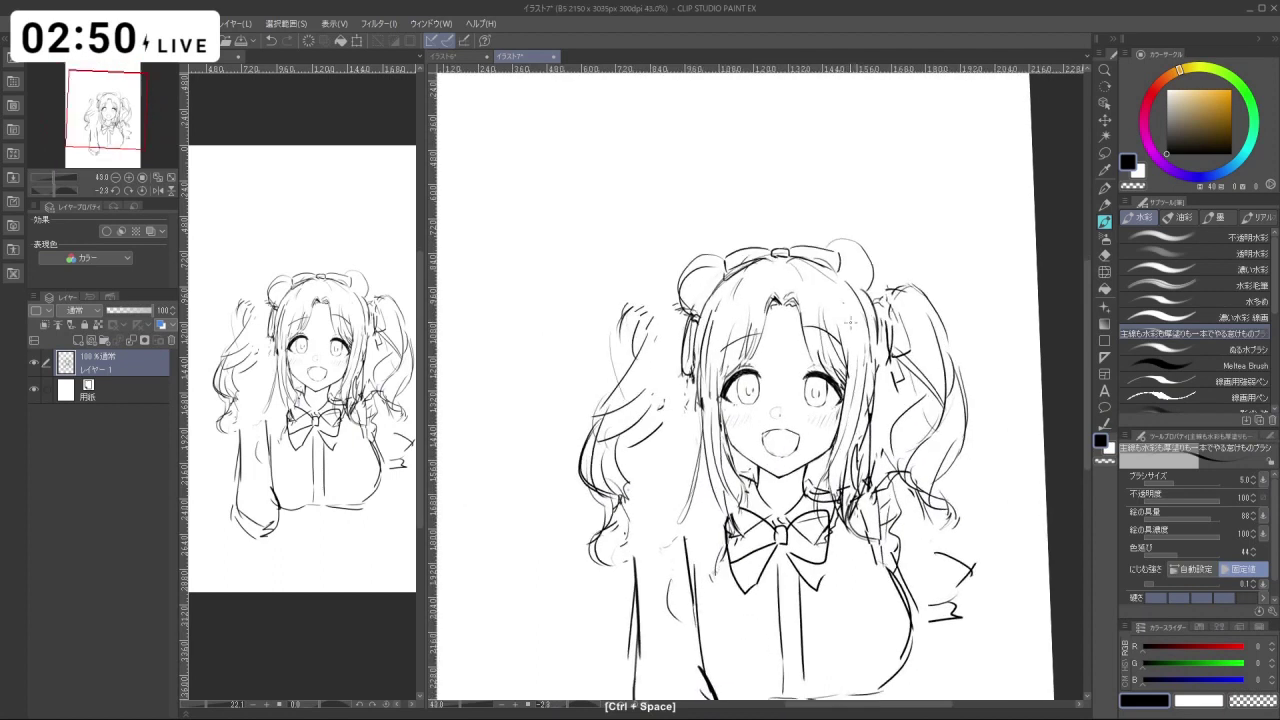
key(ctrl+z)
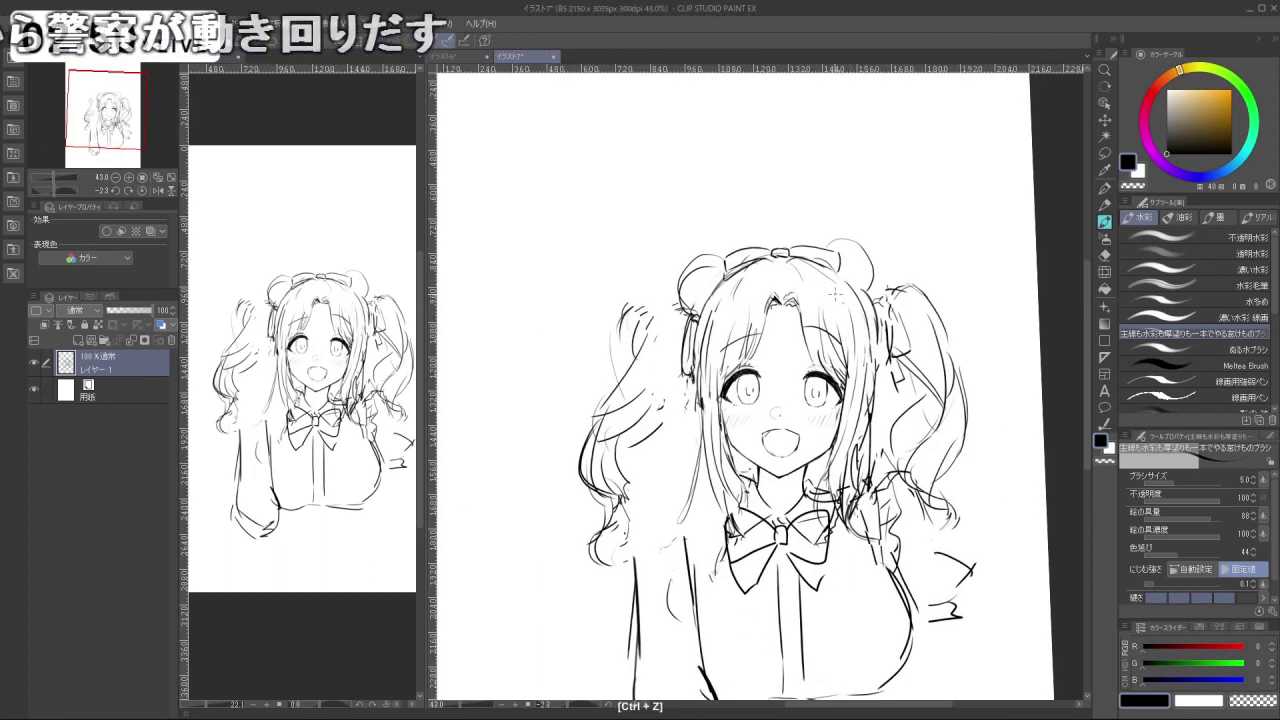
key(shift+space)
drag(800, 270, 672, 462)
key(ctrl+z)
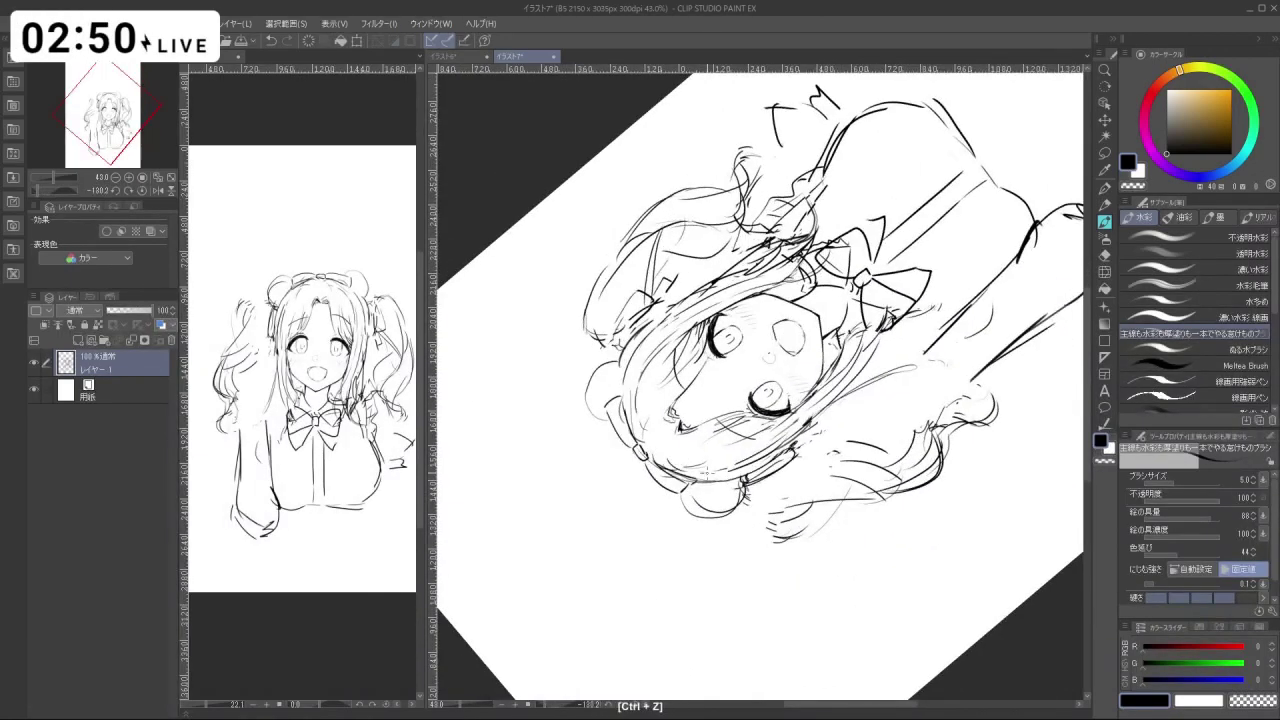
key(shift+space)
mouse_move(714, 452)
mouse_down()
mouse_move(688, 342)
mouse_move(719, 308)
mouse_move(714, 403)
mouse_up()
key(ctrl+z)
key(ctrl+z)
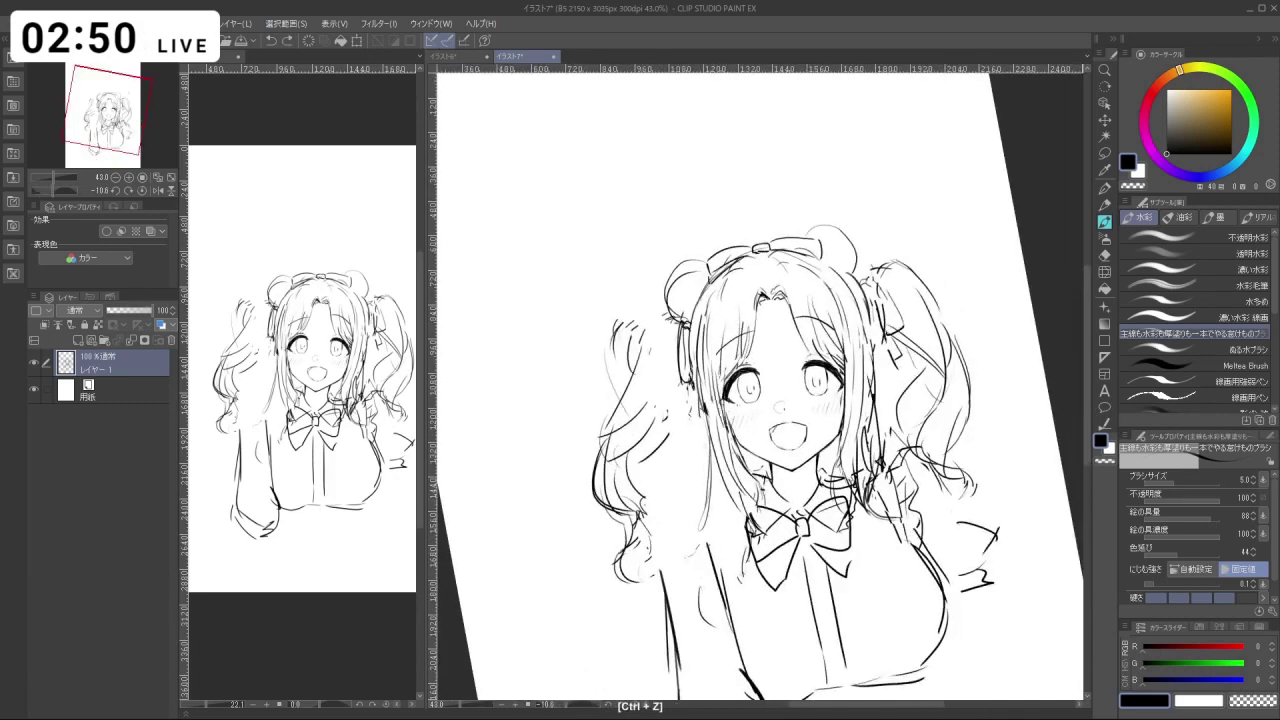
Examine the balance of the face and hair at several canvas rotations and magnifications.
key(shift+space)
mouse_move(714, 330)
mouse_down()
mouse_move(689, 372)
mouse_move(698, 423)
mouse_move(700, 346)
mouse_up()
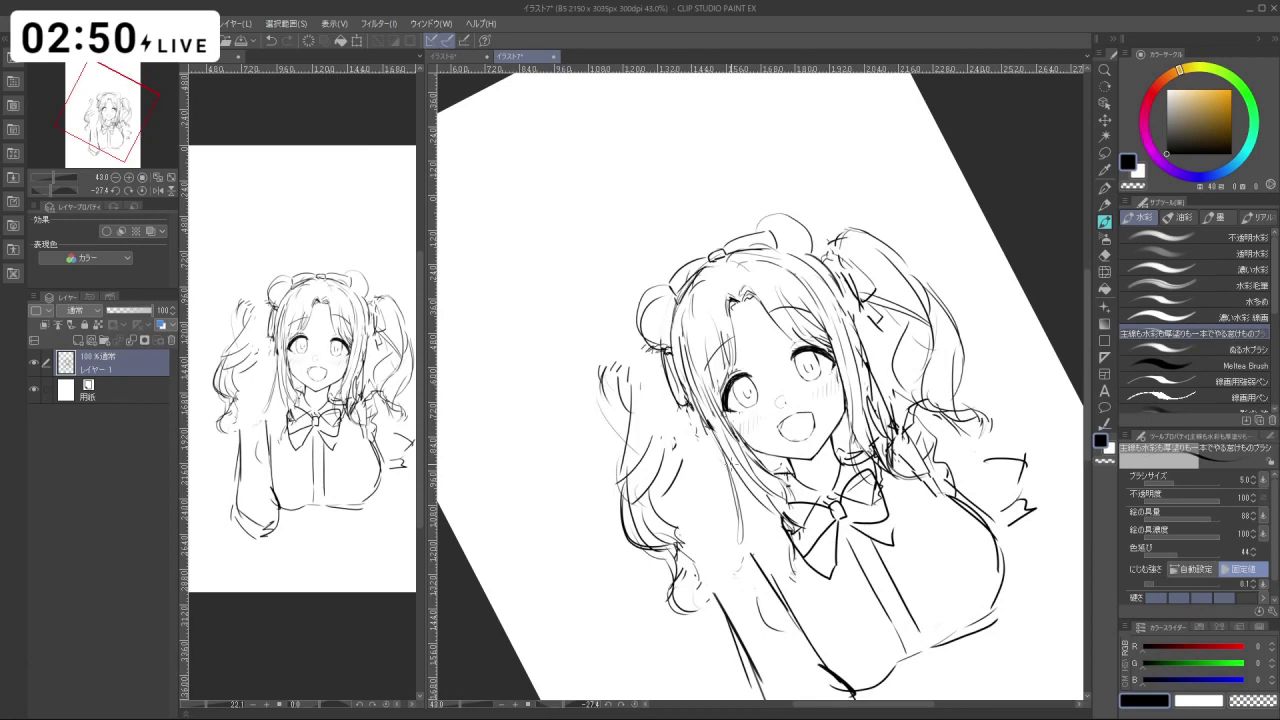
key(shift+space)
drag(732, 465, 708, 454)
key(space)
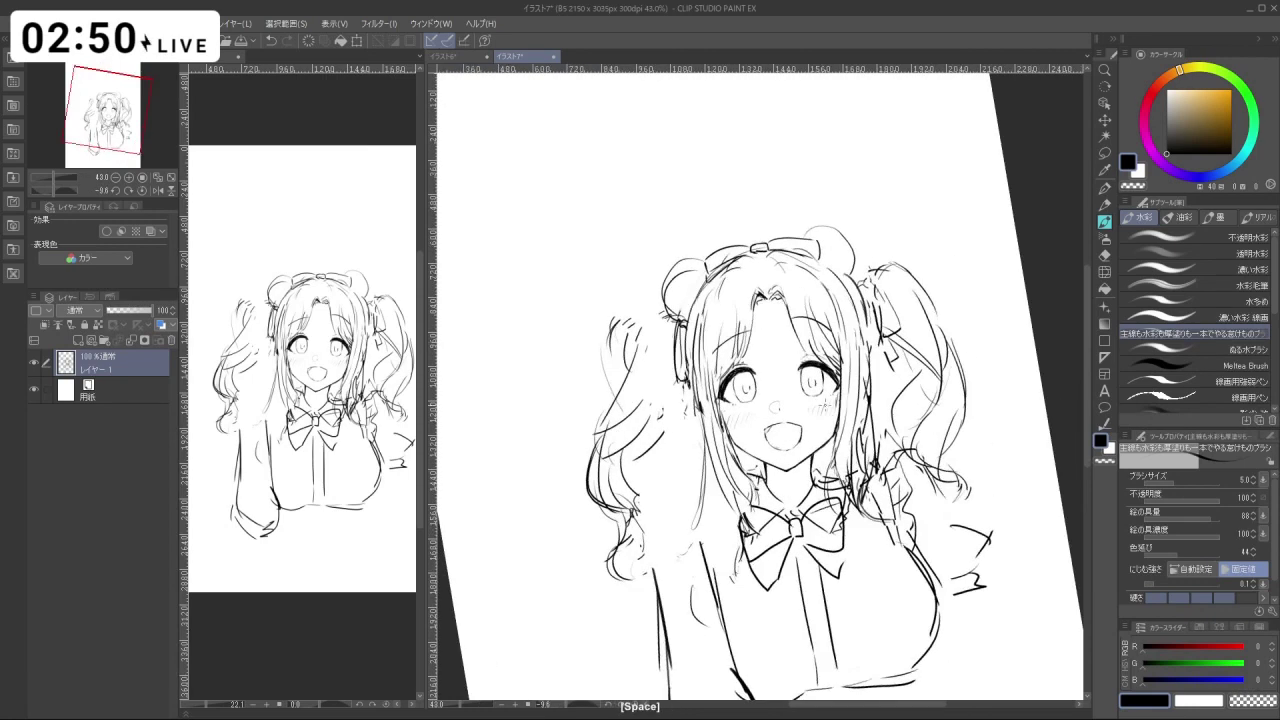
scroll(835, 441, down, 2)
drag(835, 441, 796, 448)
scroll(775, 354, up, 5)
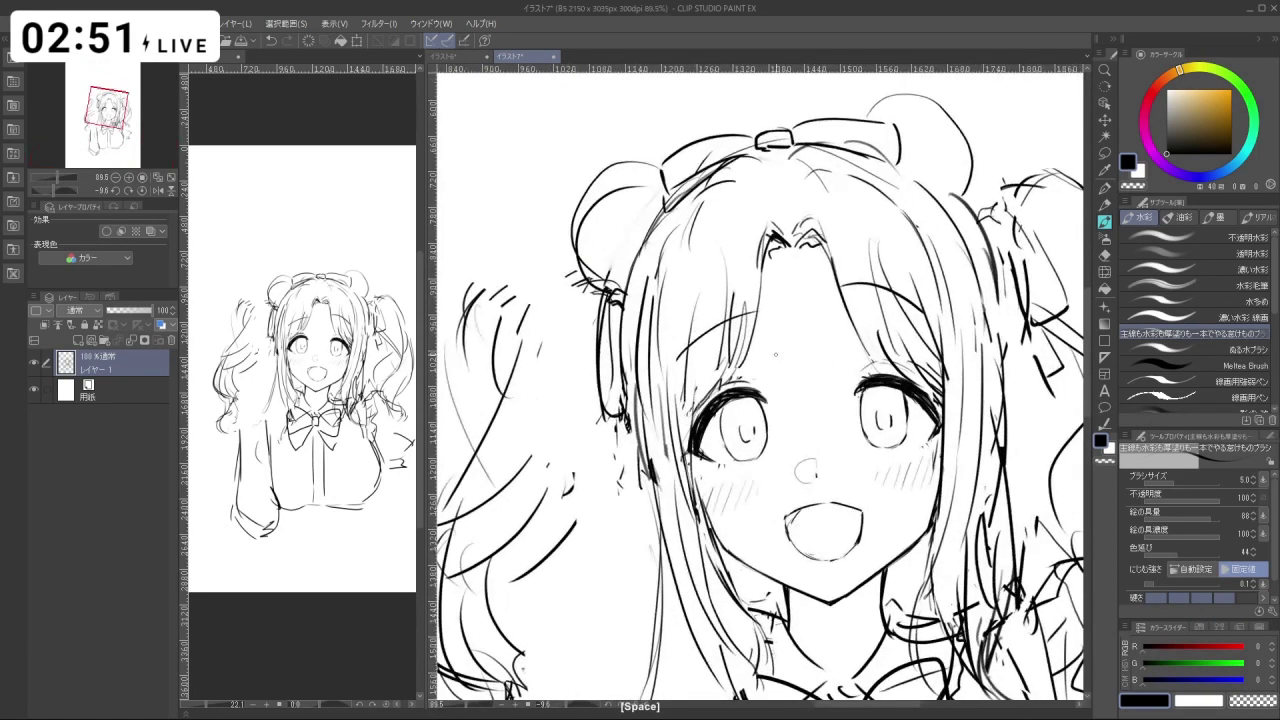
click(1106, 289)
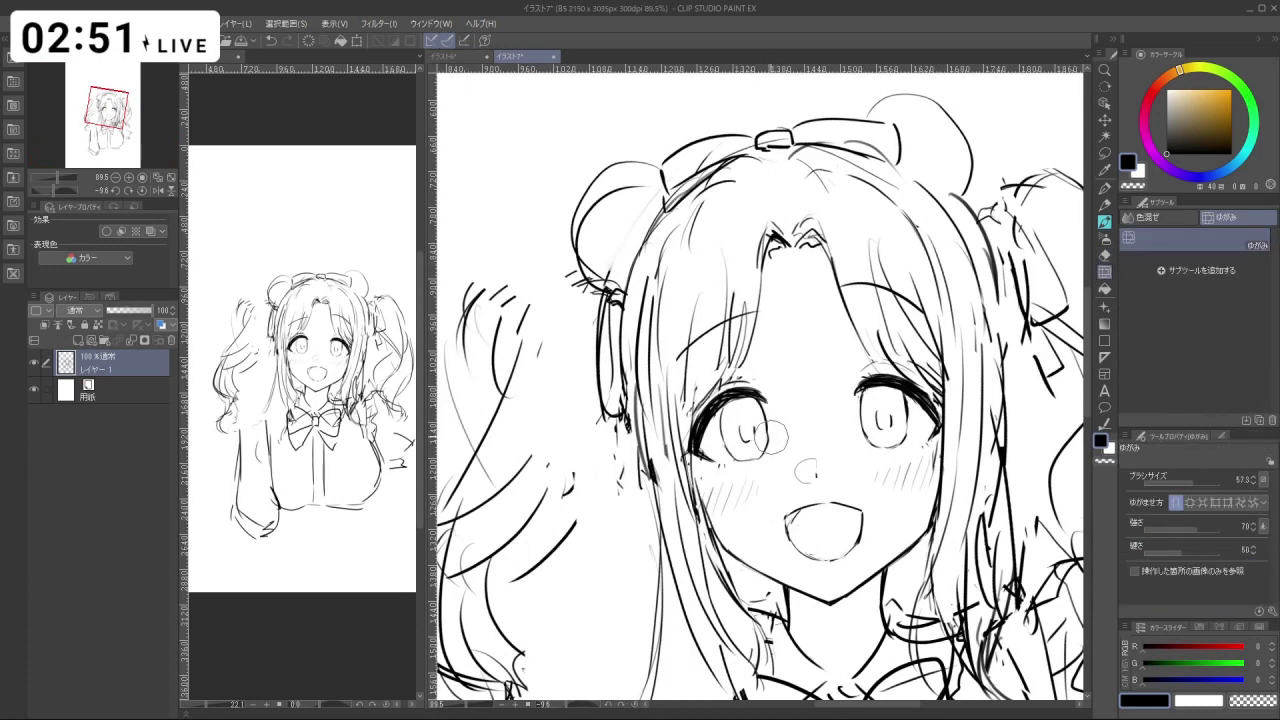
key(ctrl+space)
mouse_move(806, 460)
mouse_down()
mouse_move(730, 460)
mouse_move(860, 462)
mouse_up()
click(1105, 223)
key(c)
key(ctrl+z)
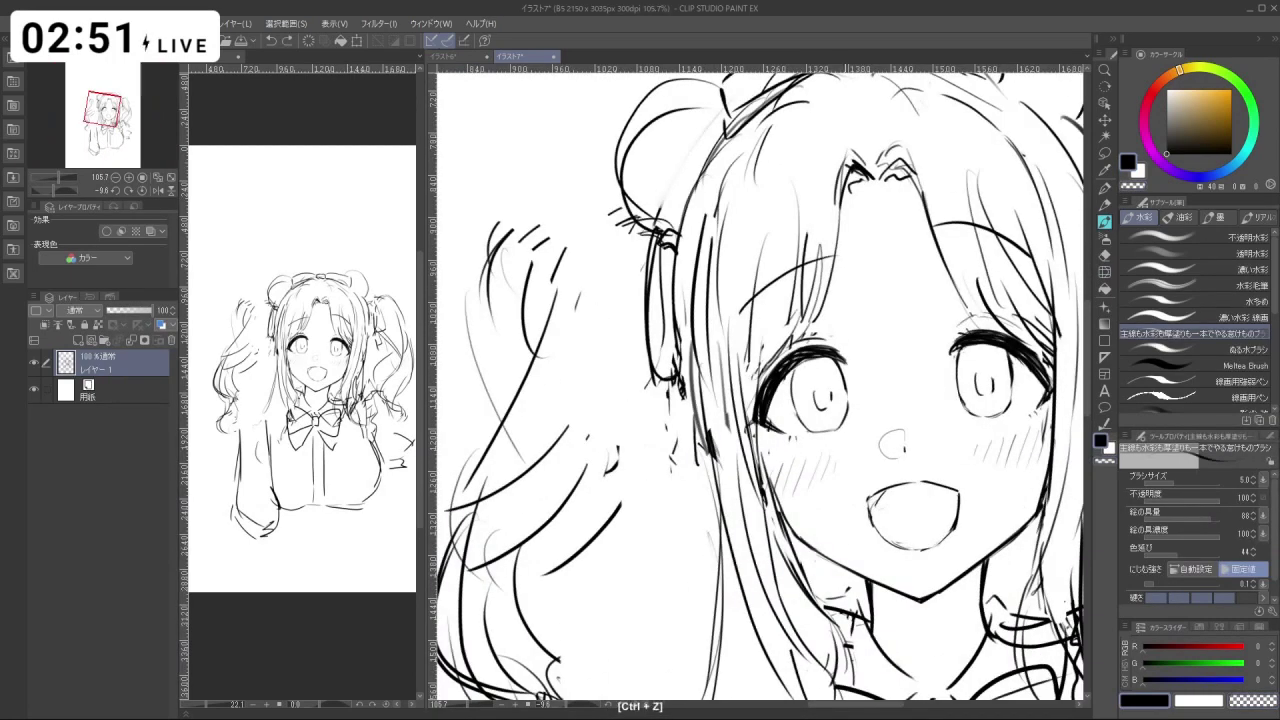
Lasso the whole head with its buns, ribbon and face-framing hair, separating it from the twin tails and collar.
key(ctrl+space)
drag(975, 454, 915, 452)
key(ctrl+space)
drag(770, 388, 798, 397)
key(shift+space)
mouse_move(744, 468)
mouse_down()
mouse_move(890, 455)
mouse_move(774, 471)
mouse_move(722, 463)
mouse_up()
key(shift+space)
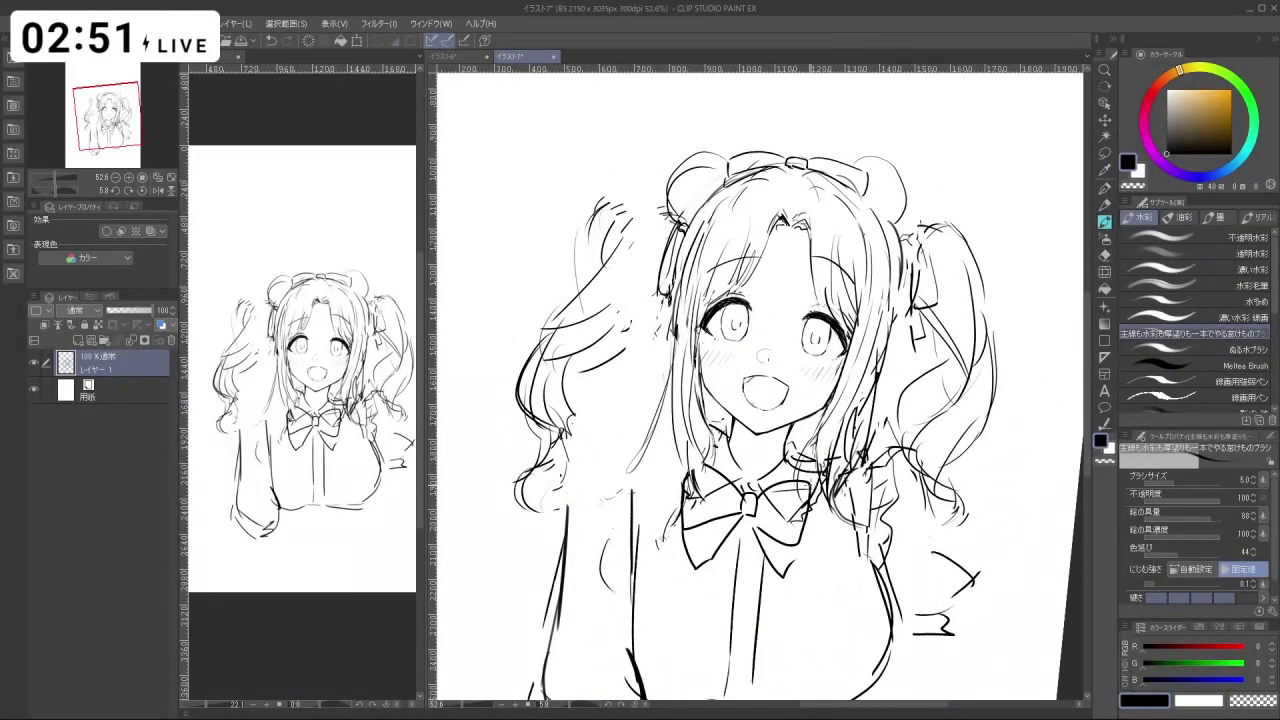
click(1106, 154)
key(ctrl+space)
mouse_move(830, 484)
mouse_down()
mouse_move(797, 471)
mouse_move(799, 453)
mouse_up()
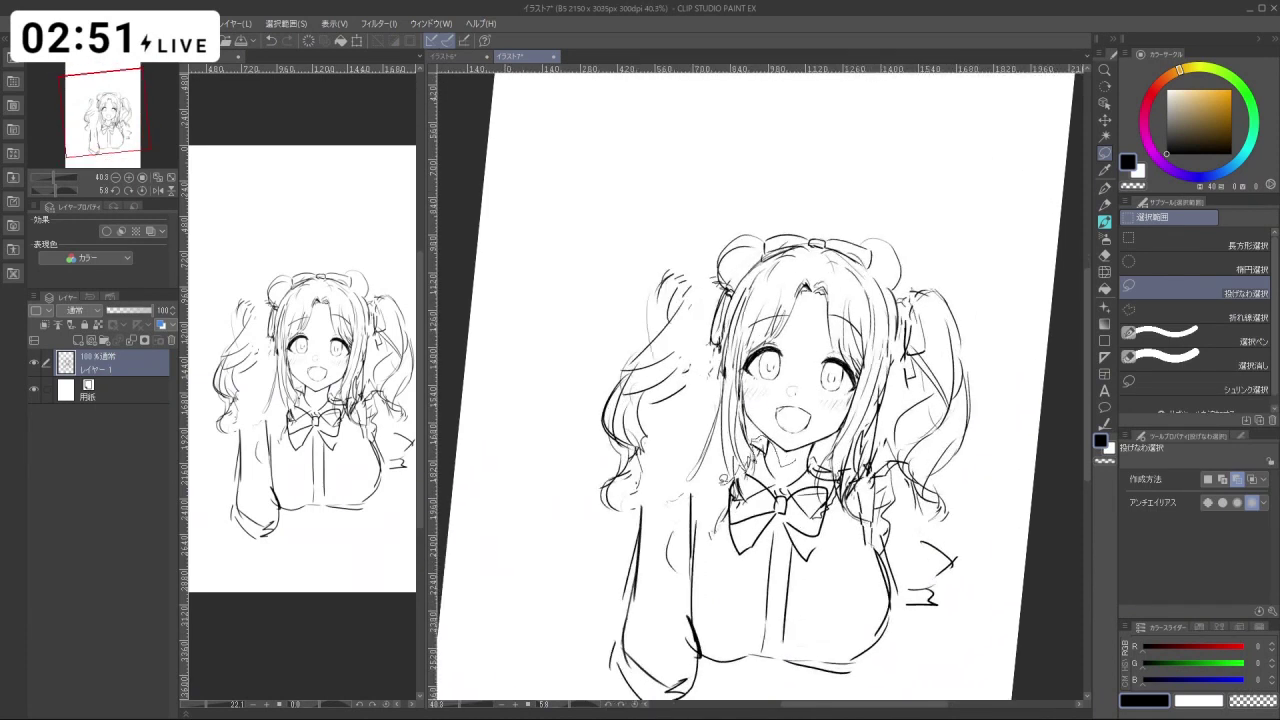
mouse_move(682, 452)
mouse_down()
mouse_move(704, 276)
mouse_move(794, 194)
mouse_move(955, 266)
mouse_up()
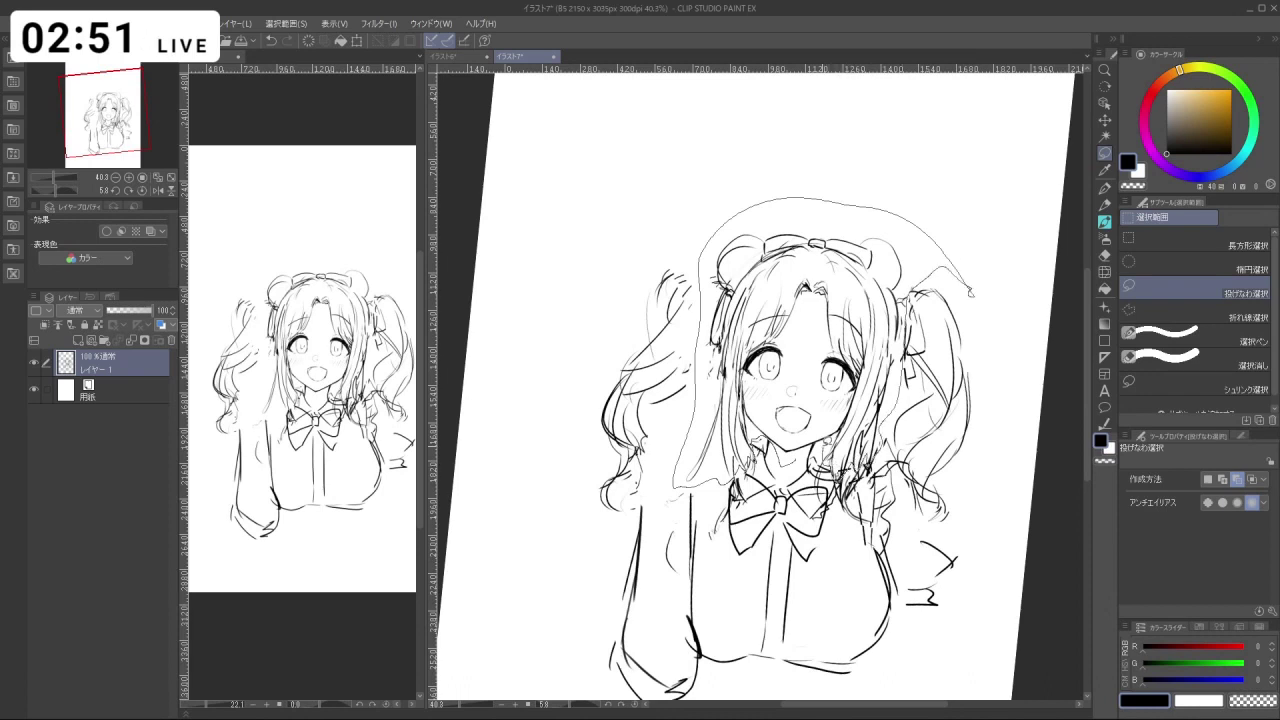
drag(825, 441, 821, 438)
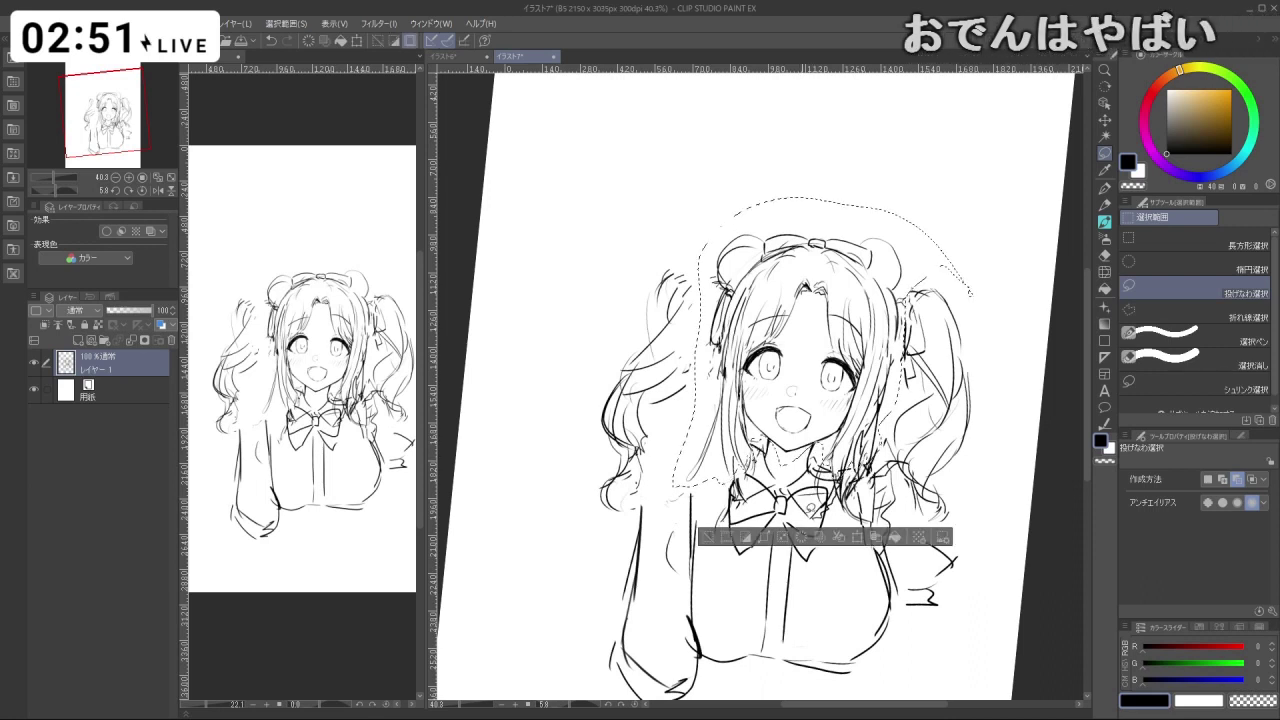
Try tilting the selected head strongly clockwise, then deselect it and return to the sketching brush.
click(857, 538)
mouse_move(998, 440)
mouse_down()
mouse_move(986, 465)
mouse_move(917, 470)
mouse_move(922, 456)
mouse_up()
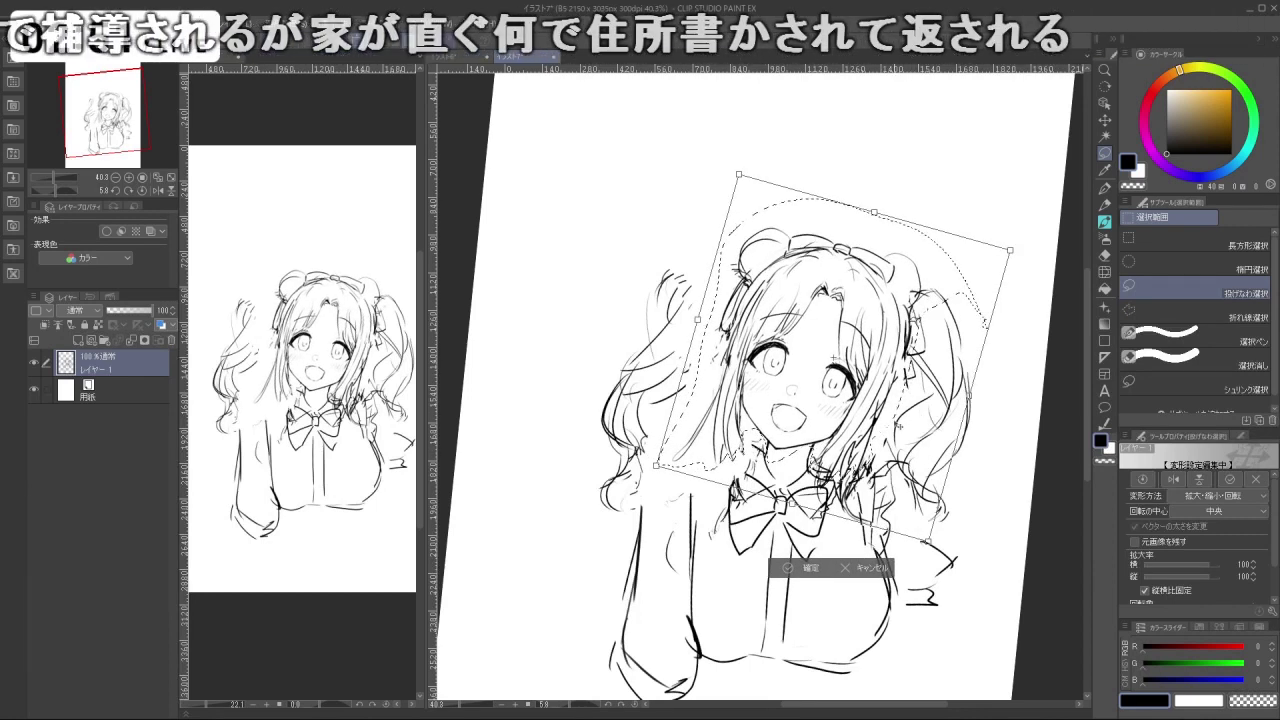
click(787, 568)
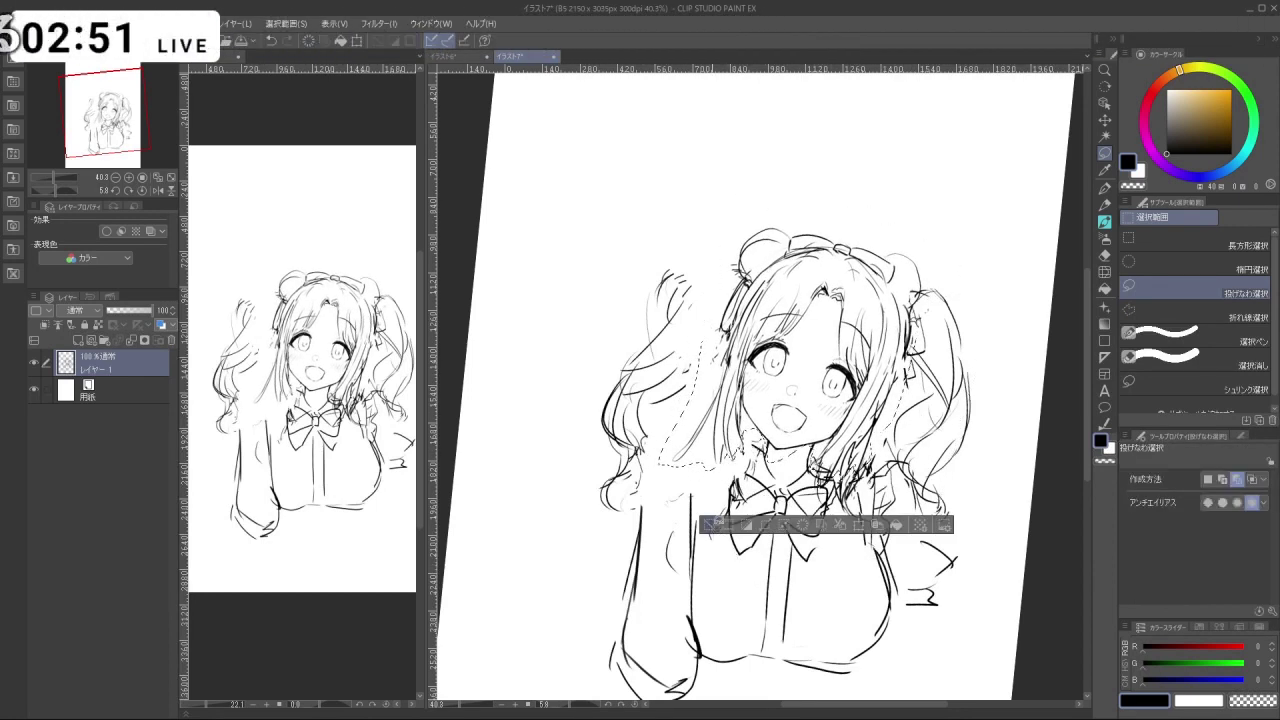
key(ctrl+d)
key(b)
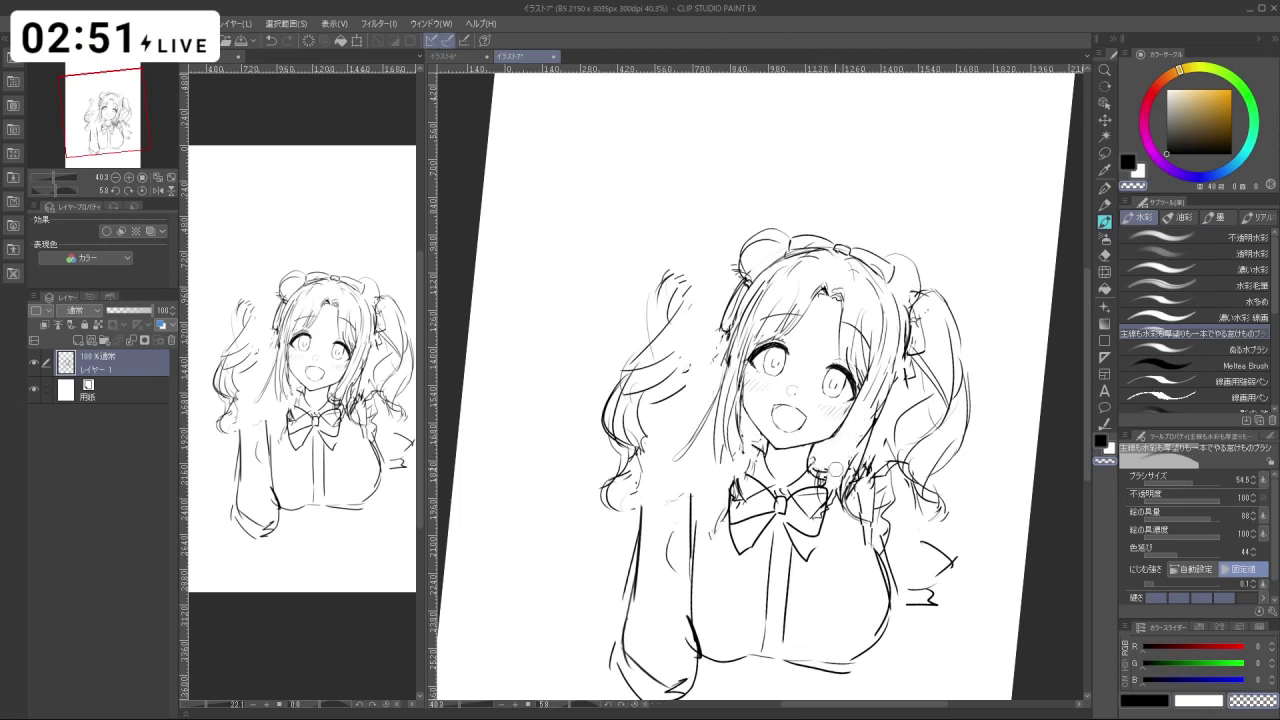
Try erasing the overlapping hair ends beside the bow, then undo that together with the head tilt.
mouse_move(829, 486)
mouse_down()
mouse_move(850, 497)
mouse_move(862, 462)
mouse_up()
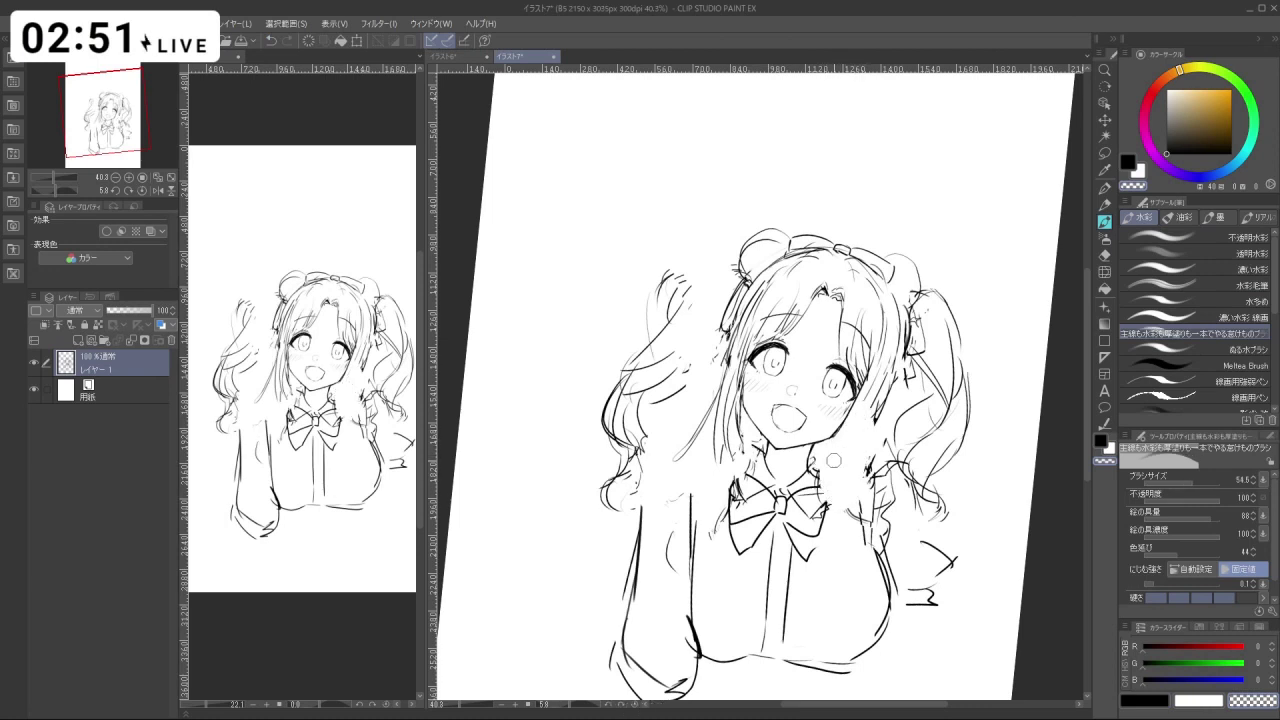
key(shift+space)
drag(898, 563, 916, 545)
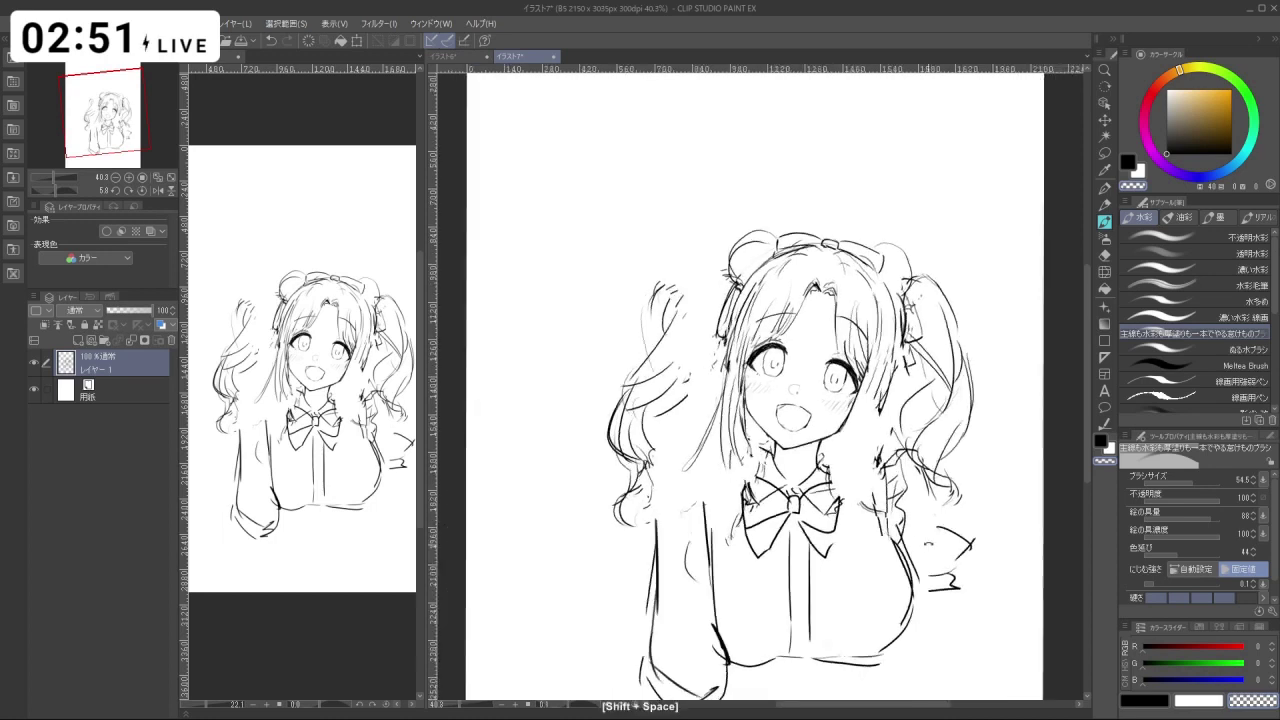
key(ctrl+z)
key(ctrl+z)
key(ctrl+z)
key(ctrl+z)
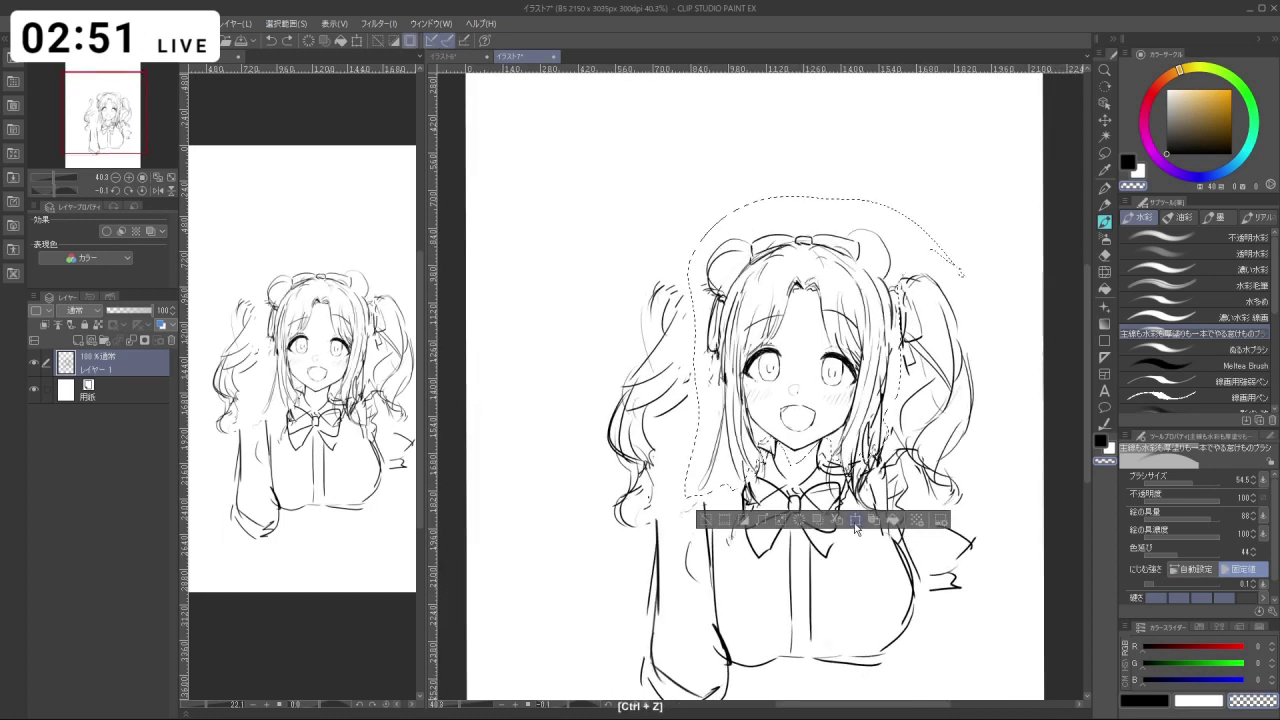
Rotate the selected head very slightly clockwise, apply the transformation and deselect.
click(856, 519)
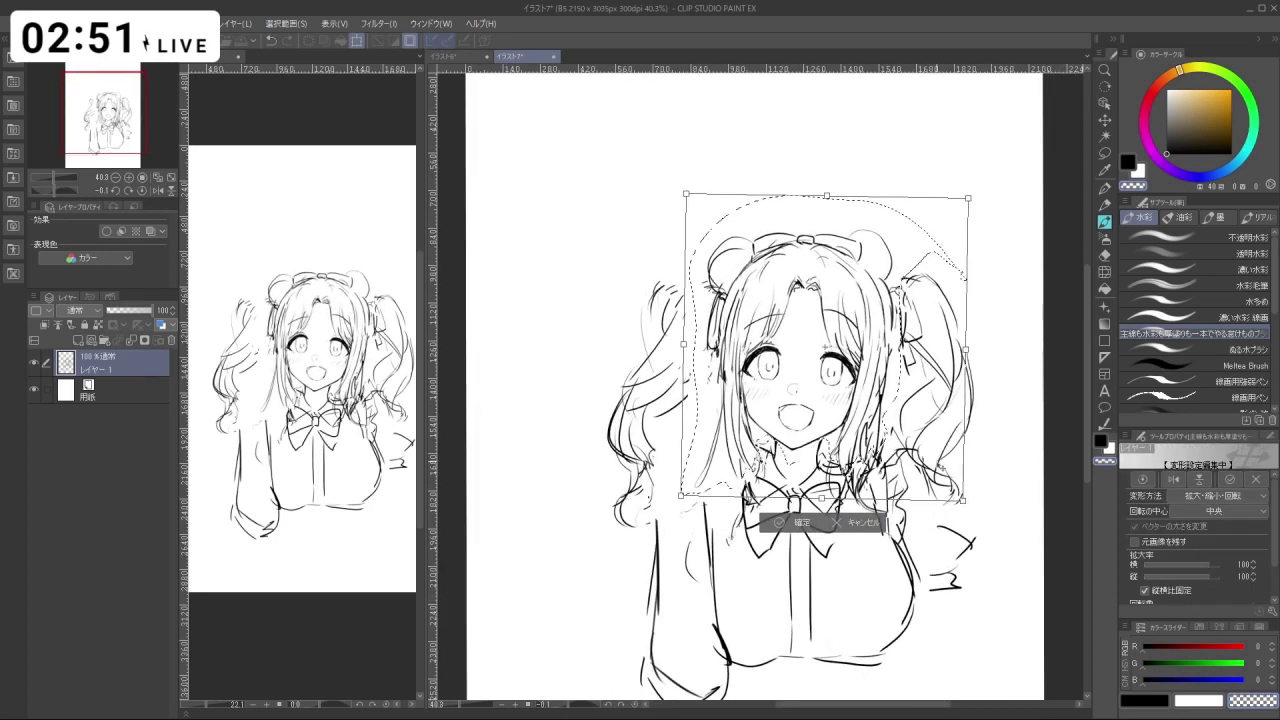
drag(941, 465, 970, 492)
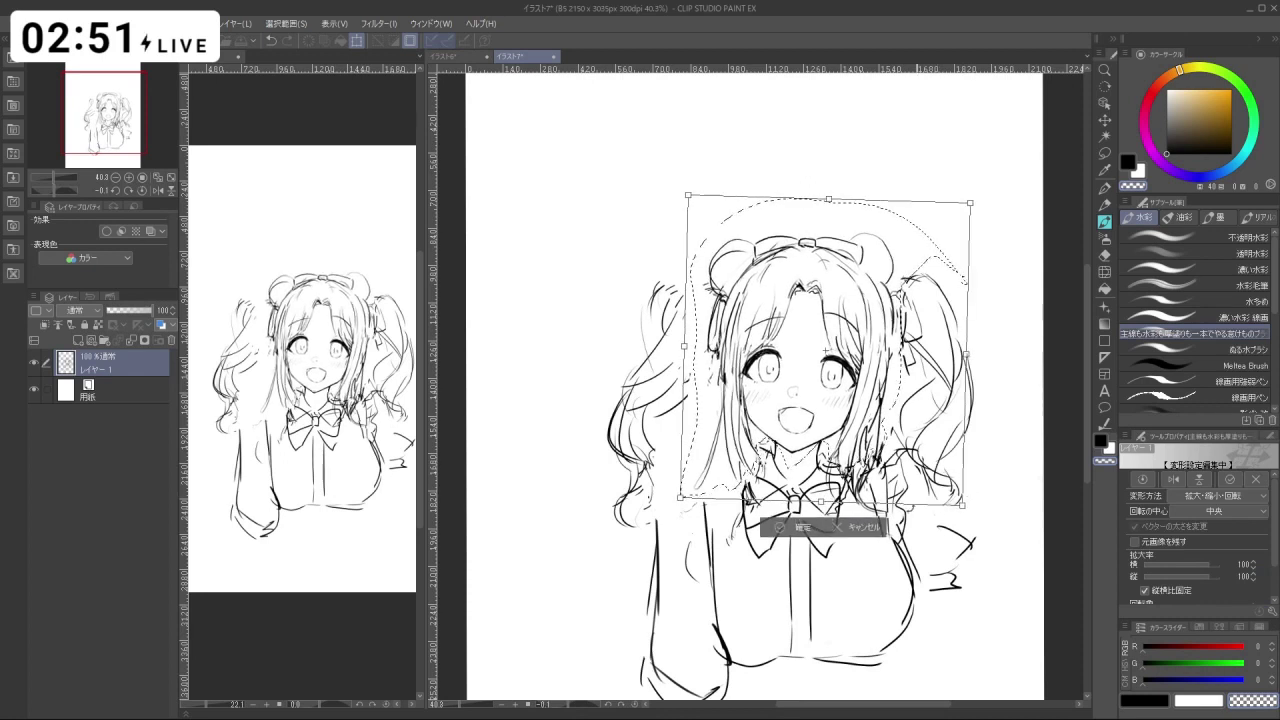
click(799, 527)
click(704, 518)
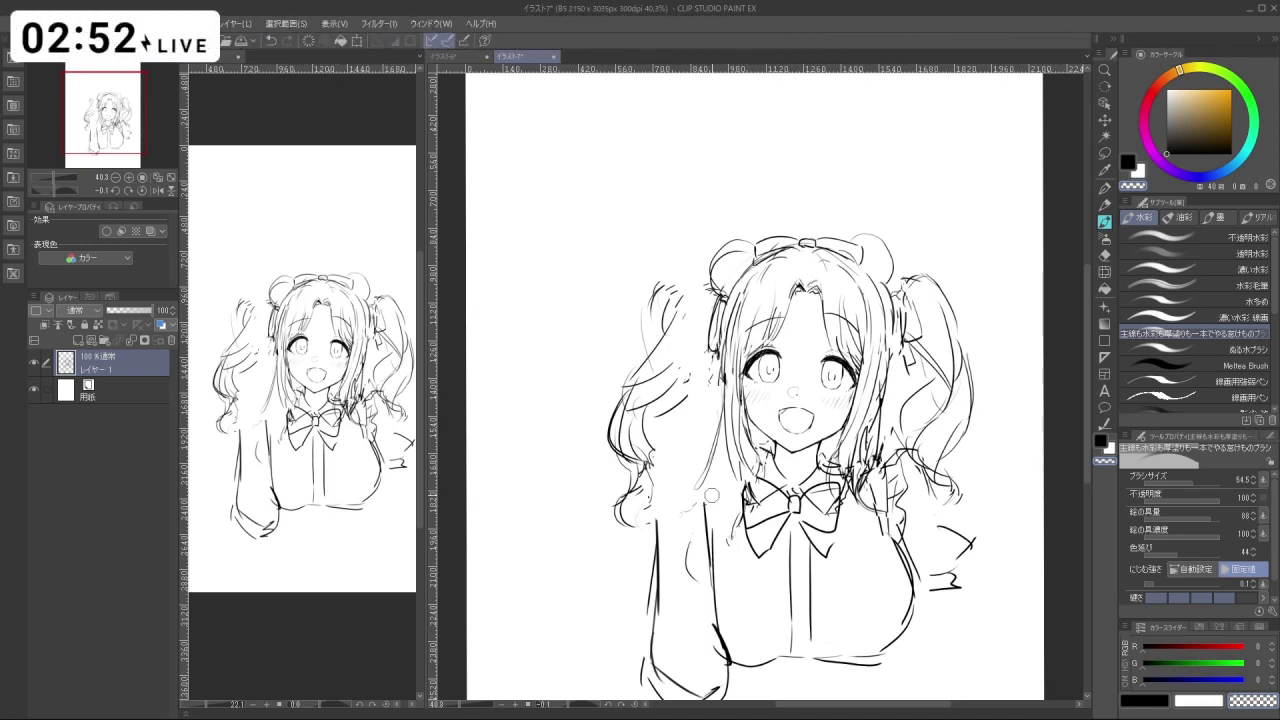
Erase the arm and the chest outline on the image's left side, and return to black at brush size 22.9.
drag(889, 438, 800, 442)
drag(840, 498, 845, 450)
drag(717, 462, 734, 462)
mouse_move(720, 436)
mouse_down()
mouse_move(725, 557)
mouse_move(686, 535)
mouse_move(727, 482)
mouse_up()
key(ctrl+z)
key(c)
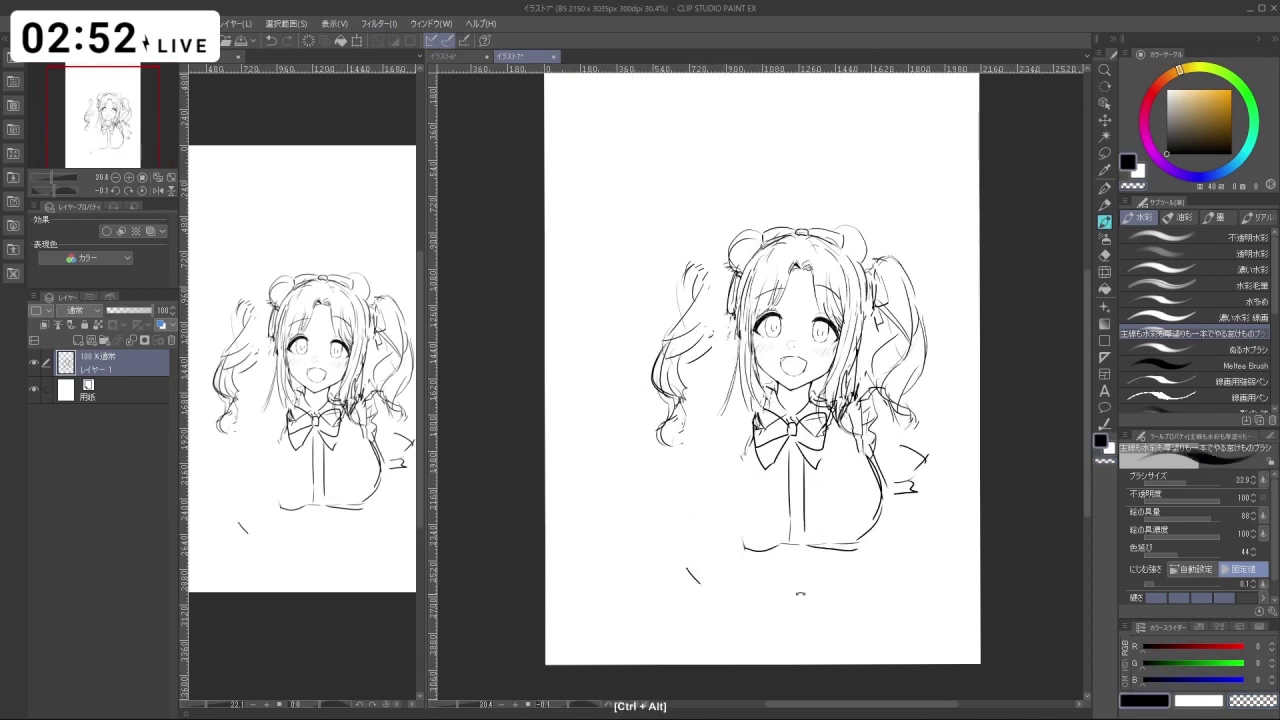
drag(800, 594, 852, 577)
key(ctrl+z)
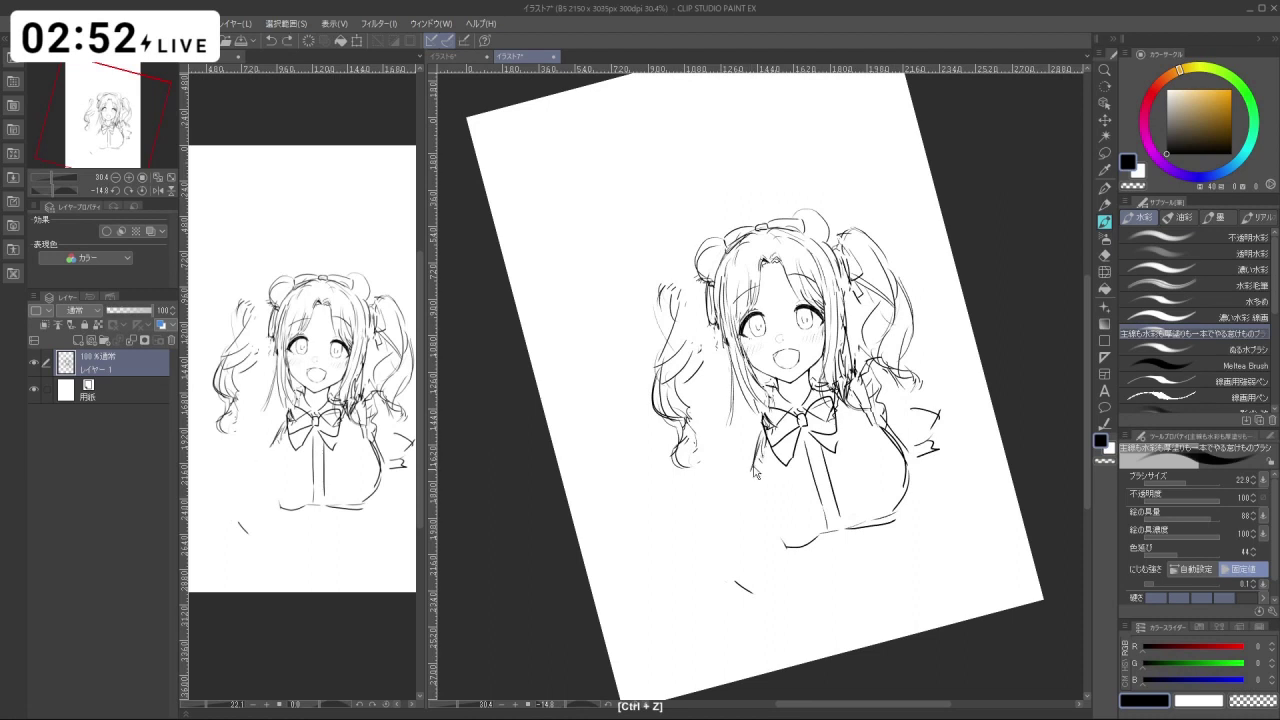
Try several strokes for the left chest contour below the bow, undoing each of them.
mouse_move(759, 456)
mouse_down()
mouse_move(745, 507)
mouse_move(767, 539)
mouse_move(737, 504)
mouse_up()
key(ctrl+z)
key(ctrl+z)
key(ctrl+z)
key(ctrl+z)
key(ctrl+z)
mouse_move(759, 458)
mouse_down()
mouse_move(749, 526)
mouse_move(795, 543)
mouse_up()
key(ctrl+z)
key(ctrl+z)
drag(769, 429, 762, 447)
key(ctrl+z)
key(ctrl+z)
key(ctrl+z)
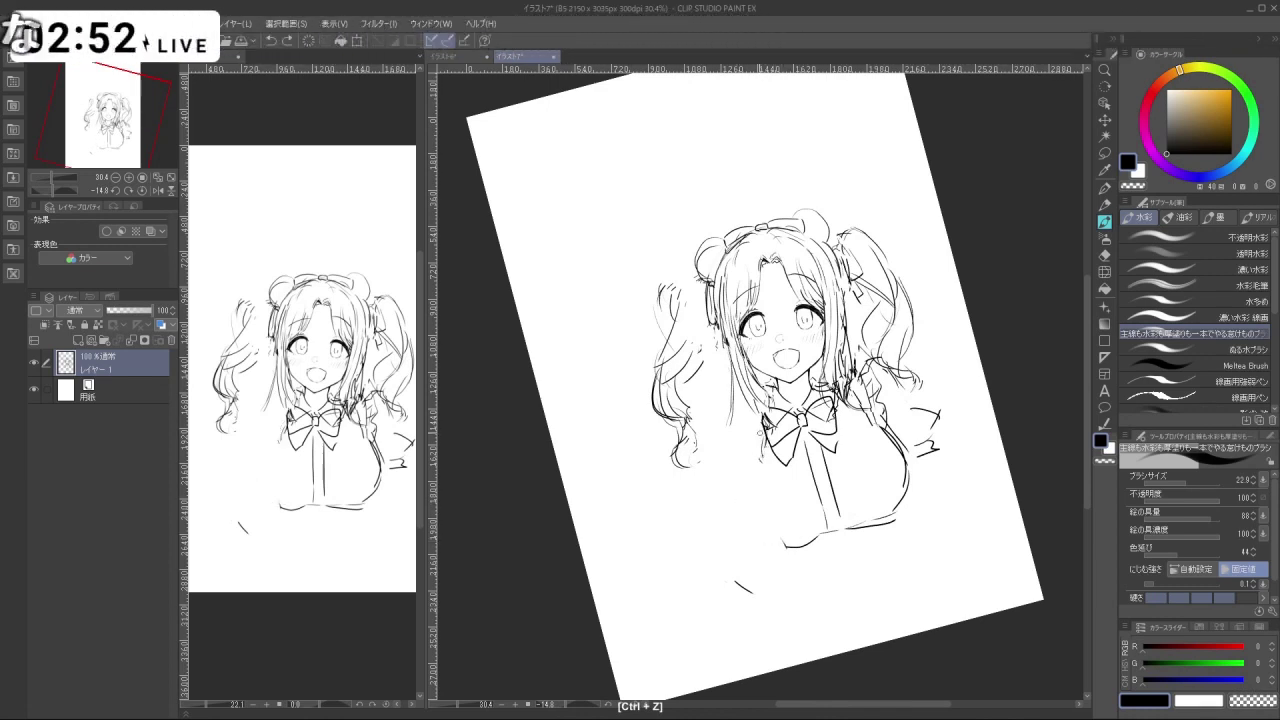
key(ctrl+z)
Draw a rounded left chest outline from beside the bow down to the lower edge, undoing surplus strokes.
drag(749, 468, 744, 518)
mouse_move(743, 492)
mouse_down()
mouse_move(782, 540)
mouse_move(821, 532)
mouse_move(885, 482)
mouse_up()
key(ctrl+z)
key(ctrl+z)
key(shift+space)
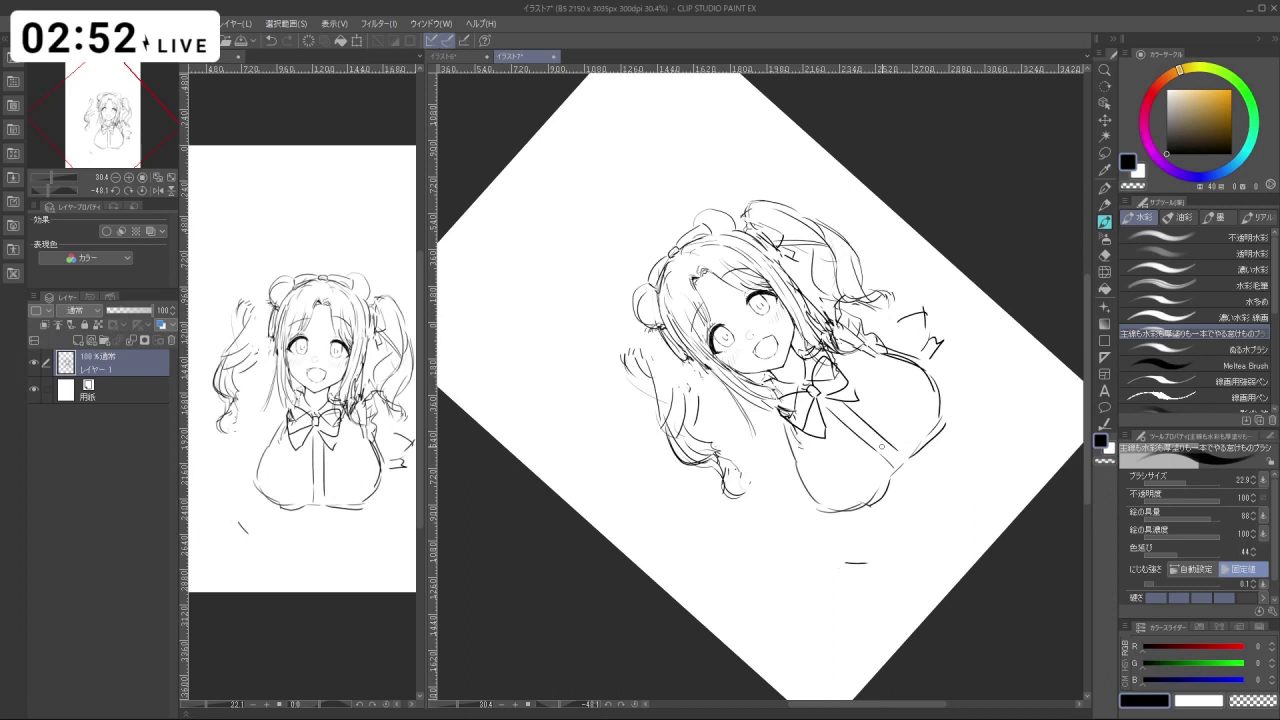
key(shift+space)
drag(882, 446, 846, 491)
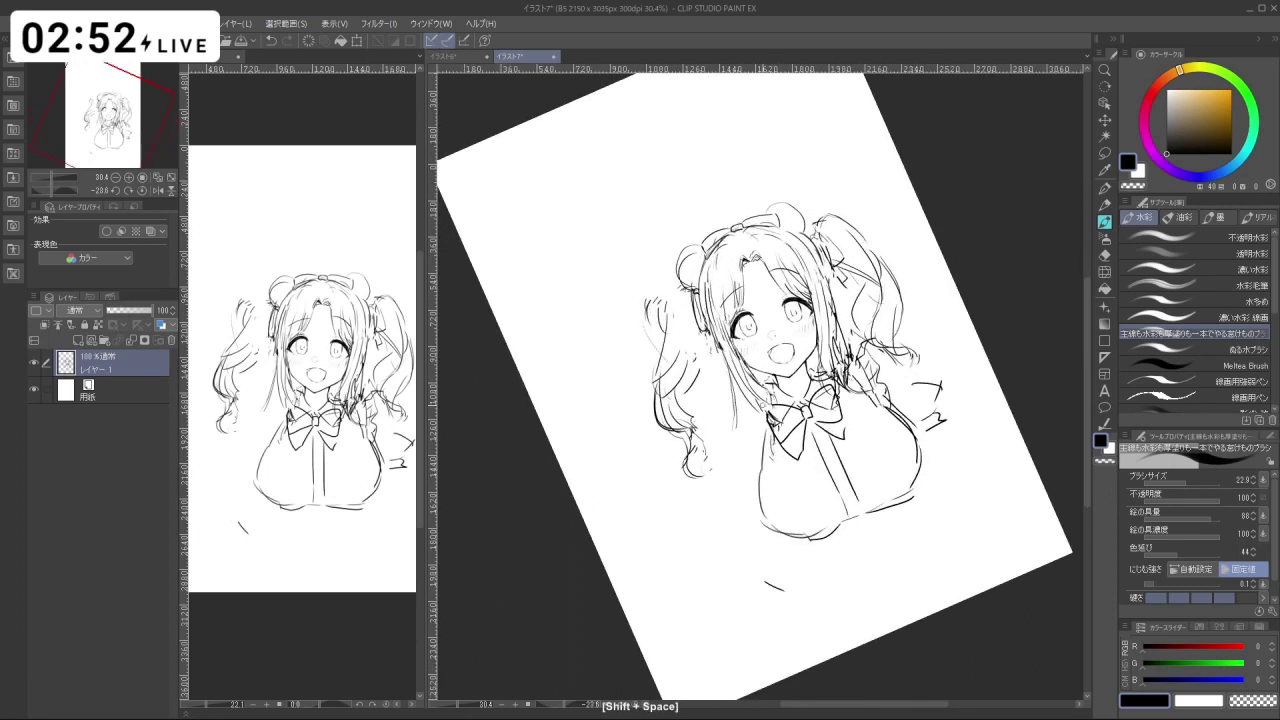
drag(765, 401, 749, 411)
key(ctrl+z)
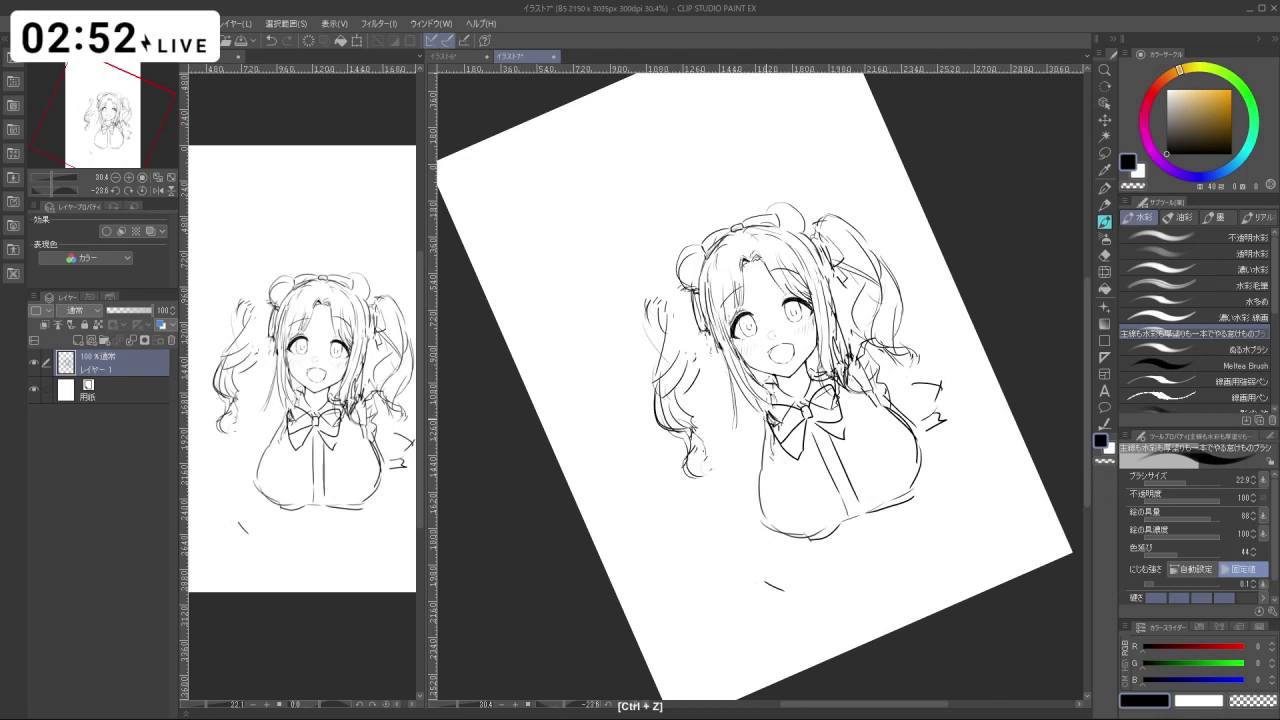
Remove the lower curve of the chest outline on the image's left side.
key(shift+space)
drag(888, 418, 874, 449)
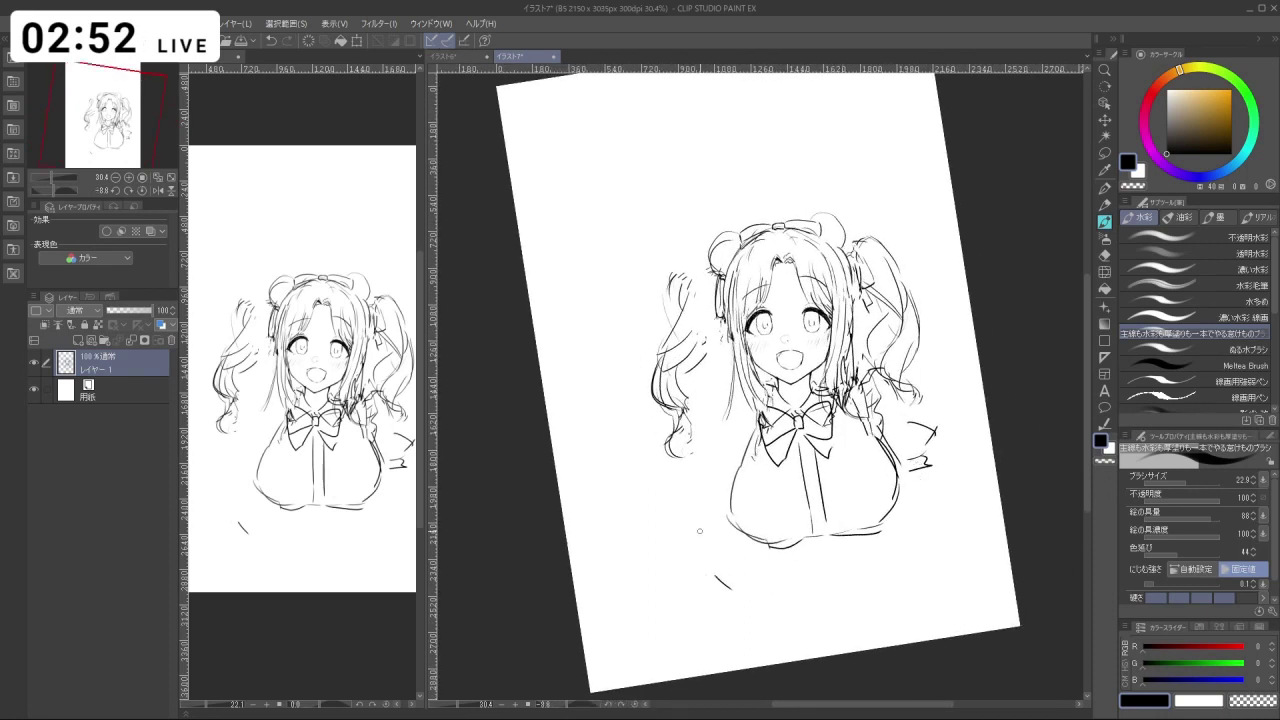
key(space)
key(ctrl+space)
drag(832, 376, 772, 400)
drag(794, 450, 846, 440)
key(c)
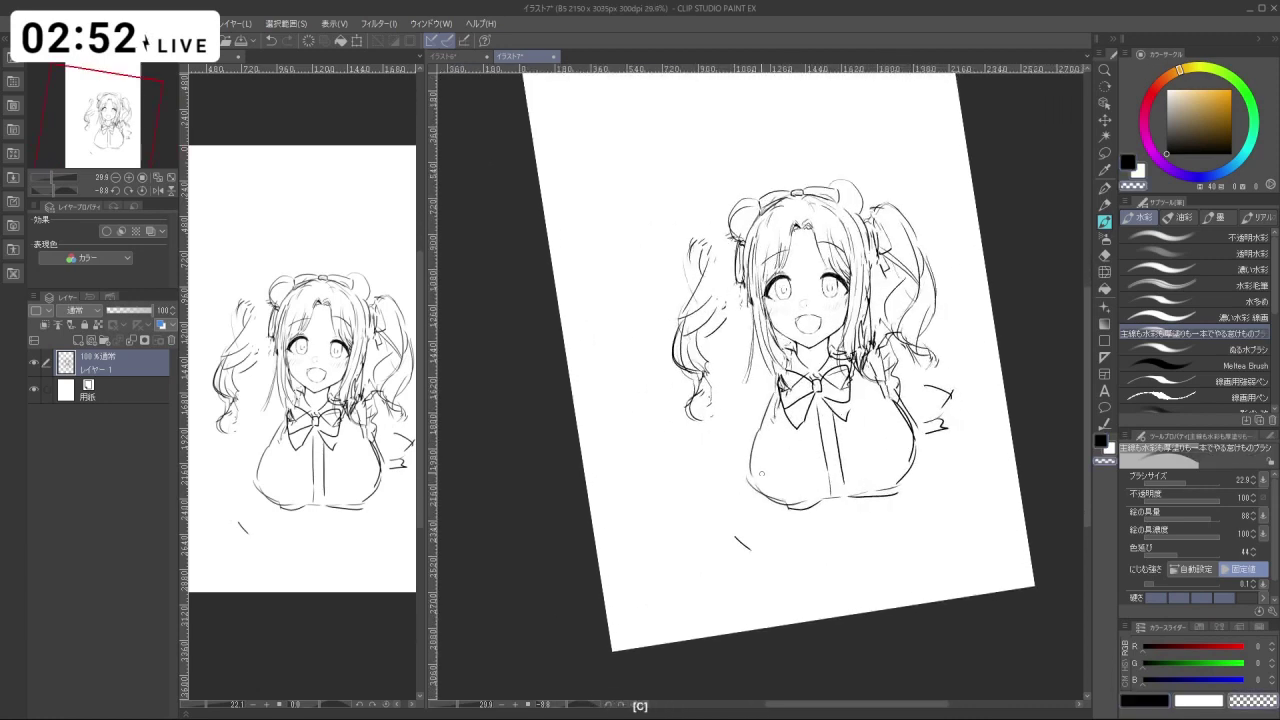
key(ctrl+z)
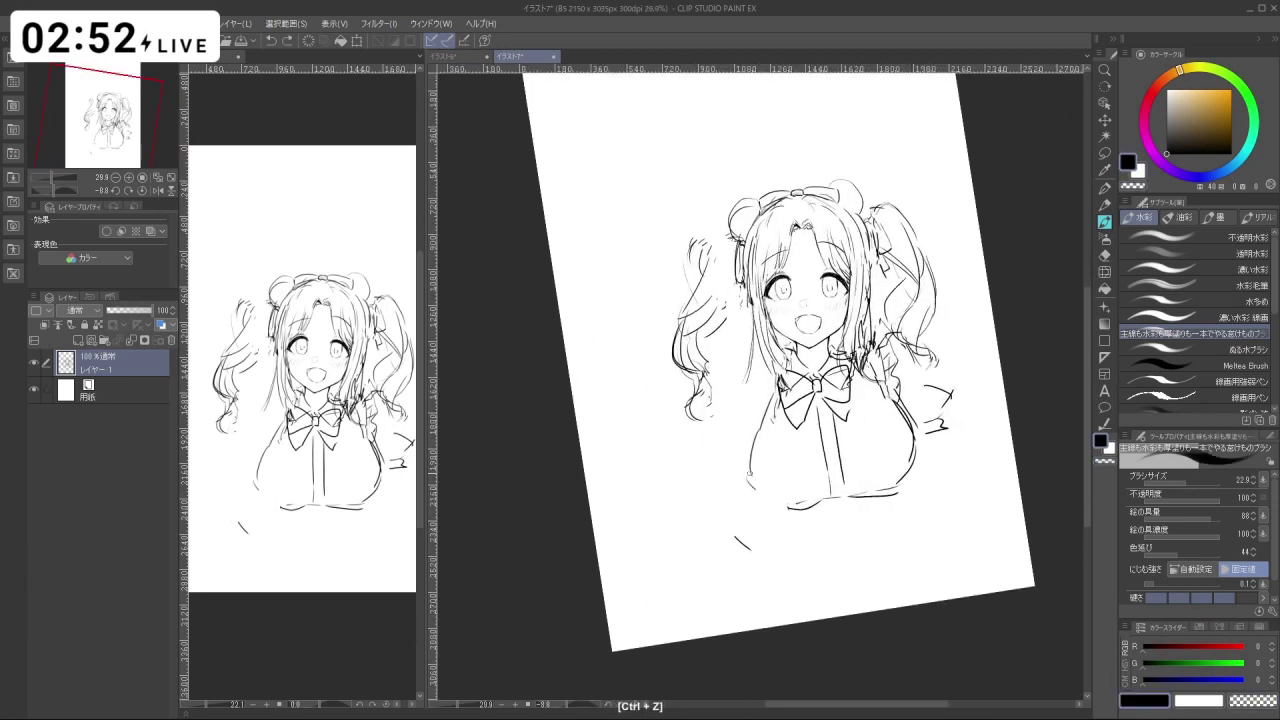
Redraw the lower-left chest curve so it joins the bottom edge, erasing and undoing surplus strokes.
key(shift+space)
drag(752, 481, 778, 479)
key(ctrl+z)
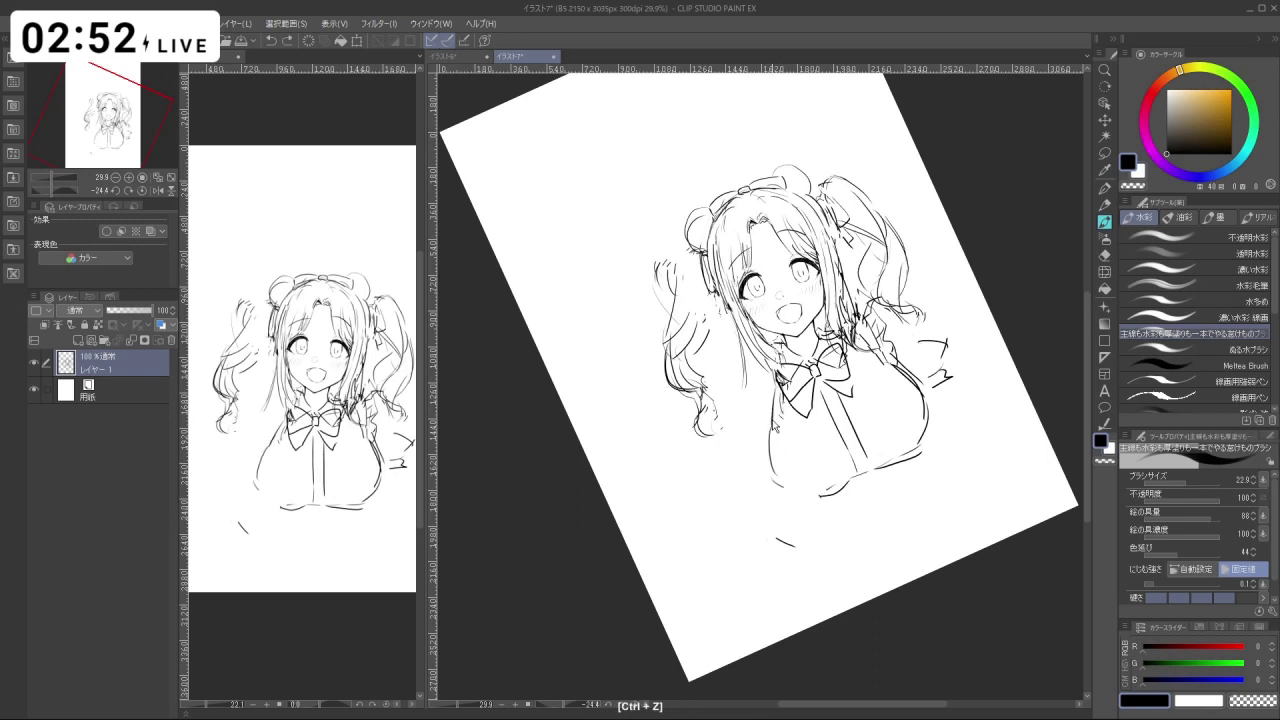
drag(776, 428, 772, 470)
key(ctrl+z)
key(c)
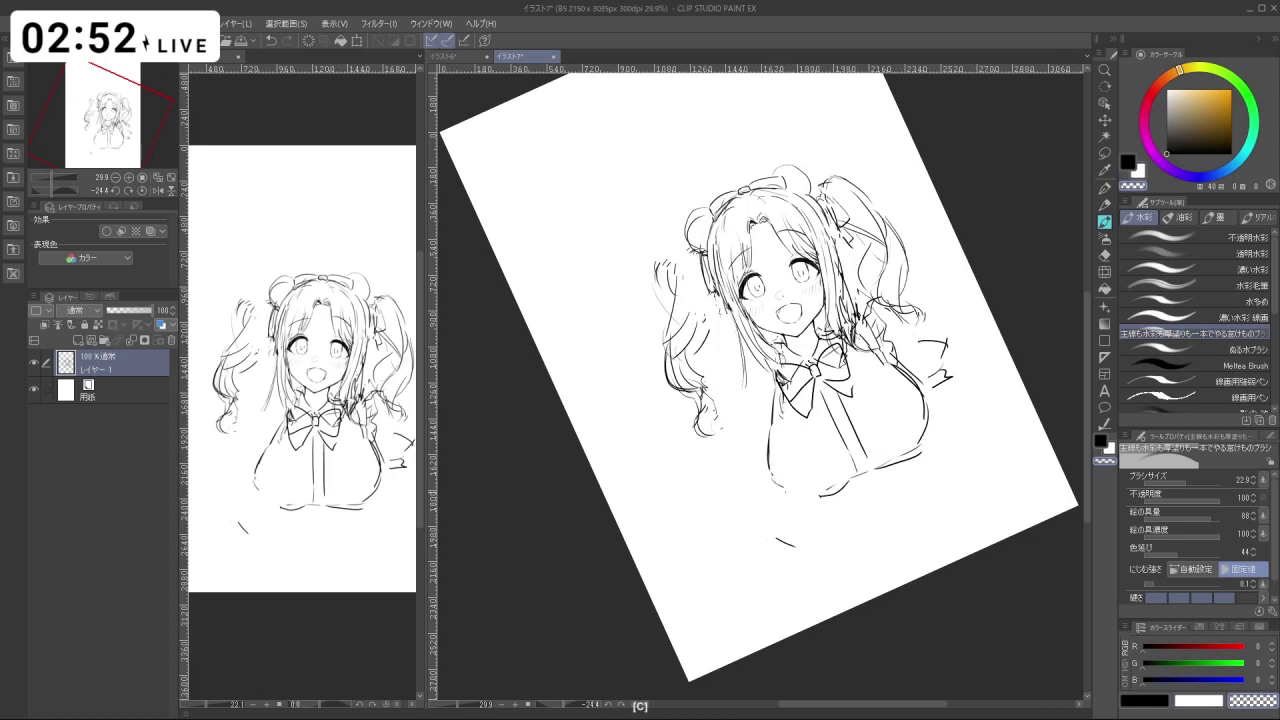
key(ctrl+z)
mouse_move(786, 484)
mouse_down()
mouse_move(783, 495)
mouse_move(819, 494)
mouse_up()
key(c)
key(ctrl+z)
key(shift+space)
mouse_move(921, 556)
mouse_down()
mouse_move(950, 524)
mouse_move(832, 426)
mouse_up()
key(ctrl+z)
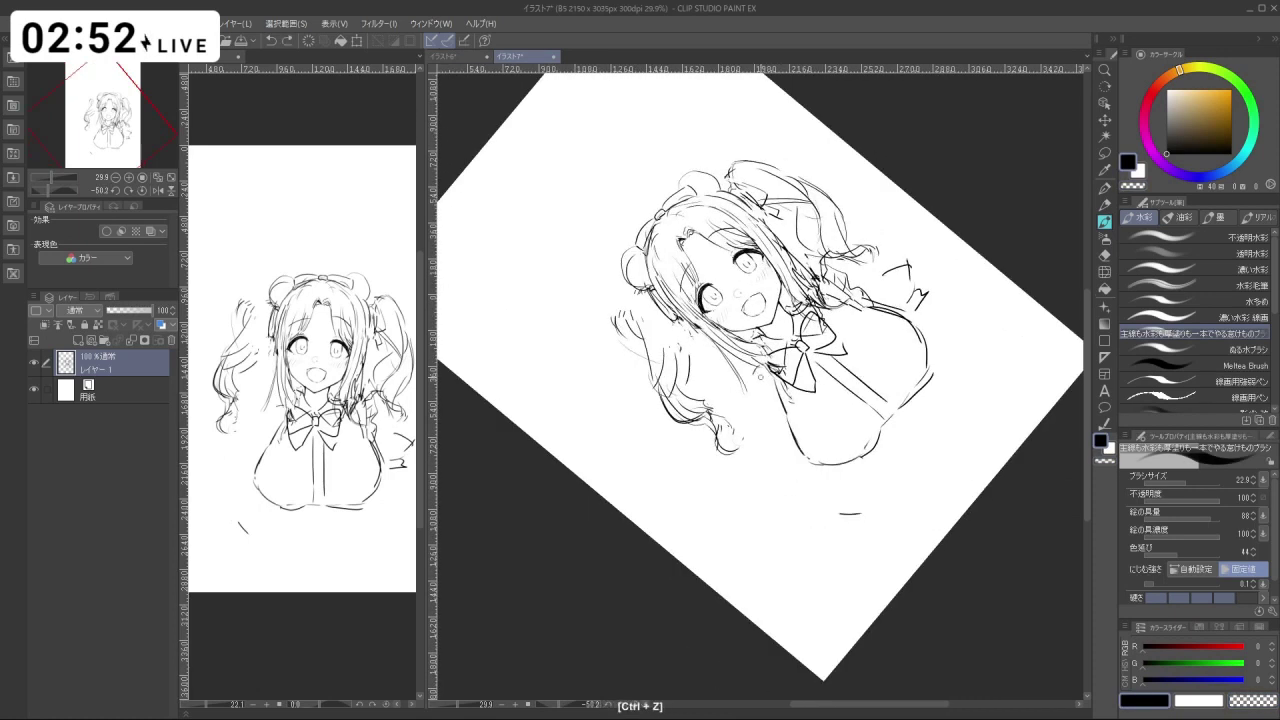
Sketch a ruffled shoulder frill between the left twin tail and the chest, undoing unsuitable strokes.
key(ctrl+z)
mouse_move(742, 370)
mouse_down()
mouse_move(758, 391)
mouse_move(754, 371)
mouse_move(734, 411)
mouse_move(788, 440)
mouse_up()
key(ctrl+z)
key(ctrl+z)
key(ctrl+z)
drag(756, 403, 777, 431)
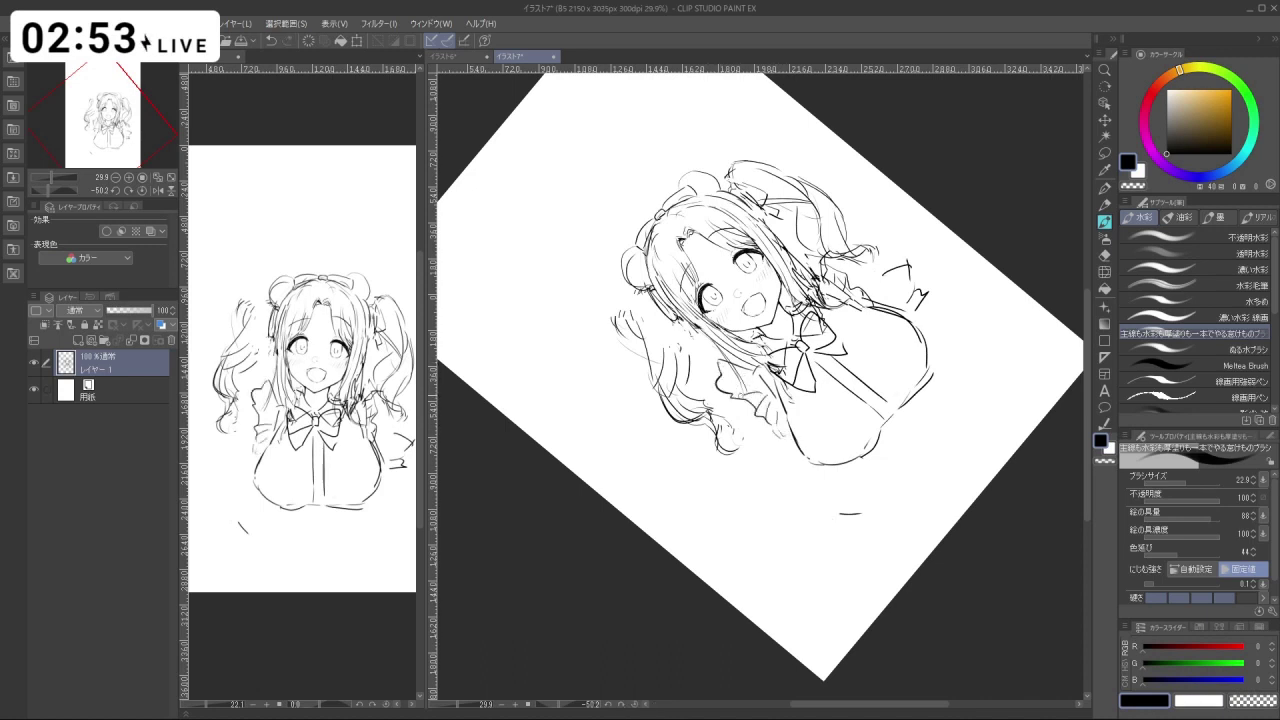
key(shift+space)
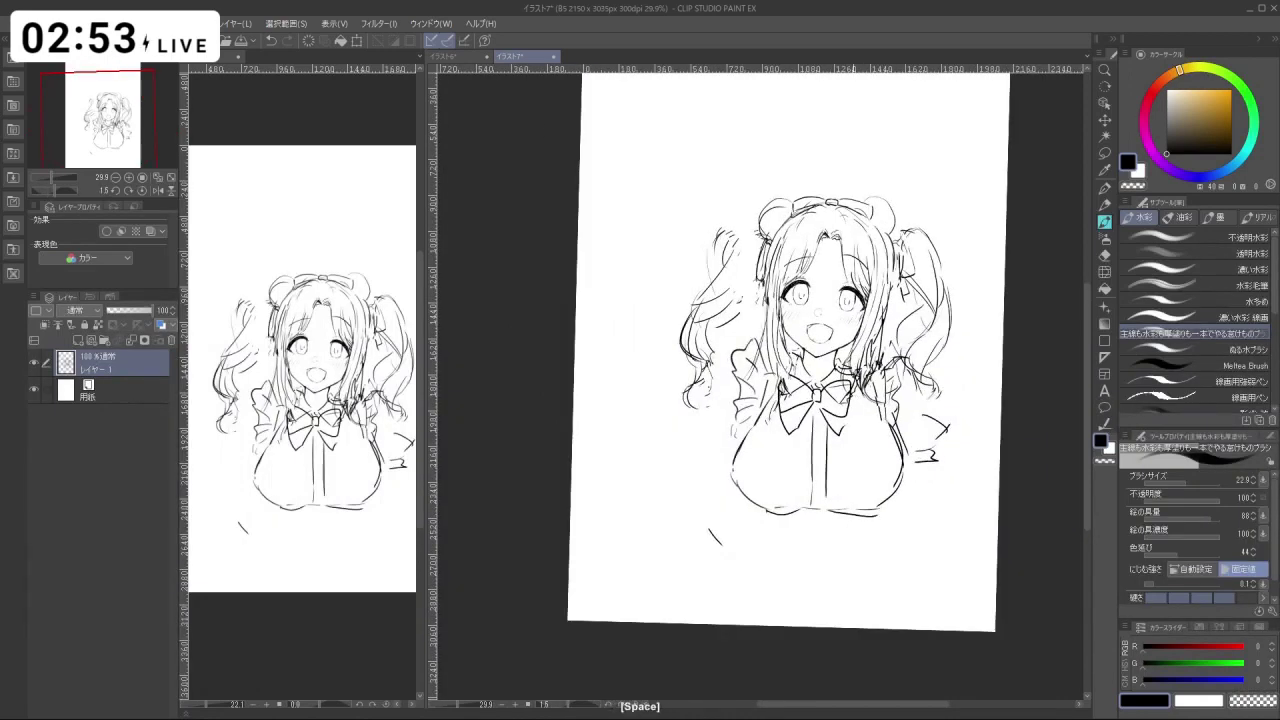
Refine the upper edge and folds of the left shoulder frill, undoing and redrawing strokes.
key(ctrl+space)
key(ctrl+space)
drag(814, 387, 815, 345)
key(ctrl+z)
mouse_move(733, 335)
mouse_down()
mouse_move(731, 373)
mouse_move(727, 361)
mouse_up()
key(c)
key(c)
key(ctrl+z)
drag(717, 310, 730, 367)
drag(730, 322, 726, 407)
Add short contour strokes to the two hair buns beside the headband.
key(shift+space)
mouse_move(613, 505)
mouse_down()
mouse_move(646, 537)
mouse_move(865, 544)
mouse_move(942, 441)
mouse_up()
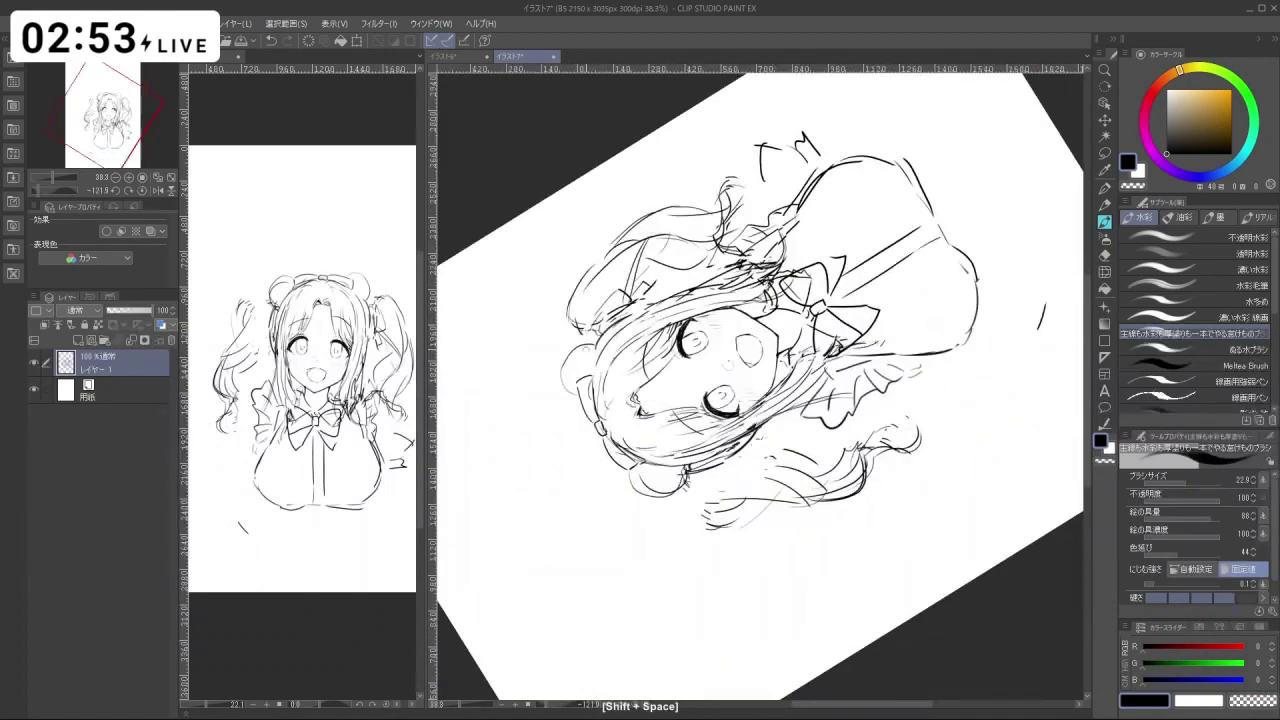
drag(594, 360, 579, 376)
key(ctrl+z)
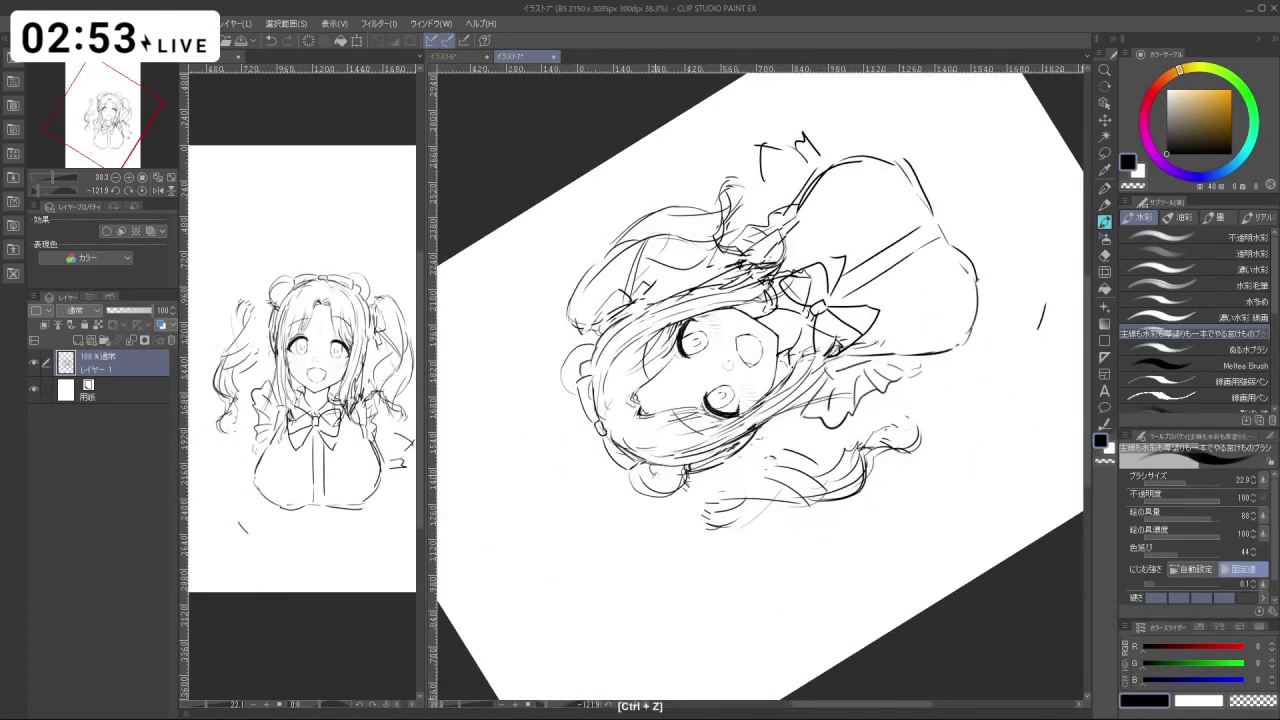
drag(654, 474, 674, 480)
key(shift+space)
mouse_move(890, 470)
mouse_down()
mouse_move(660, 505)
mouse_move(623, 459)
mouse_up()
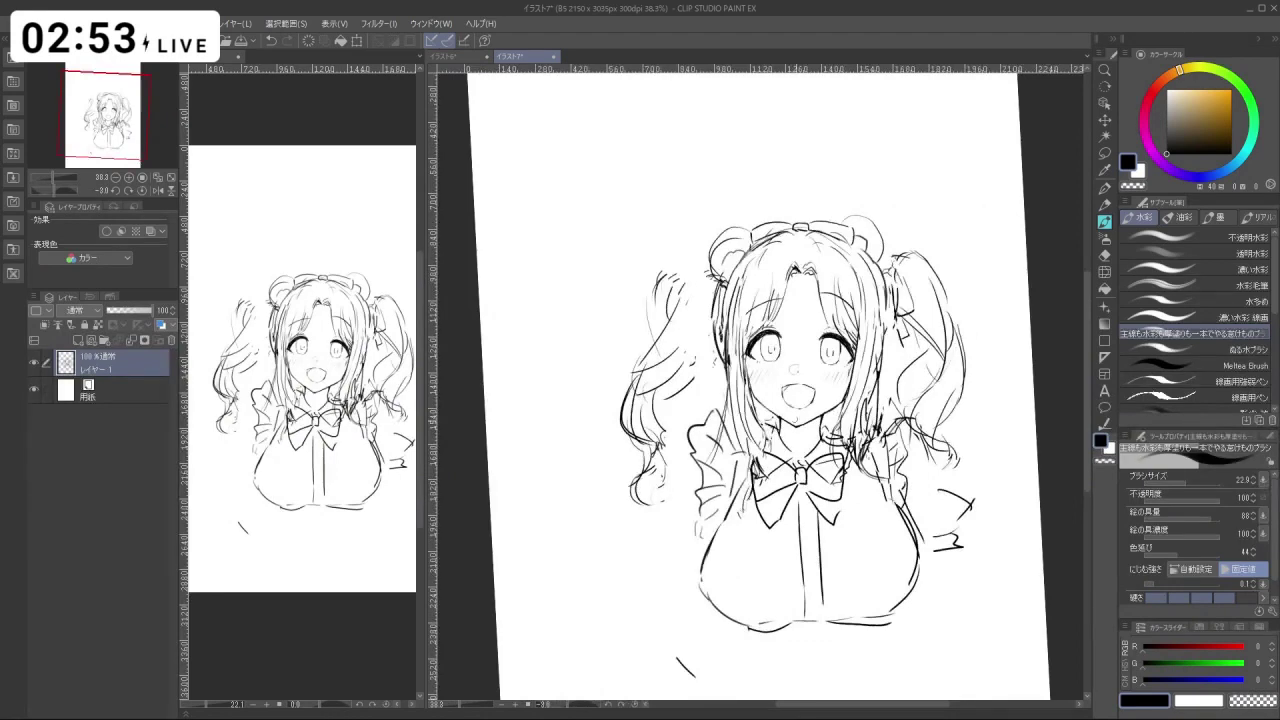
Hatch a shadow on the neck under the chin at brush size 8.7, undoing surplus strokes.
key(ctrl+z)
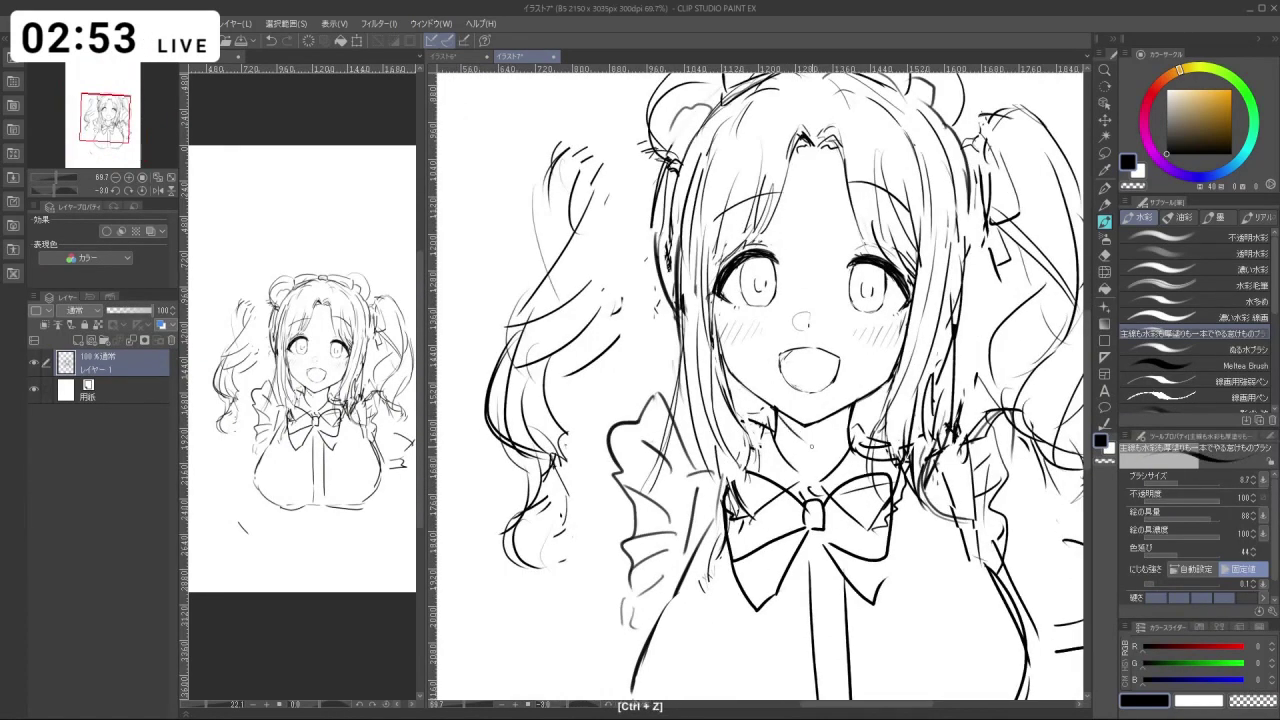
key(ctrl+z)
mouse_move(787, 421)
mouse_down()
mouse_move(803, 442)
mouse_move(735, 470)
mouse_up()
key(ctrl+space)
key(space)
drag(832, 477, 805, 430)
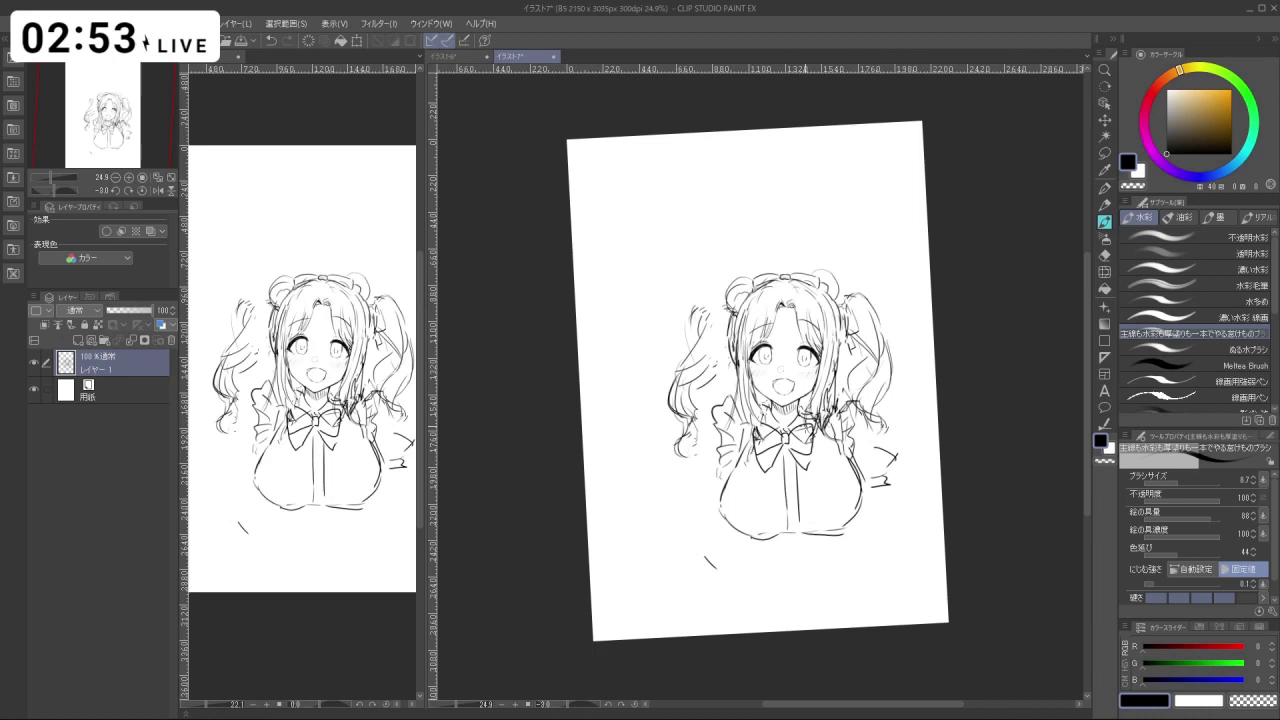
ctrl+drag(743, 433, 802, 433)
drag(759, 406, 740, 415)
key(ctrl+z)
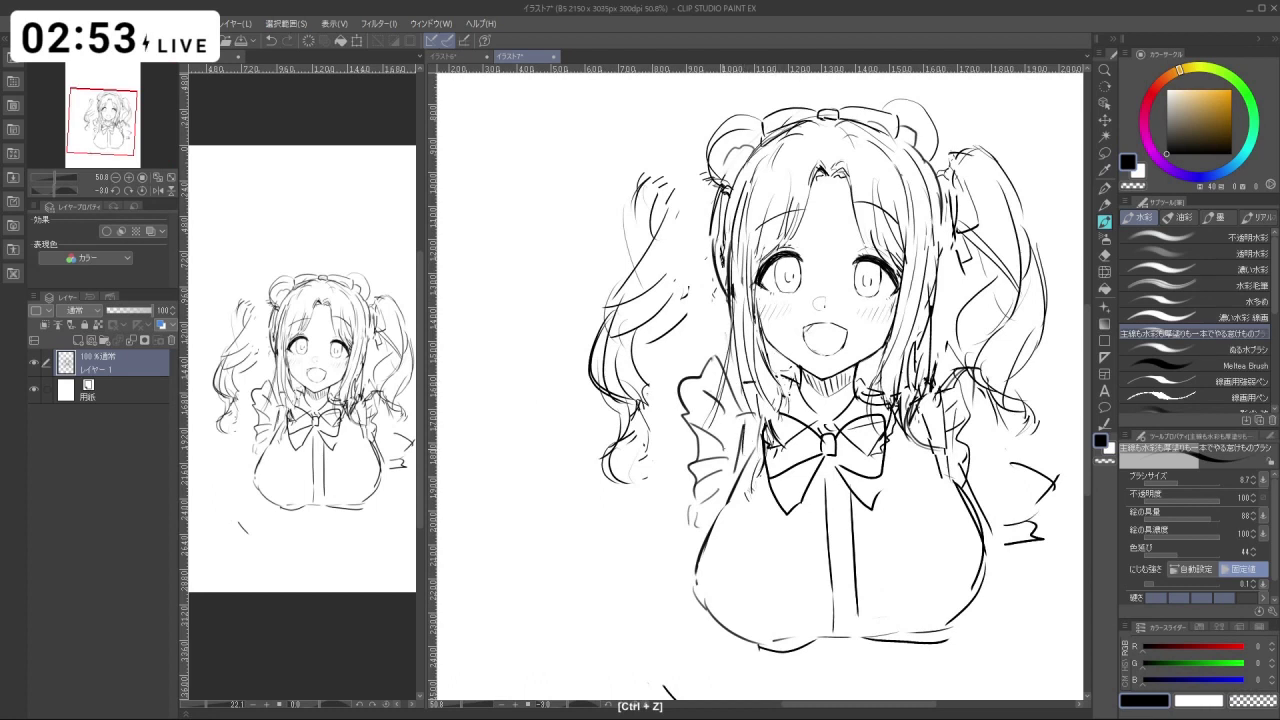
Erase the upper-left chest contour at brush size 40.9 and redraw it in black at size 21.2.
key(c)
ctrl+alt+drag(757, 484, 700, 552)
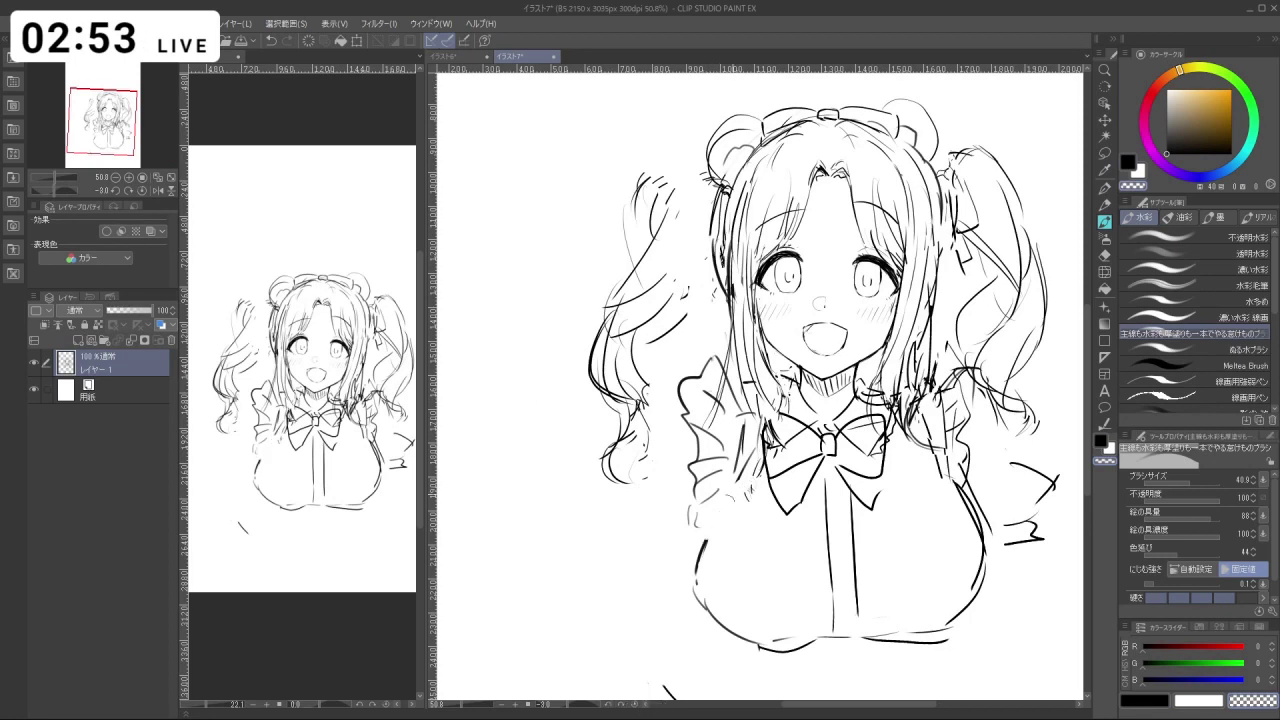
key(c)
key(ctrl+z)
mouse_move(743, 483)
mouse_down()
mouse_move(701, 562)
mouse_move(800, 585)
mouse_move(790, 548)
mouse_move(826, 602)
mouse_up()
key(ctrl+z)
key(c)
key(ctrl+z)
ctrl+drag(928, 559, 805, 588)
drag(805, 588, 640, 560)
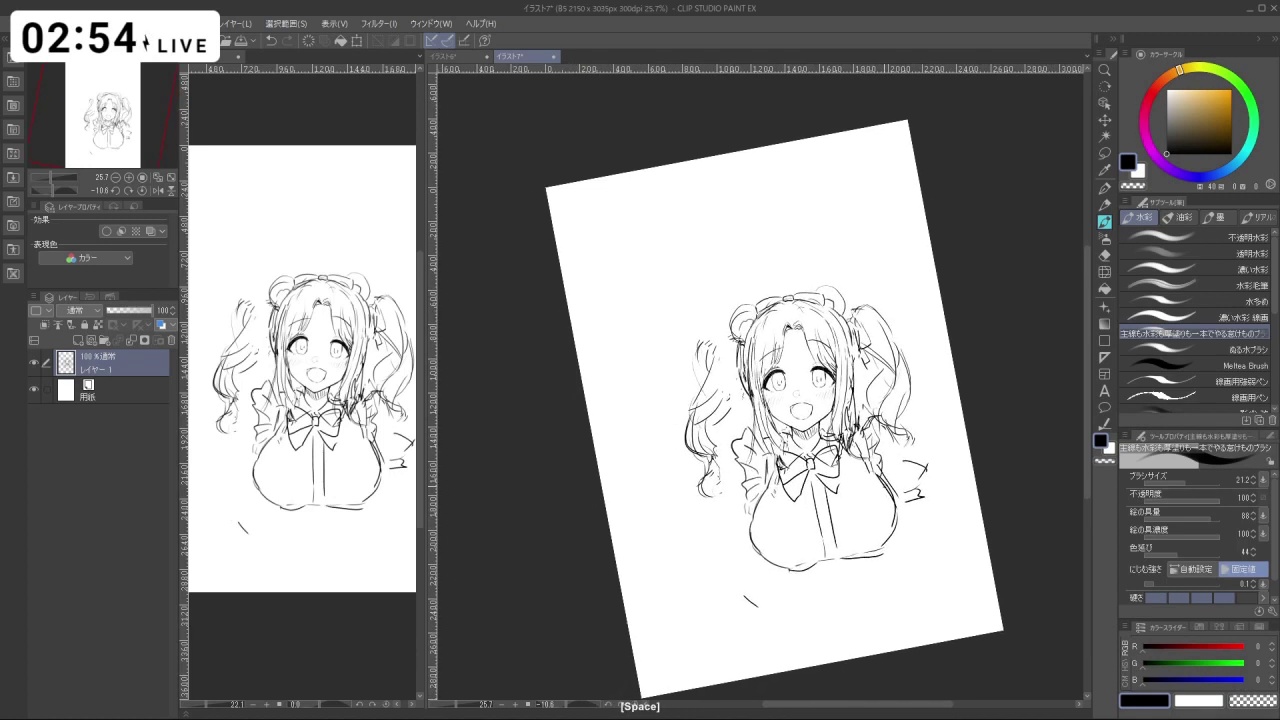
Lasso the left chest outline, transform it slightly outward, apply, deselect and return to the brush.
drag(839, 525, 852, 447)
key(ctrl+z)
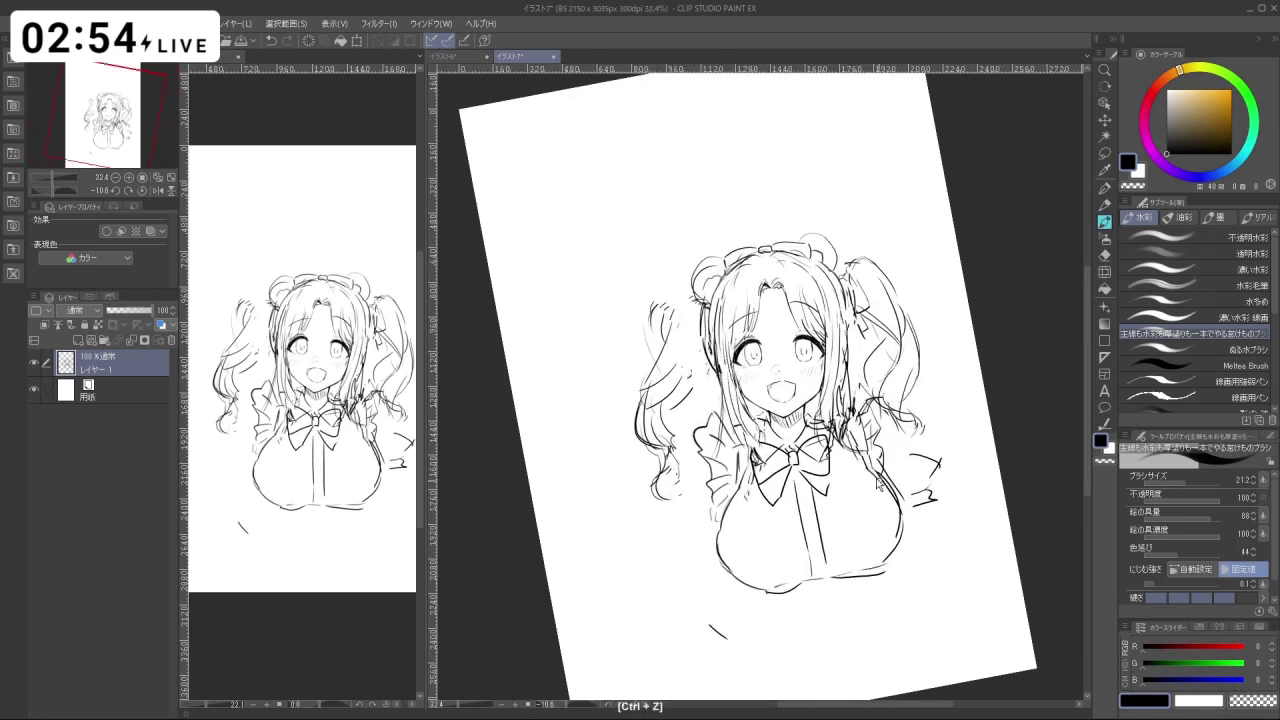
click(1104, 153)
mouse_move(797, 563)
mouse_down()
mouse_move(724, 590)
mouse_move(712, 542)
mouse_move(737, 487)
mouse_move(790, 554)
mouse_up()
click(779, 640)
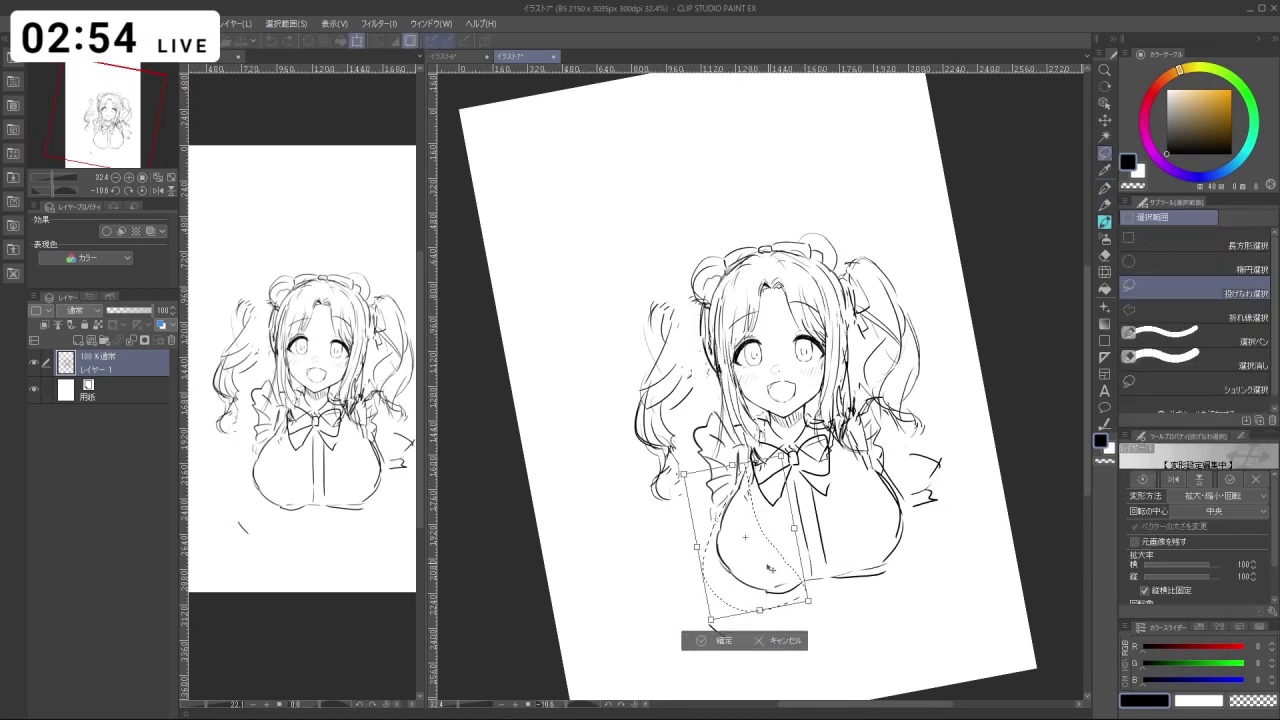
drag(814, 600, 773, 586)
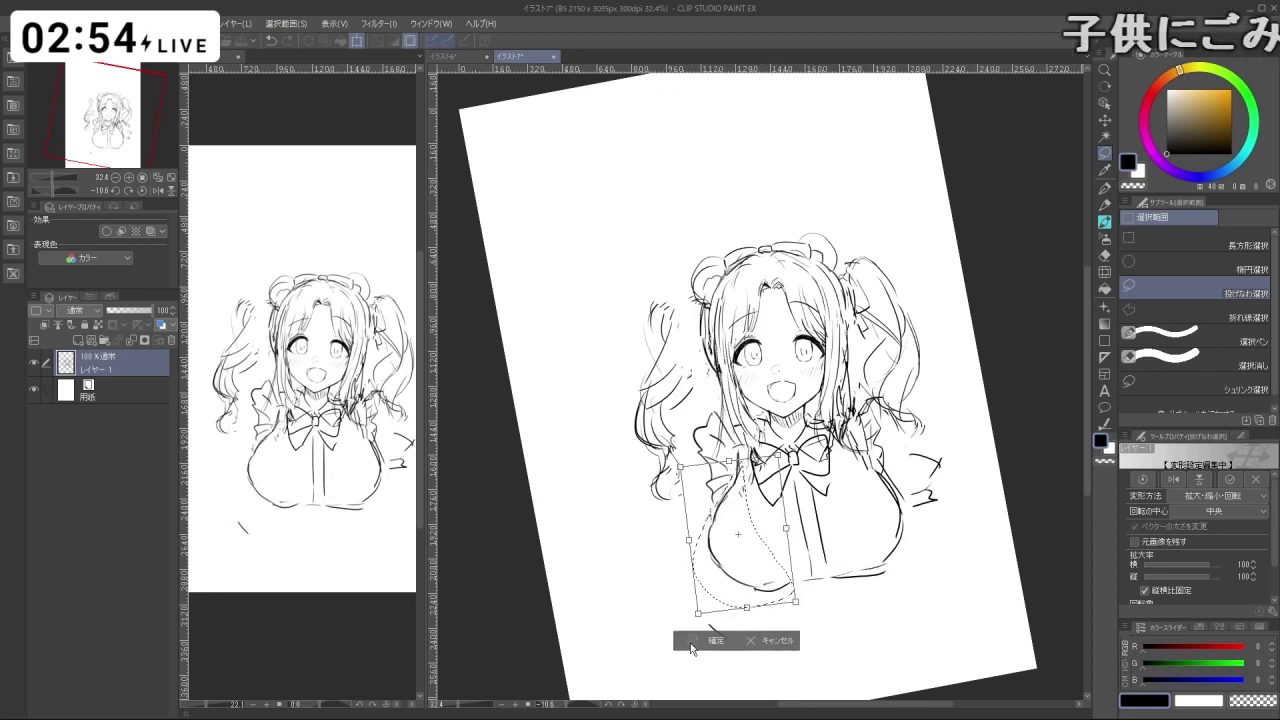
click(697, 641)
key(ctrl+d)
click(1104, 222)
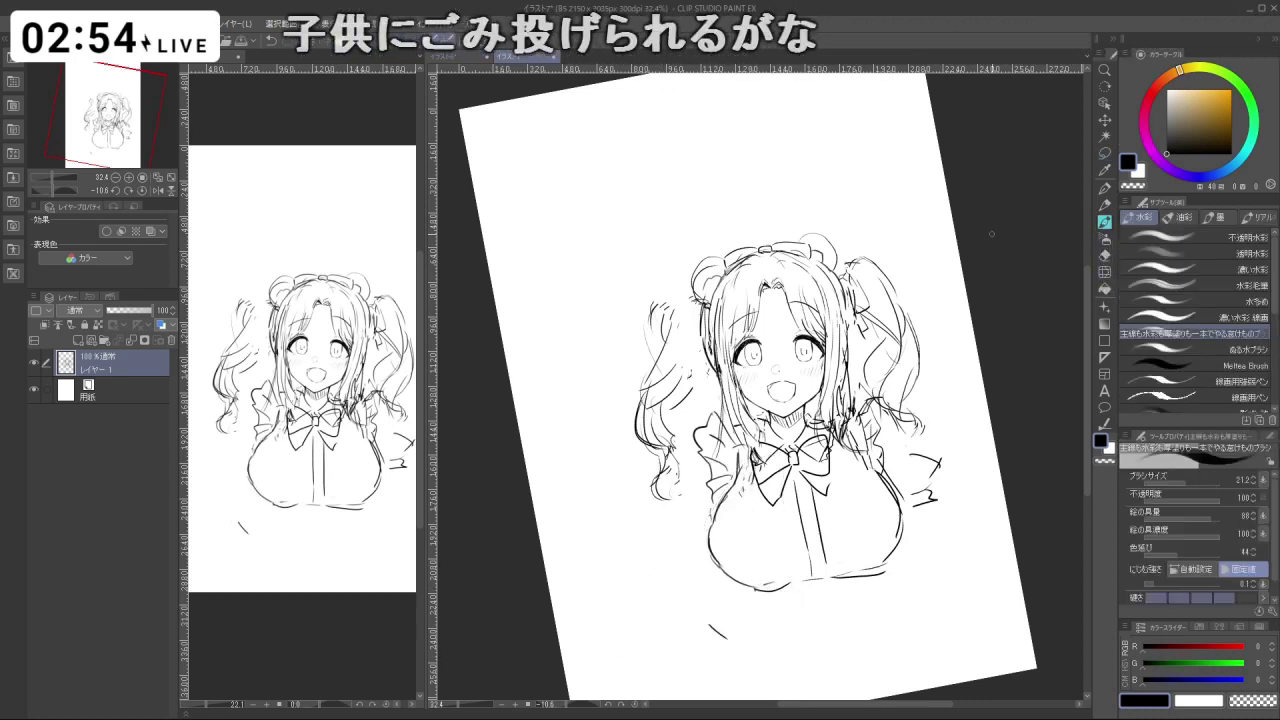
Clean up and redraw the side and lower curve of the left chest outline, undoing surplus strokes.
key(c)
drag(714, 517, 720, 561)
key(c)
key(ctrl+z)
key(ctrl+z)
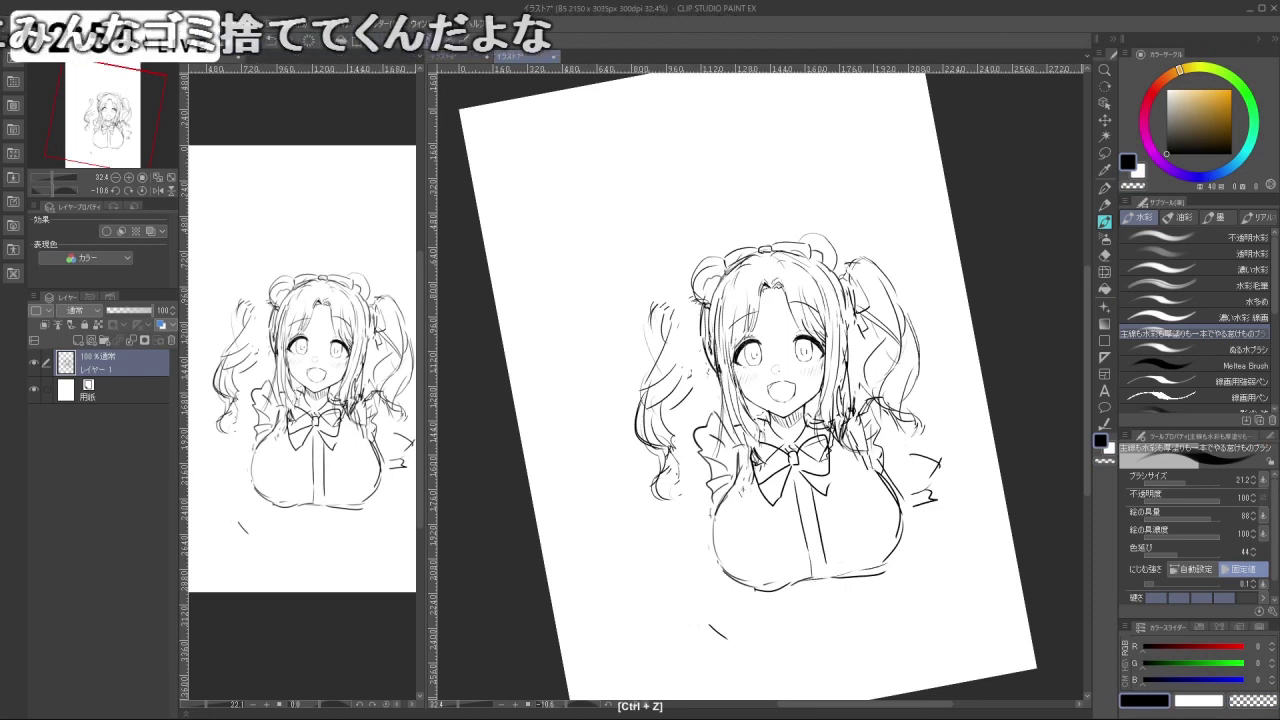
Lasso the blouse's centre placket below the bow, shift it slightly toward the image's left, apply and deselect.
click(1105, 158)
key(ctrl+space)
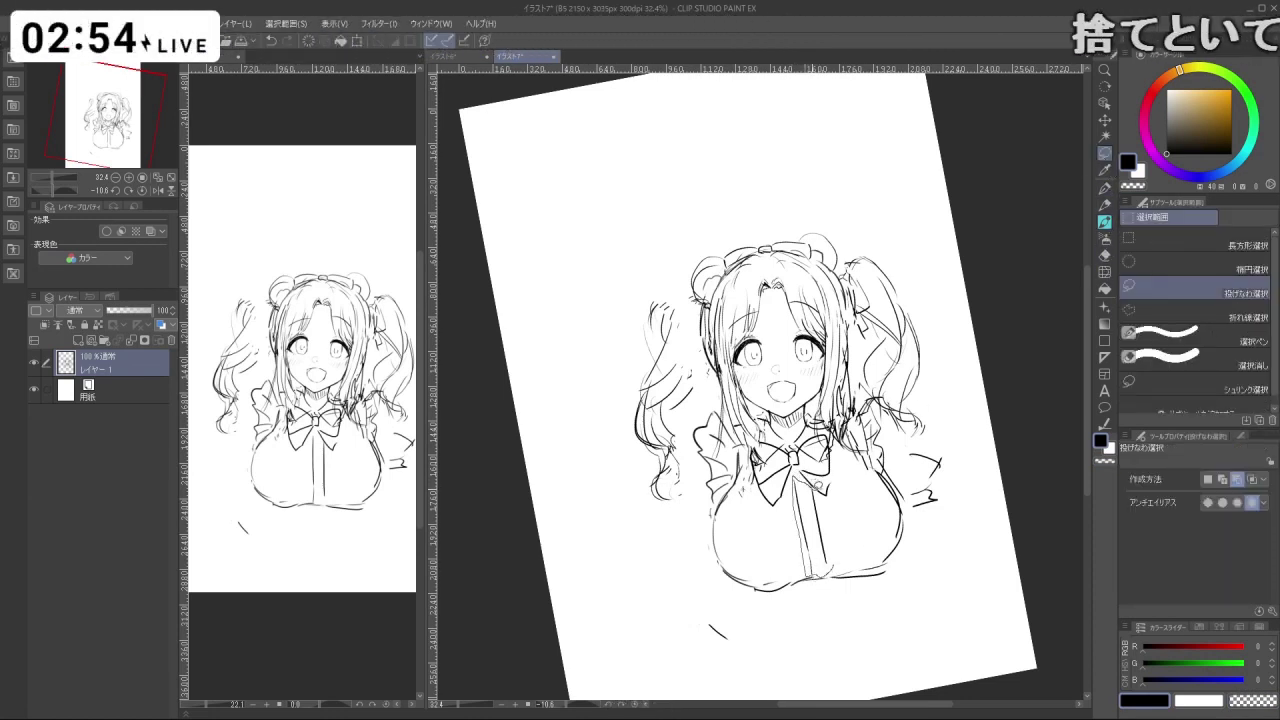
drag(838, 524, 836, 522)
key(ctrl+t)
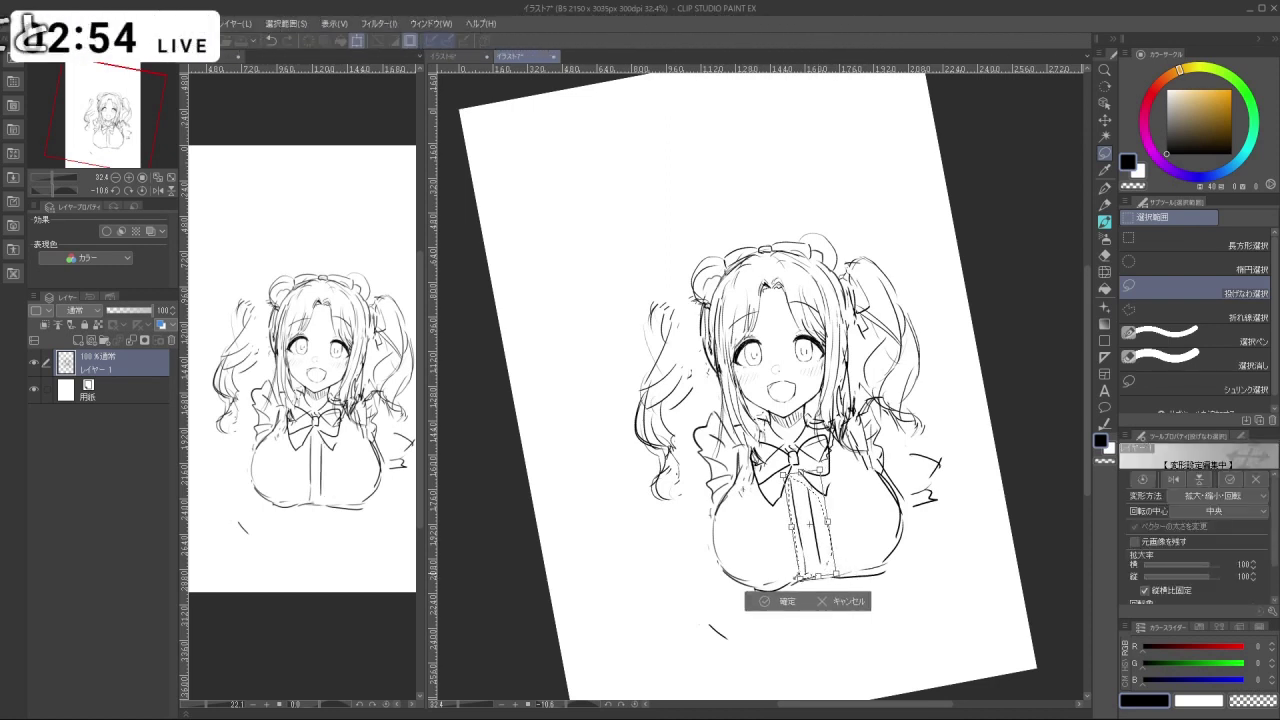
key(Return)
click(690, 601)
Lasso the right chest outline, shift it slightly inward, apply the transformation and deselect.
drag(895, 497, 810, 500)
drag(810, 500, 751, 446)
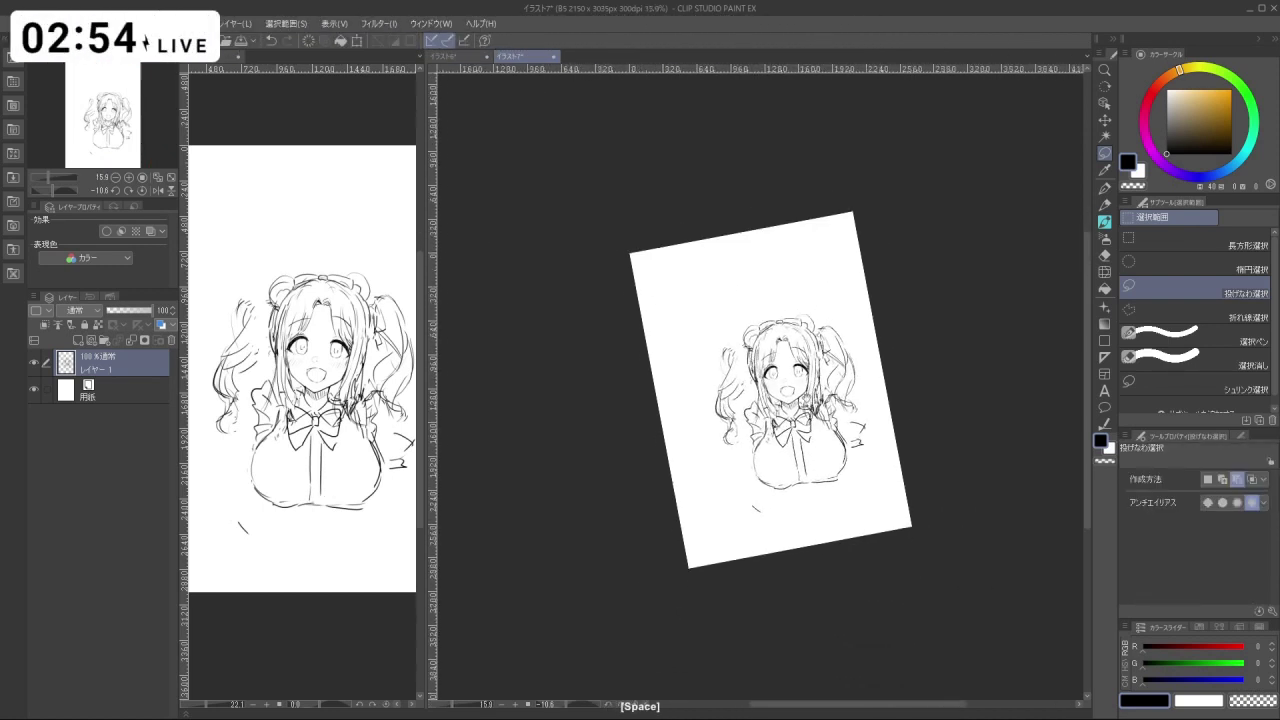
drag(857, 453, 881, 461)
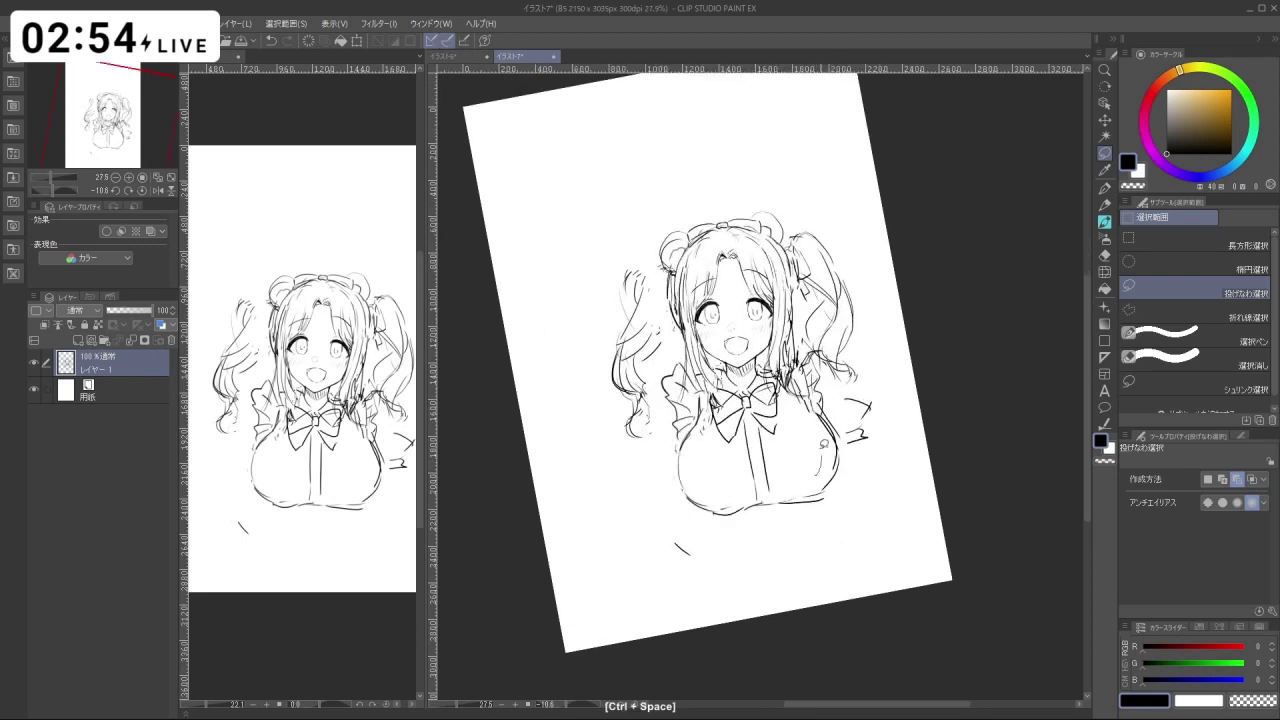
mouse_move(824, 484)
mouse_down()
mouse_move(826, 500)
mouse_move(836, 470)
mouse_up()
key(ctrl+t)
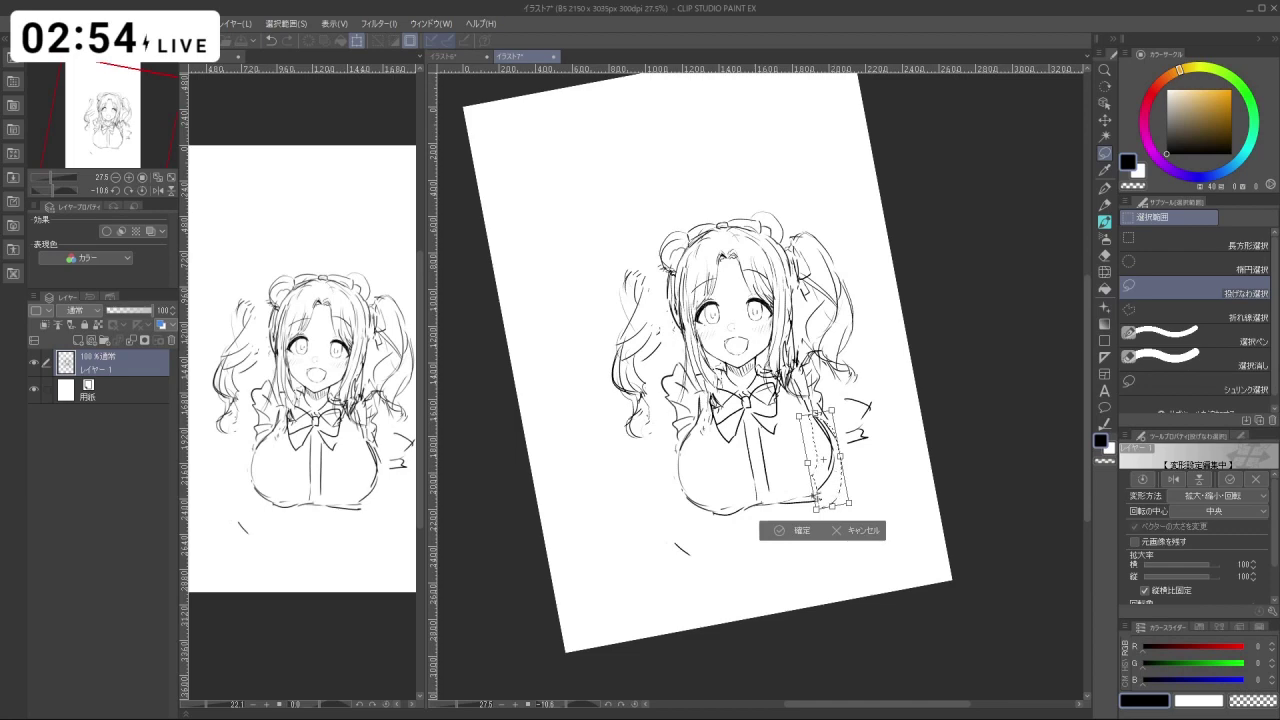
click(781, 532)
click(704, 534)
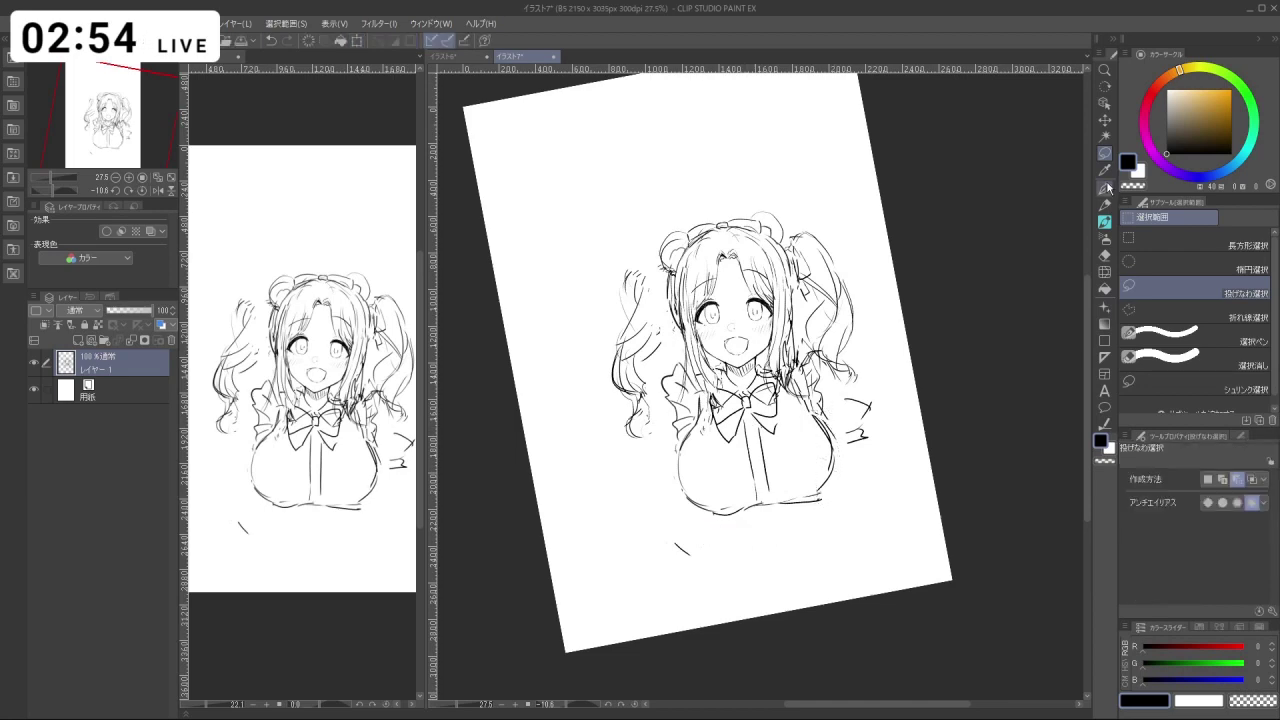
Strengthen the left shoulder frill with darker black ruffle strokes at brush size 21.2, undoing surplus lines.
click(1105, 222)
drag(900, 400, 879, 311)
key(ctrl+z)
drag(693, 445, 677, 481)
drag(680, 477, 668, 515)
key(ctrl+z)
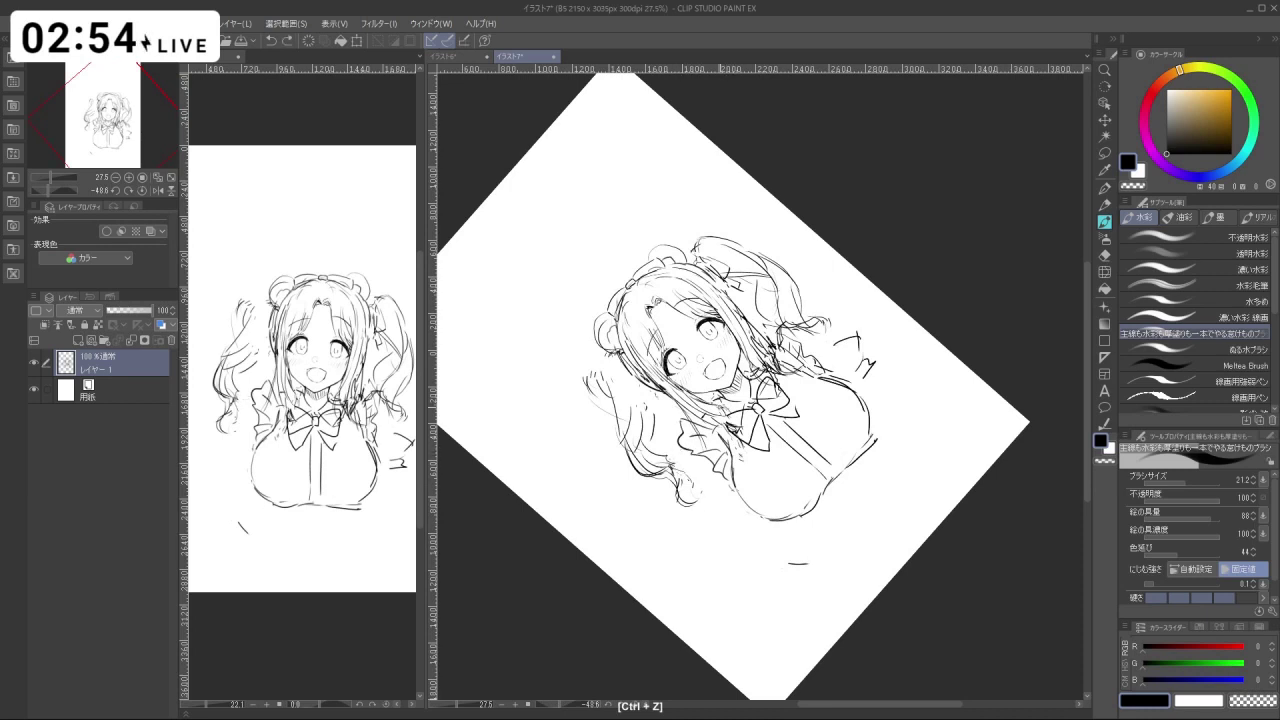
drag(668, 420, 696, 402)
key(shift+space)
drag(690, 450, 669, 468)
key(shift+space)
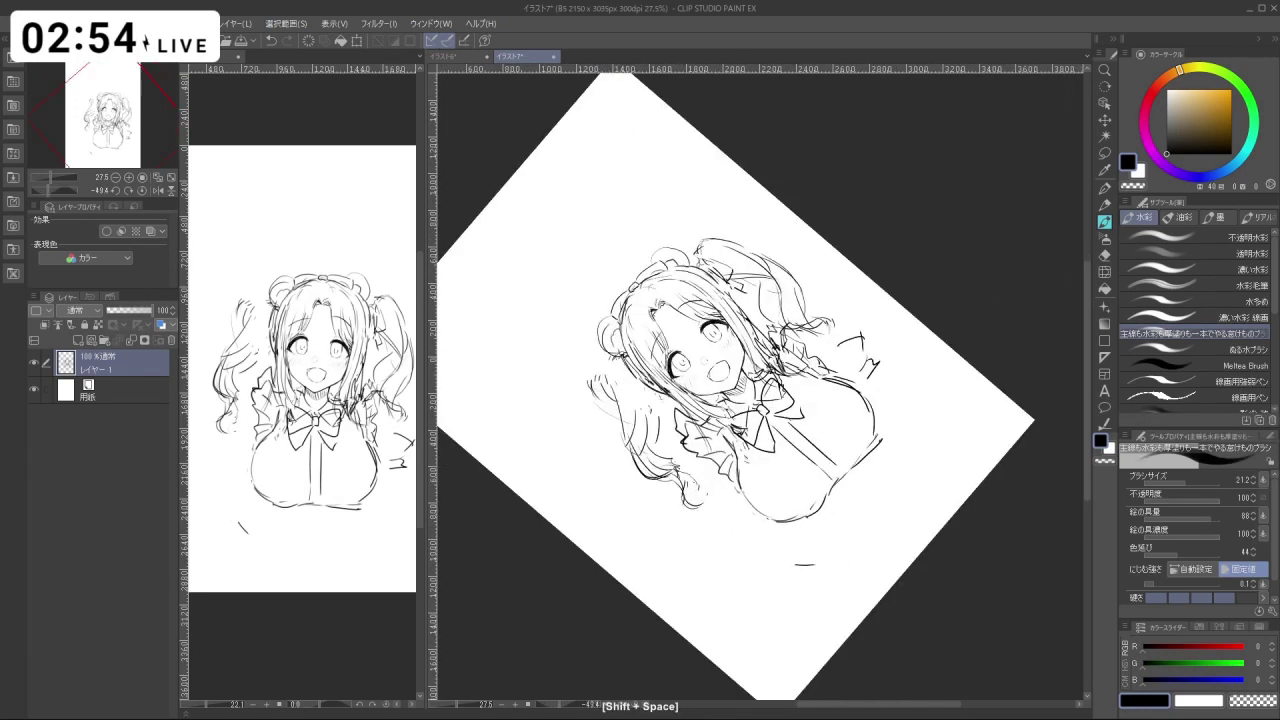
key(ctrl+z)
key(ctrl+z)
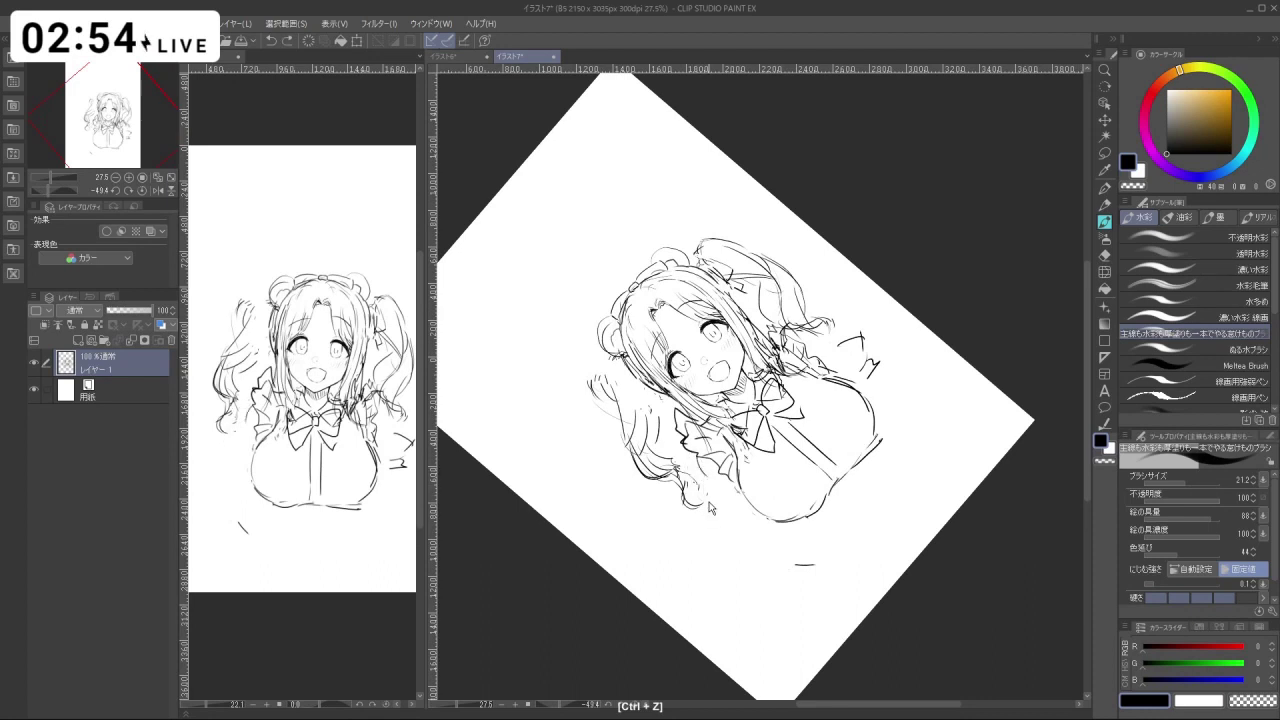
Sketch a puffed sleeve below the left shoulder frill and finish it with a ruffled cuff.
drag(700, 505, 720, 532)
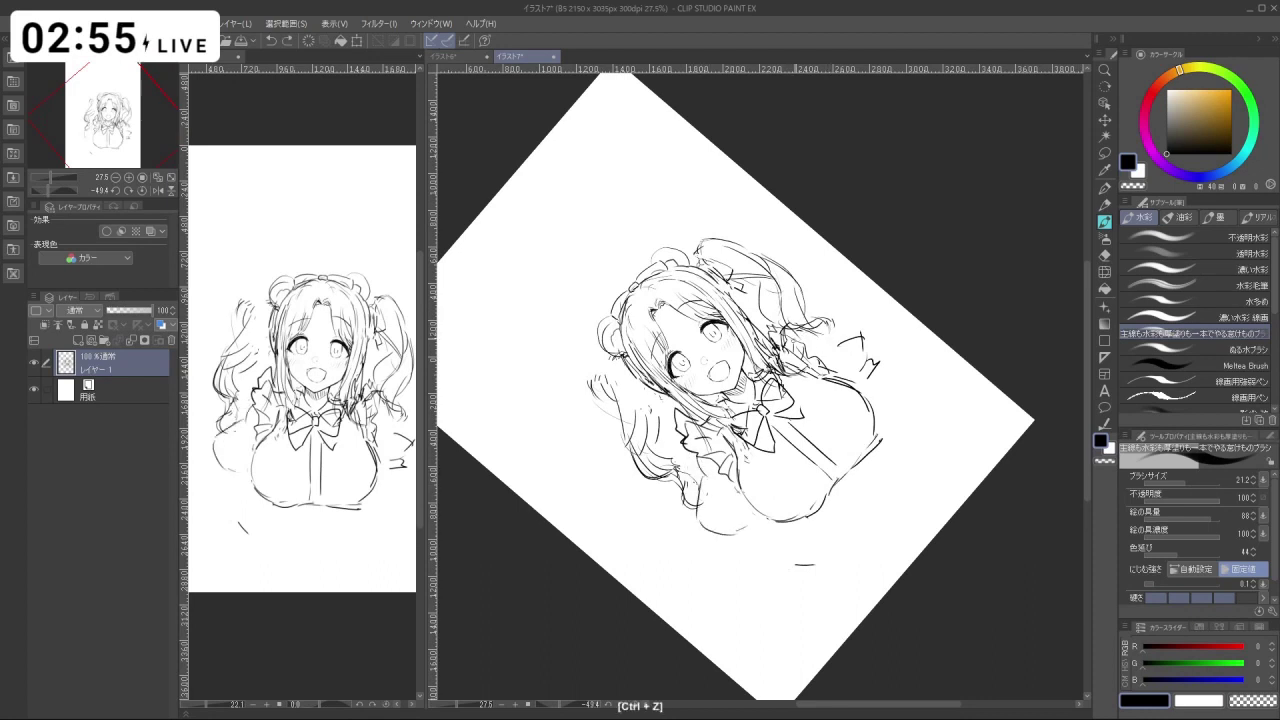
drag(912, 580, 728, 630)
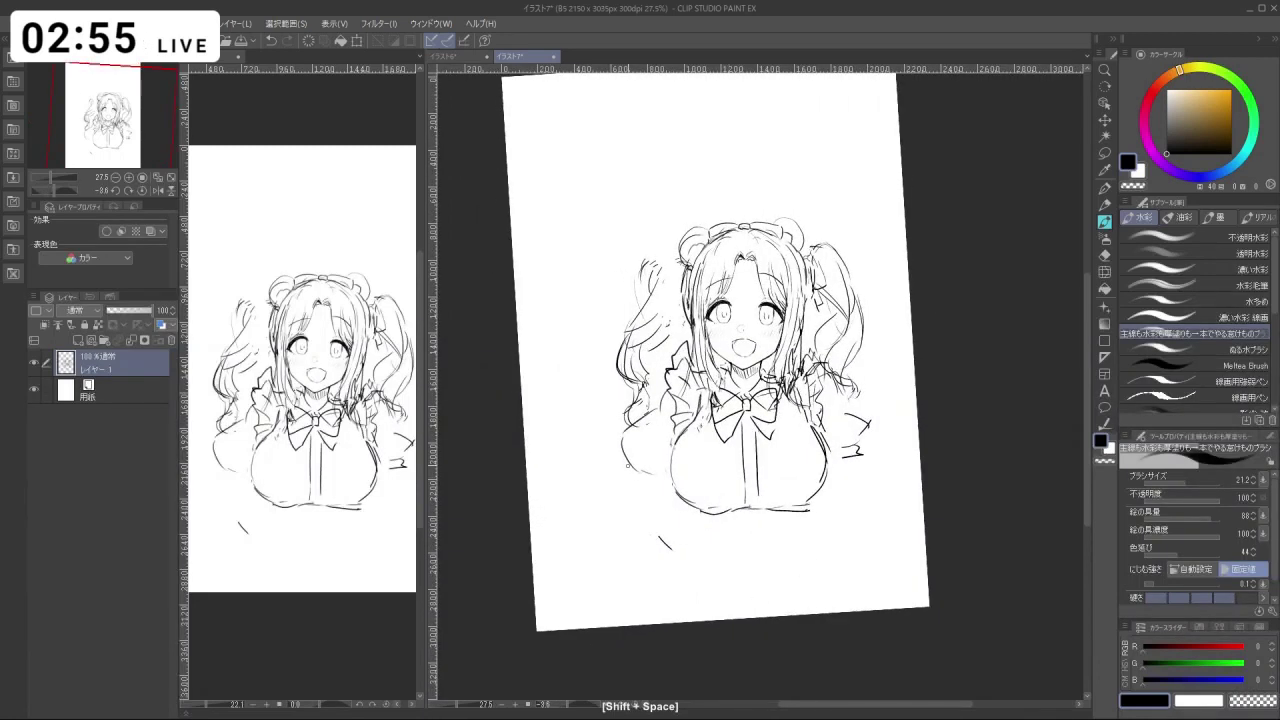
key(ctrl+z)
key(ctrl+z)
drag(645, 485, 665, 494)
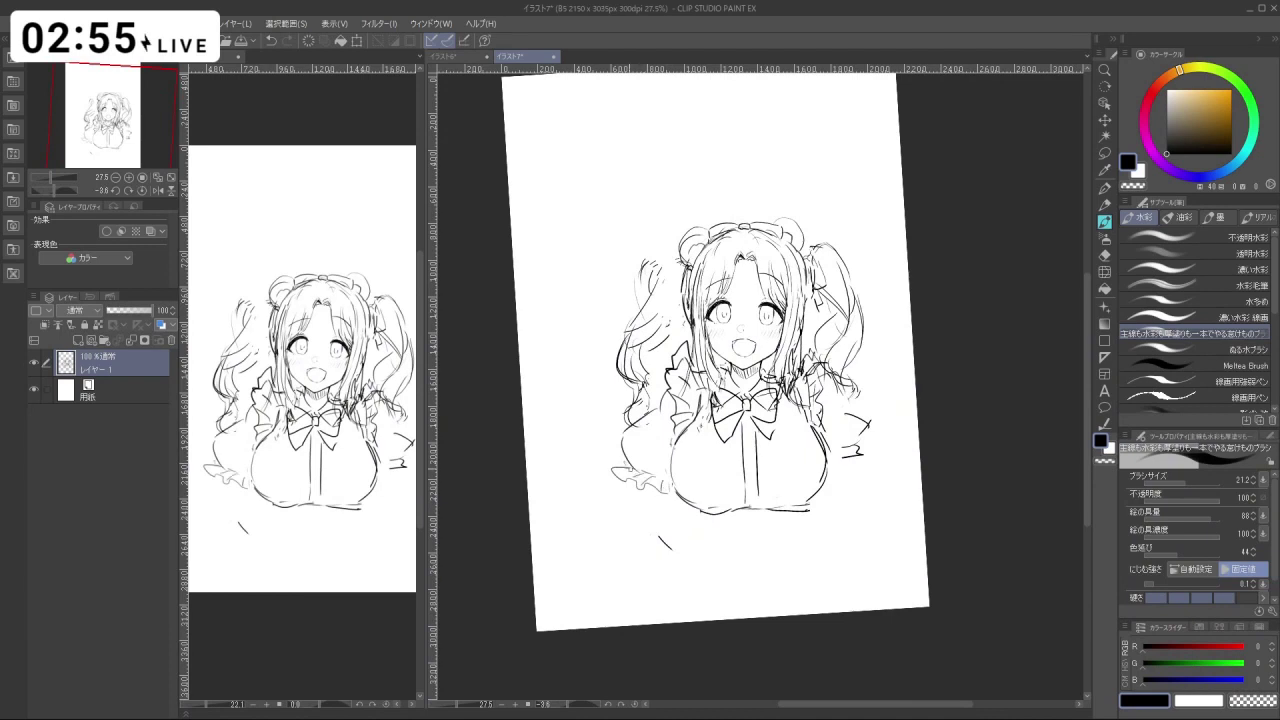
Try several strokes around the left twin tail and sleeve, undoing them.
key(shift+space)
drag(758, 563, 801, 559)
key(ctrl+z)
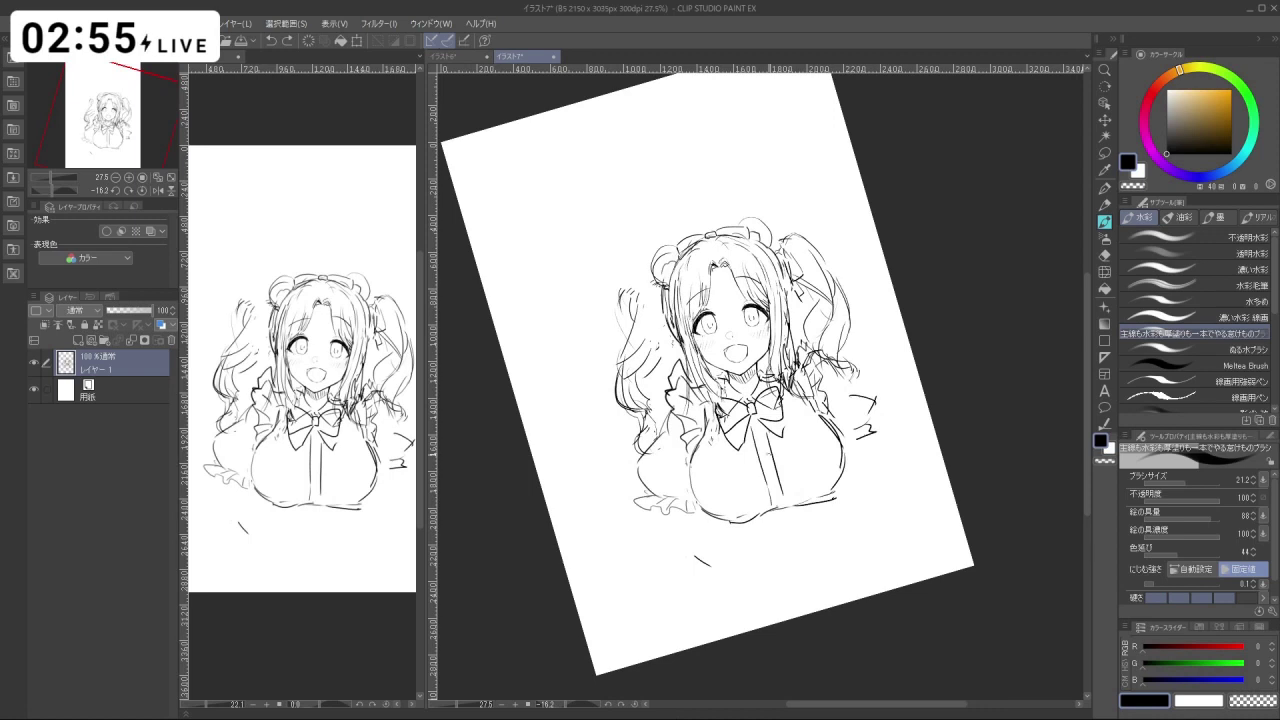
key(ctrl+z)
key(ctrl+z)
mouse_move(619, 349)
mouse_down()
mouse_move(619, 407)
mouse_move(605, 369)
mouse_up()
key(ctrl+z)
key(ctrl+z)
drag(619, 421, 614, 363)
key(ctrl+z)
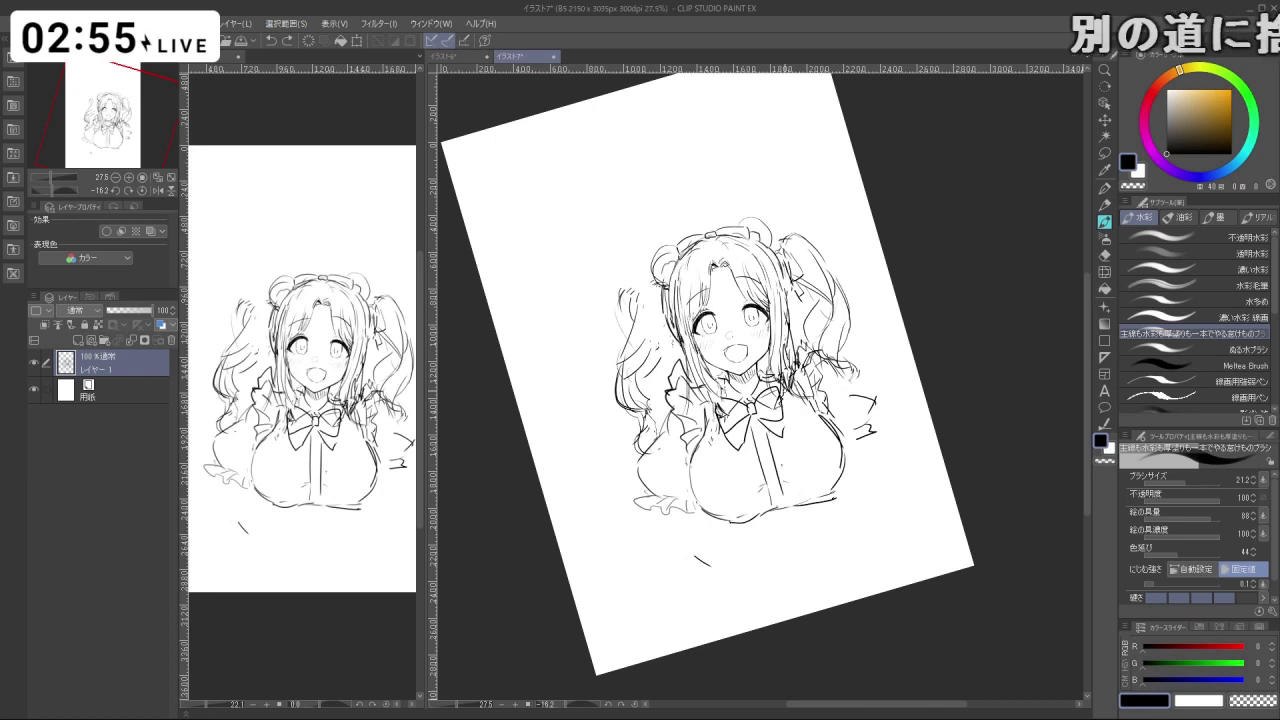
Try bold contour strokes along the outer edge of the left twin tail and undo them.
key(ctrl+z)
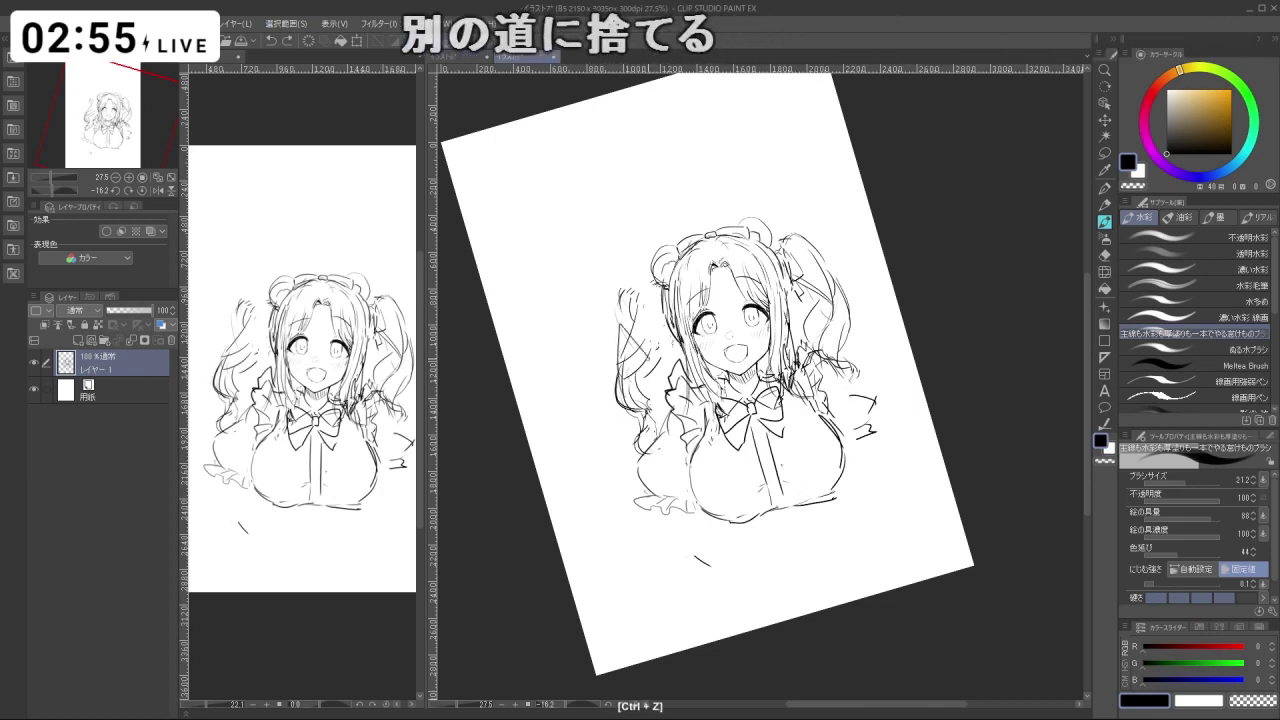
mouse_move(620, 408)
mouse_down()
mouse_move(599, 337)
mouse_move(637, 408)
mouse_up()
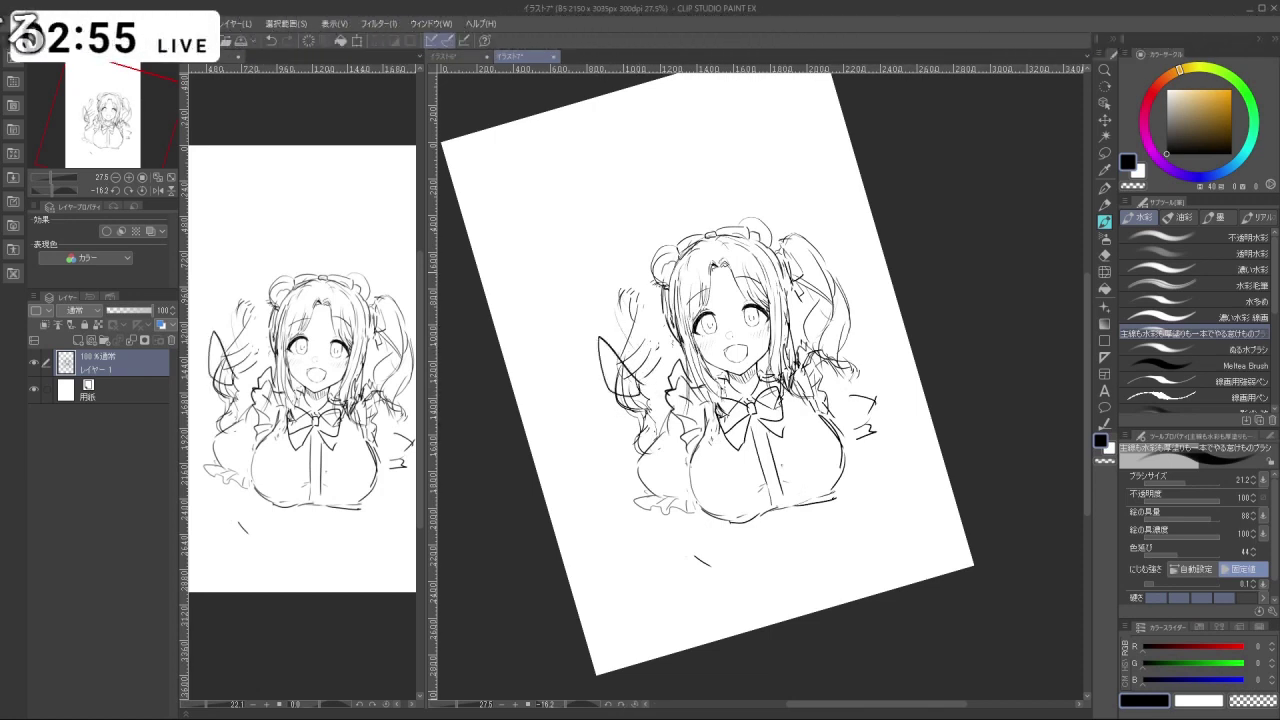
key(ctrl+z)
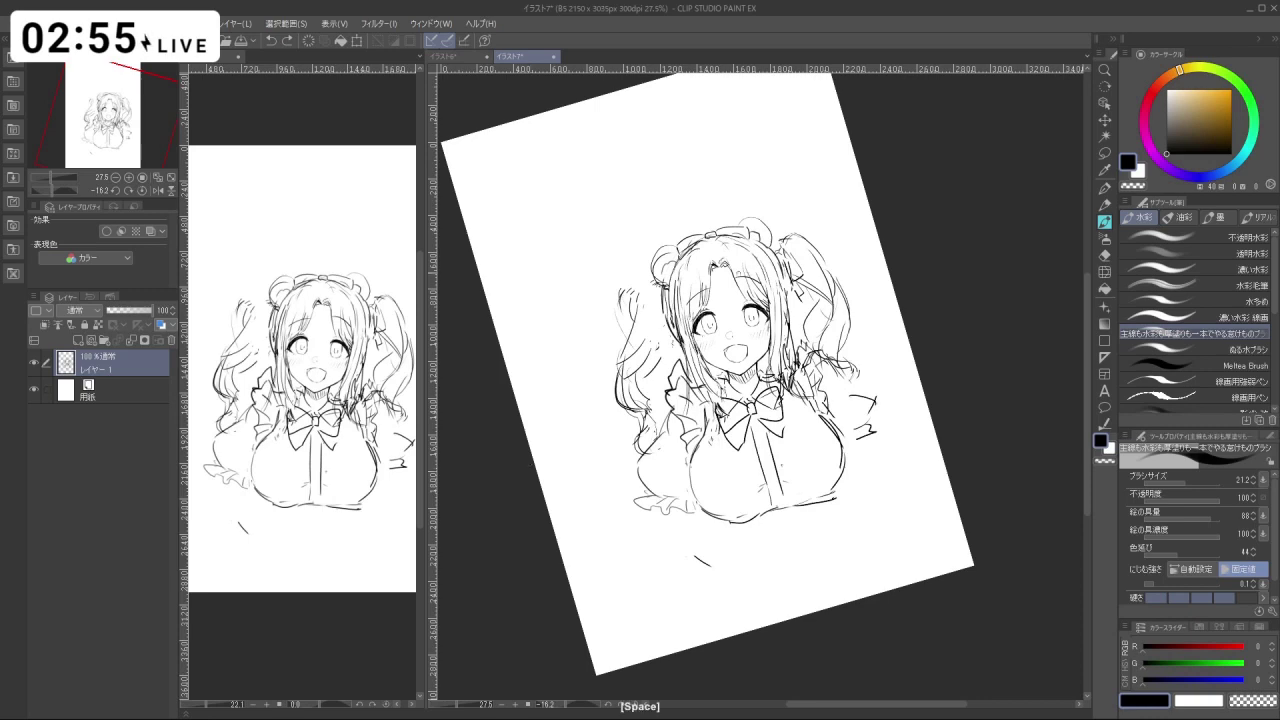
Reduce the brush size to 4.9 and try strokes over the right bangs above the eye, undoing the rejected ones.
scroll(776, 304, up, 5)
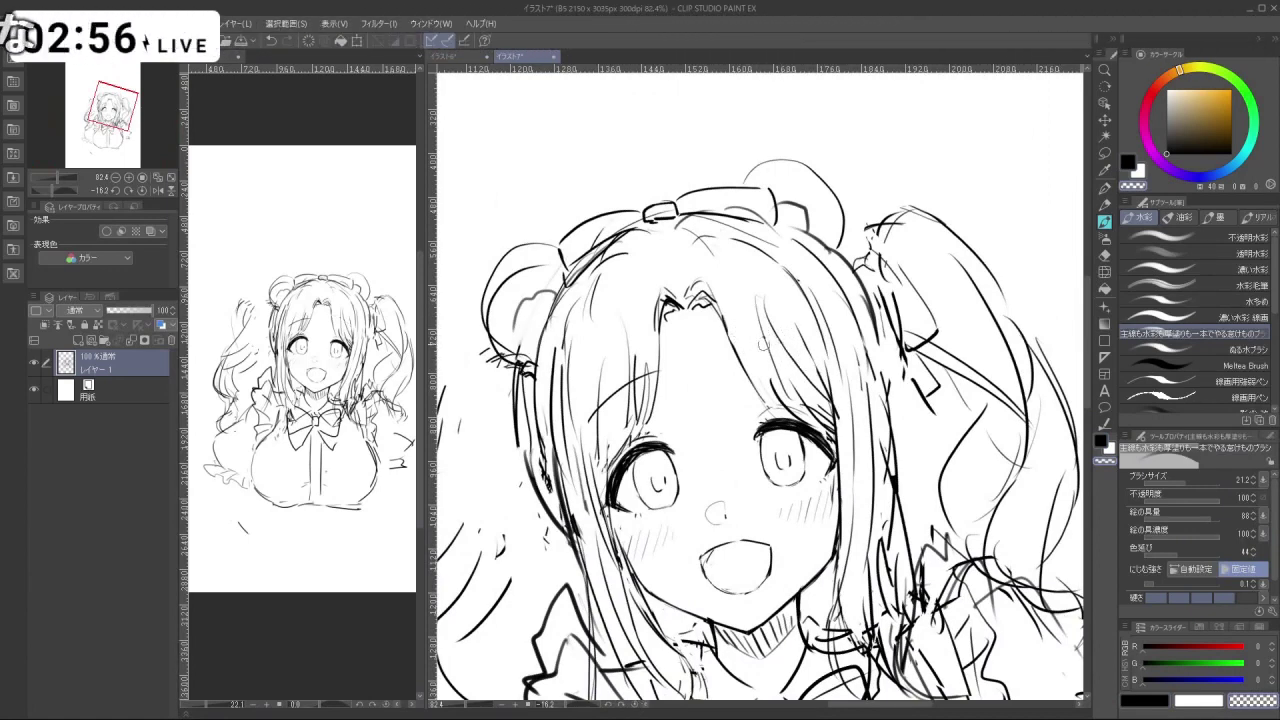
key(shift+space)
drag(768, 338, 975, 470)
mouse_move(728, 380)
mouse_down()
mouse_move(732, 362)
mouse_move(780, 353)
mouse_move(783, 428)
mouse_up()
key(ctrl+alt)
key(ctrl+z)
drag(788, 360, 773, 469)
key(ctrl+z)
key(ctrl+z)
key(ctrl+z)
mouse_move(786, 364)
mouse_down()
mouse_move(772, 469)
mouse_move(834, 403)
mouse_move(813, 330)
mouse_move(779, 311)
mouse_up()
key(shift+space)
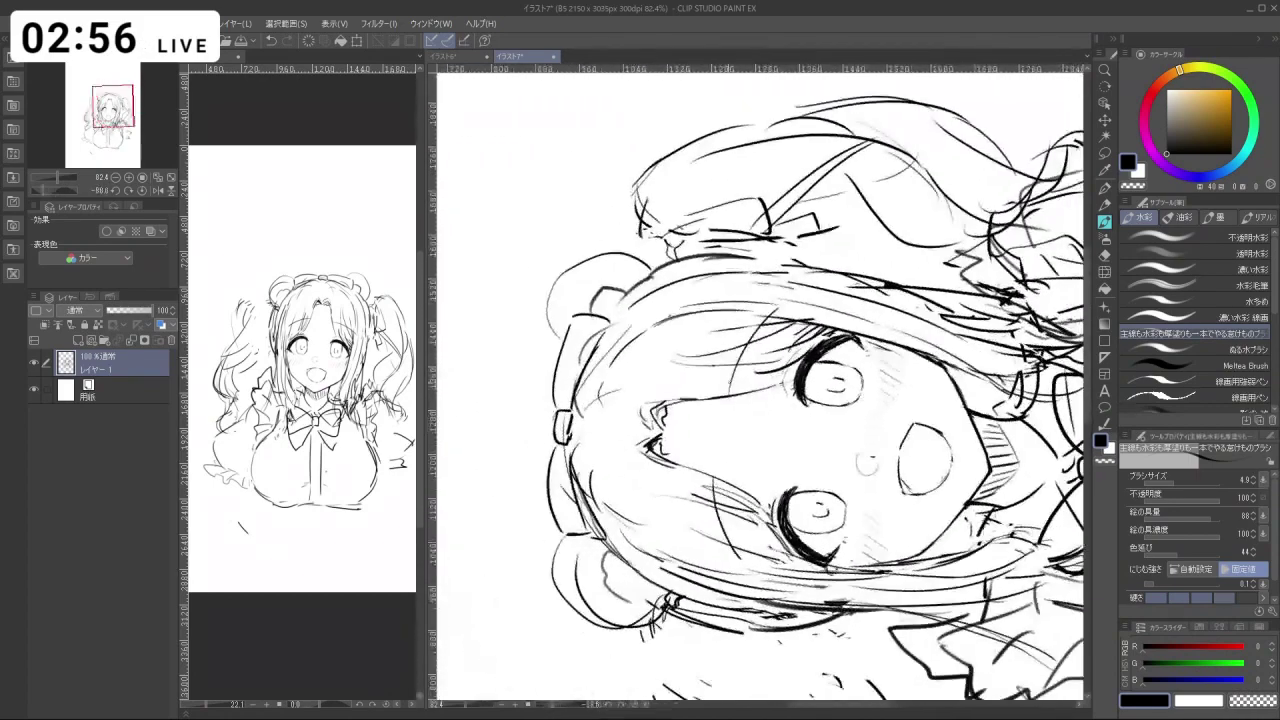
Sketch a thin curved right eyebrow through the bangs at brush size 4.9, undoing rejected strokes.
key(ctrl+z)
drag(726, 401, 765, 313)
key(ctrl+z)
mouse_move(731, 399)
mouse_down()
mouse_move(772, 308)
mouse_move(726, 396)
mouse_move(745, 354)
mouse_move(806, 384)
mouse_up()
key(ctrl+z)
key(ctrl+z)
key(shift+space)
key(ctrl+z)
key(ctrl+z)
drag(745, 348, 822, 381)
key(ctrl+z)
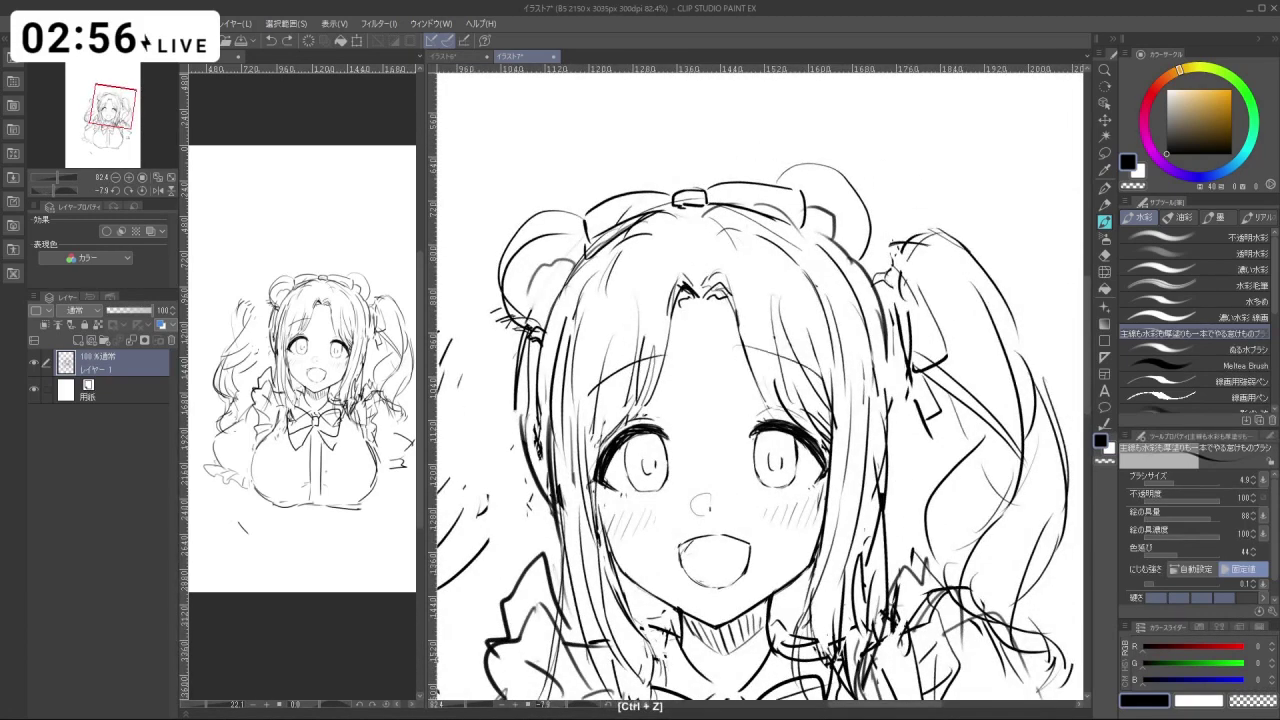
key(ctrl+z)
key(ctrl+z)
drag(742, 348, 832, 393)
key(ctrl+z)
Clean up around the bow with transparent color, then sketch round black buttons down the blouse placket at brush size 9.1.
key(ctrl+space)
drag(703, 286, 611, 282)
key(shift+space)
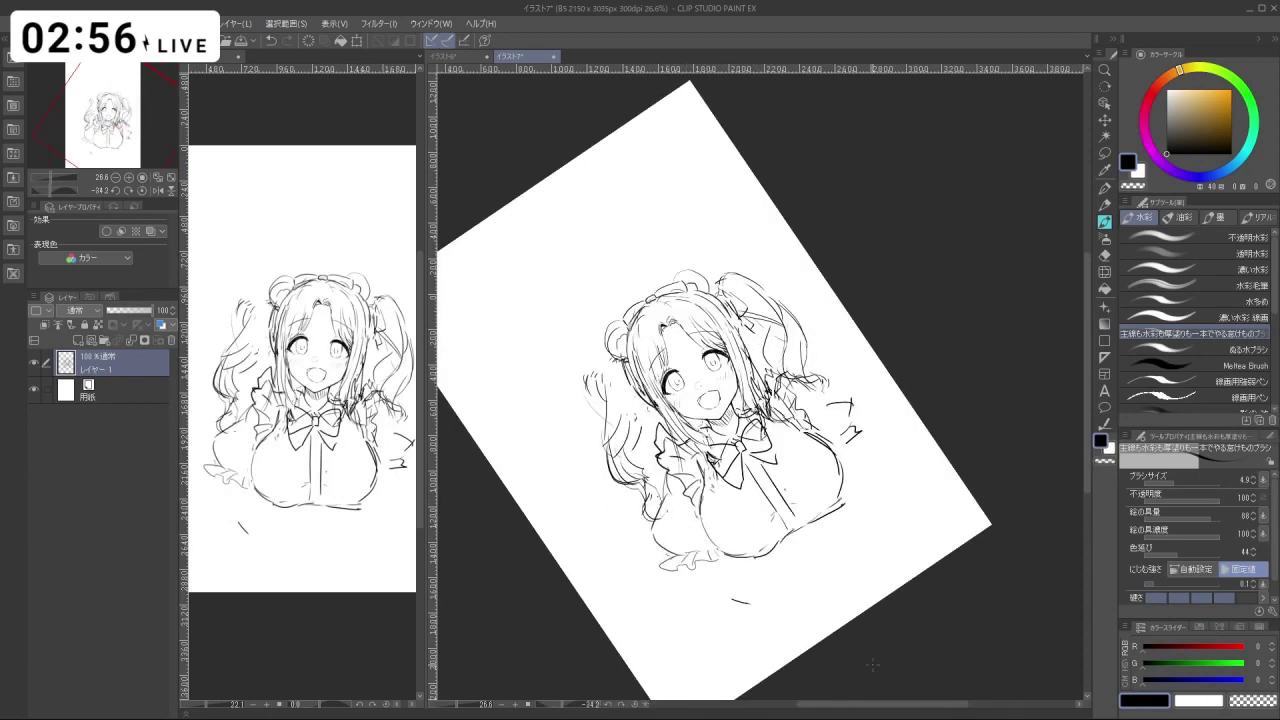
ctrl+click(735, 455)
key(ctrl+z)
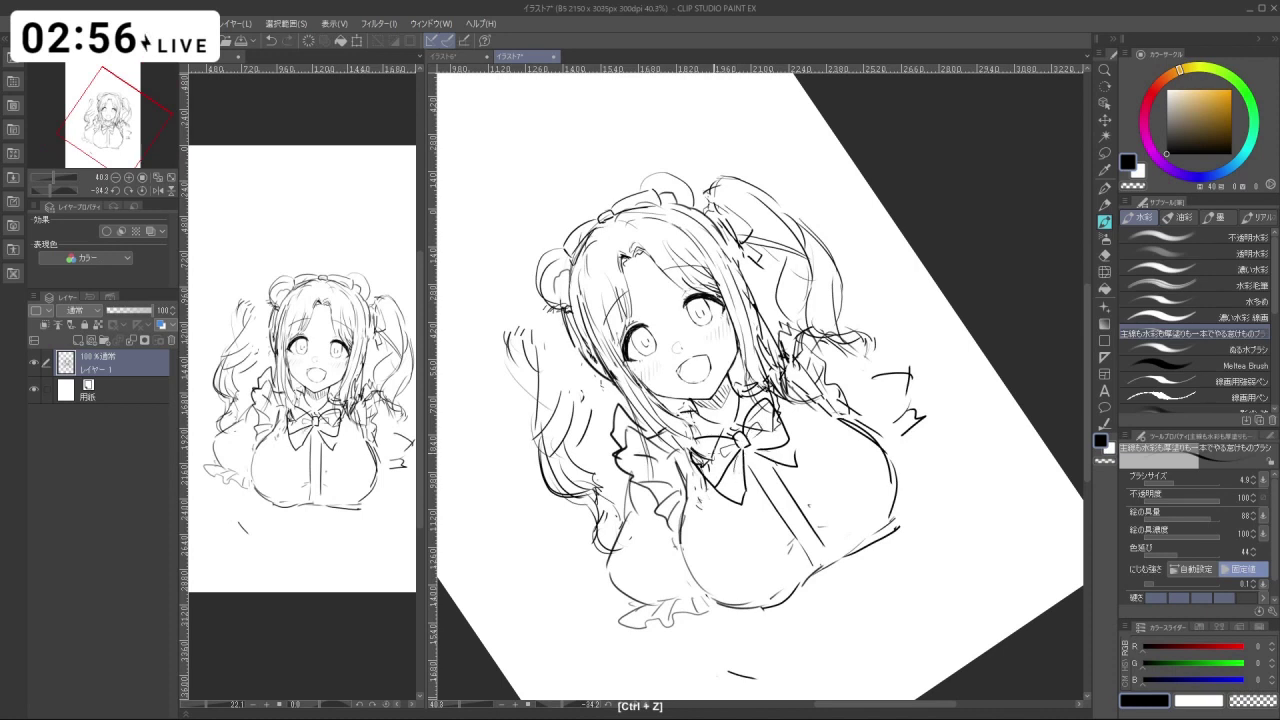
key(c)
drag(712, 464, 720, 464)
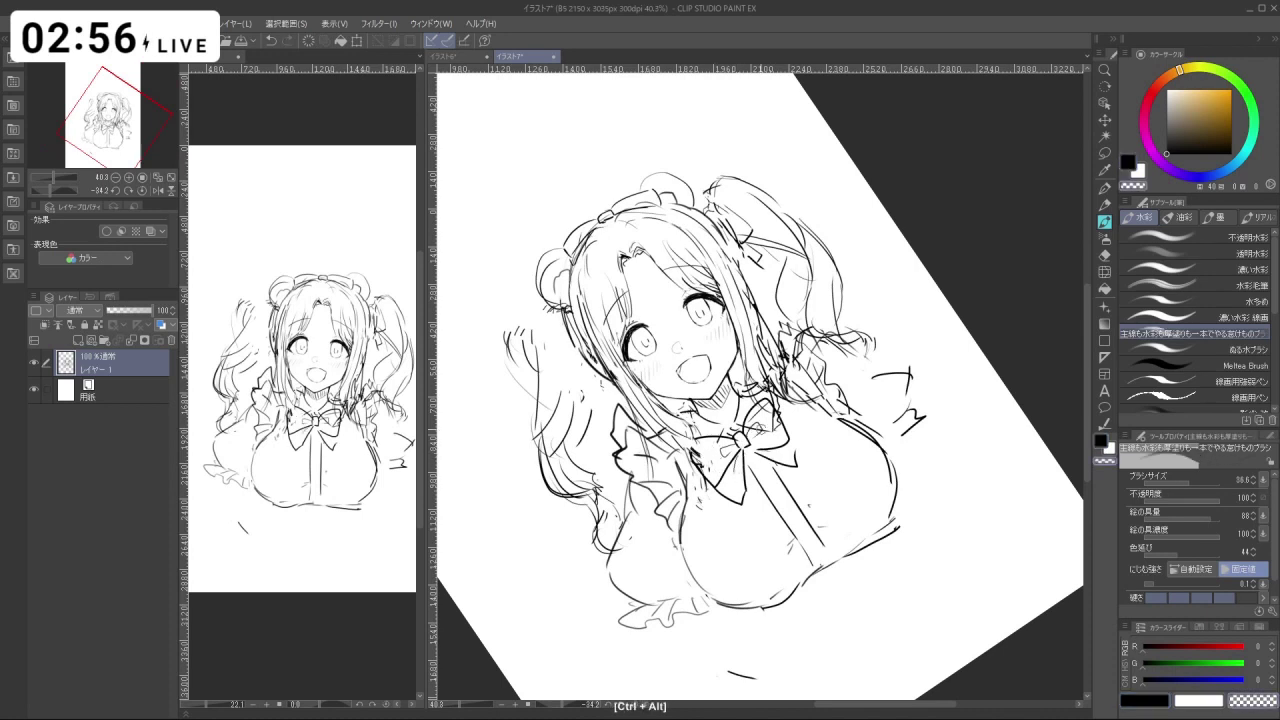
mouse_move(771, 429)
mouse_down()
mouse_move(773, 416)
mouse_move(718, 440)
mouse_move(742, 469)
mouse_up()
key(shift+space)
key(c)
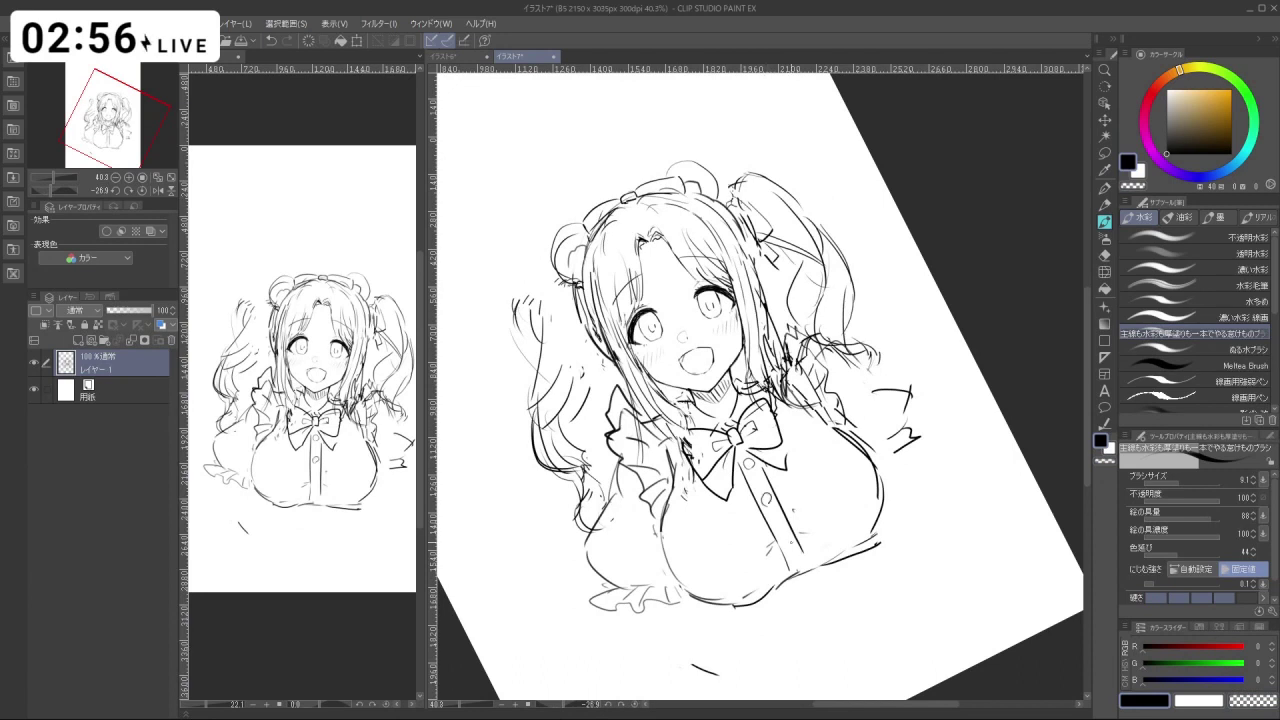
key(ctrl+z)
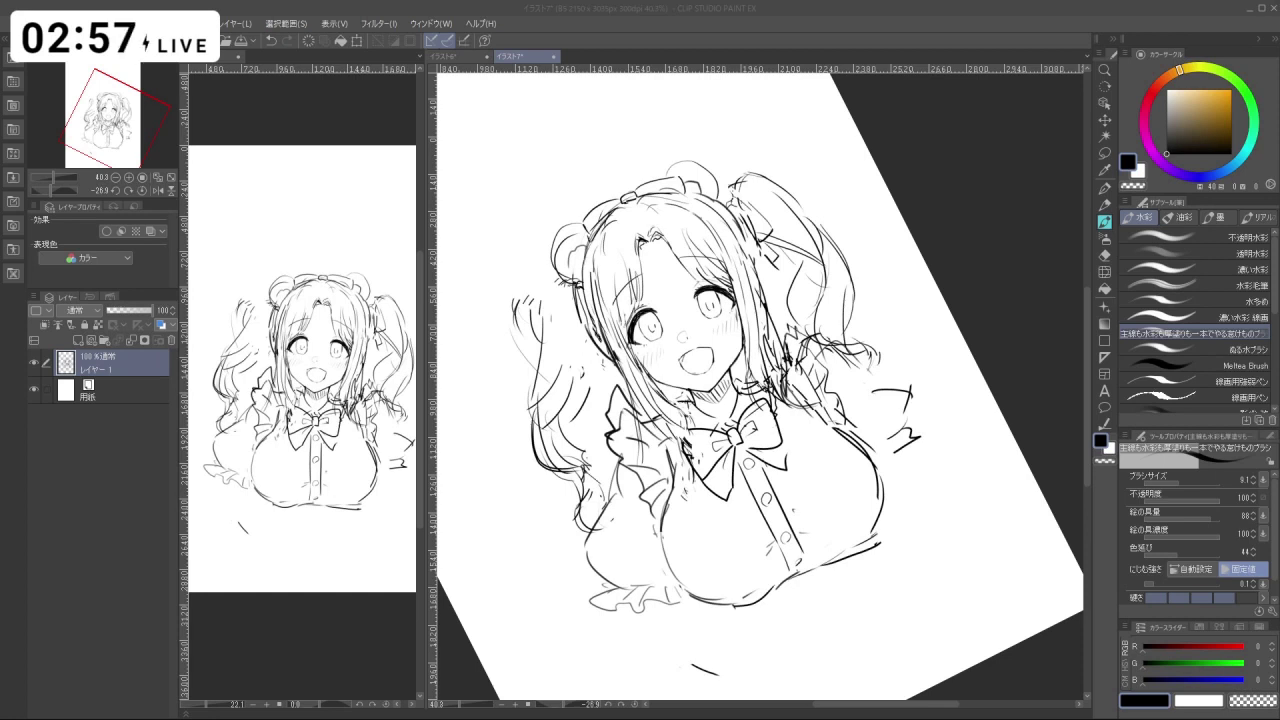
key(ctrl+z)
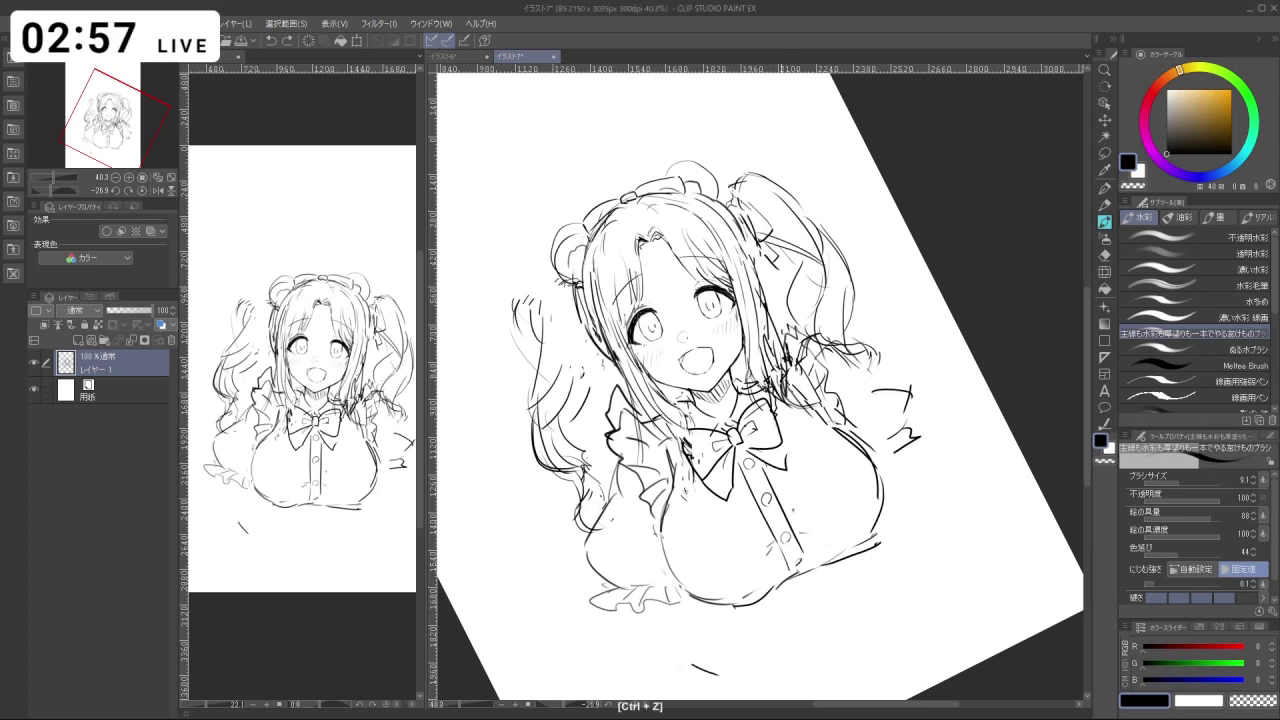
key(ctrl+z)
mouse_move(785, 346)
mouse_down()
mouse_move(813, 361)
mouse_move(836, 418)
mouse_move(778, 432)
mouse_move(750, 398)
mouse_move(785, 420)
mouse_up()
key(space)
key(ctrl+space)
key(space)
key(ctrl+space)
click(1105, 154)
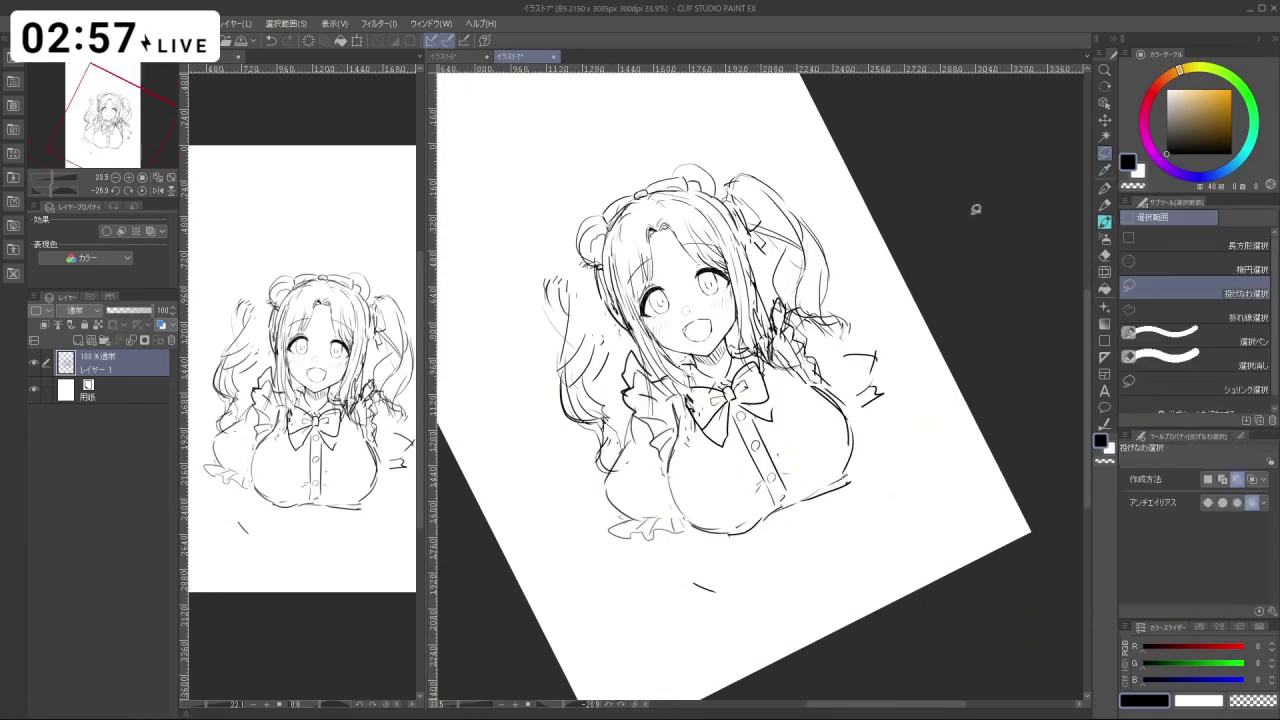
mouse_move(669, 556)
mouse_down()
mouse_move(656, 562)
mouse_move(606, 472)
mouse_move(636, 345)
mouse_move(668, 384)
mouse_move(688, 452)
mouse_move(751, 494)
mouse_move(830, 372)
mouse_move(800, 326)
mouse_move(889, 344)
mouse_move(816, 558)
mouse_move(690, 560)
mouse_up()
click(784, 663)
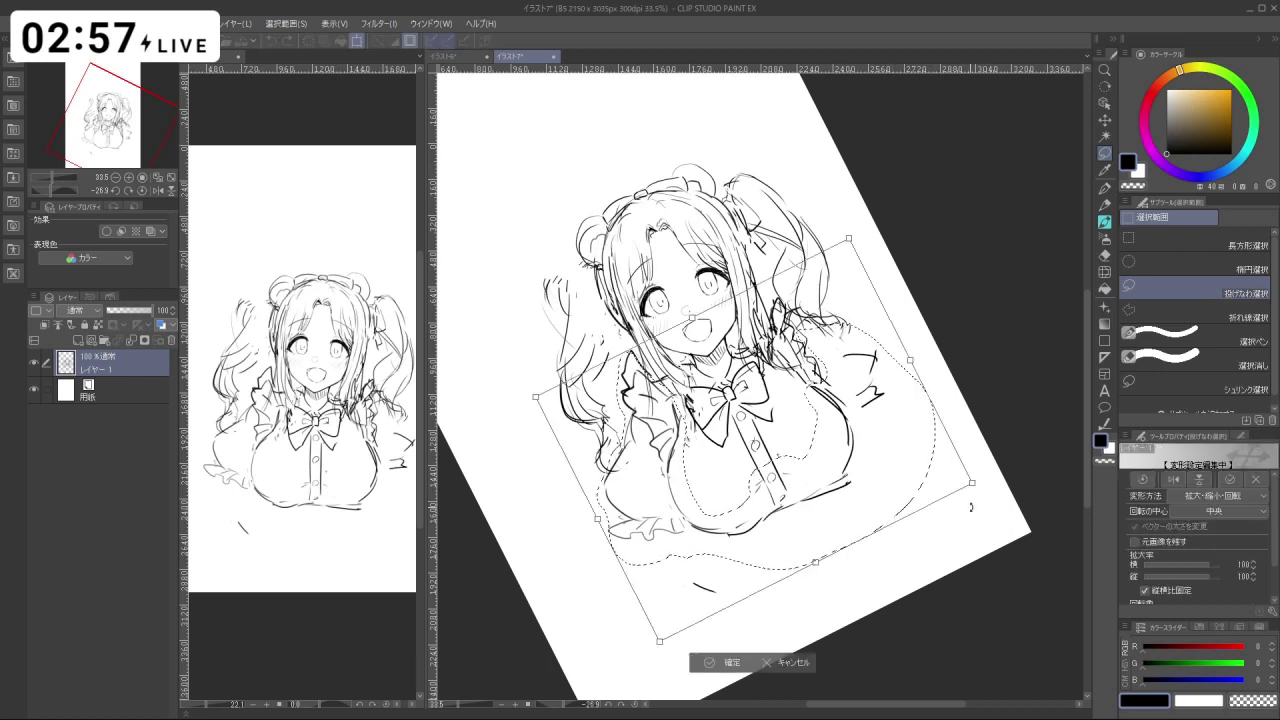
drag(973, 484, 920, 472)
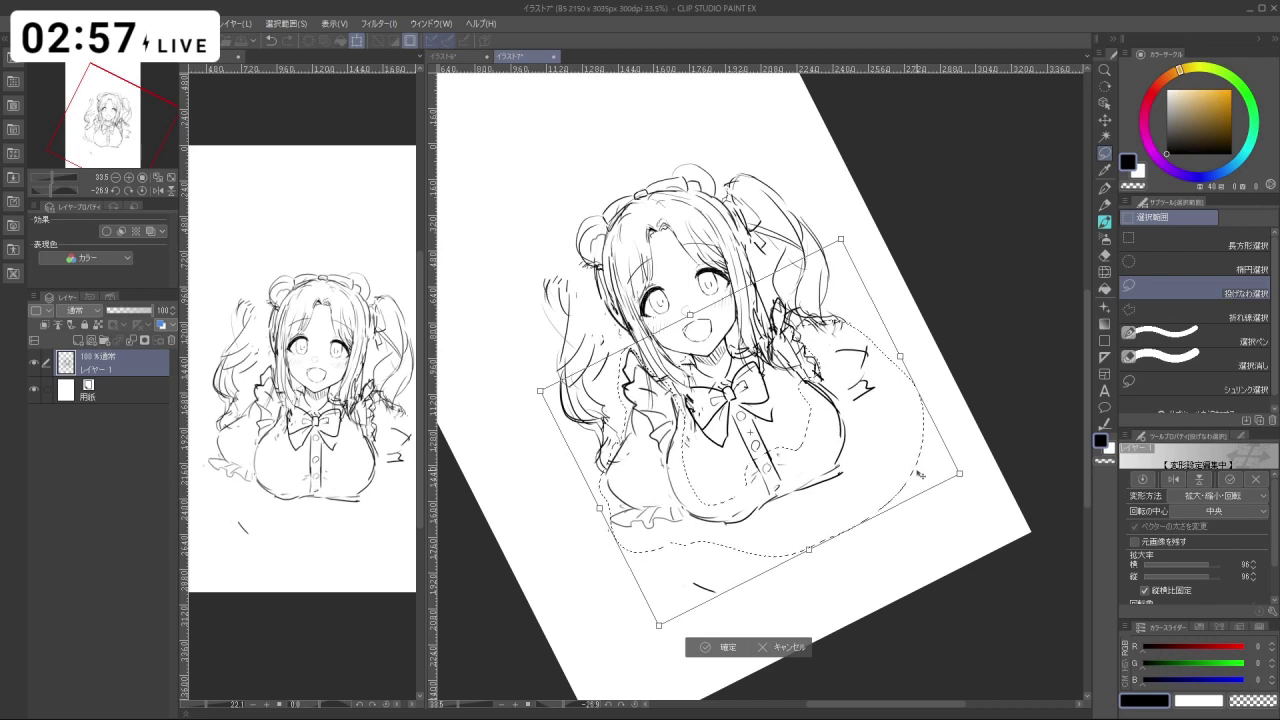
click(788, 646)
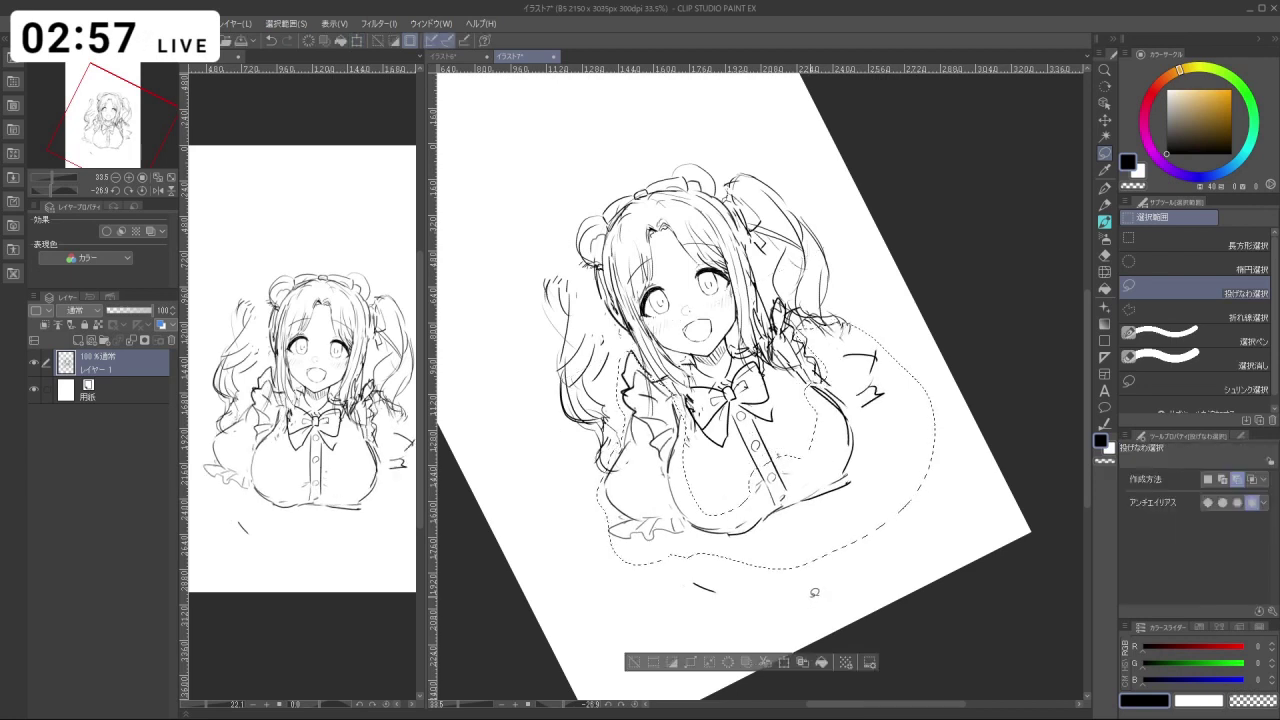
click(640, 663)
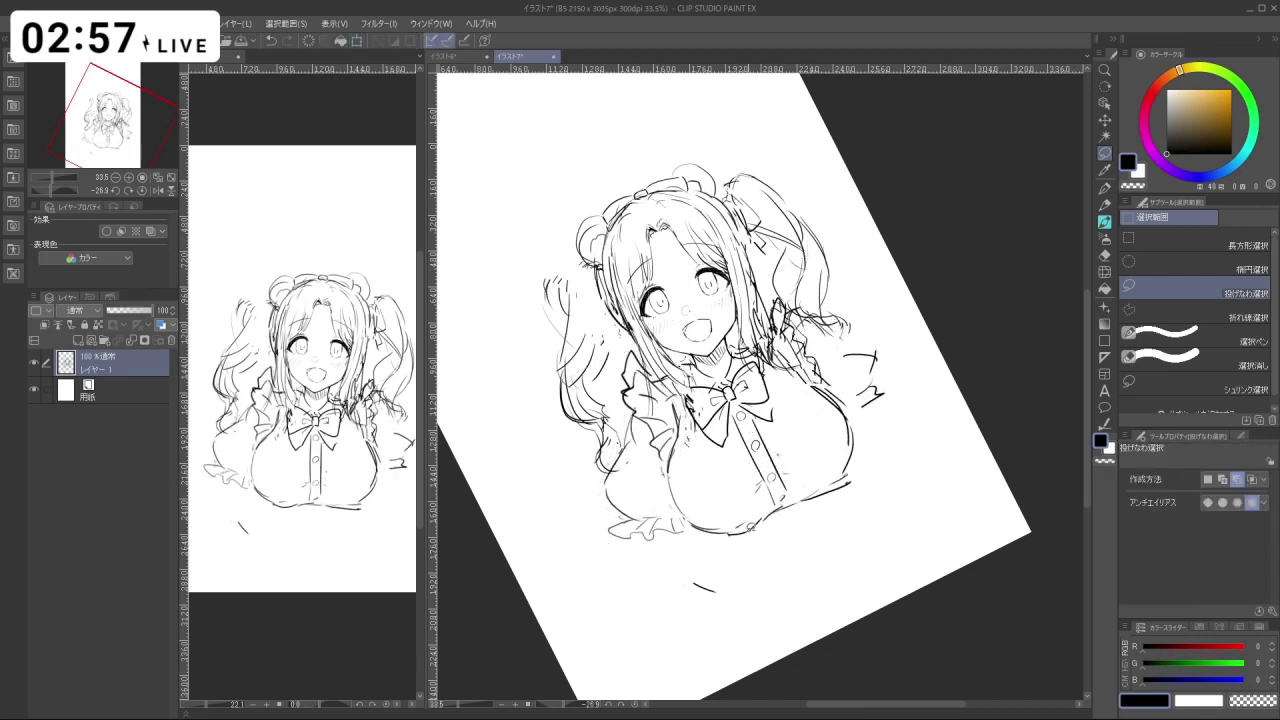
key(ctrl+z)
Lasso the chest, scale it down to 97 percent, apply the transformation and deselect.
mouse_move(666, 480)
mouse_down()
mouse_move(670, 440)
mouse_move(745, 490)
mouse_move(820, 415)
mouse_move(808, 524)
mouse_move(690, 545)
mouse_up()
key(ctrl+t)
drag(895, 485, 878, 476)
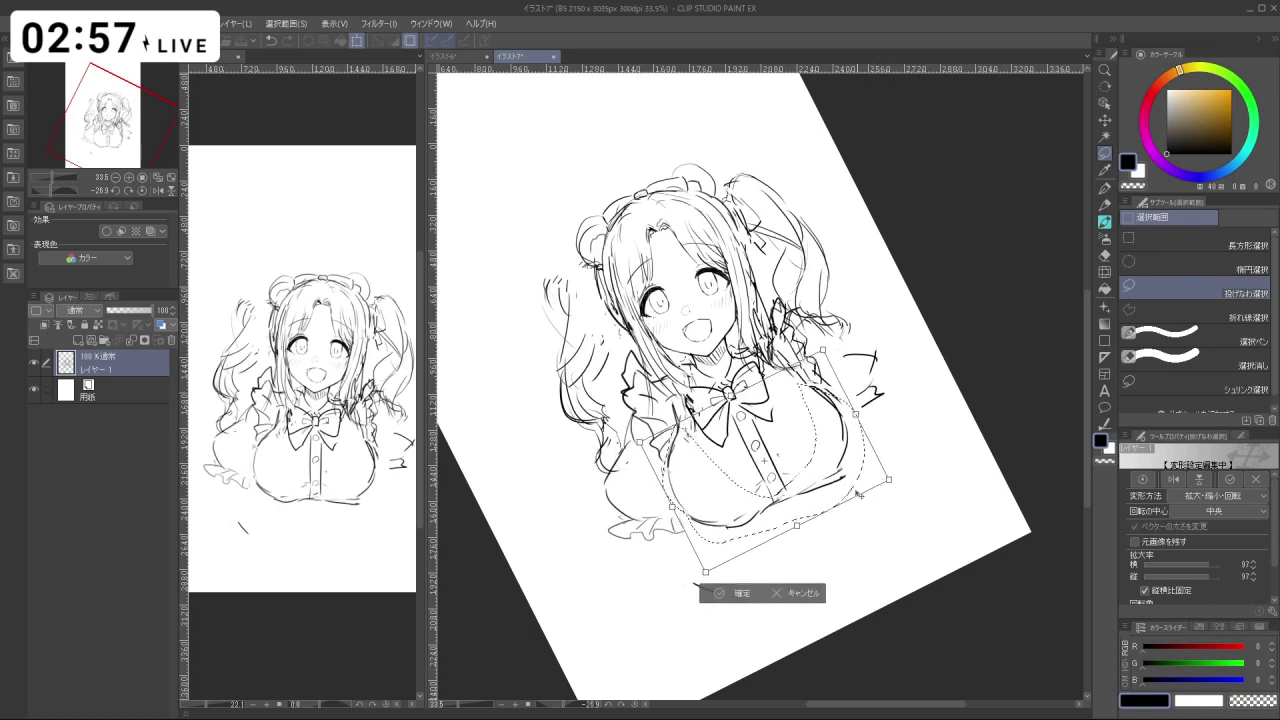
click(740, 593)
click(643, 593)
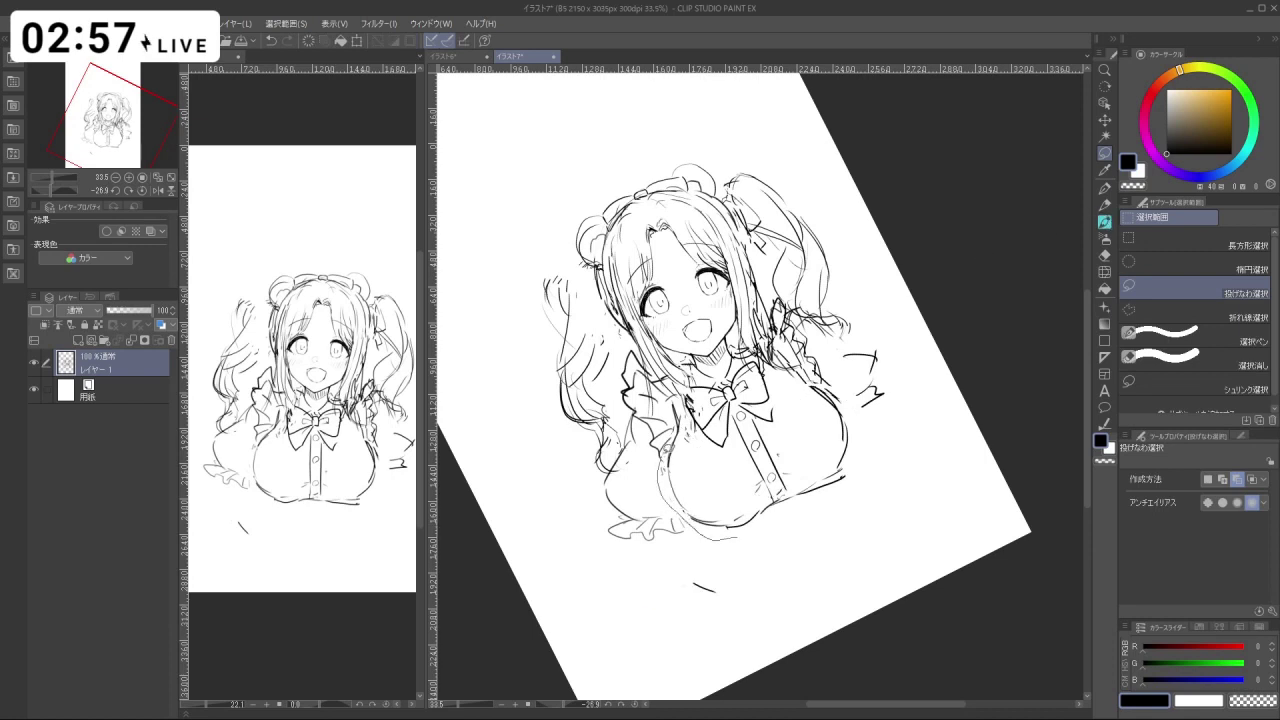
Lasso the left chest outline, narrow it to 95 percent width toward the center, apply the transformation and deselect.
key(ctrl+z)
mouse_move(676, 417)
mouse_down()
mouse_move(752, 532)
mouse_move(688, 432)
mouse_up()
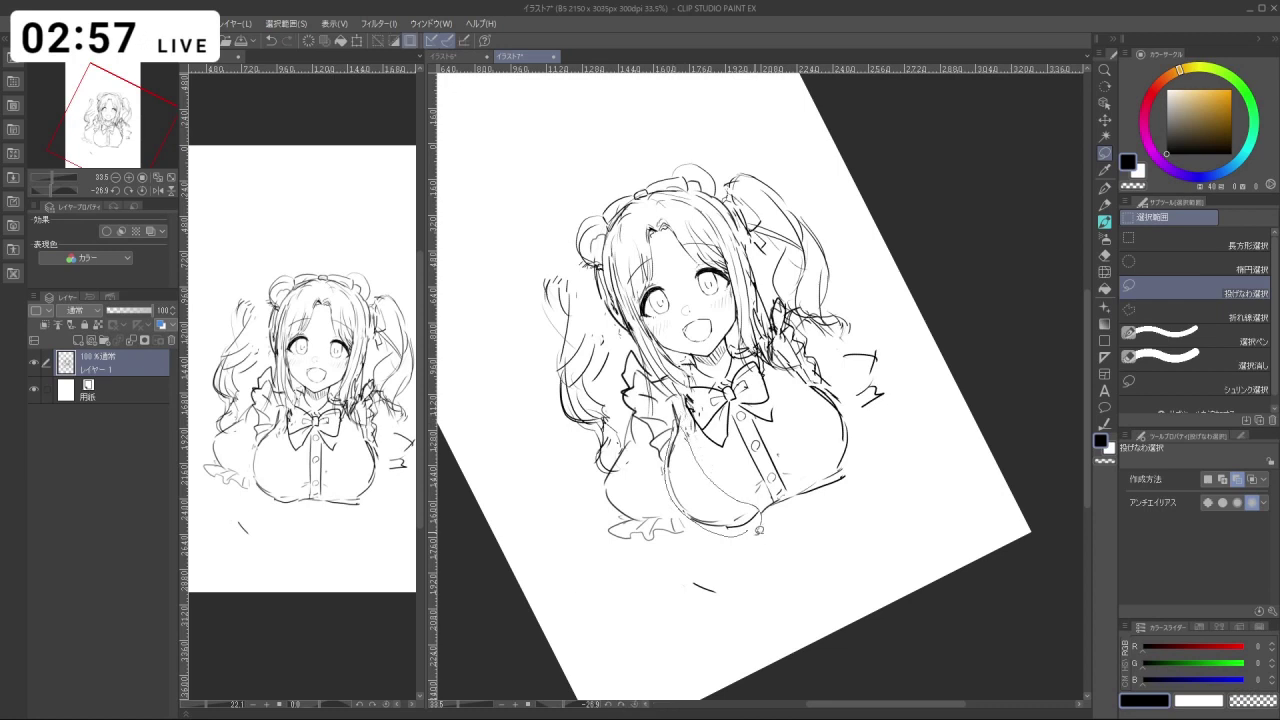
click(739, 586)
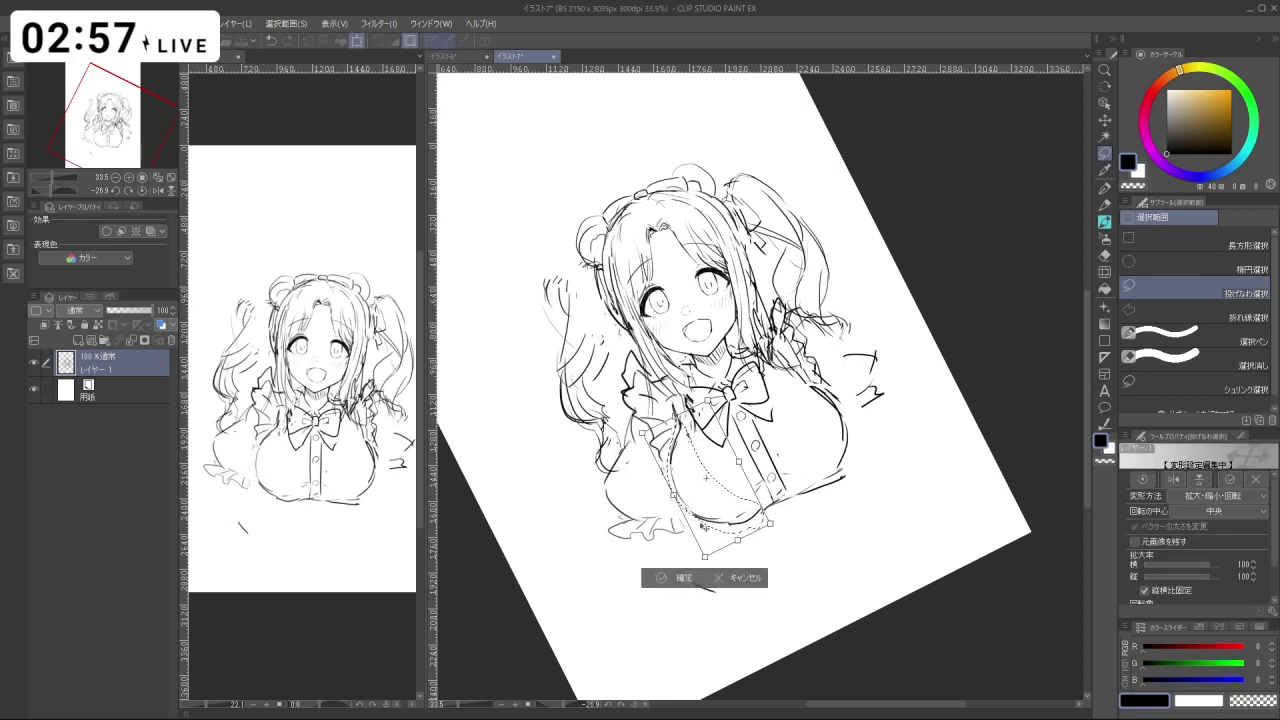
drag(674, 496, 702, 478)
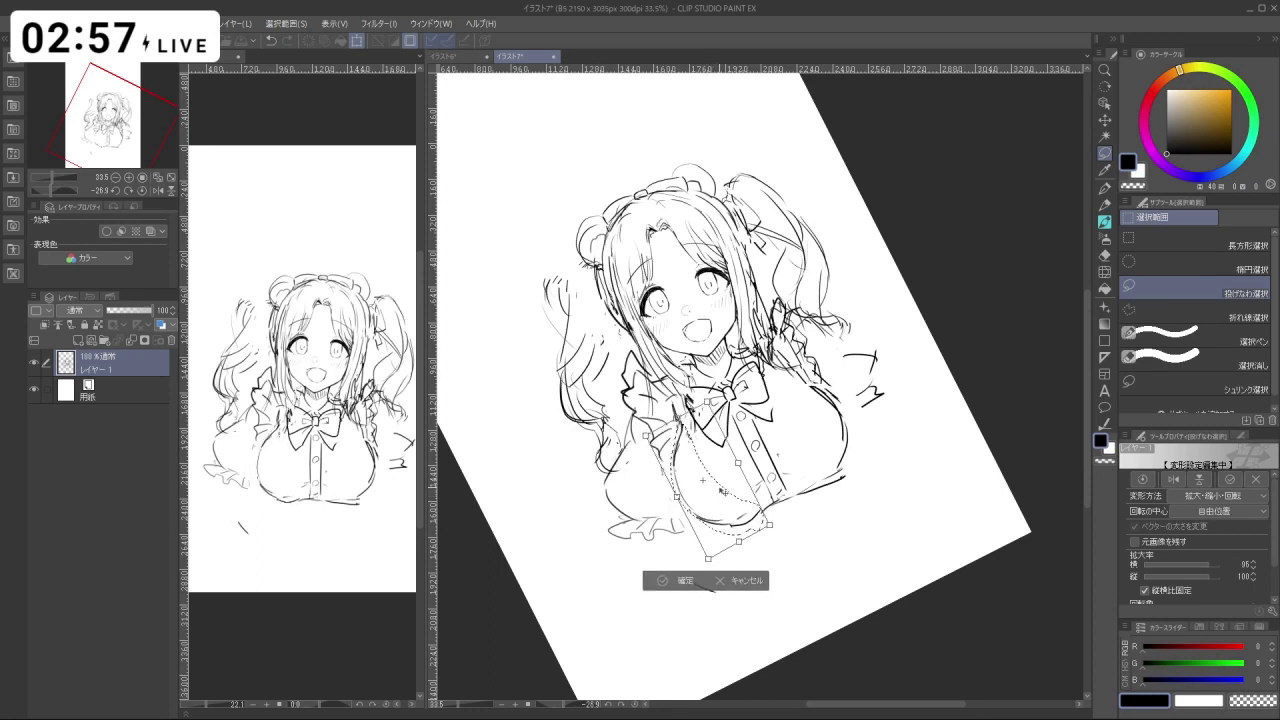
click(649, 580)
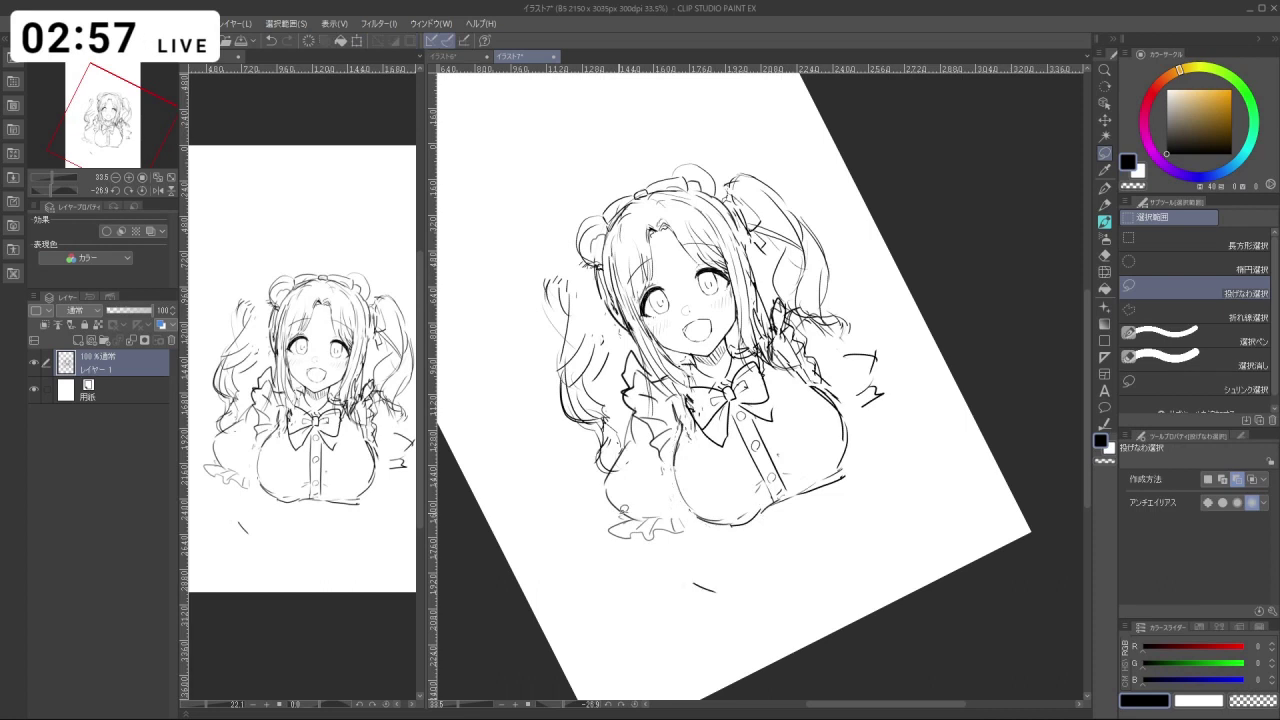
Sketch a short left forearm stub below the ruffled cuff at brush size 9.1, undoing rejected strokes.
key(b)
drag(647, 536, 646, 576)
key(ctrl+z)
mouse_move(655, 534)
mouse_down()
mouse_move(655, 576)
mouse_move(688, 575)
mouse_up()
key(ctrl+z)
mouse_move(690, 535)
mouse_down()
mouse_move(686, 577)
mouse_move(655, 592)
mouse_move(690, 586)
mouse_up()
key(ctrl+z)
key(ctrl+z)
key(ctrl+z)
key(ctrl+z)
key(ctrl+z)
mouse_move(664, 531)
mouse_down()
mouse_move(661, 585)
mouse_move(661, 566)
mouse_move(697, 575)
mouse_up()
key(ctrl+z)
key(ctrl+z)
drag(696, 531, 676, 584)
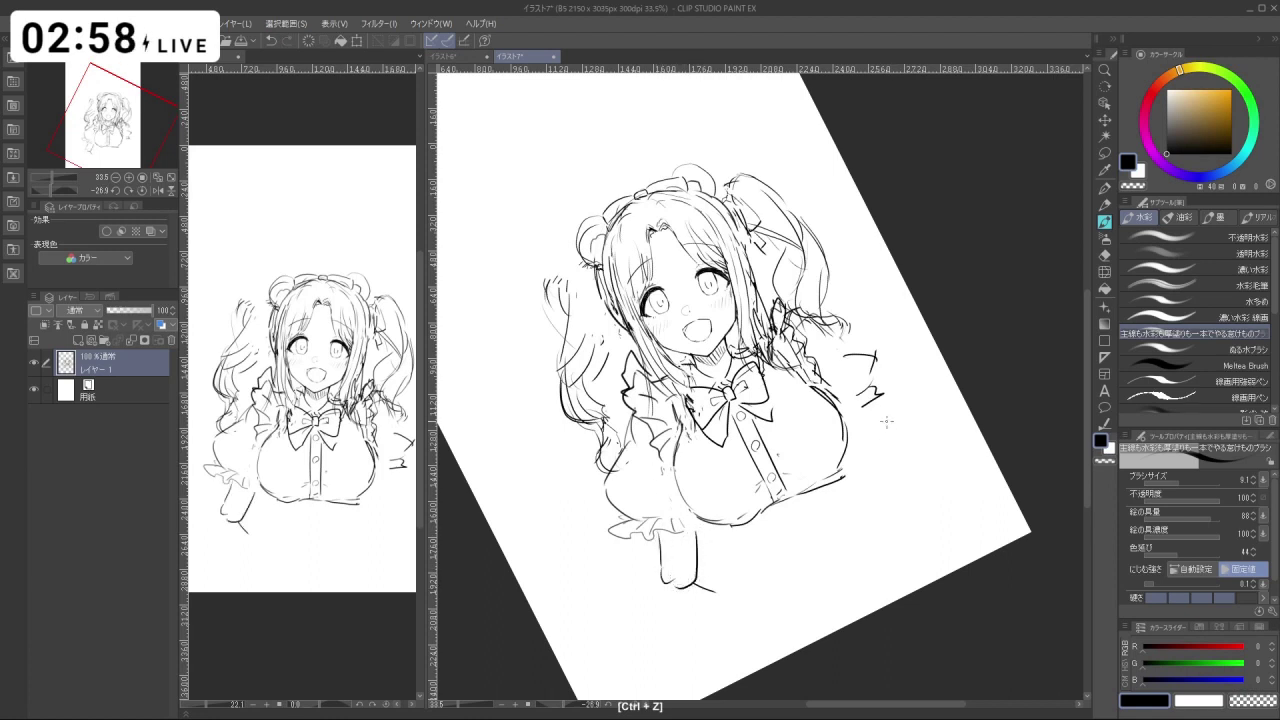
Sketch a curved outer line for the right forearm below the sleeve marks, undoing the extra strokes.
key(ctrl+z)
drag(884, 421, 930, 463)
drag(868, 442, 922, 476)
key(ctrl+z)
drag(877, 414, 928, 446)
key(ctrl+z)
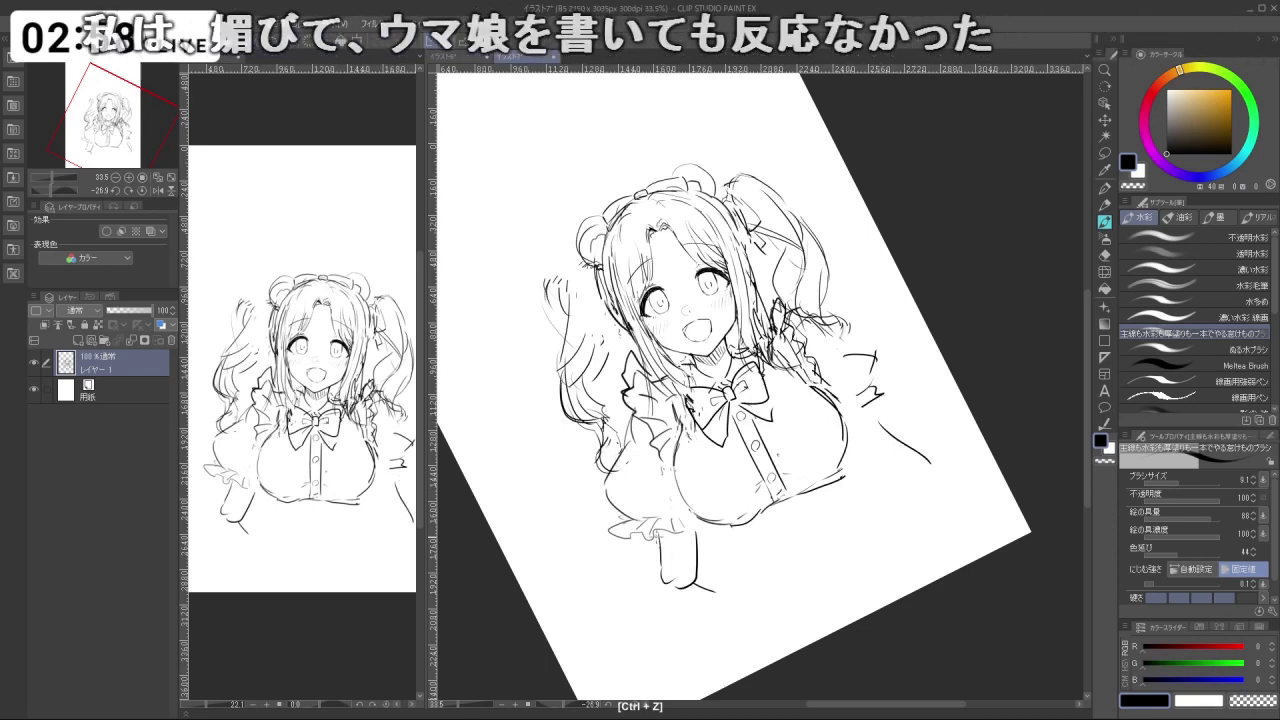
Darken the left forearm outline under the cuff and undo surplus strokes around the cuff and sleeve.
mouse_move(660, 536)
mouse_down()
mouse_move(660, 586)
mouse_move(694, 574)
mouse_up()
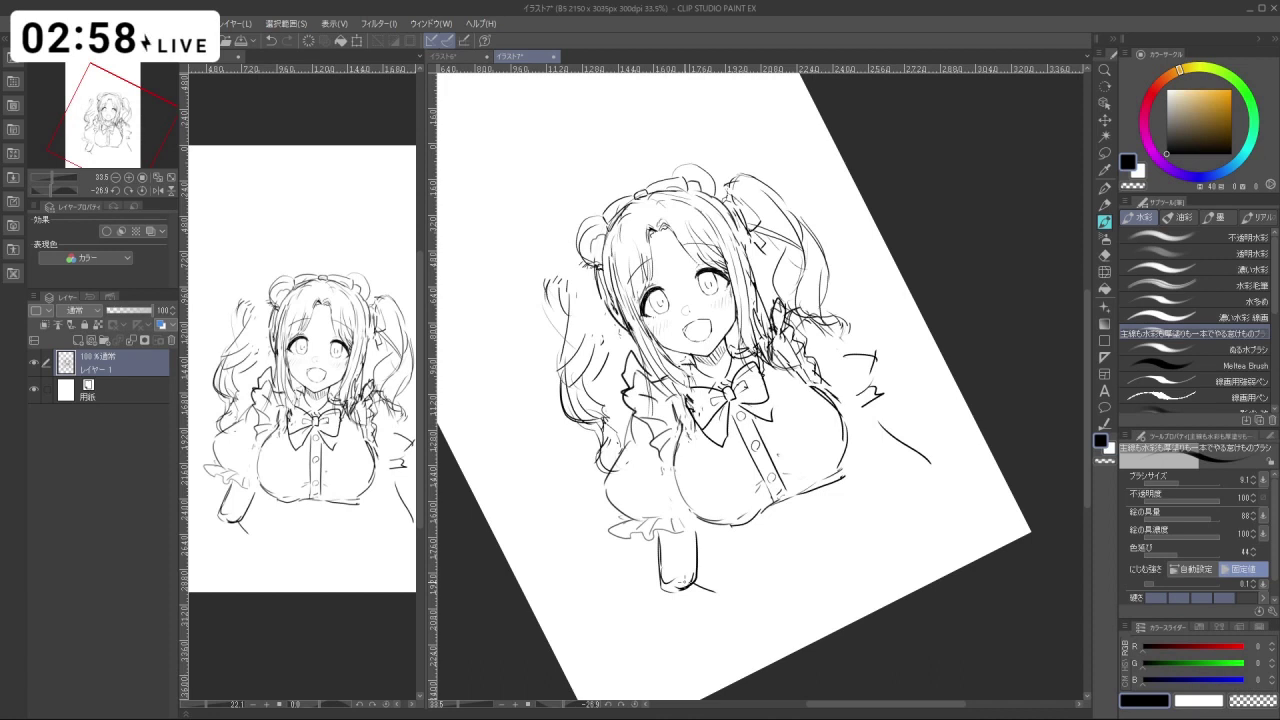
mouse_move(679, 522)
mouse_down()
mouse_move(700, 536)
mouse_move(701, 519)
mouse_up()
key(ctrl+z)
key(ctrl+z)
key(ctrl+z)
key(ctrl+z)
key(ctrl+z)
key(ctrl+z)
mouse_move(638, 418)
mouse_down()
mouse_move(626, 463)
mouse_move(610, 469)
mouse_up()
key(ctrl+z)
Sketch a puffed right sleeve from the shoulder frill and finish it with a ruffled cuff.
mouse_move(796, 318)
mouse_down()
mouse_move(818, 334)
mouse_move(809, 320)
mouse_up()
mouse_move(836, 336)
mouse_down()
mouse_move(859, 366)
mouse_move(879, 359)
mouse_up()
key(ctrl+z)
key(ctrl+z)
mouse_move(883, 357)
mouse_down()
mouse_move(879, 393)
mouse_move(848, 424)
mouse_up()
drag(848, 411, 868, 412)
mouse_move(866, 419)
mouse_down()
mouse_move(873, 431)
mouse_move(847, 426)
mouse_move(872, 405)
mouse_up()
key(ctrl+z)
key(ctrl+z)
mouse_move(866, 399)
mouse_down()
mouse_move(889, 419)
mouse_move(892, 398)
mouse_up()
key(ctrl+z)
drag(894, 398, 875, 415)
drag(880, 411, 862, 434)
drag(858, 432, 890, 401)
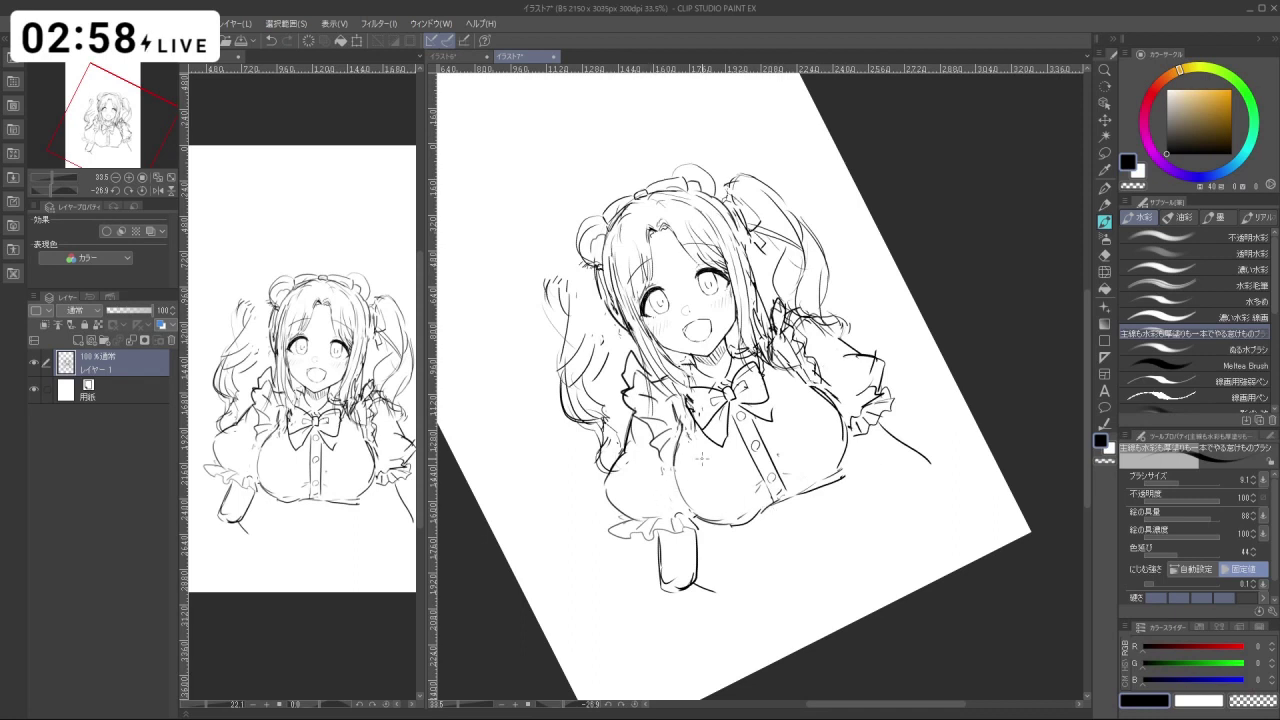
Lasso the left puffed sleeve and forearm, scale them to 92 percent, shift them slightly up and outward, and apply.
click(1104, 152)
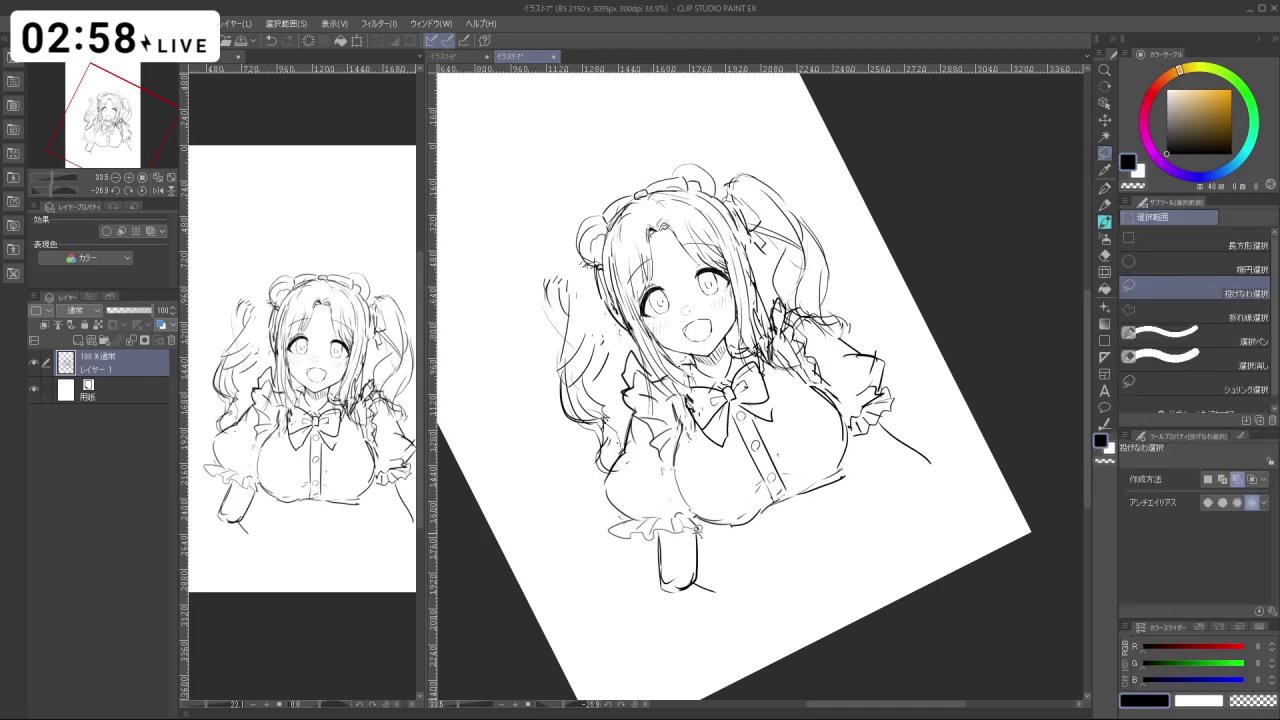
mouse_move(700, 530)
mouse_down()
mouse_move(712, 550)
mouse_move(642, 598)
mouse_move(602, 522)
mouse_move(608, 458)
mouse_move(644, 452)
mouse_up()
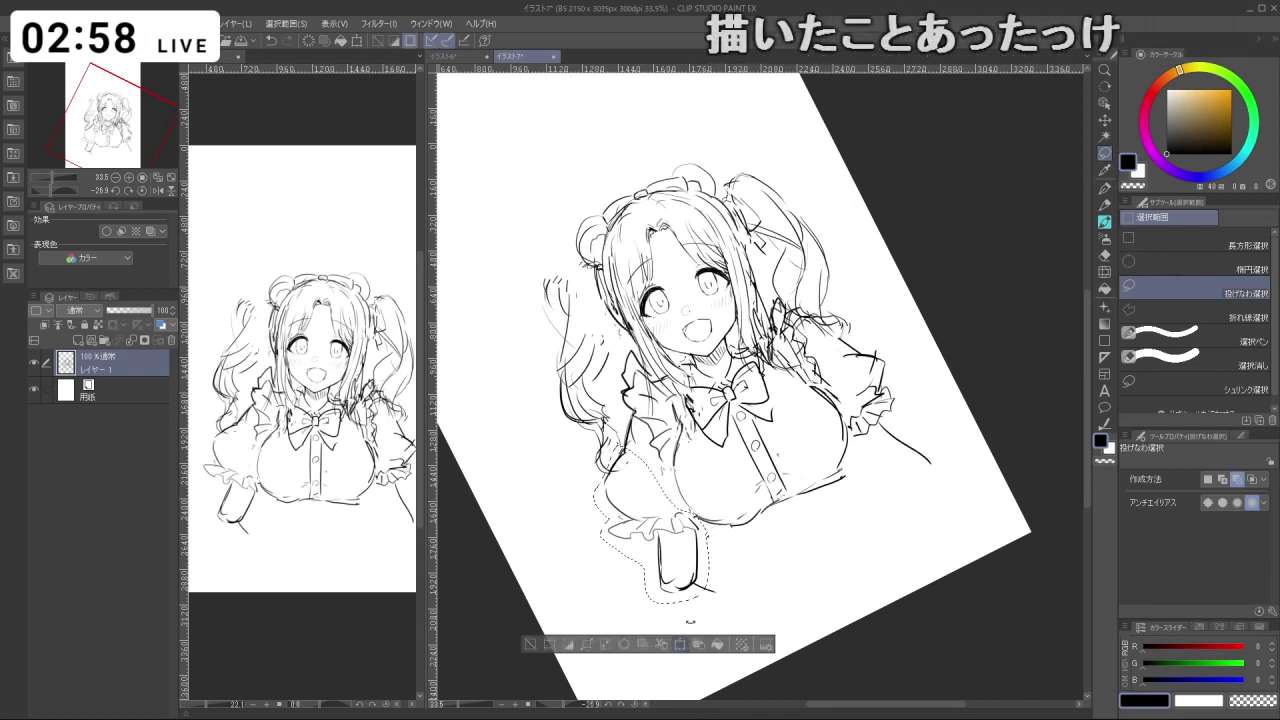
key(ctrl+t)
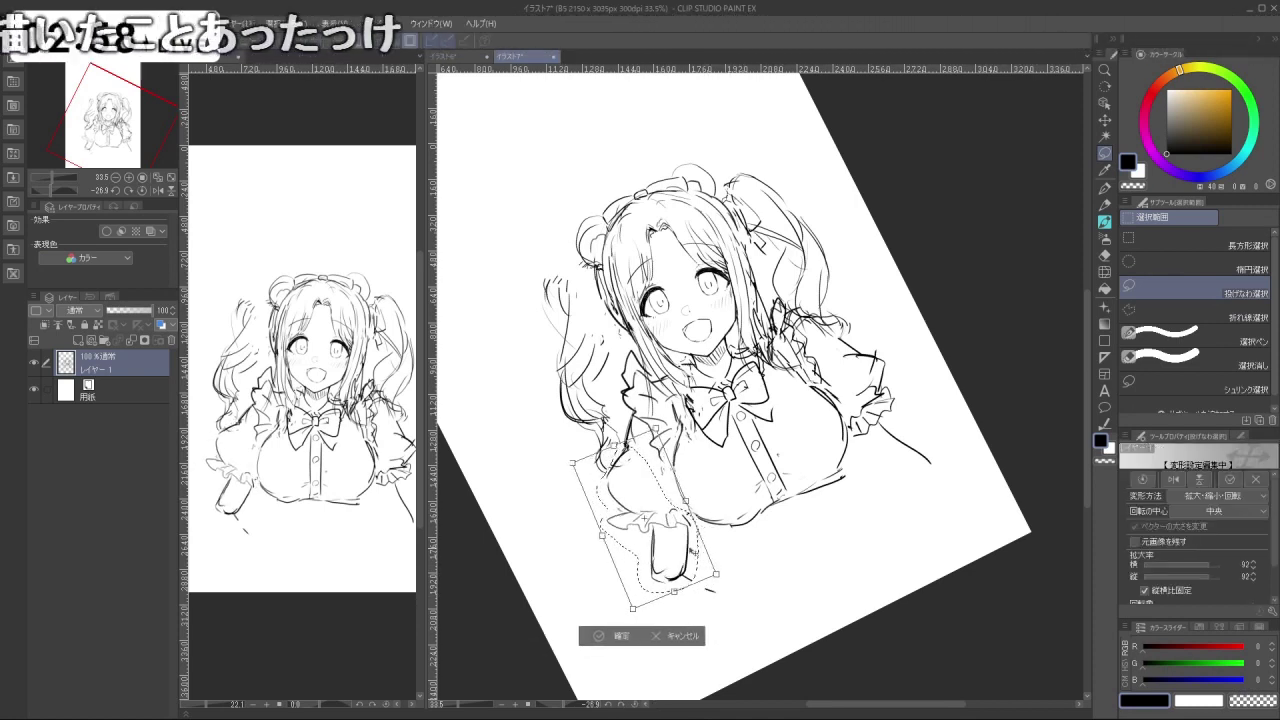
drag(691, 551, 687, 546)
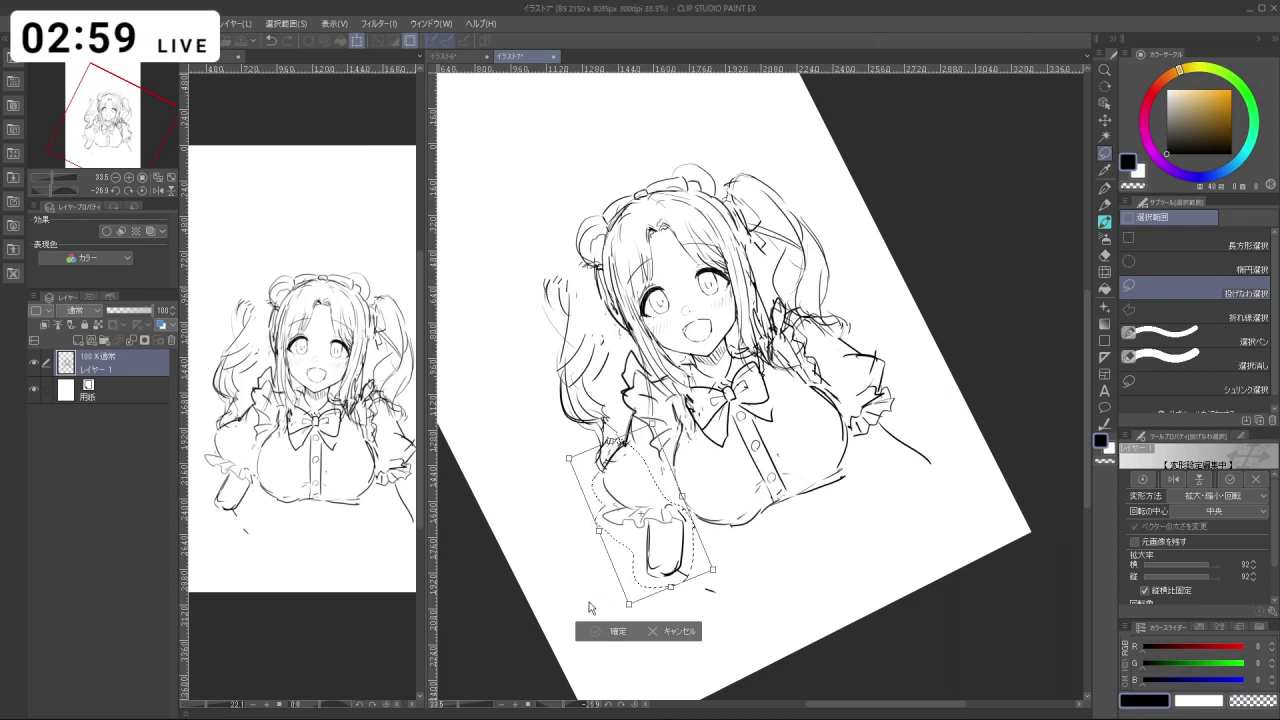
click(613, 631)
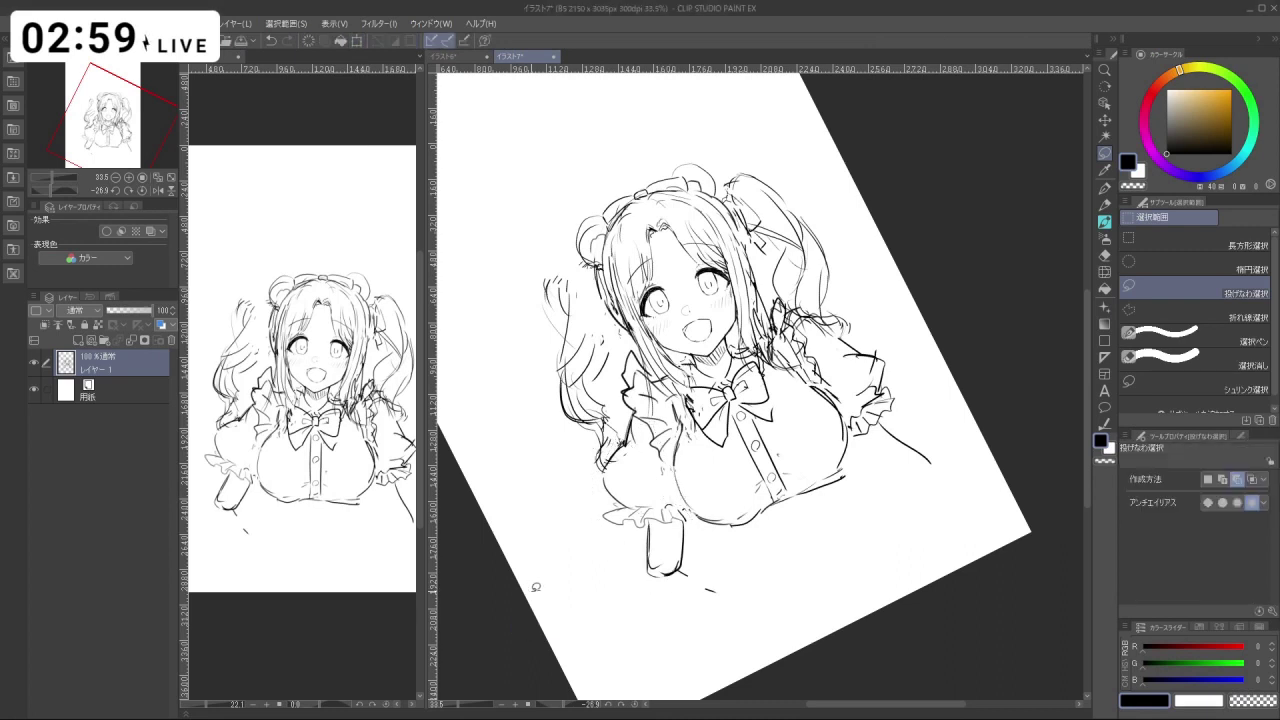
Sketch the waist below the chest with short side lines and a curved lower band, undoing rejected strokes.
key(b)
key(ctrl+z)
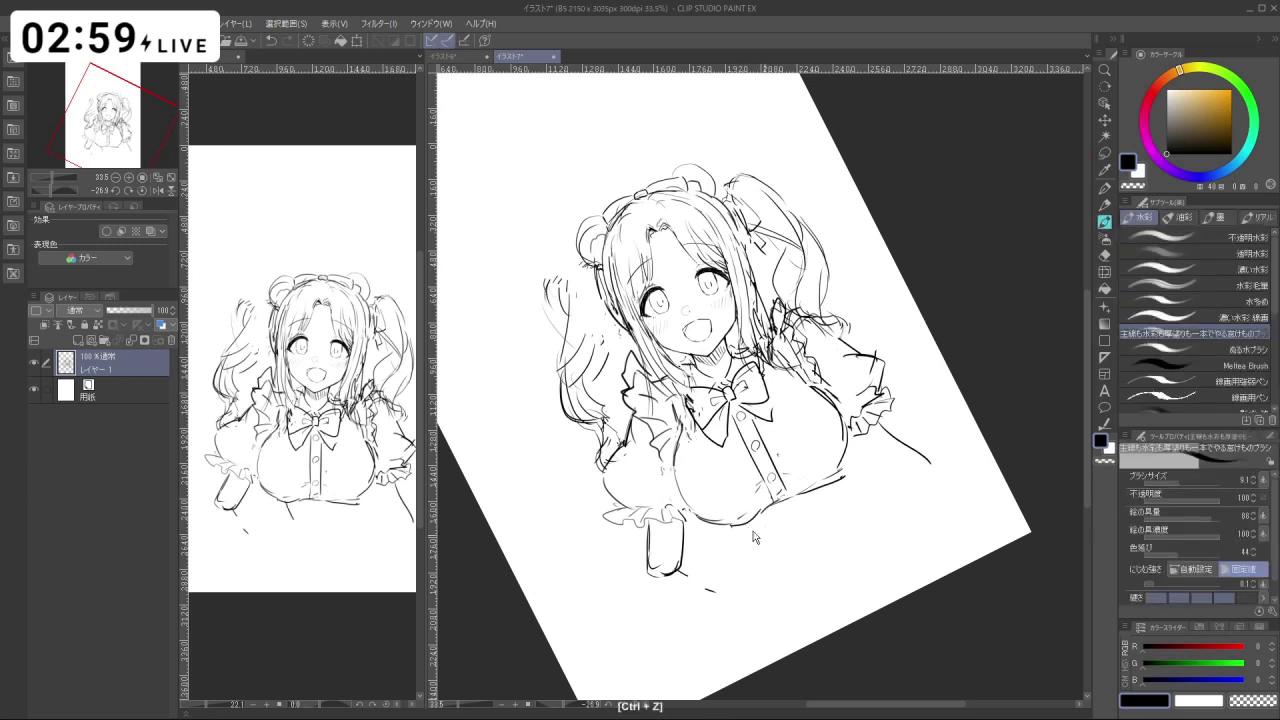
drag(762, 557, 811, 527)
key(ctrl+z)
key(ctrl+z)
key(ctrl+z)
drag(847, 454, 851, 491)
drag(749, 548, 848, 506)
key(ctrl+z)
key(ctrl+z)
key(ctrl+z)
drag(750, 548, 824, 515)
mouse_move(753, 546)
mouse_down()
mouse_move(833, 509)
mouse_move(787, 552)
mouse_up()
key(shift+space)
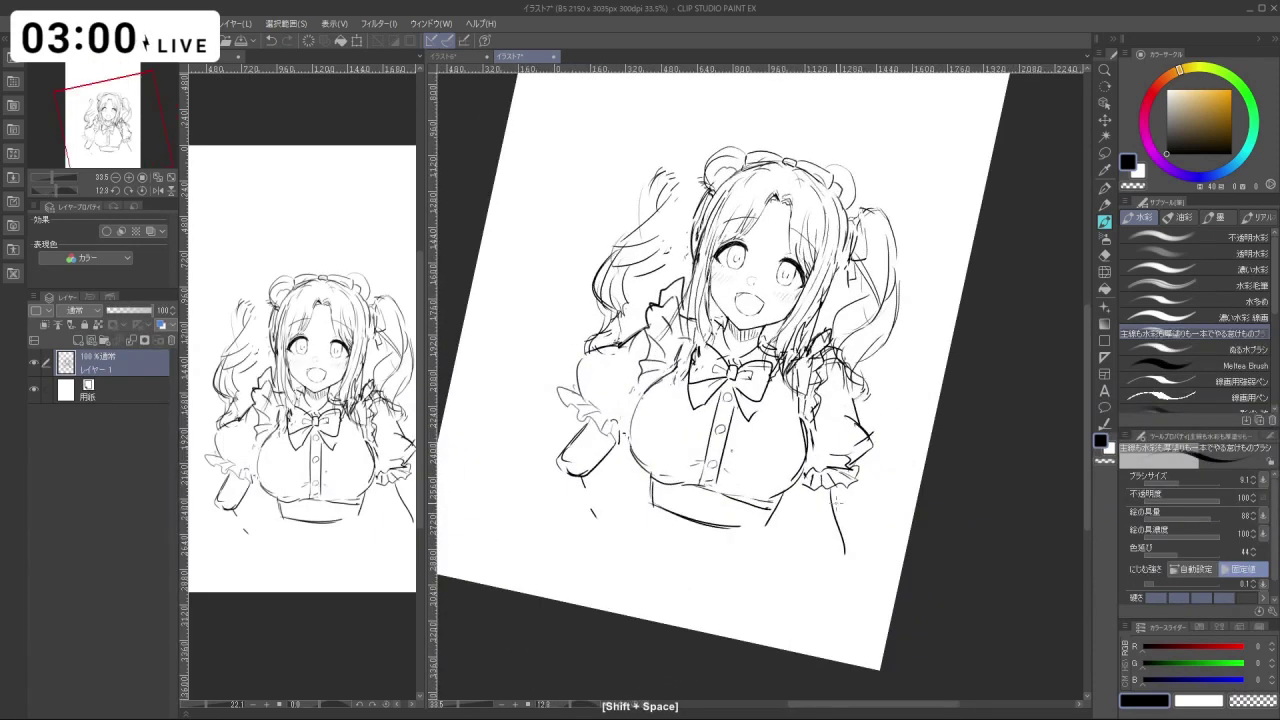
key(ctrl+space)
drag(672, 346, 725, 346)
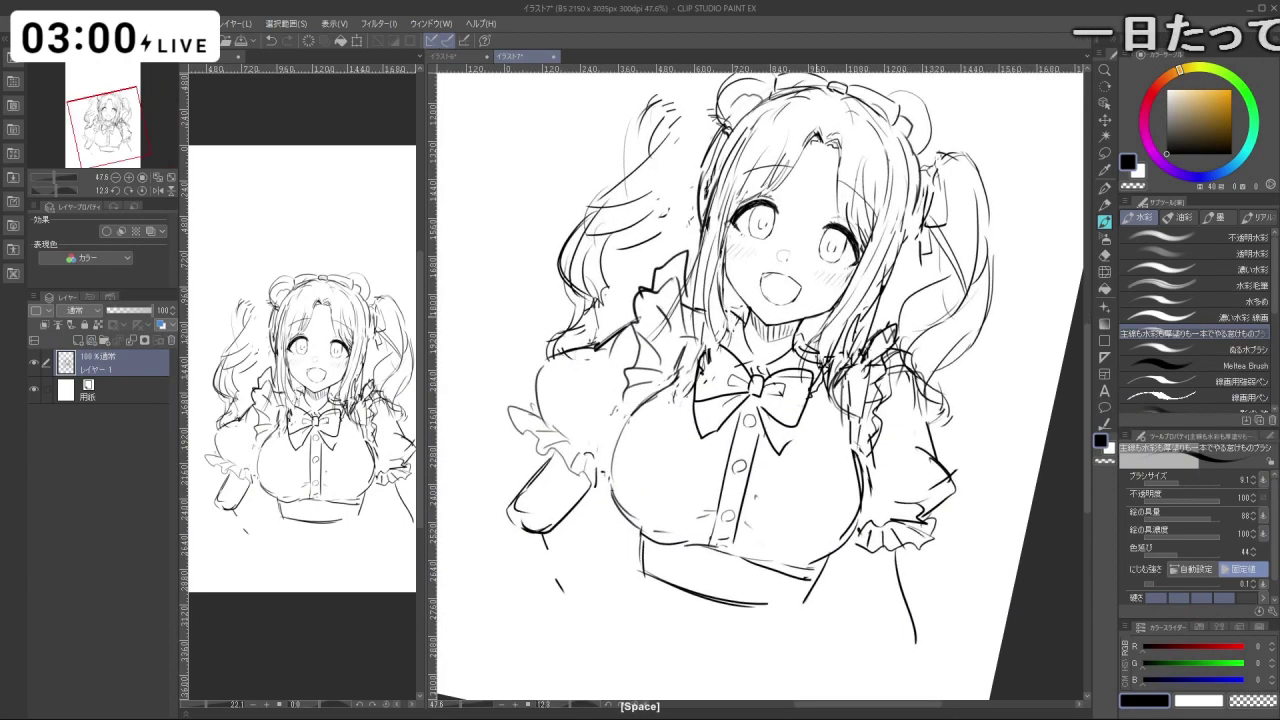
Lasso the frill on the left shoulder, reposition it with a free transform, apply and deselect.
key(m)
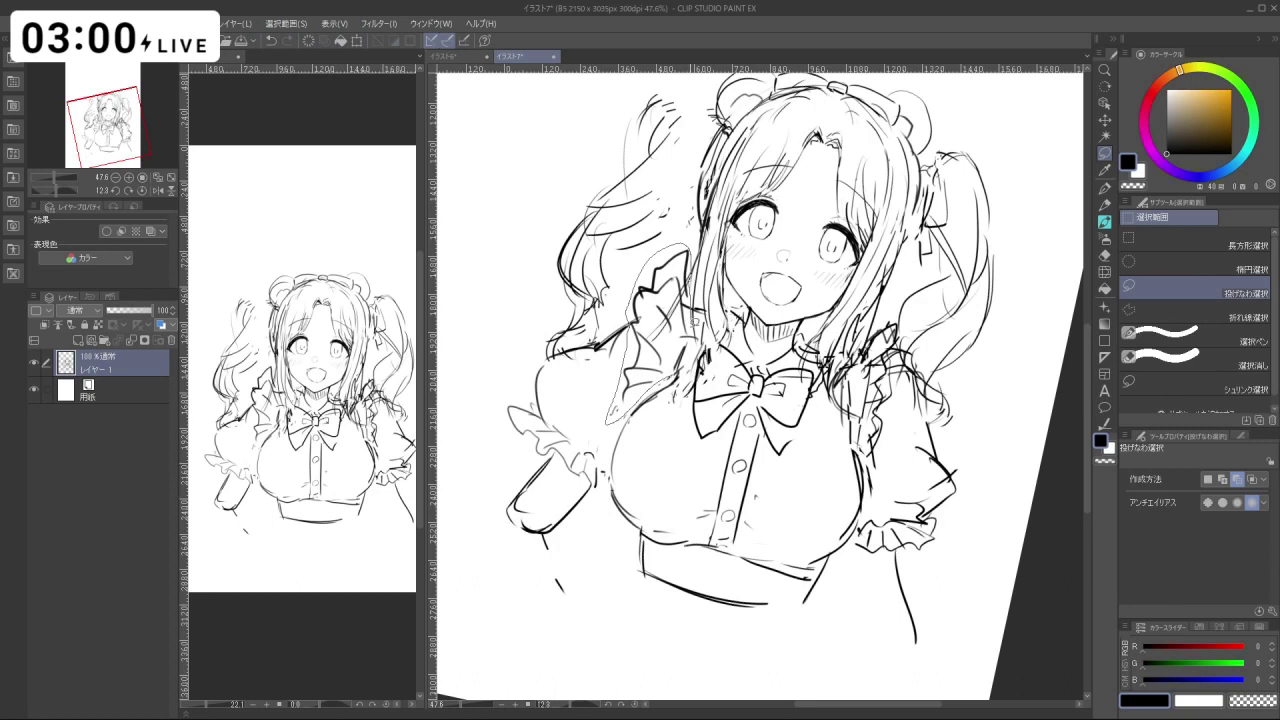
mouse_move(691, 341)
mouse_down()
mouse_move(640, 402)
mouse_move(692, 369)
mouse_move(684, 407)
mouse_up()
click(688, 461)
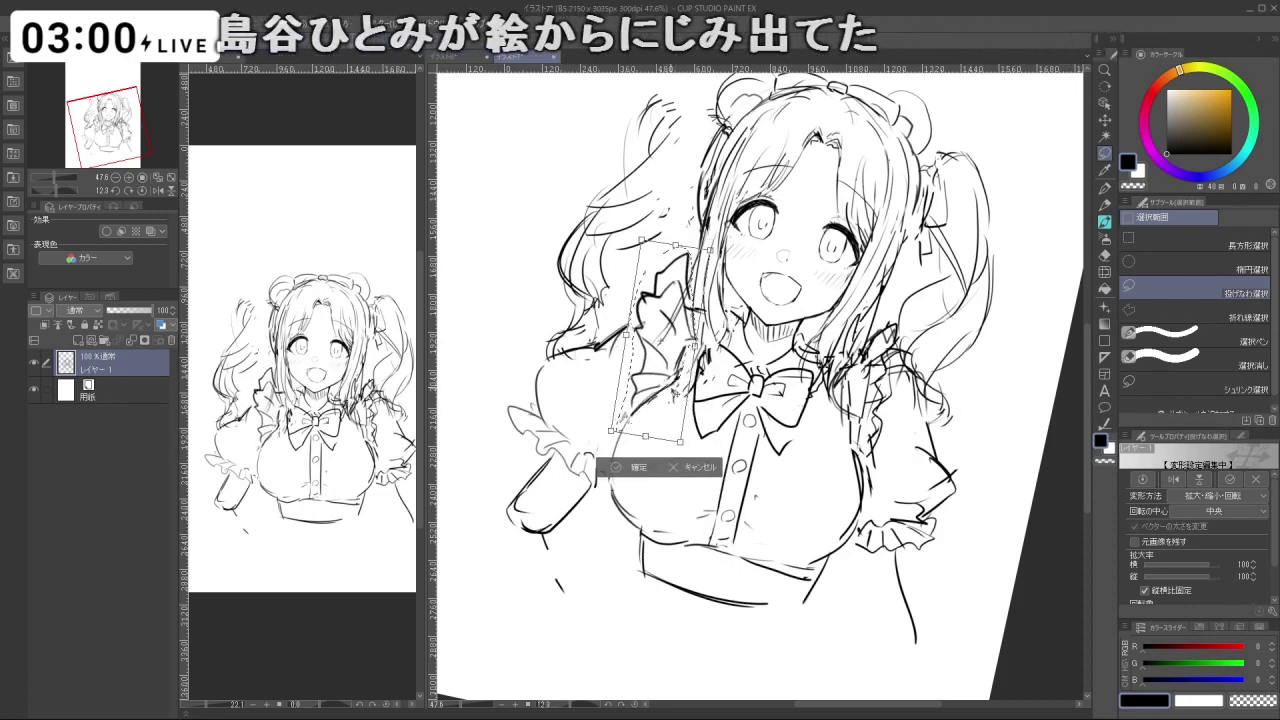
click(632, 465)
click(542, 464)
Lasso the left puffed sleeve with its forearm, shift it slightly inward toward the body and apply.
key(shift+space)
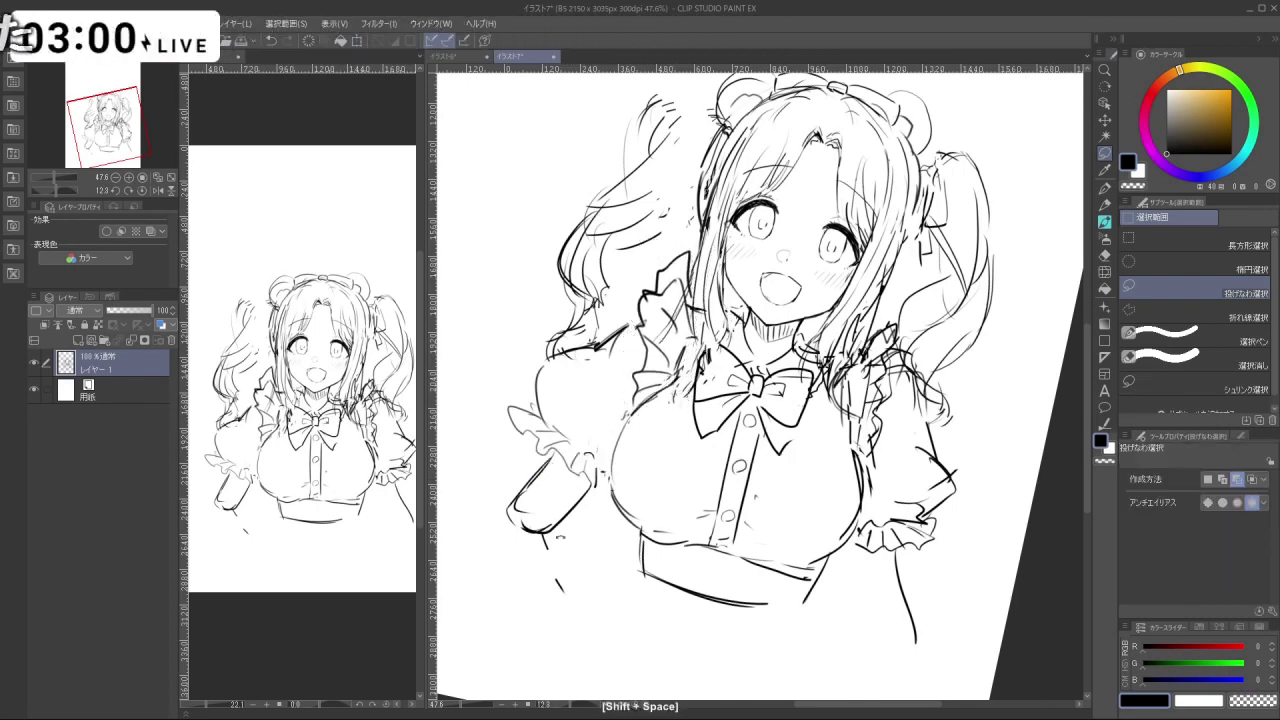
mouse_move(579, 537)
mouse_down()
mouse_move(666, 602)
mouse_move(576, 622)
mouse_move(532, 496)
mouse_move(578, 430)
mouse_up()
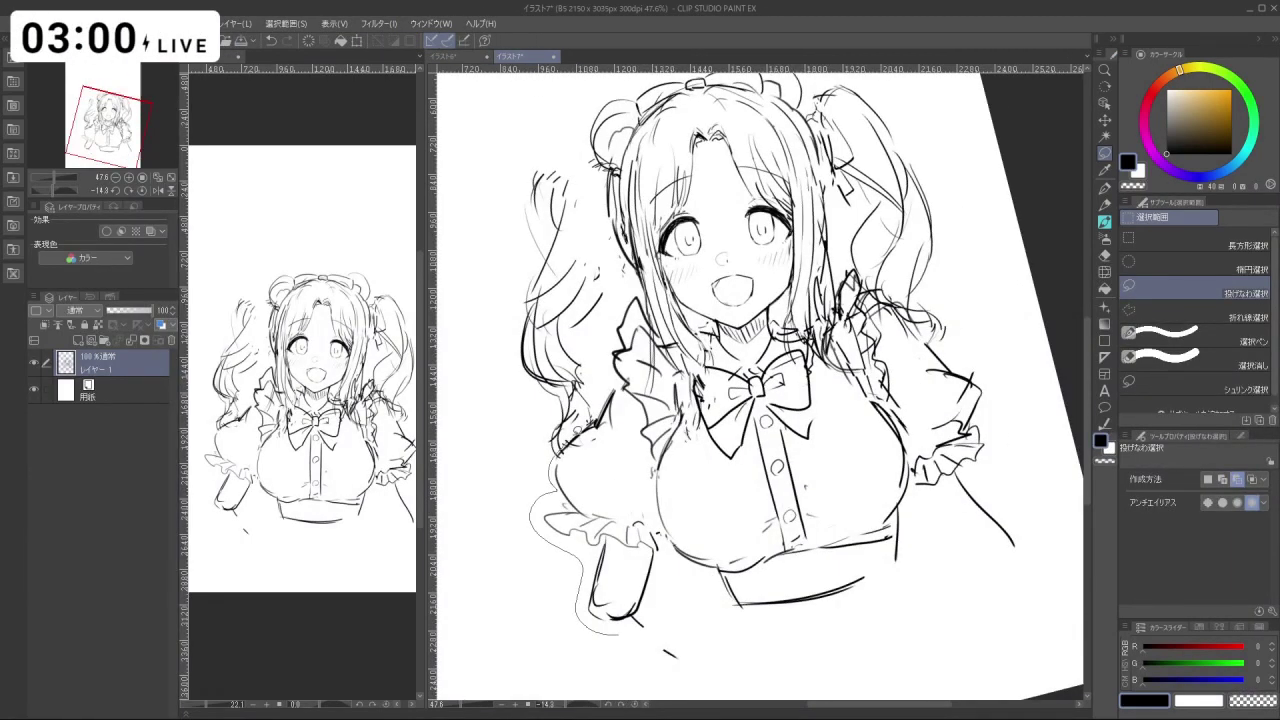
drag(650, 628, 681, 602)
key(ctrl+t)
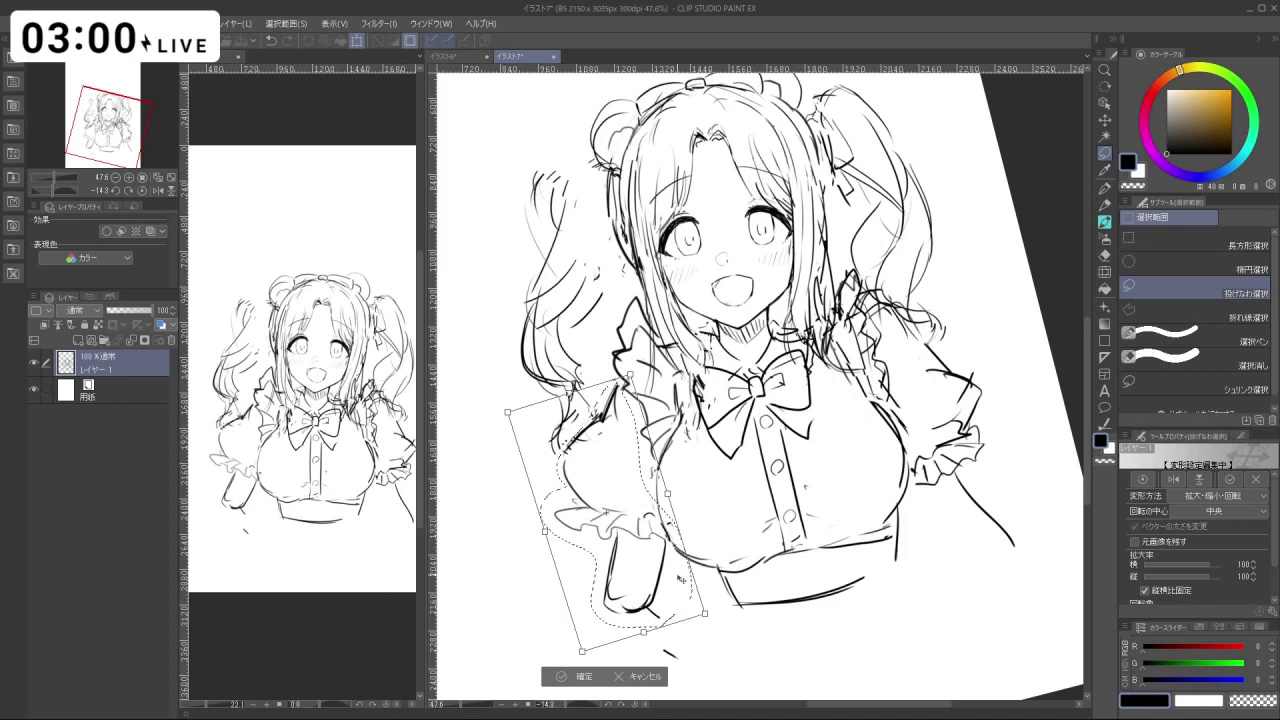
click(585, 677)
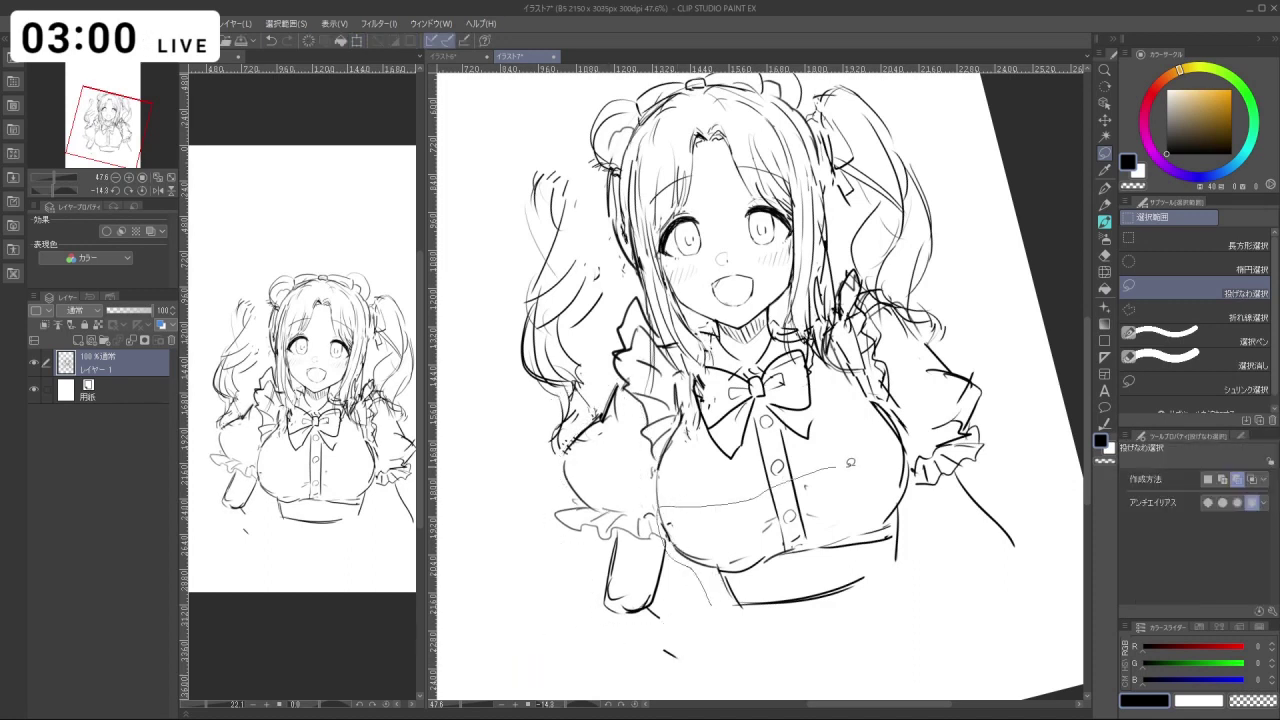
Lasso the lower chest and waist, nudge them slightly up and to the left, apply and deselect.
drag(917, 569, 727, 621)
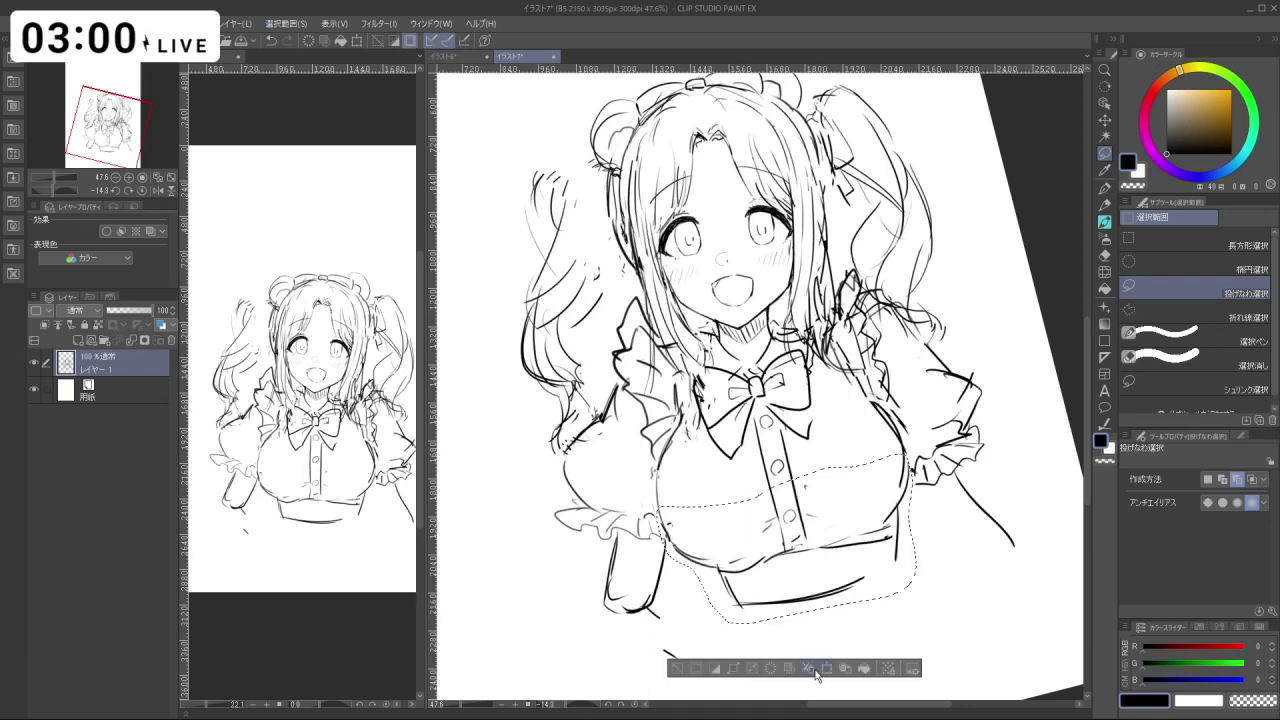
click(817, 671)
drag(848, 599, 841, 593)
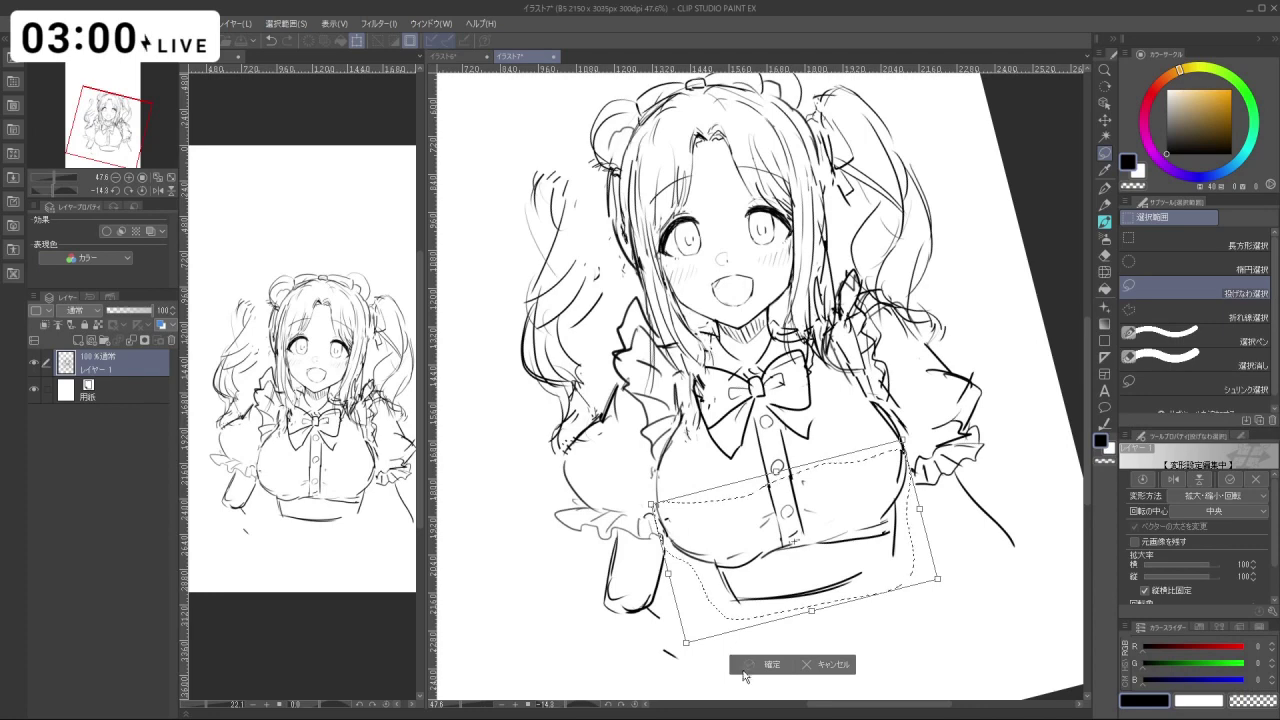
click(765, 664)
key(ctrl+d)
key(b)
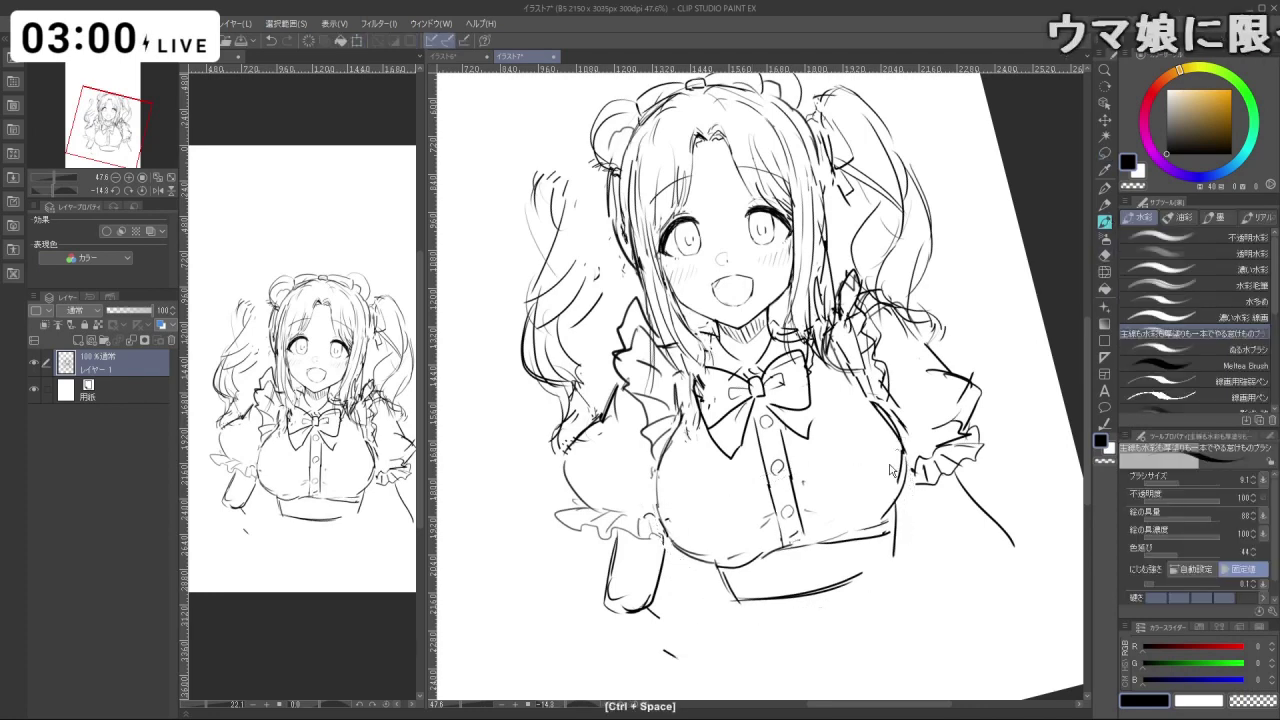
drag(892, 470, 831, 512)
key(ctrl+z)
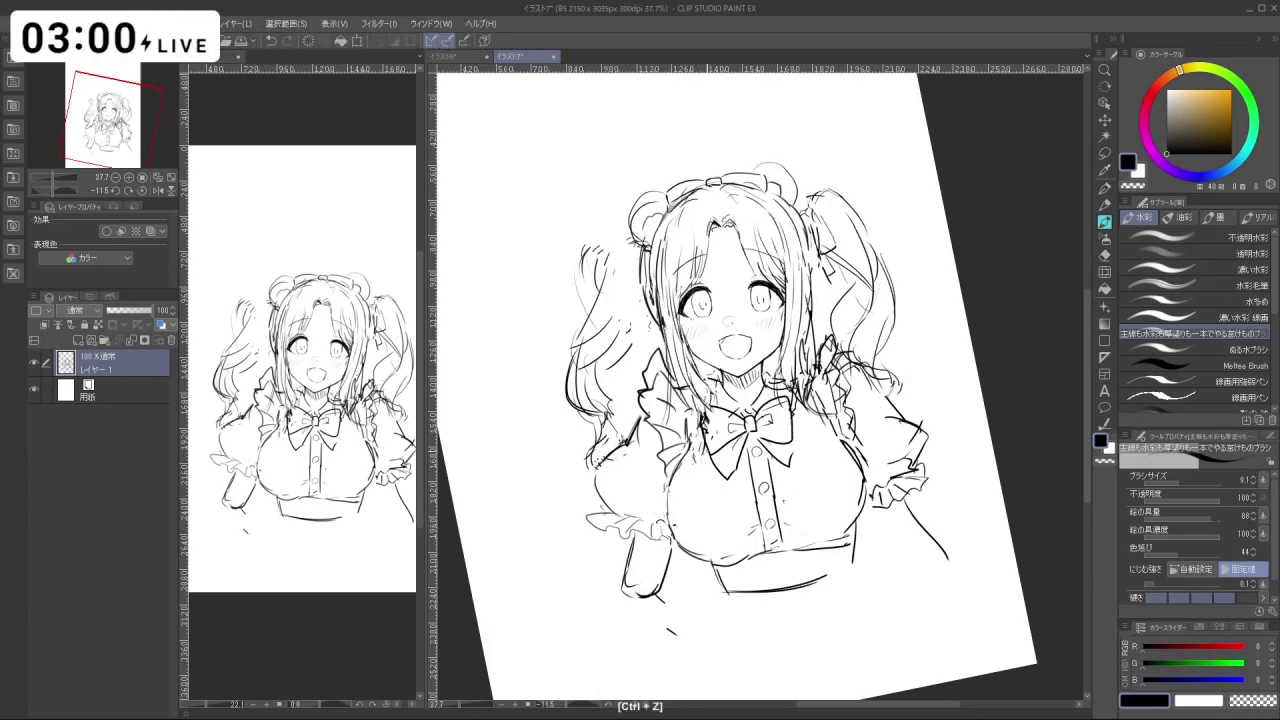
key(ctrl+z)
drag(795, 290, 798, 390)
key(c)
mouse_move(796, 400)
mouse_down()
mouse_move(809, 342)
mouse_move(815, 400)
mouse_move(803, 390)
mouse_up()
key(ctrl+z)
key(c)
key(ctrl+z)
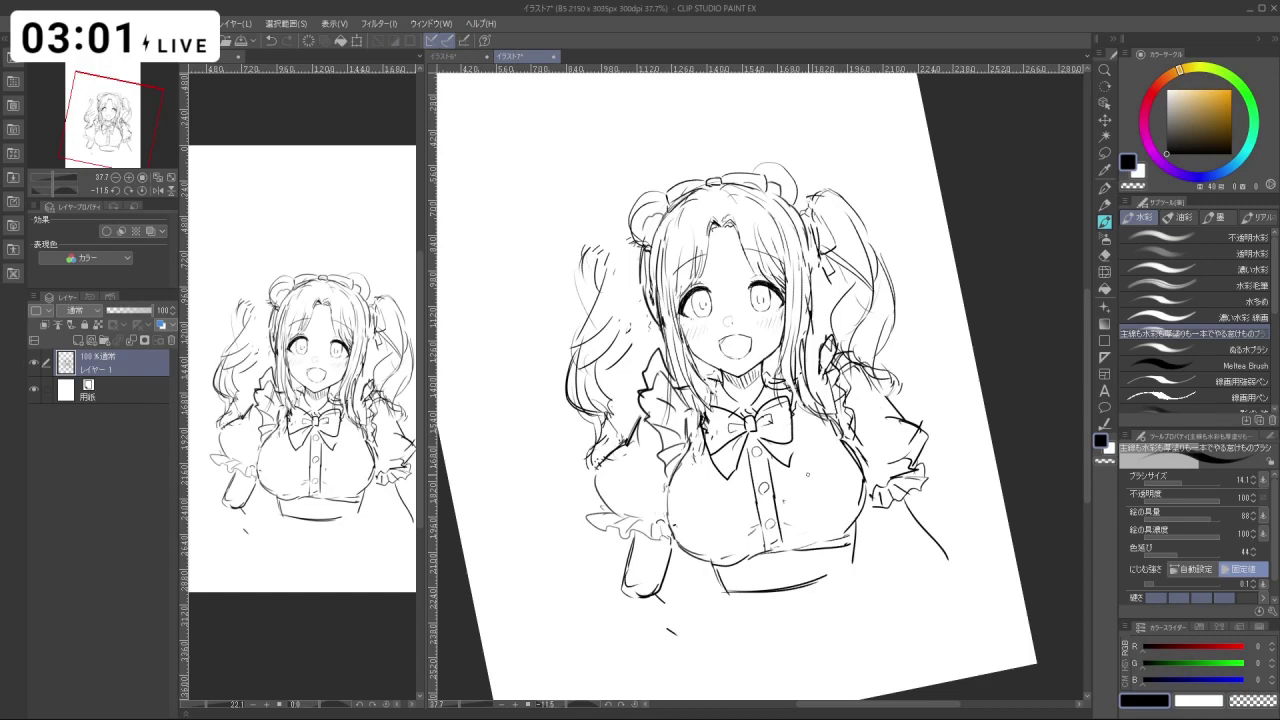
Erase the ruffled frills and the hair locks lying over both shoulders.
key(shift+space)
mouse_move(802, 498)
mouse_down()
mouse_move(882, 438)
mouse_move(888, 418)
mouse_move(871, 464)
mouse_move(800, 508)
mouse_move(832, 495)
mouse_move(823, 500)
mouse_up()
key(c)
mouse_move(700, 473)
mouse_down()
mouse_move(651, 386)
mouse_move(688, 415)
mouse_up()
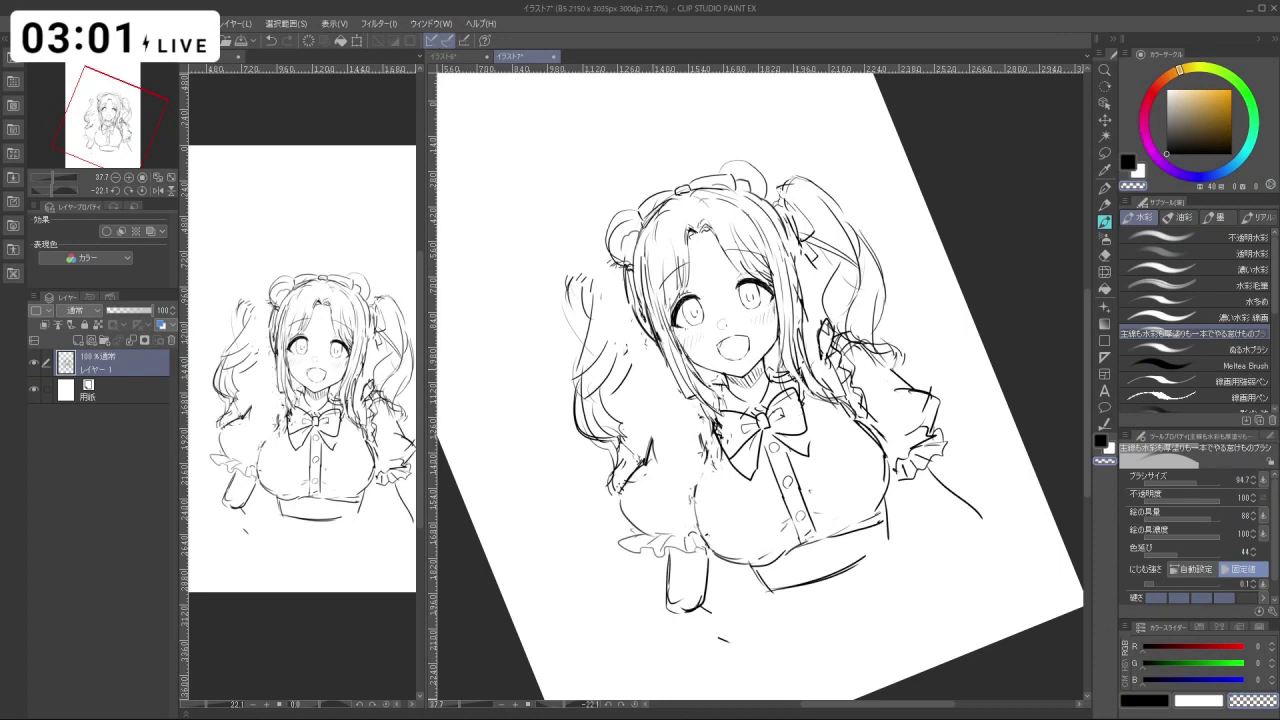
mouse_move(828, 372)
mouse_down()
mouse_move(832, 350)
mouse_move(833, 366)
mouse_move(783, 362)
mouse_move(814, 371)
mouse_move(836, 396)
mouse_move(792, 370)
mouse_move(845, 405)
mouse_up()
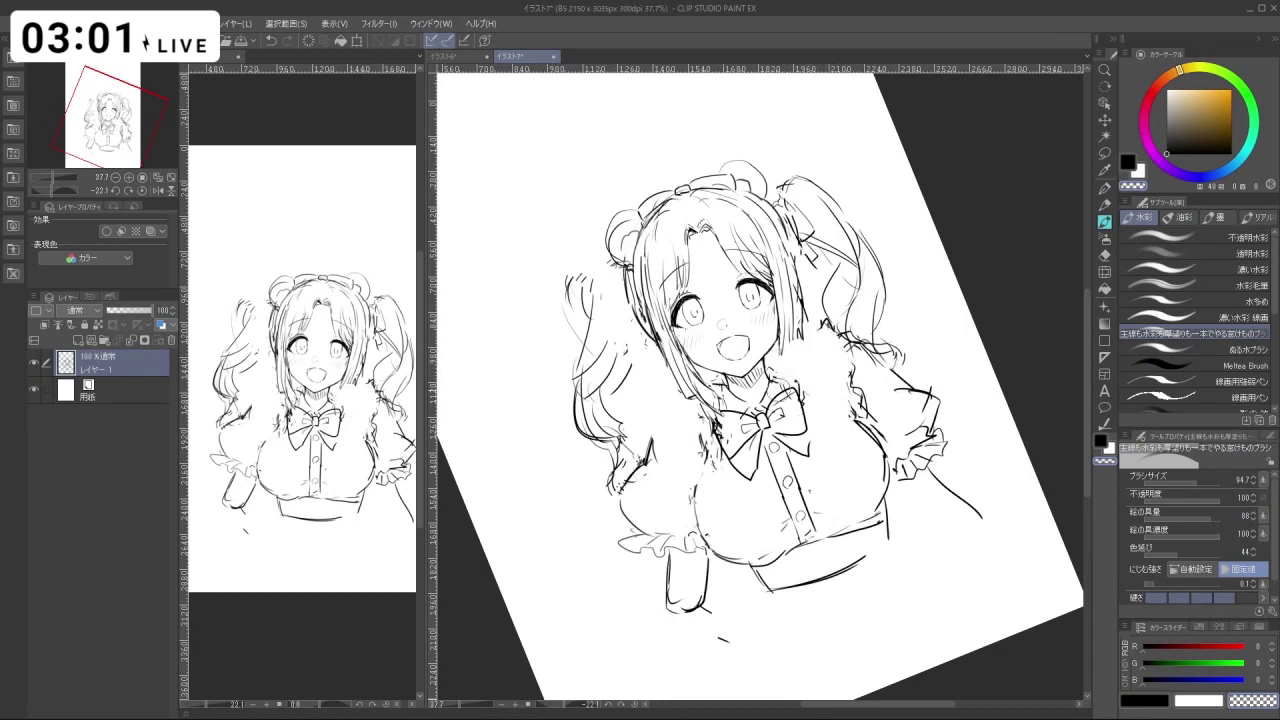
mouse_move(707, 397)
mouse_down()
mouse_move(699, 437)
mouse_move(711, 466)
mouse_move(694, 392)
mouse_up()
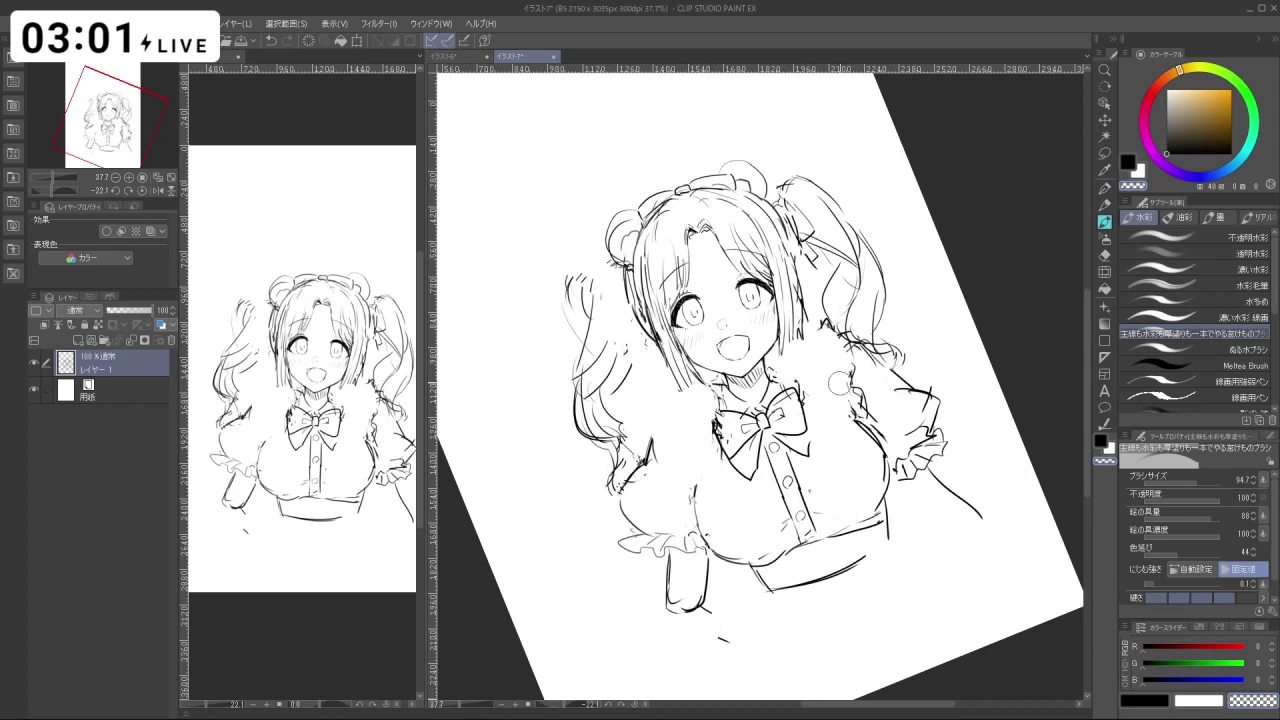
Erase both puffed sleeves with their cuffs and forearms, plus the lower end of the right twin tail.
mouse_move(641, 489)
mouse_down()
mouse_move(630, 568)
mouse_move(616, 545)
mouse_move(650, 587)
mouse_move(708, 570)
mouse_move(670, 600)
mouse_up()
mouse_move(899, 375)
mouse_down()
mouse_move(870, 420)
mouse_move(843, 405)
mouse_move(905, 480)
mouse_move(940, 485)
mouse_up()
mouse_move(984, 528)
mouse_down()
mouse_move(825, 312)
mouse_move(900, 348)
mouse_move(854, 363)
mouse_up()
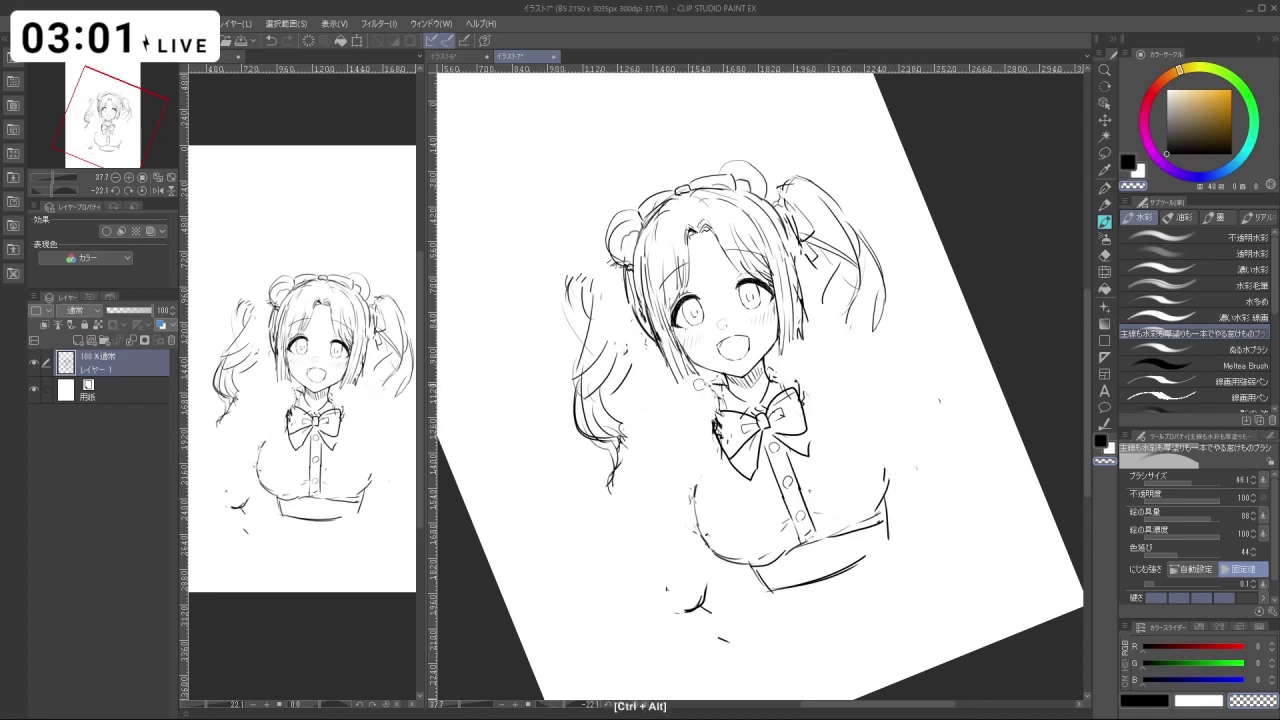
Erase the leftover scribbles around the bow and sketch bare shoulder lines on both sides of the neck.
mouse_move(712, 384)
mouse_down()
mouse_move(717, 418)
mouse_move(813, 376)
mouse_move(736, 357)
mouse_move(703, 408)
mouse_up()
key(c)
key(ctrl+z)
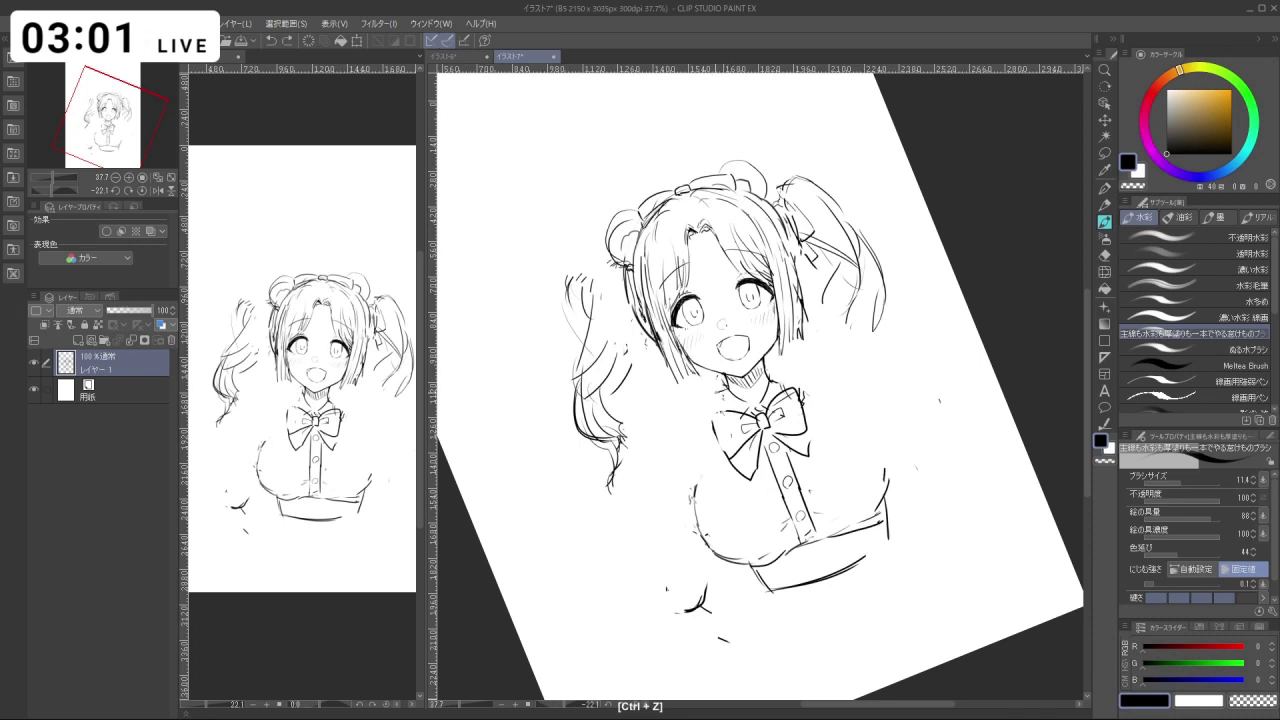
key(ctrl+z)
mouse_move(720, 395)
mouse_down()
mouse_move(674, 413)
mouse_move(662, 446)
mouse_up()
key(ctrl+z)
key(ctrl+z)
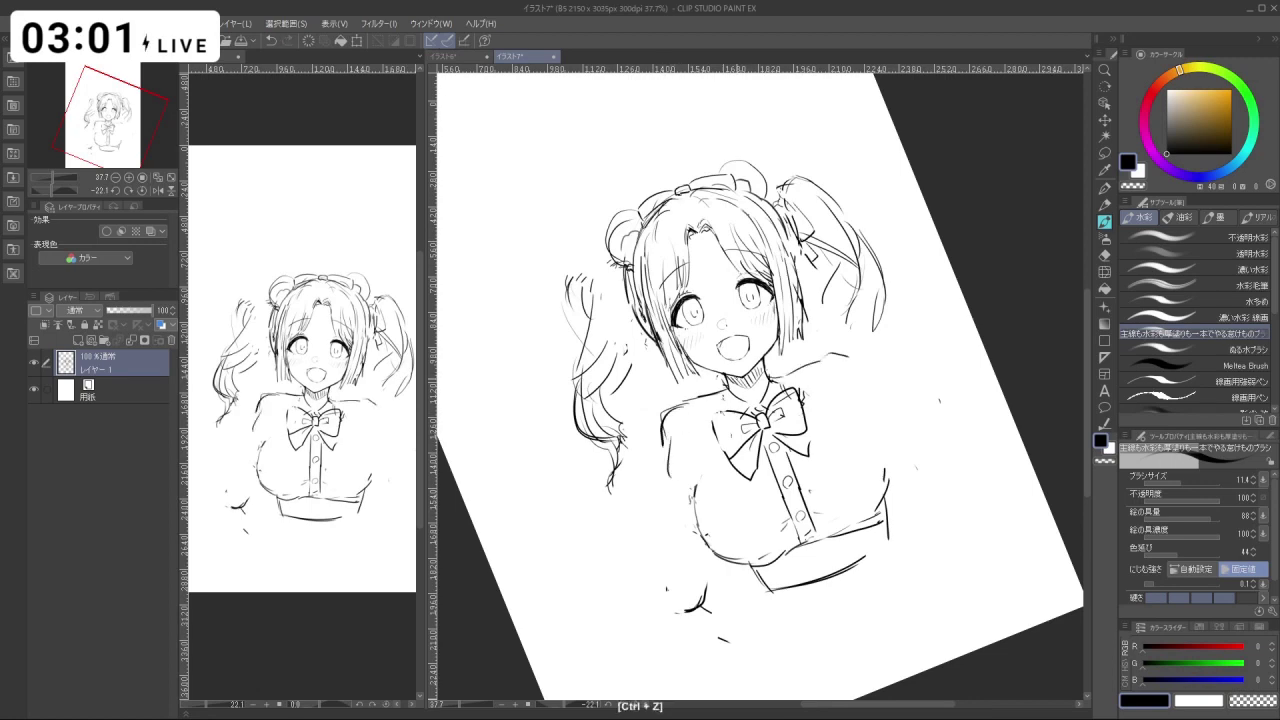
key(shift+space)
drag(737, 295, 763, 292)
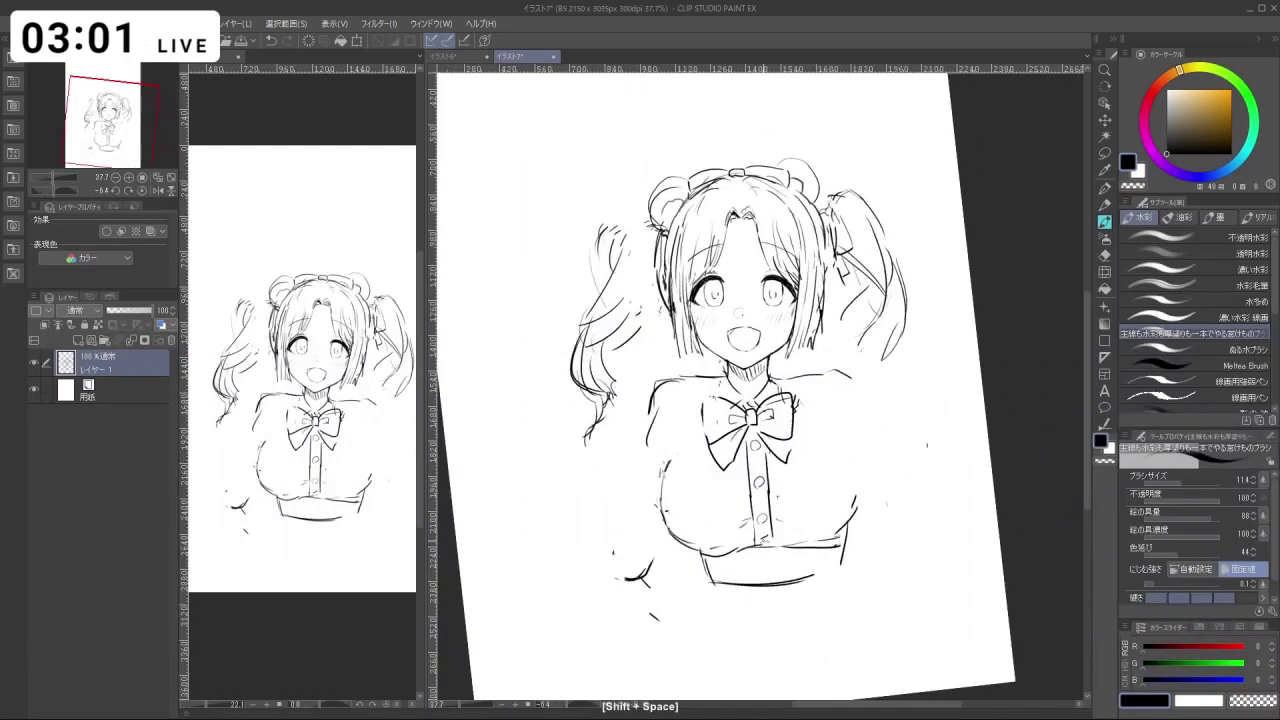
drag(706, 176, 750, 160)
key(ctrl+z)
key(ctrl+z)
Erase the surplus outer strands of the side hair hanging beside the face.
key(shift+space)
key(ctrl+alt)
drag(687, 360, 697, 360)
drag(670, 335, 691, 358)
key(c)
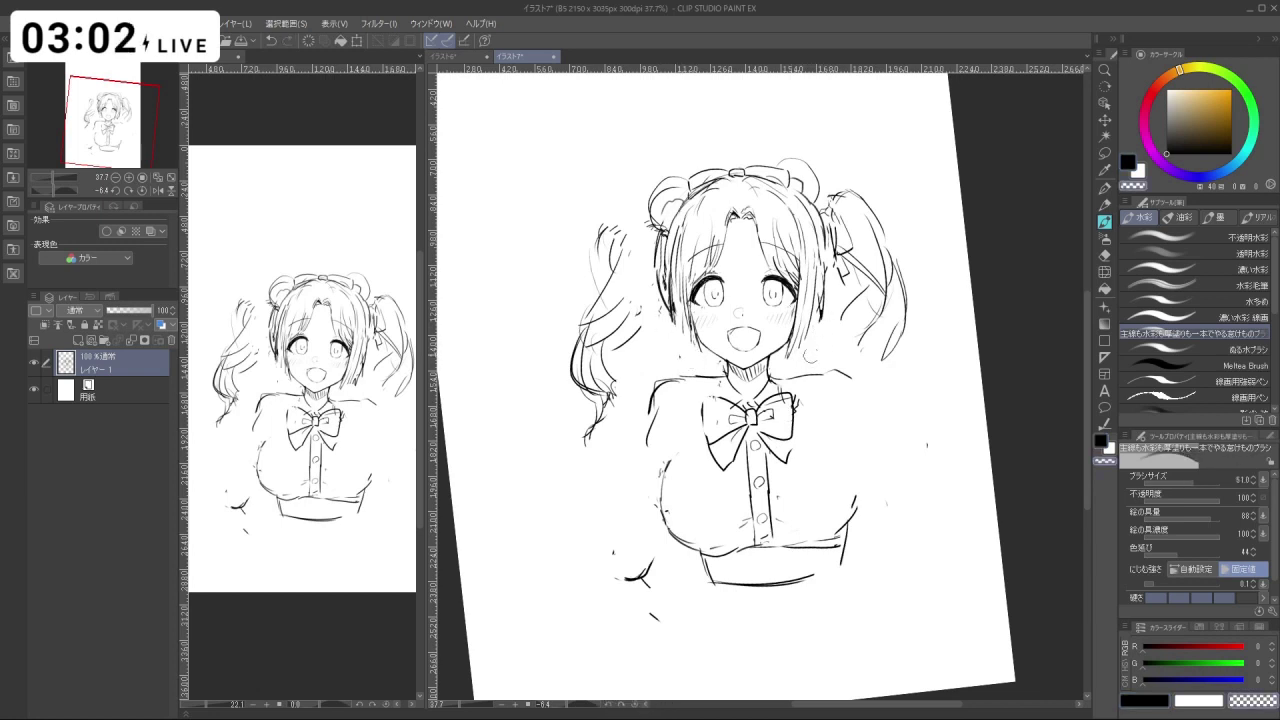
key(ctrl+alt)
key(c)
key(ctrl+alt)
drag(657, 271, 664, 306)
key(c)
key(ctrl+alt)
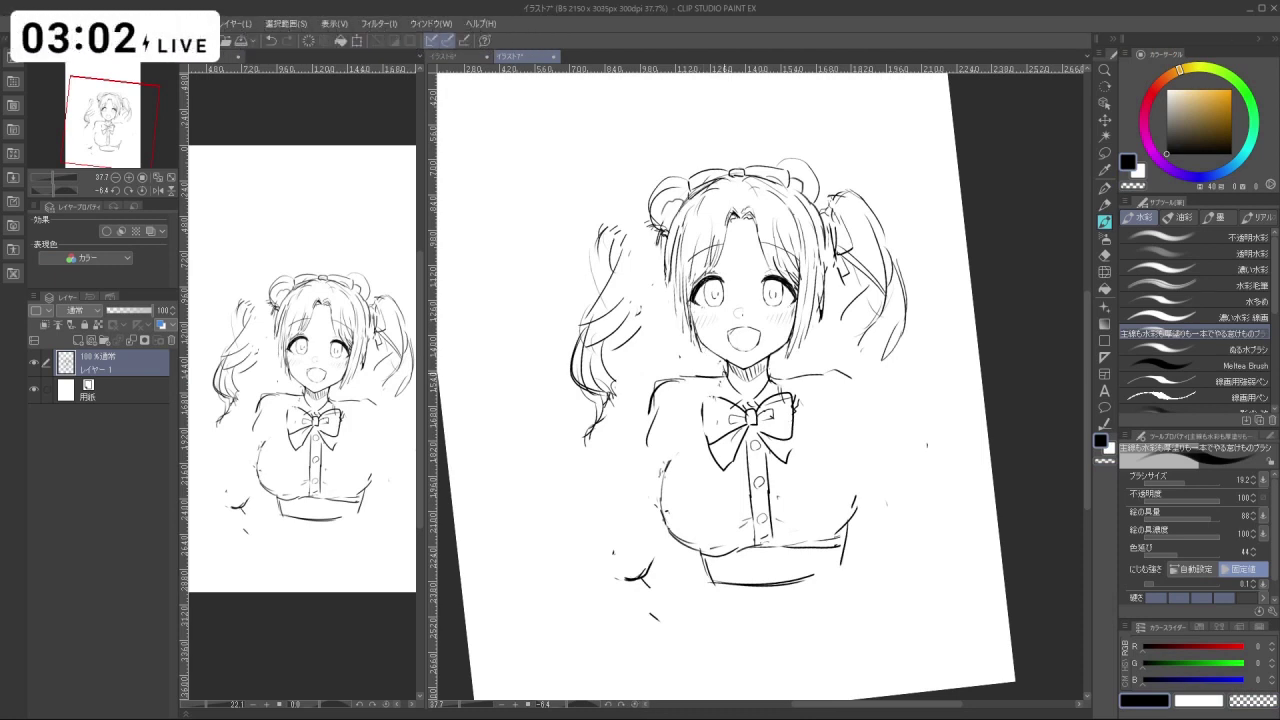
mouse_move(722, 386)
mouse_down()
mouse_move(710, 381)
mouse_move(724, 416)
mouse_move(693, 424)
mouse_move(744, 411)
mouse_move(770, 450)
mouse_up()
key(ctrl+z)
key(ctrl+z)
key(c)
key(c)
key(ctrl+z)
Erase the bow tie and the upper part of the button placket.
key(c)
mouse_move(736, 440)
mouse_down()
mouse_move(798, 403)
mouse_move(806, 454)
mouse_up()
key(c)
Sketch the collarbone and shoulder line below the neck, undoing rejected strokes.
drag(827, 563, 715, 570)
mouse_move(711, 411)
mouse_down()
mouse_move(684, 411)
mouse_move(816, 394)
mouse_up()
key(ctrl+z)
key(ctrl+z)
key(ctrl+z)
drag(774, 398, 811, 395)
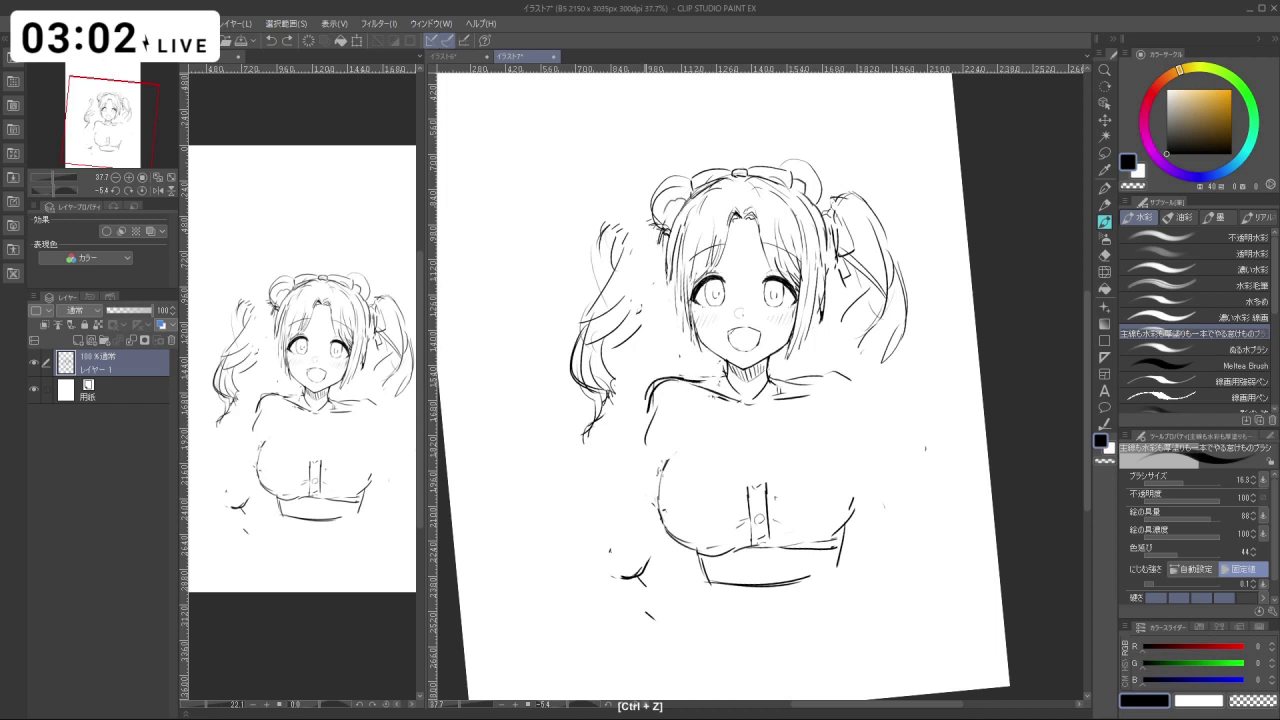
key(ctrl+z)
drag(643, 416, 625, 505)
key(ctrl+z)
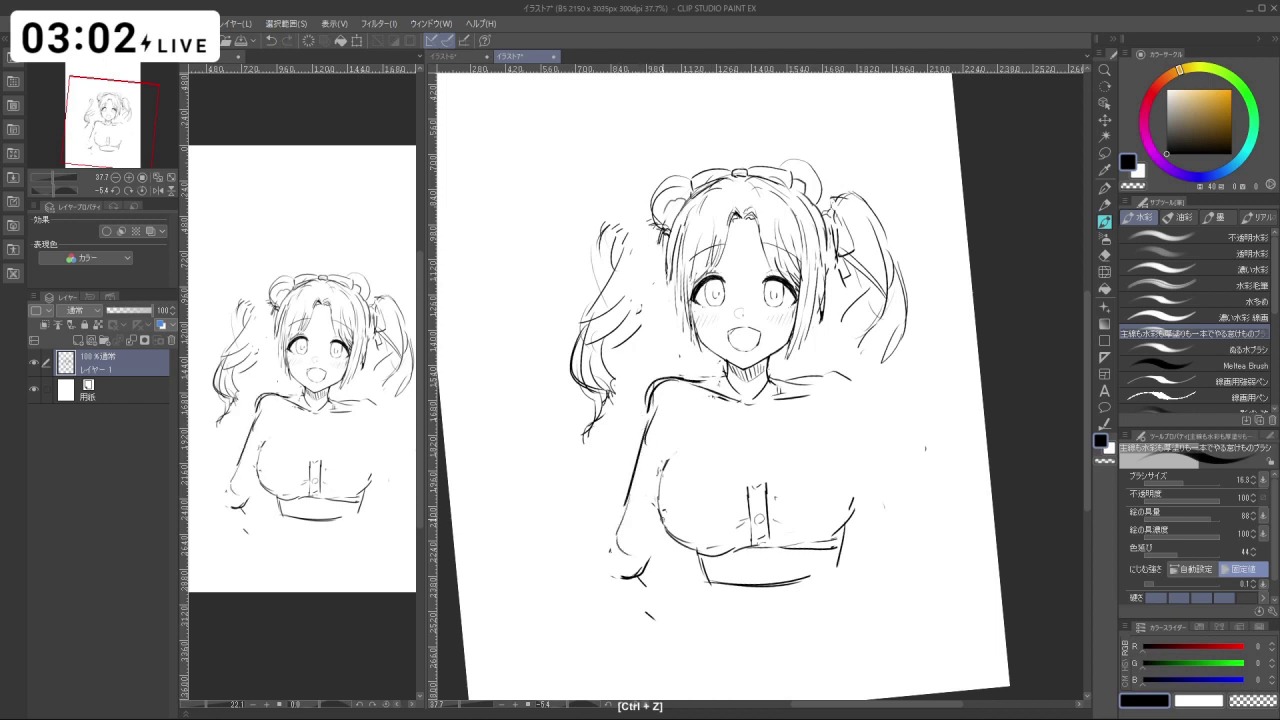
key(ctrl+z)
drag(650, 412, 607, 528)
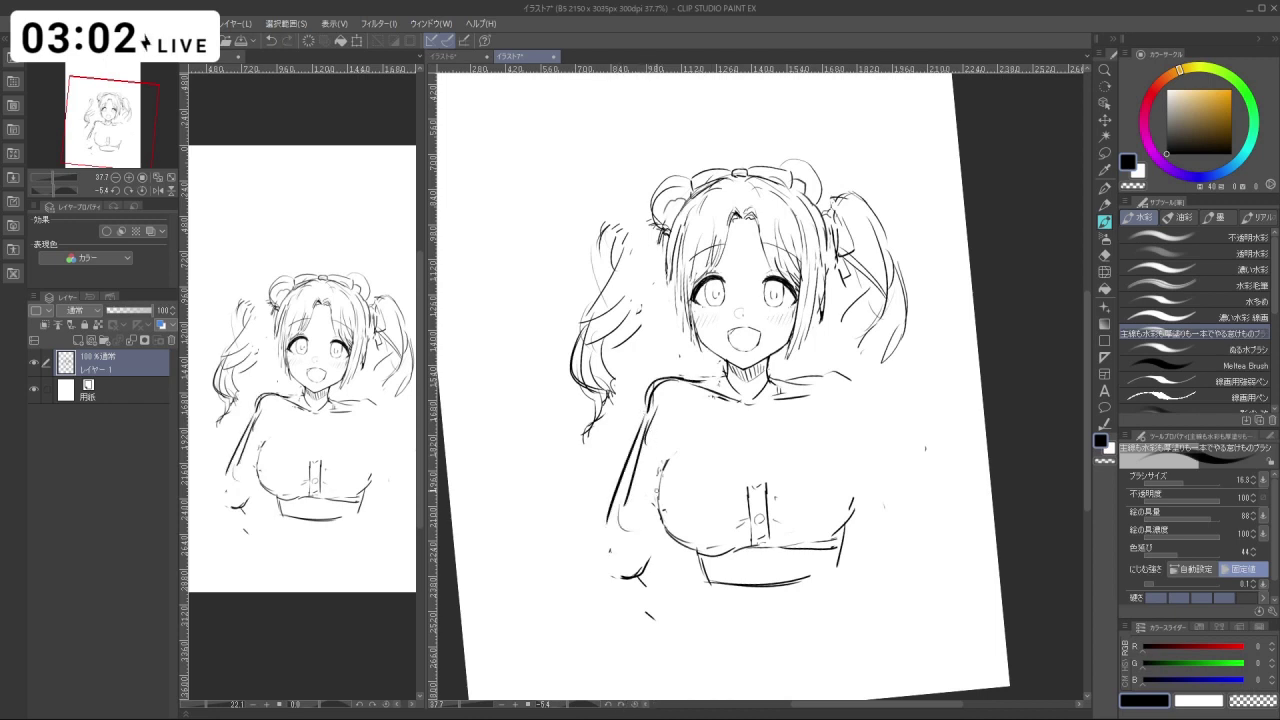
key(ctrl+z)
drag(619, 344, 673, 354)
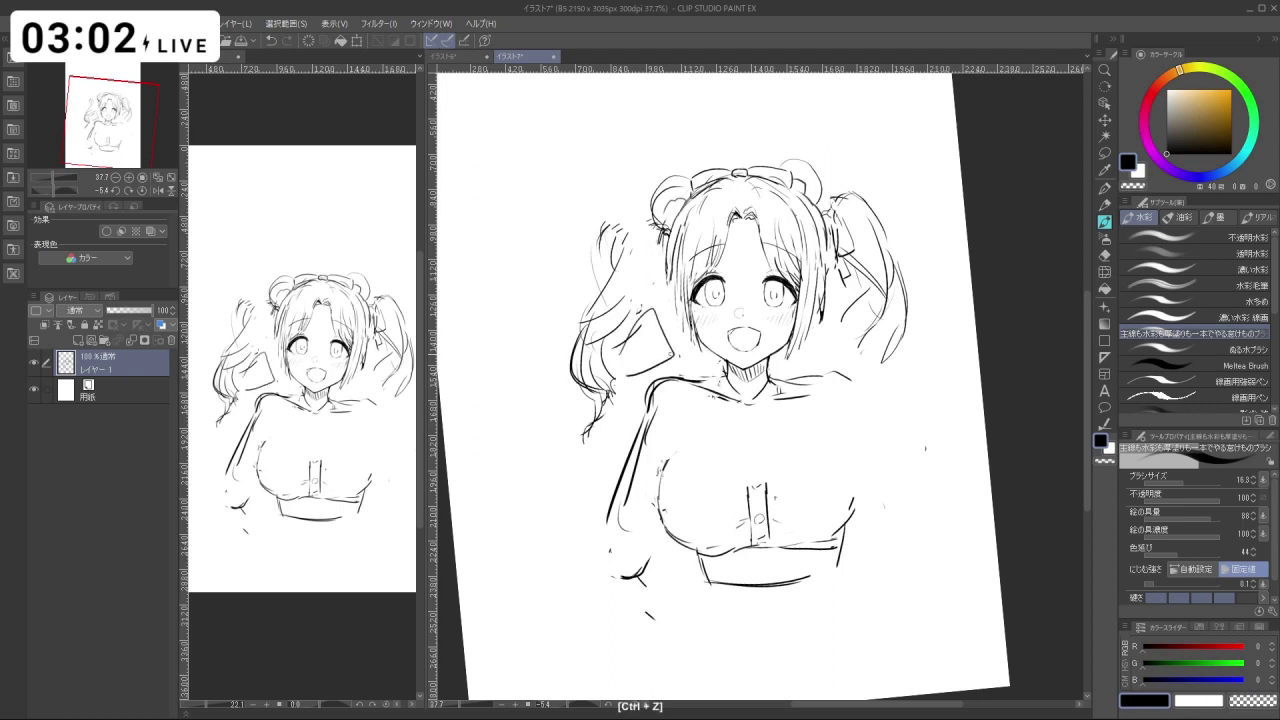
key(ctrl+z)
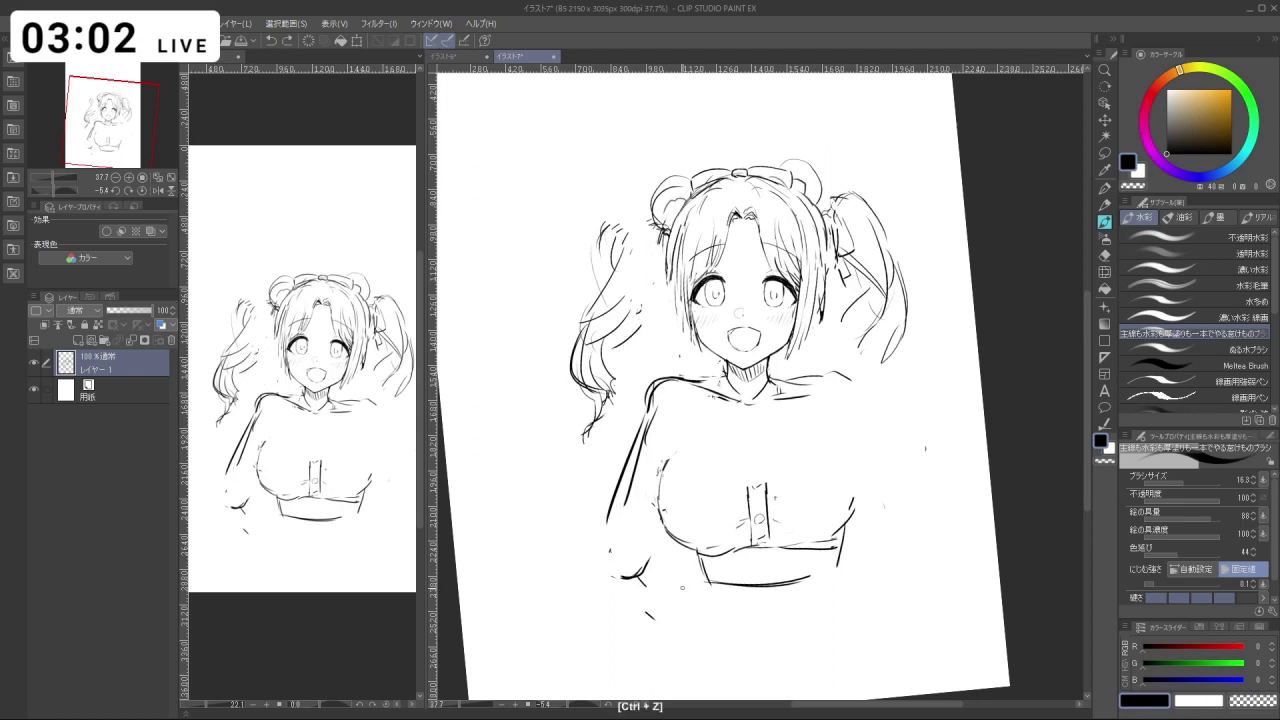
key(ctrl+z)
key(ctrl+z)
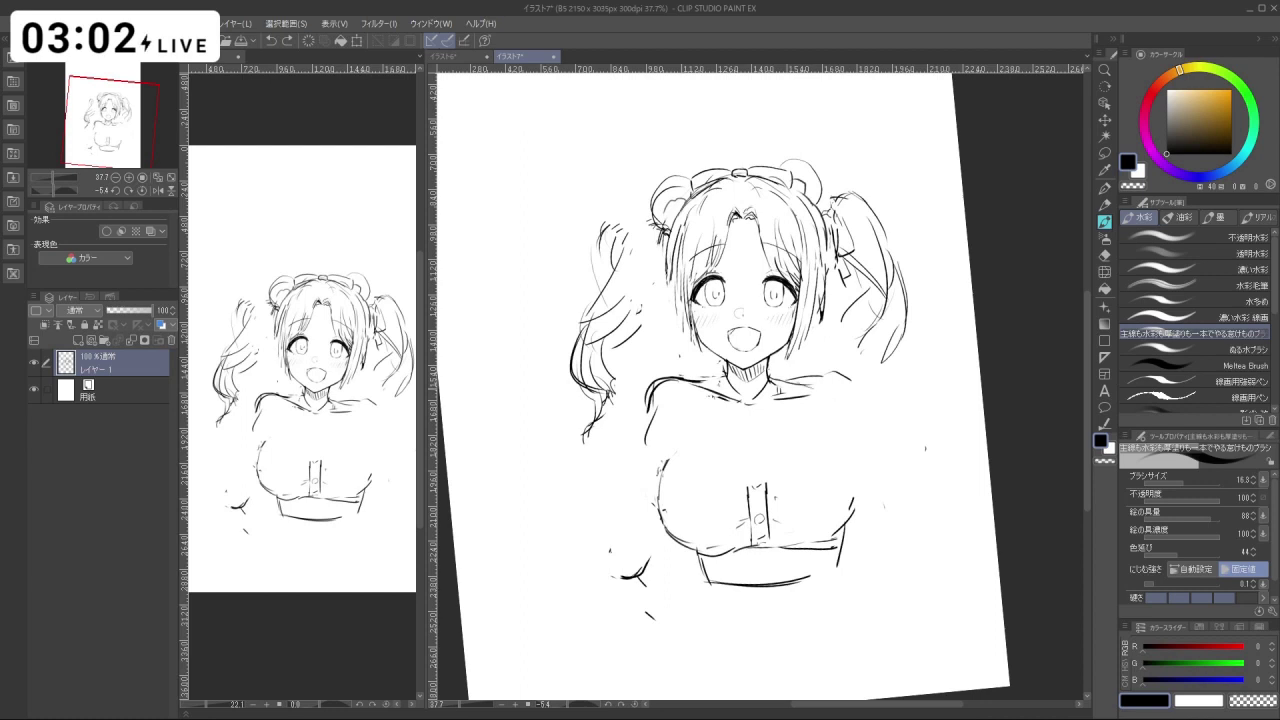
Erase the outer end of the right shoulder line and redraw it as a rounded shoulder curving down into the arm.
key(c)
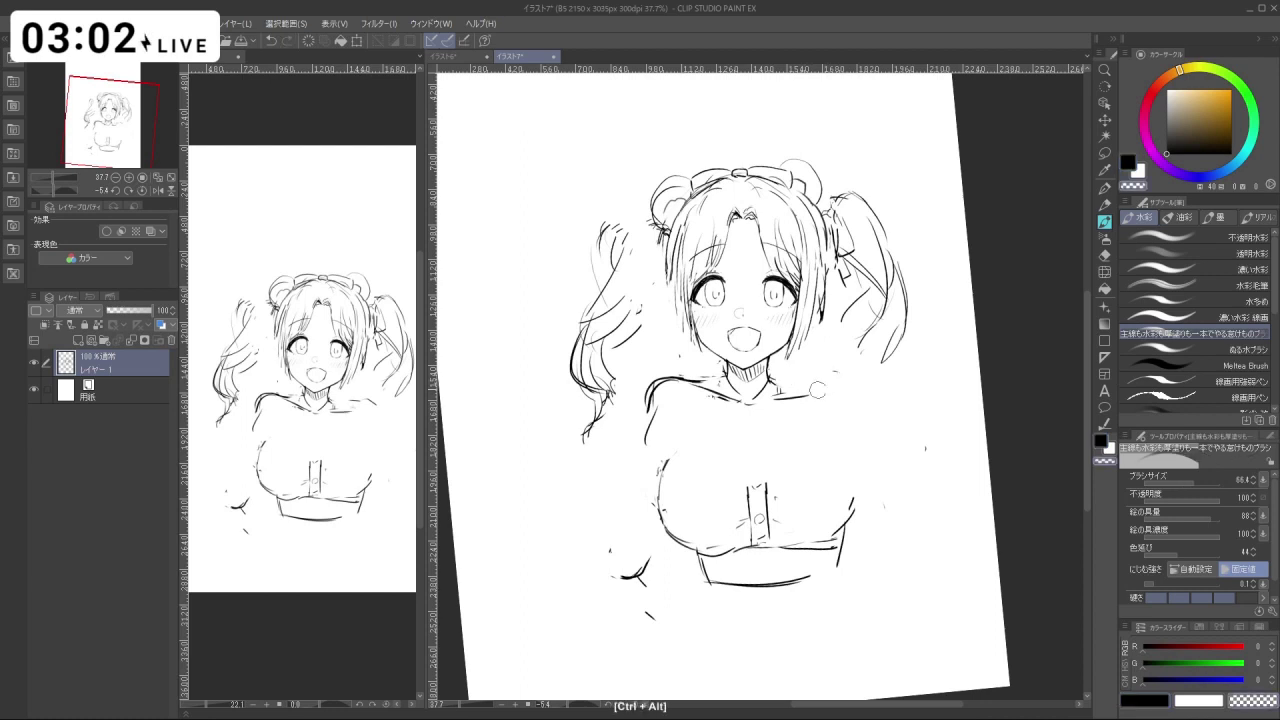
drag(811, 401, 815, 412)
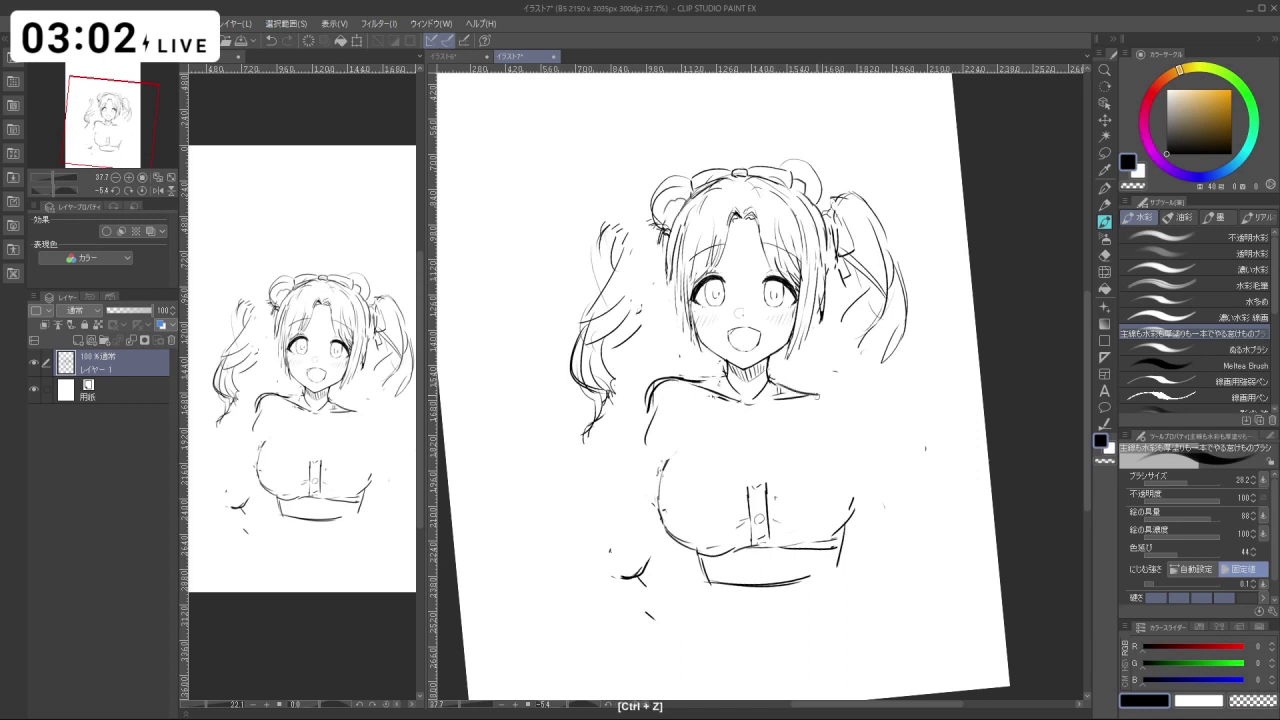
key(ctrl+z)
key(ctrl+z)
drag(780, 388, 828, 401)
key(ctrl+z)
key(ctrl+z)
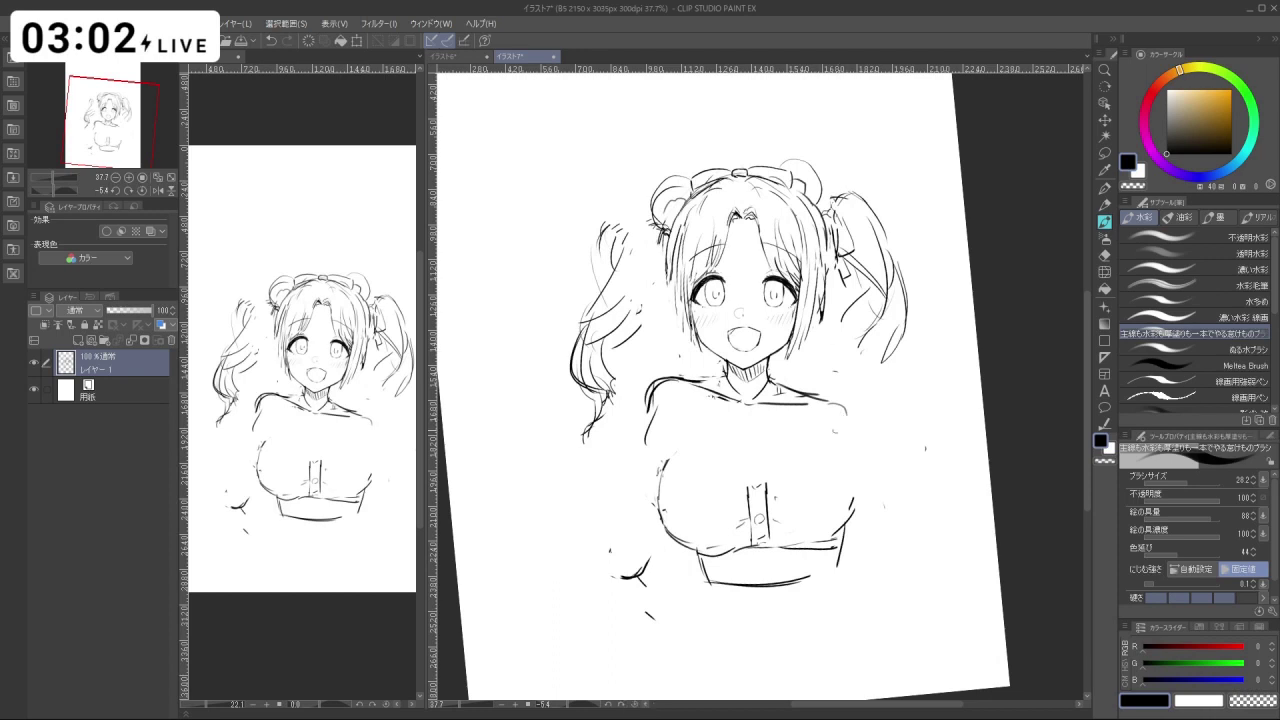
key(ctrl+z)
key(ctrl+z)
drag(806, 397, 858, 420)
key(shift+space)
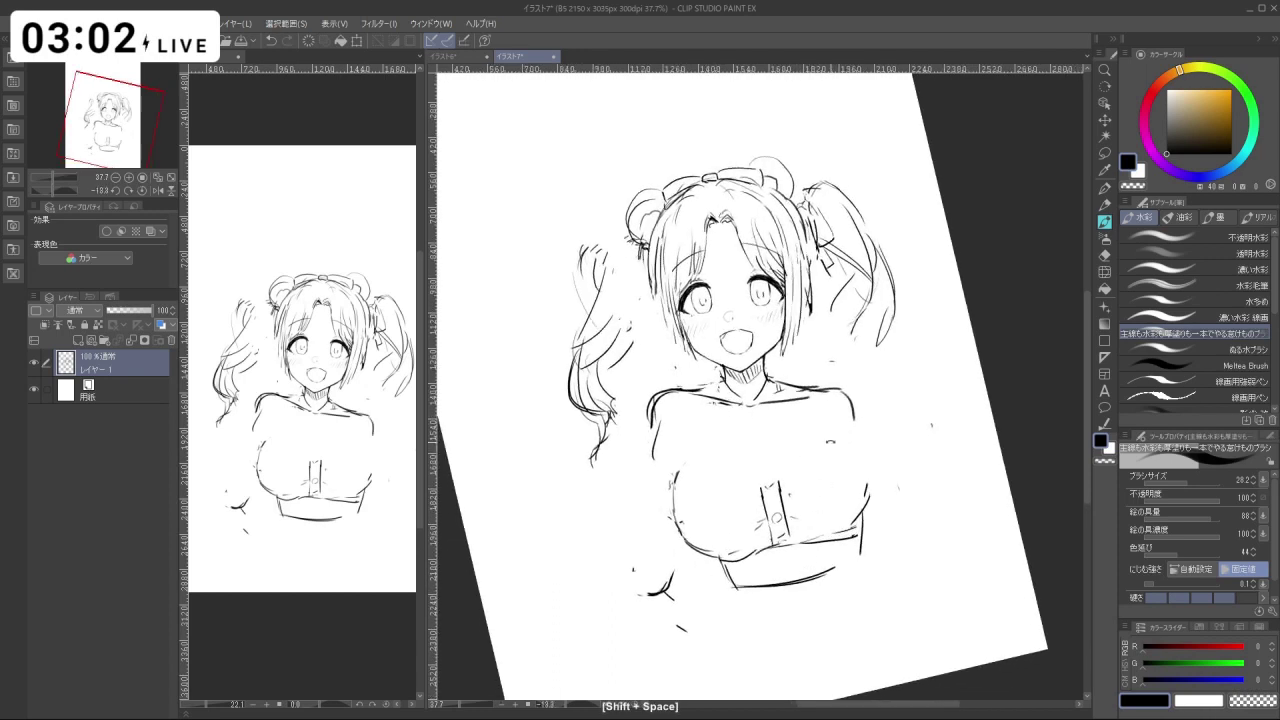
key(ctrl+z)
key(ctrl+z)
drag(811, 264, 807, 312)
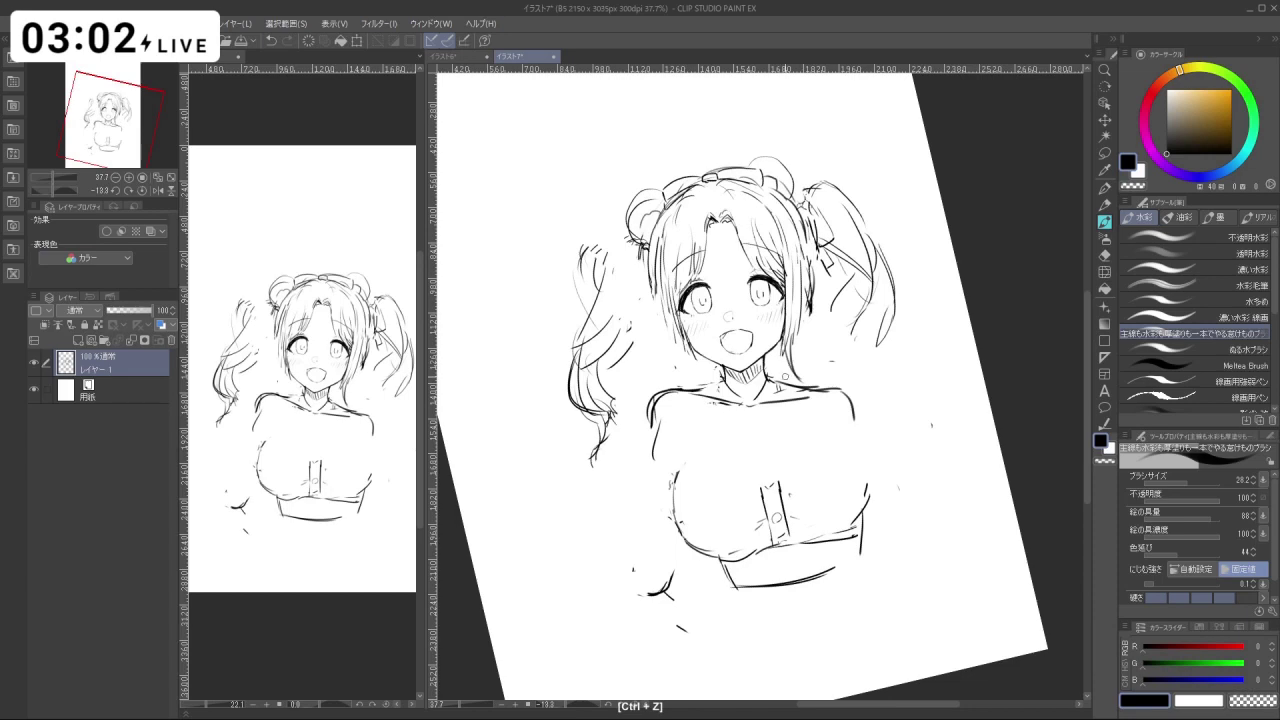
key(ctrl+z)
drag(785, 377, 810, 363)
key(c)
key(c)
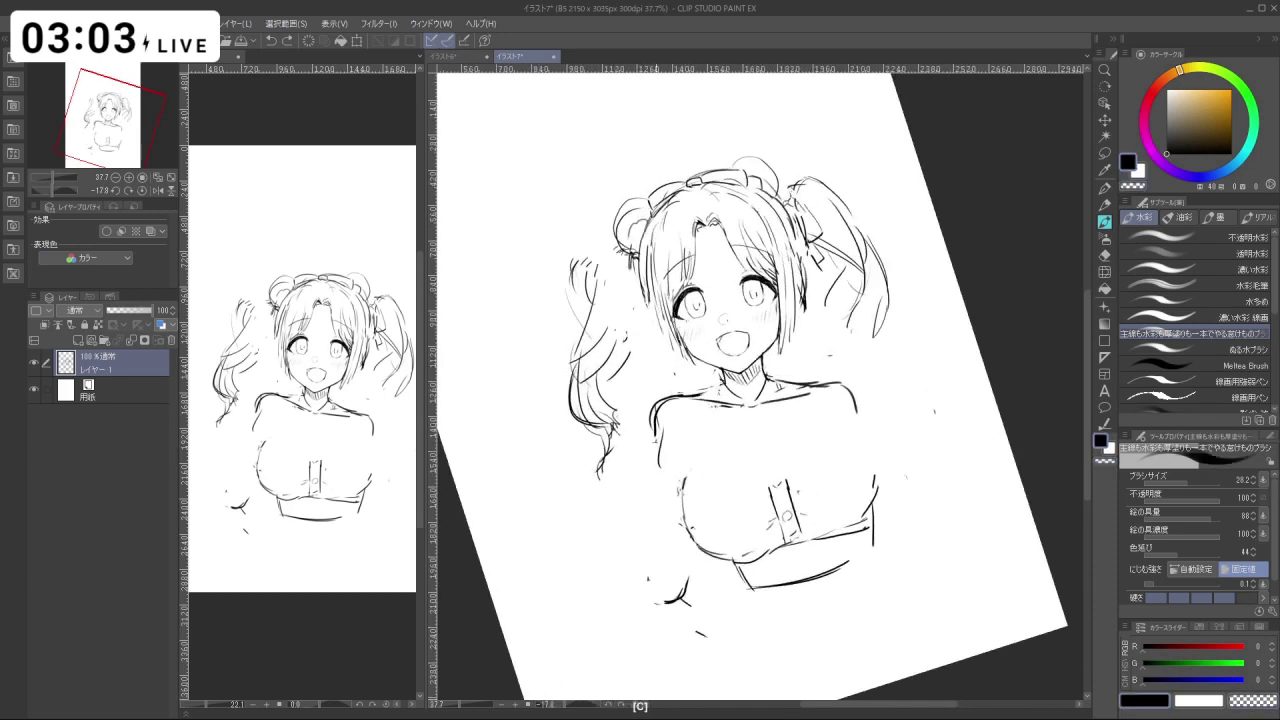
Sketch the outer line of the left upper arm from the shoulder down to elbow level, undoing rejected strokes.
key(ctrl+z)
mouse_move(659, 438)
mouse_down()
mouse_move(638, 558)
mouse_move(654, 551)
mouse_up()
key(ctrl+z)
key(ctrl+z)
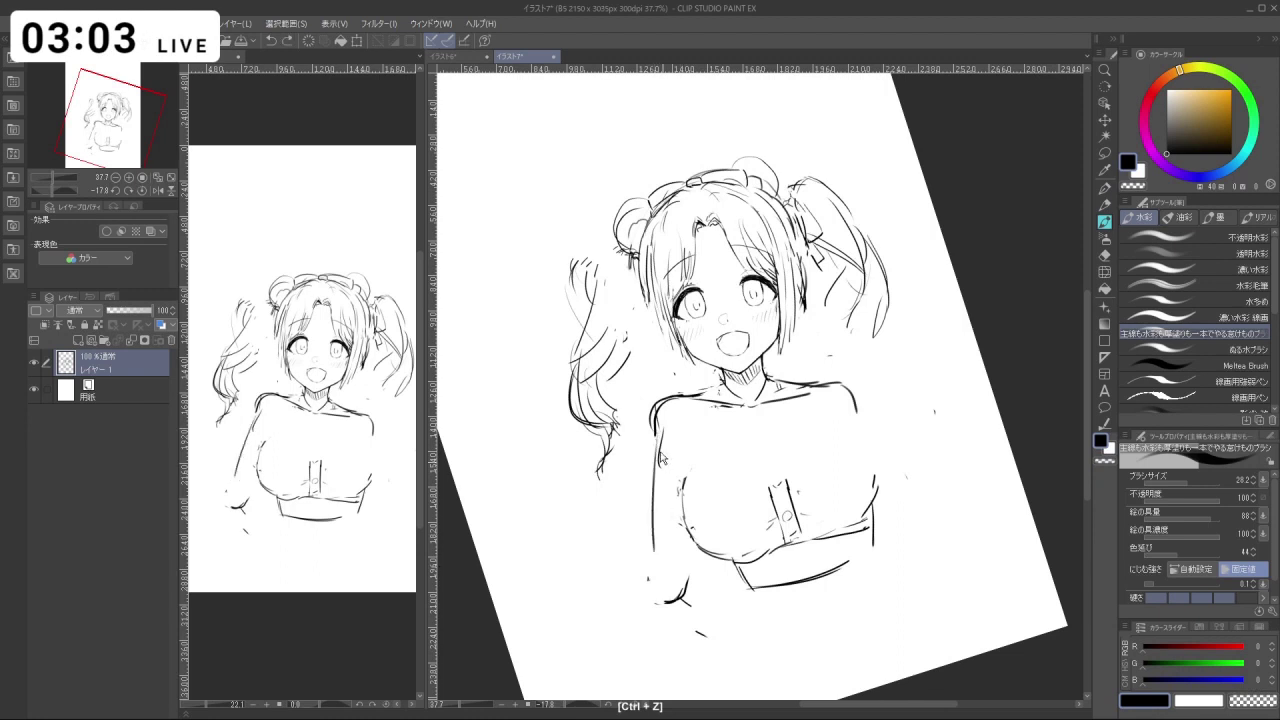
key(ctrl+z)
drag(661, 453, 673, 565)
Erase the old chest outline, remaining placket and waist below the shoulders.
key(c)
drag(714, 514, 744, 514)
mouse_move(706, 506)
mouse_down()
mouse_move(726, 571)
mouse_move(814, 566)
mouse_move(886, 497)
mouse_up()
Sketch the armpit line between the left upper arm and the chest, undoing surplus strokes.
key(c)
drag(718, 510, 704, 490)
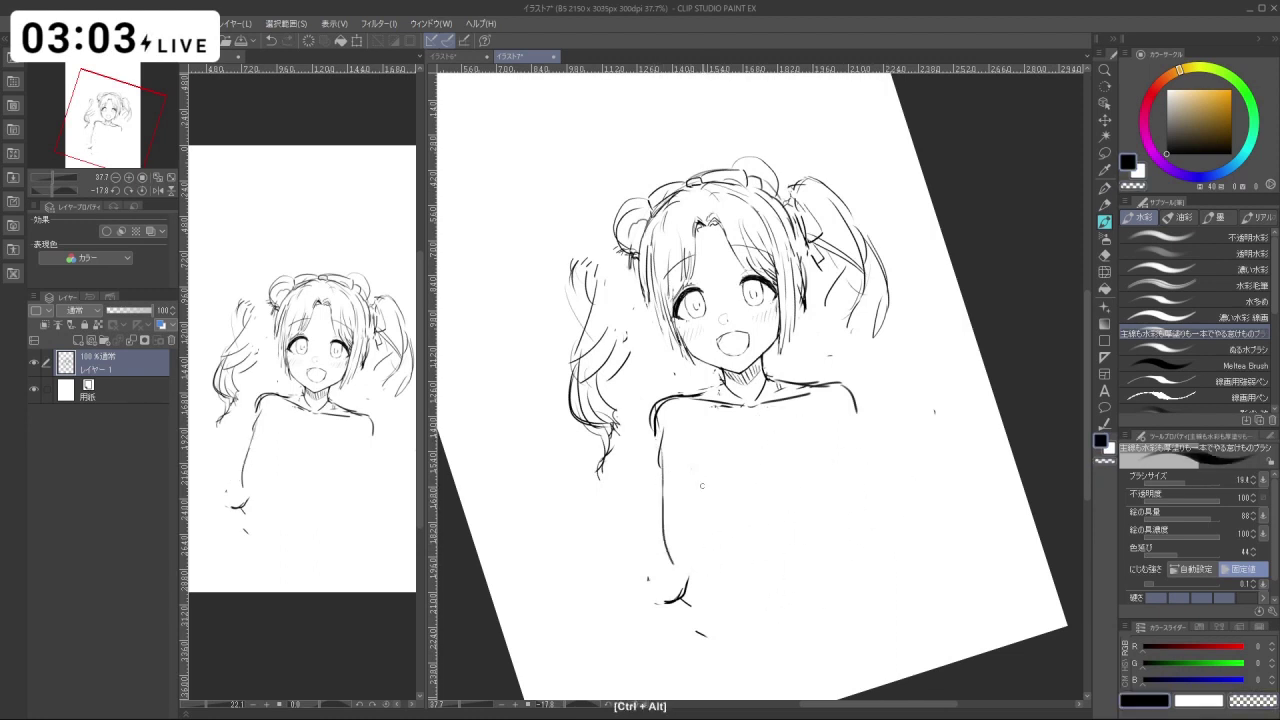
key(ctrl+z)
mouse_move(691, 409)
mouse_down()
mouse_move(703, 451)
mouse_move(691, 442)
mouse_up()
drag(690, 443, 668, 498)
key(ctrl+z)
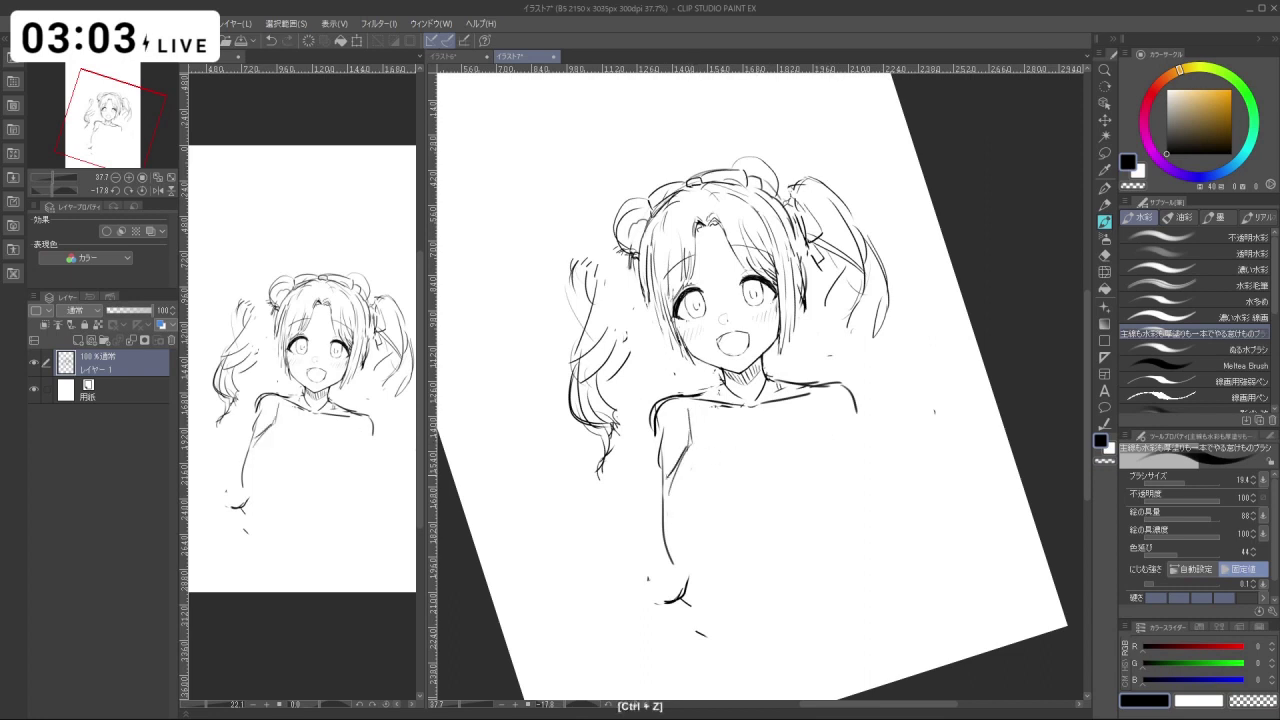
Sketch the chest outline with left and right sides from the armpits and a curved lower edge, undoing rejected strokes.
key(ctrl+z)
drag(689, 448, 666, 490)
key(ctrl+z)
drag(852, 412, 826, 462)
drag(834, 466, 835, 527)
mouse_move(671, 520)
mouse_down()
mouse_move(716, 548)
mouse_move(787, 538)
mouse_up()
key(ctrl+z)
key(ctrl+z)
drag(700, 552, 798, 541)
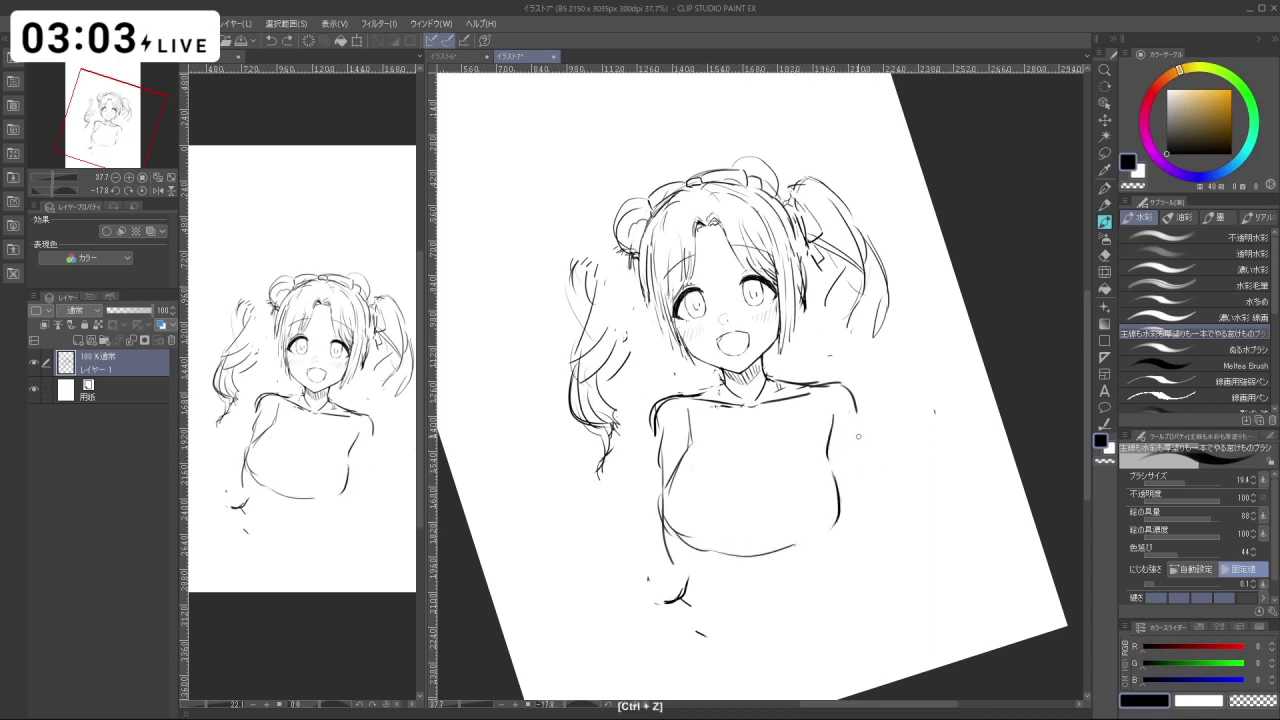
Sketch the outer line of the right upper arm slanting down from the shoulder, undoing rejected strokes.
drag(858, 436, 886, 496)
key(ctrl+z)
drag(854, 436, 878, 492)
drag(876, 490, 900, 538)
key(ctrl+z)
key(ctrl+z)
drag(860, 432, 900, 532)
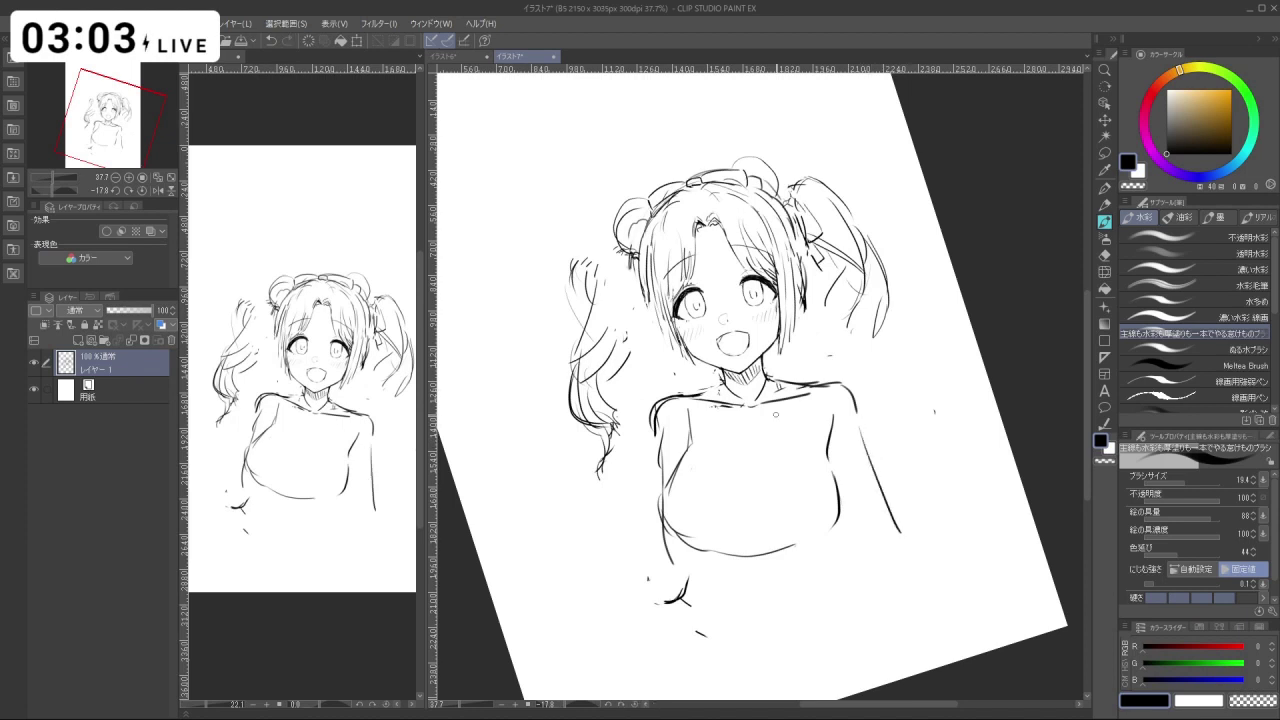
Add a second rounded curve beneath the chest with a darker right edge, undoing the rejected stroke.
key(ctrl+z)
mouse_move(720, 556)
mouse_down()
mouse_move(772, 604)
mouse_move(734, 584)
mouse_move(812, 566)
mouse_up()
key(ctrl+z)
drag(820, 542, 816, 568)
drag(683, 576, 664, 600)
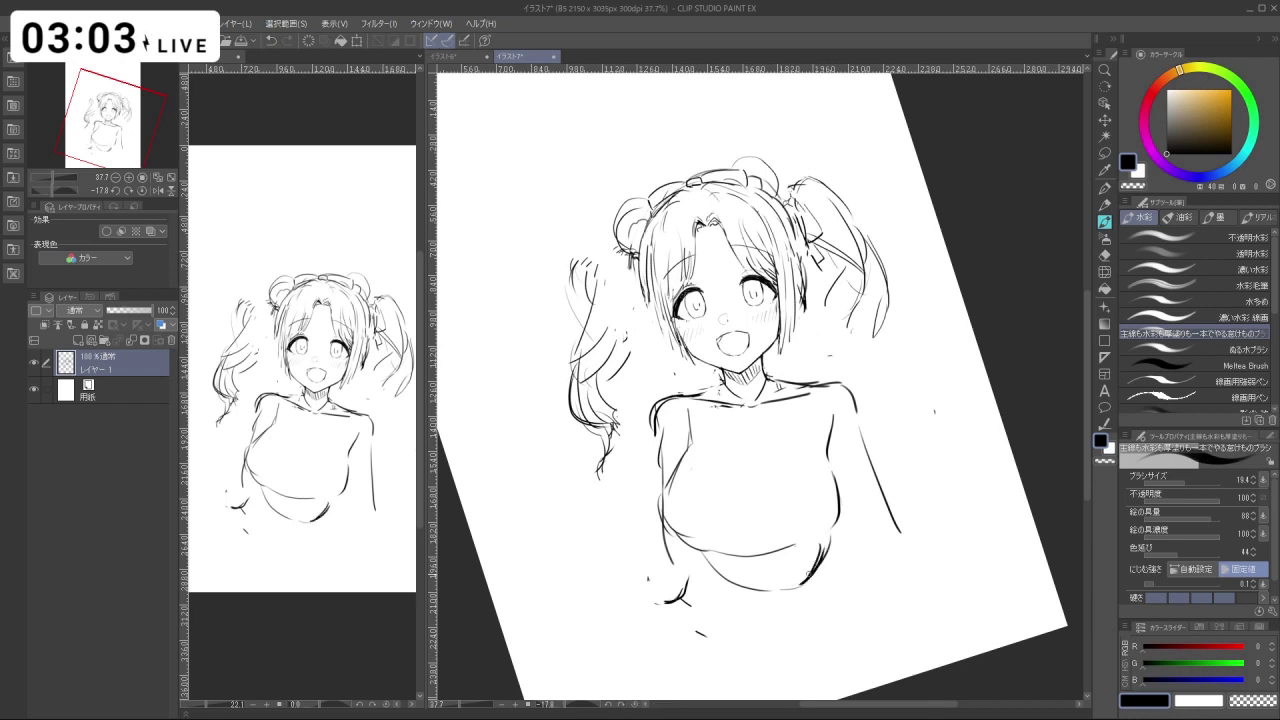
Erase the old outer line of the left upper arm and the leftover elbow marks below it.
key(c)
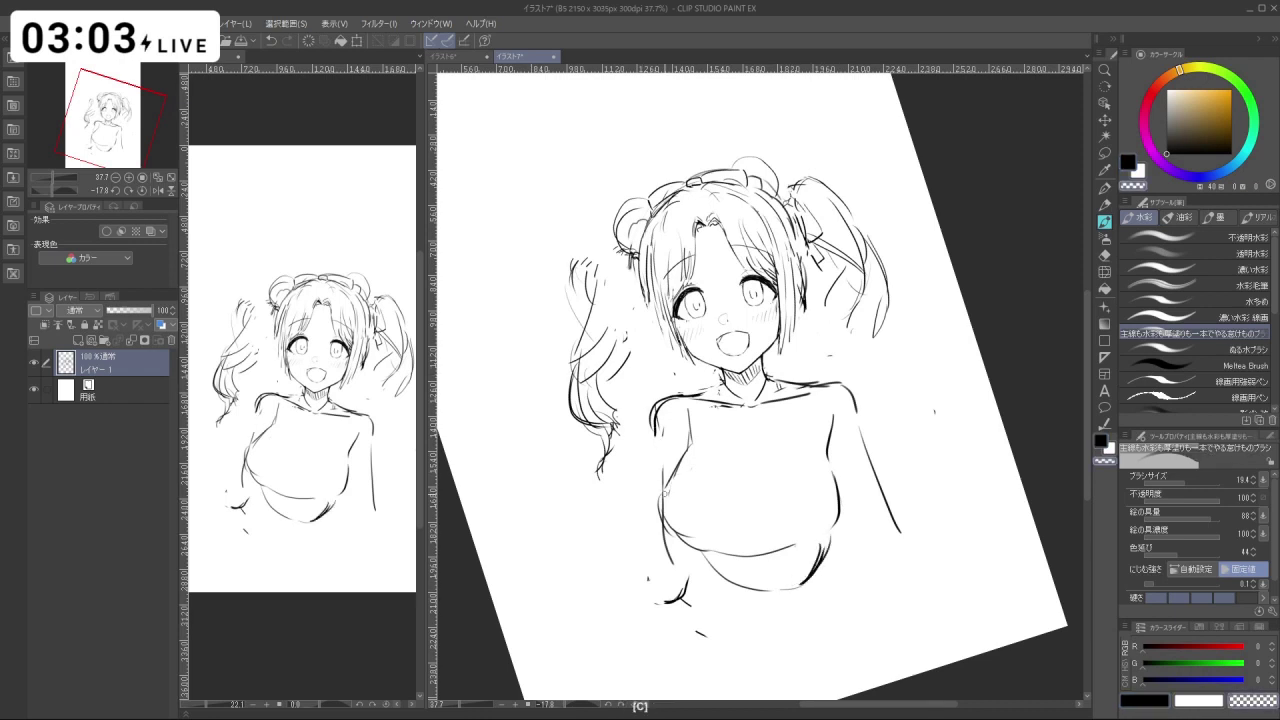
mouse_move(675, 474)
mouse_down()
mouse_move(664, 524)
mouse_move(661, 498)
mouse_move(665, 552)
mouse_move(694, 590)
mouse_up()
key(c)
key(ctrl+z)
key(c)
mouse_move(672, 599)
mouse_down()
mouse_move(687, 625)
mouse_move(649, 579)
mouse_up()
key(c)
key(c)
Rework the left shoulder corner and redraw the upper arm's outer line slanting outward, undoing rejected strokes.
mouse_move(676, 398)
mouse_down()
mouse_move(657, 436)
mouse_move(655, 408)
mouse_move(653, 436)
mouse_move(663, 418)
mouse_up()
key(ctrl+z)
key(c)
drag(673, 400, 642, 490)
key(ctrl+z)
key(ctrl+z)
drag(657, 442, 639, 514)
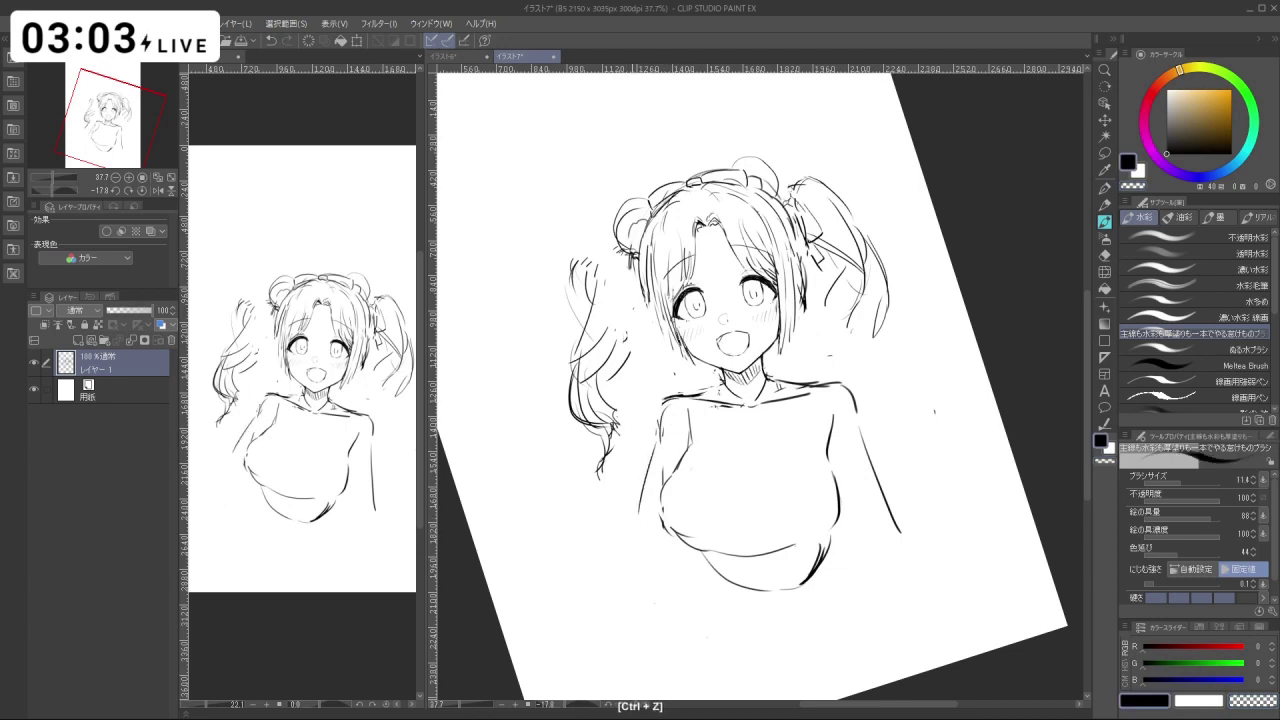
Clean up the left shoulder line beside the collarbone with a smaller brush, undoing rejected strokes.
shift+drag(697, 581, 652, 543)
key(ctrl+z)
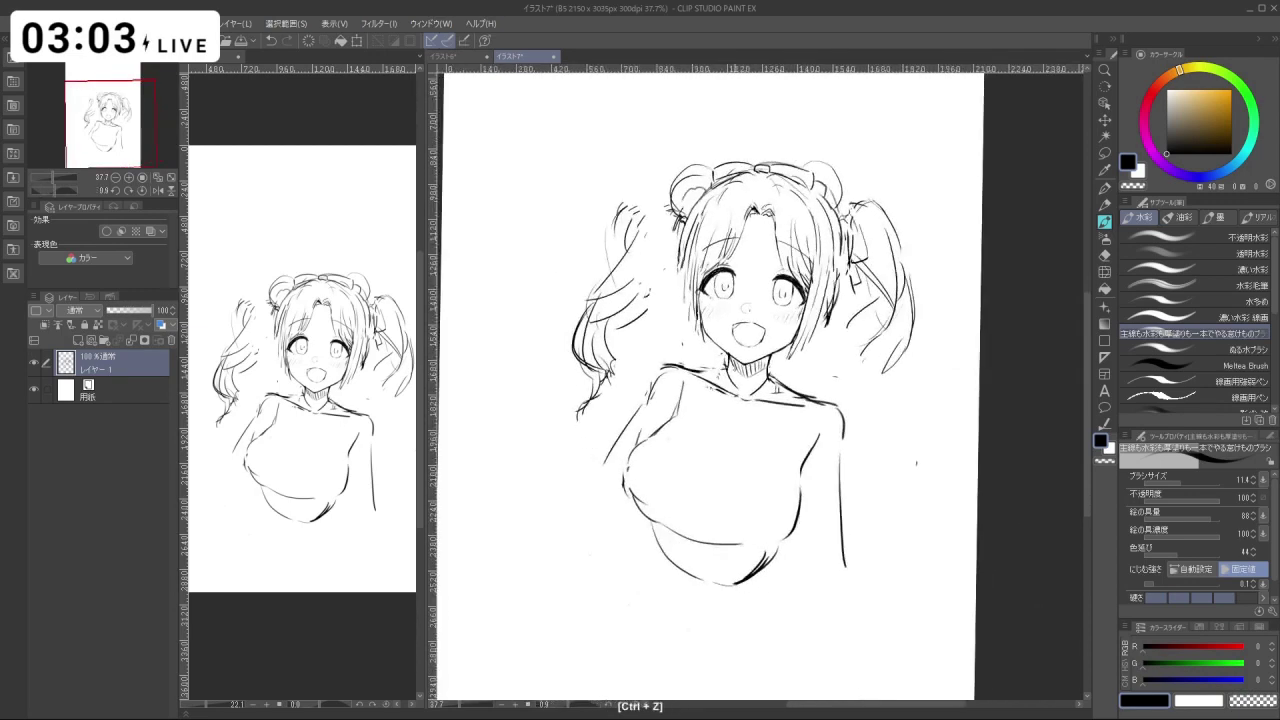
shift+drag(652, 543, 768, 576)
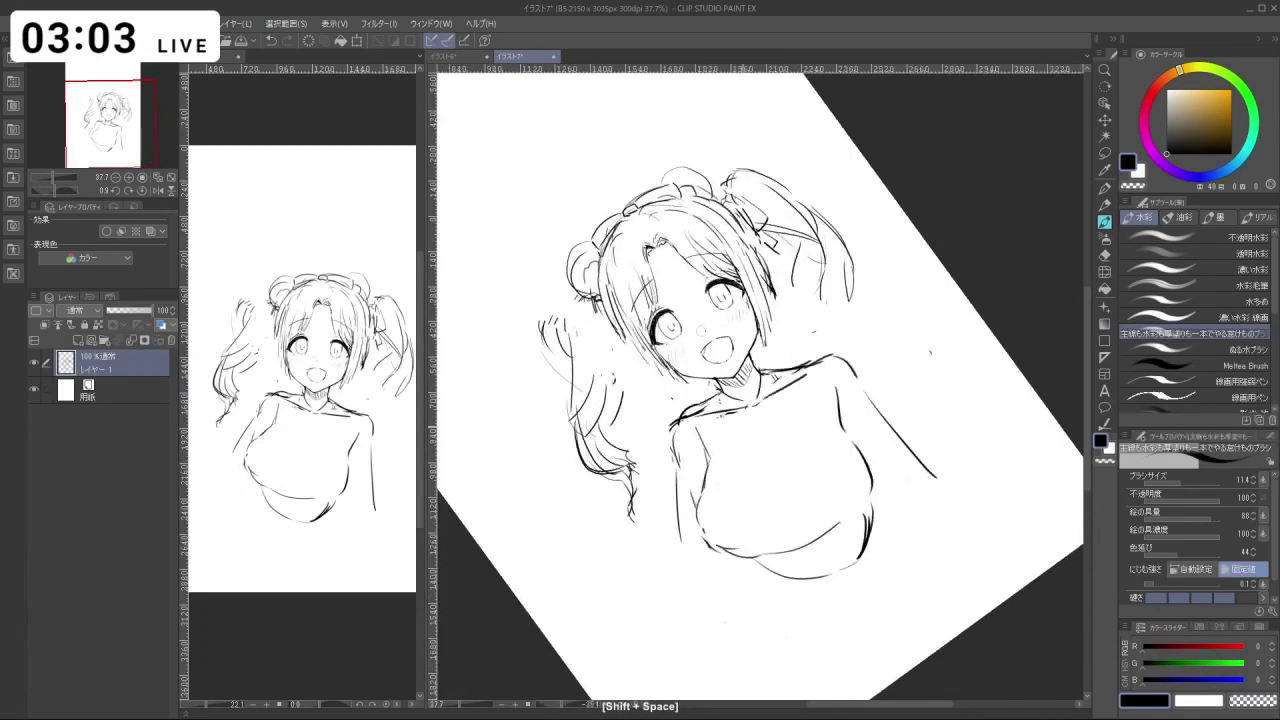
key(c)
ctrl+alt+drag(696, 415, 737, 412)
key(ctrl+z)
key(c)
key(ctrl+z)
key(c)
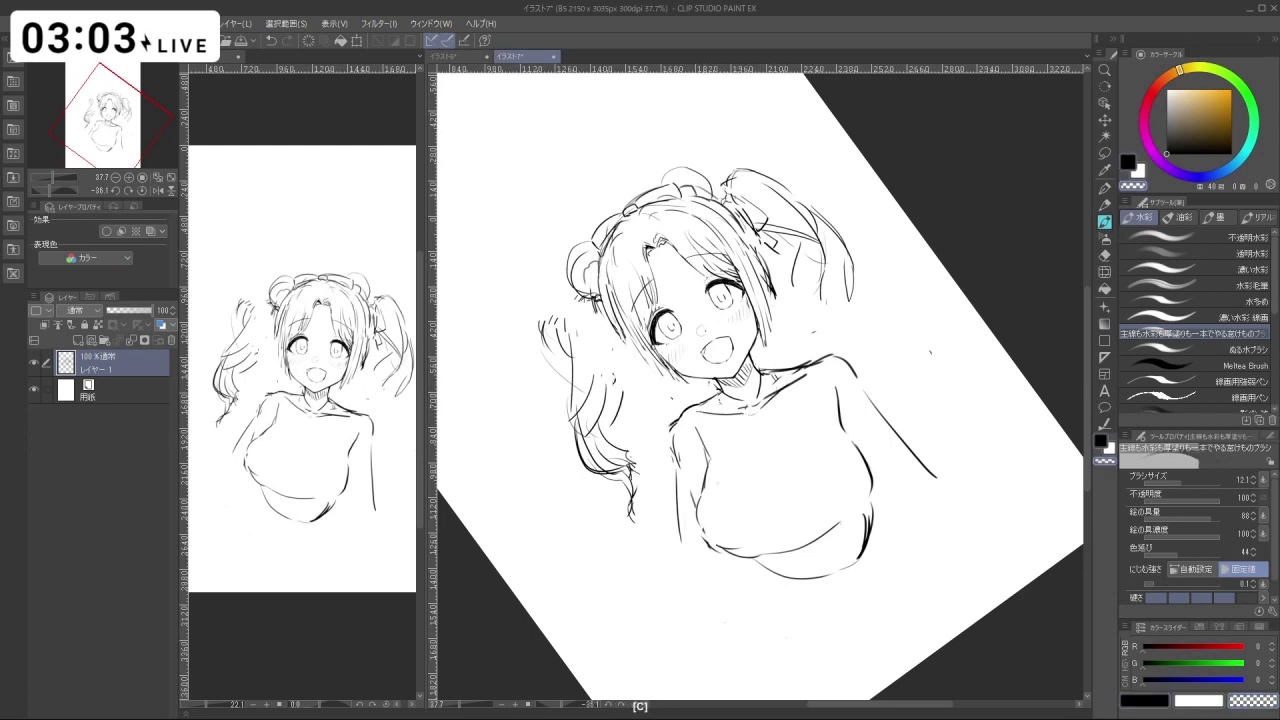
drag(776, 526, 787, 527)
key(shift+space)
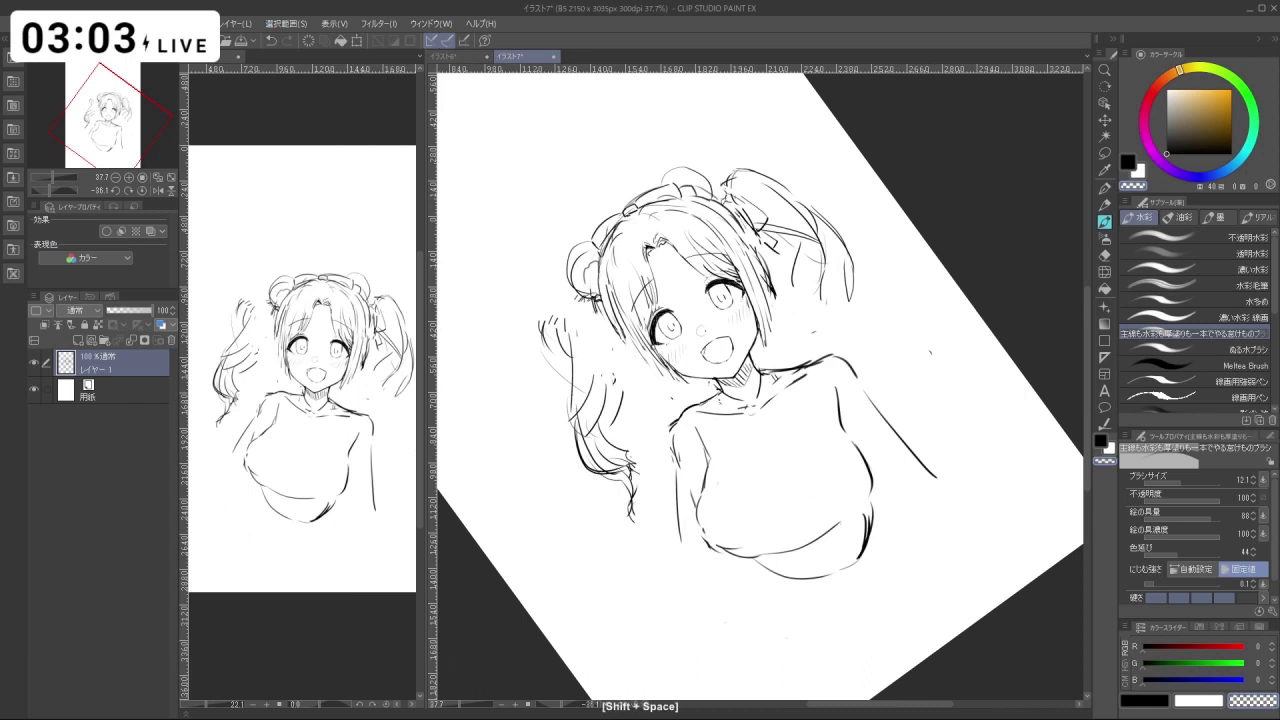
Lasso the left side of the chest outline, shift it slightly outward with a transform and deselect it.
key(m)
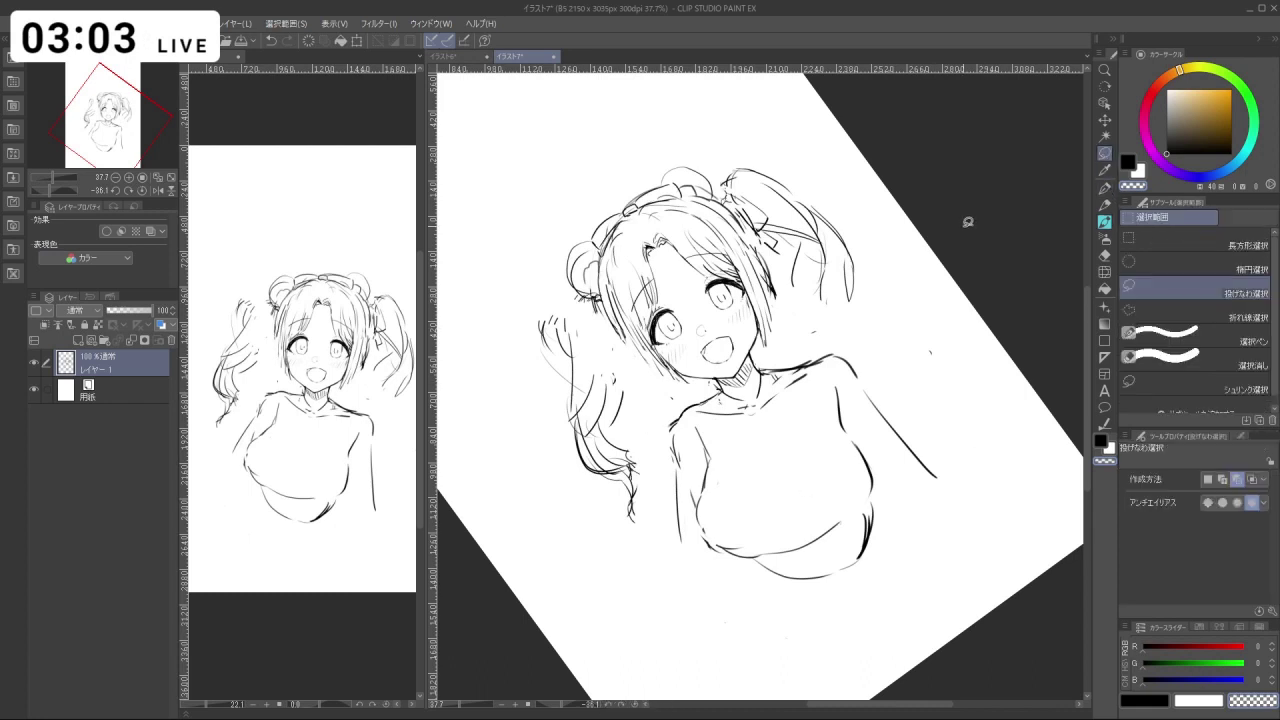
mouse_move(766, 562)
mouse_down()
mouse_move(694, 512)
mouse_move(707, 444)
mouse_move(793, 525)
mouse_move(790, 558)
mouse_move(783, 538)
mouse_up()
click(760, 614)
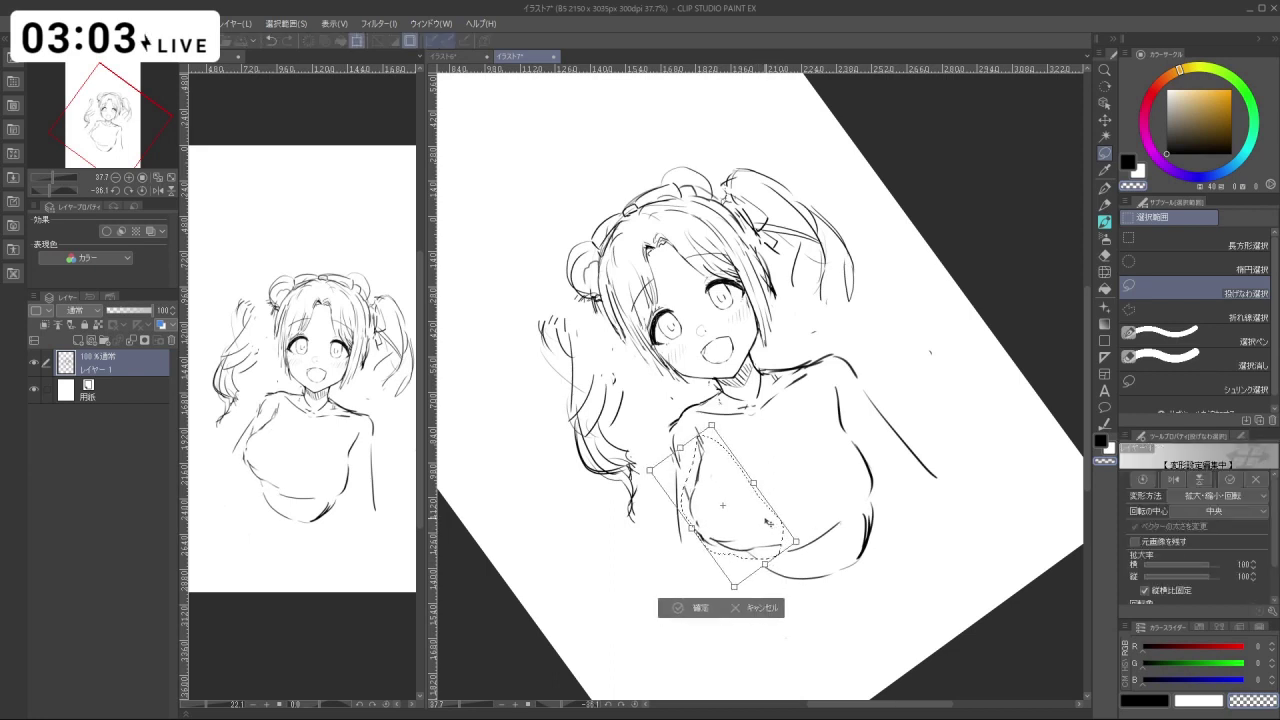
click(700, 607)
click(626, 611)
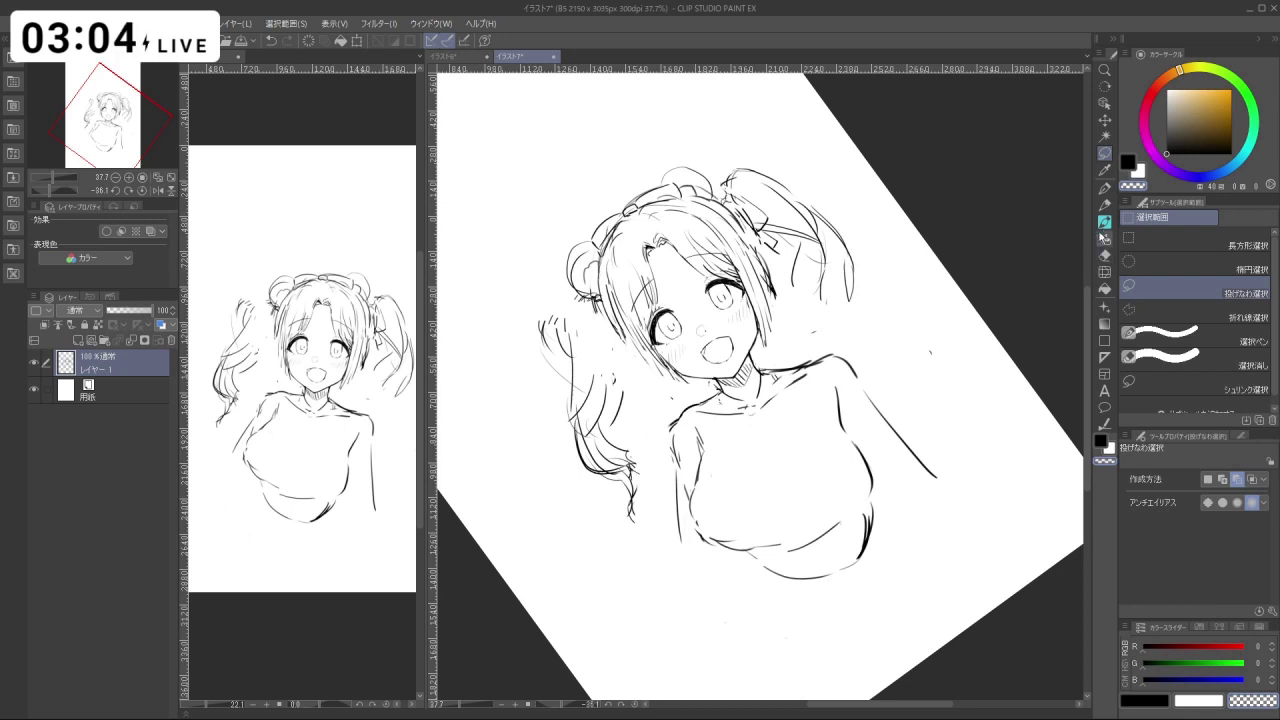
Remove the left part of the chest's lower curve with the brush, undoing rejected replacement strokes.
click(1105, 222)
key(c)
drag(731, 543, 758, 546)
key(ctrl+z)
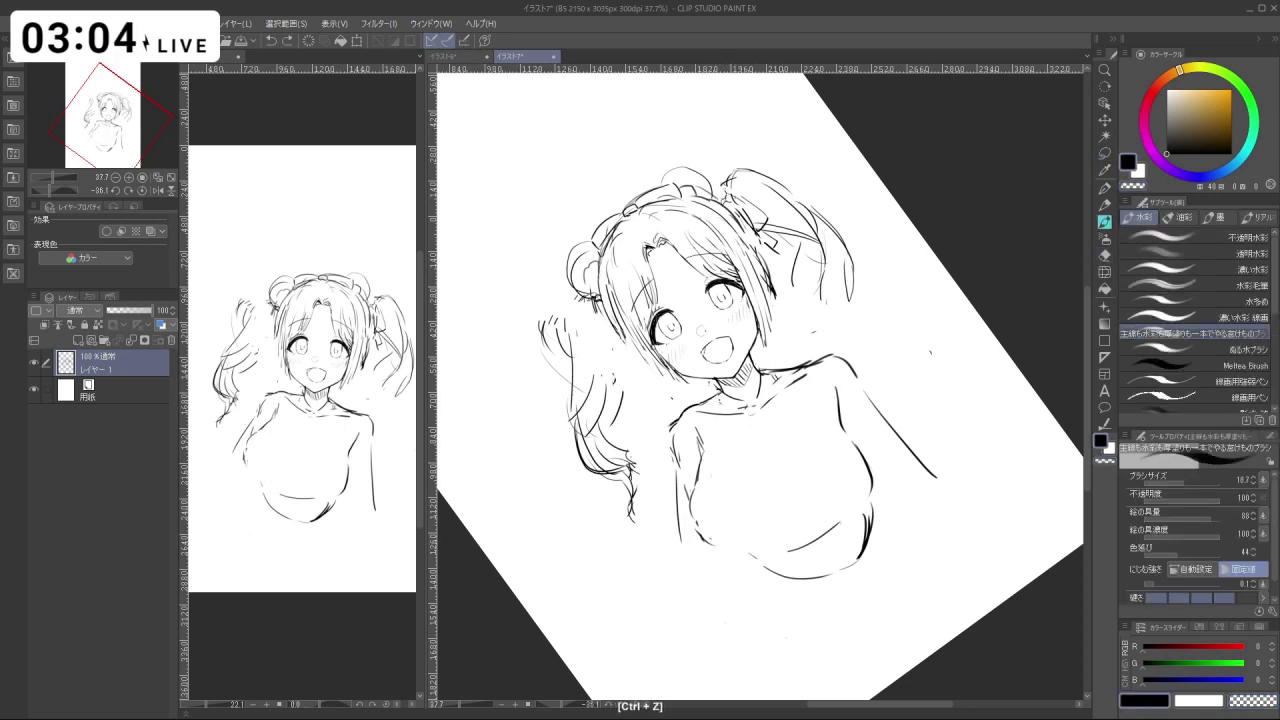
drag(710, 542, 754, 555)
key(ctrl+z)
key(shift+space)
key(ctrl+z)
drag(706, 550, 712, 586)
key(ctrl+z)
Remove the outer line of the left upper arm, undoing rejected replacement strokes.
drag(678, 488, 690, 530)
key(ctrl+z)
mouse_move(676, 460)
mouse_down()
mouse_move(690, 514)
mouse_move(680, 538)
mouse_up()
key(c)
key(c)
drag(681, 487, 695, 539)
key(ctrl+z)
key(ctrl+z)
Sketch the palm of a raised hand between the left twin tail and the shoulder, undoing rejected strokes.
mouse_move(623, 424)
mouse_down()
mouse_move(657, 453)
mouse_move(618, 449)
mouse_up()
drag(641, 396, 660, 462)
key(ctrl+z)
key(ctrl+z)
drag(627, 396, 617, 450)
drag(649, 405, 657, 458)
key(ctrl+z)
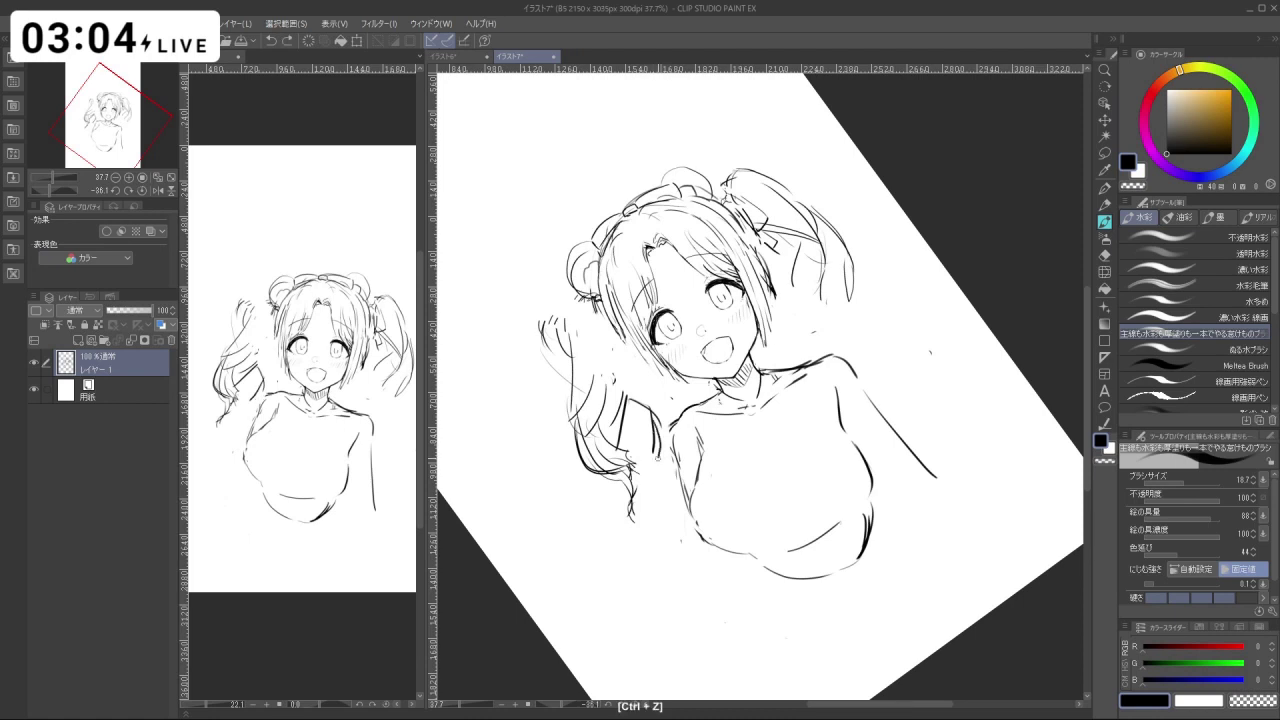
key(ctrl+z)
Add the spread fingers above the palm of the raised hand, undoing the rejected stroke.
drag(626, 410, 619, 365)
key(ctrl+z)
drag(634, 408, 629, 360)
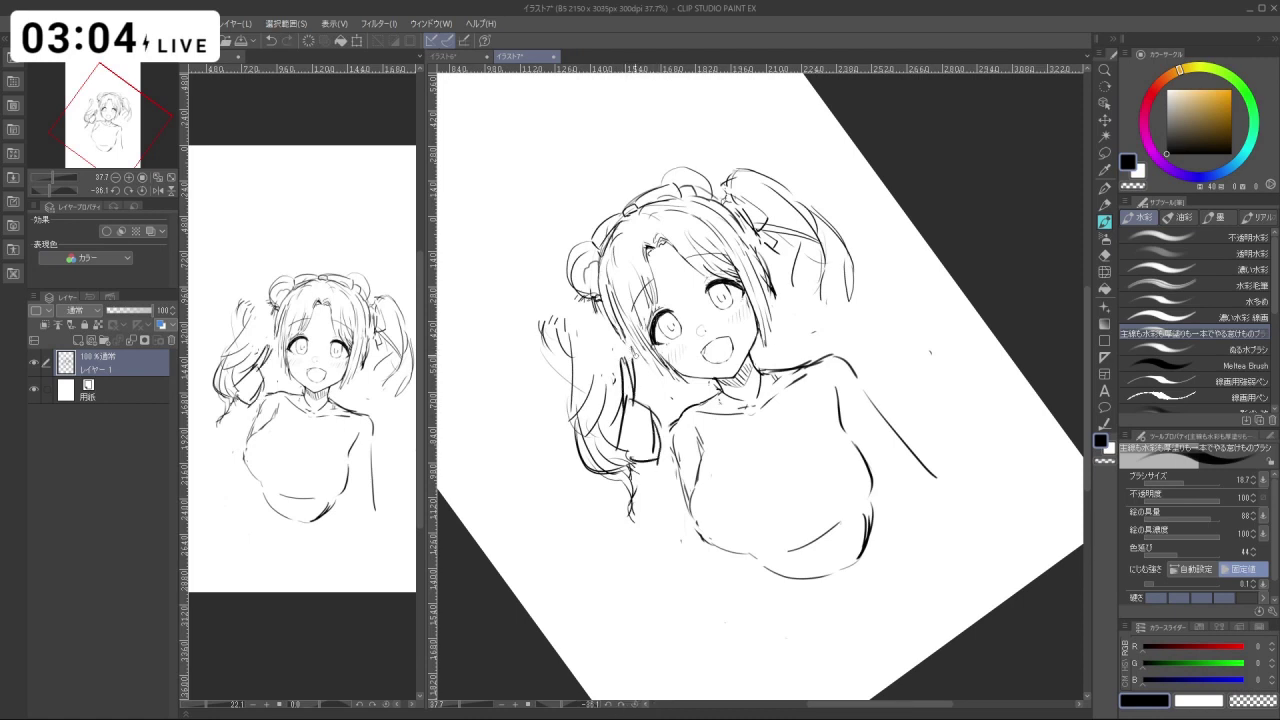
drag(657, 406, 649, 368)
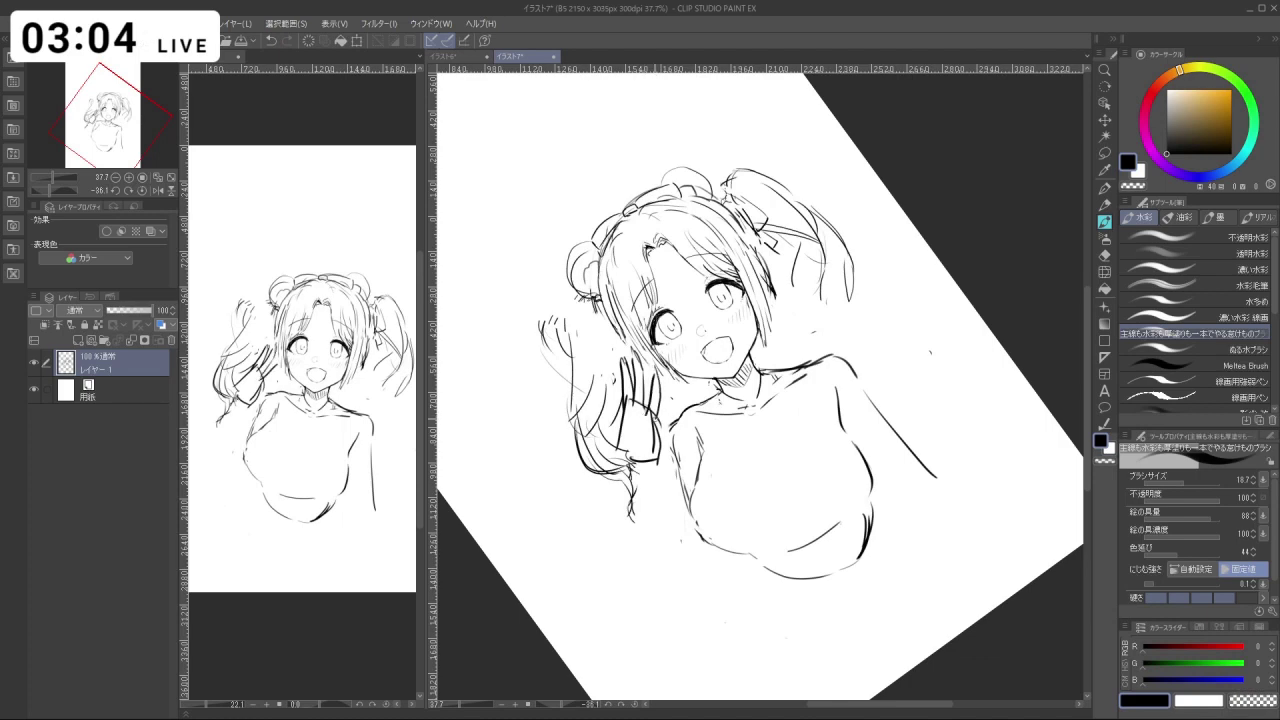
Sketch both sides of the raised forearm running down from the wrist, undoing rejected strokes.
key(shift+space)
drag(644, 560, 859, 560)
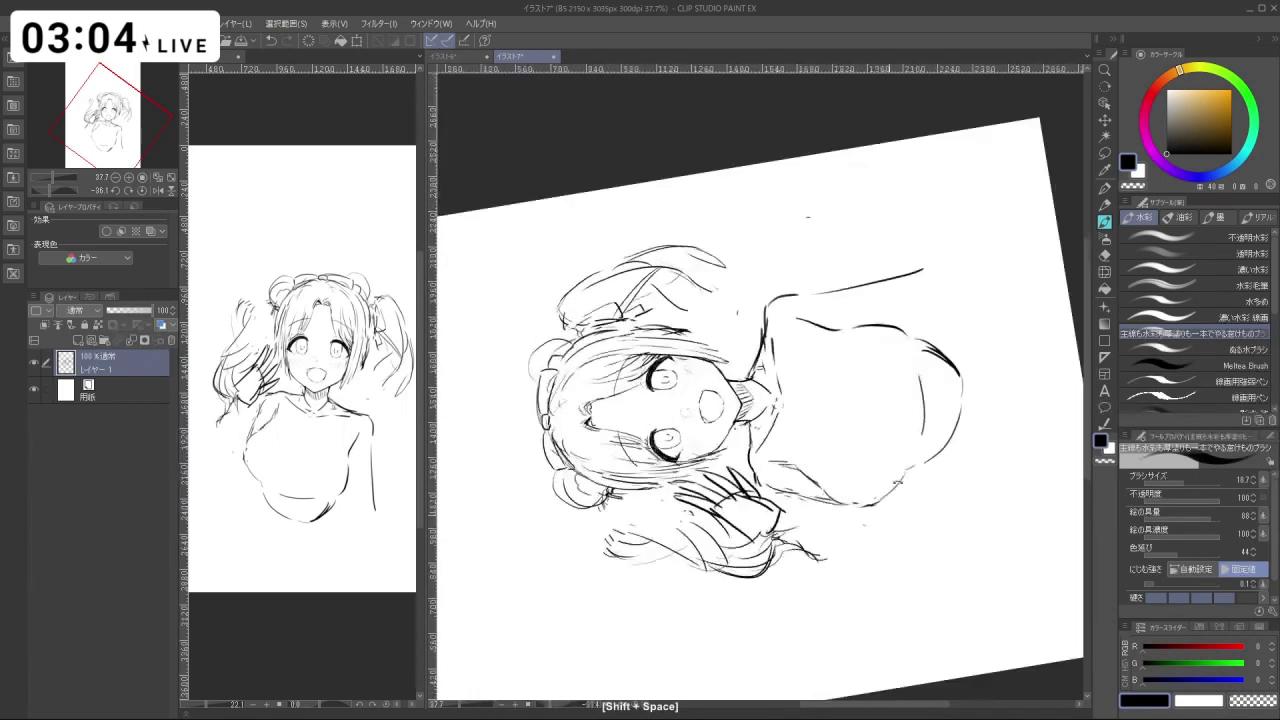
drag(888, 502, 683, 532)
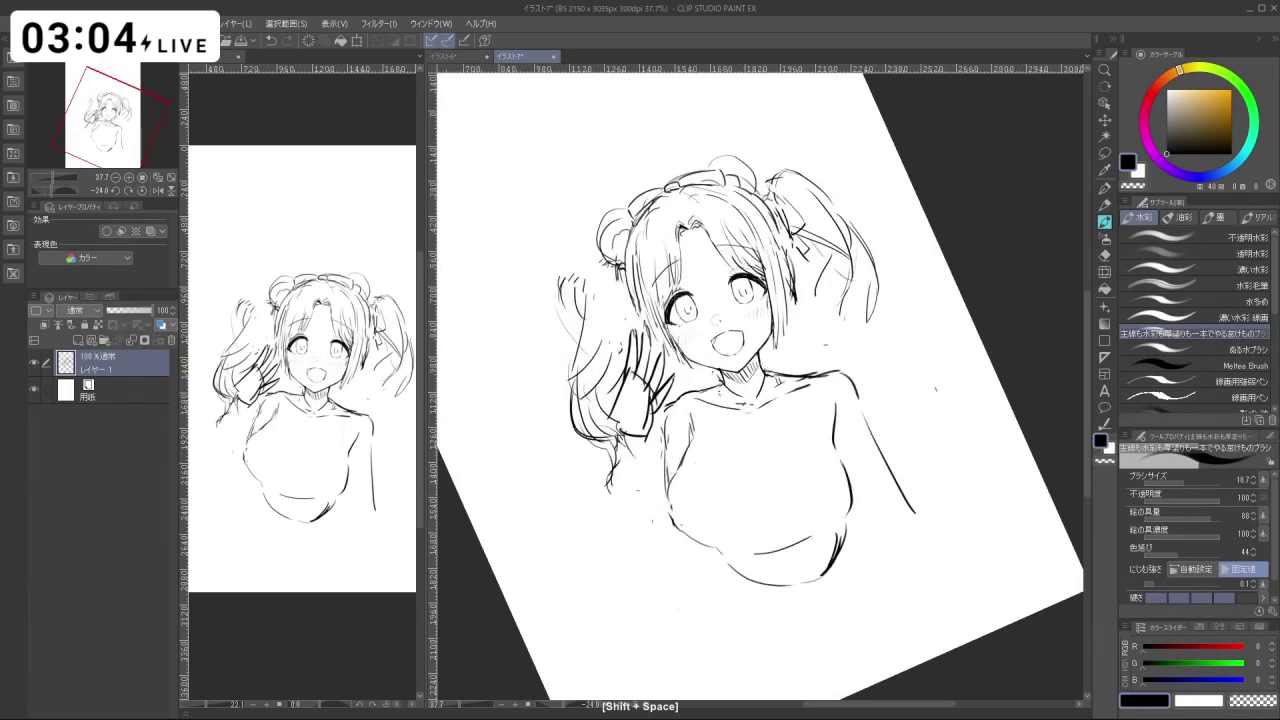
drag(614, 426, 650, 524)
key(ctrl+z)
key(ctrl+z)
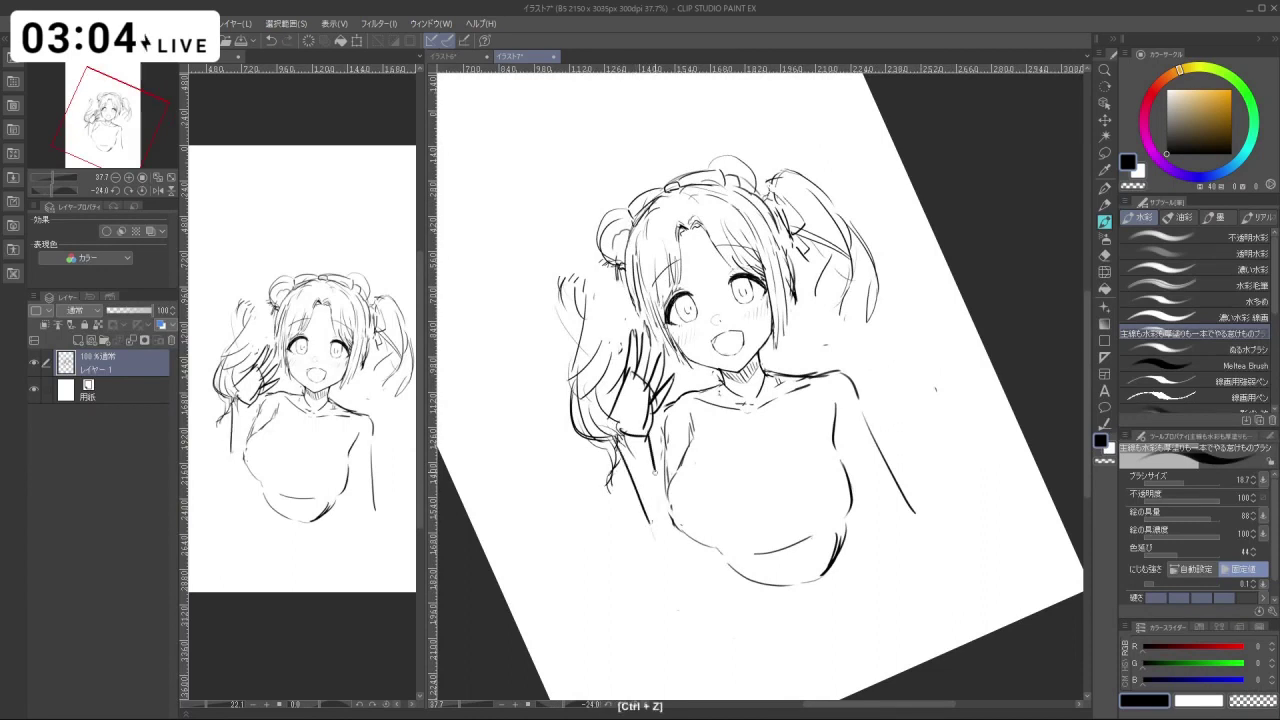
key(ctrl+z)
drag(645, 436, 656, 557)
key(ctrl+z)
key(ctrl+z)
Sketch the elbow at the lower end of the raised forearm and retry its inner line, undoing rejected strokes.
mouse_move(640, 501)
mouse_down()
mouse_move(651, 554)
mouse_move(691, 563)
mouse_up()
key(ctrl+z)
drag(689, 564, 700, 548)
drag(655, 462, 670, 495)
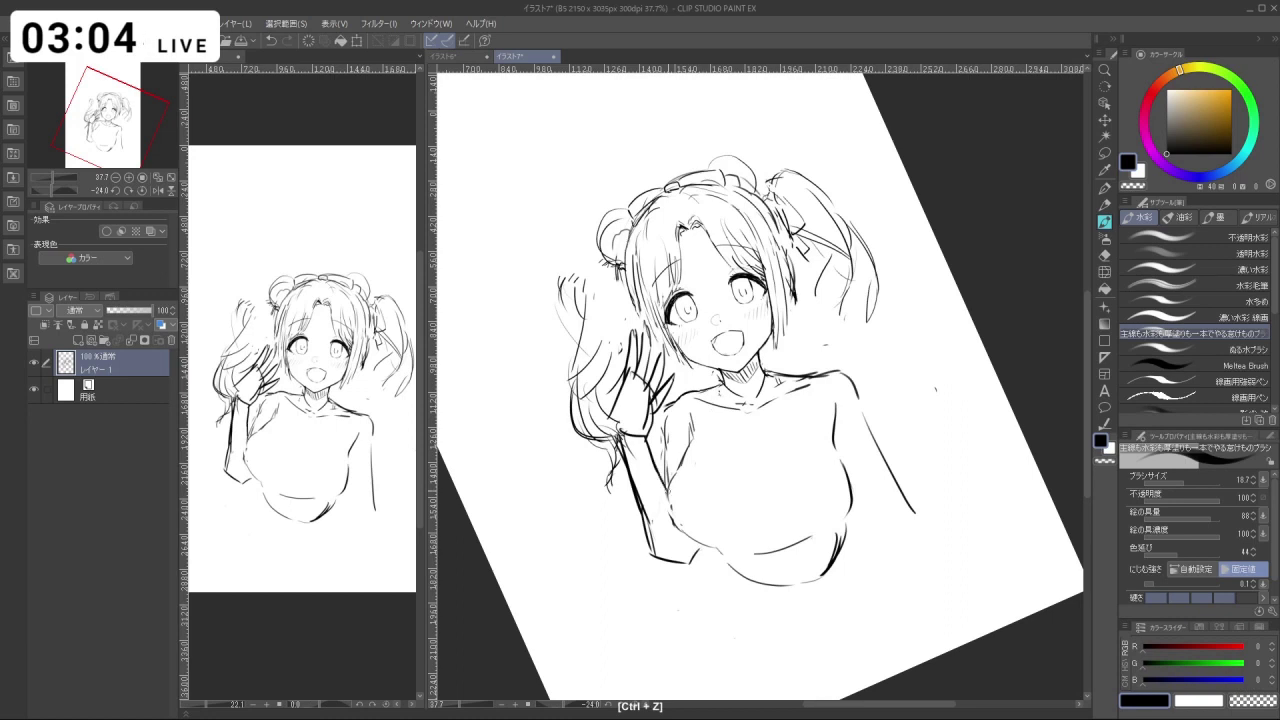
key(ctrl+z)
drag(648, 440, 666, 484)
key(ctrl+z)
Sketch the inner line of the right upper arm beside the chest and tidy the chest's right edge.
mouse_move(614, 382)
mouse_down()
mouse_move(606, 410)
mouse_move(606, 399)
mouse_move(783, 617)
mouse_move(845, 481)
mouse_up()
key(shift+space)
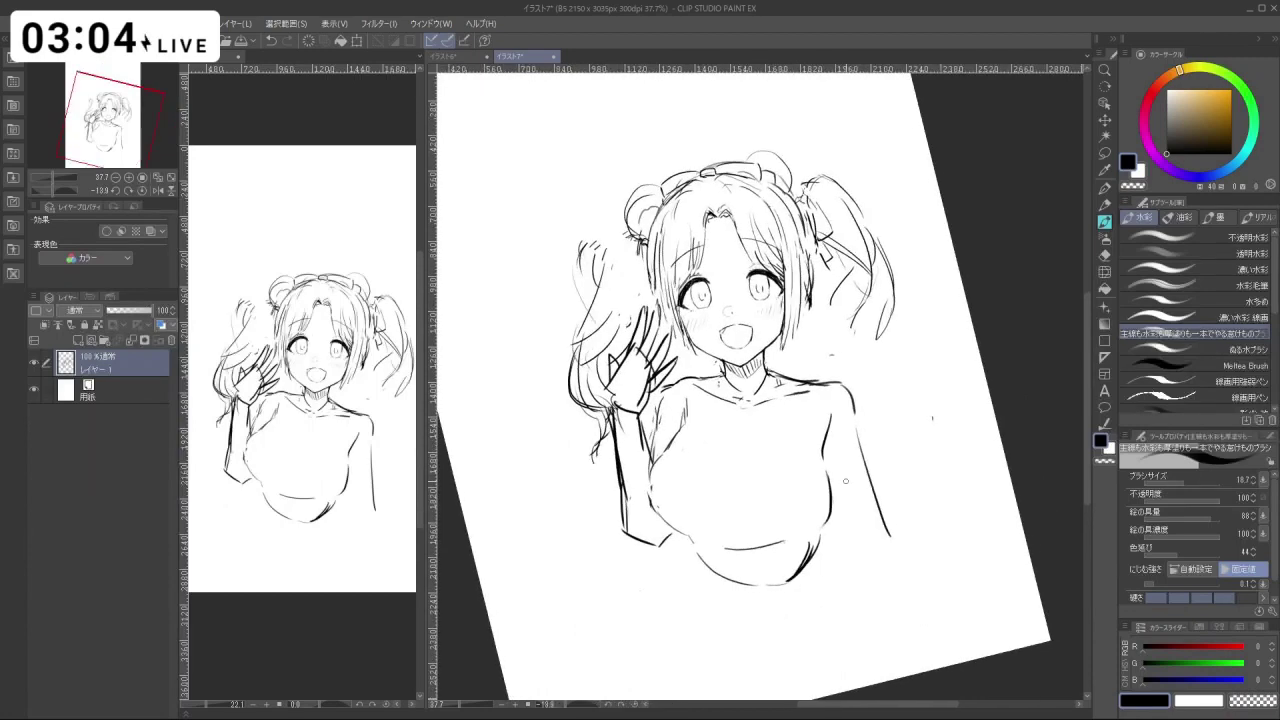
key(c)
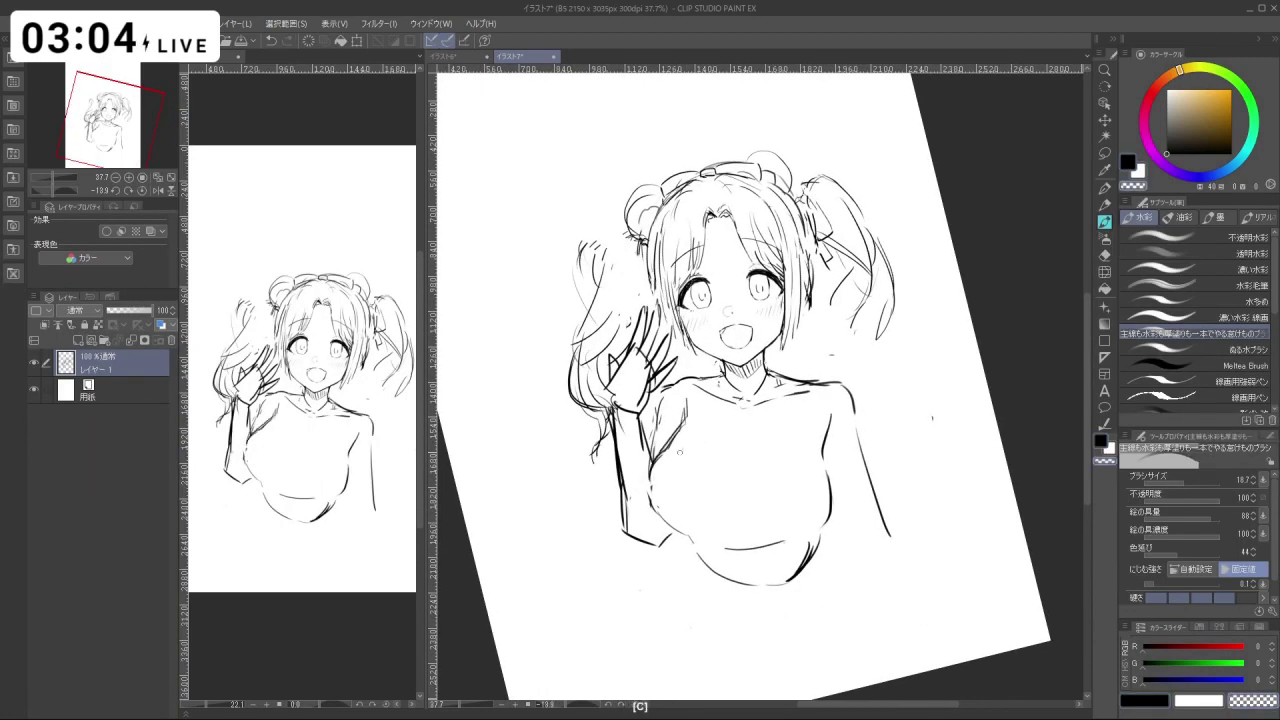
key(c)
key(shift+space)
mouse_move(818, 546)
mouse_down()
mouse_move(883, 497)
mouse_move(812, 547)
mouse_move(837, 513)
mouse_move(824, 520)
mouse_move(820, 499)
mouse_move(833, 527)
mouse_up()
key(ctrl+z)
key(c)
key(ctrl+alt)
key(c)
key(ctrl+alt)
key(ctrl+z)
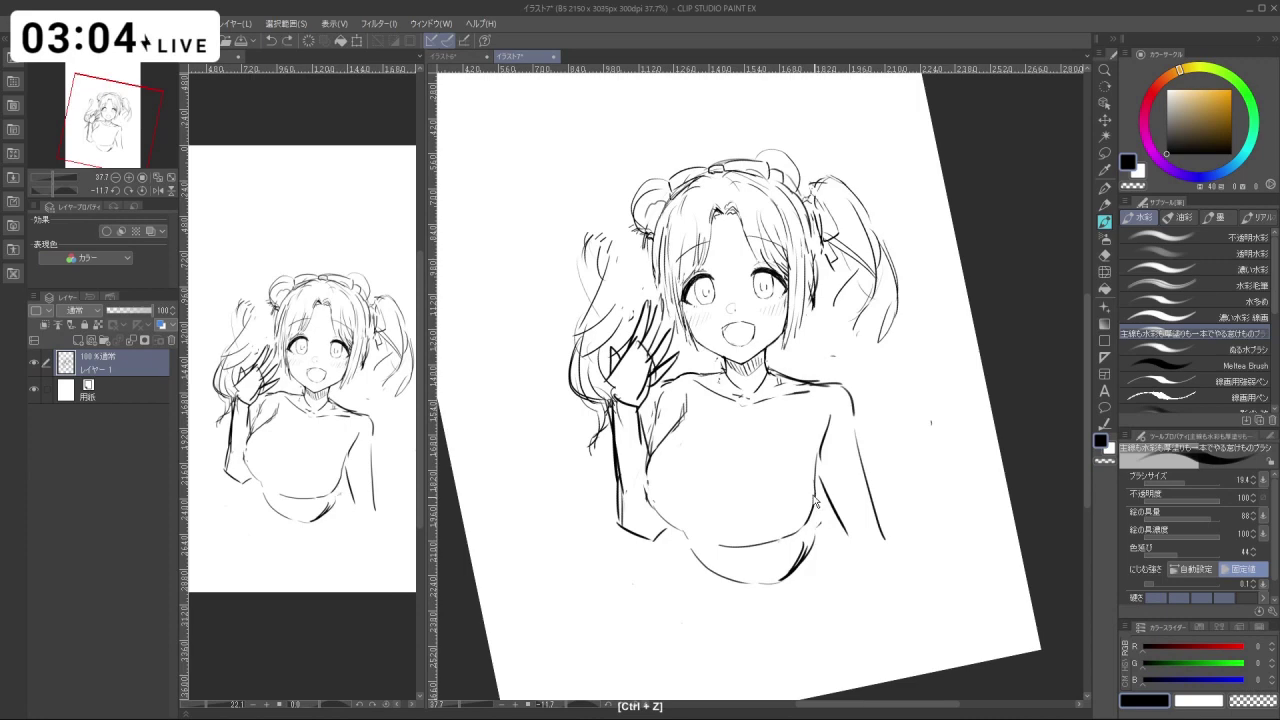
Touch up the left and right sides of the lower curve beneath the chest.
drag(696, 545, 719, 574)
key(c)
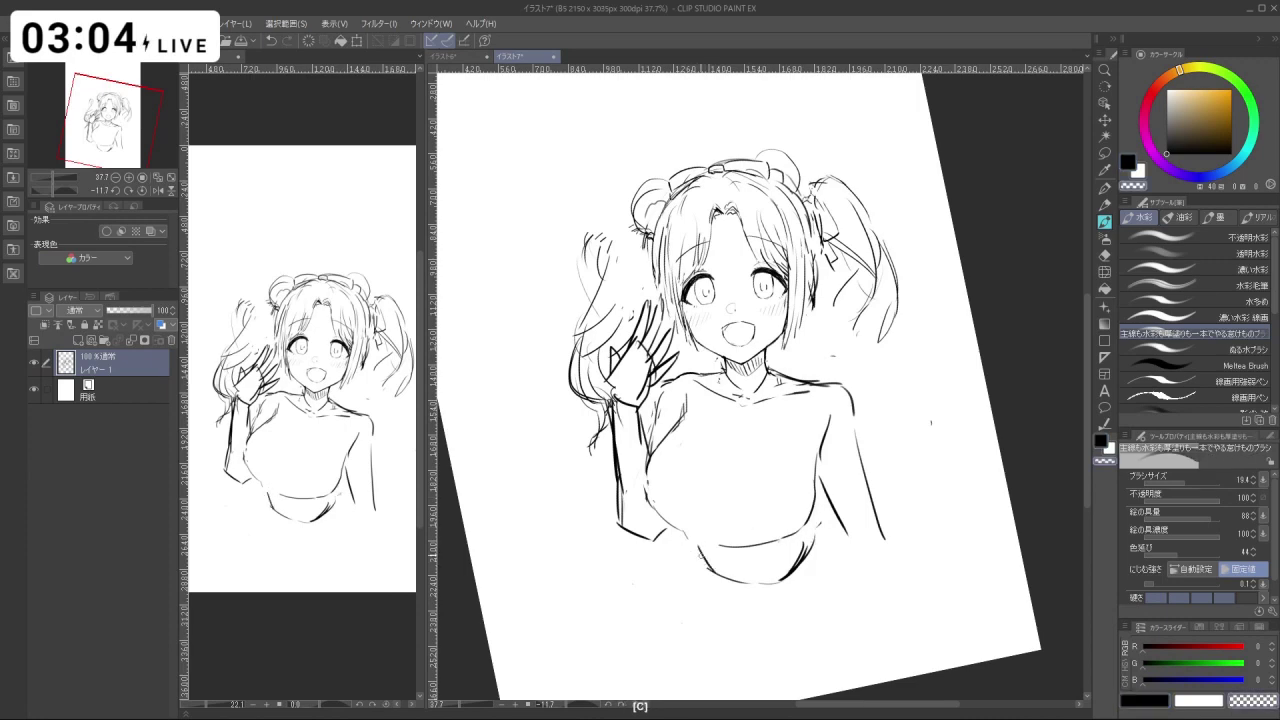
key(ctrl+z)
key(c)
mouse_move(819, 497)
mouse_down()
mouse_move(808, 535)
mouse_move(903, 434)
mouse_move(900, 328)
mouse_up()
Lasso the raised hand and forearm, scale them to 114%, nudge them into place and apply the transform.
key(shift+space)
mouse_move(925, 406)
mouse_down()
mouse_move(920, 436)
mouse_move(735, 602)
mouse_up()
click(1104, 154)
key(ctrl+space)
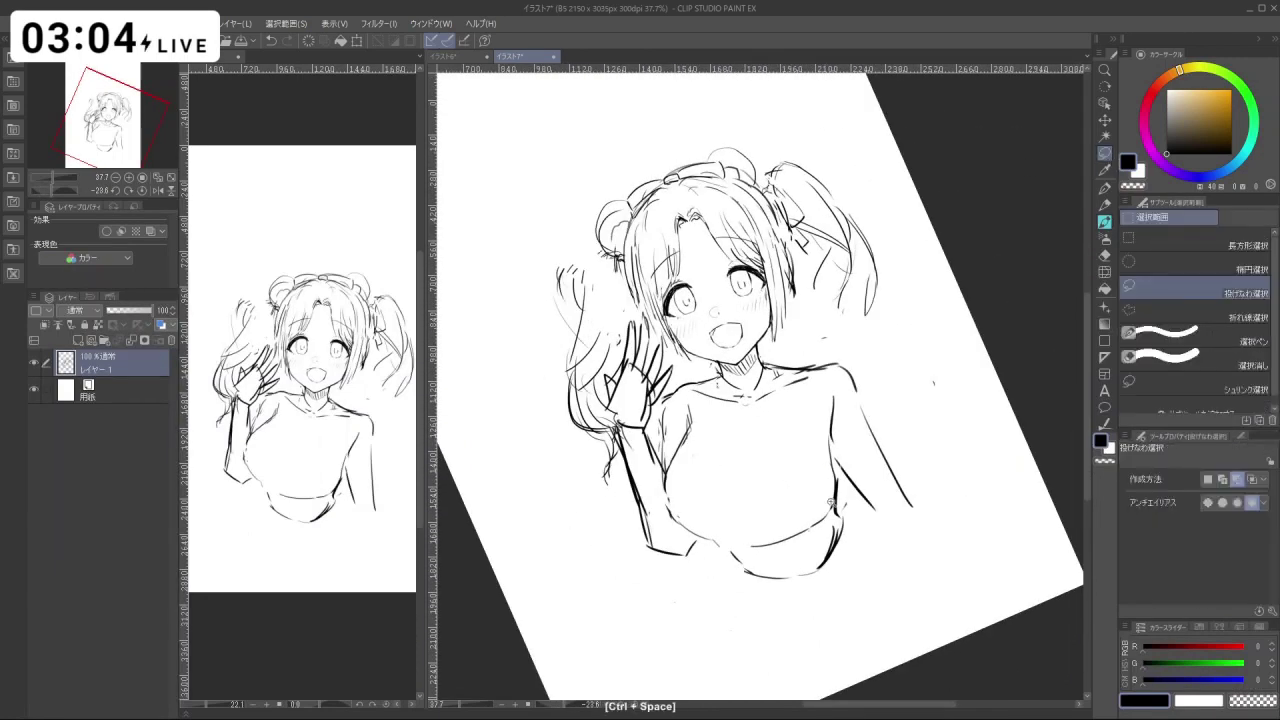
drag(885, 490, 855, 513)
key(space)
drag(855, 513, 799, 531)
key(ctrl+space)
drag(758, 431, 774, 433)
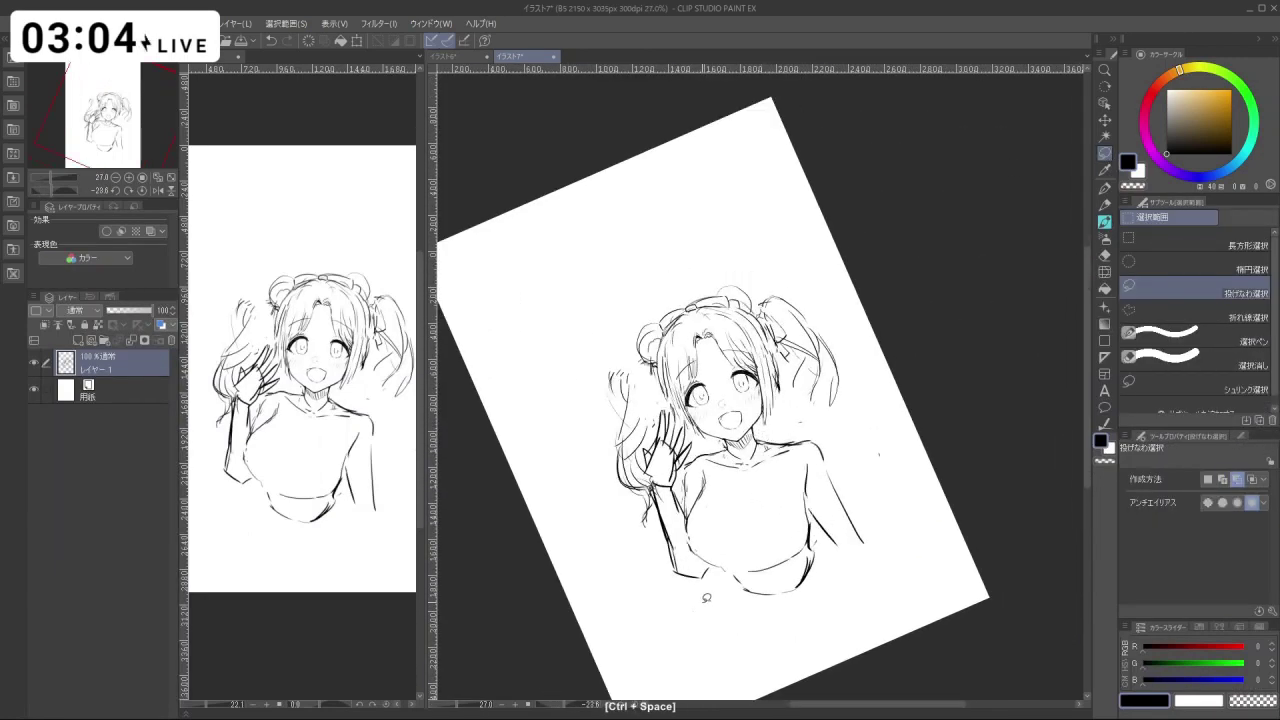
drag(672, 585, 645, 490)
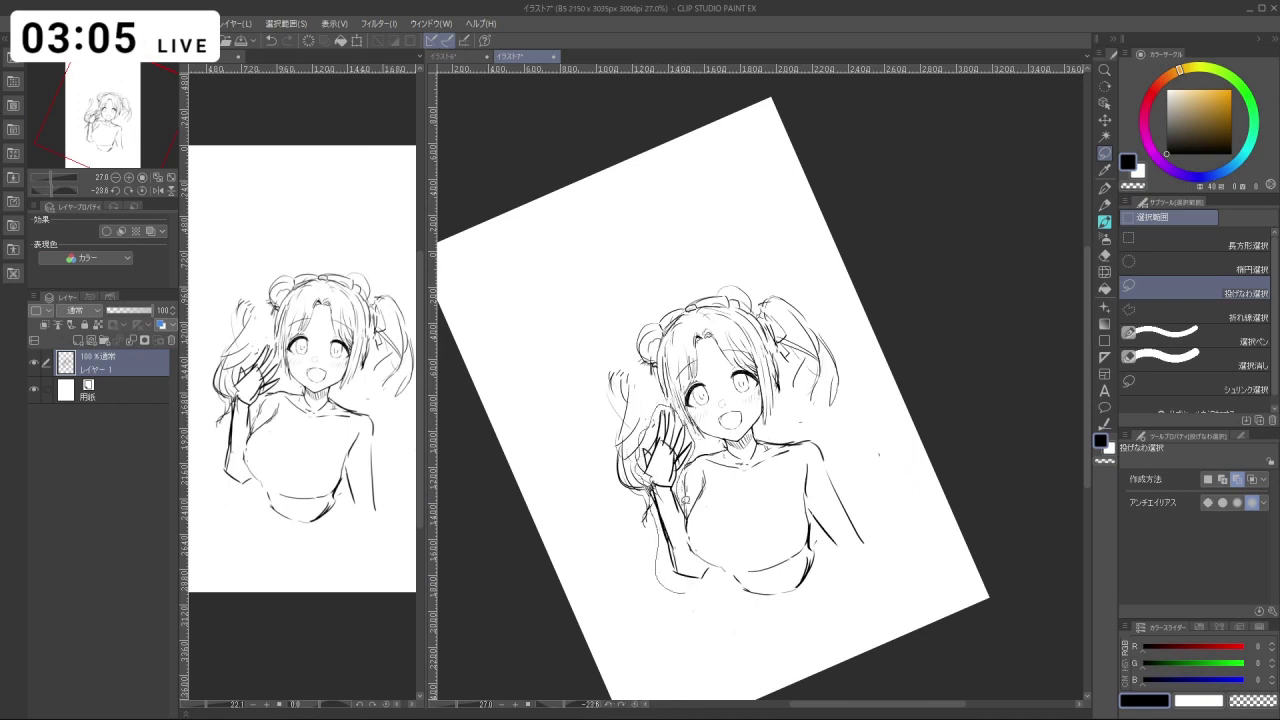
click(717, 635)
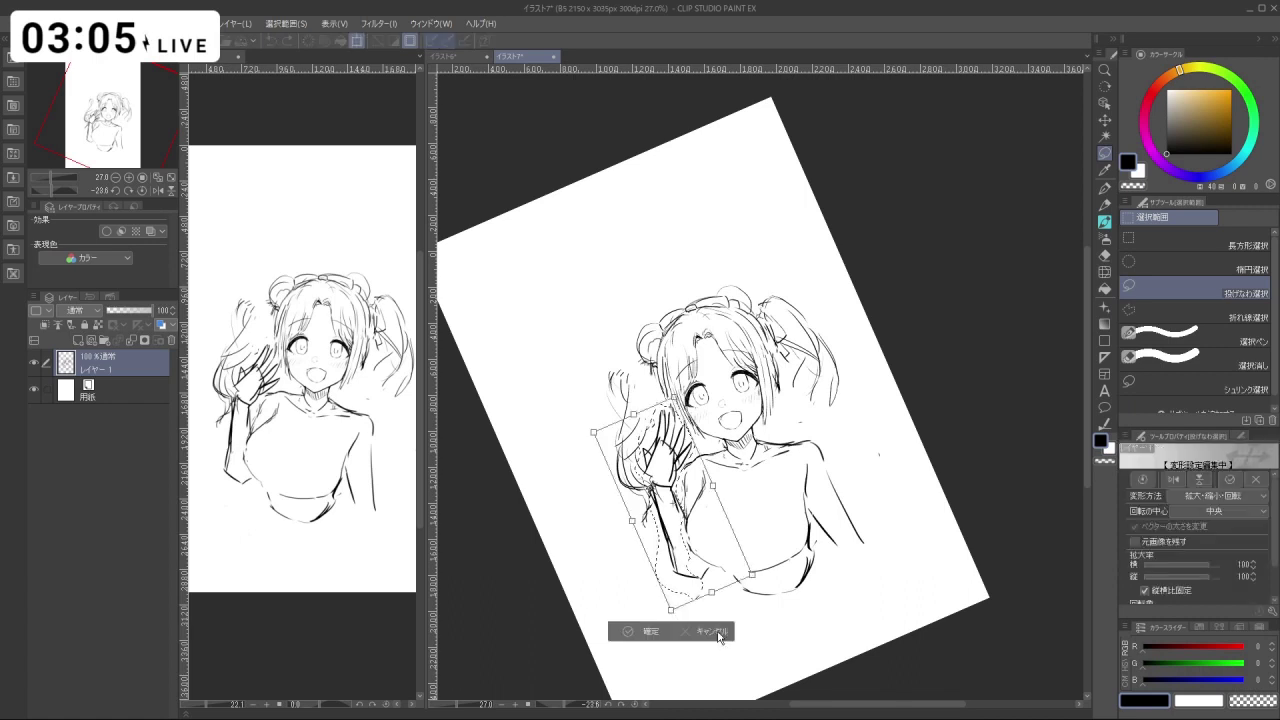
mouse_move(750, 577)
mouse_down()
mouse_move(758, 590)
mouse_move(750, 582)
mouse_up()
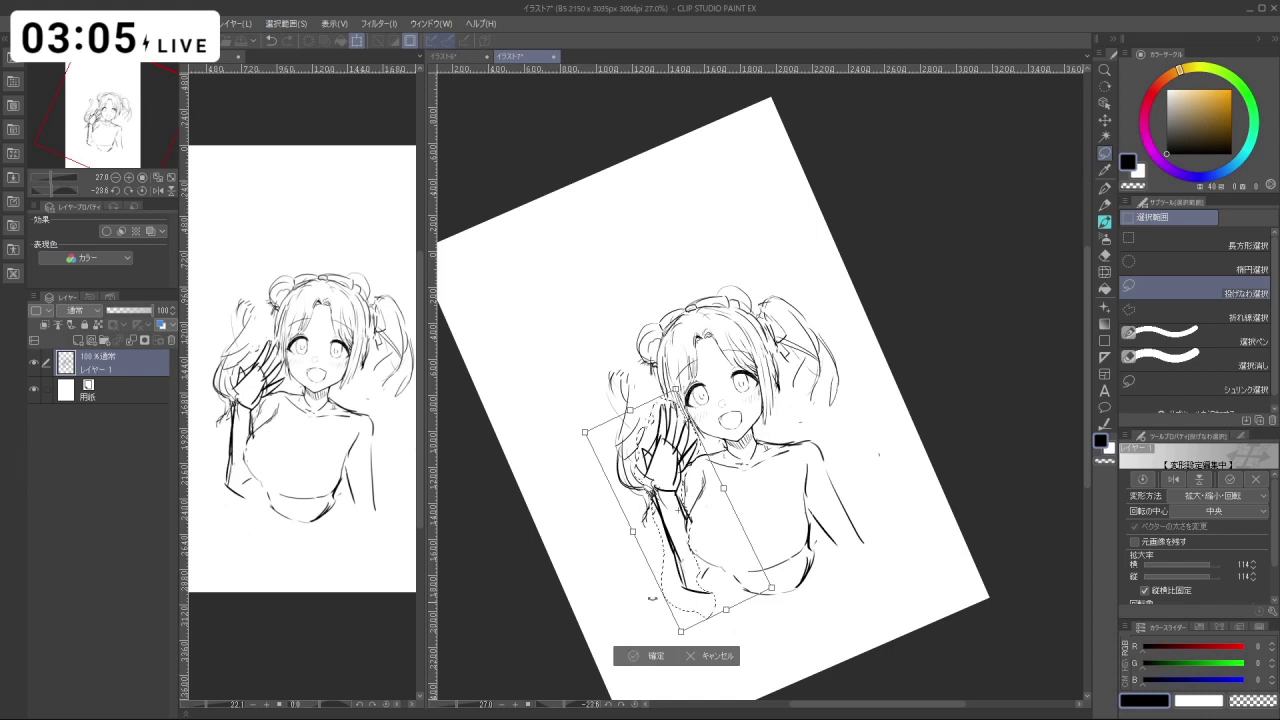
key(Up)
key(Up)
key(Return)
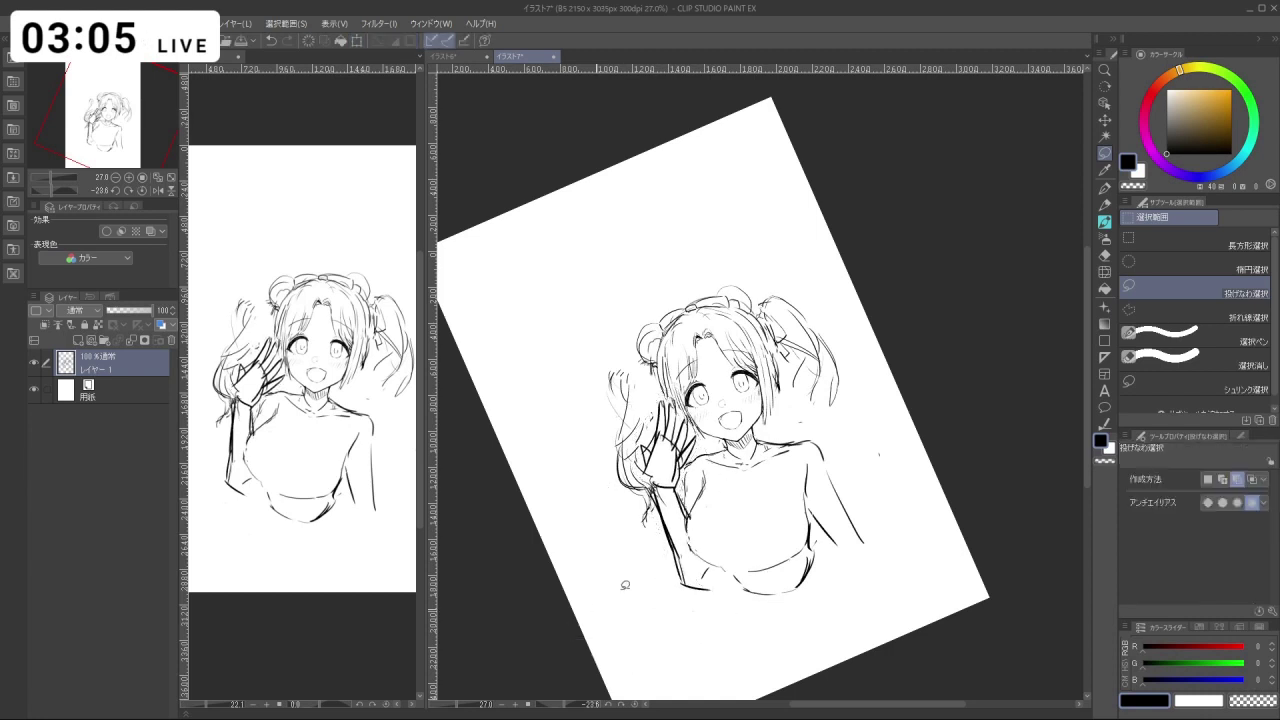
Redraw the left shoulder line next to the thumb and clean up the armpit marks beneath it.
key(b)
key(c)
mouse_move(702, 449)
mouse_down()
mouse_move(750, 449)
mouse_move(706, 480)
mouse_up()
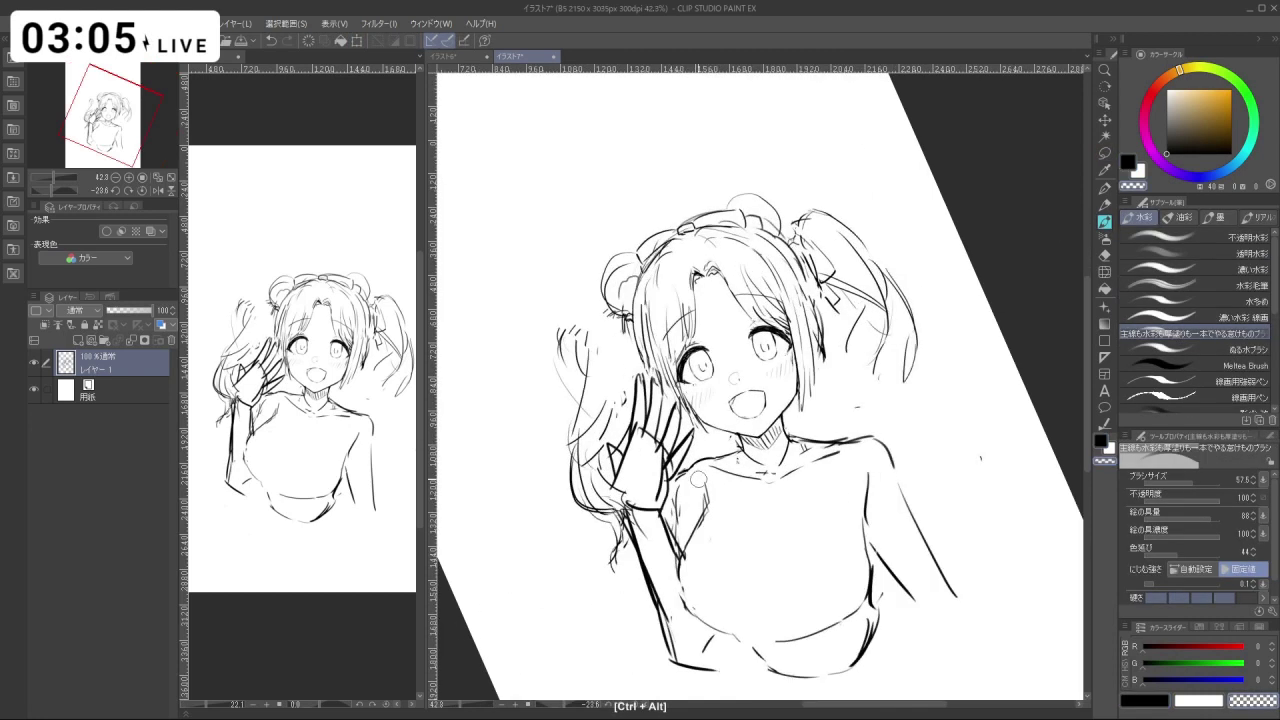
key(c)
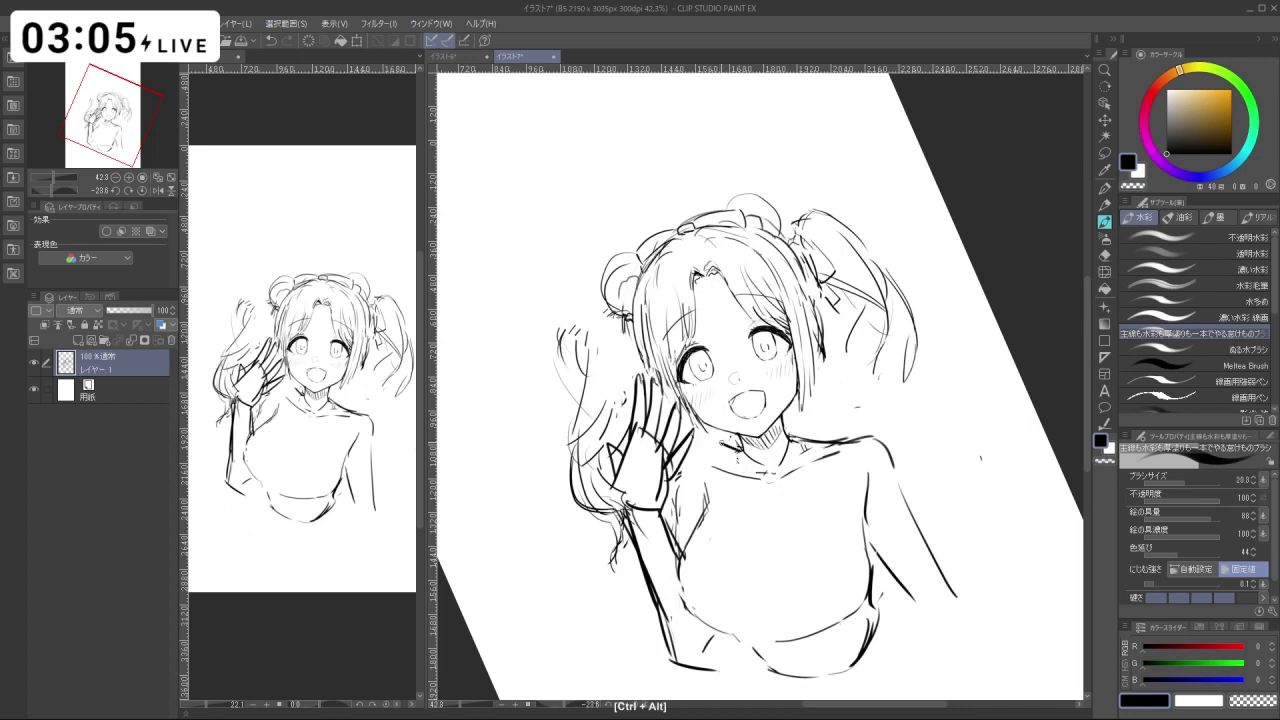
key(ctrl+z)
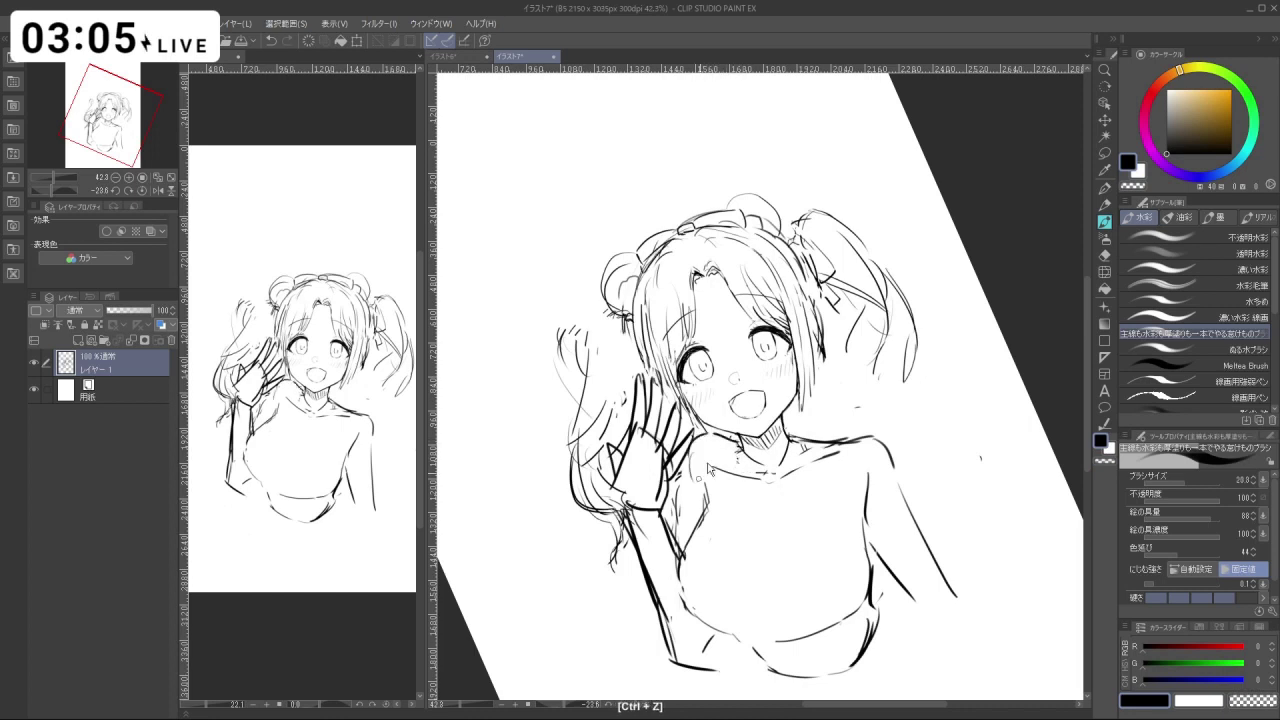
key(ctrl+z)
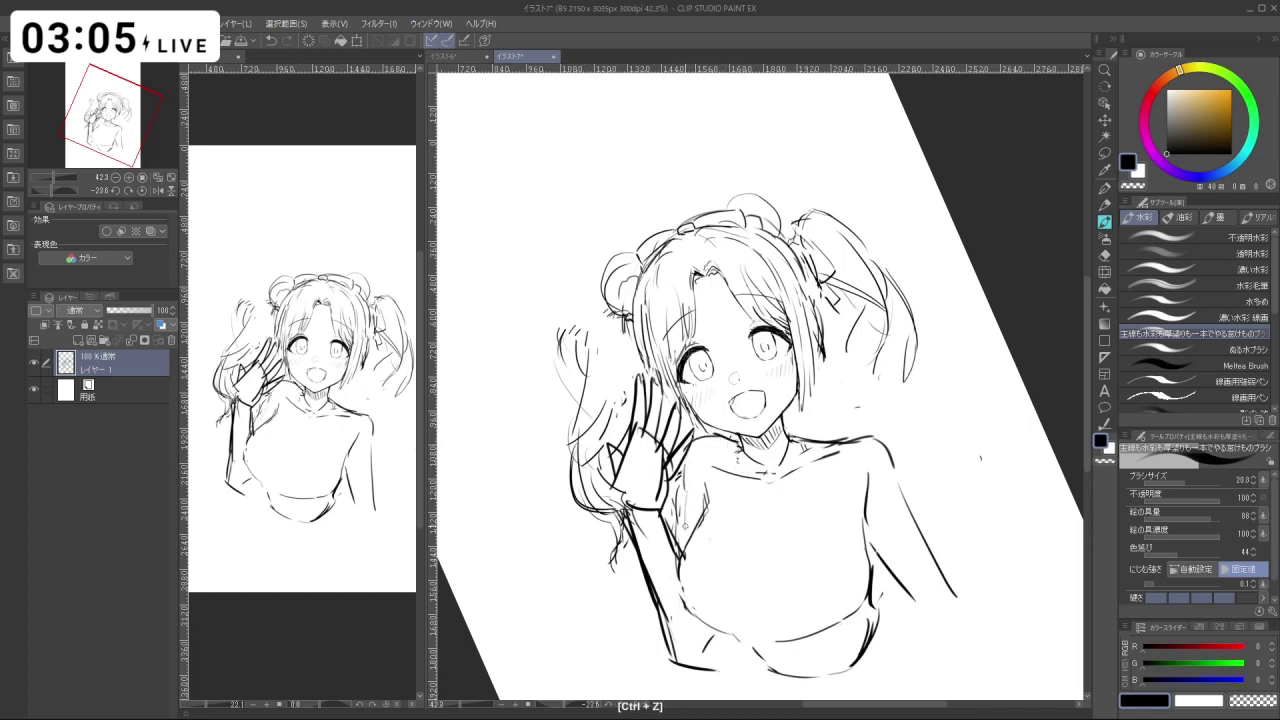
key(c)
mouse_move(685, 526)
mouse_down()
mouse_move(688, 493)
mouse_move(673, 530)
mouse_move(690, 530)
mouse_up()
key(c)
key(shift+space)
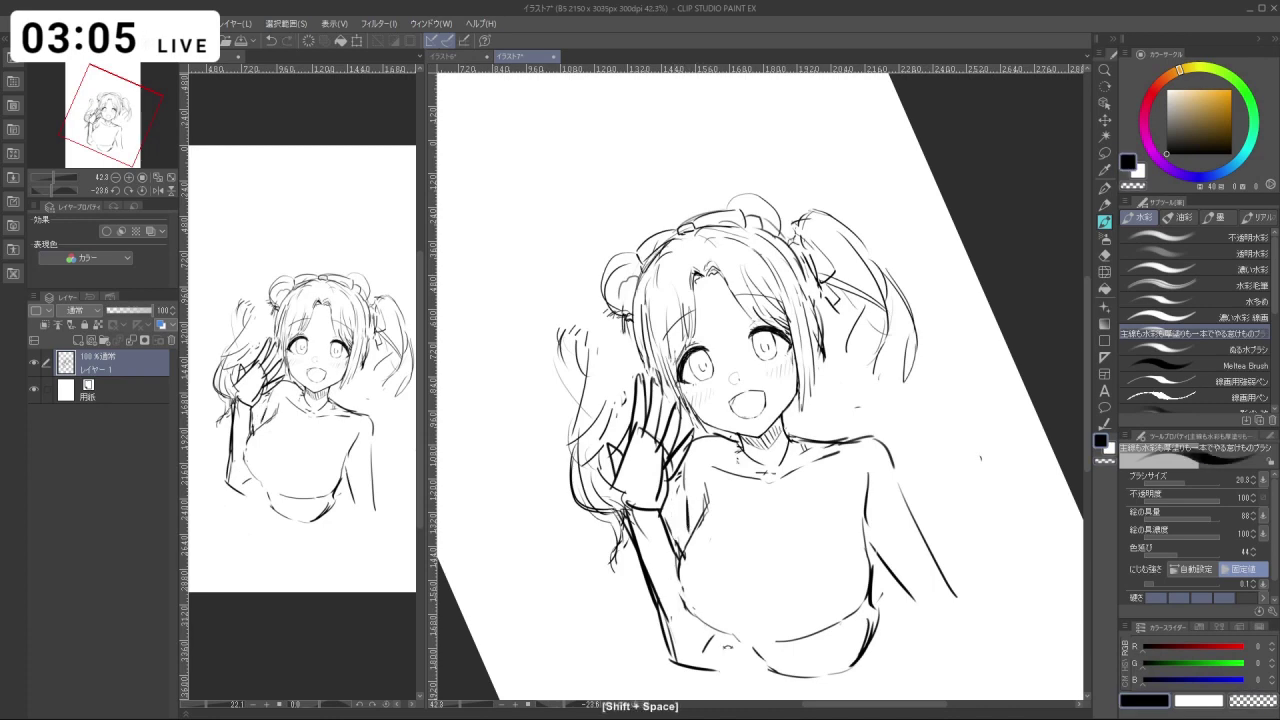
Try small line touch-ups along the jaw and neck beside the raised hand.
drag(728, 647, 853, 496)
mouse_move(957, 558)
mouse_down()
mouse_move(795, 625)
mouse_move(595, 570)
mouse_up()
key(c)
key(c)
drag(692, 387, 702, 402)
key(ctrl+z)
key(ctrl+space)
mouse_move(778, 471)
mouse_down()
mouse_move(785, 486)
mouse_move(749, 478)
mouse_move(777, 487)
mouse_up()
key(c)
key(ctrl+z)
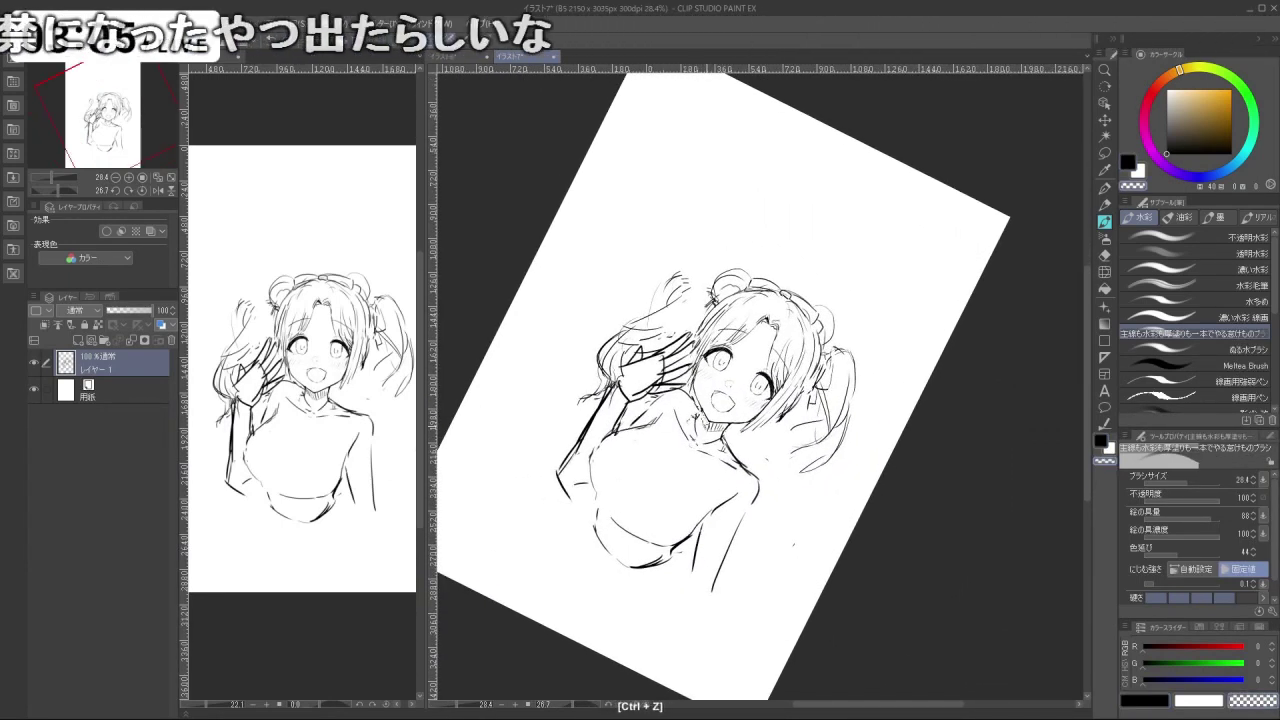
mouse_move(709, 427)
mouse_down()
mouse_move(788, 454)
mouse_move(761, 455)
mouse_up()
key(shift+space)
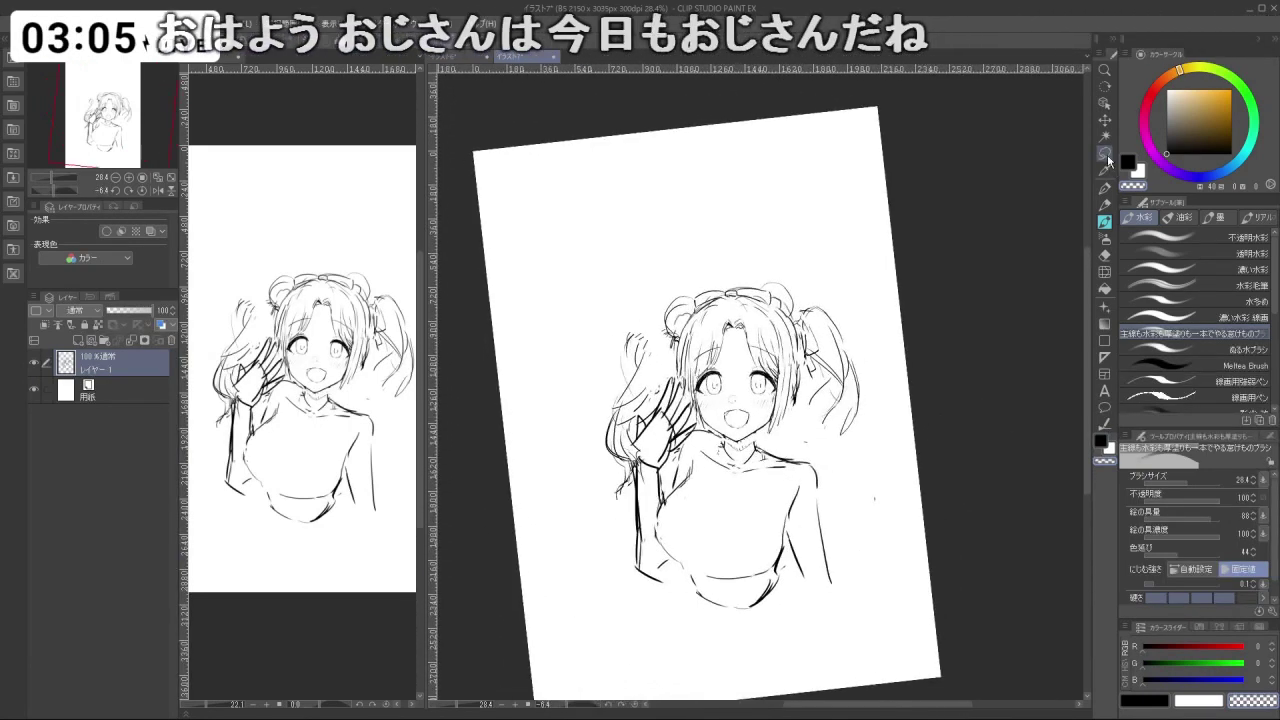
Lasso the head with its hair, scale it to 99%, apply the transform and clear the selection.
click(1104, 153)
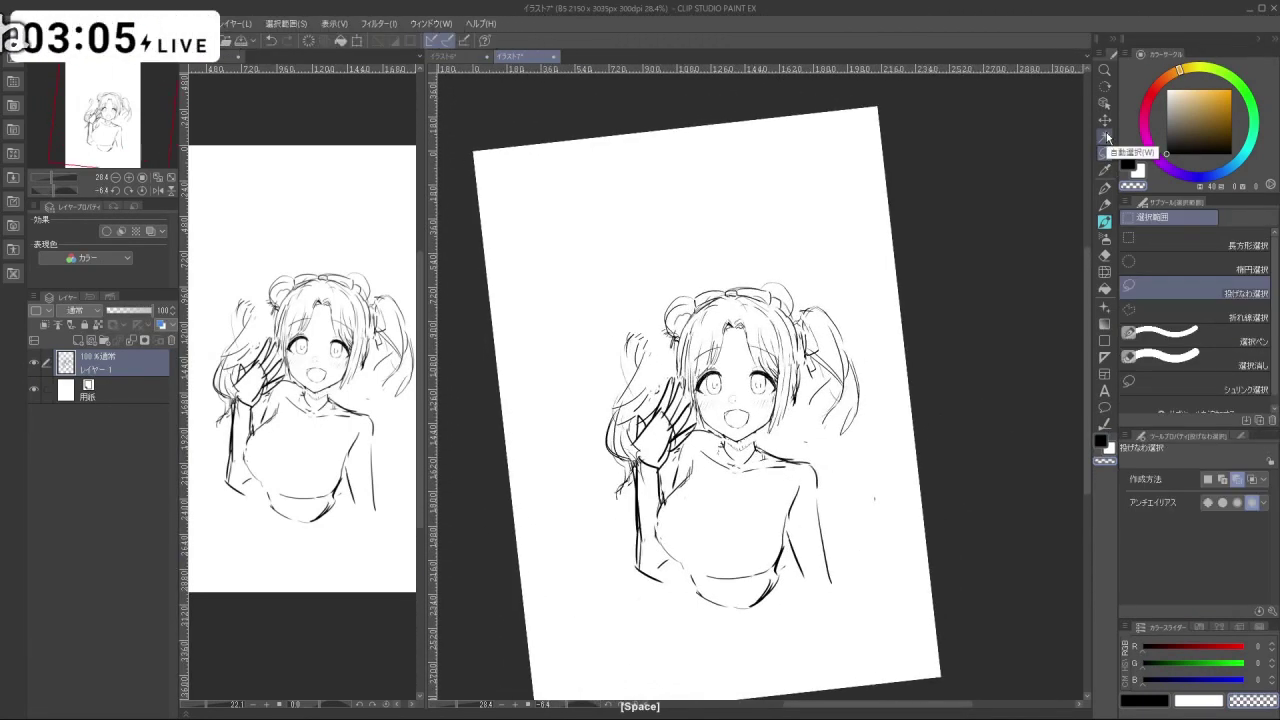
ctrl+click(766, 436)
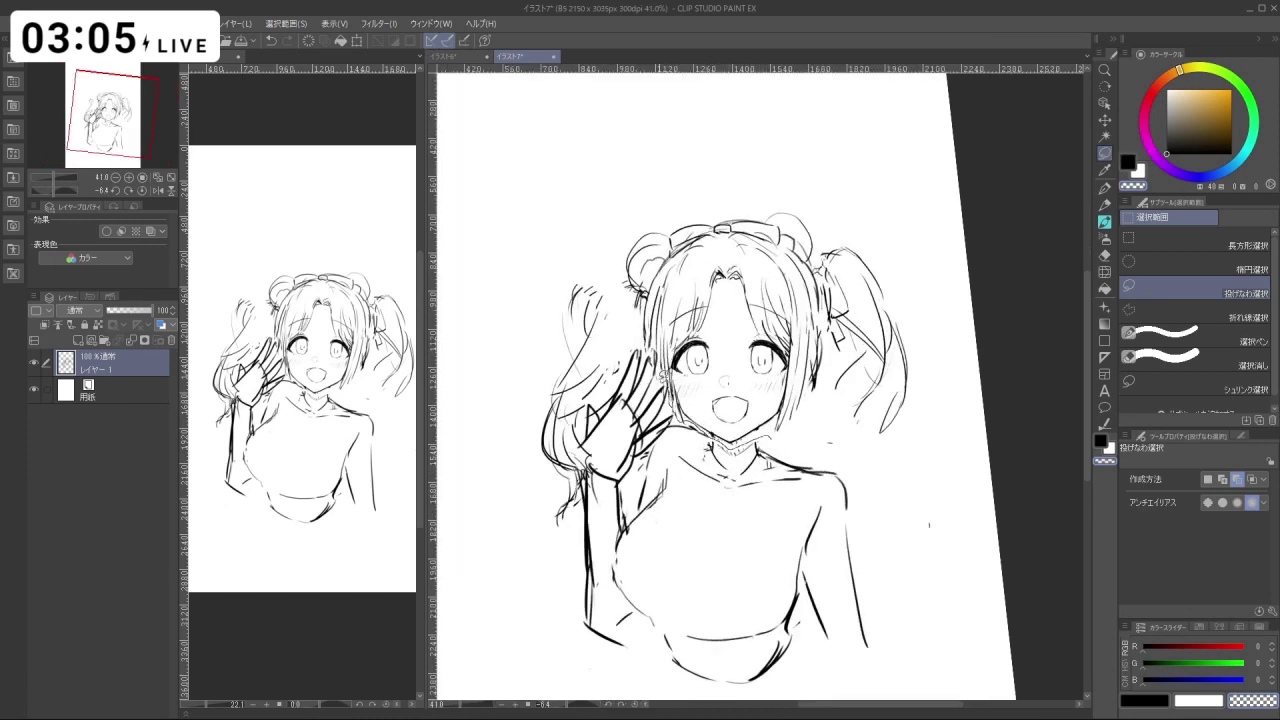
mouse_move(625, 300)
mouse_down()
mouse_move(928, 232)
mouse_move(836, 452)
mouse_move(798, 446)
mouse_up()
click(821, 505)
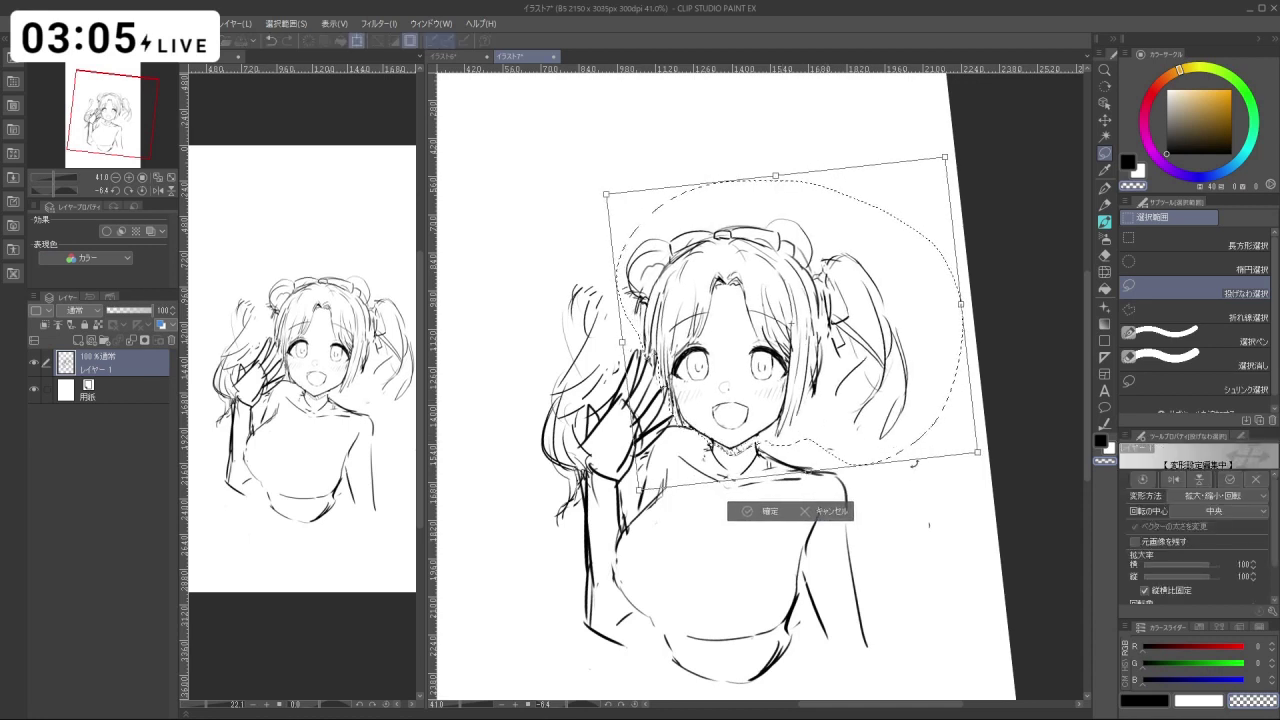
mouse_move(976, 453)
mouse_down()
mouse_move(932, 434)
mouse_move(966, 459)
mouse_move(962, 447)
mouse_up()
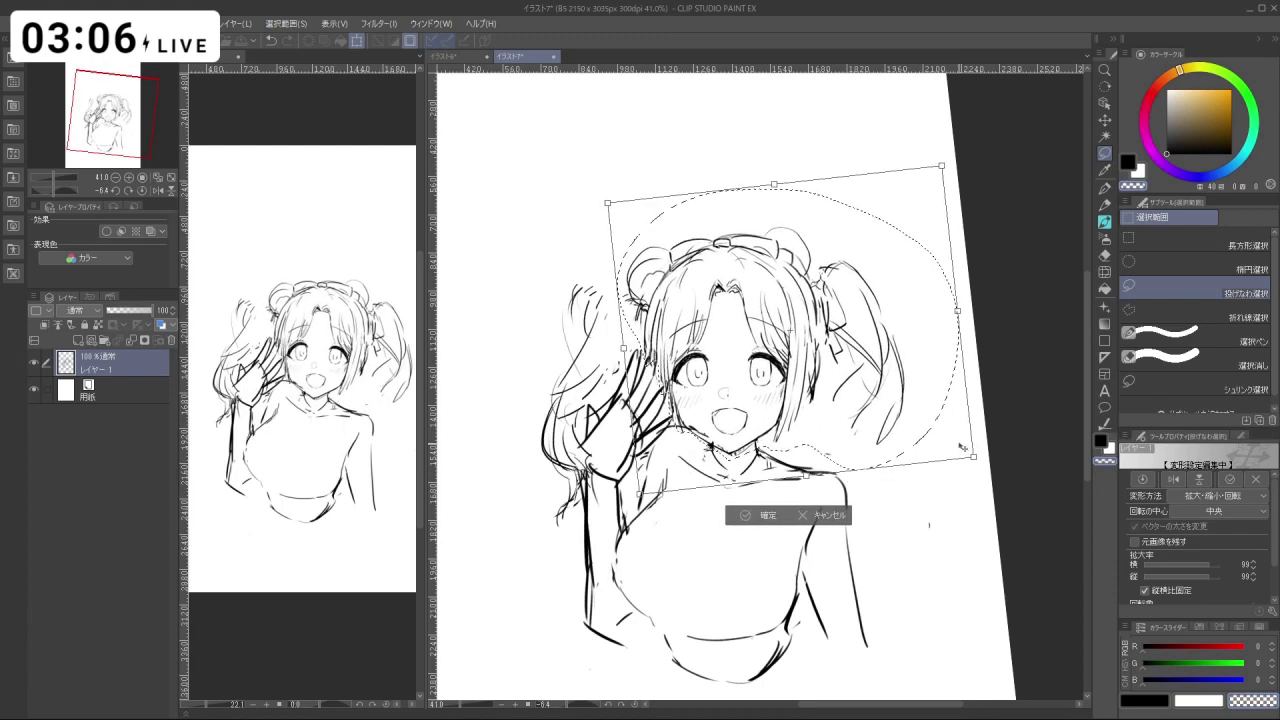
click(763, 518)
key(ctrl+d)
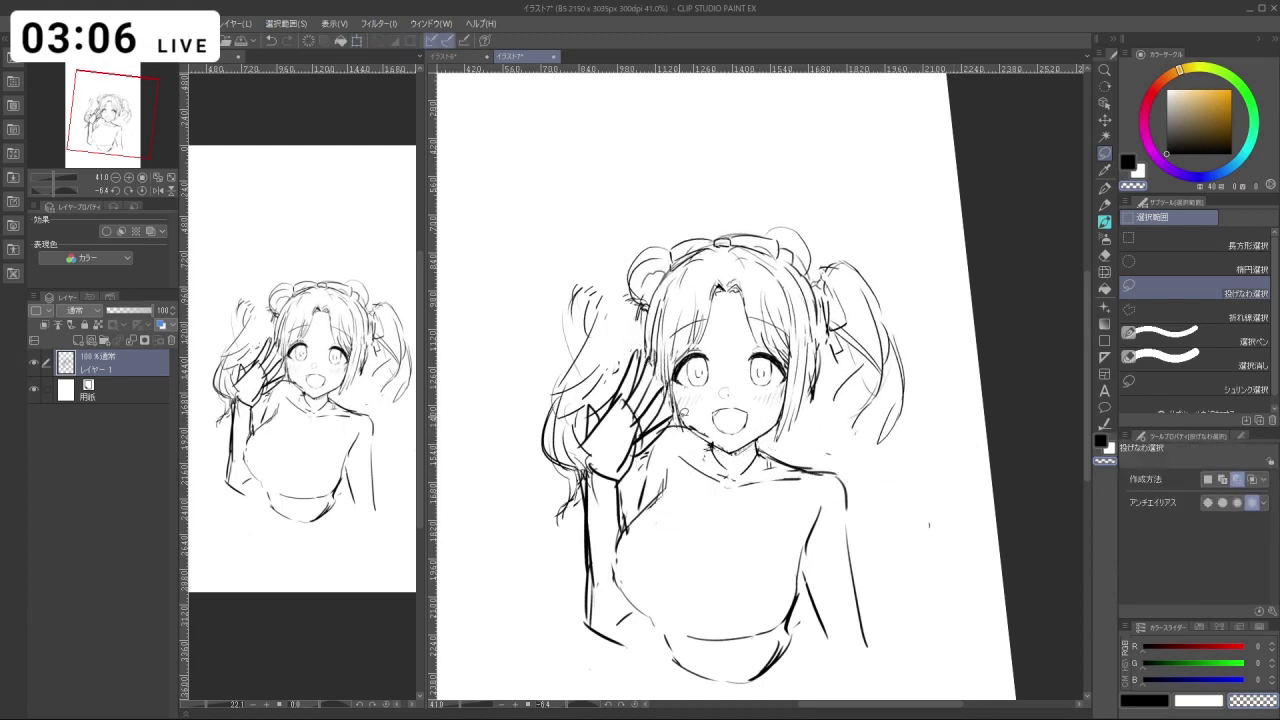
Redraw the left jaw line beside the fingers and the shoulder line running from the neck to the right shoulder.
click(1104, 221)
key(c)
key(ctrl+z)
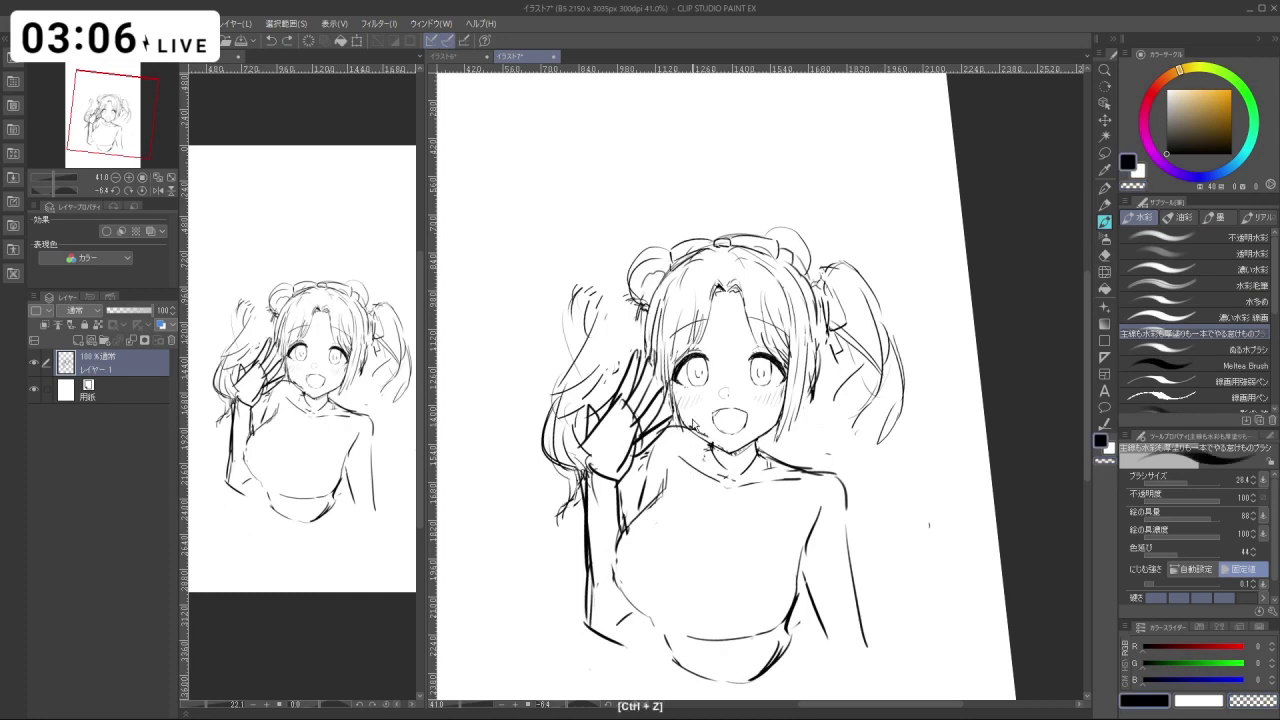
key(c)
key(ctrl+z)
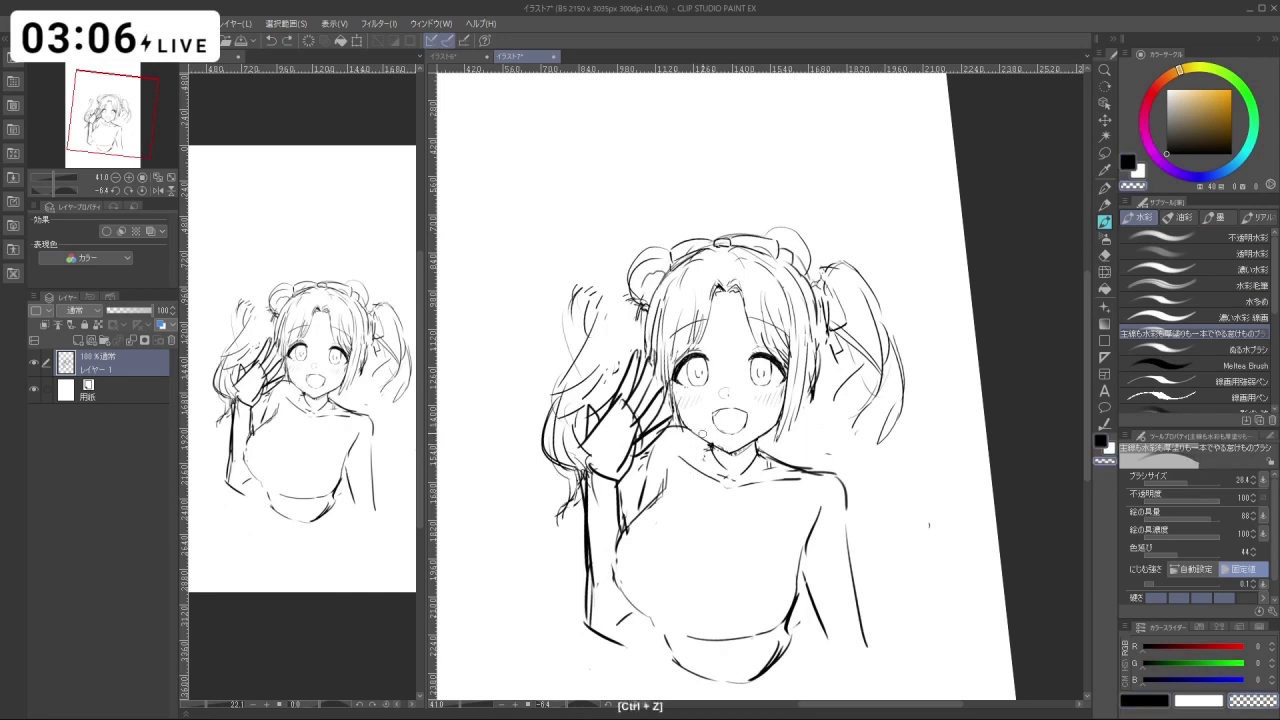
key(c)
key(shift+space)
drag(722, 446, 714, 336)
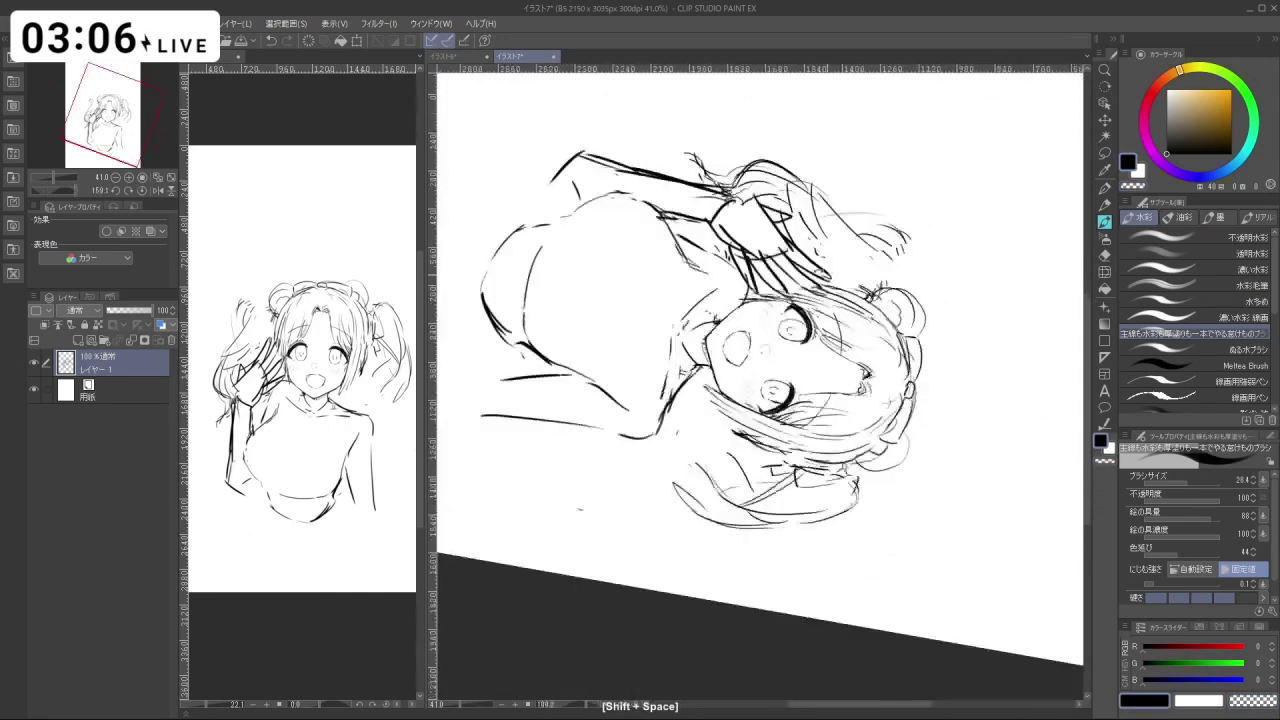
mouse_move(842, 430)
mouse_down()
mouse_move(853, 346)
mouse_move(847, 438)
mouse_move(858, 362)
mouse_up()
key(c)
mouse_move(697, 457)
mouse_down()
mouse_move(714, 480)
mouse_move(705, 440)
mouse_up()
key(ctrl+alt)
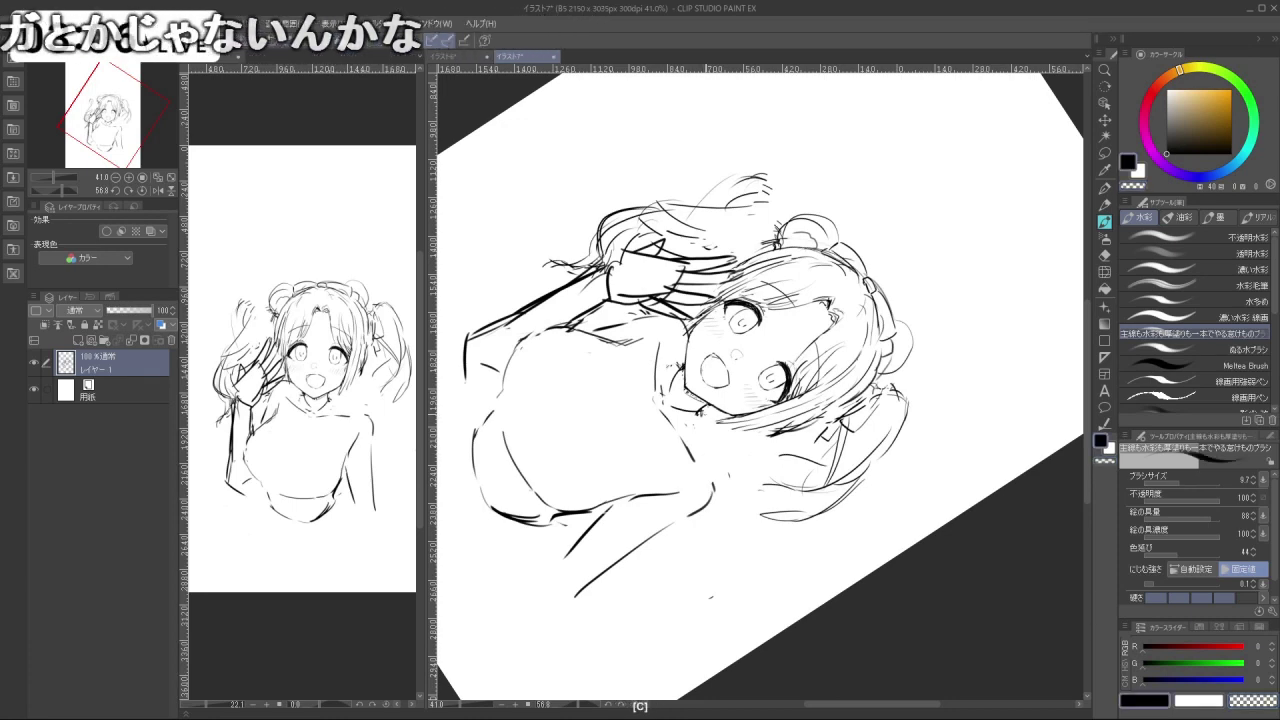
key(ctrl+z)
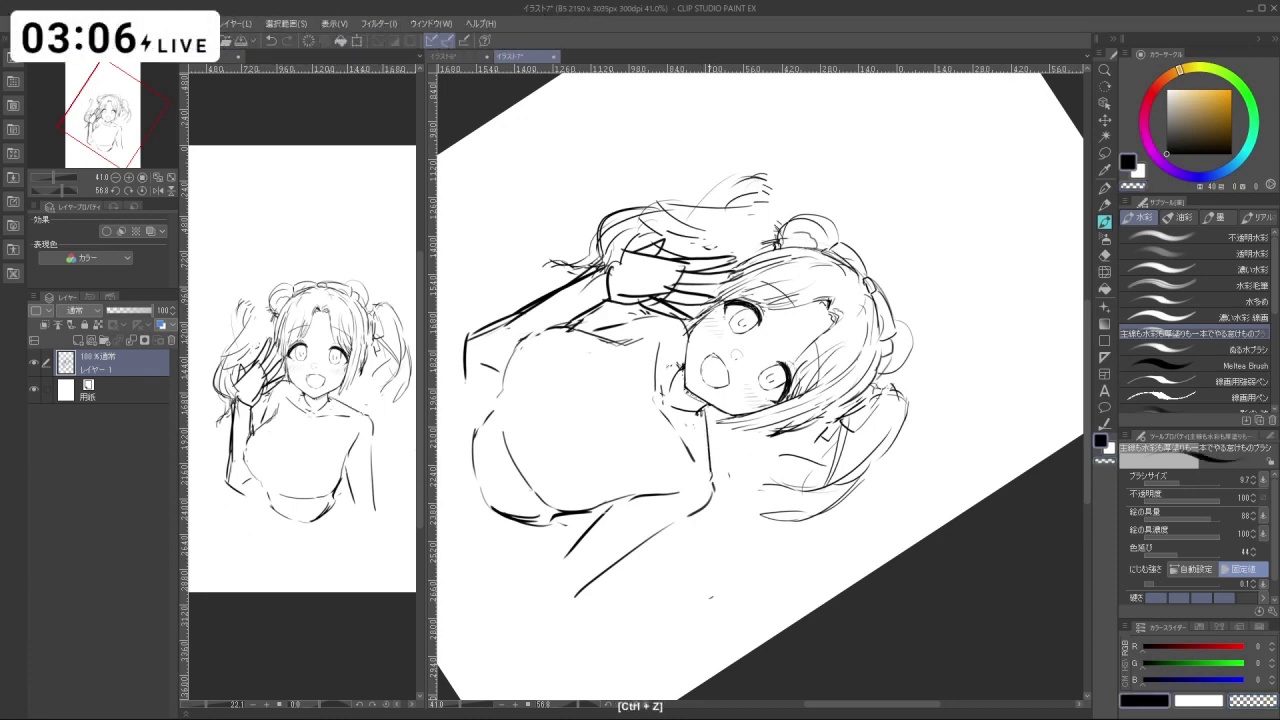
key(shift+space)
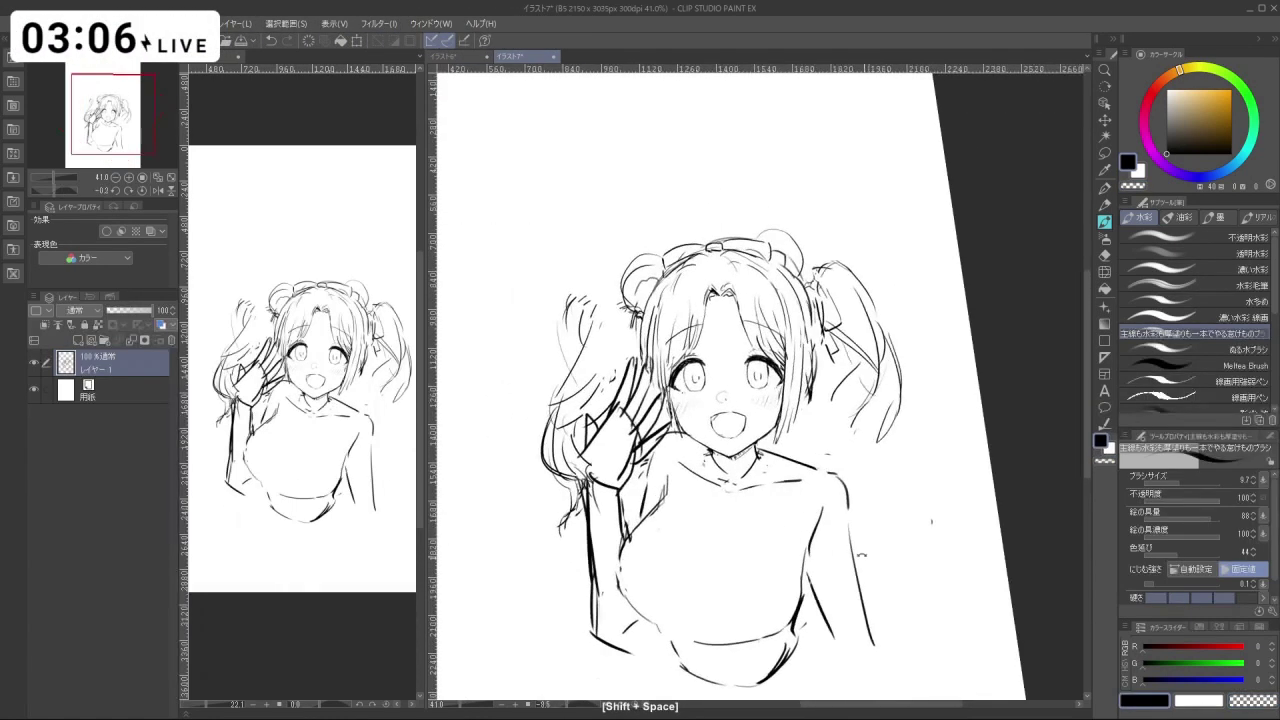
Erase and redraw the chest's left contour as a smoother curve and sketch its lower edge across to the right side.
key(c)
key(ctrl+alt)
drag(632, 531, 650, 545)
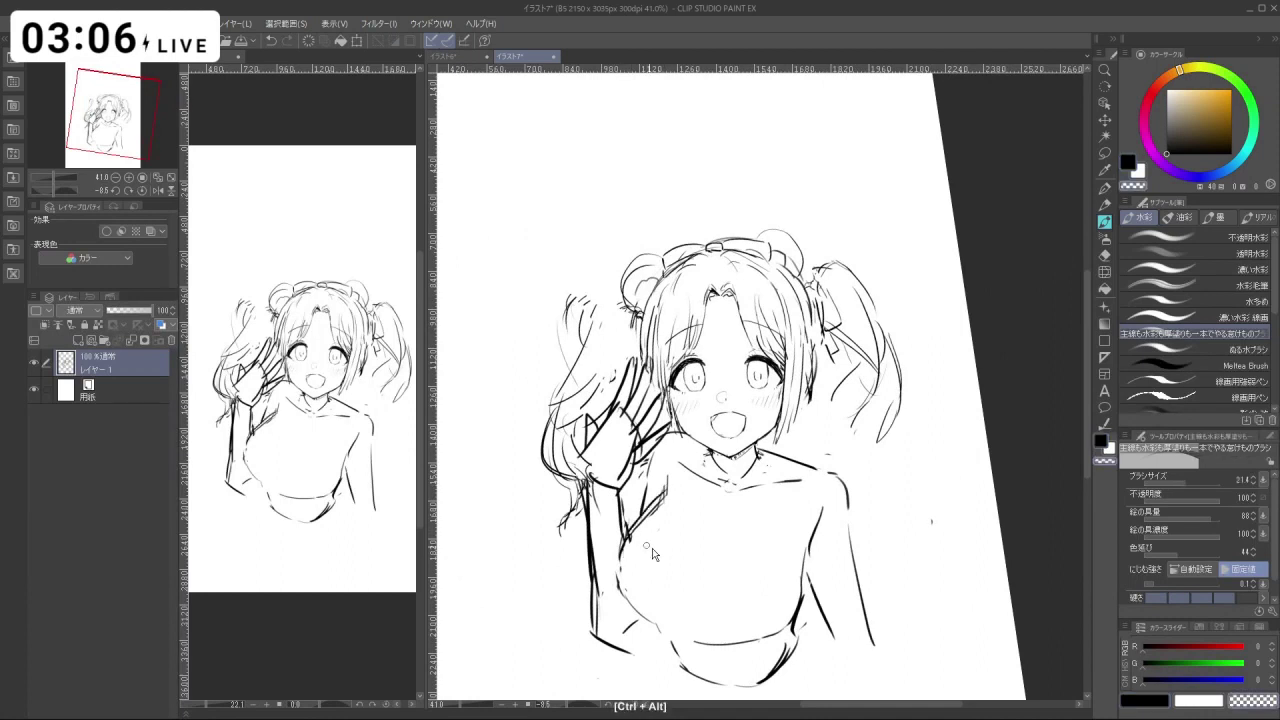
drag(672, 495, 634, 539)
key(c)
mouse_move(636, 556)
mouse_down()
mouse_move(634, 594)
mouse_move(687, 612)
mouse_up()
key(ctrl+z)
key(ctrl+z)
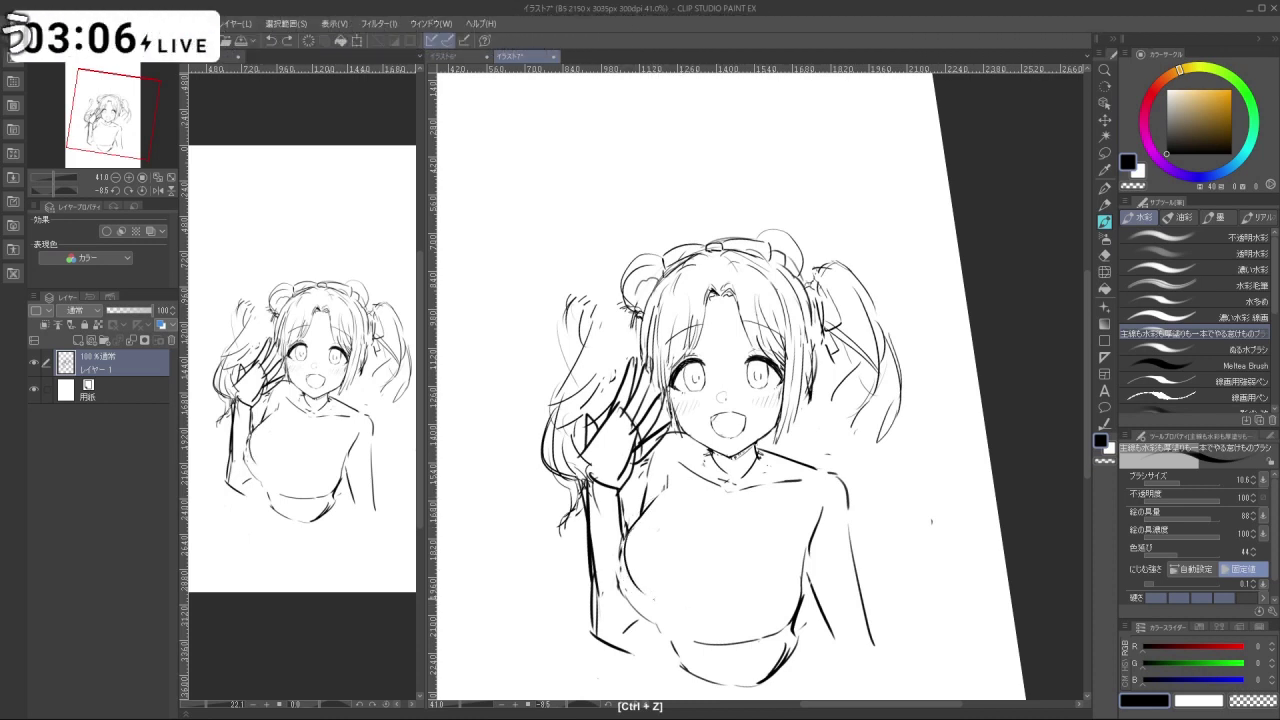
drag(656, 601, 736, 623)
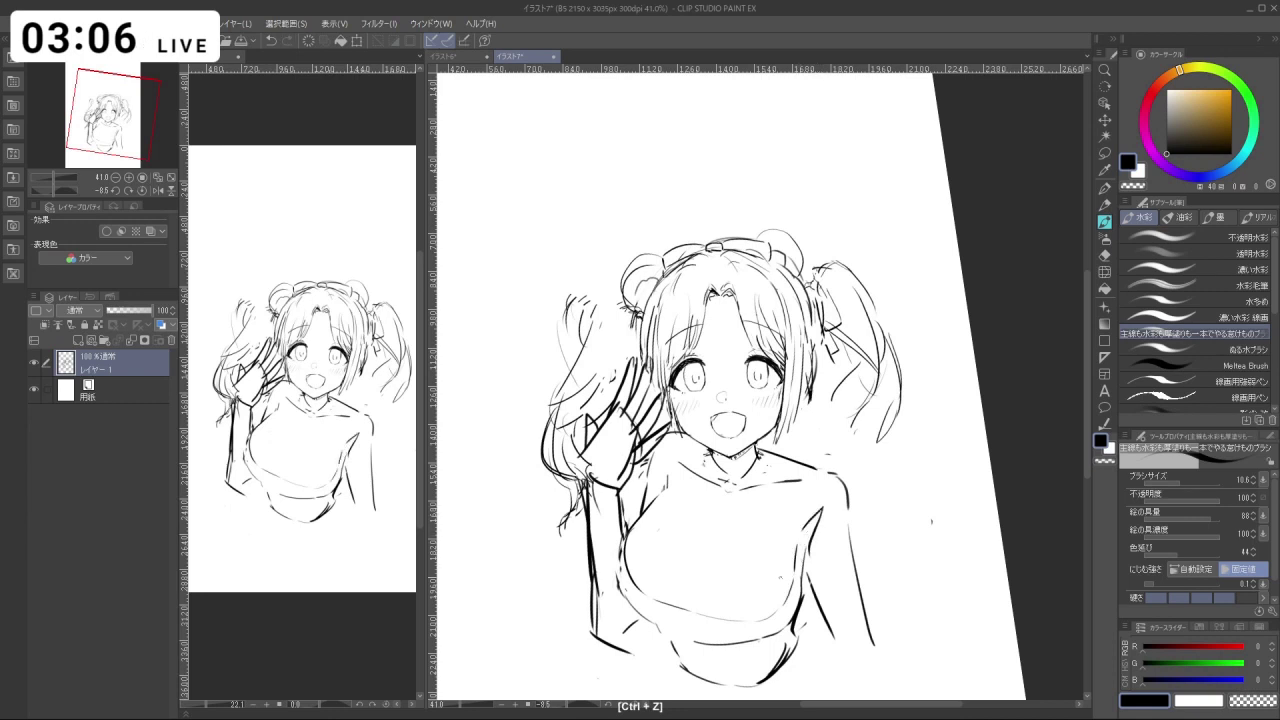
mouse_move(780, 577)
mouse_down()
mouse_move(812, 572)
mouse_move(794, 571)
mouse_up()
Try to retouch the left cheek and jaw line next to the raised fingers.
drag(790, 492, 745, 450)
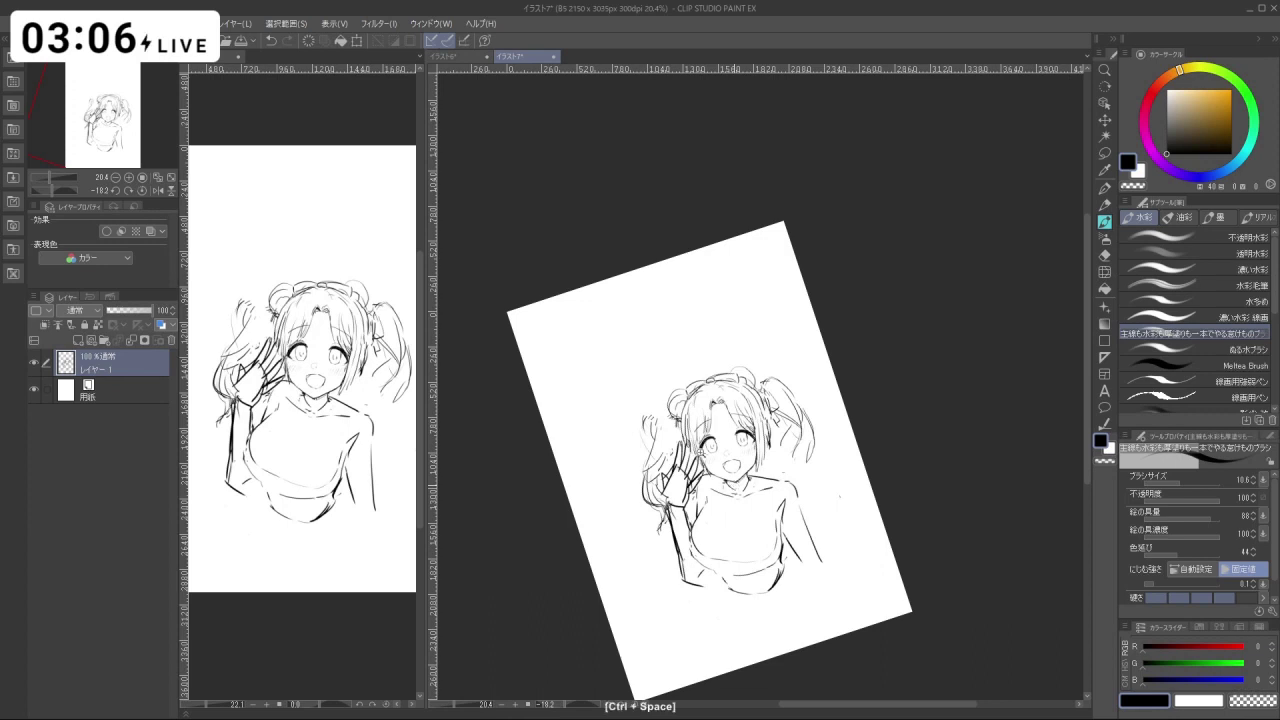
drag(716, 458, 746, 459)
key(c)
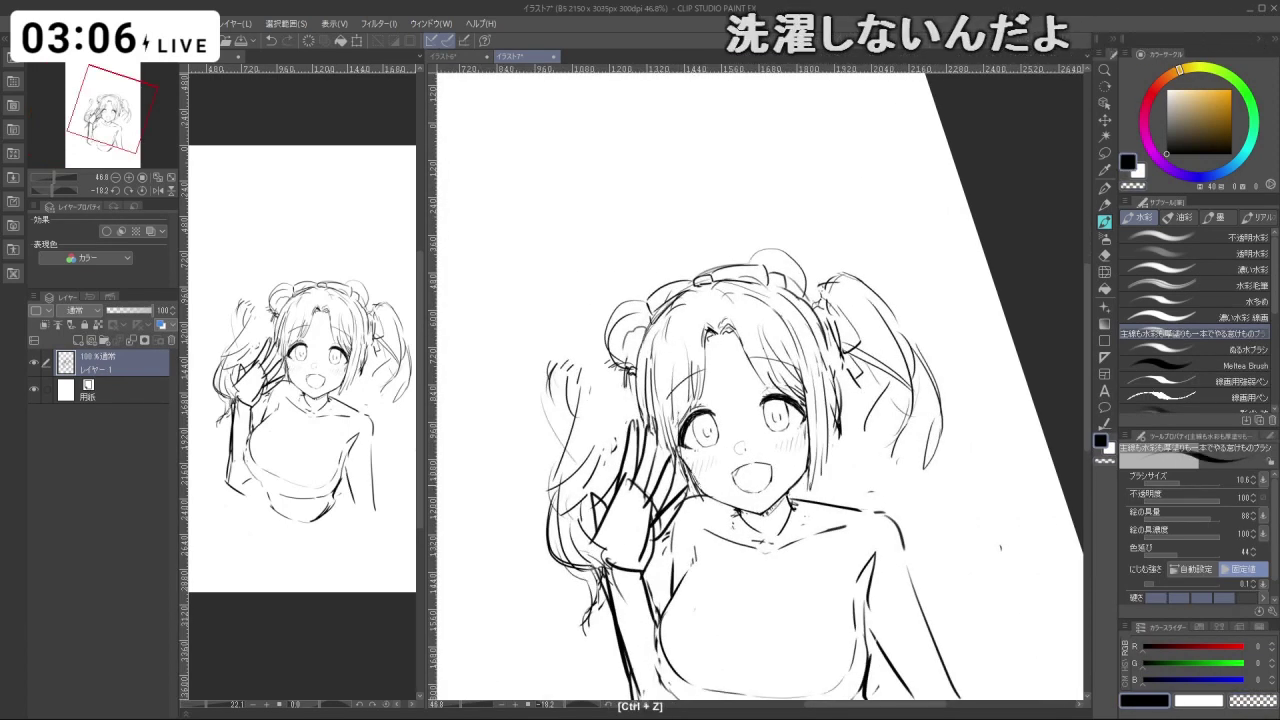
key(ctrl+z)
drag(692, 474, 705, 494)
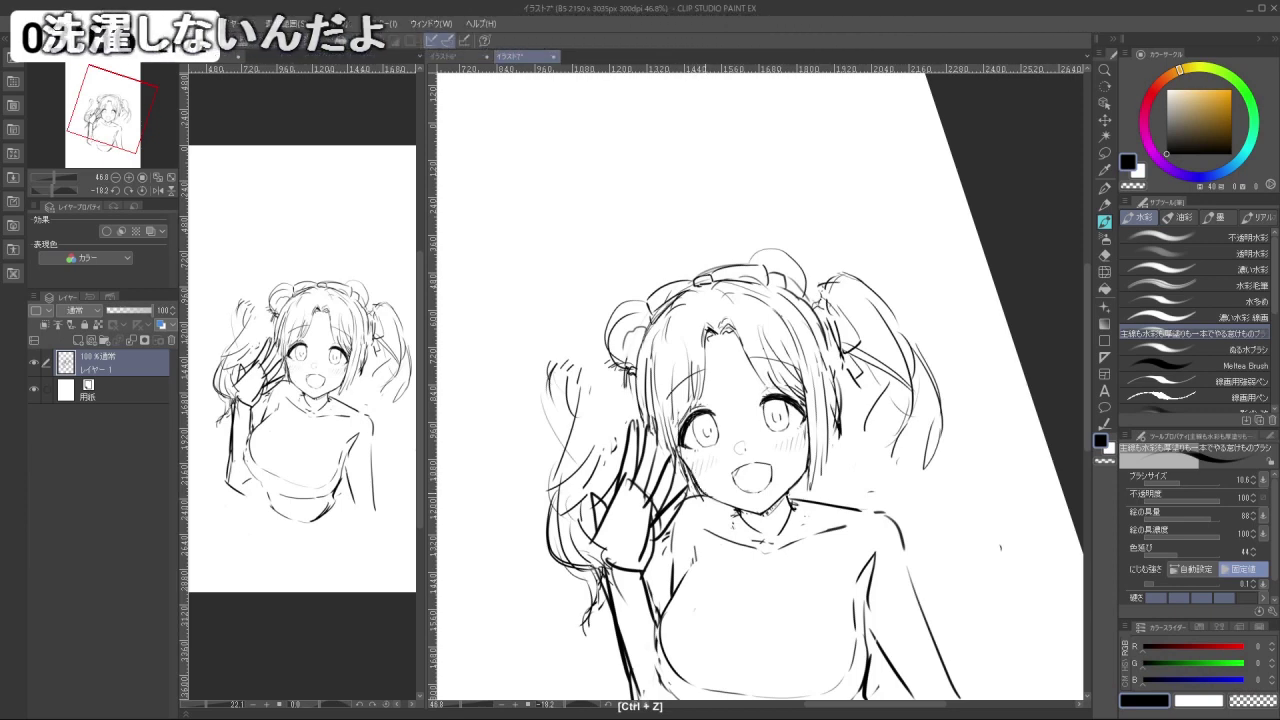
mouse_move(822, 540)
mouse_down()
mouse_move(796, 540)
mouse_move(693, 473)
mouse_up()
drag(643, 521, 710, 571)
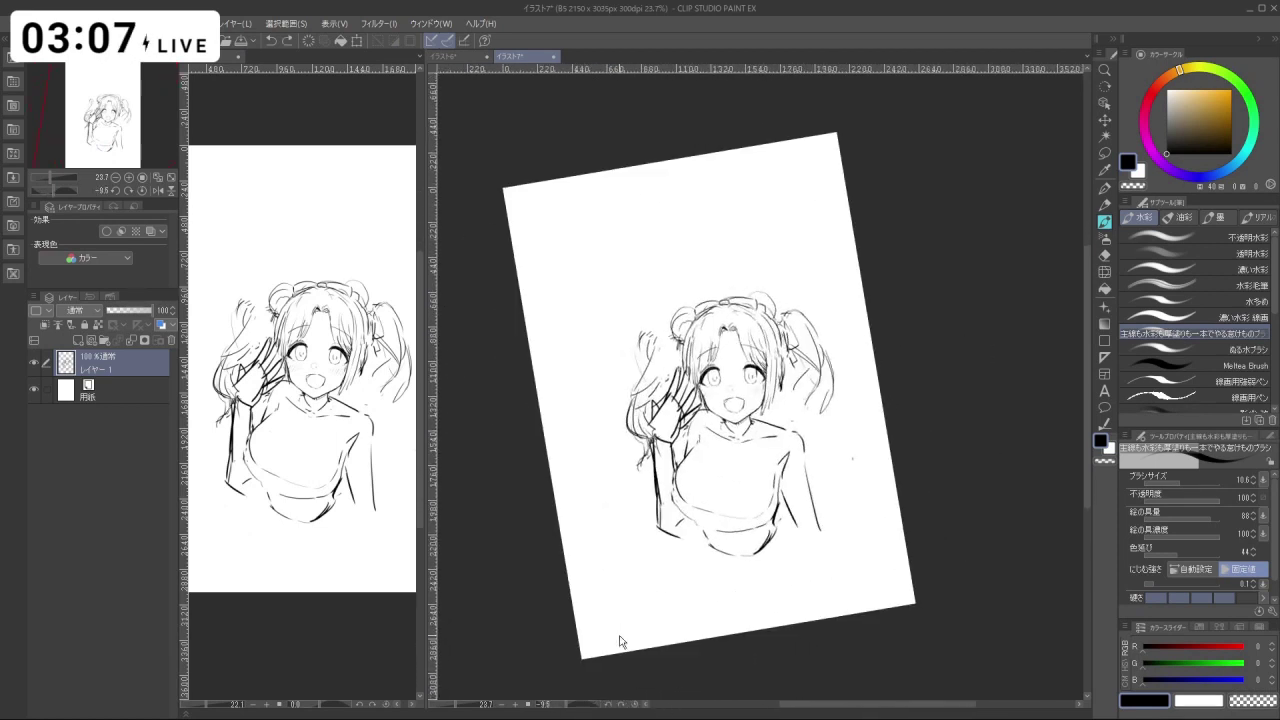
Undo the recent edits back past the raised hand and forearm to the earlier torso sketch.
key(ctrl+z)
key(ctrl+z)
key(ctrl+z)
key(ctrl+z)
key(ctrl+z)
key(ctrl+z)
key(ctrl+z)
key(ctrl+z)
key(ctrl+z)
key(ctrl+z)
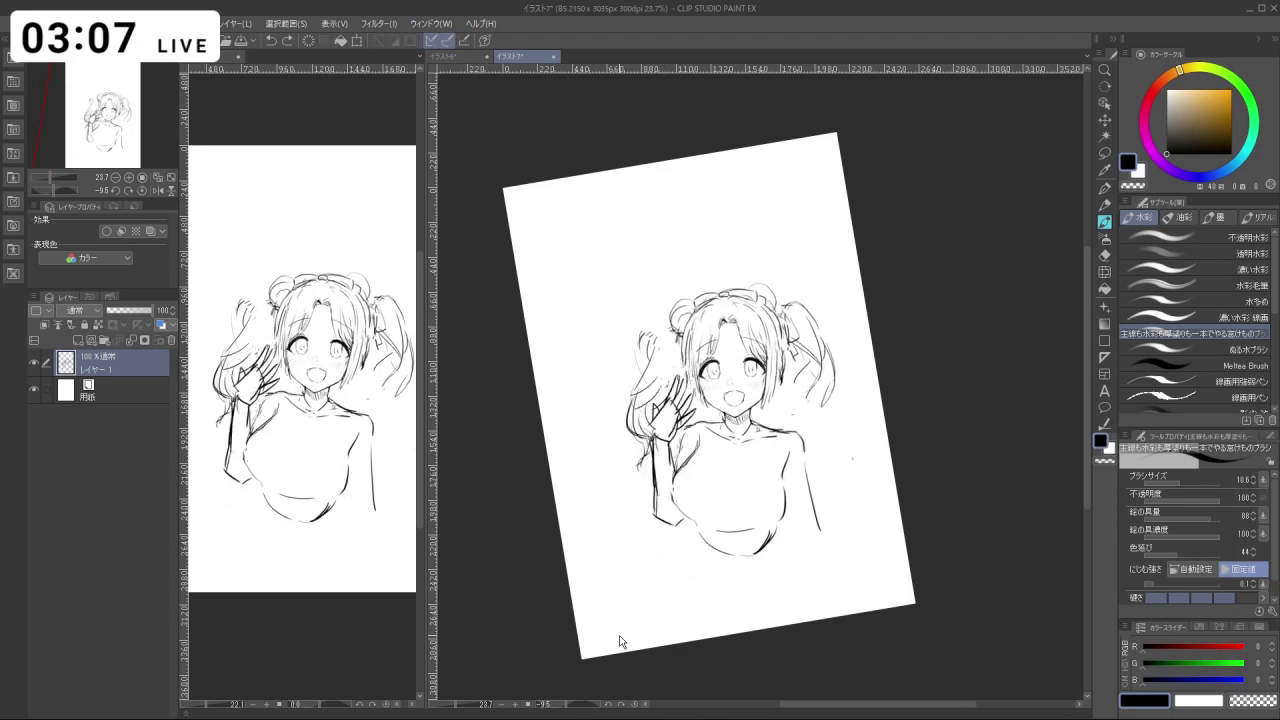
key(ctrl+z)
key(ctrl+z)
key(ctrl+z)
key(ctrl+z)
key(ctrl+z)
key(ctrl+z)
key(ctrl+z)
key(ctrl+z)
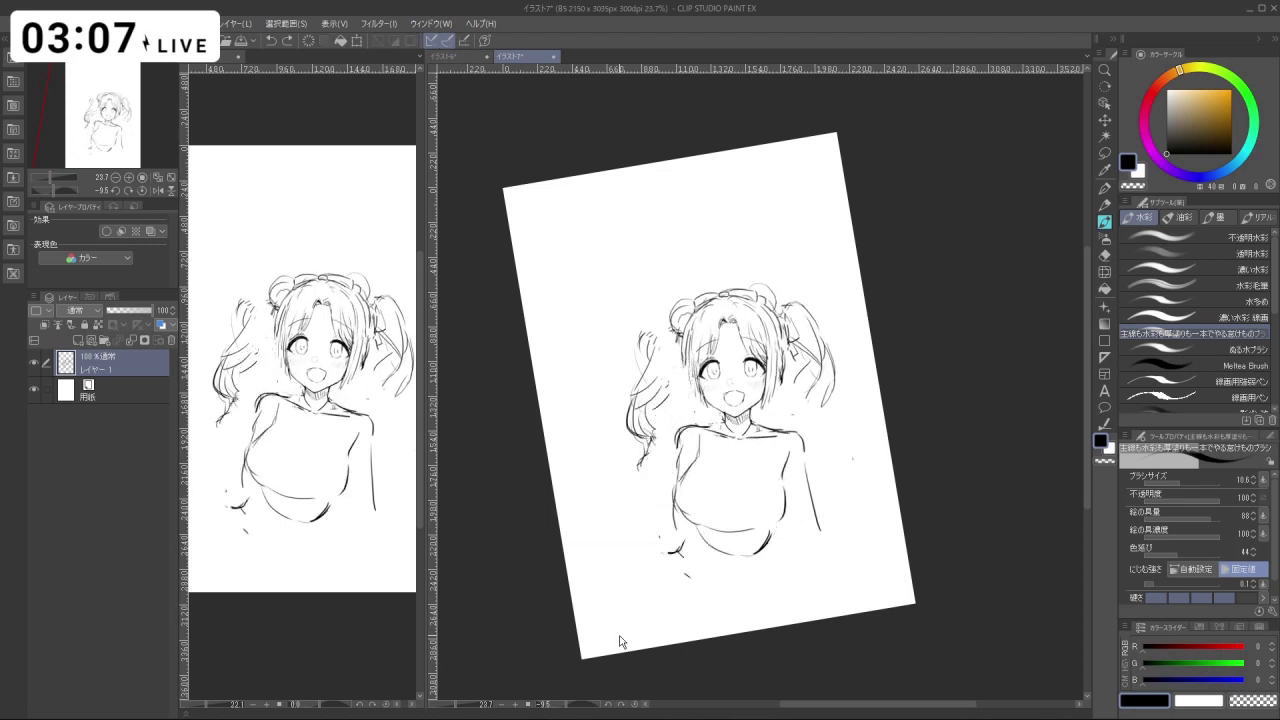
key(ctrl+z)
key(ctrl+z)
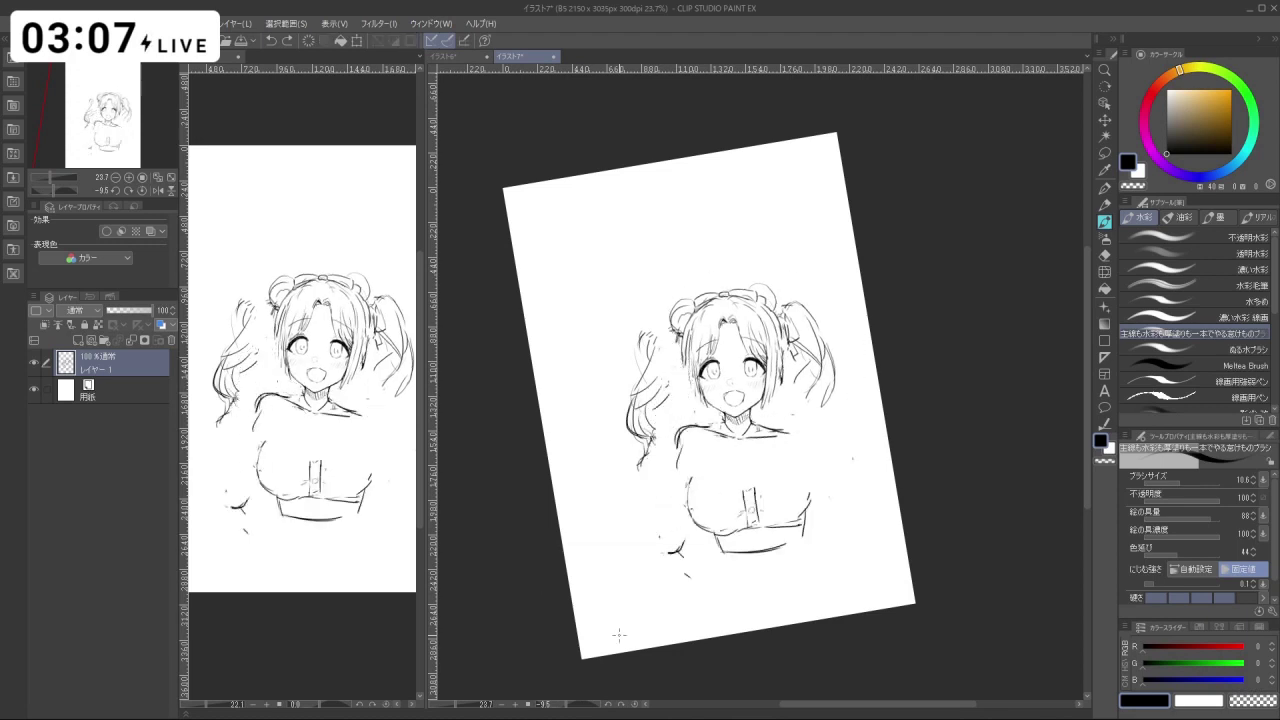
Redo the edits up to the redrawn shoulders, upper arms and chest outline, leaving out the raised hand.
click(289, 40)
click(291, 42)
click(293, 43)
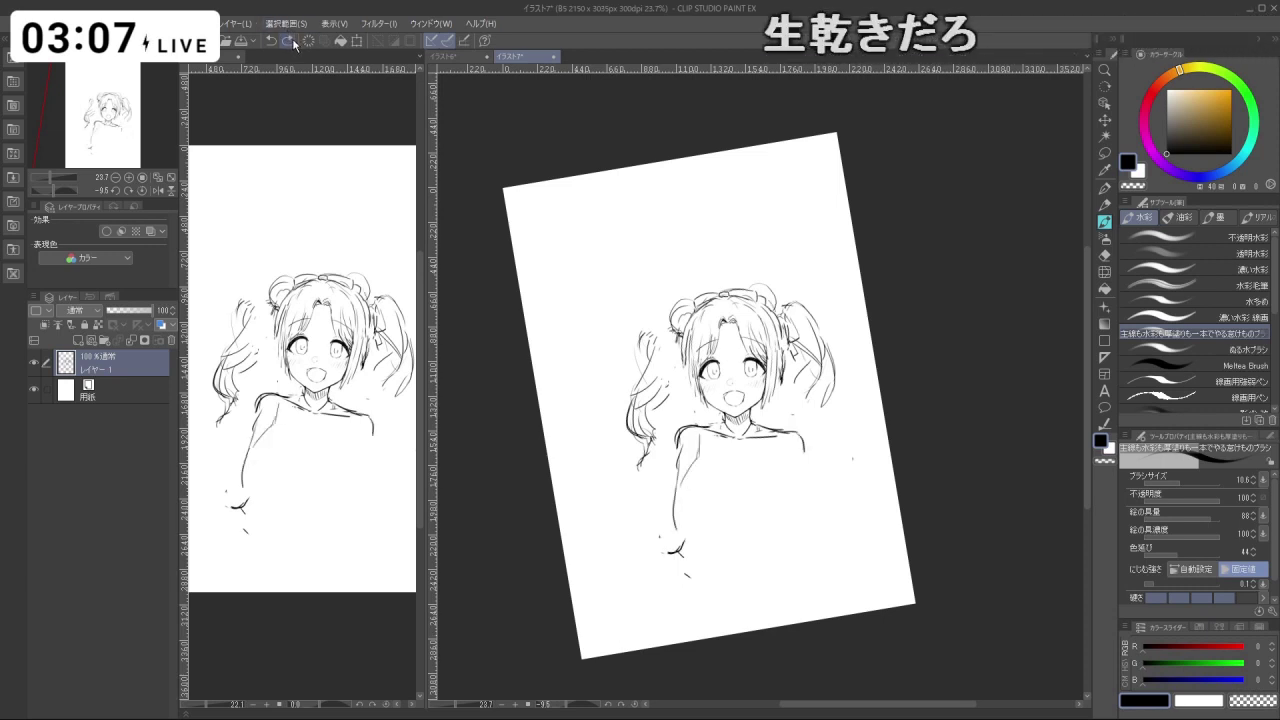
click(295, 44)
click(295, 44)
click(295, 44)
click(295, 44)
click(295, 44)
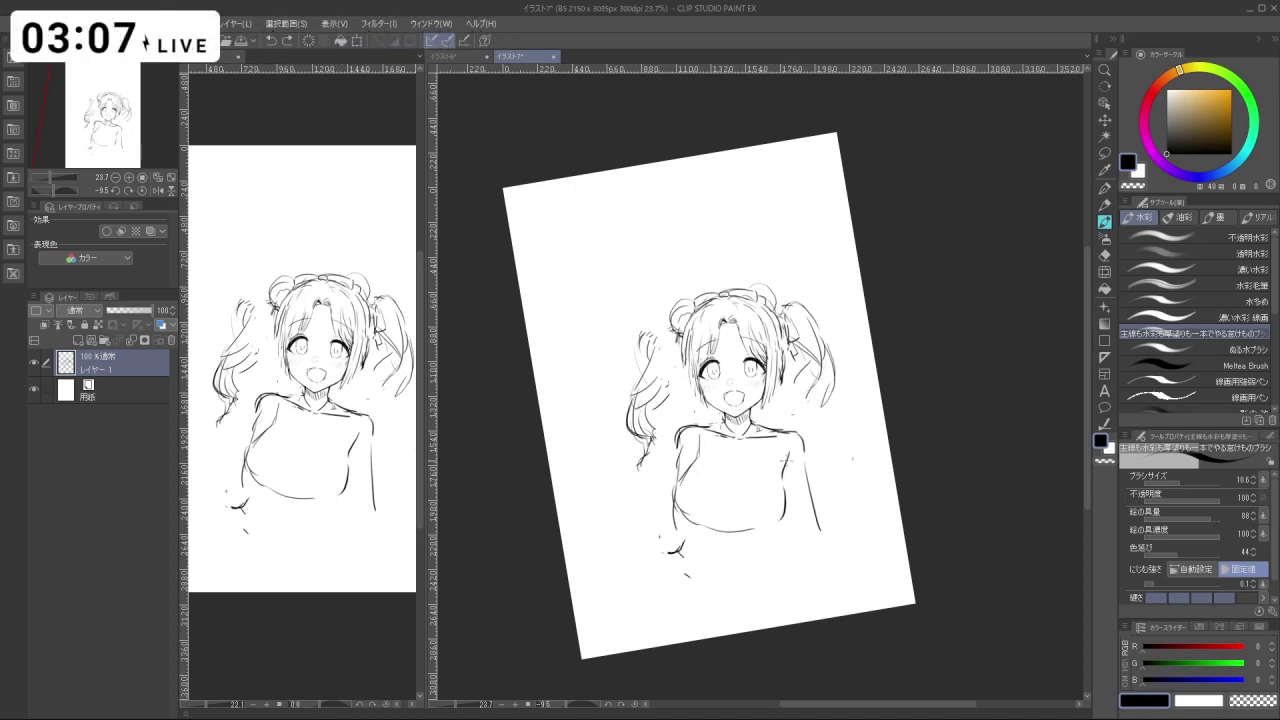
Lasso the head and right twin tail, scale them to 99%, apply the transform and clear the selection.
ctrl+click(814, 484)
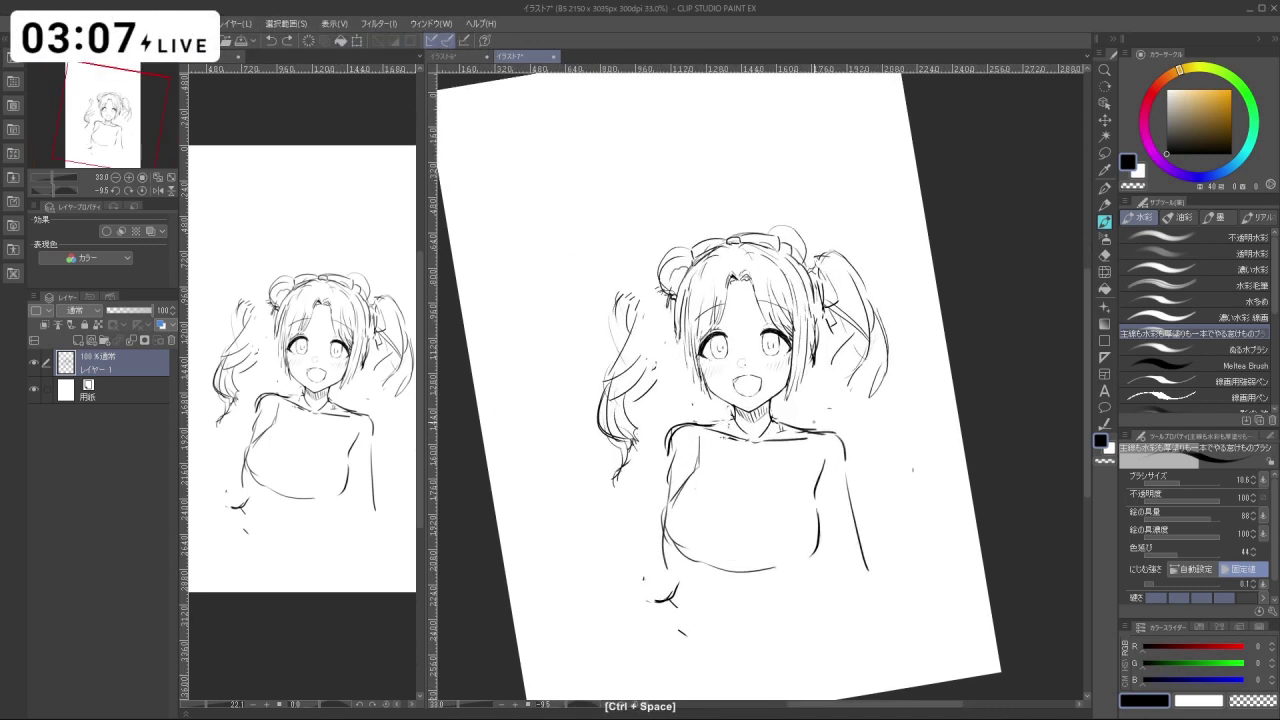
click(1107, 158)
ctrl+click(782, 409)
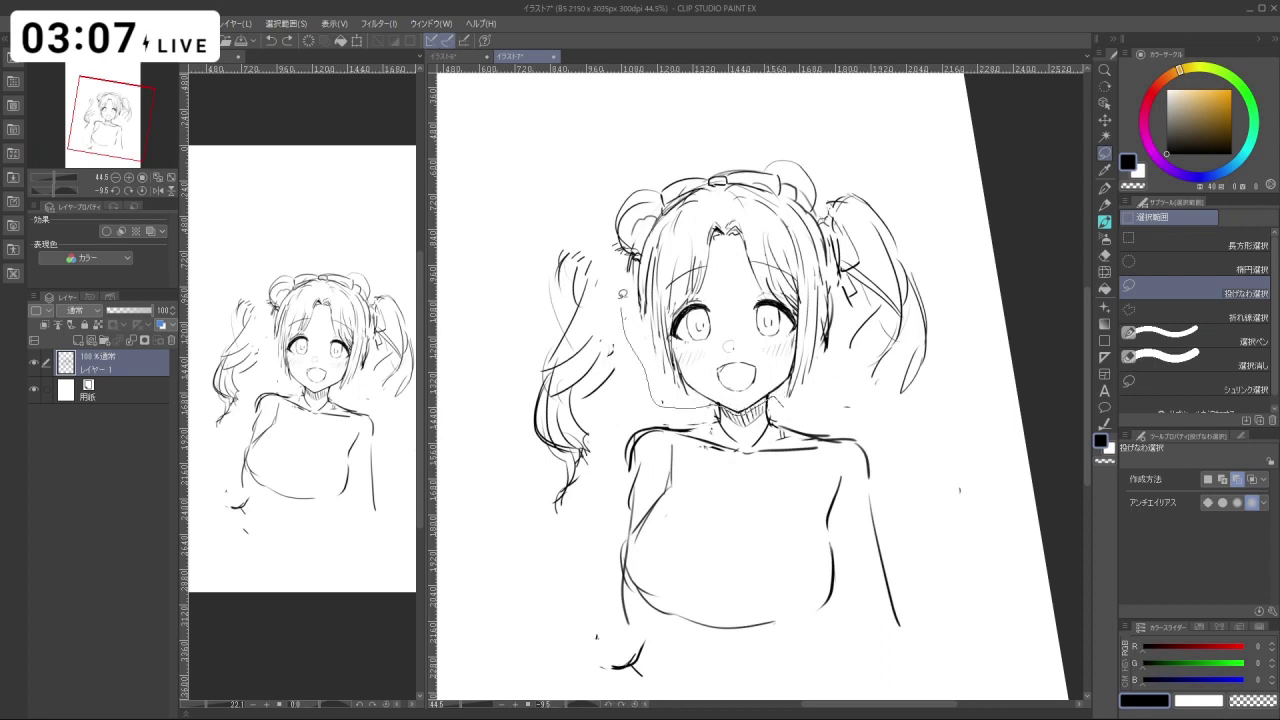
mouse_move(622, 293)
mouse_down()
mouse_move(810, 96)
mouse_move(966, 219)
mouse_move(947, 391)
mouse_up()
drag(812, 405, 812, 405)
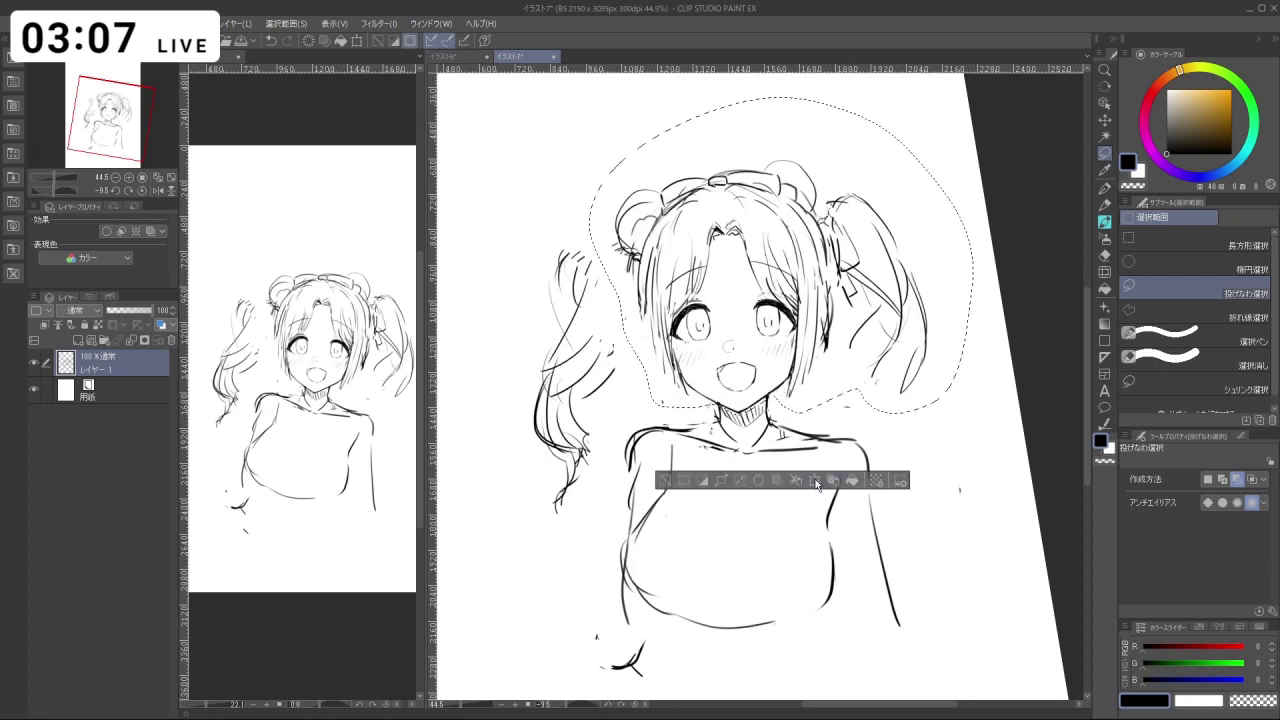
key(ctrl+t)
drag(996, 397, 984, 390)
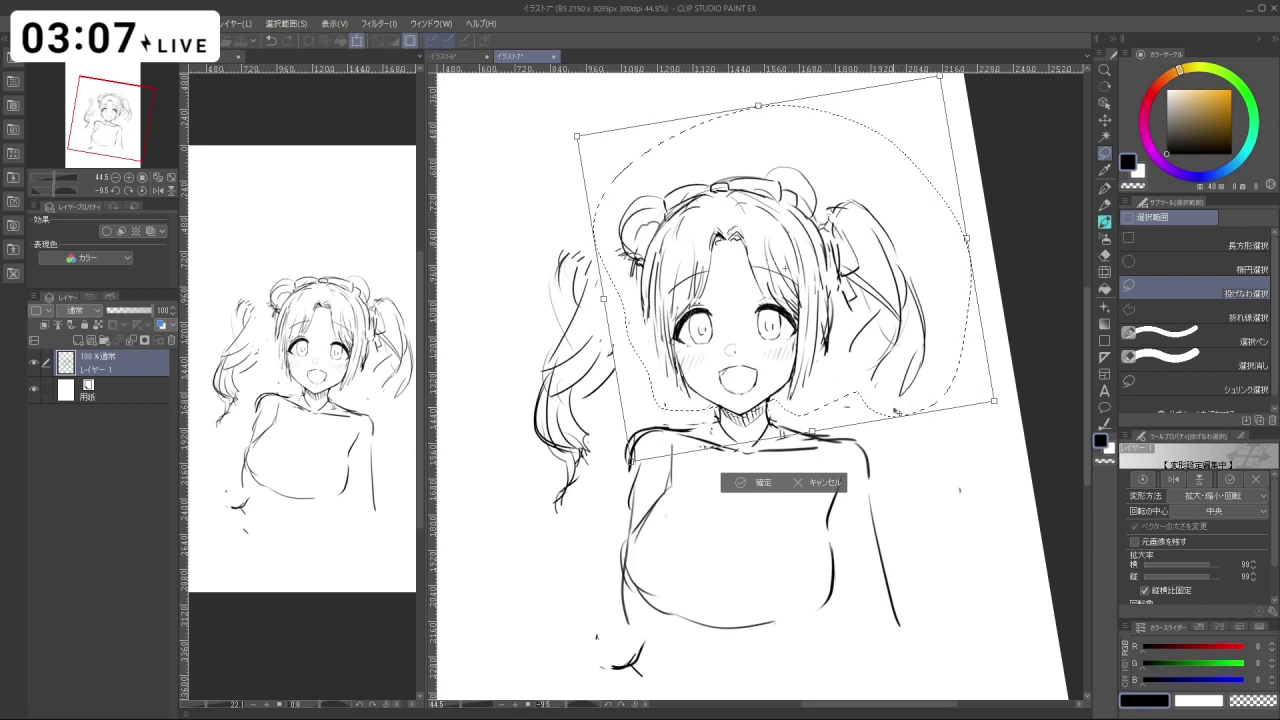
click(740, 482)
key(ctrl+d)
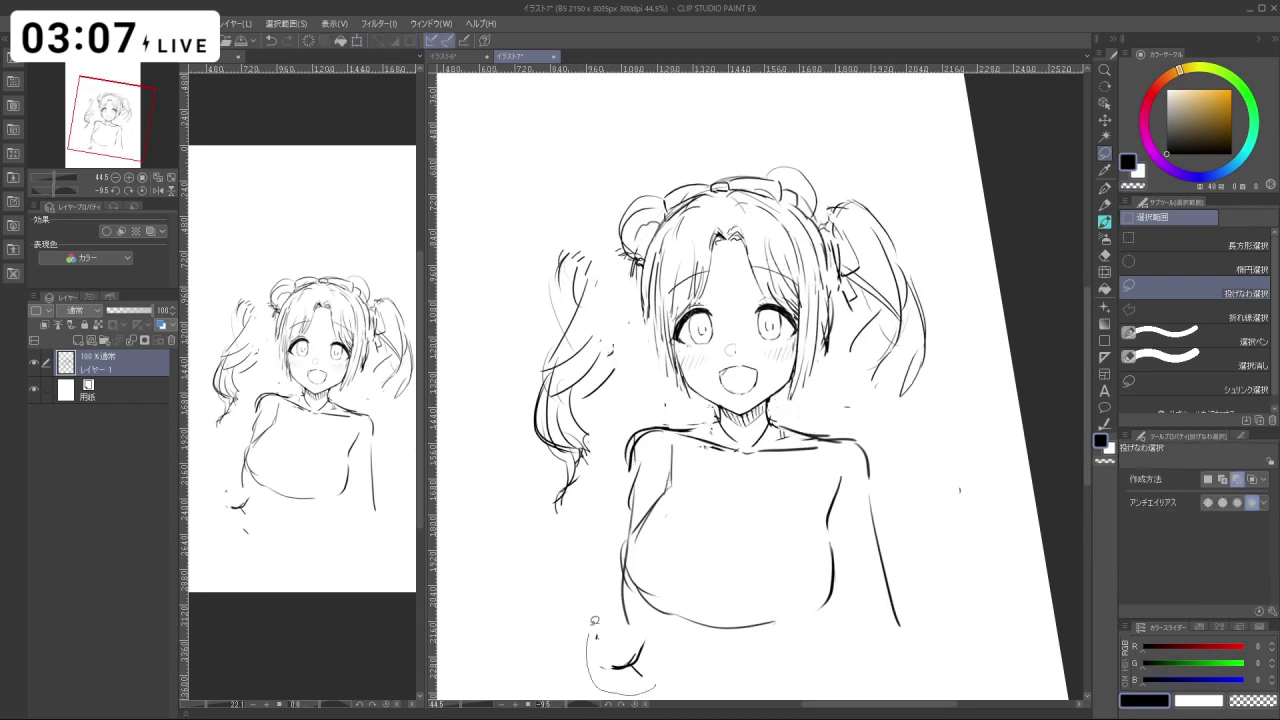
Lasso the shoulders, arms and chest, rotate them slightly clockwise and apply the transform.
mouse_move(699, 413)
mouse_down()
mouse_move(745, 449)
mouse_move(780, 421)
mouse_move(868, 412)
mouse_move(955, 600)
mouse_move(620, 670)
mouse_move(630, 420)
mouse_up()
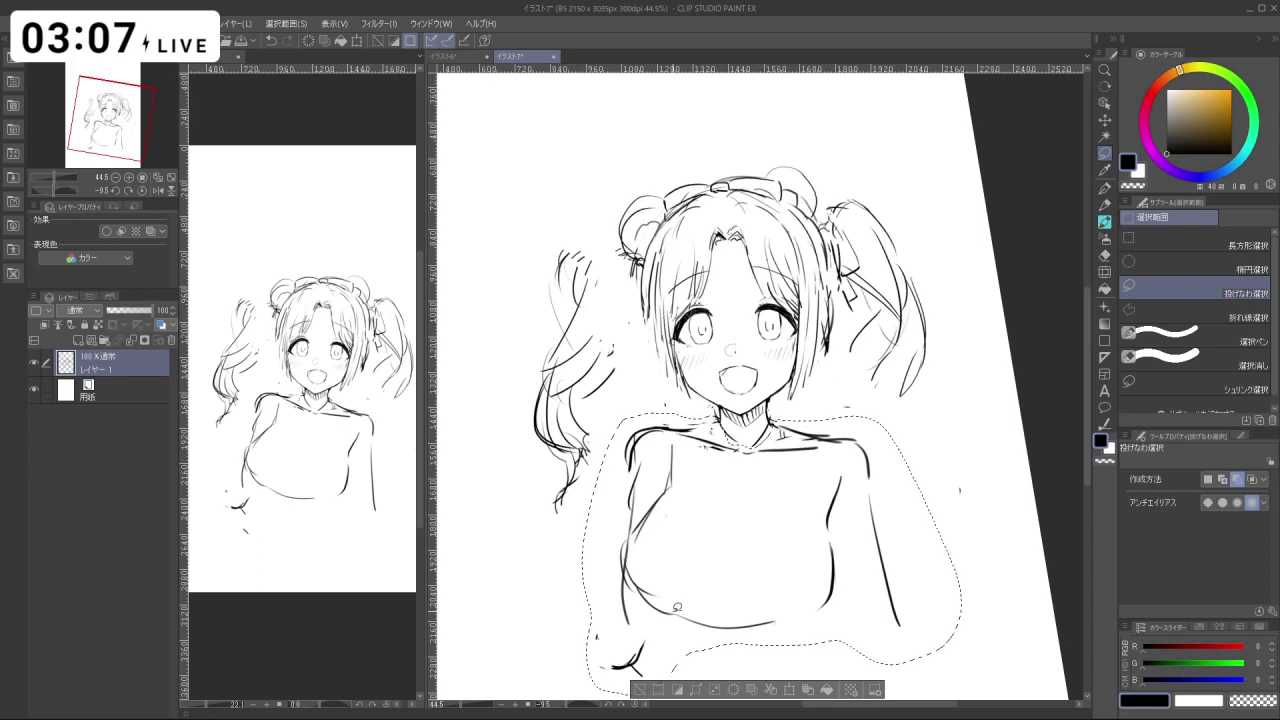
click(791, 690)
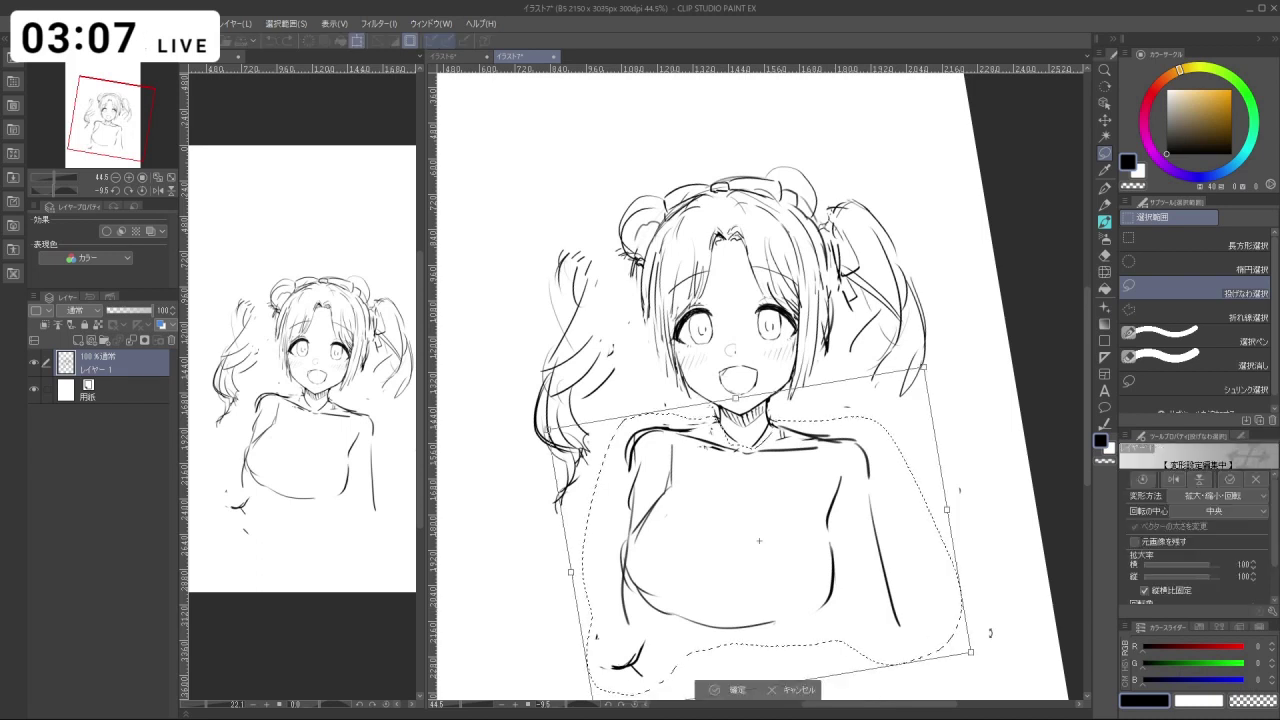
drag(1000, 648, 925, 661)
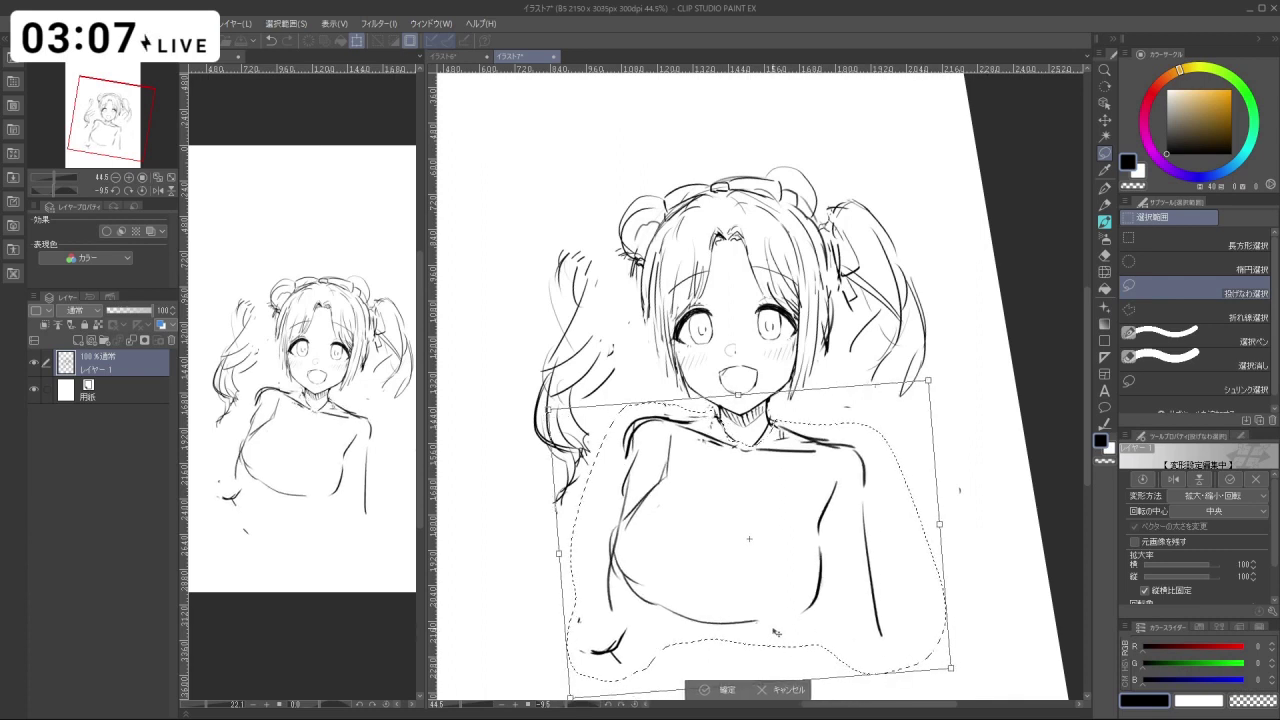
drag(941, 650, 912, 653)
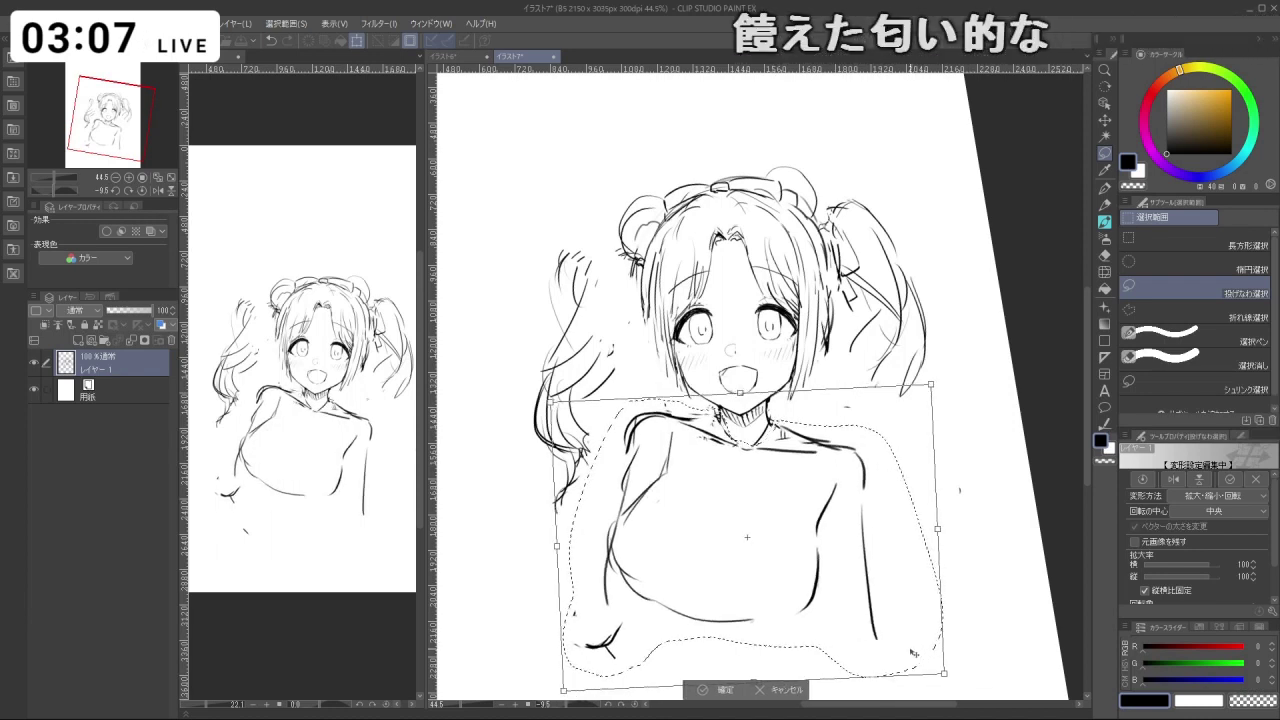
key(Return)
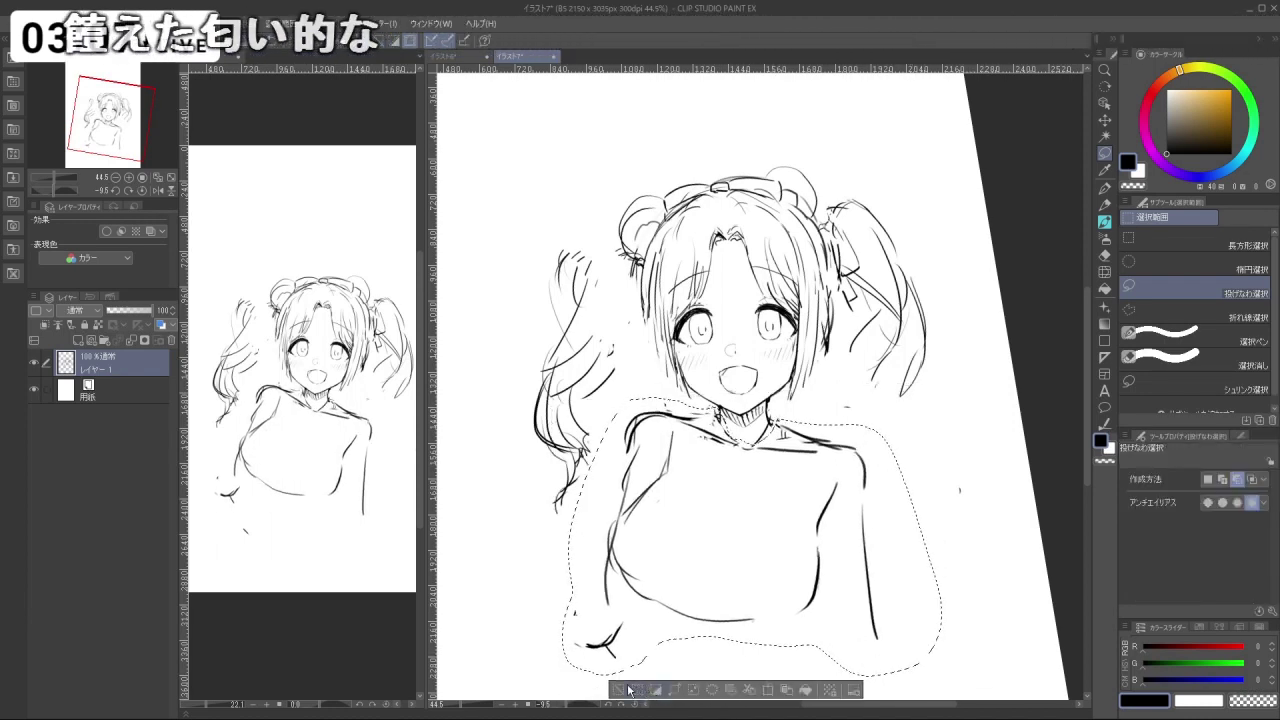
Clear the selection and draw the rounded lower end and side lines of the right-hand upper arm with the watercolour brush.
click(627, 690)
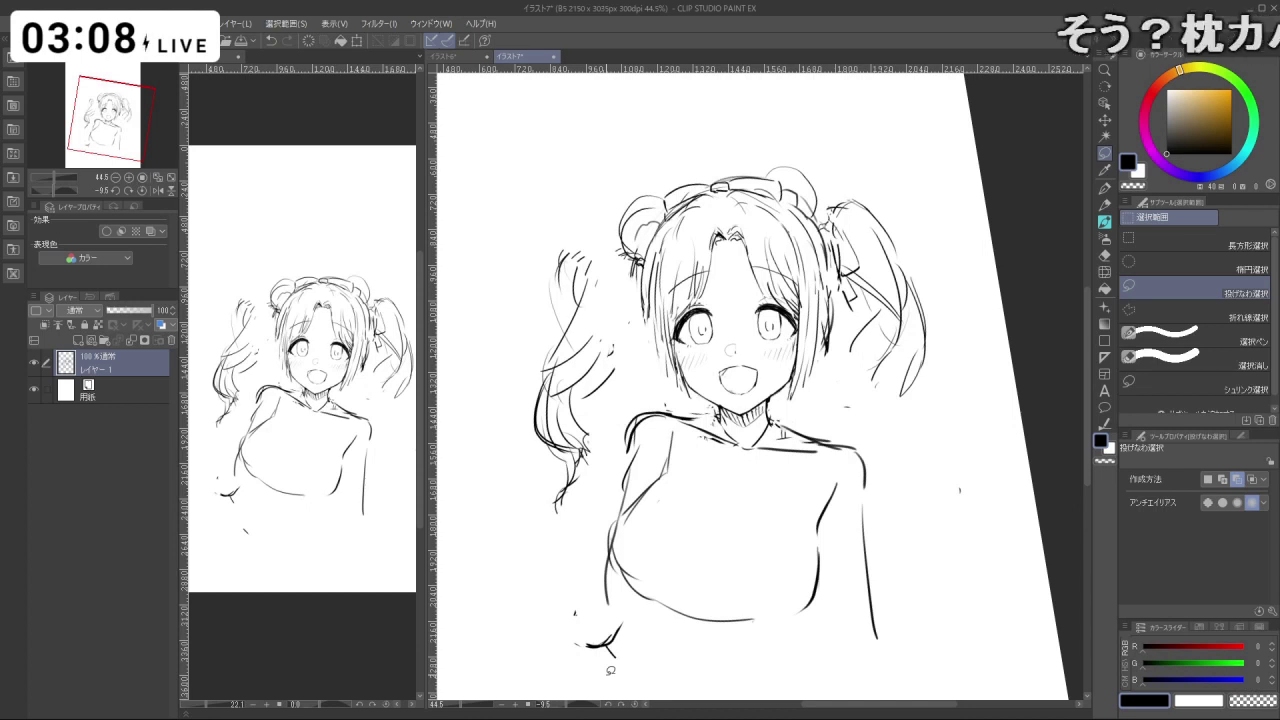
click(1104, 222)
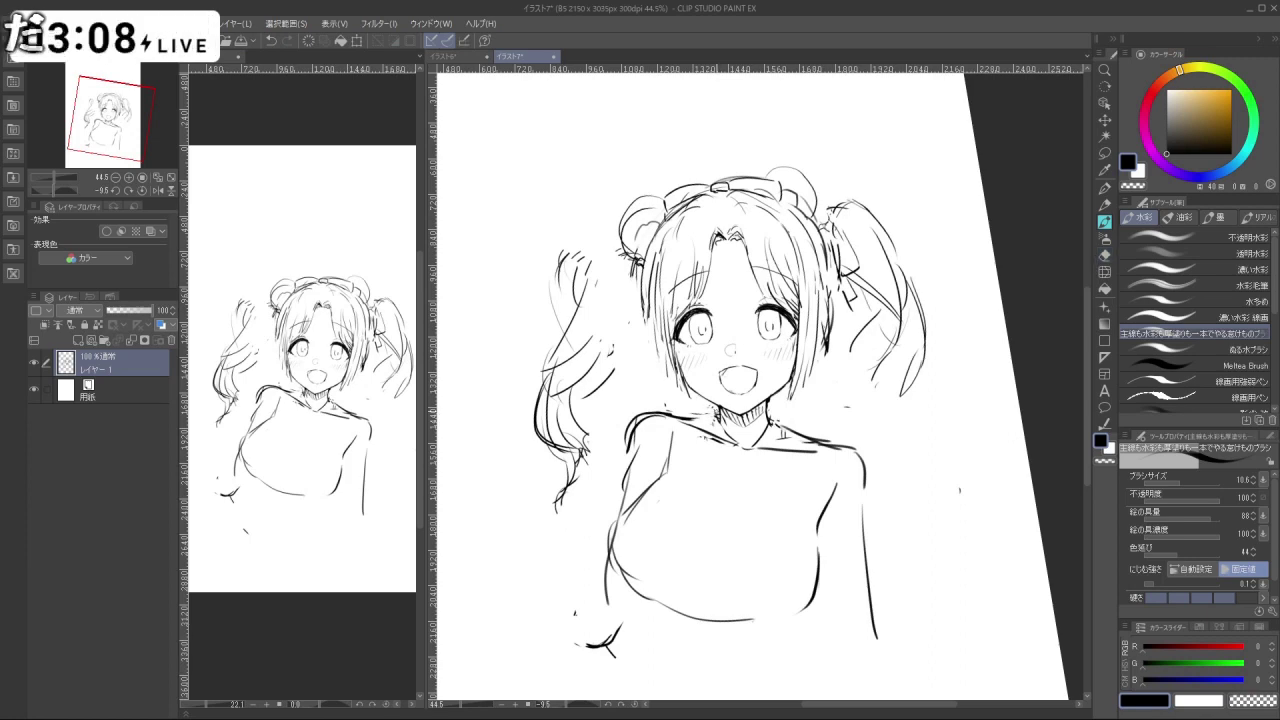
key(ctrl+z)
key(shift+space)
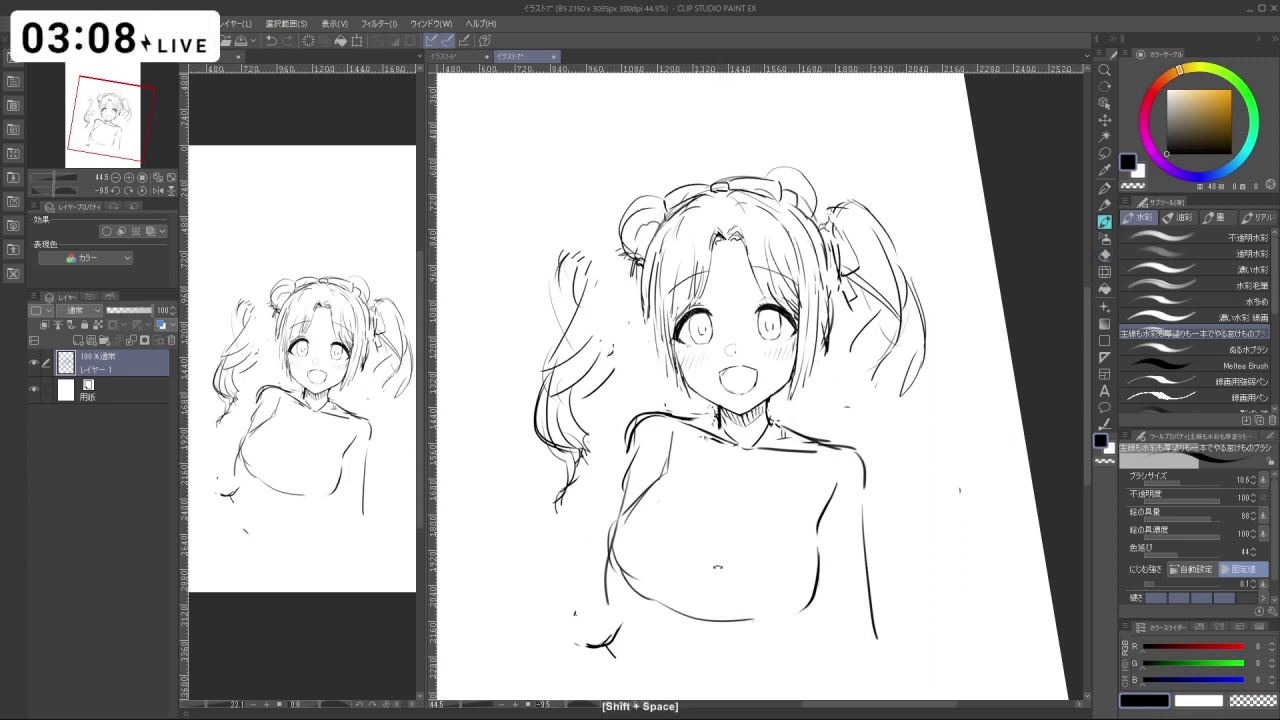
drag(717, 568, 867, 539)
key(c)
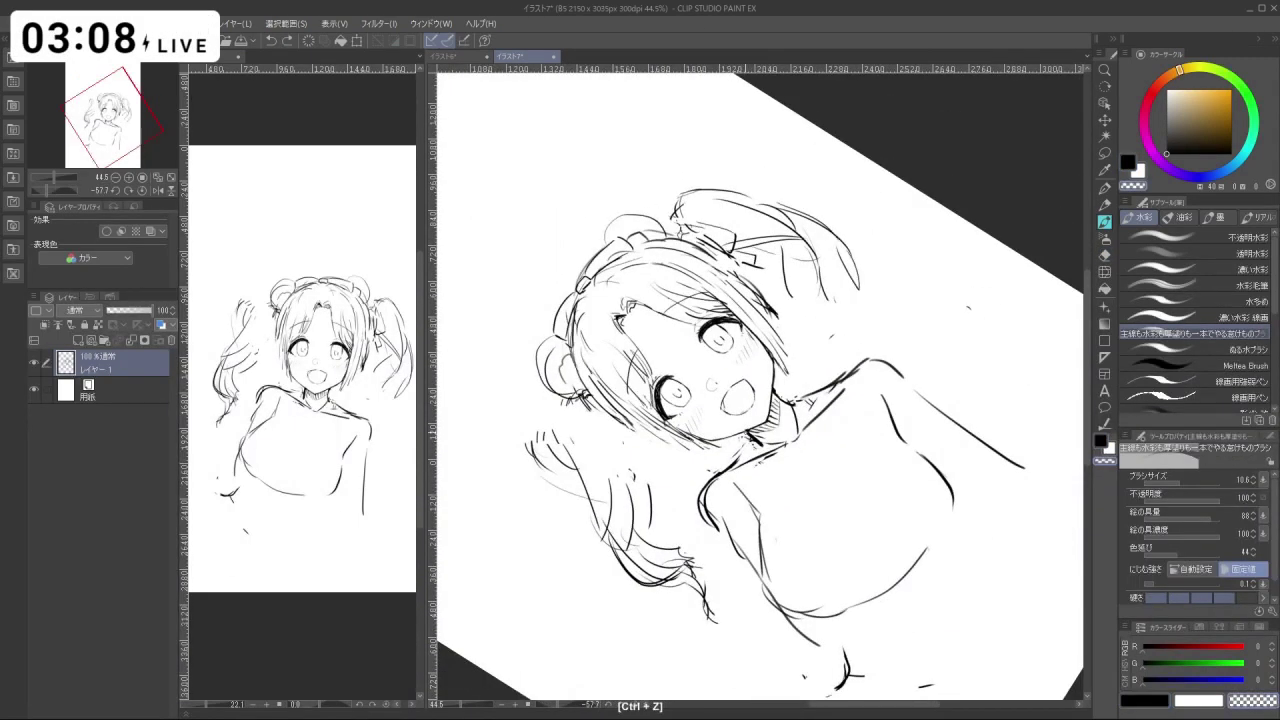
key(c)
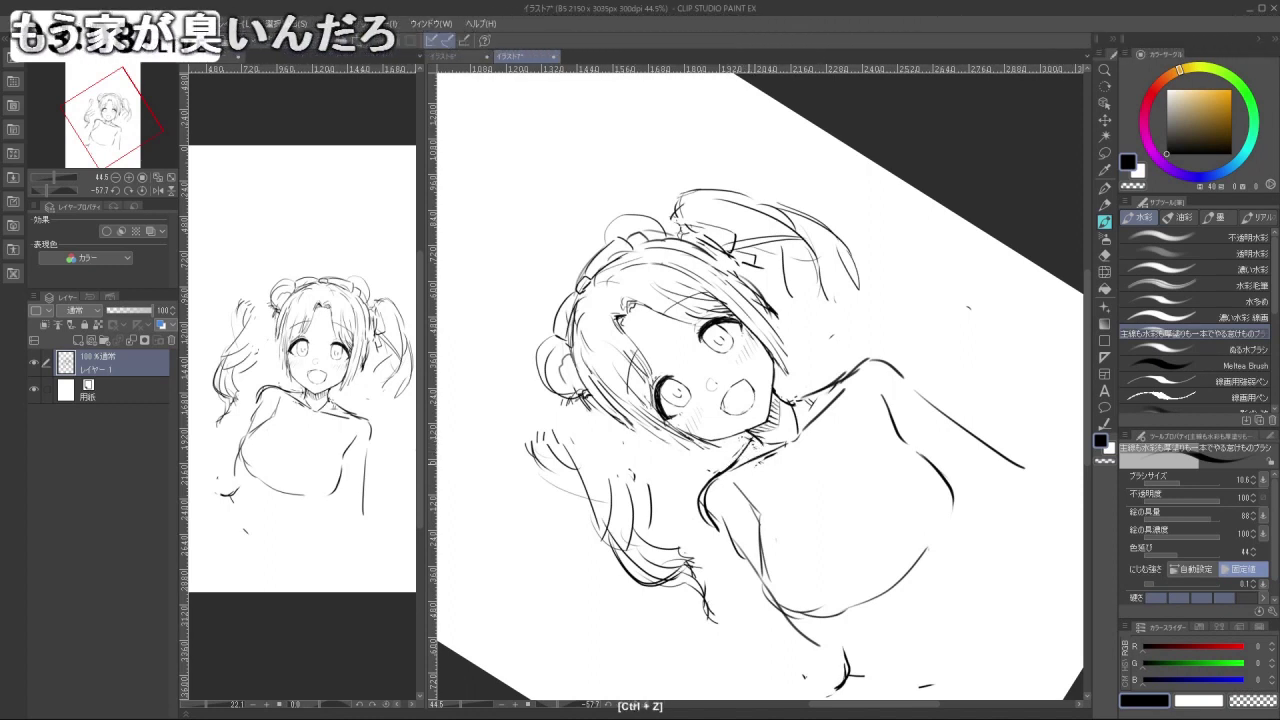
key(shift+space)
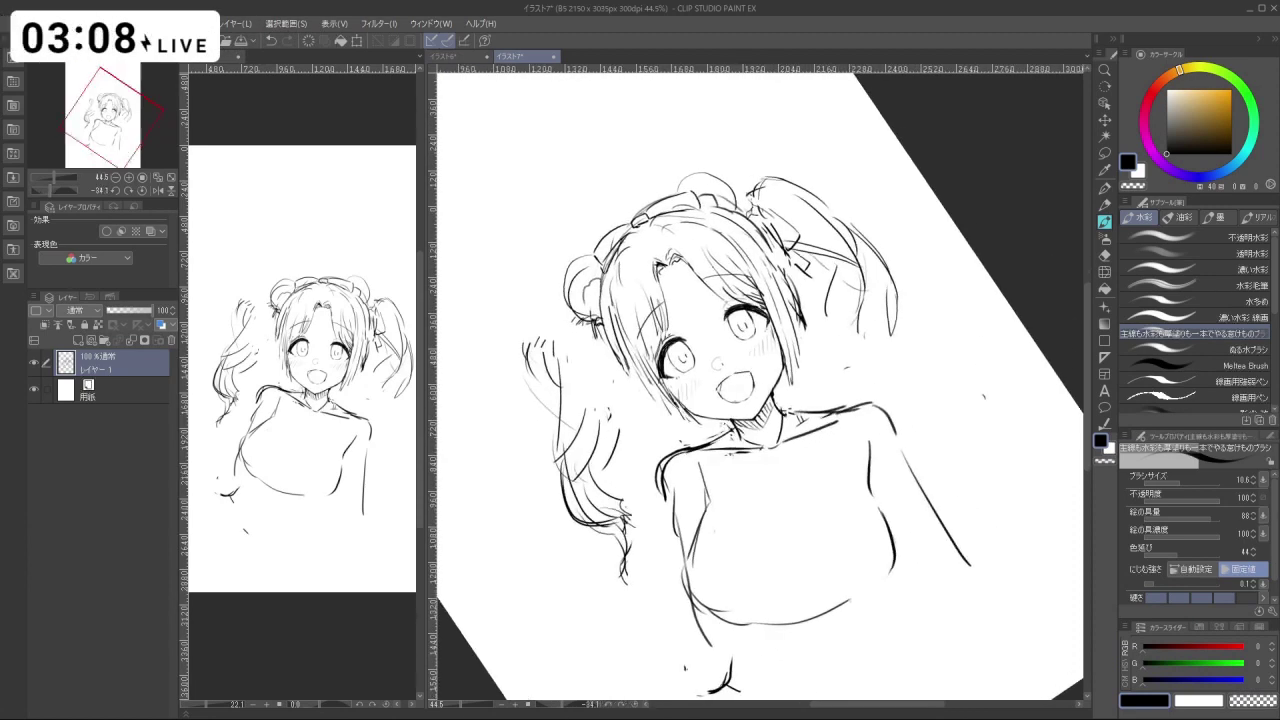
key(shift+space)
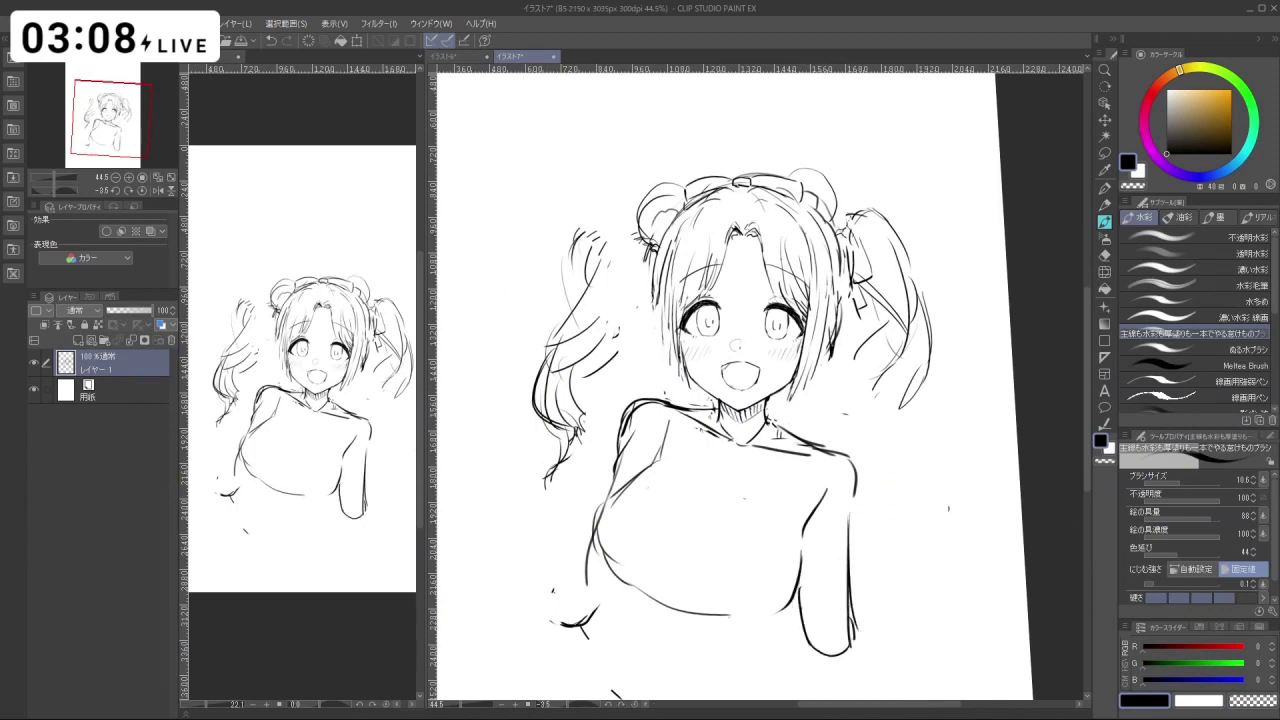
key(shift+space)
key(ctrl+space)
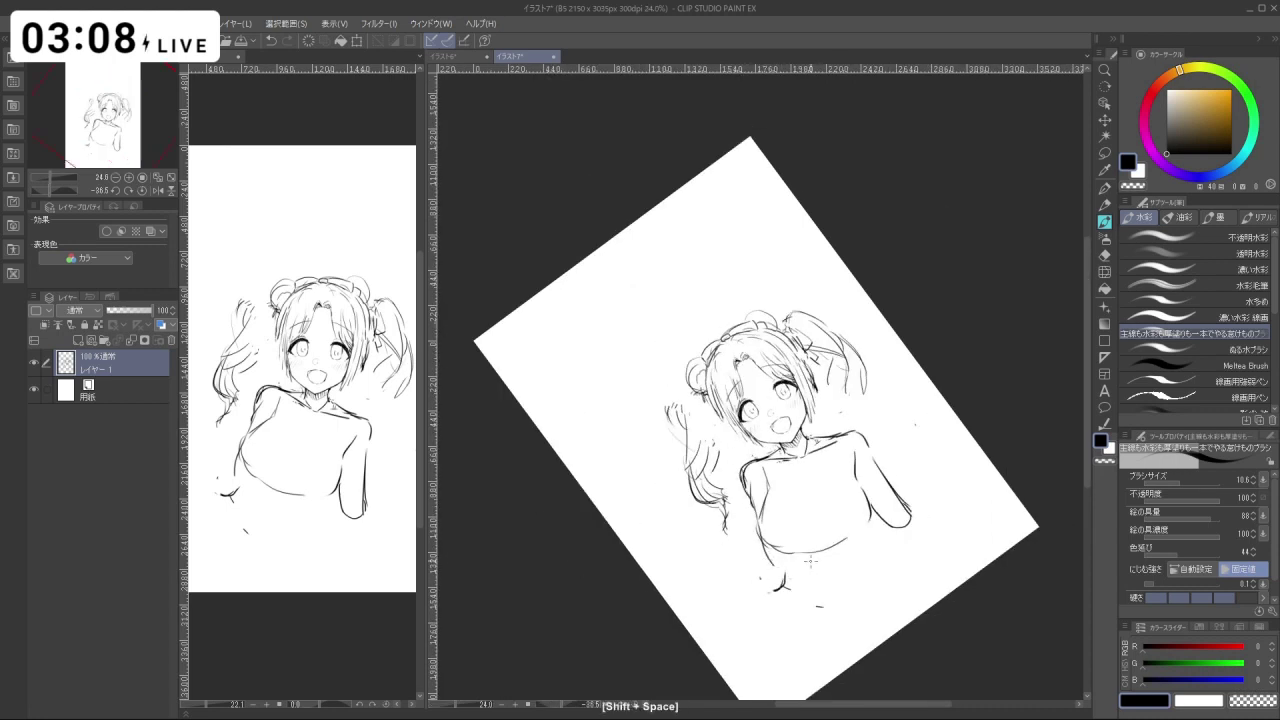
Erase the detached twin tail on the left side of the head with an enlarged transparent brush.
key(ctrl+alt)
mouse_move(672, 401)
mouse_down()
mouse_move(702, 498)
mouse_move(716, 468)
mouse_move(721, 483)
mouse_move(752, 465)
mouse_move(773, 472)
mouse_up()
key(ctrl+space)
key(shift+space)
drag(722, 421, 697, 397)
key(ctrl+alt)
key(c)
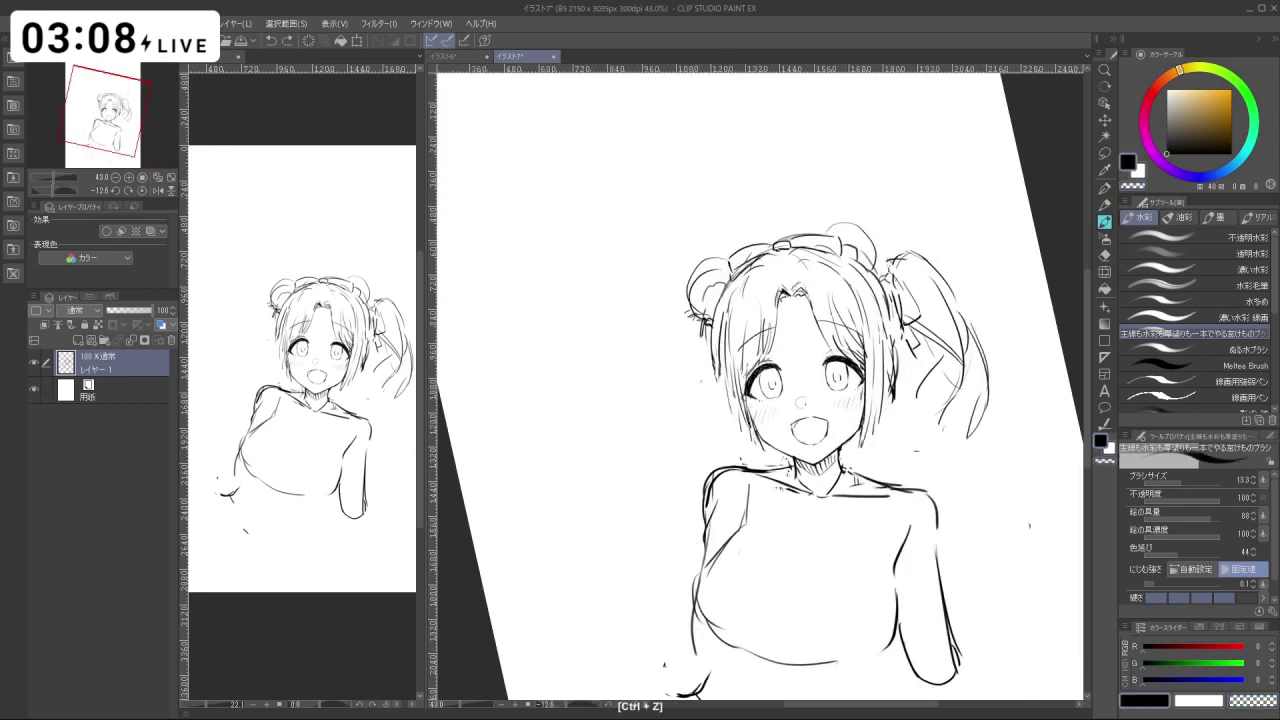
Draw a thin hair strand falling from the left side of the face to the shoulder.
drag(719, 403, 733, 427)
key(ctrl+z)
drag(722, 371, 737, 433)
key(ctrl+z)
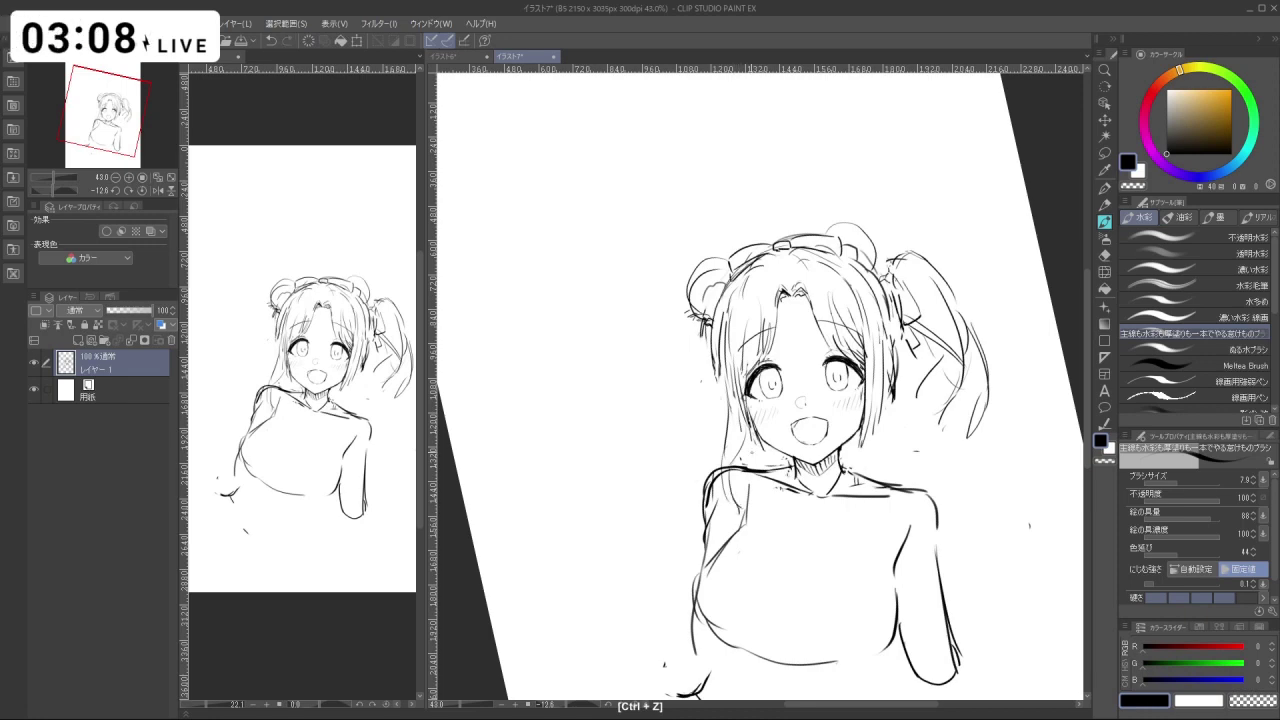
key(ctrl+z)
Clean up and retouch the small sketch lines around the eyes.
drag(813, 365, 965, 335)
key(c)
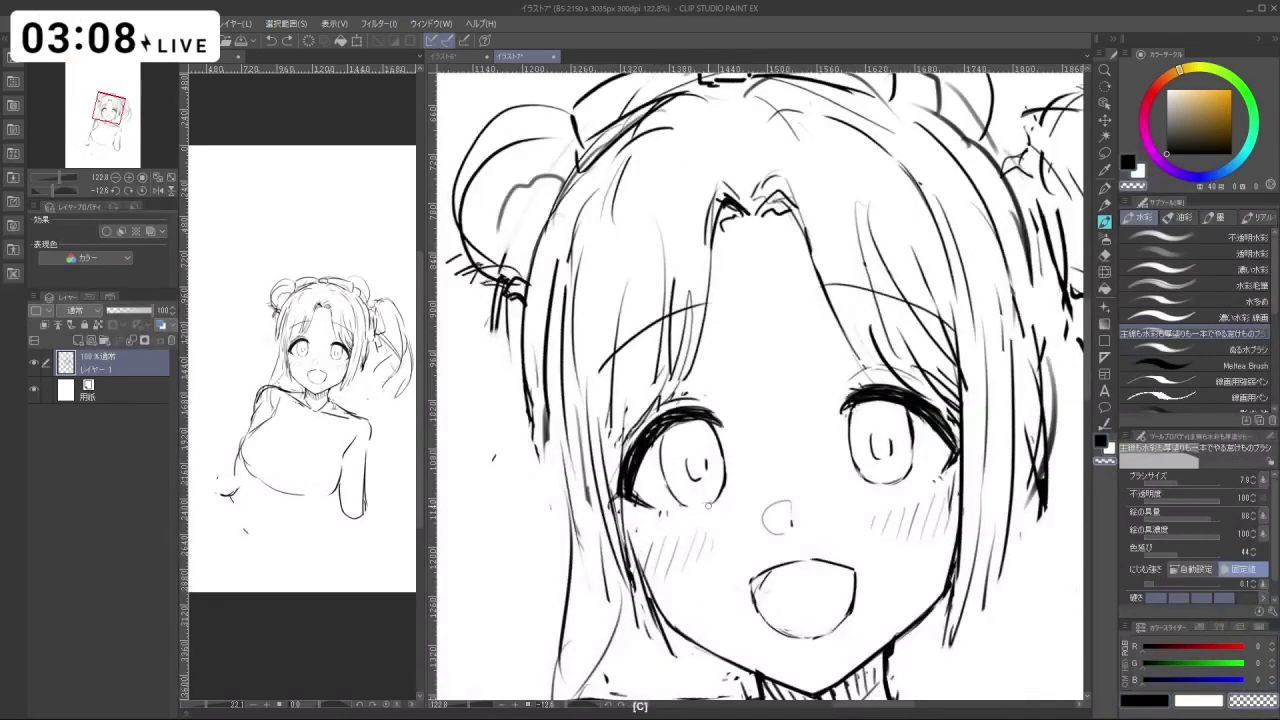
key(c)
key(ctrl+z)
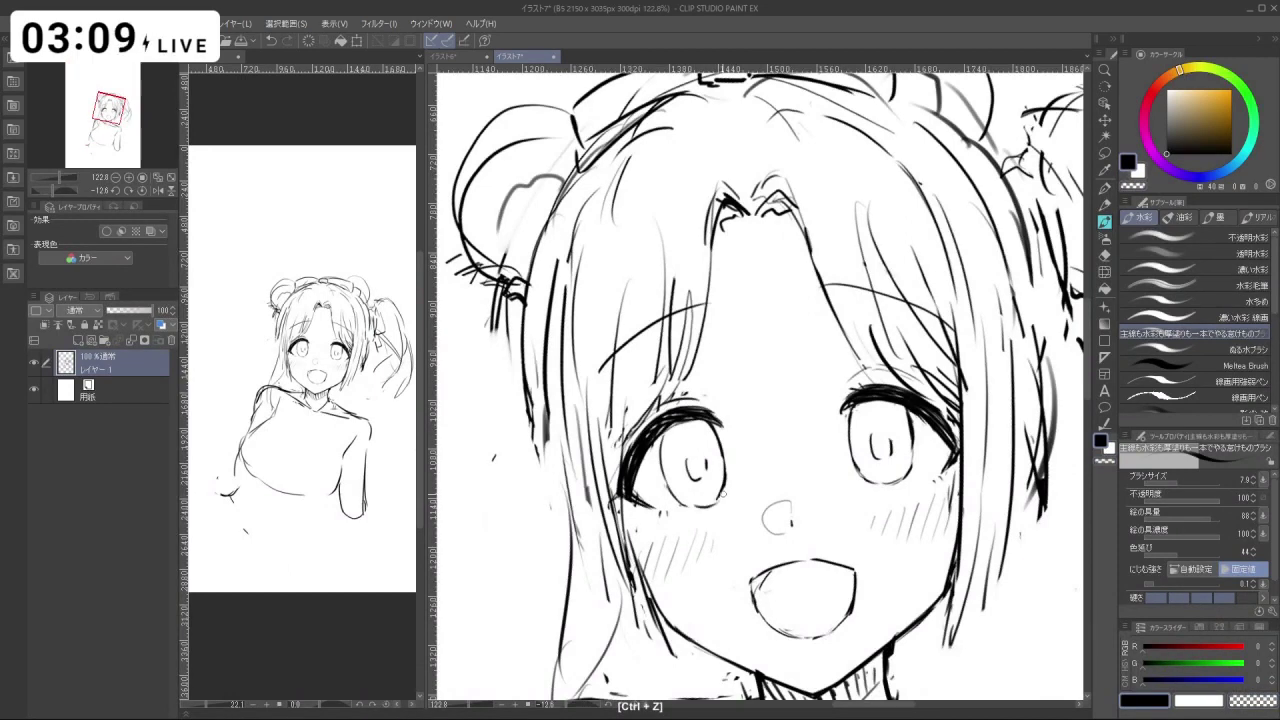
key(c)
key(c)
drag(830, 504, 730, 502)
drag(805, 530, 745, 412)
drag(848, 472, 792, 262)
drag(674, 578, 790, 262)
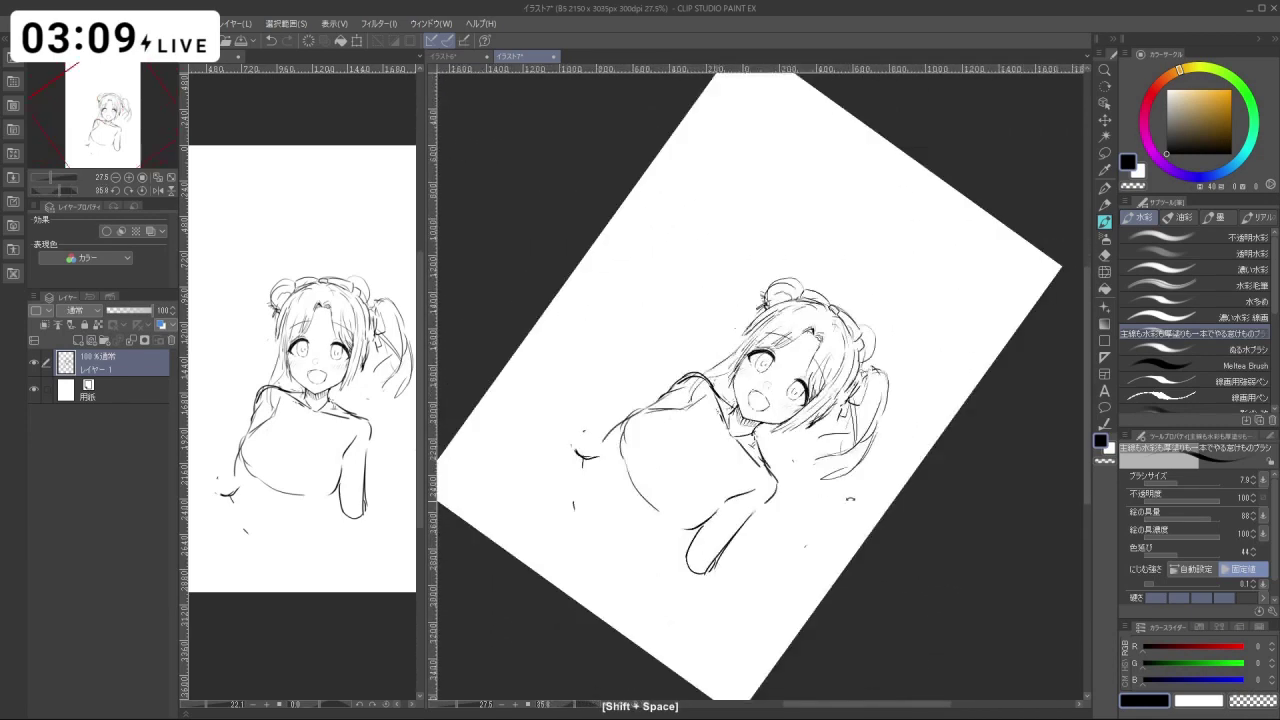
Draw the inner line of the left raised forearm, redoing it until it slants down to the chest.
drag(842, 336, 792, 300)
key(ctrl+z)
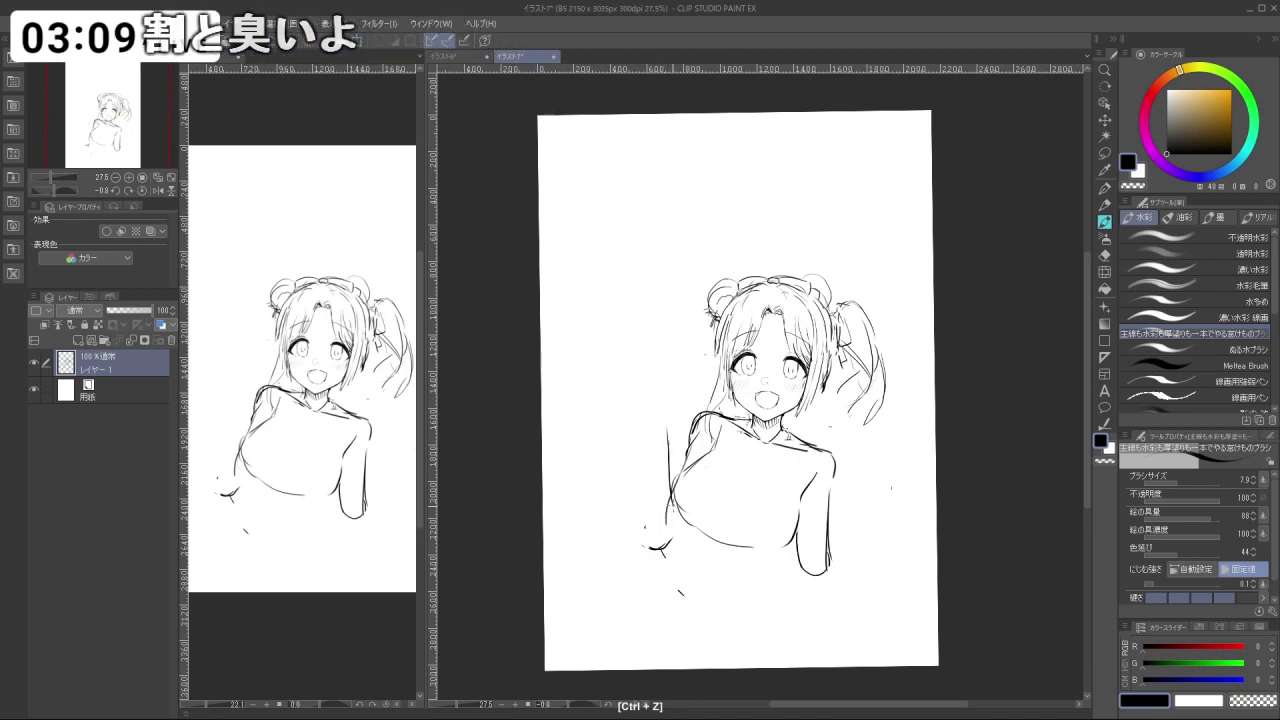
mouse_move(667, 428)
mouse_down()
mouse_move(670, 495)
mouse_move(719, 480)
mouse_up()
key(ctrl+space)
key(ctrl+z)
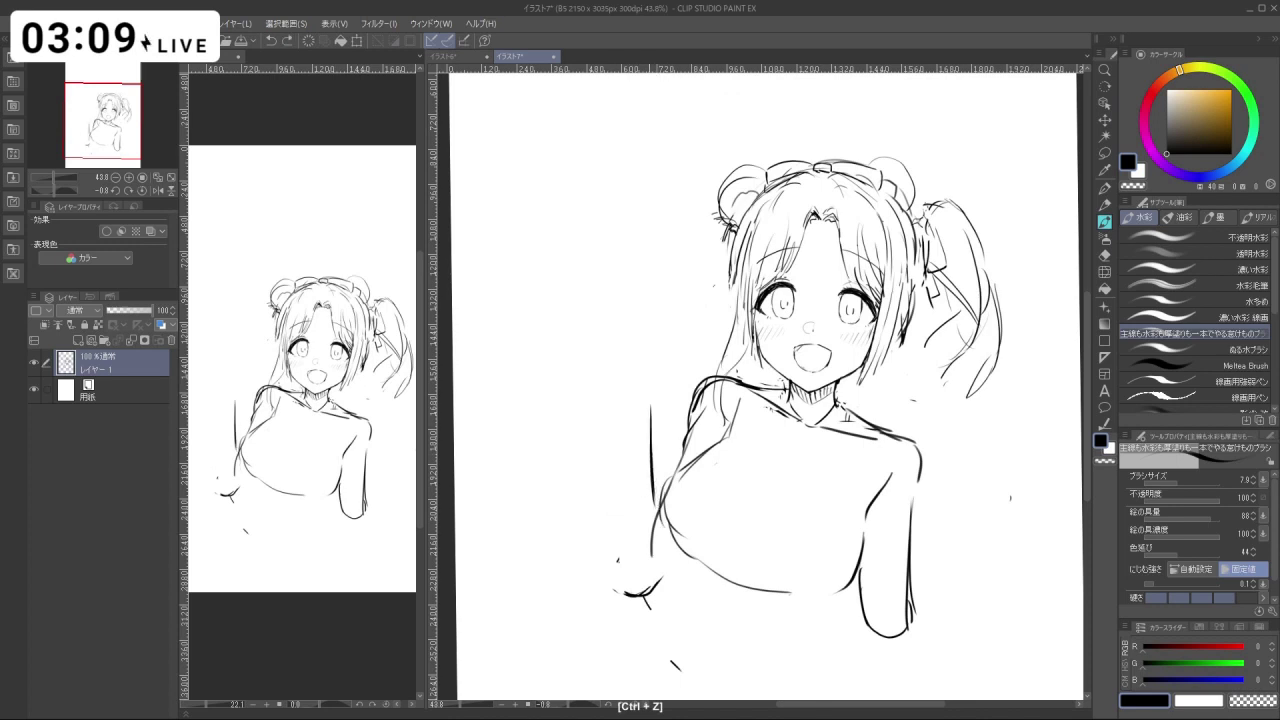
key(ctrl+z)
drag(649, 405, 657, 488)
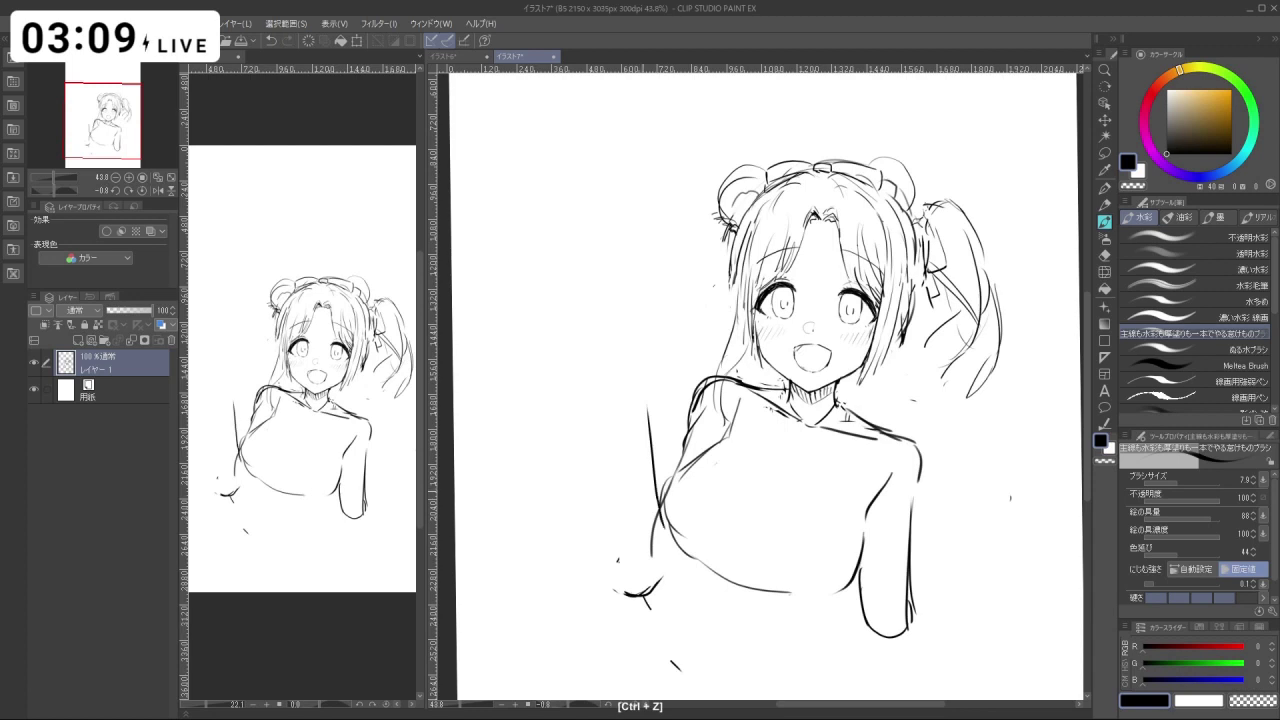
Draw the outer forearm line and the elbow curve, erasing the old marks at the elbow.
mouse_move(612, 425)
mouse_down()
mouse_move(618, 590)
mouse_move(655, 611)
mouse_up()
drag(654, 611, 680, 586)
key(ctrl+z)
mouse_move(665, 526)
mouse_down()
mouse_move(673, 577)
mouse_move(659, 540)
mouse_up()
key(c)
drag(653, 553, 648, 527)
mouse_move(651, 590)
mouse_down()
mouse_move(630, 600)
mouse_move(648, 611)
mouse_move(633, 598)
mouse_up()
key(c)
key(ctrl+z)
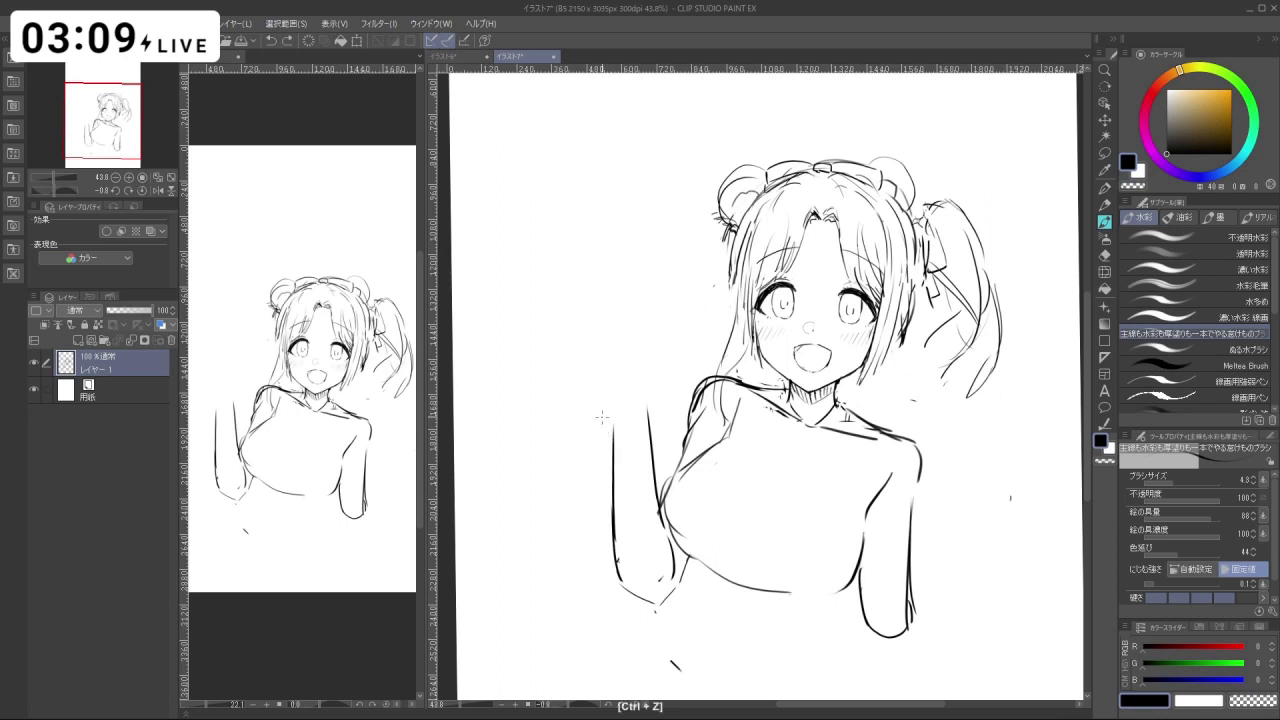
Redraw the outer line of the left forearm so that it leans outward, with the brush size at 14.
mouse_move(604, 421)
mouse_down()
mouse_move(612, 520)
mouse_move(617, 436)
mouse_move(614, 535)
mouse_up()
key(c)
key(c)
drag(598, 475, 596, 475)
drag(604, 422, 609, 510)
key(ctrl+z)
key(ctrl+z)
drag(604, 421, 617, 560)
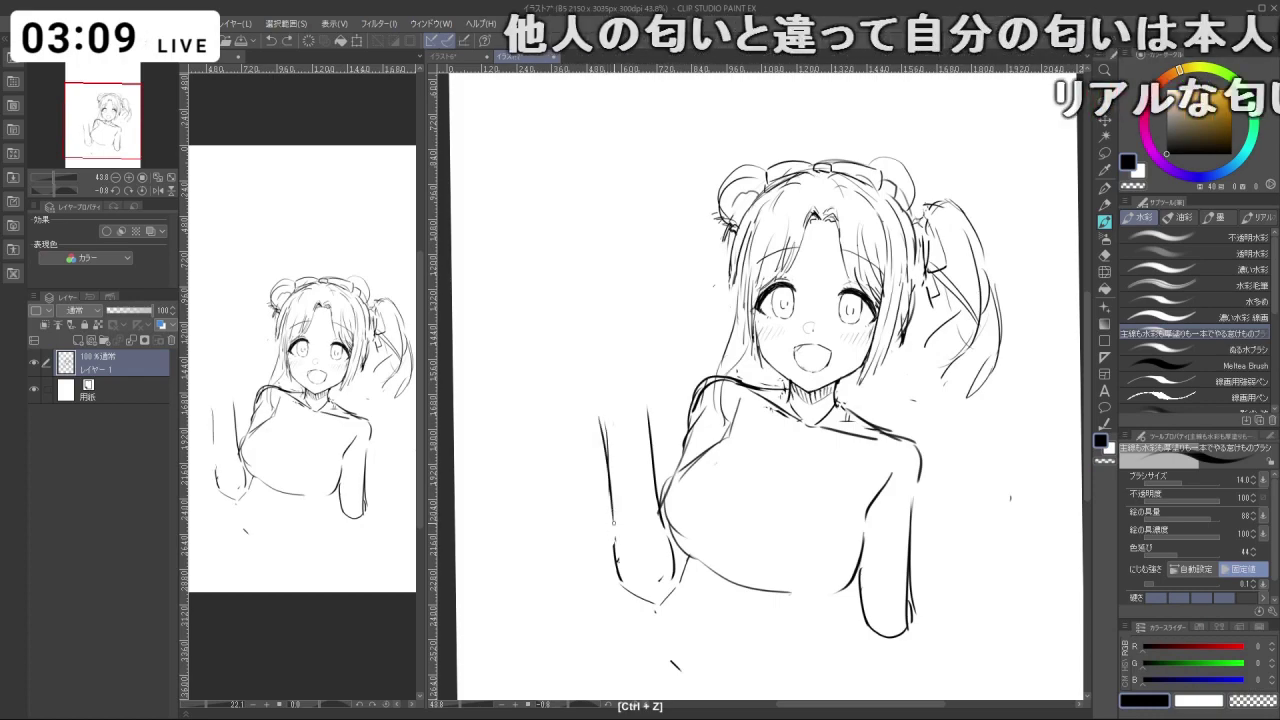
Close the upper end of the left forearm with short wrist lines.
key(shift+space)
mouse_move(712, 553)
mouse_down()
mouse_move(765, 560)
mouse_move(848, 233)
mouse_up()
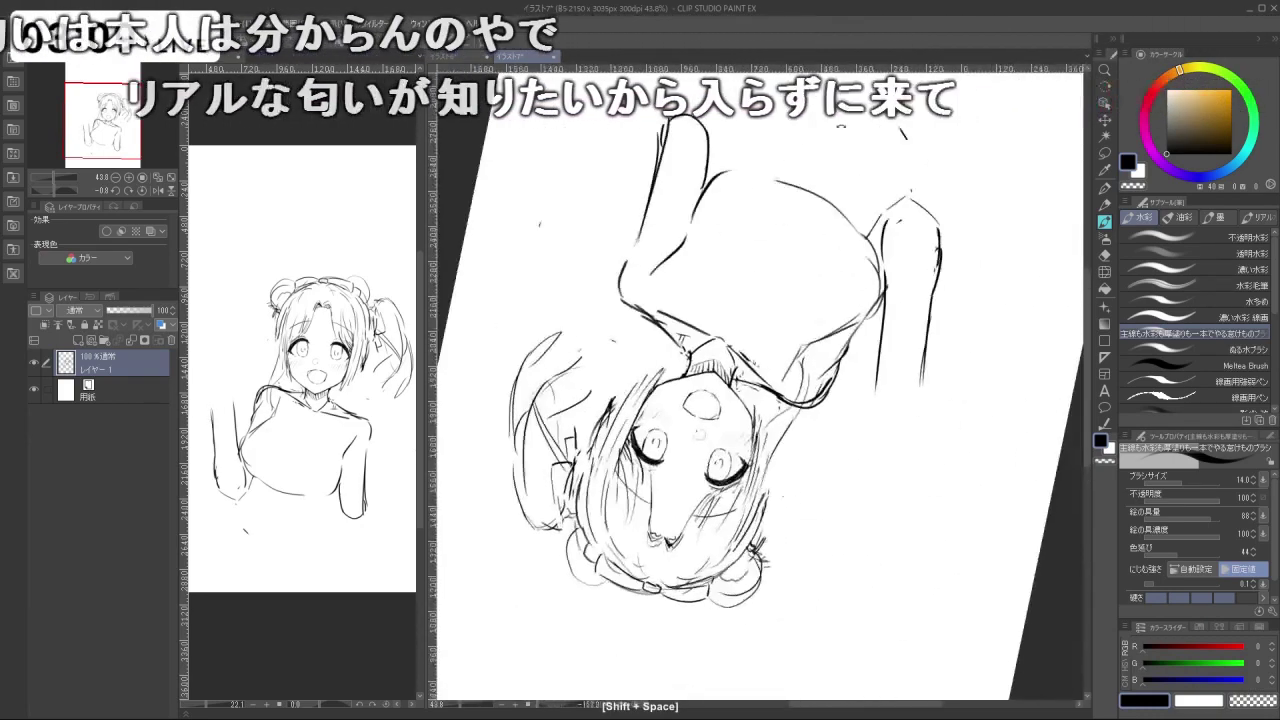
key(ctrl+z)
mouse_move(918, 400)
mouse_down()
mouse_move(902, 410)
mouse_move(893, 396)
mouse_up()
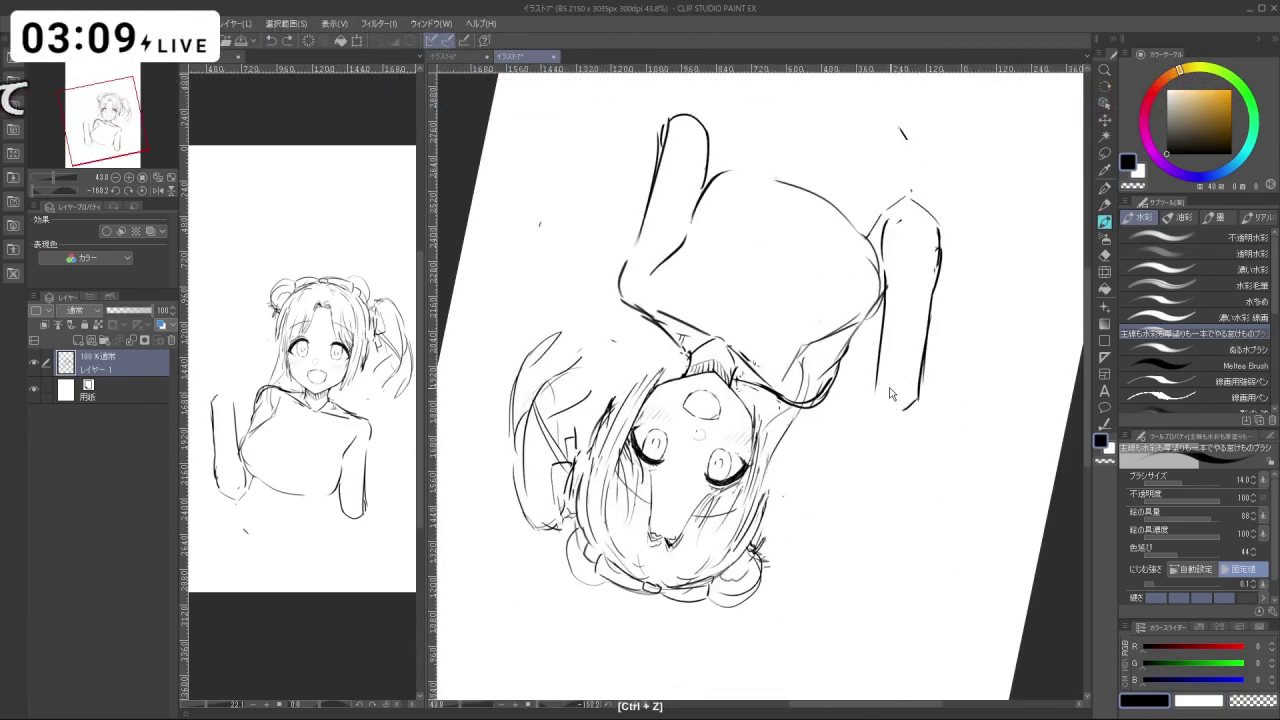
key(shift+space)
mouse_move(651, 269)
mouse_down()
mouse_move(715, 538)
mouse_move(804, 538)
mouse_move(917, 388)
mouse_up()
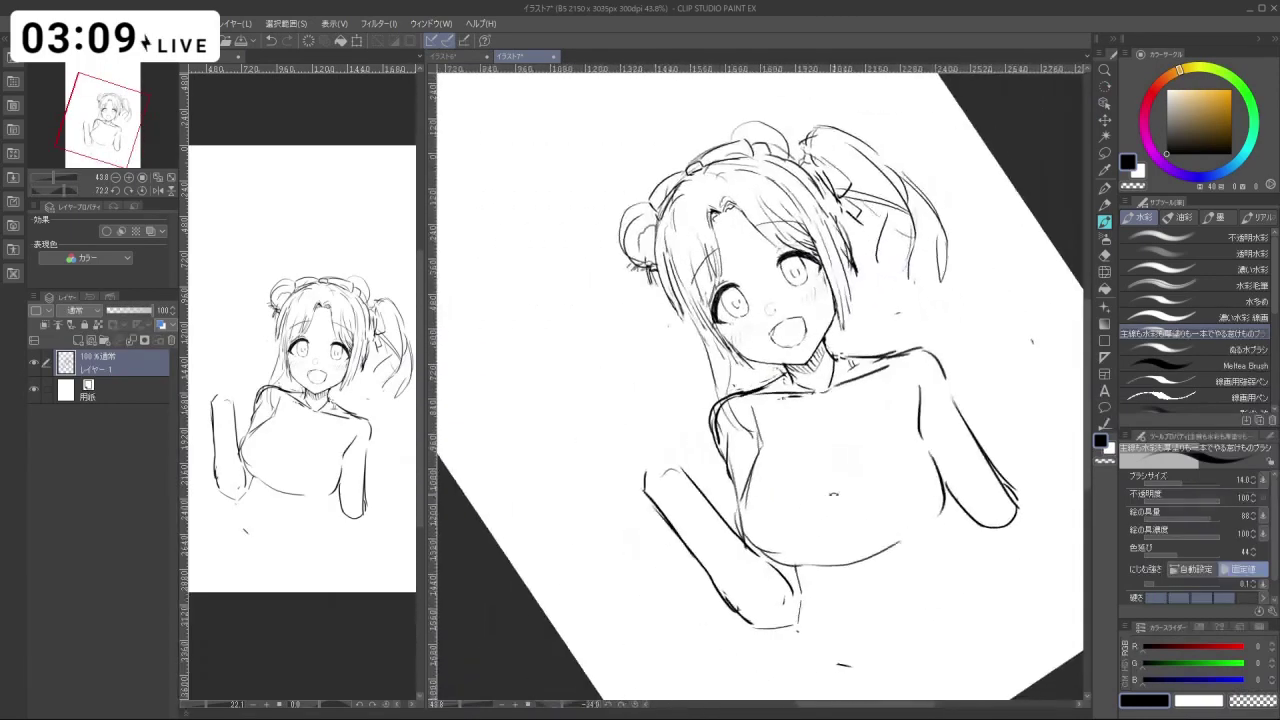
Sketch the palm of the raised hand as a blocky outline above the wrist.
key(shift+space)
drag(922, 446, 836, 234)
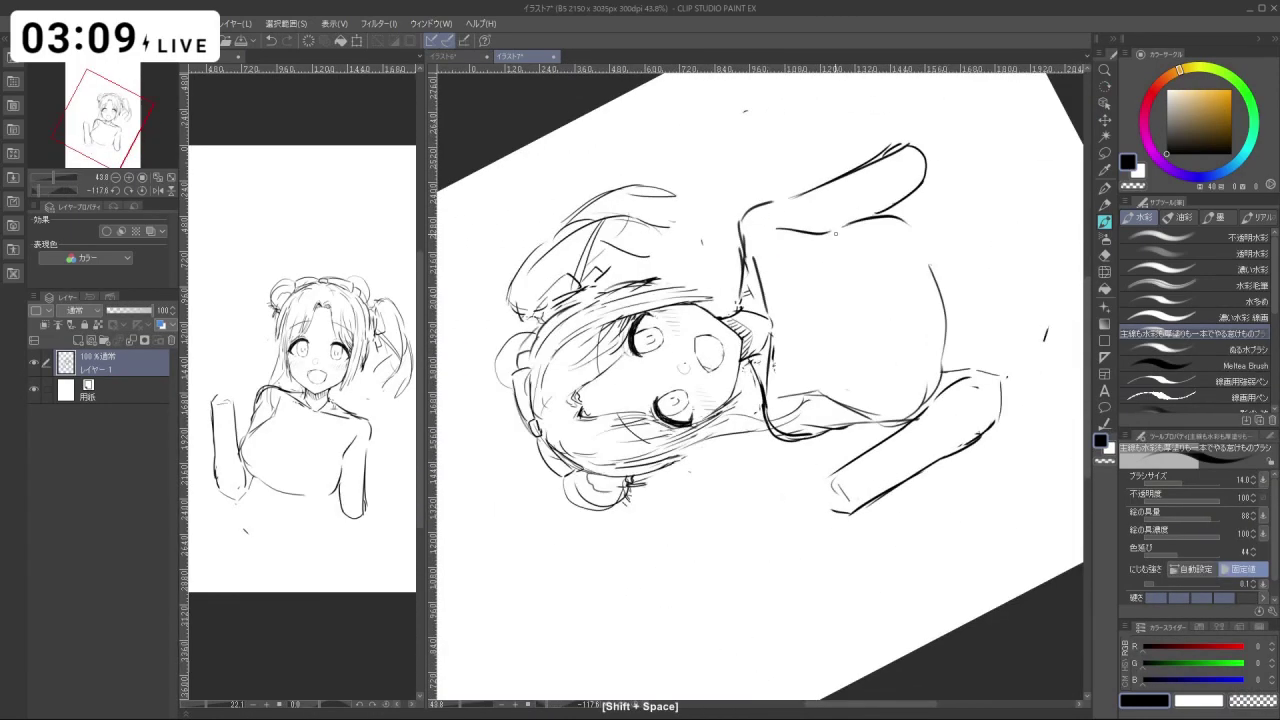
key(ctrl+z)
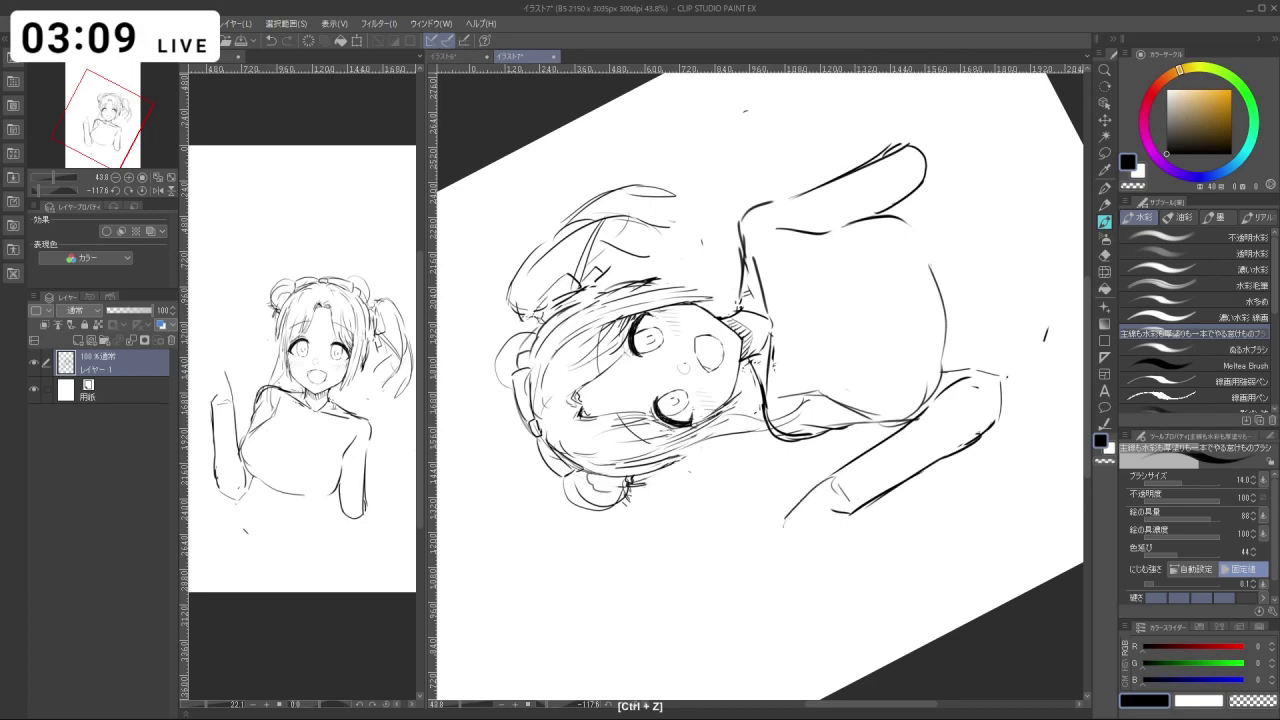
key(shift+space)
mouse_move(820, 493)
mouse_down()
mouse_move(740, 503)
mouse_move(627, 436)
mouse_up()
key(ctrl+z)
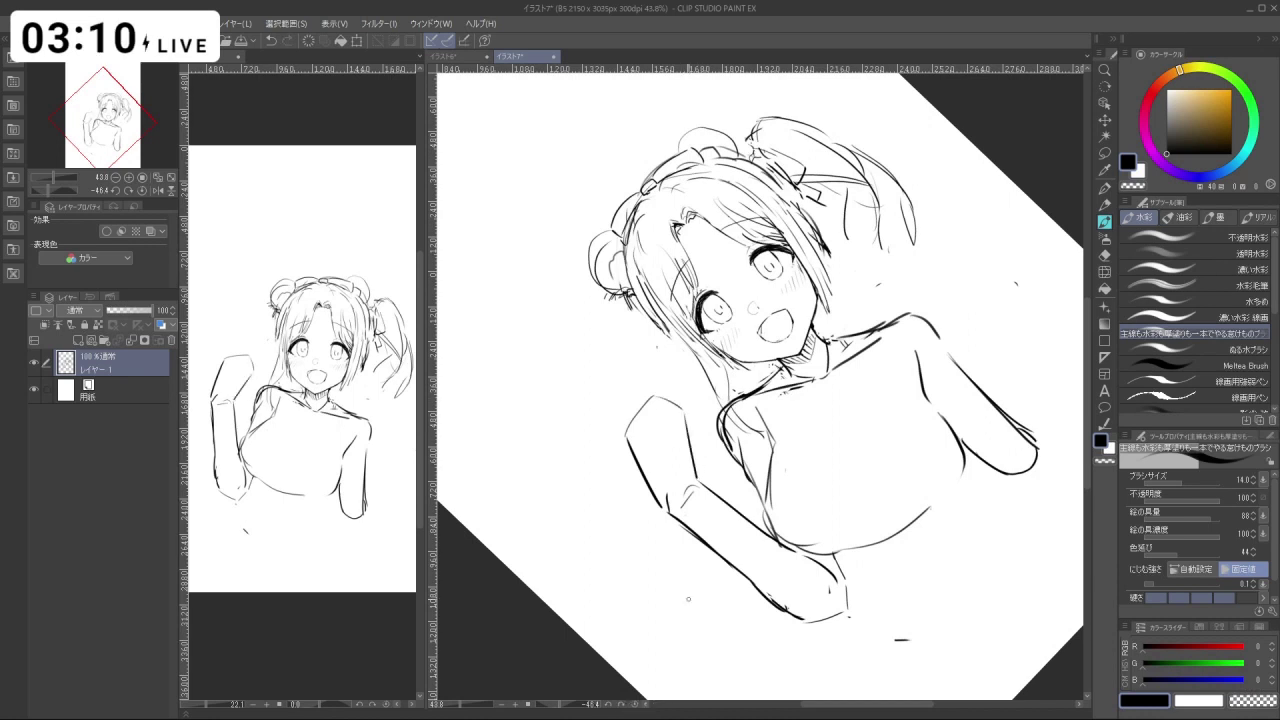
Draw the outermost finger rising from the outer top edge of the palm.
key(shift+space)
drag(745, 598, 670, 592)
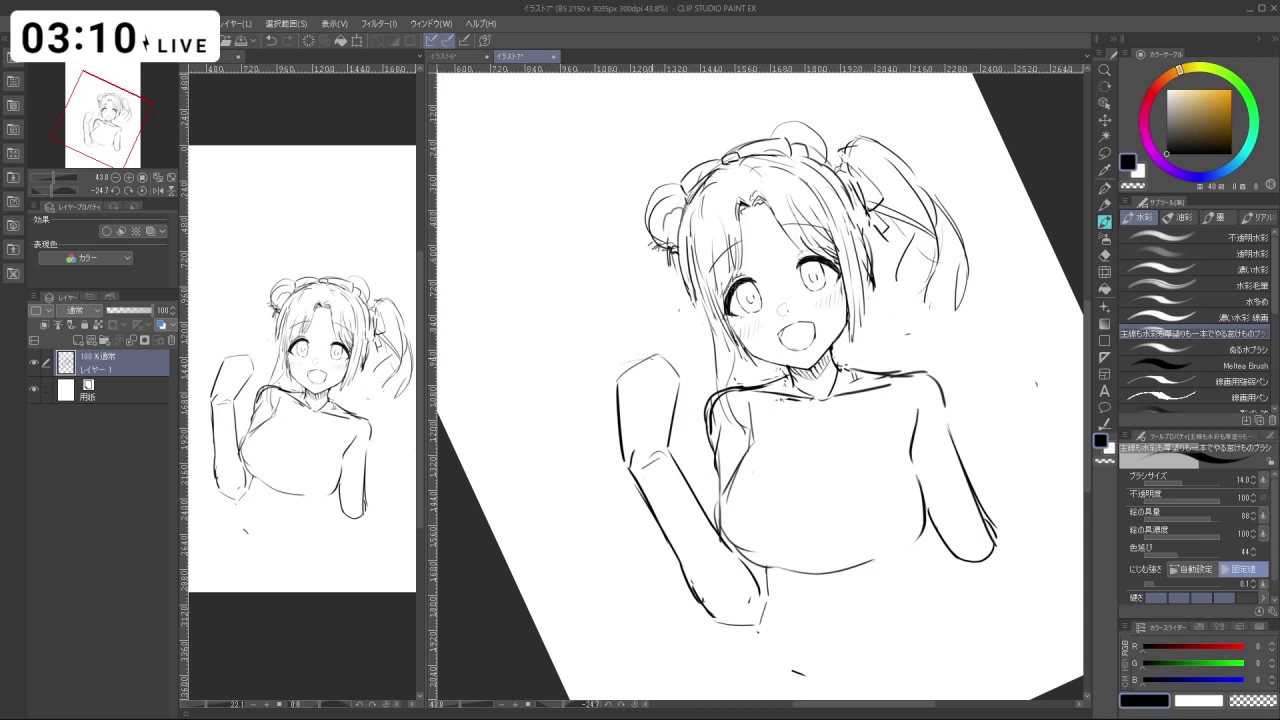
key(ctrl+z)
key(c)
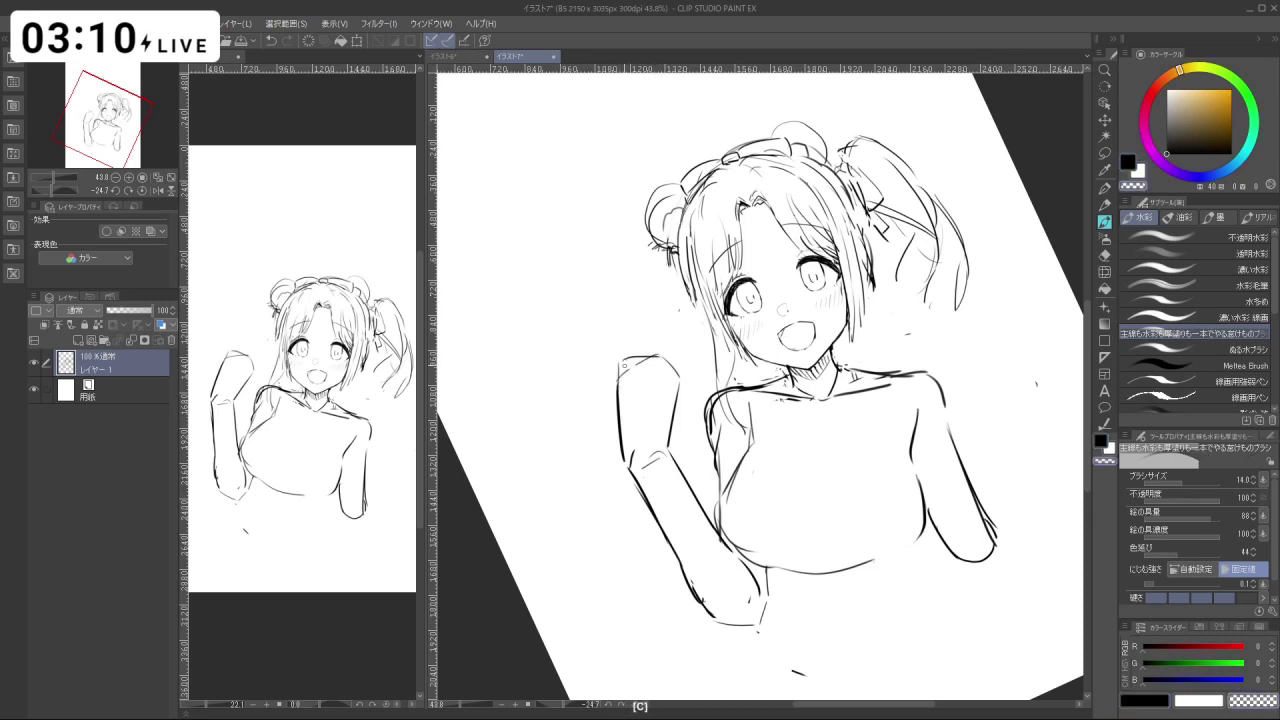
key(c)
drag(628, 316, 621, 358)
key(ctrl+z)
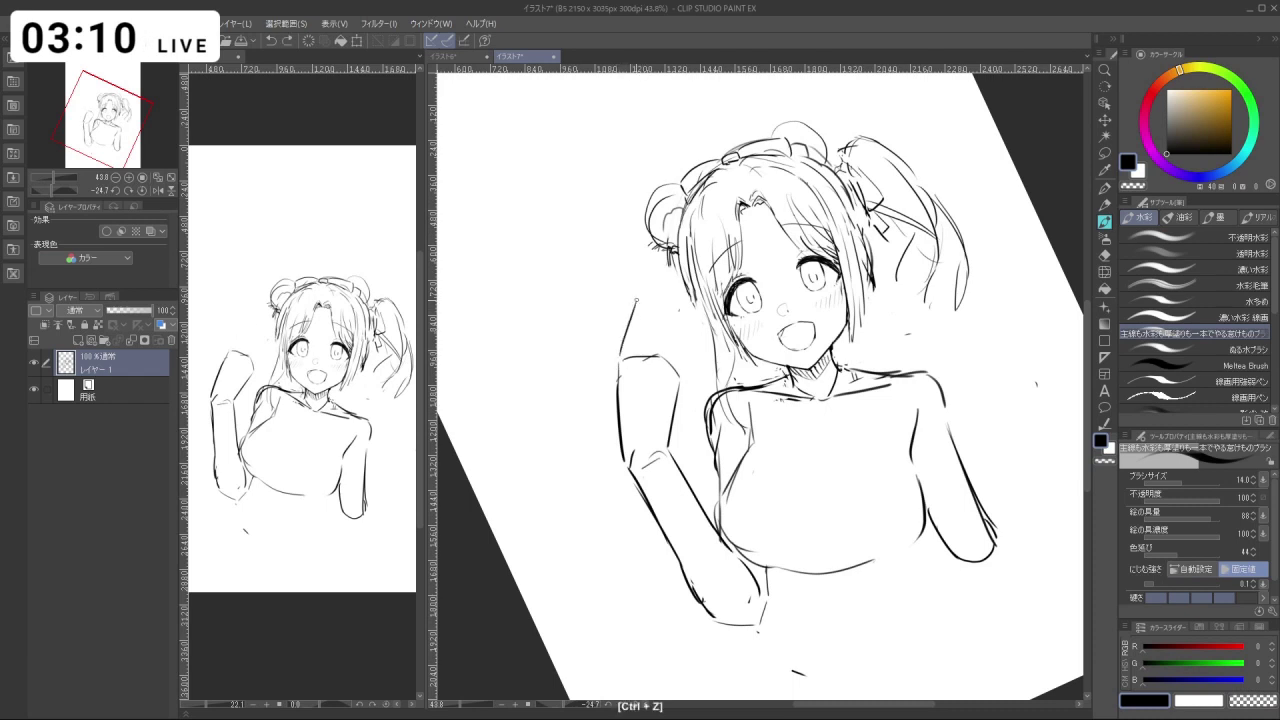
mouse_move(633, 296)
mouse_down()
mouse_move(633, 364)
mouse_move(638, 350)
mouse_up()
key(ctrl+z)
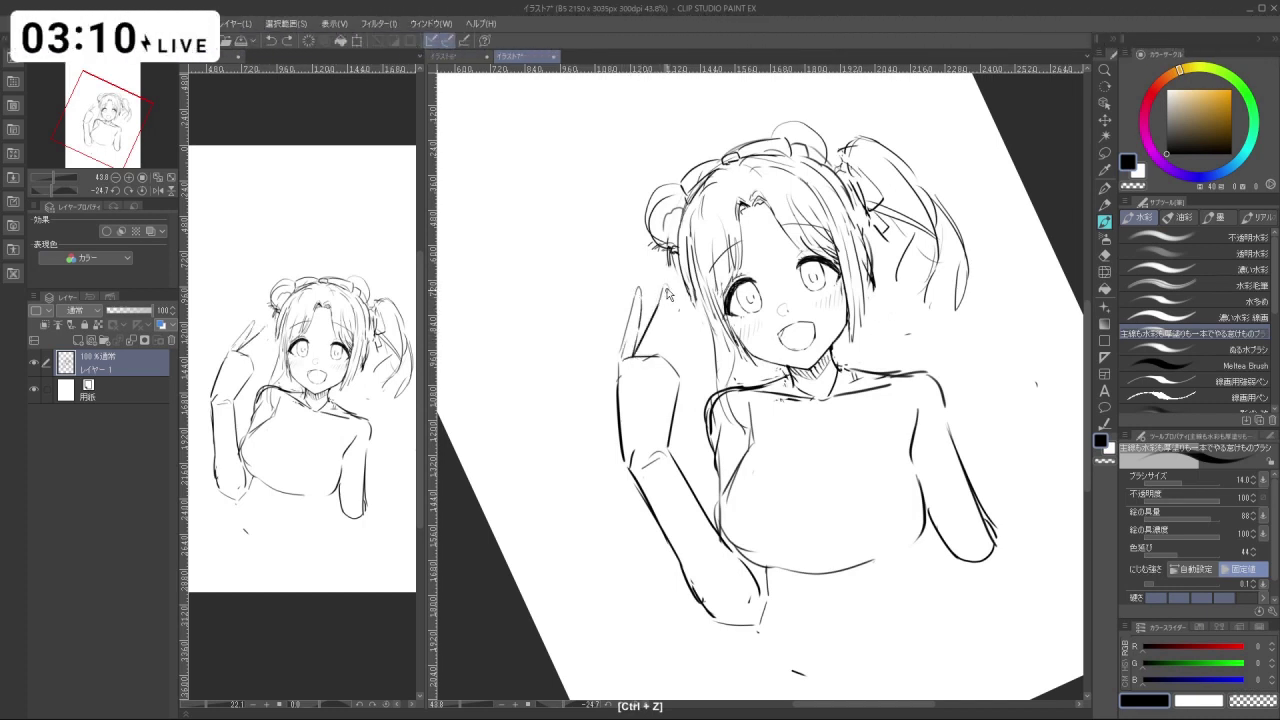
Add the remaining spread fingers along the top edge of the palm.
mouse_move(665, 289)
mouse_down()
mouse_move(652, 352)
mouse_move(680, 325)
mouse_up()
key(ctrl+z)
key(ctrl+z)
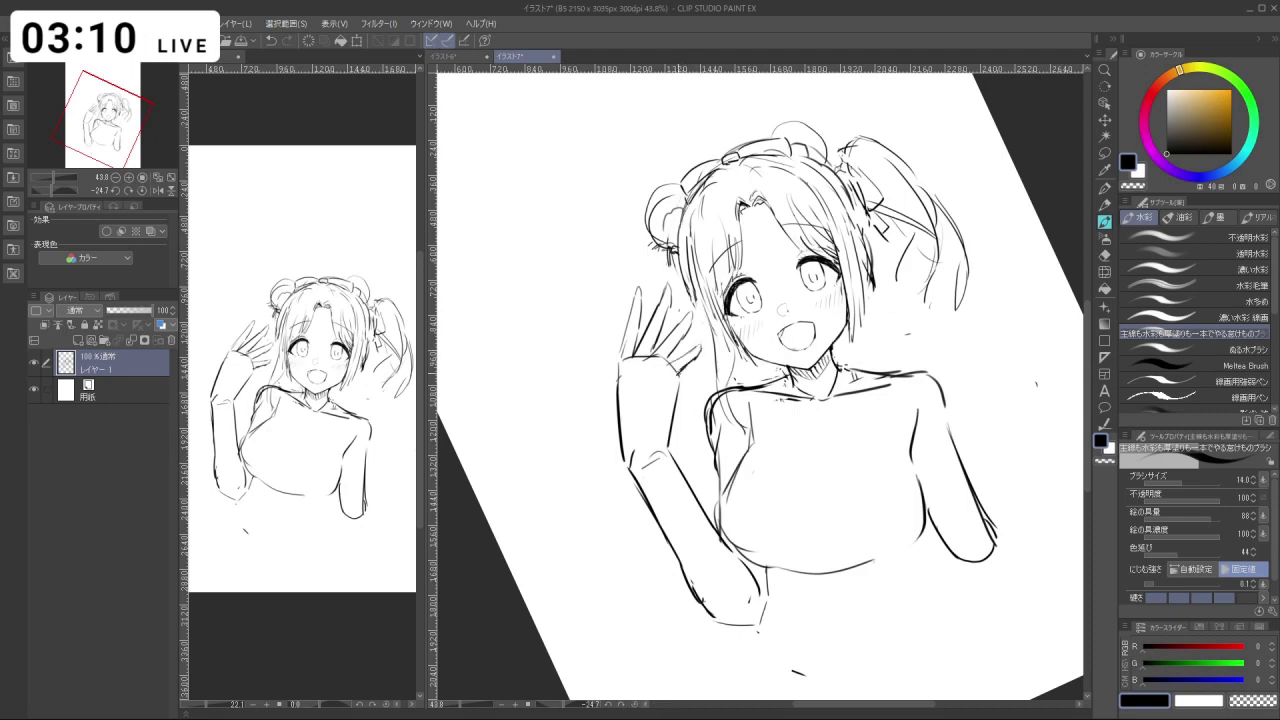
Erase the overlapping upper-arm lines beside the raised forearm and tidy the left contour of the chest.
key(shift+space)
drag(876, 494, 918, 386)
drag(876, 494, 894, 302)
mouse_move(667, 501)
mouse_down()
mouse_move(796, 529)
mouse_move(877, 474)
mouse_up()
key(ctrl+z)
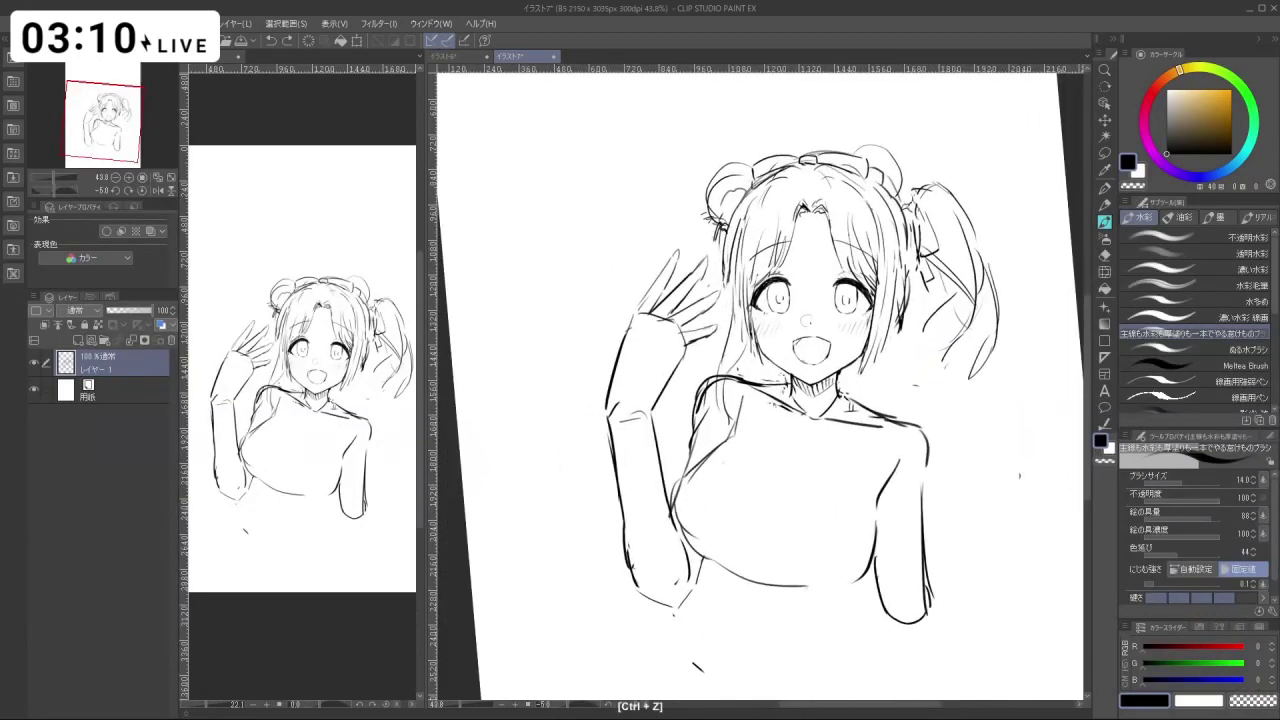
key(c)
key(c)
key(ctrl+z)
drag(693, 473, 675, 507)
drag(873, 481, 892, 450)
key(space)
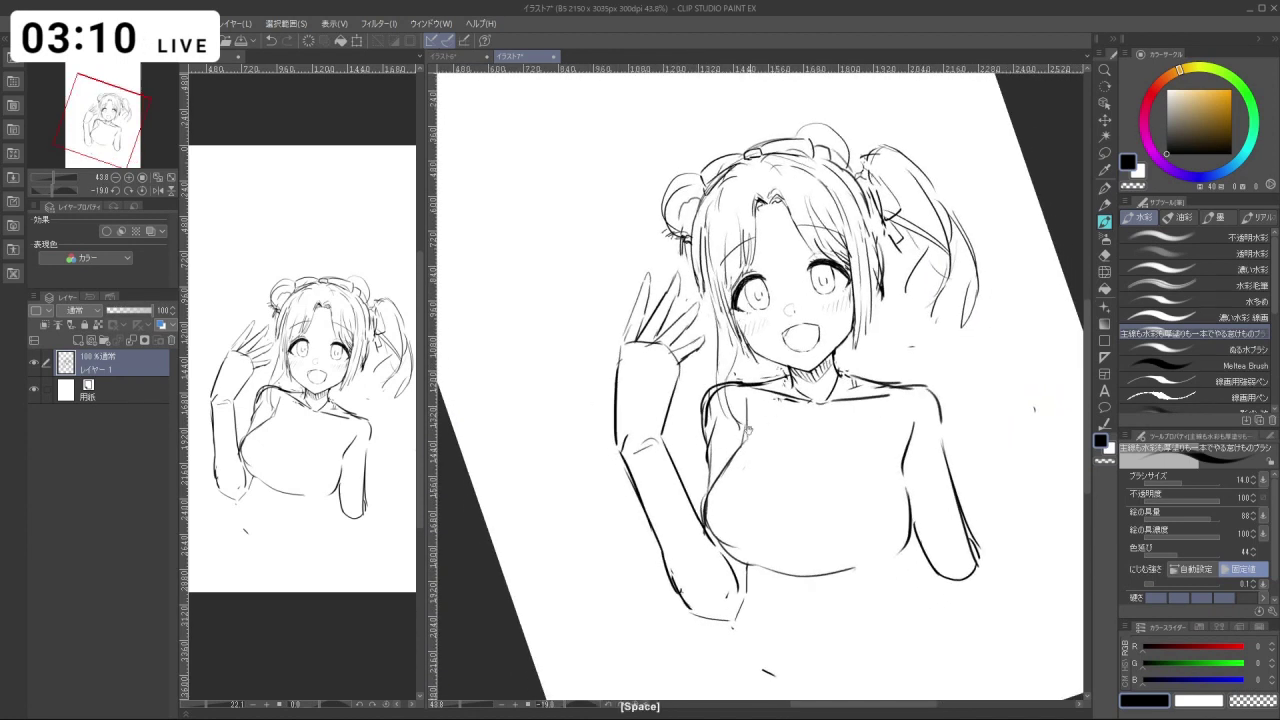
key(ctrl+z)
key(shift+space)
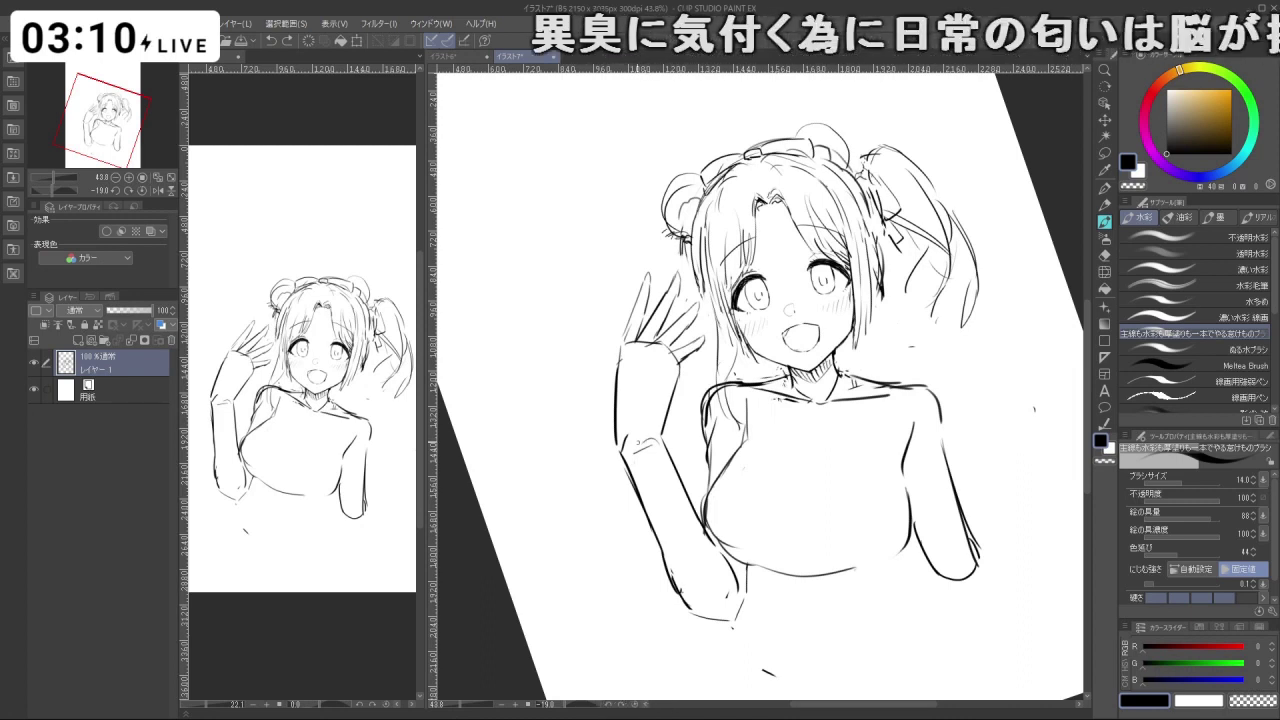
Erase the old wrist line of the raised hand and redraw it slightly higher.
drag(620, 441, 632, 425)
mouse_move(632, 425)
mouse_down()
mouse_move(661, 435)
mouse_move(646, 454)
mouse_move(622, 433)
mouse_up()
key(ctrl+z)
key(c)
key(ctrl+z)
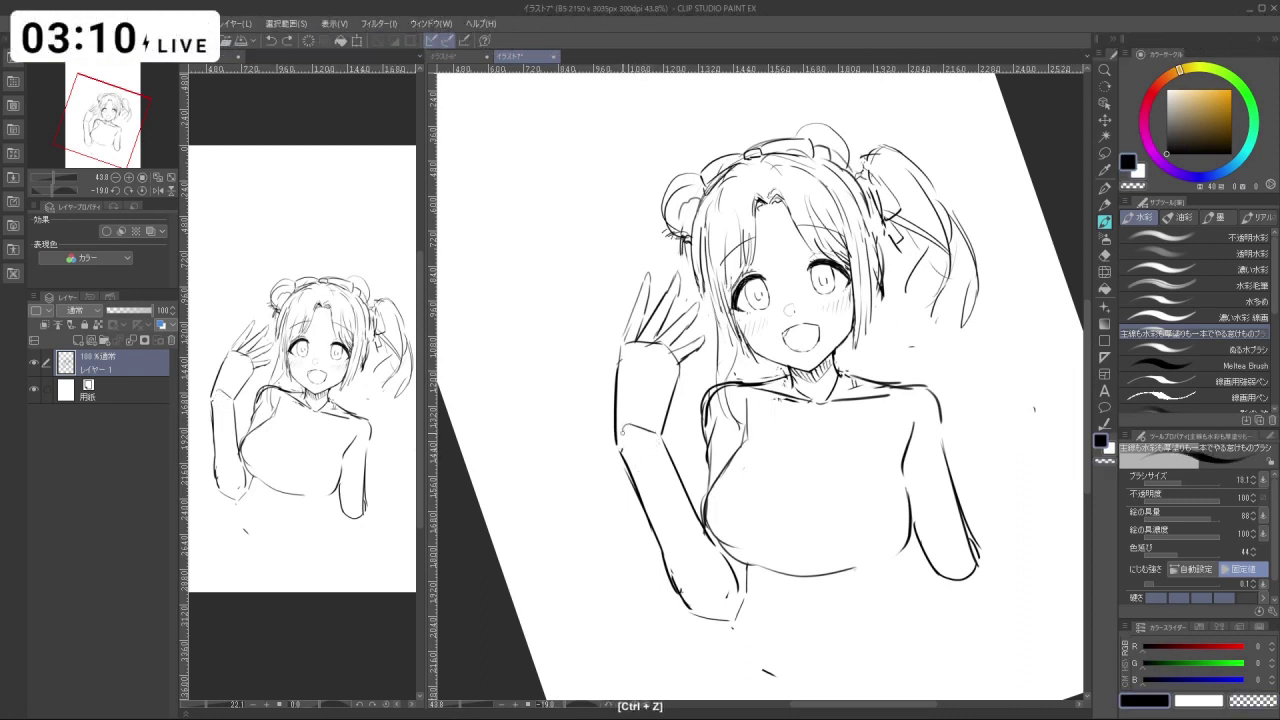
Draw the thumb sticking out from the outer edge of the raised hand's palm.
key(shift+space)
drag(818, 420, 824, 351)
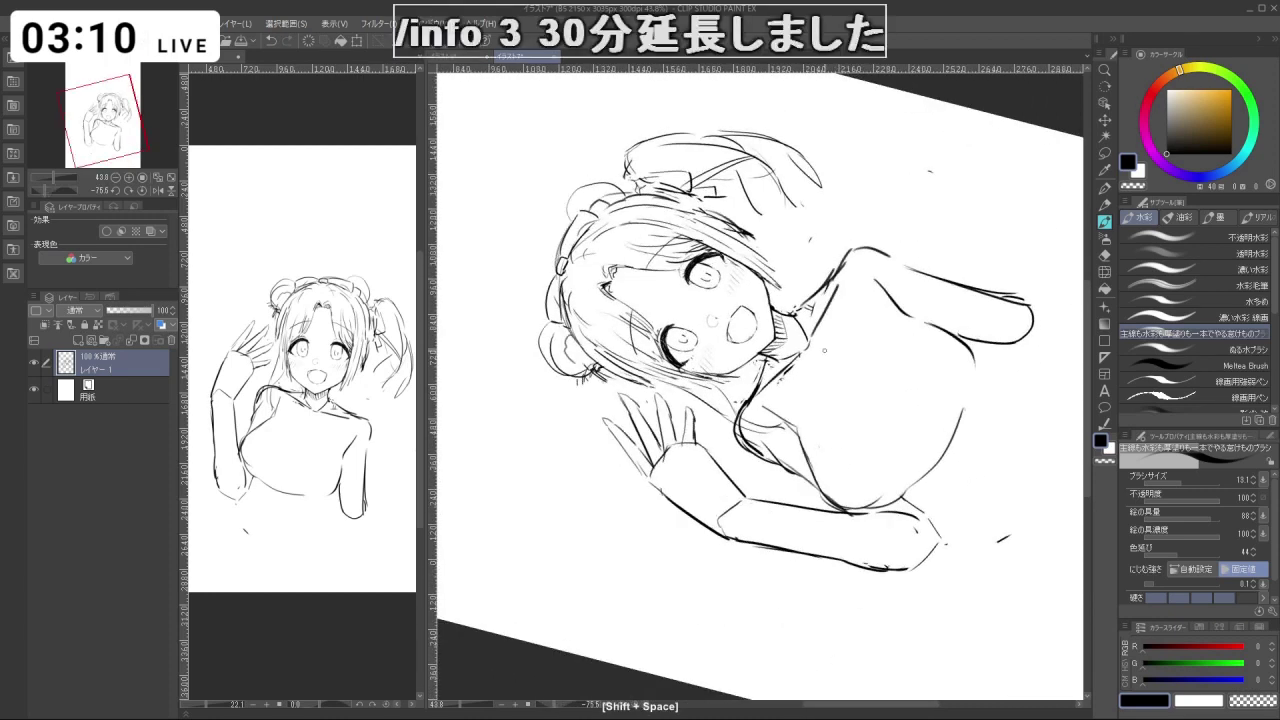
key(ctrl+z)
key(shift+space)
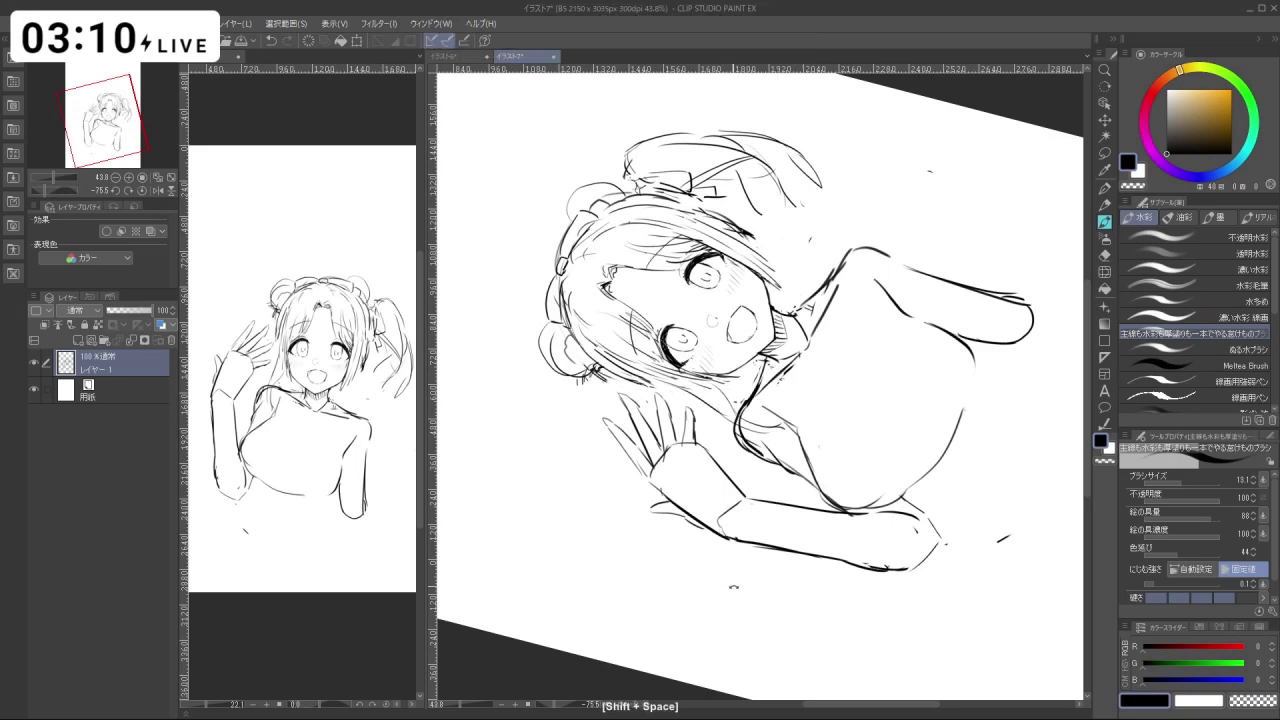
drag(825, 576, 610, 542)
Lasso all the fingers of the raised hand, transform them to sit better on the palm, and clear the selection.
key(m)
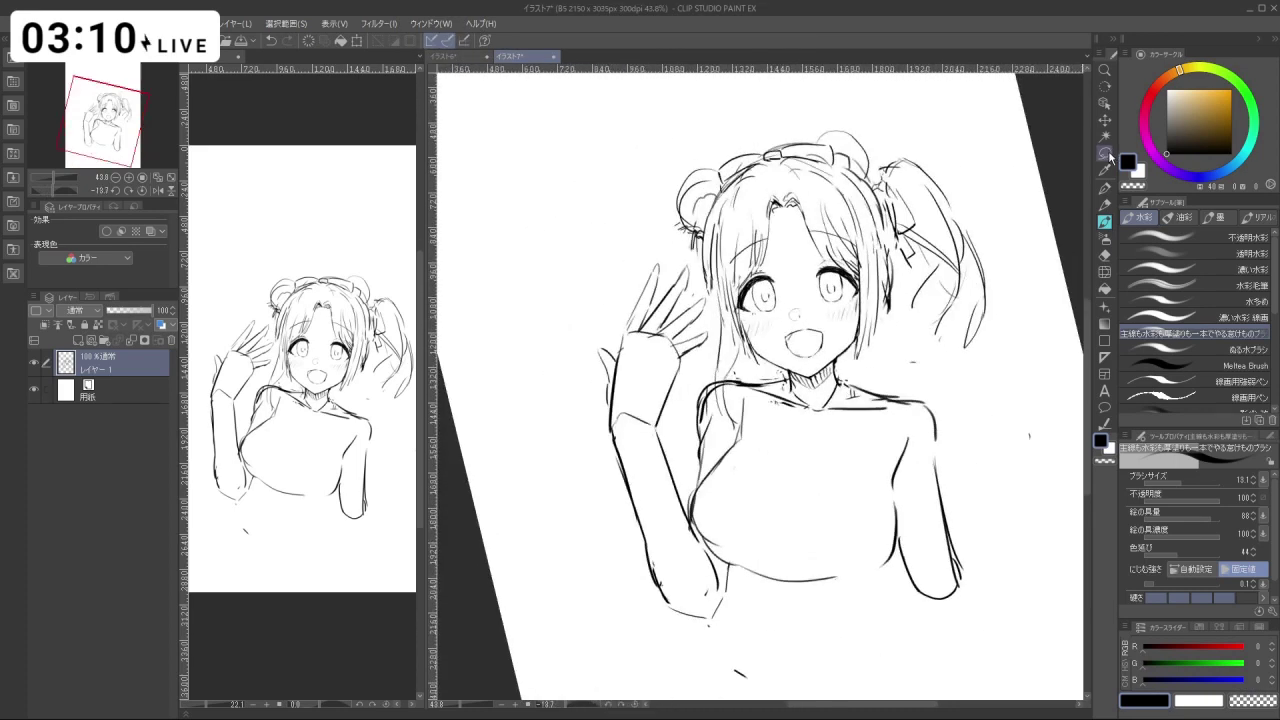
key(ctrl+space)
click(622, 343)
mouse_move(625, 343)
mouse_down()
mouse_move(639, 266)
mouse_move(689, 239)
mouse_up()
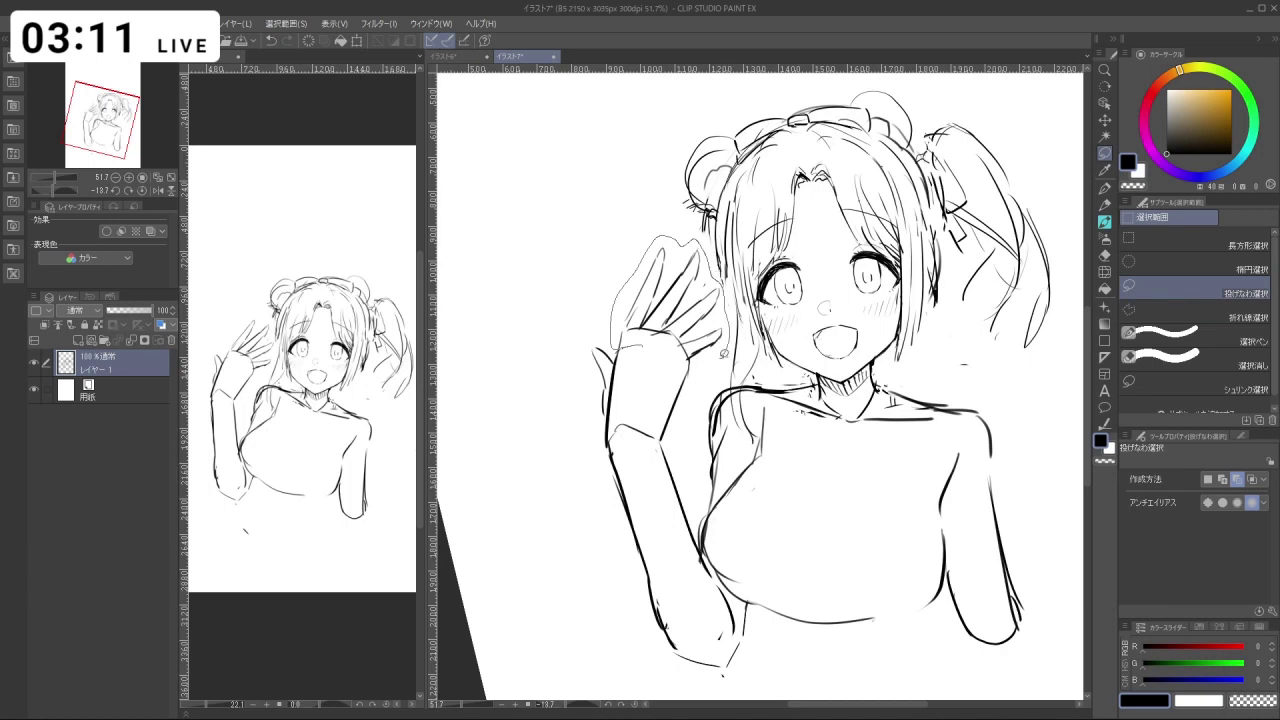
drag(685, 357, 708, 366)
key(ctrl+t)
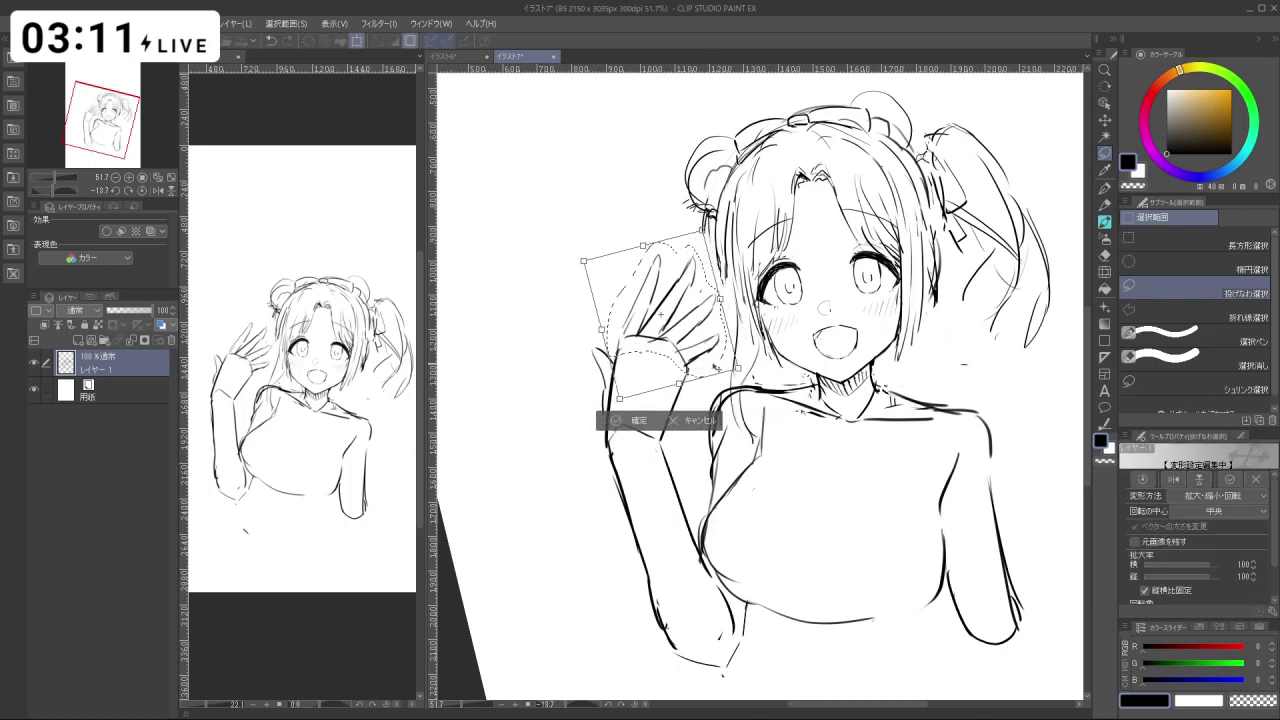
click(625, 421)
click(549, 413)
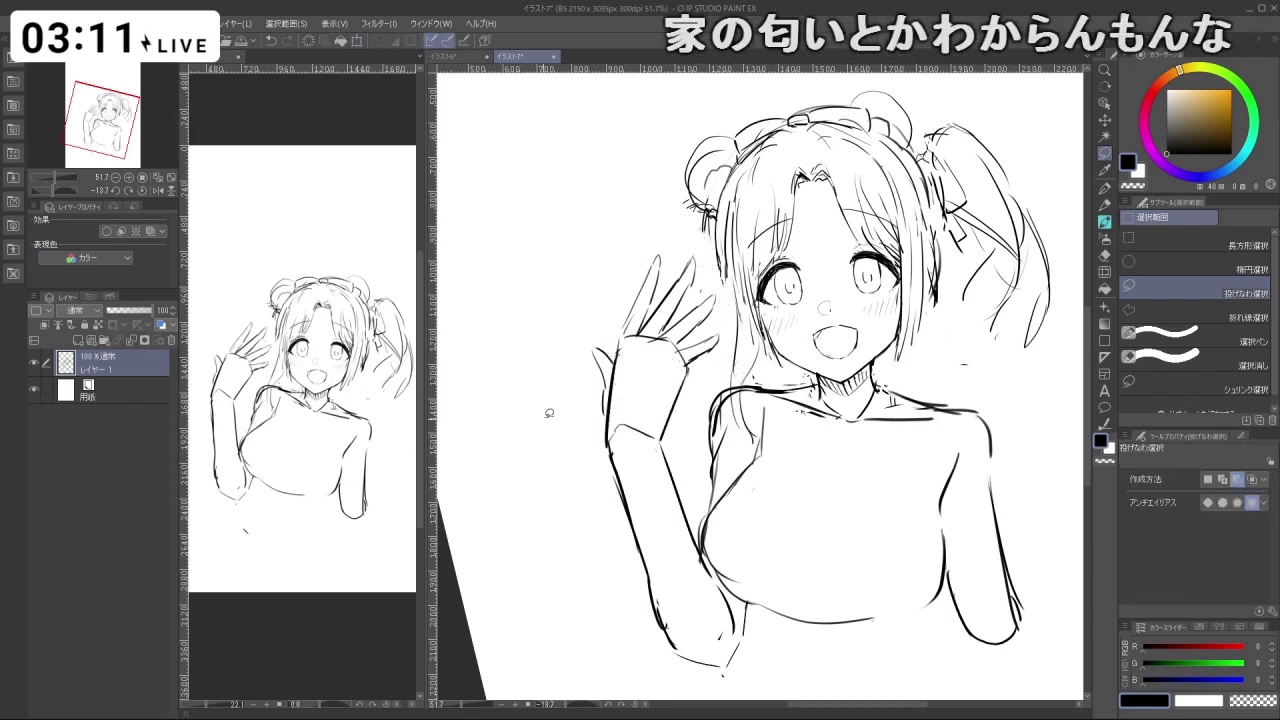
Lasso the two outermost fingers of the raised hand, rotate them slightly outward, and clear the selection.
key(shift+space)
drag(549, 413, 712, 565)
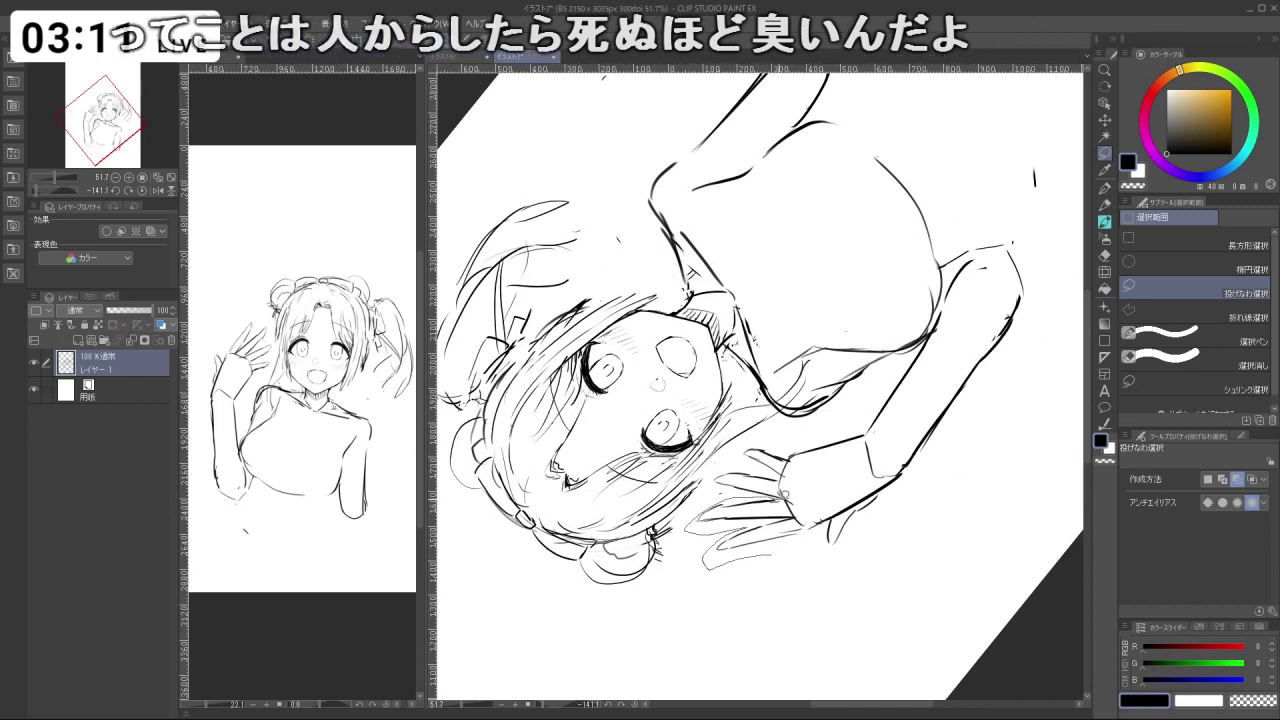
mouse_move(785, 493)
mouse_down()
mouse_move(808, 517)
mouse_move(798, 552)
mouse_up()
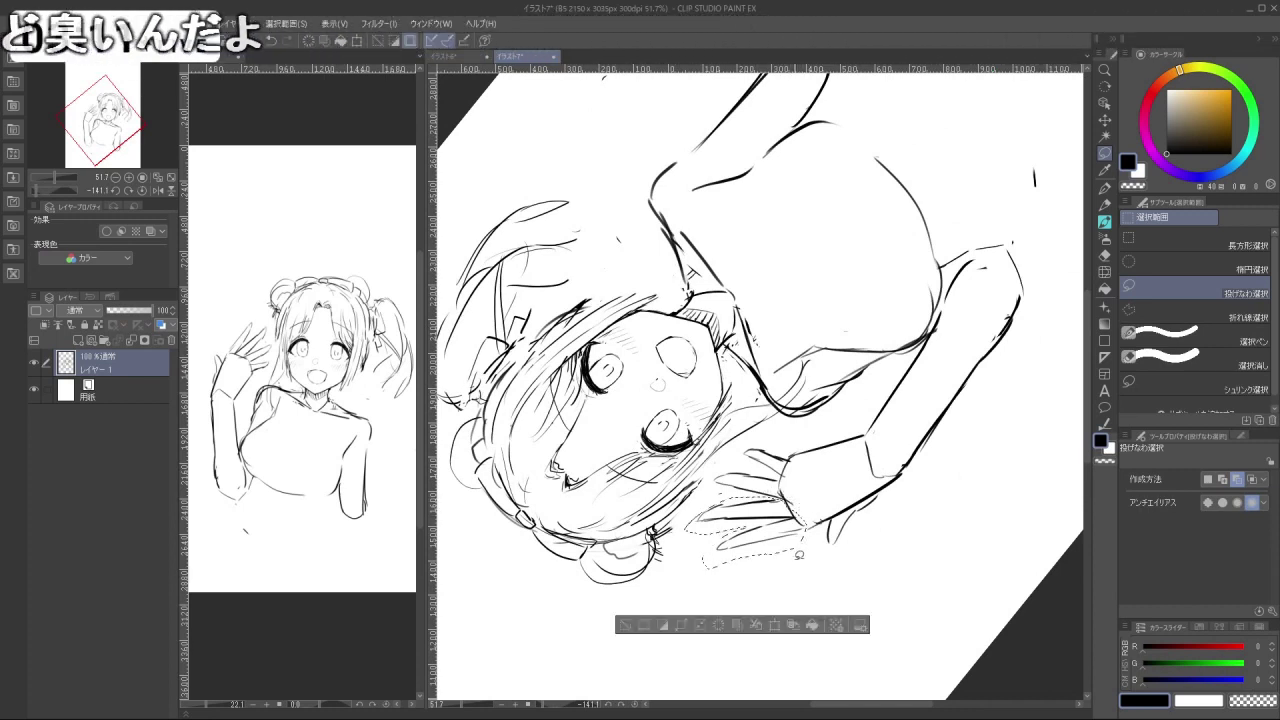
click(780, 622)
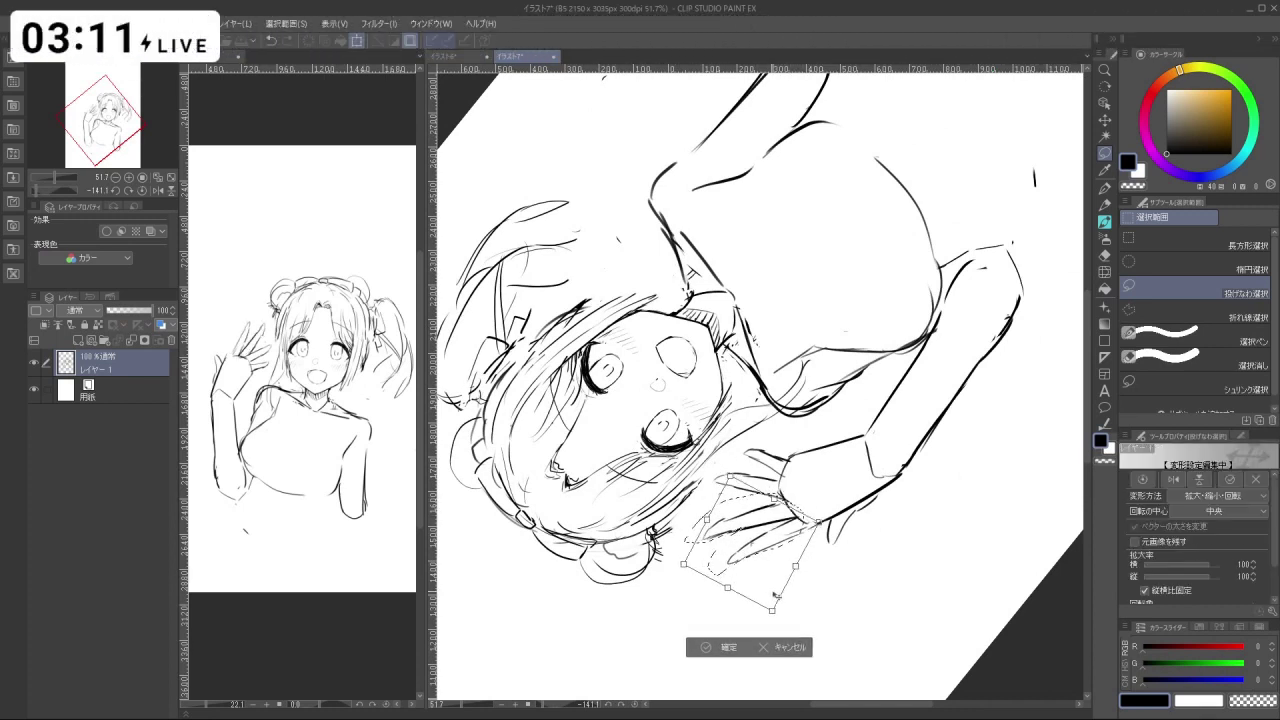
click(716, 643)
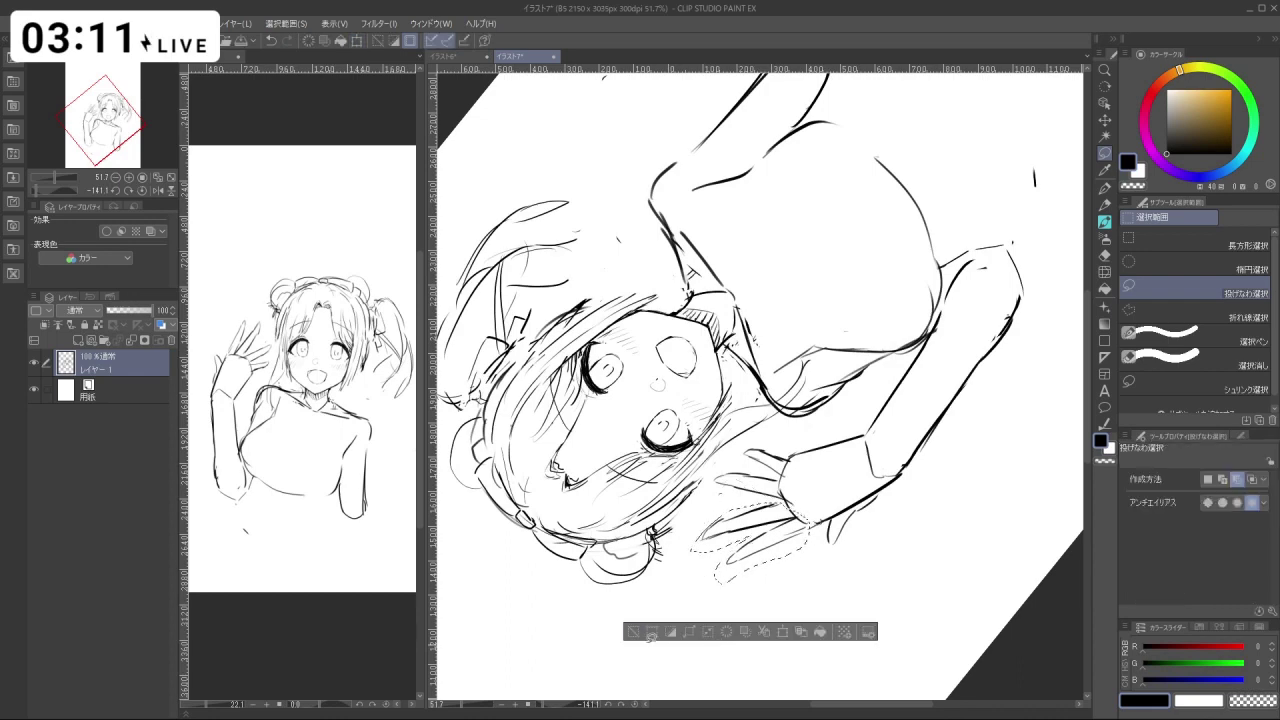
click(633, 632)
Lasso the fingers nearest the face and transform them so the finger spacing is more even.
key(shift+space)
drag(877, 571, 515, 500)
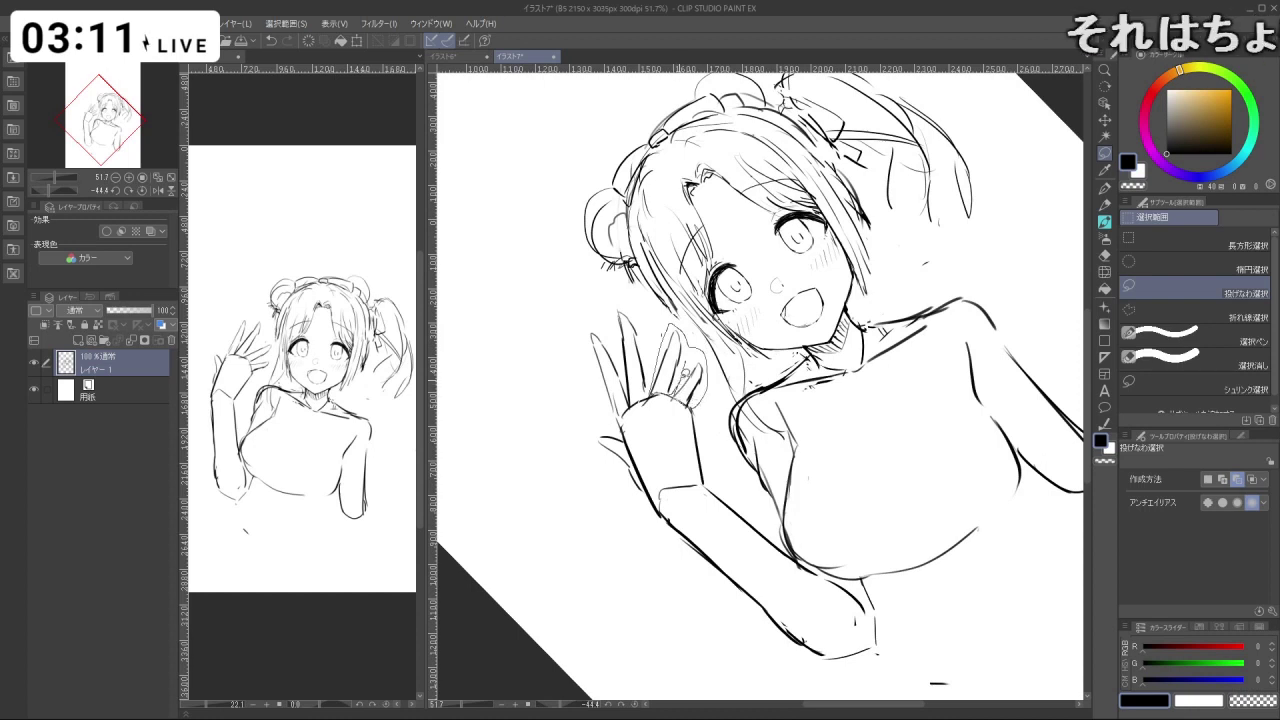
key(ctrl+t)
mouse_move(728, 409)
mouse_down()
mouse_move(734, 398)
mouse_move(697, 391)
mouse_move(734, 394)
mouse_move(696, 380)
mouse_up()
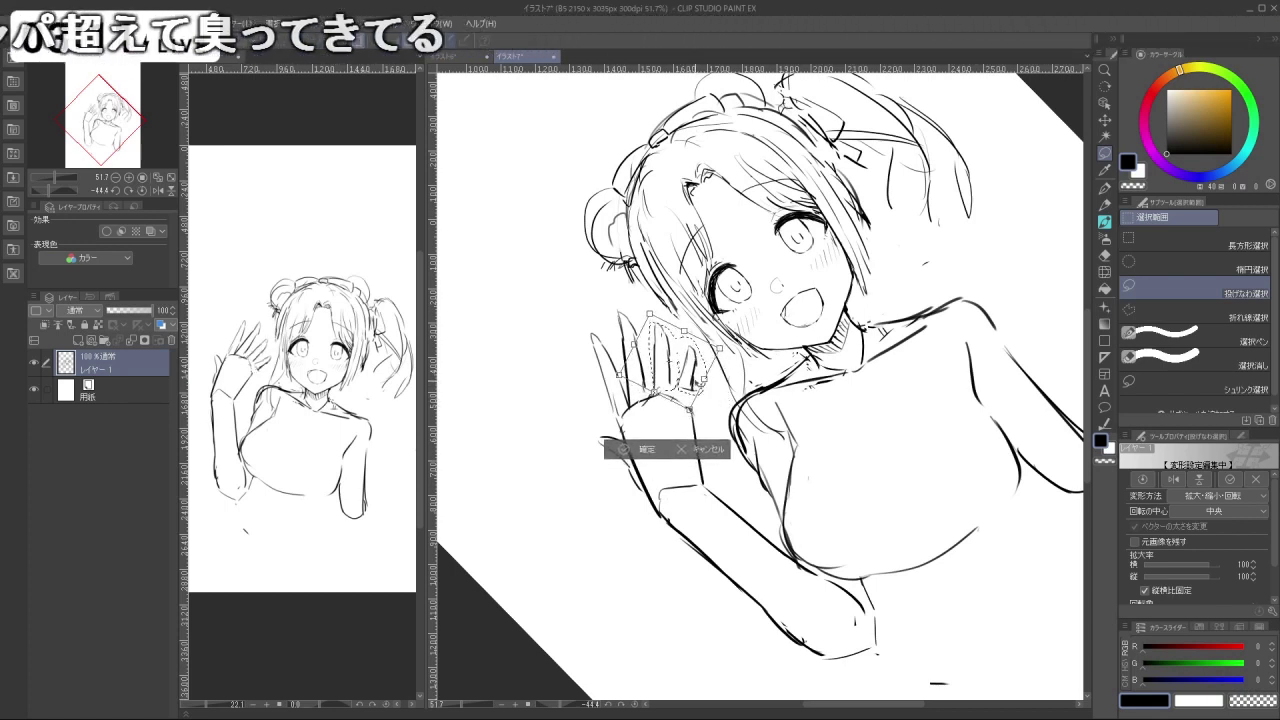
click(640, 450)
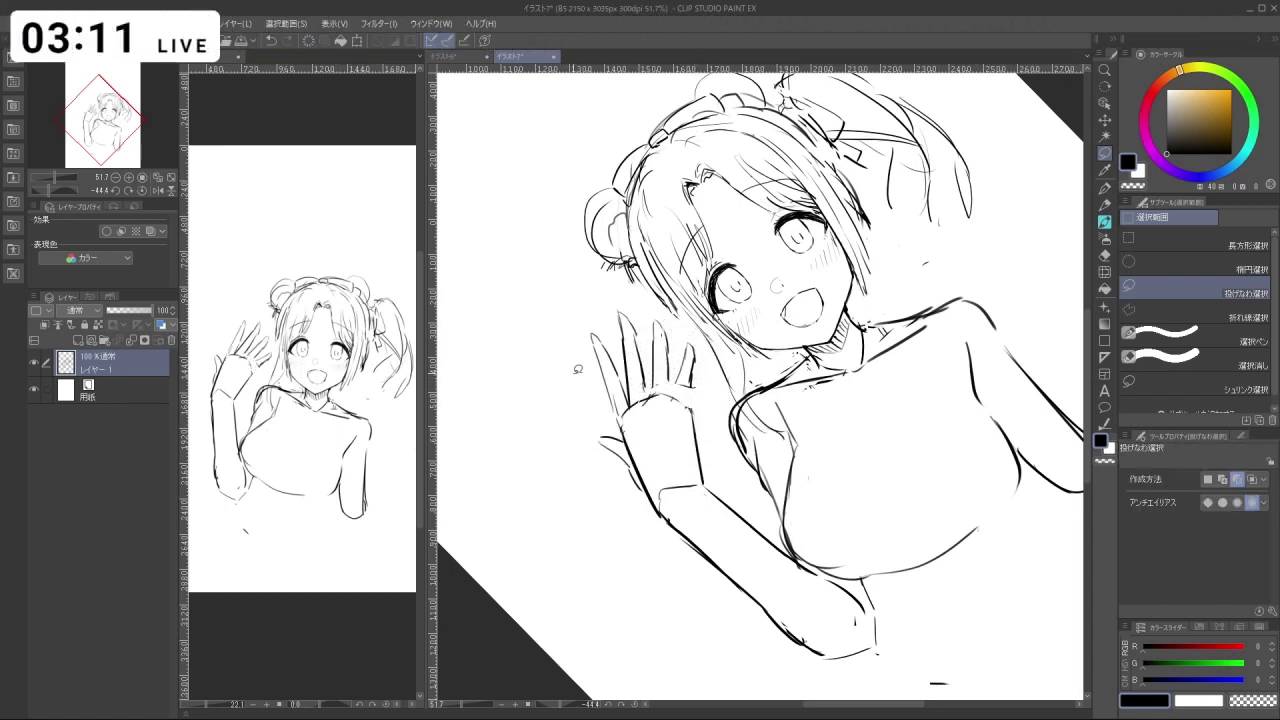
Erase the overlapping lines of the finger nearest the face and redraw that finger.
key(b)
key(ctrl+space)
ctrl+click(669, 391)
key(ctrl+z)
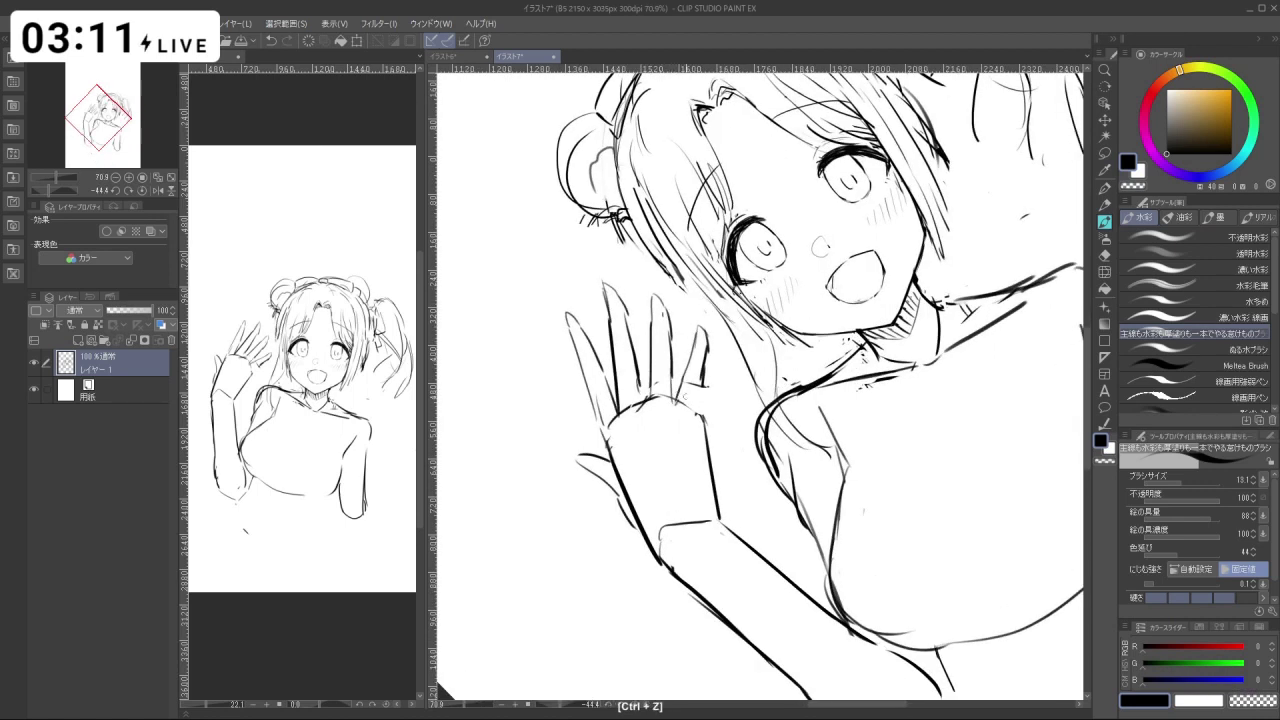
key(c)
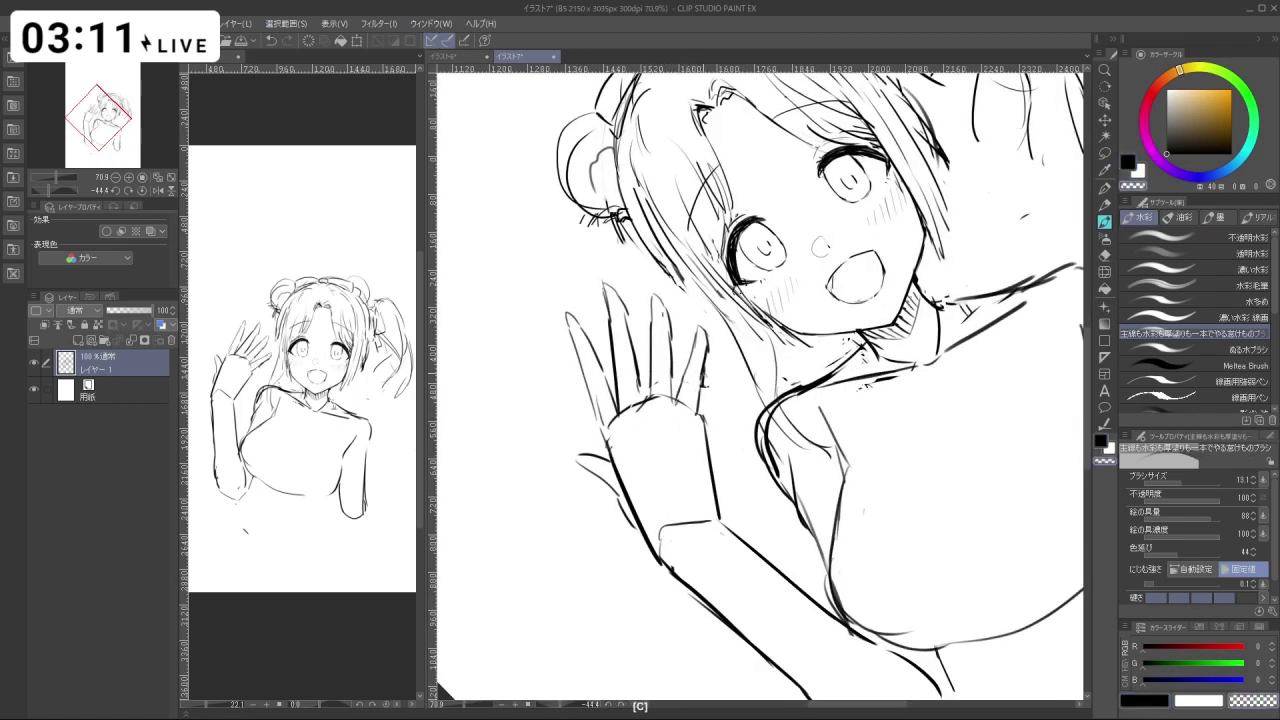
key(c)
key(shift+space)
mouse_move(700, 468)
mouse_down()
mouse_move(755, 488)
mouse_move(809, 473)
mouse_up()
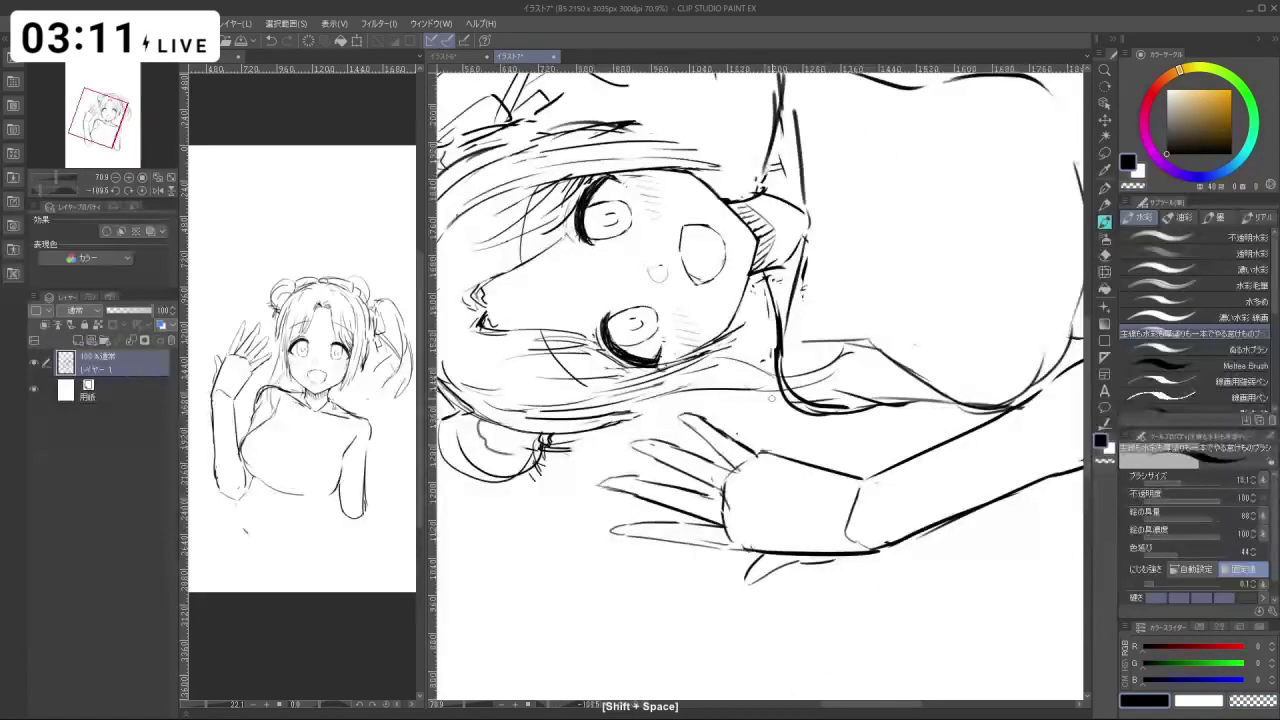
Draw a thin curved line across the raised forearm a little below the wrist.
key(ctrl+space)
mouse_move(821, 529)
mouse_down()
mouse_move(772, 529)
mouse_move(667, 488)
mouse_up()
key(space)
key(shift+space)
drag(841, 480, 692, 437)
key(ctrl+space)
mouse_move(683, 371)
mouse_down()
mouse_move(702, 346)
mouse_move(688, 375)
mouse_up()
key(c)
key(ctrl+alt)
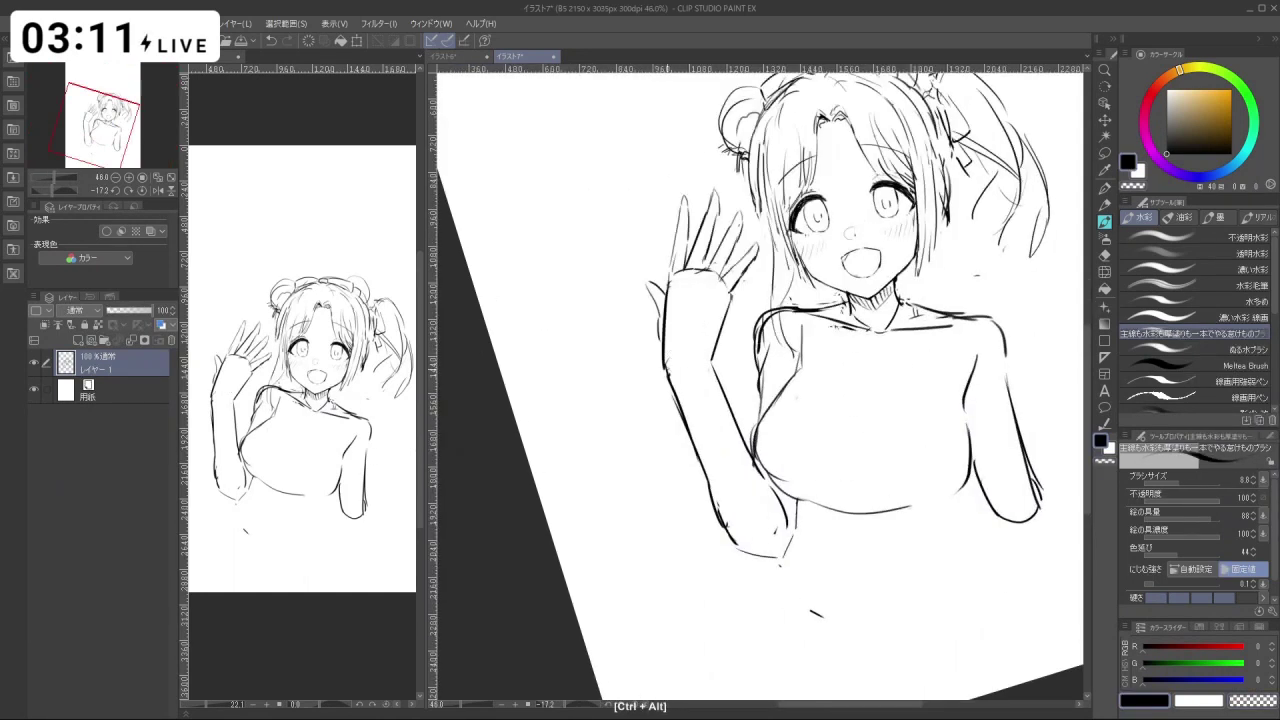
key(ctrl+z)
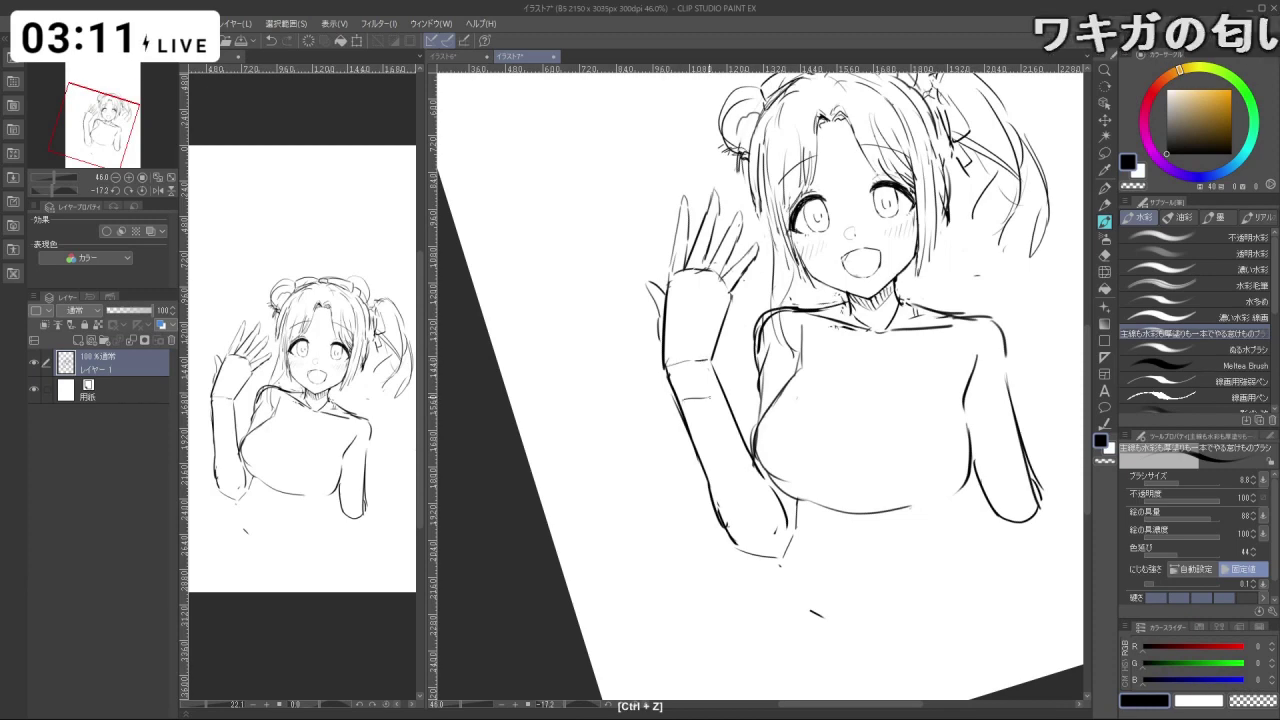
drag(684, 408, 718, 407)
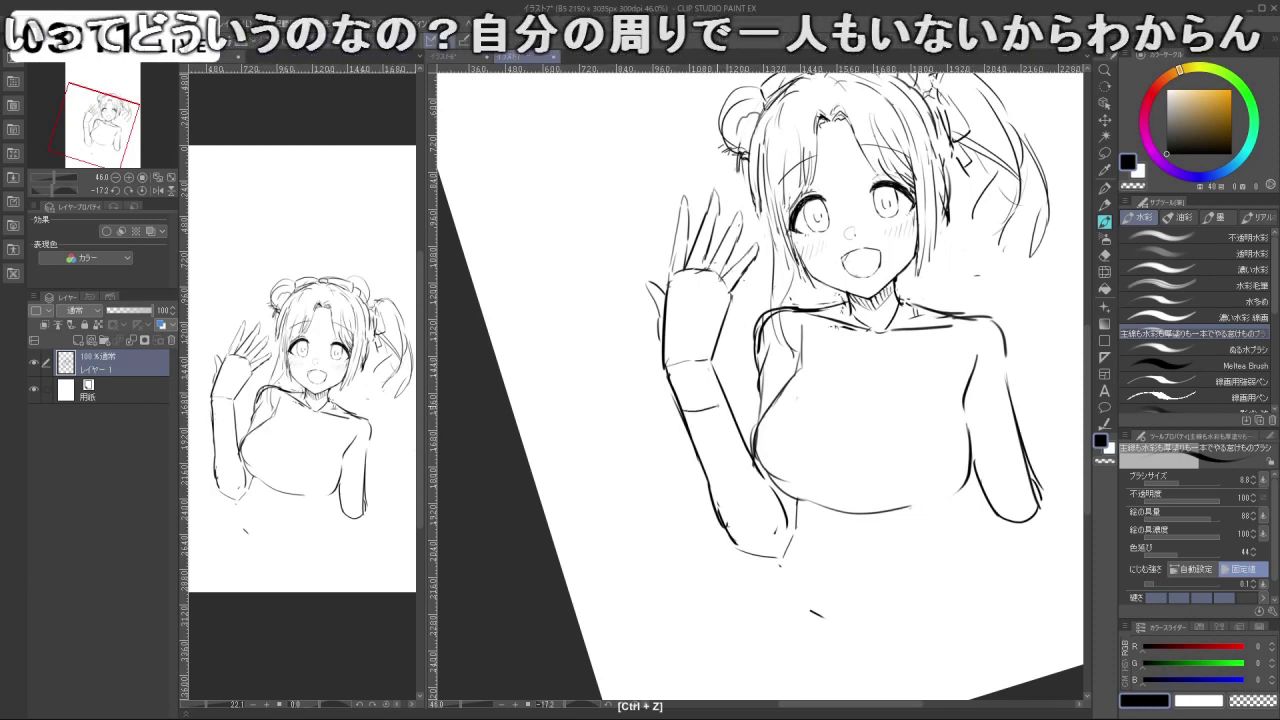
Erase the wrist line of the raised hand and redraw it as a cleaner curve.
key(shift+space)
mouse_move(760, 604)
mouse_down()
mouse_move(809, 600)
mouse_move(965, 480)
mouse_move(848, 593)
mouse_move(795, 608)
mouse_move(983, 420)
mouse_up()
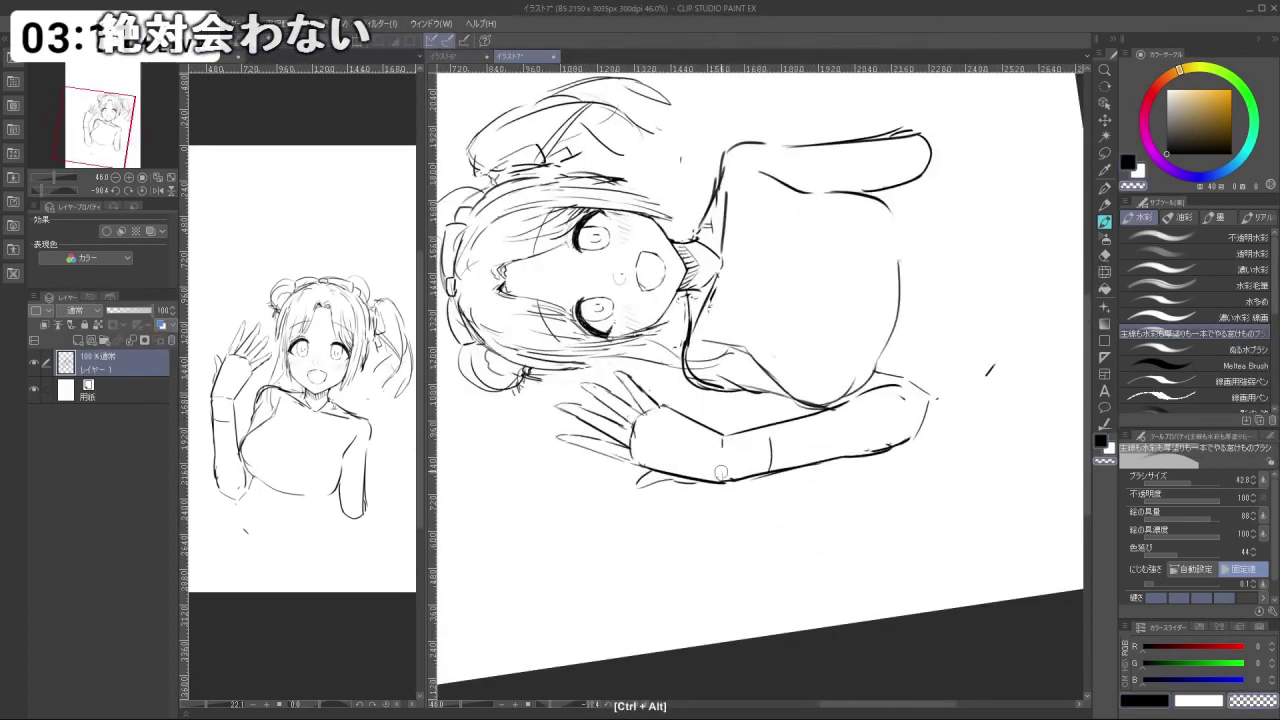
key(ctrl+z)
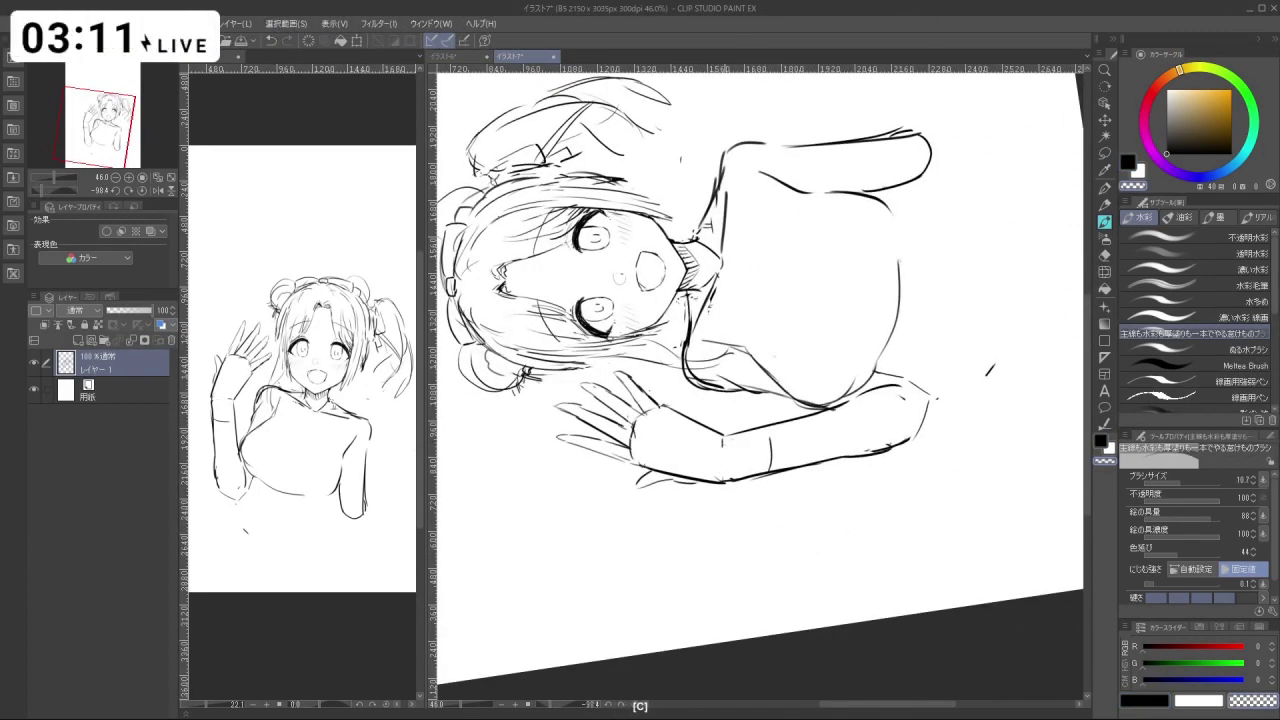
key(ctrl+z)
key(c)
key(ctrl+z)
drag(725, 441, 724, 478)
Draw locks of side hair falling over the front of both shoulders.
key(shift+space)
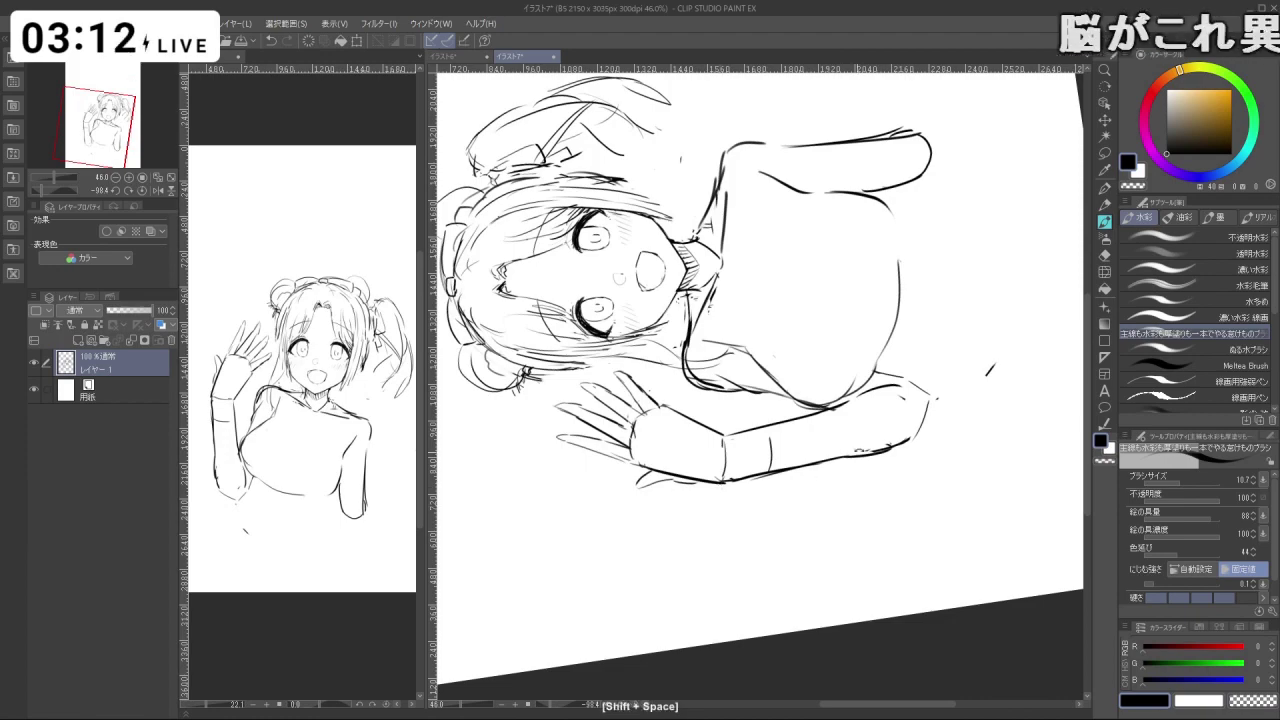
drag(860, 450, 677, 537)
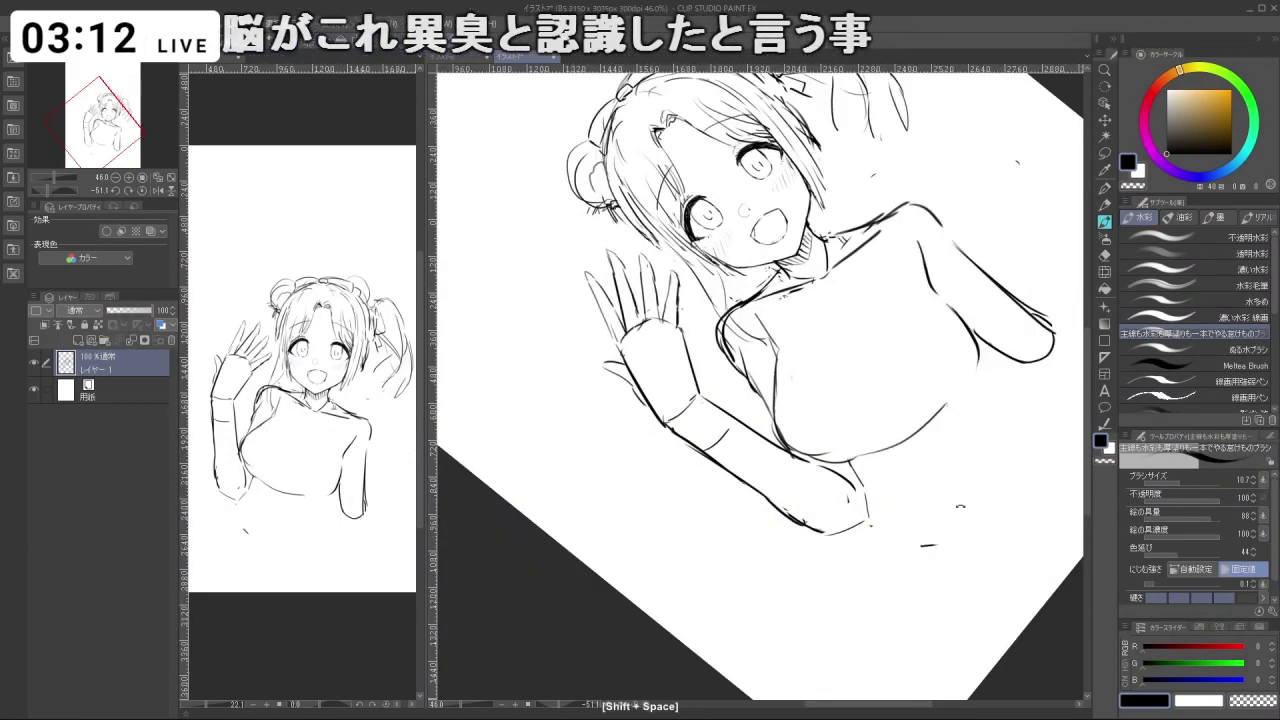
drag(960, 506, 855, 599)
key(ctrl+z)
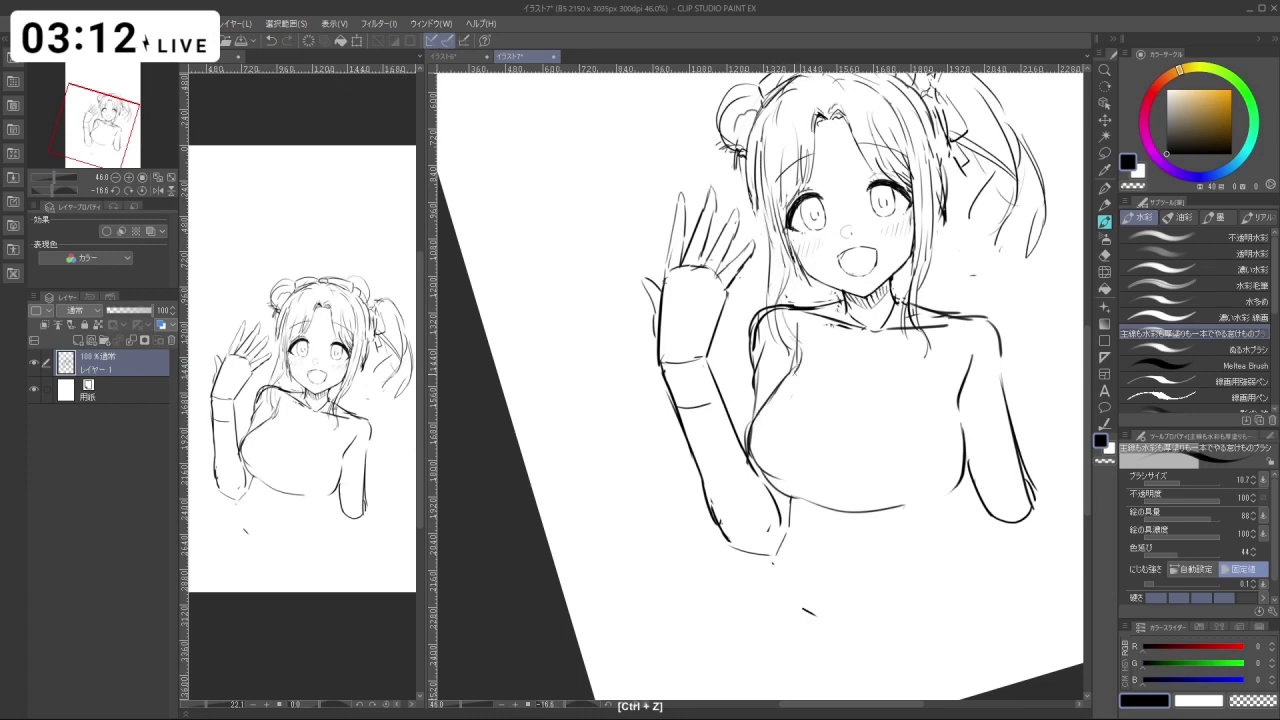
Draw long hair strands sweeping outward from beside the cheek on the lowered arm's side, above the shoulder.
key(shift+space)
mouse_move(860, 240)
mouse_down()
mouse_move(813, 217)
mouse_move(928, 329)
mouse_move(858, 254)
mouse_move(857, 284)
mouse_up()
key(ctrl+z)
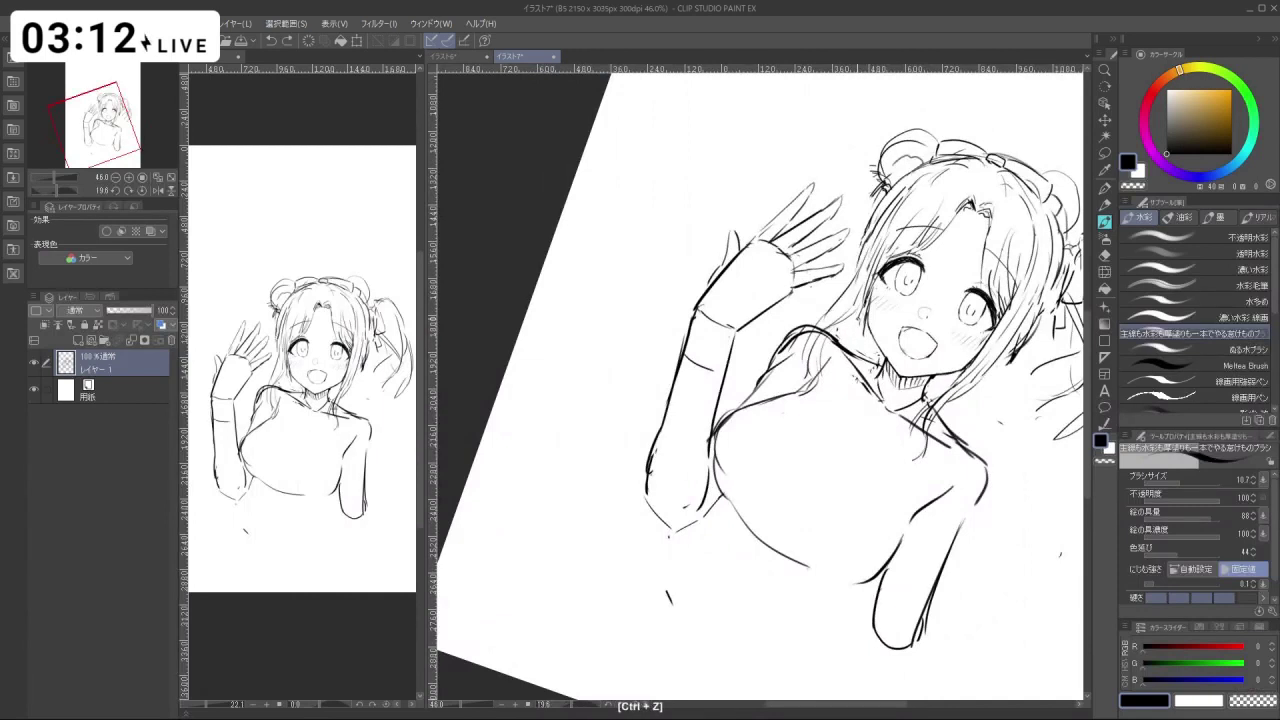
drag(996, 366, 995, 432)
key(ctrl+z)
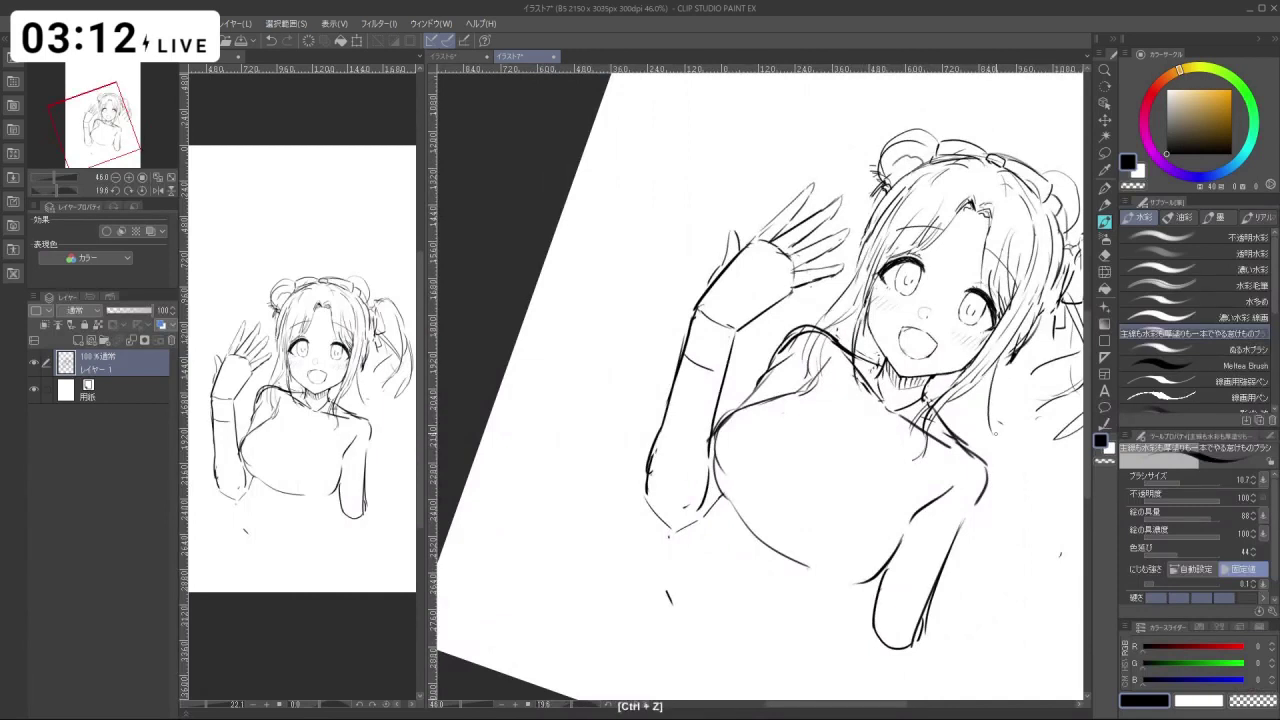
key(shift+space)
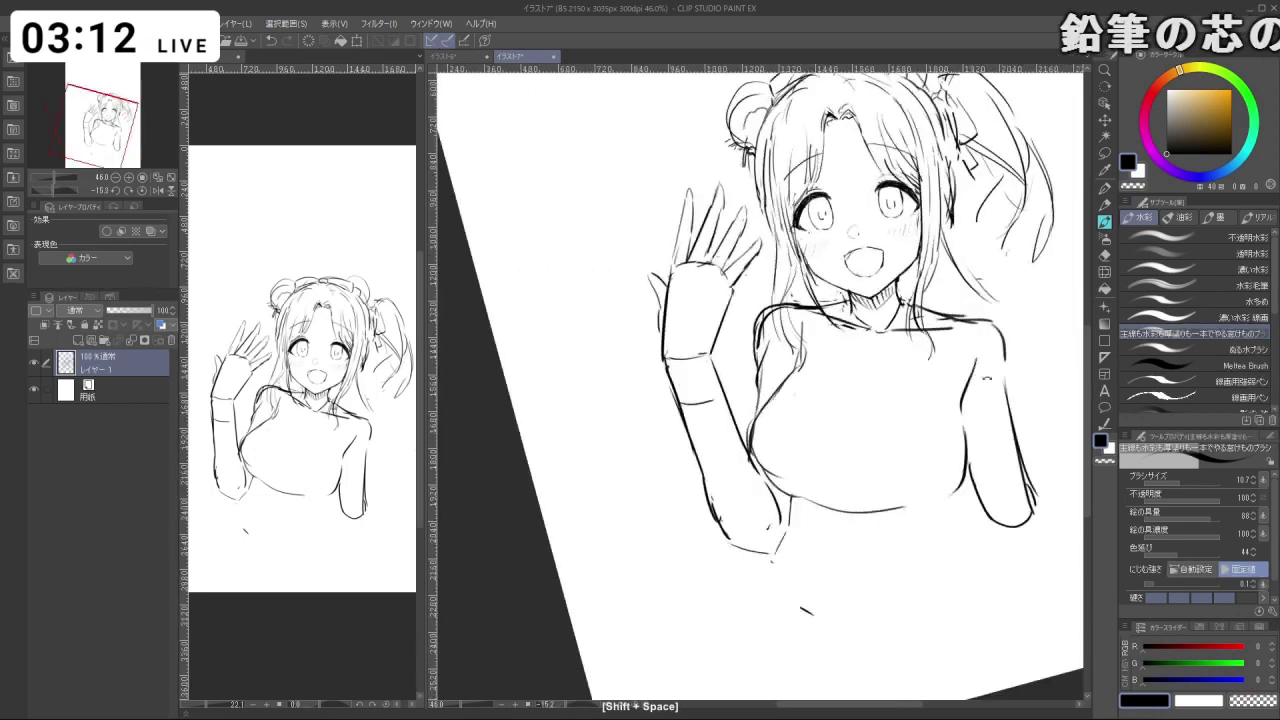
key(space)
drag(933, 299, 935, 368)
Erase the heavy shoulder line beneath the hair lock on the raised arm's side and rework the upper-arm line more thinly.
key(ctrl+space)
drag(690, 356, 800, 356)
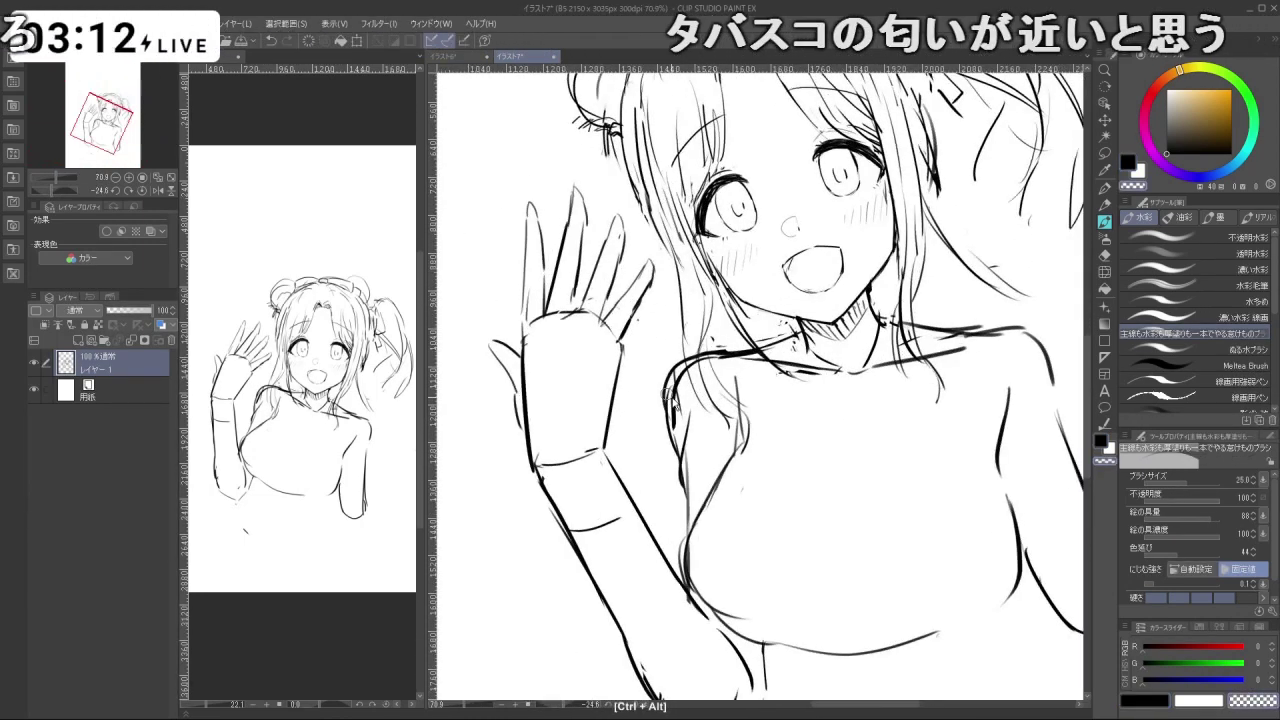
drag(658, 452, 671, 452)
key(c)
key(ctrl+z)
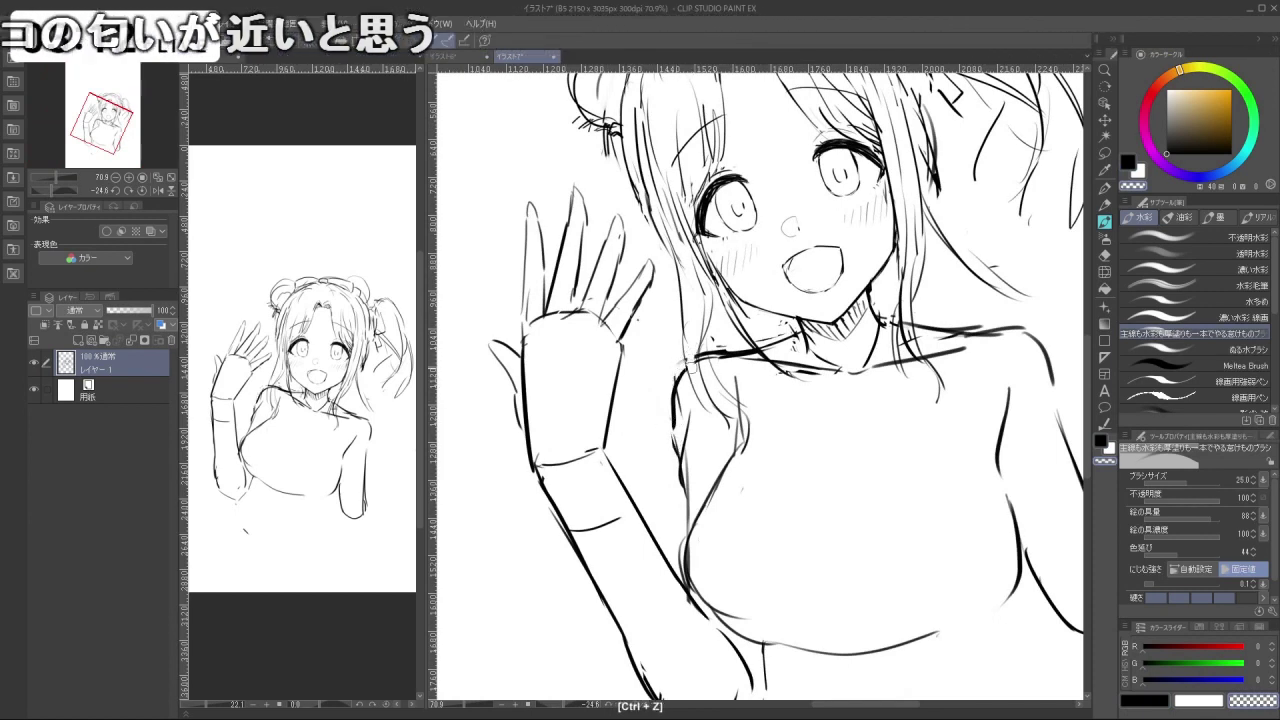
key(c)
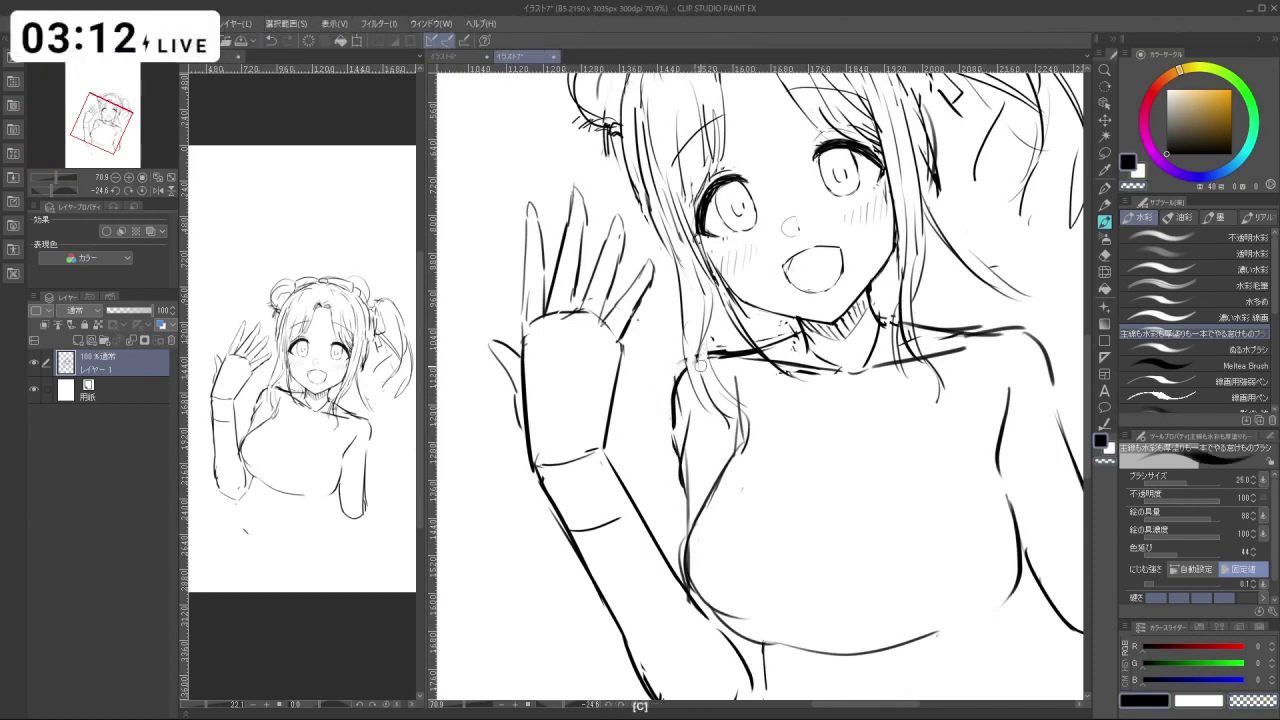
key(ctrl+z)
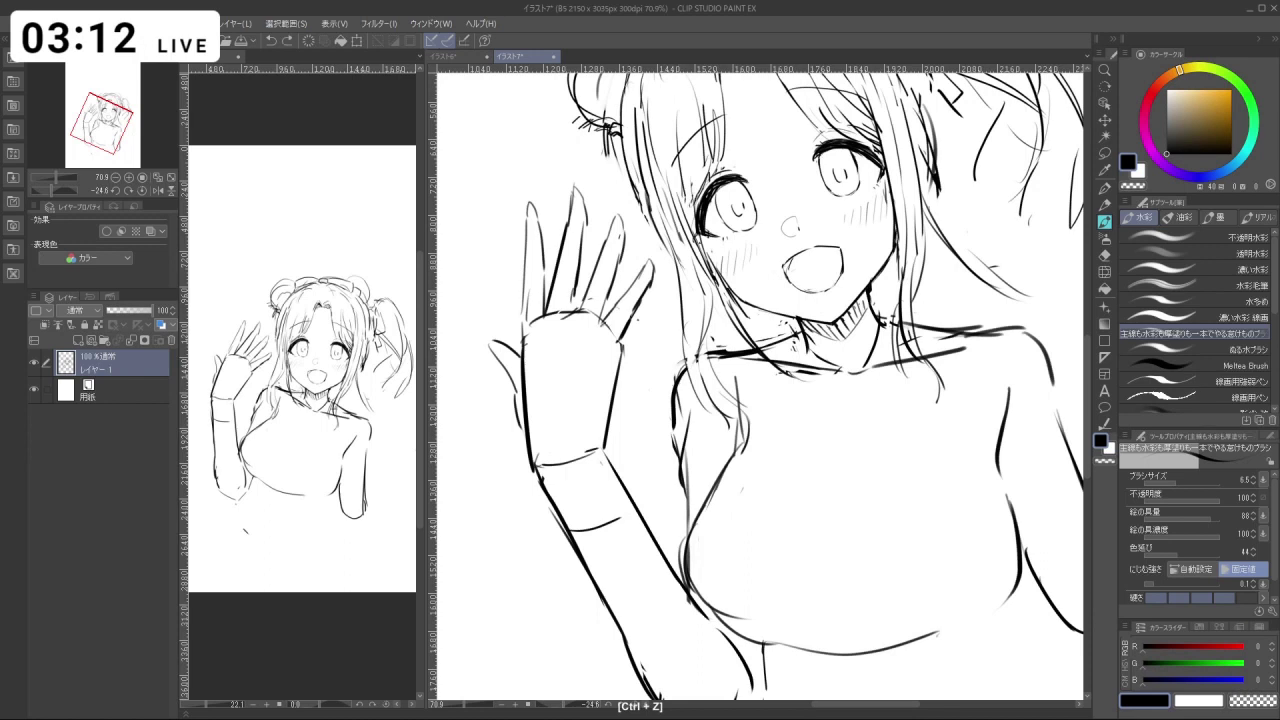
key(c)
key(c)
drag(669, 421, 687, 480)
key(ctrl+z)
Erase the upper chest contour where it runs into the hair lock on the raised arm's side.
key(ctrl+space)
key(space)
drag(880, 415, 795, 428)
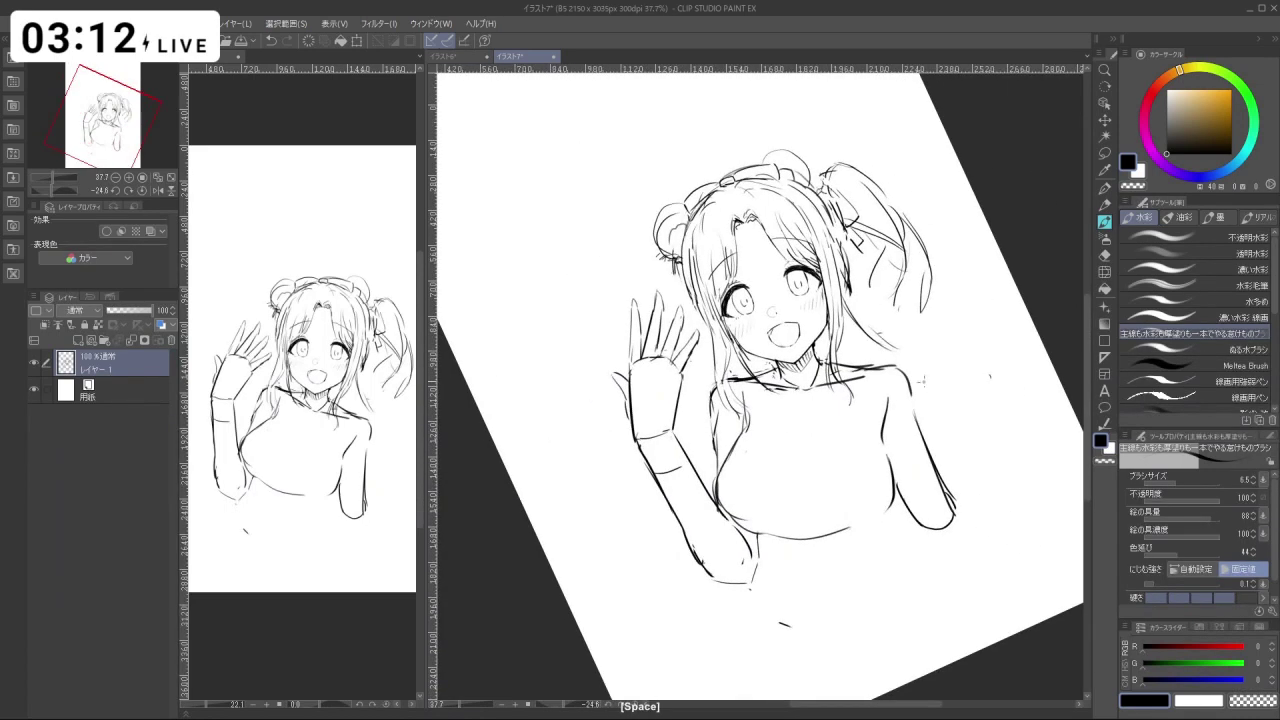
key(shift+space)
drag(954, 445, 940, 481)
key(ctrl+space)
mouse_move(763, 441)
mouse_down()
mouse_move(795, 438)
mouse_move(750, 426)
mouse_up()
key(c)
key(ctrl+alt)
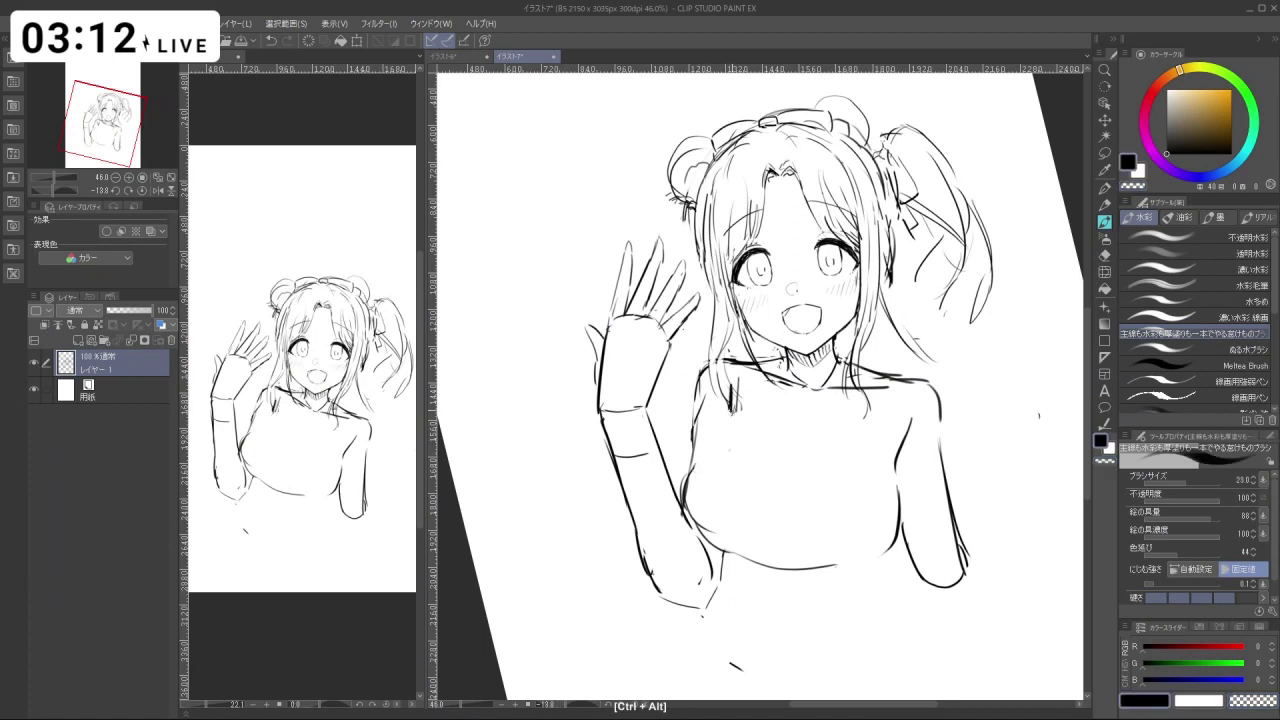
Redraw the upper chest contour below the hair lock on the raised arm's side.
key(ctrl+z)
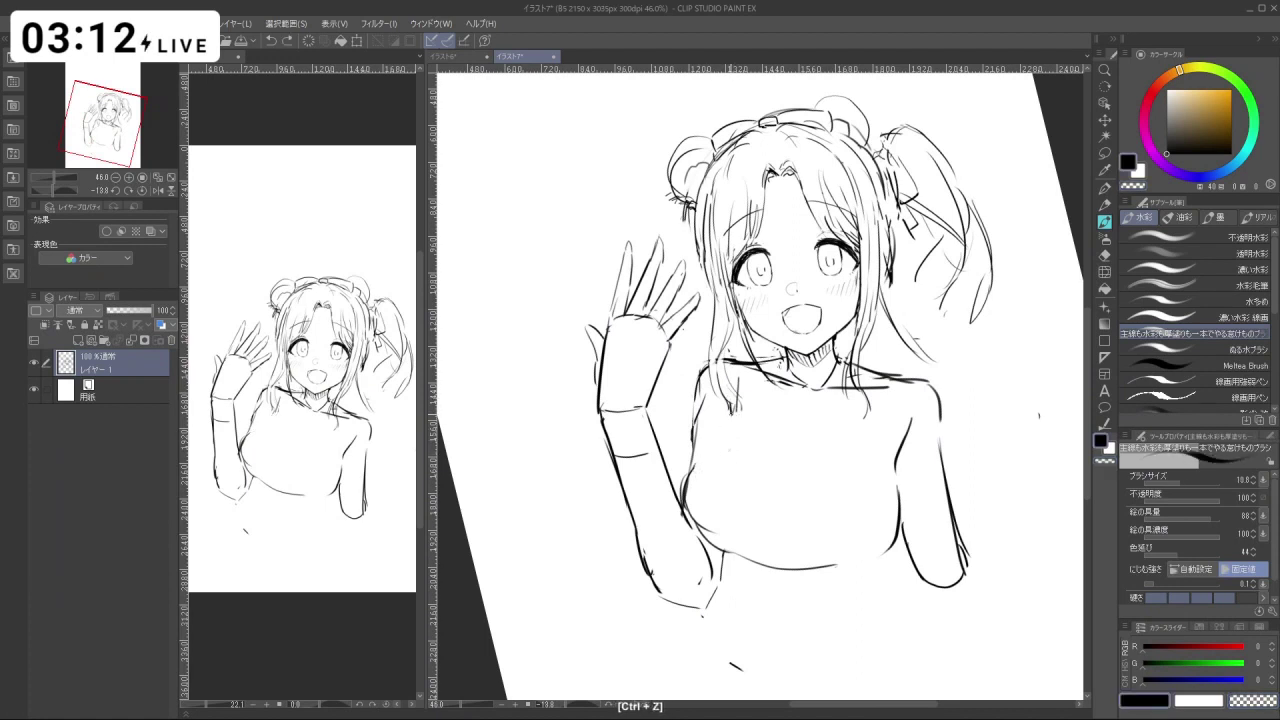
key(ctrl+z)
key(ctrl+z)
key(ctrl+z)
drag(725, 430, 753, 445)
key(ctrl+z)
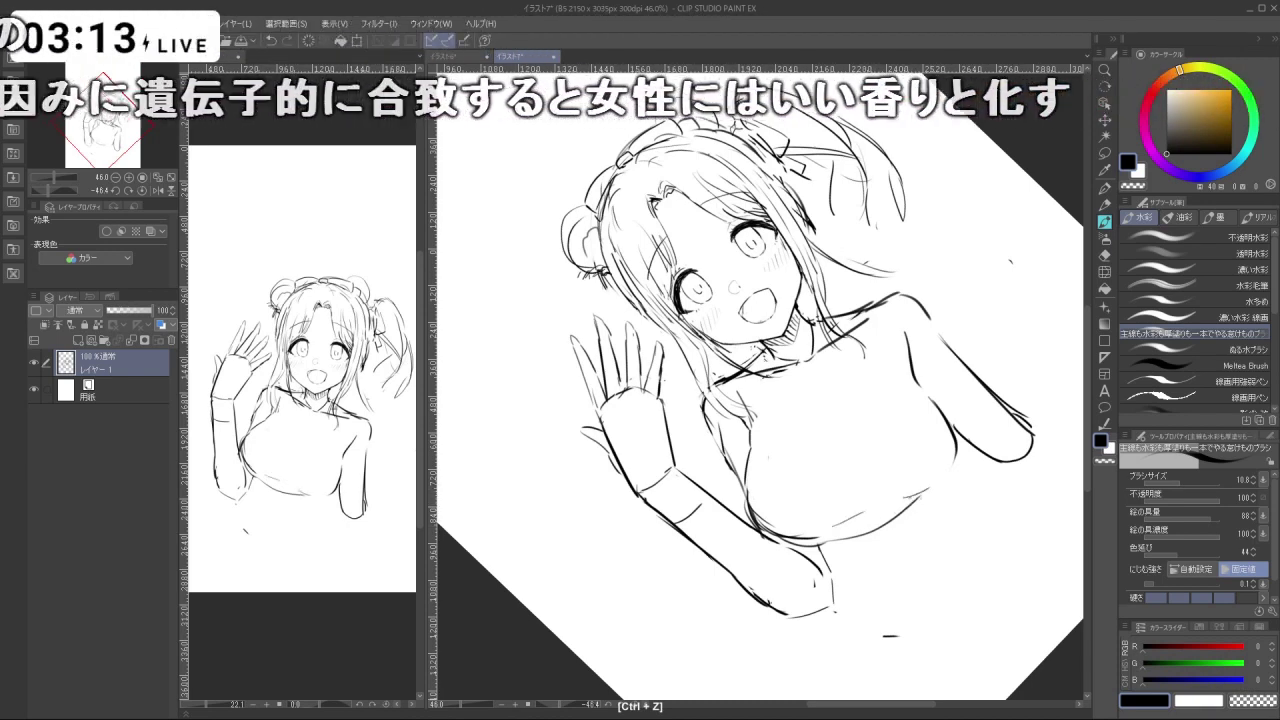
Erase and redraw the short contour at the raised arm's elbow, just beneath the chest.
key(c)
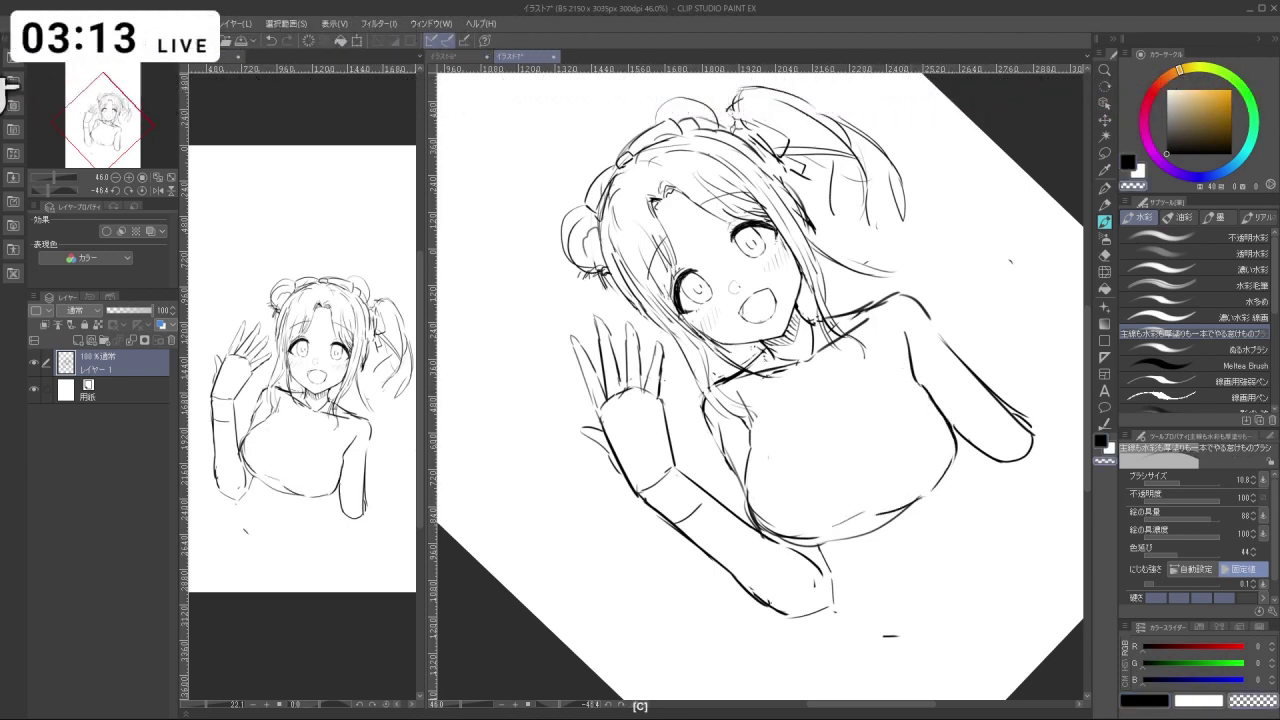
key(ctrl+z)
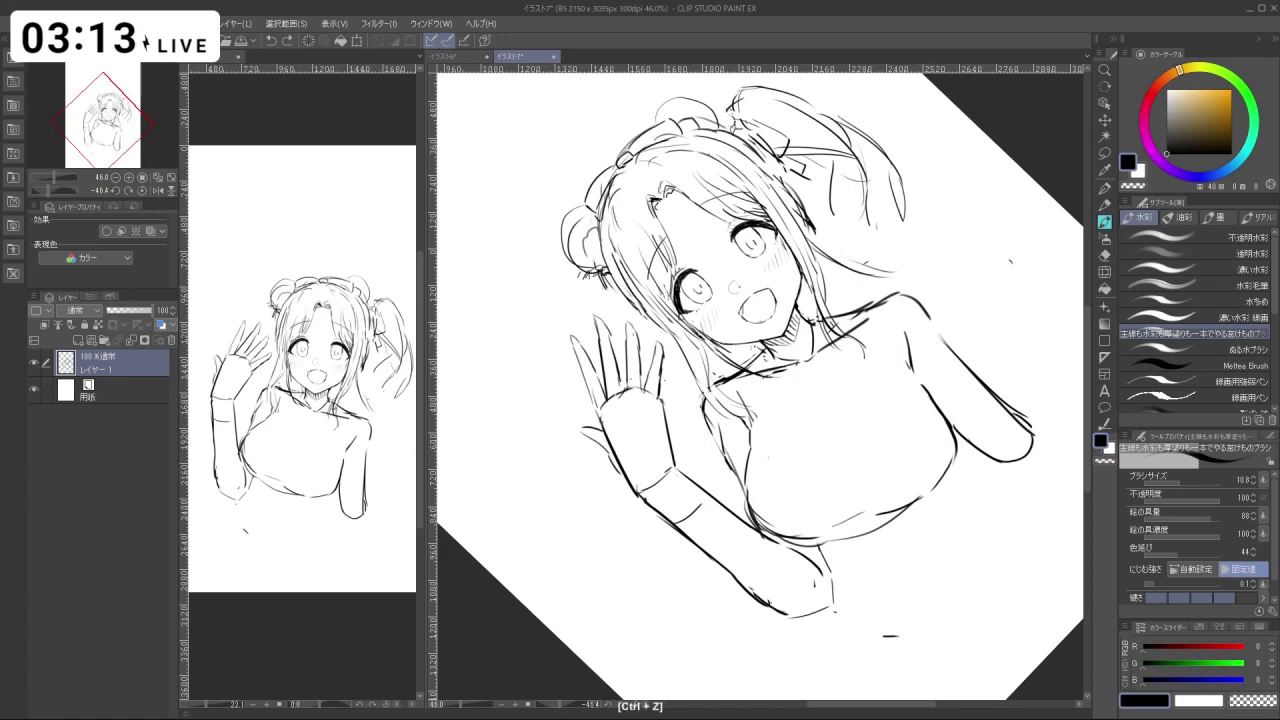
drag(786, 462, 760, 466)
mouse_move(838, 589)
mouse_down()
mouse_move(817, 596)
mouse_move(784, 569)
mouse_up()
key(c)
mouse_move(730, 547)
mouse_down()
mouse_move(779, 561)
mouse_move(746, 564)
mouse_up()
key(c)
key(c)
drag(743, 578, 741, 599)
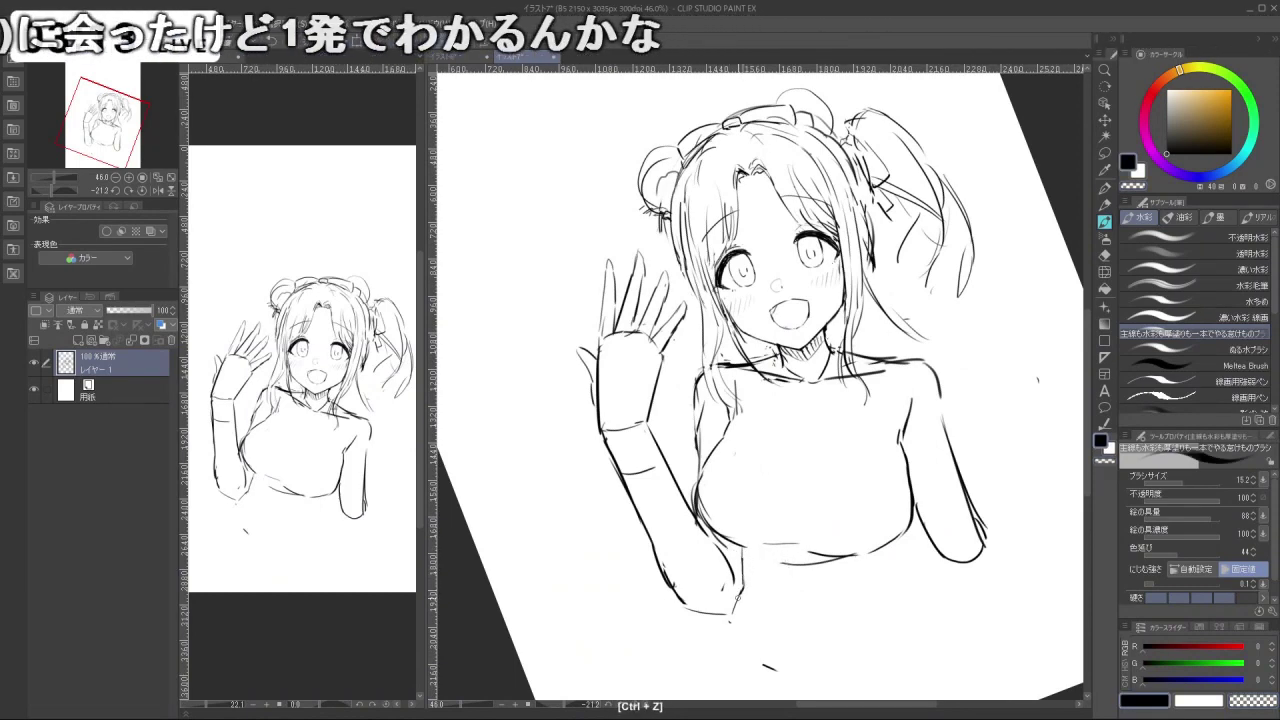
Lasso the head with its buns and ponytail, scale it down to about 98 percent, and clear the selection.
key(shift+space)
mouse_move(946, 428)
mouse_down()
mouse_move(943, 329)
mouse_move(868, 228)
mouse_up()
drag(936, 345, 844, 518)
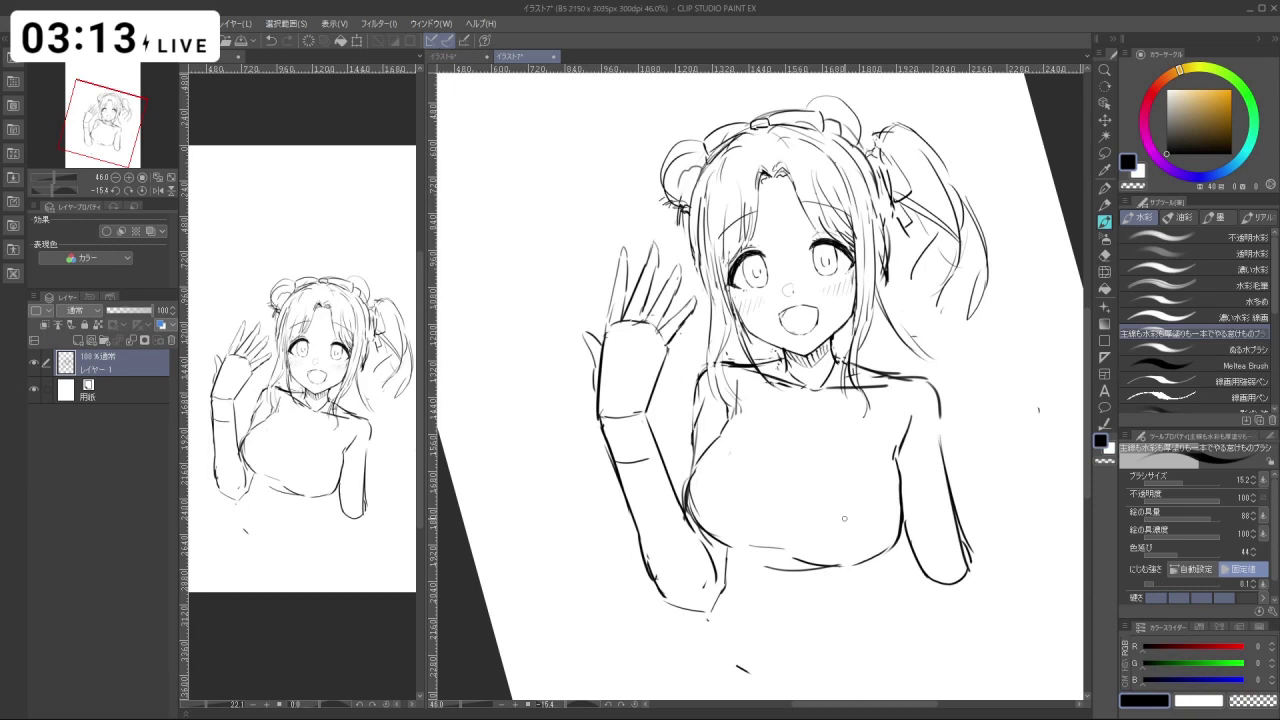
drag(926, 343, 850, 343)
drag(878, 300, 850, 310)
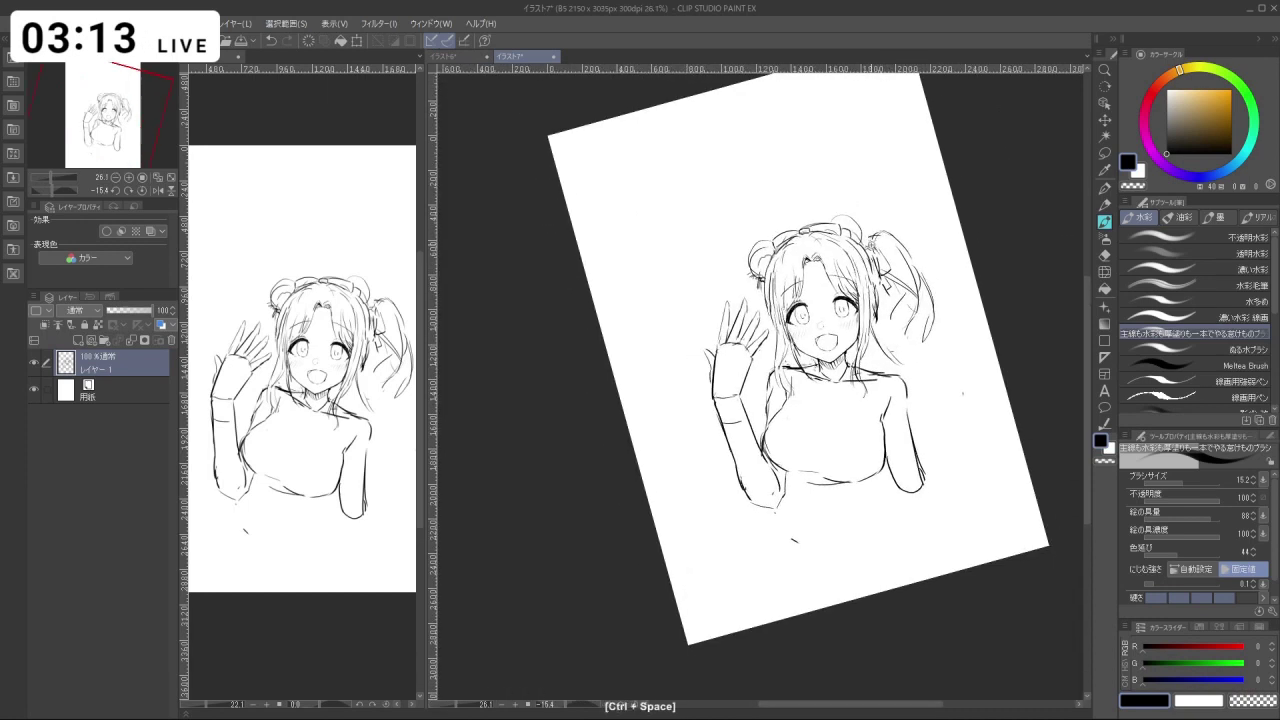
drag(878, 243, 940, 243)
key(ctrl+z)
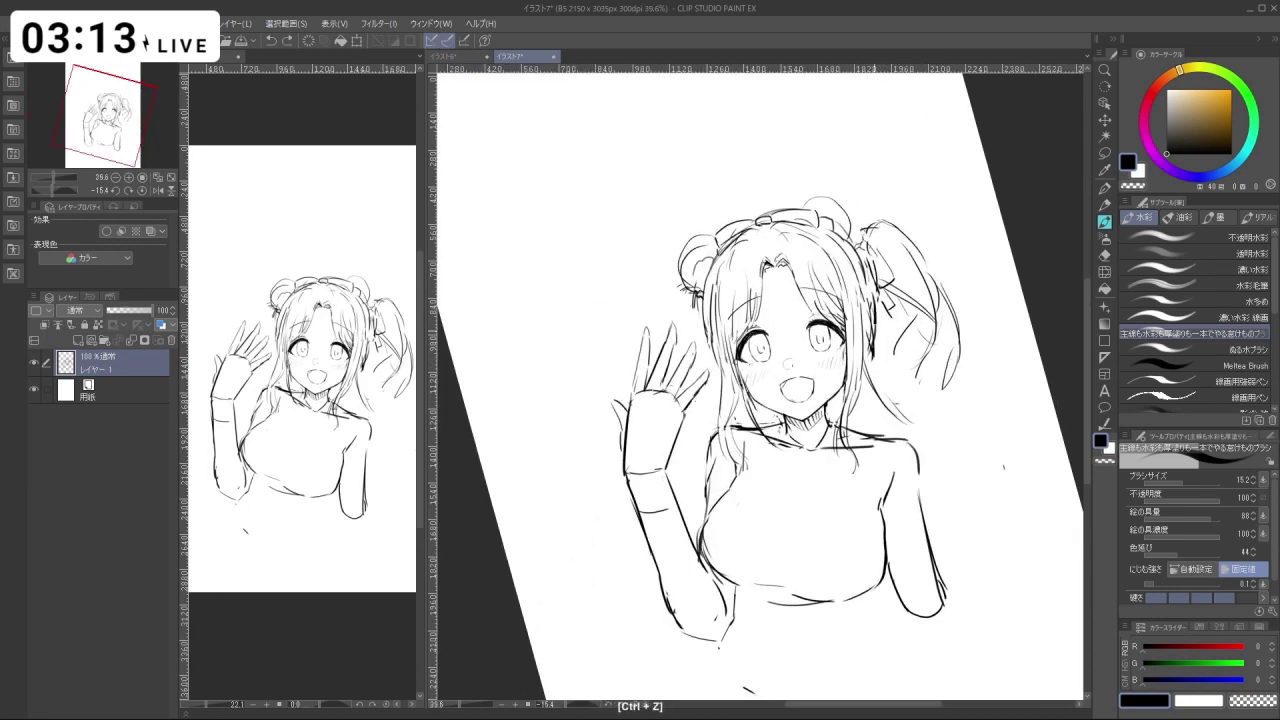
click(1105, 154)
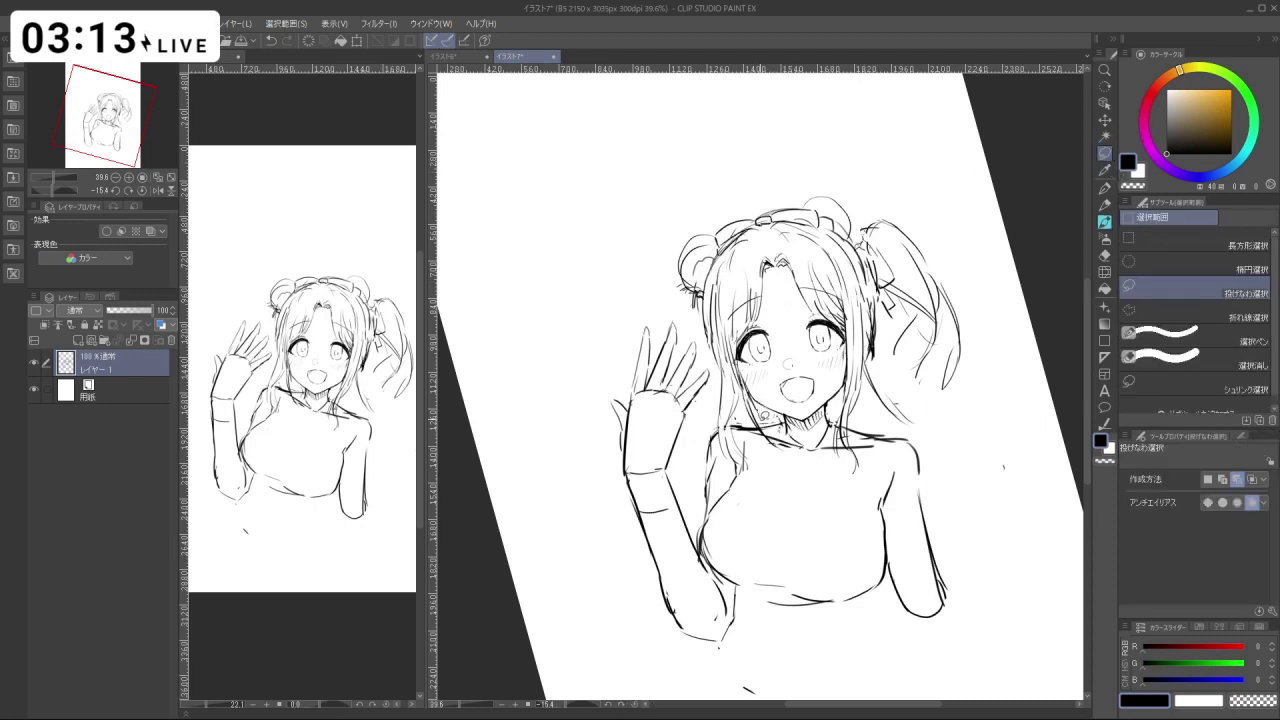
mouse_move(736, 422)
mouse_down()
mouse_move(690, 322)
mouse_move(805, 168)
mouse_move(940, 226)
mouse_move(945, 440)
mouse_move(822, 408)
mouse_move(750, 420)
mouse_up()
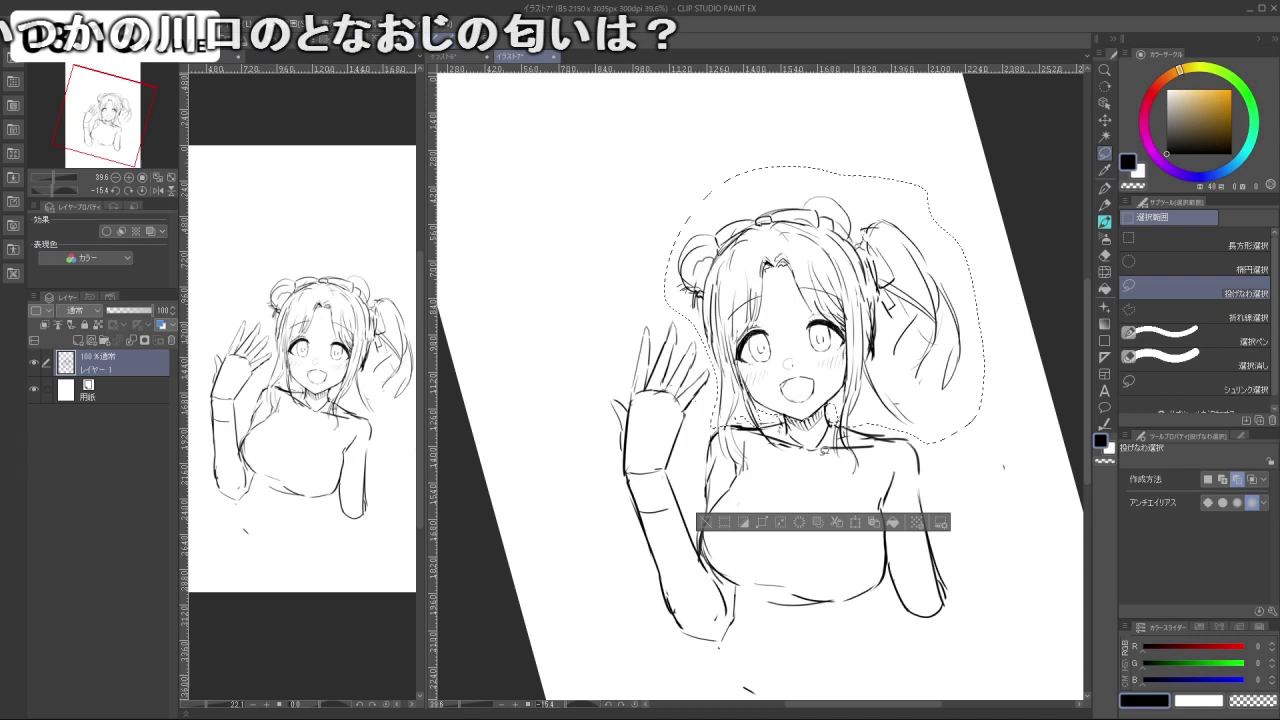
click(857, 523)
mouse_move(1011, 421)
mouse_down()
mouse_move(980, 413)
mouse_move(986, 423)
mouse_up()
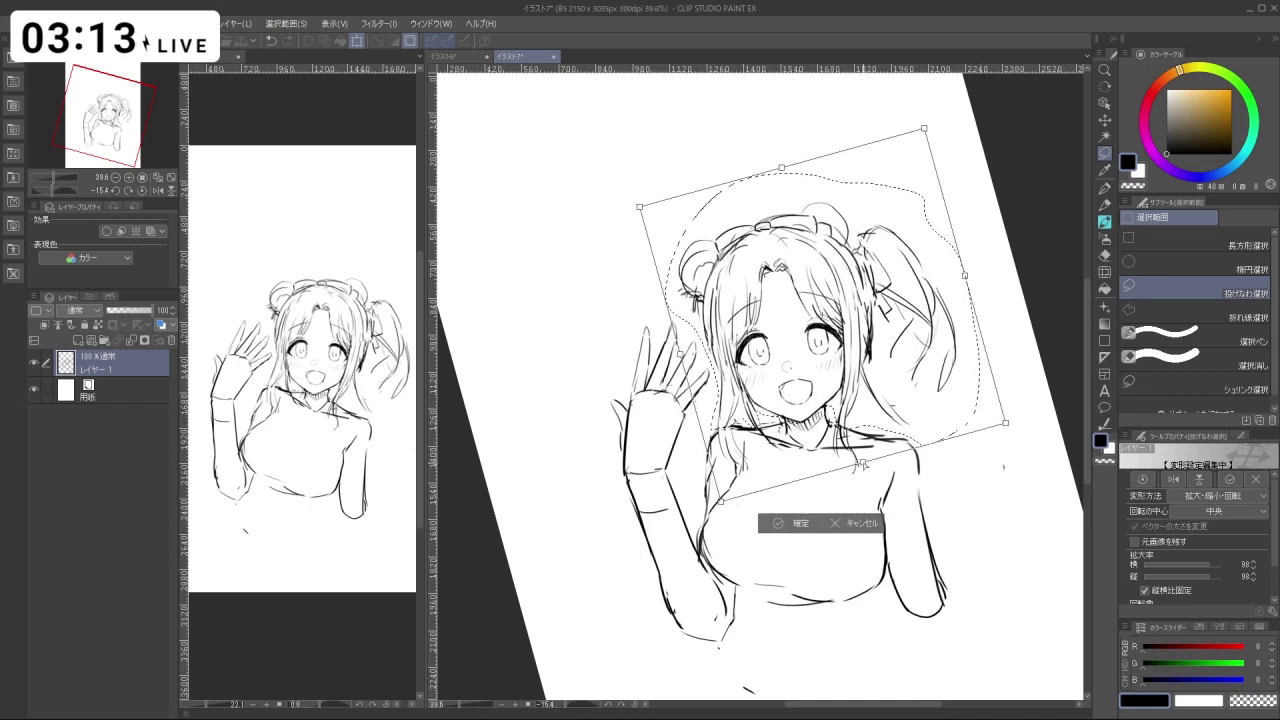
drag(862, 463, 872, 432)
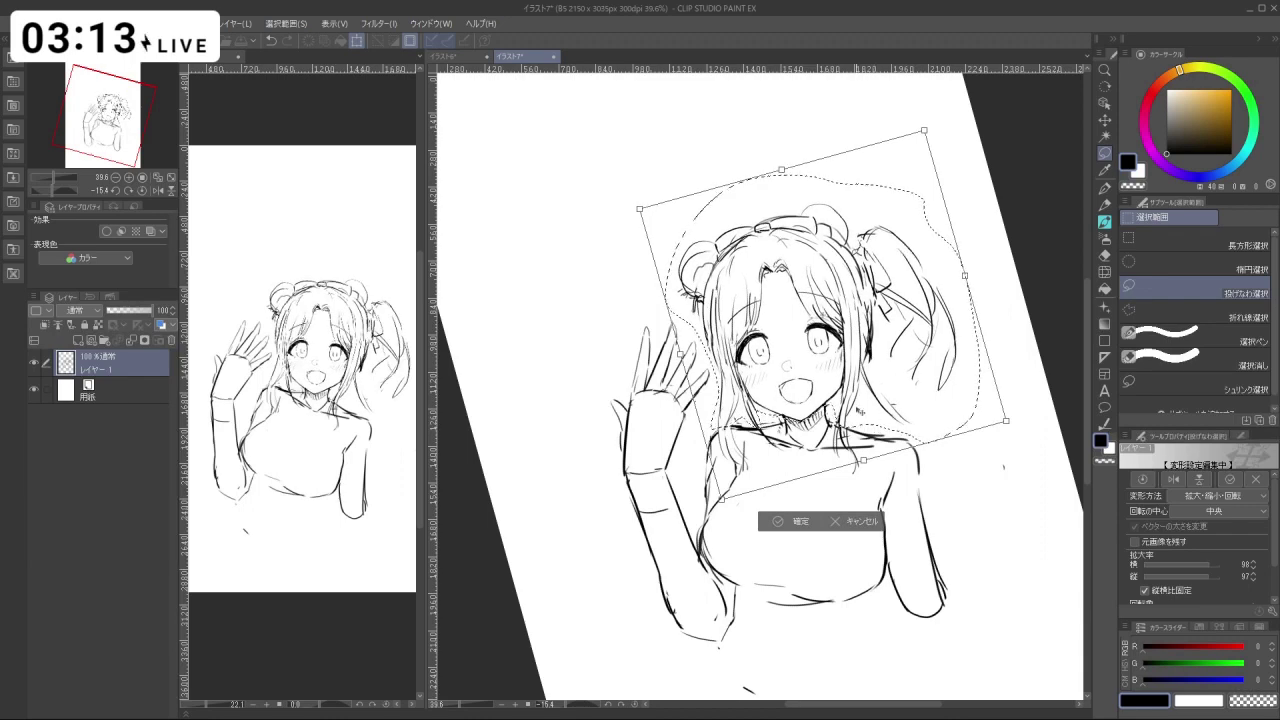
key(Return)
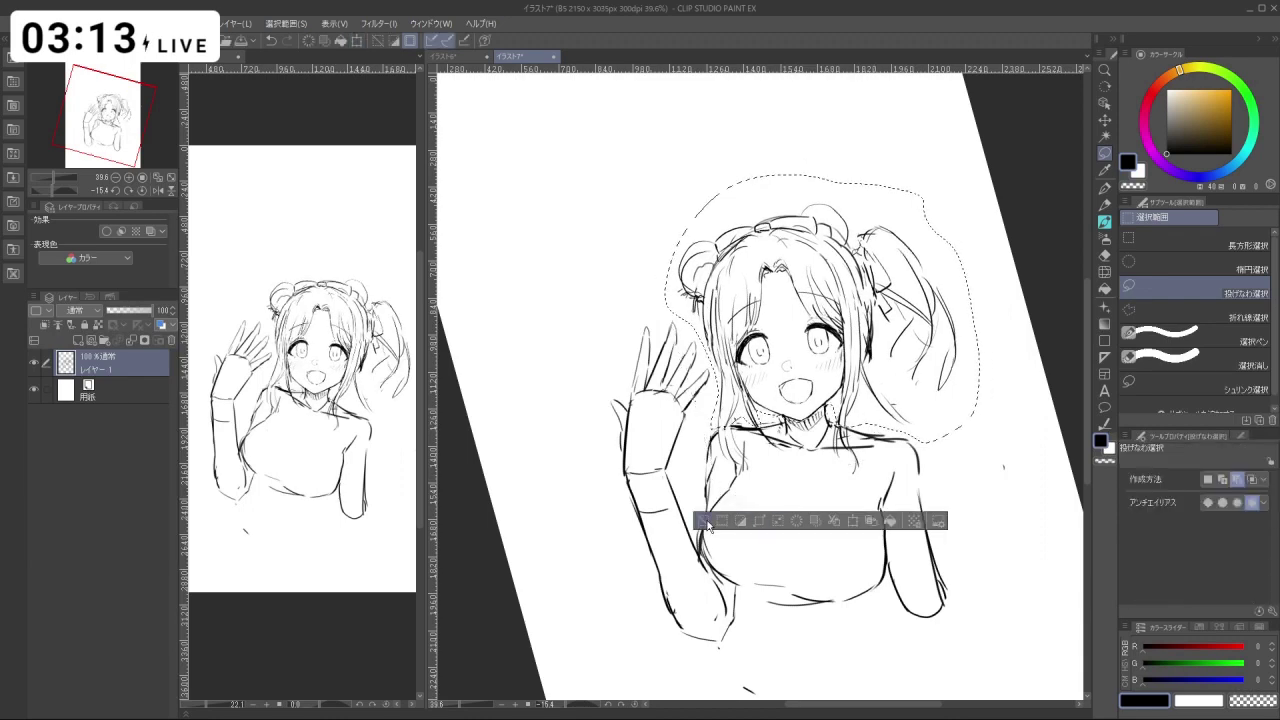
click(707, 524)
Return to the watercolor line brush at size 5.2 and touch up the neck line below the jaw on the raised arm's side.
key(shift+space)
drag(791, 467, 828, 440)
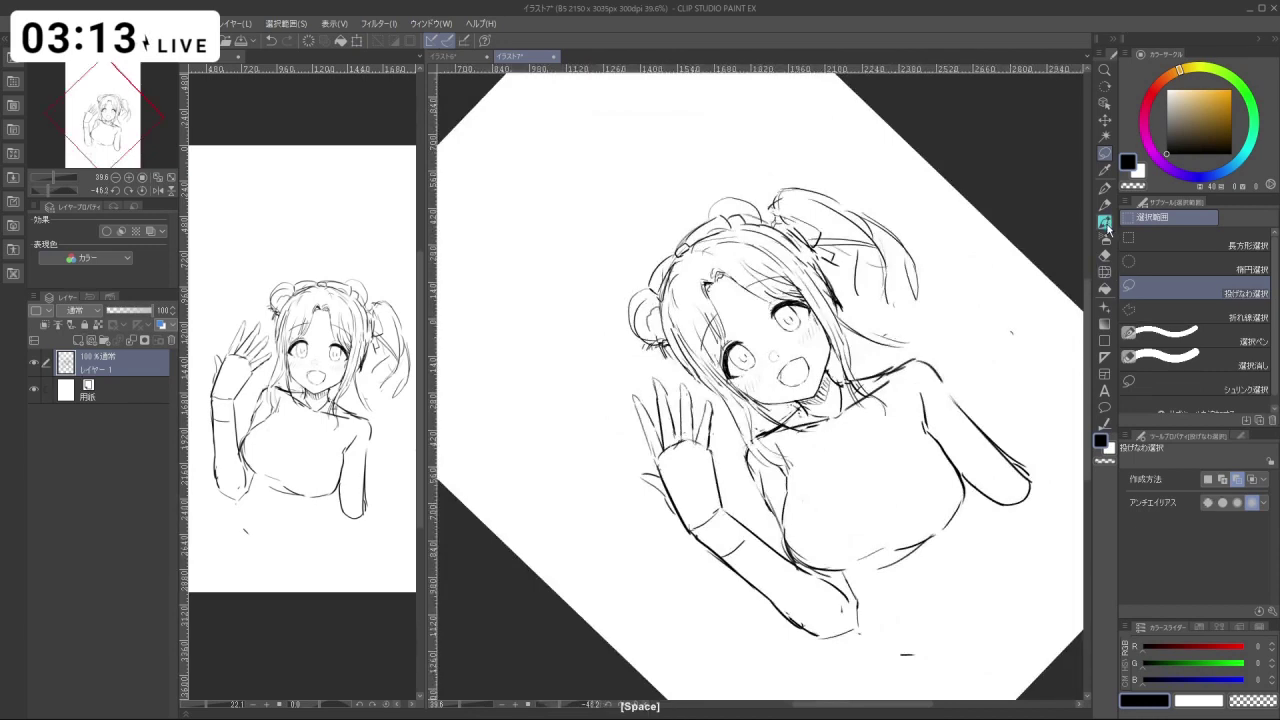
click(1106, 224)
key(shift+space)
mouse_move(858, 380)
mouse_down()
mouse_move(850, 418)
mouse_move(842, 409)
mouse_up()
key(ctrl+space)
key(c)
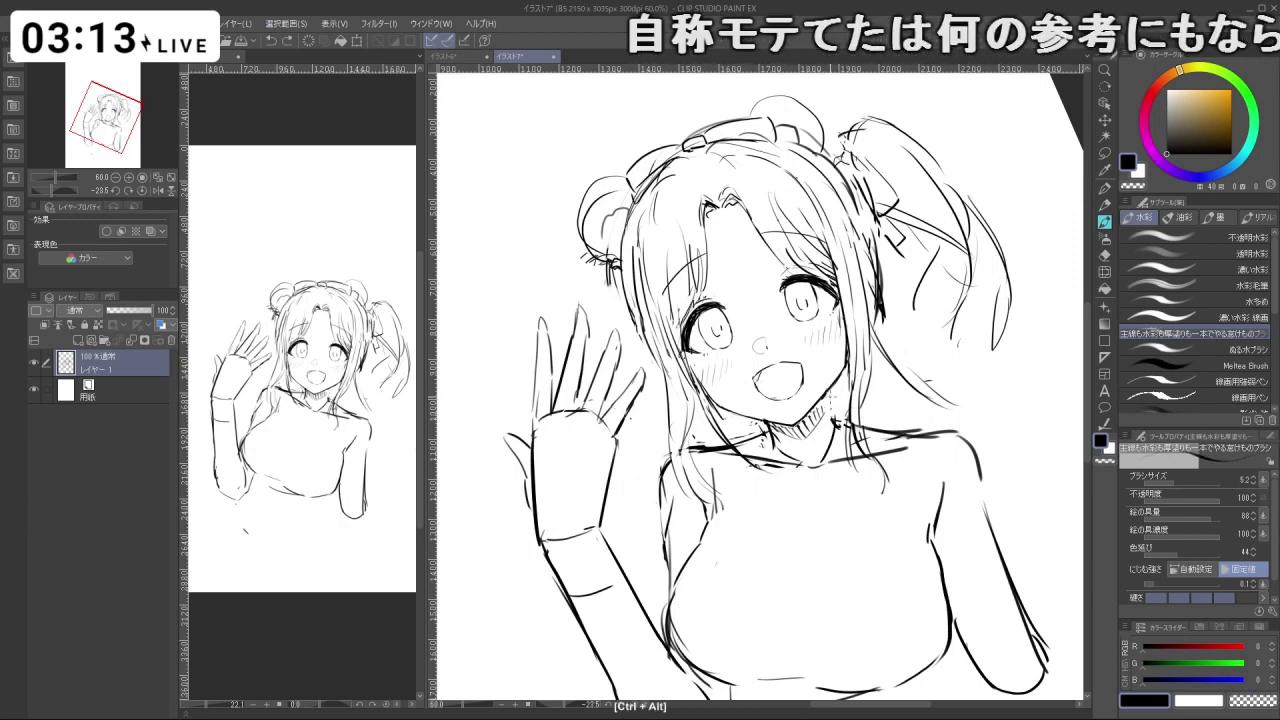
key(ctrl+z)
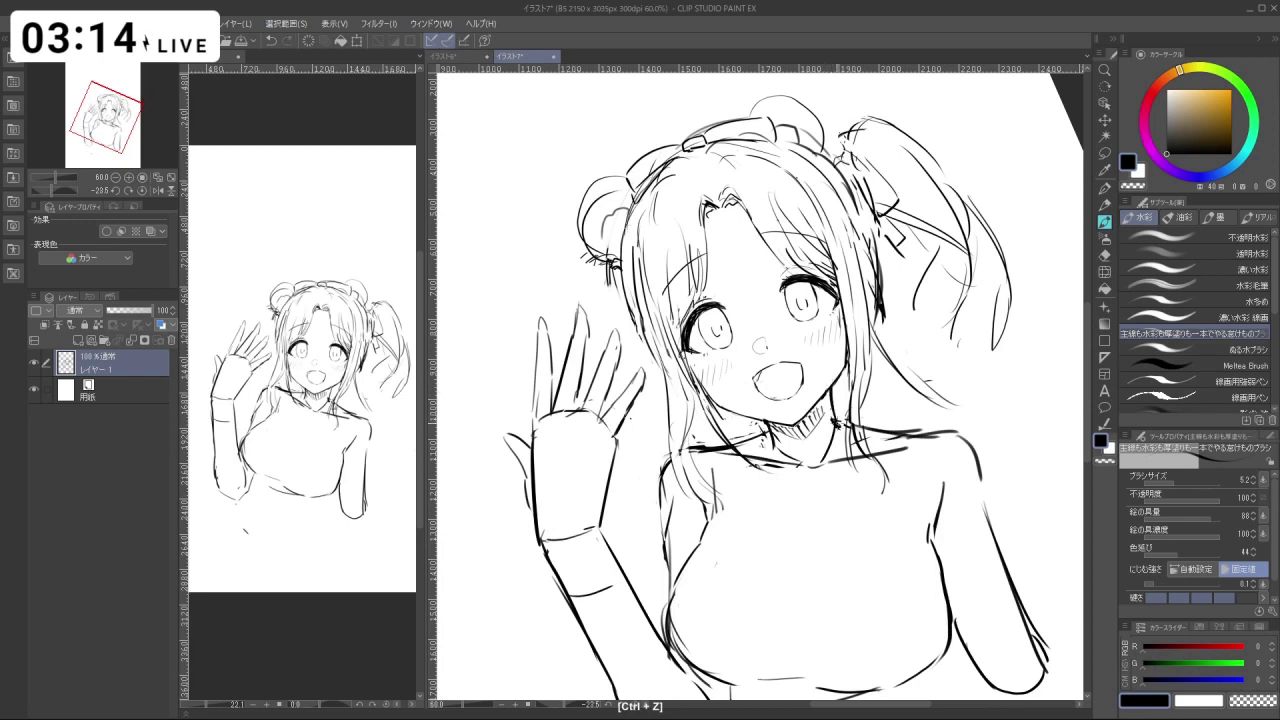
key(c)
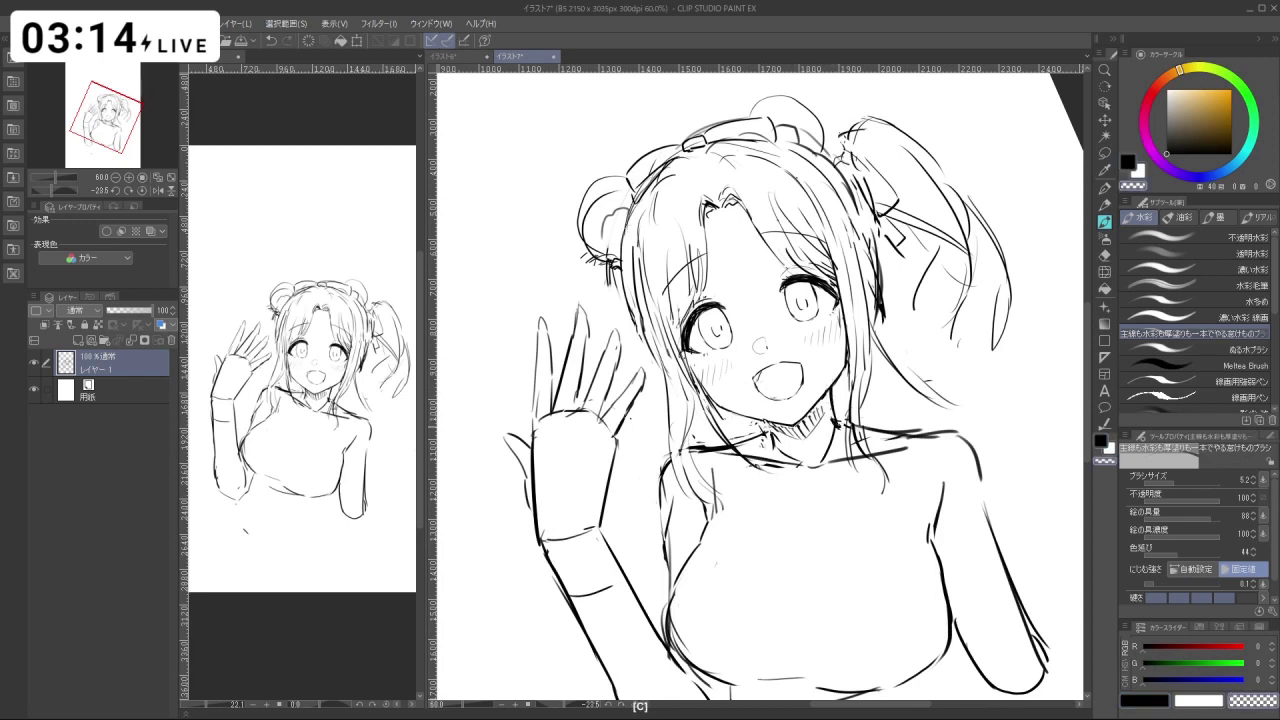
key(c)
mouse_move(763, 421)
mouse_down()
mouse_move(775, 442)
mouse_move(768, 431)
mouse_up()
key(ctrl+z)
key(c)
key(c)
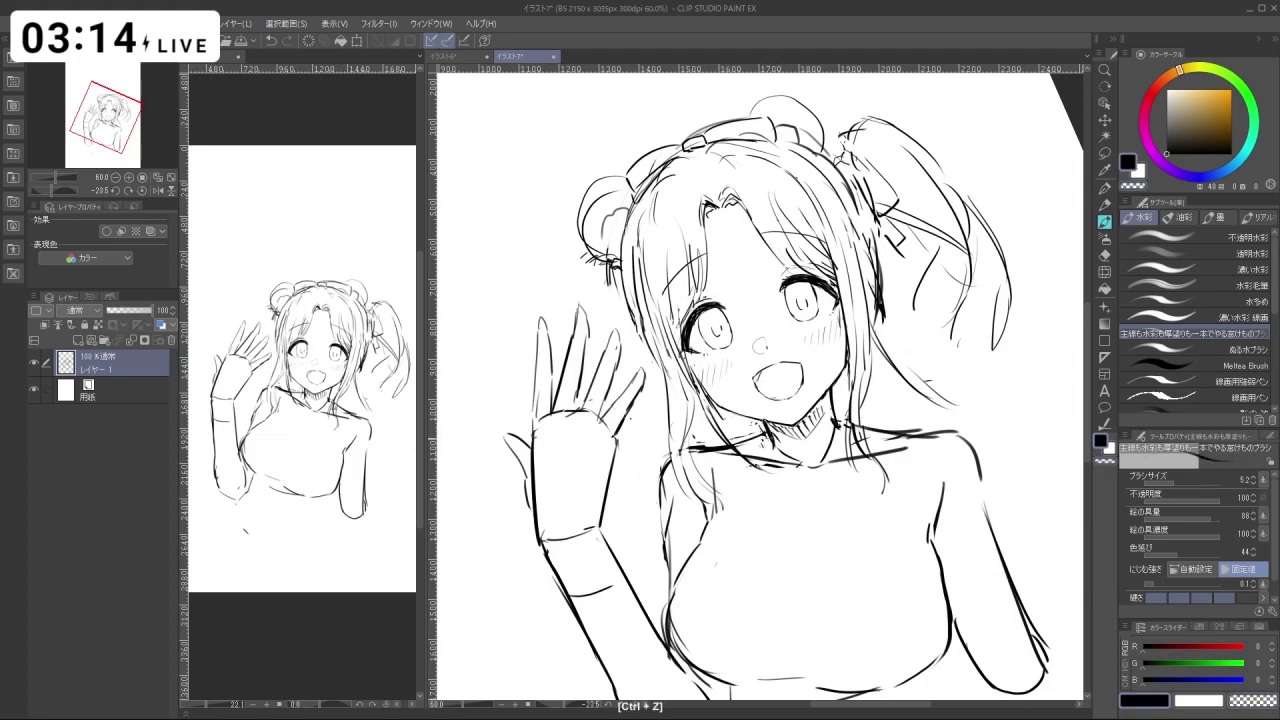
Strengthen the neck-to-shoulder line on the lowered arm's side using brush size 8.5.
key(shift+space)
drag(693, 331, 718, 309)
key(ctrl+z)
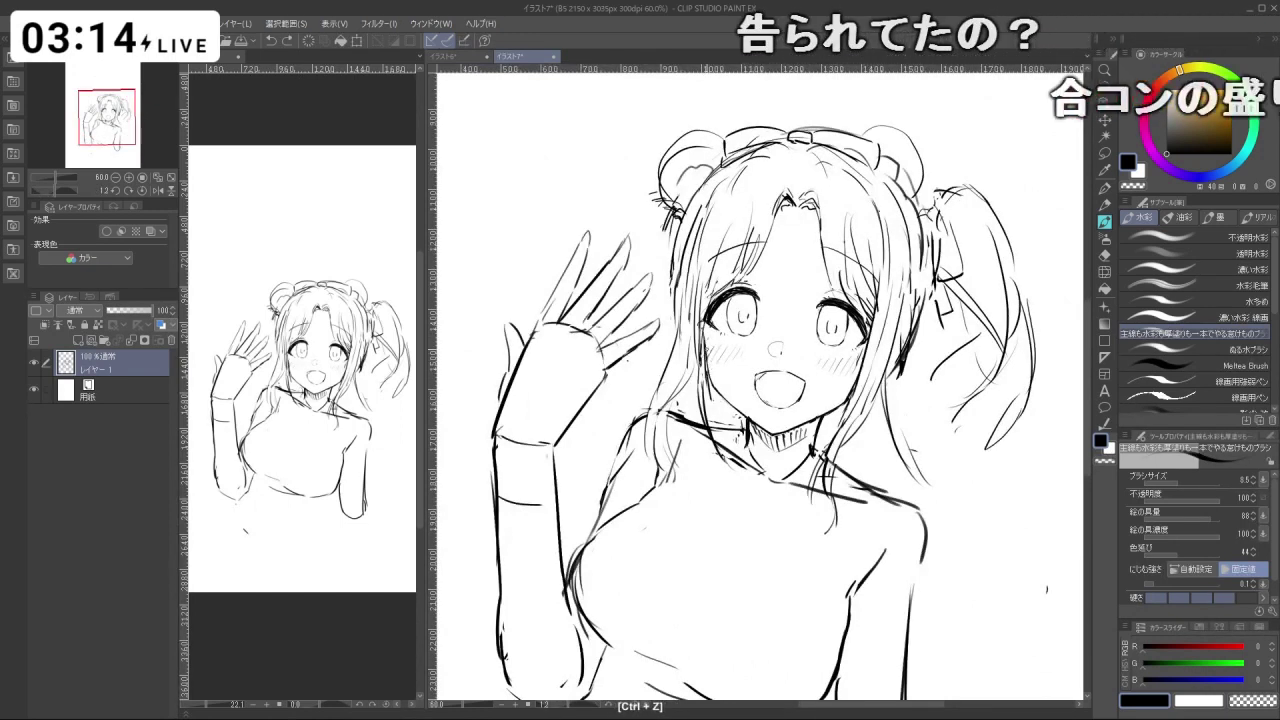
key(shift+space)
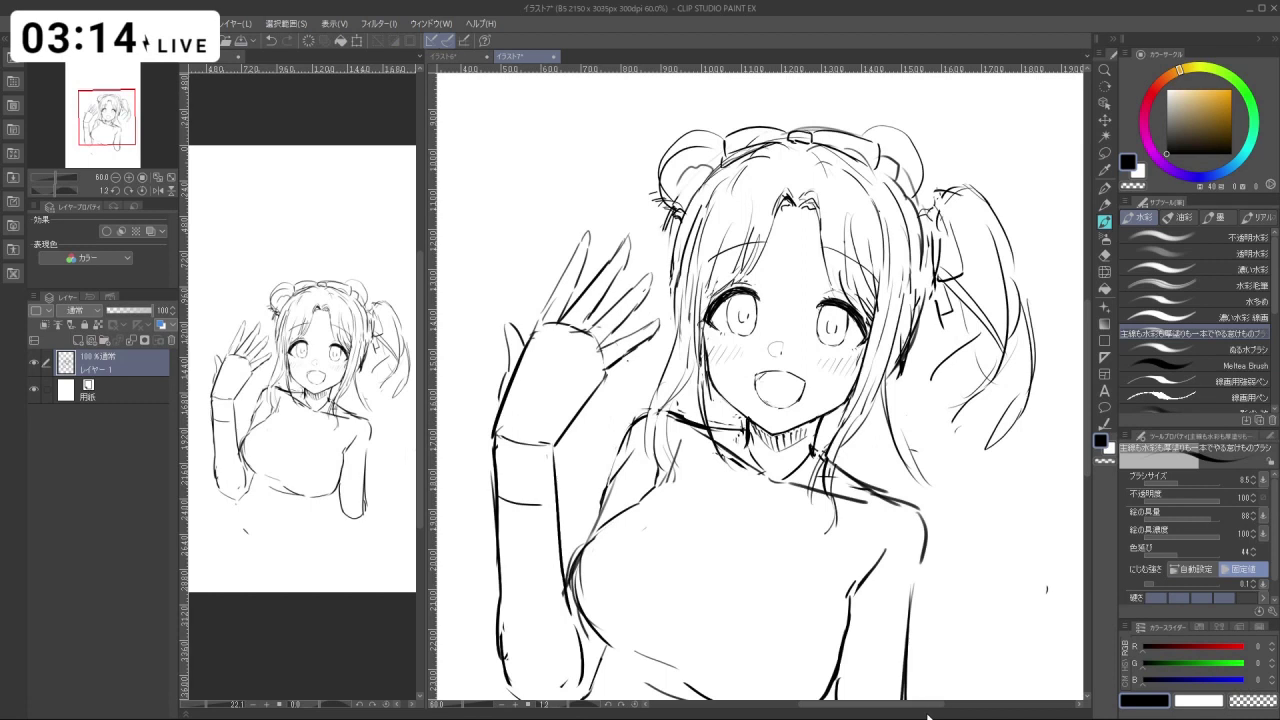
key(ctrl+z)
key(shift+space)
mouse_move(680, 307)
mouse_down()
mouse_move(672, 353)
mouse_move(727, 475)
mouse_move(844, 430)
mouse_up()
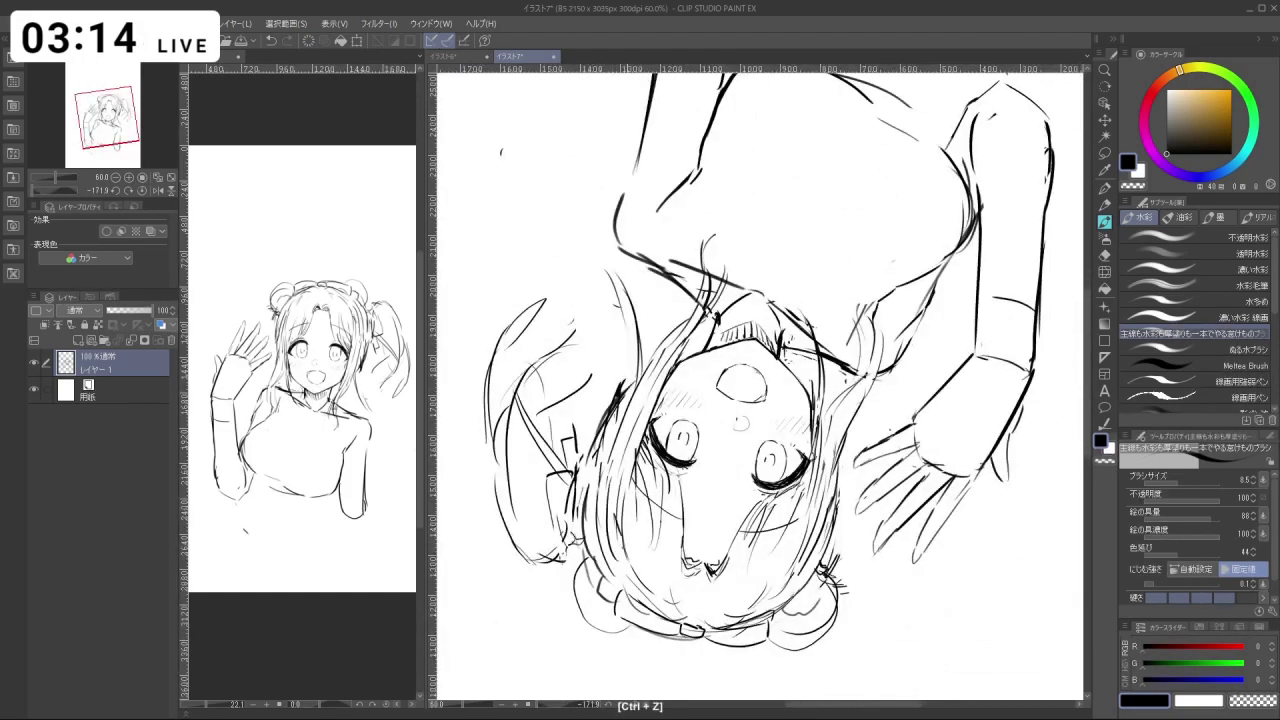
key(shift+space)
mouse_move(705, 310)
mouse_down()
mouse_move(666, 390)
mouse_move(838, 438)
mouse_move(853, 502)
mouse_up()
key(ctrl+z)
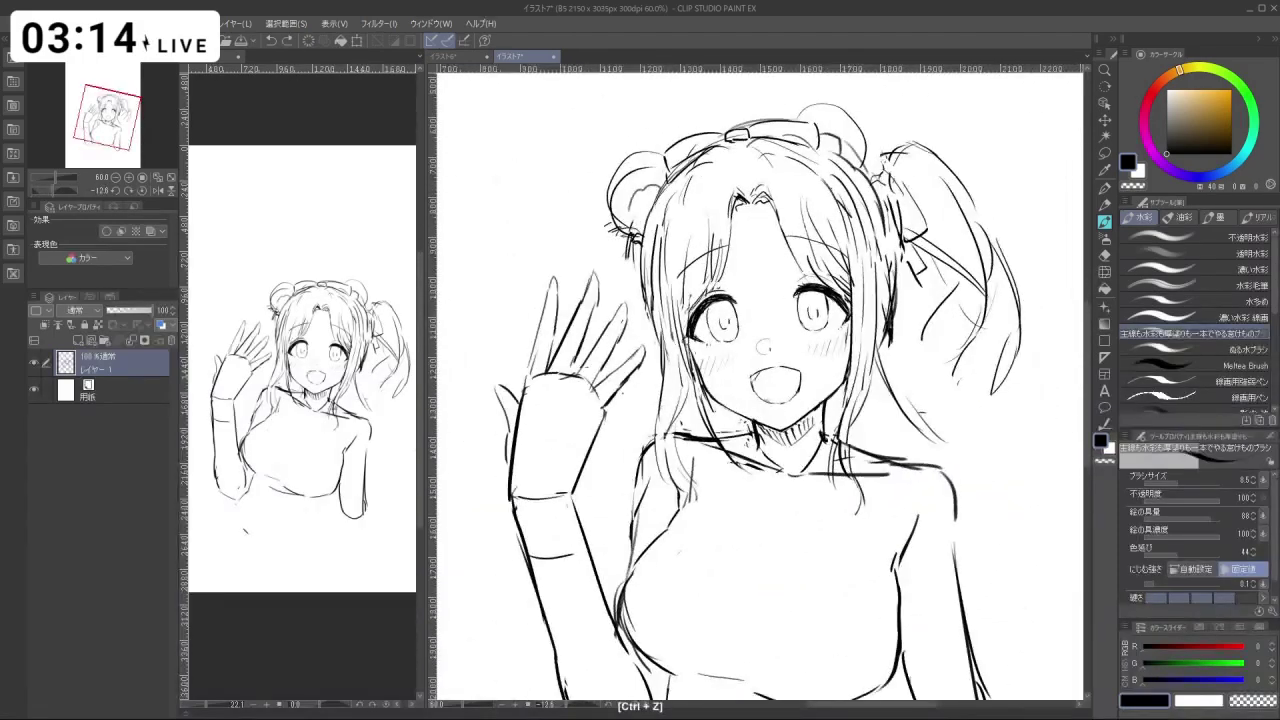
Draw short torso side lines and a curved hem below the chest to form the lower band of the top.
key(ctrl+space)
drag(868, 452, 748, 480)
key(space)
key(ctrl+space)
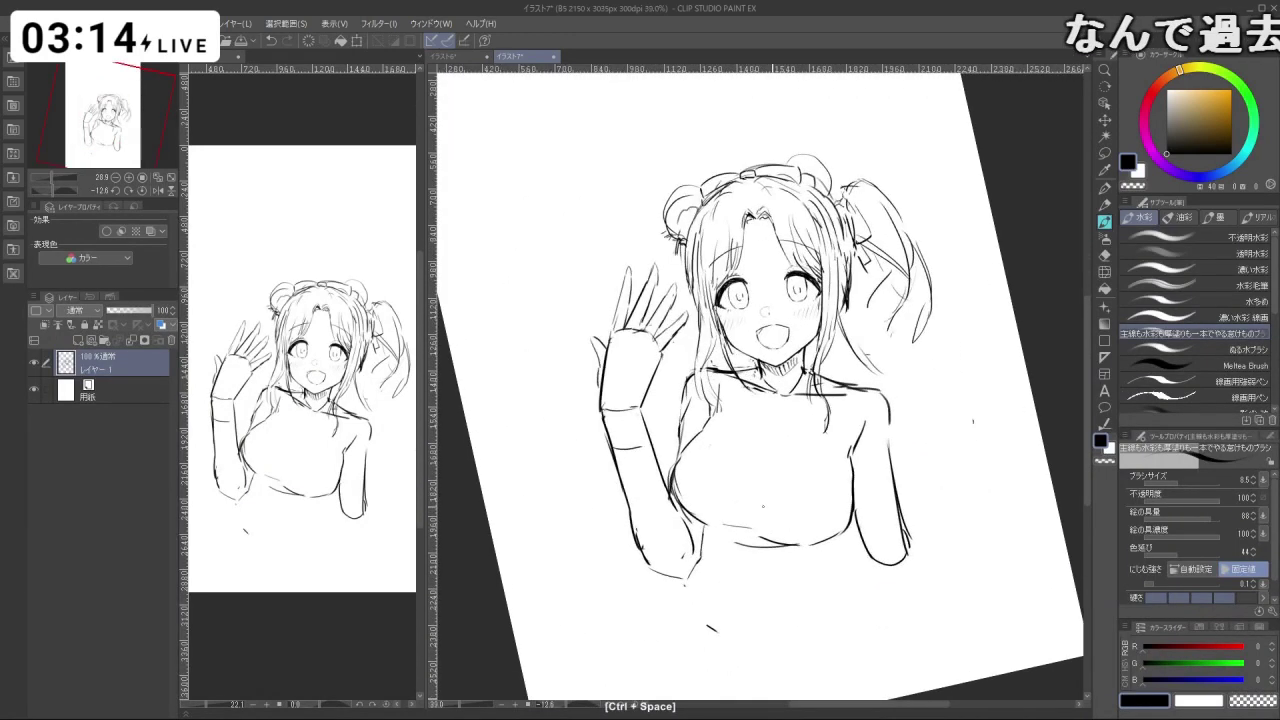
key(ctrl+z)
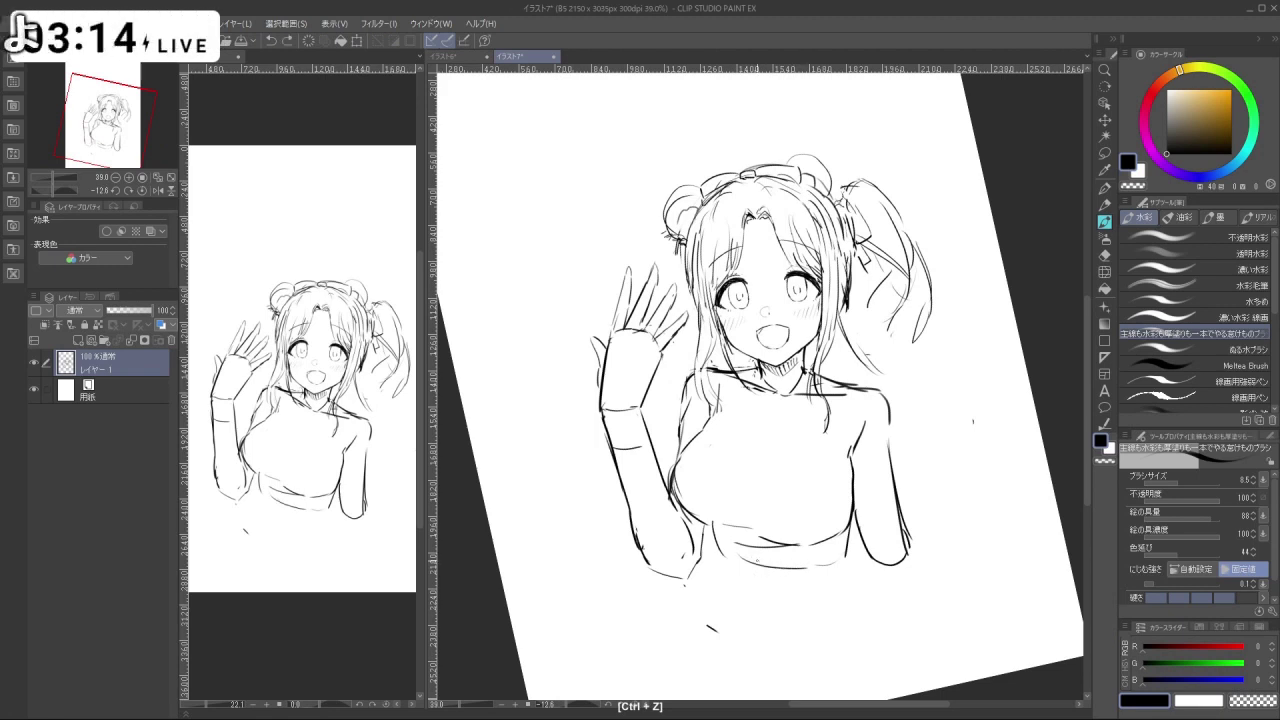
key(shift+space)
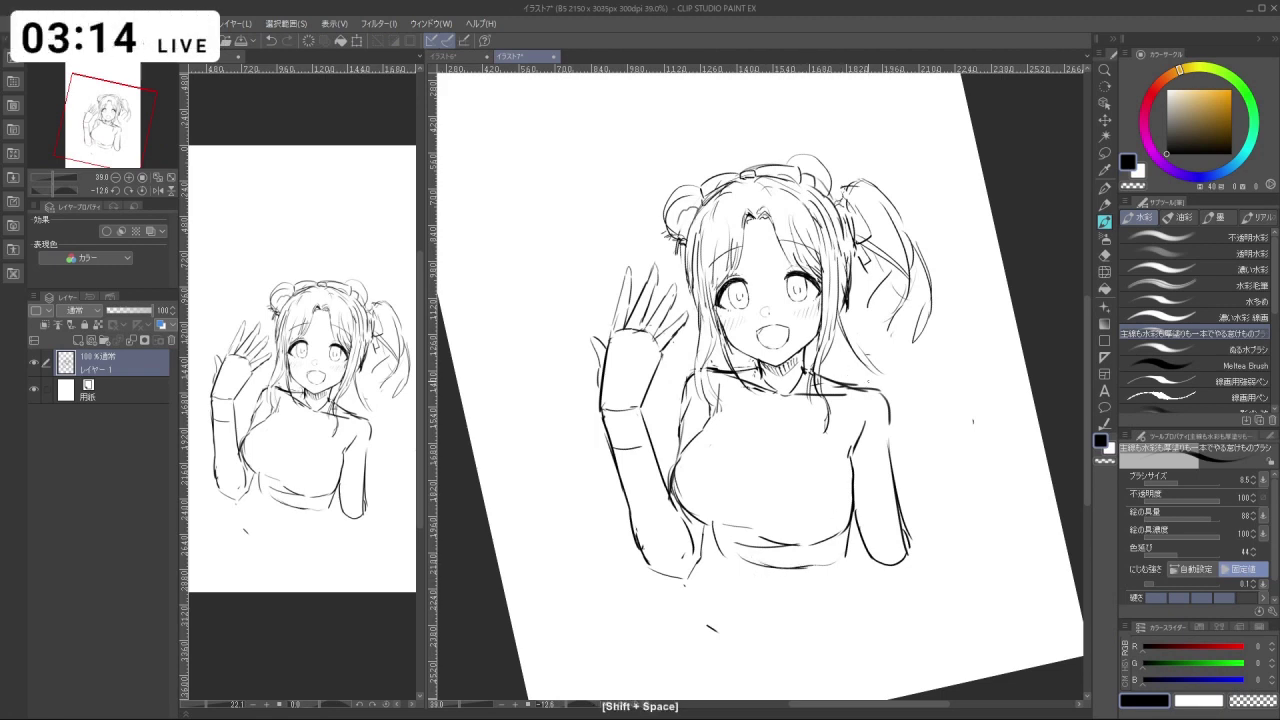
ctrl+click(753, 296)
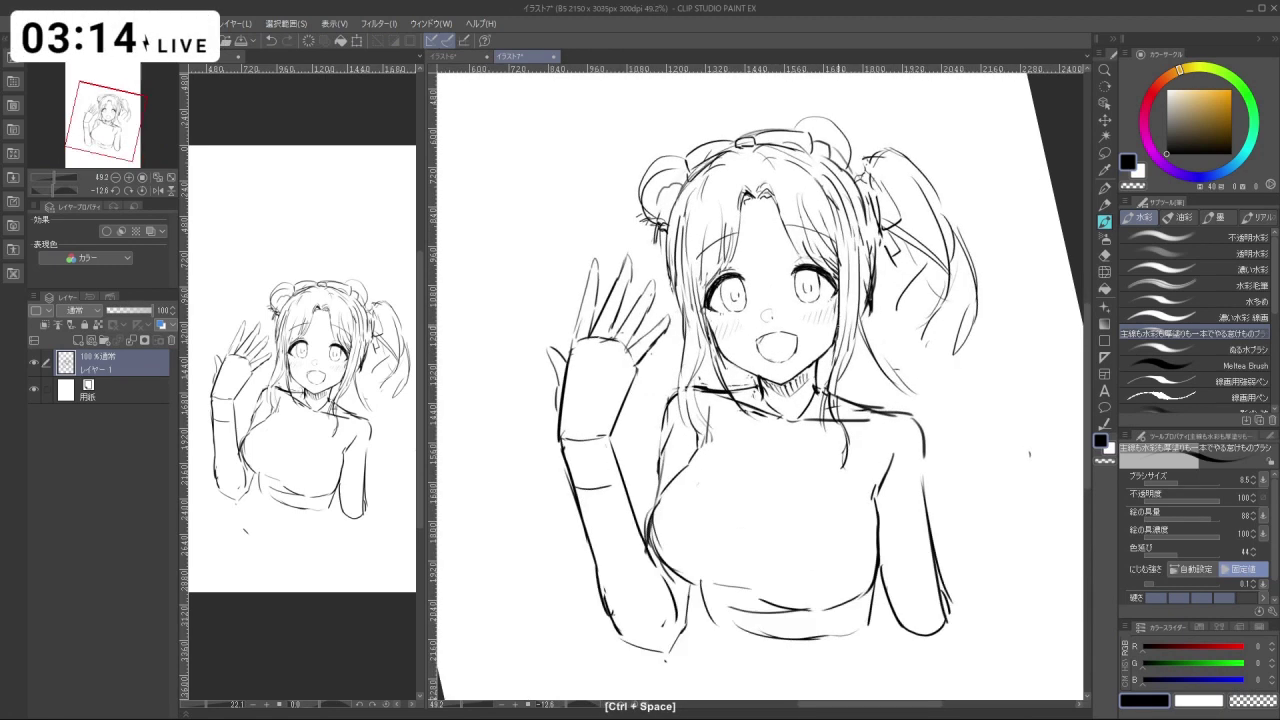
Rework the edges of the band beneath the chest with small erasing and drawing strokes.
key(ctrl+z)
key(c)
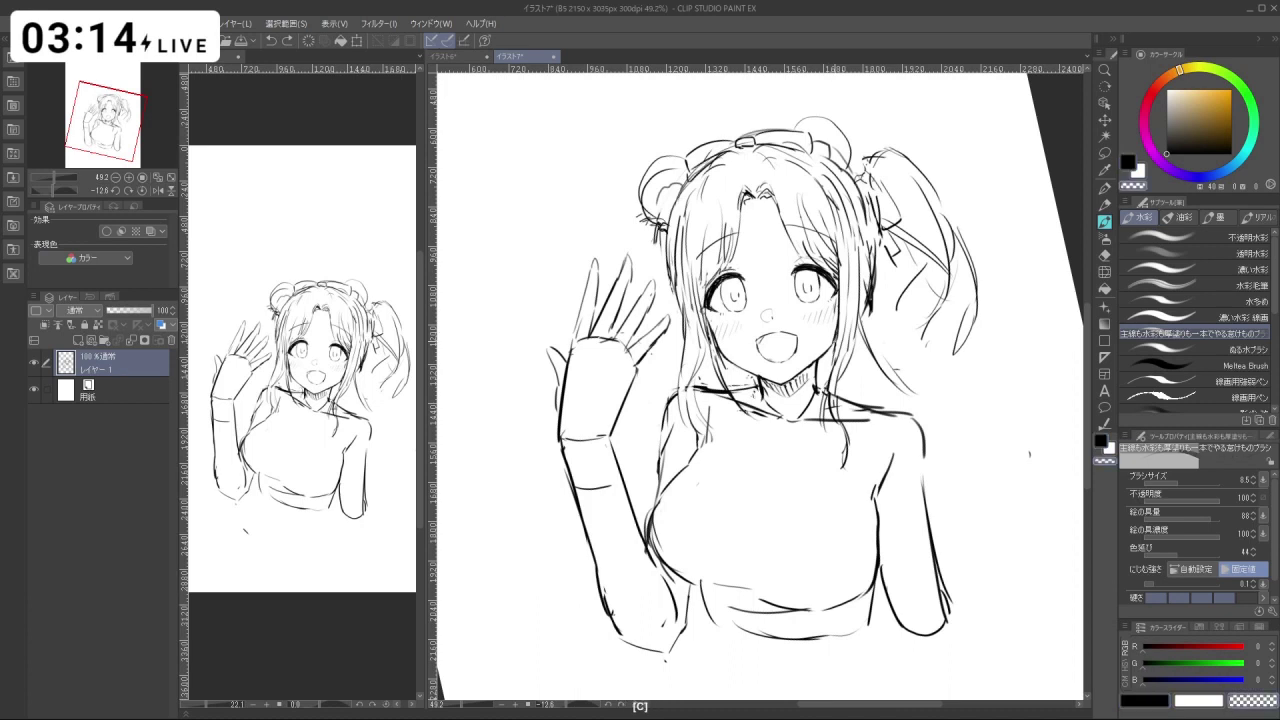
key(ctrl+z)
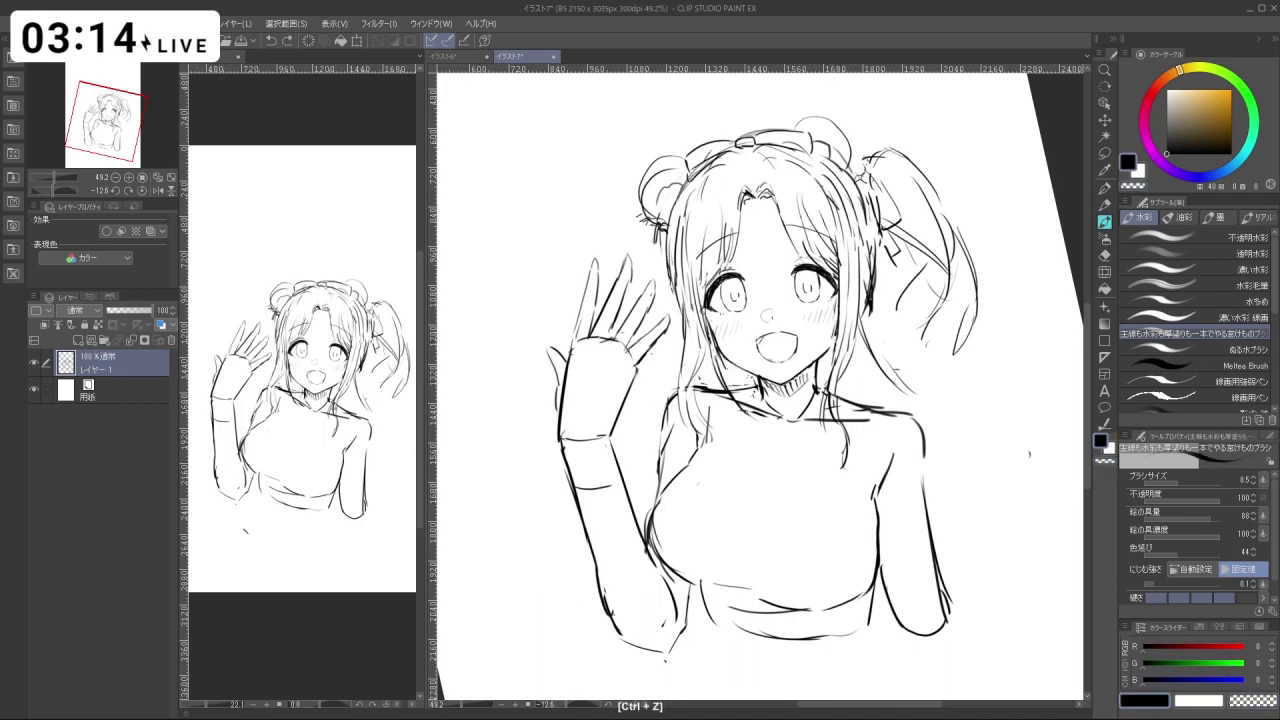
key(shift+space)
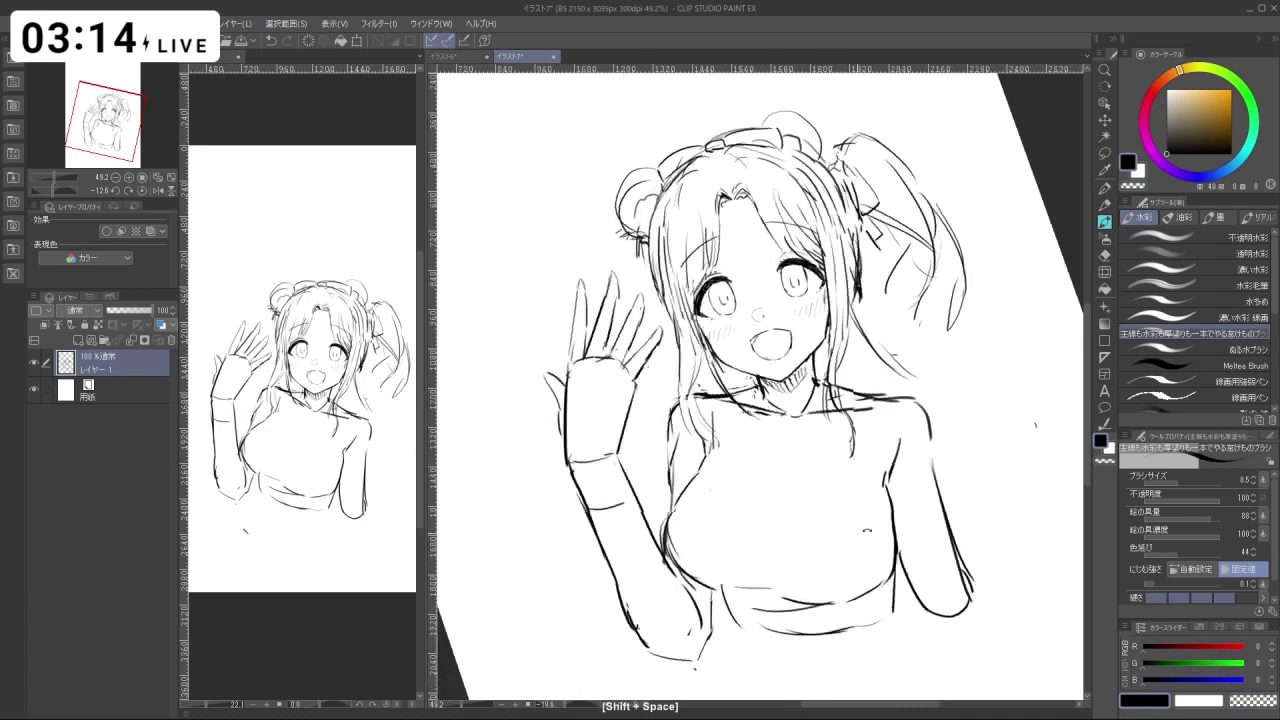
key(c)
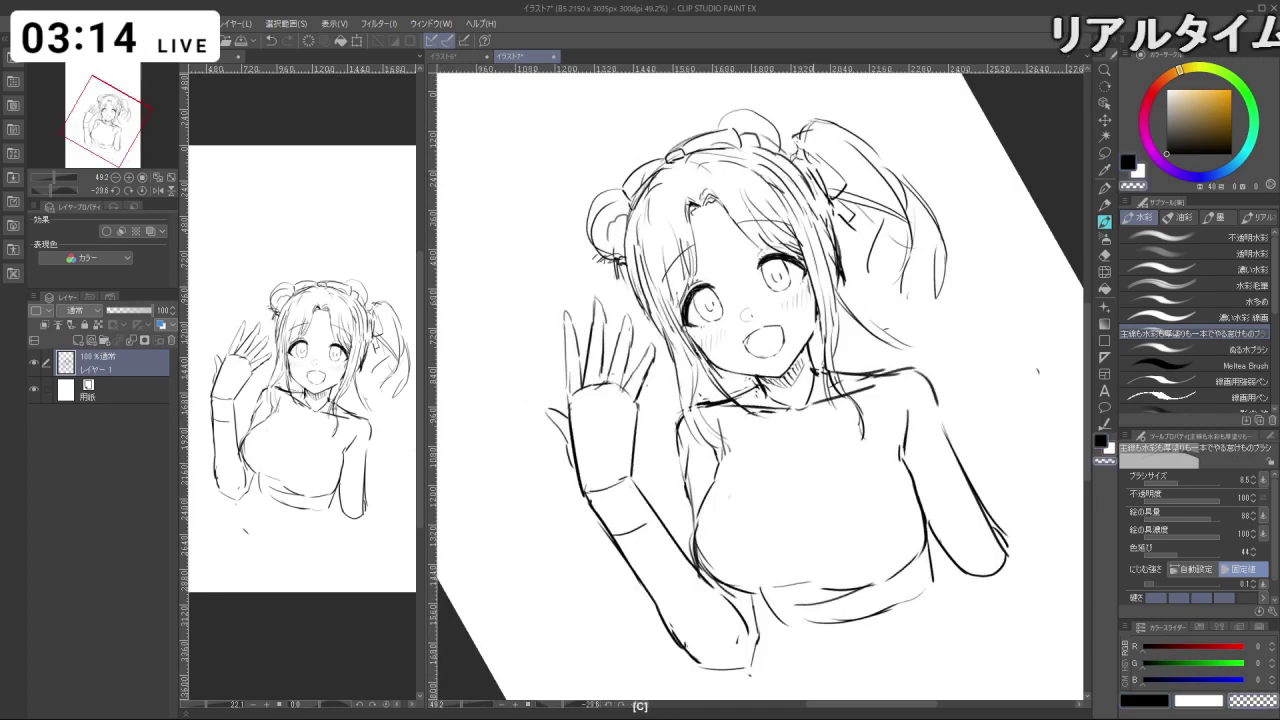
key(ctrl+z)
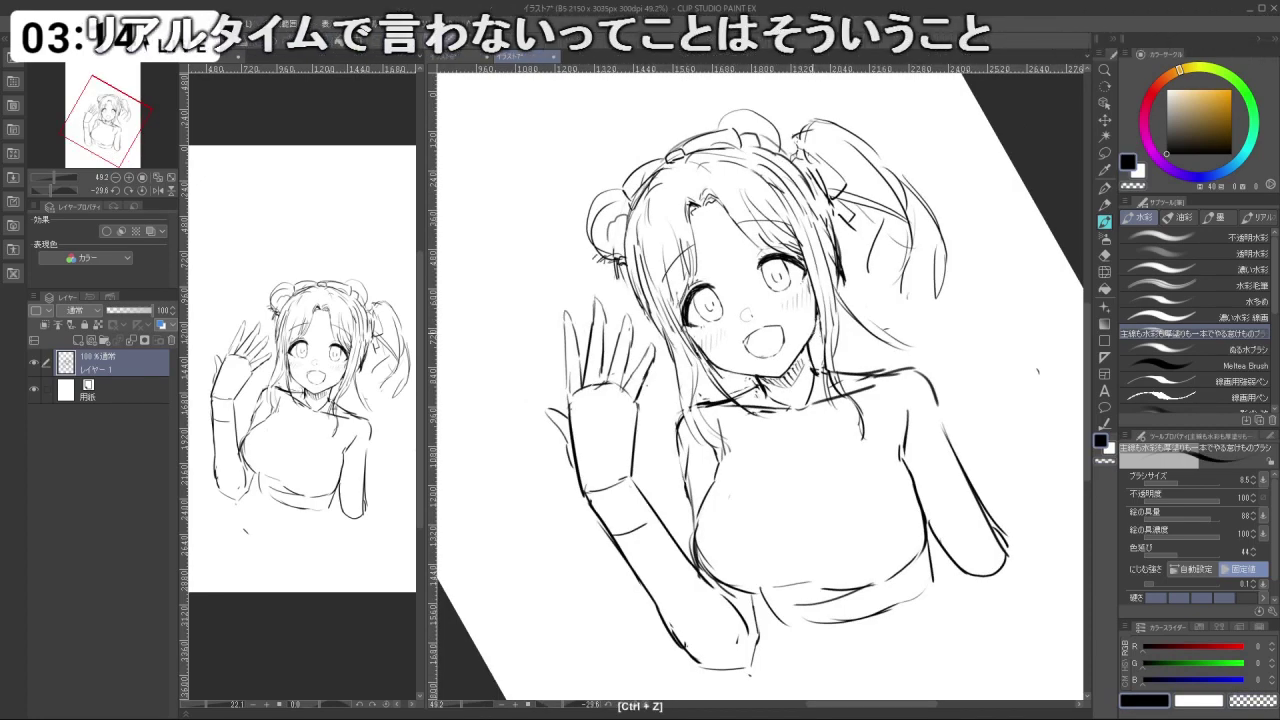
Clean up the neck and collarbone lines beneath the jaw, alternating erasing and drawing strokes.
key(shift+space)
key(ctrl+space)
key(c)
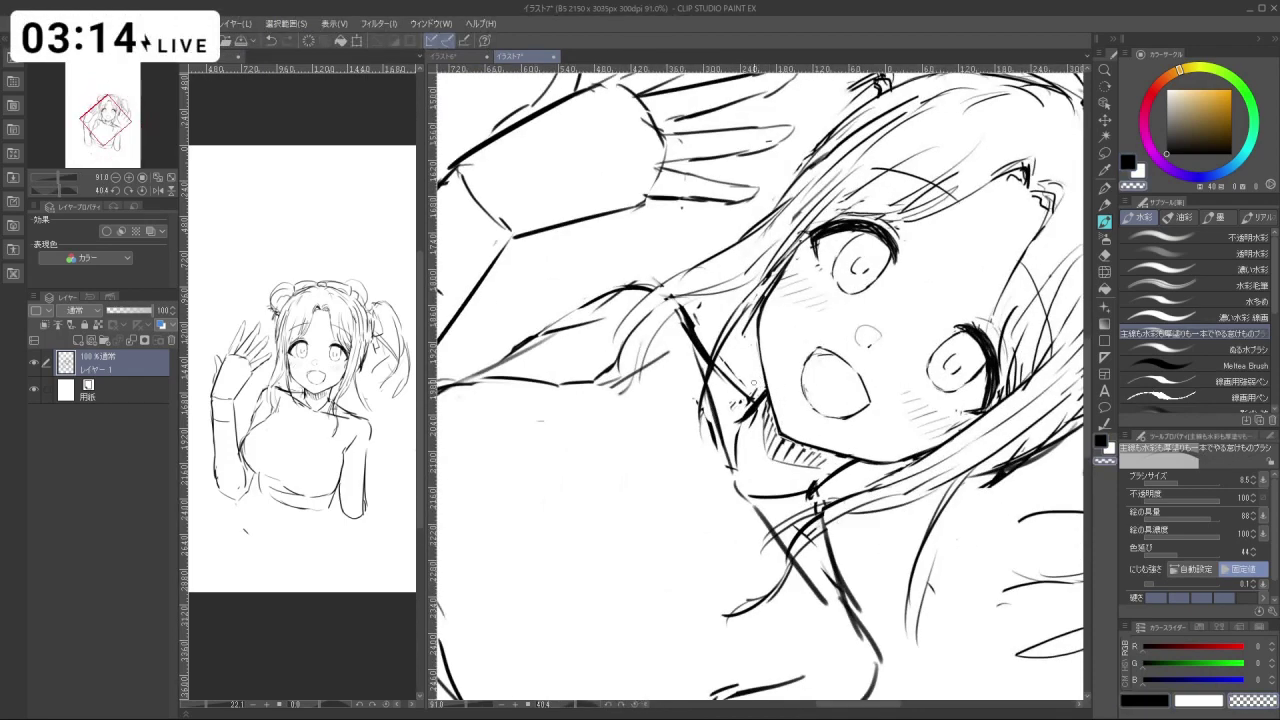
key(shift+space)
drag(754, 383, 771, 421)
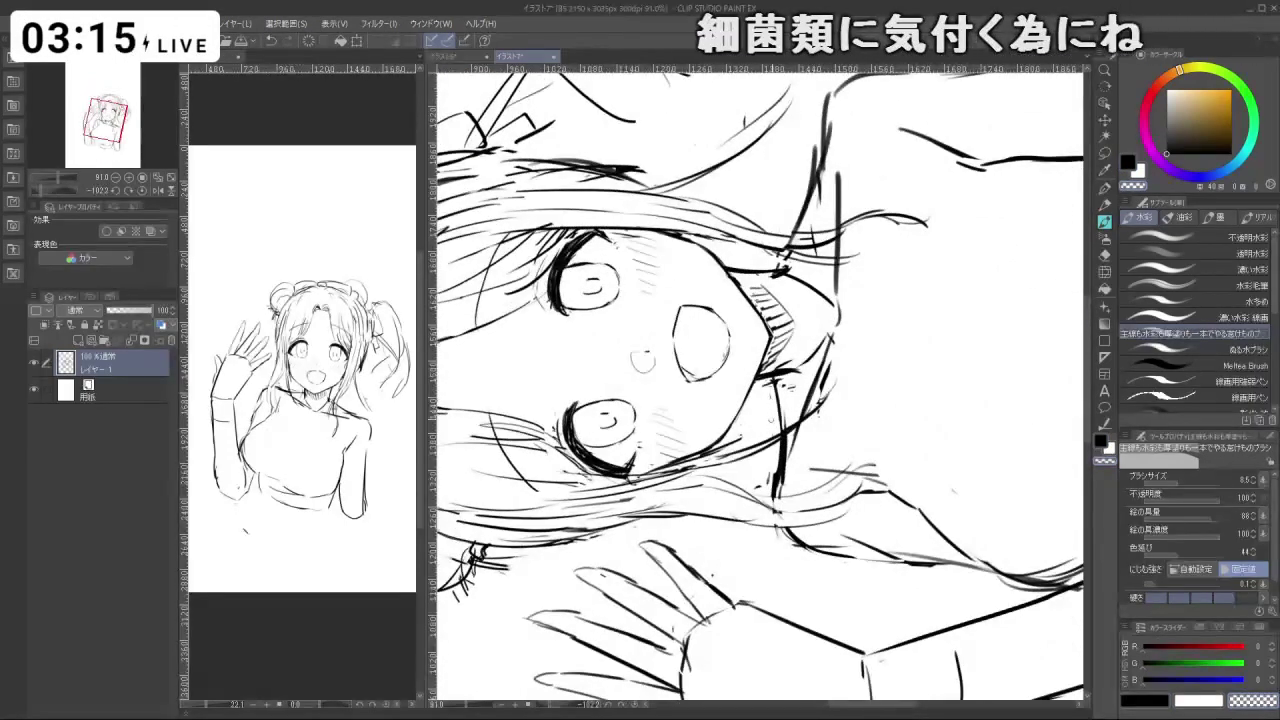
key(space)
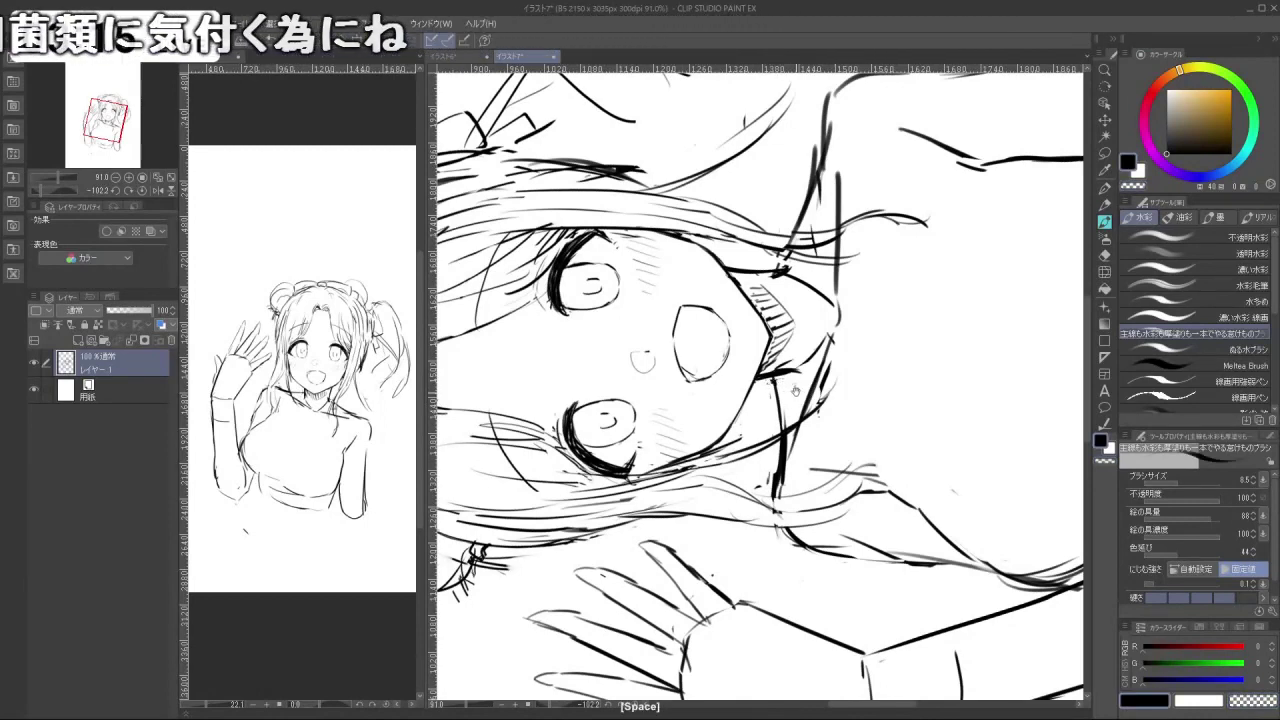
Erase the side ponytail and its ribbon on the lowered arm's side using an enlarged brush with transparent color.
scroll(795, 390, down, 3)
key(shift+space)
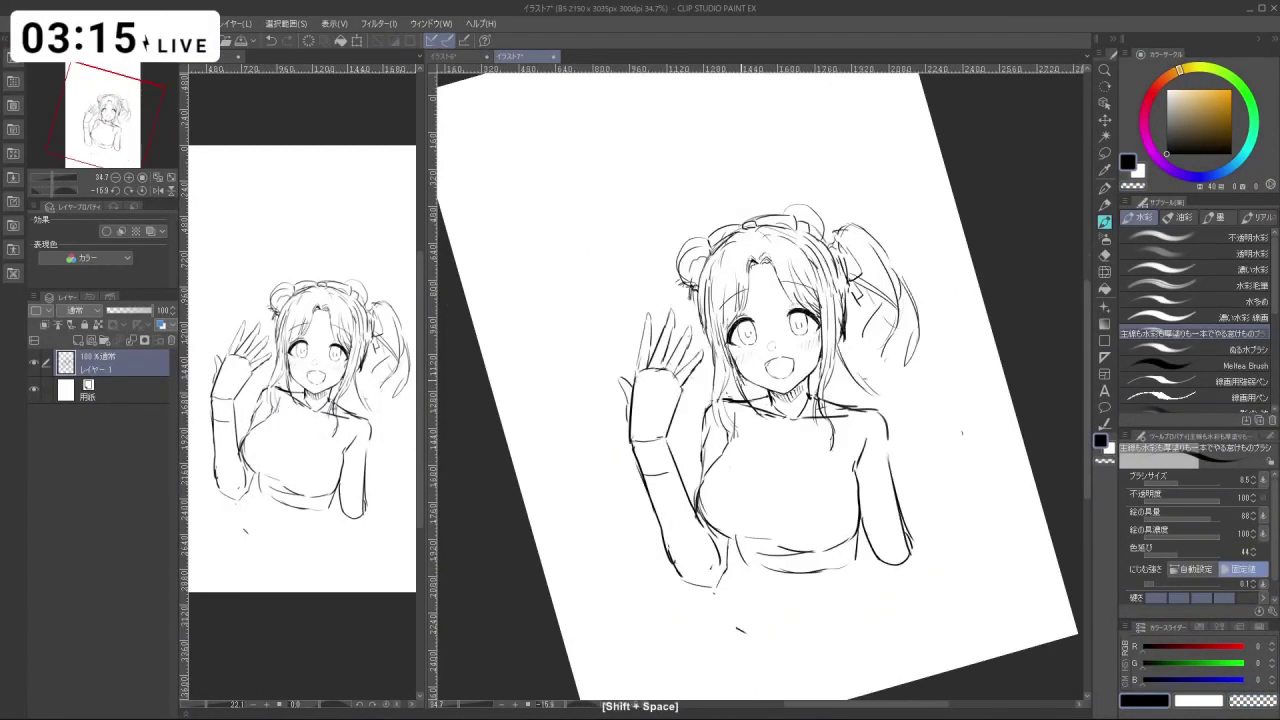
key(c)
drag(842, 306, 852, 330)
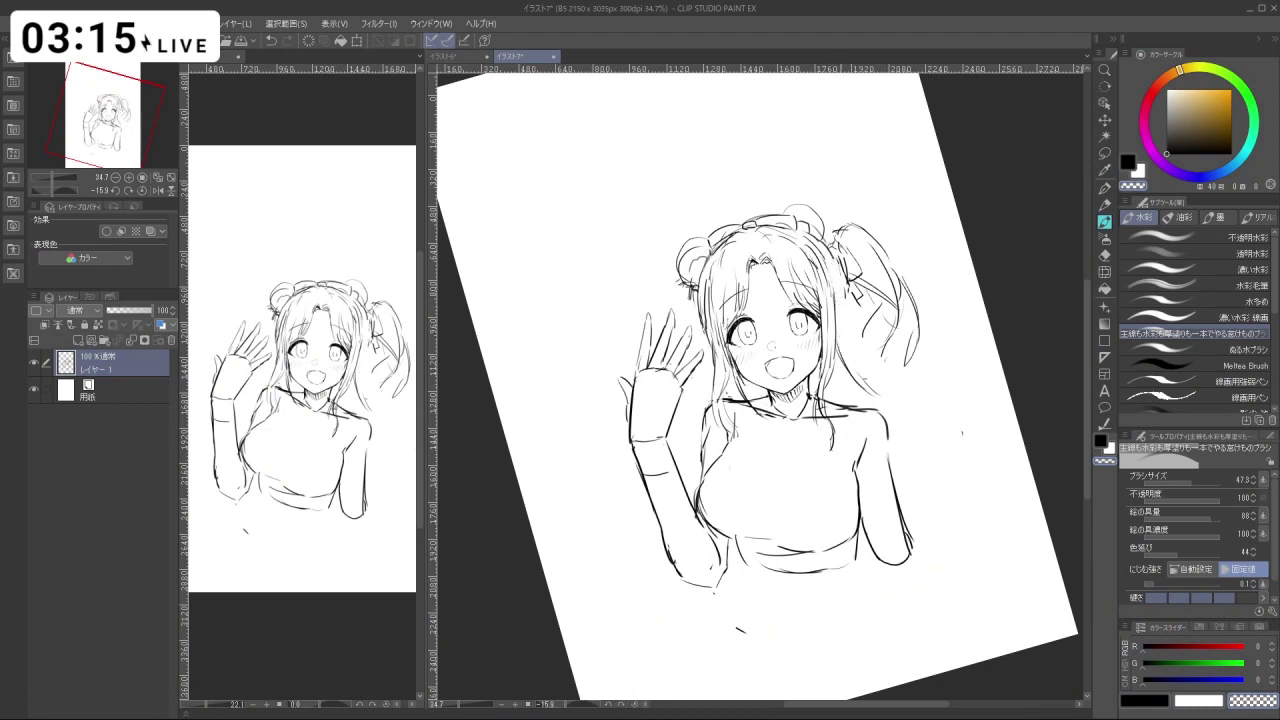
drag(844, 262, 854, 296)
mouse_move(837, 257)
mouse_down()
mouse_move(850, 258)
mouse_move(867, 317)
mouse_move(899, 318)
mouse_move(862, 352)
mouse_move(920, 300)
mouse_up()
key(ctrl+alt)
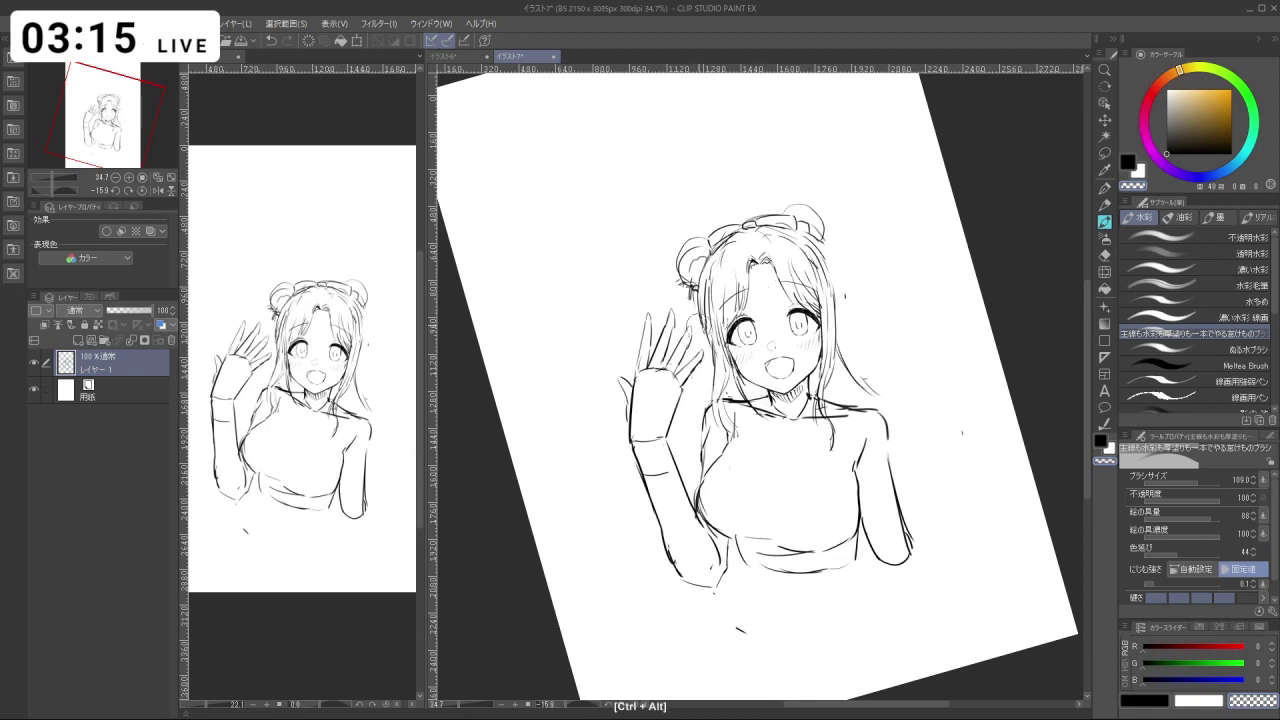
Draw the outer edge of the long loose hair on the lowered arm's side, undoing unsatisfactory strokes.
key(ctrl+z)
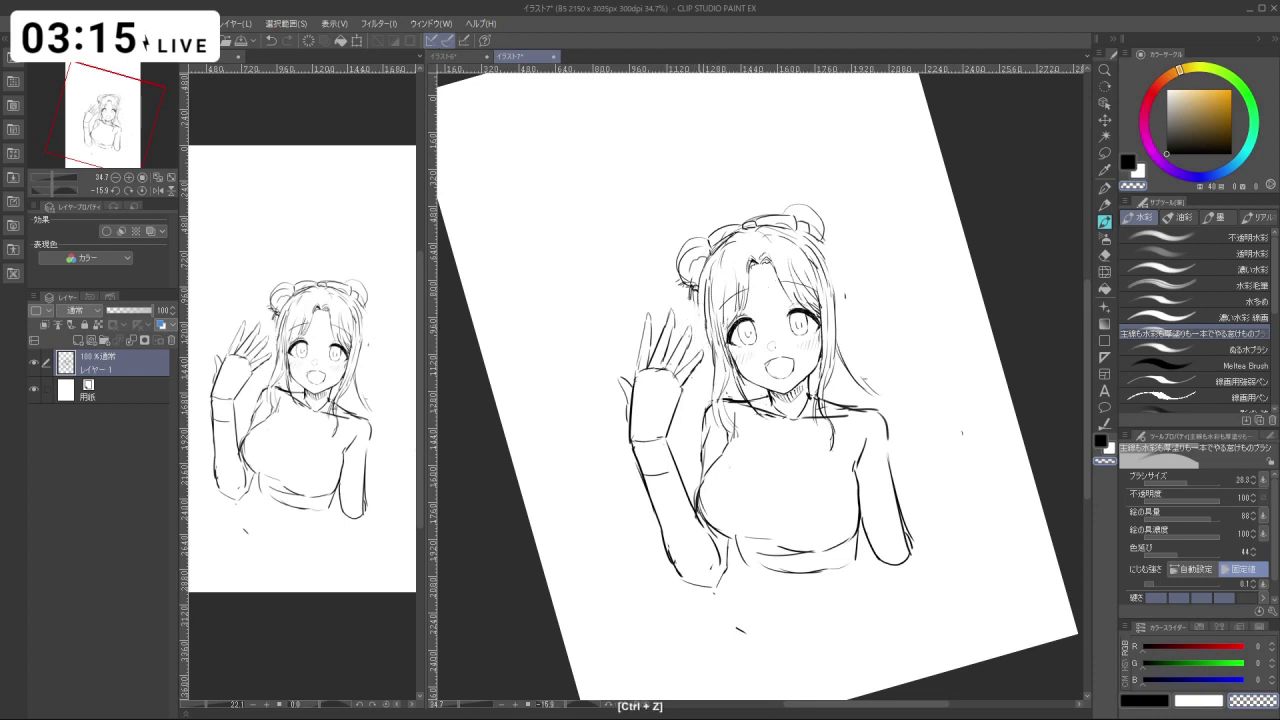
key(c)
drag(710, 333, 708, 322)
key(ctrl+z)
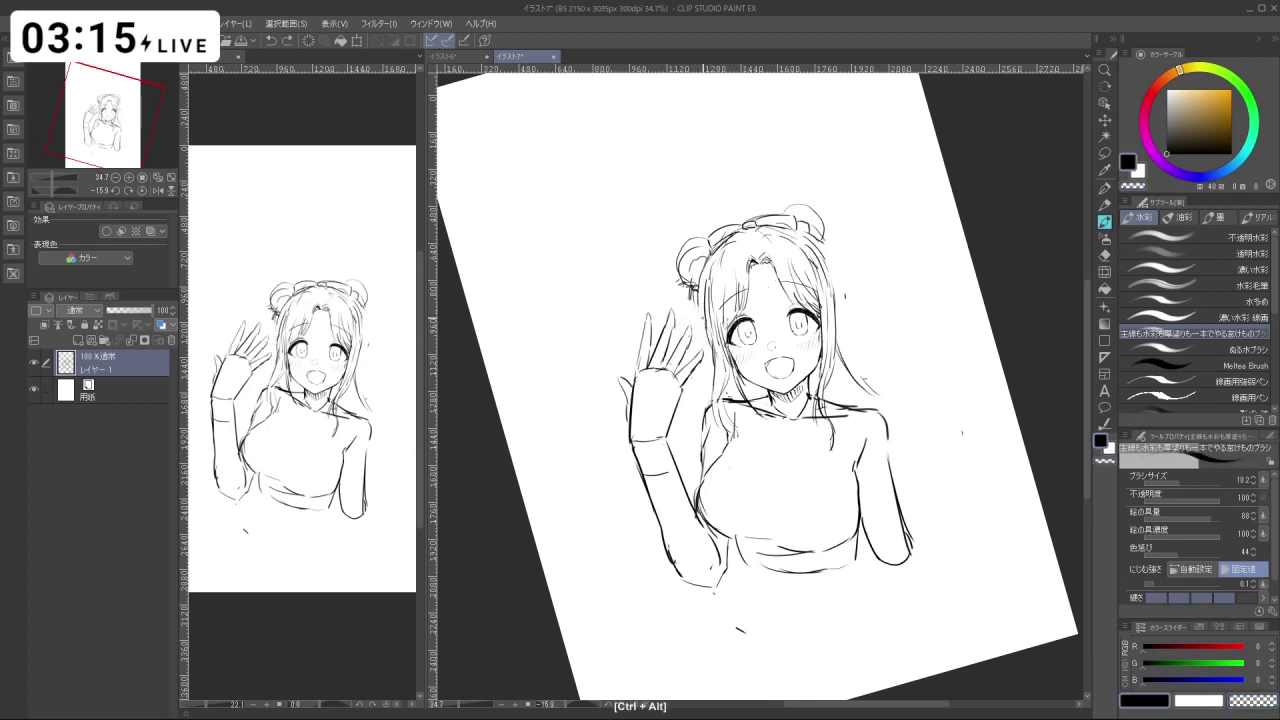
key(ctrl+z)
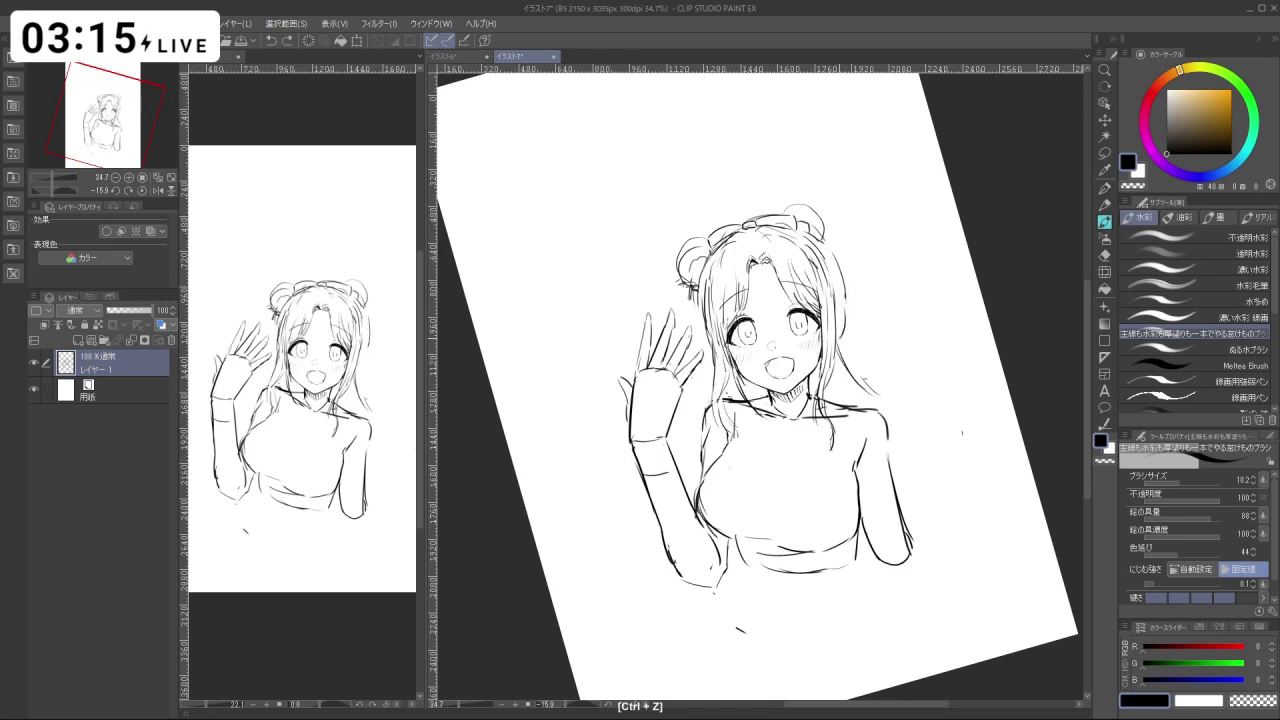
mouse_move(838, 340)
mouse_down()
mouse_move(823, 322)
mouse_move(677, 350)
mouse_move(709, 460)
mouse_up()
key(ctrl+z)
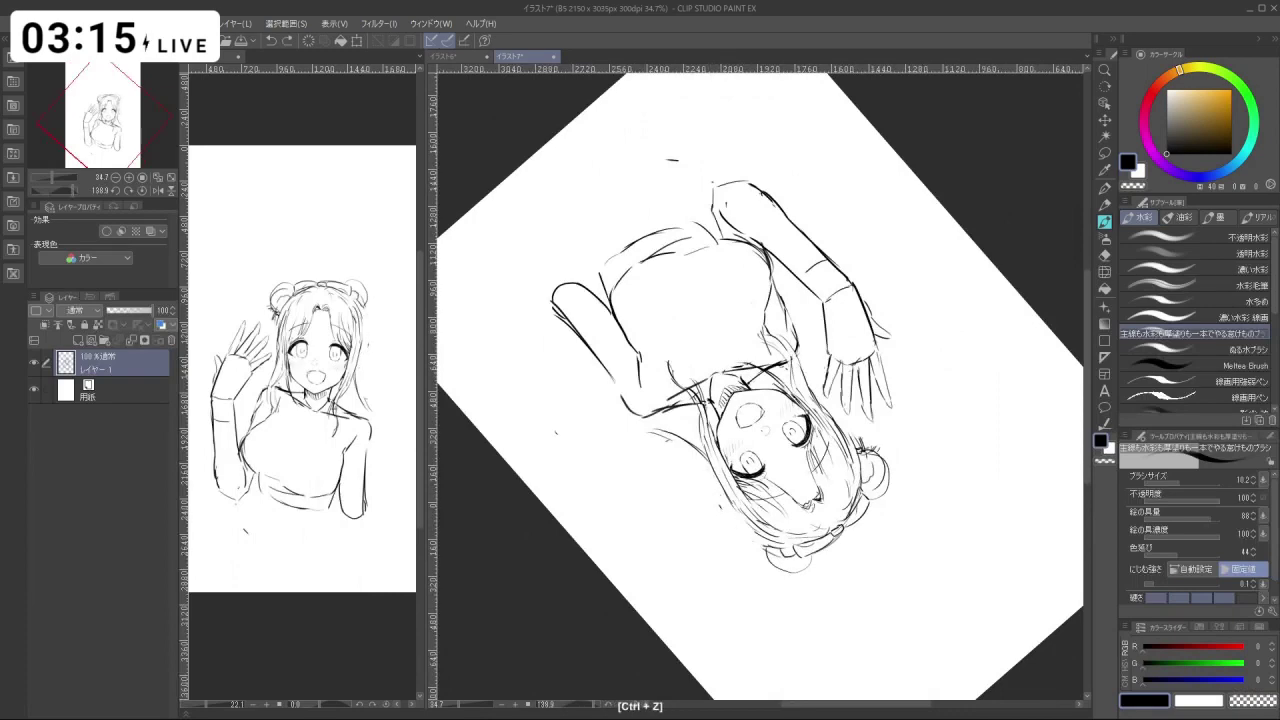
key(ctrl+z)
mouse_move(743, 517)
mouse_down()
mouse_move(763, 543)
mouse_move(908, 478)
mouse_move(946, 299)
mouse_move(912, 212)
mouse_up()
Erase the rough shoulder curve above the lowered arm and redraw the shoulder and outer upper-arm outline as a smoother line.
key(c)
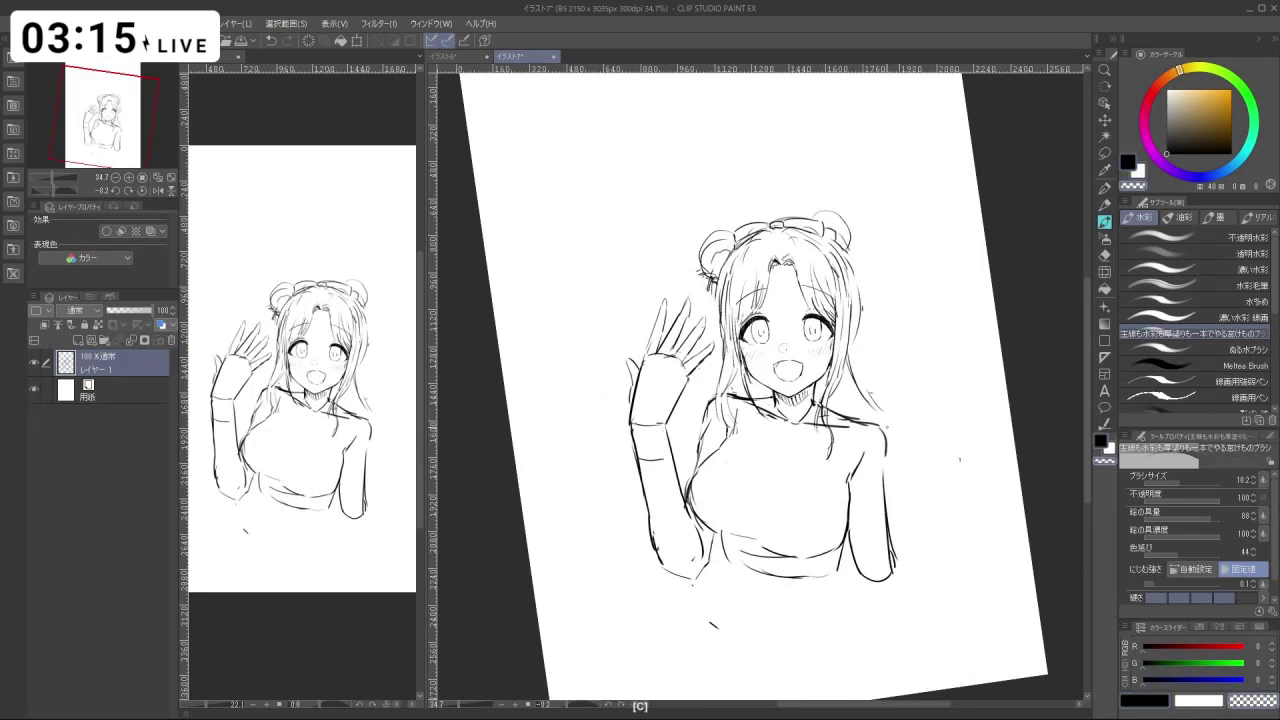
drag(883, 458, 888, 468)
mouse_move(862, 416)
mouse_down()
mouse_move(894, 441)
mouse_move(870, 432)
mouse_move(893, 443)
mouse_move(871, 434)
mouse_move(882, 438)
mouse_up()
key(ctrl+z)
key(ctrl+z)
key(c)
key(ctrl+z)
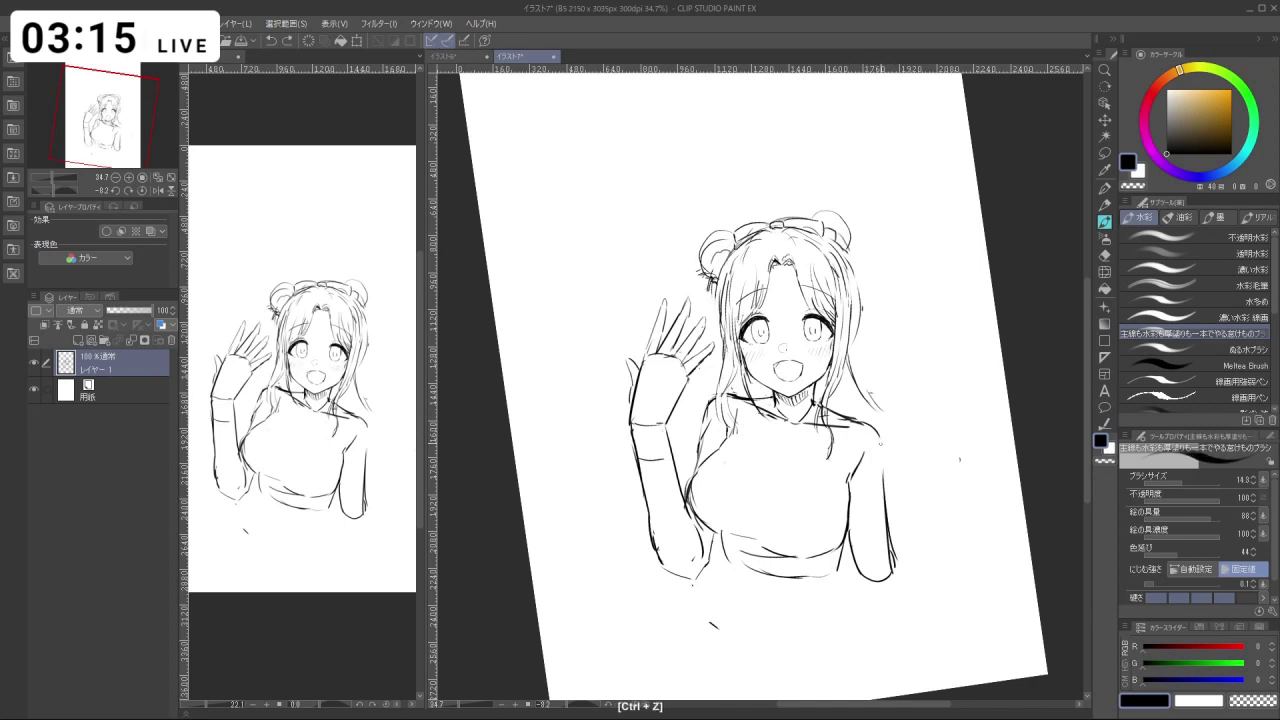
mouse_move(868, 486)
mouse_down()
mouse_move(886, 462)
mouse_move(902, 350)
mouse_move(873, 480)
mouse_move(869, 465)
mouse_up()
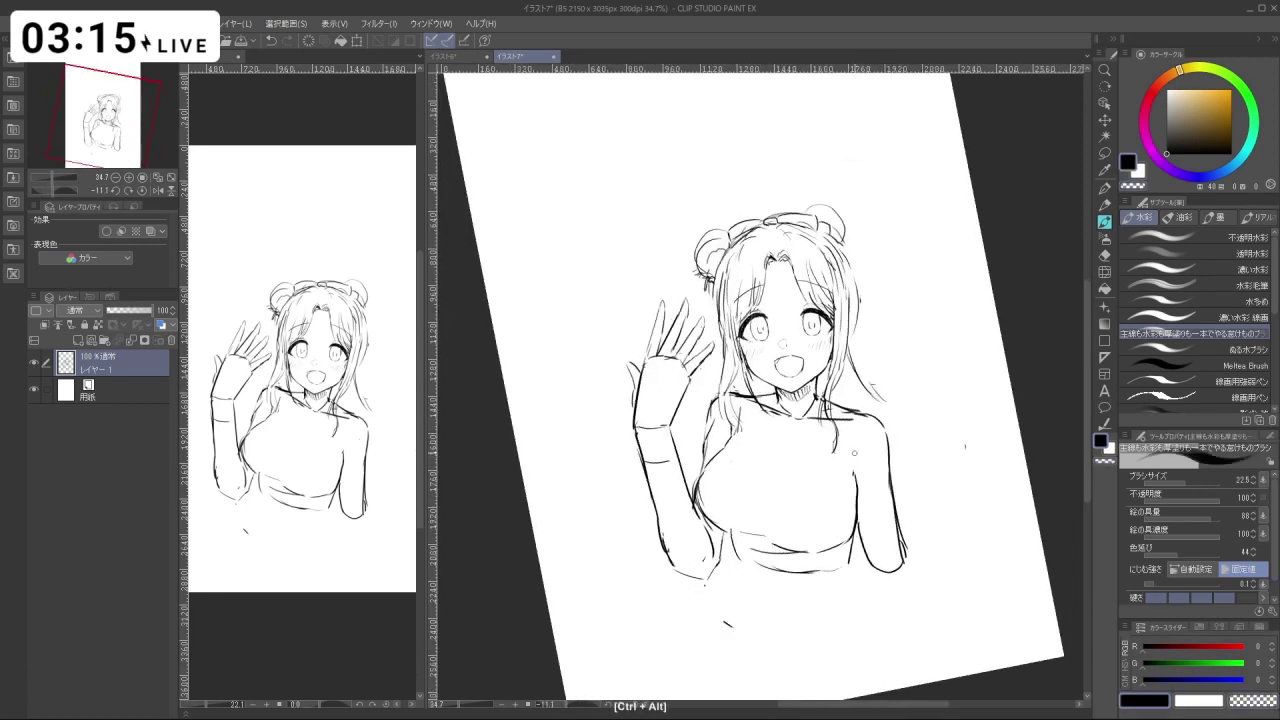
Rework the armpit line between the lowered arm and the chest with short strokes, undoing unsatisfactory attempts.
key(ctrl+z)
mouse_move(858, 450)
mouse_down()
mouse_move(872, 423)
mouse_move(878, 460)
mouse_up()
key(ctrl+z)
key(ctrl+z)
key(ctrl+z)
key(ctrl+z)
key(c)
key(ctrl+z)
mouse_move(826, 543)
mouse_down()
mouse_move(894, 491)
mouse_move(866, 519)
mouse_up()
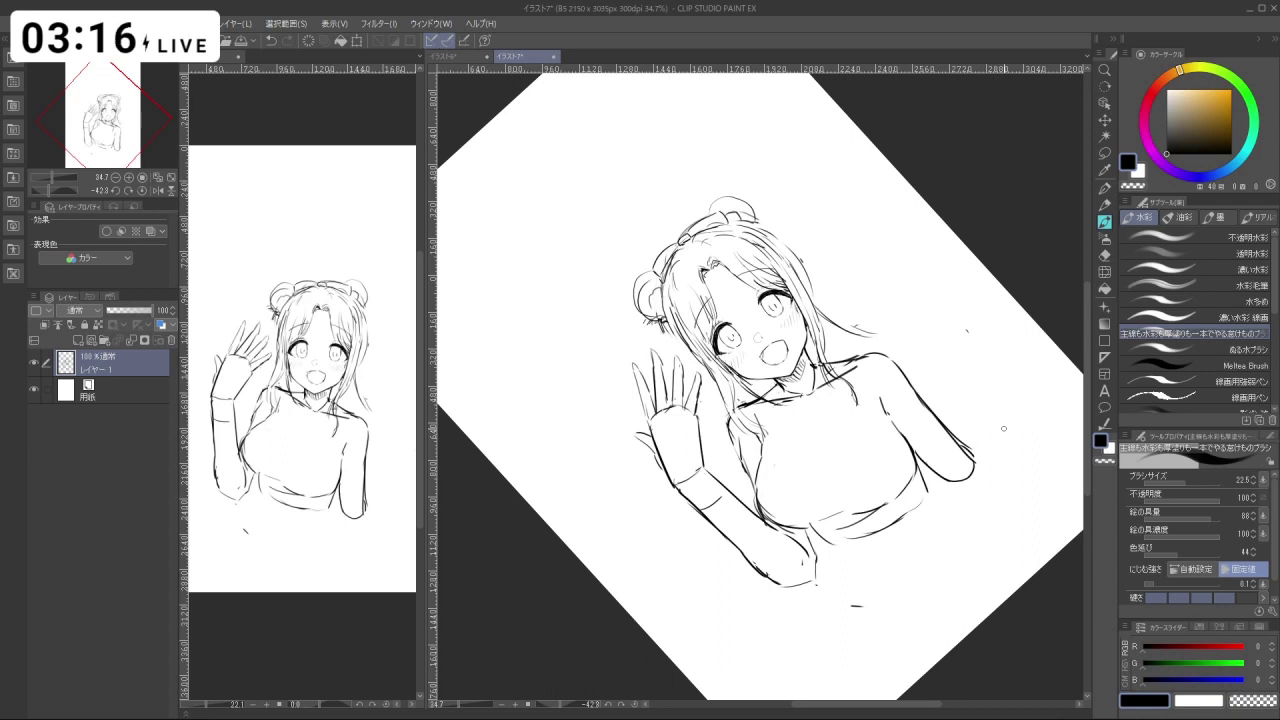
Lasso the raised waving hand, scale it to 94% and shift it closer to the face.
key(m)
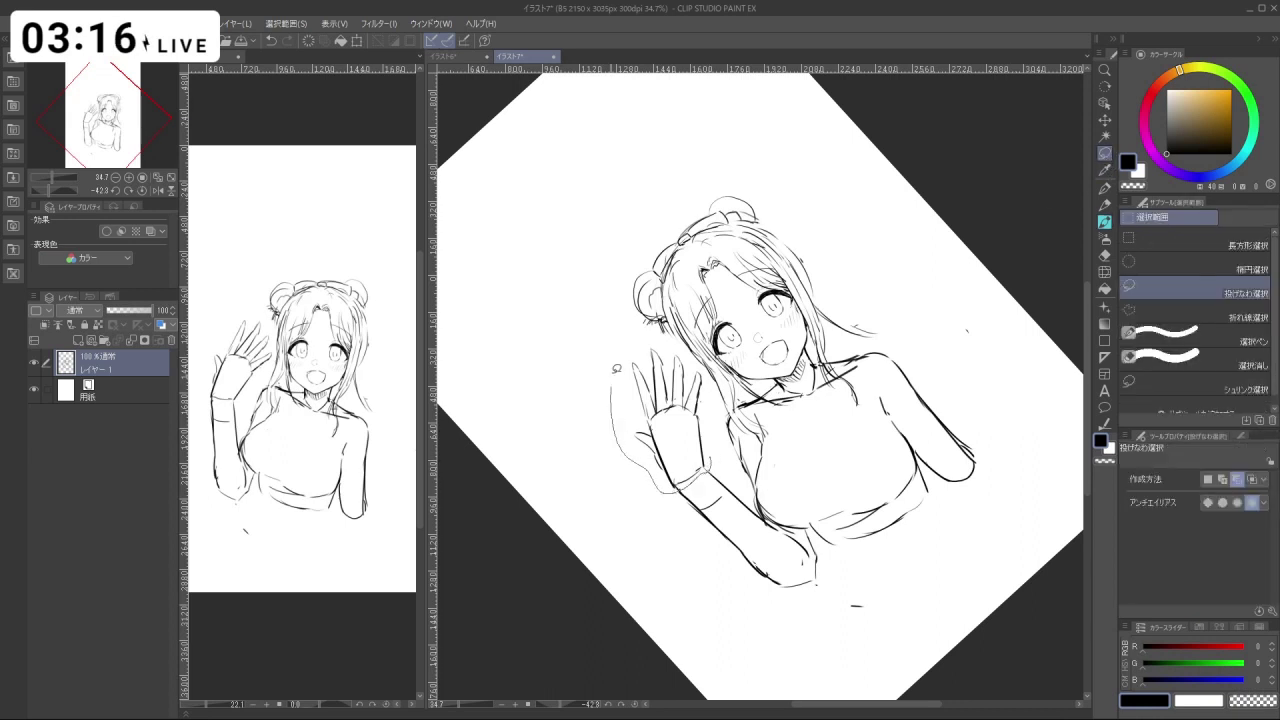
drag(676, 490, 708, 380)
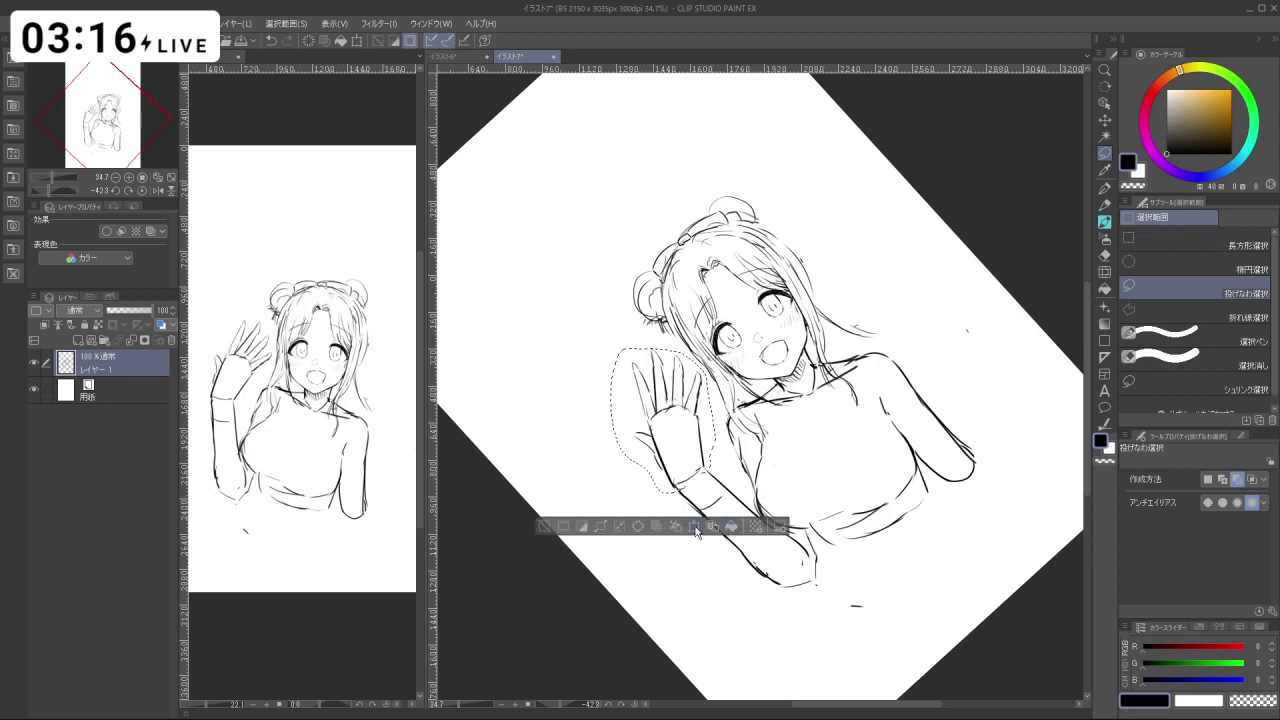
click(696, 529)
drag(737, 437, 763, 418)
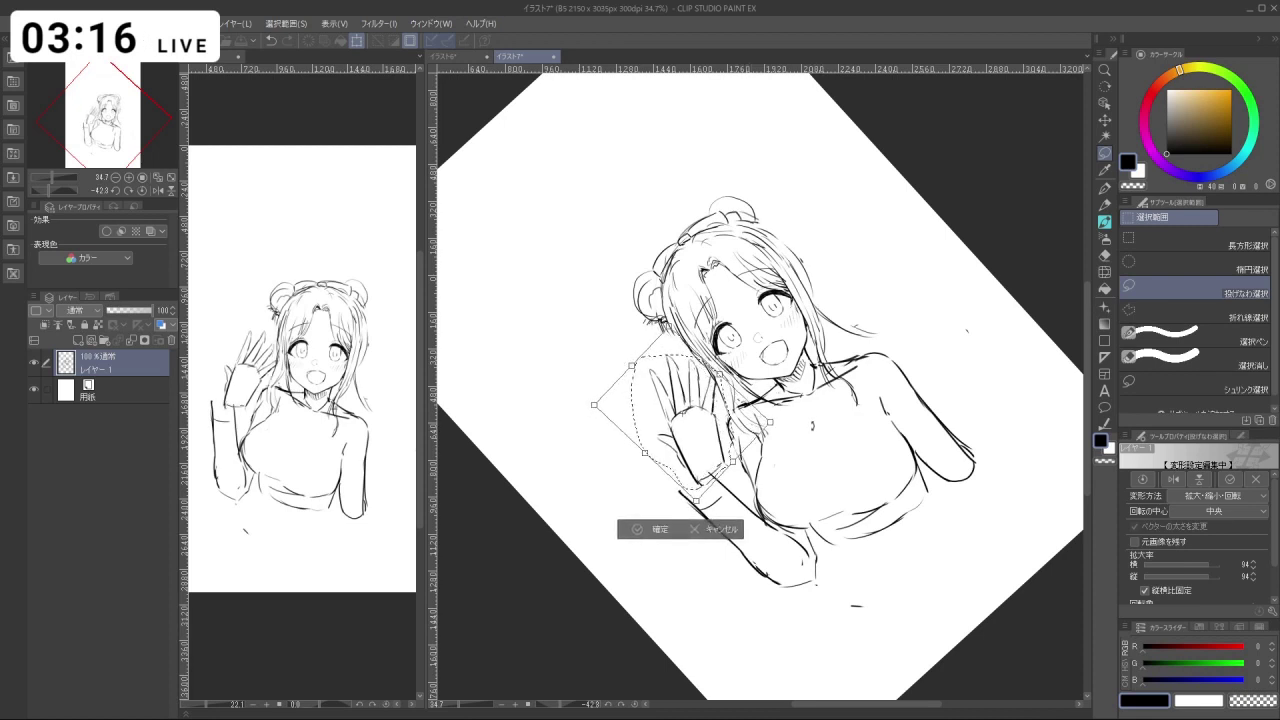
Adjust the lassoed raised hand's rotation over the wrist at 94% scale, apply the transform and clear the selection.
mouse_move(834, 442)
mouse_down()
mouse_move(840, 474)
mouse_move(834, 461)
mouse_up()
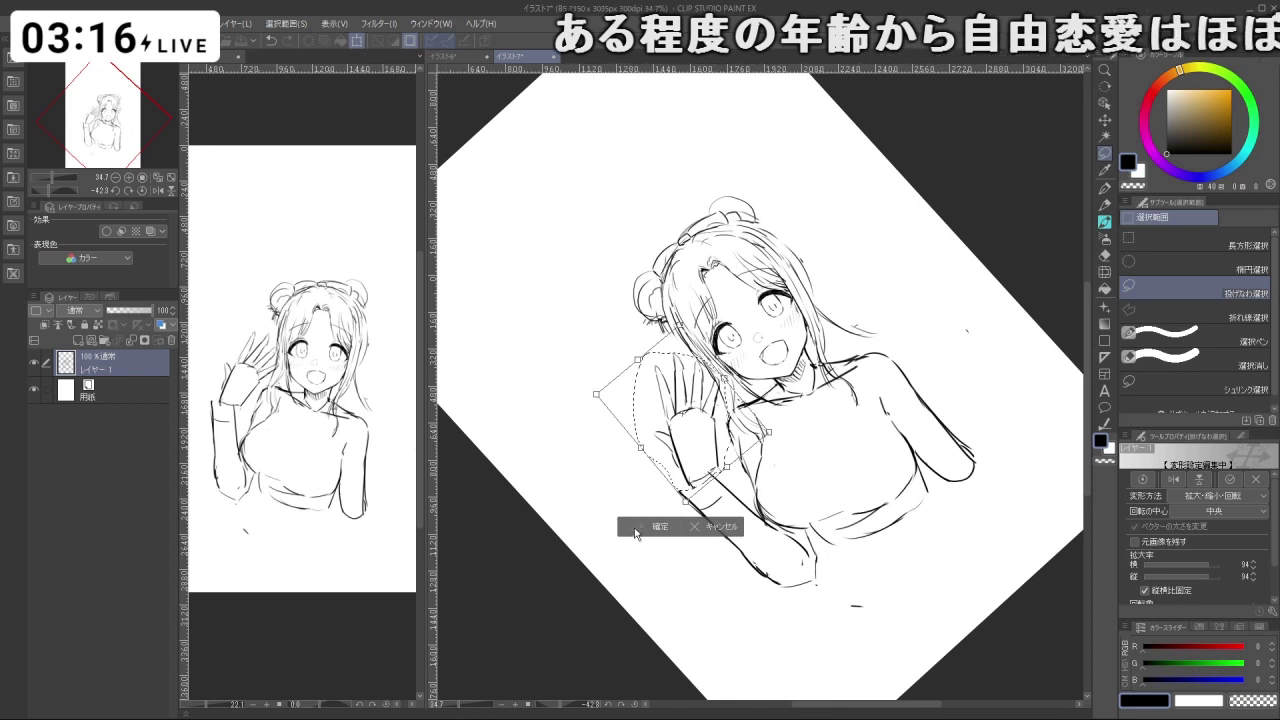
click(640, 527)
click(564, 523)
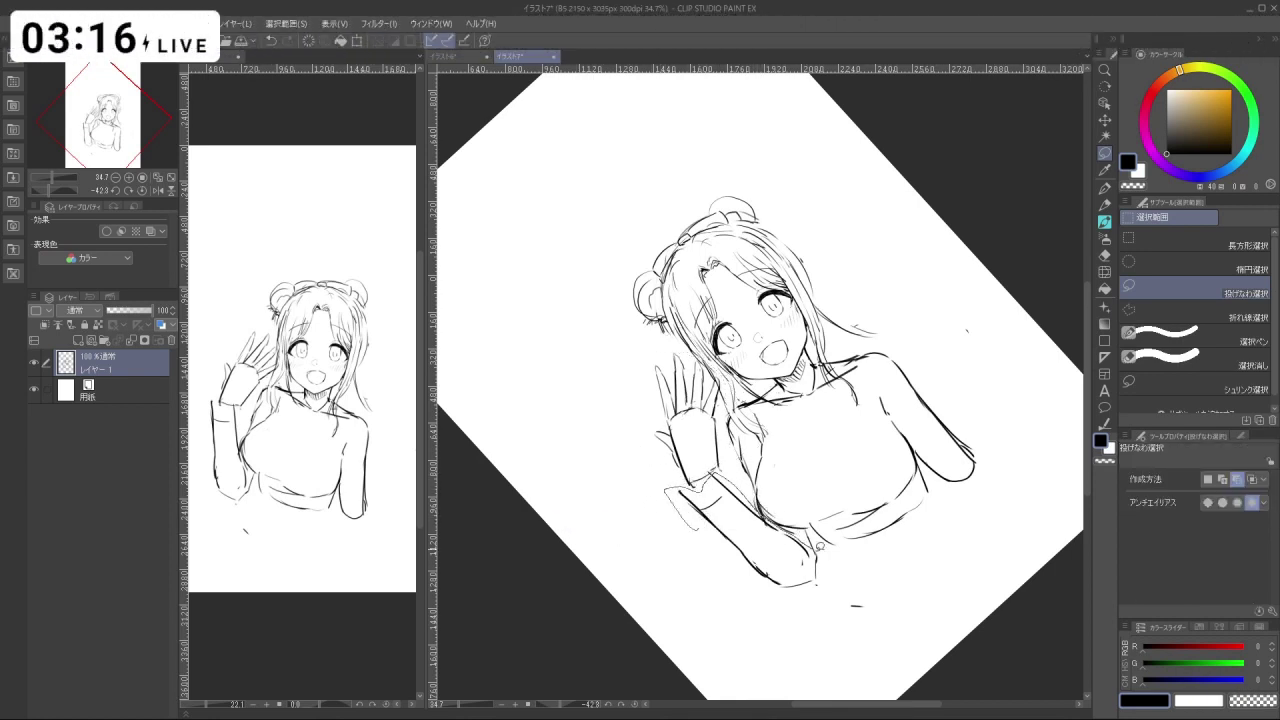
Lasso the raised arm's forearm, scale it to 97% and rotate it to meet the wrist, apply and deselect.
drag(773, 611, 830, 604)
click(775, 670)
drag(795, 557, 802, 551)
drag(846, 590, 833, 582)
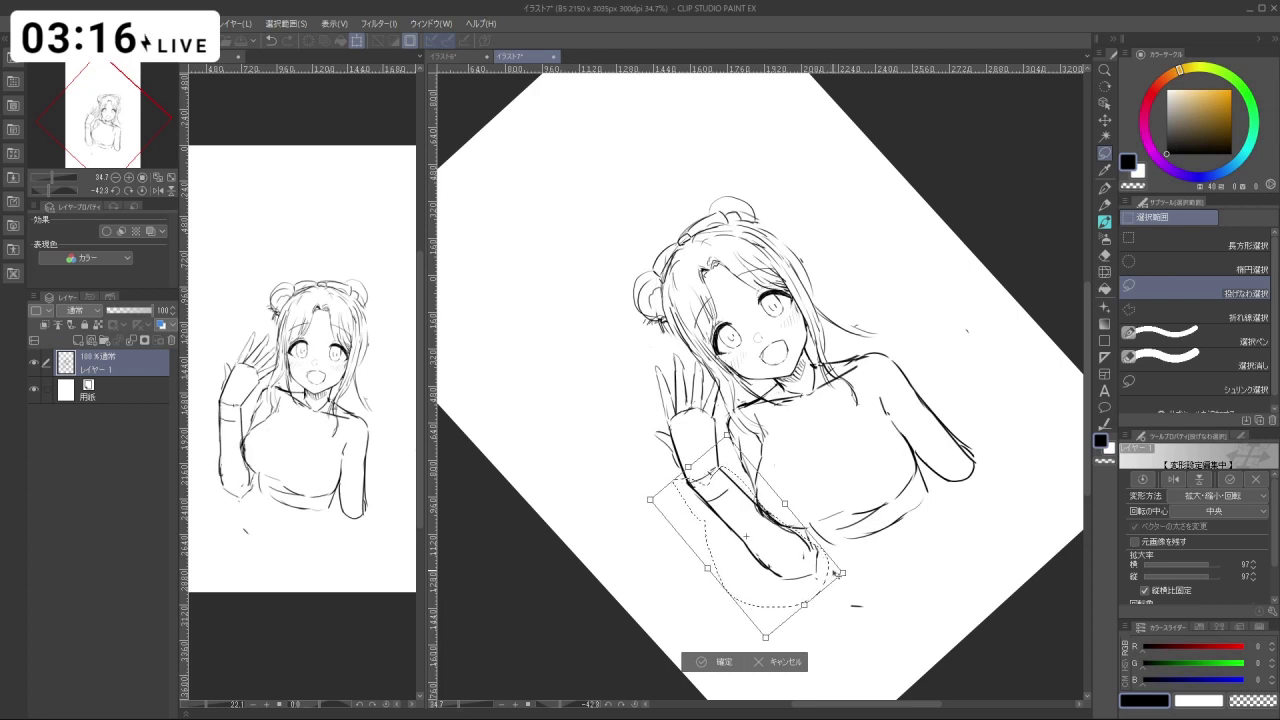
mouse_move(855, 577)
mouse_down()
mouse_move(849, 561)
mouse_move(825, 563)
mouse_up()
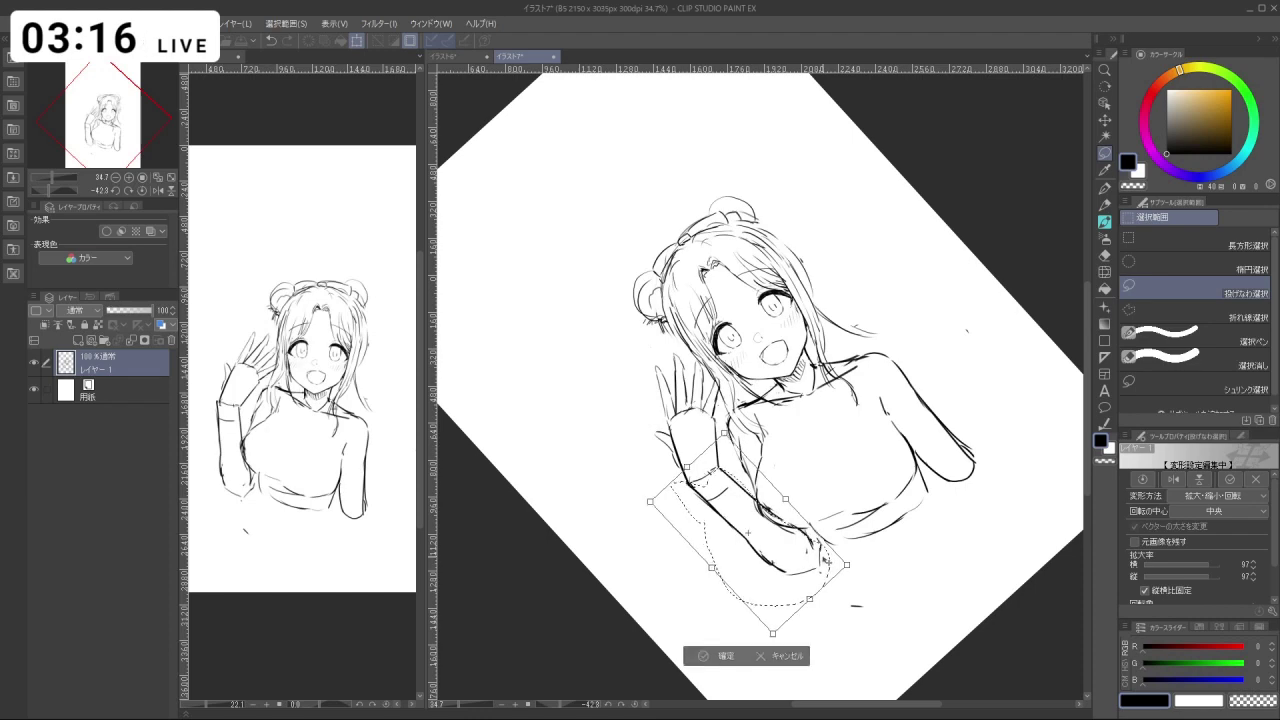
drag(827, 561, 826, 563)
click(714, 657)
click(672, 572)
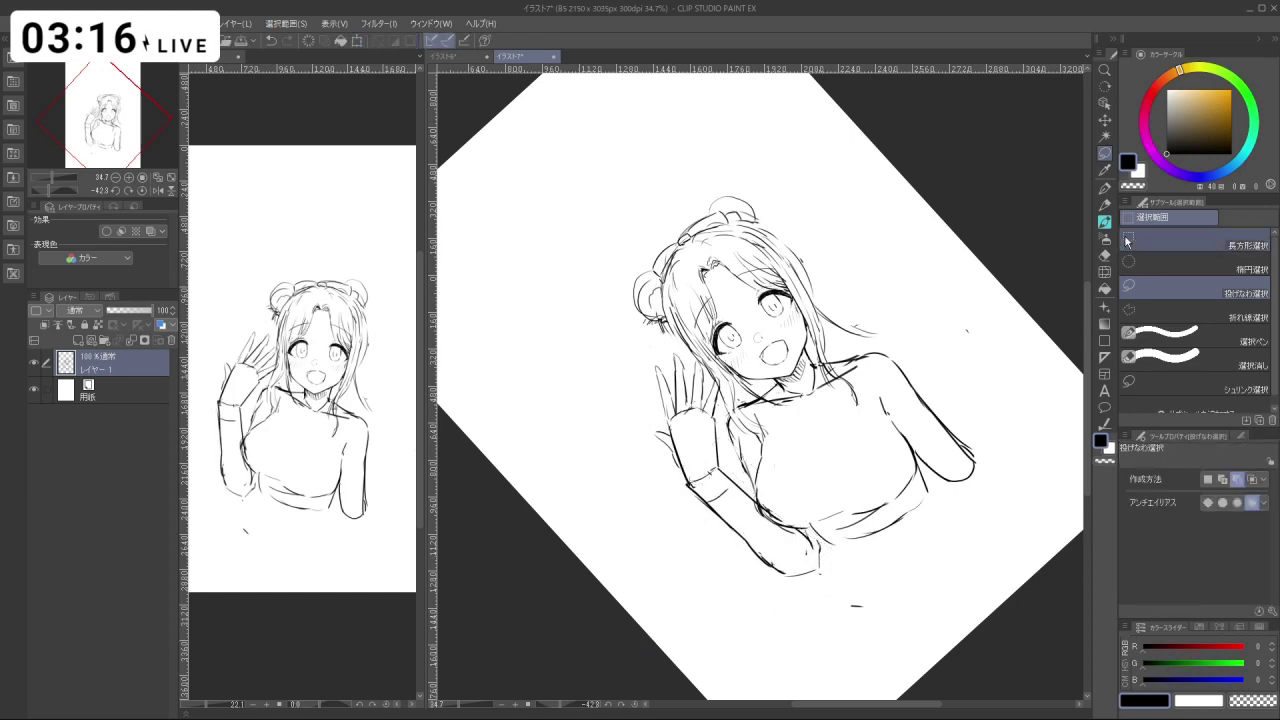
Clean up and redraw the wrist and forearm lines of the raised arm with the watercolour line-art brush.
click(1105, 222)
key(shift+space)
drag(692, 537, 620, 474)
key(ctrl+space)
key(c)
mouse_move(699, 497)
mouse_down()
mouse_move(738, 495)
mouse_move(710, 490)
mouse_up()
key(ctrl+alt)
mouse_move(700, 484)
mouse_down()
mouse_move(711, 527)
mouse_move(684, 476)
mouse_move(695, 522)
mouse_move(751, 550)
mouse_up()
key(ctrl+z)
key(space)
key(ctrl+space)
key(space)
drag(860, 489, 806, 484)
key(ctrl+space)
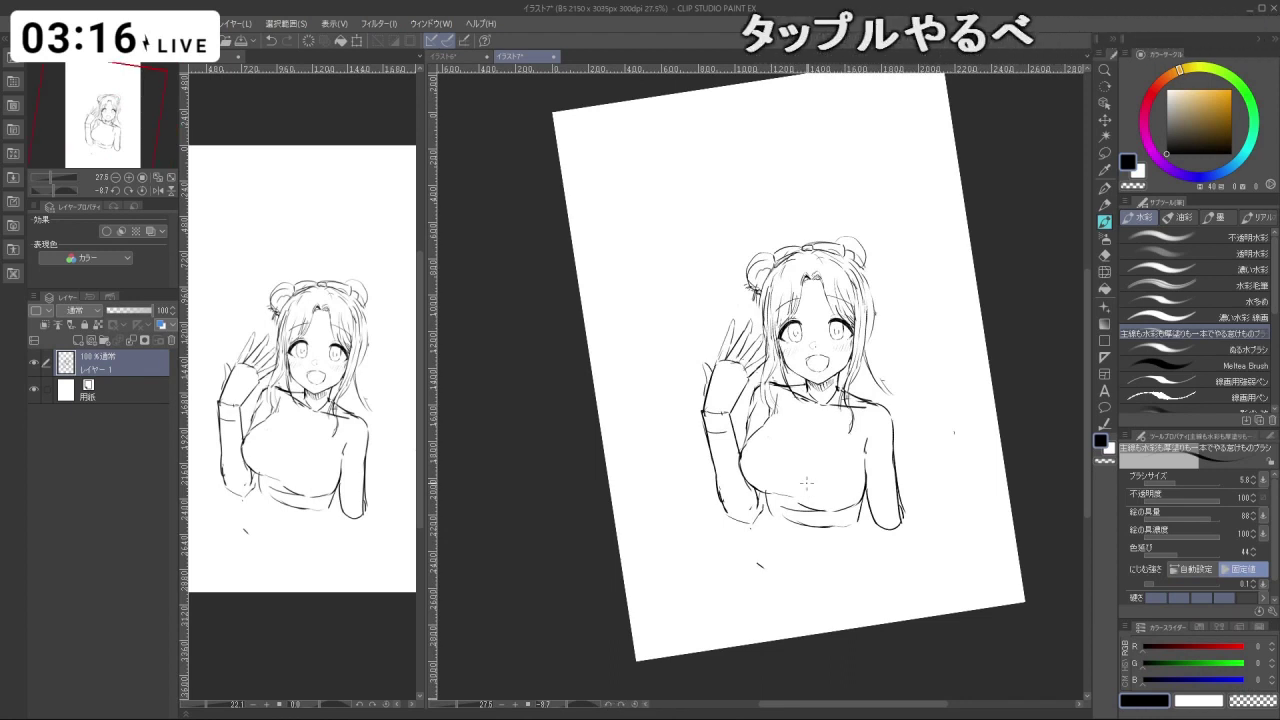
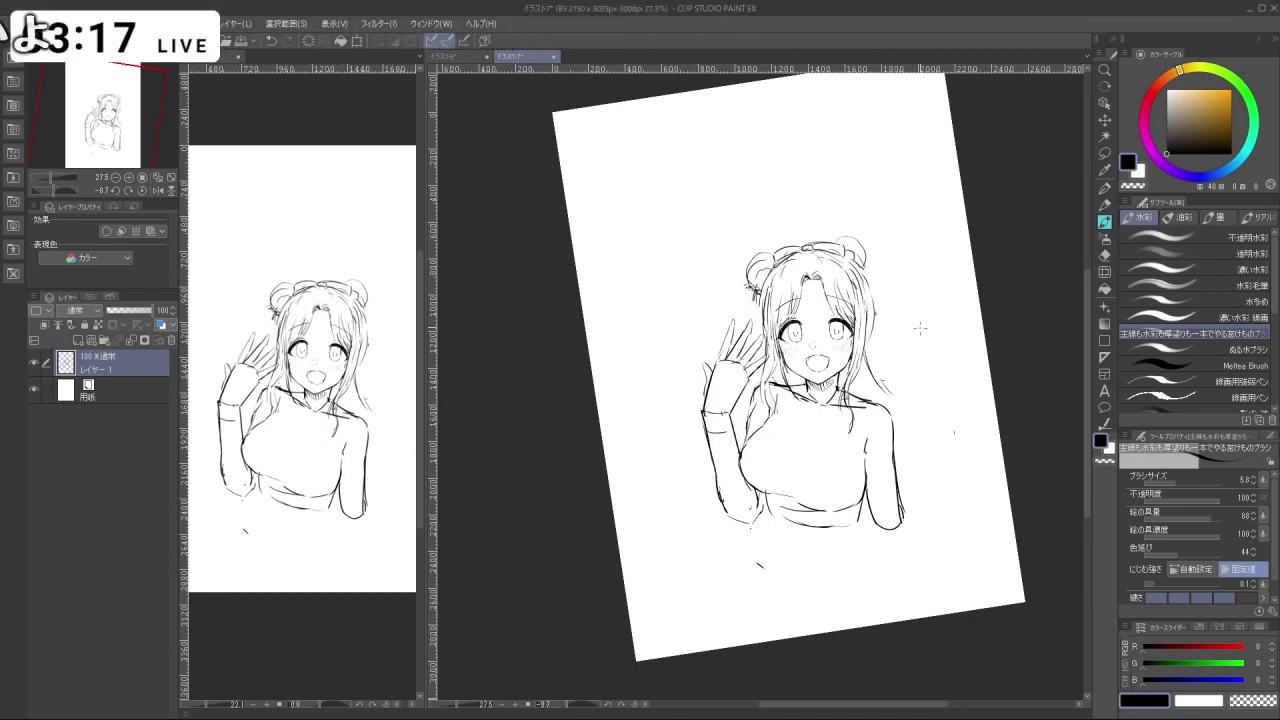
Erase both hair buns using the transparent colour at brush size 72.9.
drag(894, 287, 890, 318)
drag(872, 300, 871, 266)
key(c)
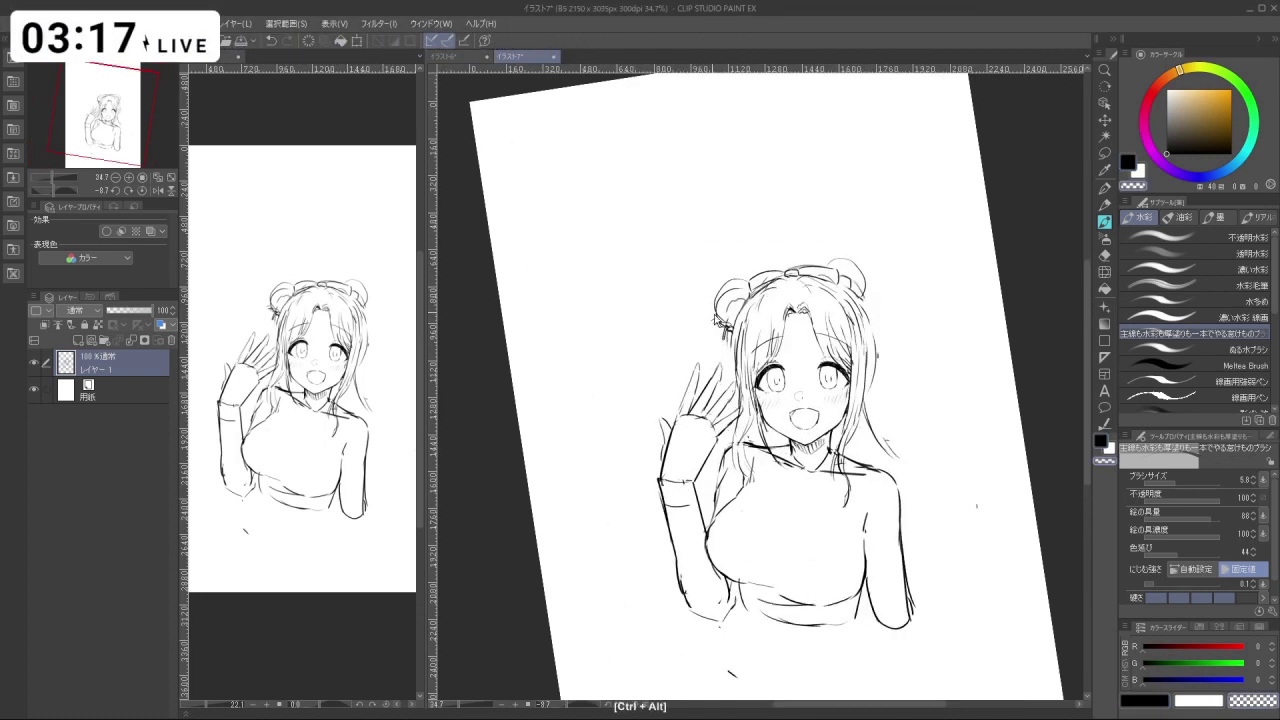
drag(720, 288, 728, 288)
mouse_move(726, 286)
mouse_down()
mouse_move(722, 318)
mouse_move(737, 290)
mouse_up()
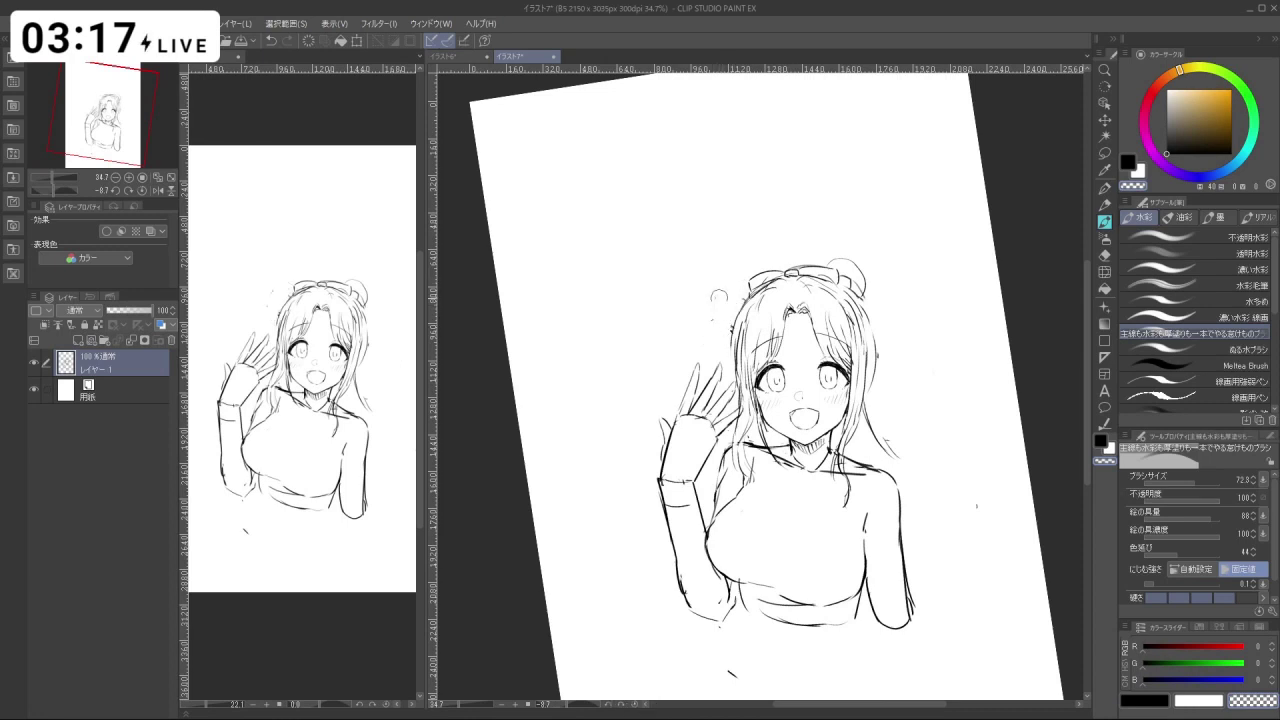
drag(863, 282, 866, 294)
key(c)
drag(916, 361, 890, 388)
mouse_move(890, 388)
mouse_down()
mouse_move(849, 342)
mouse_move(862, 358)
mouse_up()
Erase the cropped top's lower hem line and redraw it as a smoother curve under the bust.
key(c)
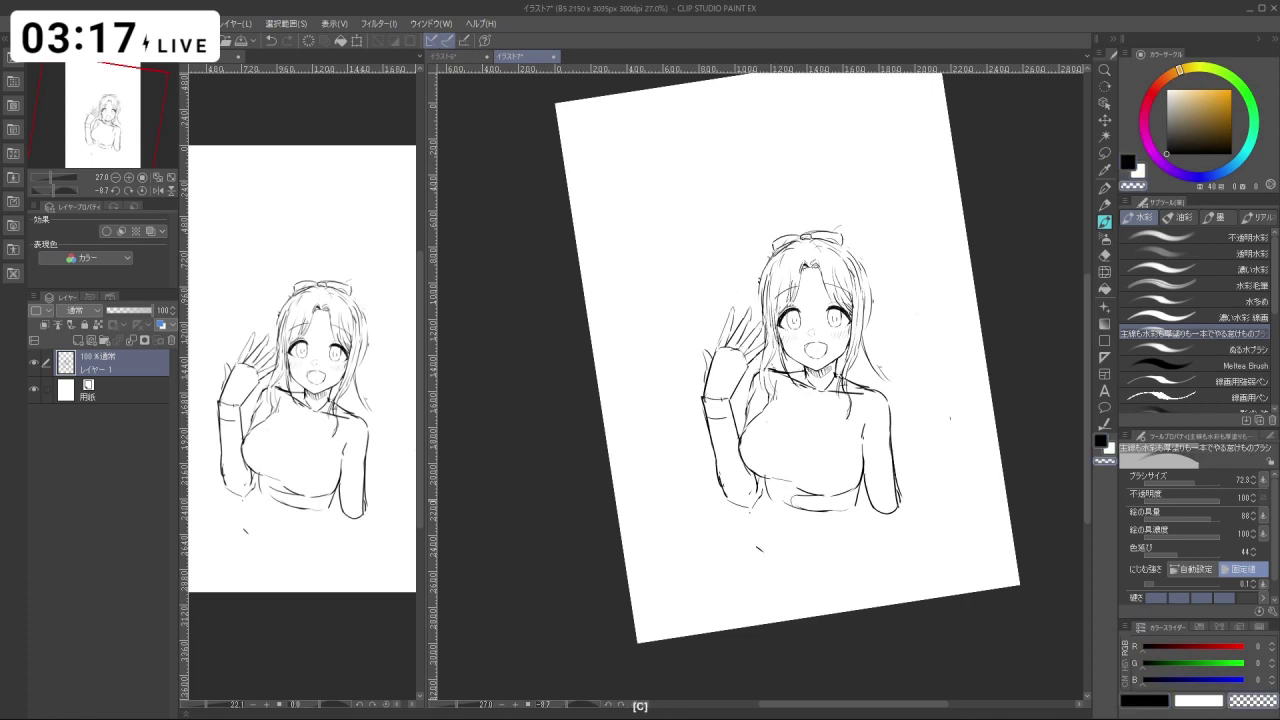
drag(816, 507, 804, 514)
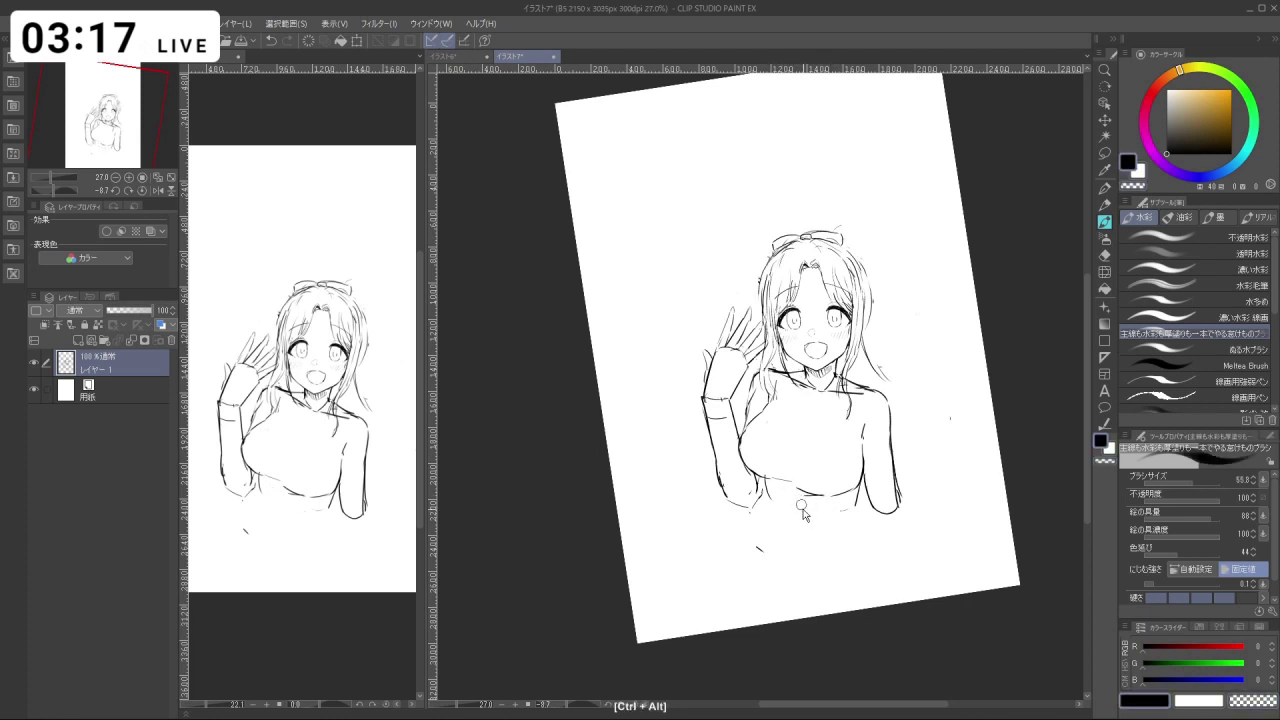
key(ctrl+z)
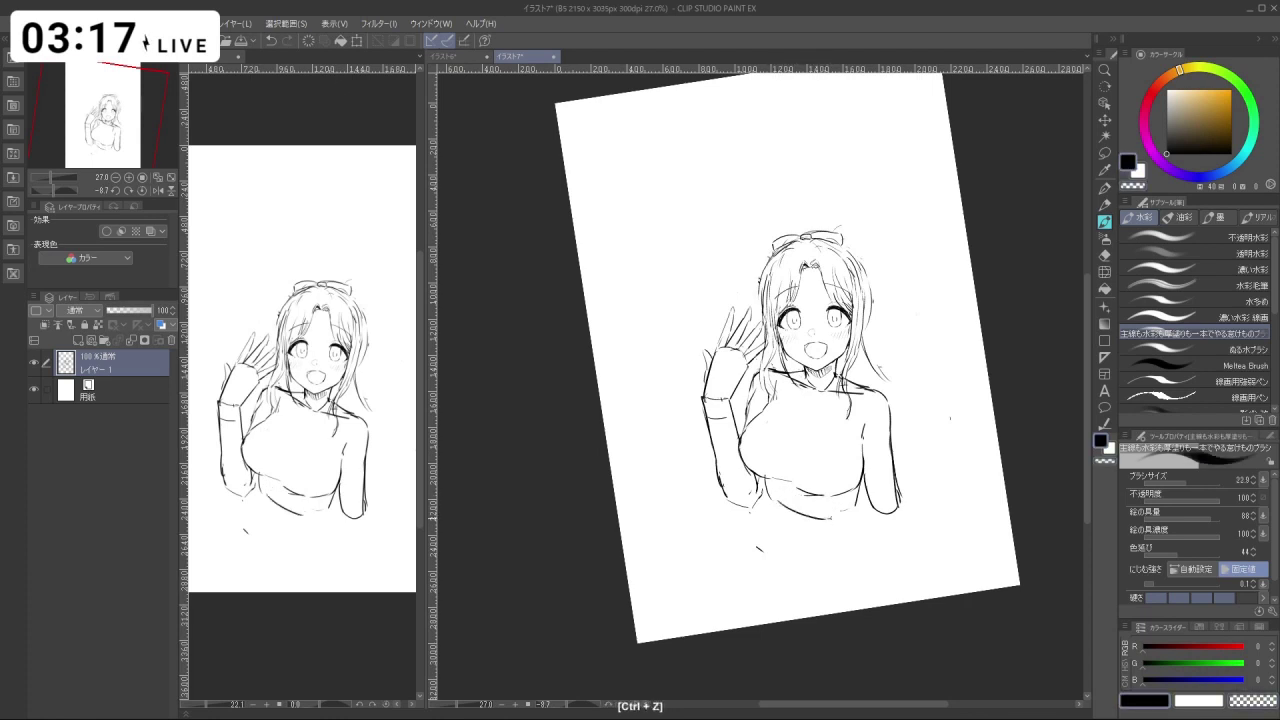
key(ctrl+z)
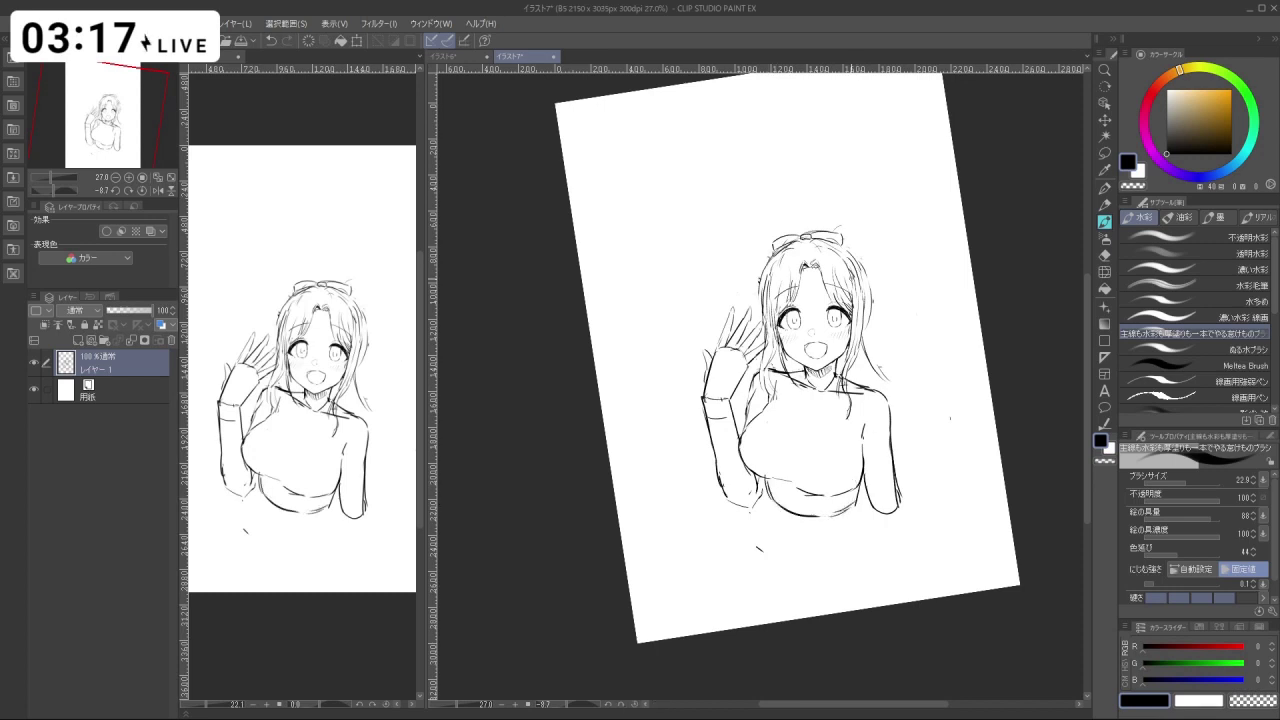
key(ctrl+z)
key(ctrl+z)
Redraw the outer contour of the hair opposite the raised hand as a fuller curve, undoing unwanted strokes.
mouse_move(848, 244)
mouse_down()
mouse_move(876, 273)
mouse_move(873, 323)
mouse_up()
key(ctrl+z)
key(ctrl+z)
key(ctrl+z)
Lasso both eyes, apply a scale and rotate transform to them at 100%, and clear the selection.
key(shift+space)
mouse_move(700, 330)
mouse_down()
mouse_move(688, 423)
mouse_move(757, 467)
mouse_move(842, 371)
mouse_move(771, 304)
mouse_move(717, 316)
mouse_move(692, 340)
mouse_up()
key(ctrl+space)
drag(829, 346, 880, 335)
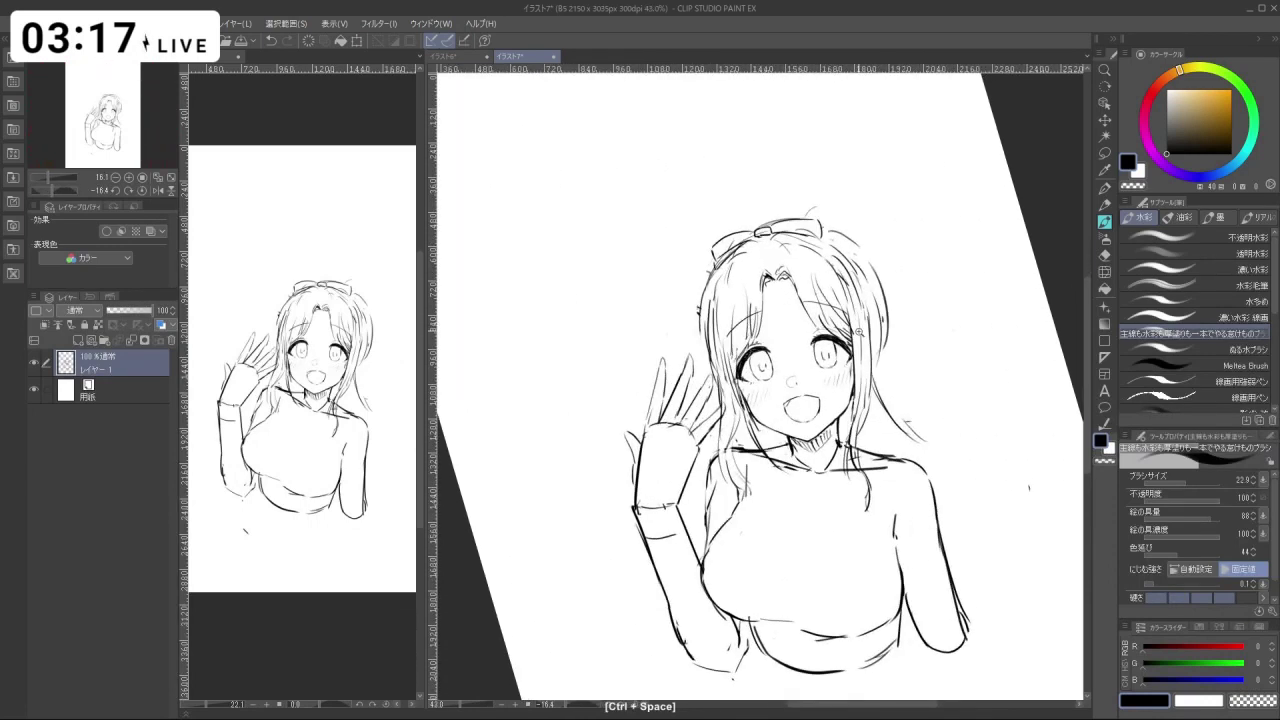
click(1105, 153)
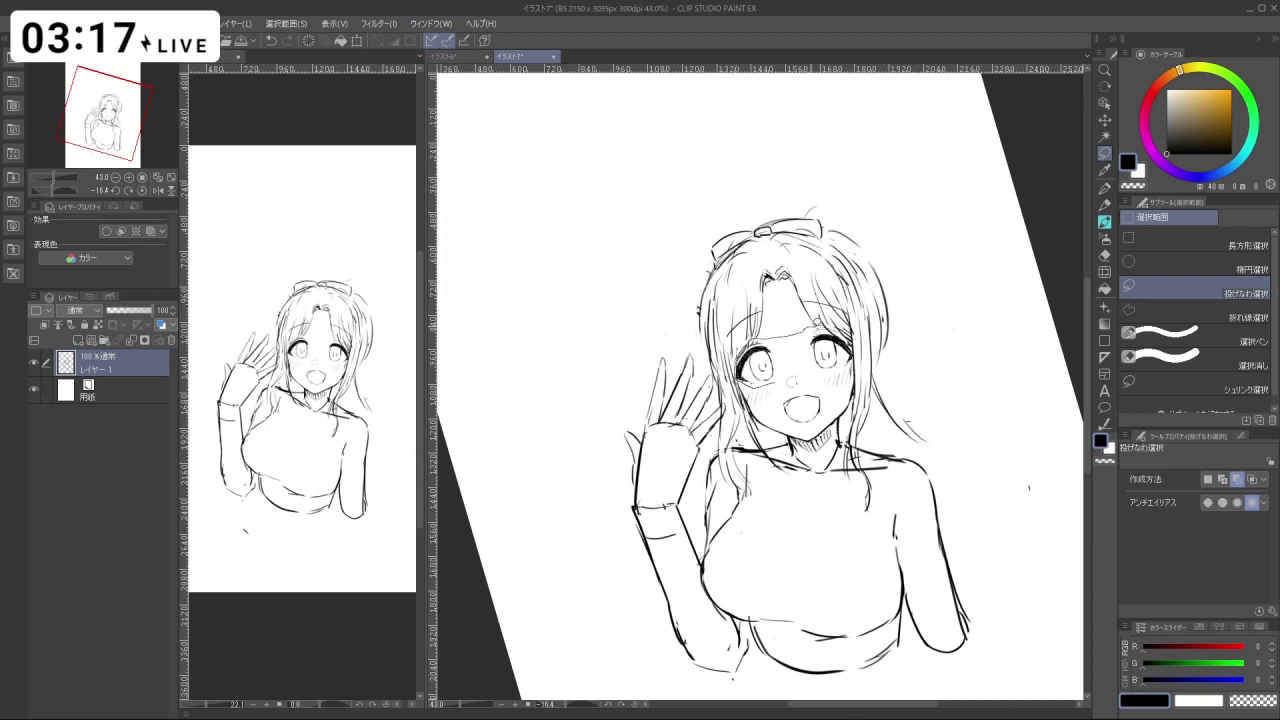
mouse_move(858, 348)
mouse_down()
mouse_move(838, 382)
mouse_move(812, 365)
mouse_move(777, 382)
mouse_up()
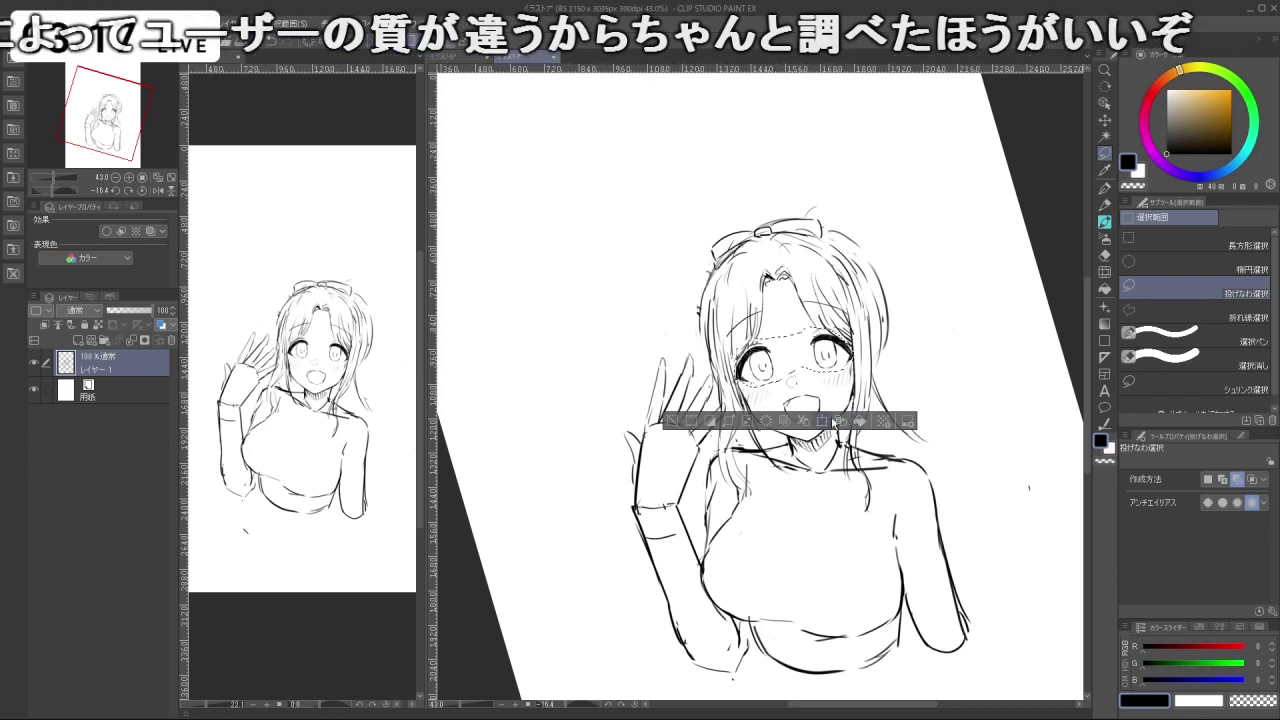
key(ctrl+t)
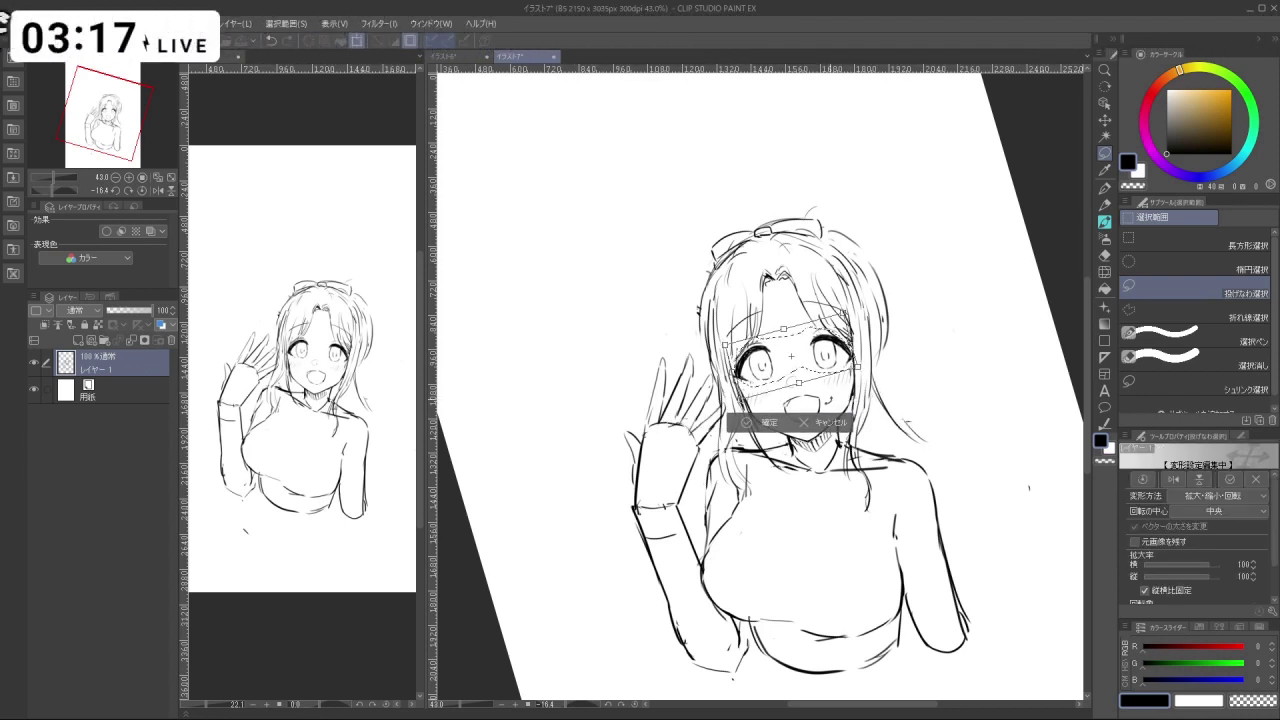
click(747, 423)
click(673, 427)
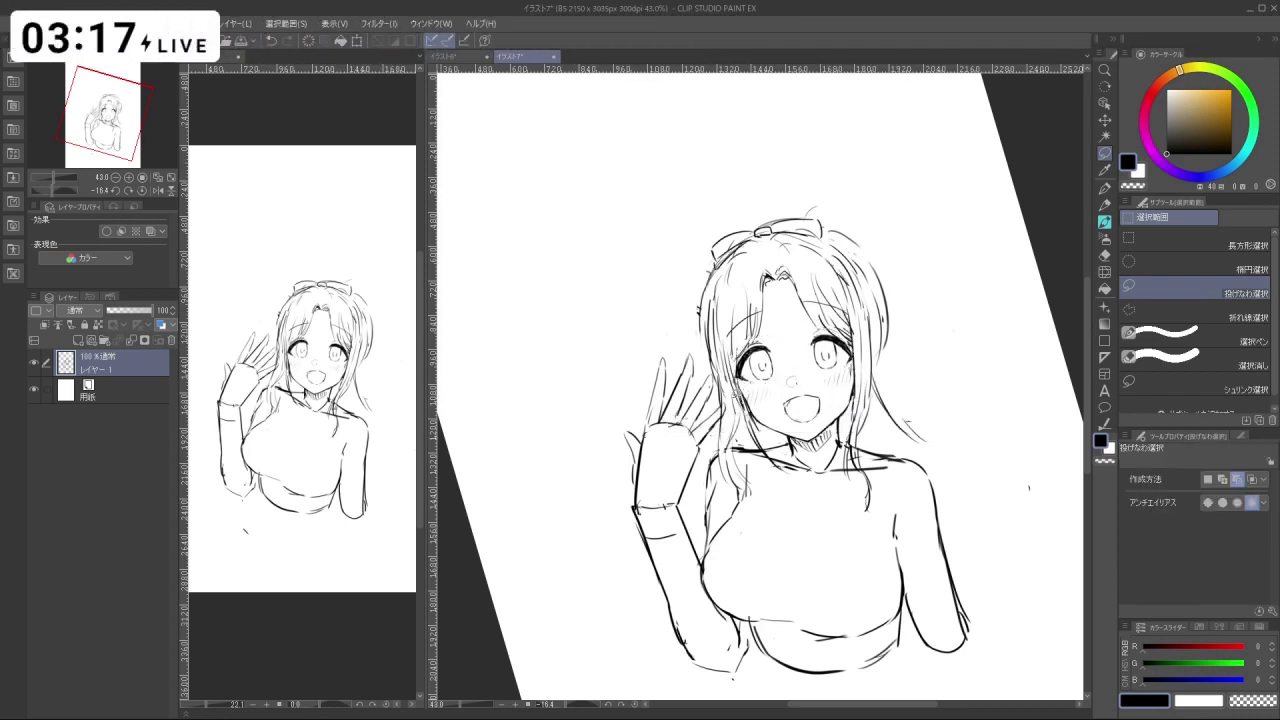
Redraw the parted fringe strands on both sides of the forehead with the brush at size 10.7.
key(ctrl+space)
drag(872, 409, 800, 410)
drag(873, 411, 801, 375)
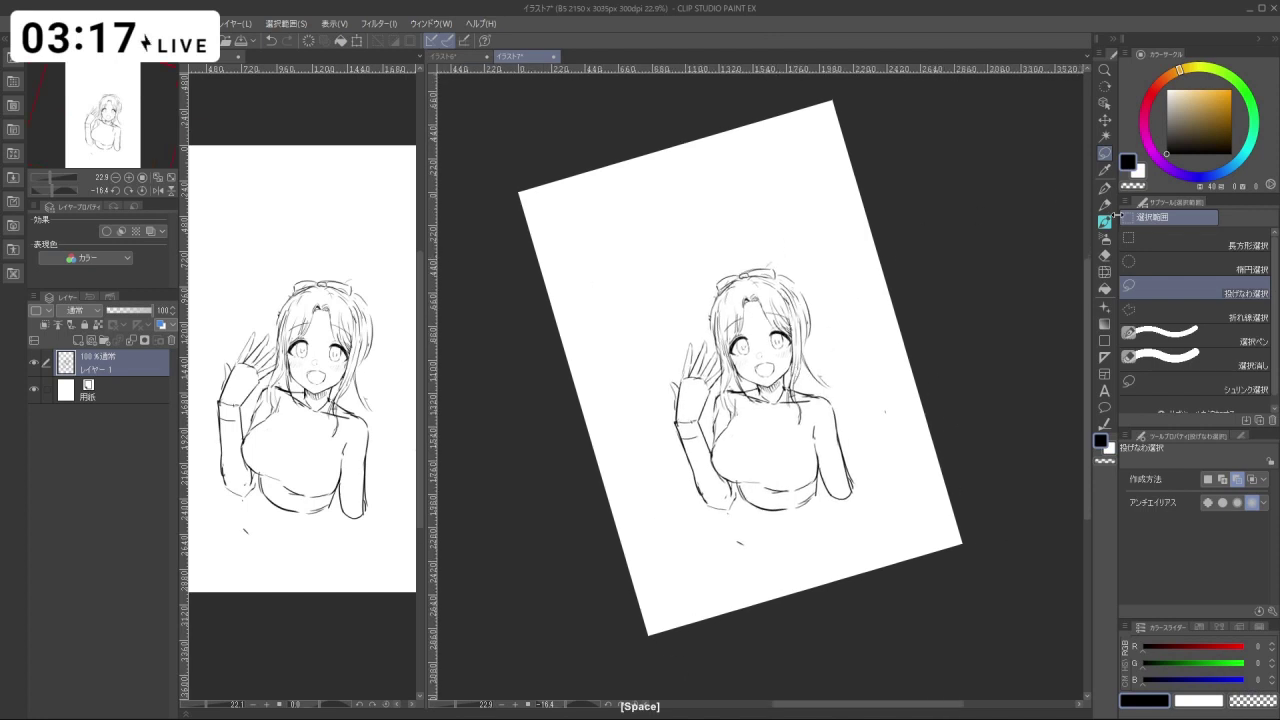
click(1105, 222)
key(ctrl+space)
mouse_move(769, 311)
mouse_down()
mouse_move(832, 316)
mouse_move(759, 324)
mouse_up()
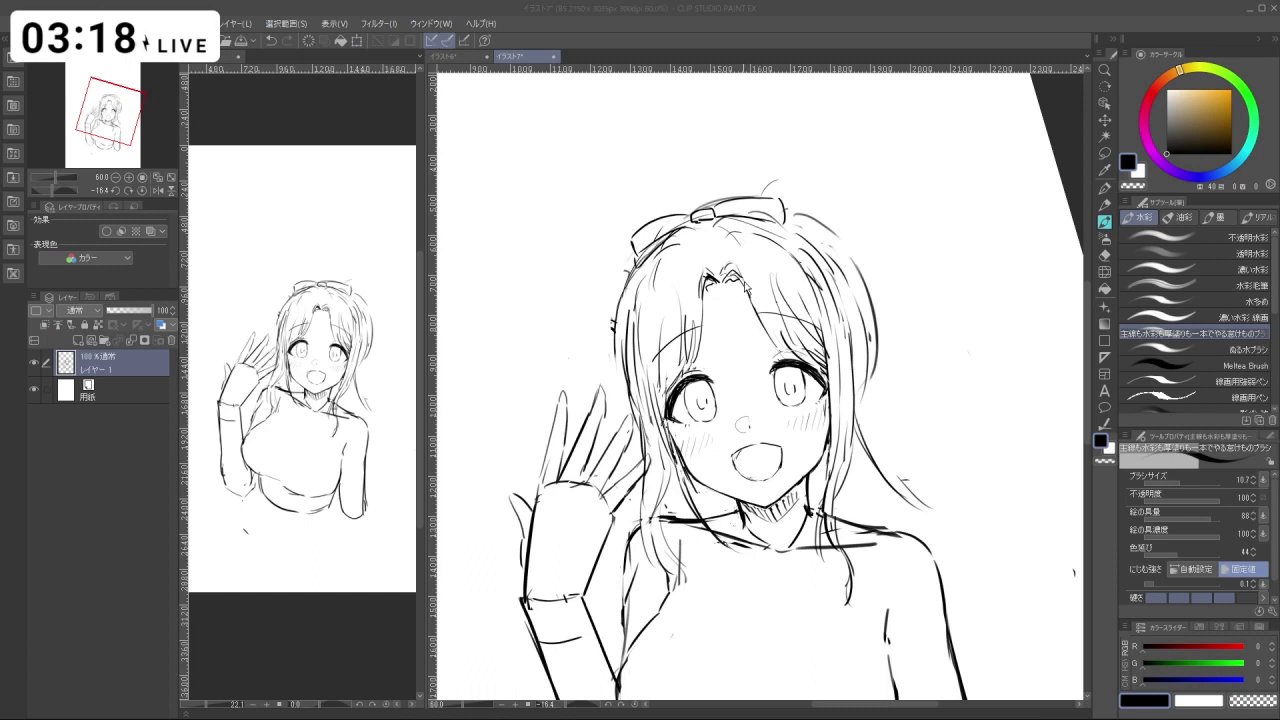
key(ctrl+z)
drag(747, 284, 788, 360)
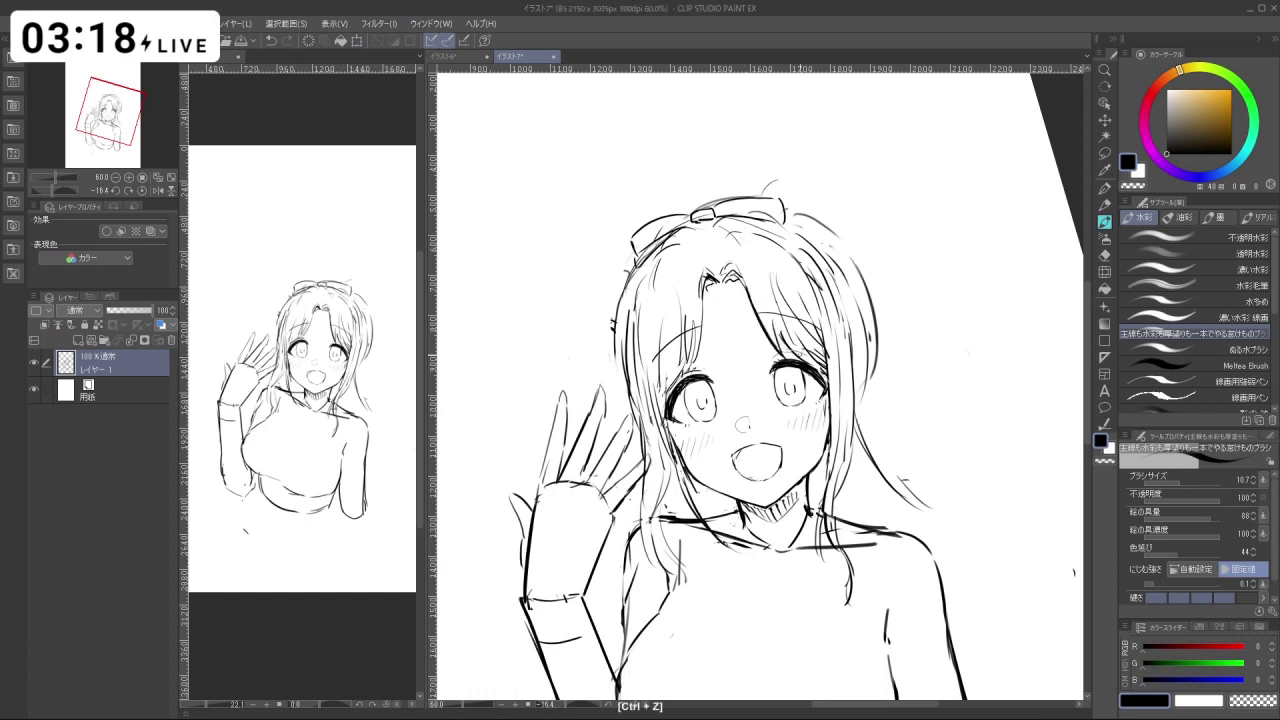
key(ctrl+z)
mouse_move(705, 300)
mouse_down()
mouse_move(706, 354)
mouse_move(715, 321)
mouse_move(687, 375)
mouse_up()
key(ctrl+z)
key(ctrl+z)
Touch up the face and fringe linework at brush size 5.5, using the transparent colour for small corrections.
mouse_move(823, 532)
mouse_down()
mouse_move(875, 277)
mouse_move(726, 231)
mouse_move(794, 541)
mouse_move(804, 538)
mouse_up()
drag(853, 429, 822, 427)
drag(799, 313, 755, 262)
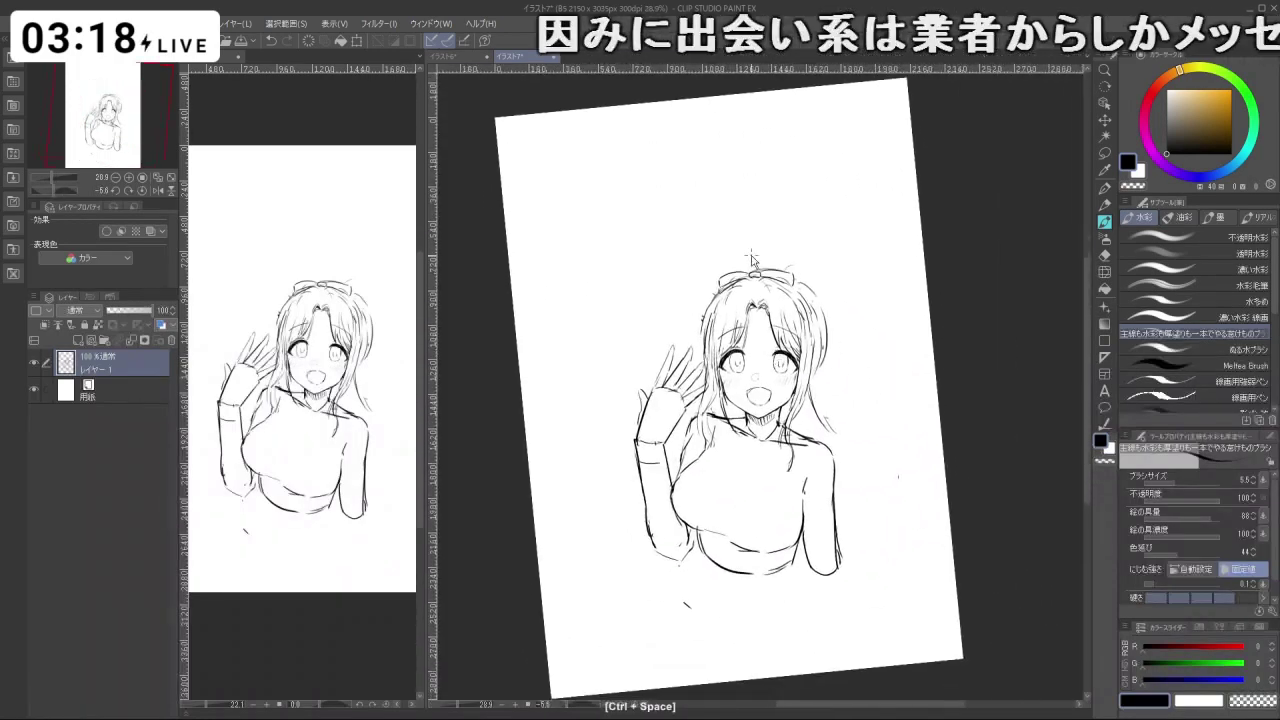
drag(745, 368, 770, 381)
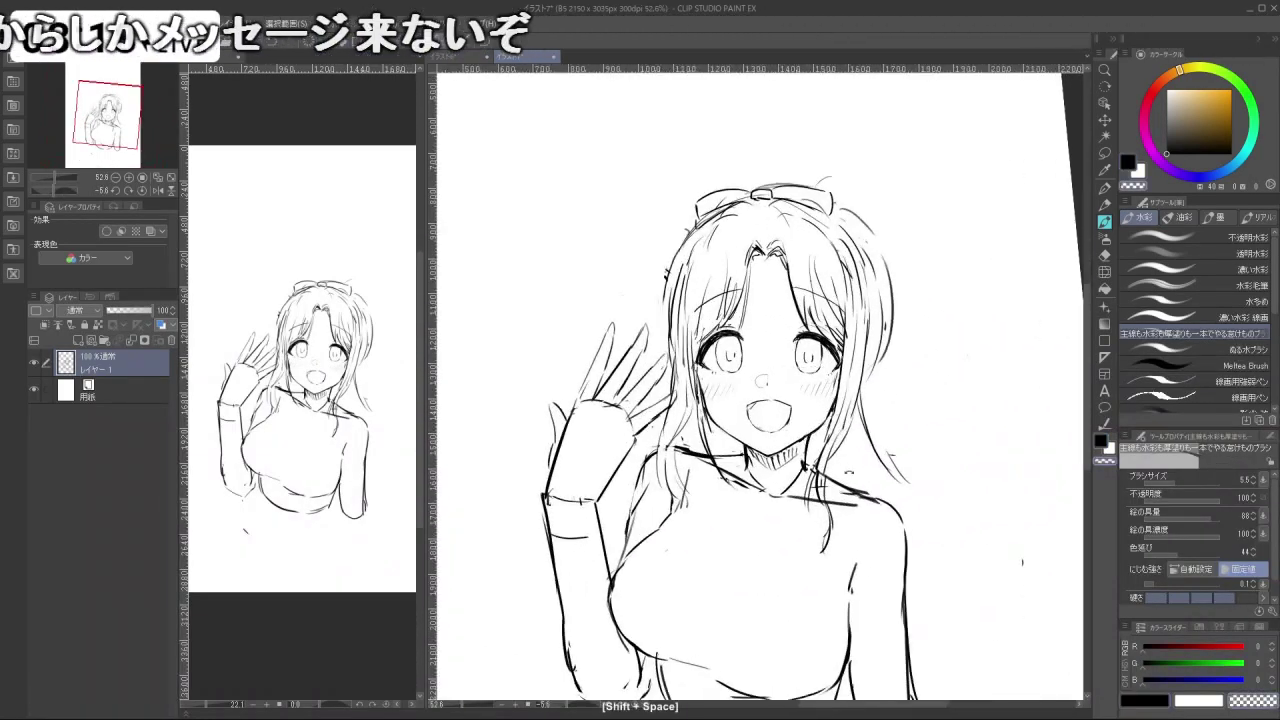
mouse_move(809, 503)
mouse_down()
mouse_move(643, 435)
mouse_move(714, 434)
mouse_move(723, 445)
mouse_move(690, 490)
mouse_up()
key(ctrl+z)
key(c)
key(ctrl+z)
Sketch a rounded bear ear on each side of the head, undoing and redrawing uneven strokes.
mouse_move(757, 557)
mouse_down()
mouse_move(891, 457)
mouse_move(884, 379)
mouse_move(822, 314)
mouse_up()
key(ctrl+z)
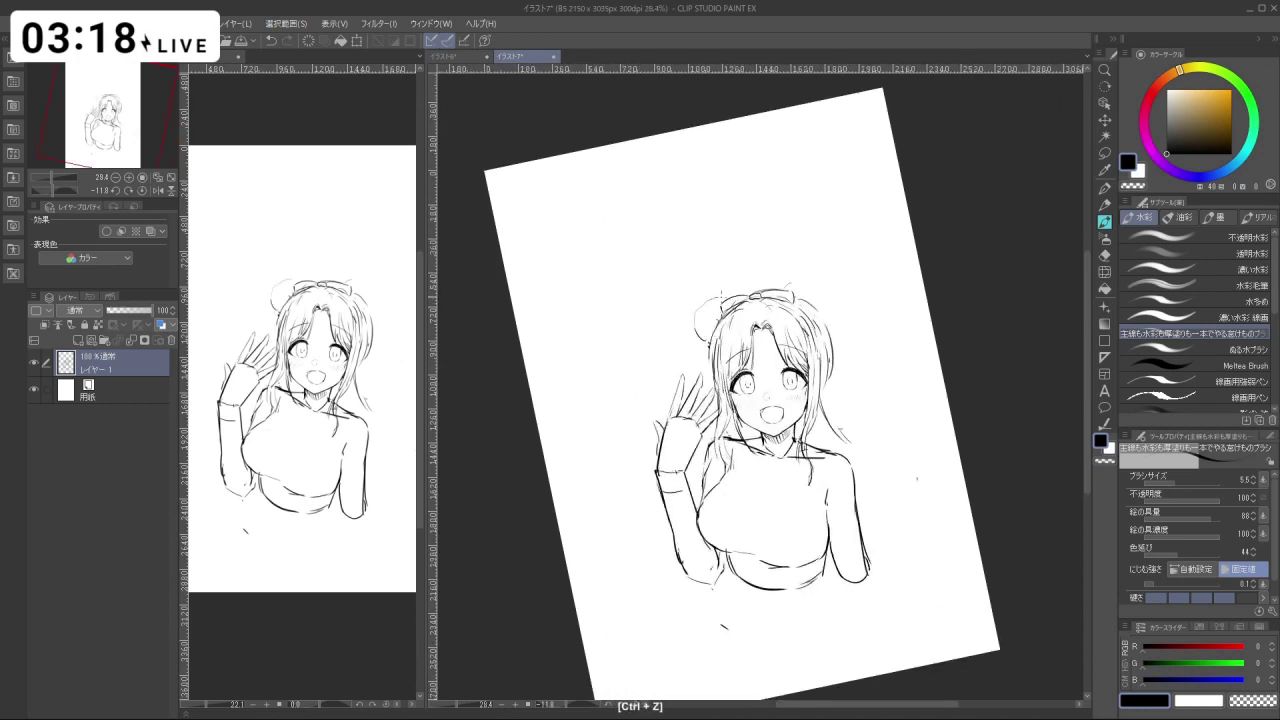
key(ctrl+z)
key(ctrl+z)
key(ctrl+z)
mouse_move(806, 312)
mouse_down()
mouse_move(817, 314)
mouse_move(806, 313)
mouse_up()
key(ctrl+z)
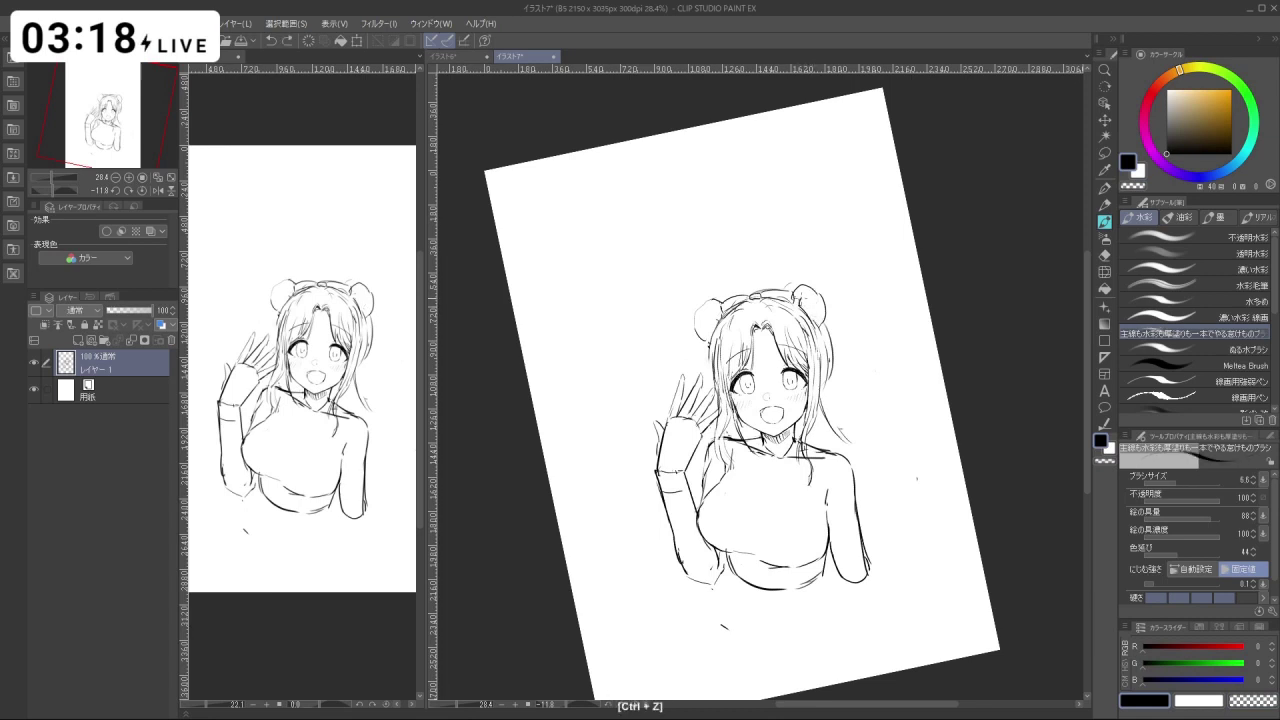
Add inner ear outlines to both bear ears at brush size 6.6, reworking the one above the raised hand.
drag(708, 321, 717, 311)
key(ctrl+z)
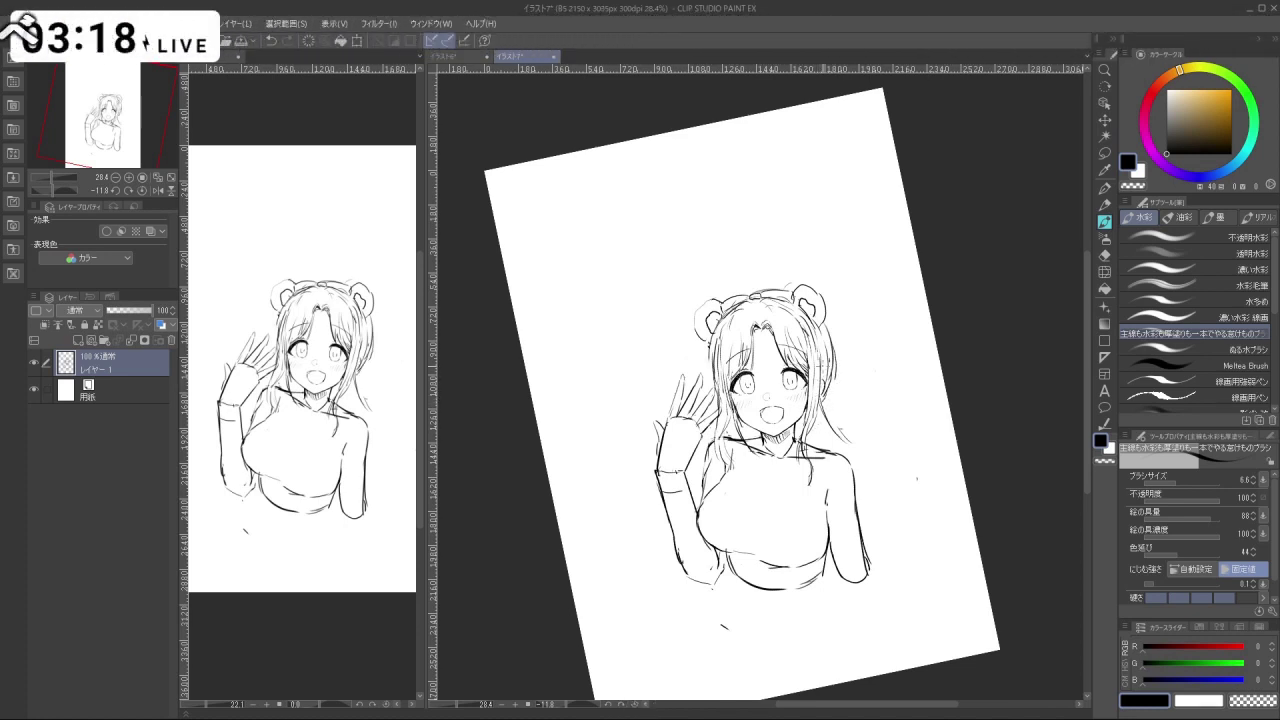
key(shift+space)
mouse_move(835, 550)
mouse_down()
mouse_move(903, 494)
mouse_move(937, 365)
mouse_move(844, 545)
mouse_up()
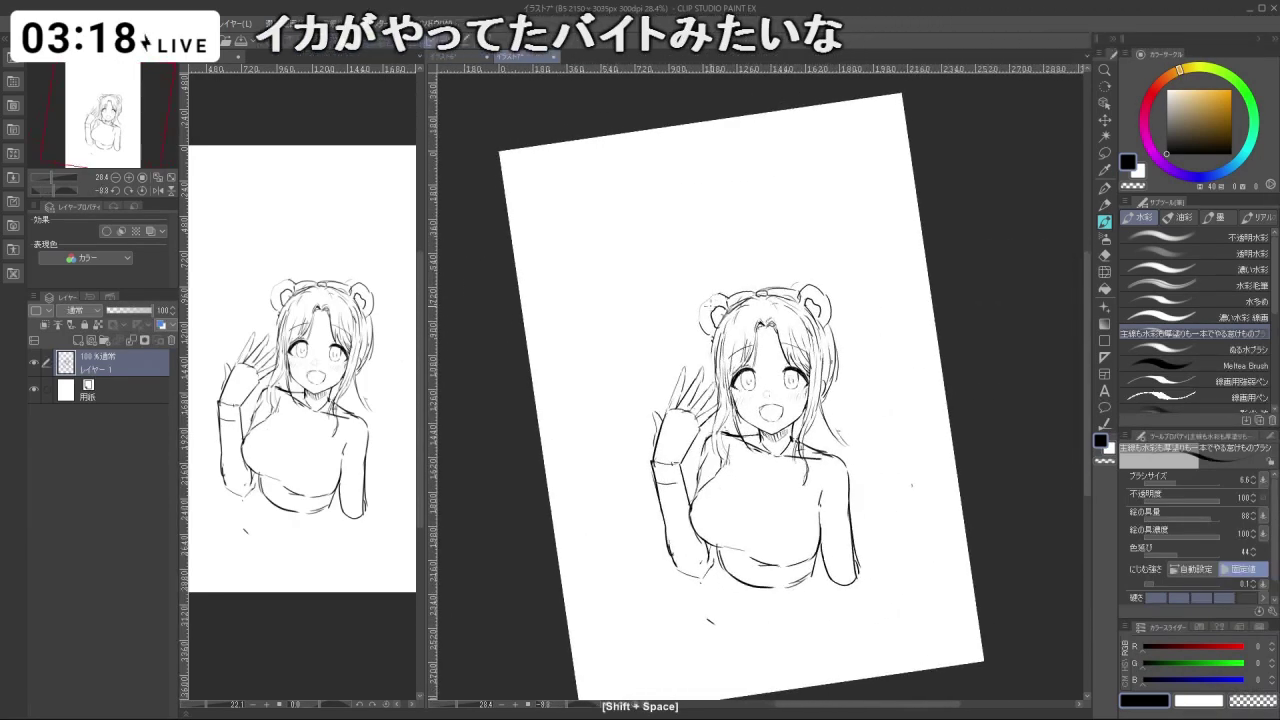
key(ctrl+z)
drag(704, 306, 727, 295)
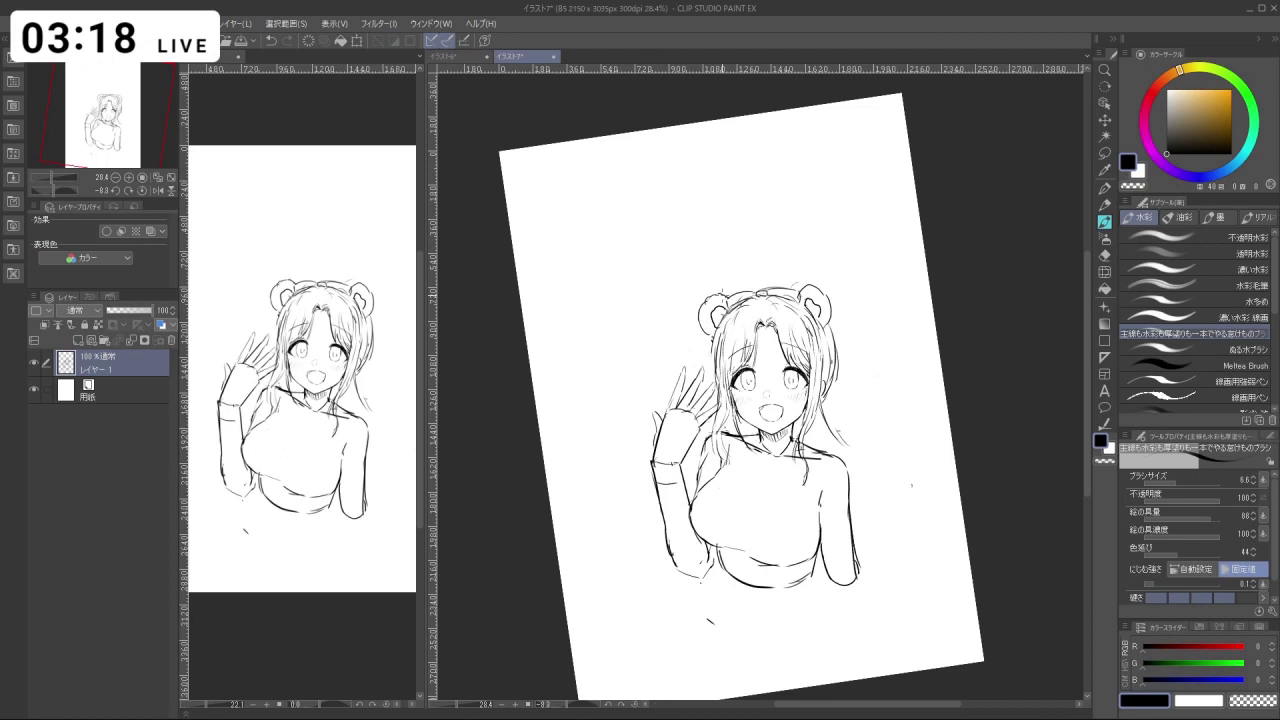
key(ctrl+z)
Sketch the outline of a wavy side ponytail on the side of the head opposite the raised hand.
drag(832, 330, 825, 354)
mouse_move(849, 322)
mouse_down()
mouse_move(873, 357)
mouse_move(858, 329)
mouse_move(884, 400)
mouse_up()
key(ctrl+z)
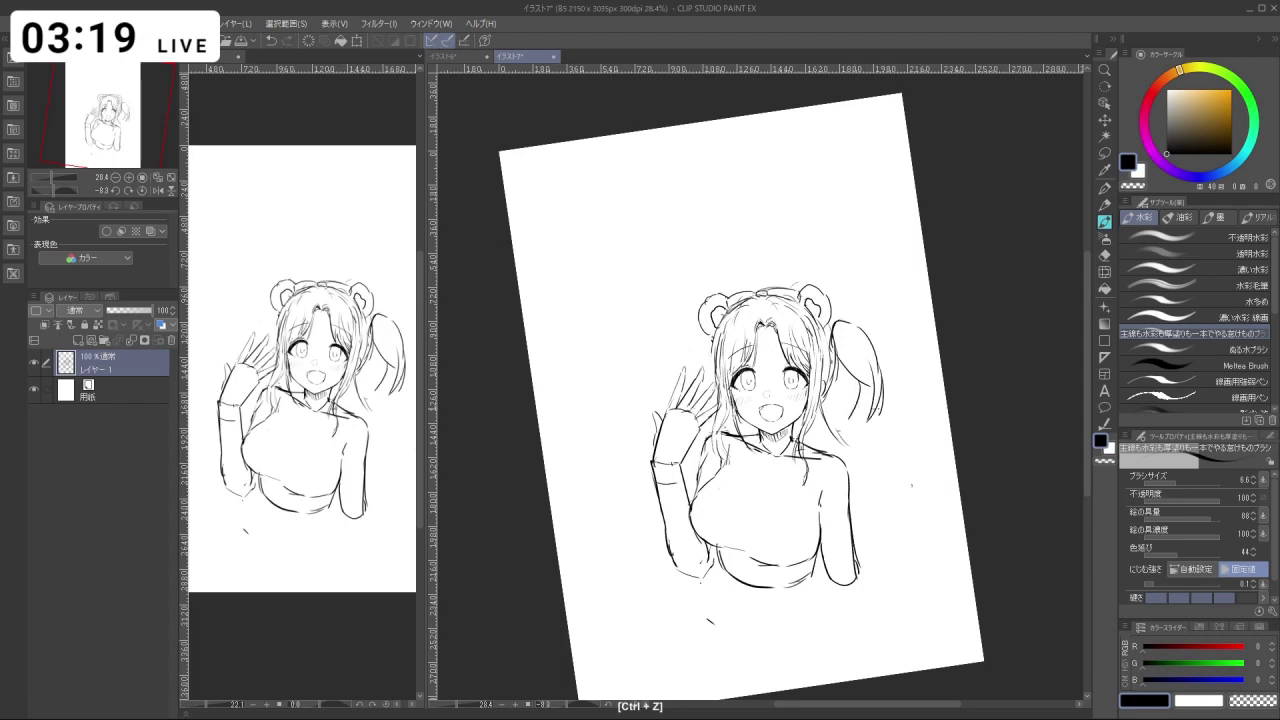
drag(878, 410, 843, 440)
key(ctrl+z)
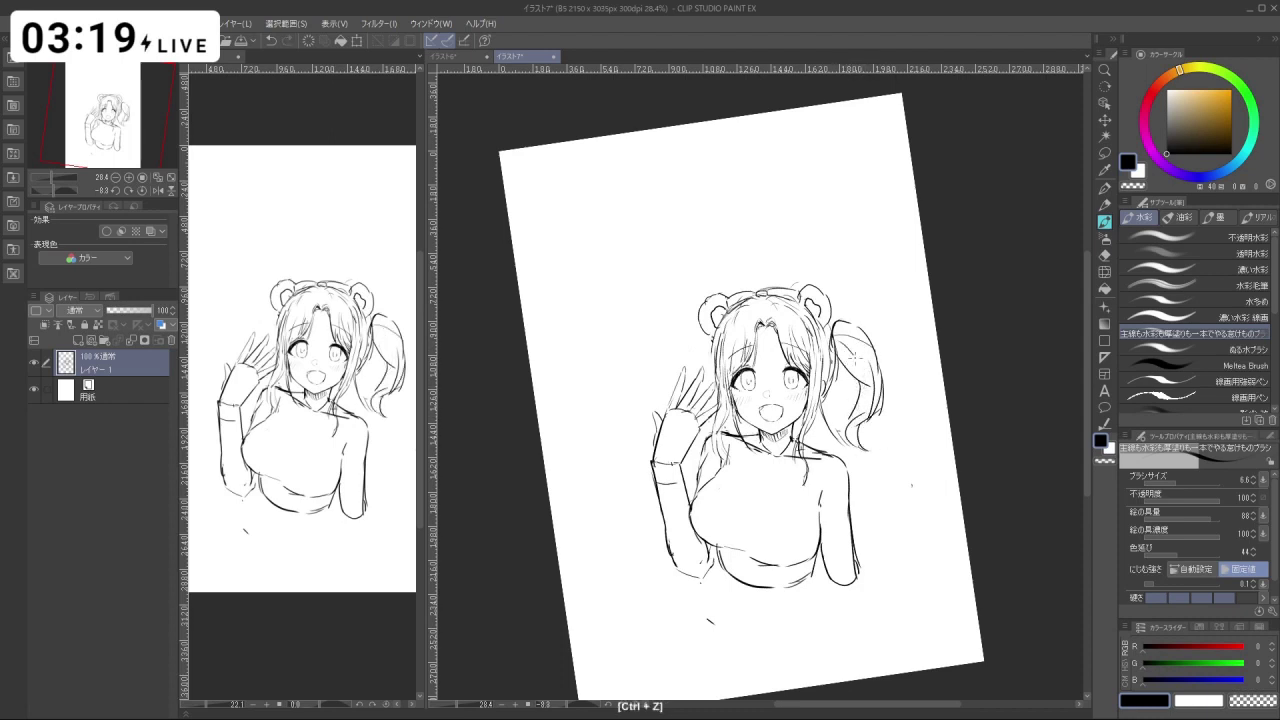
Add inner strands to the side ponytail and extend its wavy end outward past the shoulder.
mouse_move(853, 347)
mouse_down()
mouse_move(864, 381)
mouse_move(870, 365)
mouse_up()
key(ctrl+z)
key(ctrl+z)
drag(860, 440, 893, 451)
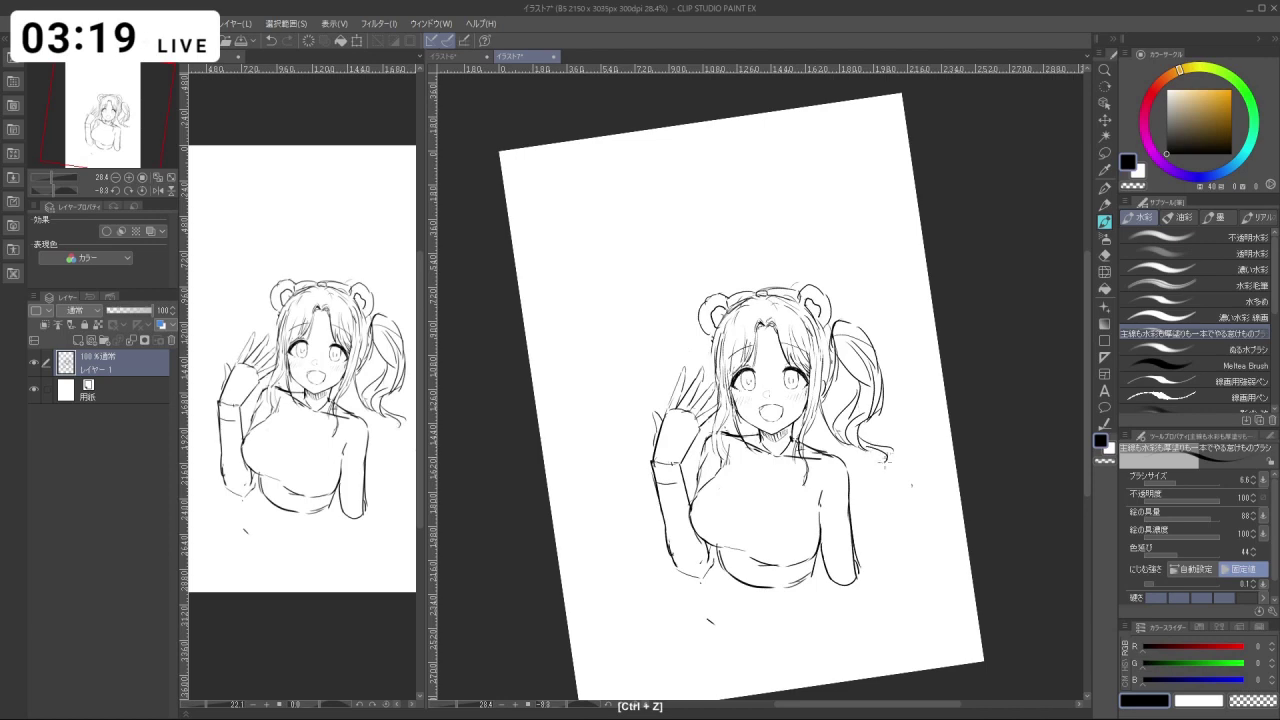
Shape the curled tips at the lower end of the side ponytail, undoing strokes that miss.
key(shift+space)
drag(867, 289, 904, 409)
key(shift+space)
mouse_move(790, 501)
mouse_down()
mouse_move(824, 487)
mouse_move(808, 531)
mouse_up()
key(ctrl+z)
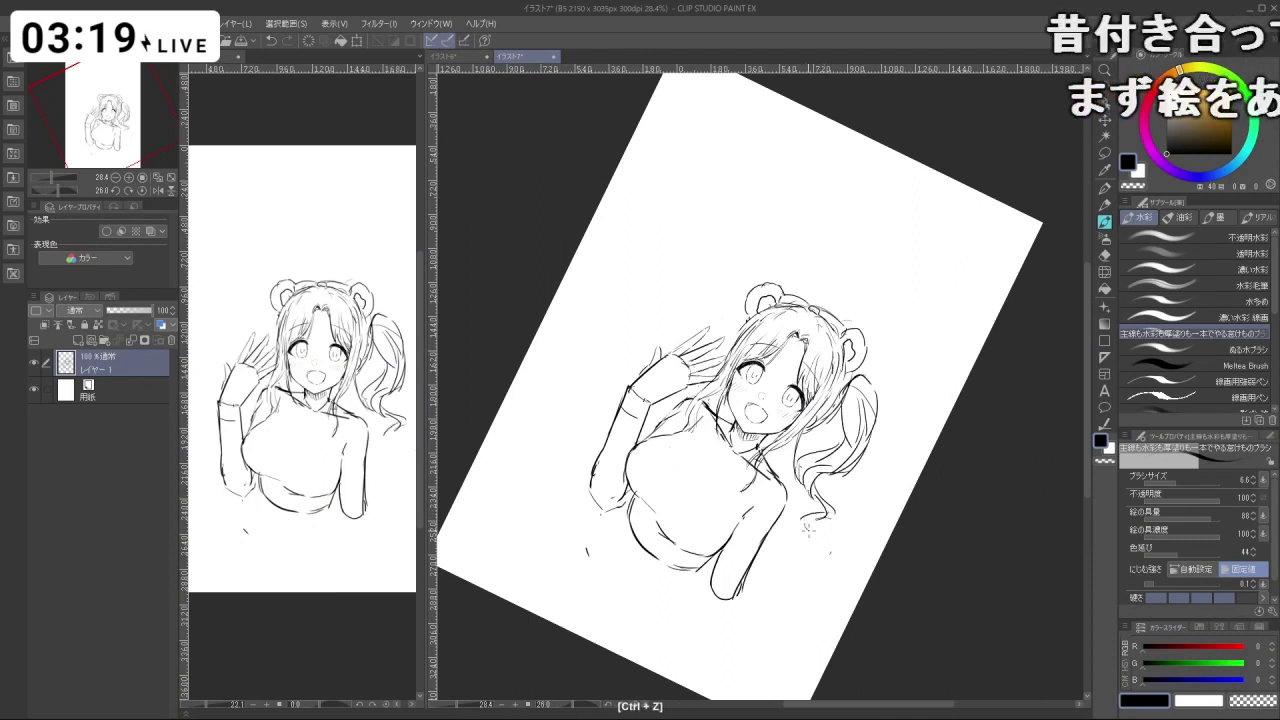
key(ctrl+z)
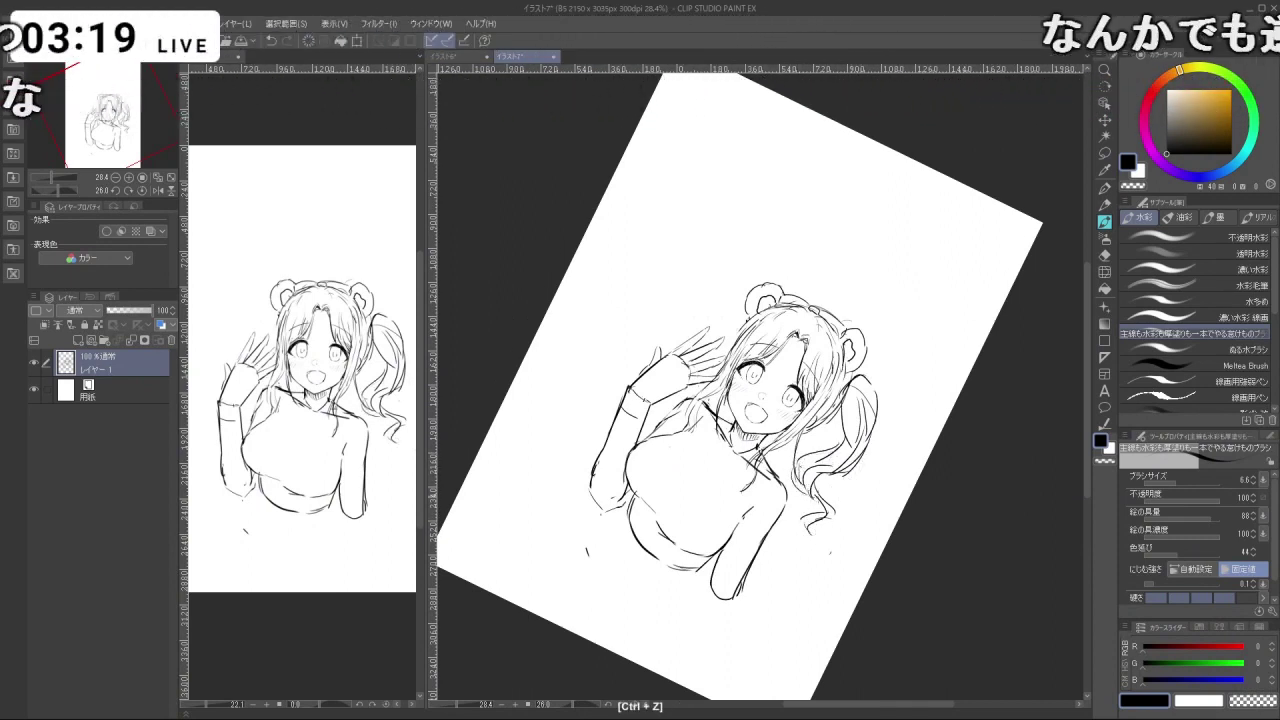
drag(823, 499, 841, 517)
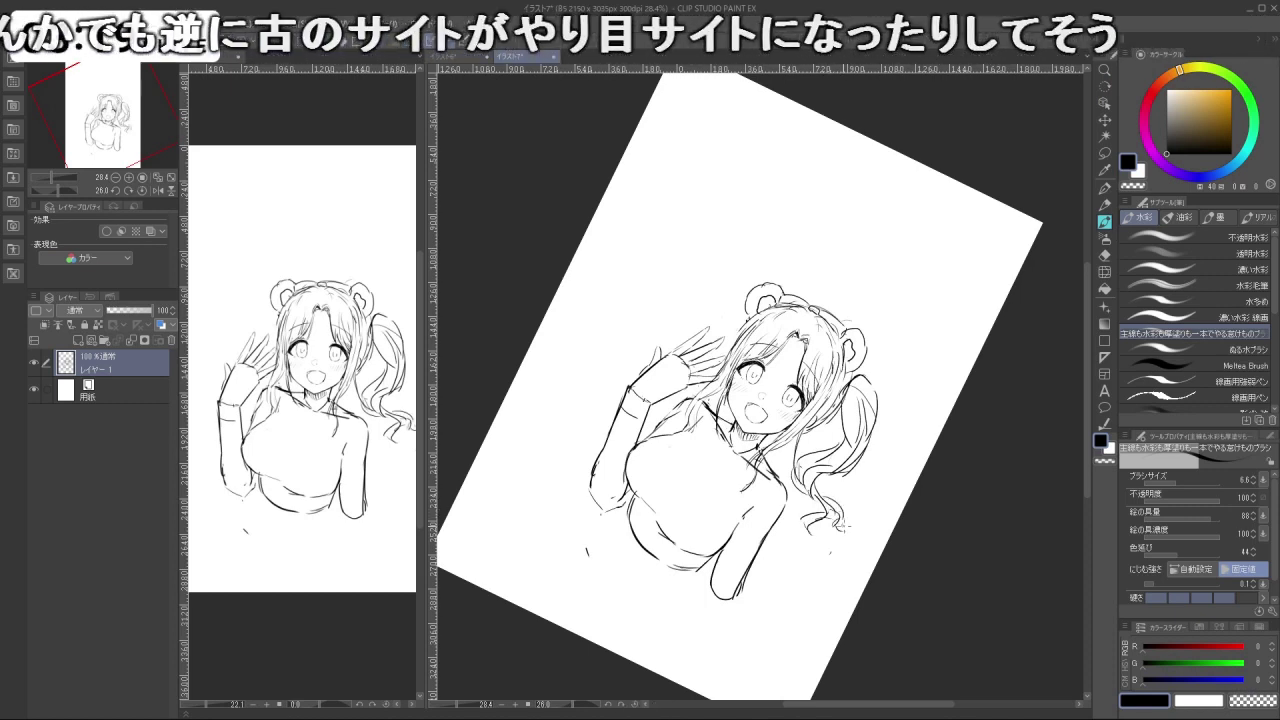
key(ctrl+z)
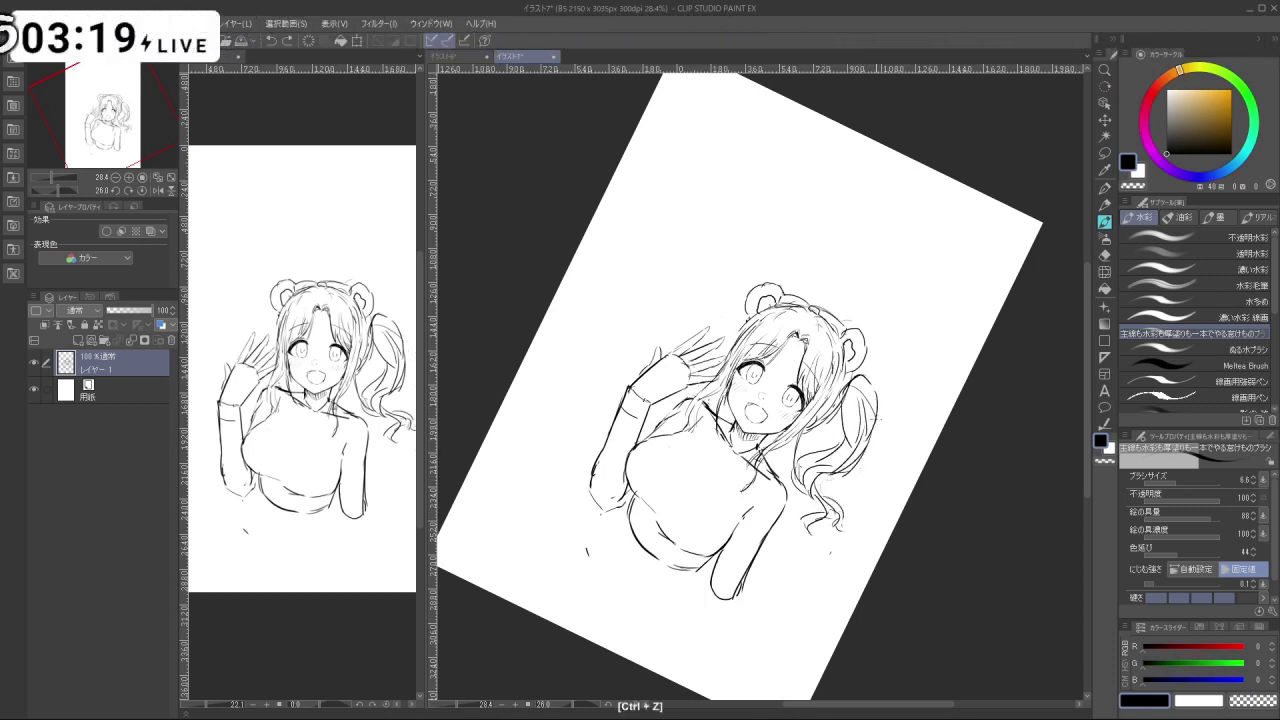
Sketch a loose lock of hair hanging over the shoulder on the ponytail side, undoing strokes that miss.
drag(777, 457, 784, 464)
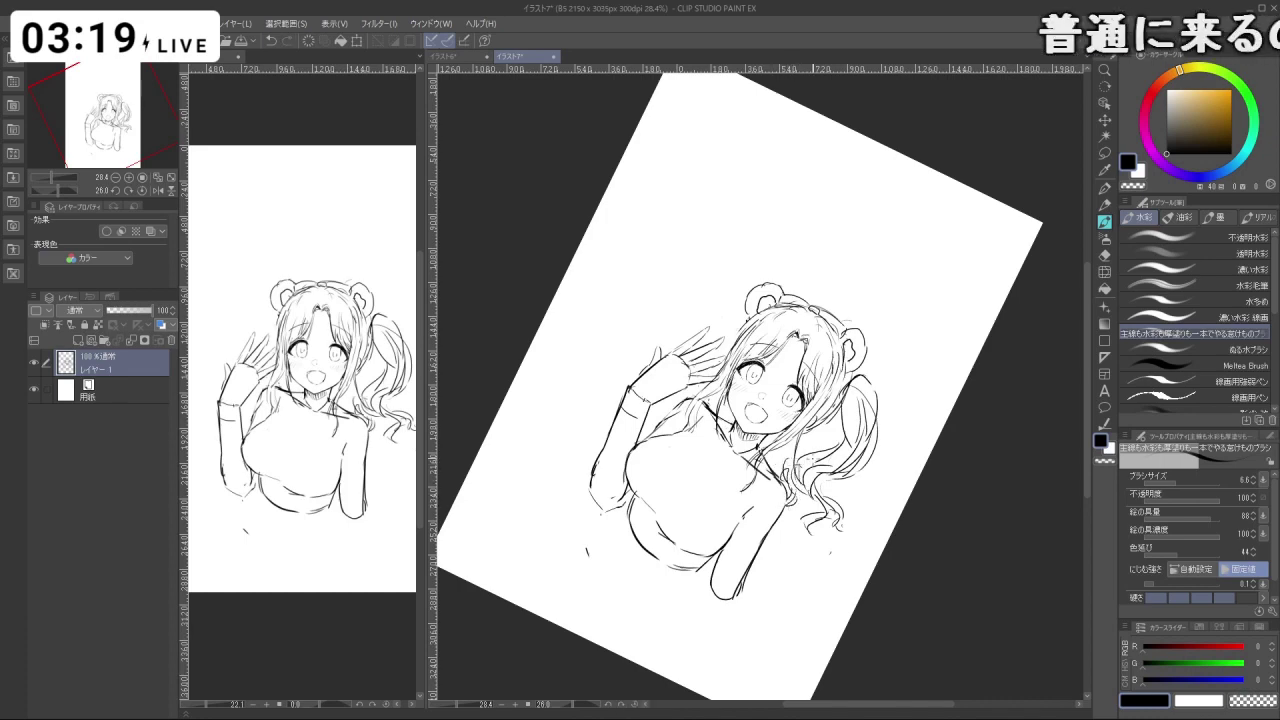
key(shift+space)
drag(945, 427, 960, 330)
key(ctrl+z)
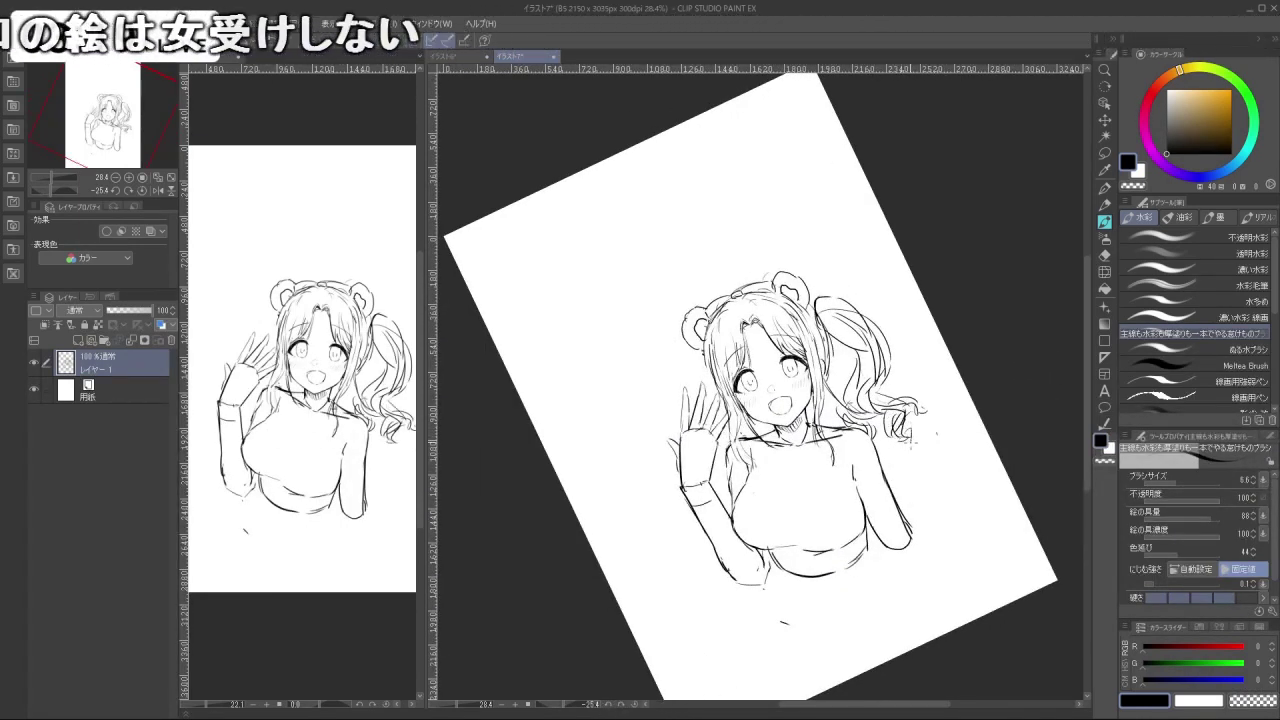
key(shift+space)
drag(832, 521, 807, 462)
drag(937, 437, 807, 462)
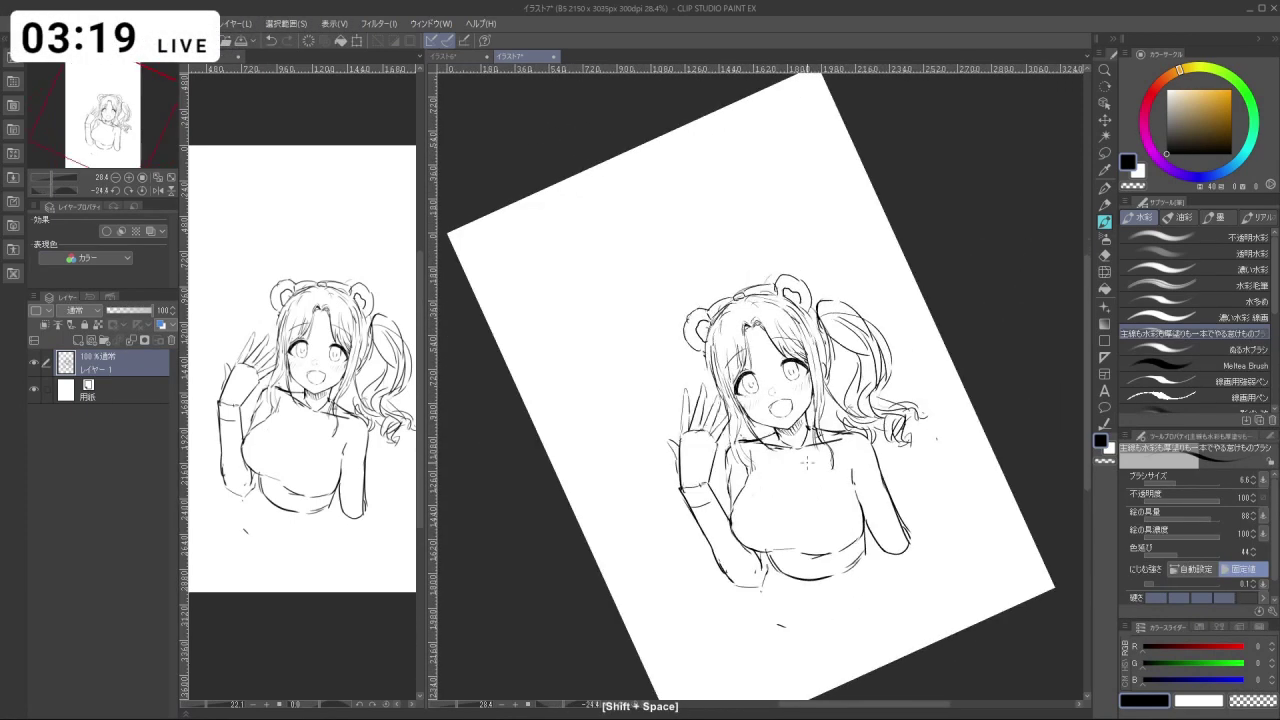
Rework the side strands between the face and the base of the ponytail, undoing strokes that miss.
drag(883, 314, 796, 281)
key(ctrl+z)
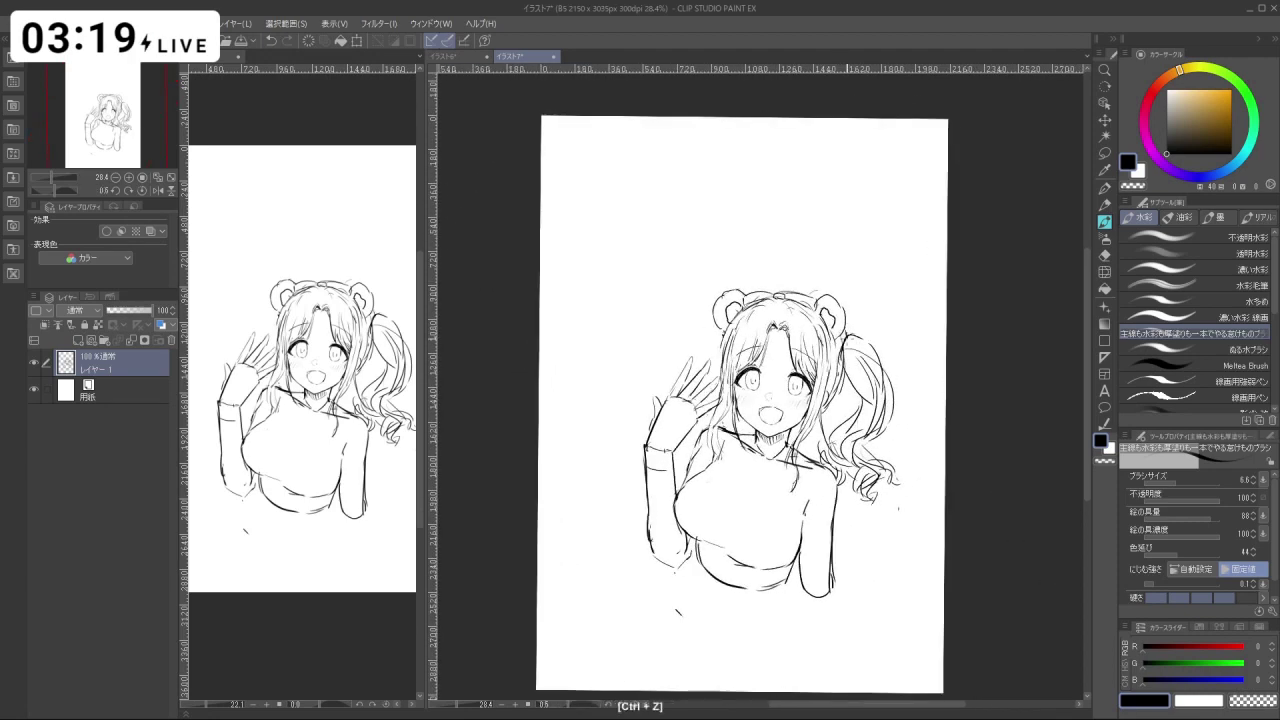
mouse_move(796, 293)
mouse_down()
mouse_move(739, 290)
mouse_move(679, 331)
mouse_move(665, 359)
mouse_move(769, 291)
mouse_move(794, 298)
mouse_up()
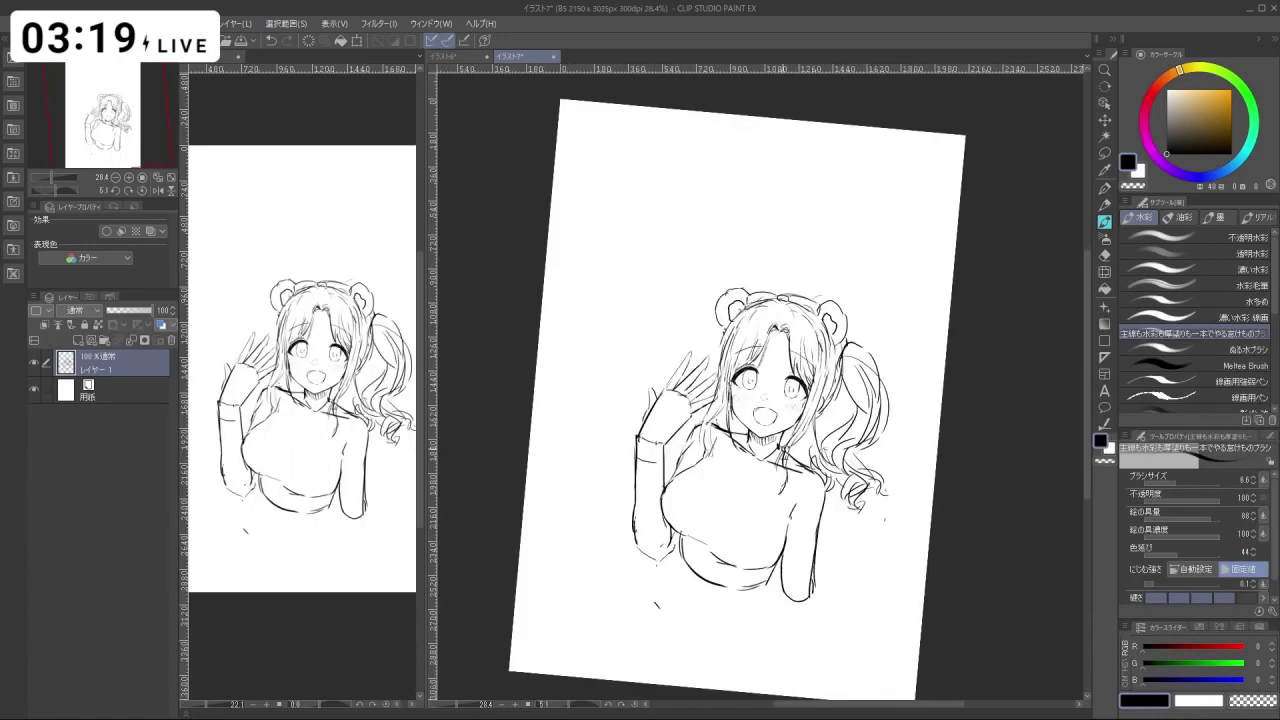
drag(848, 374, 852, 385)
drag(850, 387, 821, 397)
key(ctrl+z)
key(ctrl+z)
drag(831, 350, 818, 406)
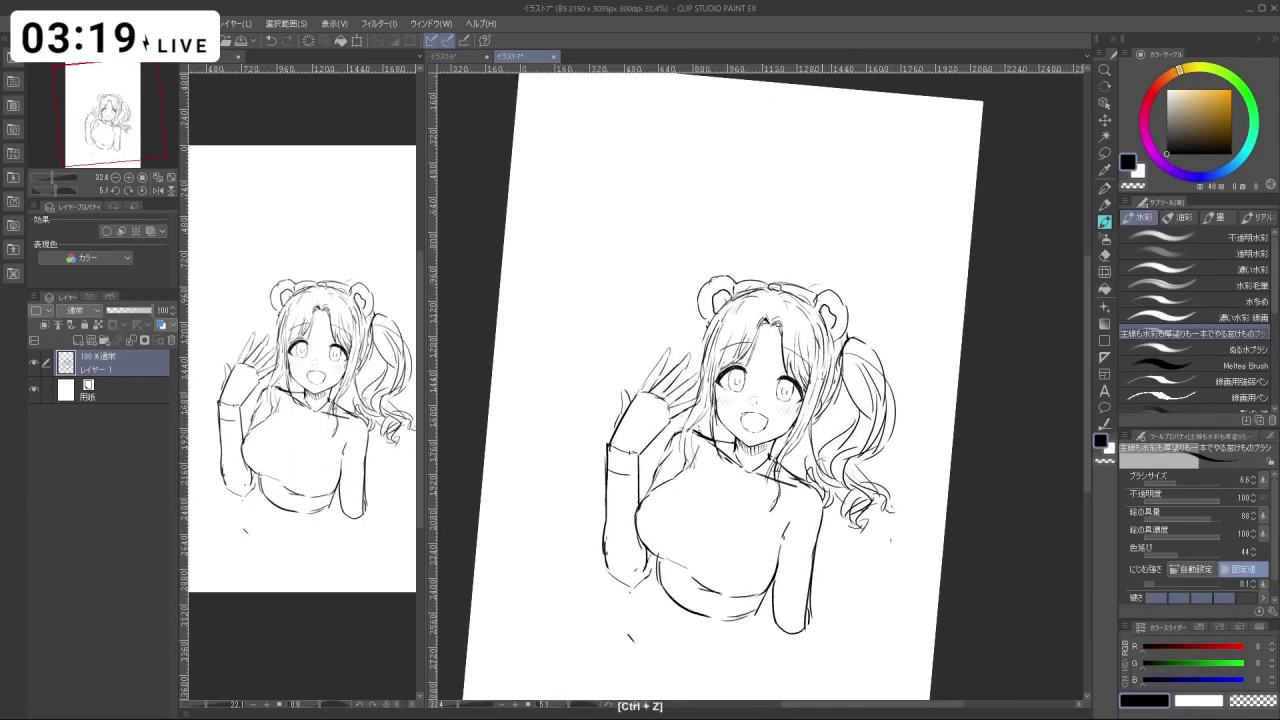
Sketch the side hair falling over the shoulder on the raised-hand side, redoing the strokes several times.
mouse_move(713, 330)
mouse_down()
mouse_move(689, 390)
mouse_move(744, 454)
mouse_move(812, 433)
mouse_move(726, 447)
mouse_move(698, 420)
mouse_up()
key(ctrl+z)
key(ctrl+z)
key(ctrl+z)
mouse_move(808, 571)
mouse_down()
mouse_move(878, 537)
mouse_move(935, 379)
mouse_up()
mouse_move(818, 440)
mouse_down()
mouse_move(785, 461)
mouse_move(743, 462)
mouse_move(757, 498)
mouse_up()
drag(742, 474, 767, 497)
key(ctrl+z)
key(ctrl+z)
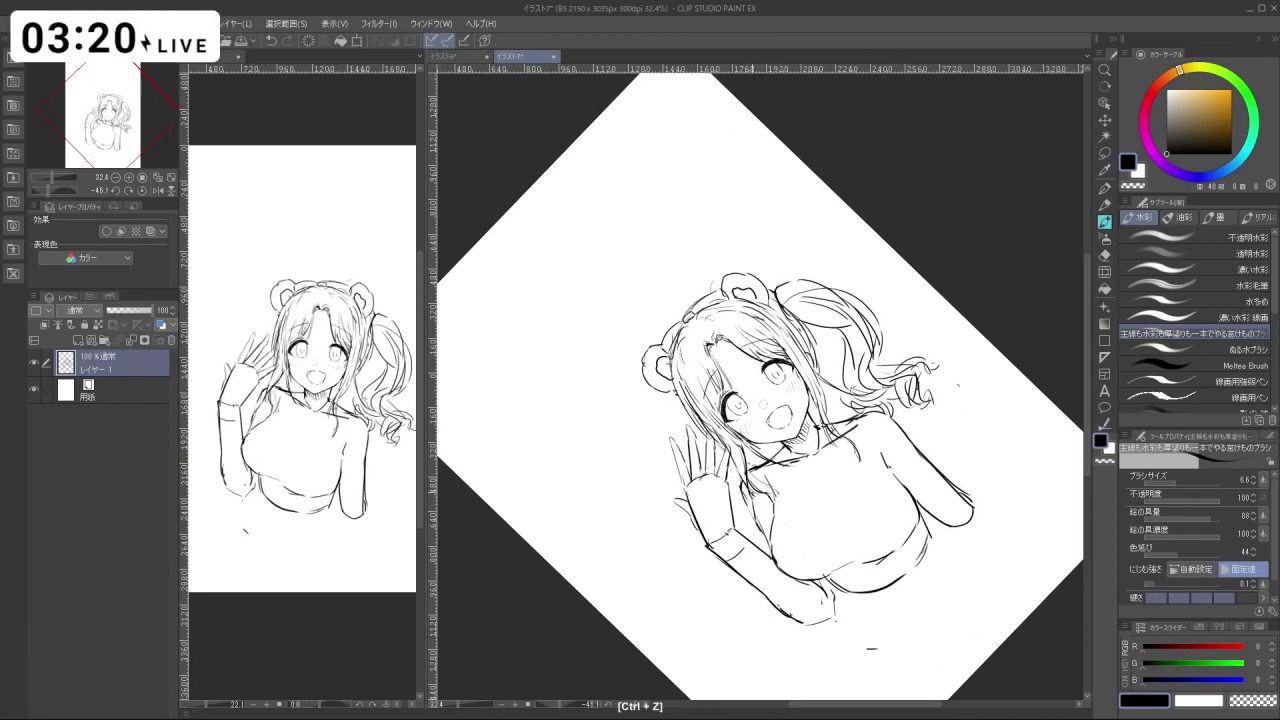
Extend the loose lock on the ponytail side over the chest with a curled tip.
key(shift+space)
mouse_move(854, 461)
mouse_down()
mouse_move(876, 437)
mouse_move(864, 440)
mouse_up()
key(ctrl+z)
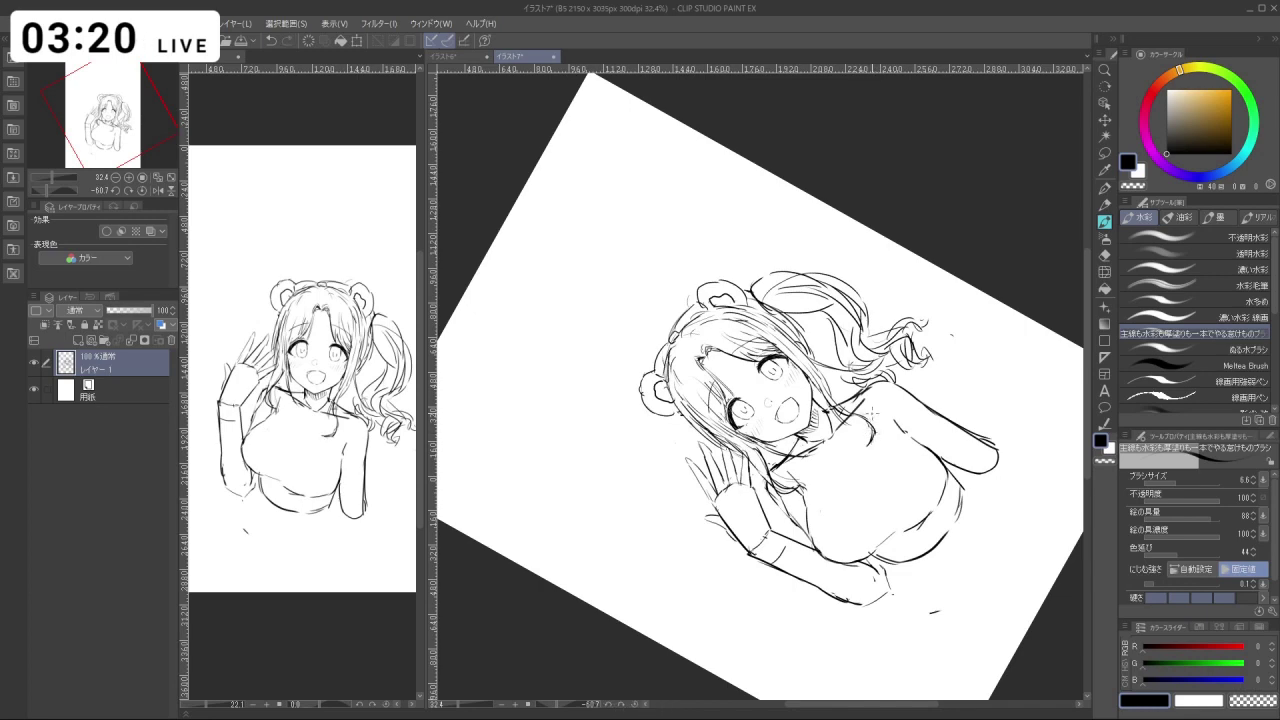
key(ctrl+z)
mouse_move(846, 398)
mouse_down()
mouse_move(859, 392)
mouse_move(806, 466)
mouse_up()
key(shift+space)
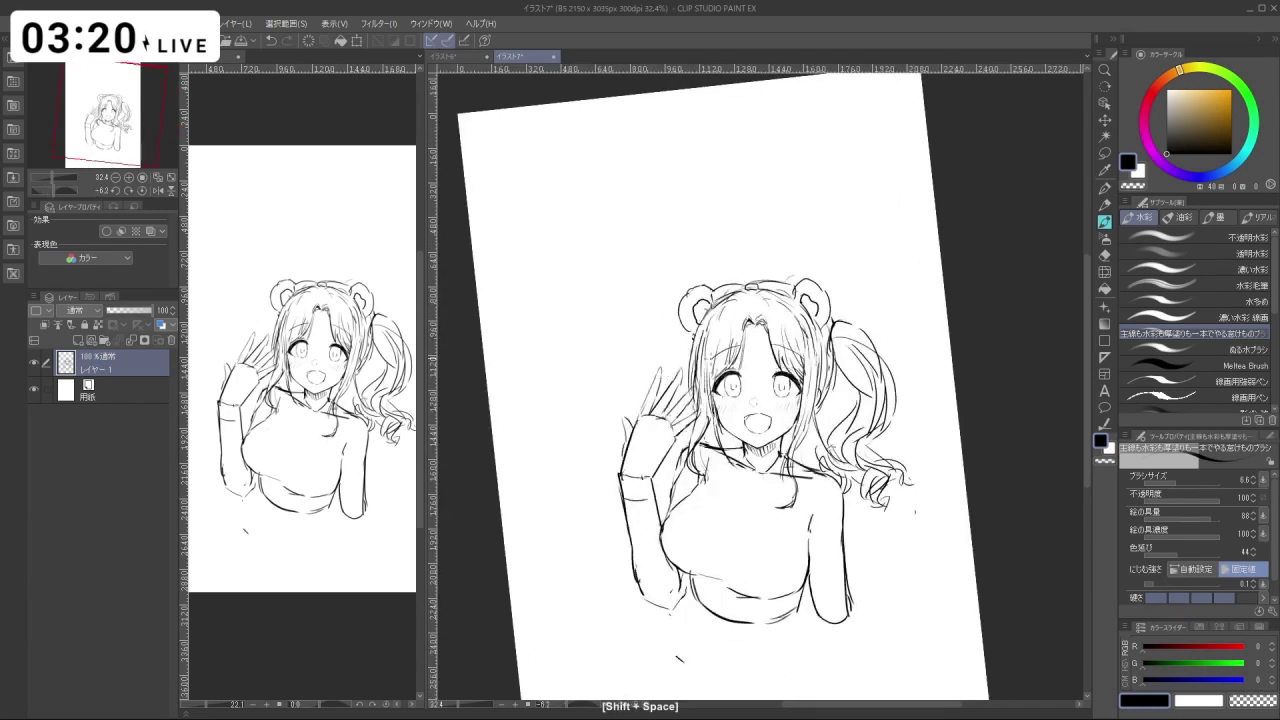
Sketch a hair tie with a narrow ribbon strip at the base of the ponytail.
key(ctrl+z)
drag(830, 323, 825, 373)
mouse_move(836, 341)
mouse_down()
mouse_move(835, 373)
mouse_move(828, 338)
mouse_move(832, 356)
mouse_up()
key(ctrl+z)
key(space)
scroll(830, 355, up, 2)
key(ctrl+z)
key(ctrl+z)
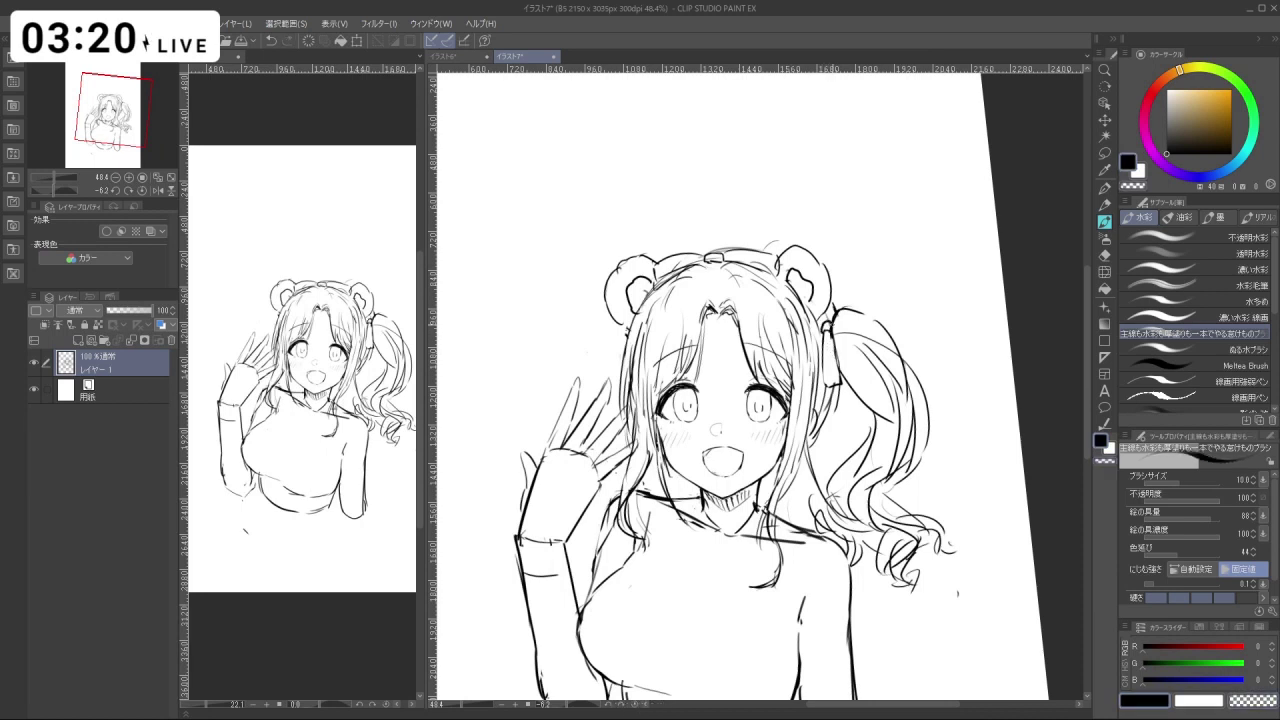
Draw a flared tail on the ponytail ribbon at brush size 10.0, redrawing and trimming its squared end.
key(ctrl+z)
drag(838, 378, 847, 410)
key(c)
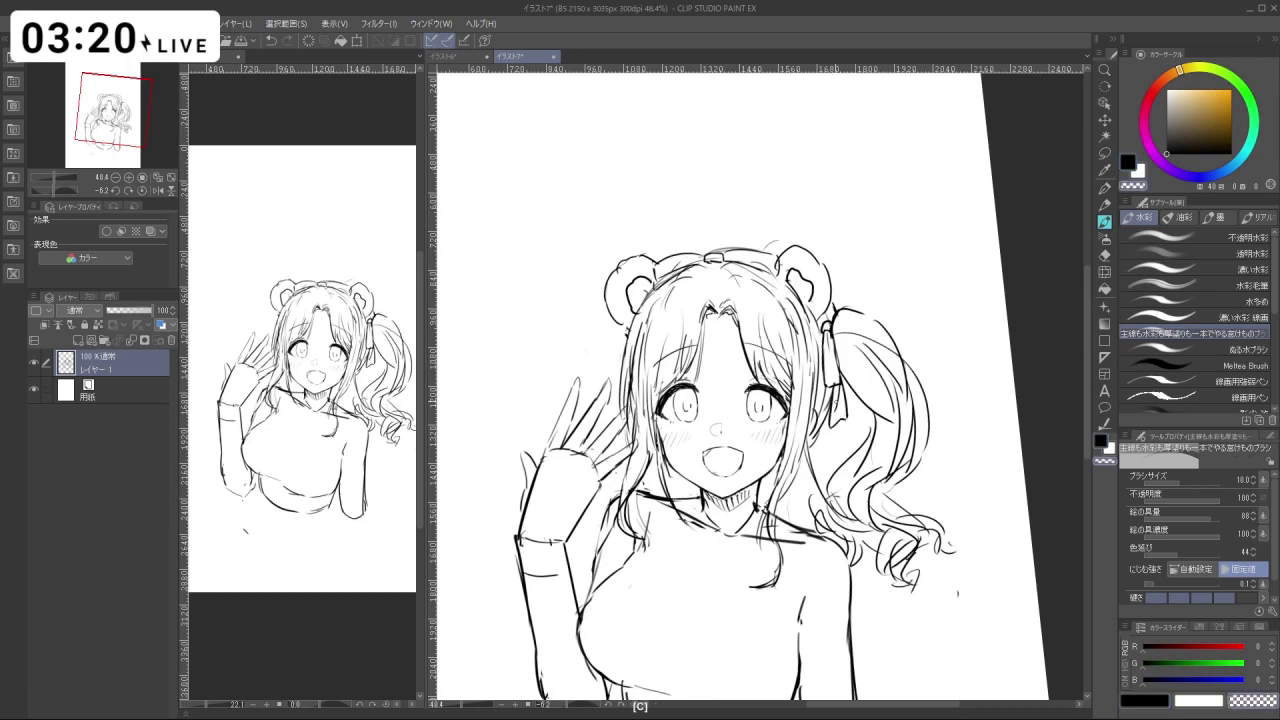
key(c)
key(shift+space)
drag(910, 265, 823, 203)
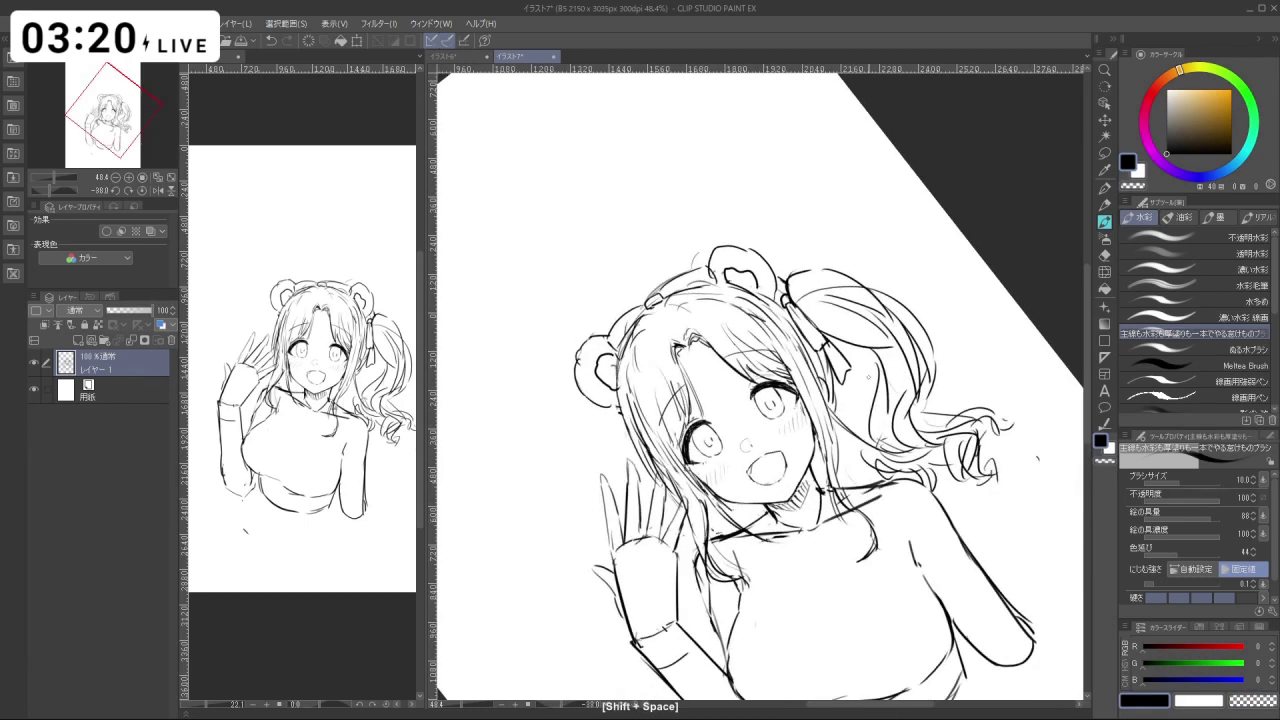
key(ctrl+z)
key(ctrl+z)
drag(824, 350, 842, 368)
key(ctrl+z)
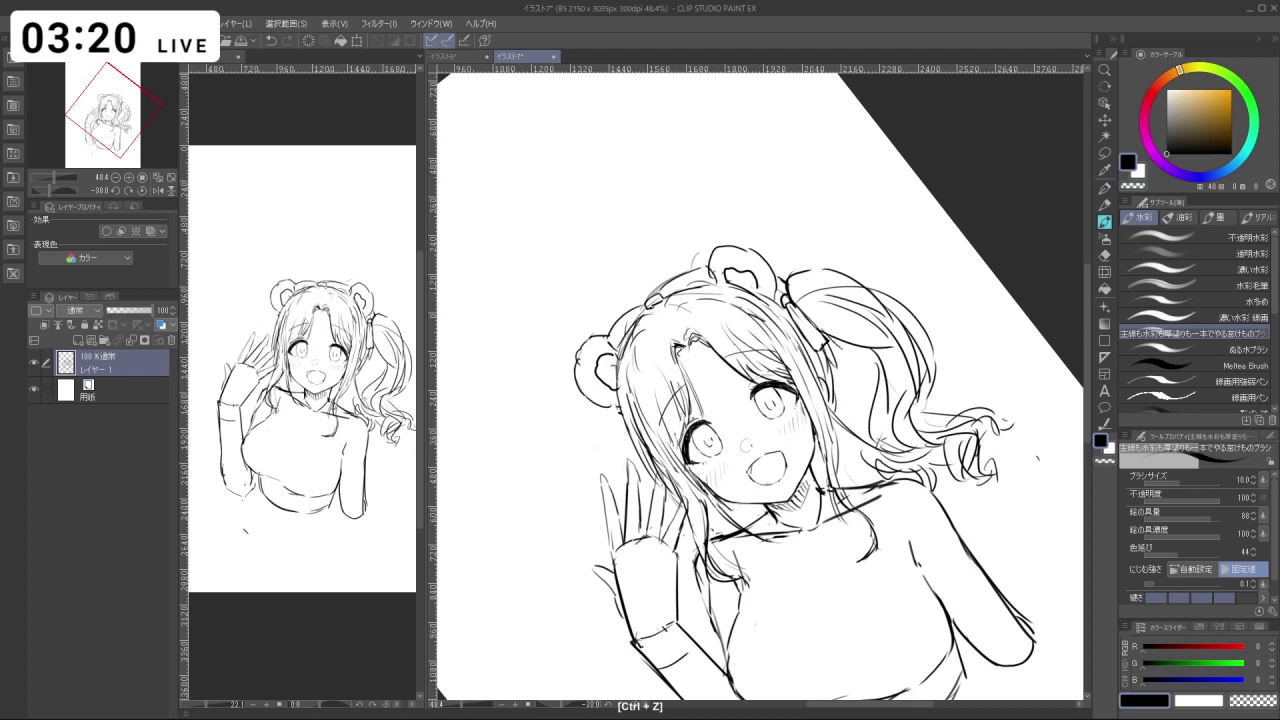
key(c)
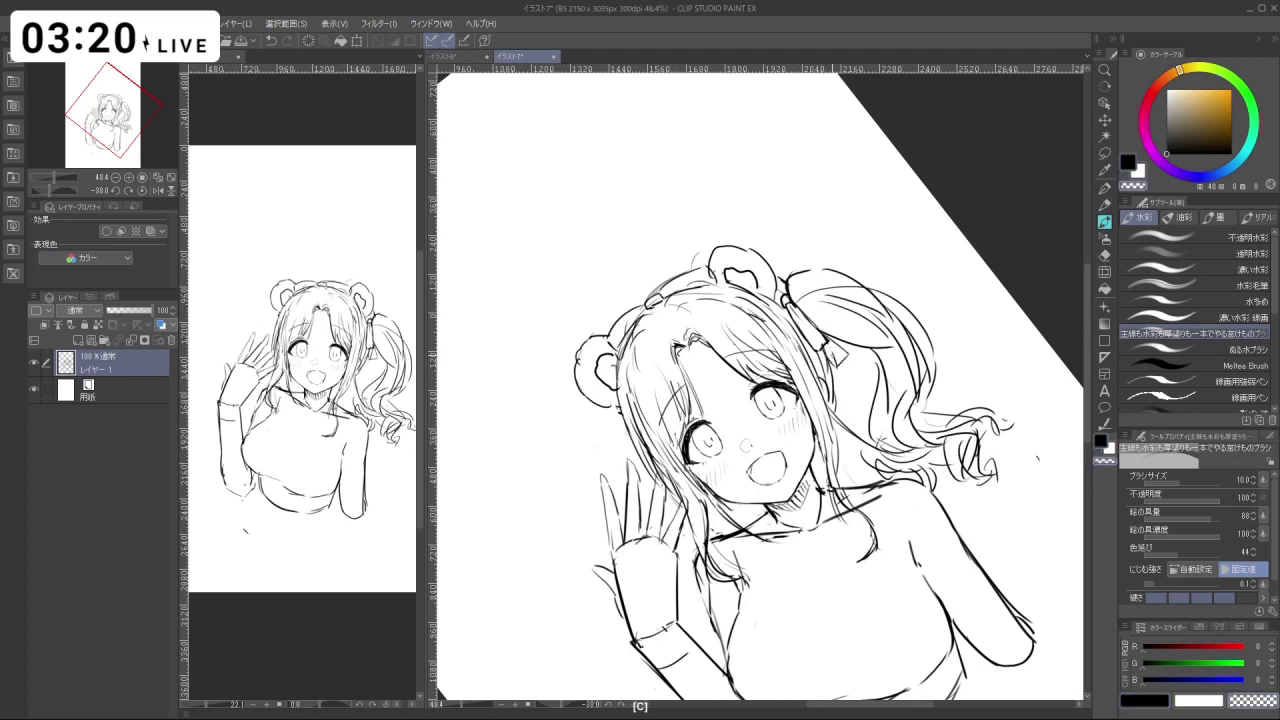
key(ctrl+z)
key(c)
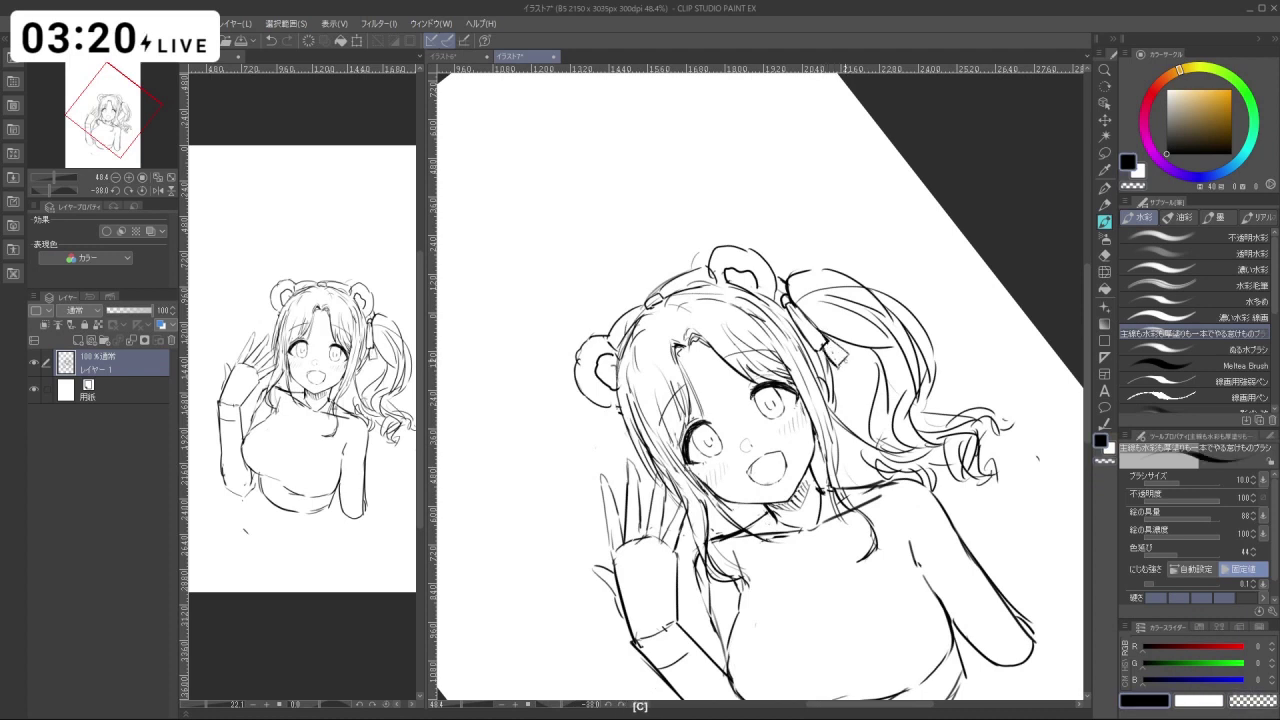
Outline a second bundle of hair behind the raised hand, below the bear ear on that side.
key(ctrl+space)
drag(862, 419, 832, 424)
drag(824, 352, 814, 337)
key(ctrl+z)
key(shift+space)
key(ctrl+z)
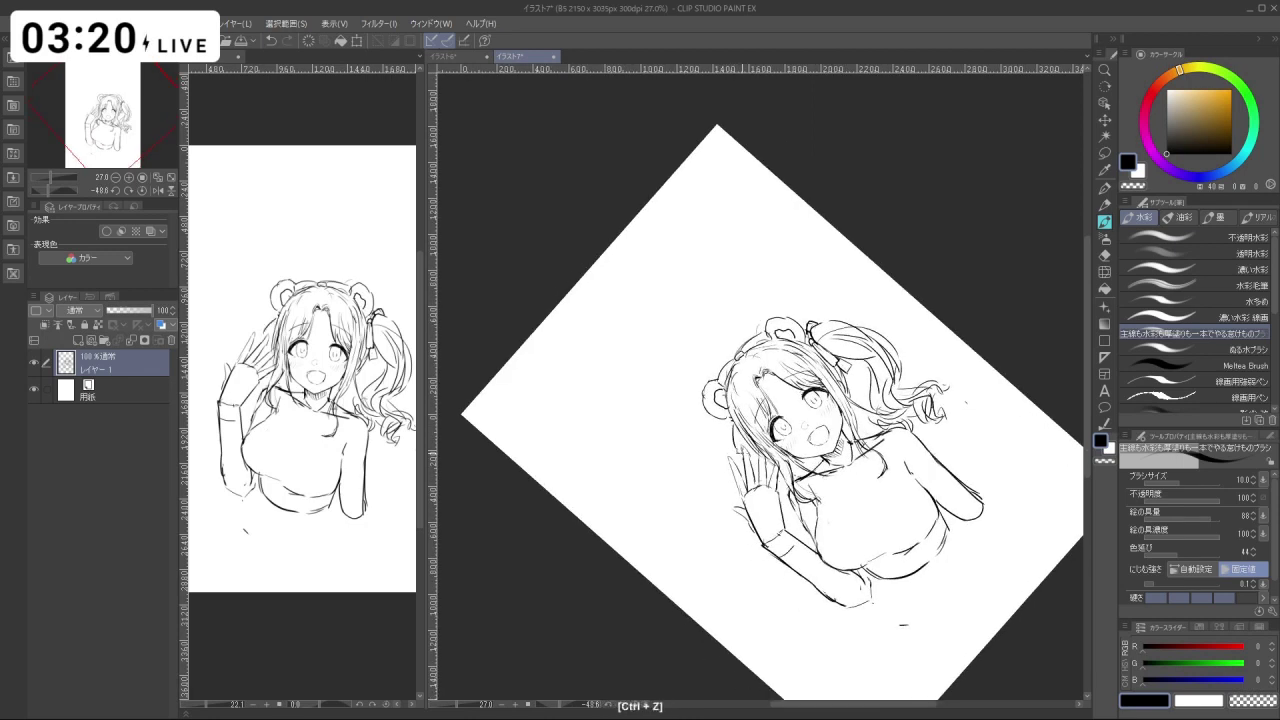
drag(719, 422, 724, 470)
key(ctrl+space)
mouse_move(836, 450)
mouse_down()
mouse_move(872, 446)
mouse_move(835, 468)
mouse_up()
key(shift+space)
key(ctrl+z)
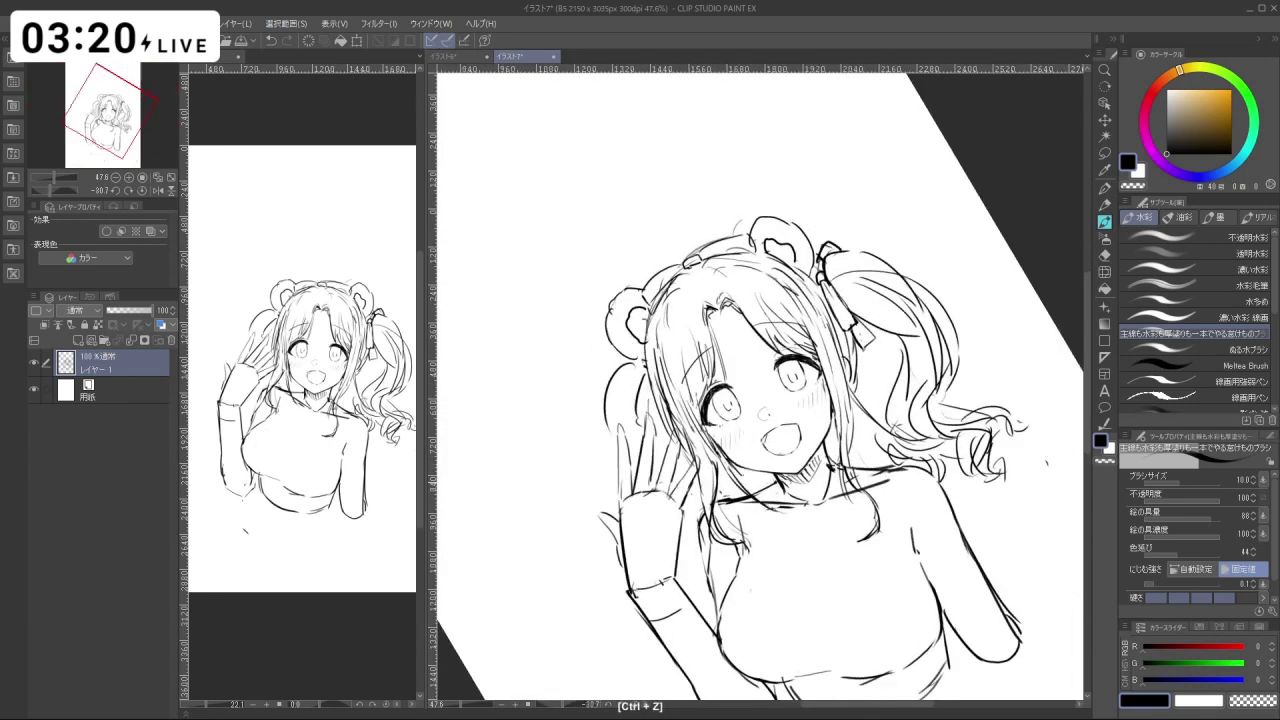
Erase the stray part of the shoulder line beside the loose lock on the raised-hand side.
key(ctrl+z)
key(ctrl+z)
key(c)
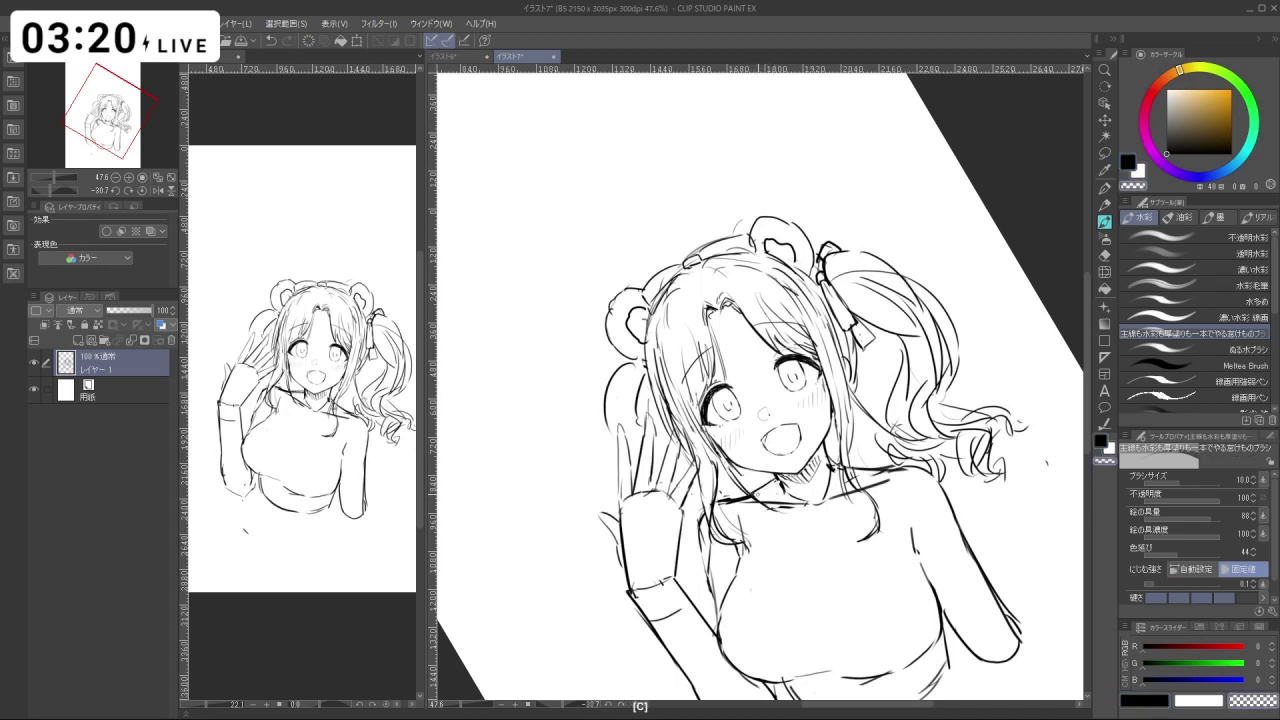
drag(748, 497, 729, 503)
key(c)
key(ctrl+z)
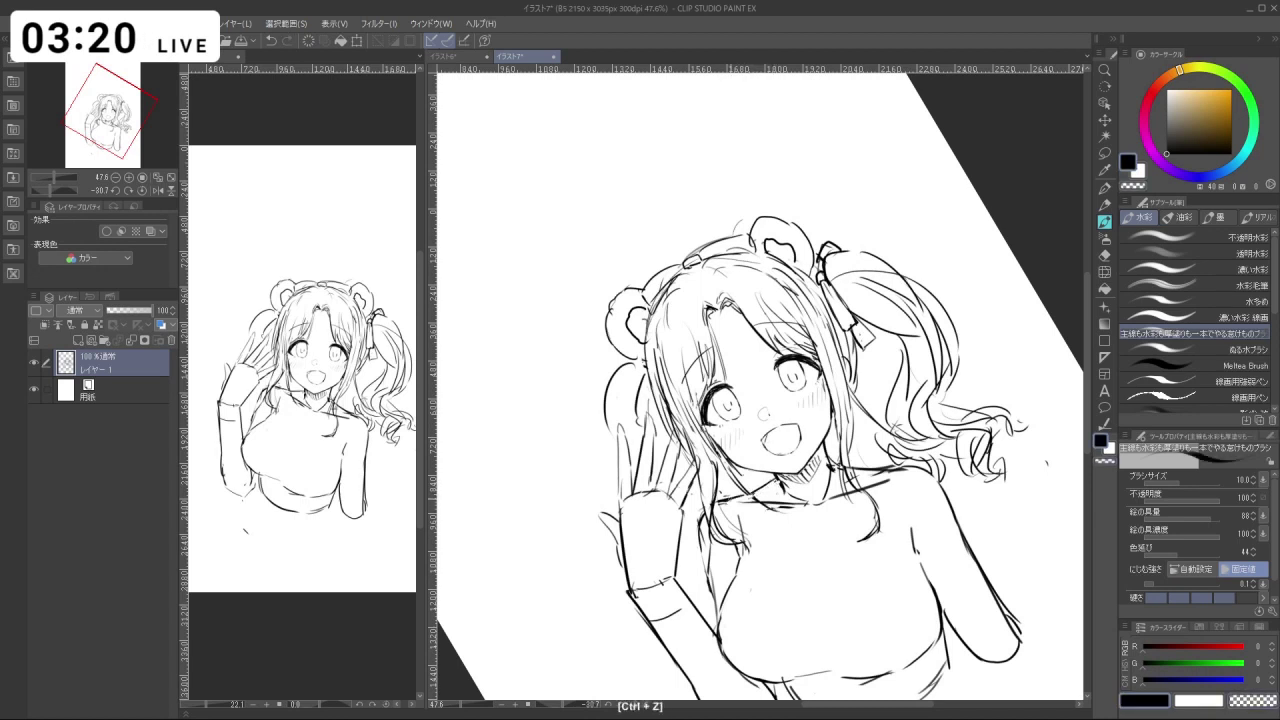
Sketch a collar around the neck with a pointed V-shaped opening below the chin.
key(ctrl+space)
drag(933, 495, 840, 490)
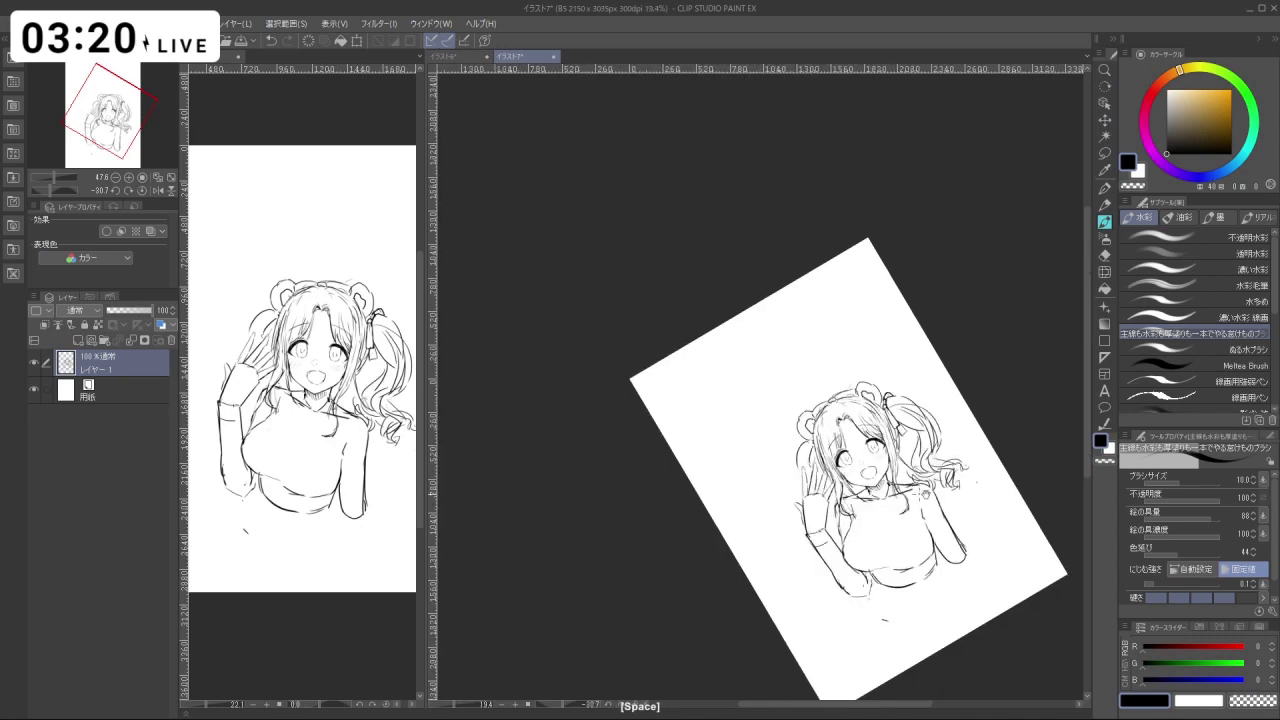
key(space)
drag(940, 465, 873, 393)
scroll(866, 362, up, 3)
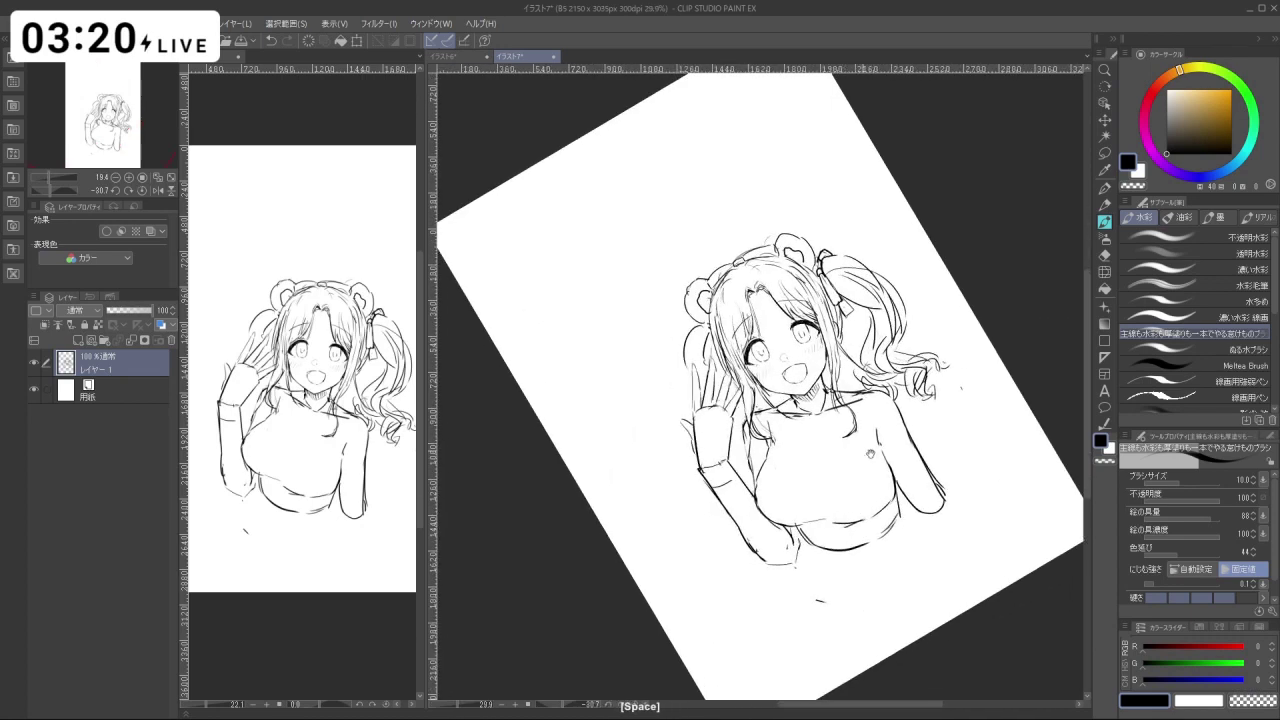
key(shift+space)
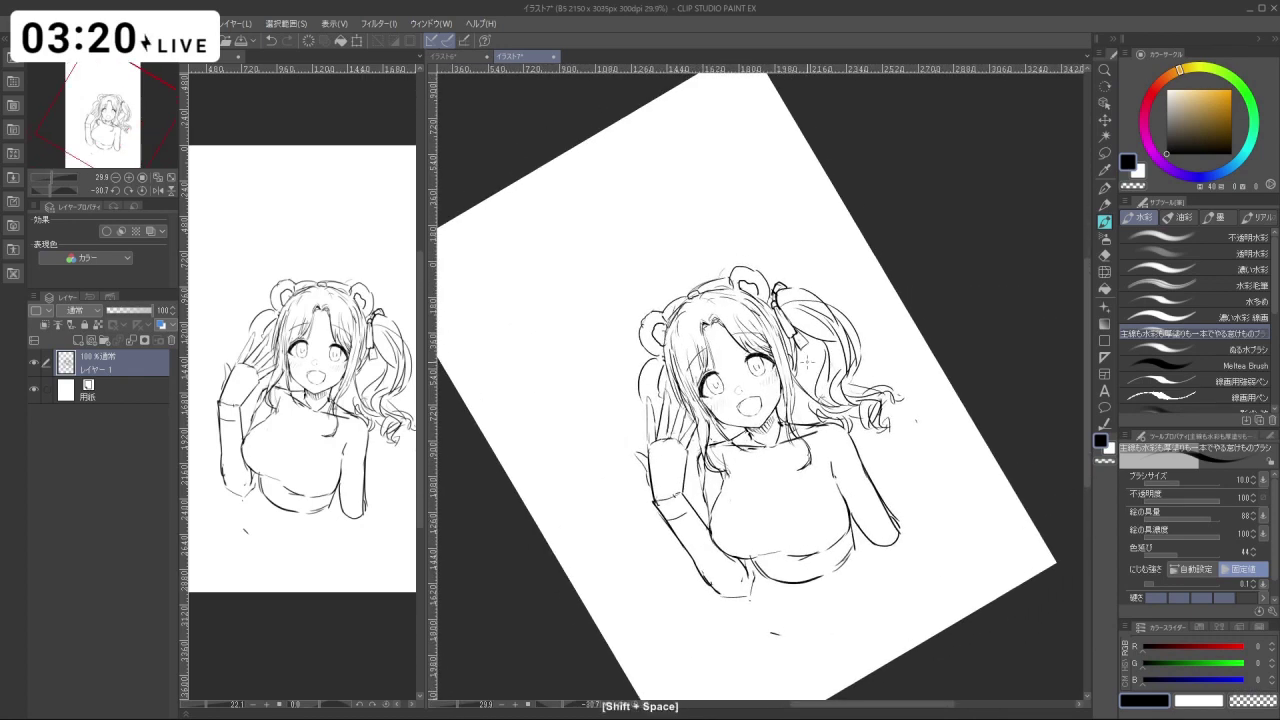
key(ctrl+z)
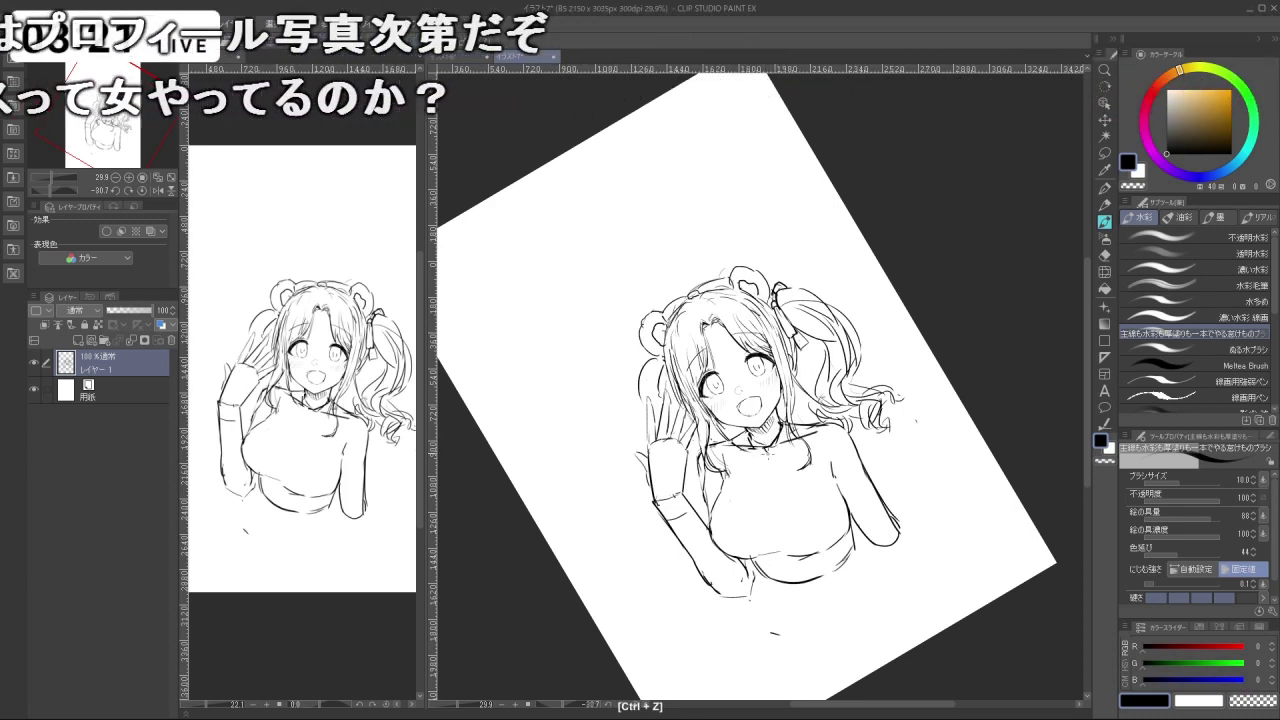
drag(766, 457, 794, 469)
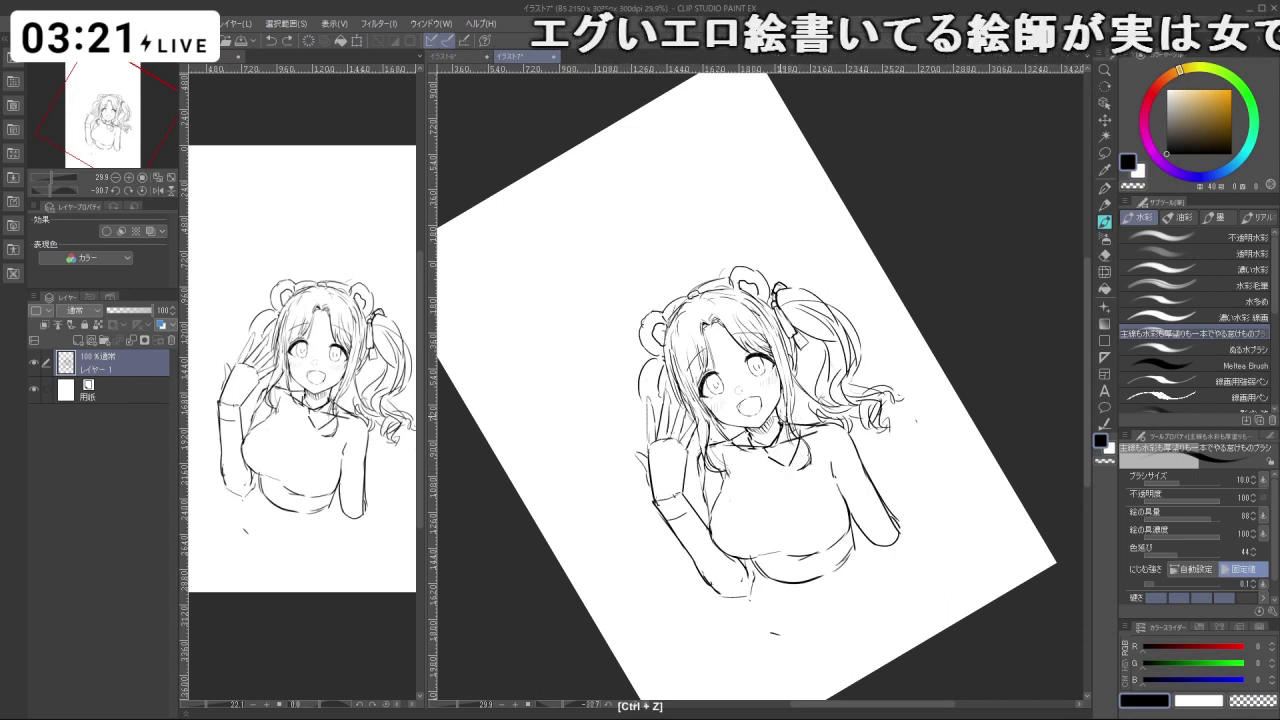
Erase the neck and shoulder lines overlapping the collar with an enlarged transparent brush.
key(c)
drag(804, 432, 790, 432)
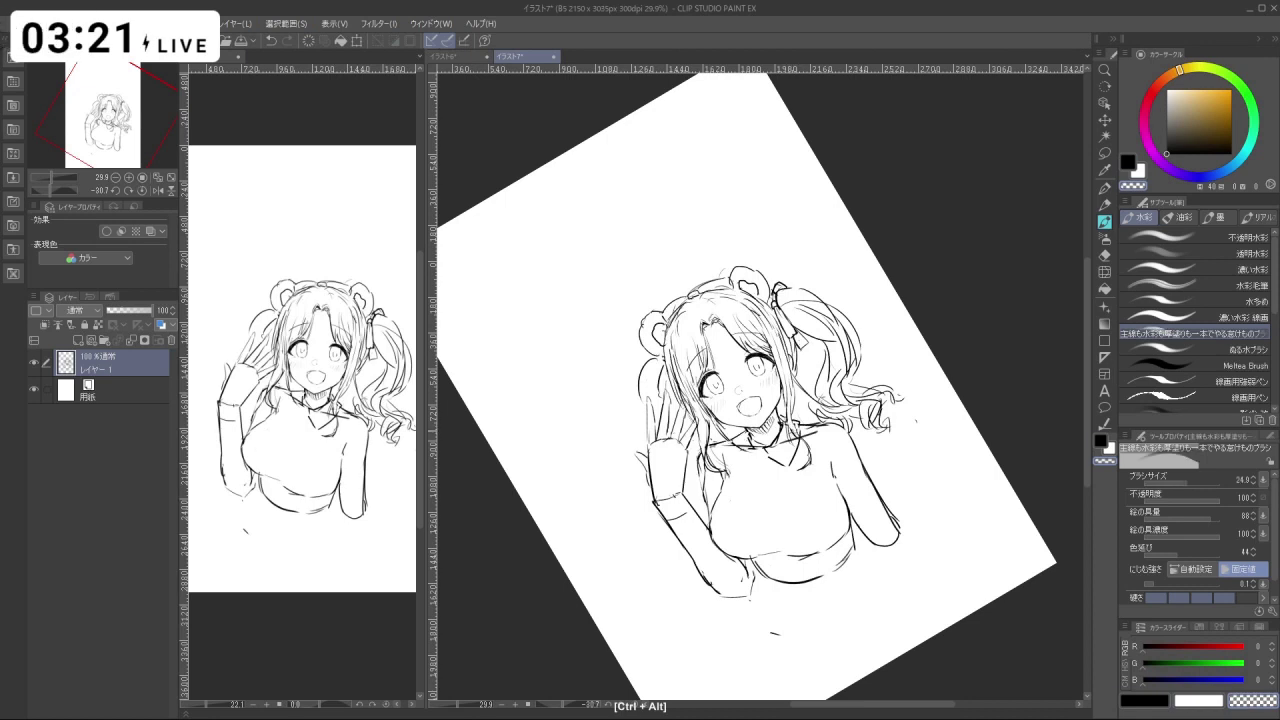
key(c)
key(ctrl+z)
key(c)
mouse_move(788, 435)
mouse_down()
mouse_move(812, 405)
mouse_move(808, 362)
mouse_move(810, 428)
mouse_up()
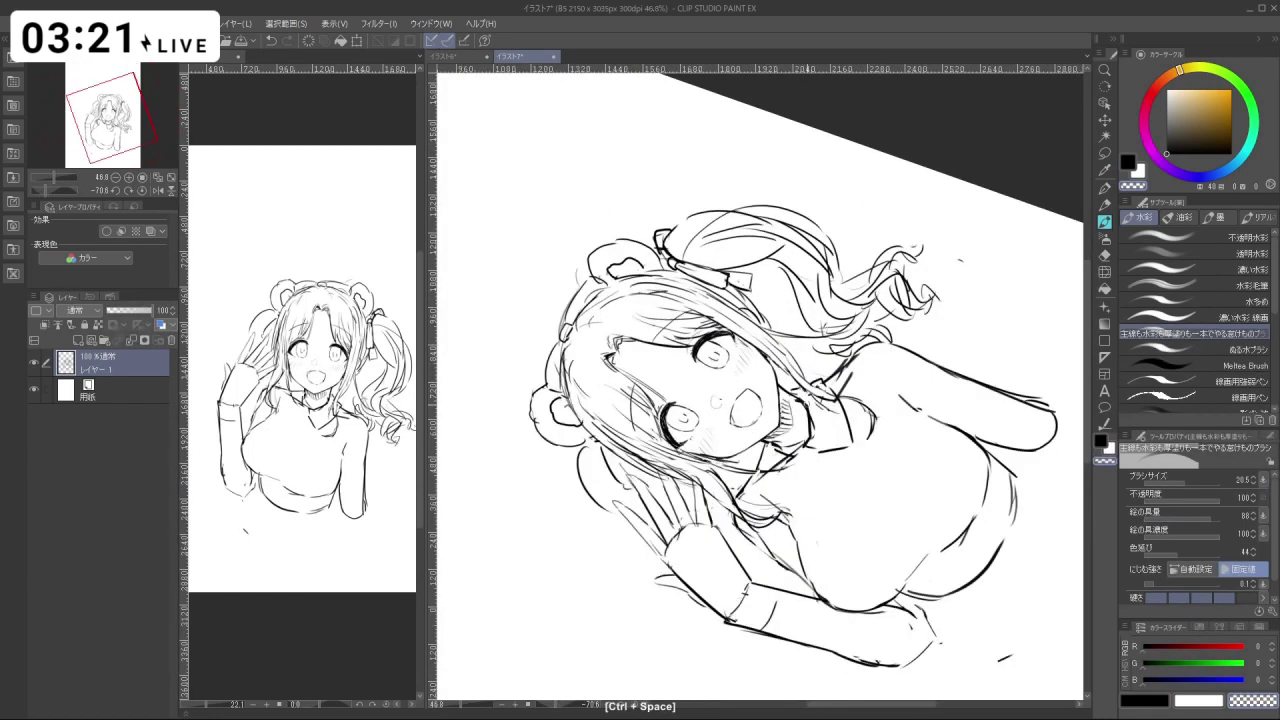
key(c)
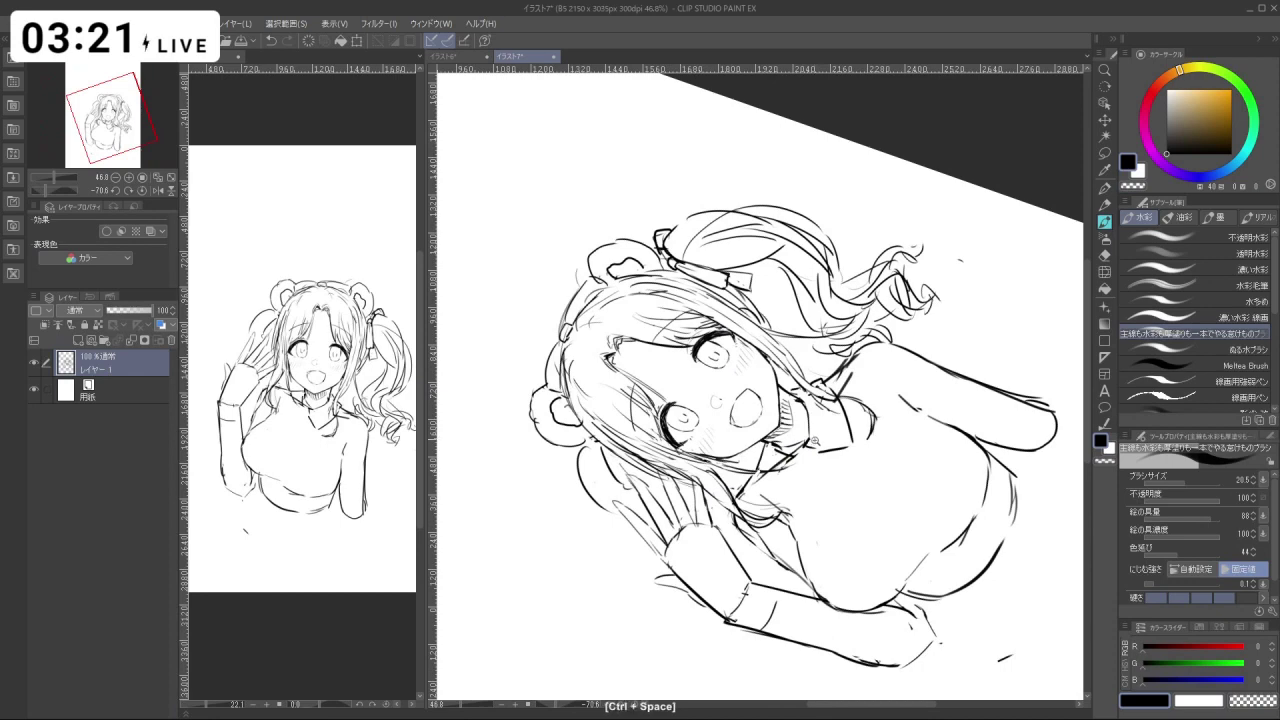
Sketch the pointed collar flap on the raised-hand side, undoing strokes that miss.
ctrl+click(810, 445)
drag(810, 442, 757, 488)
key(ctrl+z)
key(ctrl+z)
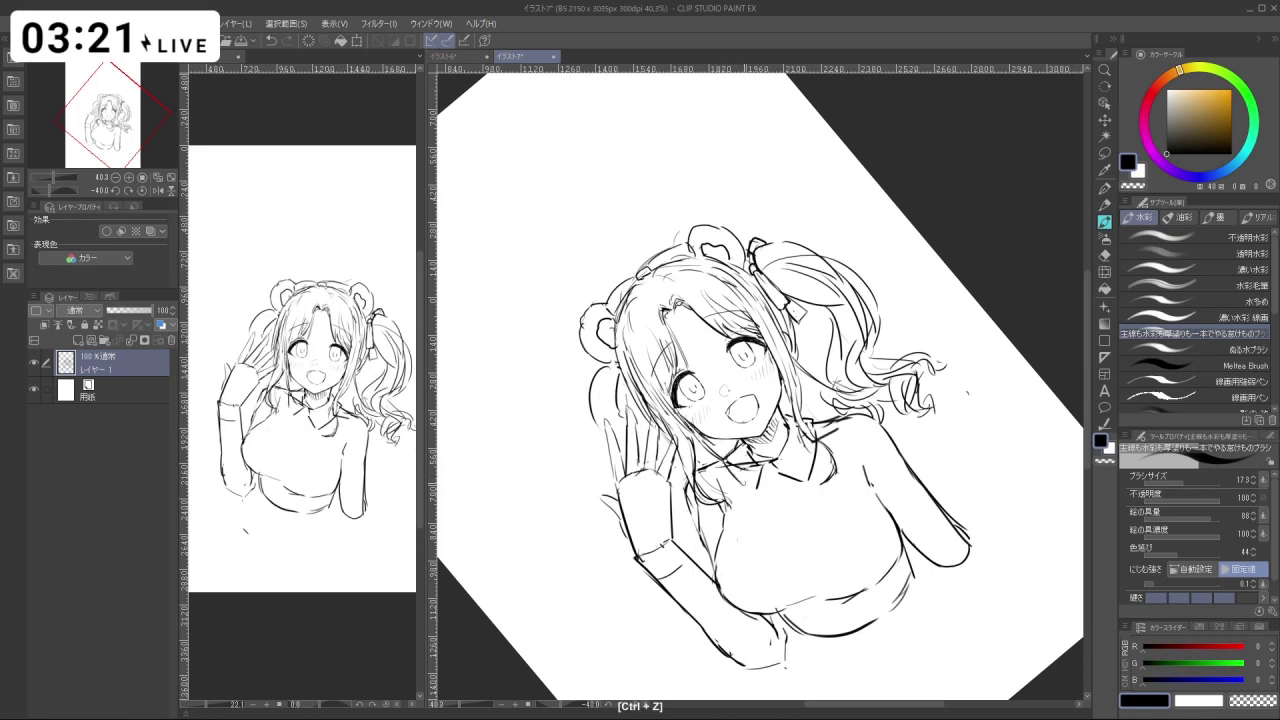
key(ctrl+z)
drag(724, 458, 758, 495)
key(ctrl+z)
key(ctrl+z)
Clean up the collar flap on the raised-hand side and restate its pointed edge.
key(c)
key(c)
key(ctrl+z)
key(shift+space)
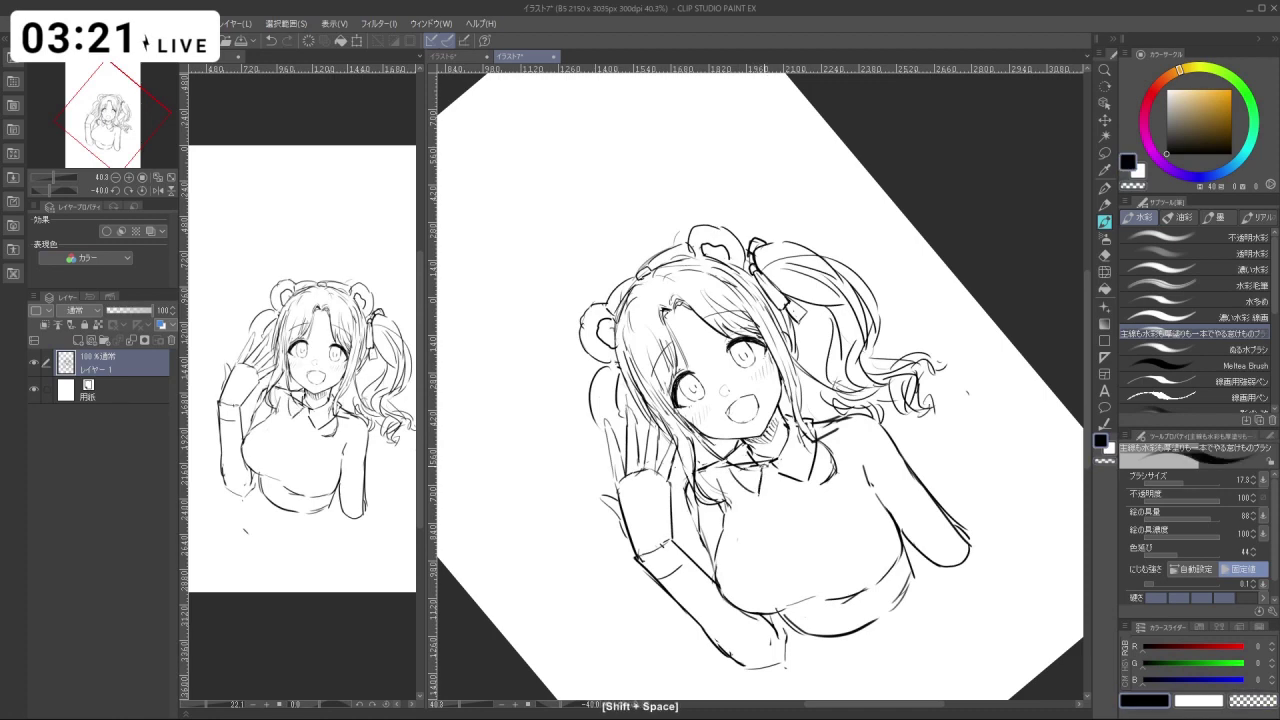
drag(802, 603, 712, 602)
key(c)
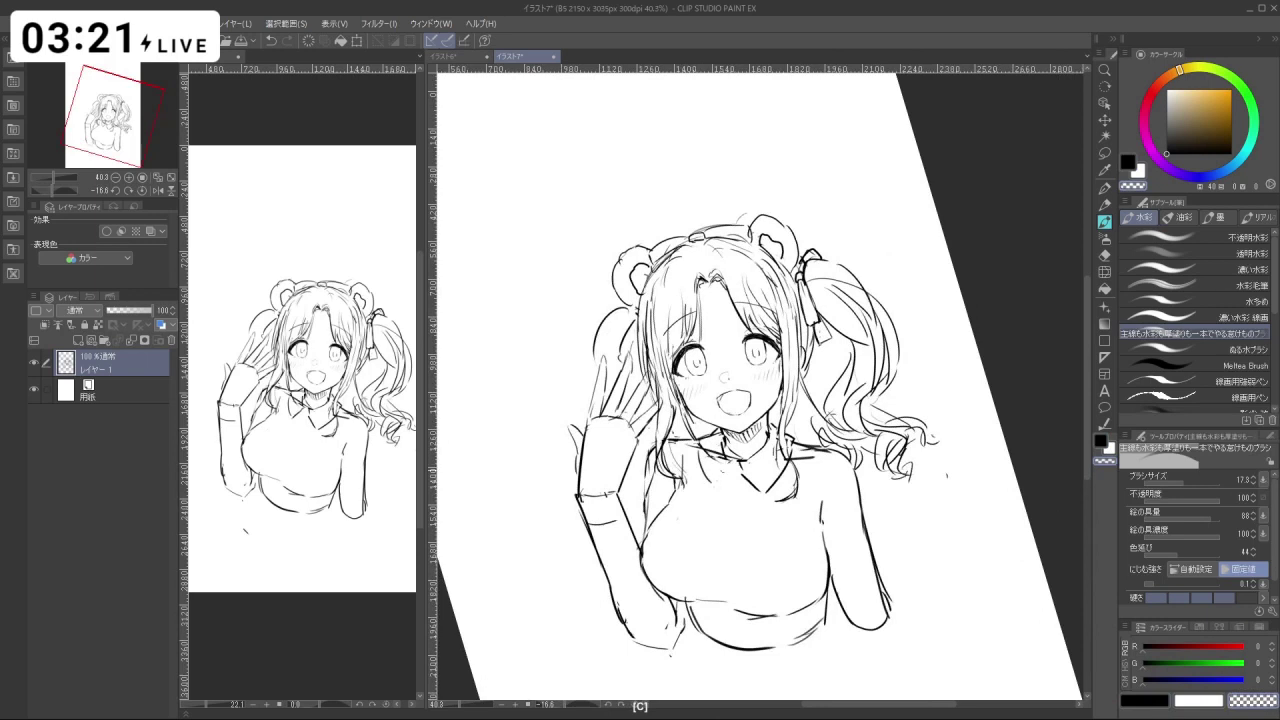
key(c)
key(ctrl+z)
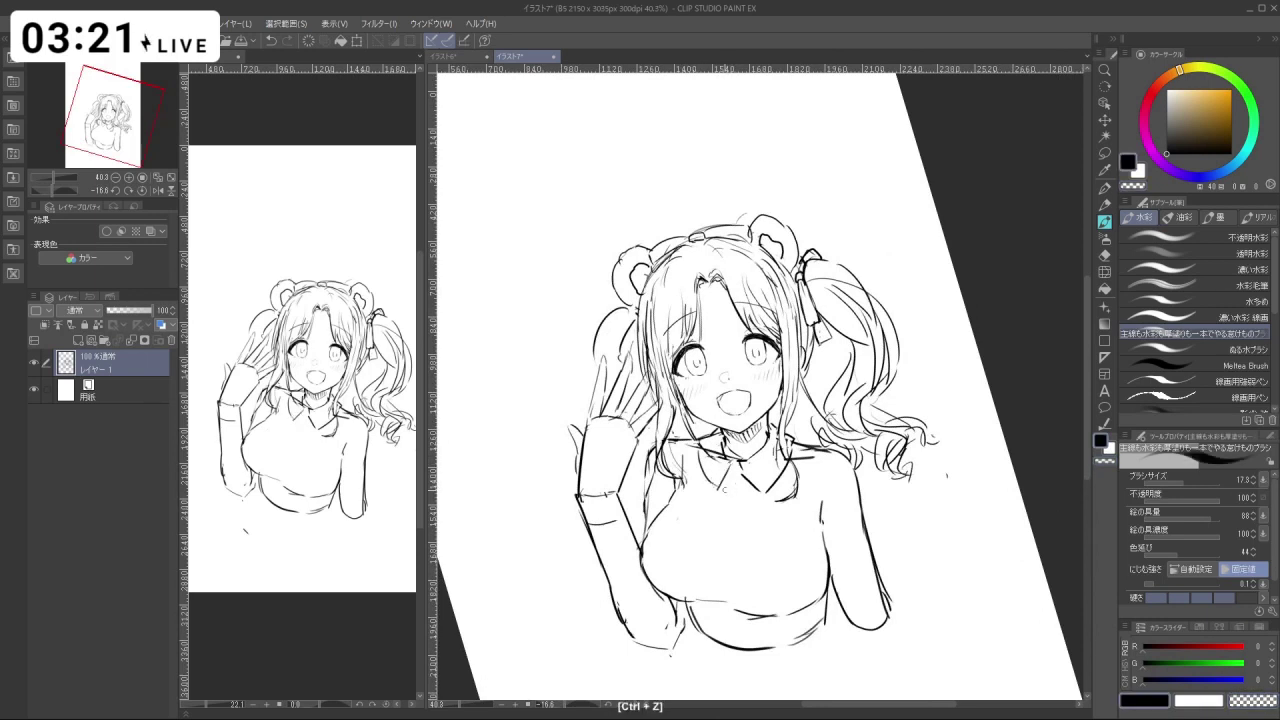
Redraw the inner edge of the collar flap on the ponytail side, erasing overlapping lines.
drag(737, 466, 756, 490)
key(ctrl+z)
mouse_move(740, 466)
mouse_down()
mouse_move(758, 491)
mouse_move(778, 471)
mouse_up()
key(c)
key(c)
key(ctrl+z)
key(c)
key(ctrl+z)
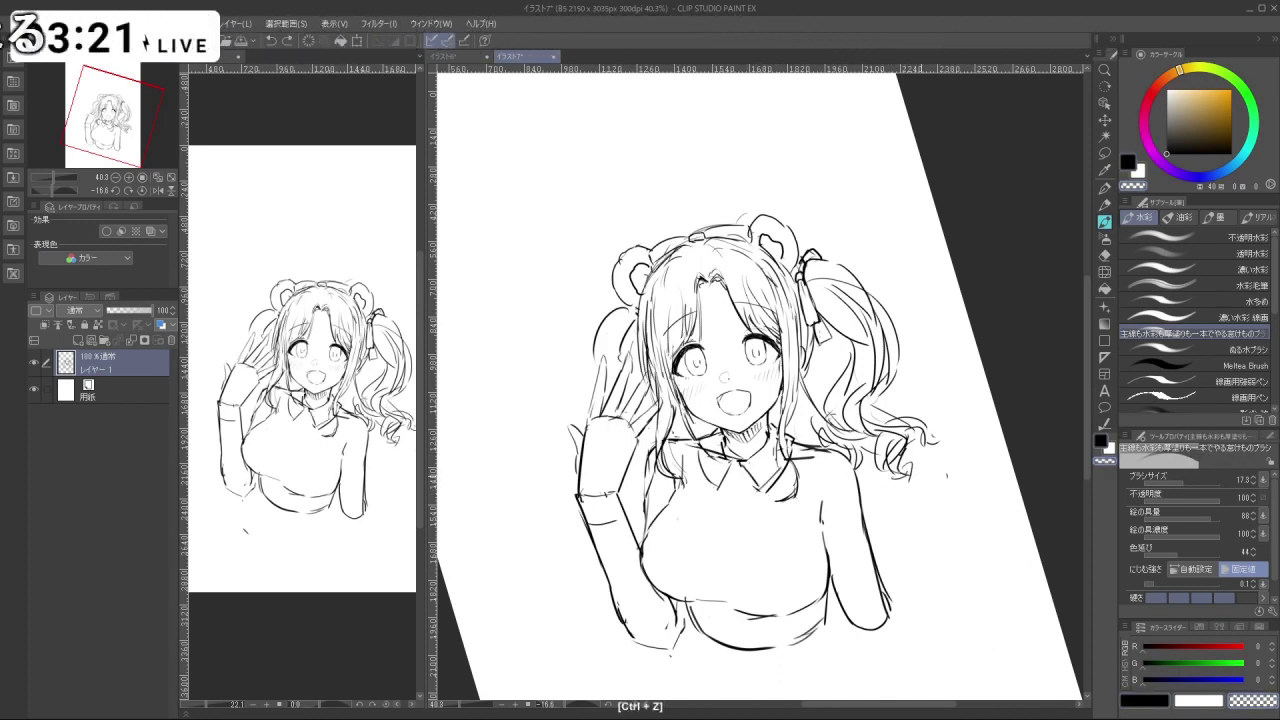
Tidy the meeting point and tips of the two collar flaps with short erasing and drawing strokes.
key(c)
key(ctrl+z)
mouse_move(772, 480)
mouse_down()
mouse_move(790, 458)
mouse_move(738, 486)
mouse_move(736, 461)
mouse_up()
key(c)
key(c)
key(ctrl+z)
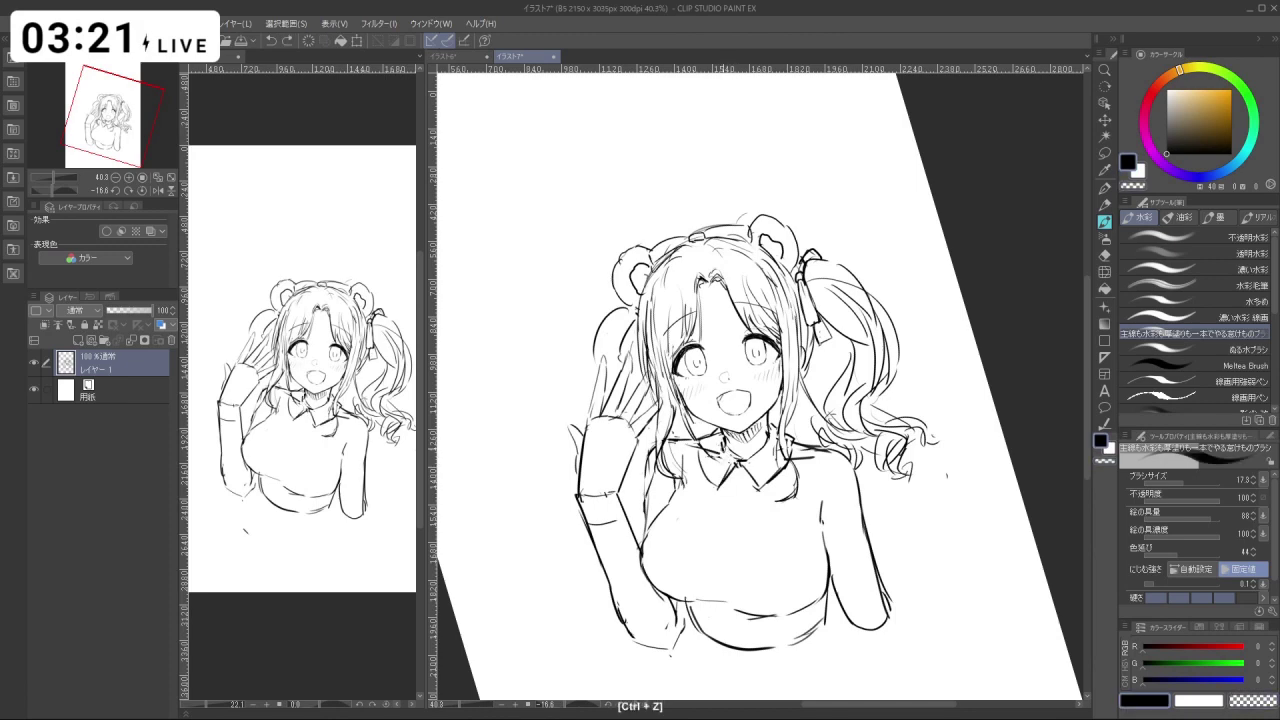
Sketch small scalloped frills along the outer edge of the raised-hand-side collar flap with a thinner brush.
key(shift+space)
drag(944, 475, 845, 506)
key(shift+space)
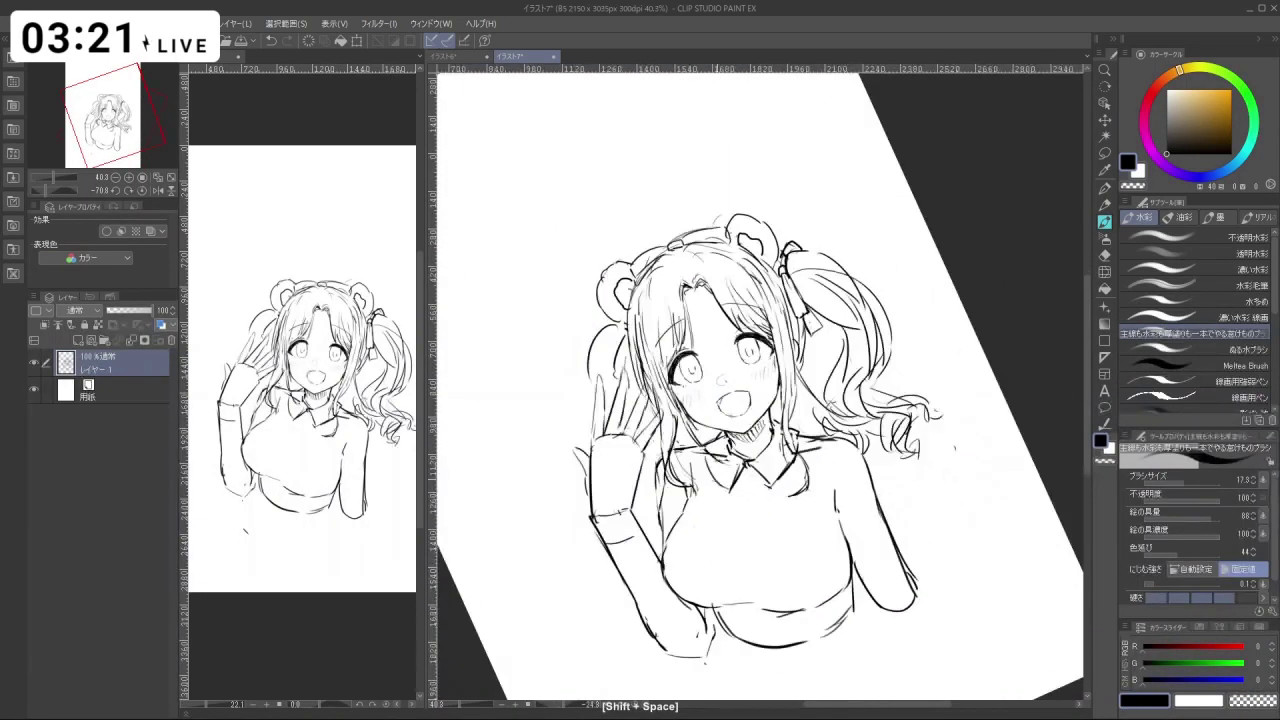
key(ctrl+z)
key(ctrl+alt)
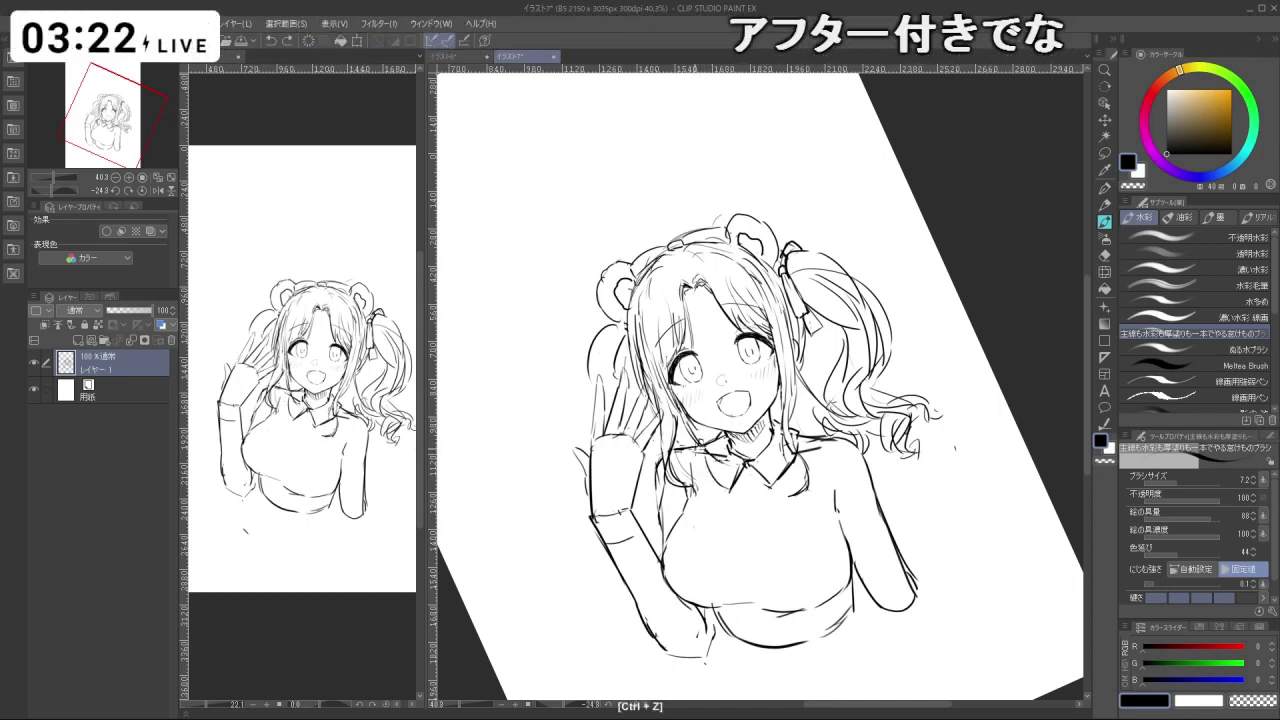
mouse_move(699, 461)
mouse_down()
mouse_move(706, 482)
mouse_move(730, 490)
mouse_up()
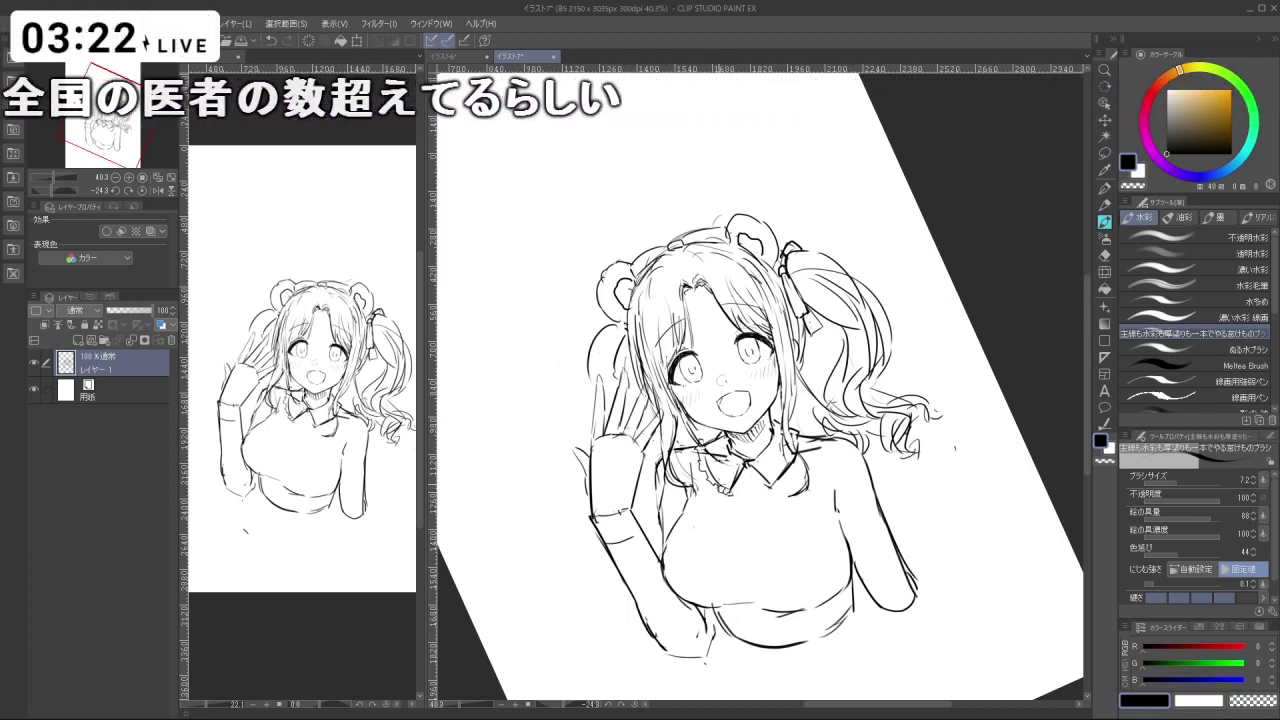
mouse_move(702, 464)
mouse_down()
mouse_move(716, 480)
mouse_move(699, 443)
mouse_up()
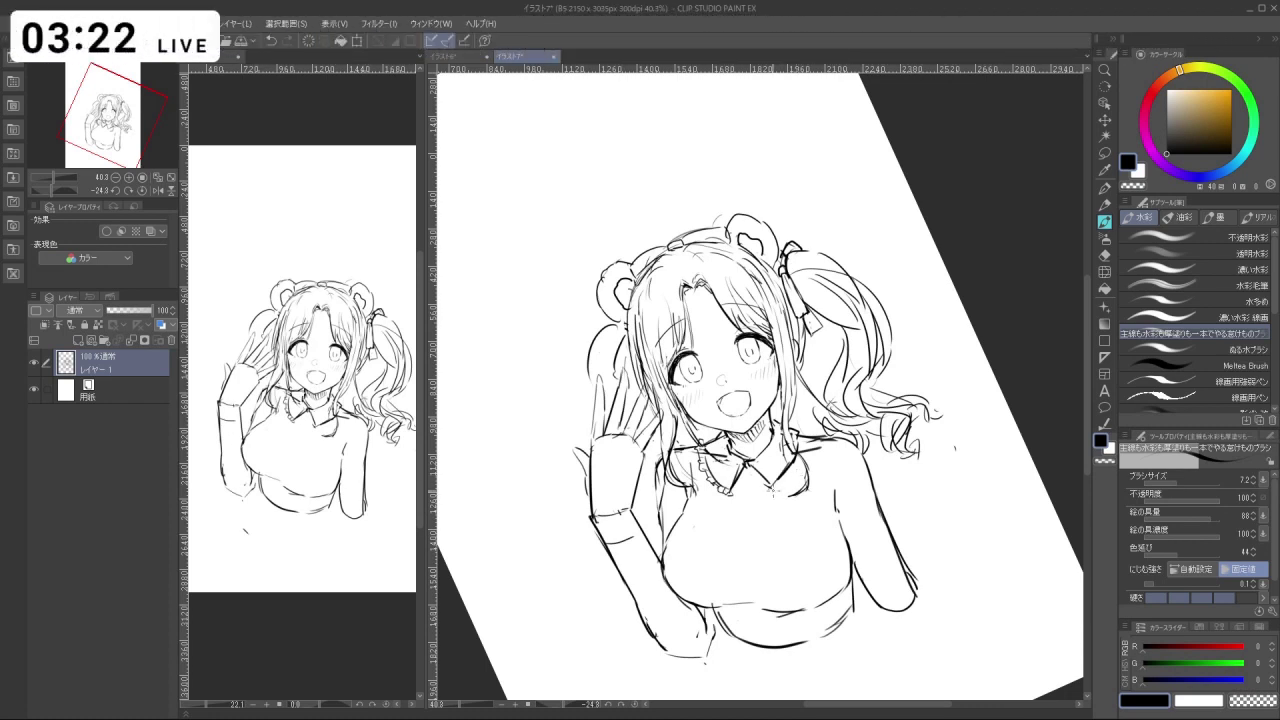
key(ctrl+z)
key(ctrl+z)
Add matching scalloped frills along the outer edge of the ponytail-side collar flap.
drag(780, 486, 801, 470)
drag(808, 420, 798, 438)
key(ctrl+z)
drag(798, 463, 793, 477)
key(shift+space)
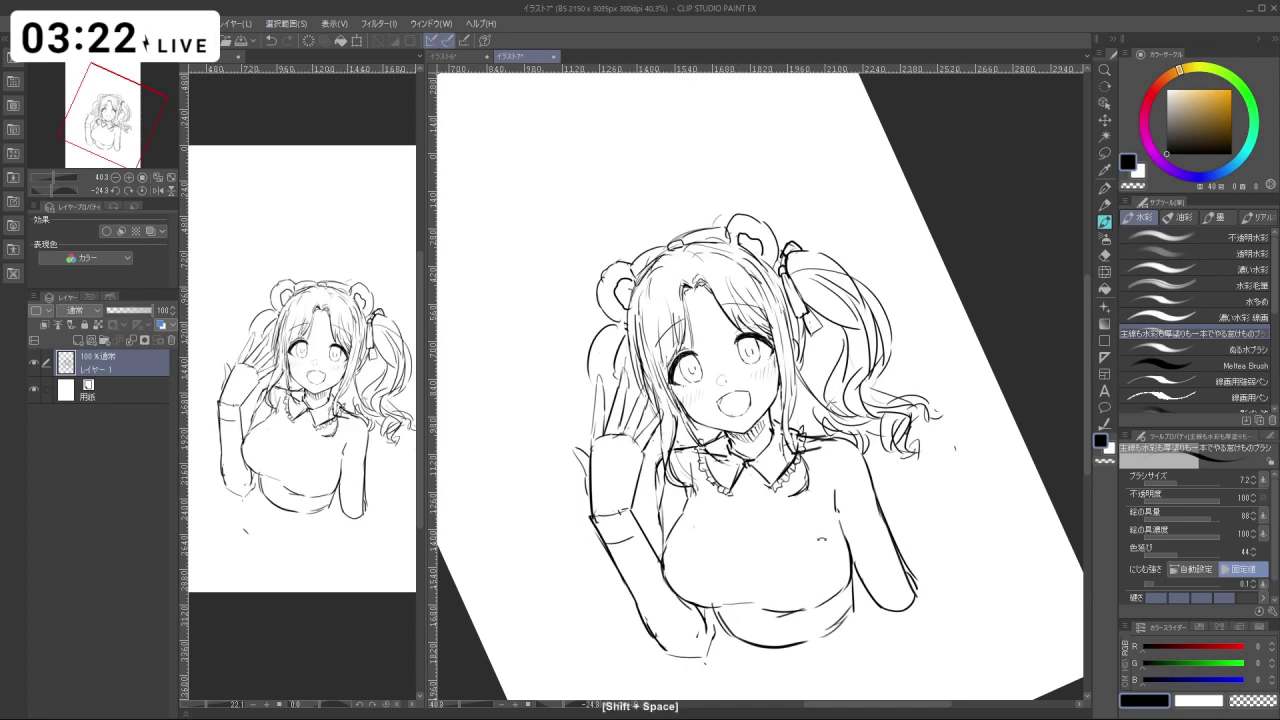
Sketch a small ruffle on the ponytail-side shoulder and the strap lines running down from it.
drag(804, 423, 812, 411)
drag(826, 489, 808, 499)
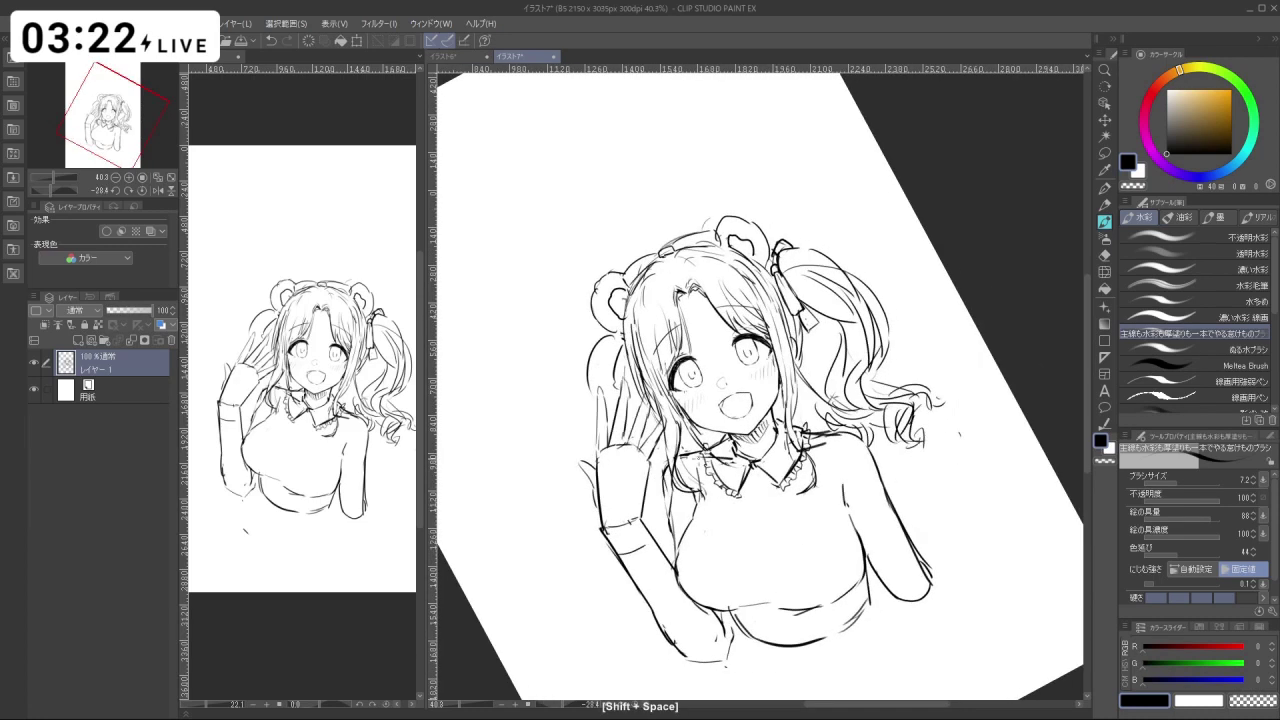
key(ctrl+z)
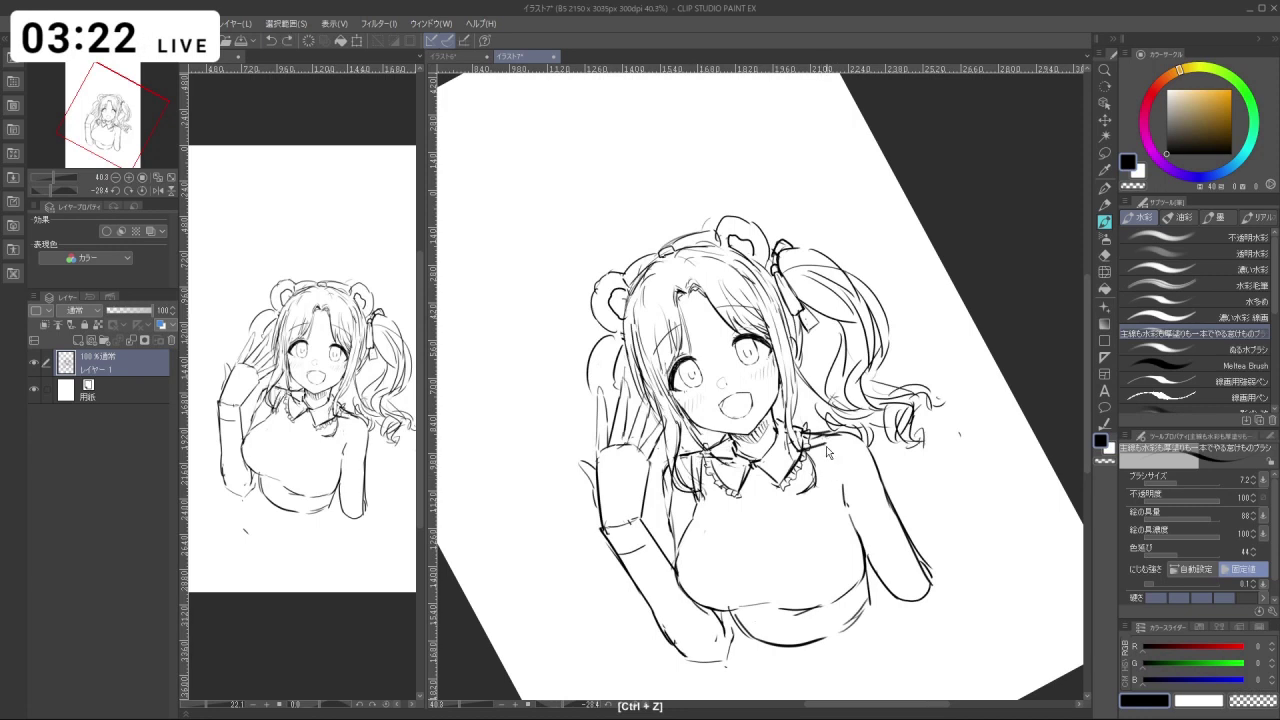
drag(836, 484, 842, 500)
drag(813, 432, 841, 435)
drag(838, 438, 853, 503)
key(ctrl+z)
key(ctrl+z)
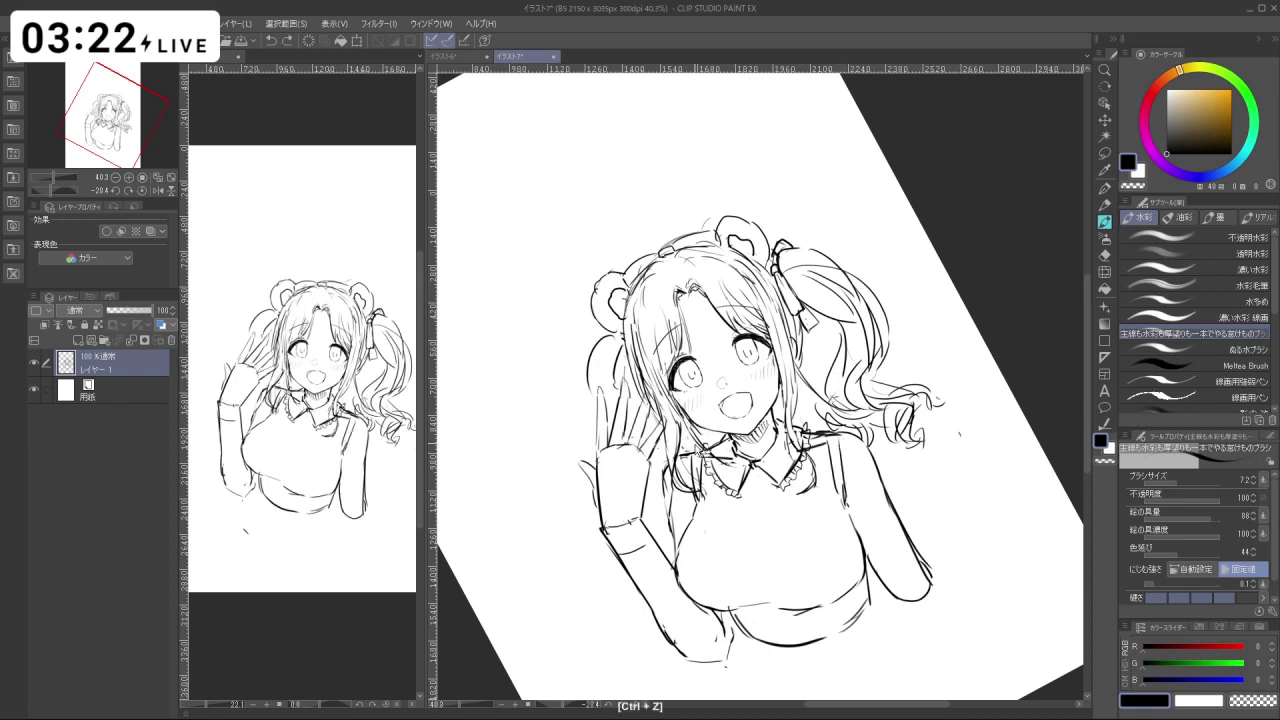
Draw a gathered ruffle down the shoulder on the raised-hand side.
mouse_move(685, 445)
mouse_down()
mouse_move(680, 503)
mouse_move(697, 517)
mouse_move(684, 461)
mouse_up()
key(ctrl+z)
drag(682, 448, 702, 458)
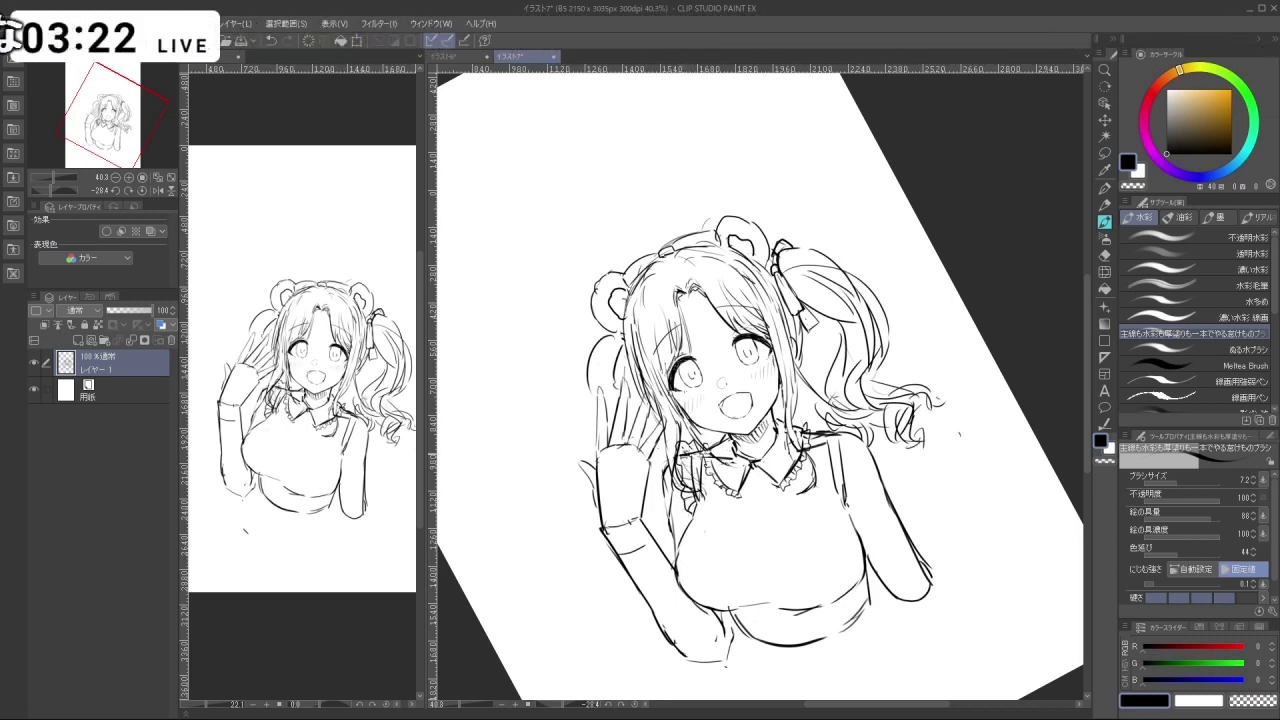
key(ctrl+z)
Redraw the armhole line from the ponytail-side shoulder to the chest with a thicker brush, undoing strokes that miss.
mouse_move(834, 410)
mouse_down()
mouse_move(850, 430)
mouse_move(837, 492)
mouse_move(841, 452)
mouse_move(823, 472)
mouse_move(836, 494)
mouse_move(848, 490)
mouse_move(831, 481)
mouse_up()
key(ctrl+z)
key(ctrl+z)
key(c)
key(c)
key(ctrl+z)
key(ctrl+z)
key(c)
key(ctrl+z)
drag(820, 437, 836, 502)
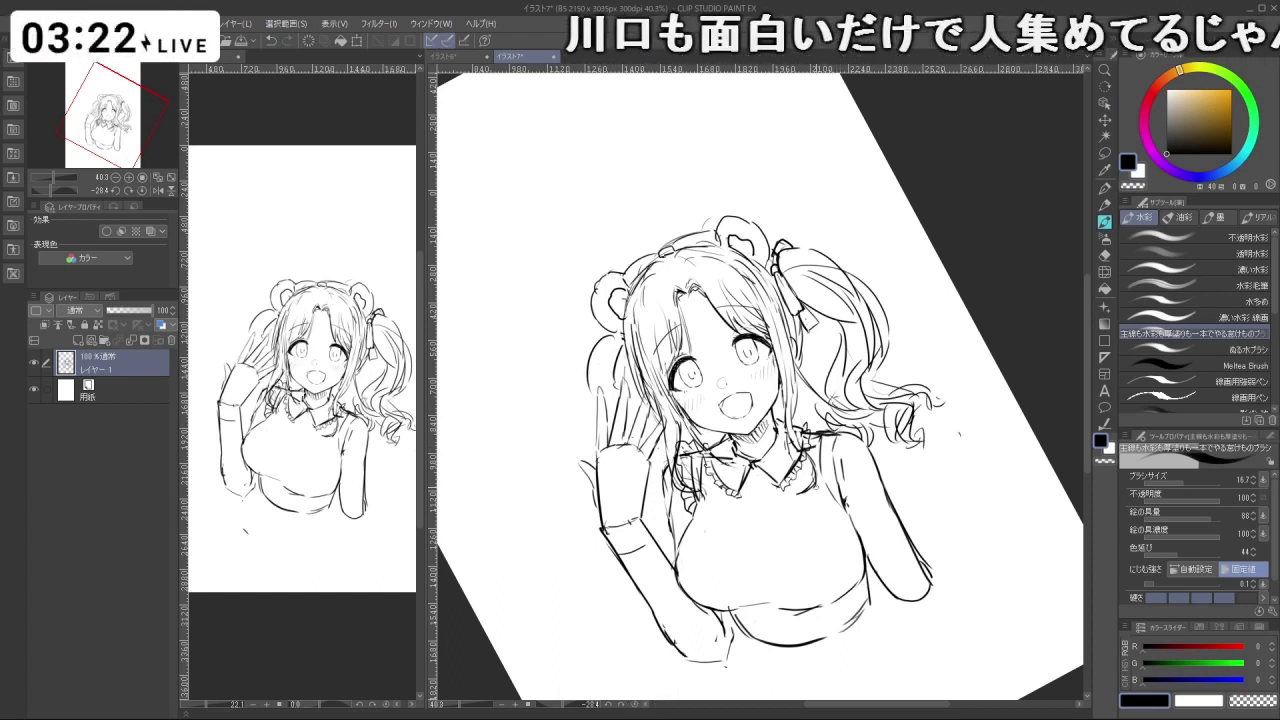
key(ctrl+z)
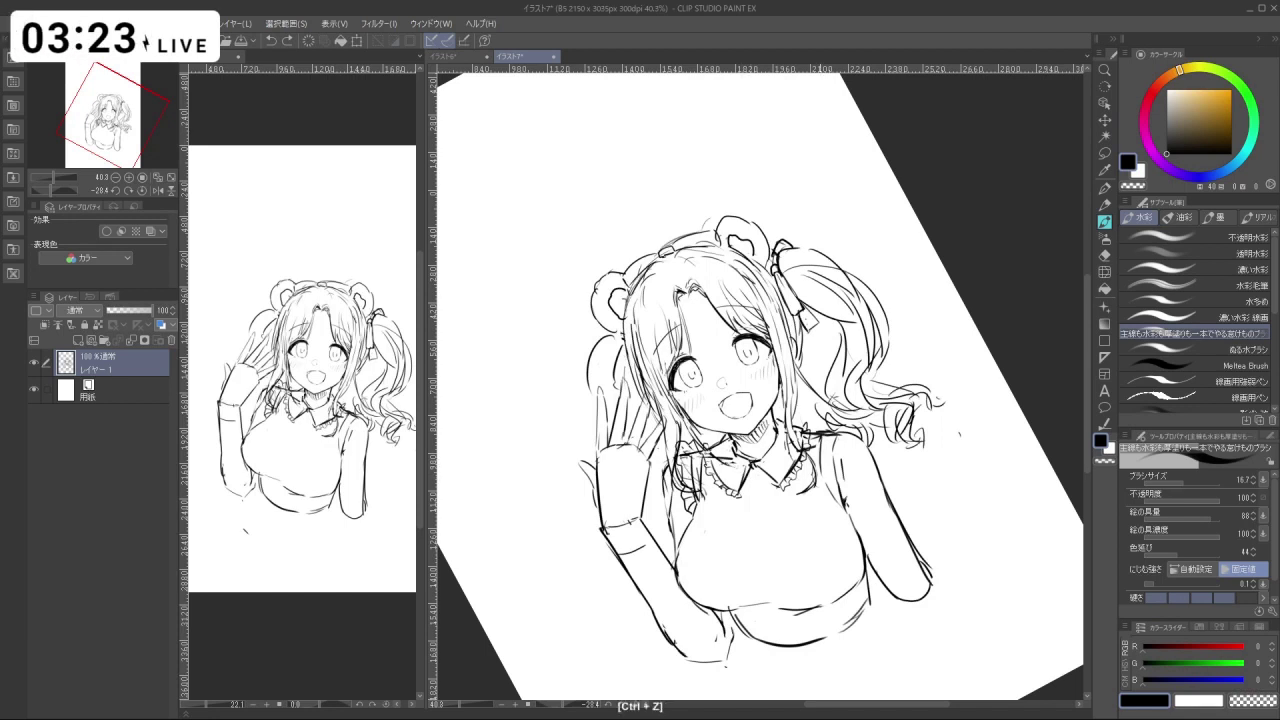
Erase the stray lines around the ponytail-side armhole and restate its curve.
key(c)
key(ctrl+z)
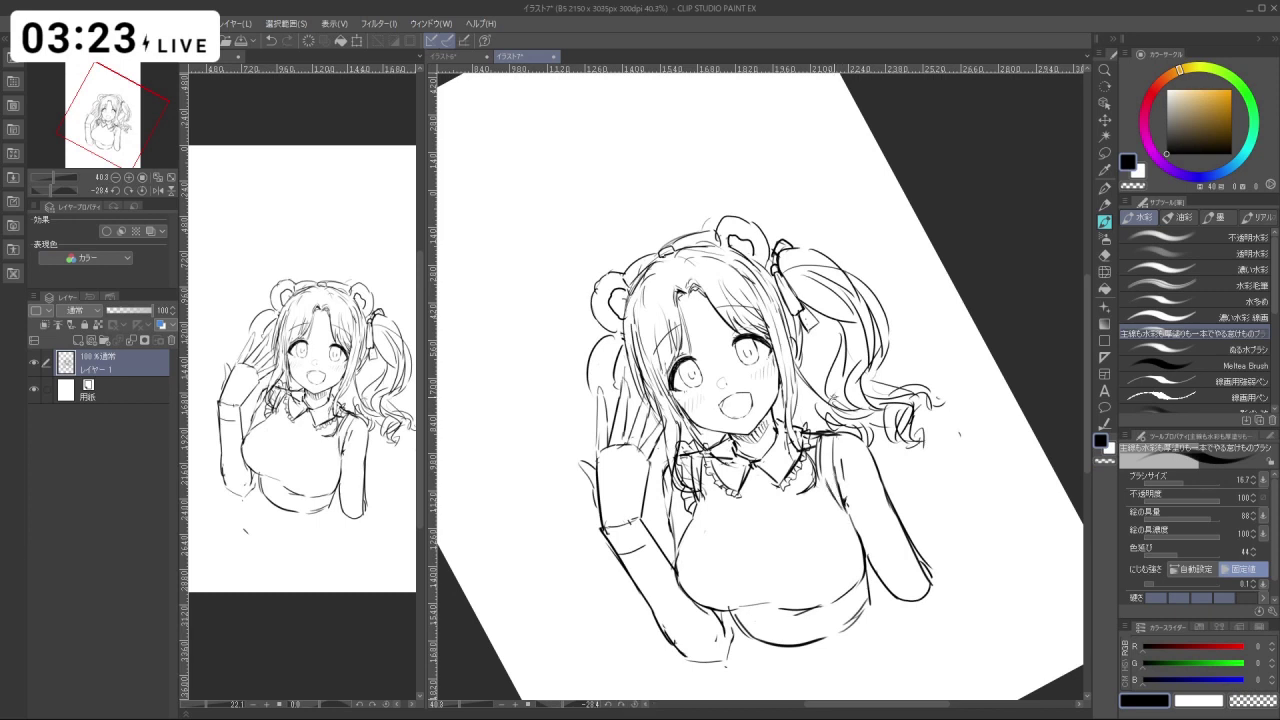
key(ctrl+z)
key(c)
key(c)
mouse_move(875, 460)
mouse_down()
mouse_move(897, 509)
mouse_move(841, 461)
mouse_up()
key(ctrl+z)
key(c)
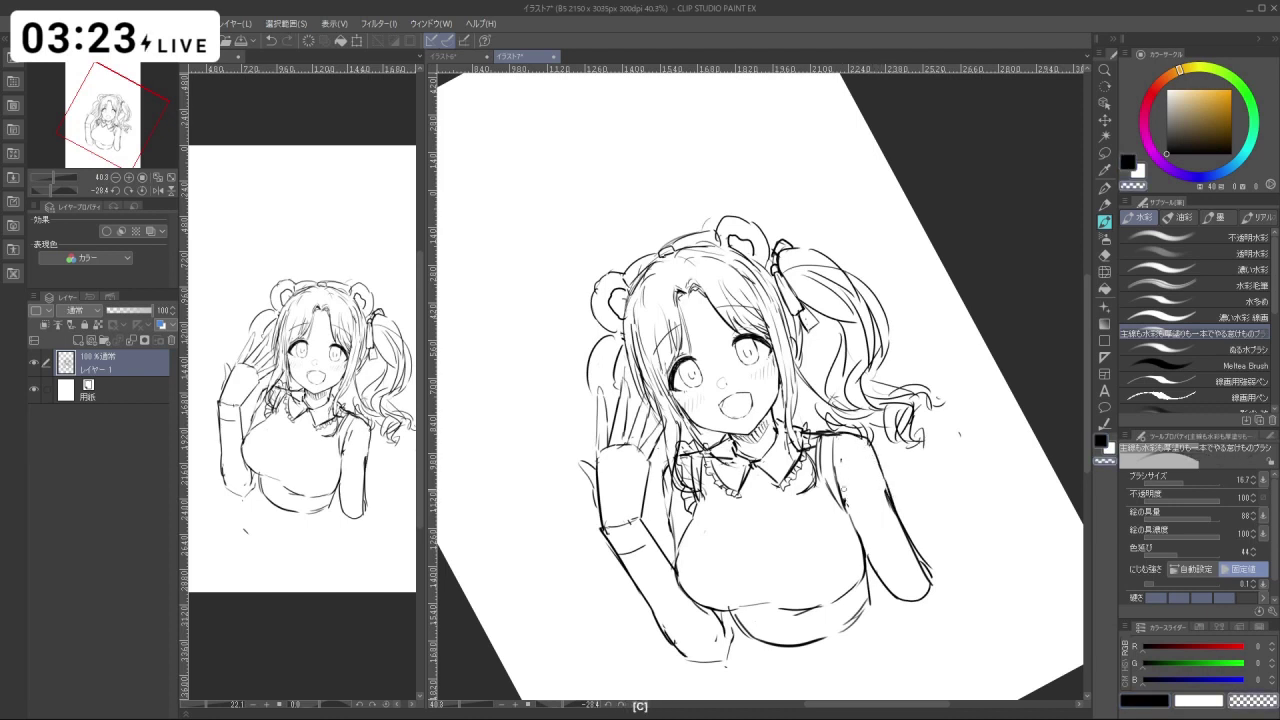
key(c)
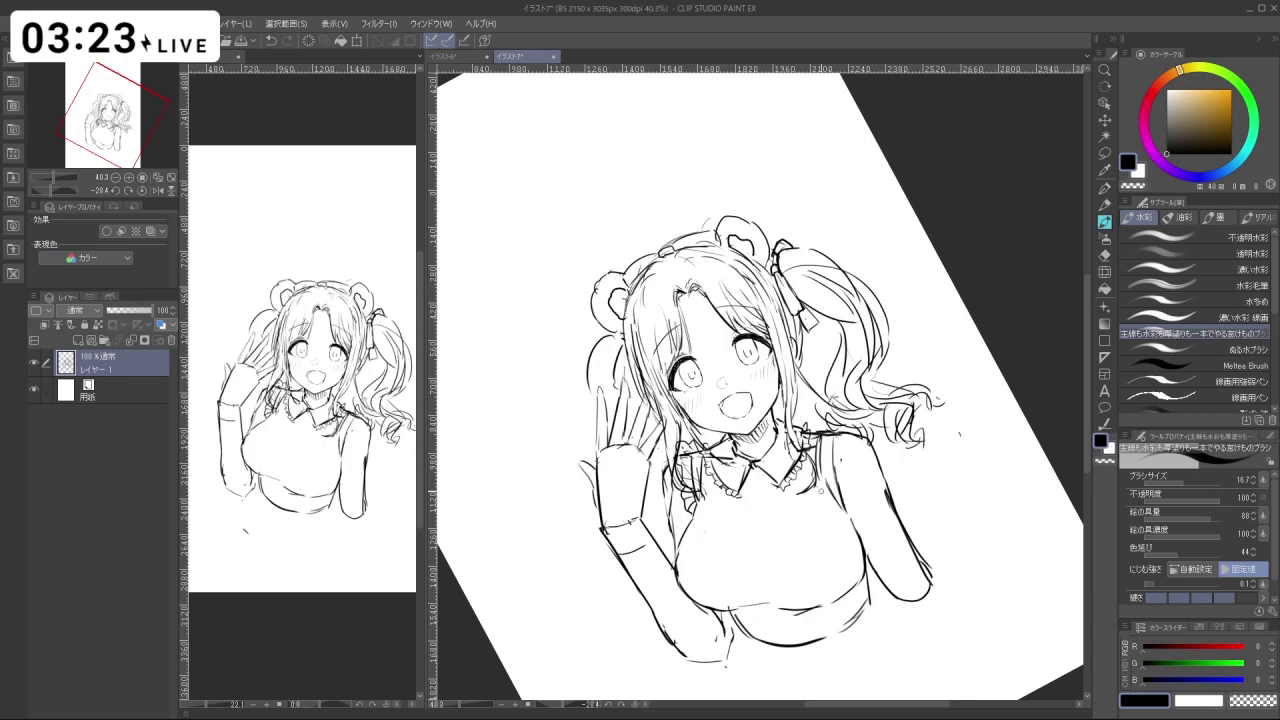
Lasso the mouth, scale it down to 91% and apply the transformation.
key(ctrl+space)
drag(733, 382, 830, 384)
key(shift+space)
drag(861, 343, 870, 381)
click(1104, 154)
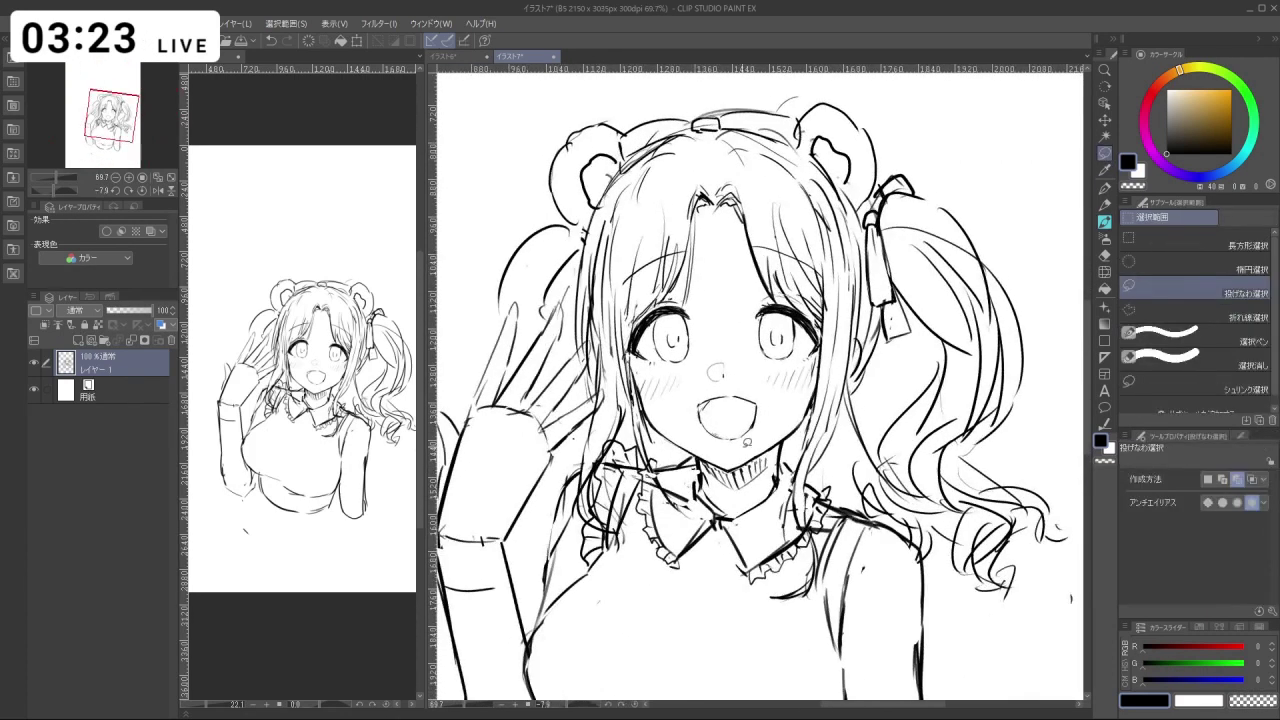
mouse_move(749, 440)
mouse_down()
mouse_move(720, 451)
mouse_move(691, 420)
mouse_up()
key(ctrl+t)
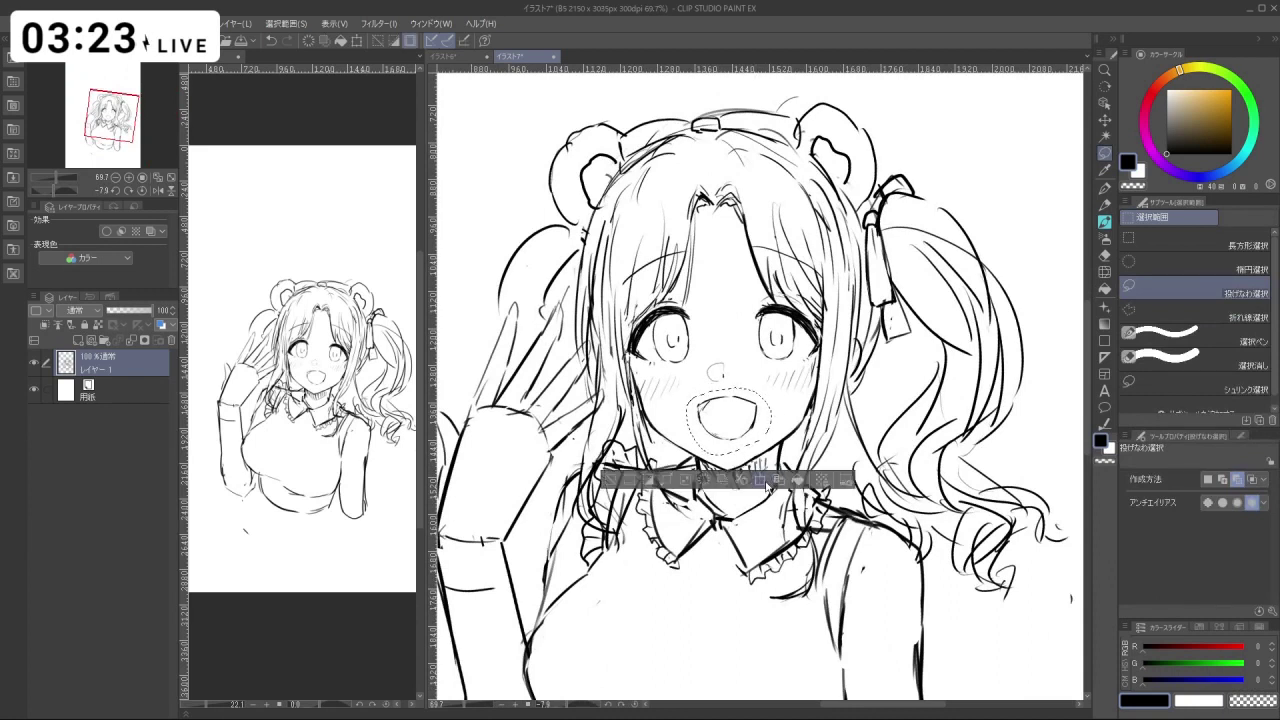
drag(776, 447, 768, 442)
drag(757, 434, 762, 441)
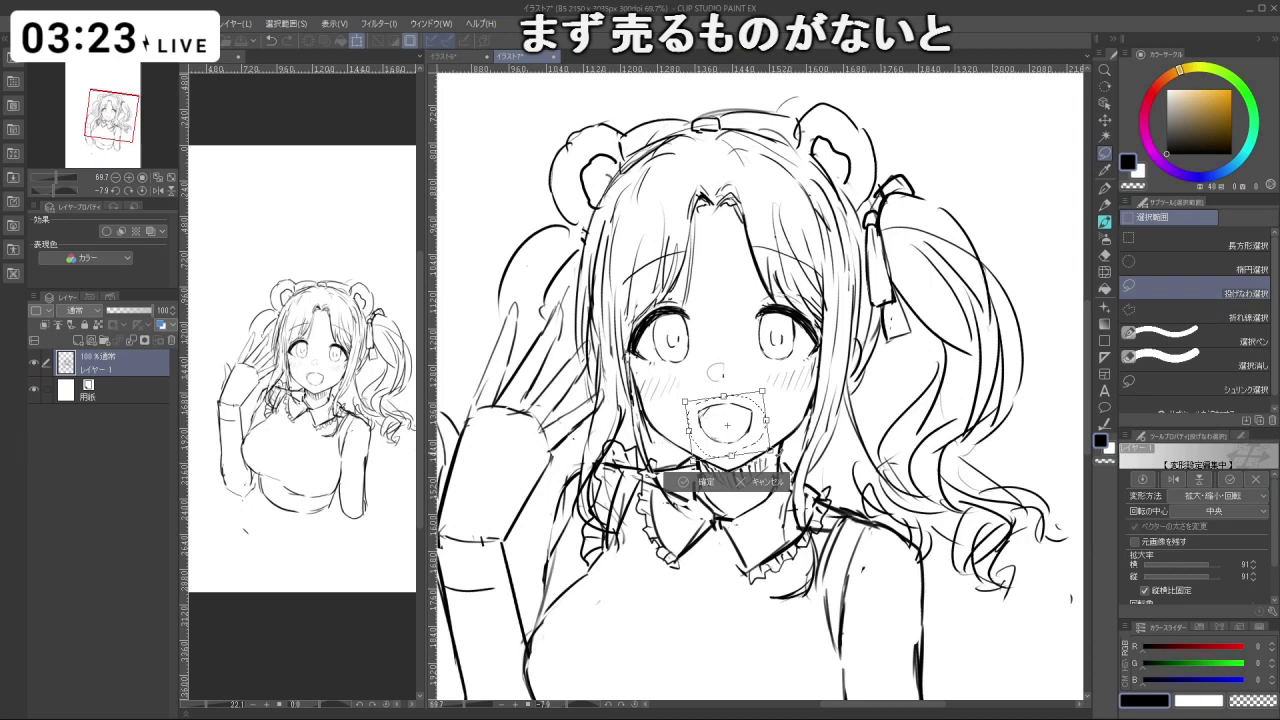
click(704, 482)
Lasso the nose, adjust its placement with a free transform and apply it.
drag(705, 384, 716, 376)
click(747, 417)
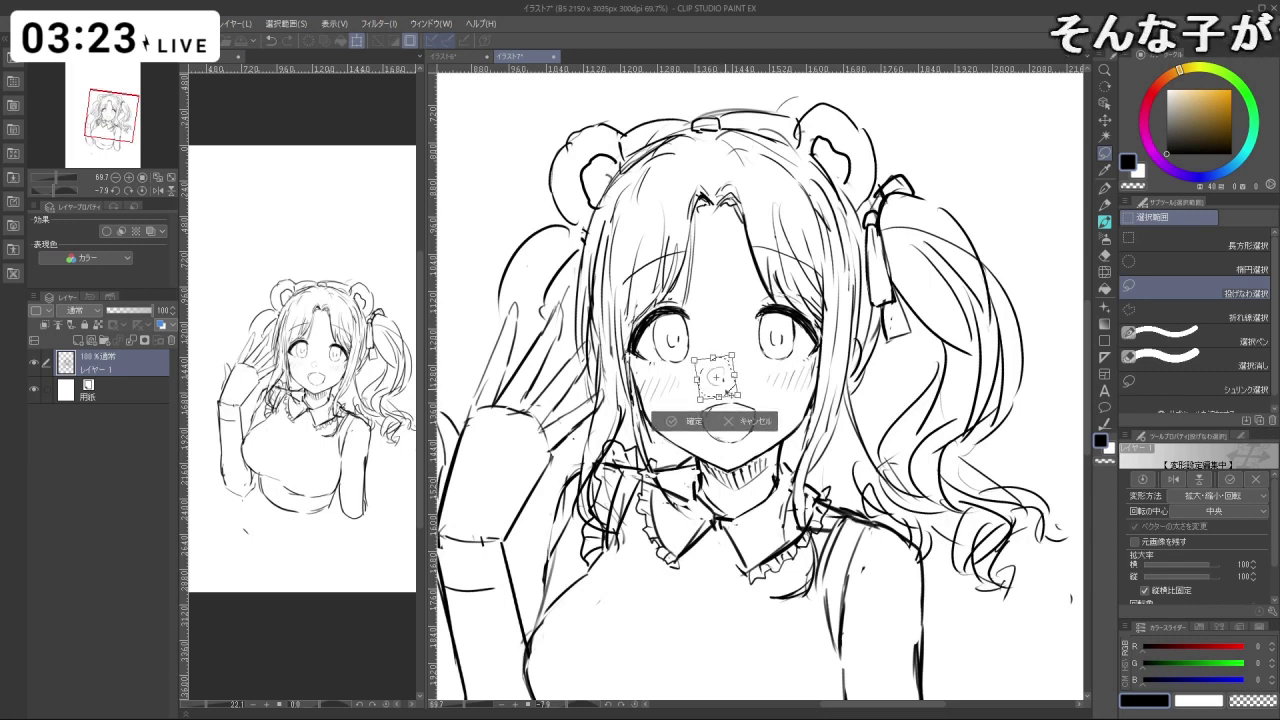
click(690, 421)
Sketch a ruffled frill down the ponytail-side armhole with the brush.
drag(810, 550, 762, 550)
drag(840, 568, 801, 495)
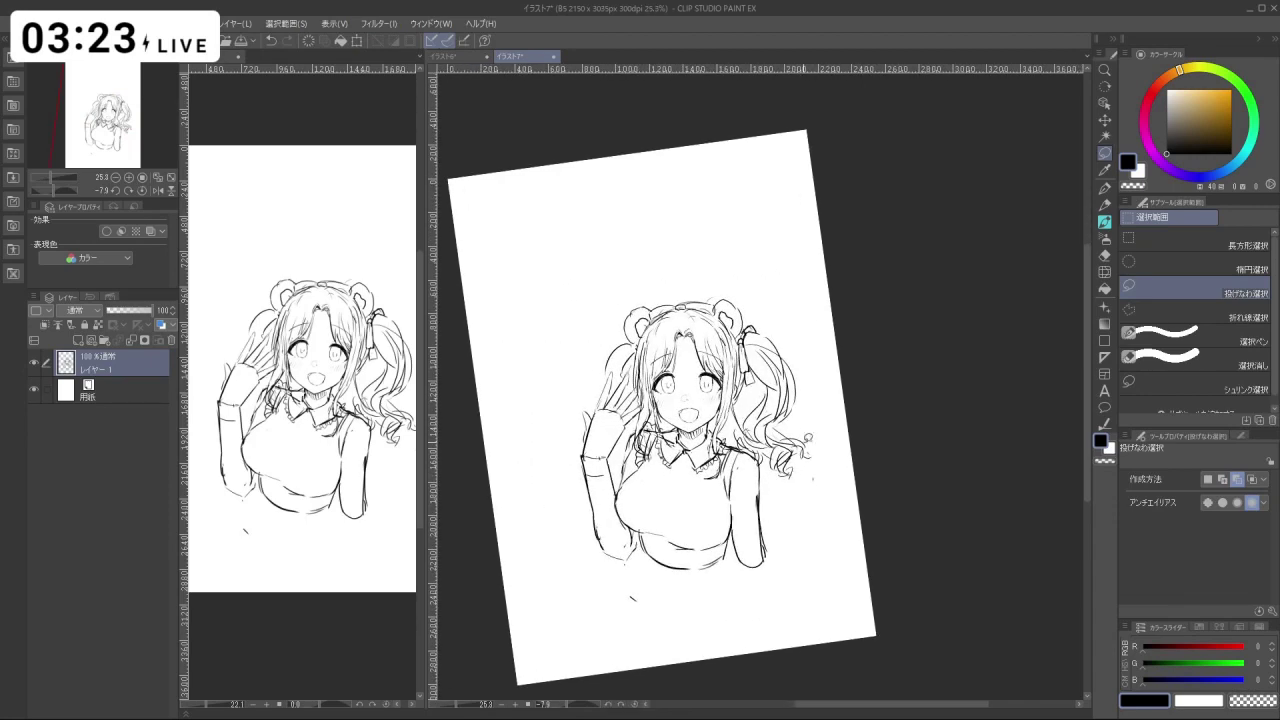
key(b)
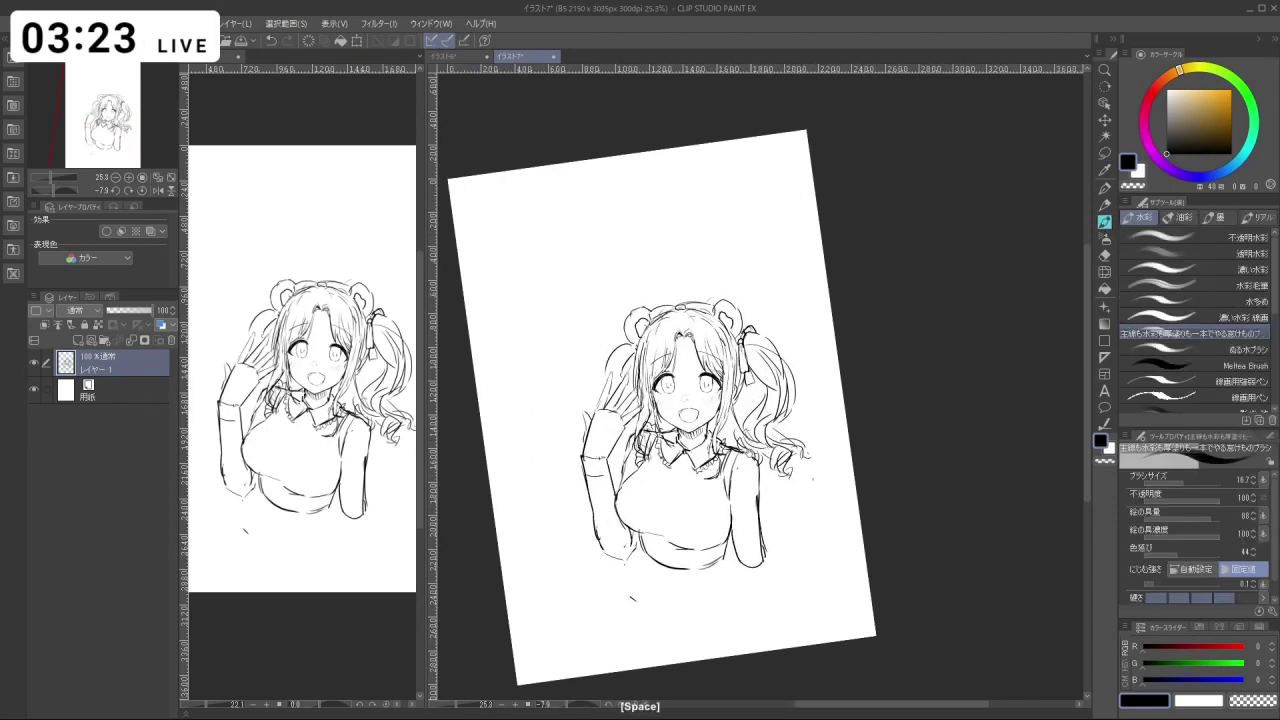
mouse_move(742, 432)
mouse_down()
mouse_move(763, 446)
mouse_move(733, 460)
mouse_move(740, 508)
mouse_move(724, 551)
mouse_up()
key(ctrl+z)
drag(723, 529, 738, 442)
drag(567, 378, 578, 406)
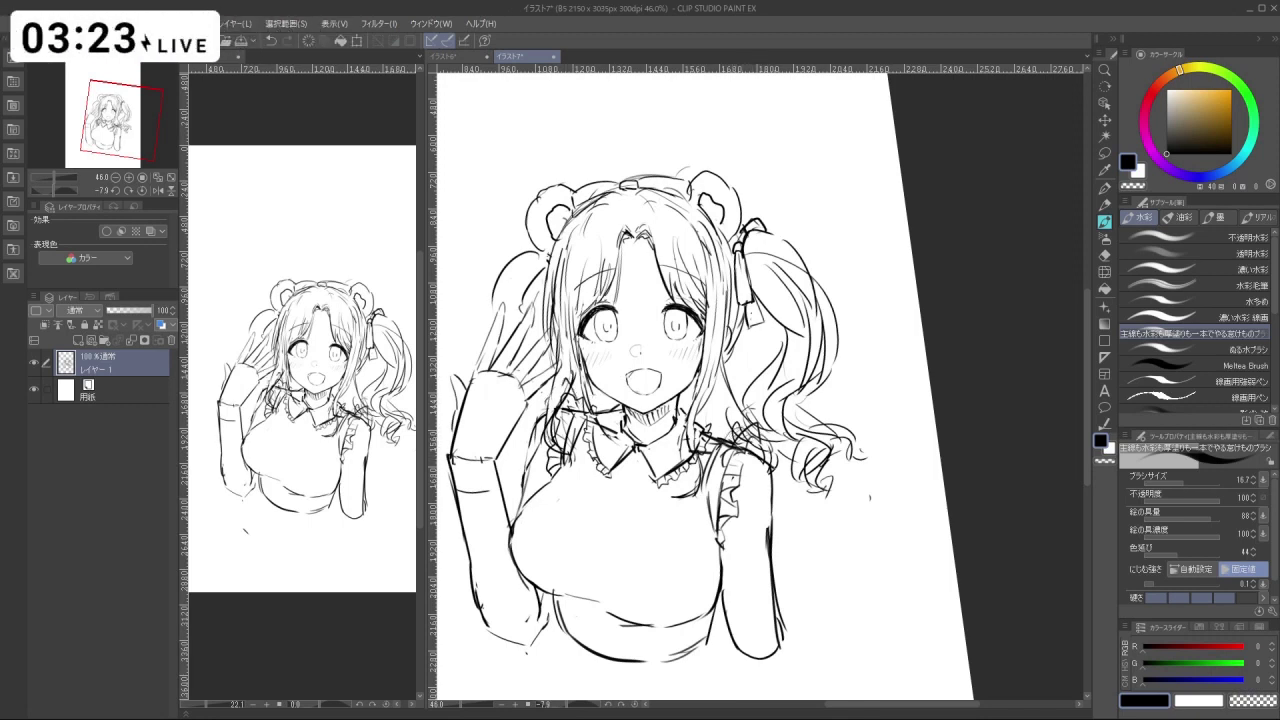
key(ctrl+z)
Sketch a short puff sleeve with a curved hem over the upper part of the lowered arm.
mouse_move(752, 450)
mouse_down()
mouse_move(803, 558)
mouse_move(759, 600)
mouse_up()
key(ctrl+z)
key(ctrl+z)
drag(722, 596, 775, 591)
drag(543, 415, 521, 470)
key(ctrl+z)
mouse_move(521, 468)
mouse_down()
mouse_move(503, 487)
mouse_move(514, 516)
mouse_move(539, 440)
mouse_up()
Erase the arm lines showing through the puff sleeve and tidy the lowered arm beneath its hem.
key(c)
key(c)
mouse_move(701, 563)
mouse_down()
mouse_move(655, 563)
mouse_move(736, 544)
mouse_move(741, 570)
mouse_up()
key(ctrl+z)
key(c)
drag(736, 515, 743, 574)
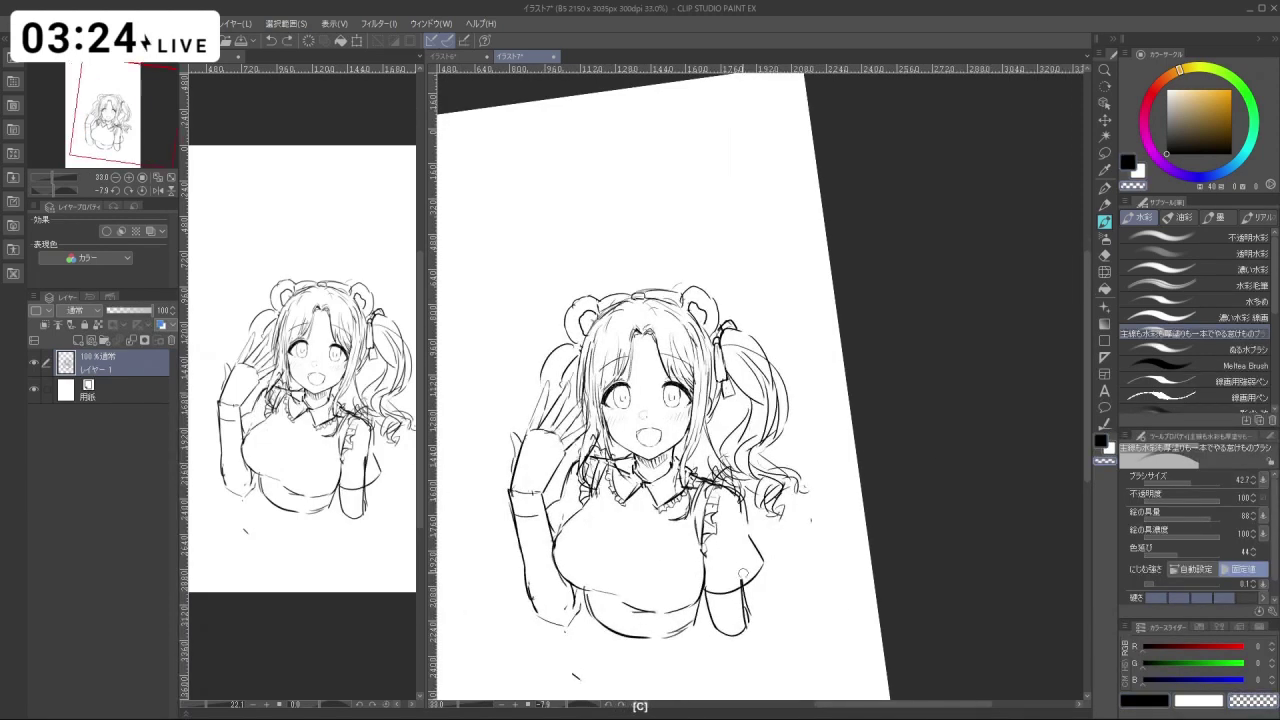
key(c)
mouse_move(695, 632)
mouse_down()
mouse_move(925, 628)
mouse_move(706, 634)
mouse_up()
mouse_move(641, 554)
mouse_down()
mouse_move(652, 560)
mouse_move(637, 563)
mouse_move(654, 521)
mouse_up()
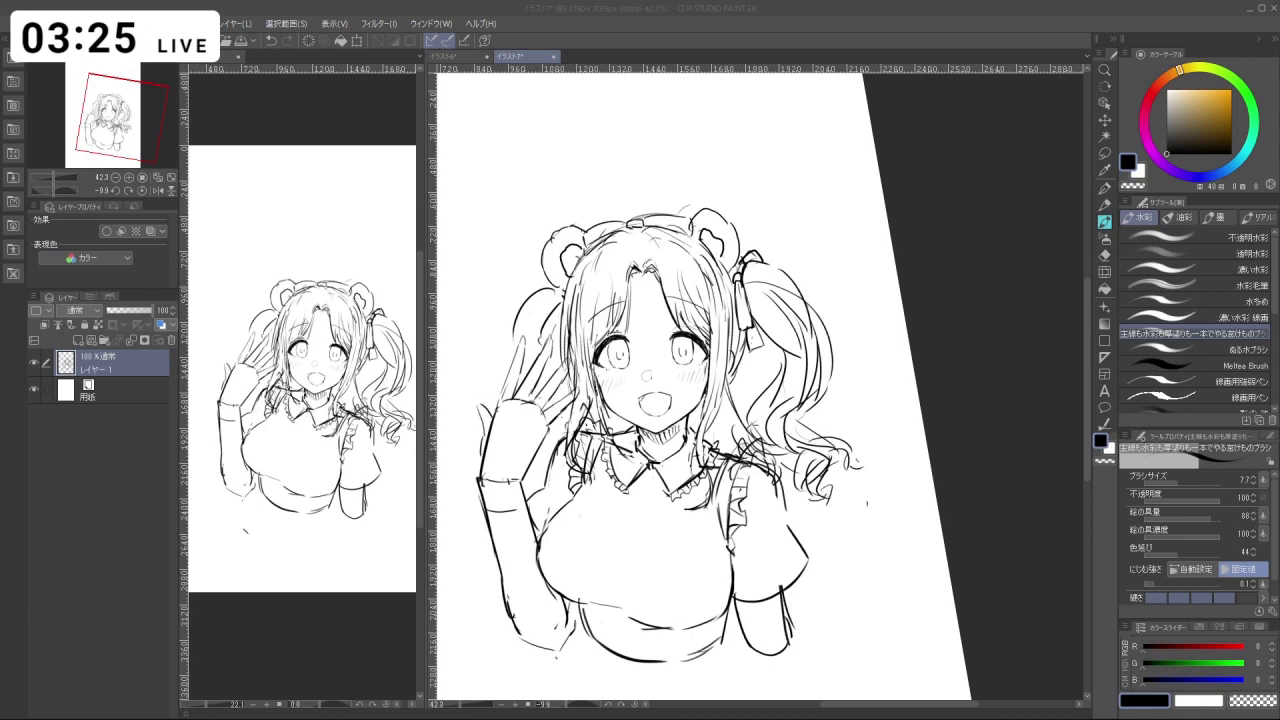
Round out the puff sleeve and add a frilled cuff with a small bow at its hem.
key(ctrl+z)
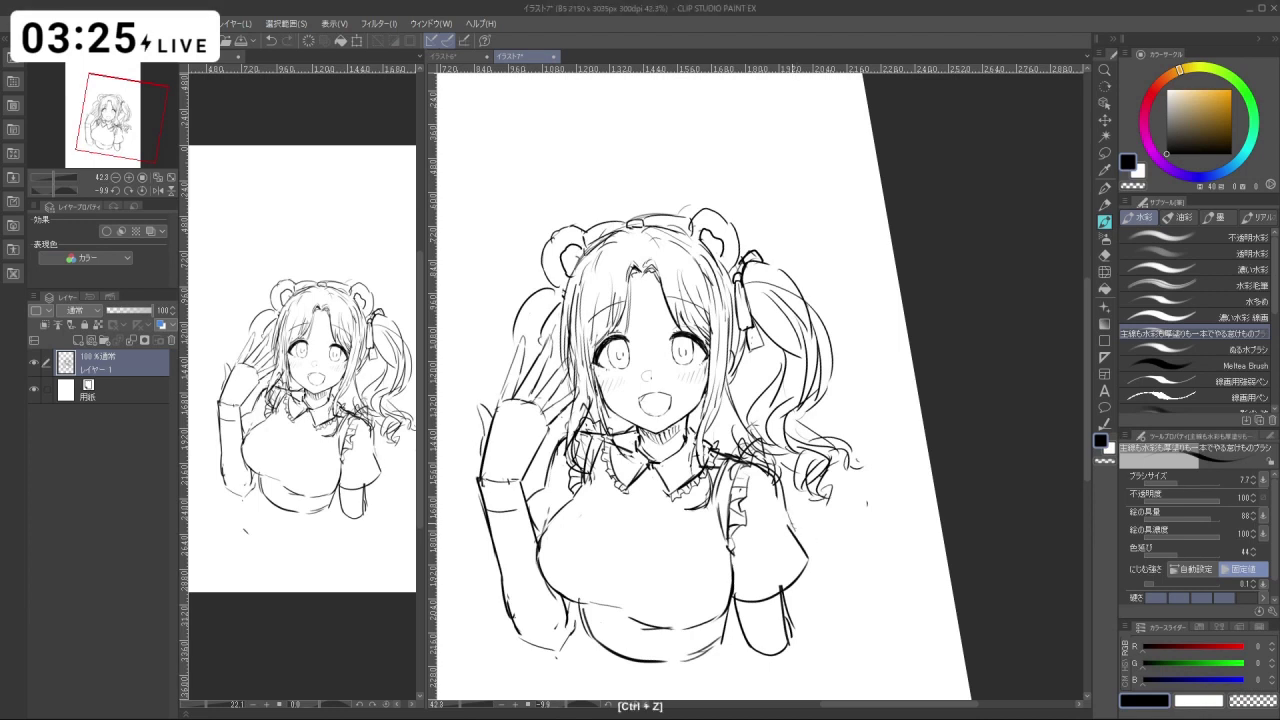
mouse_move(792, 524)
mouse_down()
mouse_move(809, 558)
mouse_move(811, 546)
mouse_move(805, 569)
mouse_move(803, 541)
mouse_move(776, 597)
mouse_up()
key(ctrl+z)
key(c)
key(ctrl+z)
key(ctrl+z)
key(ctrl+z)
key(c)
key(ctrl+z)
mouse_move(808, 553)
mouse_down()
mouse_move(792, 586)
mouse_move(804, 597)
mouse_move(748, 618)
mouse_move(772, 616)
mouse_move(812, 574)
mouse_move(782, 619)
mouse_up()
key(ctrl+z)
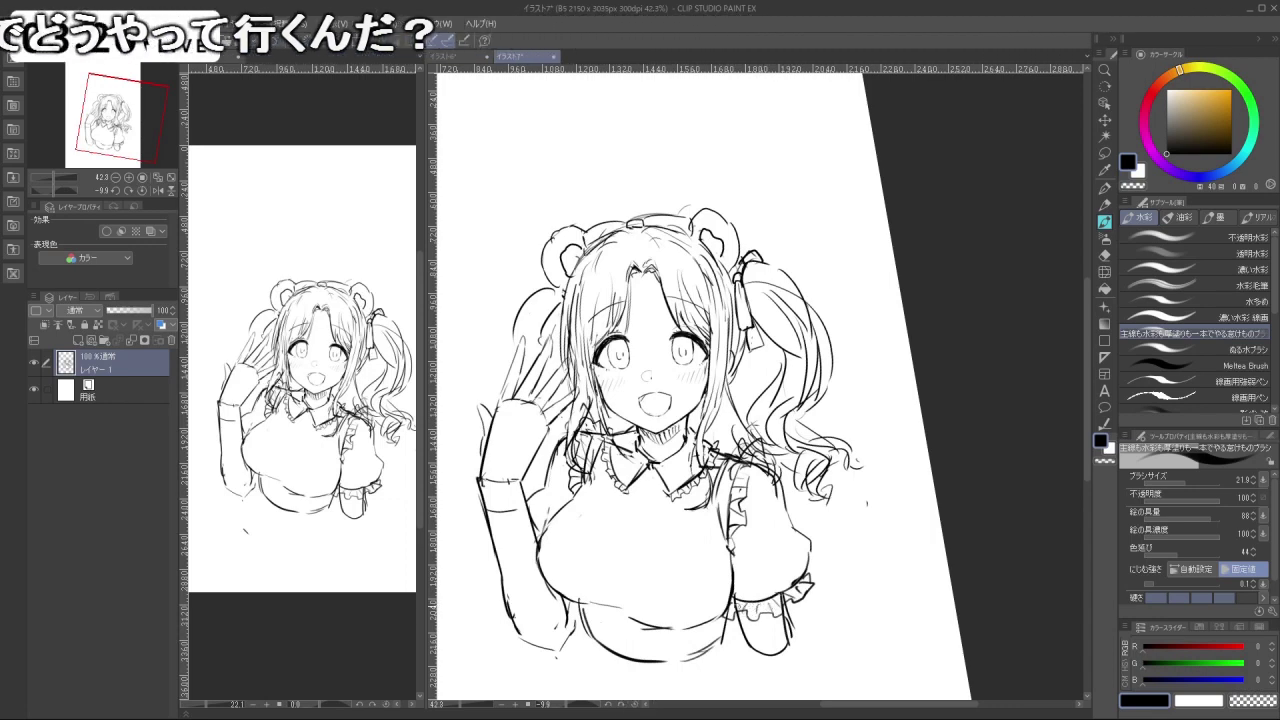
Rework the torso outline beside the raised arm with alternating drawing and erasing, undoing strokes that miss.
key(space)
key(ctrl+space)
drag(836, 548, 785, 484)
key(space)
key(ctrl+space)
key(shift+space)
mouse_move(690, 520)
mouse_down()
mouse_move(802, 531)
mouse_move(763, 547)
mouse_move(745, 537)
mouse_move(784, 538)
mouse_move(686, 520)
mouse_move(651, 487)
mouse_move(693, 554)
mouse_up()
key(c)
key(c)
key(shift+space)
key(ctrl+z)
key(c)
key(ctrl+z)
key(ctrl+z)
key(ctrl+z)
key(ctrl+z)
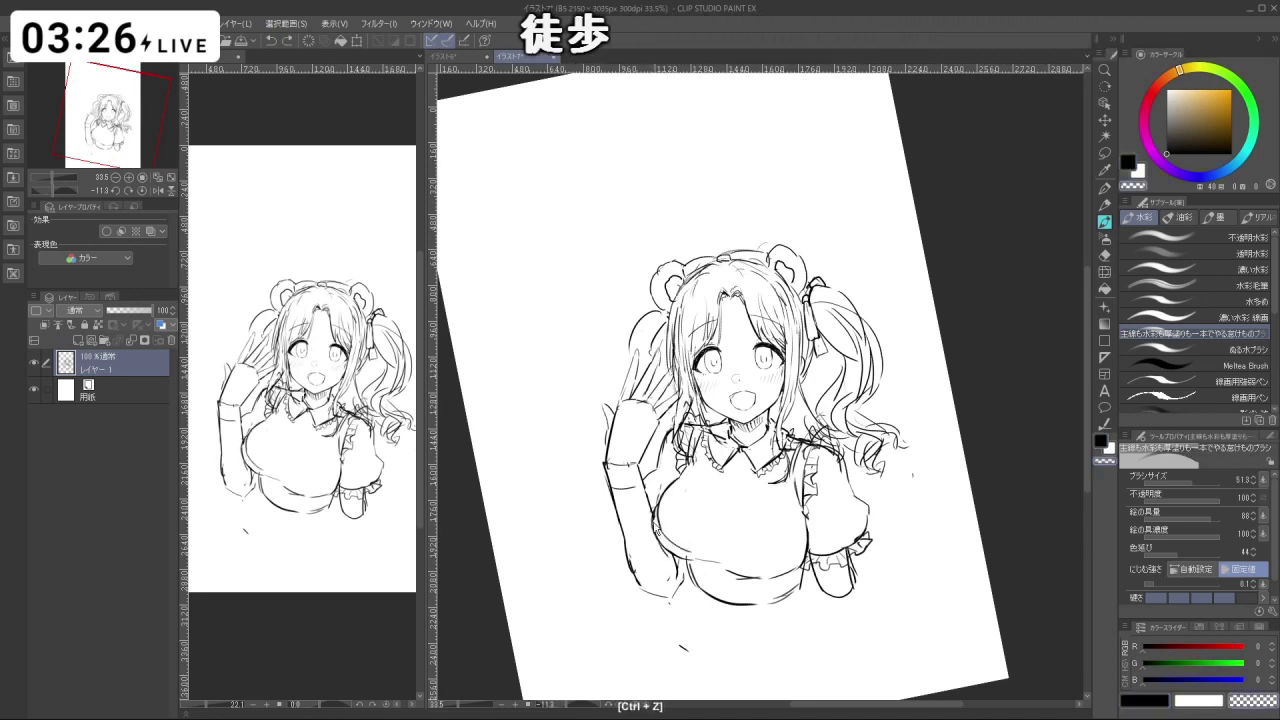
Redraw the under-bust seam and the torso's side contour next to the puff sleeve.
mouse_move(696, 562)
mouse_down()
mouse_move(802, 574)
mouse_move(722, 558)
mouse_up()
key(c)
key(ctrl+z)
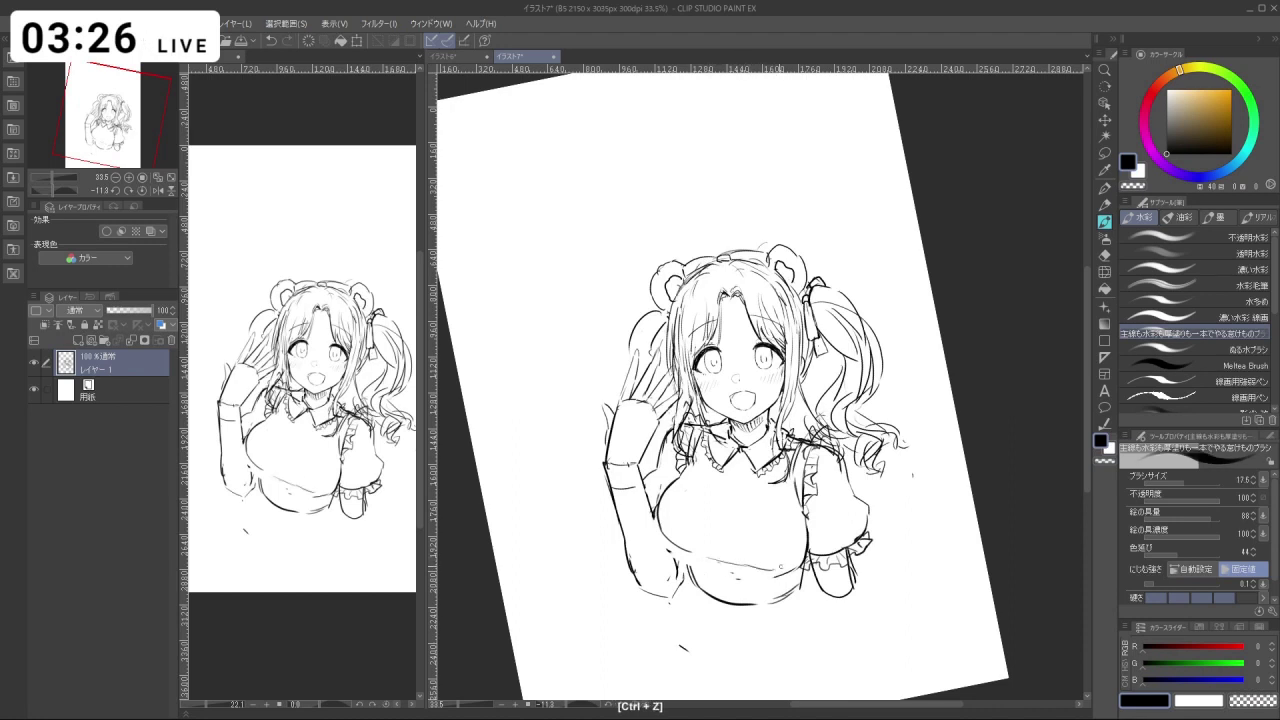
key(ctrl+z)
mouse_move(781, 567)
mouse_down()
mouse_move(803, 549)
mouse_move(798, 498)
mouse_up()
key(ctrl+z)
key(c)
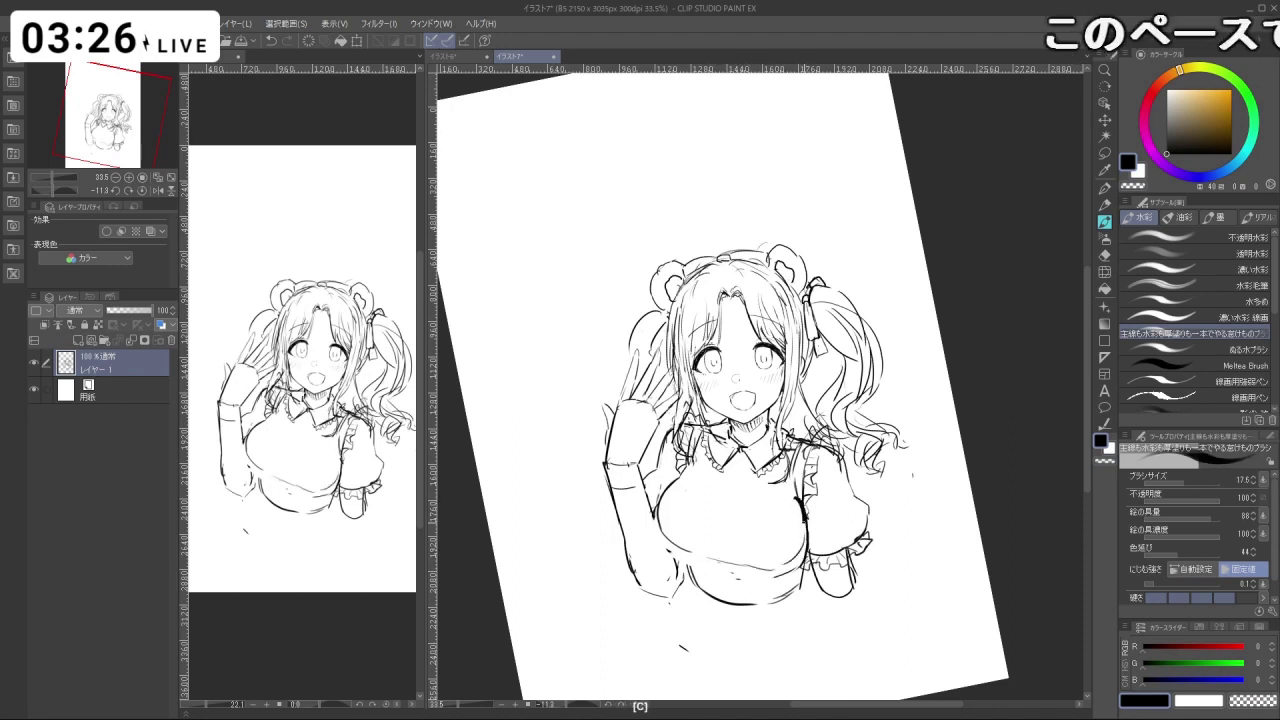
key(ctrl+z)
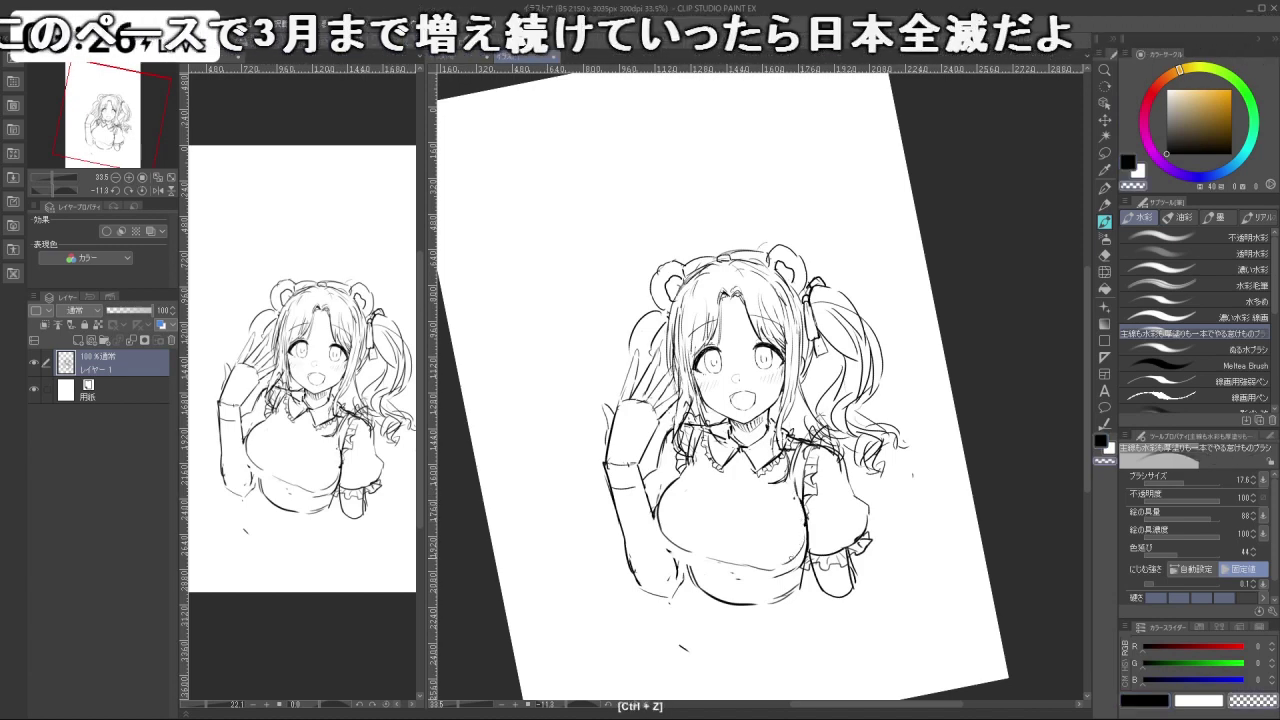
Clean up the bodice's lower edge beneath the bust with lighter, broken strokes.
key(shift+space)
mouse_move(800, 540)
mouse_down()
mouse_move(854, 514)
mouse_move(838, 554)
mouse_move(744, 522)
mouse_up()
key(ctrl+z)
key(ctrl+z)
key(shift+space)
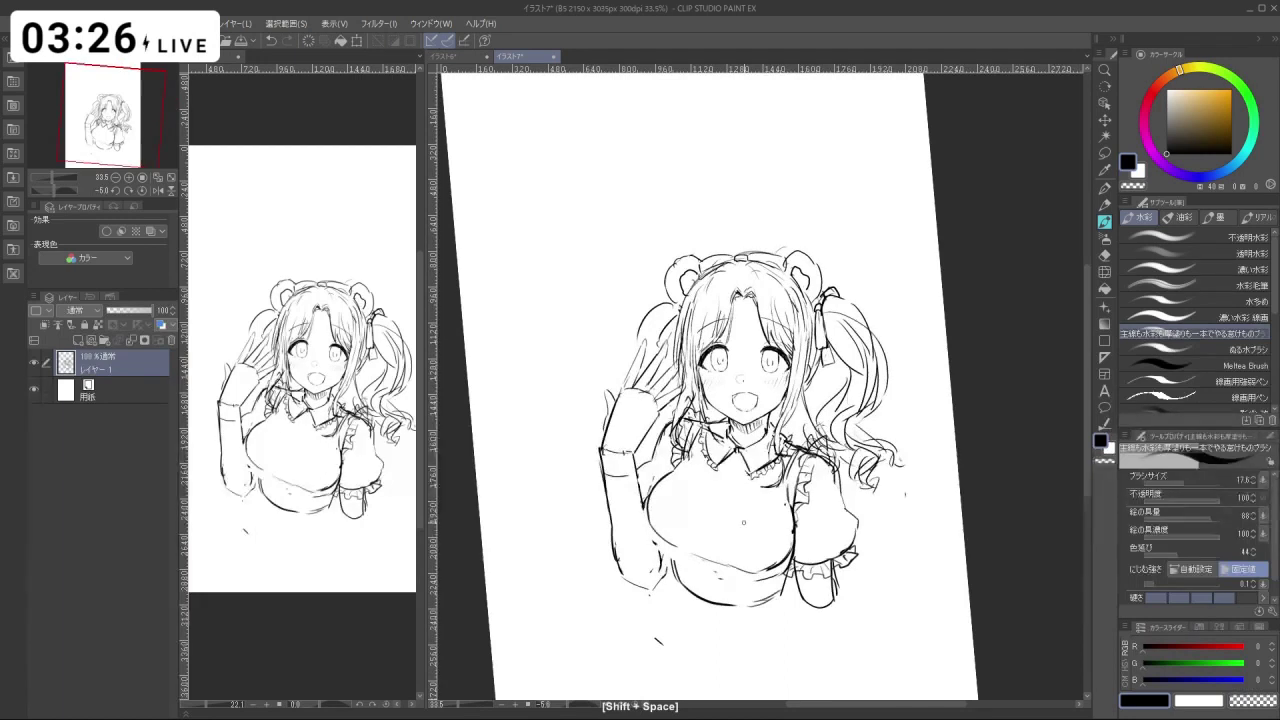
key(c)
key(ctrl+z)
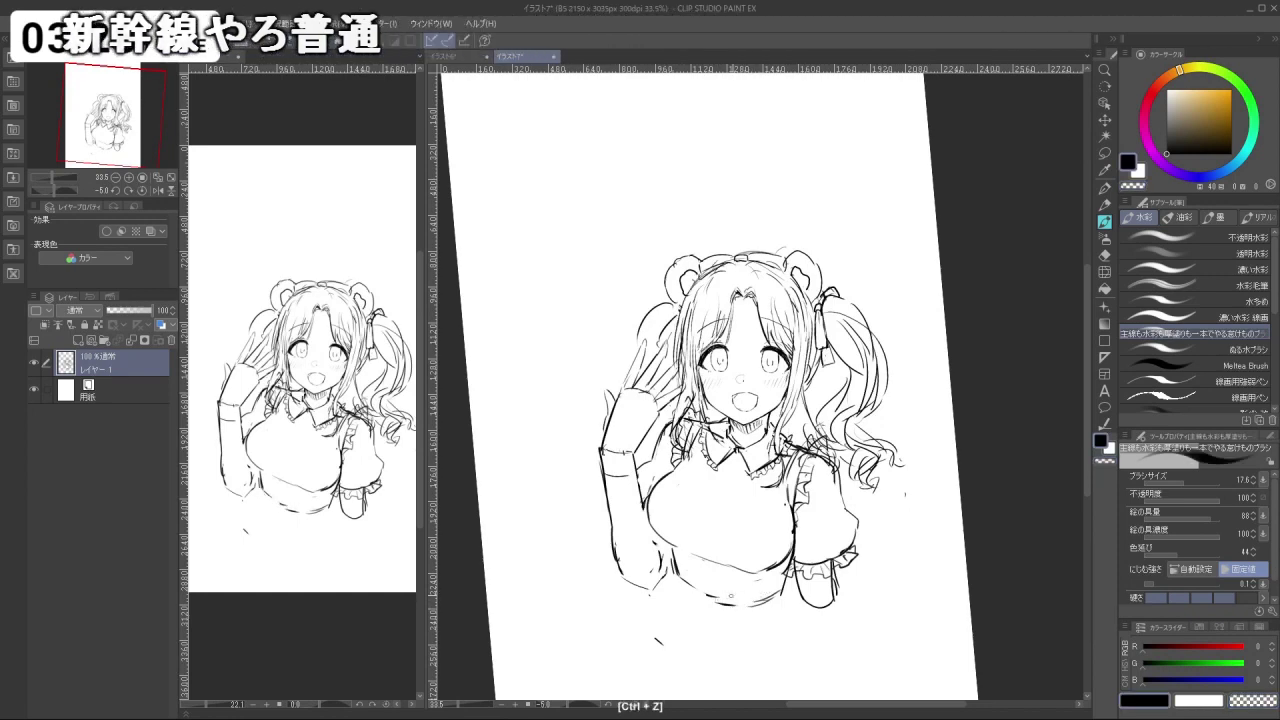
Start a ribbon bow below the collar's opening, sketching its knot and first loop with a finer brush and undoing misplaced strokes.
key(shift+space)
drag(786, 659, 925, 605)
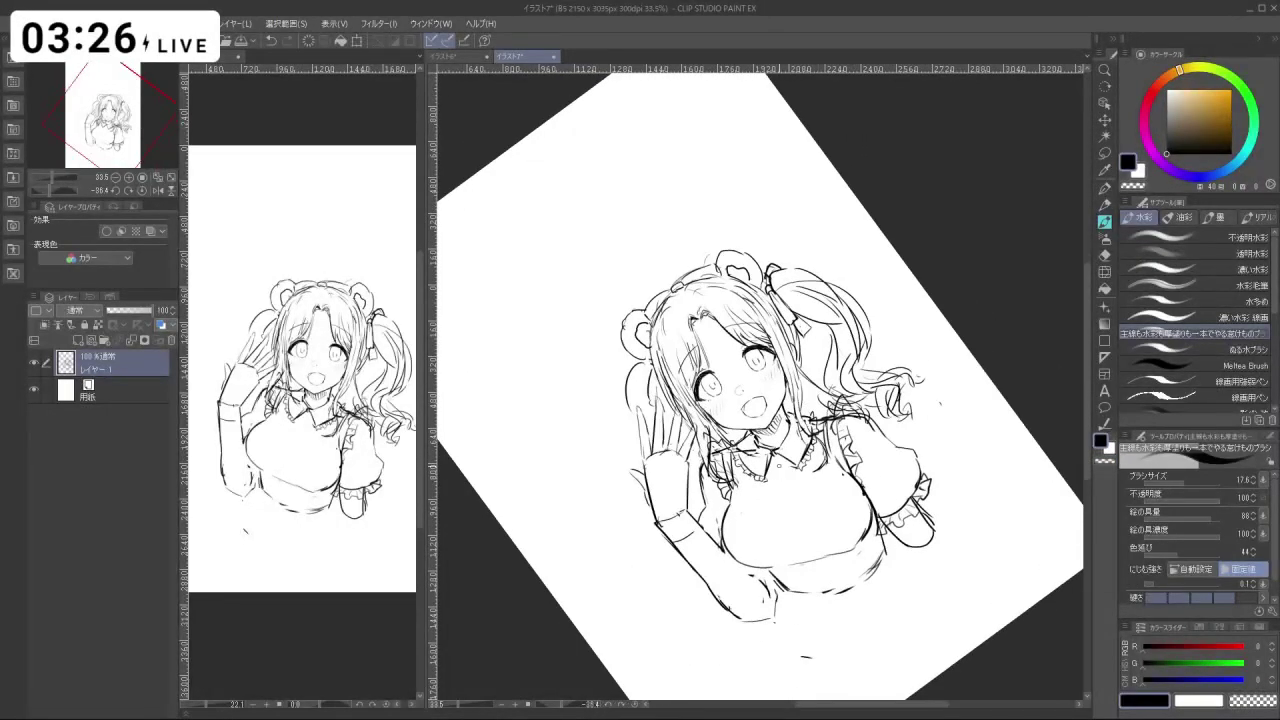
key(ctrl+space)
mouse_move(777, 466)
mouse_down()
mouse_move(828, 466)
mouse_move(765, 470)
mouse_up()
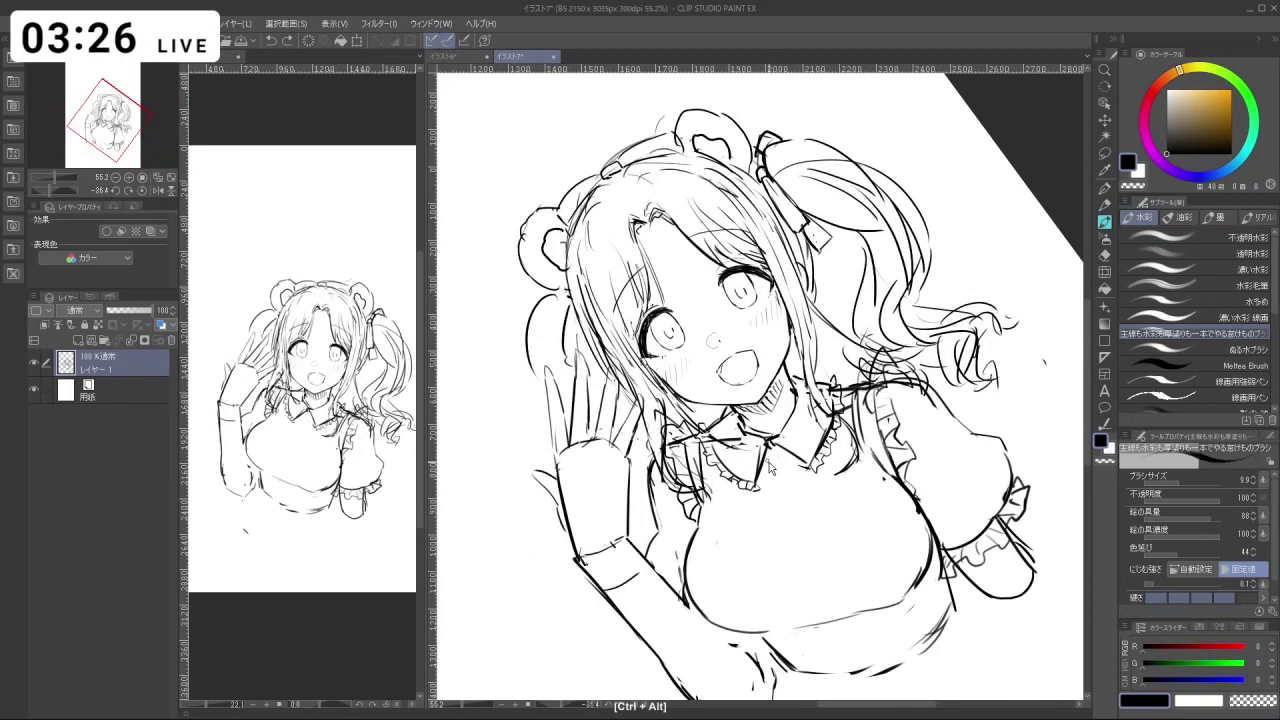
key(ctrl+z)
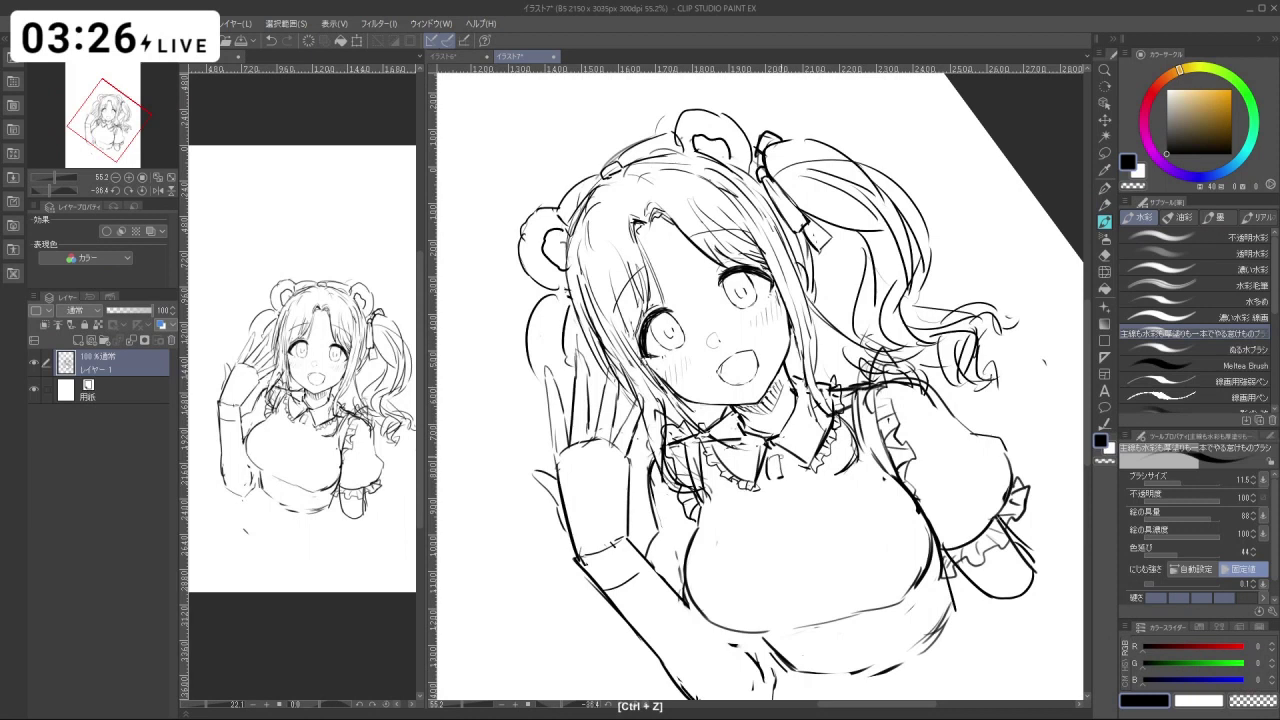
key(ctrl+z)
mouse_move(781, 458)
mouse_down()
mouse_move(815, 433)
mouse_move(823, 482)
mouse_up()
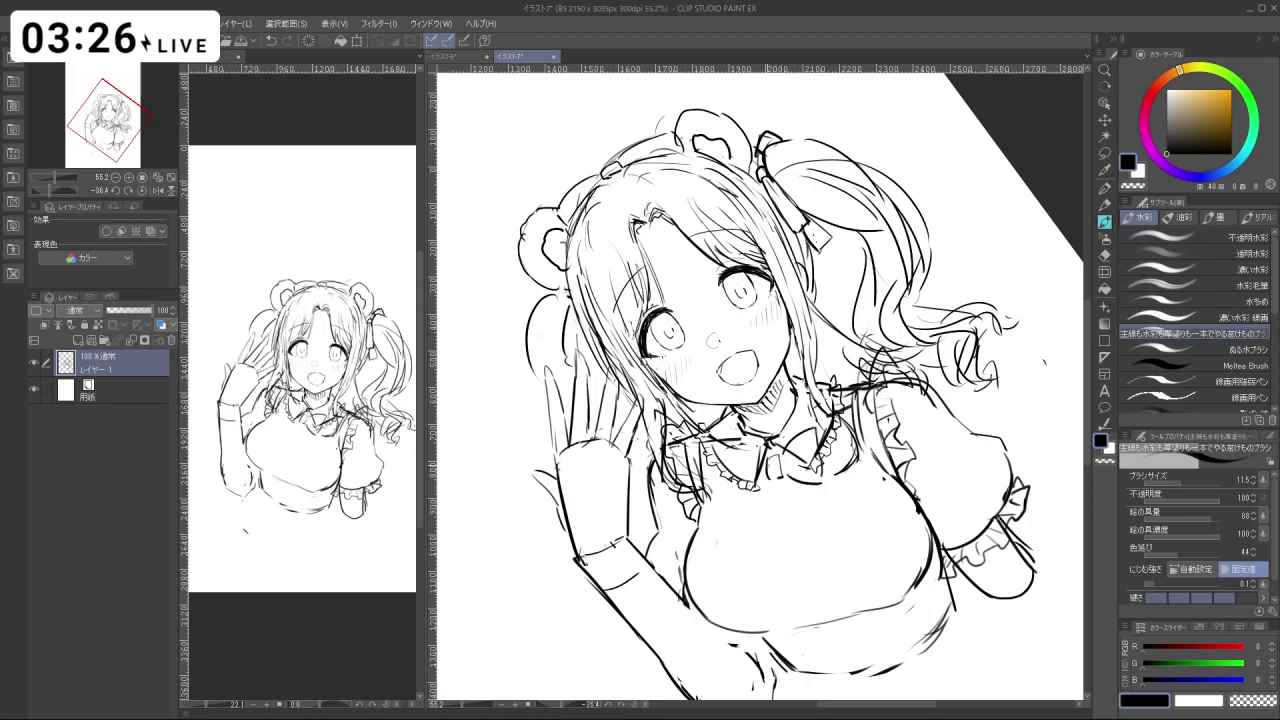
Complete the ribbon bow with its second loop and two hanging tails, cleaning the collar lines around it.
key(ctrl+z)
mouse_move(748, 462)
mouse_down()
mouse_move(732, 500)
mouse_move(754, 481)
mouse_move(746, 488)
mouse_move(737, 467)
mouse_move(753, 478)
mouse_move(791, 457)
mouse_move(804, 471)
mouse_up()
key(c)
key(c)
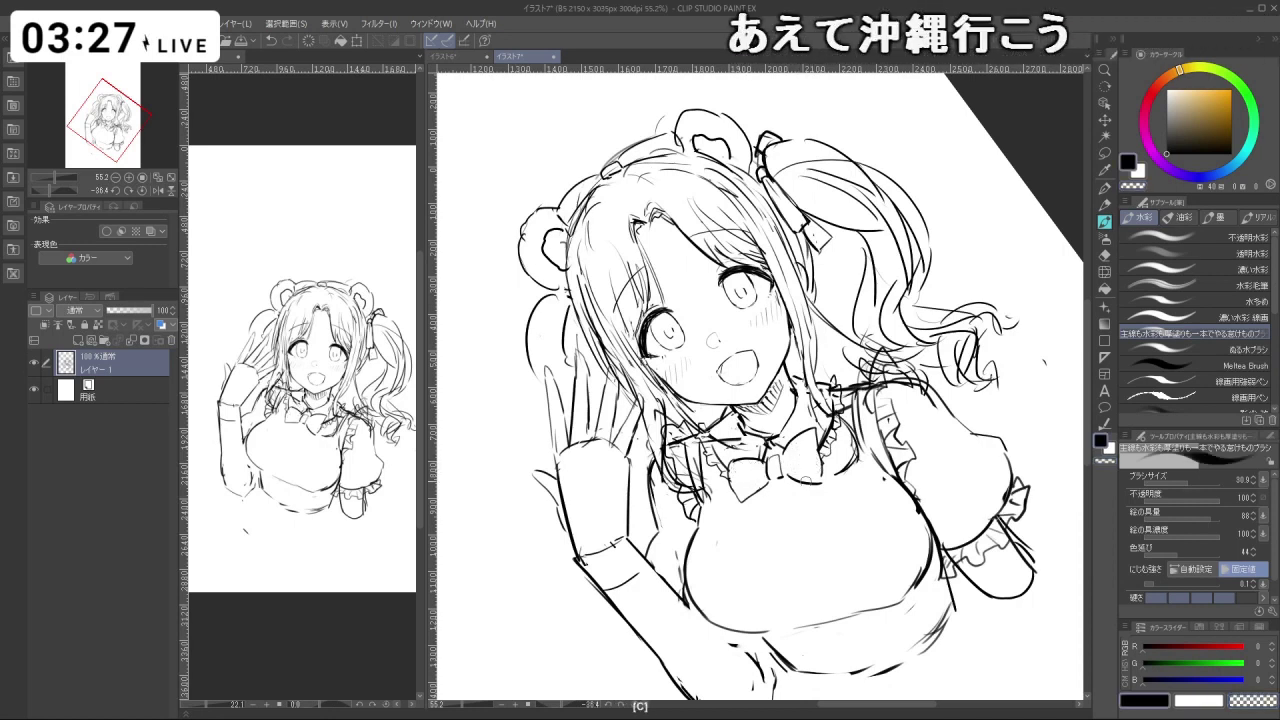
key(ctrl+z)
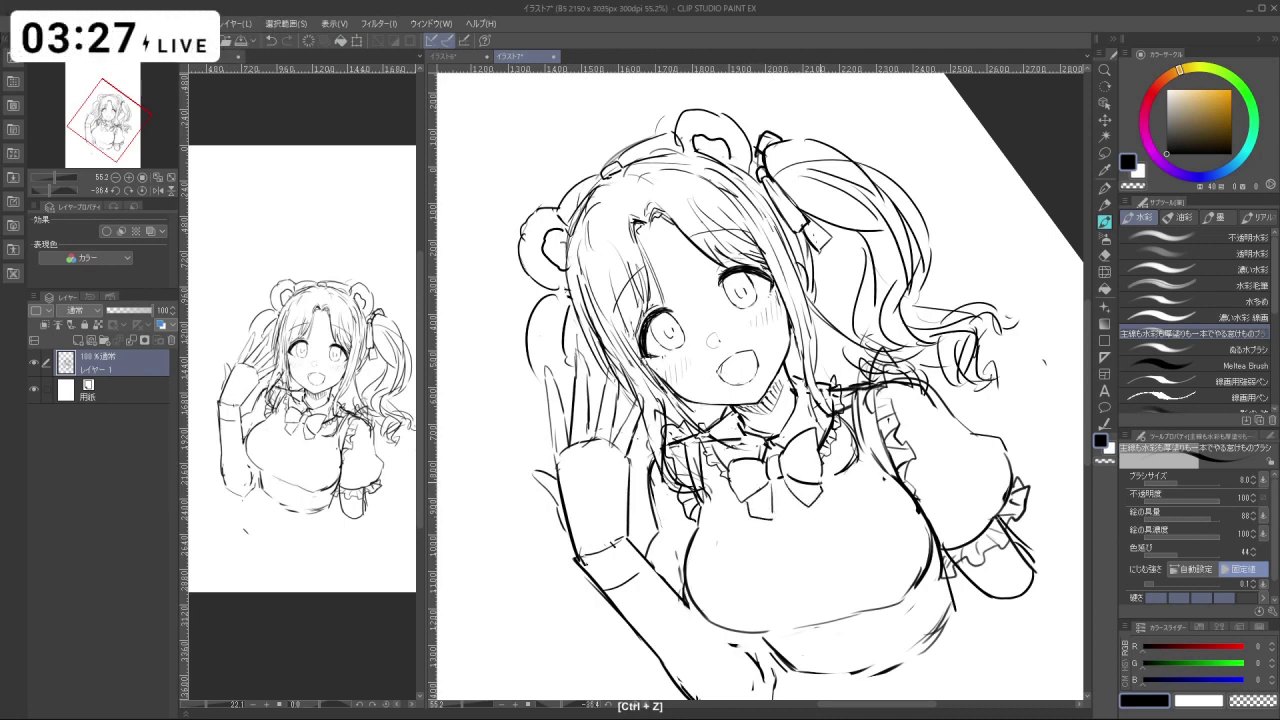
drag(767, 471, 685, 505)
Draw two curved placket lines running from the bow down the bodice's front to the under-bust seam.
drag(826, 354, 777, 311)
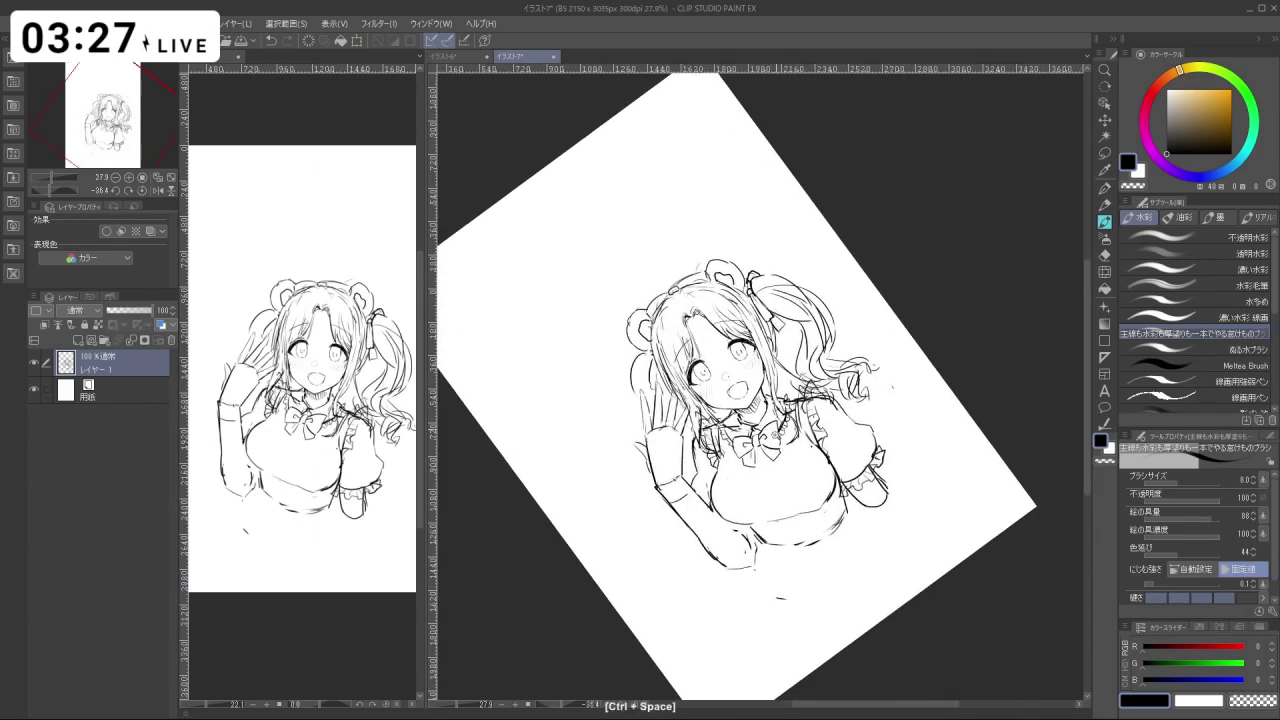
drag(735, 456, 787, 453)
key(ctrl+z)
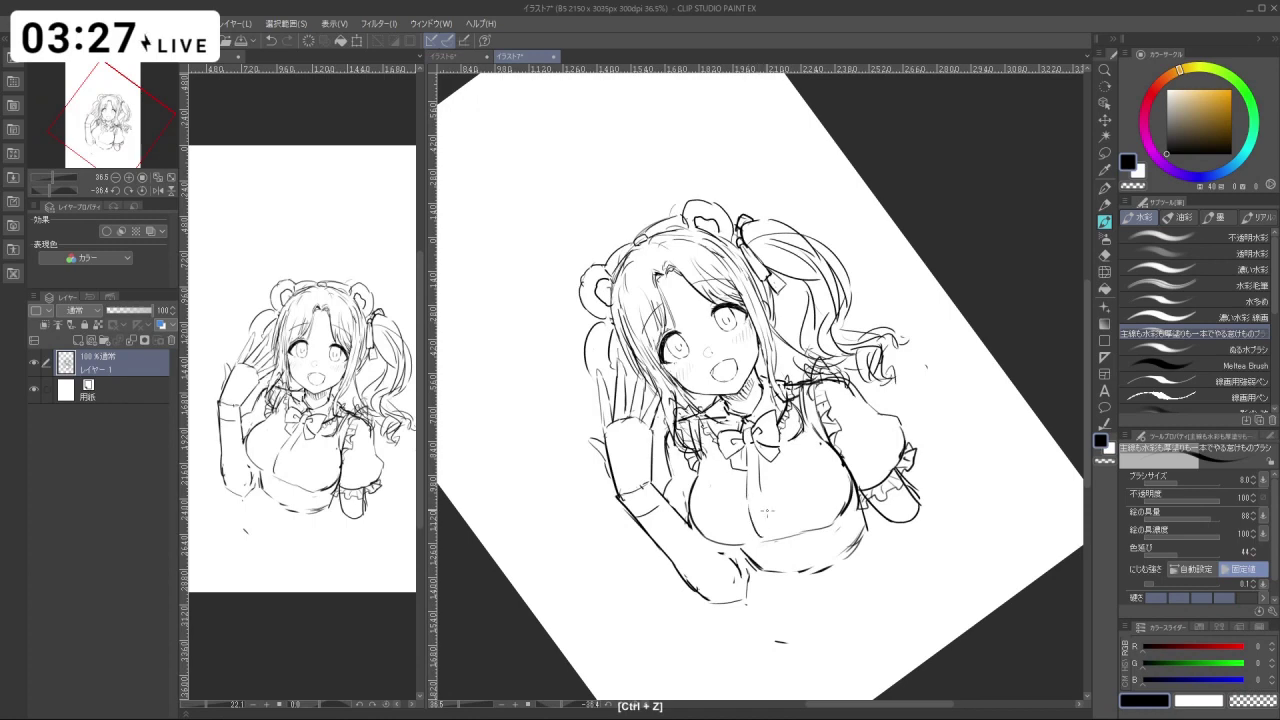
mouse_move(778, 558)
mouse_down()
mouse_move(922, 456)
mouse_move(902, 434)
mouse_move(817, 514)
mouse_move(741, 519)
mouse_move(789, 446)
mouse_move(794, 484)
mouse_move(790, 452)
mouse_move(739, 521)
mouse_move(755, 541)
mouse_move(795, 487)
mouse_up()
Lasso the side of the bust next to the puff sleeve, scale it to 93 percent and return to the brush.
key(m)
click(803, 567)
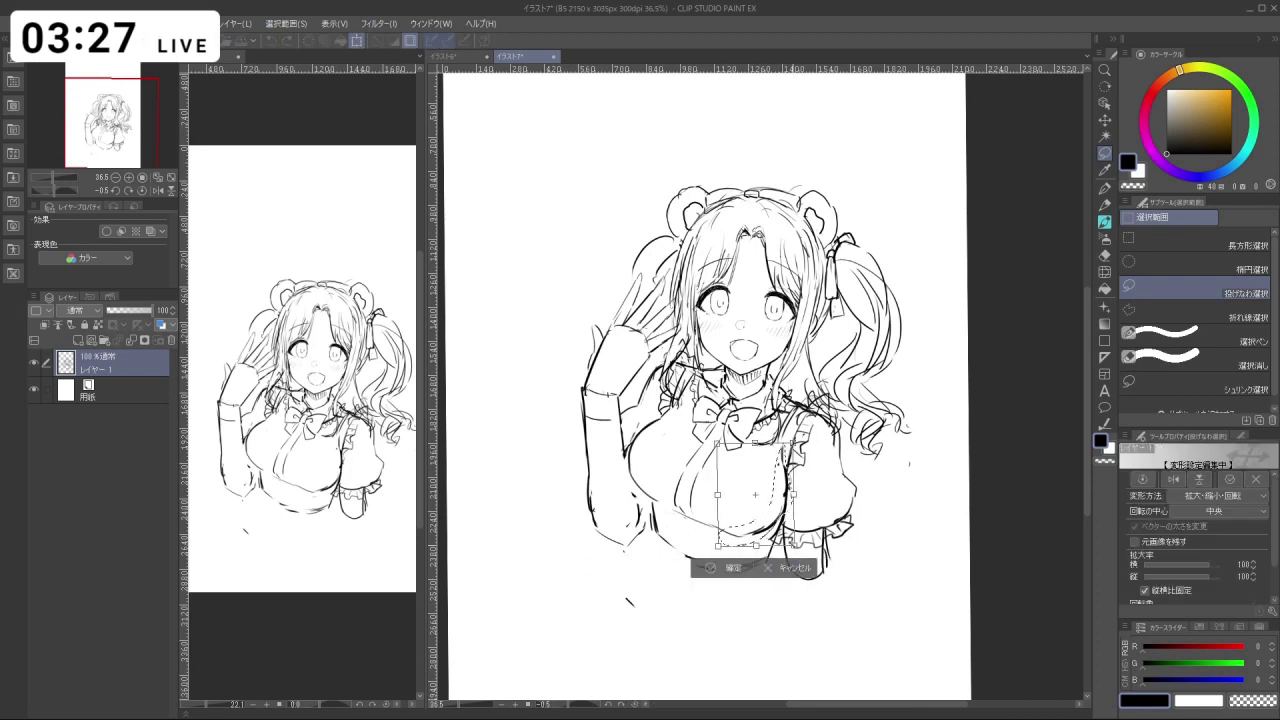
drag(796, 546, 784, 534)
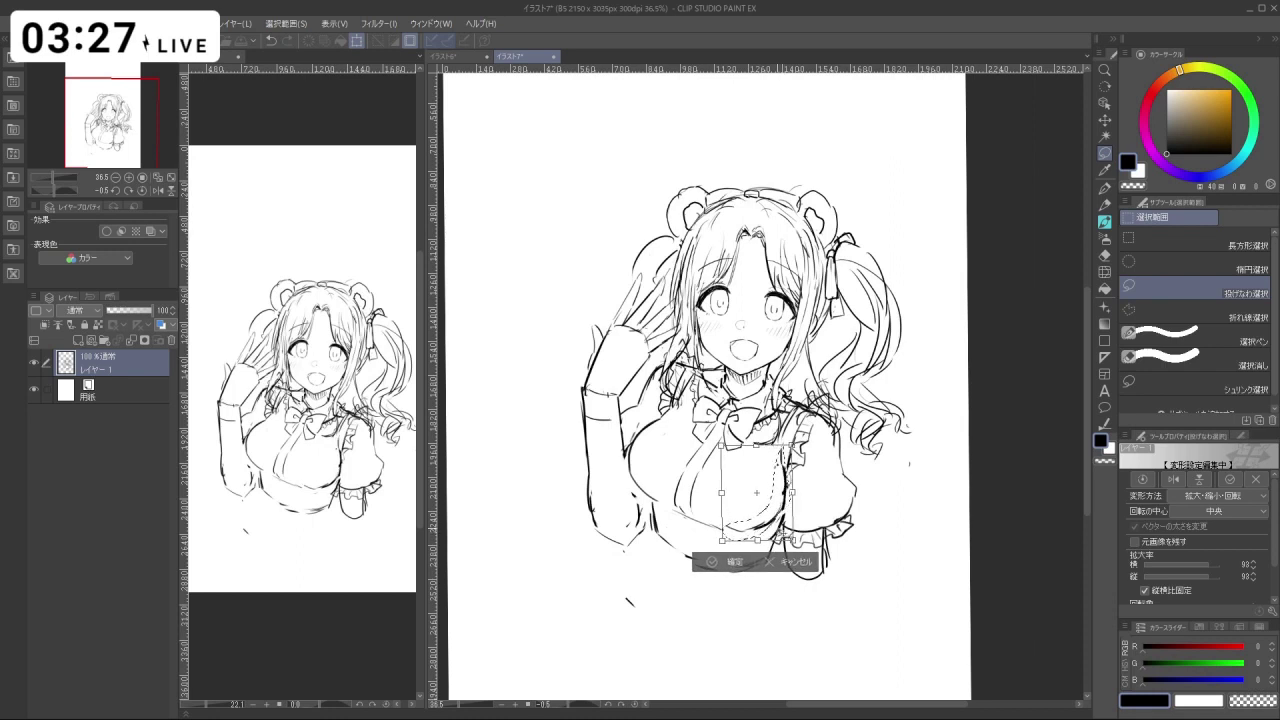
click(733, 563)
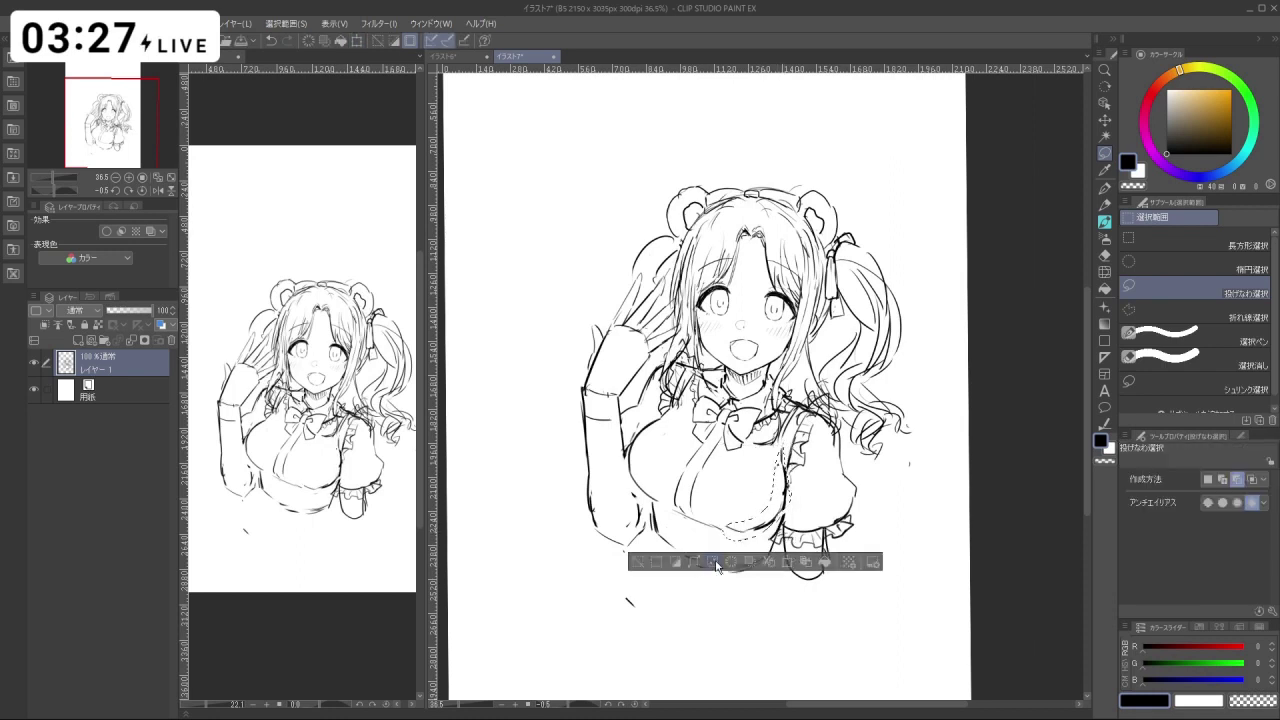
click(640, 563)
click(1105, 223)
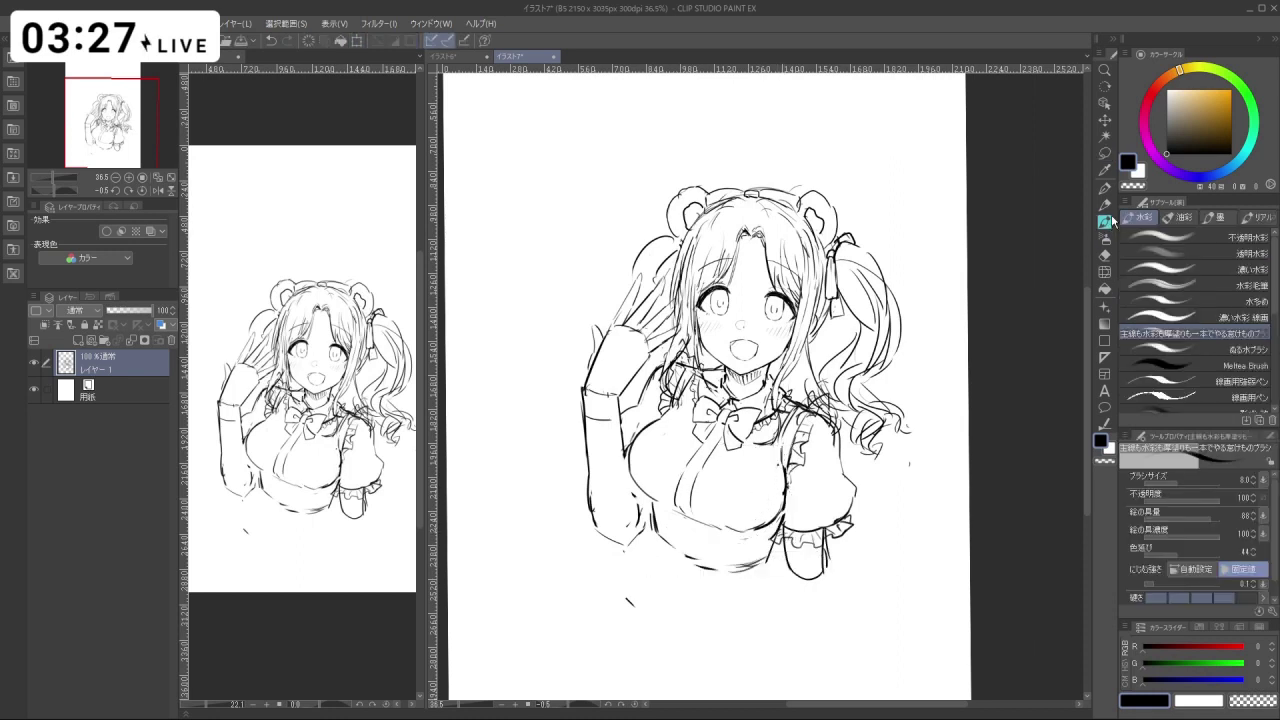
Rework the bust contour and bodice side beside the puff sleeve with alternating erasing and drawing, undoing strokes that miss.
key(shift+space)
mouse_move(965, 502)
mouse_down()
mouse_move(864, 599)
mouse_move(781, 622)
mouse_up()
key(c)
key(ctrl+z)
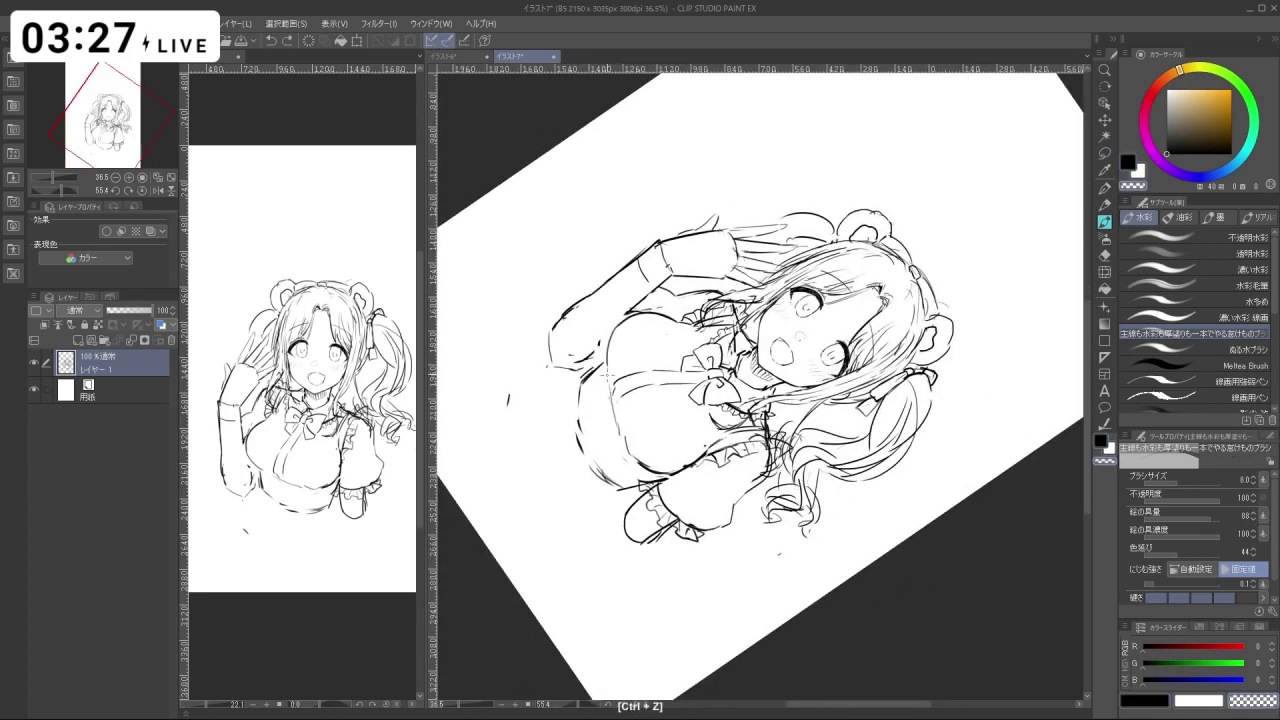
key(c)
key(ctrl+z)
mouse_move(622, 433)
mouse_down()
mouse_move(643, 459)
mouse_move(632, 462)
mouse_move(655, 474)
mouse_up()
key(c)
key(ctrl+alt)
key(c)
key(ctrl+z)
key(shift+space)
mouse_move(732, 557)
mouse_down()
mouse_move(804, 555)
mouse_move(935, 390)
mouse_move(934, 366)
mouse_up()
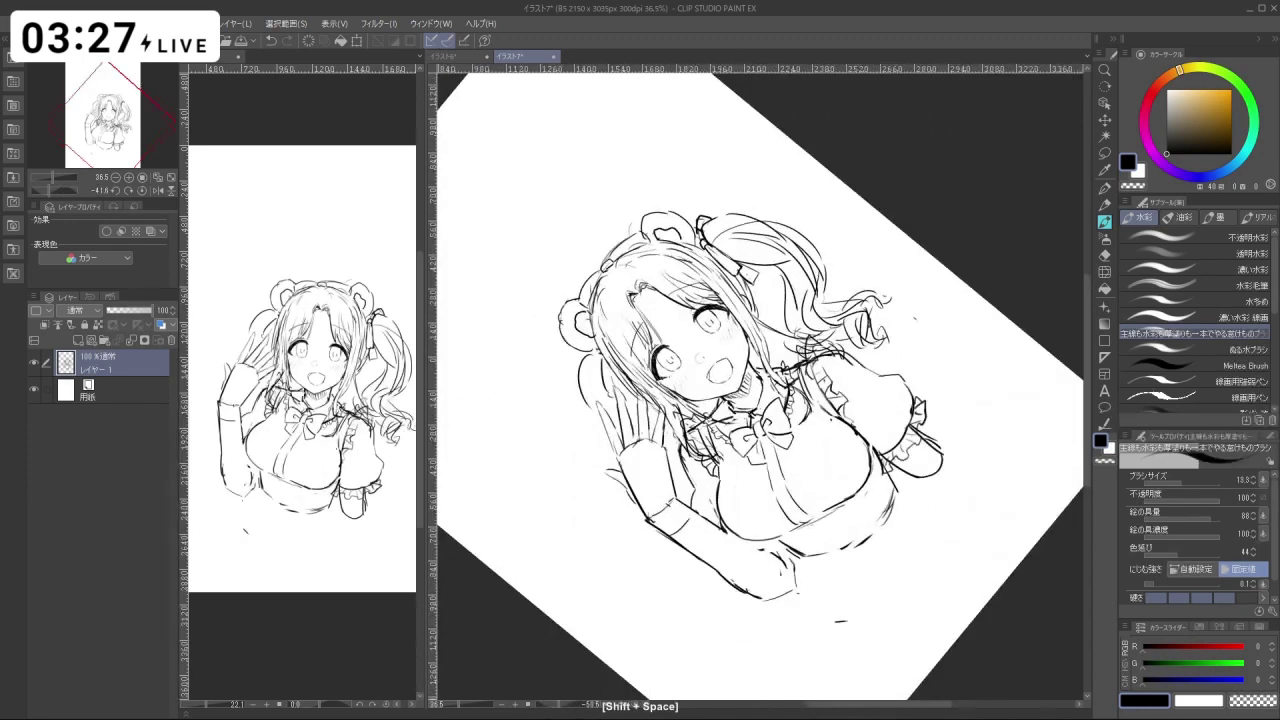
Redraw the bodice band's edge beneath the bust toward the puff sleeve, undoing and erasing stray strokes.
key(ctrl+z)
key(c)
key(ctrl+alt)
mouse_move(896, 477)
mouse_down()
mouse_move(894, 499)
mouse_move(885, 469)
mouse_move(896, 498)
mouse_move(888, 478)
mouse_move(768, 518)
mouse_up()
key(ctrl+z)
key(c)
key(ctrl+z)
key(shift+space)
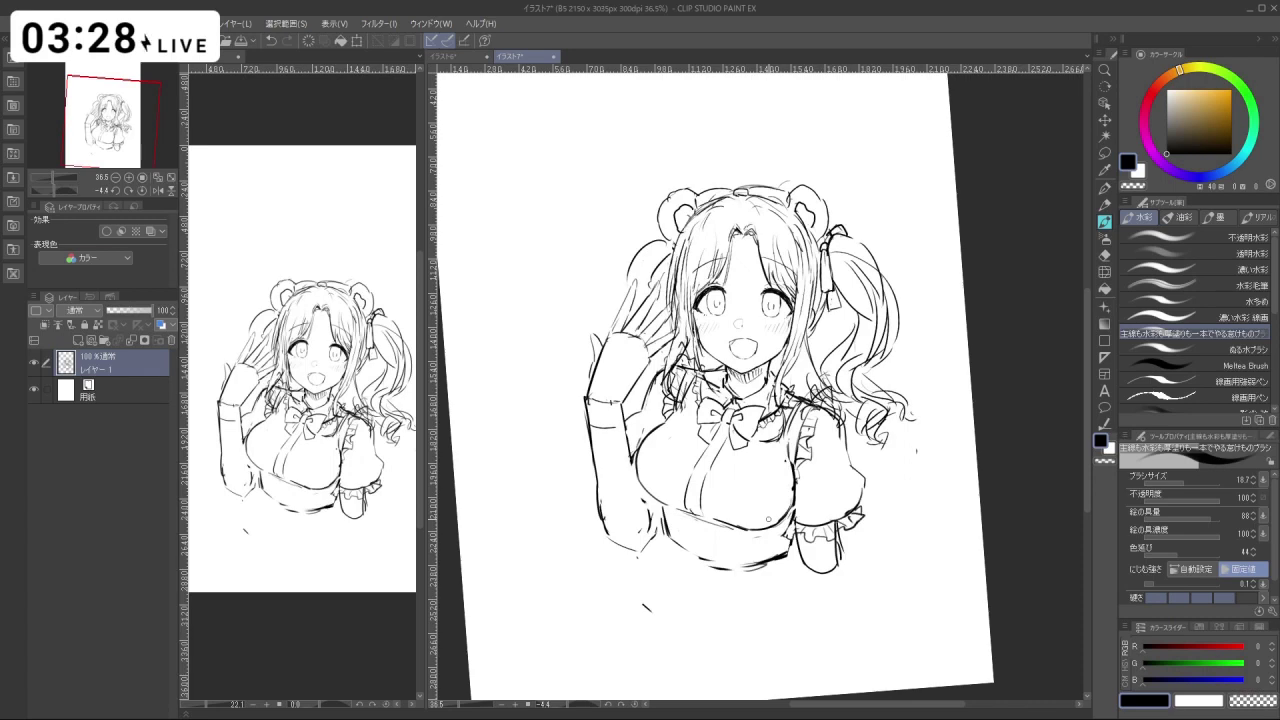
Strengthen the under-bust band's lower edge and its side contour near the raised arm.
key(ctrl+z)
mouse_move(665, 508)
mouse_down()
mouse_move(677, 543)
mouse_move(751, 566)
mouse_up()
key(ctrl+z)
key(ctrl+z)
key(ctrl+space)
drag(890, 451, 854, 430)
key(space)
drag(854, 428, 824, 451)
key(ctrl+space)
key(shift+space)
drag(753, 609, 818, 602)
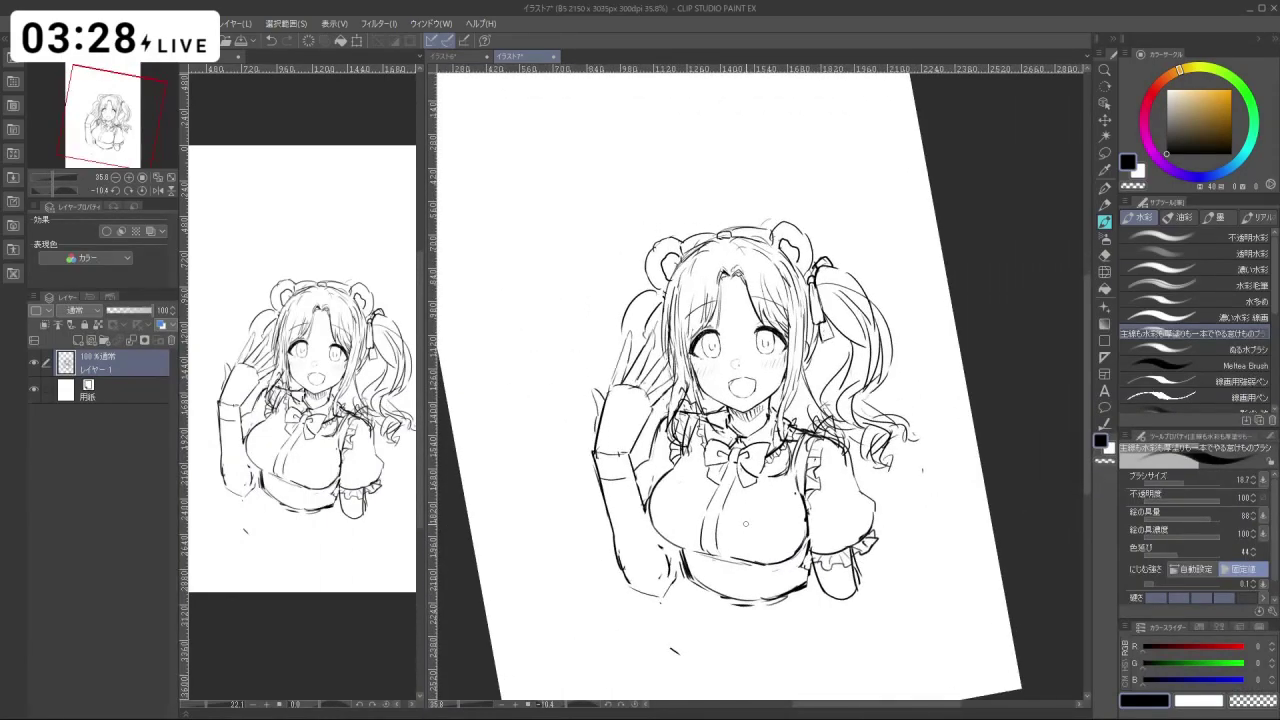
Rework the collar edge and shoulder frill on the raised-arm side with short drawing and erasing strokes.
key(c)
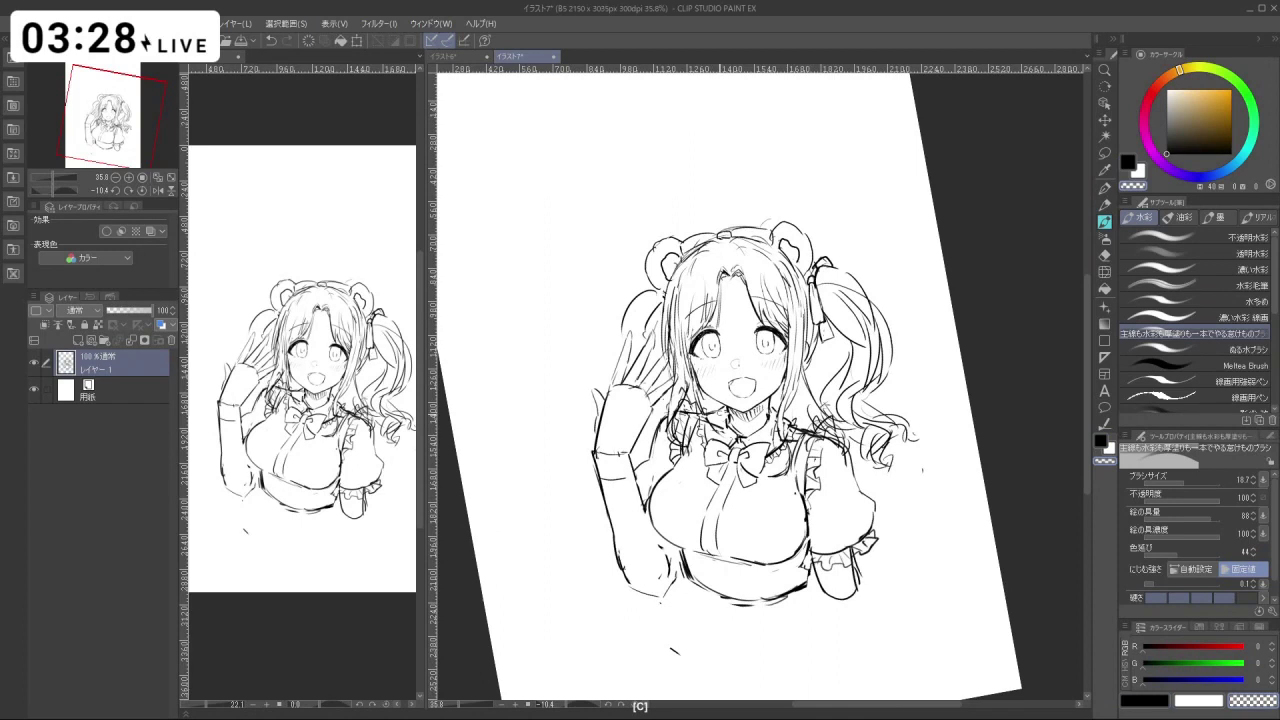
key(c)
key(ctrl+space)
drag(864, 450, 866, 468)
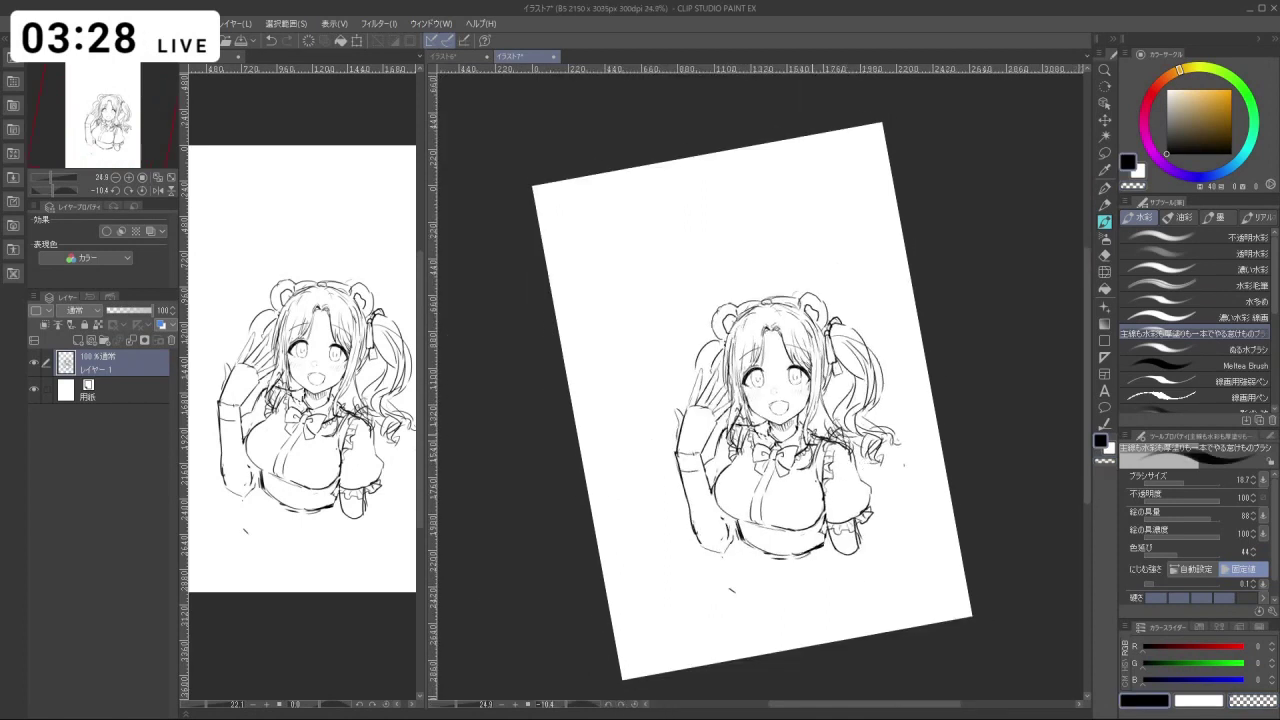
key(ctrl+space)
drag(753, 418, 772, 420)
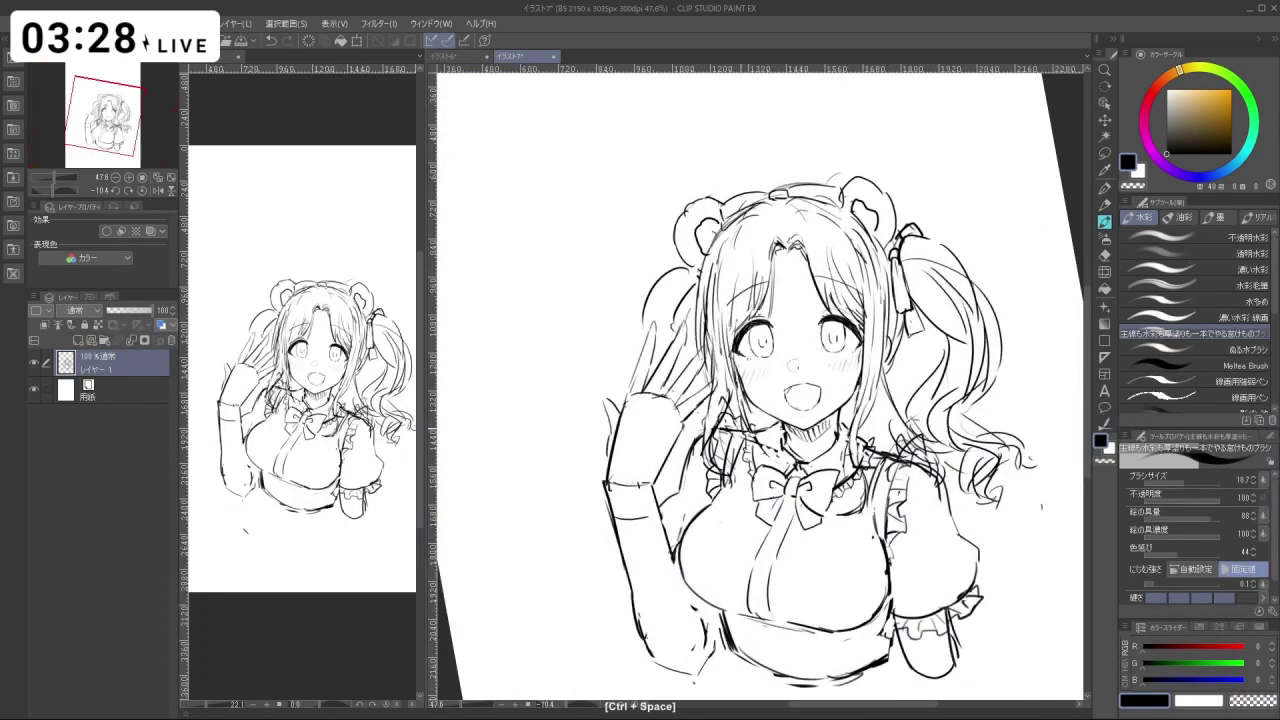
key(ctrl+z)
key(c)
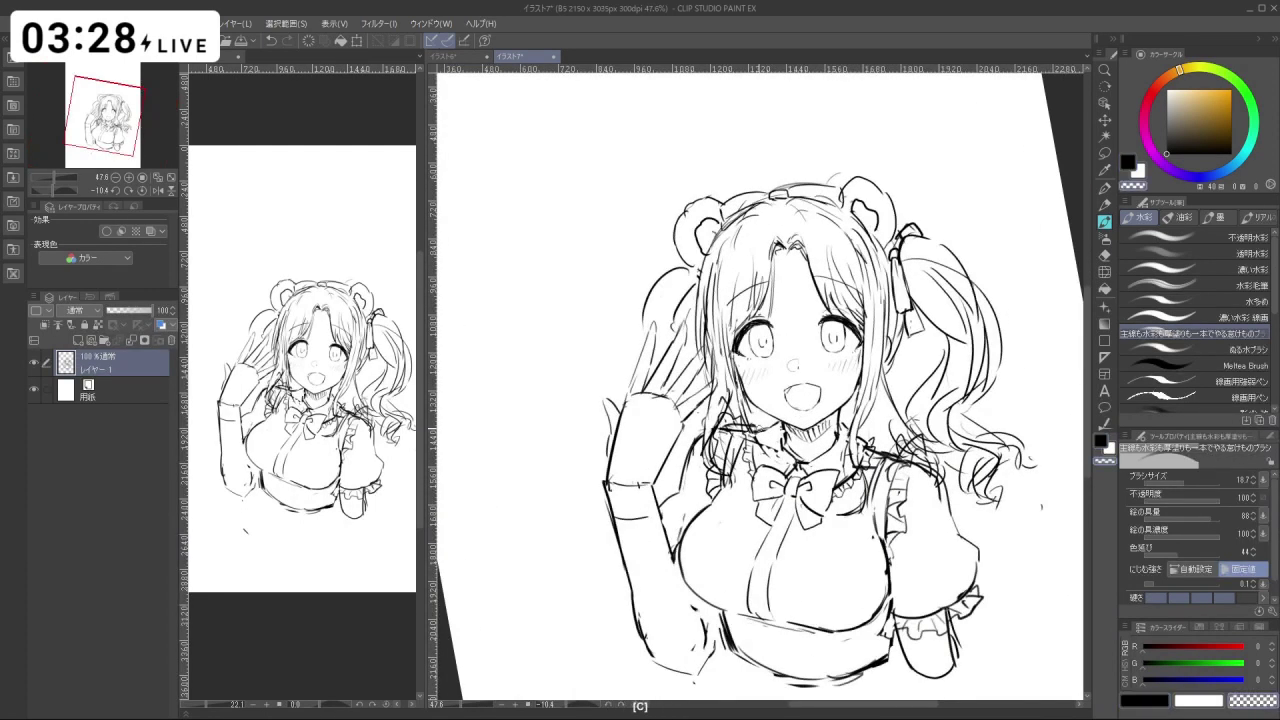
key(c)
key(ctrl+z)
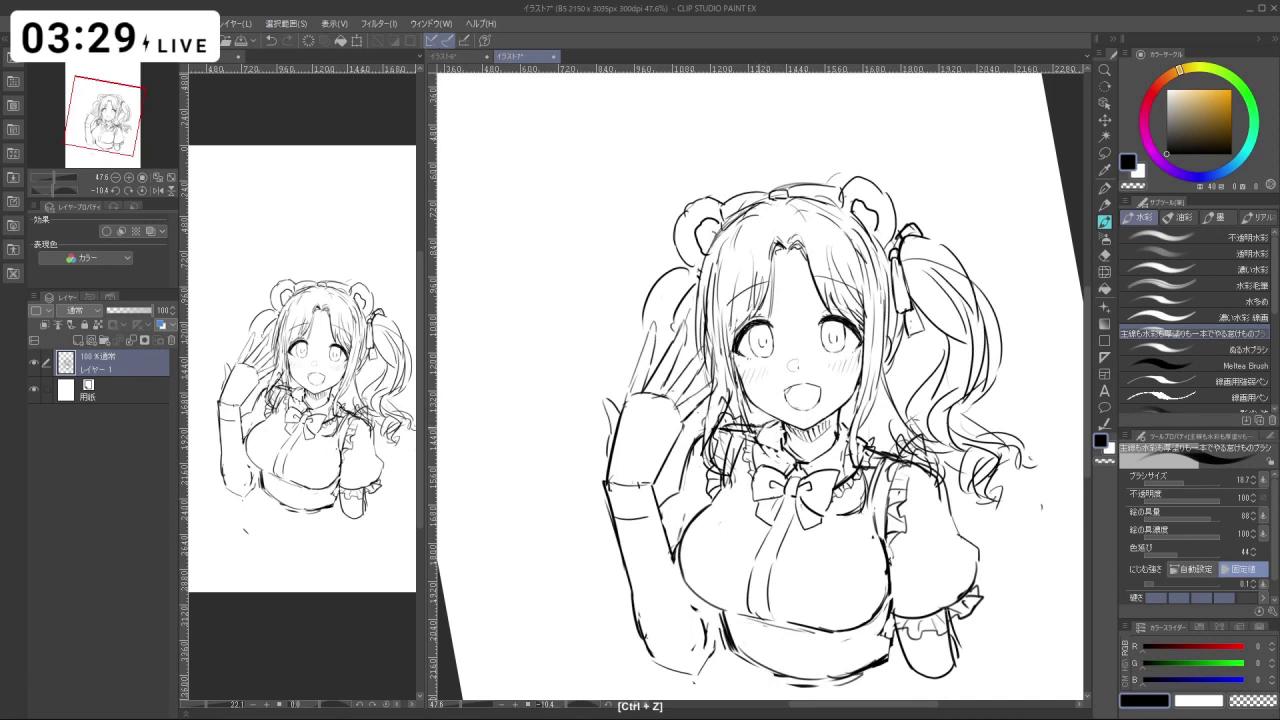
key(c)
key(c)
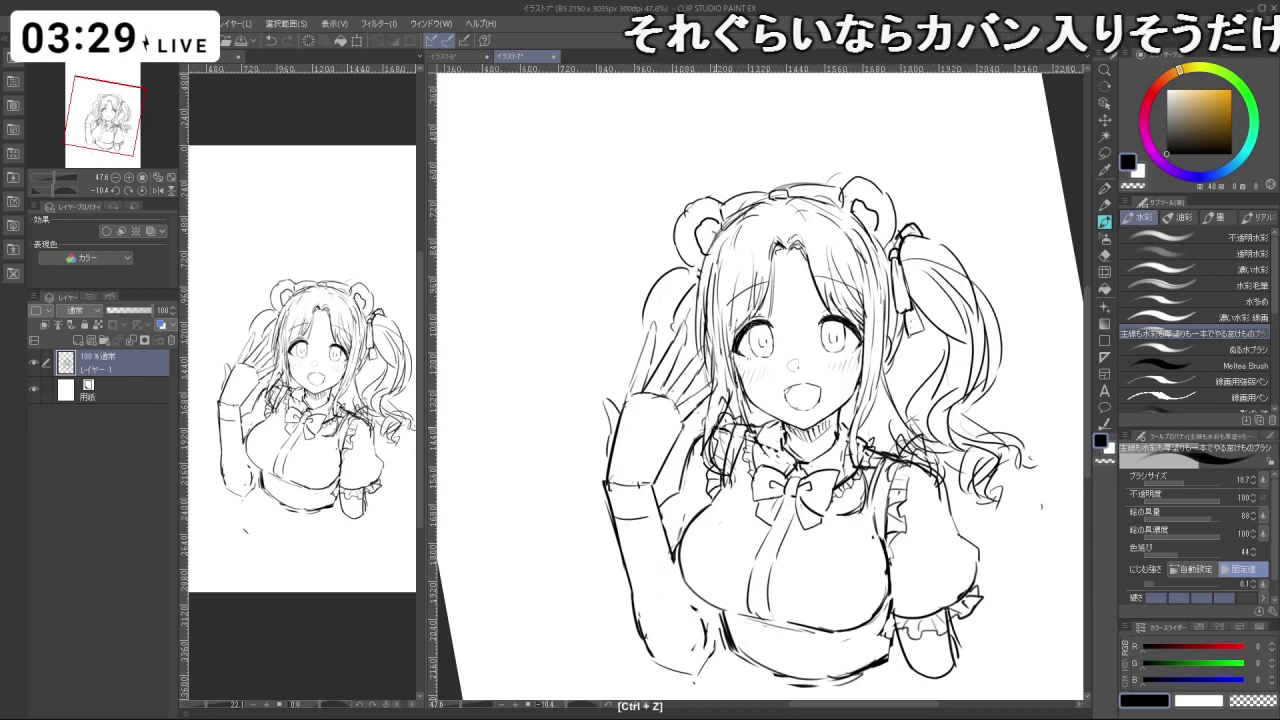
key(ctrl+space)
drag(898, 416, 864, 418)
key(ctrl+z)
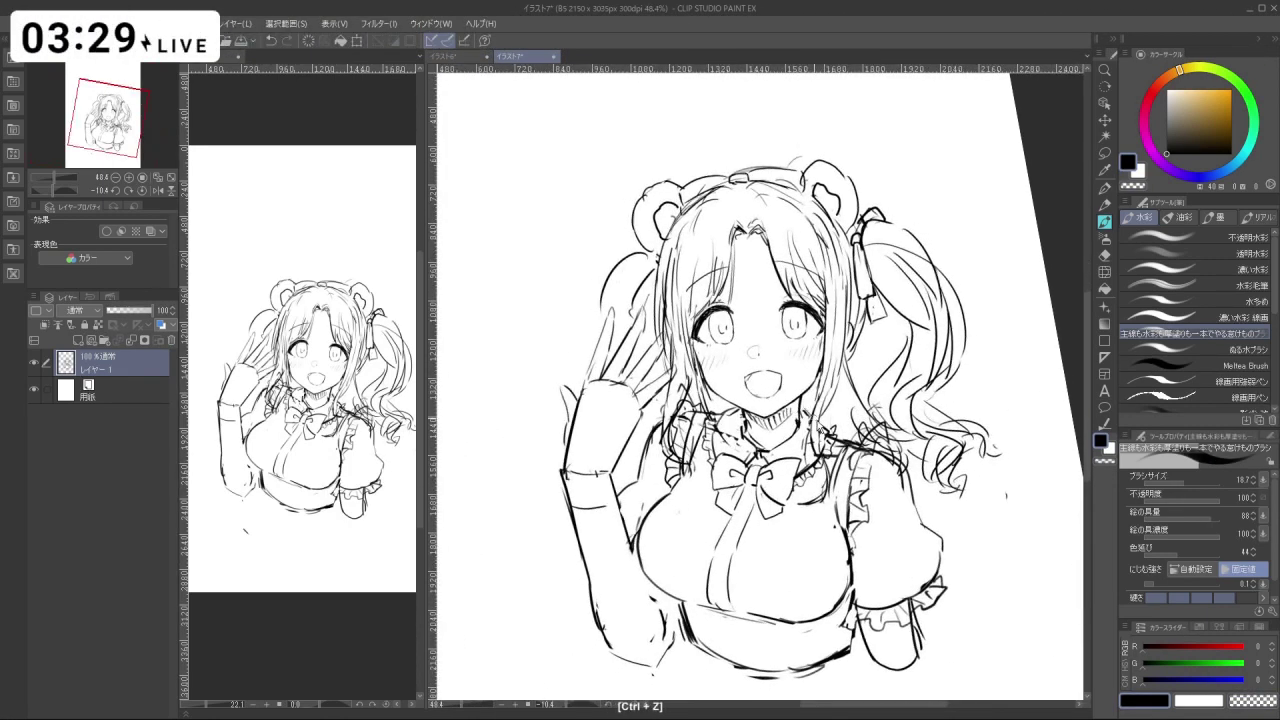
Redraw the collar edge and the shoulder lines on the puff-sleeve side, erasing overlapping strokes.
key(ctrl+z)
drag(827, 417, 832, 434)
key(ctrl+z)
key(c)
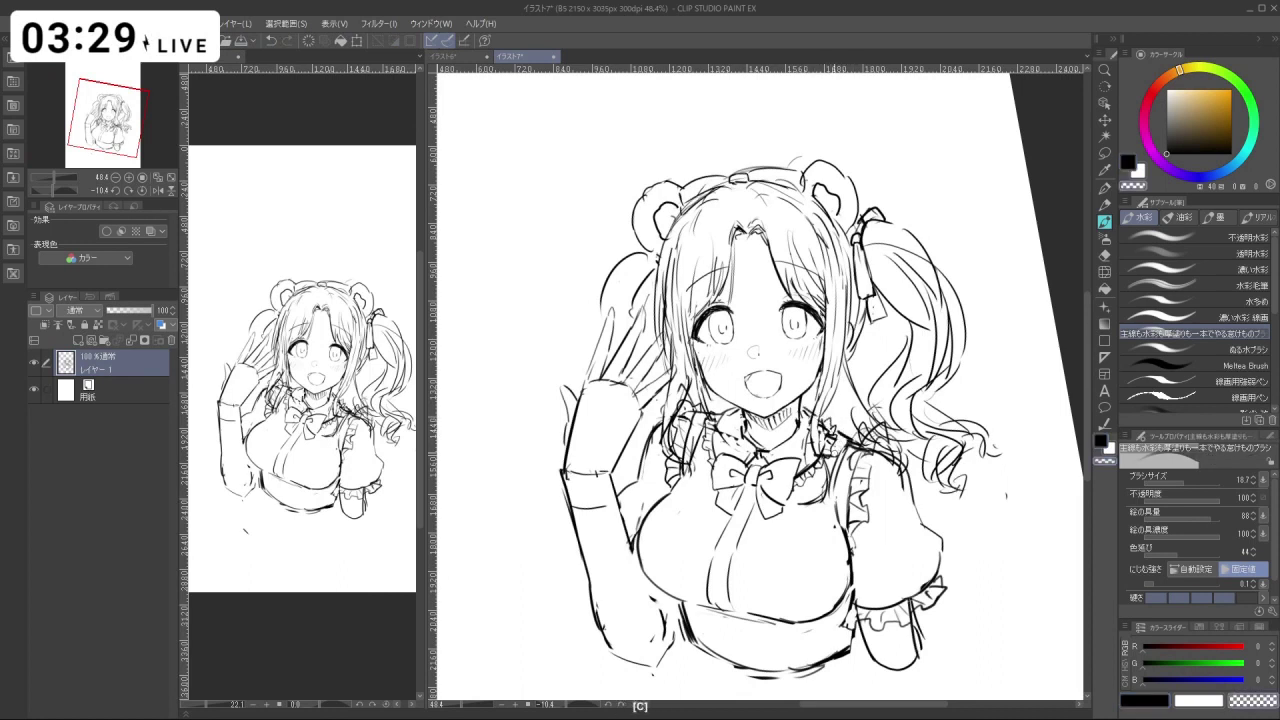
drag(839, 440, 893, 467)
key(c)
key(ctrl+z)
key(ctrl+z)
key(ctrl+space)
drag(814, 573, 770, 573)
mouse_move(846, 460)
mouse_down()
mouse_move(828, 469)
mouse_move(861, 452)
mouse_up()
key(ctrl+space)
key(c)
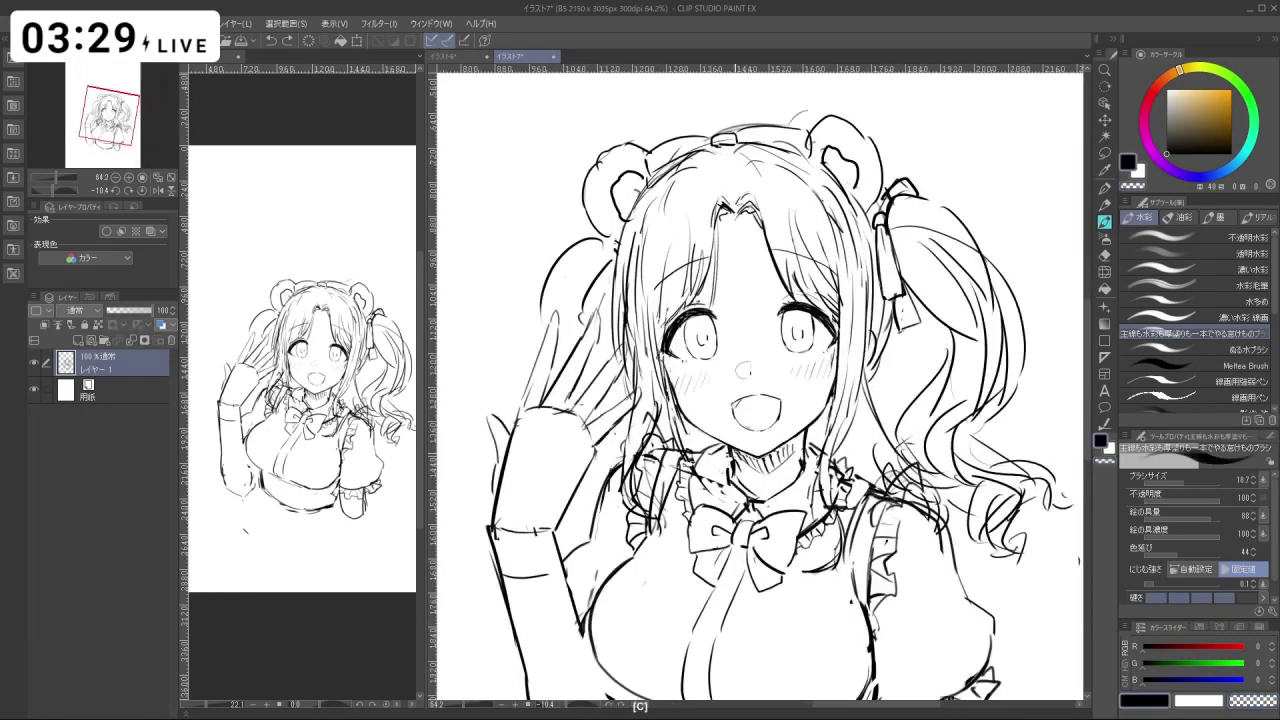
Erase the hatched shading on the neck under the chin.
mouse_move(717, 445)
mouse_down()
mouse_move(768, 470)
mouse_move(754, 470)
mouse_move(790, 450)
mouse_up()
key(c)
key(ctrl+z)
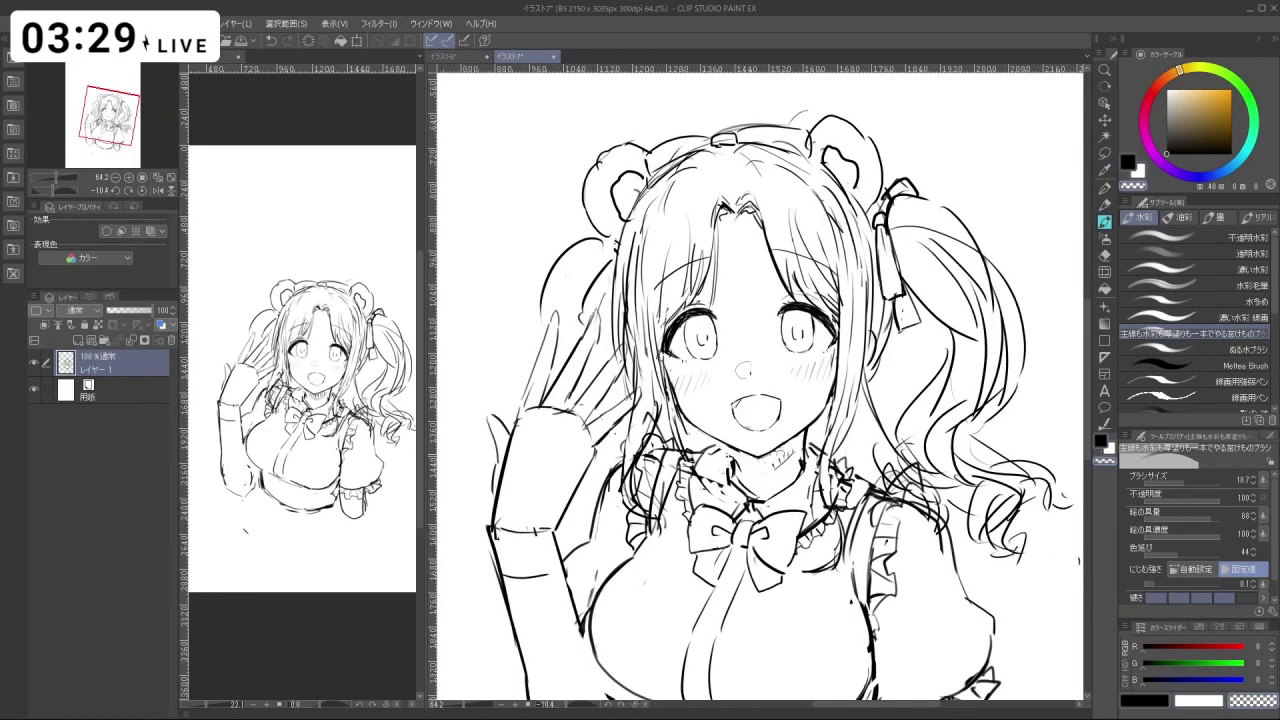
key(c)
key(ctrl+space)
drag(970, 381, 814, 381)
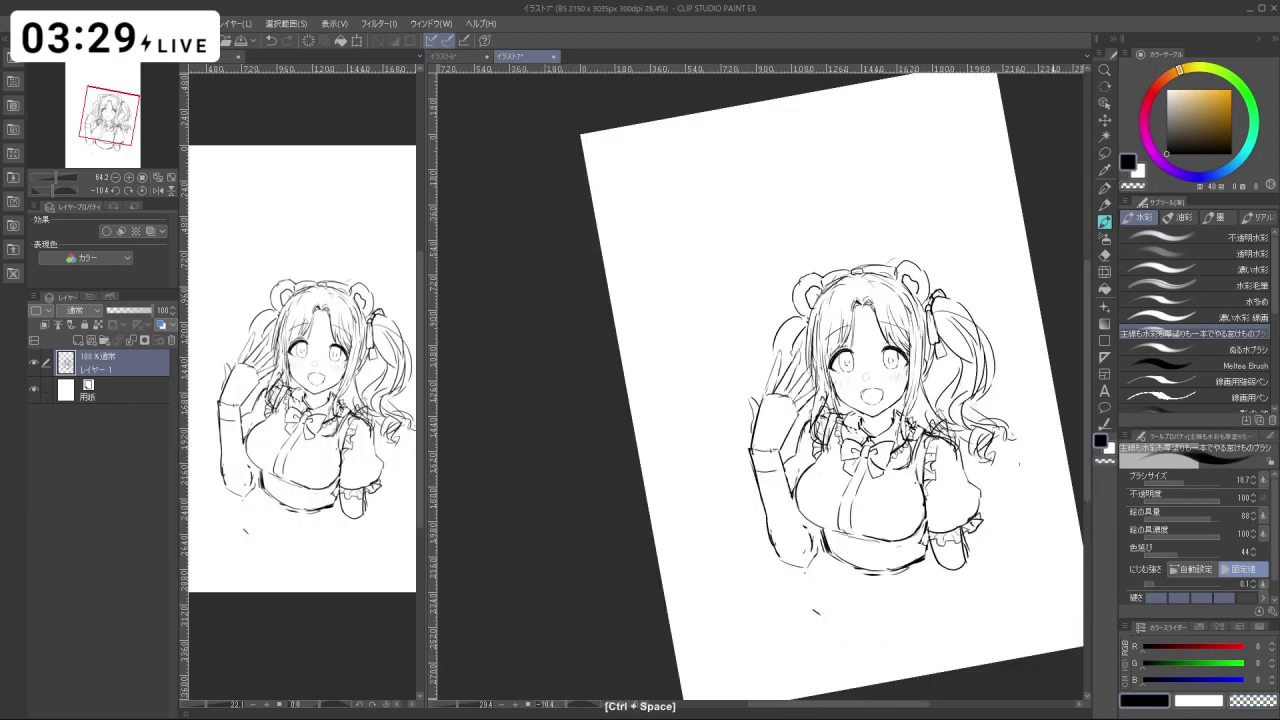
Lasso the head with its ears and ponytails, shift it slightly over the body, then deselect and return to the brush.
click(1105, 154)
key(space)
drag(905, 338, 897, 342)
key(ctrl+space)
drag(899, 390, 1015, 390)
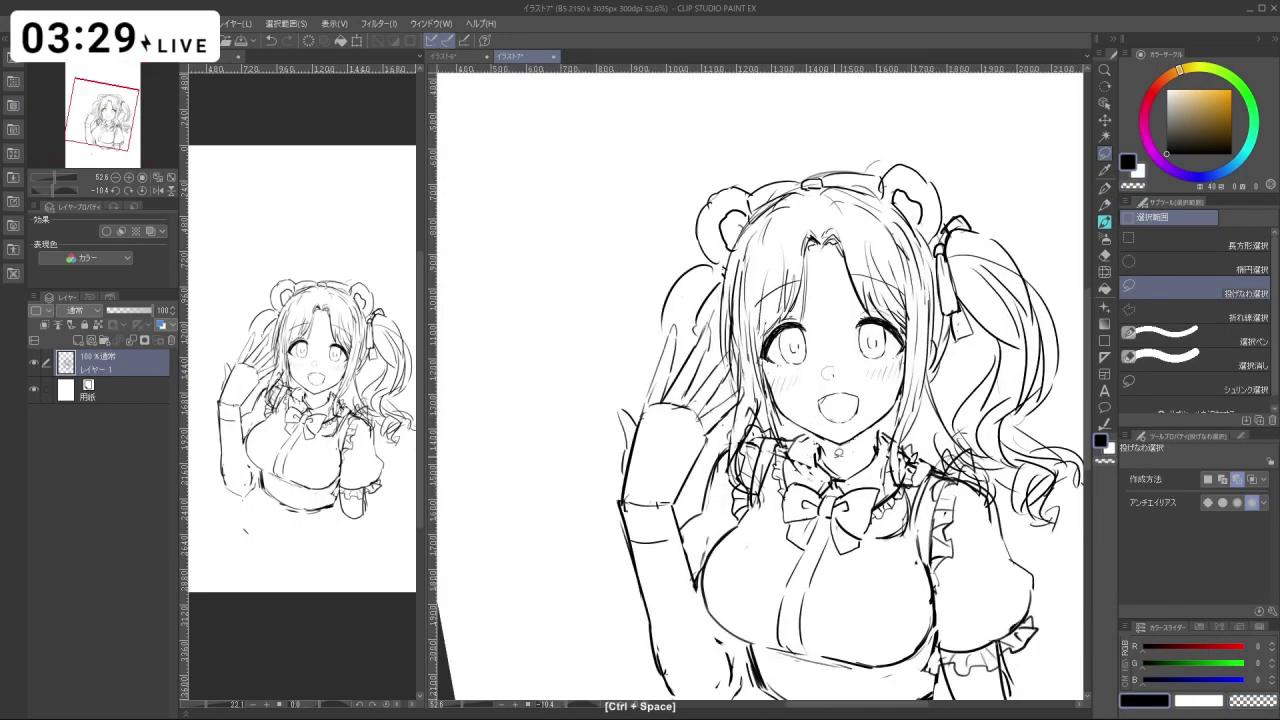
drag(837, 450, 793, 424)
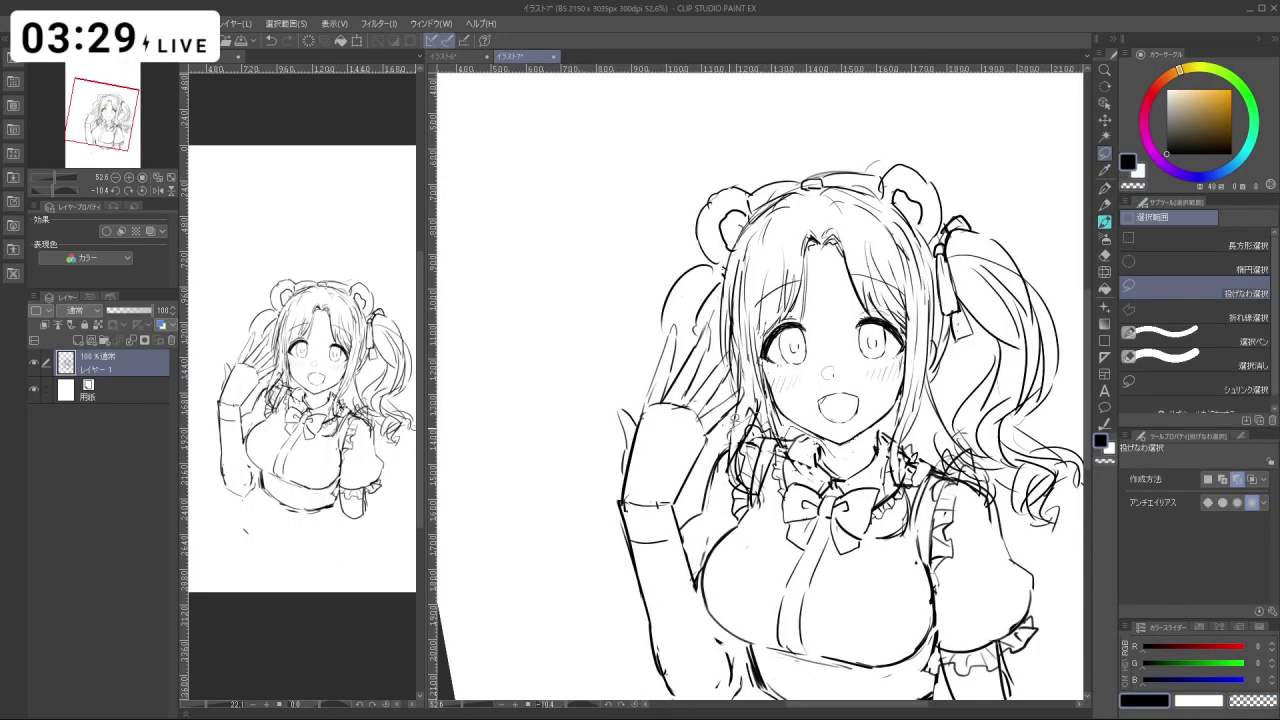
mouse_move(722, 345)
mouse_down()
mouse_move(675, 324)
mouse_move(661, 350)
mouse_move(627, 241)
mouse_move(851, 112)
mouse_move(1011, 190)
mouse_move(1067, 304)
mouse_move(1062, 384)
mouse_move(1085, 475)
mouse_move(1064, 525)
mouse_move(1021, 524)
mouse_move(958, 439)
mouse_move(850, 445)
mouse_up()
key(space)
click(863, 638)
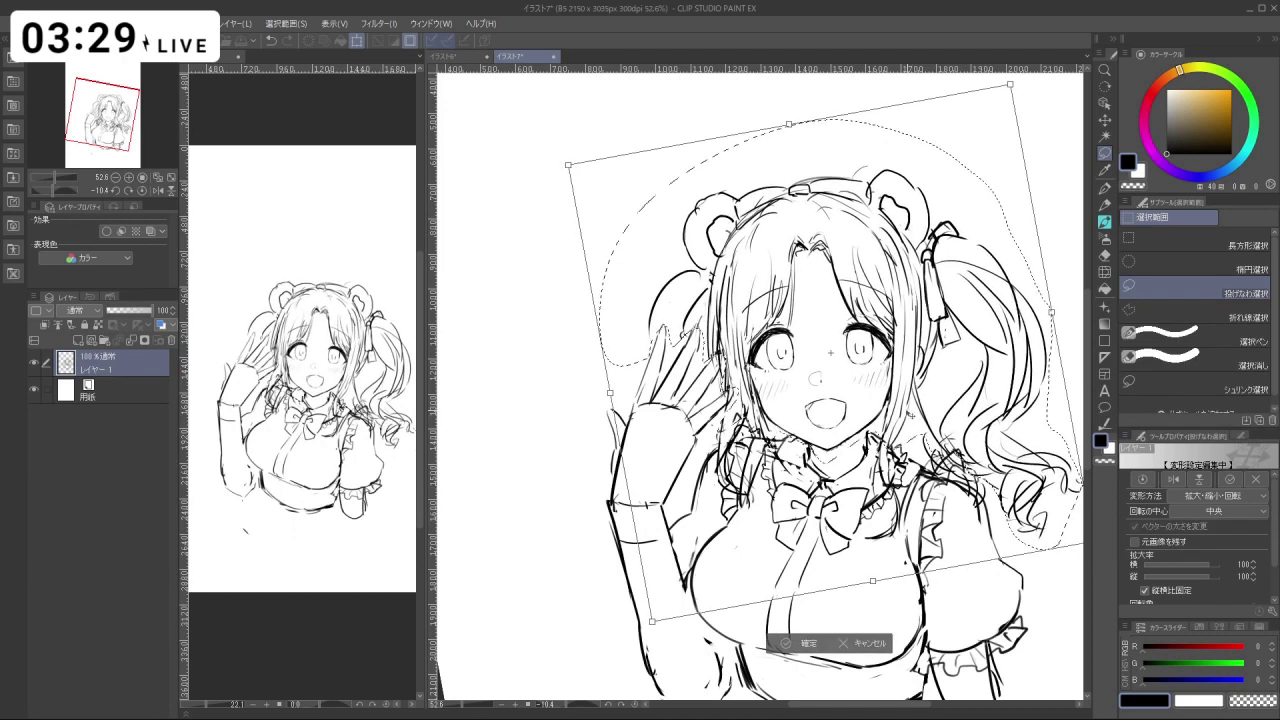
click(793, 645)
click(712, 645)
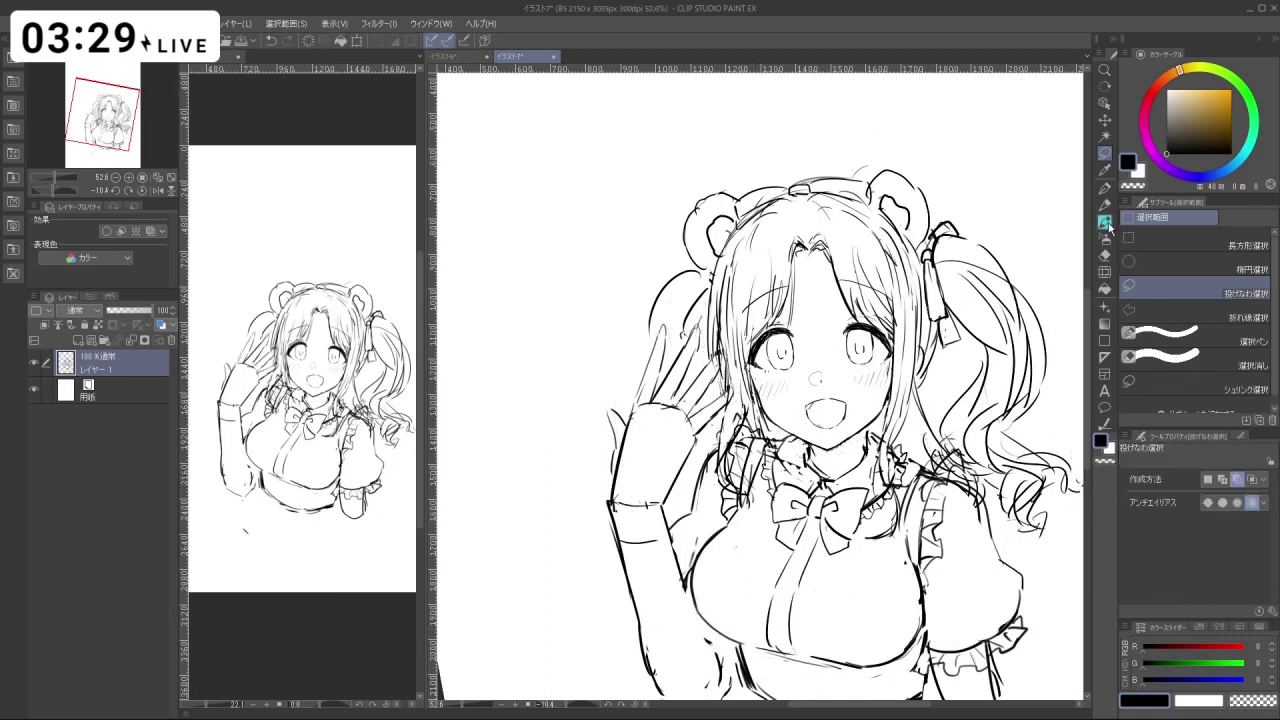
click(1105, 223)
Draw three small oval buttons down the bodice placket below the bow with a finer brush.
key(ctrl+space)
drag(792, 542, 806, 540)
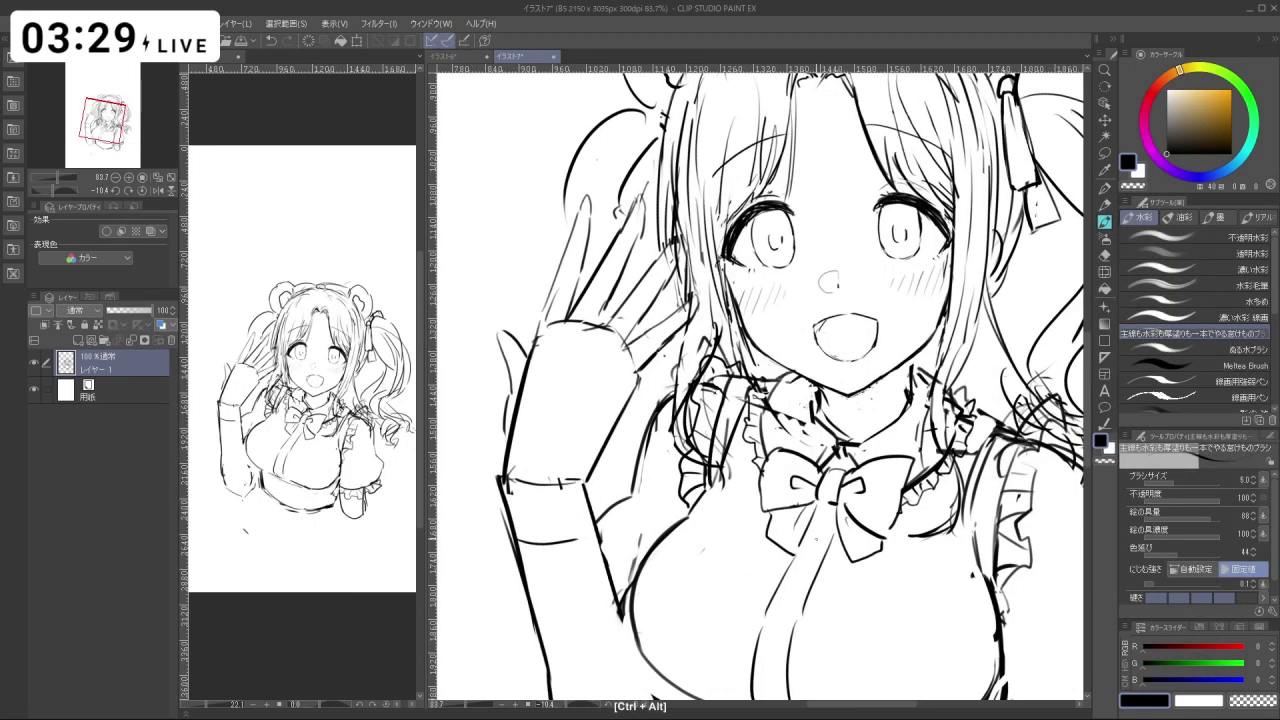
key(ctrl+z)
key(ctrl+z)
drag(801, 646, 769, 548)
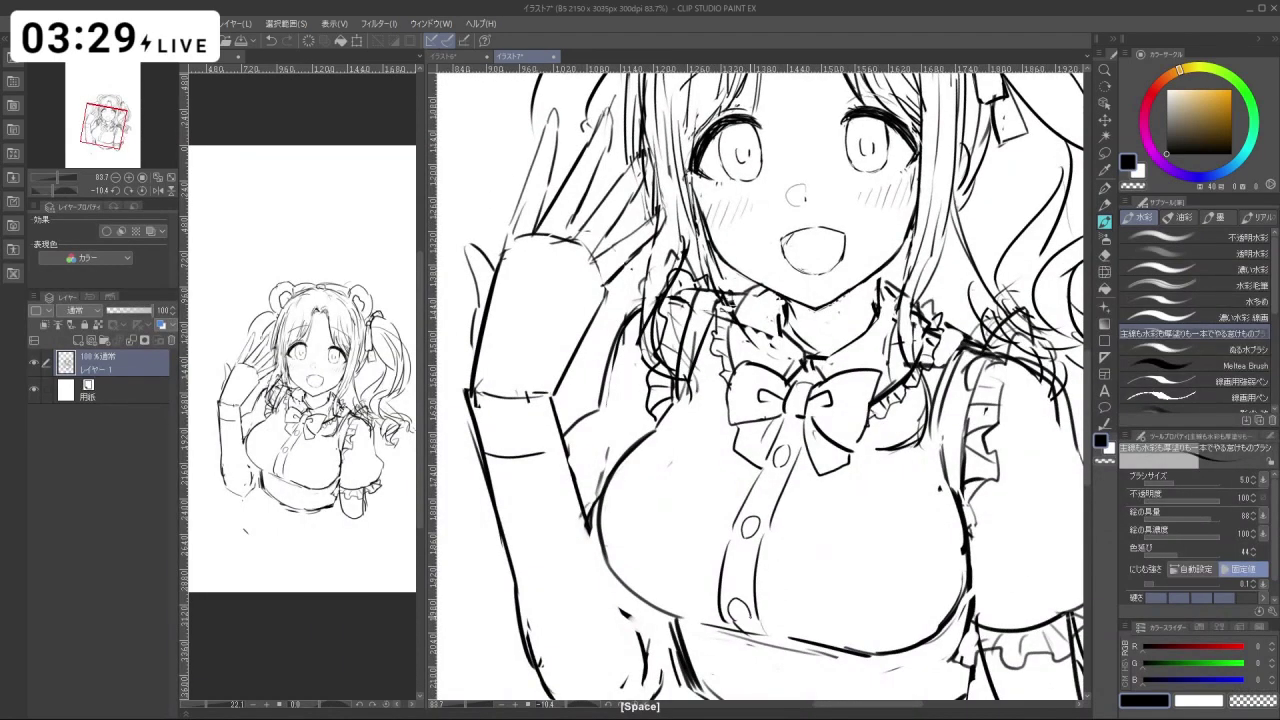
key(ctrl+z)
drag(846, 594, 750, 590)
drag(874, 460, 816, 428)
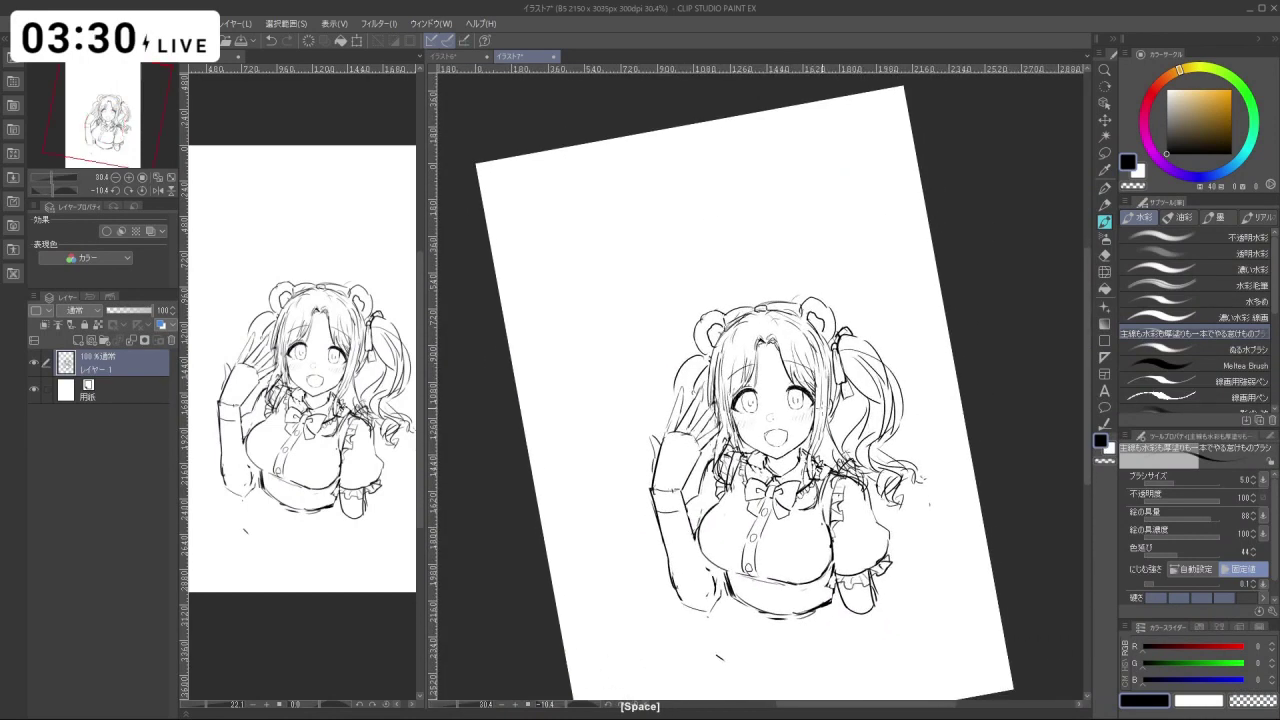
Undo back to the active head selection, nudge the selected head slightly toward the waving hand with Transform, and deselect.
key(ctrl+z)
key(ctrl+z)
key(ctrl+t)
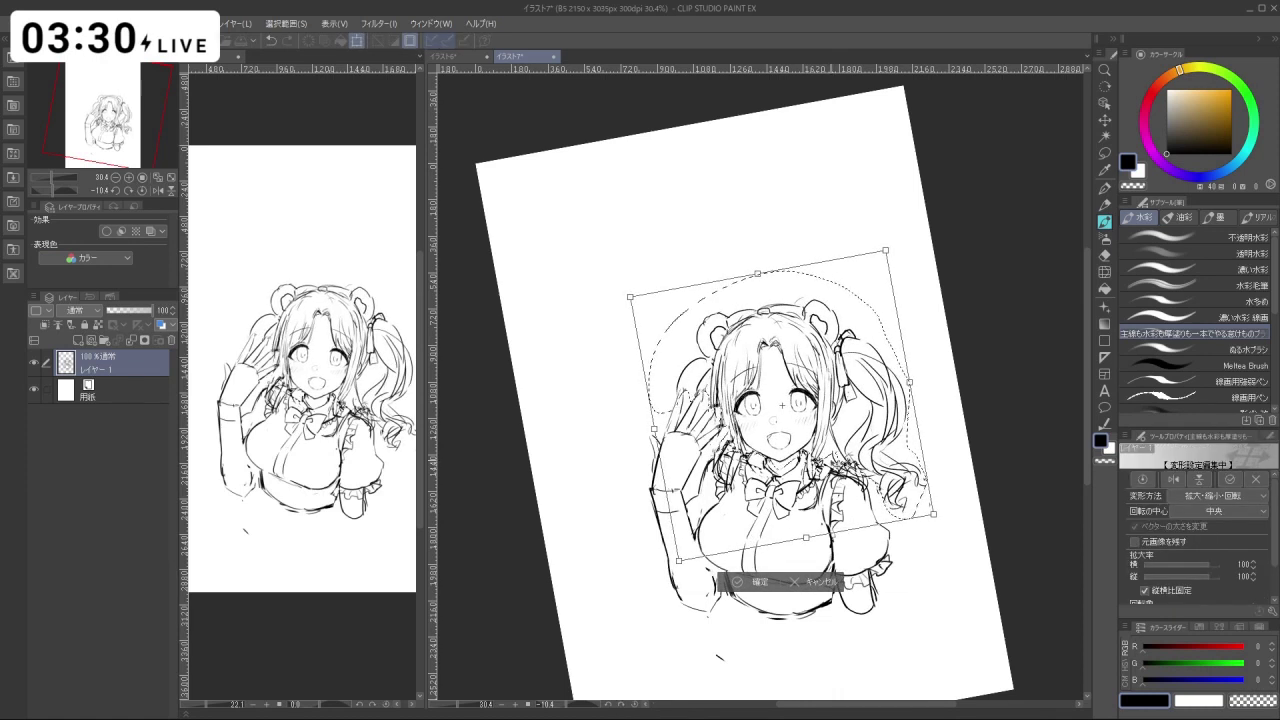
drag(832, 458, 828, 456)
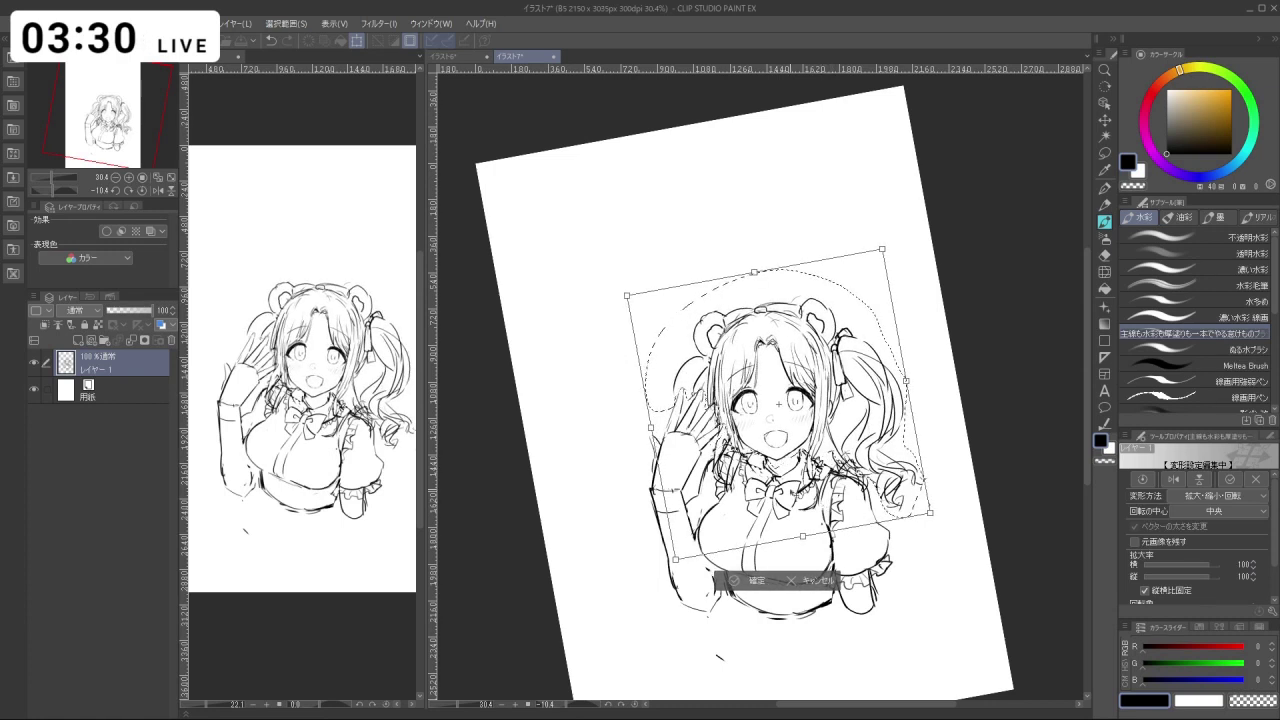
click(760, 582)
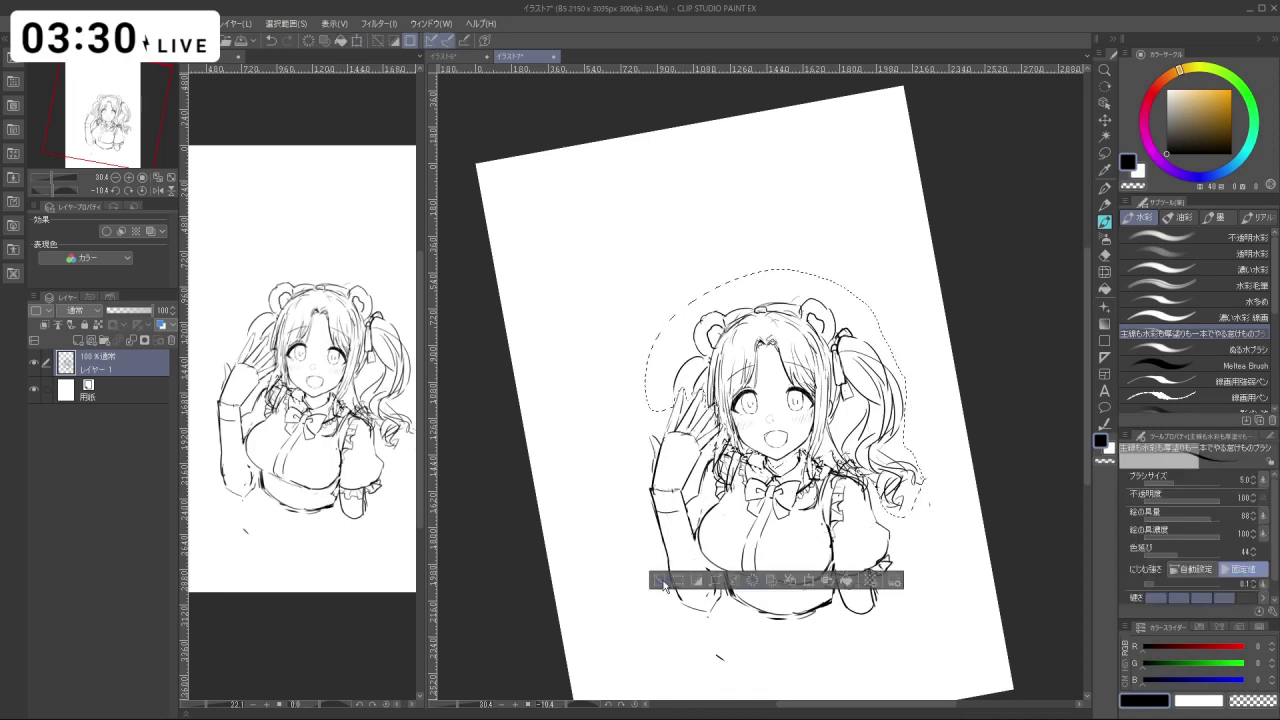
click(660, 580)
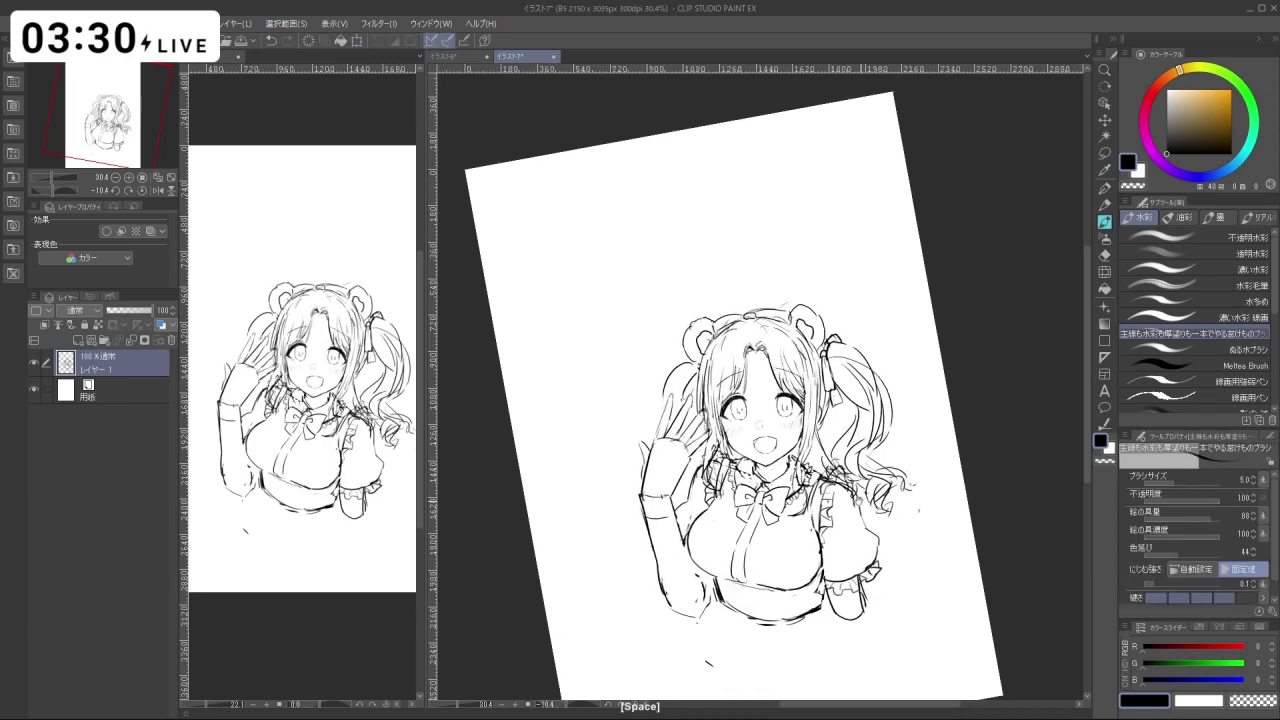
Lasso the head with its ears and ponytails, retrying the outline, shift it slightly toward the puff-sleeve side, then deselect and return to the brush.
key(ctrl+space)
click(770, 466)
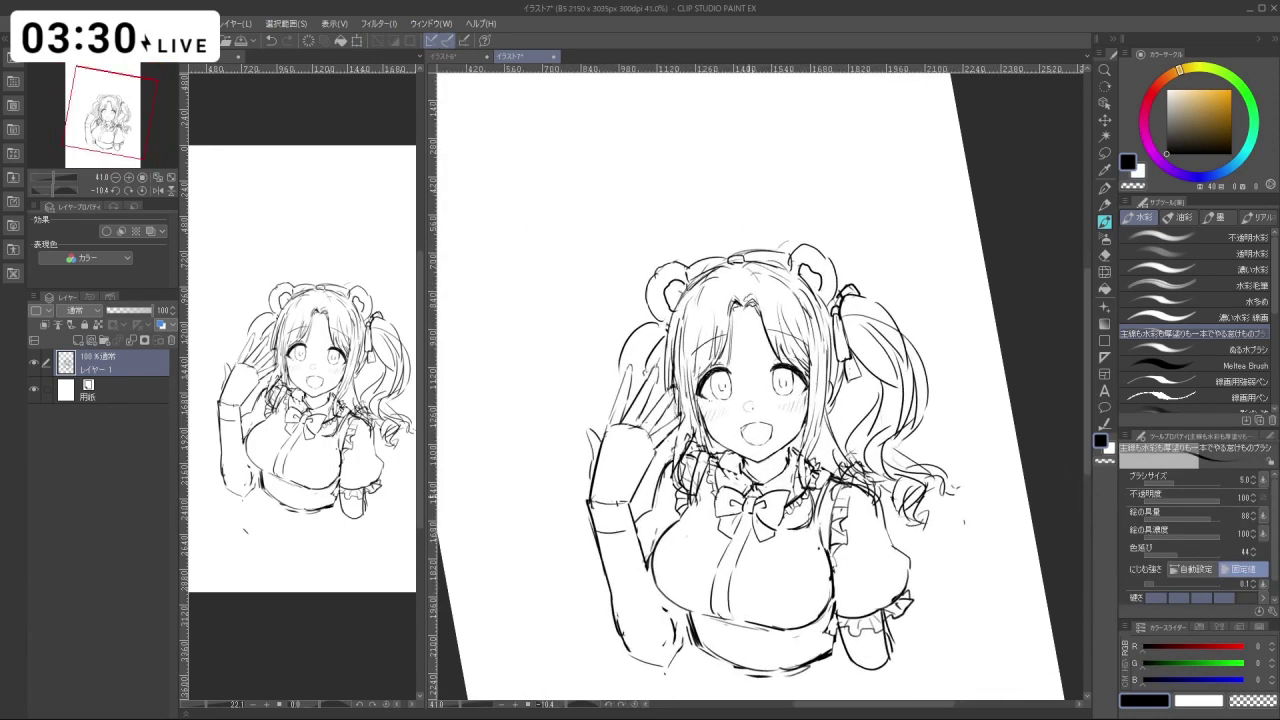
click(1104, 152)
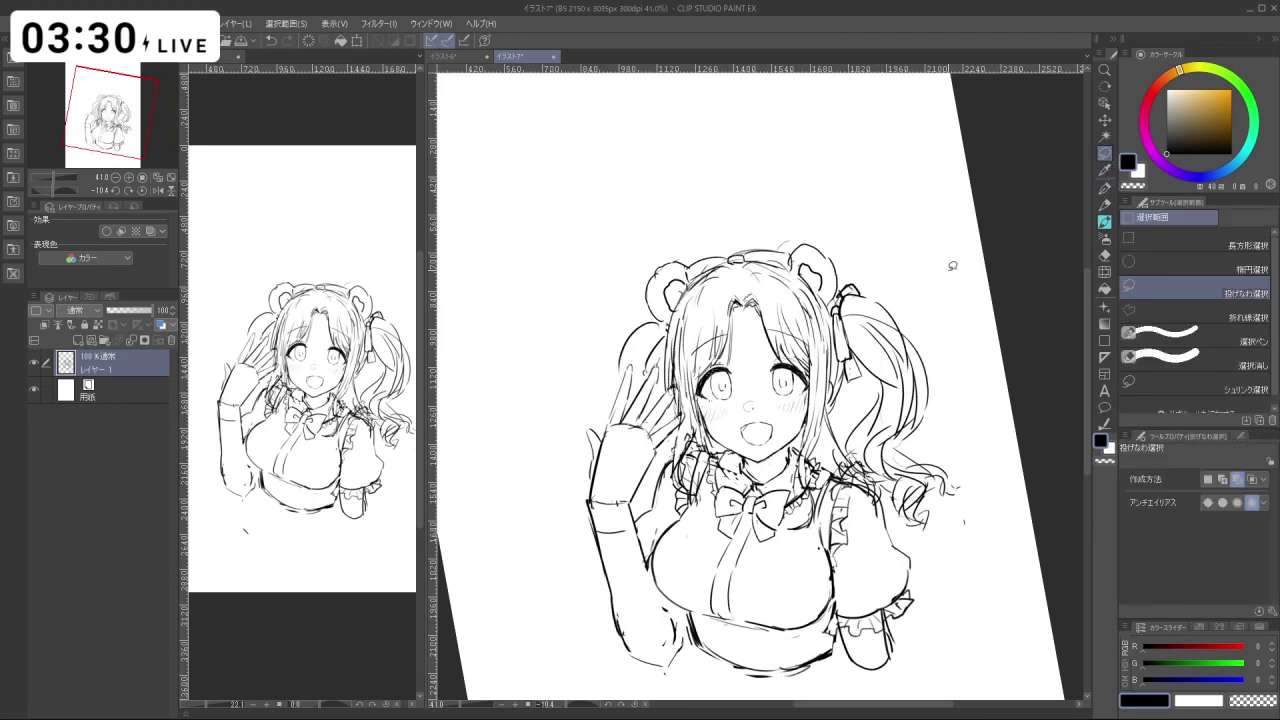
key(ctrl+z)
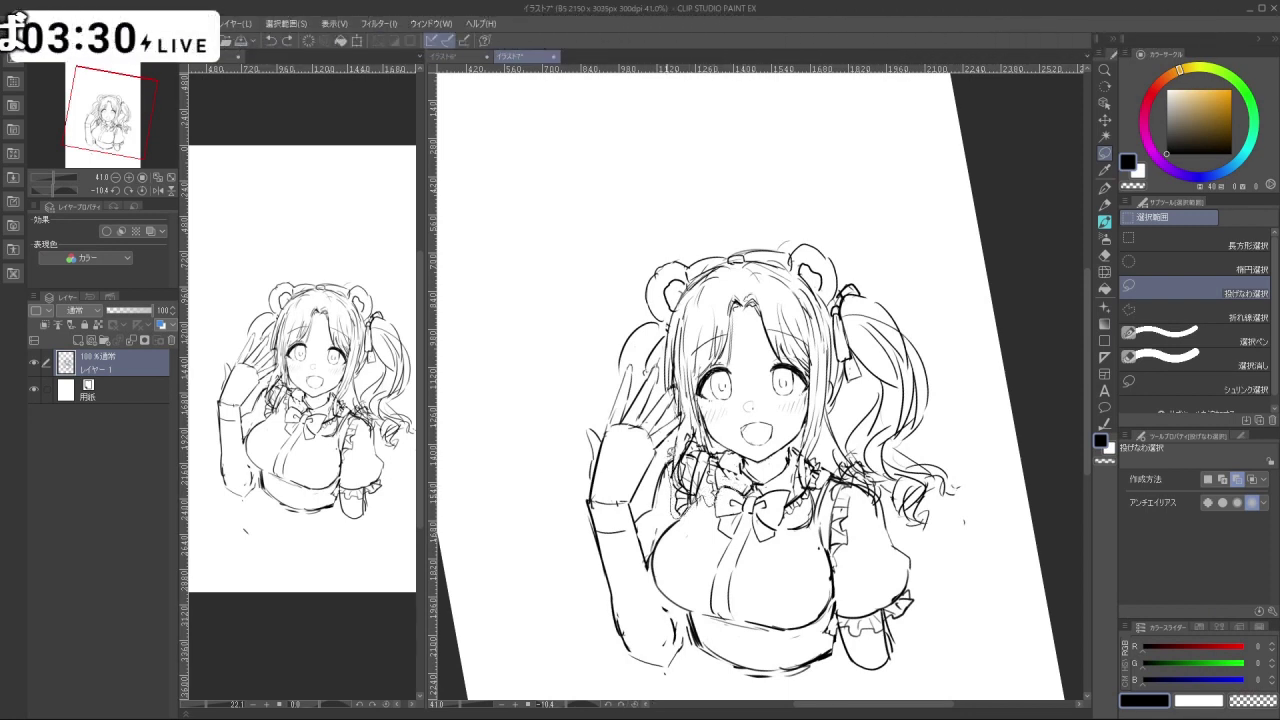
mouse_move(690, 410)
mouse_down()
mouse_move(640, 360)
mouse_move(618, 368)
mouse_move(712, 180)
mouse_move(955, 407)
mouse_move(940, 546)
mouse_move(843, 448)
mouse_move(795, 442)
mouse_move(766, 460)
mouse_move(790, 441)
mouse_up()
key(ctrl+z)
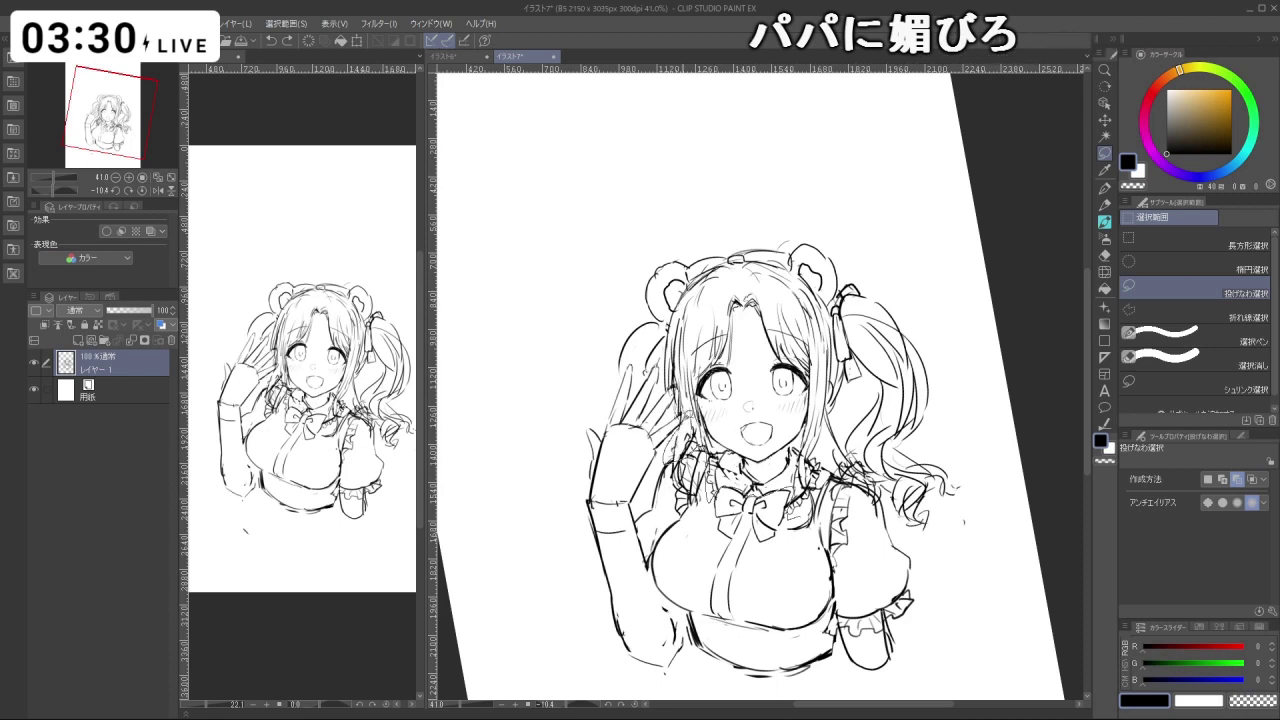
mouse_move(670, 385)
mouse_down()
mouse_move(645, 362)
mouse_move(592, 398)
mouse_move(903, 222)
mouse_move(985, 505)
mouse_move(905, 530)
mouse_move(890, 482)
mouse_move(850, 453)
mouse_move(798, 440)
mouse_move(775, 464)
mouse_up()
key(ctrl+z)
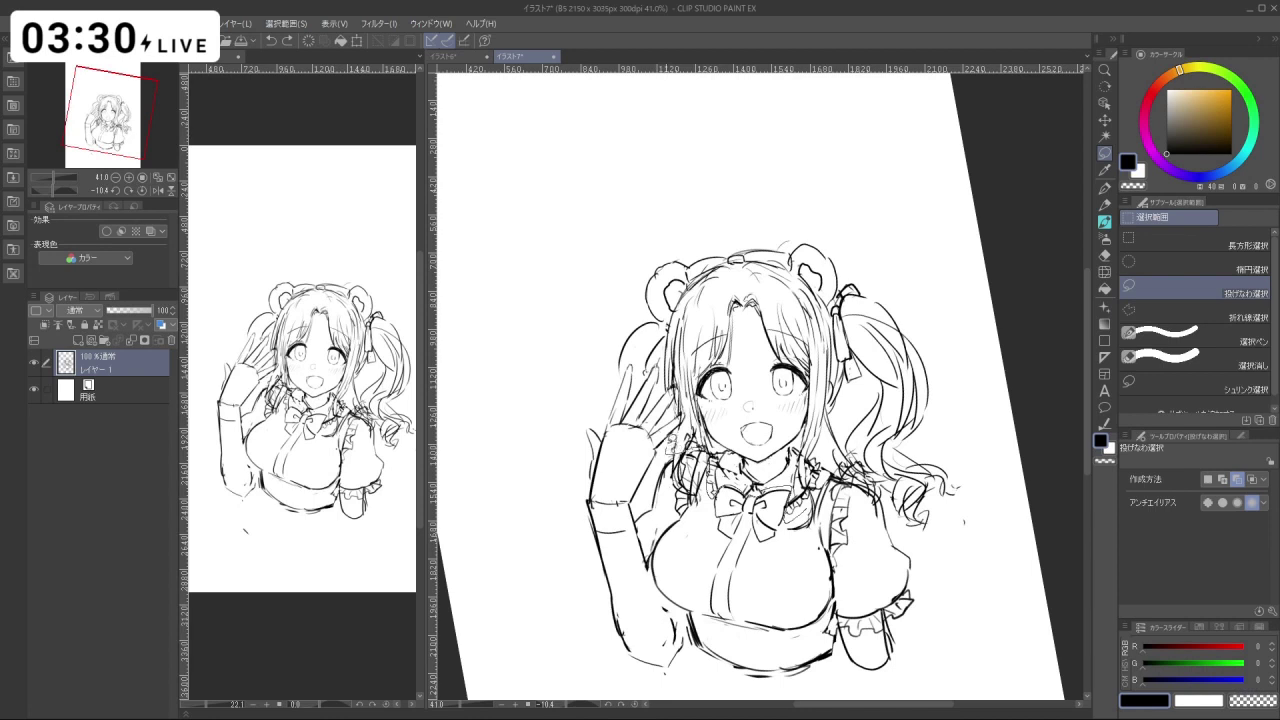
mouse_move(686, 411)
mouse_down()
mouse_move(661, 390)
mouse_move(658, 364)
mouse_move(614, 386)
mouse_move(772, 178)
mouse_move(995, 463)
mouse_move(941, 521)
mouse_move(905, 515)
mouse_move(863, 458)
mouse_up()
drag(745, 495, 694, 455)
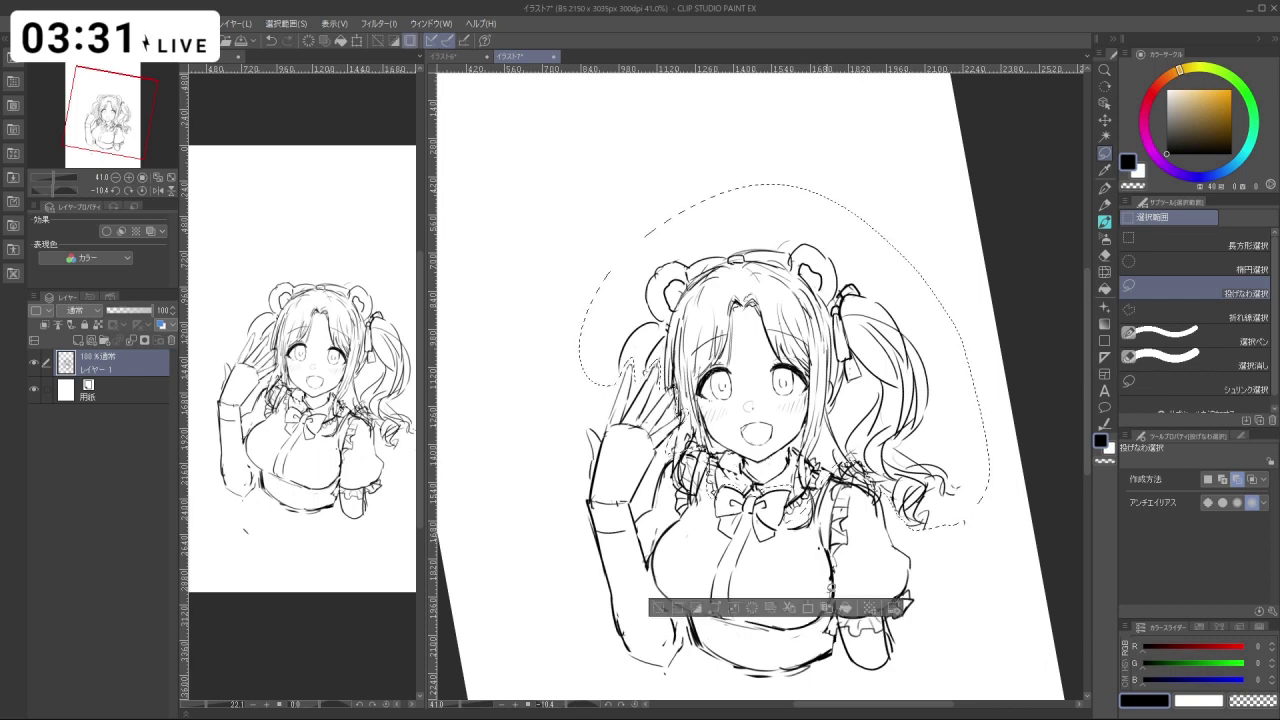
click(814, 608)
drag(866, 468, 873, 469)
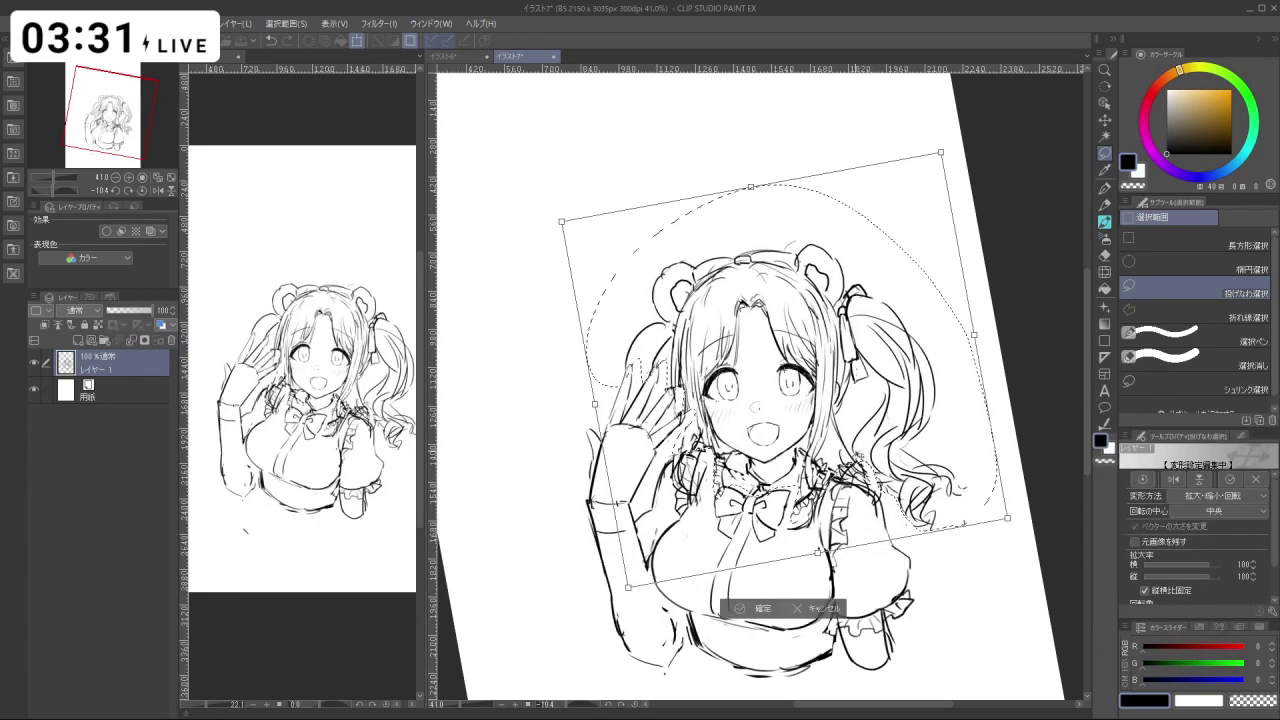
click(743, 608)
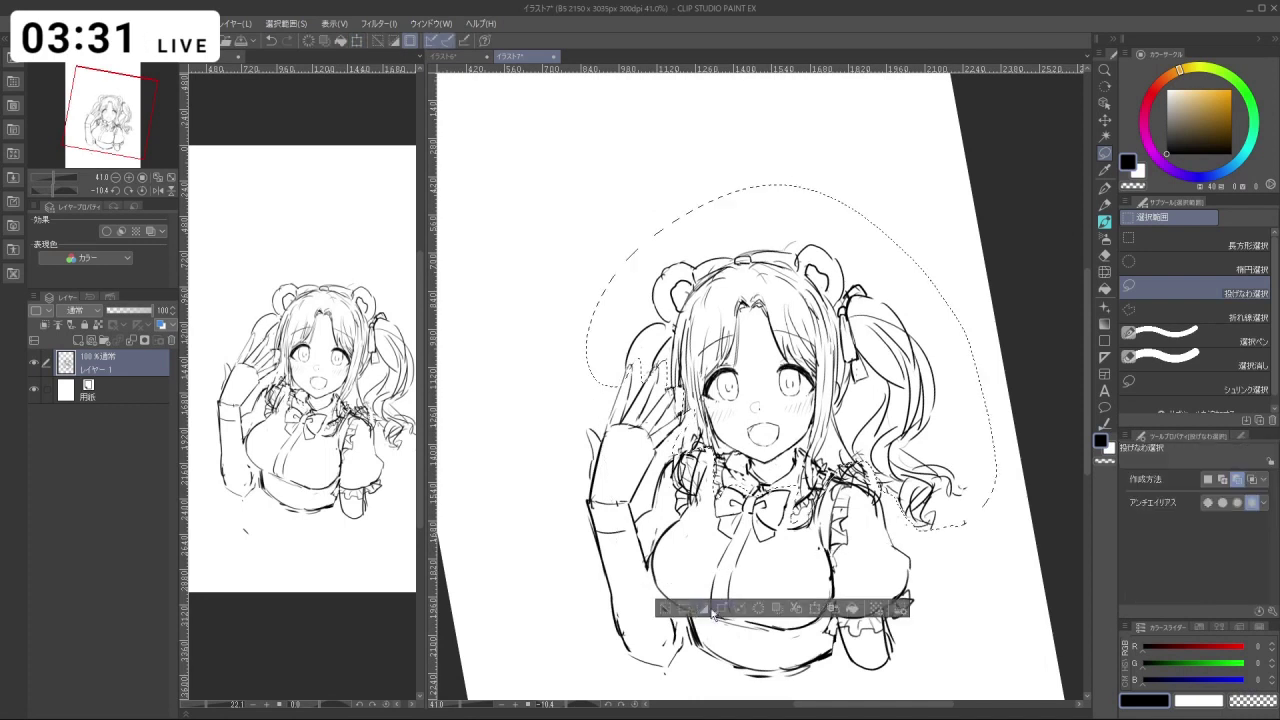
click(663, 608)
click(1105, 222)
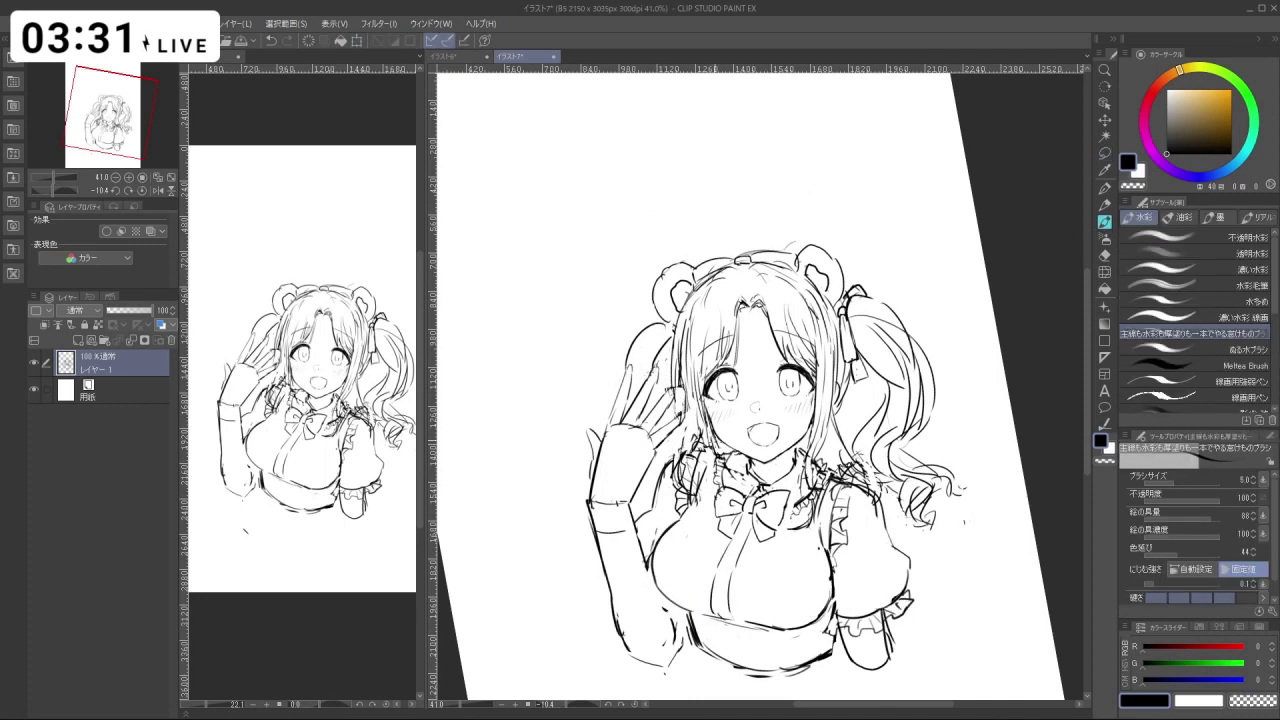
Restore the head selection, nudge the head up a touch with Transform, and deselect.
key(ctrl+z)
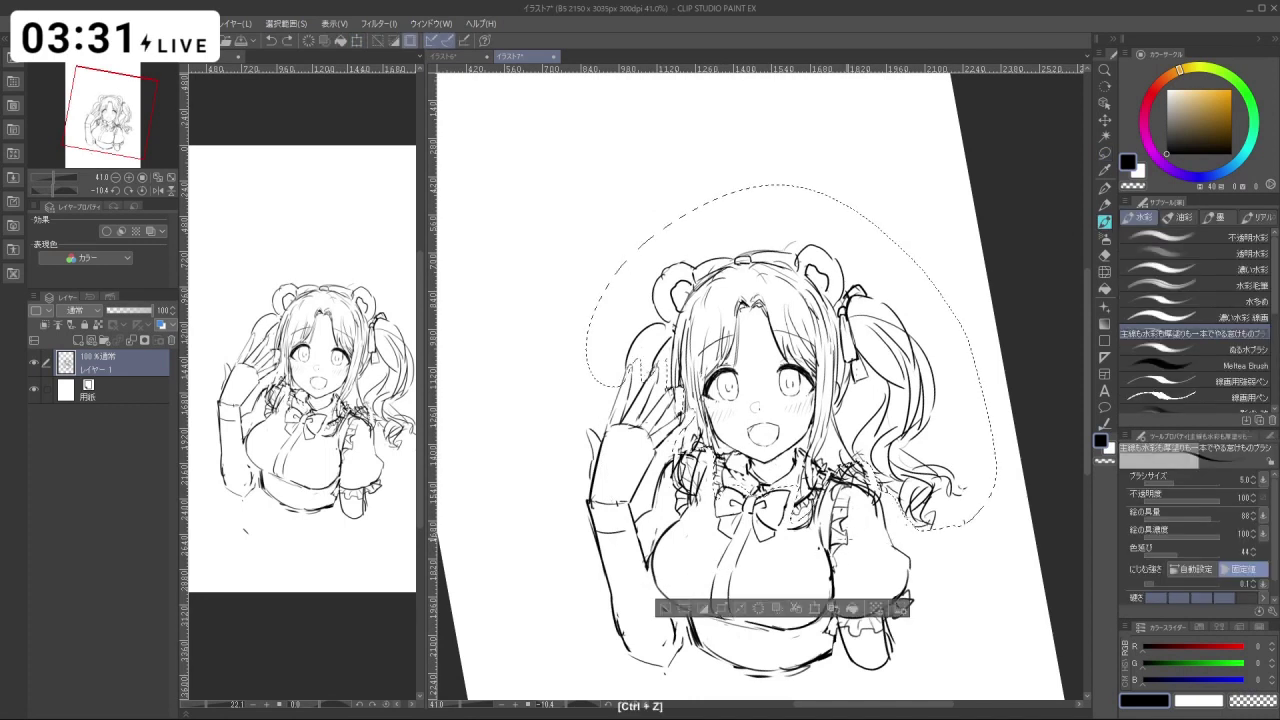
key(ctrl+t)
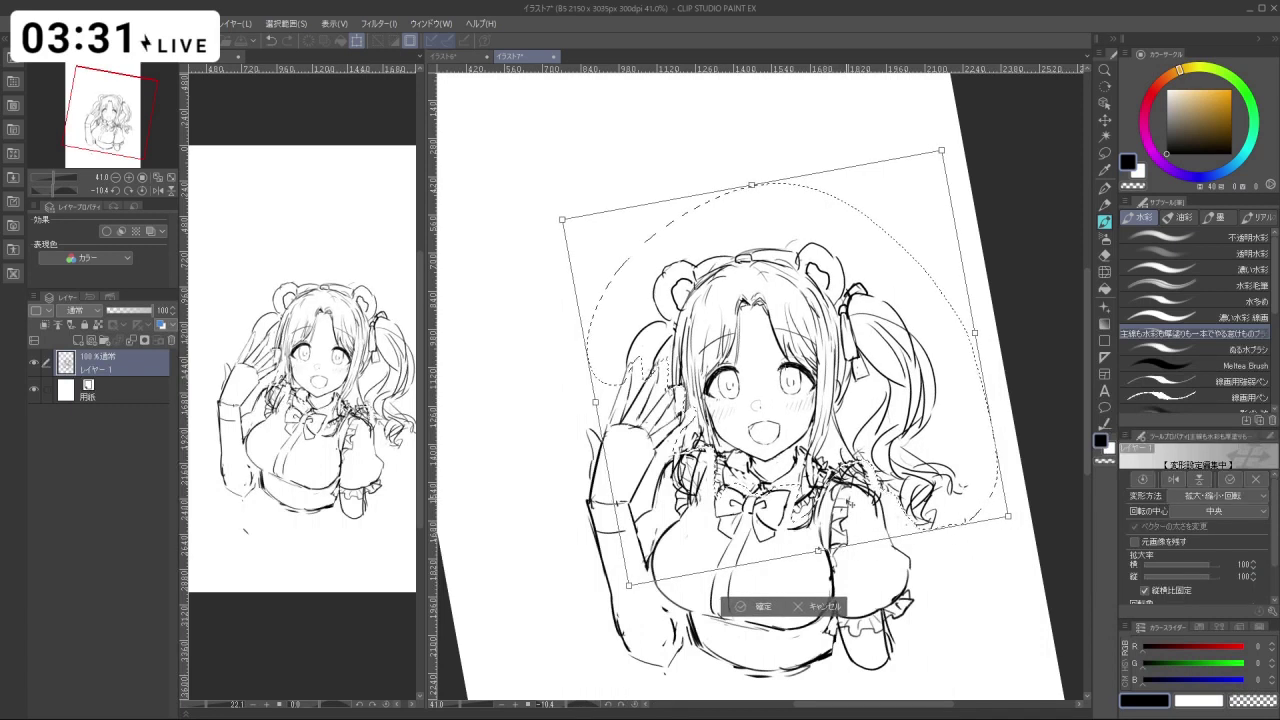
click(761, 607)
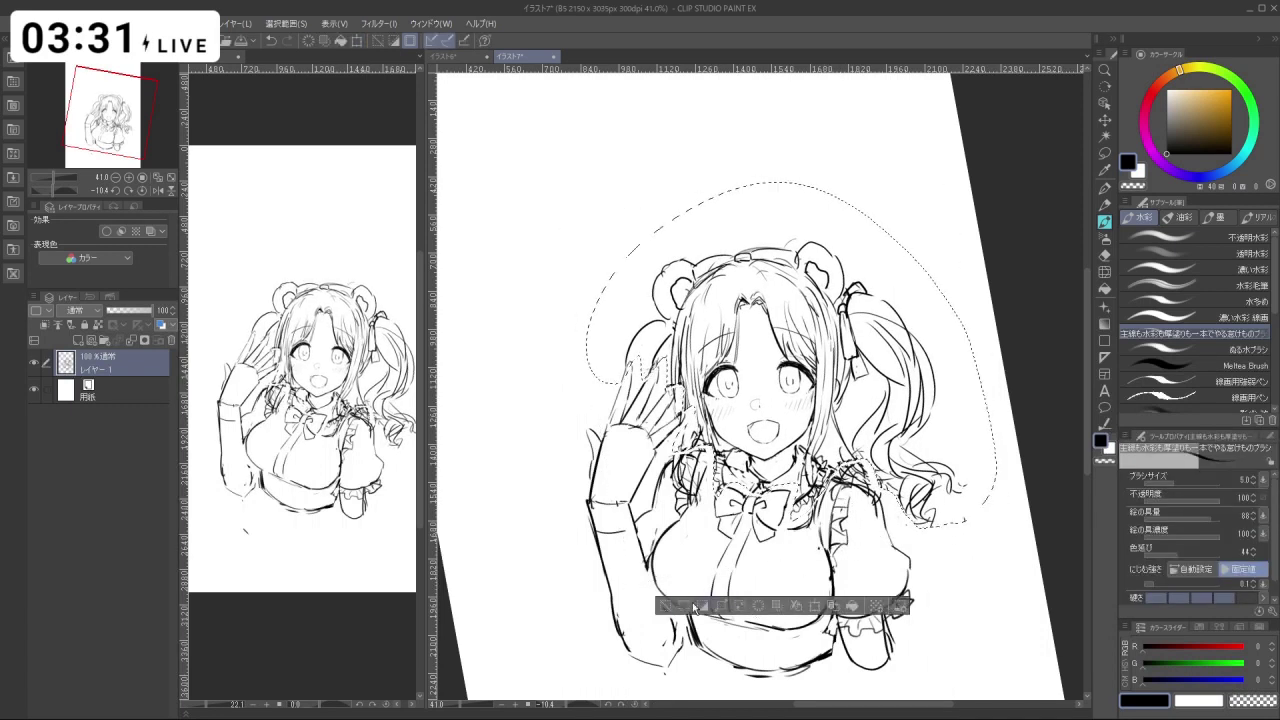
key(shift+space)
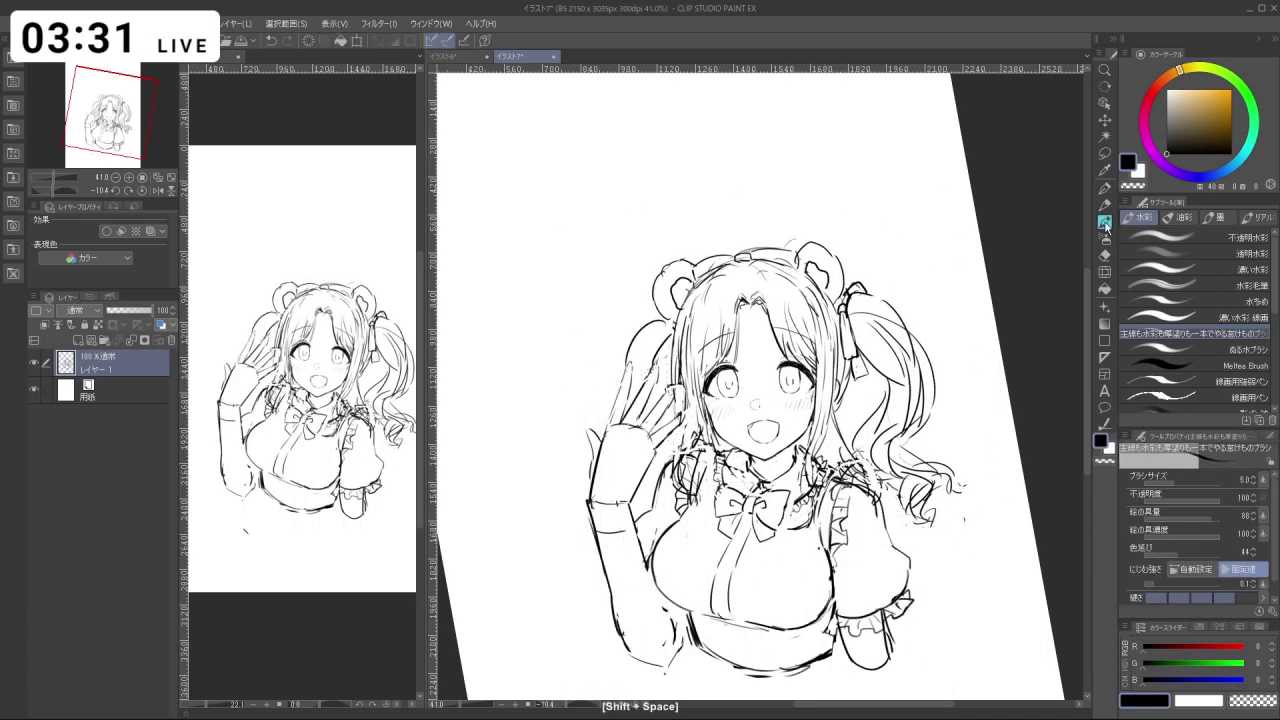
Redraw the neck lines with hatched shading under the chin and the inner collar edge, undoing unwanted strokes.
key(ctrl+z)
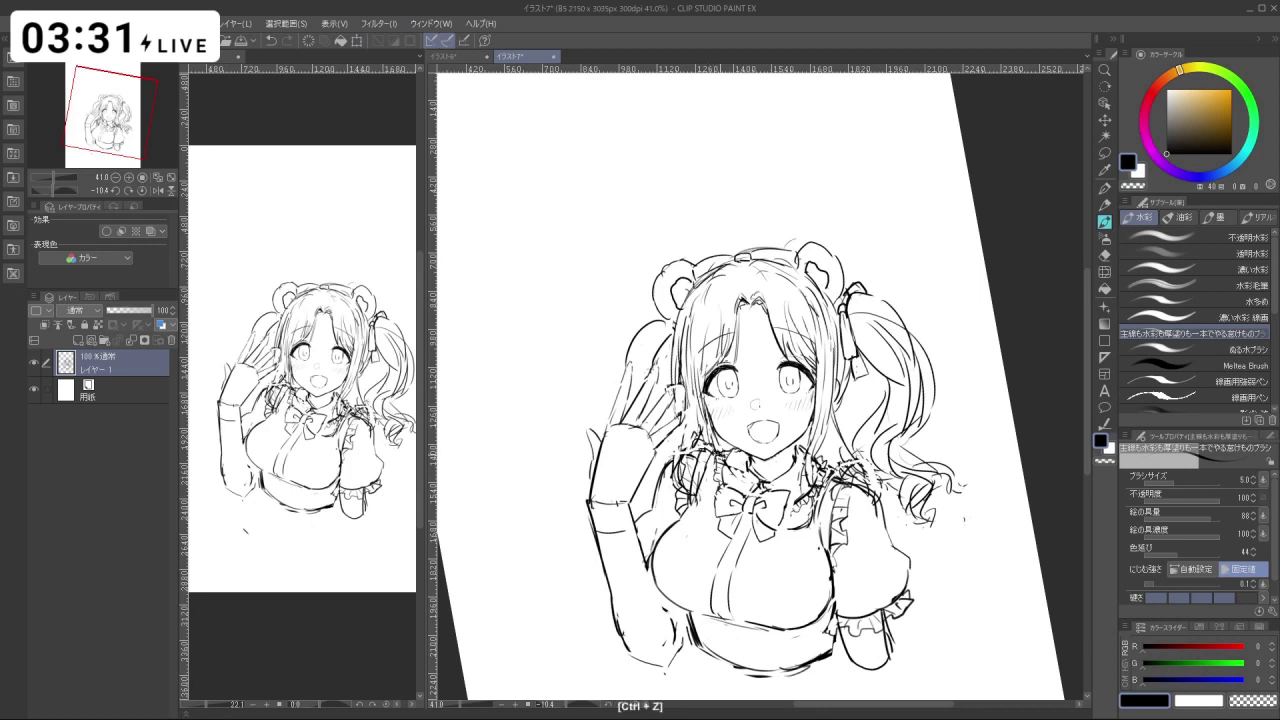
key(ctrl+z)
key(ctrl+z)
key(ctrl+z)
drag(790, 438, 796, 449)
key(c)
key(c)
key(ctrl+z)
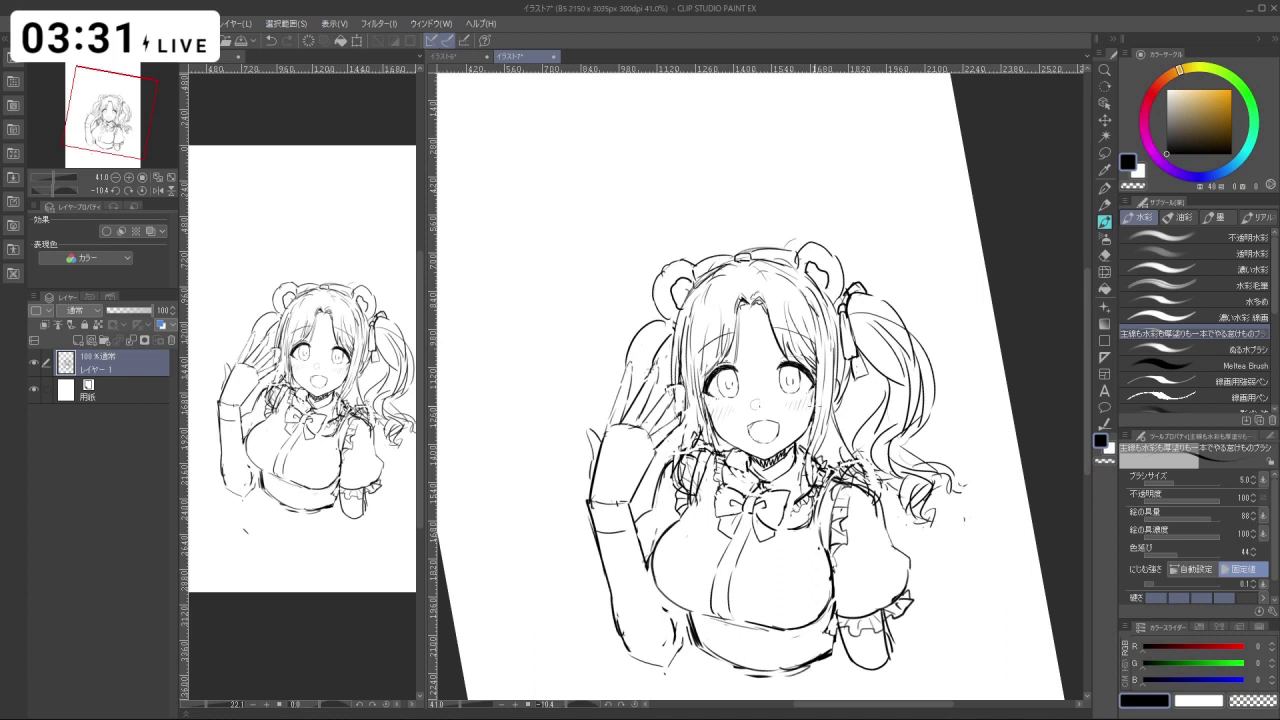
drag(749, 476, 815, 474)
Refine the neck and collar lines under the chin, alternating between erasing and black strokes at brush size 10.5.
key(c)
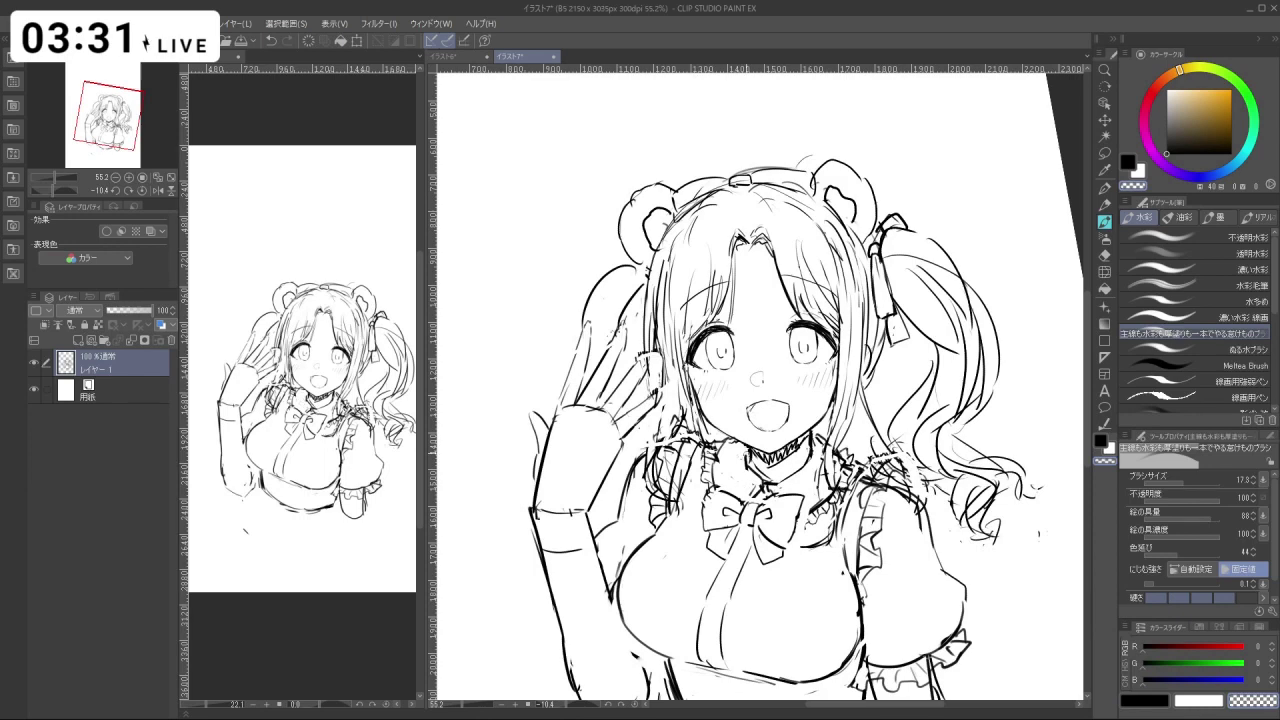
key(c)
drag(758, 475, 750, 475)
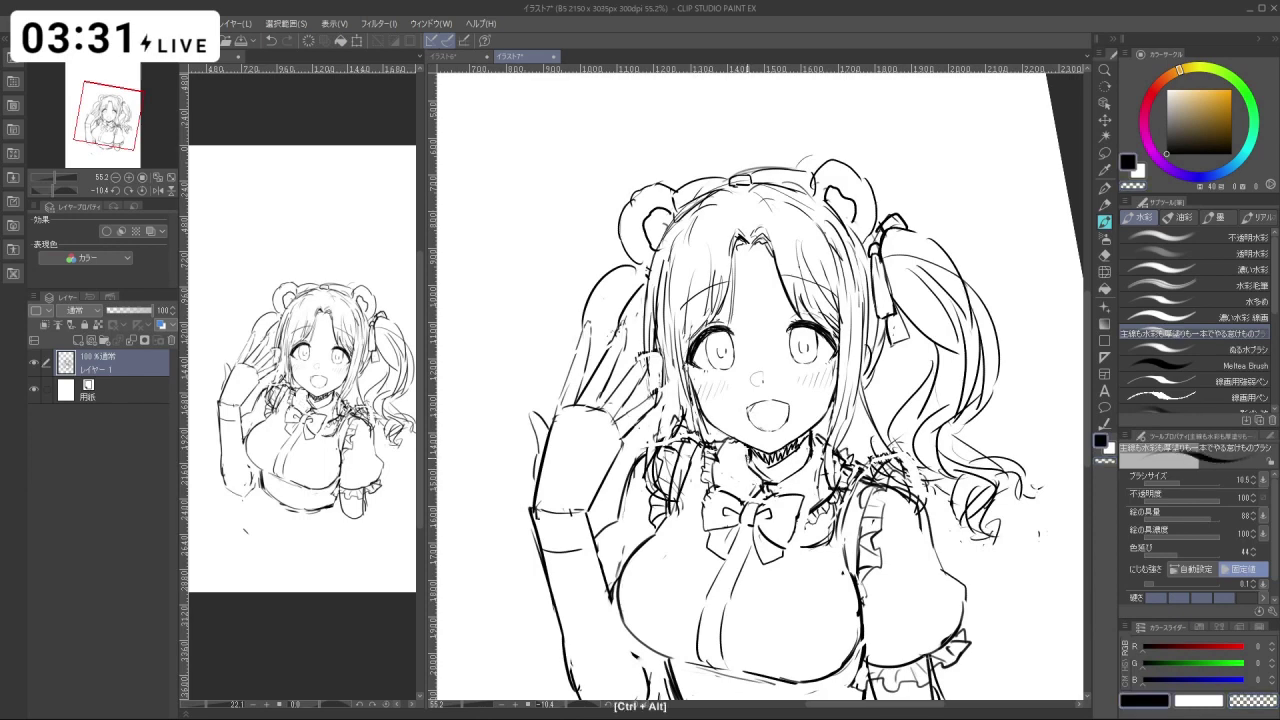
key(c)
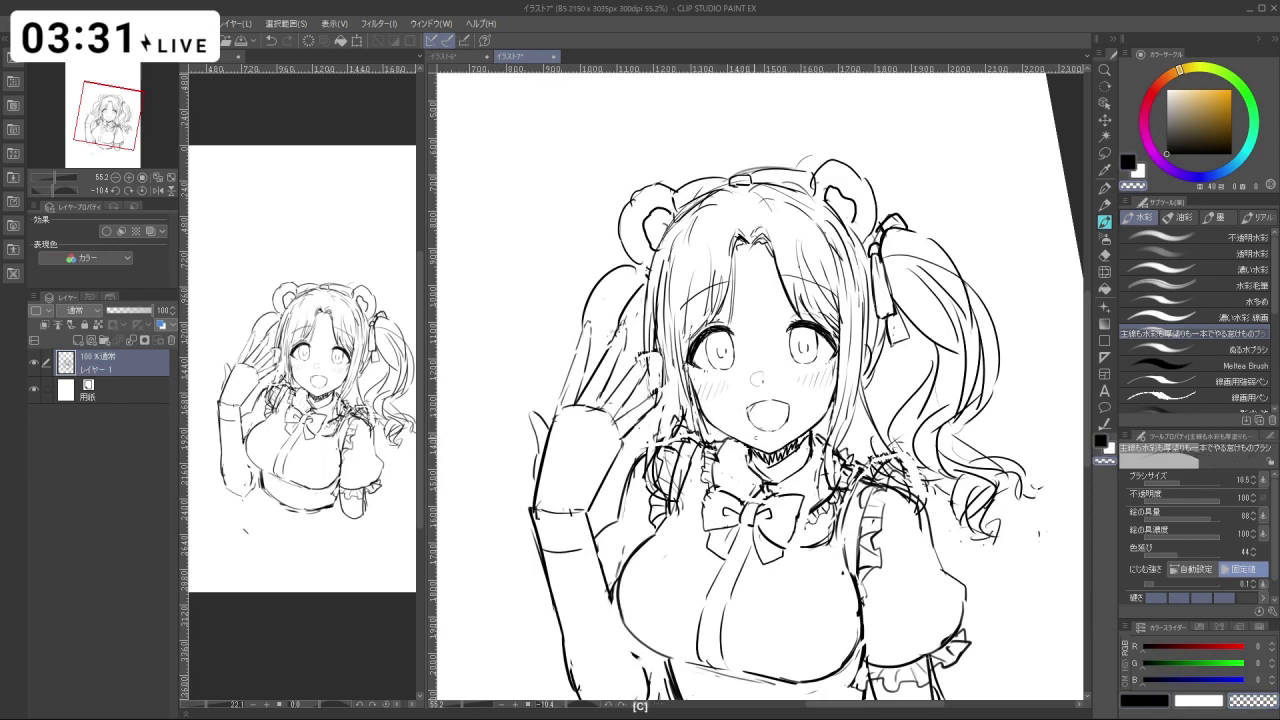
key(c)
key(shift+space)
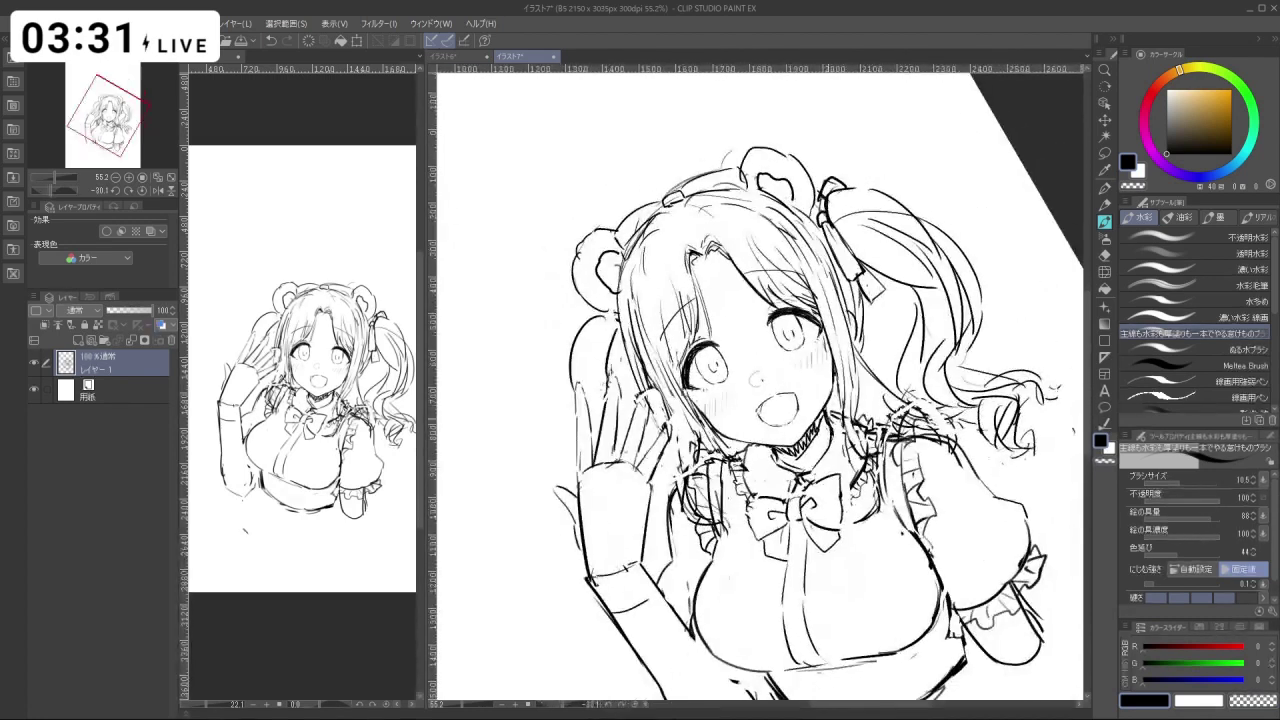
key(ctrl+z)
key(c)
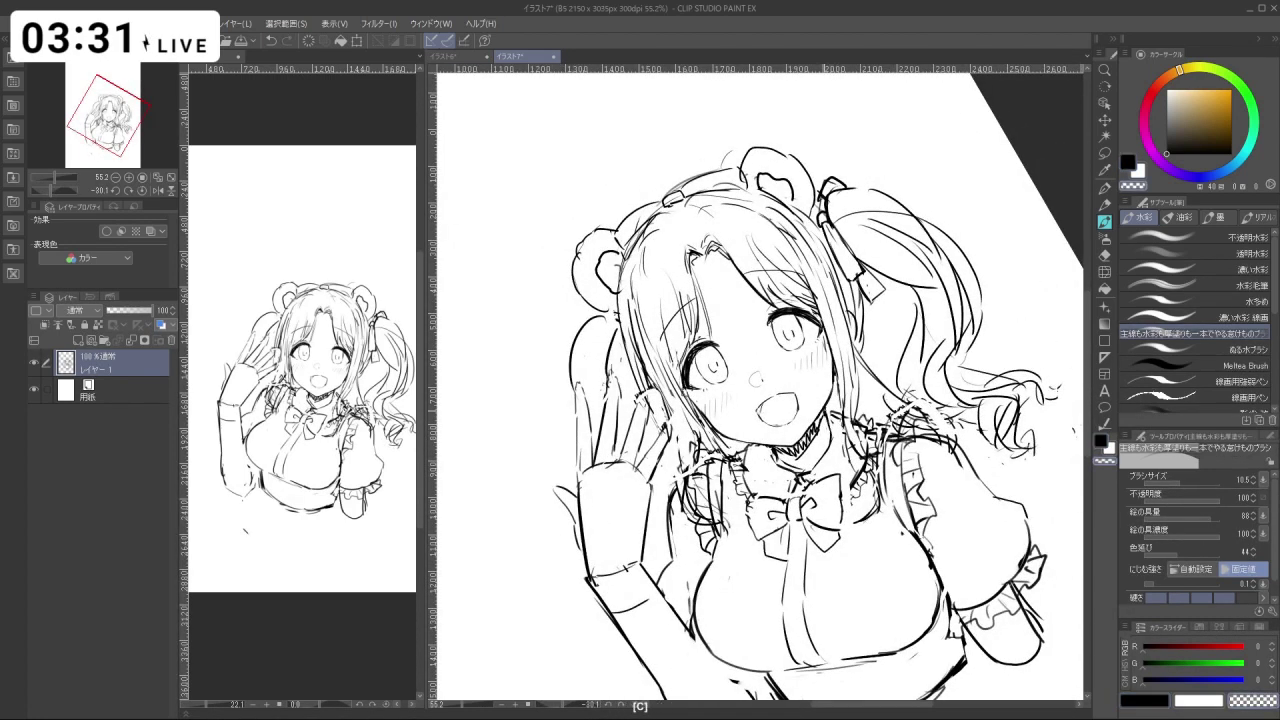
key(c)
key(ctrl+z)
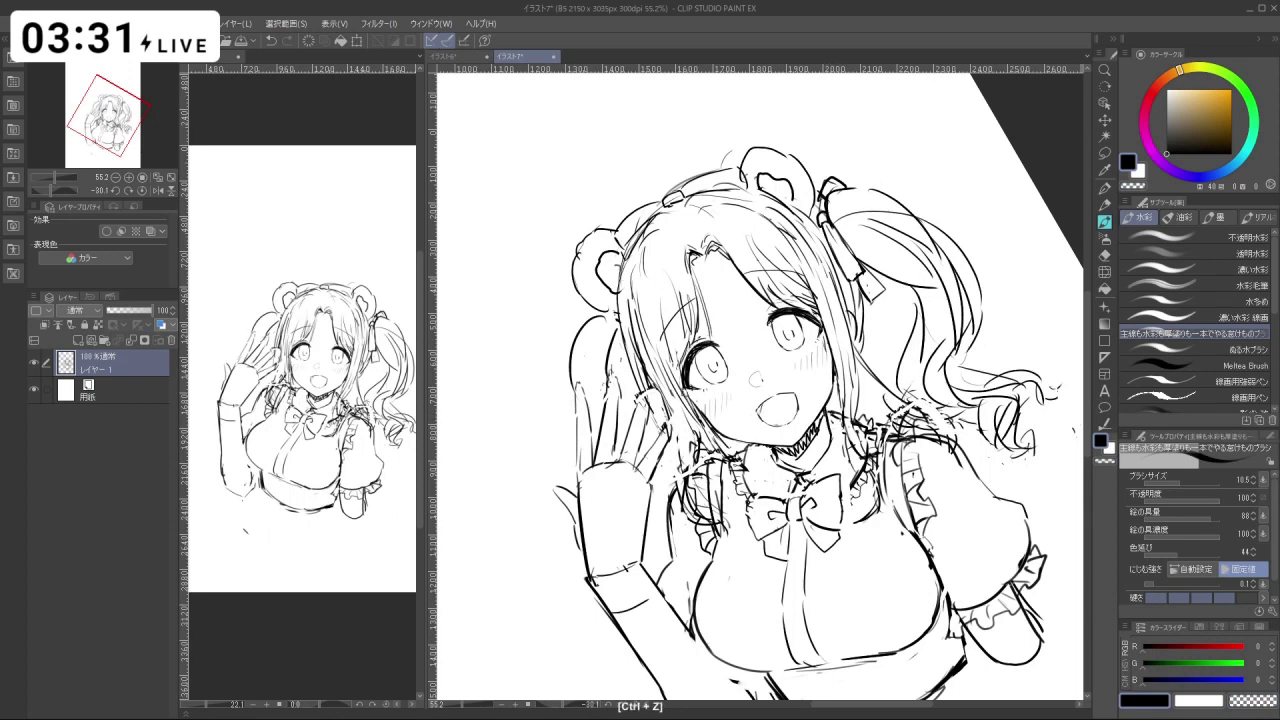
Mirror the secondary canvas view horizontally to check the drawing's balance.
key(ctrl+space)
key(shift+space)
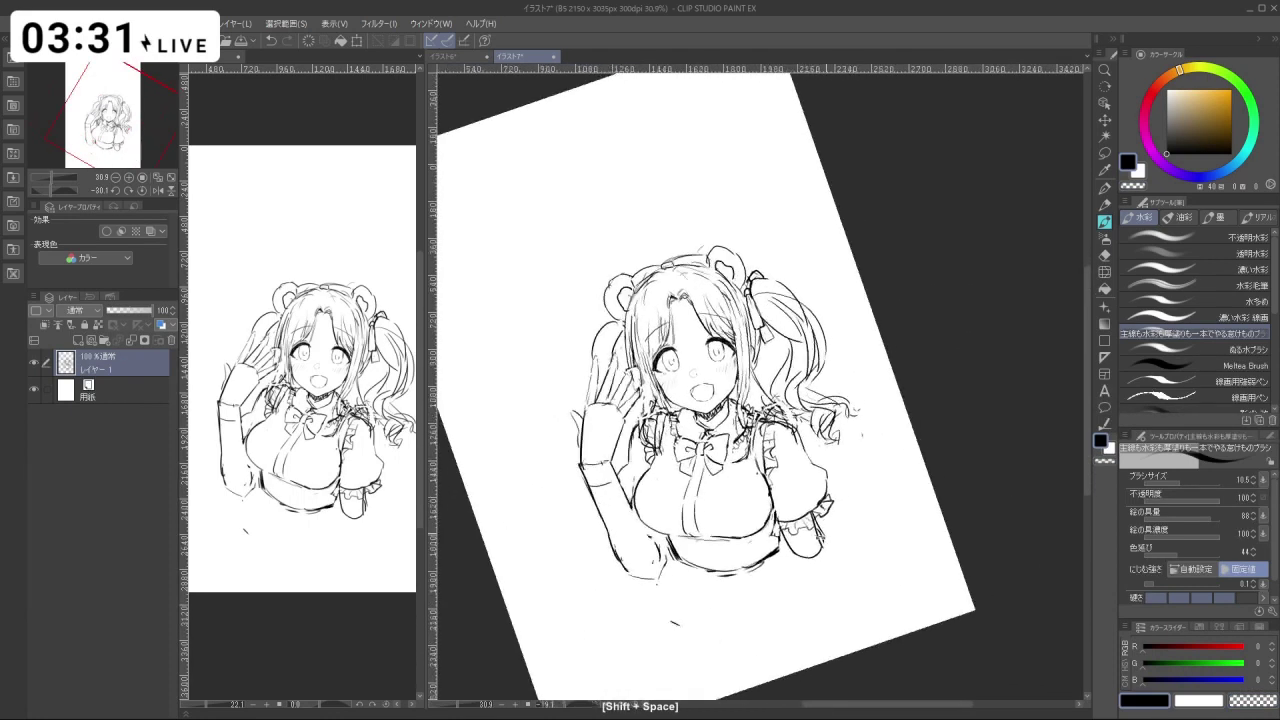
key(ctrl+z)
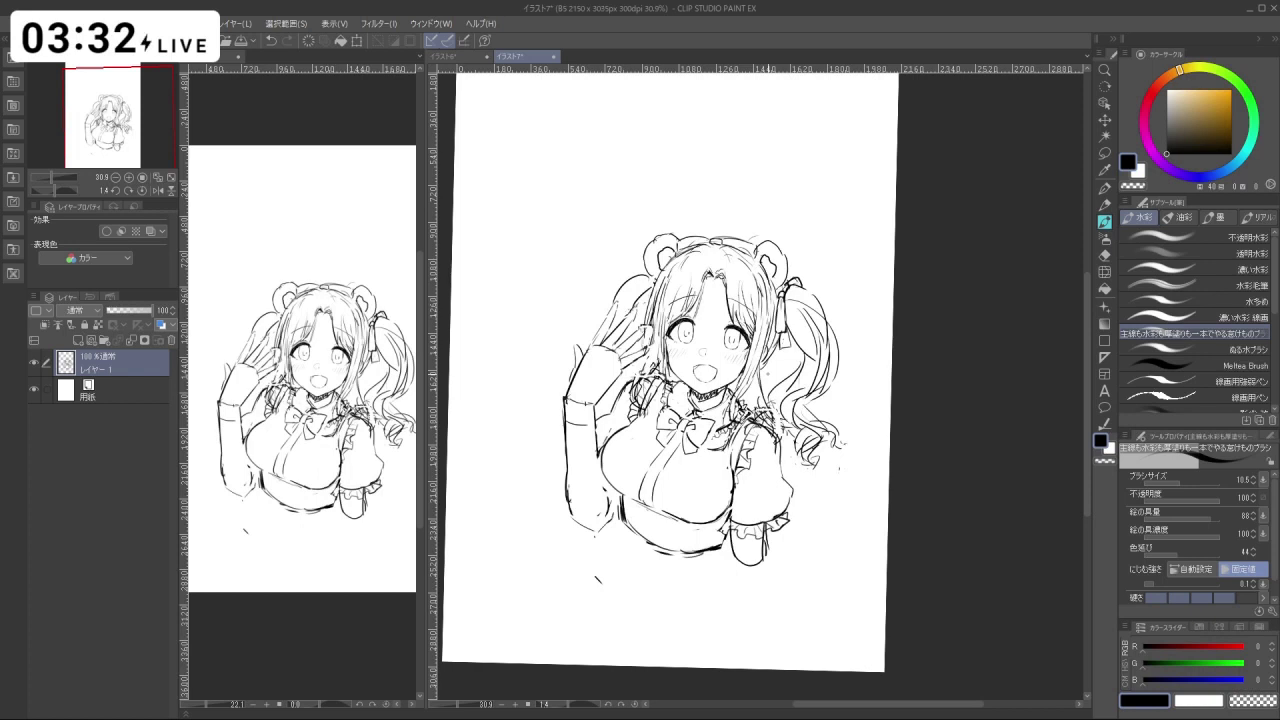
click(240, 137)
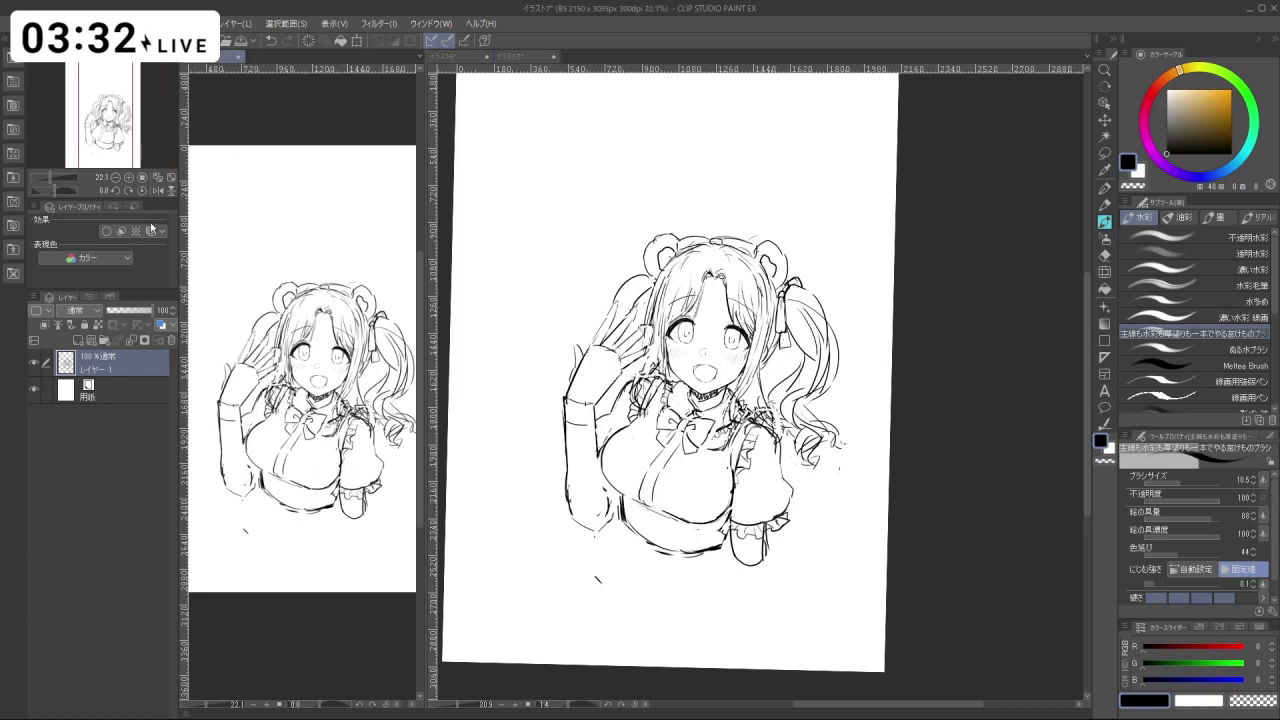
click(157, 190)
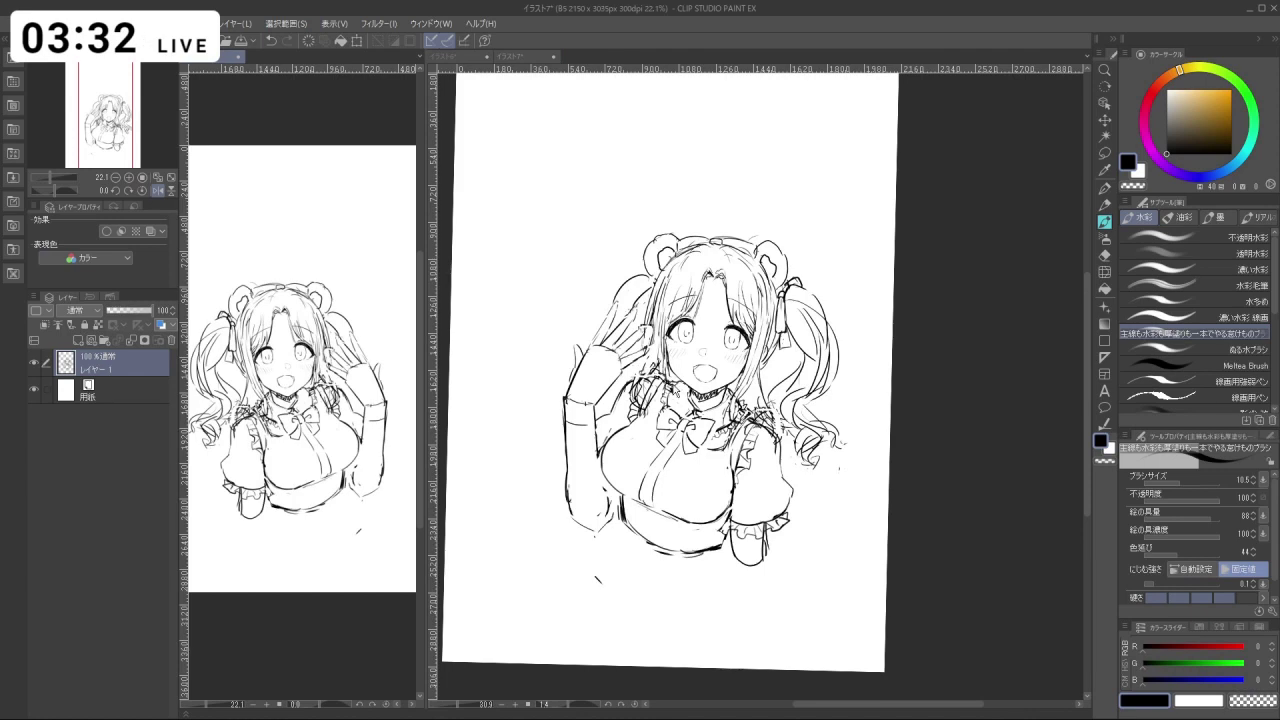
Erase the frilled shoulder and sleeve lines on the waving-arm side with a large transparent brush.
click(650, 383)
drag(610, 430, 660, 514)
key(c)
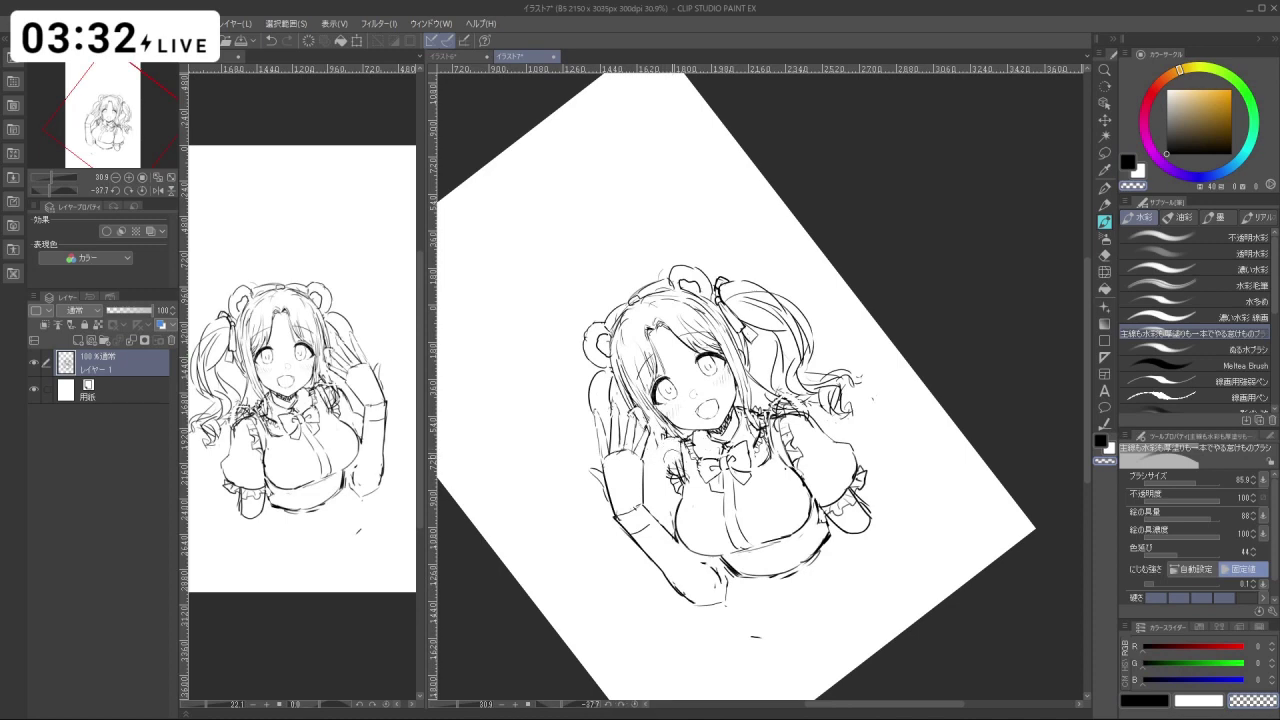
mouse_move(674, 441)
mouse_down()
mouse_move(664, 438)
mouse_move(715, 486)
mouse_up()
key(c)
key(c)
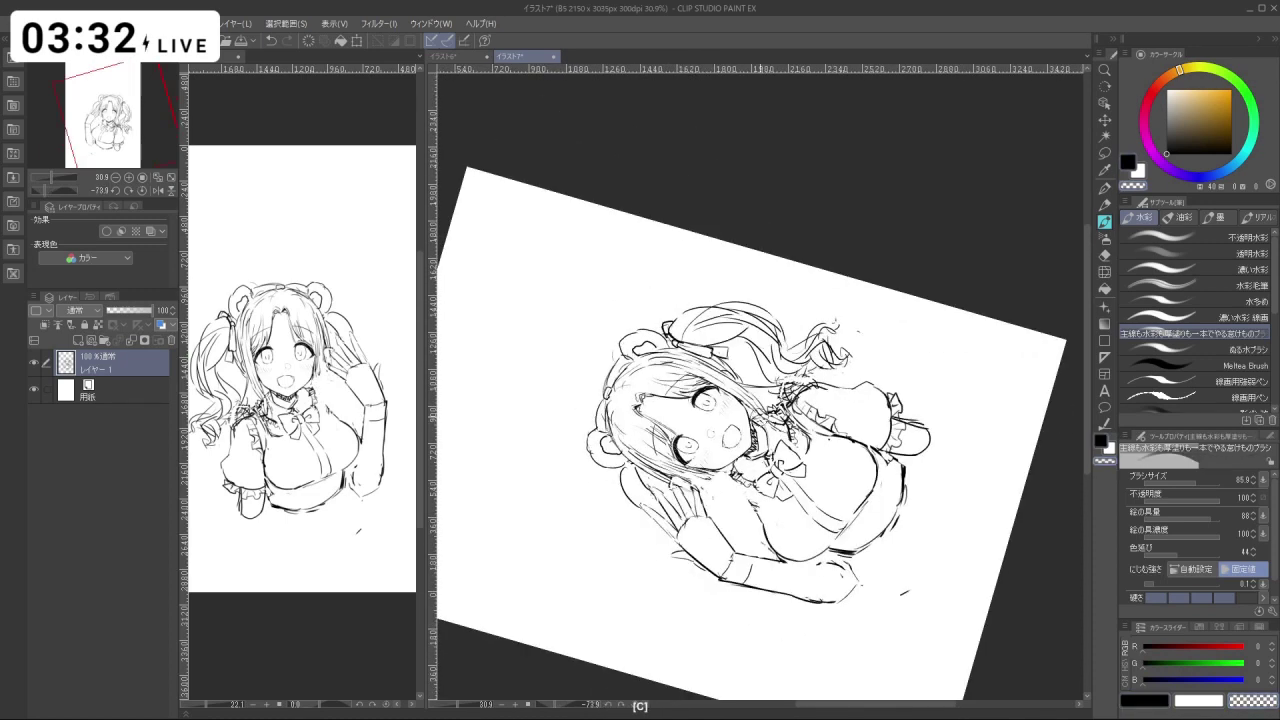
key(c)
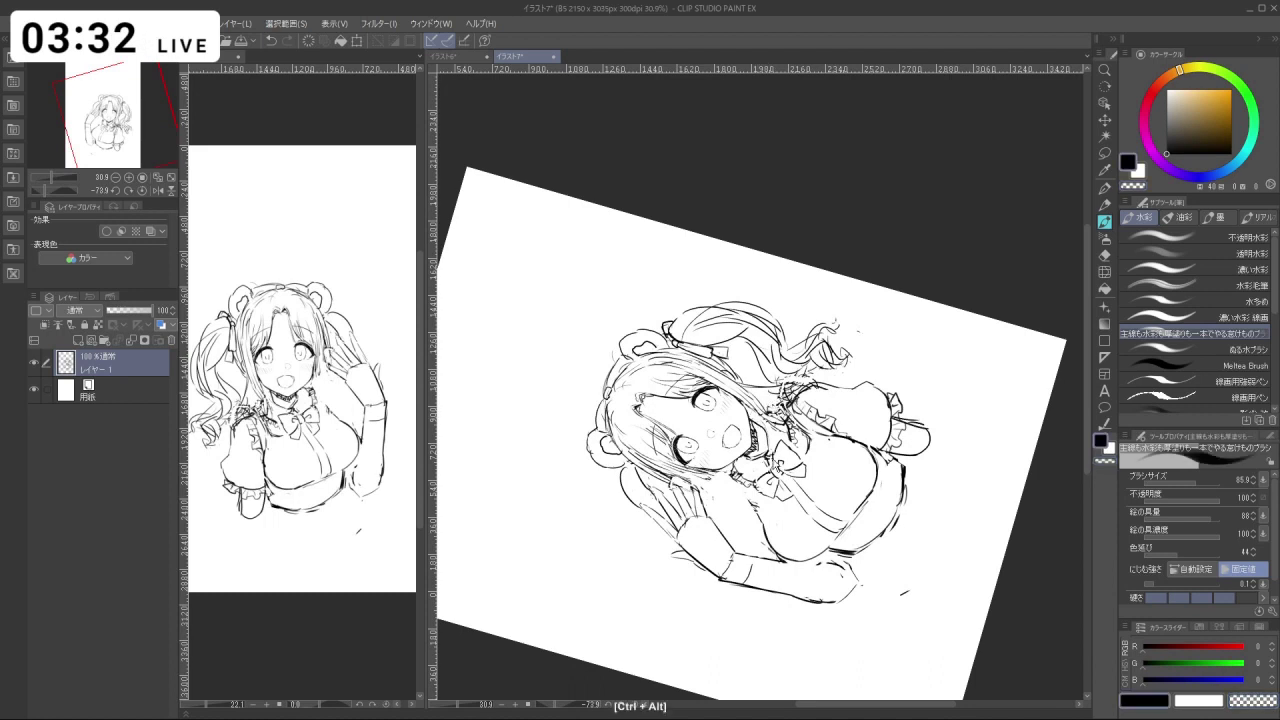
Sketch shoulder and chest outline strokes on the waving-arm side at brush size 14.1, undoing the unwanted ones.
drag(768, 466, 758, 466)
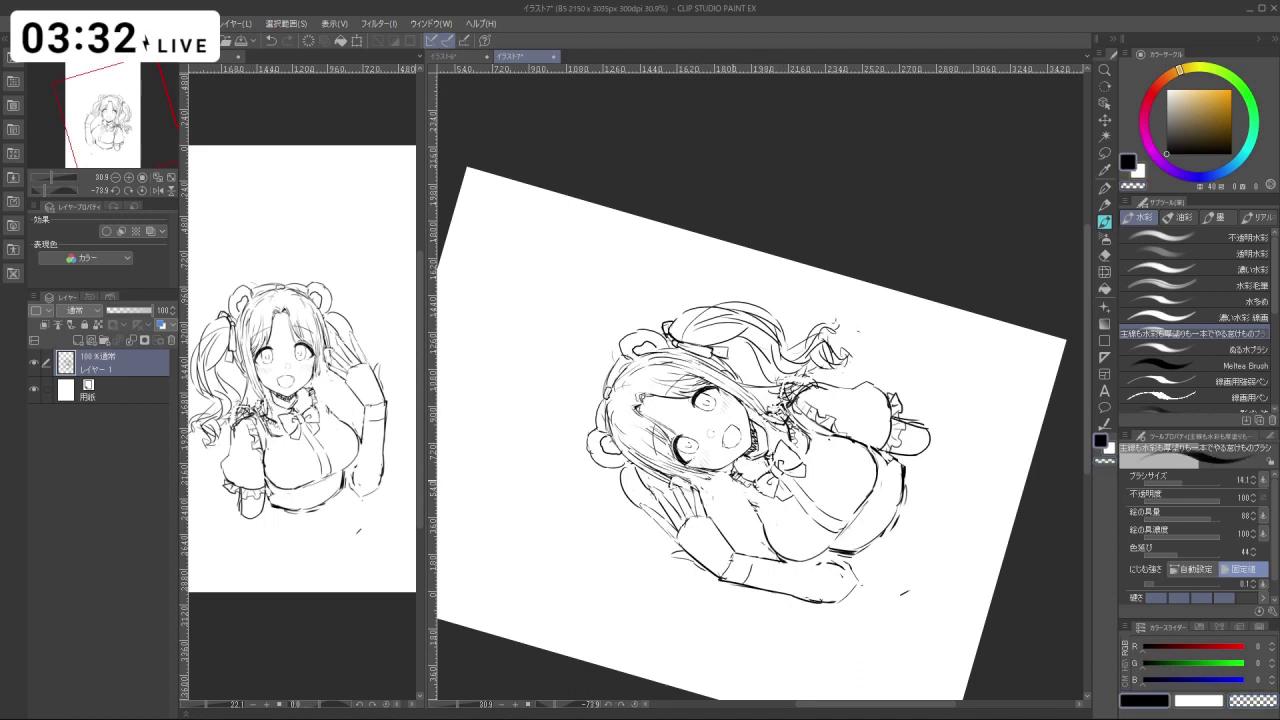
key(ctrl+z)
drag(790, 470, 713, 460)
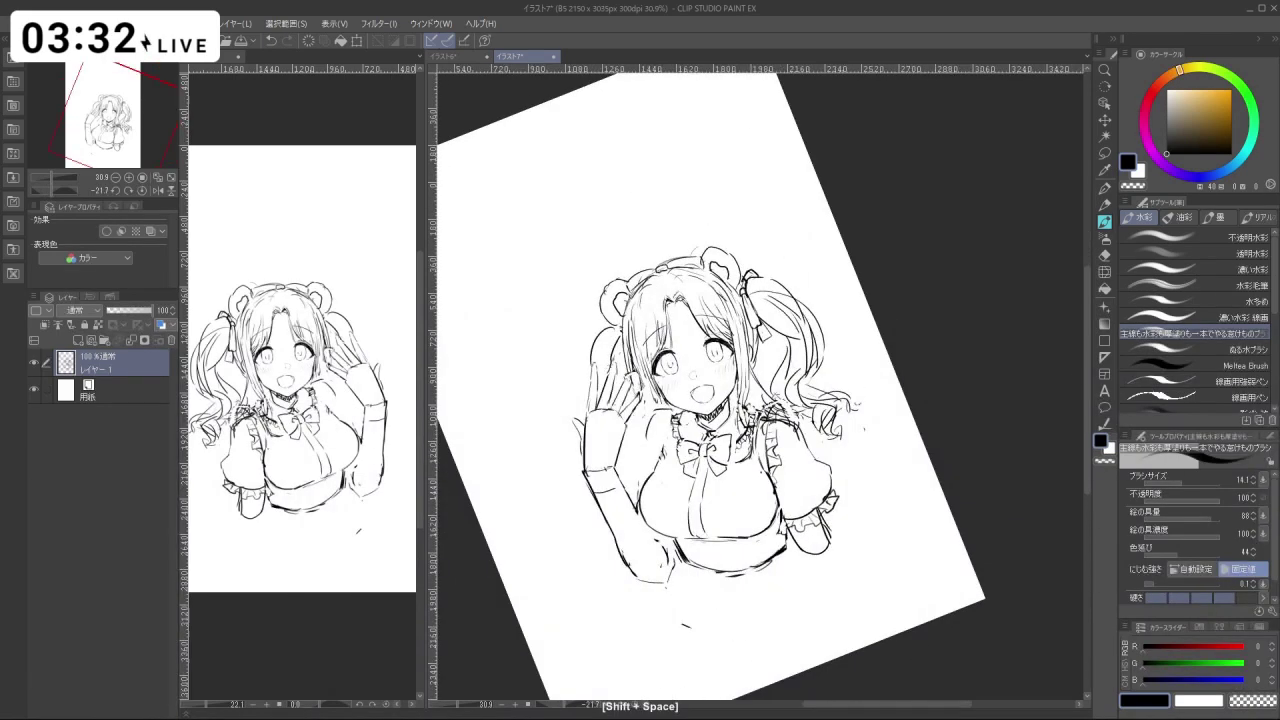
key(ctrl+z)
mouse_move(671, 414)
mouse_down()
mouse_move(637, 500)
mouse_move(666, 484)
mouse_move(643, 501)
mouse_move(665, 504)
mouse_up()
key(ctrl+z)
key(c)
key(c)
key(ctrl+z)
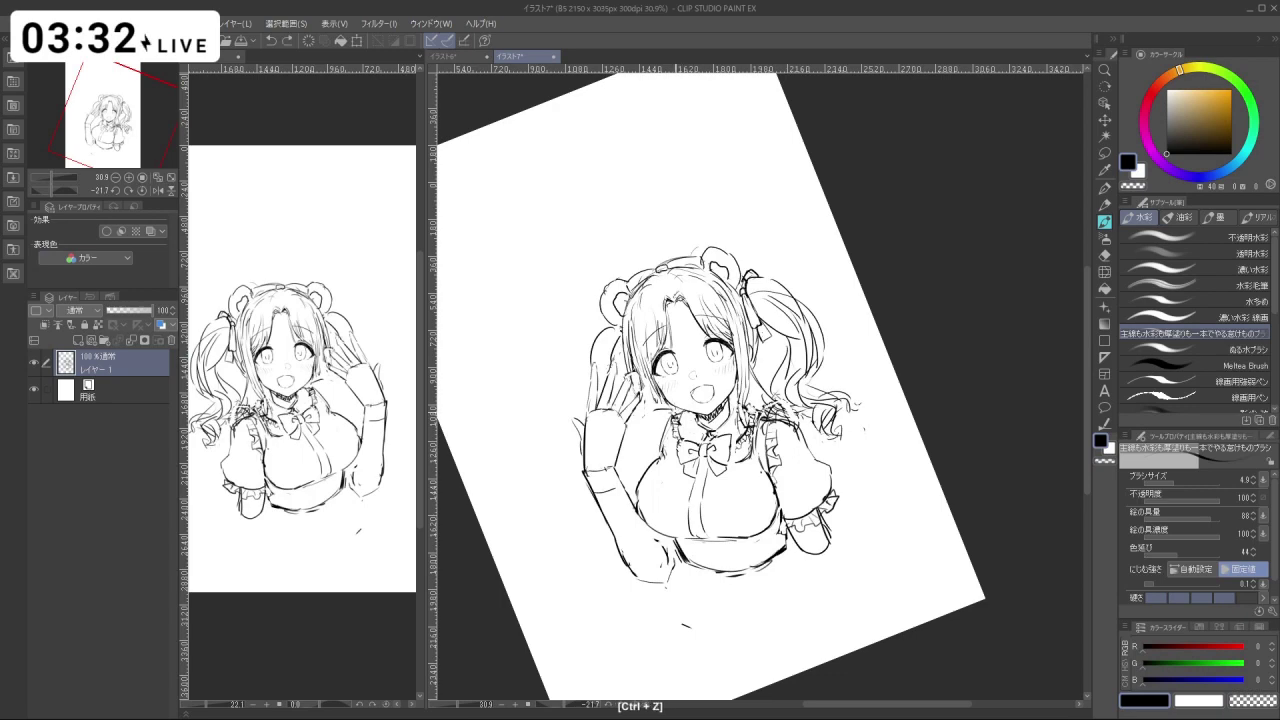
Redraw the frilled shoulder strap on the waving-arm side at brush size 4.9, undoing unwanted strokes.
drag(670, 409, 649, 416)
drag(650, 412, 645, 437)
key(ctrl+z)
key(shift+space)
drag(892, 543, 966, 391)
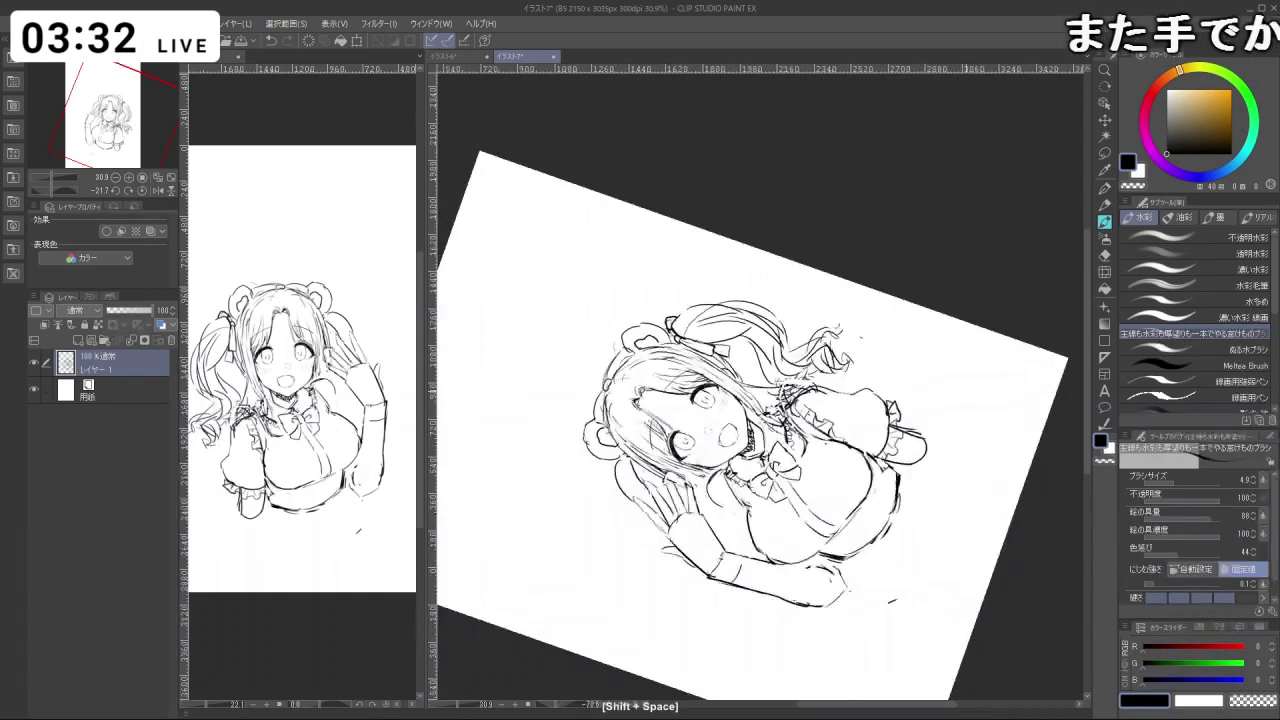
key(ctrl+z)
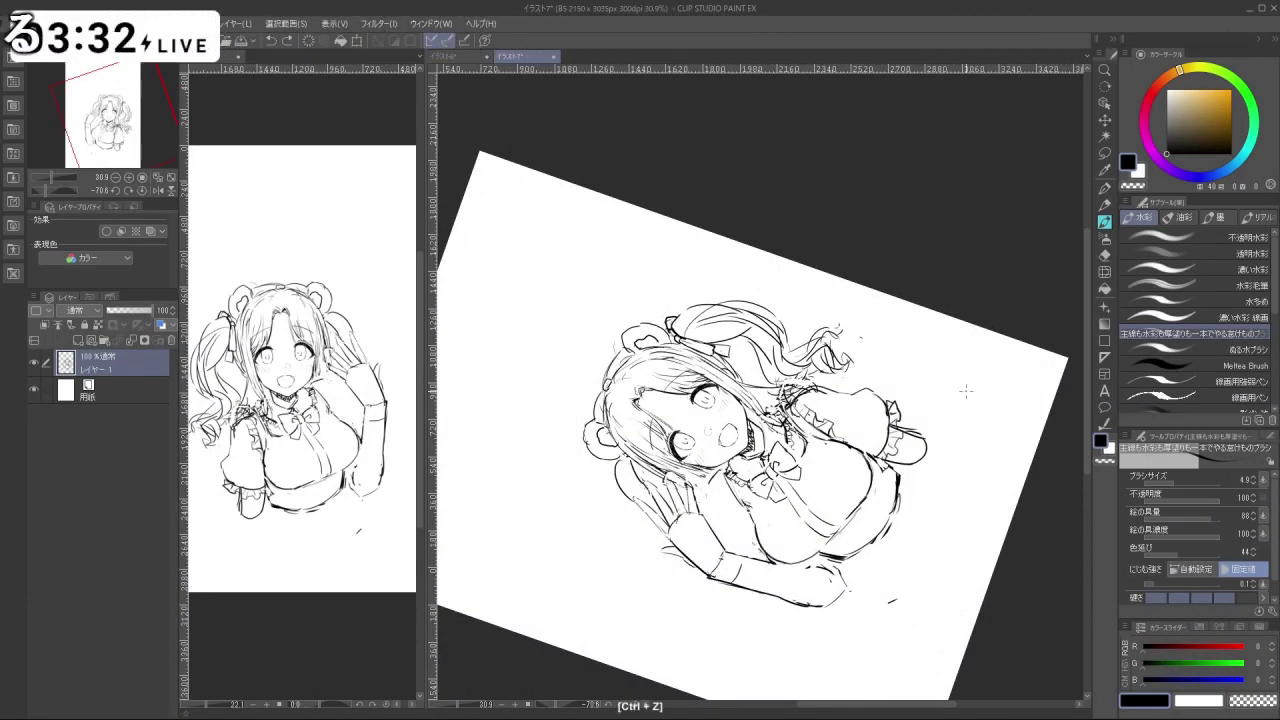
key(ctrl+z)
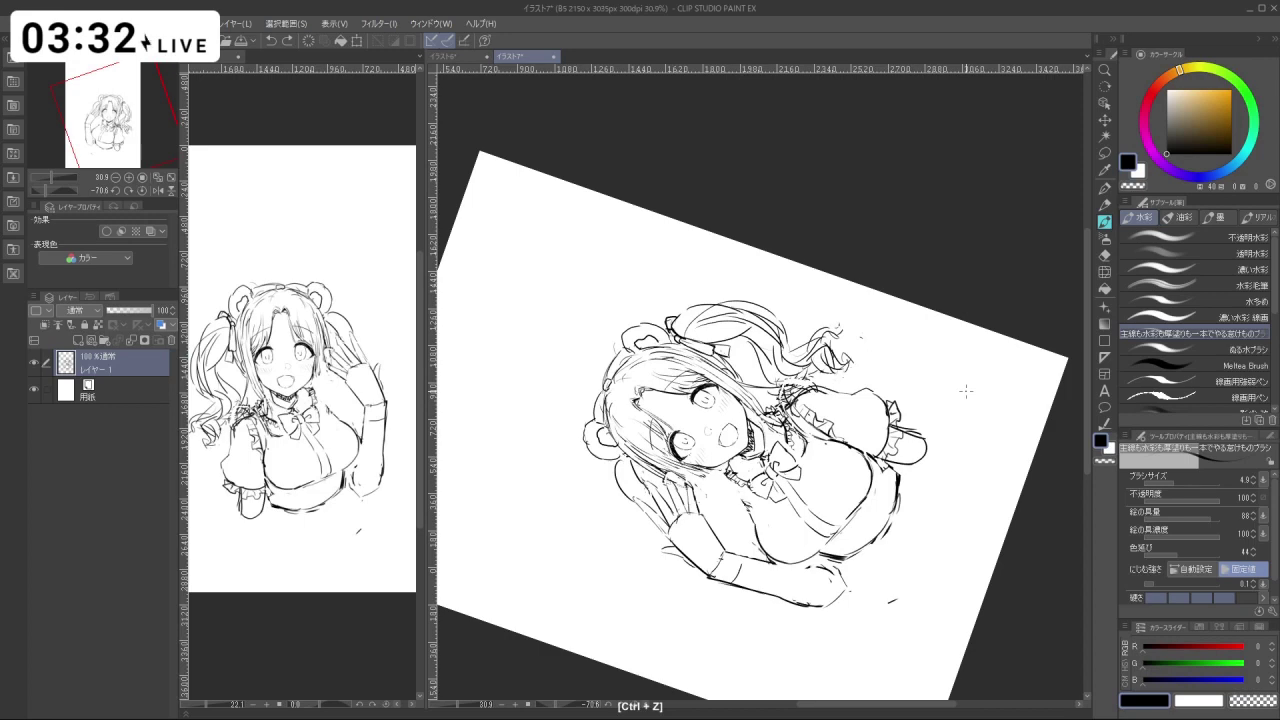
key(ctrl+z)
key(ctrl+z)
key(shift+space)
mouse_move(966, 391)
mouse_down()
mouse_move(860, 450)
mouse_move(719, 483)
mouse_up()
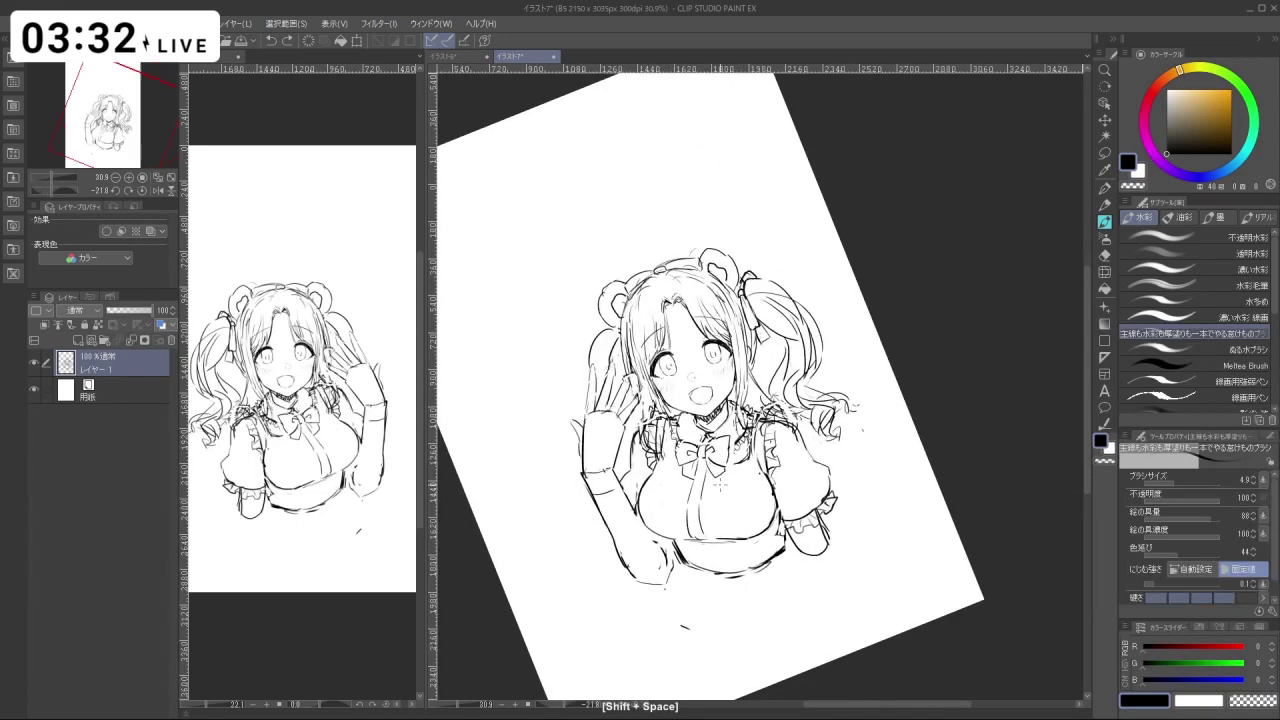
Lasso the waving hand, scale it to 92%, reposition it above the cuff and clear the selection.
click(1104, 152)
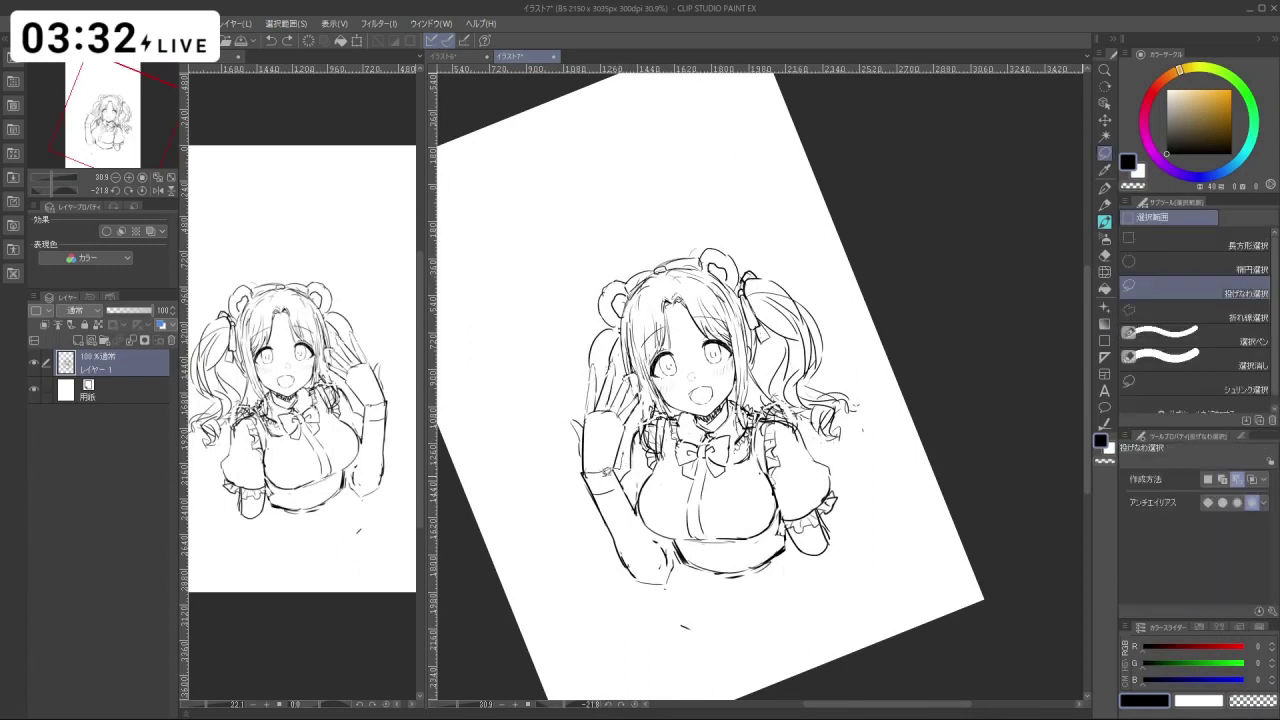
mouse_move(578, 468)
mouse_down()
mouse_move(578, 398)
mouse_move(602, 352)
mouse_move(632, 372)
mouse_move(636, 446)
mouse_move(651, 443)
mouse_up()
click(631, 510)
drag(638, 439, 647, 445)
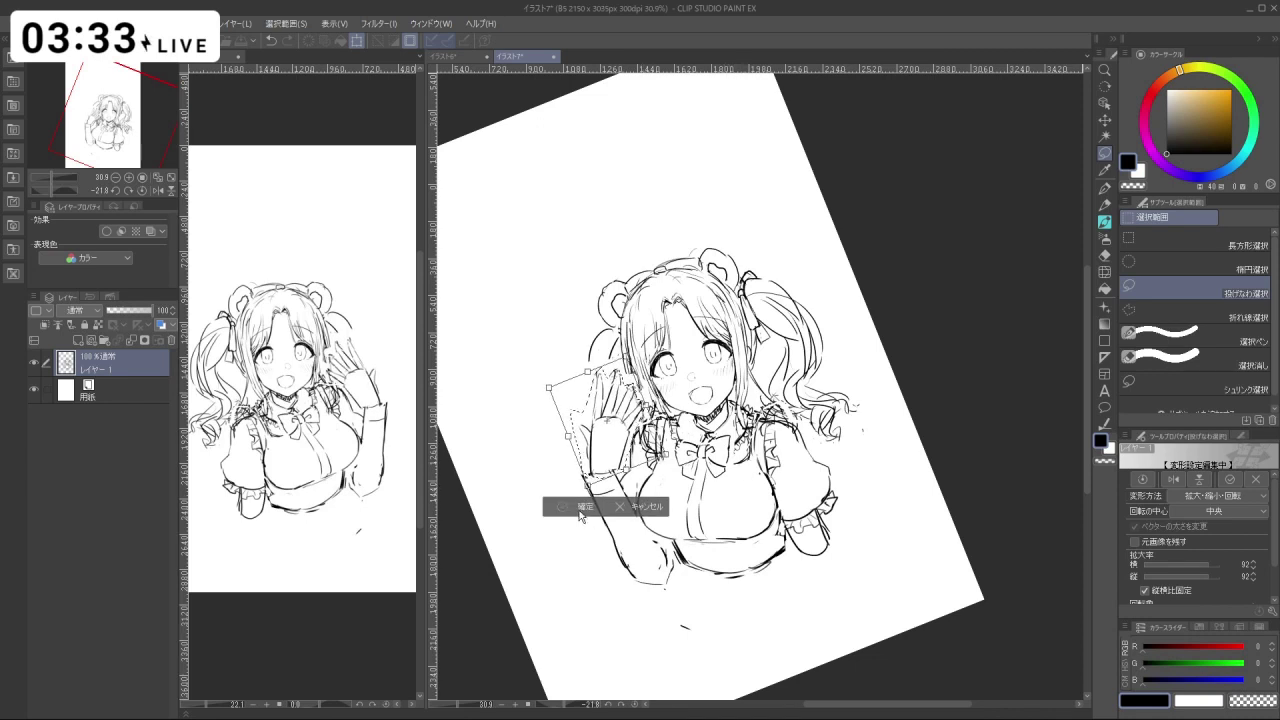
click(580, 511)
click(491, 511)
Lasso the eye on the waving-hand side, scale it to 97%, nudge it toward the nose and clear the selection.
drag(687, 343, 706, 467)
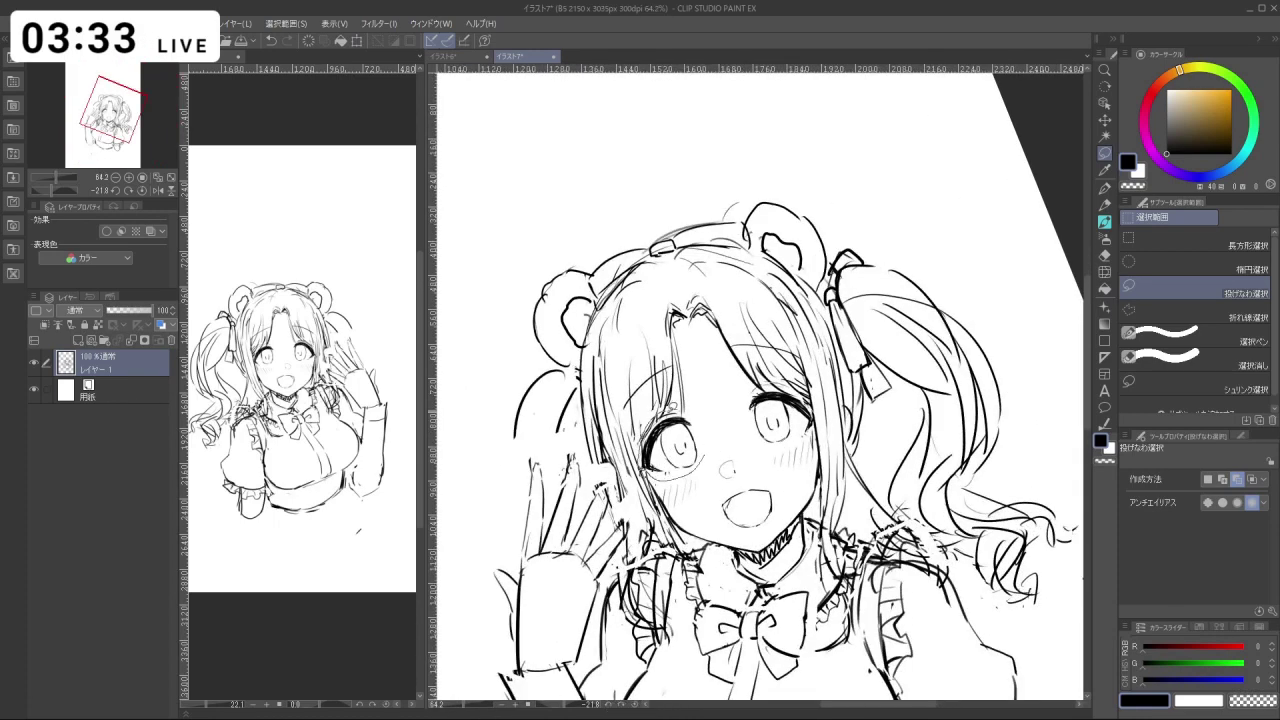
key(ctrl+t)
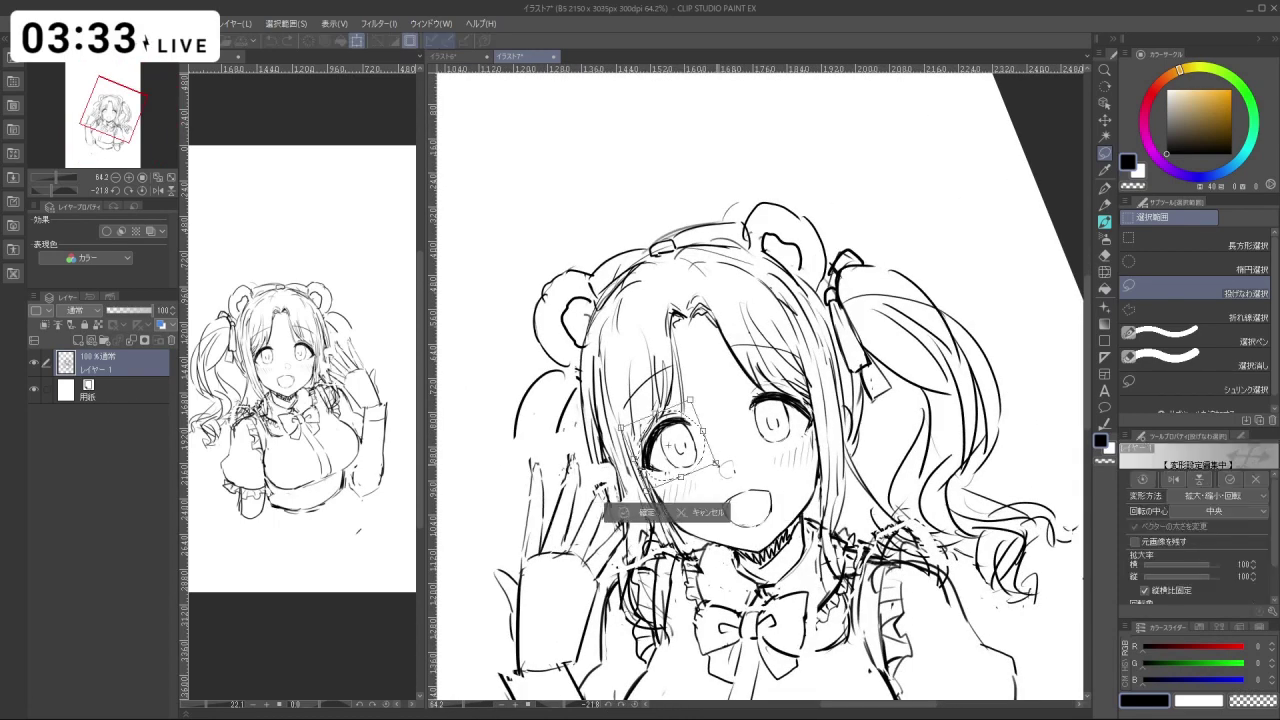
drag(716, 464, 713, 463)
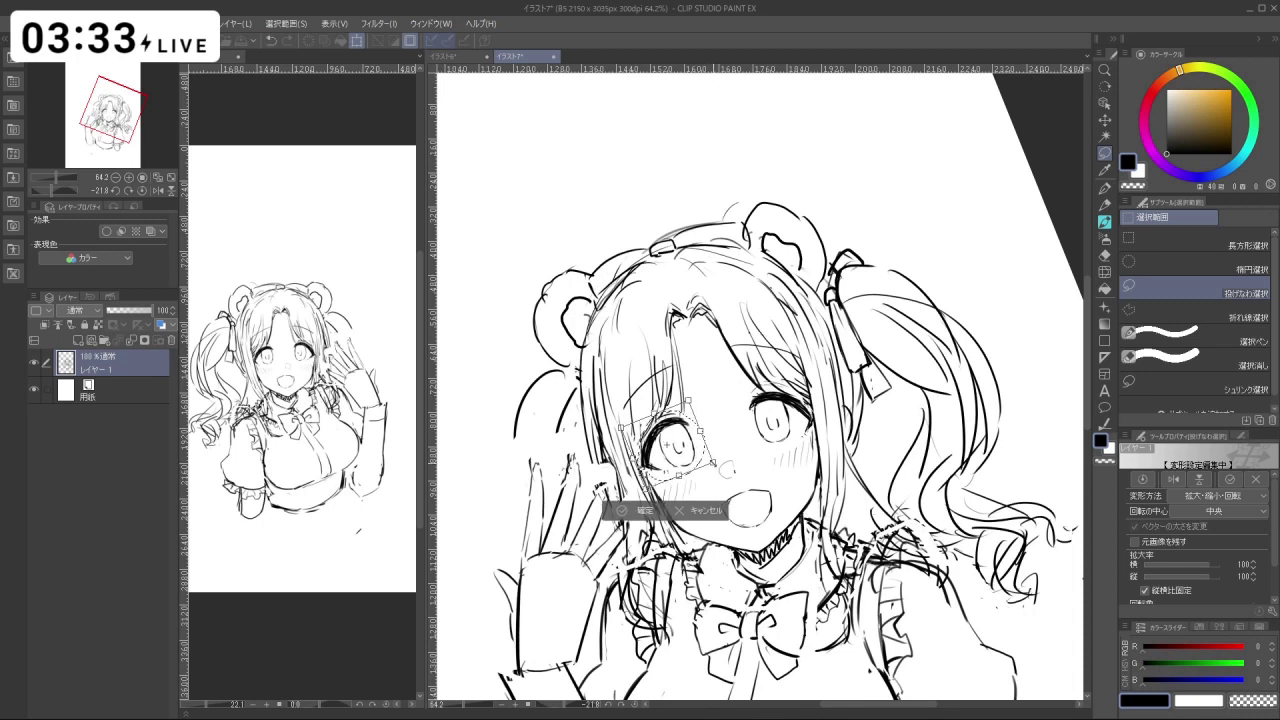
key(Down)
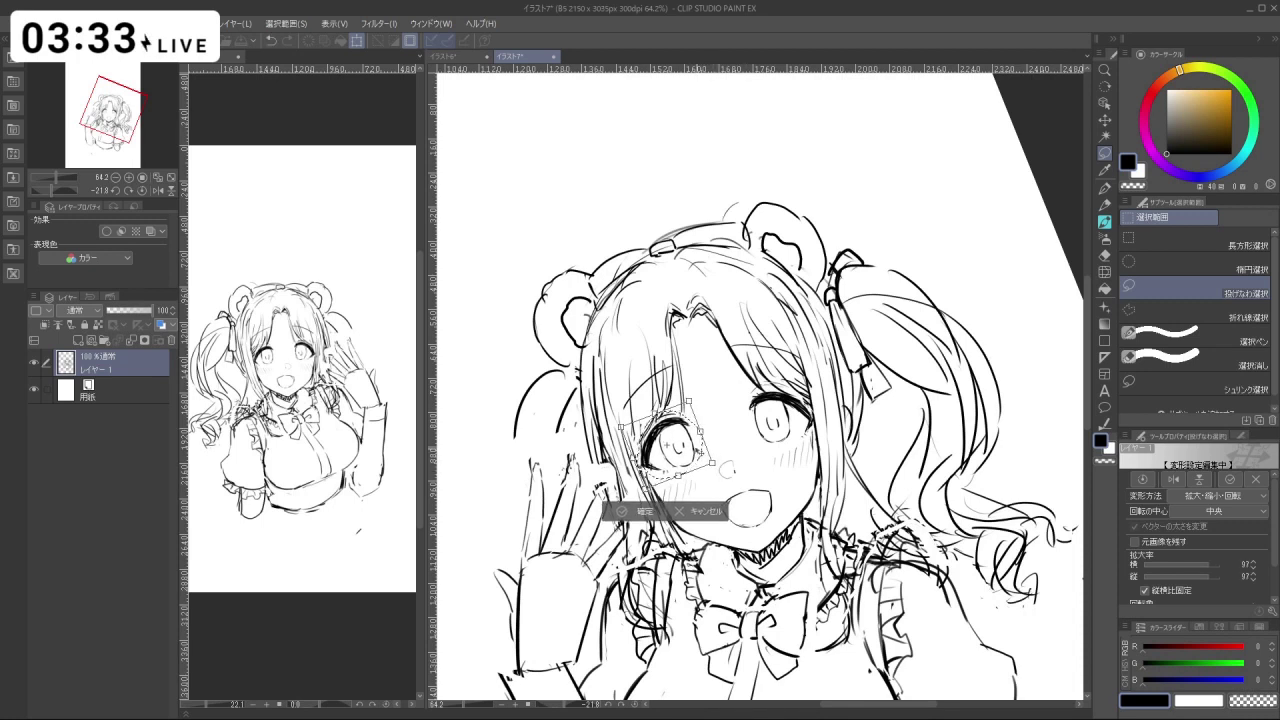
key(Right)
key(Right)
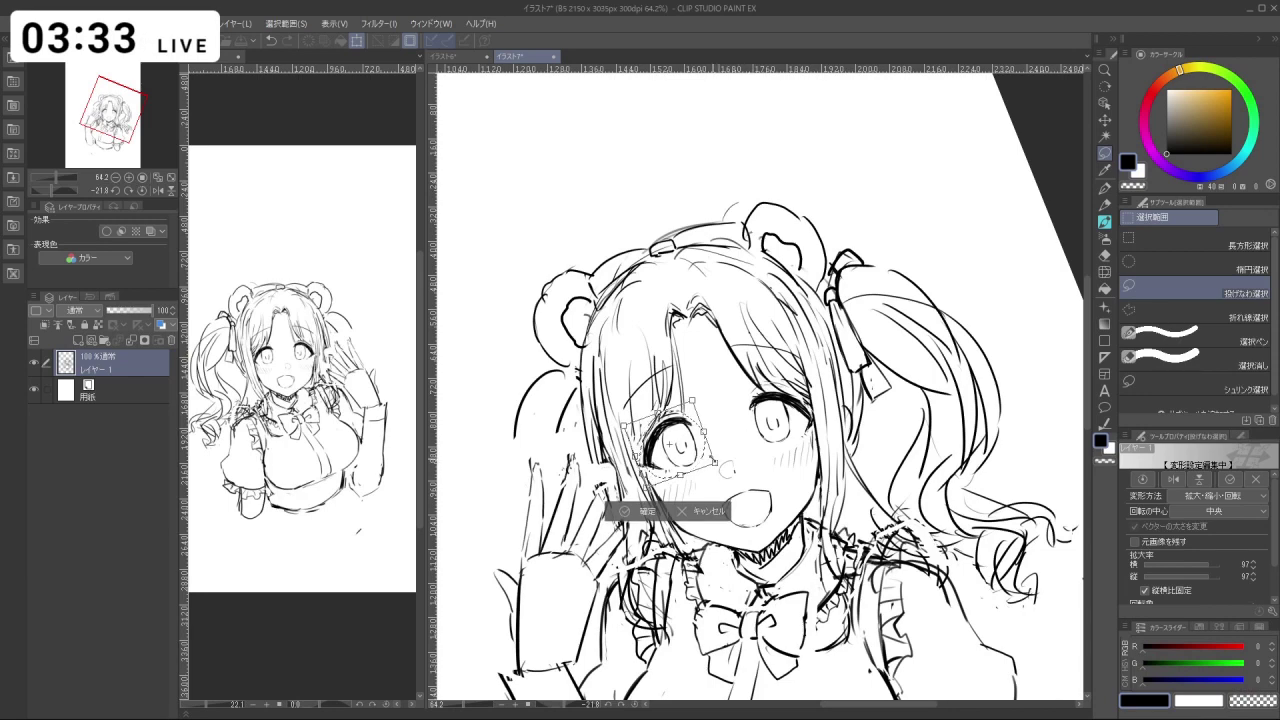
click(626, 511)
click(551, 508)
Rework the side hair and shoulder lines beside the waving hand with the 4.9 brush, undoing unwanted strokes.
drag(787, 494, 700, 490)
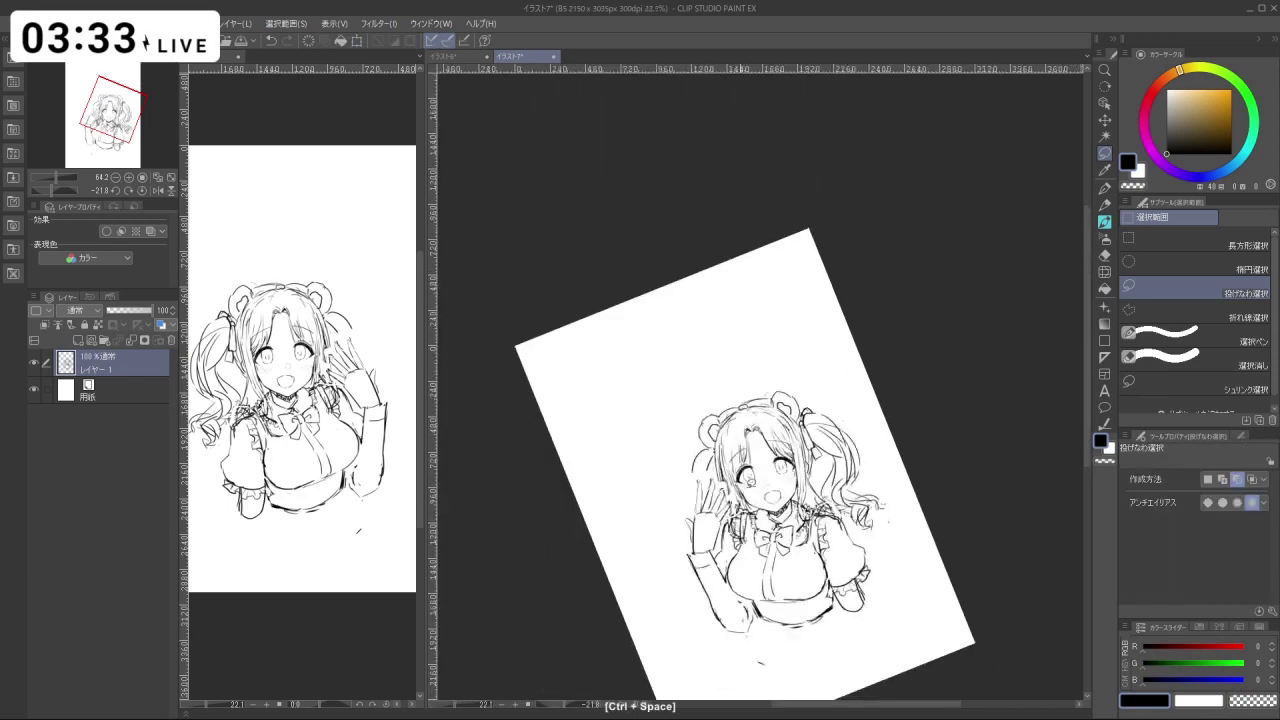
drag(782, 431, 721, 382)
scroll(740, 345, up, 3)
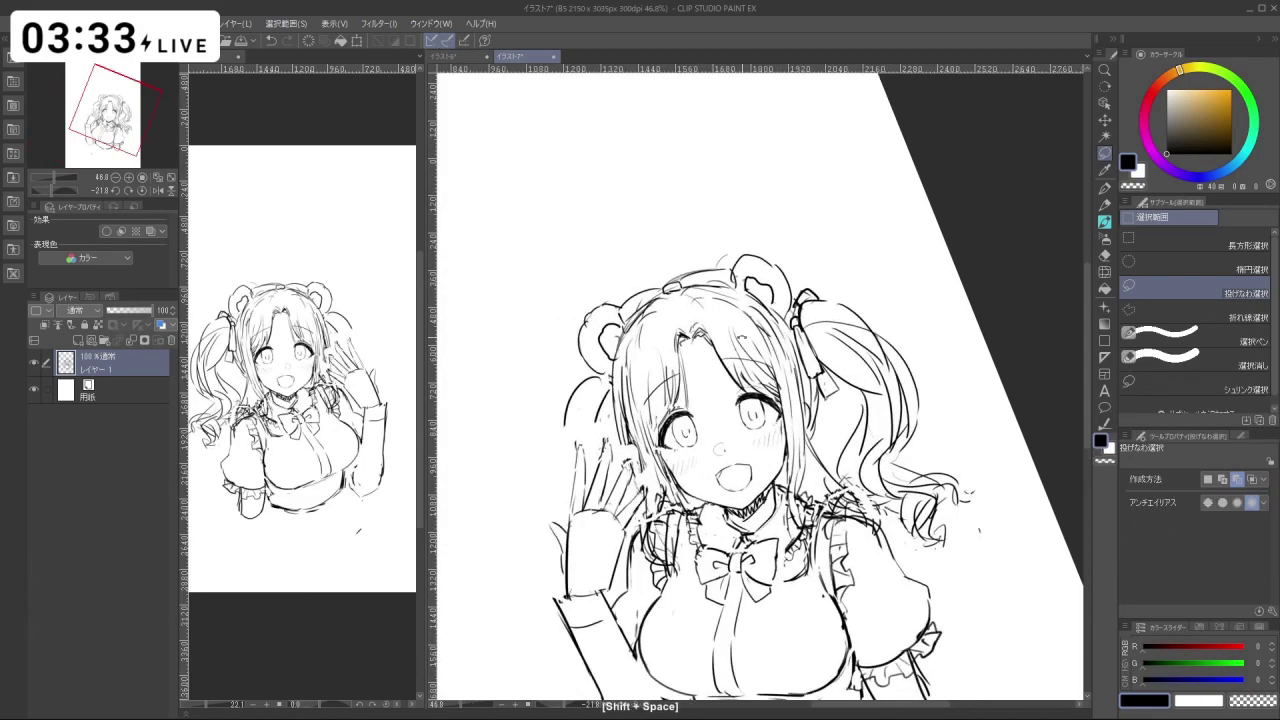
drag(857, 421, 835, 441)
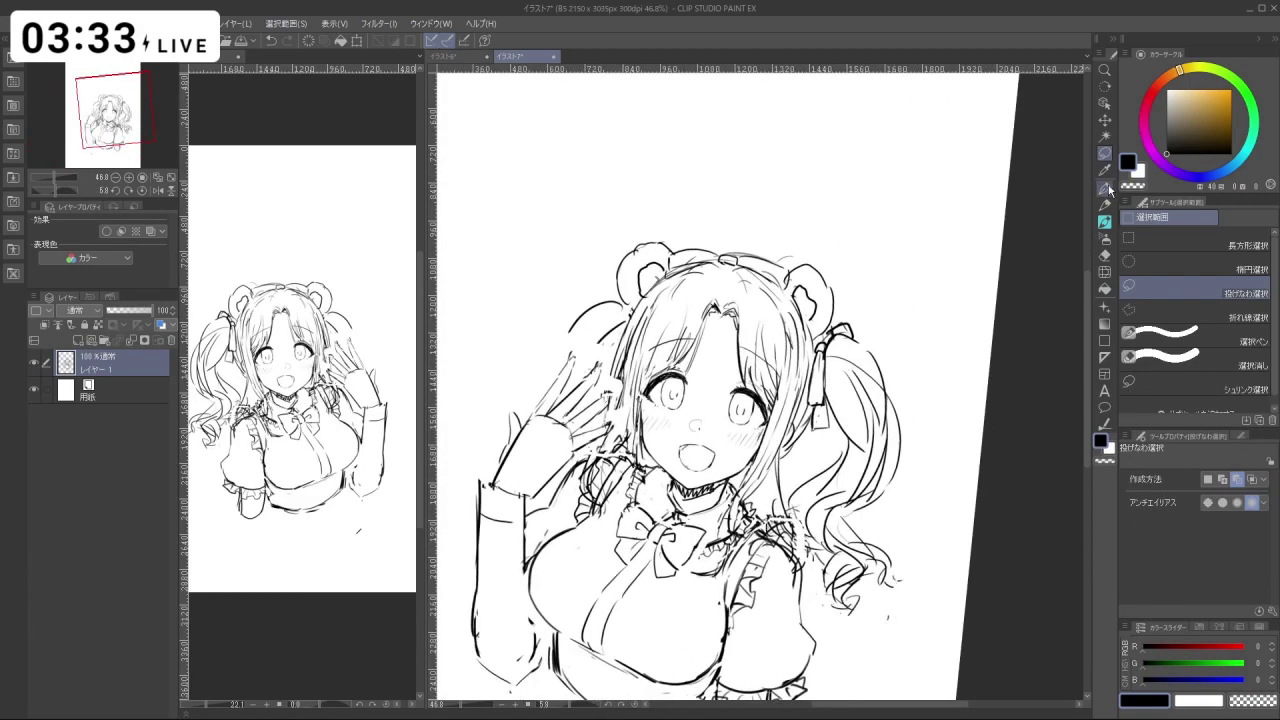
click(1105, 221)
key(ctrl+z)
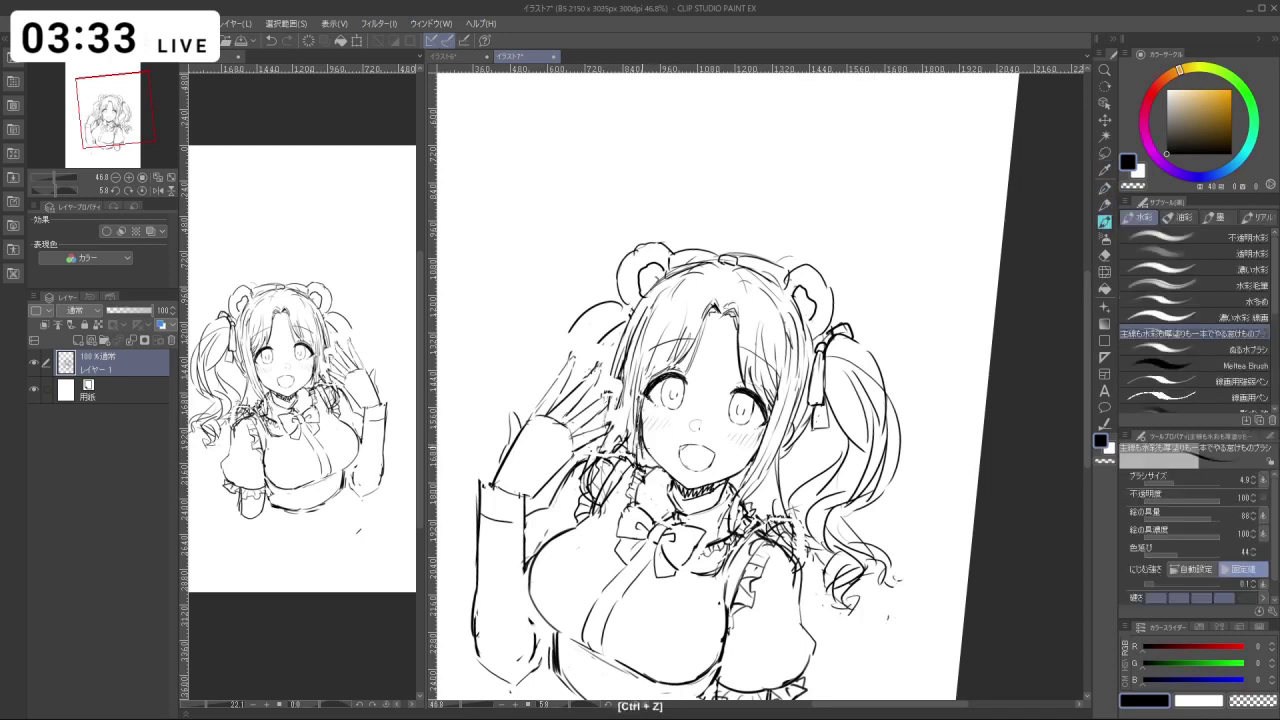
mouse_move(628, 438)
mouse_down()
mouse_move(648, 478)
mouse_move(634, 506)
mouse_move(665, 500)
mouse_up()
key(ctrl+z)
key(ctrl+z)
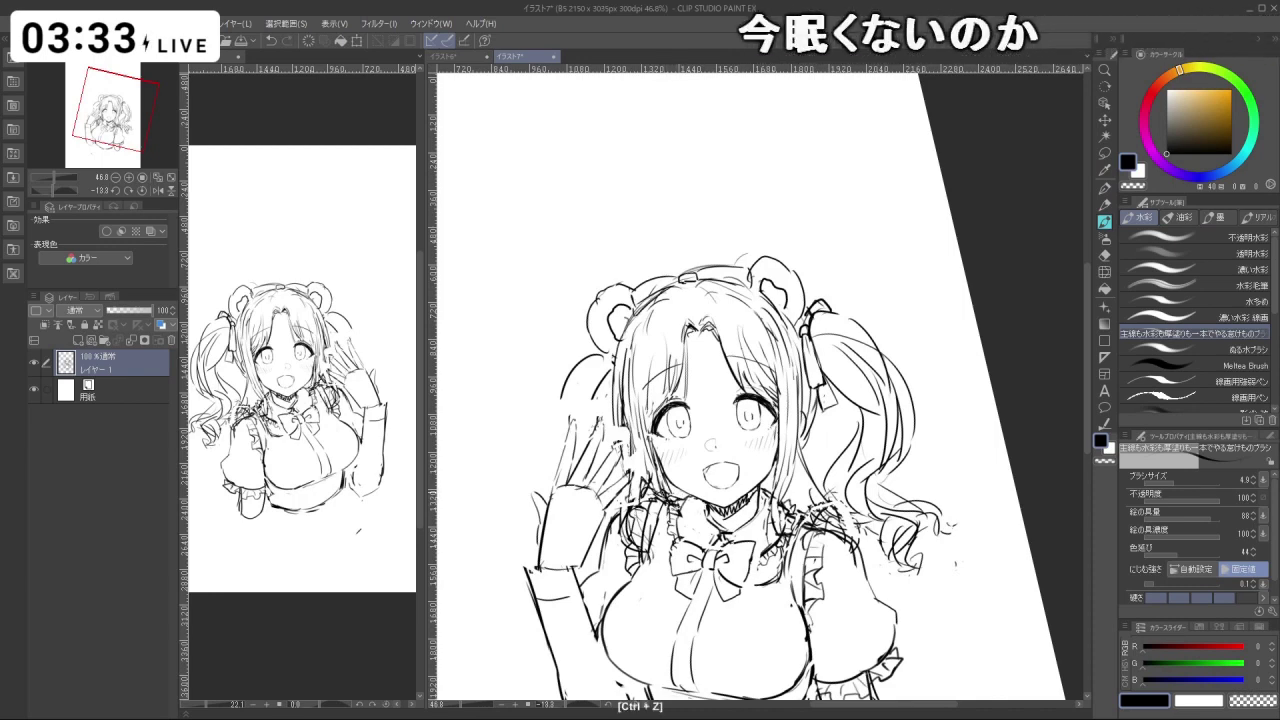
key(shift+space)
drag(612, 440, 850, 515)
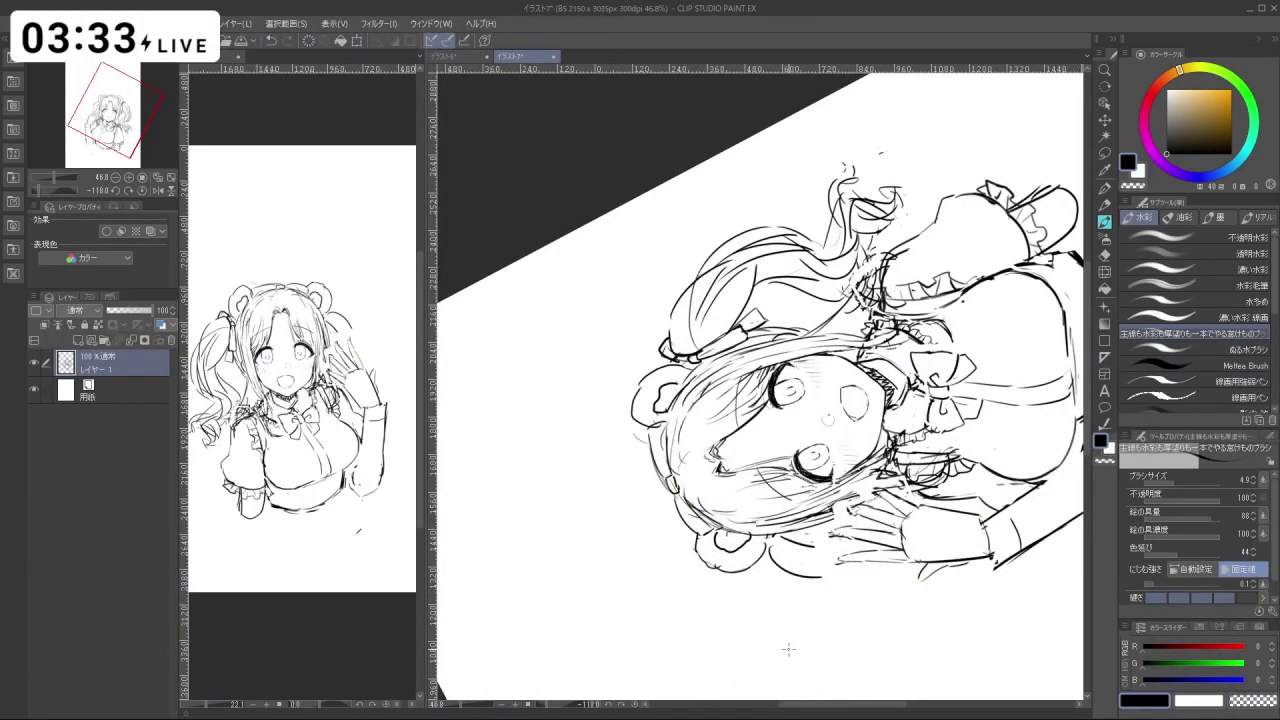
key(shift+space)
mouse_move(789, 649)
mouse_down()
mouse_move(748, 650)
mouse_move(556, 550)
mouse_move(524, 270)
mouse_move(510, 304)
mouse_up()
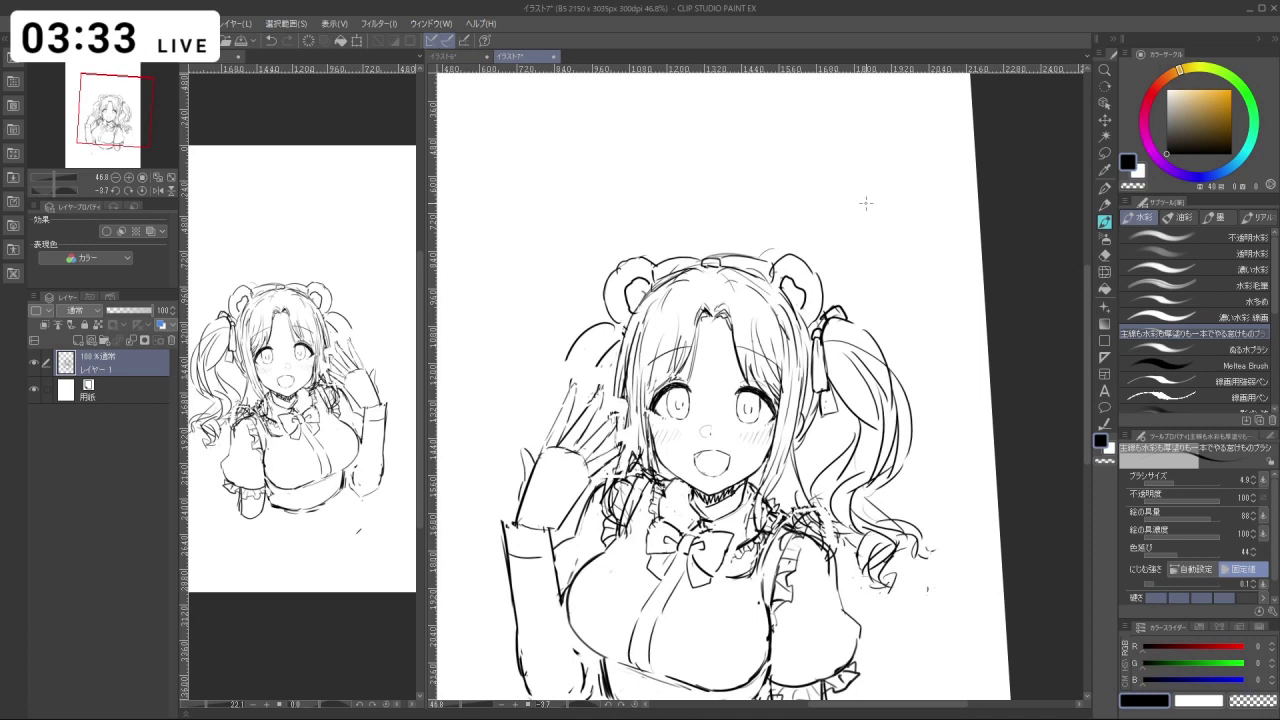
Lasso the bear ear on the waving-hand side and adjust its size and placement with a transform.
key(m)
mouse_move(640, 316)
mouse_down()
mouse_move(601, 261)
mouse_move(648, 242)
mouse_up()
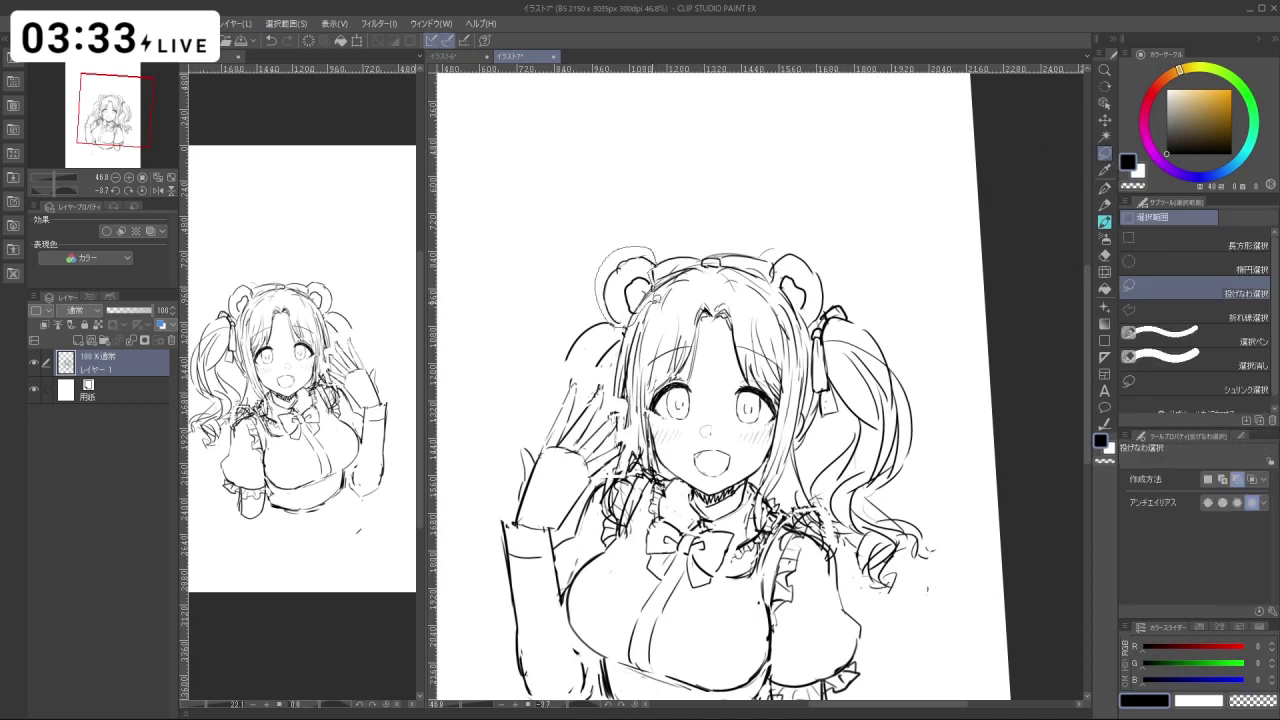
drag(655, 295, 642, 316)
key(ctrl+t)
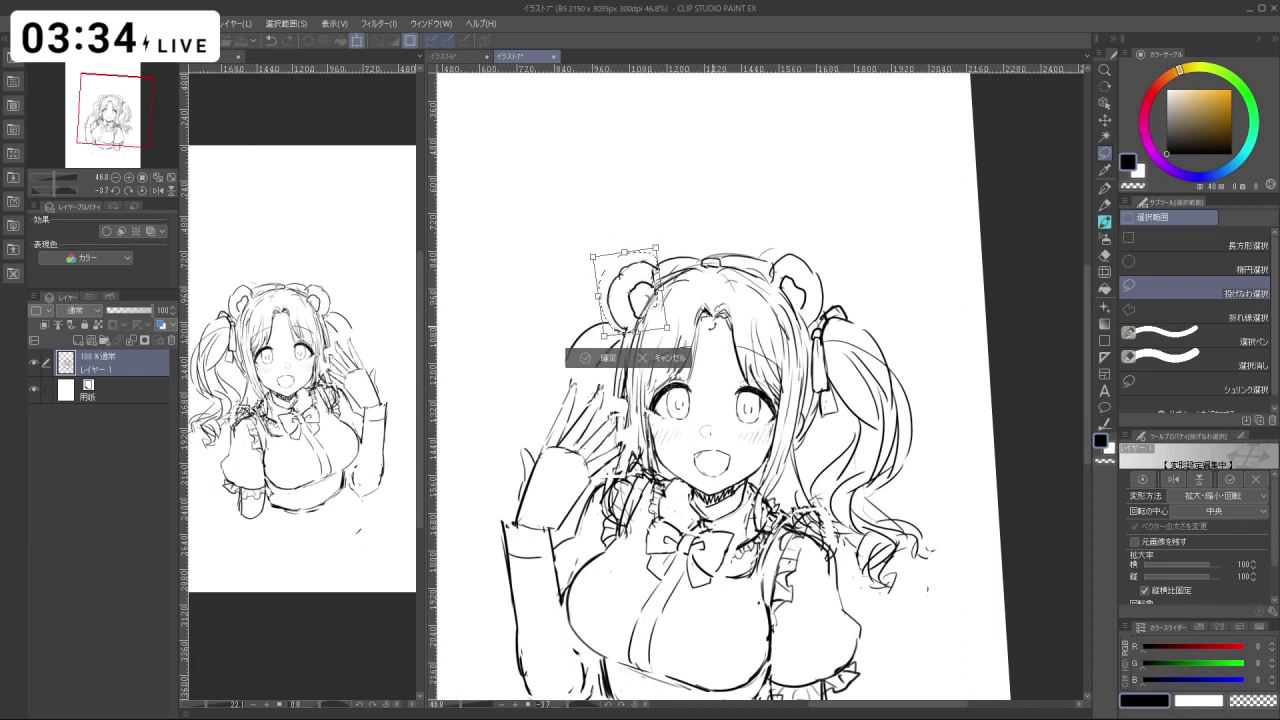
click(653, 357)
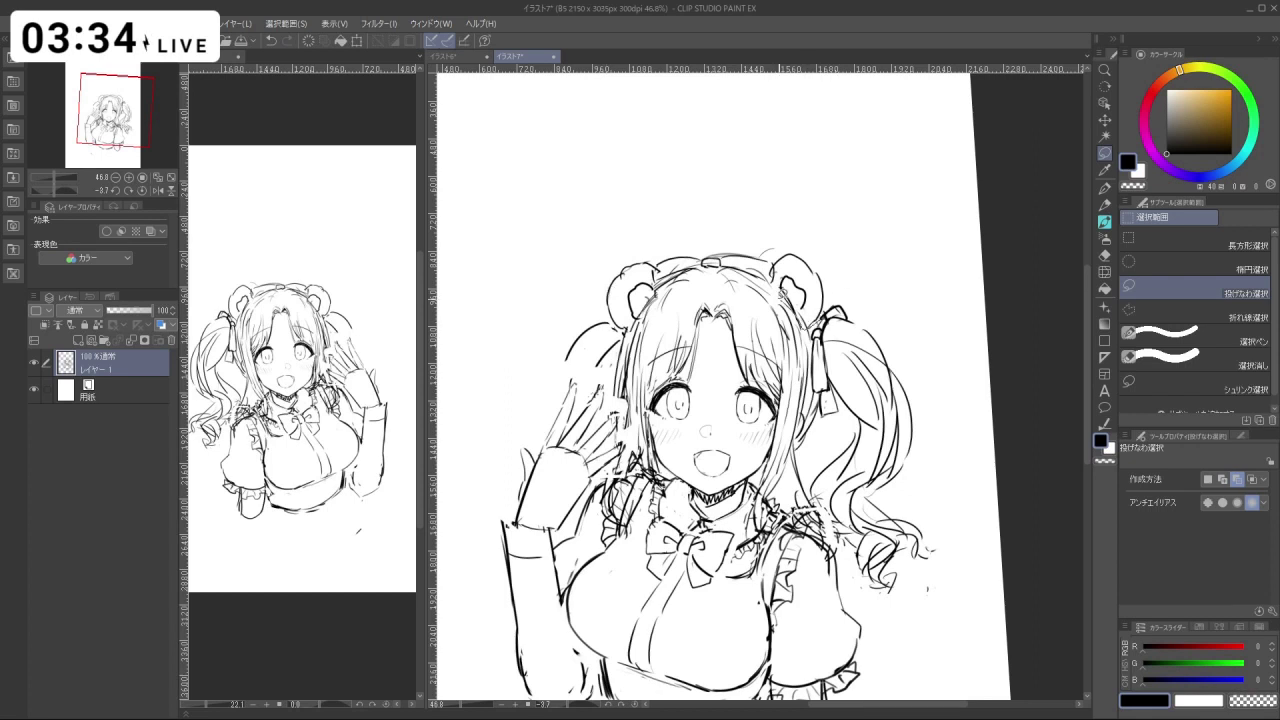
Lasso the bear ear on the ponytail side, shrink it slightly toward the head and clear the selection.
mouse_move(778, 262)
mouse_down()
mouse_move(838, 275)
mouse_move(833, 335)
mouse_move(823, 298)
mouse_up()
click(833, 355)
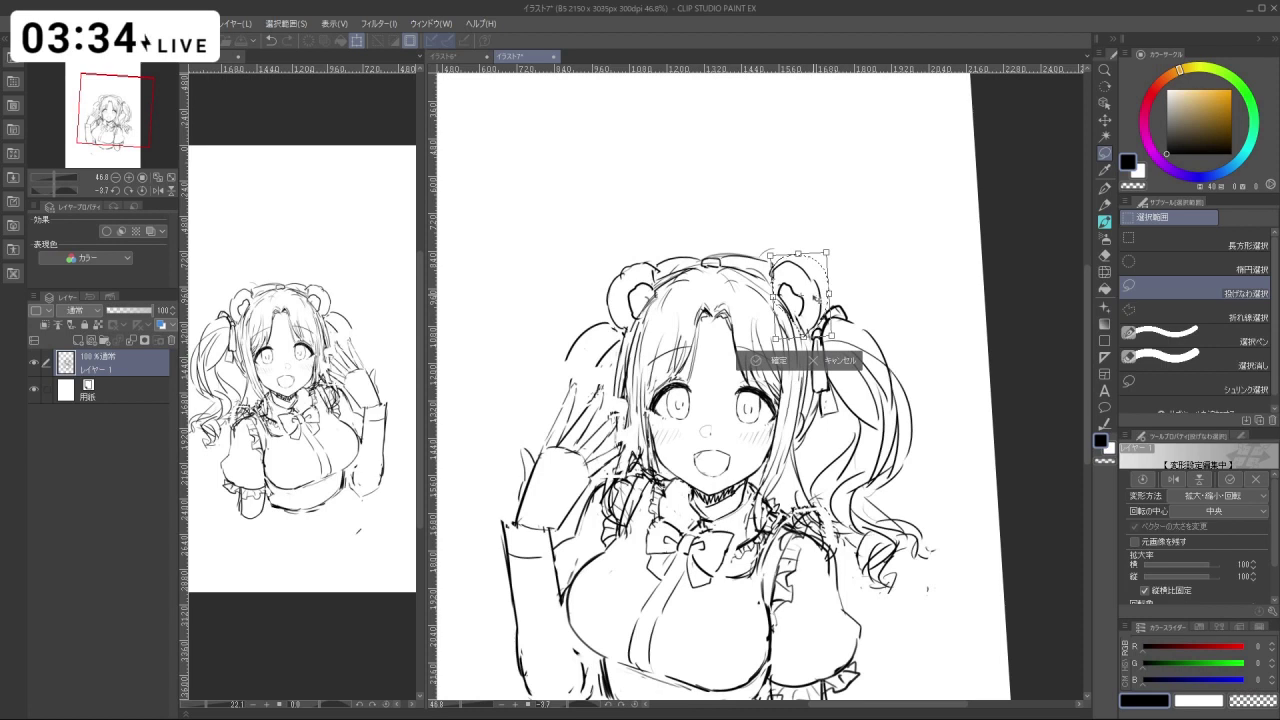
drag(817, 323, 814, 326)
click(759, 366)
click(697, 370)
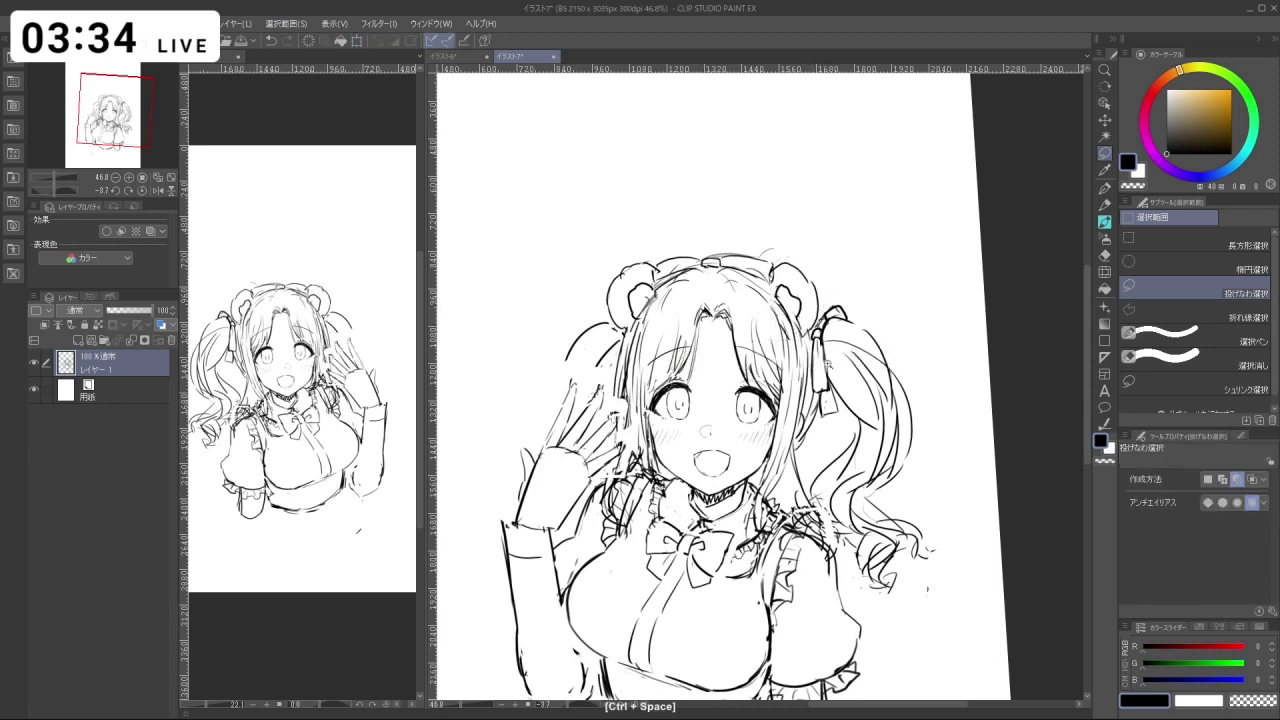
Refine the cheek and side hair lines near the waving hand, alternating black and transparent strokes at brush size 4.9.
scroll(793, 335, down, 2)
drag(757, 562, 858, 532)
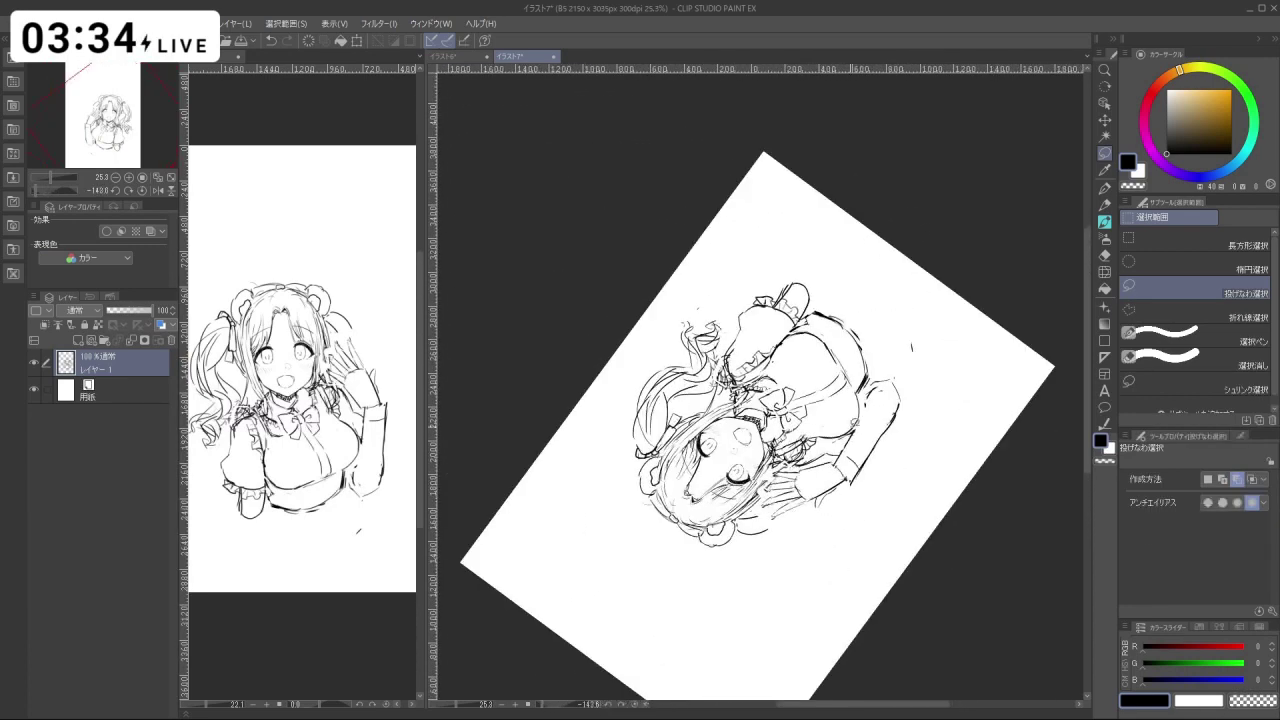
click(1104, 221)
key(ctrl+z)
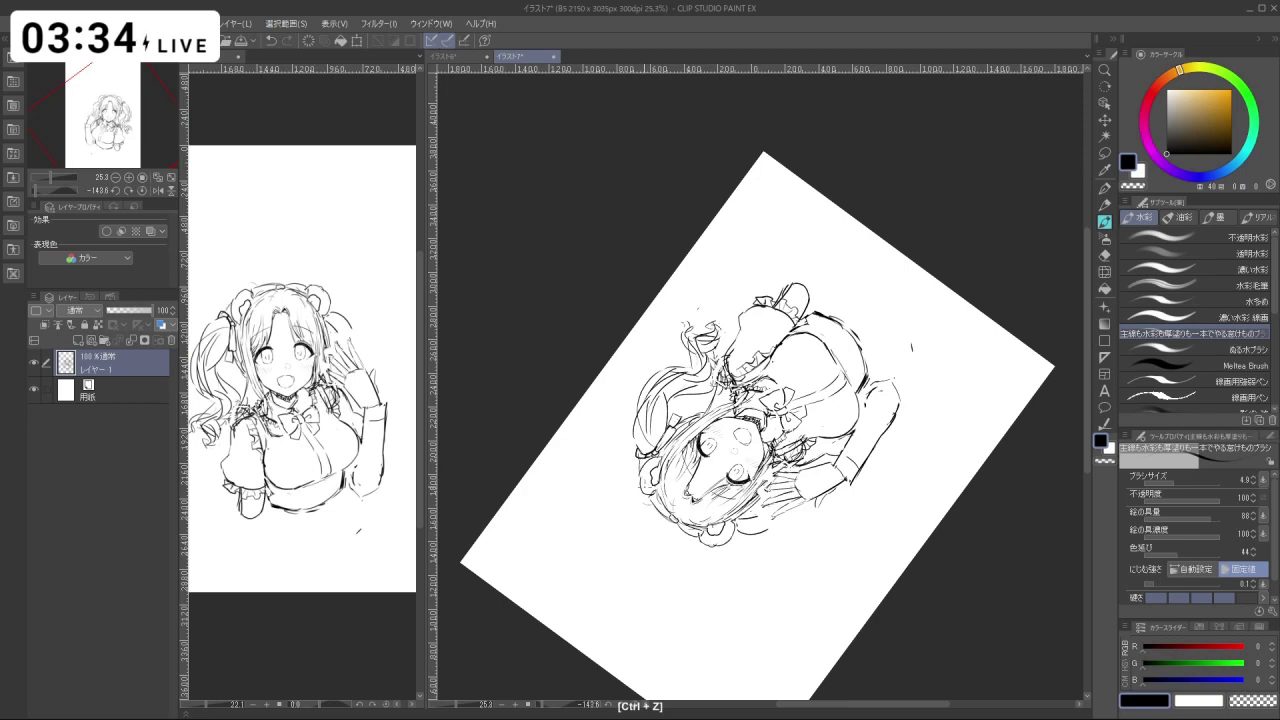
key(shift+space)
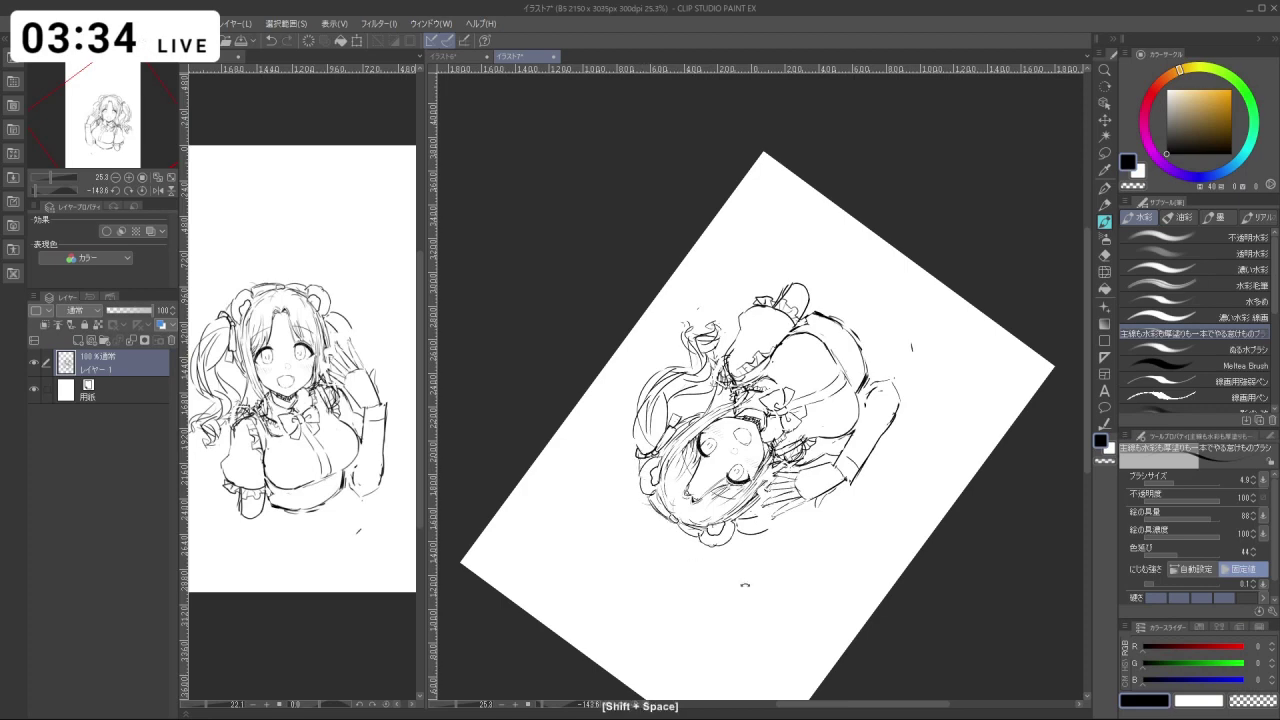
drag(655, 508, 922, 431)
key(shift+space)
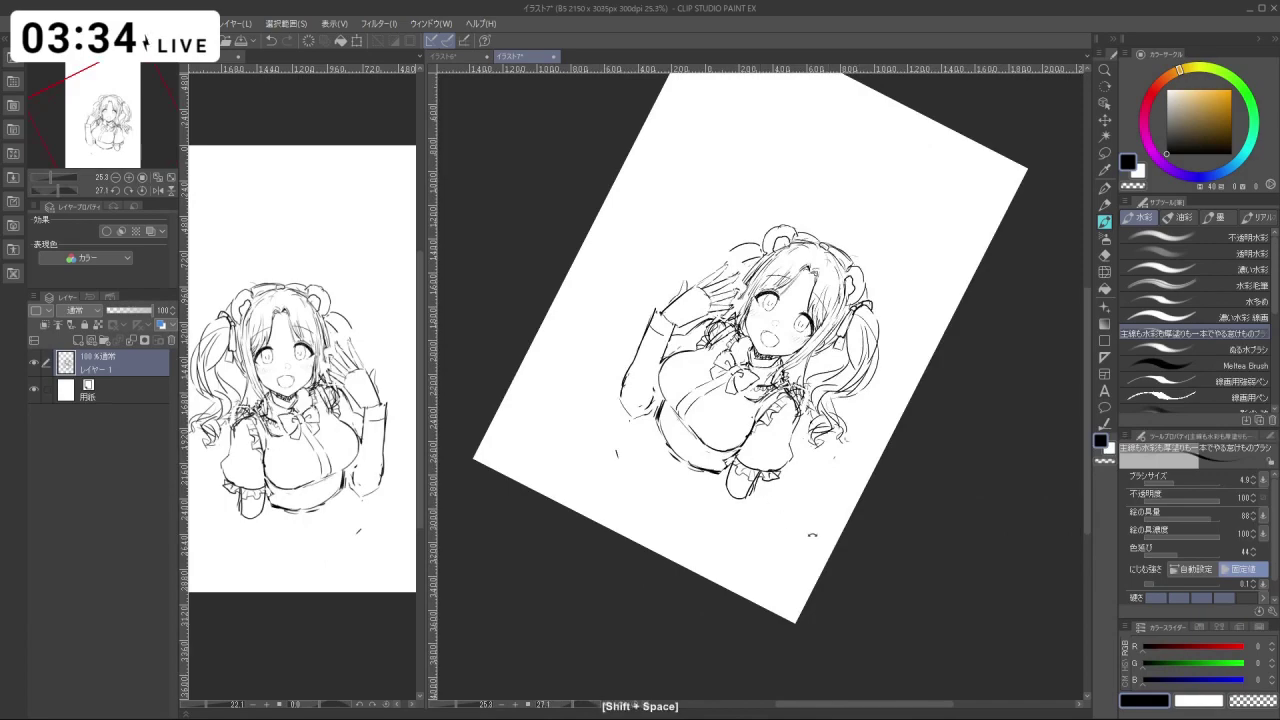
drag(811, 534, 848, 515)
key(ctrl+space)
drag(757, 298, 814, 327)
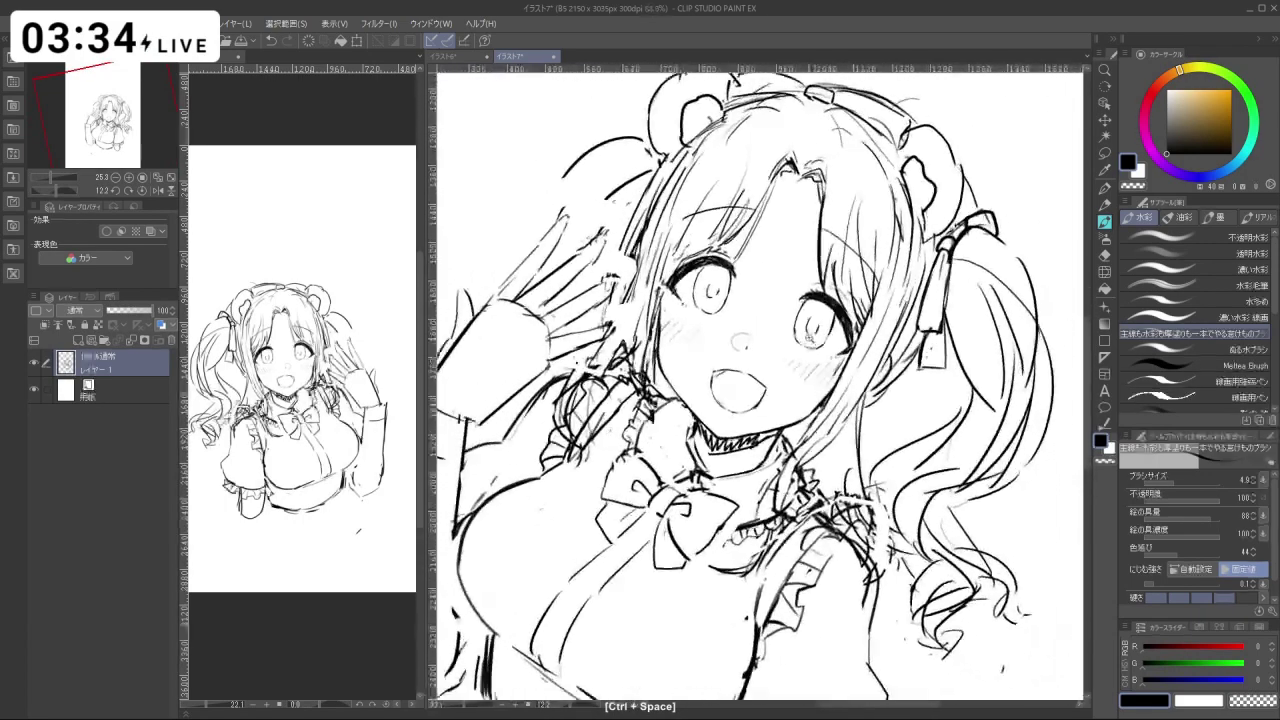
key(c)
key(ctrl+z)
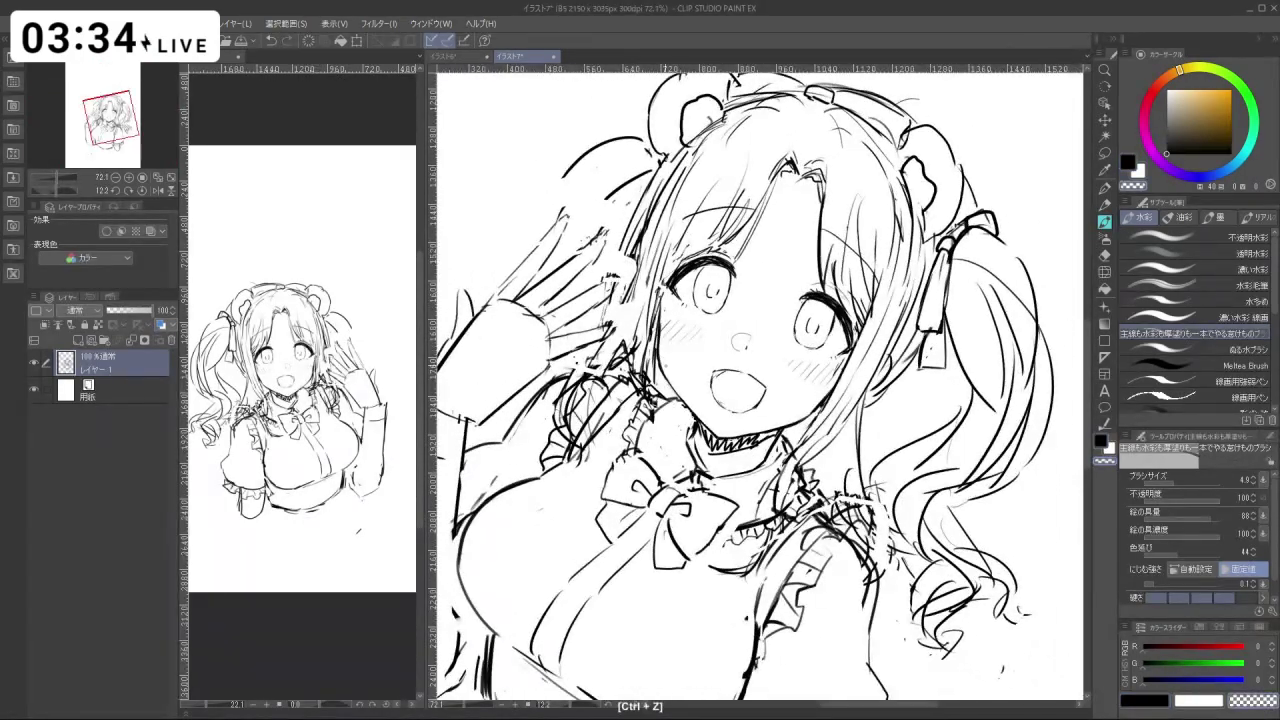
key(c)
key(c)
key(ctrl+z)
mouse_move(660, 297)
mouse_down()
mouse_move(642, 373)
mouse_move(802, 278)
mouse_move(860, 327)
mouse_up()
Refine the jaw line and adjoining side hair, alternating black and transparent strokes at brush size 4.9 and undoing unwanted ones.
key(c)
key(ctrl+z)
key(shift+space)
key(ctrl+z)
key(shift+space)
key(ctrl+z)
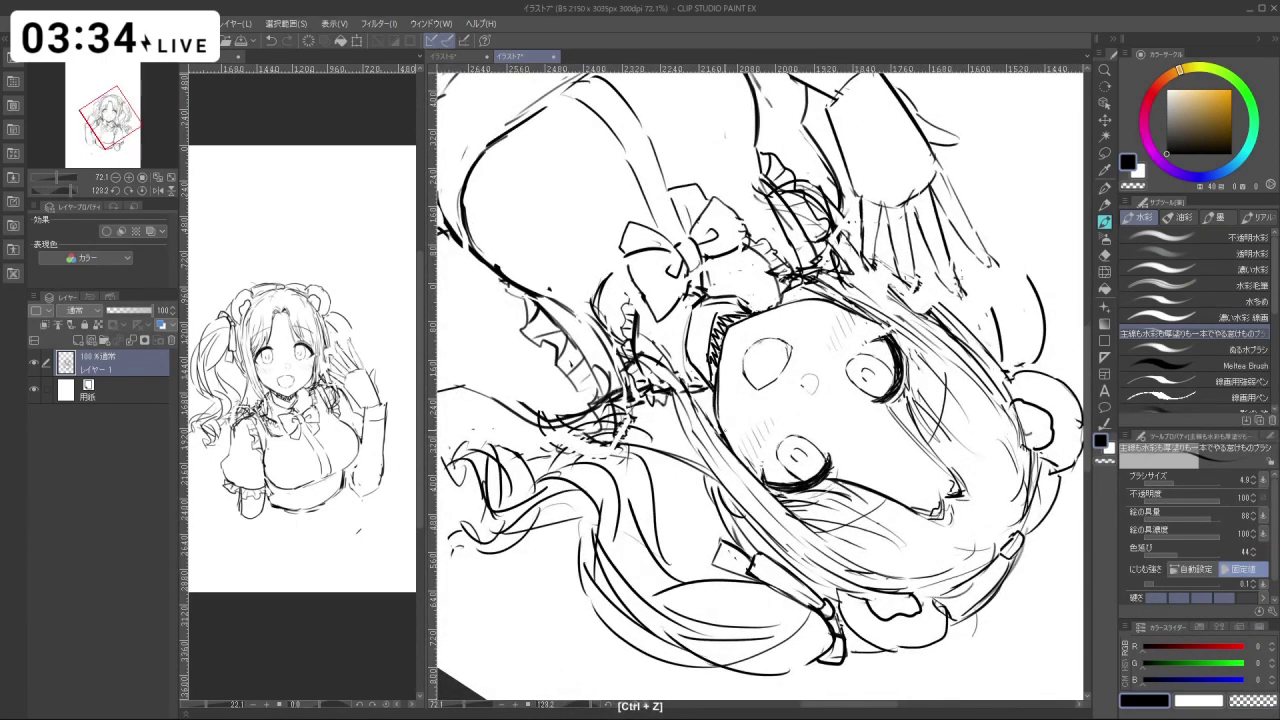
key(c)
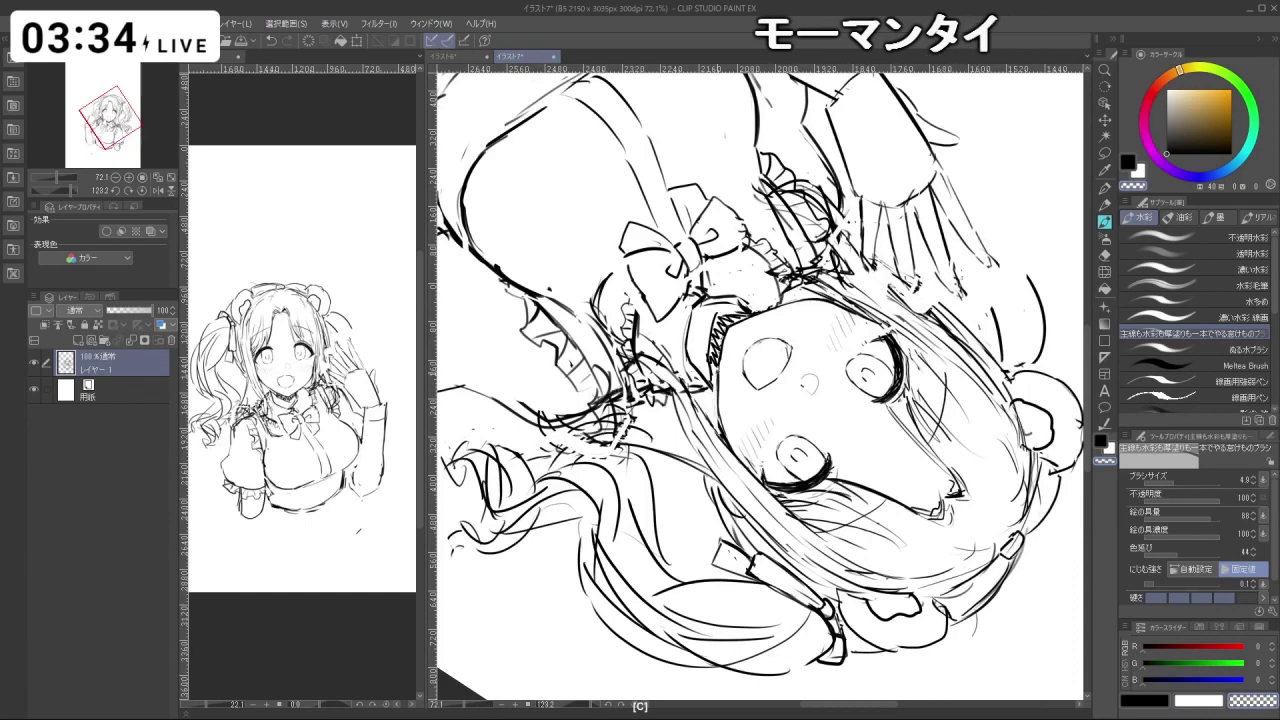
key(ctrl+z)
drag(722, 366, 716, 422)
key(c)
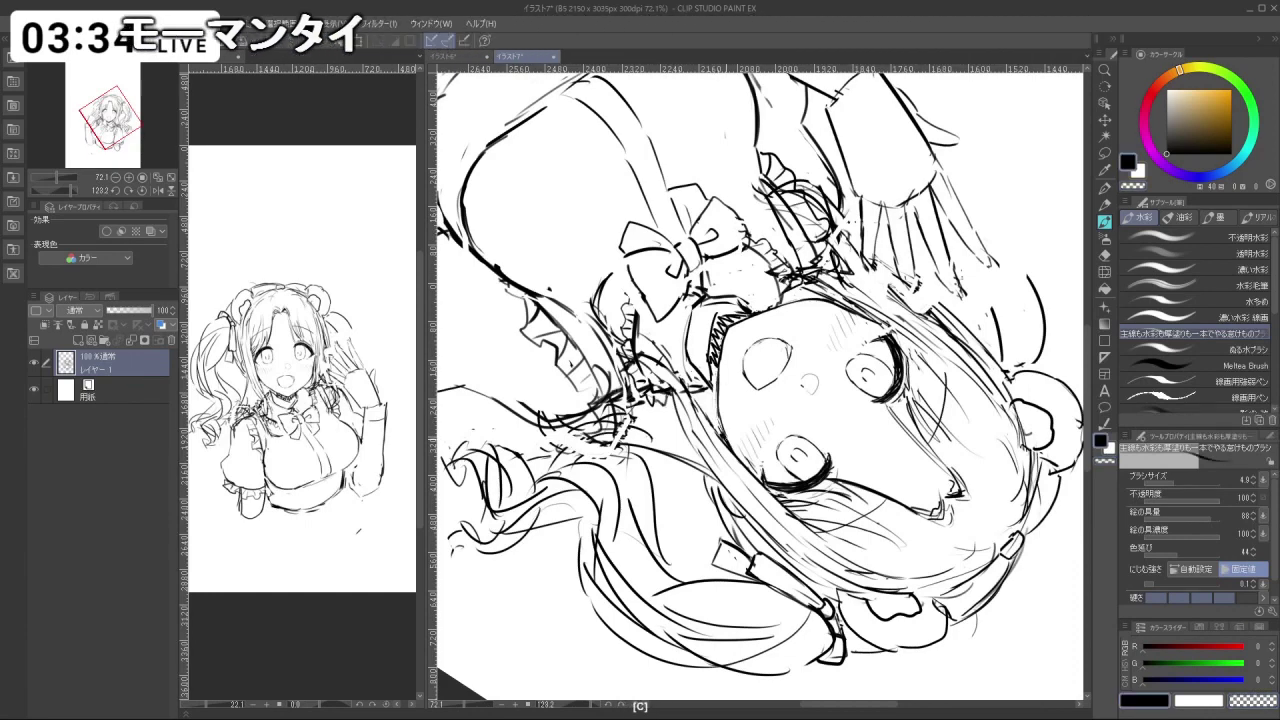
key(shift+space)
key(ctrl+z)
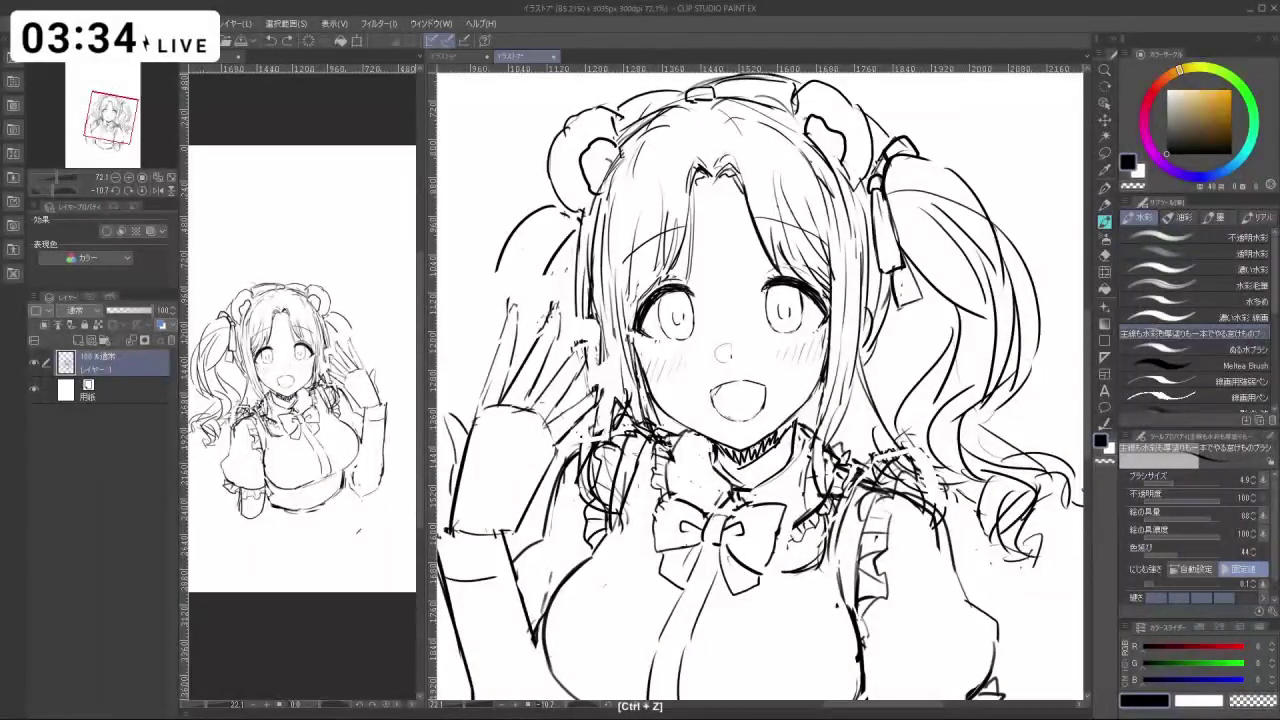
key(c)
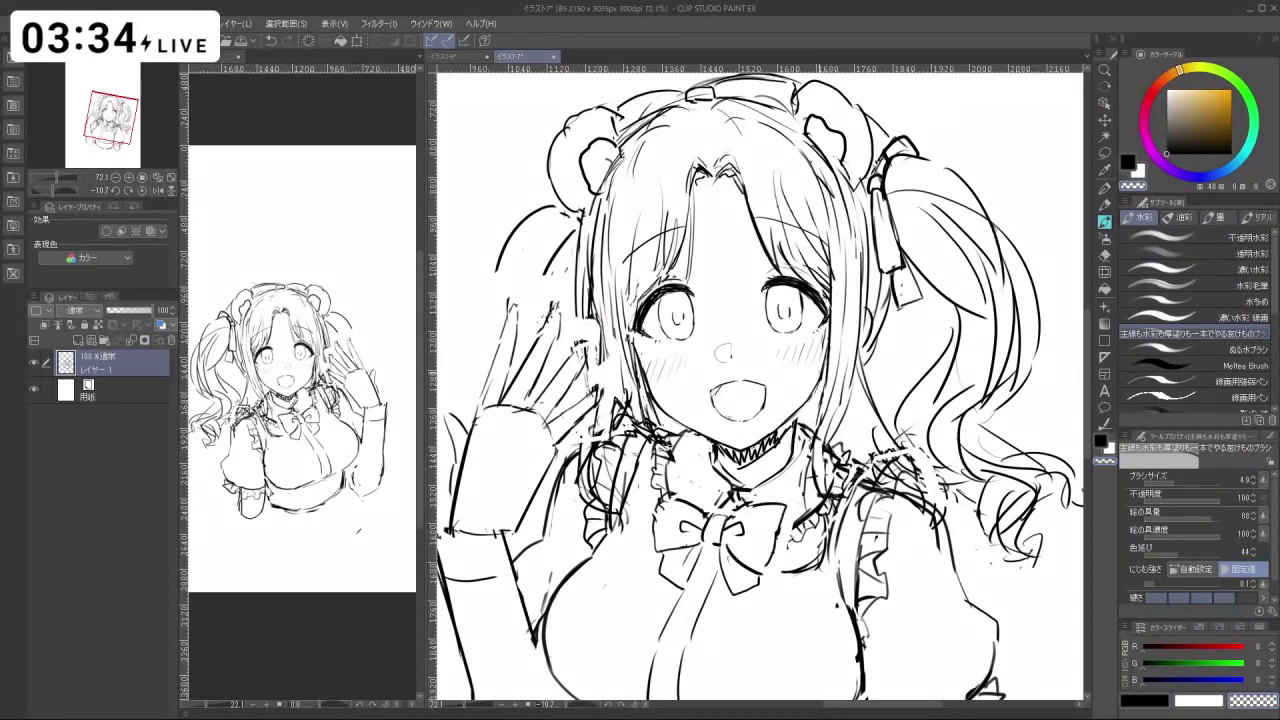
key(shift+space)
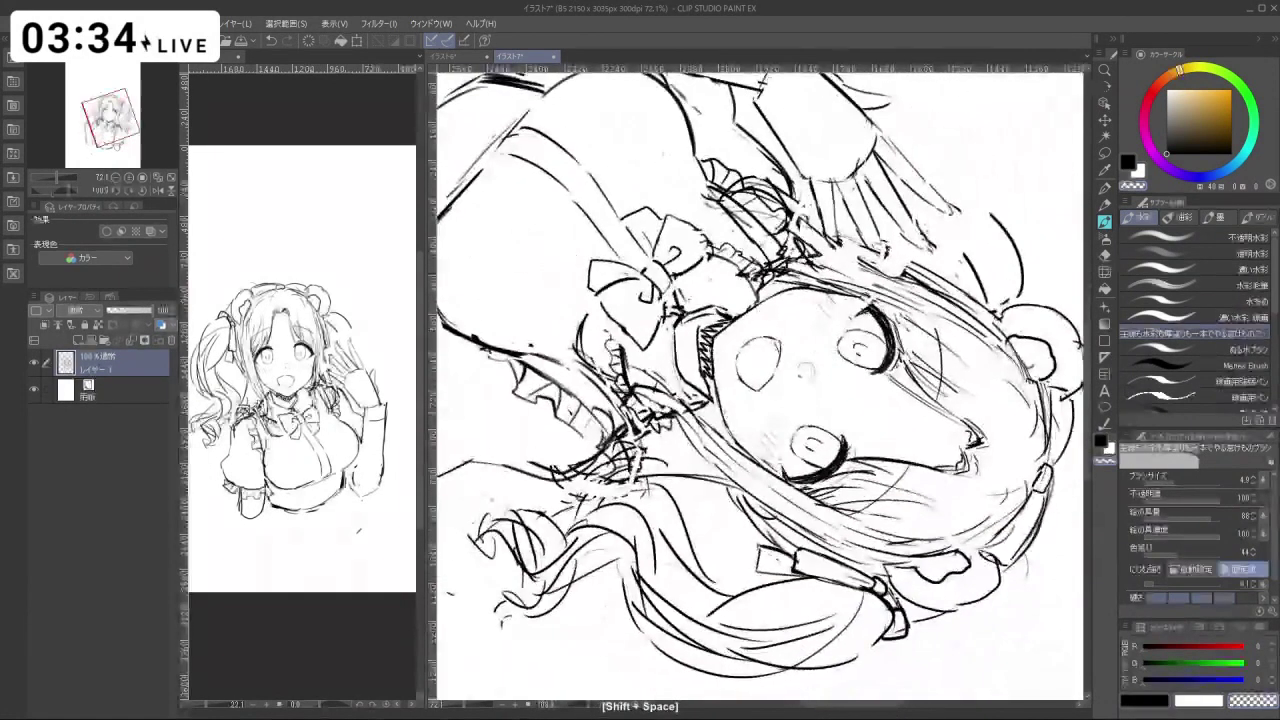
key(c)
key(ctrl+z)
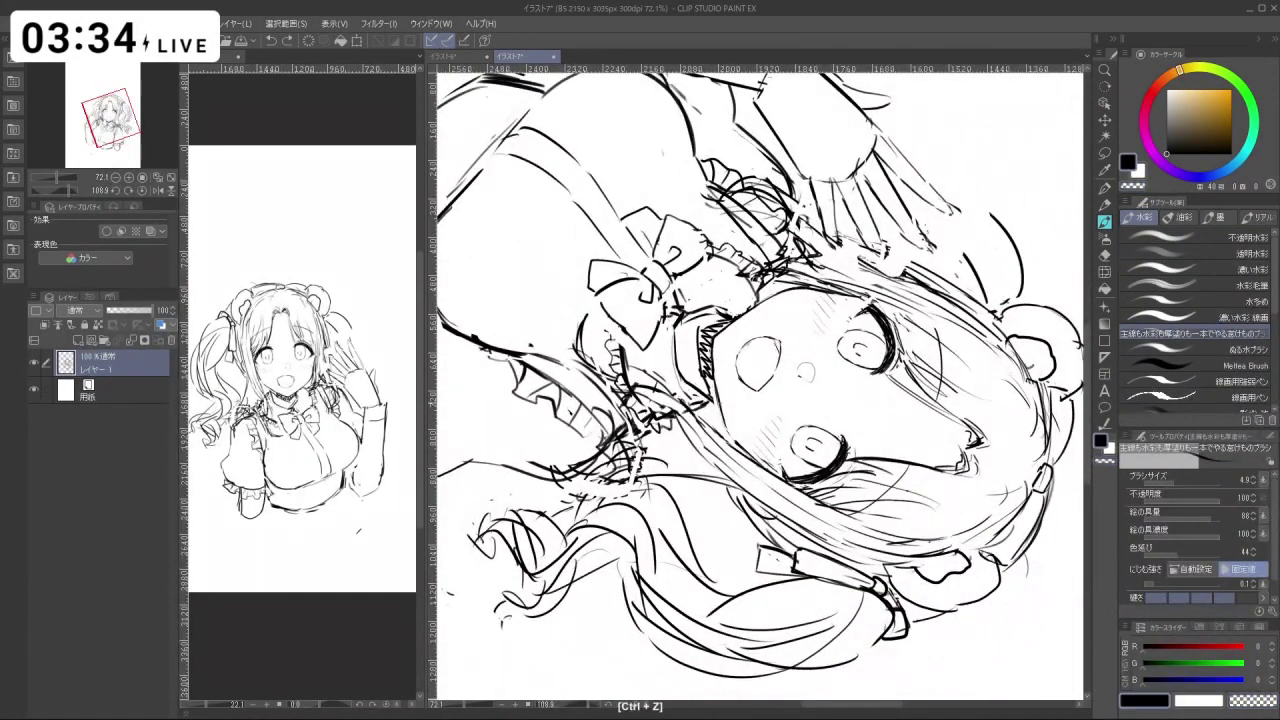
key(shift+space)
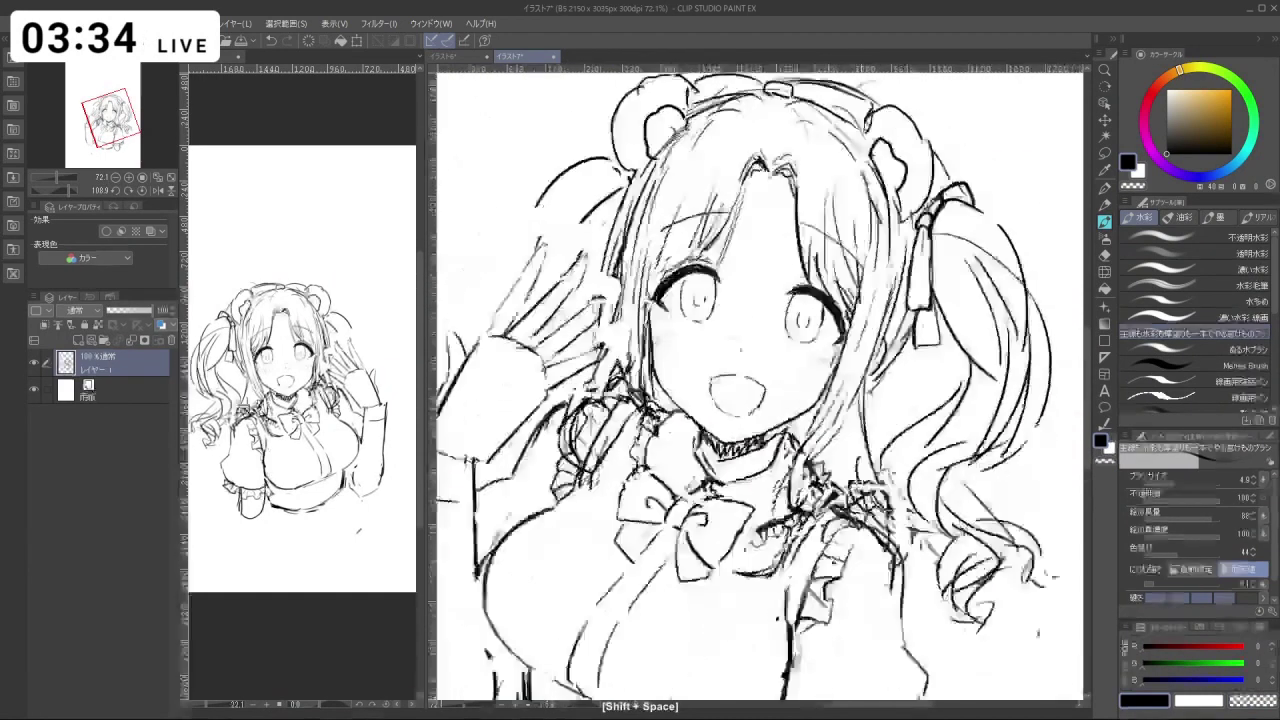
key(c)
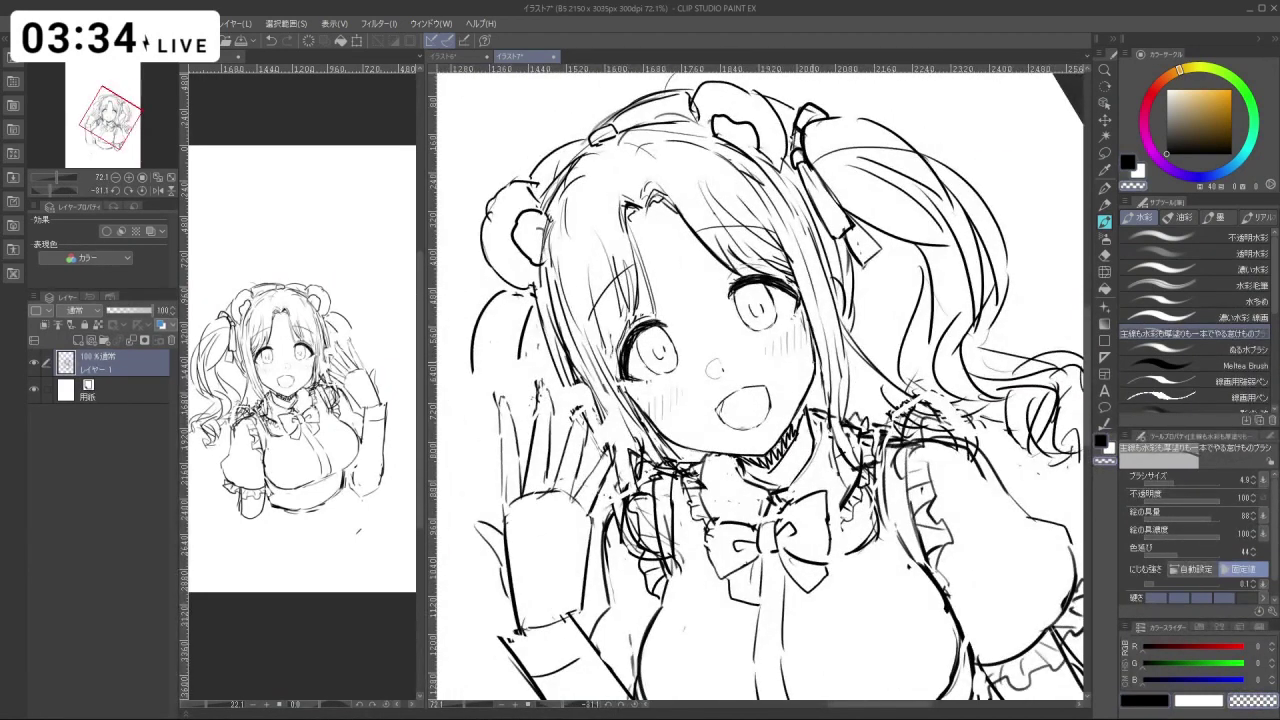
key(c)
Rework the side hair falling past the cheek and neck on the ponytail side, undoing unwanted strokes.
key(ctrl+space)
key(space)
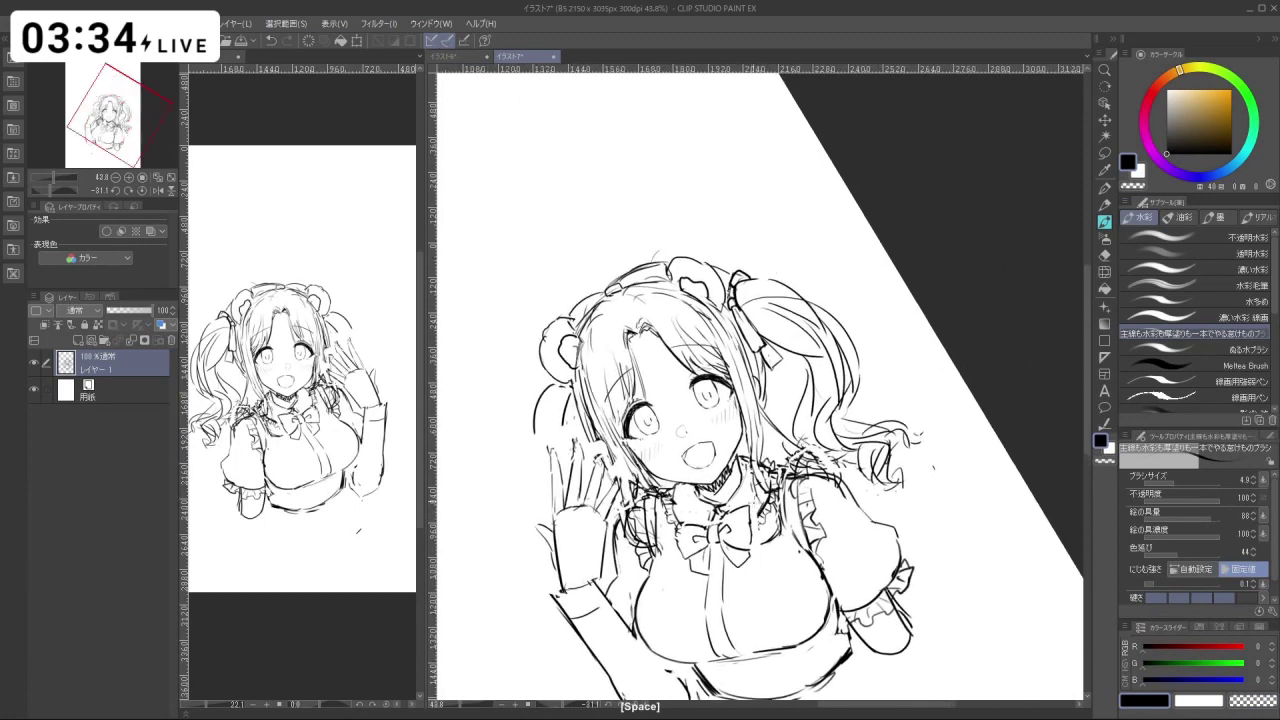
key(shift+space)
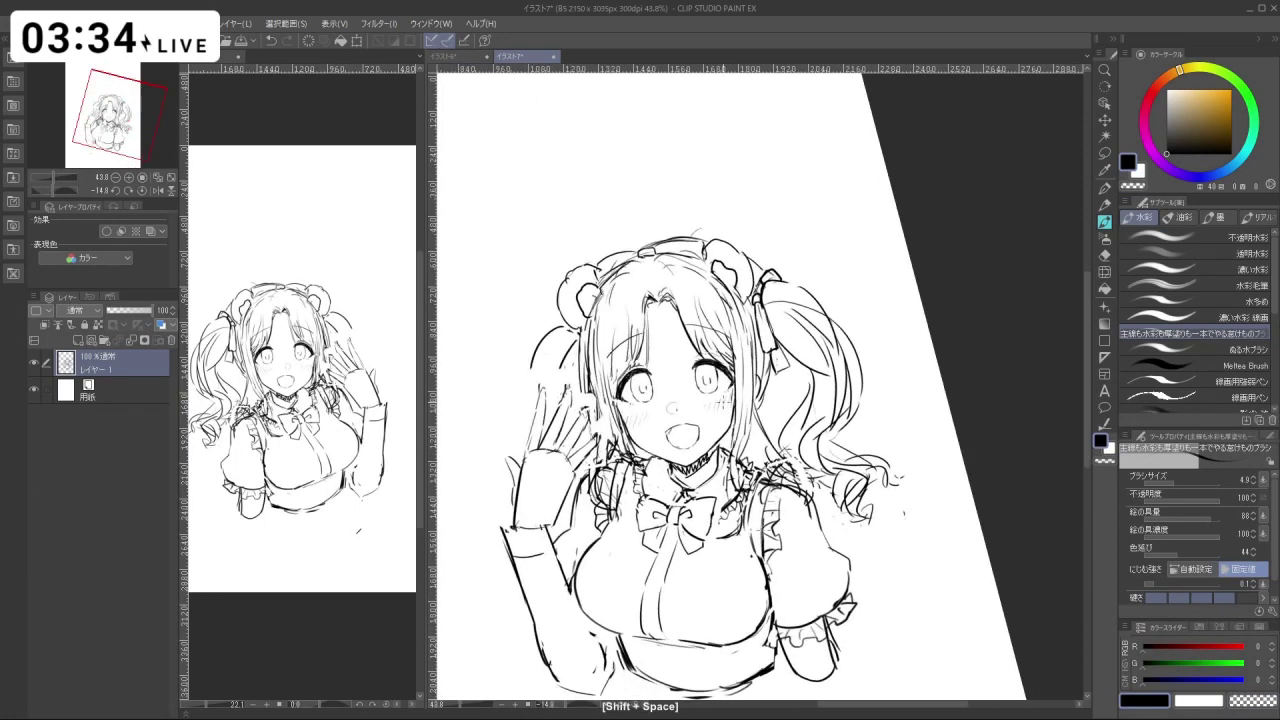
key(ctrl+z)
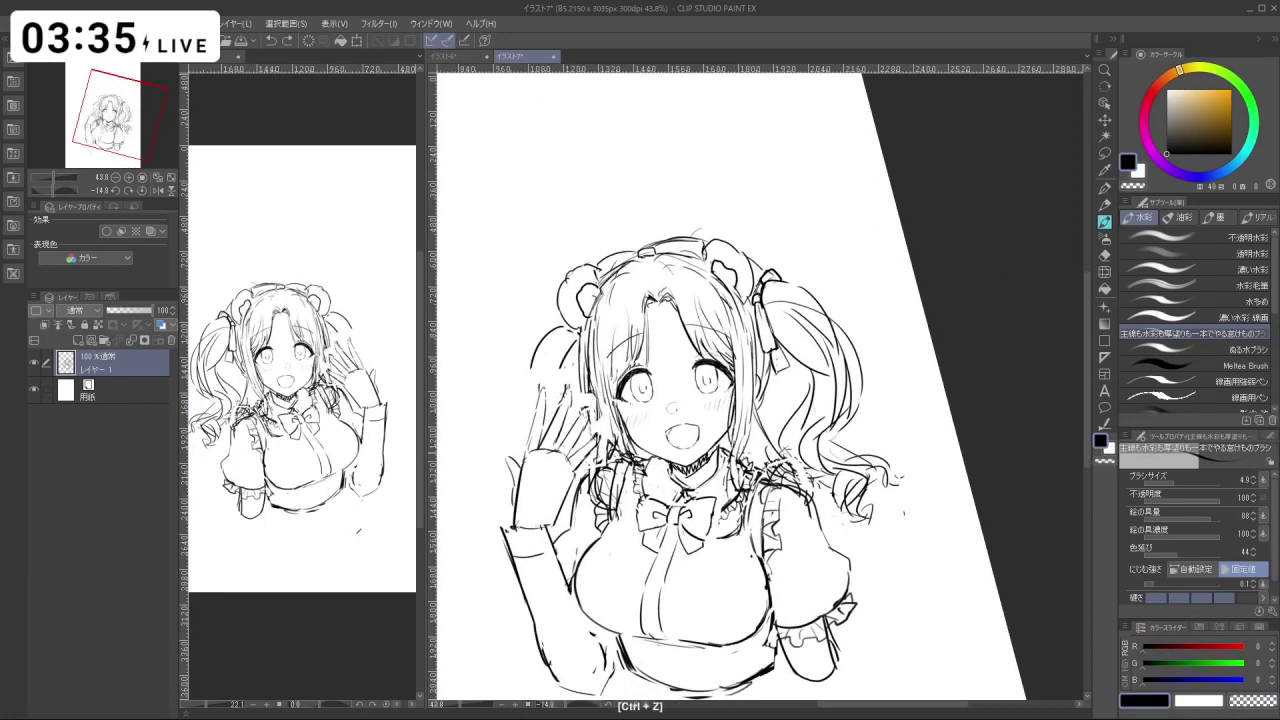
key(c)
key(c)
key(ctrl+z)
key(ctrl+z)
key(ctrl+z)
key(ctrl+space)
mouse_move(731, 407)
mouse_down()
mouse_move(729, 425)
mouse_move(765, 409)
mouse_move(727, 447)
mouse_up()
key(ctrl+z)
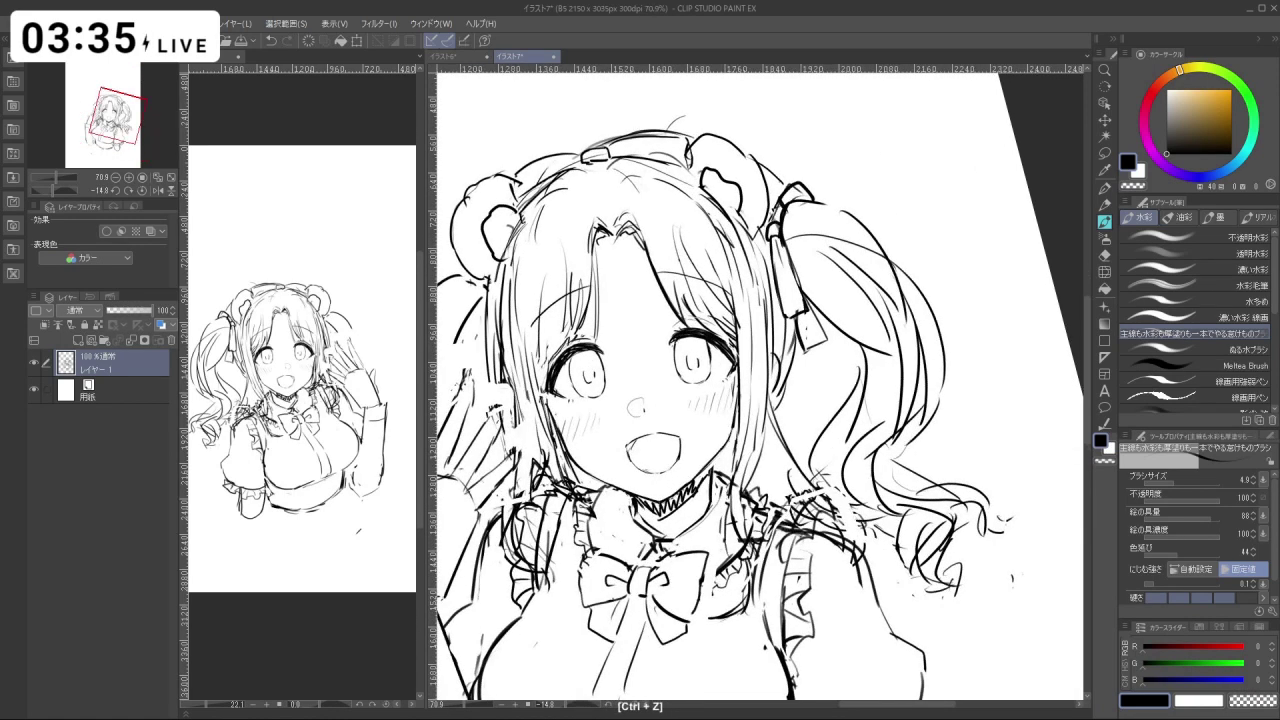
key(c)
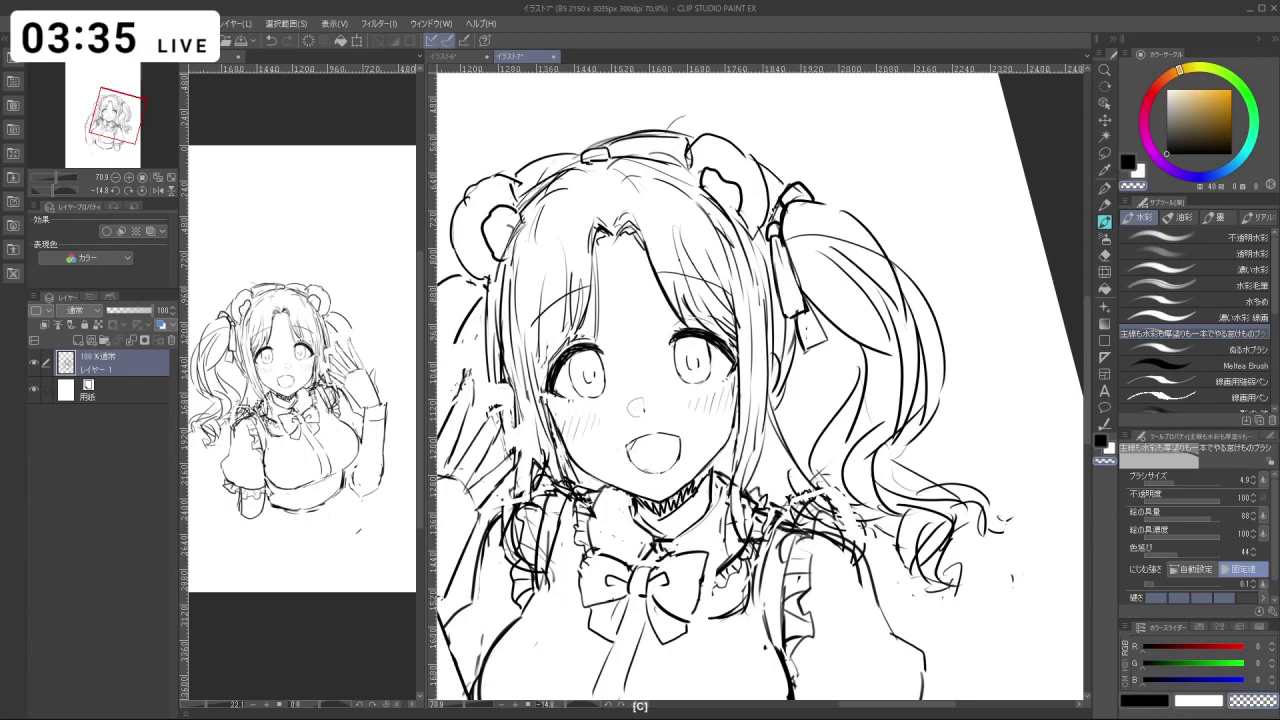
key(c)
key(ctrl+z)
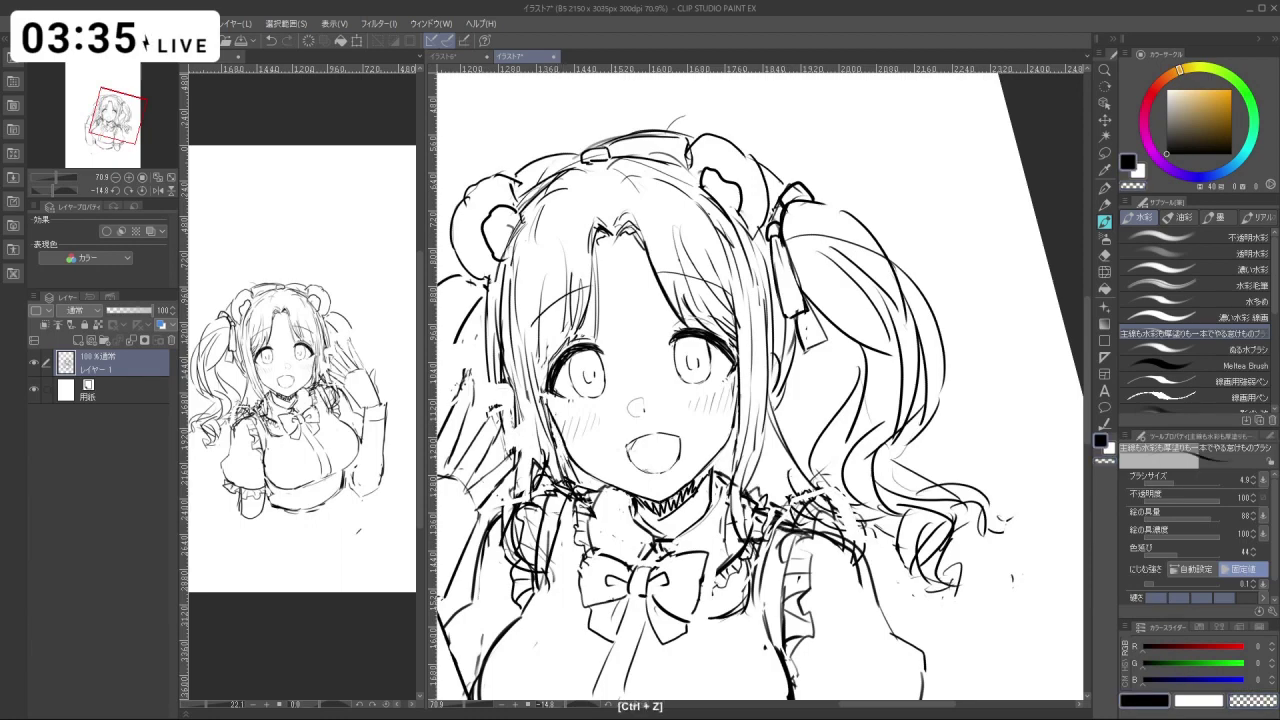
mouse_move(686, 498)
mouse_down()
mouse_move(697, 525)
mouse_move(745, 519)
mouse_up()
key(ctrl+z)
Touch up the ribbon at the base of the ponytail with the brush set to size 10.0.
key(ctrl+space)
key(space)
key(shift+space)
mouse_move(850, 500)
mouse_down()
mouse_move(902, 354)
mouse_move(873, 295)
mouse_move(904, 373)
mouse_move(853, 498)
mouse_move(815, 520)
mouse_up()
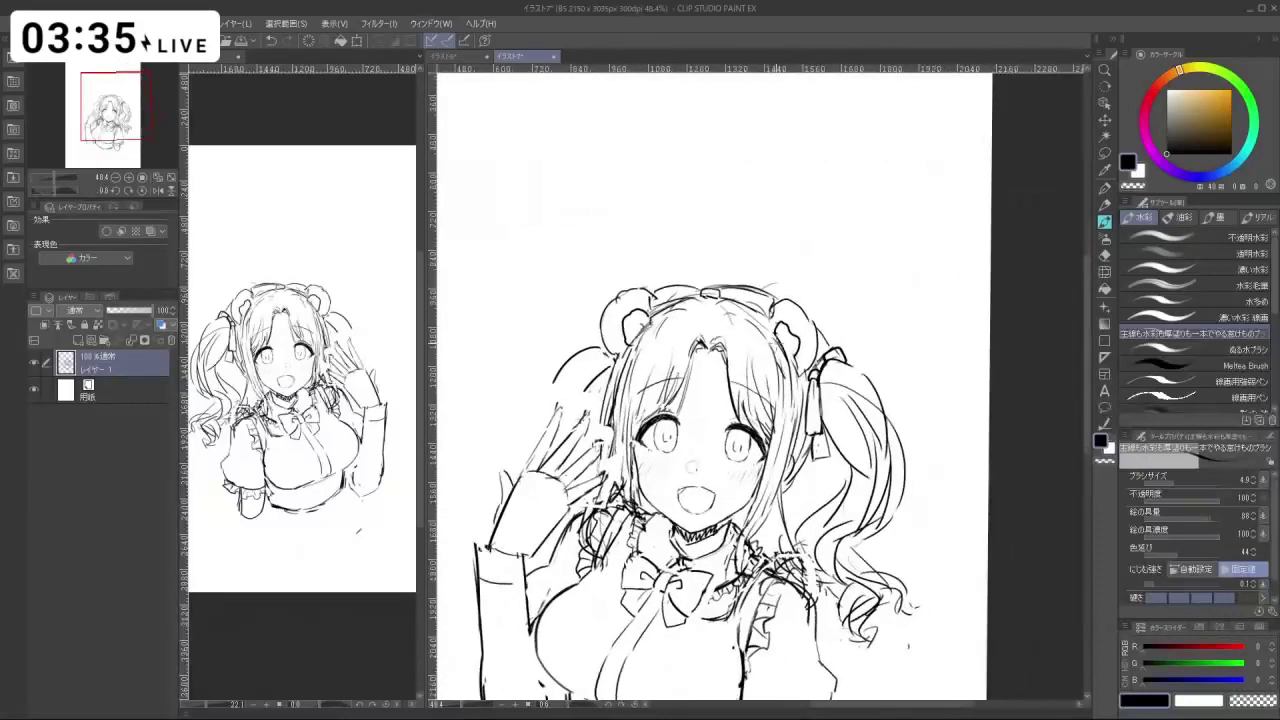
key(ctrl+z)
drag(706, 283, 690, 302)
key(ctrl+z)
mouse_move(815, 520)
mouse_down()
mouse_move(888, 388)
mouse_move(775, 481)
mouse_up()
key(ctrl+z)
key(c)
drag(840, 358, 838, 372)
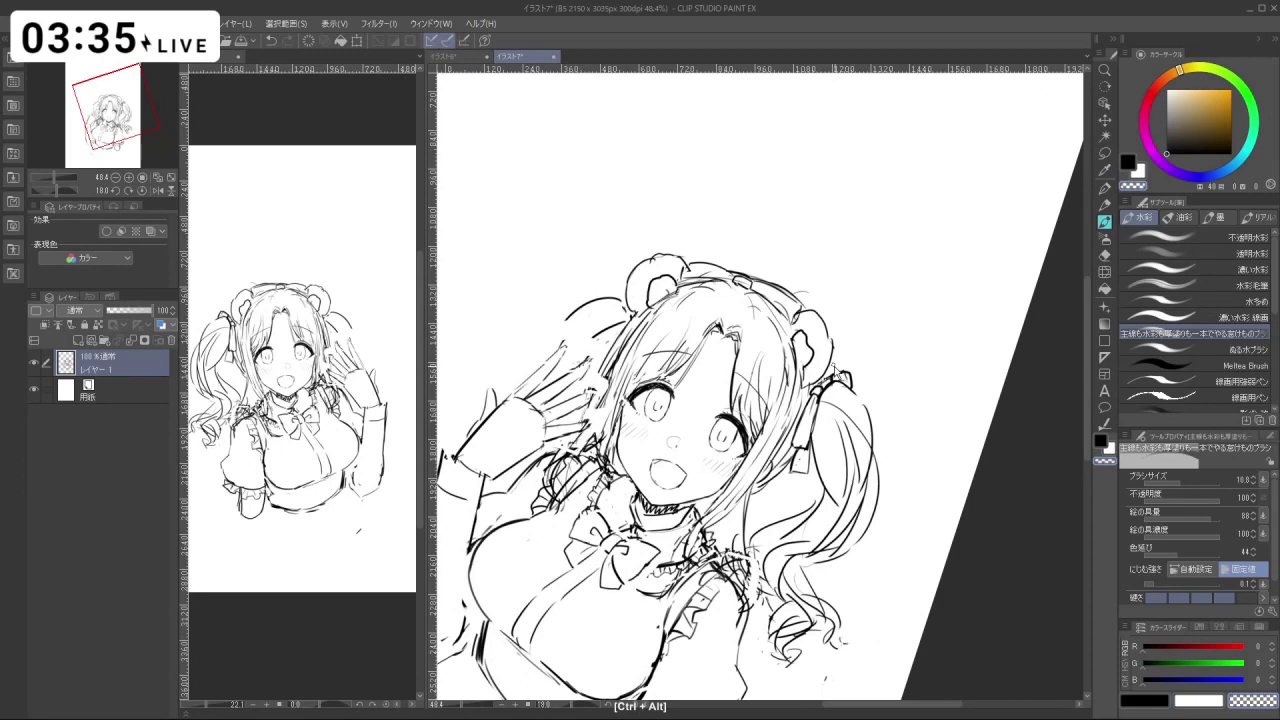
key(ctrl+z)
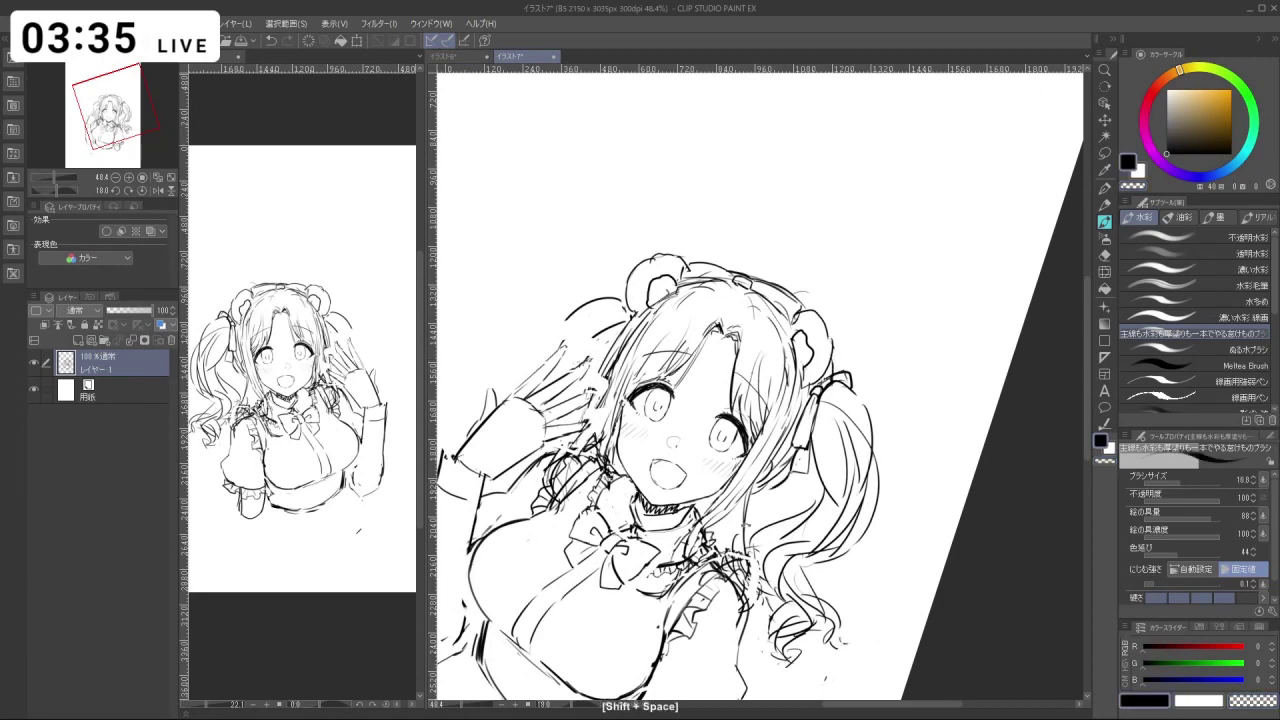
Lasso the large ponytail, enlarge it to 112% with a transform and clear the selection.
drag(779, 482, 836, 402)
drag(828, 583, 762, 492)
drag(762, 492, 797, 492)
drag(797, 492, 774, 432)
click(1104, 152)
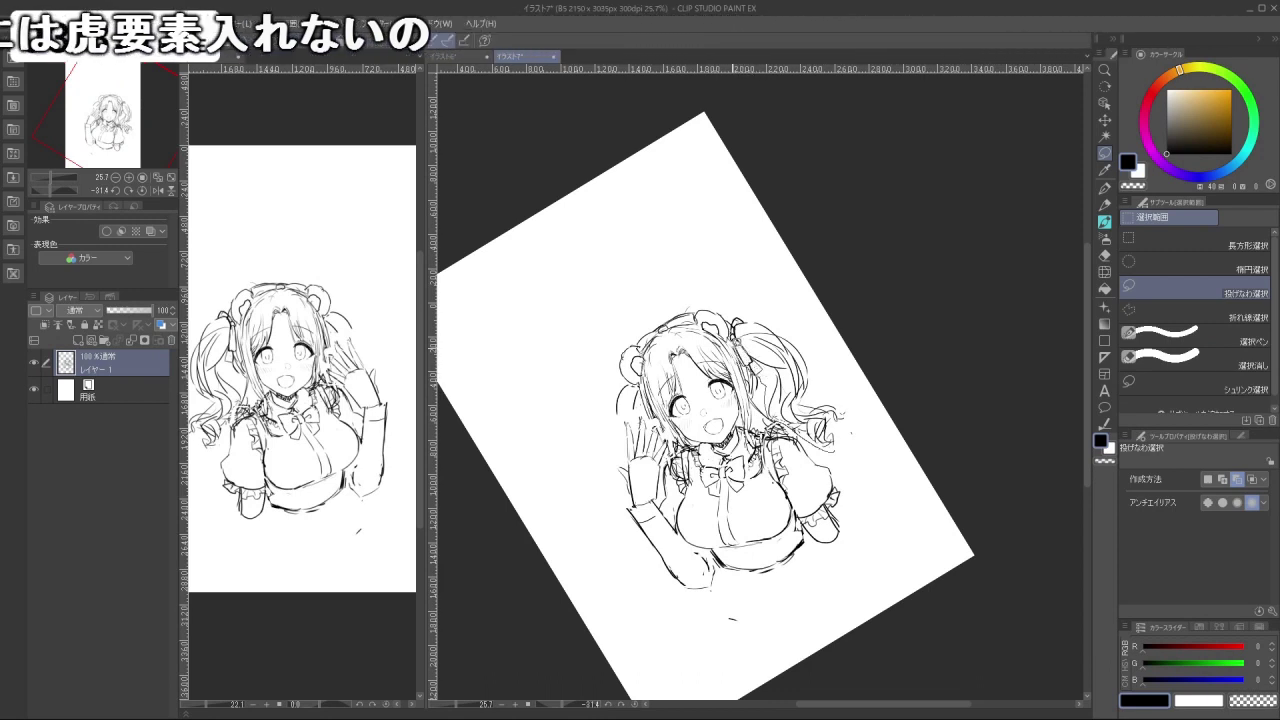
mouse_move(738, 310)
mouse_down()
mouse_move(808, 329)
mouse_move(853, 457)
mouse_move(907, 458)
mouse_move(910, 474)
mouse_move(885, 455)
mouse_up()
click(837, 505)
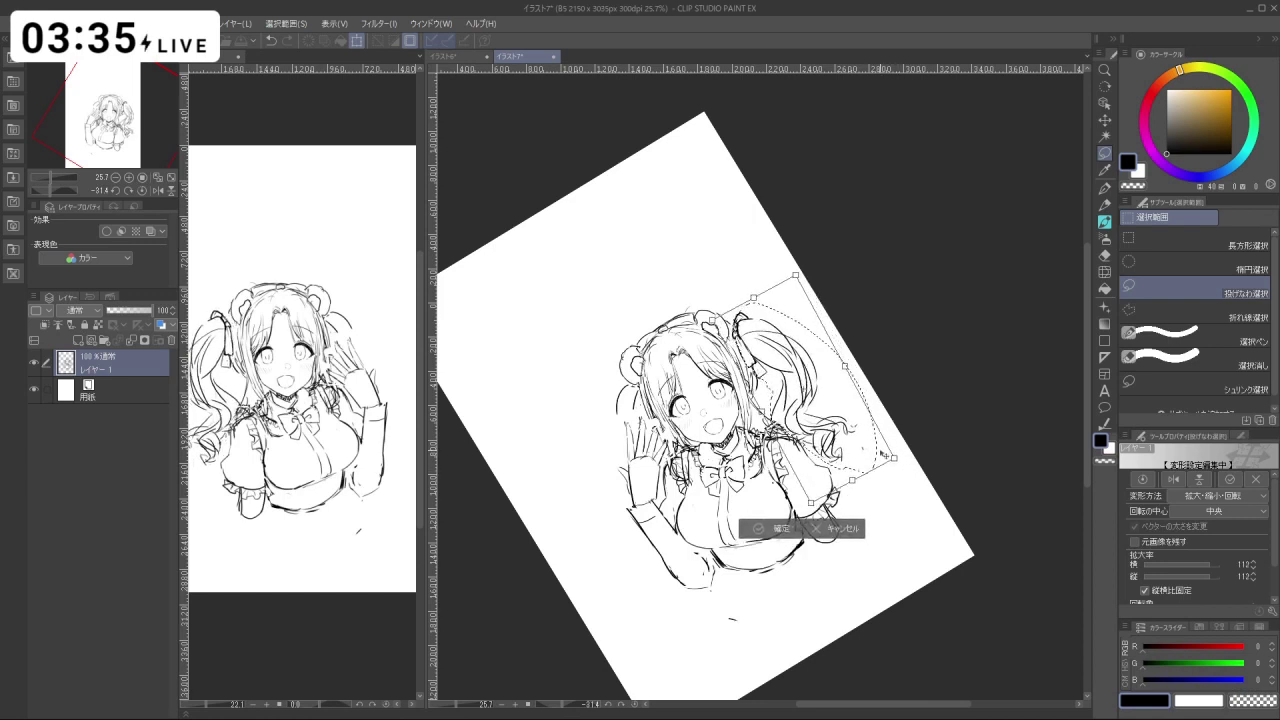
click(778, 530)
click(681, 527)
Lasso the headband between the bear ears, move it slightly closer to the head and clear the selection.
drag(678, 541, 833, 427)
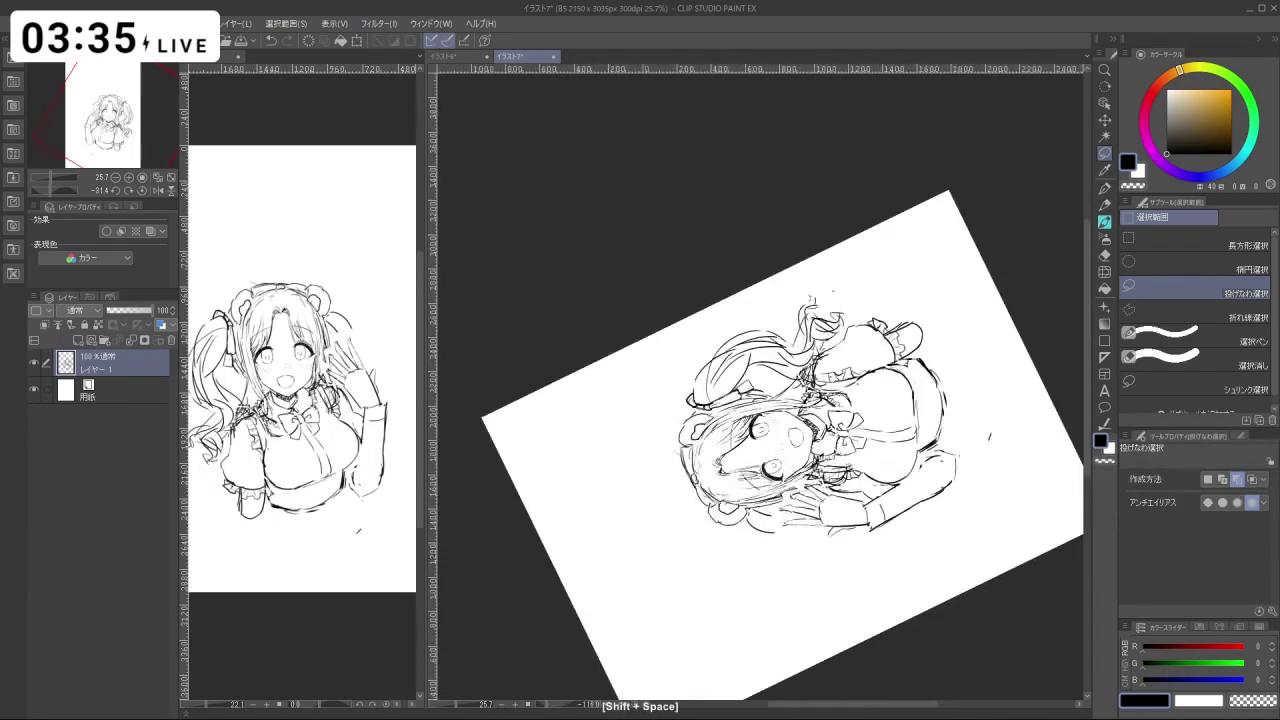
drag(828, 327, 794, 467)
drag(730, 303, 806, 303)
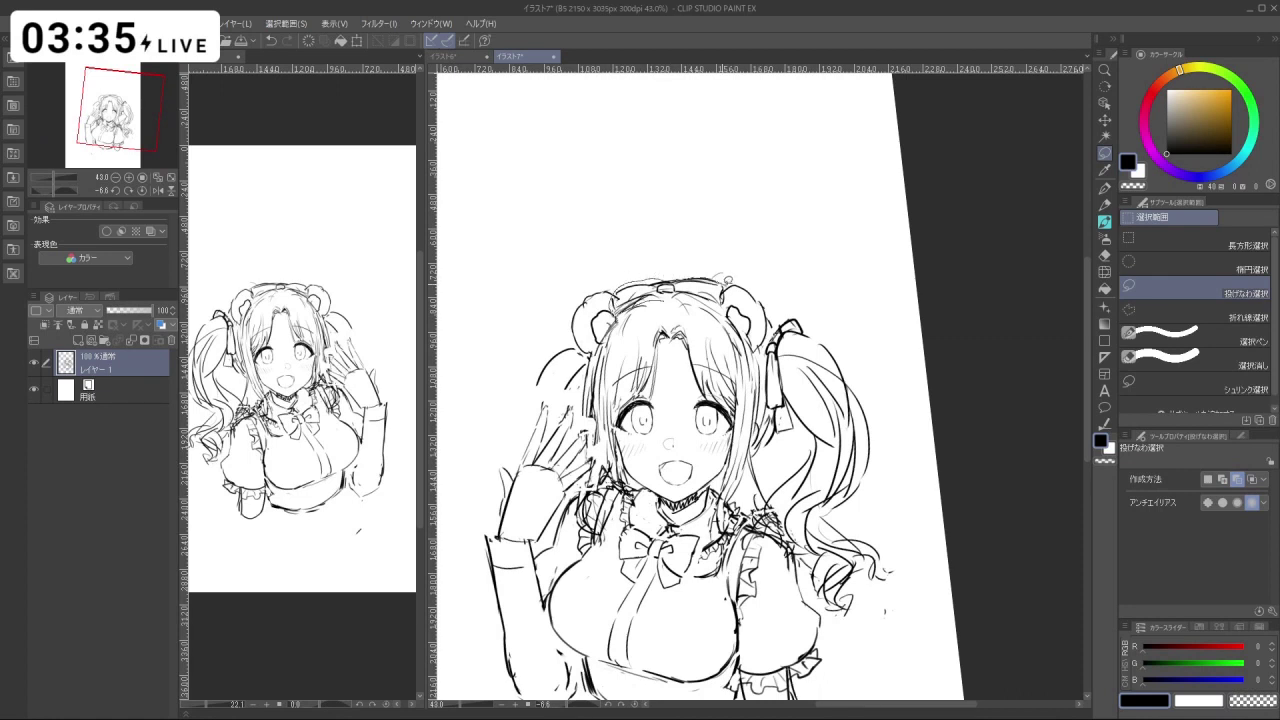
mouse_move(727, 284)
mouse_down()
mouse_move(732, 310)
mouse_move(694, 313)
mouse_move(719, 313)
mouse_up()
click(719, 347)
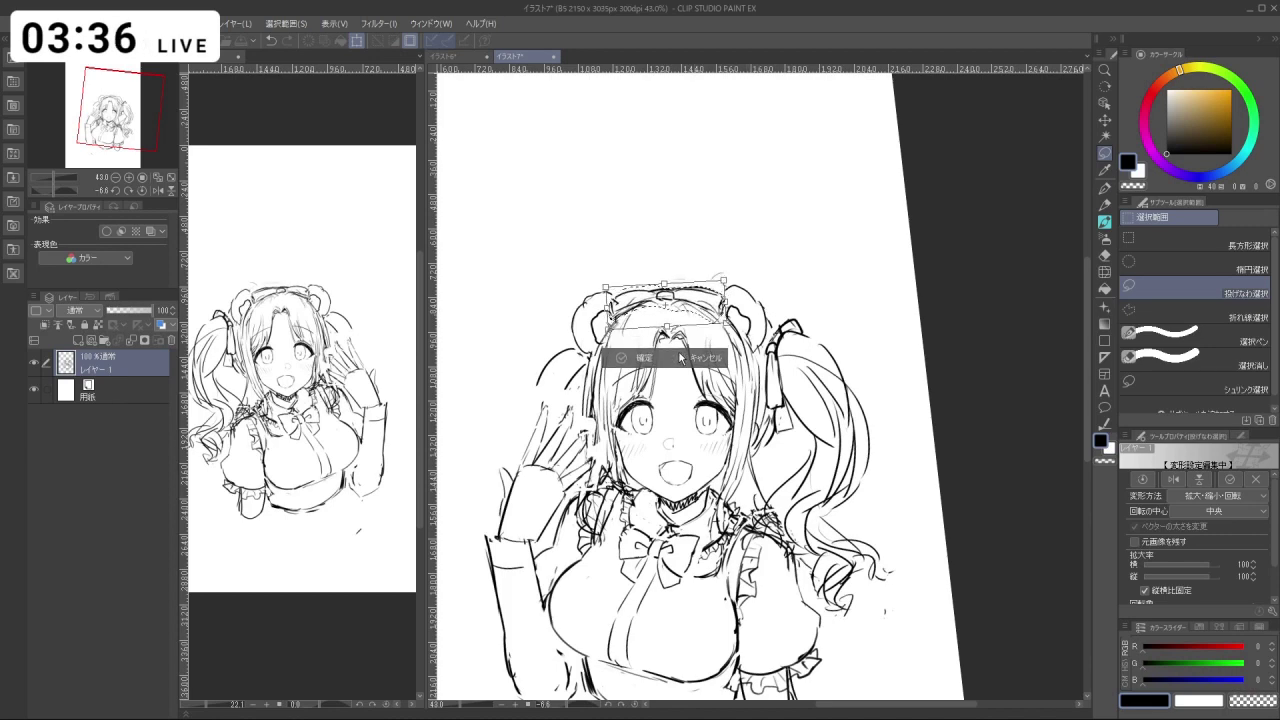
click(622, 356)
key(ctrl+d)
click(1108, 225)
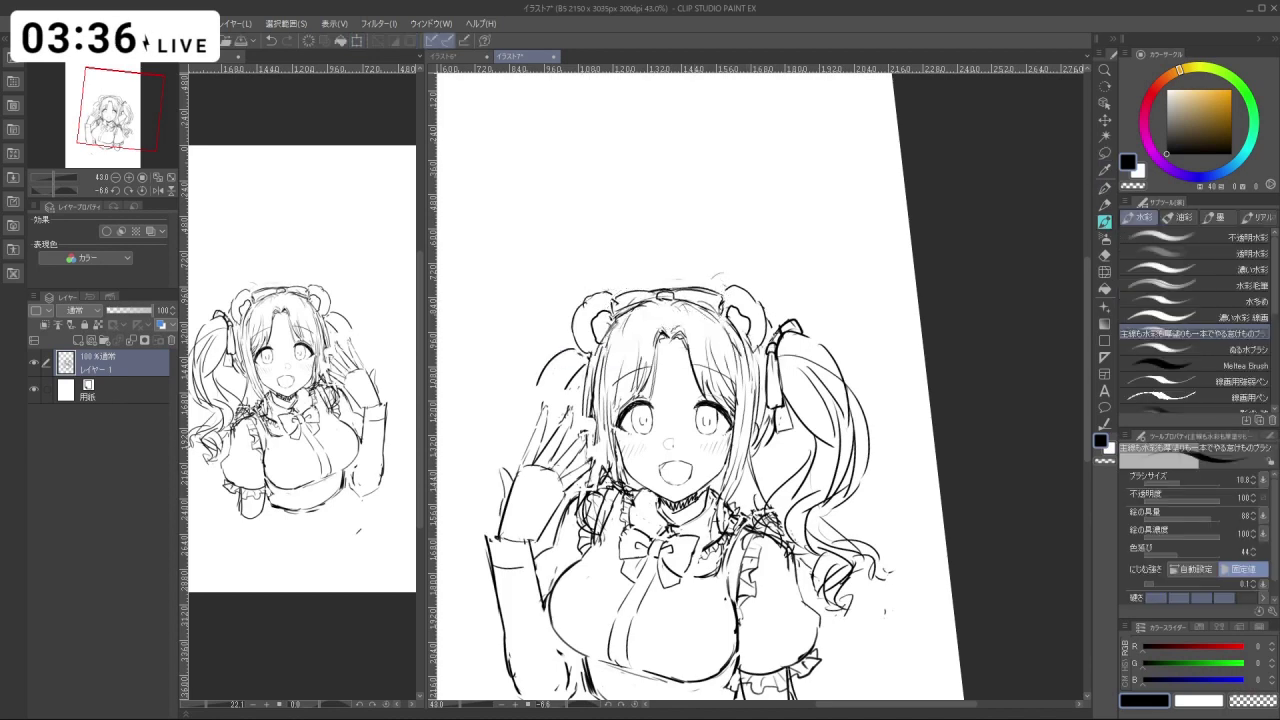
Redraw the lines joining the headband and bear ears with the size 10.0 brush, undoing unwanted strokes.
key(shift+space)
drag(637, 287, 806, 231)
key(ctrl+z)
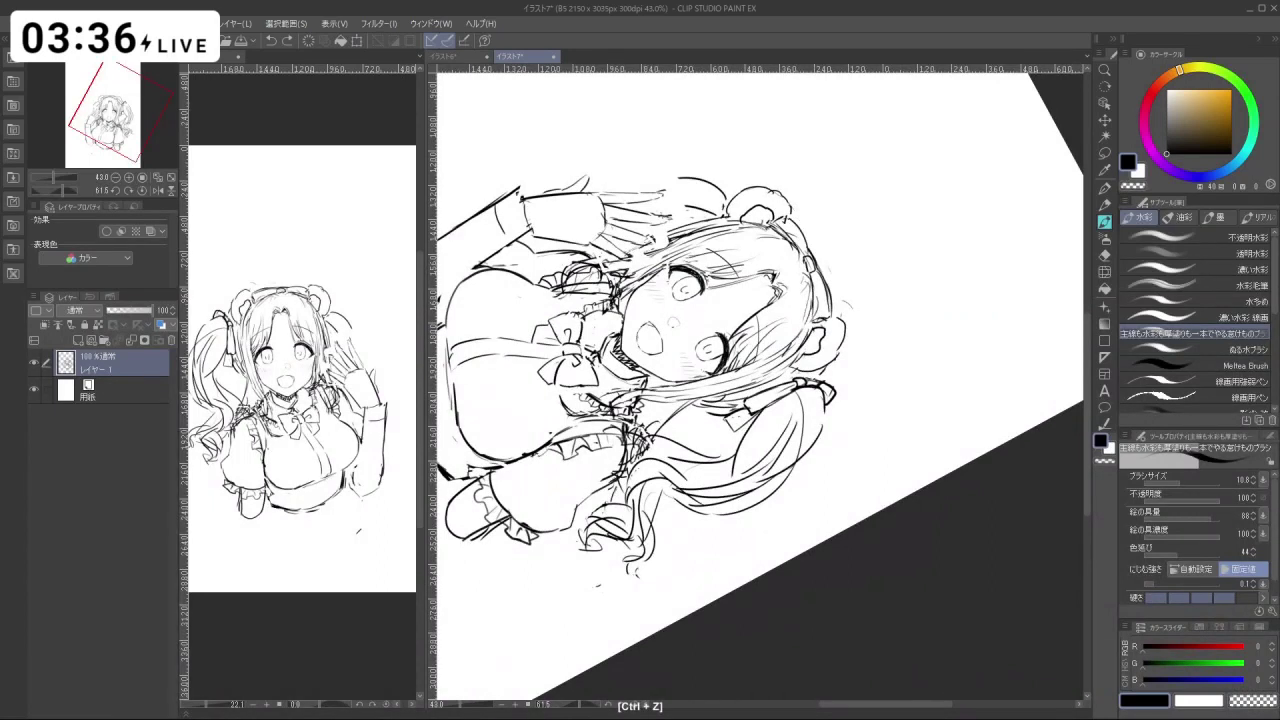
key(ctrl+z)
key(shift+space)
drag(651, 466, 779, 520)
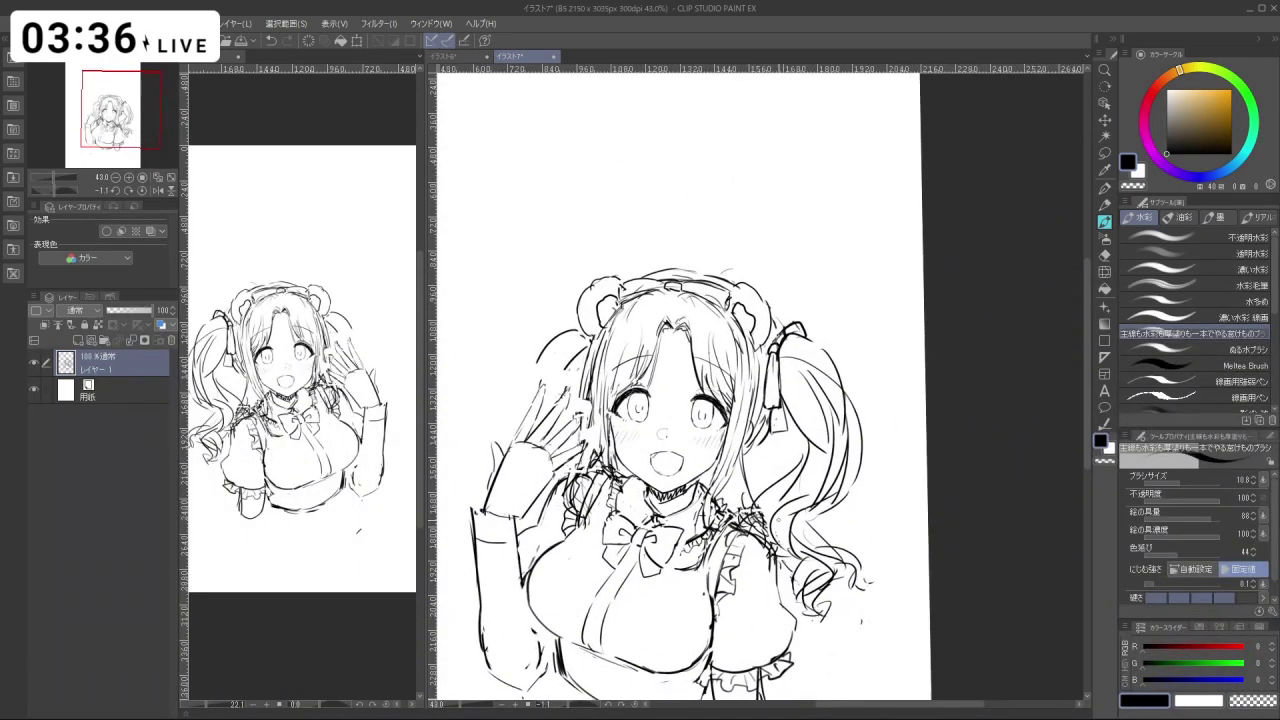
Rework the hair between the face and ponytail at brush size 15.2, undoing unwanted strokes.
key(ctrl+space)
drag(850, 403, 792, 410)
key(space)
drag(873, 421, 853, 390)
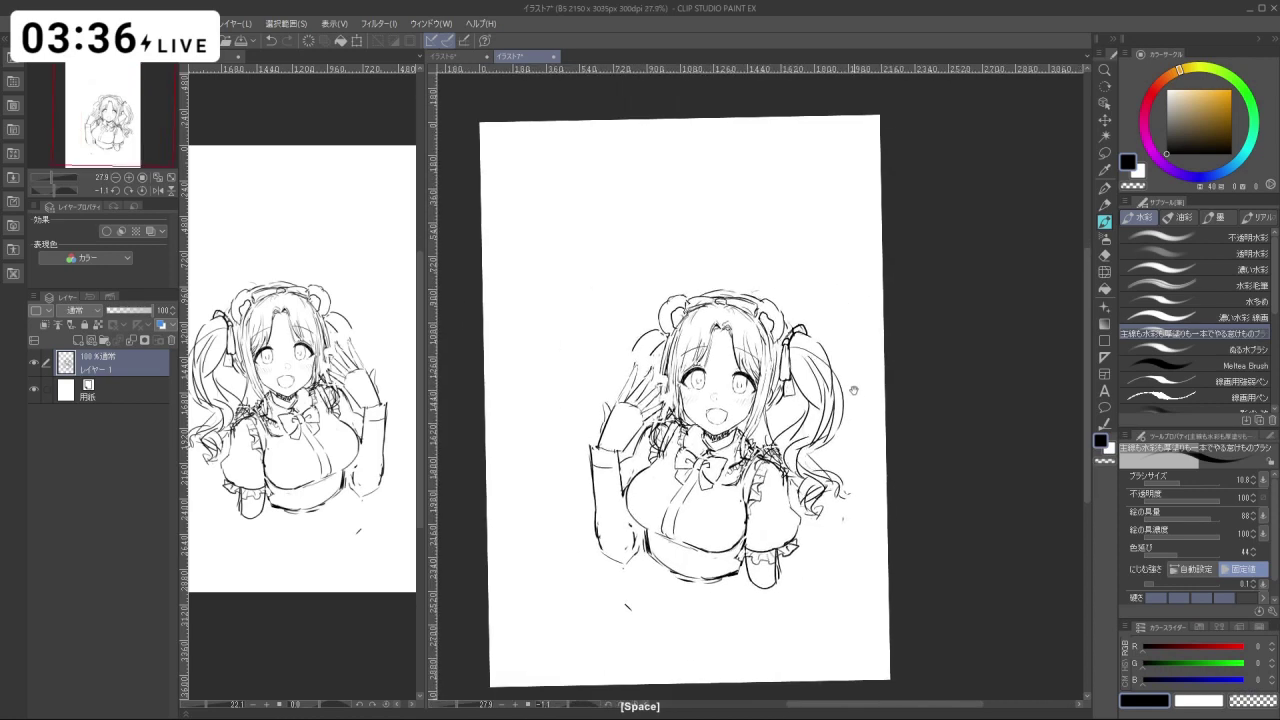
key(shift+space)
drag(716, 602, 803, 602)
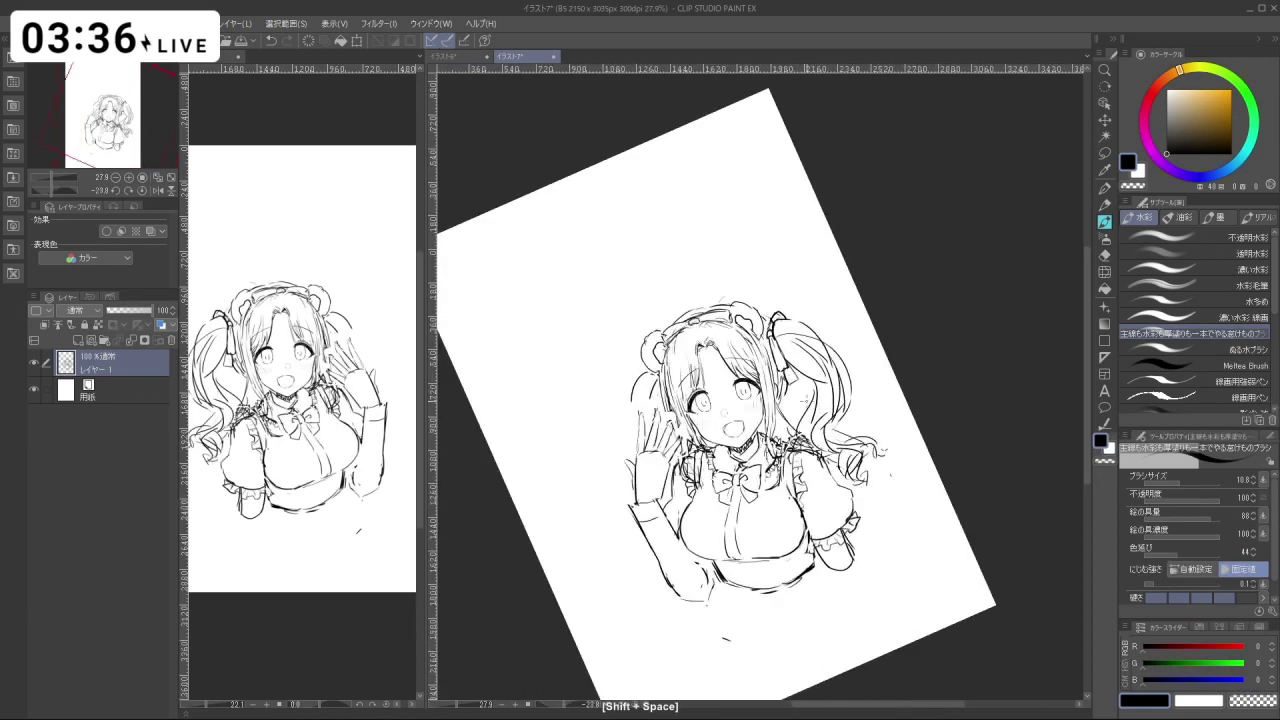
key(c)
key(ctrl+space)
mouse_move(778, 378)
mouse_down()
mouse_move(802, 394)
mouse_move(785, 386)
mouse_move(785, 407)
mouse_move(761, 427)
mouse_move(782, 400)
mouse_up()
key(ctrl+z)
key(ctrl+z)
key(ctrl+z)
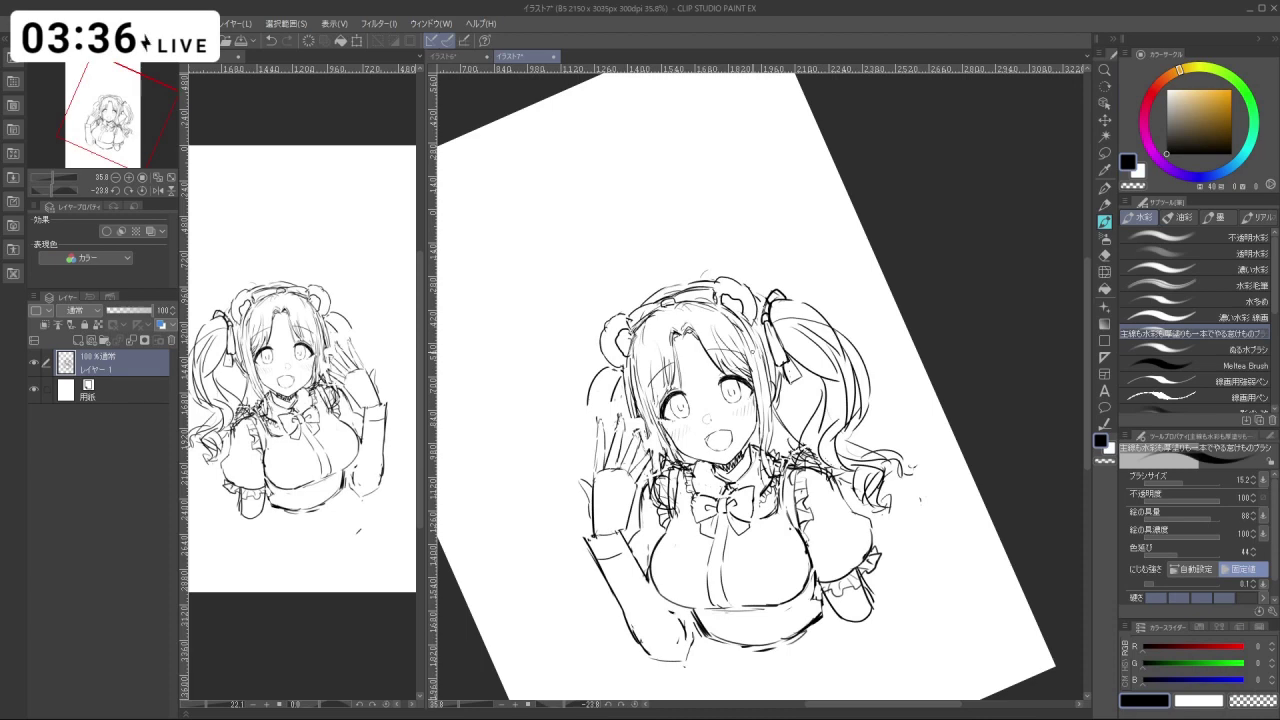
Erase the choker frill on the neck and retouch the neck lines above the bow, undoing unwanted strokes.
drag(753, 351, 774, 352)
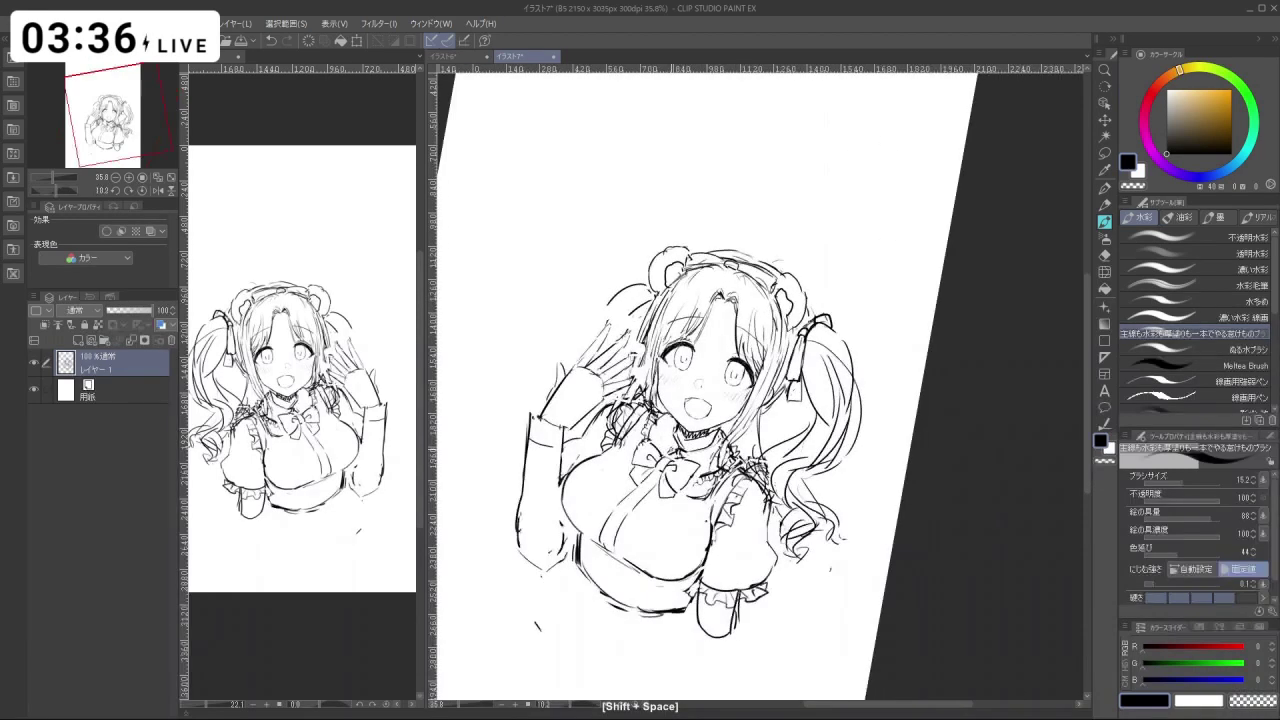
key(c)
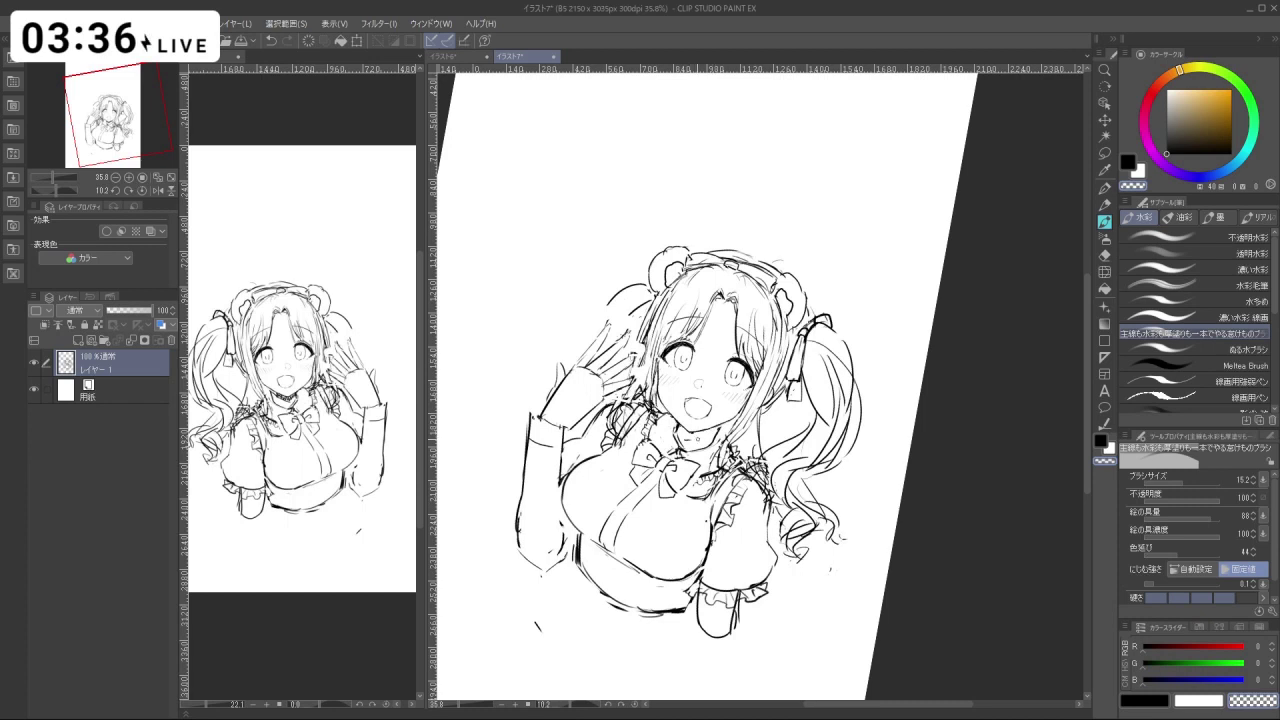
key(ctrl+z)
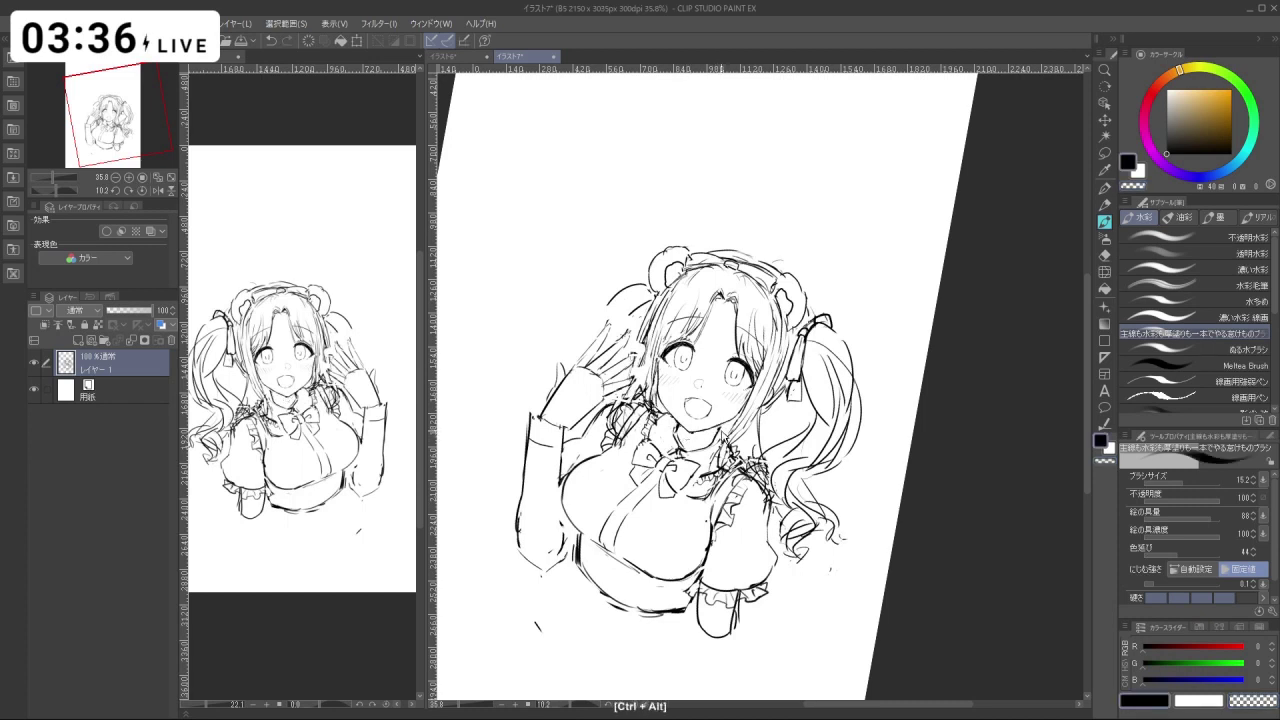
drag(724, 437, 721, 437)
key(ctrl+z)
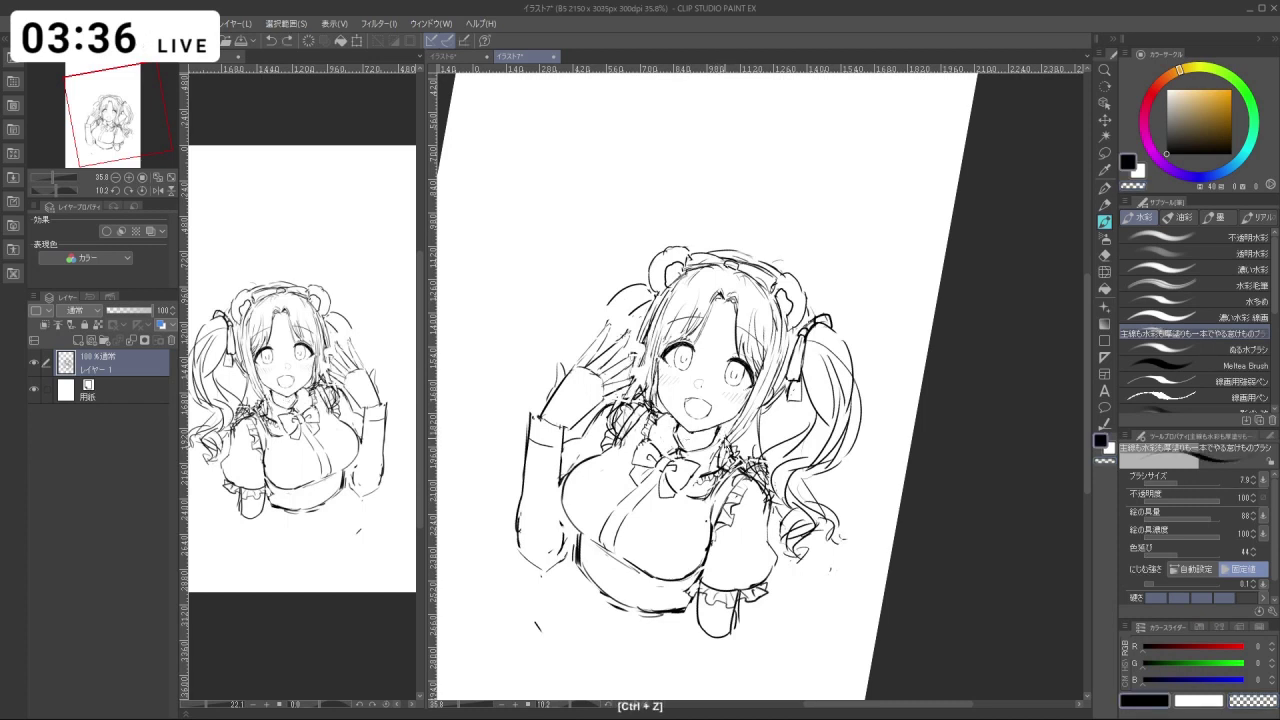
Refine the neck and collar lines under the chin at brush size 7.9, undoing unwanted strokes.
drag(786, 410, 795, 391)
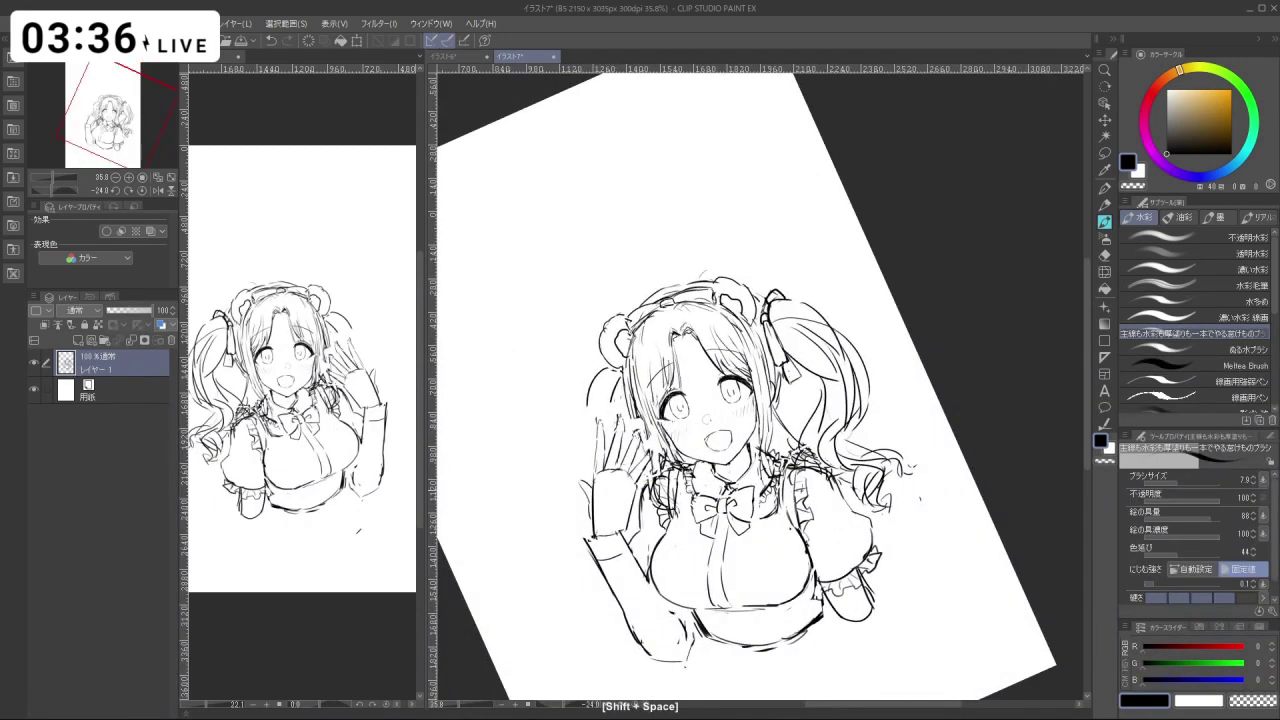
key(ctrl+z)
key(c)
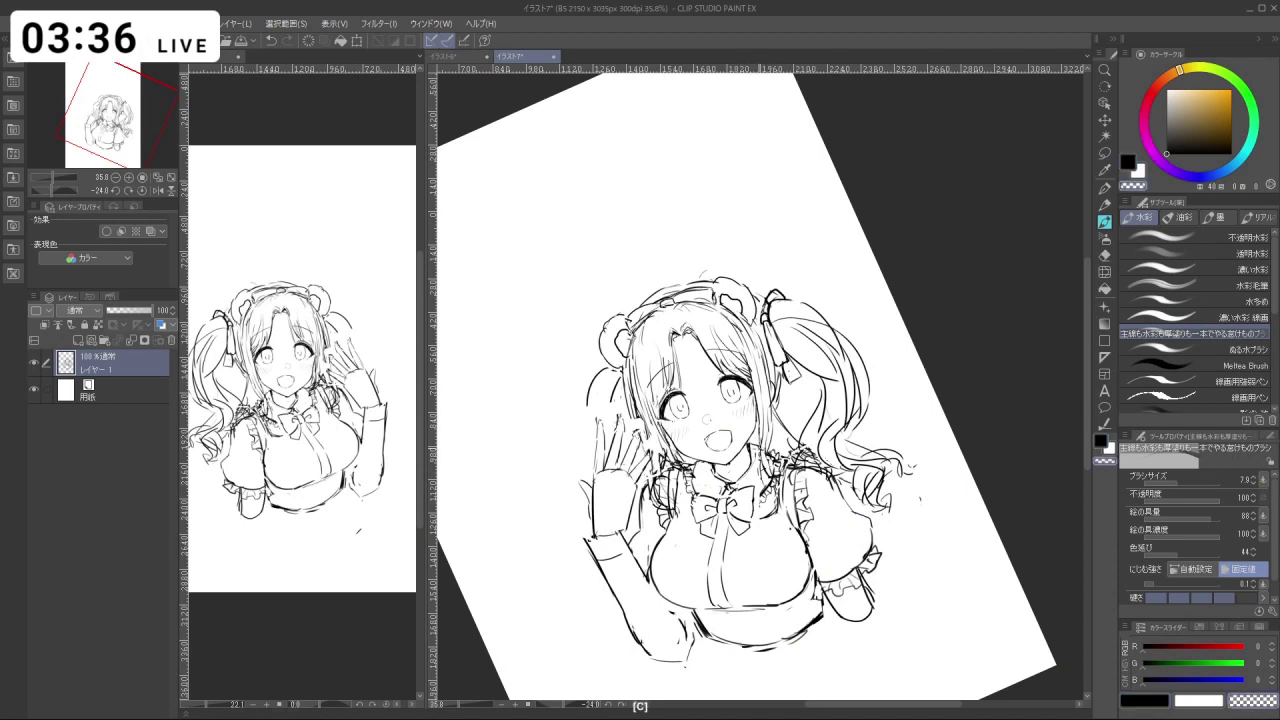
key(c)
drag(842, 555, 808, 576)
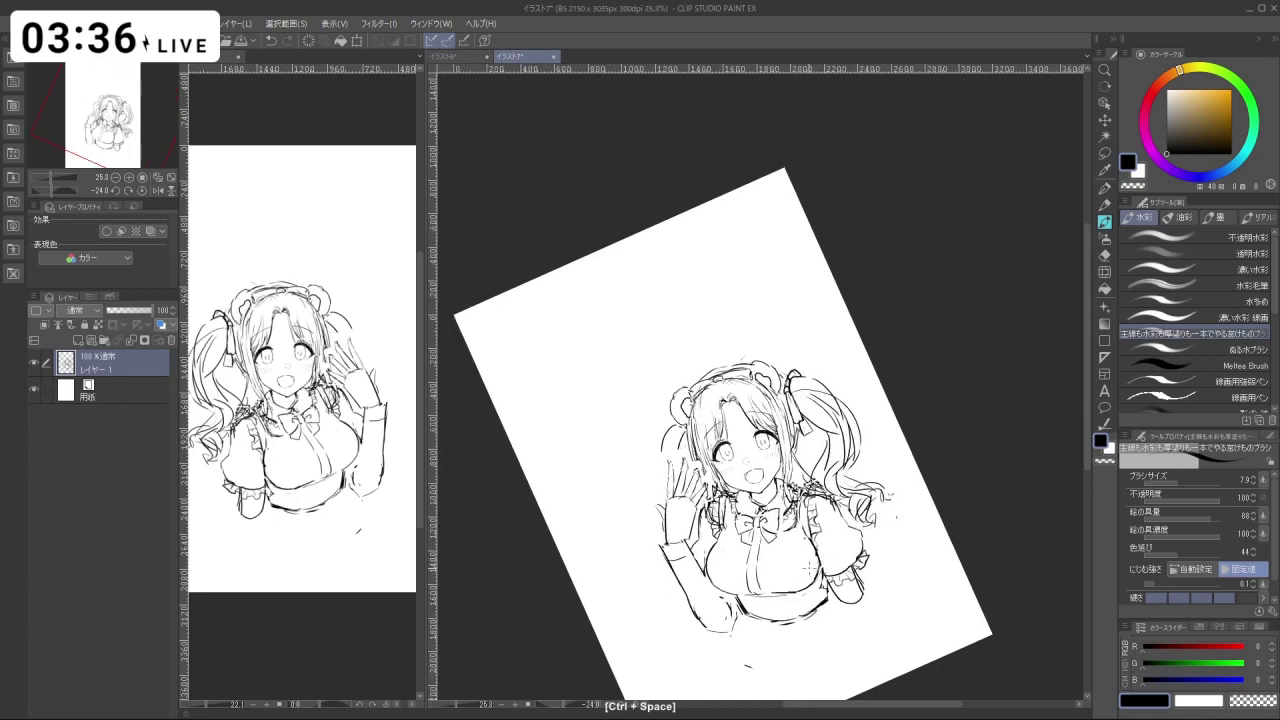
drag(808, 506, 780, 485)
key(ctrl+z)
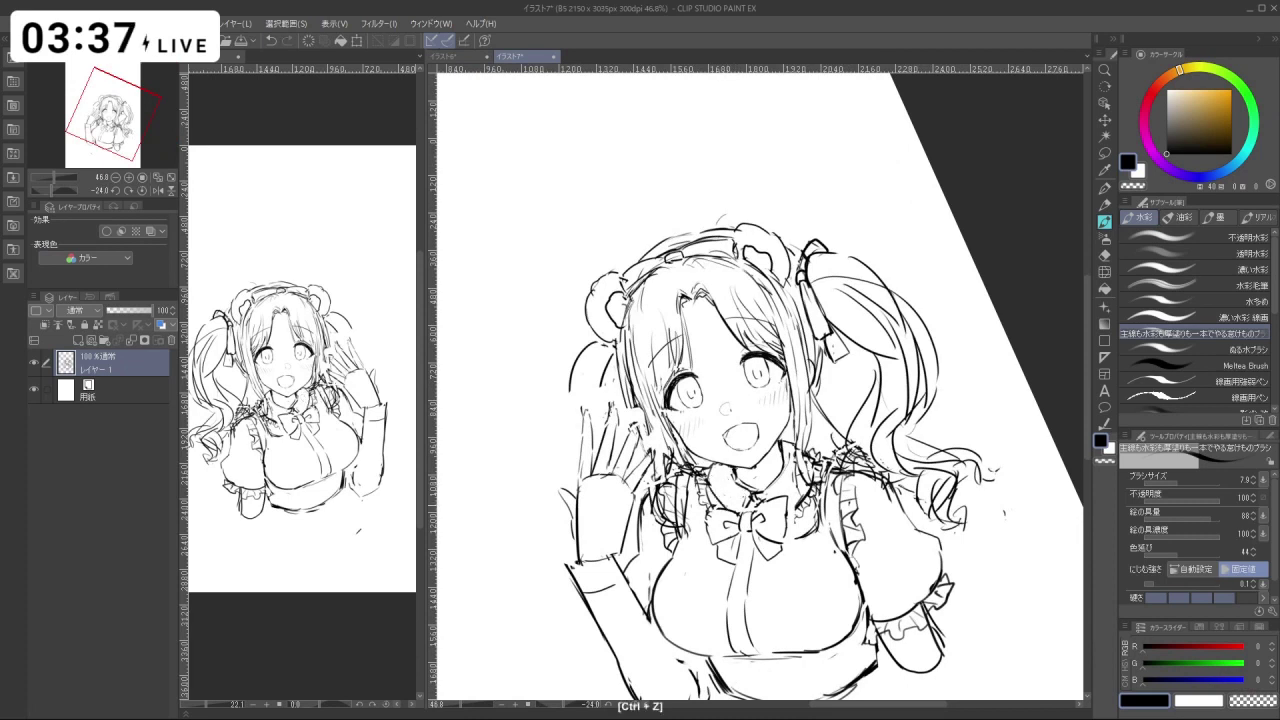
Clean up and redraw the collar edge beside the bow, undoing the unwanted stroke.
key(c)
drag(717, 490, 707, 502)
key(c)
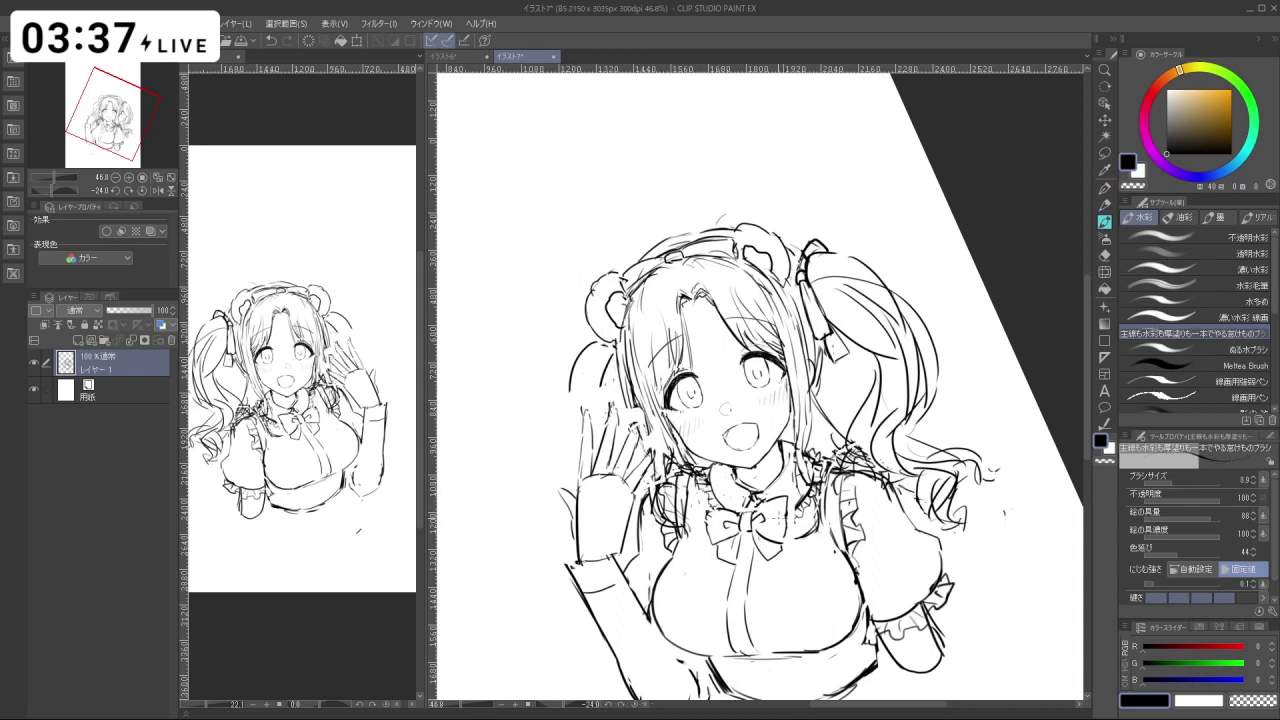
key(ctrl+z)
key(shift+space)
drag(838, 601, 805, 611)
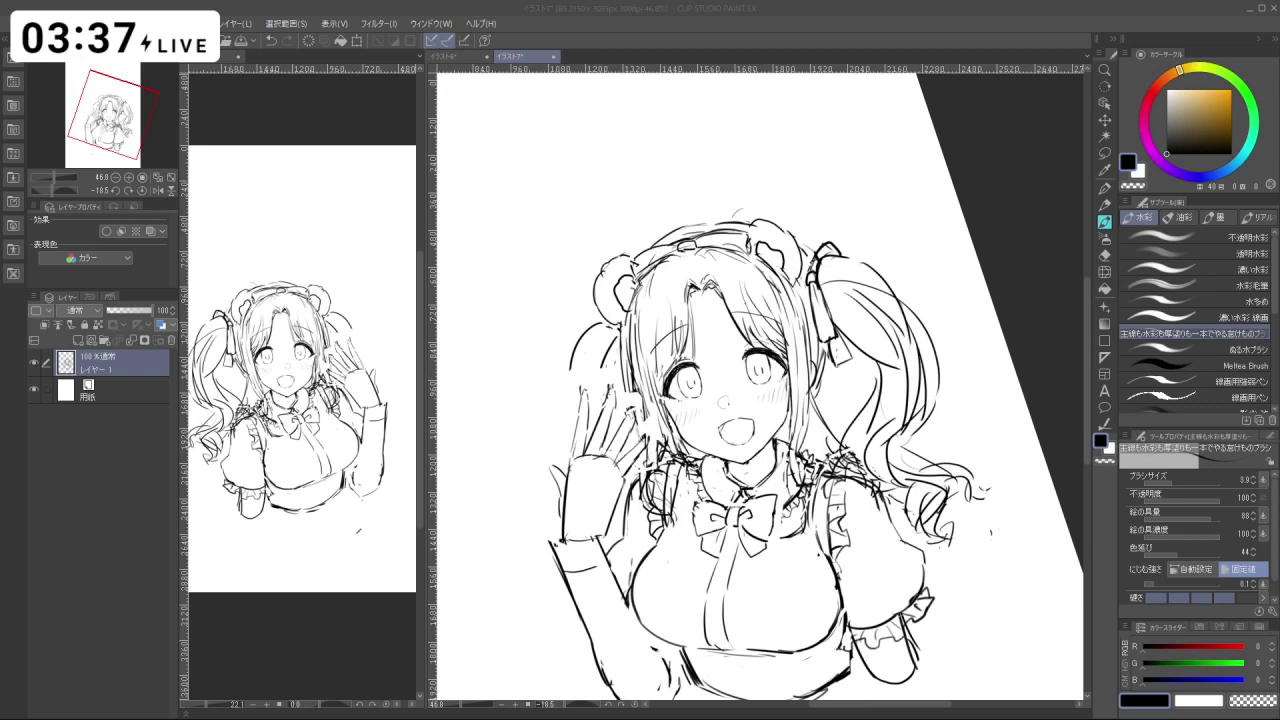
Lasso the large ponytail, rotate it slightly and move it closer to the head with a transform, and clear the selection.
click(1104, 153)
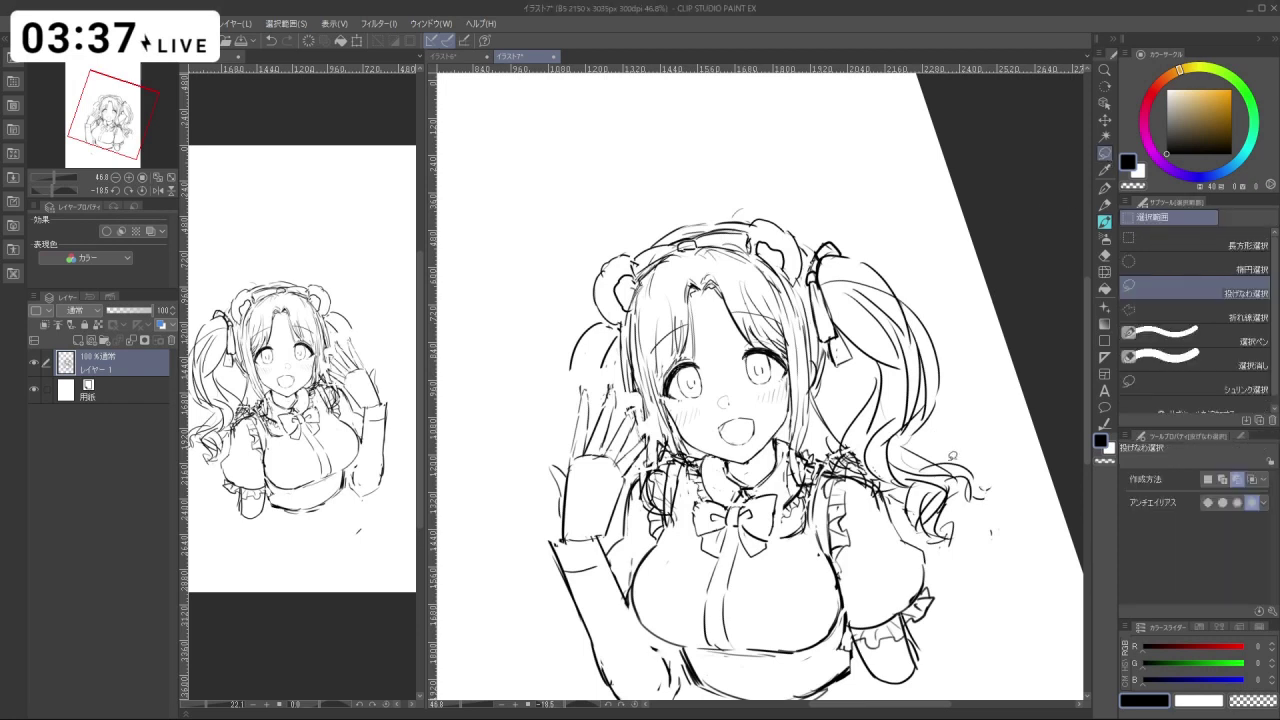
mouse_move(988, 496)
mouse_down()
mouse_move(959, 547)
mouse_move(863, 453)
mouse_move(861, 367)
mouse_move(832, 350)
mouse_up()
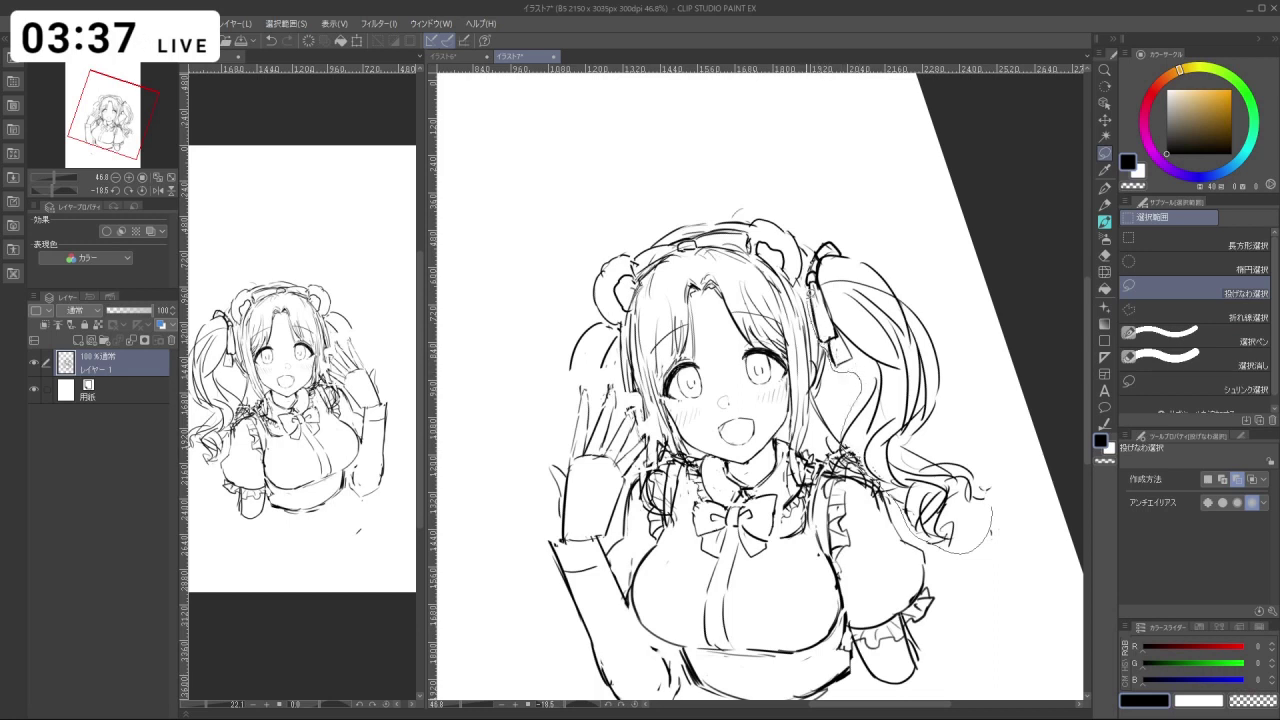
mouse_move(858, 222)
mouse_down()
mouse_move(990, 344)
mouse_move(1014, 538)
mouse_up()
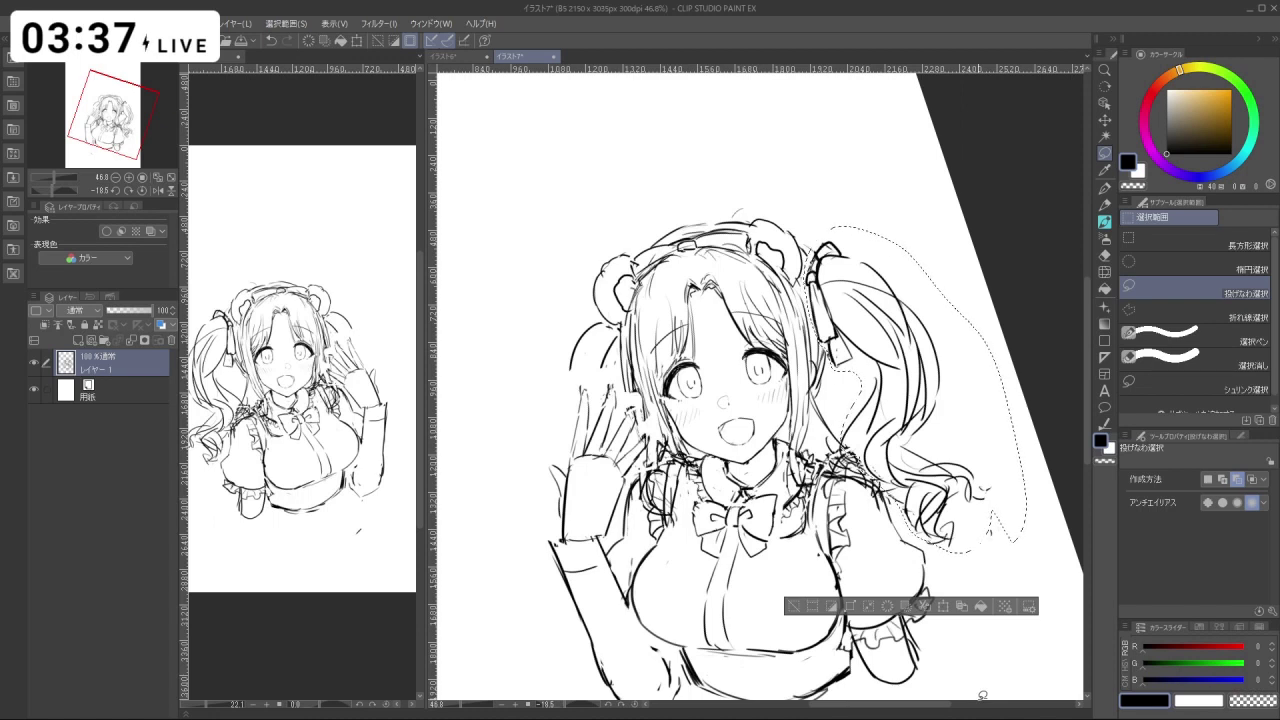
click(943, 606)
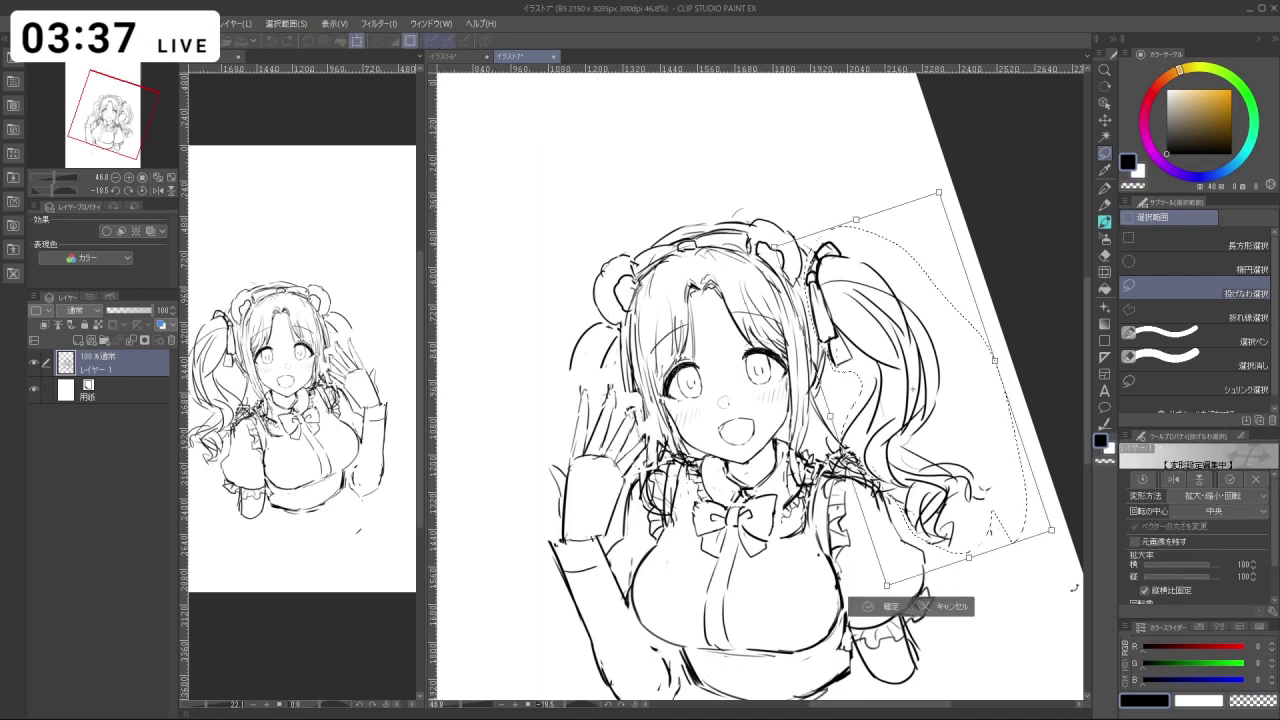
drag(1090, 572, 1069, 590)
mouse_move(1008, 503)
mouse_down()
mouse_move(994, 508)
mouse_move(1004, 502)
mouse_move(1011, 522)
mouse_up()
click(866, 626)
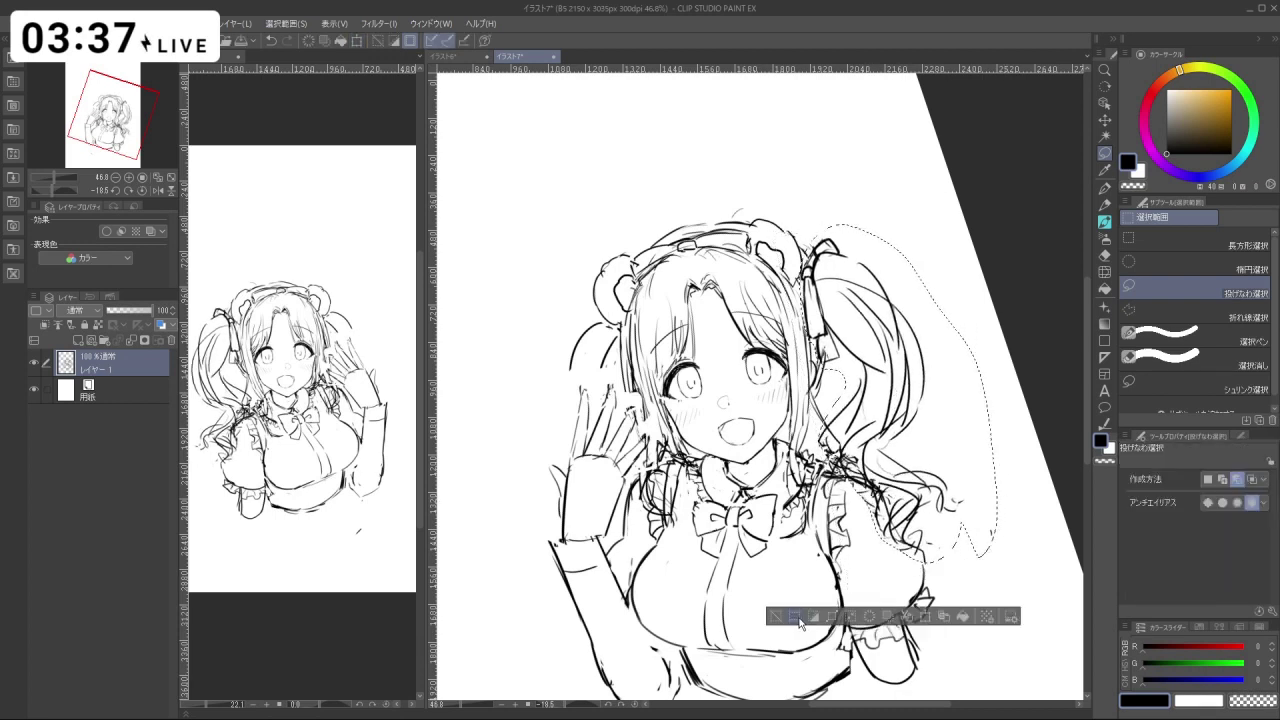
click(1105, 222)
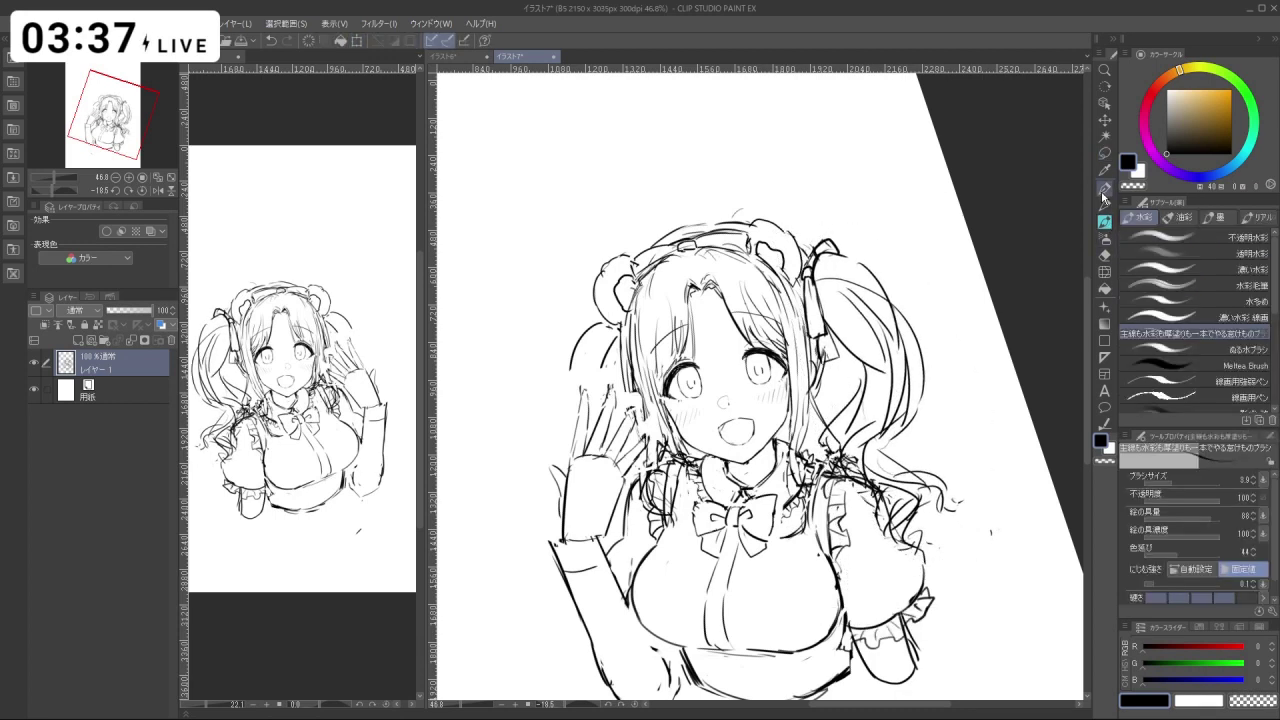
Sketch the smaller ponytail's strands behind the raised hand with the brush, undoing unwanted strokes.
key(ctrl+space)
mouse_move(937, 422)
mouse_down()
mouse_move(890, 424)
mouse_move(841, 375)
mouse_move(842, 351)
mouse_up()
key(space)
key(ctrl+space)
key(shift+space)
key(ctrl+z)
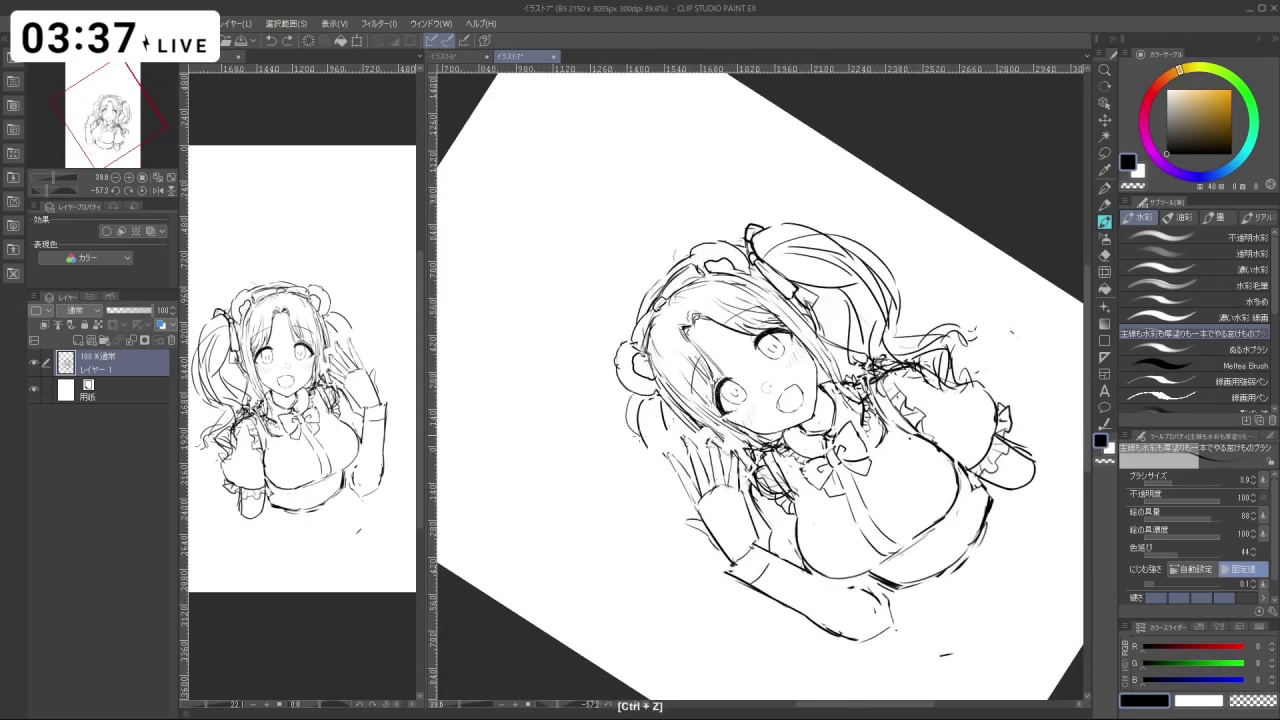
key(ctrl+z)
drag(642, 445, 679, 488)
key(ctrl+z)
key(shift+space)
drag(749, 607, 957, 358)
mouse_move(942, 458)
mouse_down()
mouse_move(734, 579)
mouse_move(673, 560)
mouse_up()
key(ctrl+alt)
Strengthen the smaller ponytail's outline beside the bear ear at brush size 15.2, erasing and undoing stray strokes.
drag(640, 455, 655, 455)
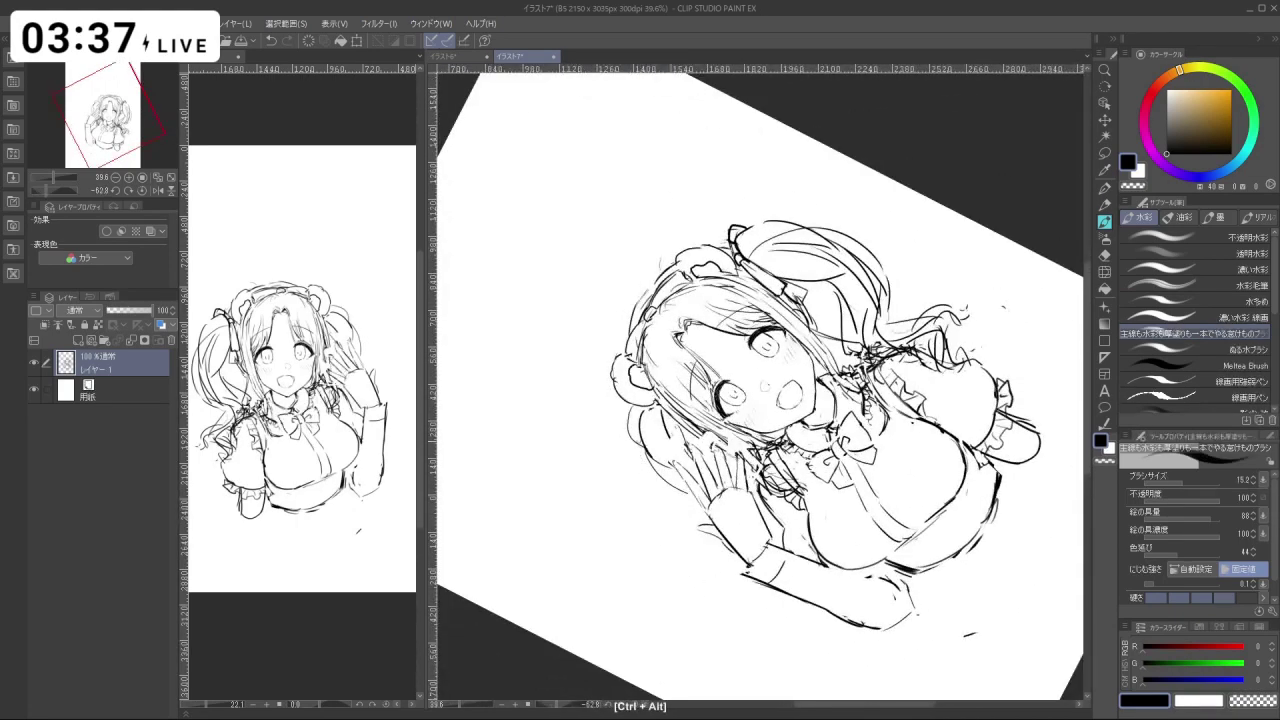
key(ctrl+z)
mouse_move(632, 411)
mouse_down()
mouse_move(630, 436)
mouse_move(657, 473)
mouse_move(624, 400)
mouse_move(627, 352)
mouse_move(626, 412)
mouse_move(655, 470)
mouse_move(628, 375)
mouse_move(668, 481)
mouse_up()
key(shift+space)
key(ctrl+z)
key(shift+space)
key(ctrl+z)
mouse_move(647, 368)
mouse_down()
mouse_move(636, 414)
mouse_move(642, 392)
mouse_up()
key(c)
key(ctrl+alt)
mouse_move(630, 384)
mouse_down()
mouse_move(651, 451)
mouse_move(633, 433)
mouse_move(648, 431)
mouse_up()
key(c)
Add finer strands to the smaller ponytail between the hand and the head at brush size 7.8, undoing unwanted strokes.
key(ctrl+alt)
key(ctrl+z)
mouse_move(646, 369)
mouse_down()
mouse_move(634, 398)
mouse_move(643, 424)
mouse_move(724, 502)
mouse_move(639, 394)
mouse_move(642, 356)
mouse_move(693, 414)
mouse_up()
key(shift+space)
key(ctrl+z)
mouse_move(687, 369)
mouse_down()
mouse_move(693, 413)
mouse_move(720, 442)
mouse_move(798, 443)
mouse_up()
key(ctrl+z)
key(ctrl+z)
key(shift+space)
mouse_move(929, 432)
mouse_down()
mouse_move(713, 561)
mouse_move(682, 549)
mouse_up()
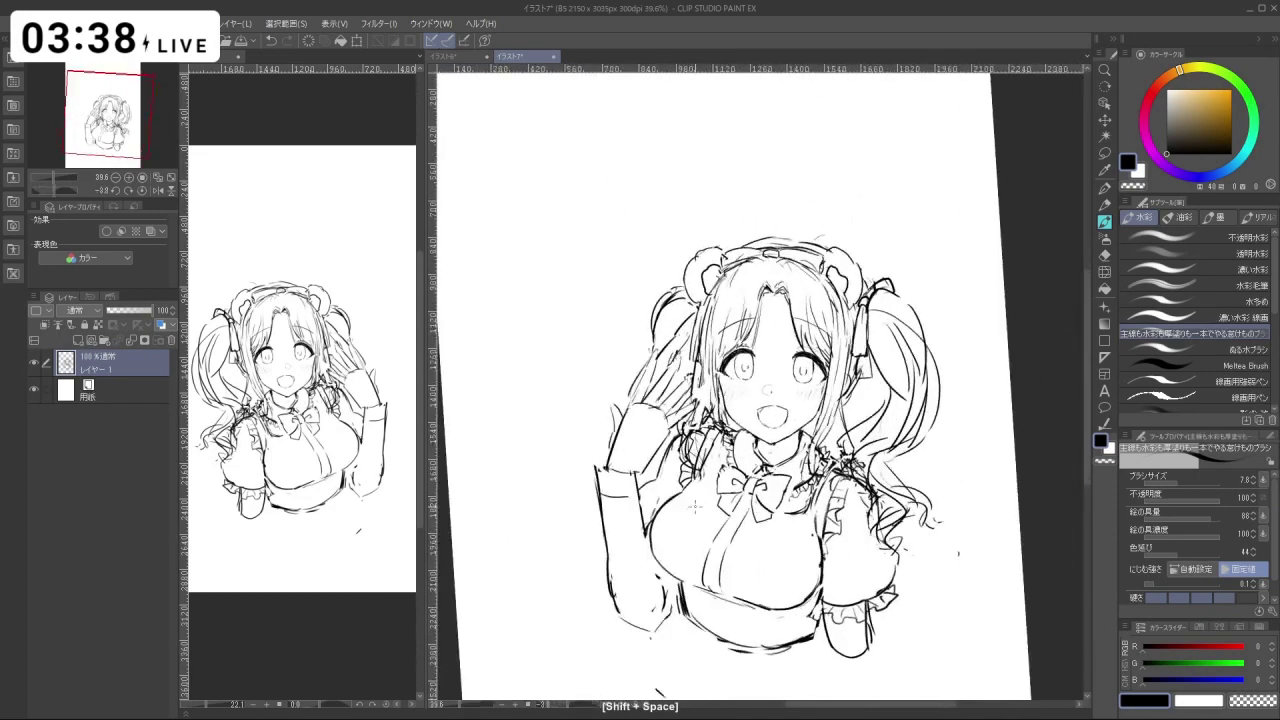
Add a new layer between the paper and the line art, and set the drawing colour to light grey, RGB 201.
key(ctrl+space)
drag(765, 371, 820, 371)
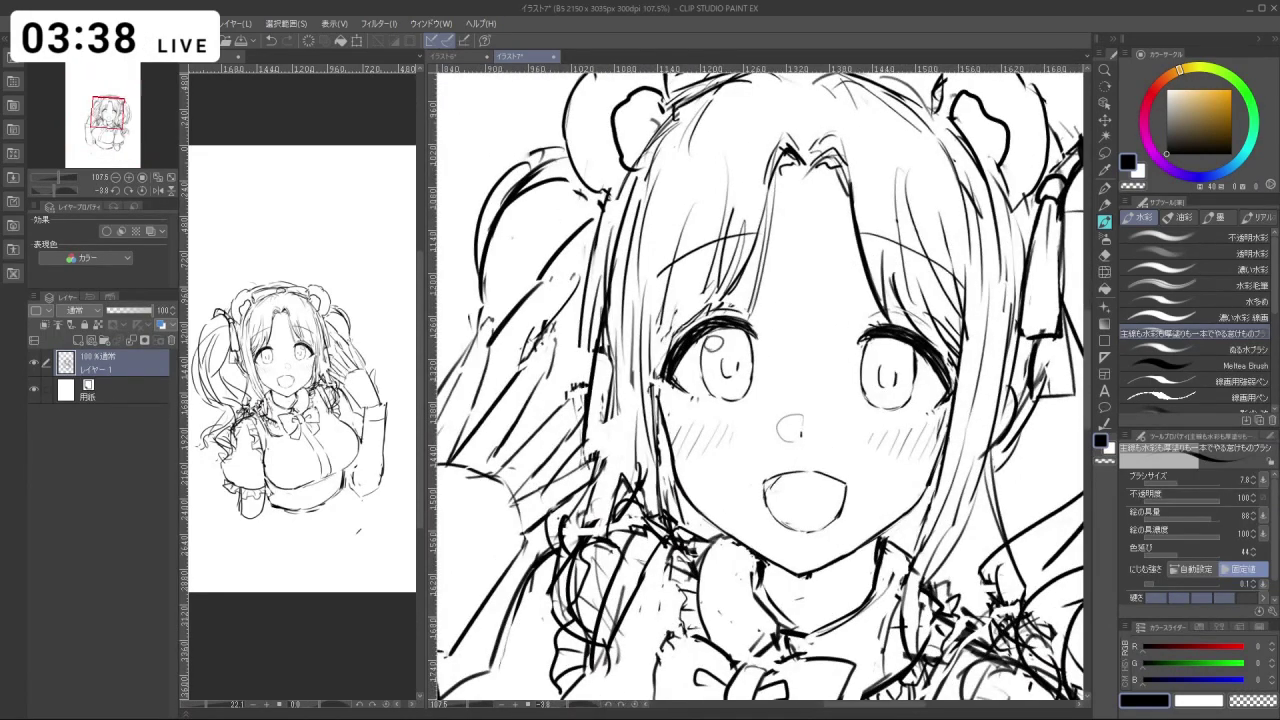
click(135, 390)
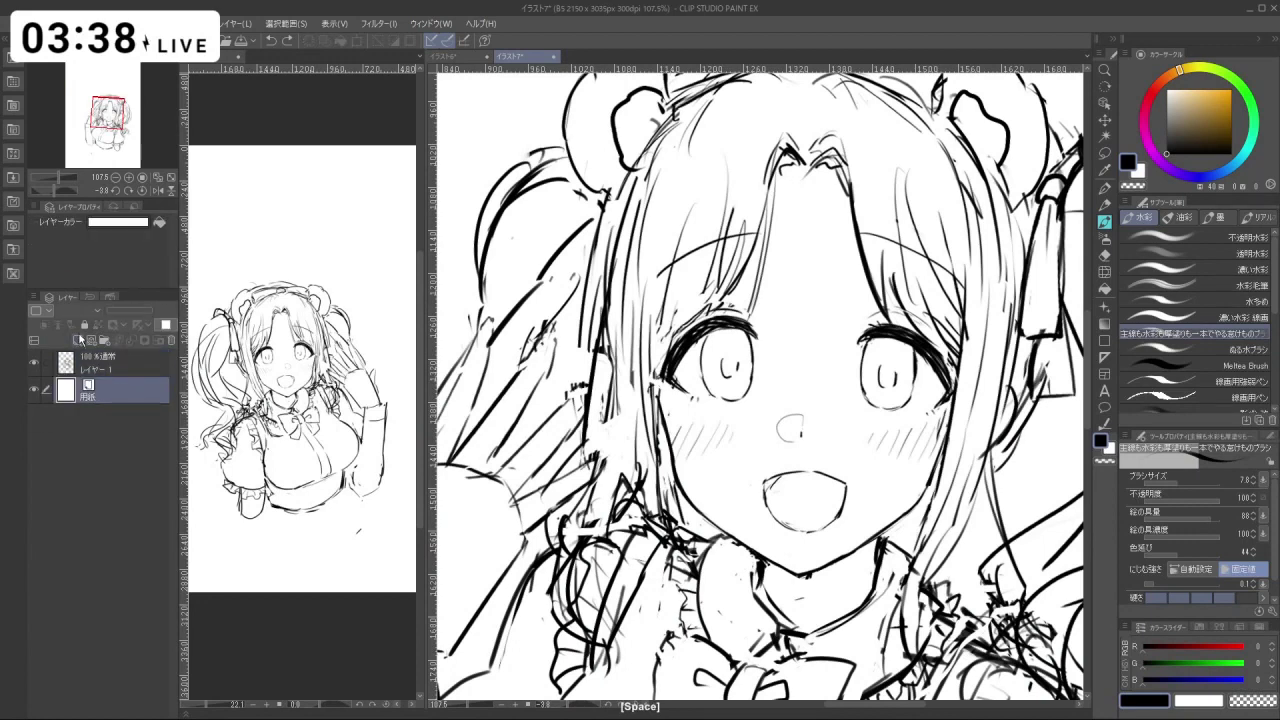
click(79, 340)
click(1178, 112)
drag(1180, 104, 1166, 103)
Fill both irises with grey on the new layer at brush size 20.7.
key(ctrl+alt)
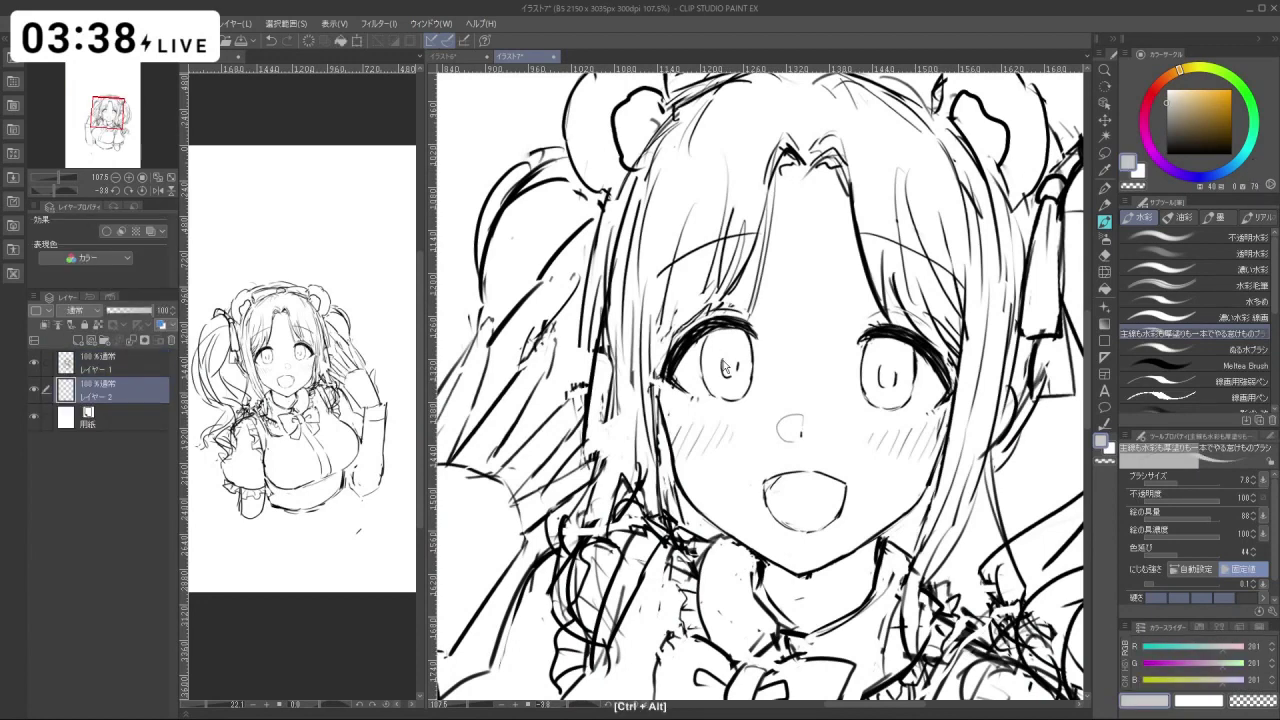
drag(724, 364, 732, 364)
mouse_move(726, 358)
mouse_down()
mouse_move(712, 380)
mouse_move(726, 394)
mouse_move(745, 360)
mouse_move(745, 345)
mouse_move(729, 344)
mouse_up()
mouse_move(890, 380)
mouse_down()
mouse_move(884, 390)
mouse_move(870, 350)
mouse_move(872, 392)
mouse_move(900, 395)
mouse_move(905, 350)
mouse_move(890, 345)
mouse_move(835, 377)
mouse_move(780, 378)
mouse_up()
drag(790, 380, 714, 368)
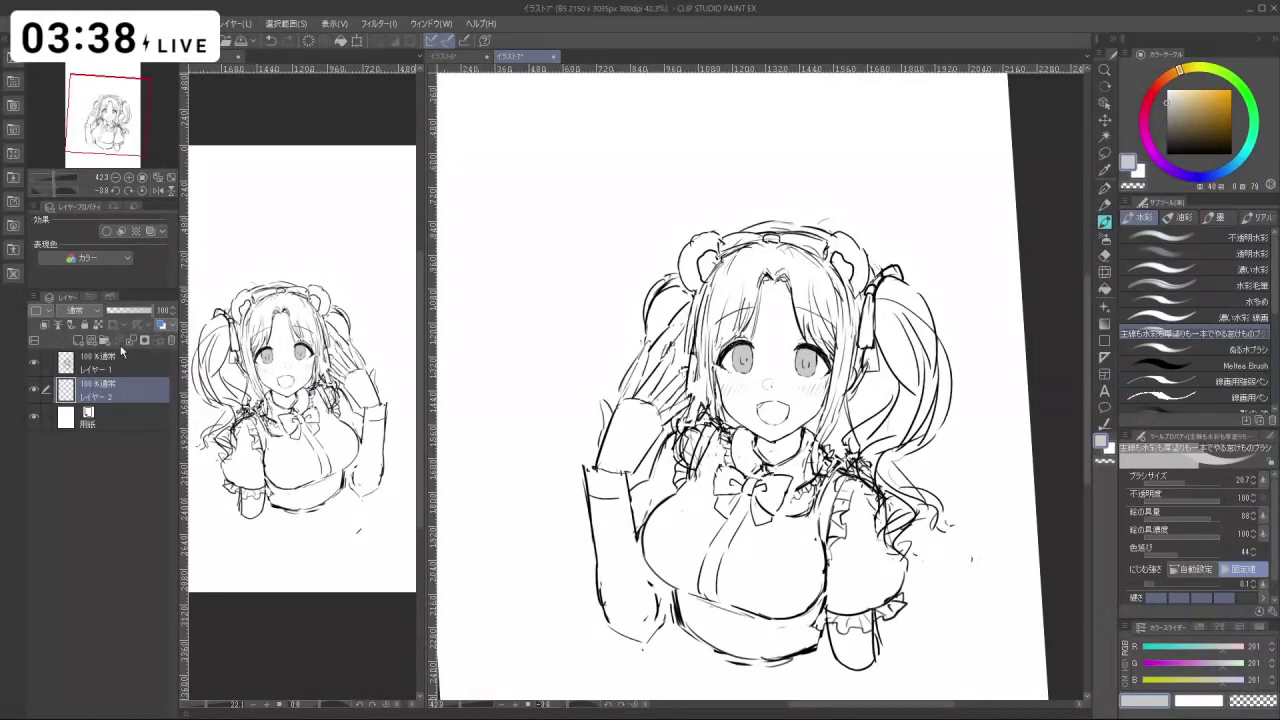
Add a new layer above the line art and paint a white highlight in each eye.
scroll(815, 358, up, 5)
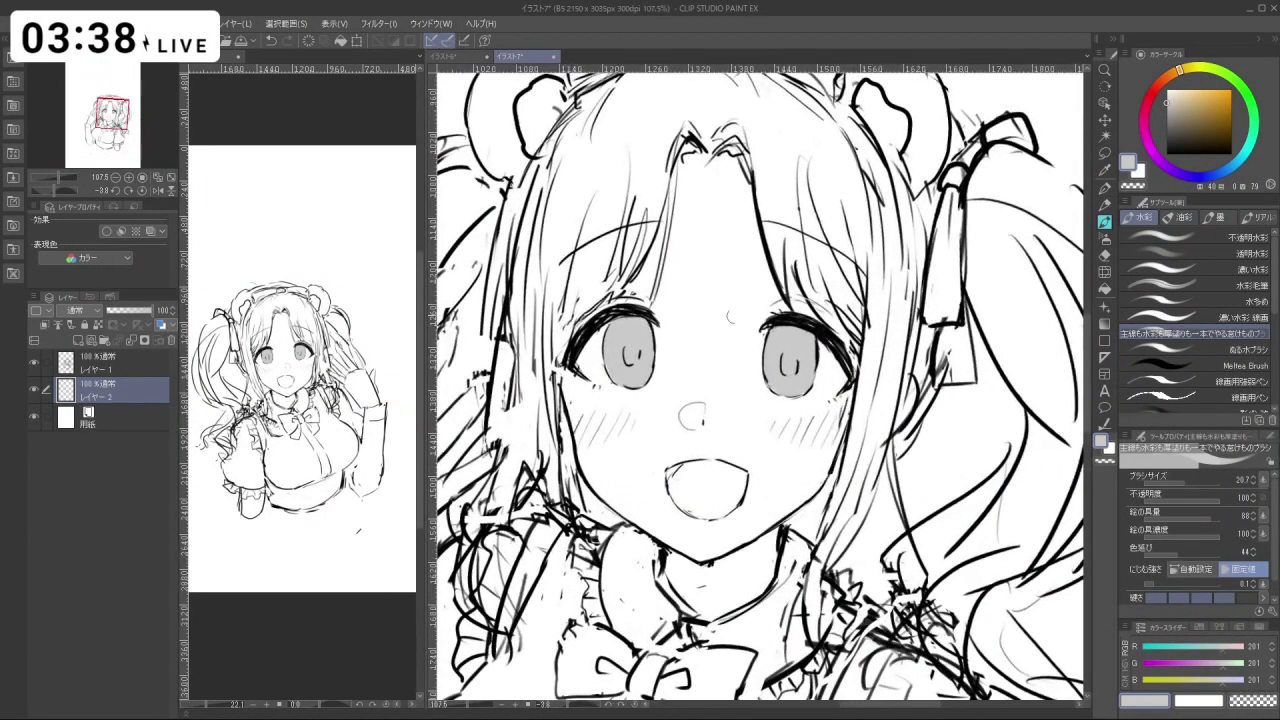
click(130, 366)
click(78, 343)
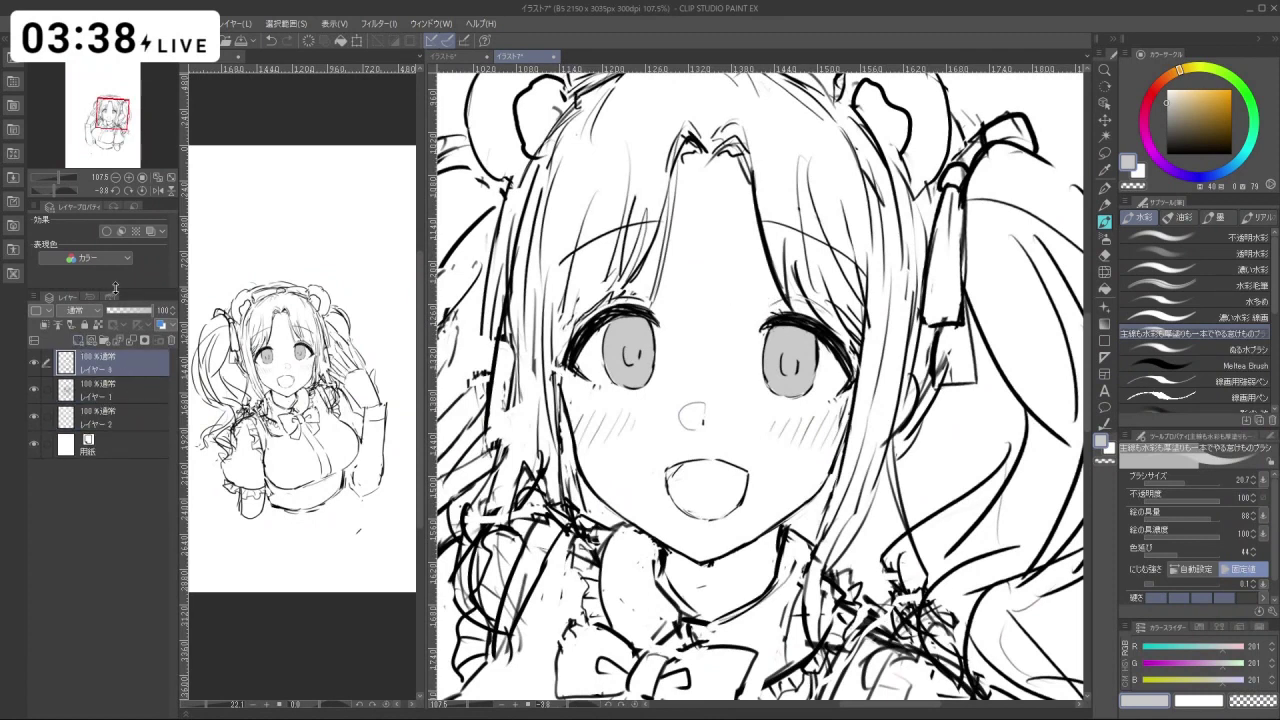
drag(772, 332, 777, 337)
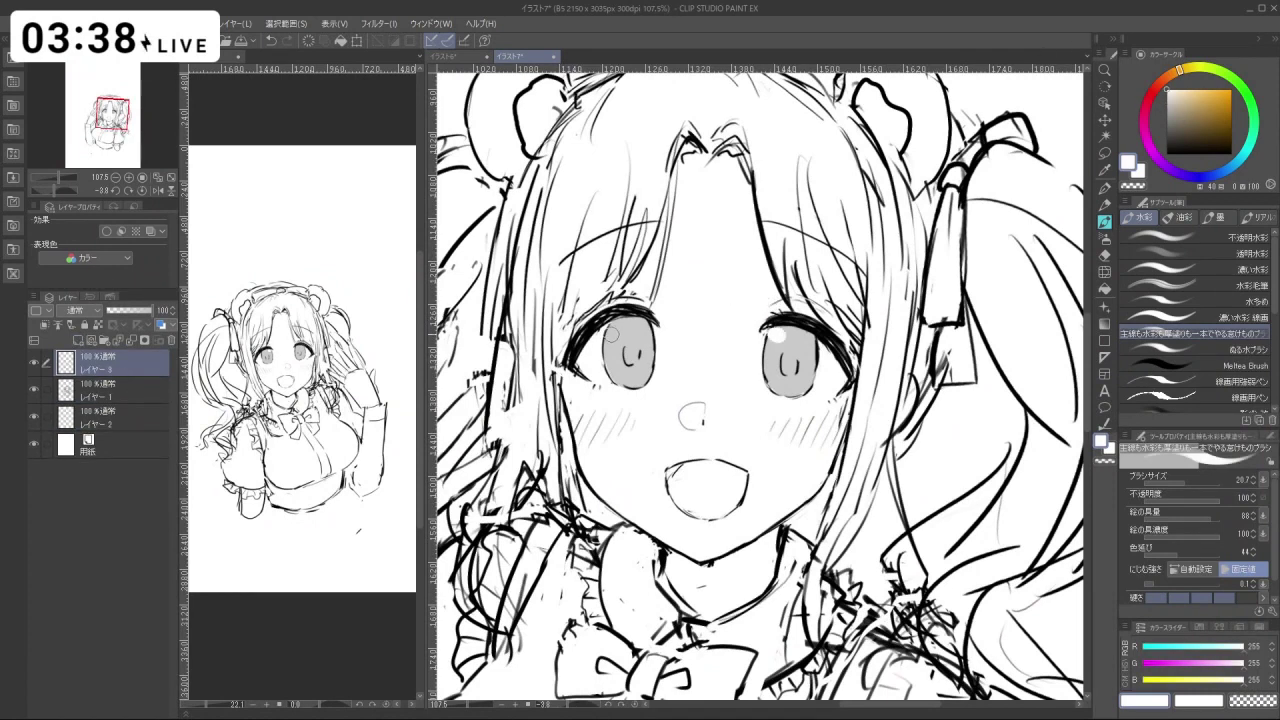
drag(611, 333, 617, 336)
Add smaller white eye highlights at brush size 13.7, checking the mirrored view and undoing unwanted strokes.
key(space)
key(h)
drag(689, 366, 640, 366)
mouse_move(714, 327)
mouse_down()
mouse_move(628, 276)
mouse_move(682, 330)
mouse_move(631, 328)
mouse_up()
key(h)
key(ctrl+z)
key(ctrl+z)
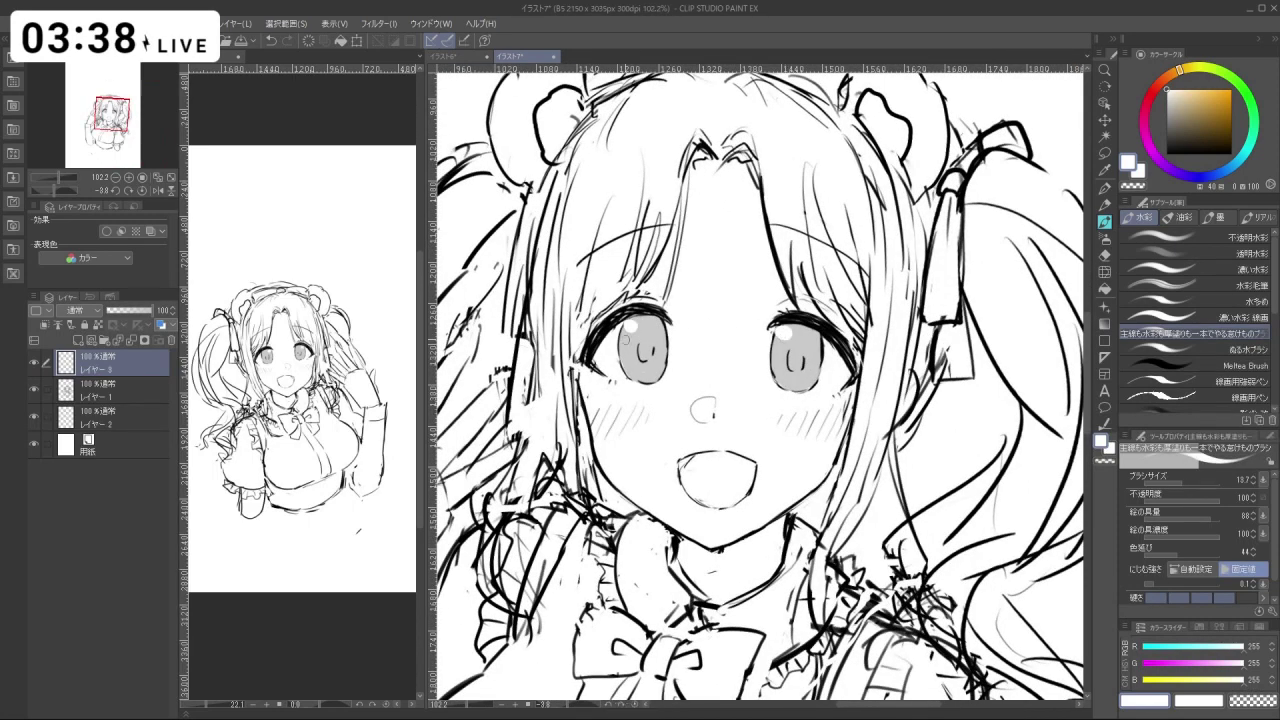
key(ctrl+z)
Return to the line-art layer in black and erase the hair tie at the large ponytail's root, undoing unwanted strokes.
drag(824, 454, 735, 500)
drag(785, 552, 823, 524)
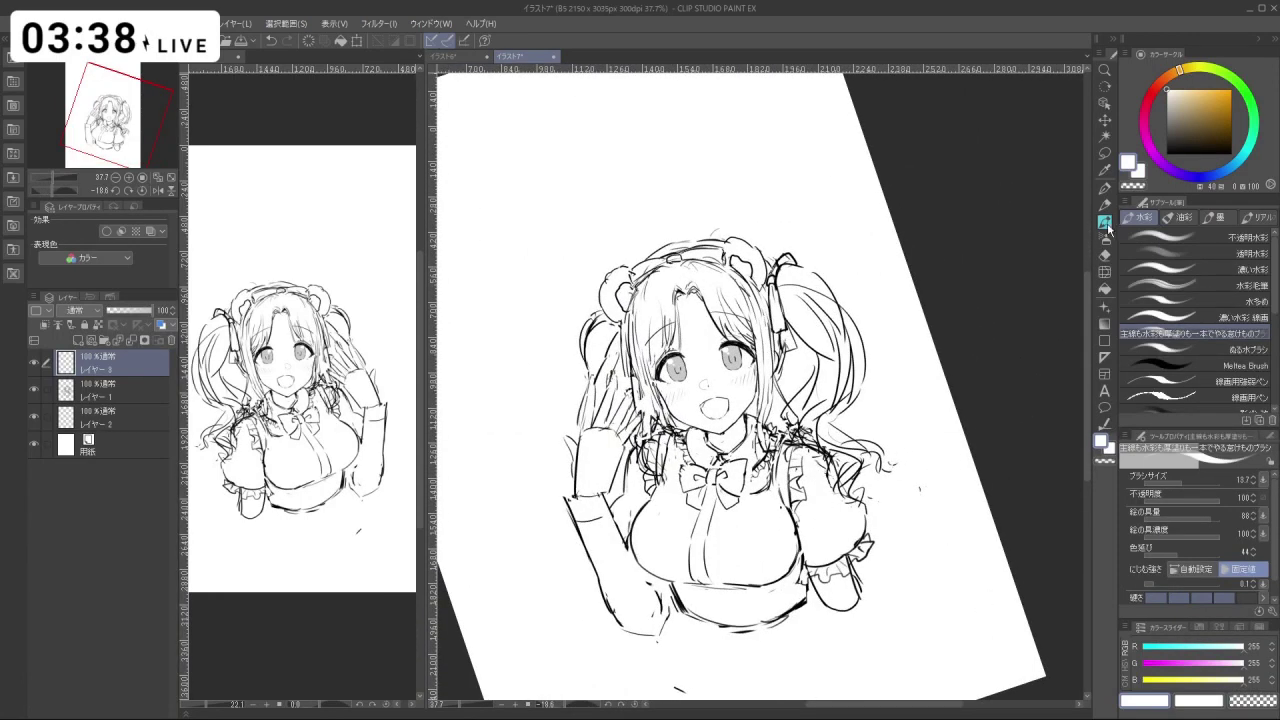
drag(1170, 127, 1103, 233)
key(ctrl+alt)
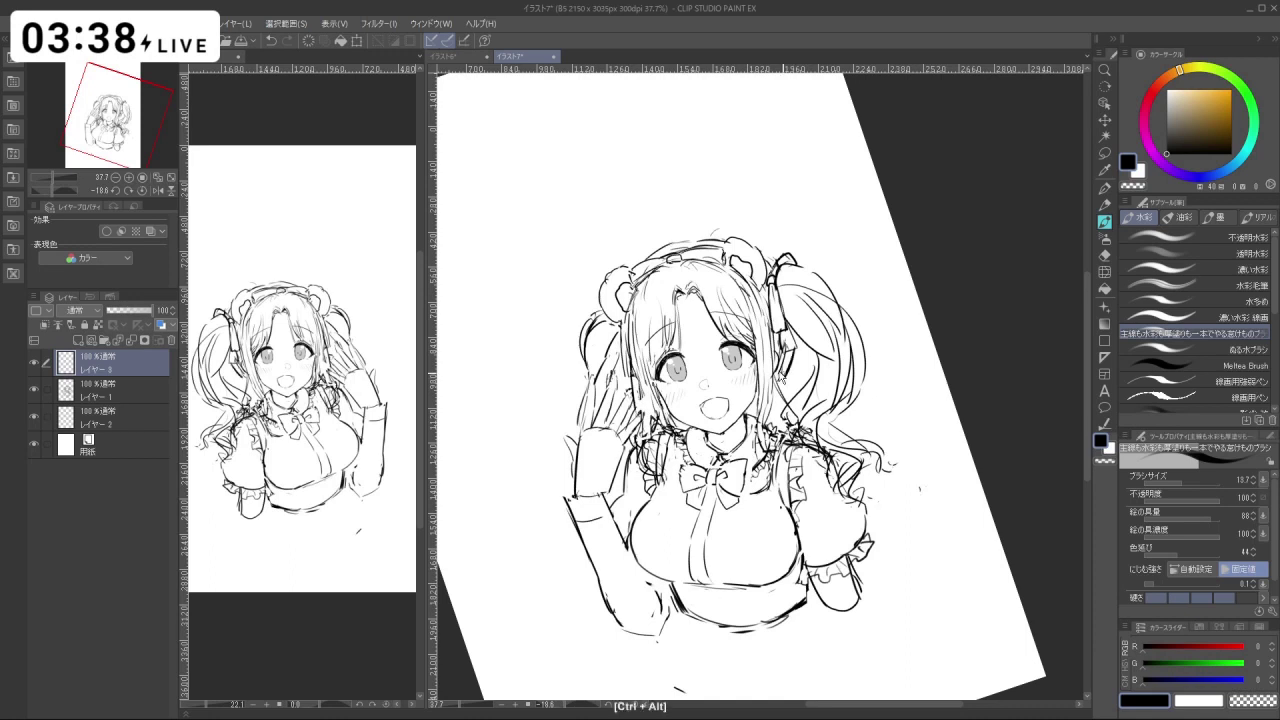
click(157, 398)
key(ctrl+z)
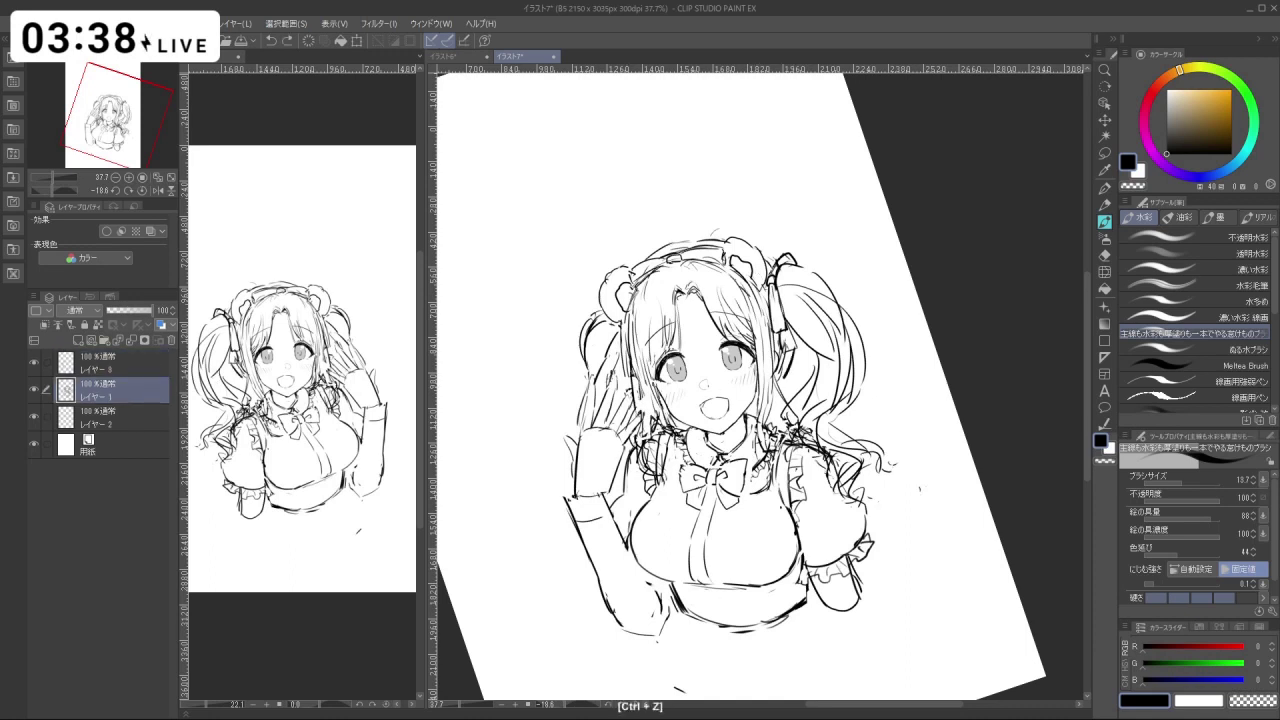
key(c)
mouse_move(770, 281)
mouse_down()
mouse_move(767, 291)
mouse_move(780, 265)
mouse_move(795, 266)
mouse_move(780, 291)
mouse_up()
key(ctrl+alt)
key(c)
key(ctrl+z)
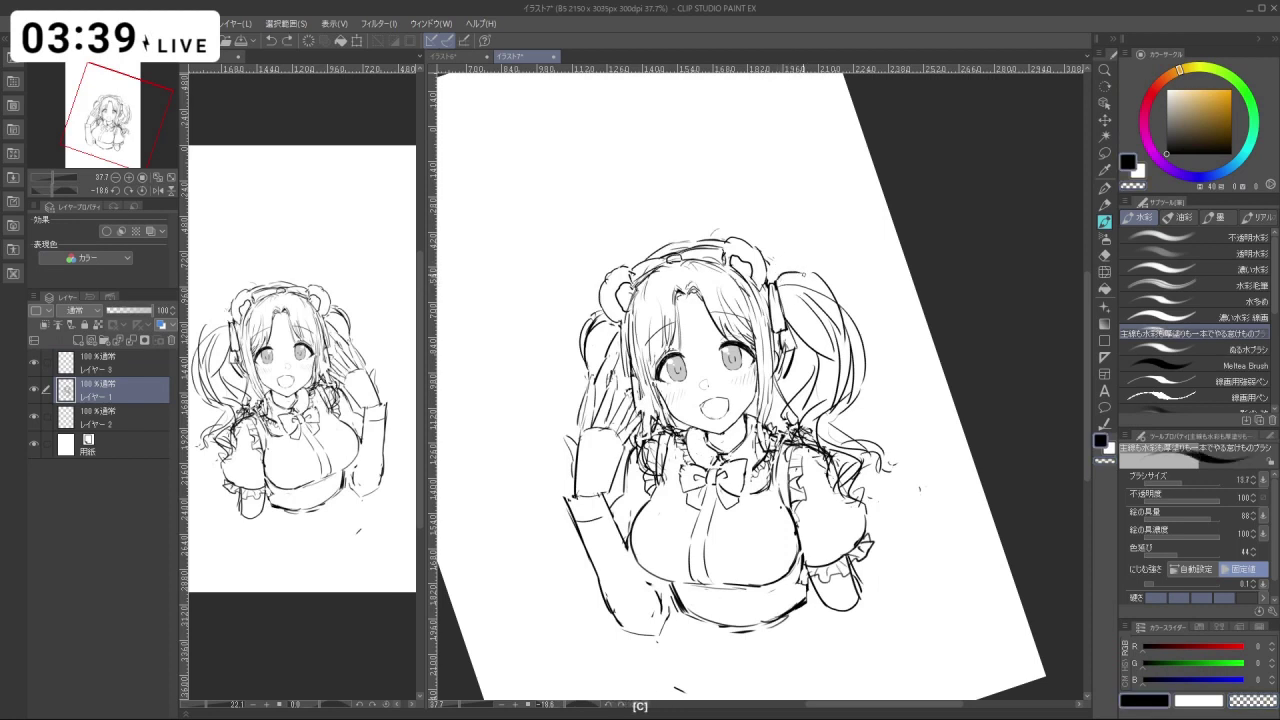
Touch up the ribbon end hanging from the large ponytail's hair tie on the line-art layer, undoing unwanted strokes.
drag(769, 269, 778, 281)
key(ctrl+z)
ctrl+alt+drag(783, 367, 789, 372)
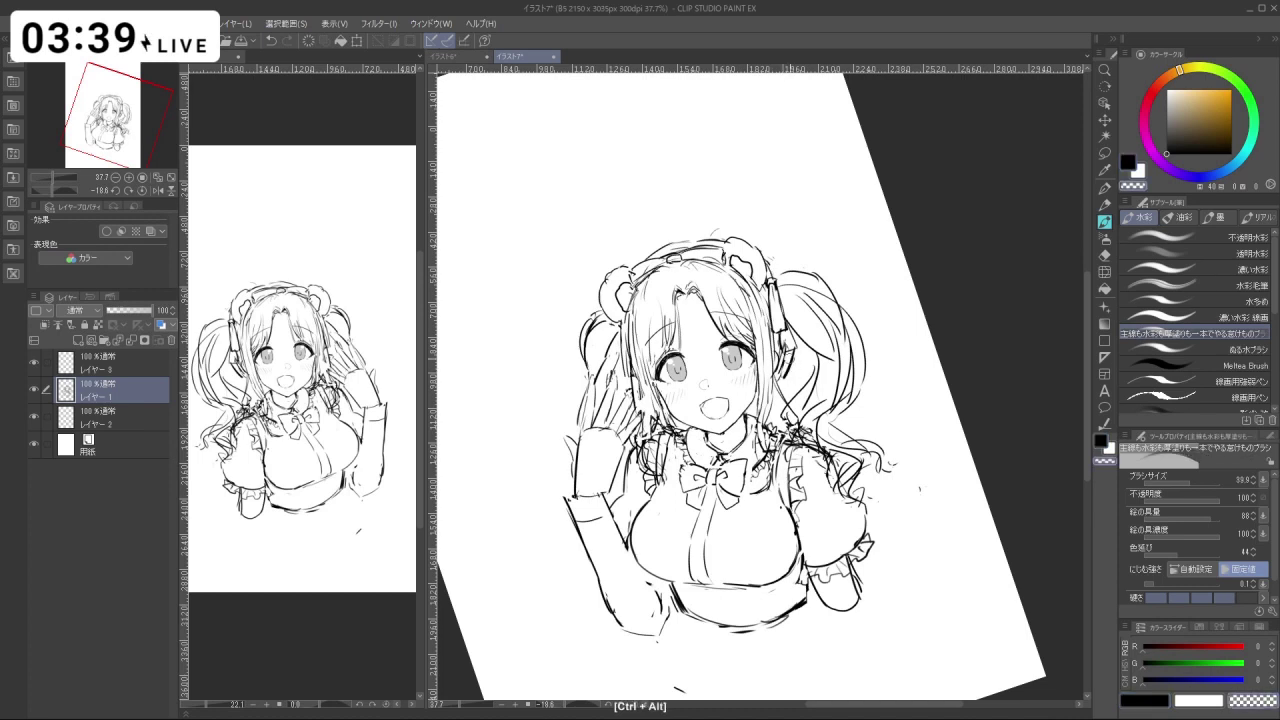
click(148, 366)
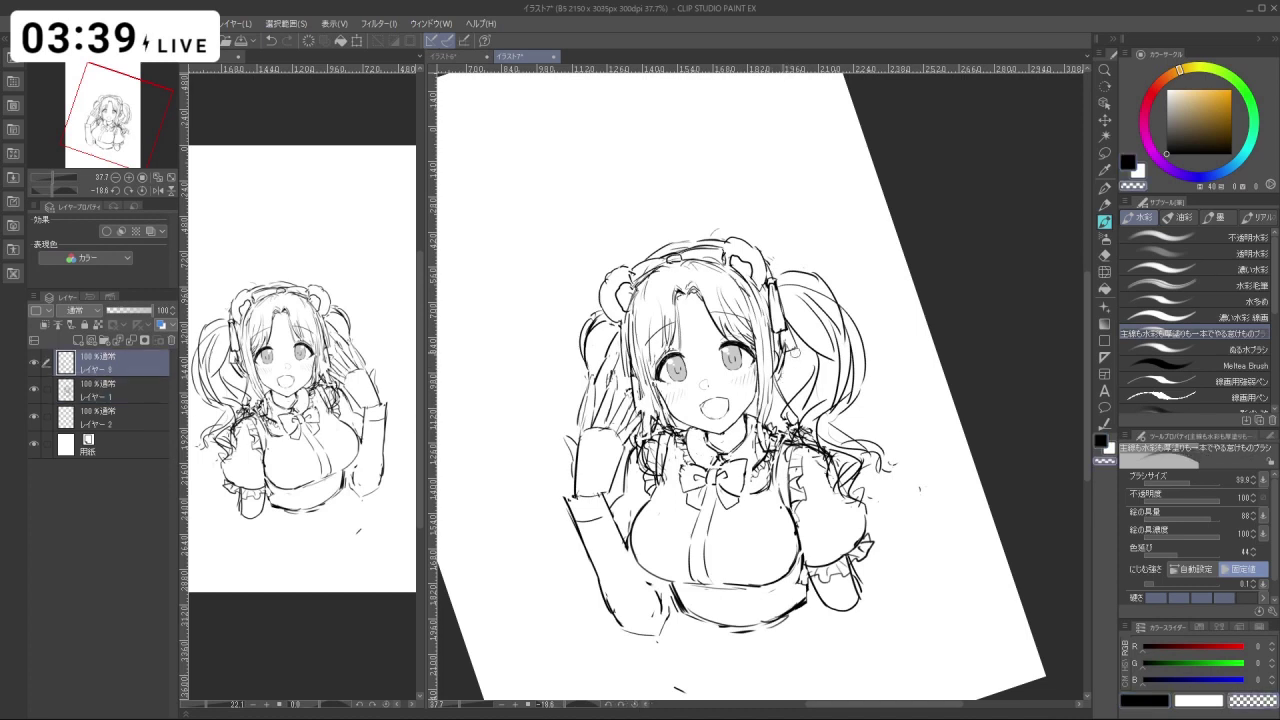
key(alt+bracketleft)
ctrl+alt+drag(795, 360, 796, 374)
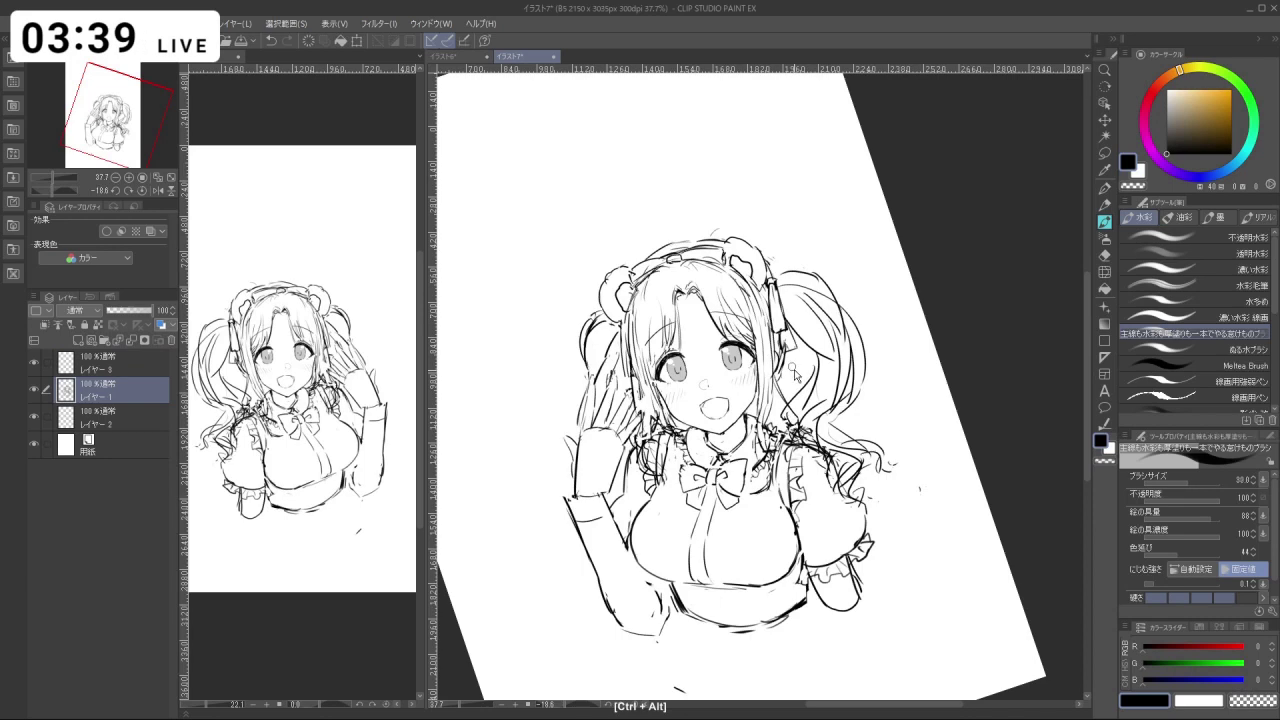
key(ctrl+z)
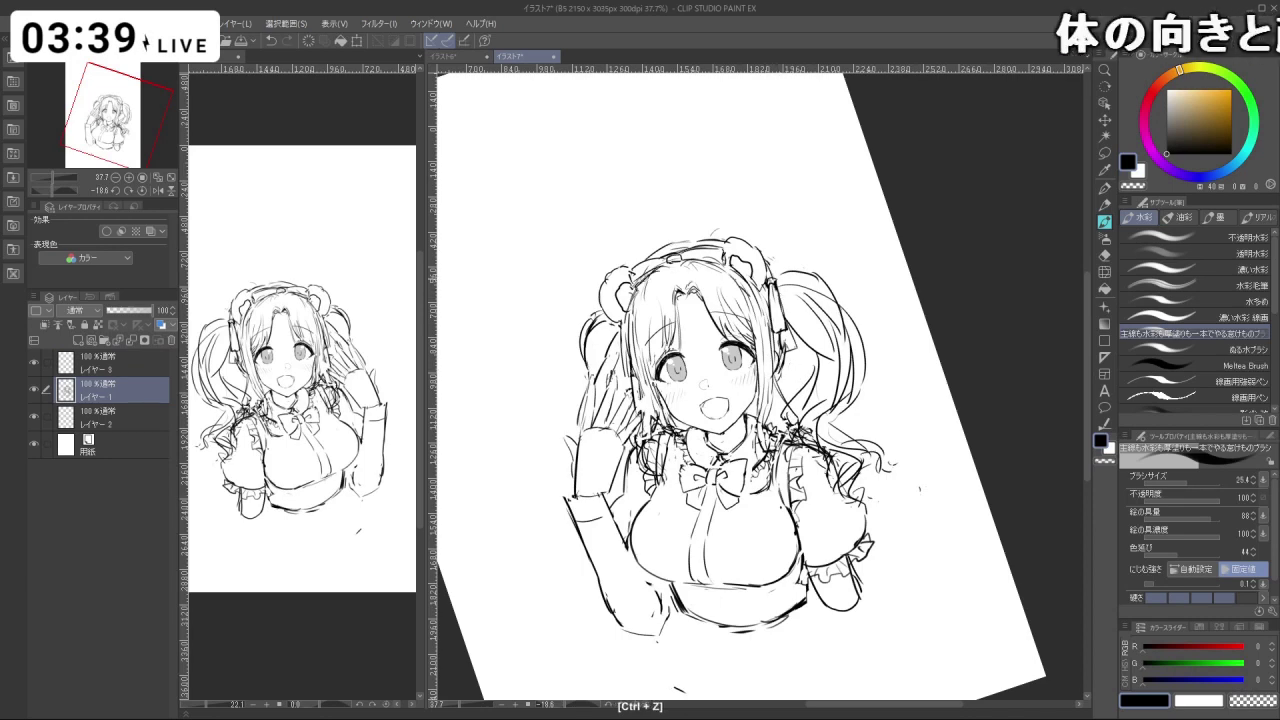
Try a stroke along the shoulder beside the raised arm and undo it.
mouse_move(830, 345)
shift+mouse_down()
mouse_move(765, 306)
mouse_move(821, 332)
shift+mouse_up()
shift+drag(856, 623, 689, 632)
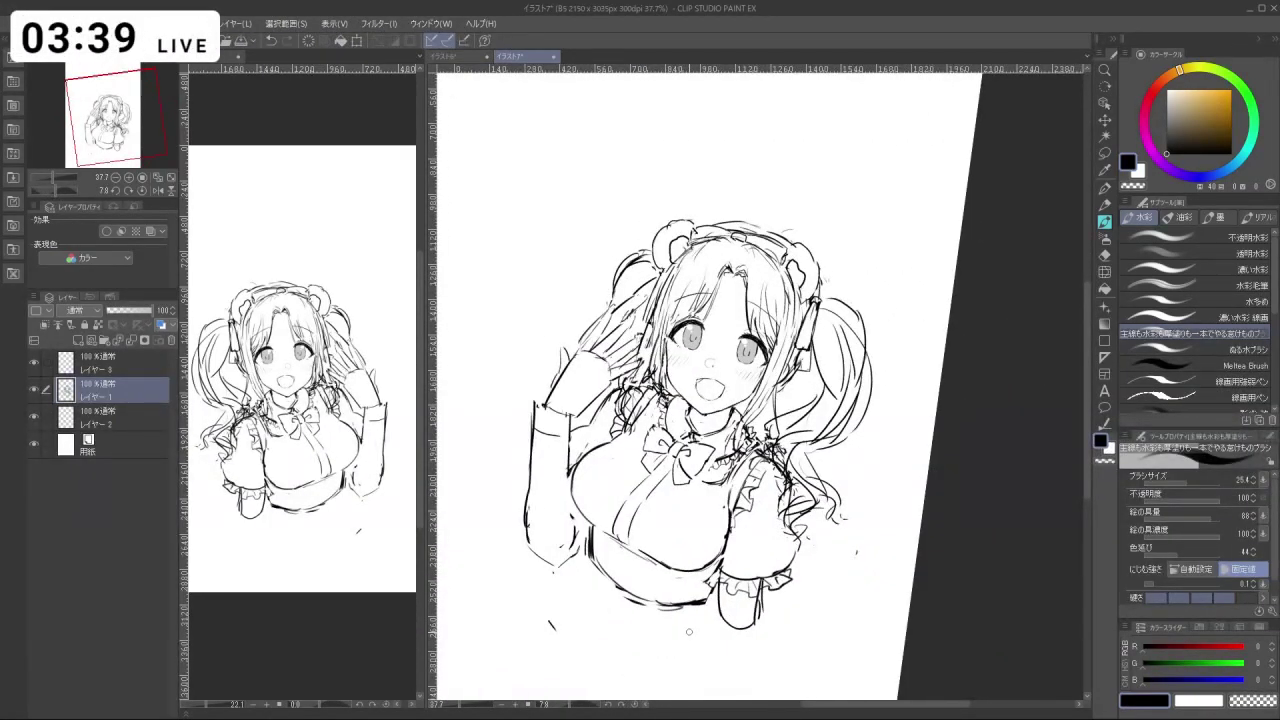
key(ctrl+z)
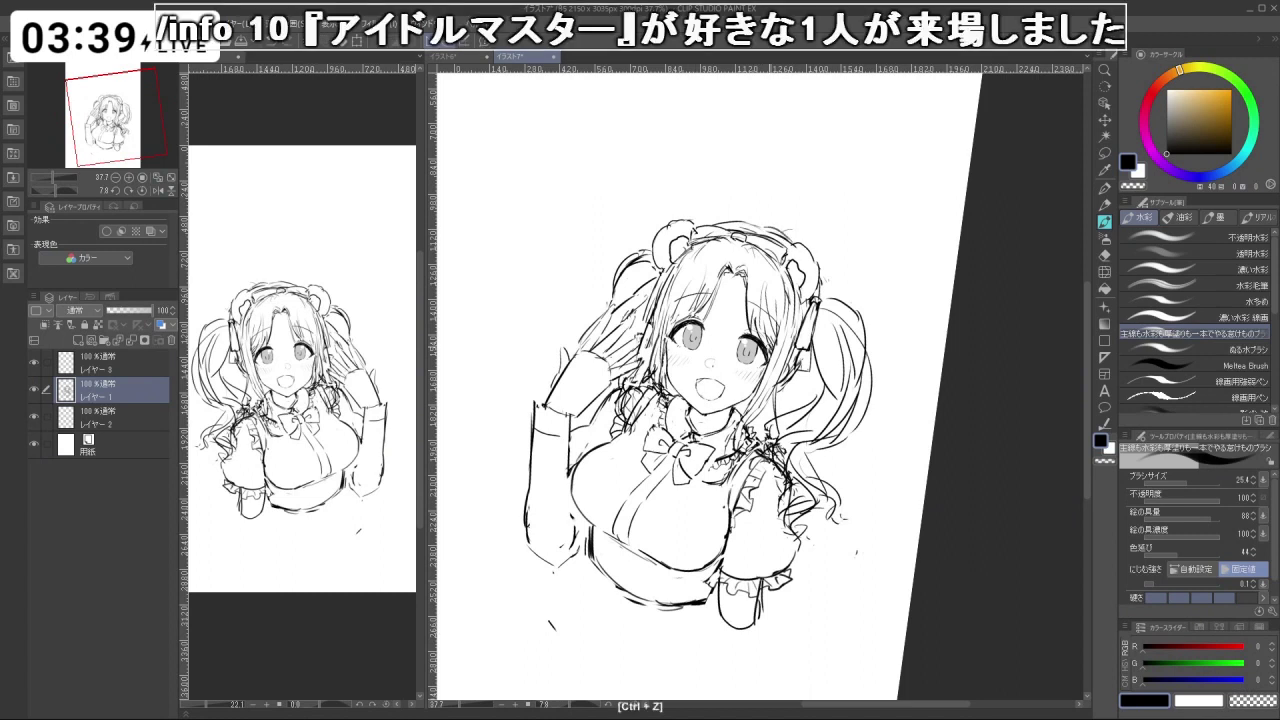
mouse_move(631, 384)
mouse_down()
mouse_move(577, 433)
mouse_move(597, 420)
mouse_move(582, 427)
mouse_move(581, 455)
mouse_up()
key(ctrl+z)
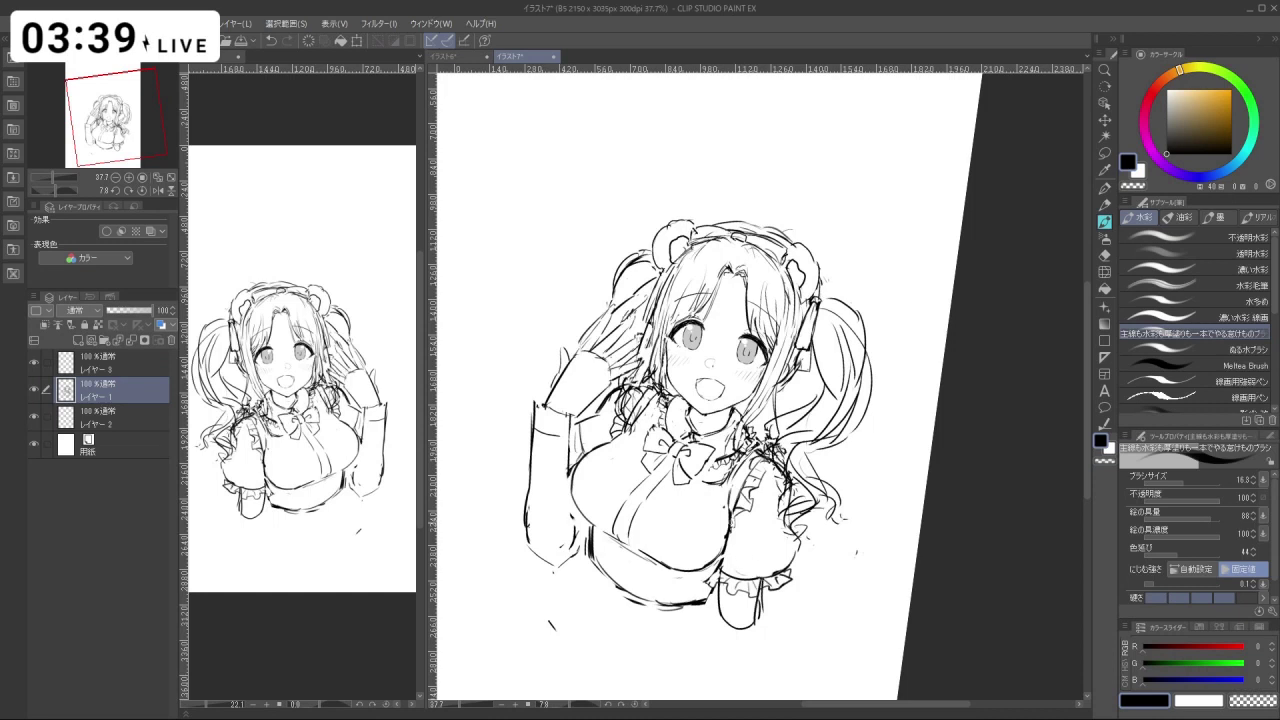
Try draw and erase corrections around the puffed sleeve and large ponytail, undoing the strokes.
mouse_move(720, 530)
mouse_down()
mouse_move(737, 562)
mouse_move(837, 555)
mouse_up()
key(c)
key(ctrl+z)
key(ctrl+z)
key(c)
key(shift+space)
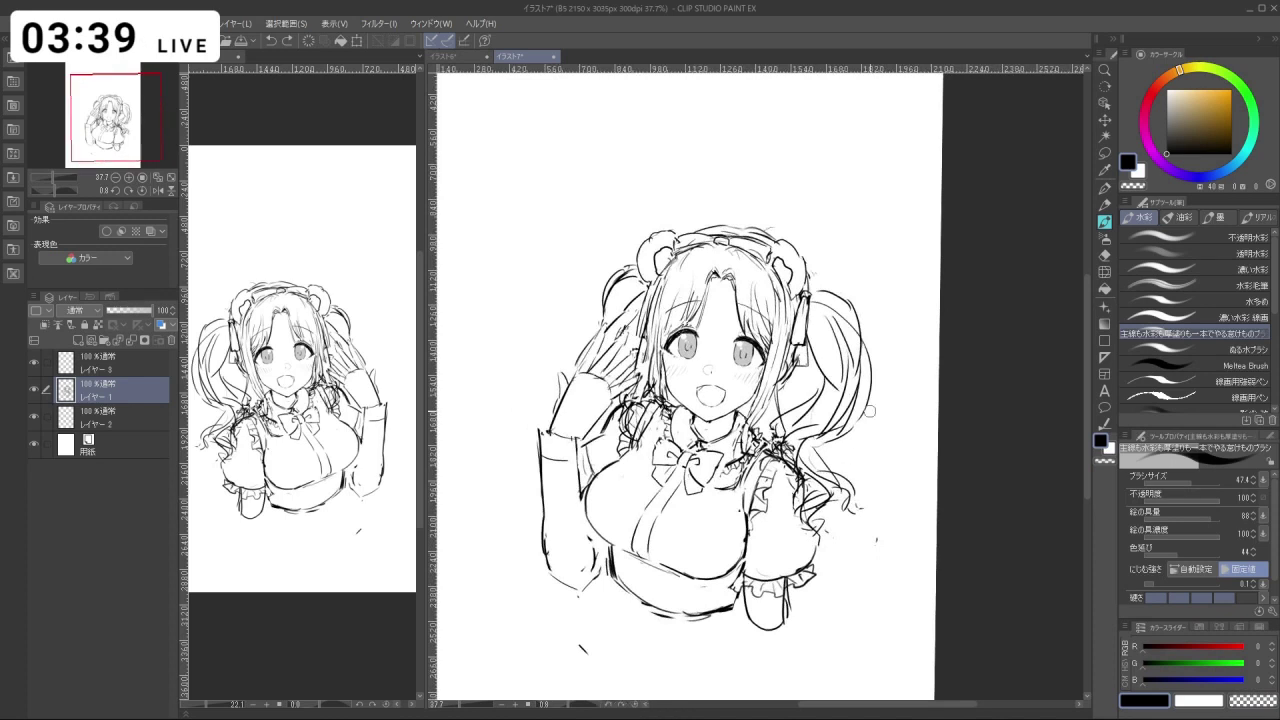
key(ctrl+z)
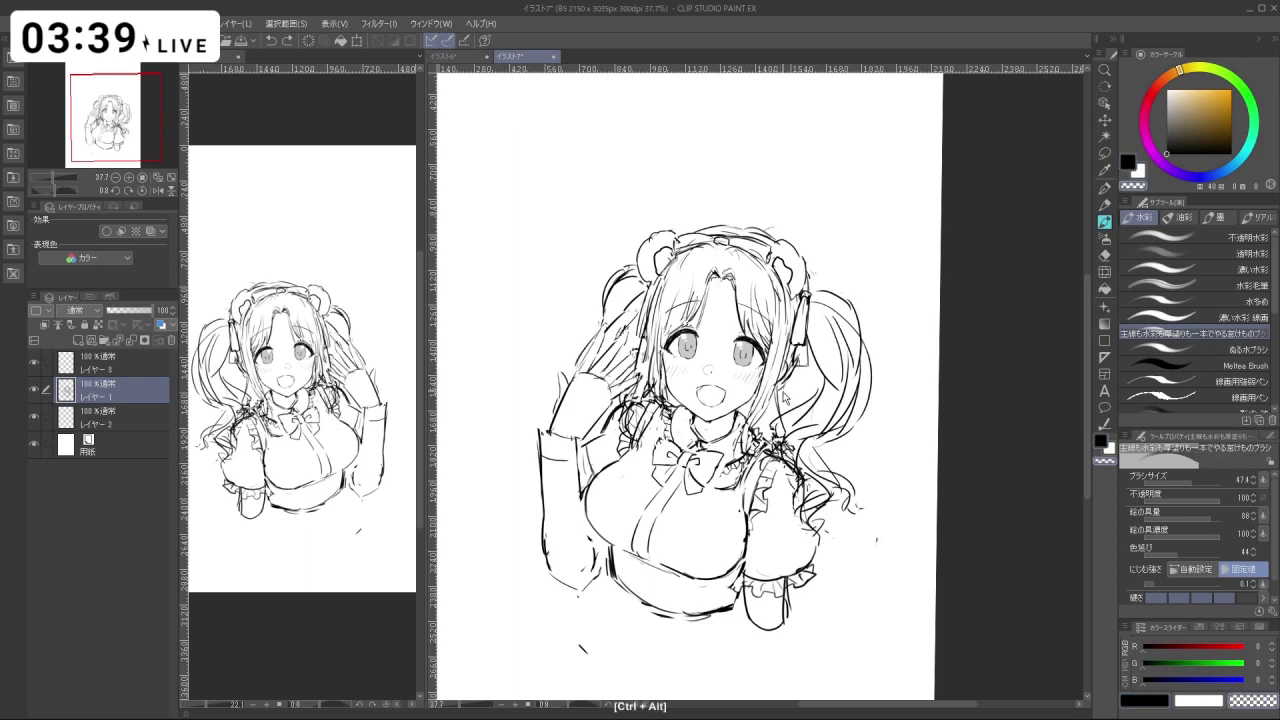
key(c)
key(ctrl+z)
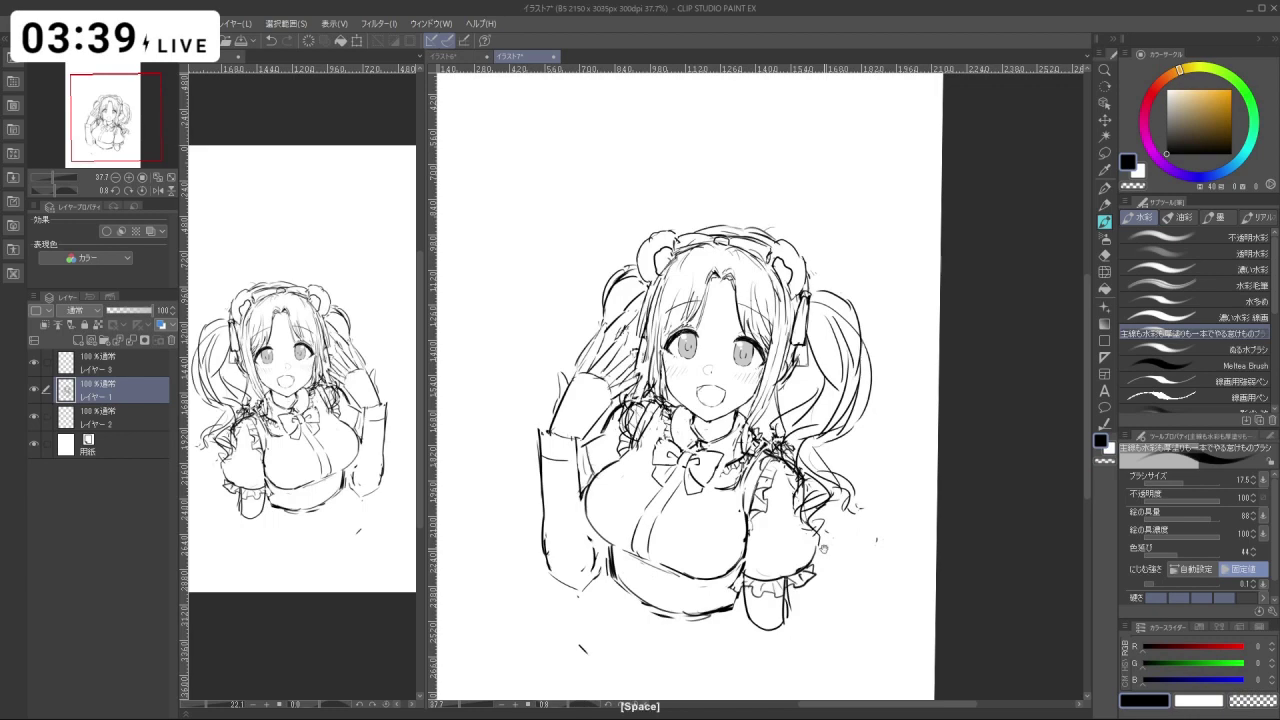
Retouch the jawline beside the side hair with the brush reduced to about 11, undoing unwanted strokes.
key(ctrl+space)
drag(748, 396, 774, 414)
drag(772, 417, 758, 394)
key(c)
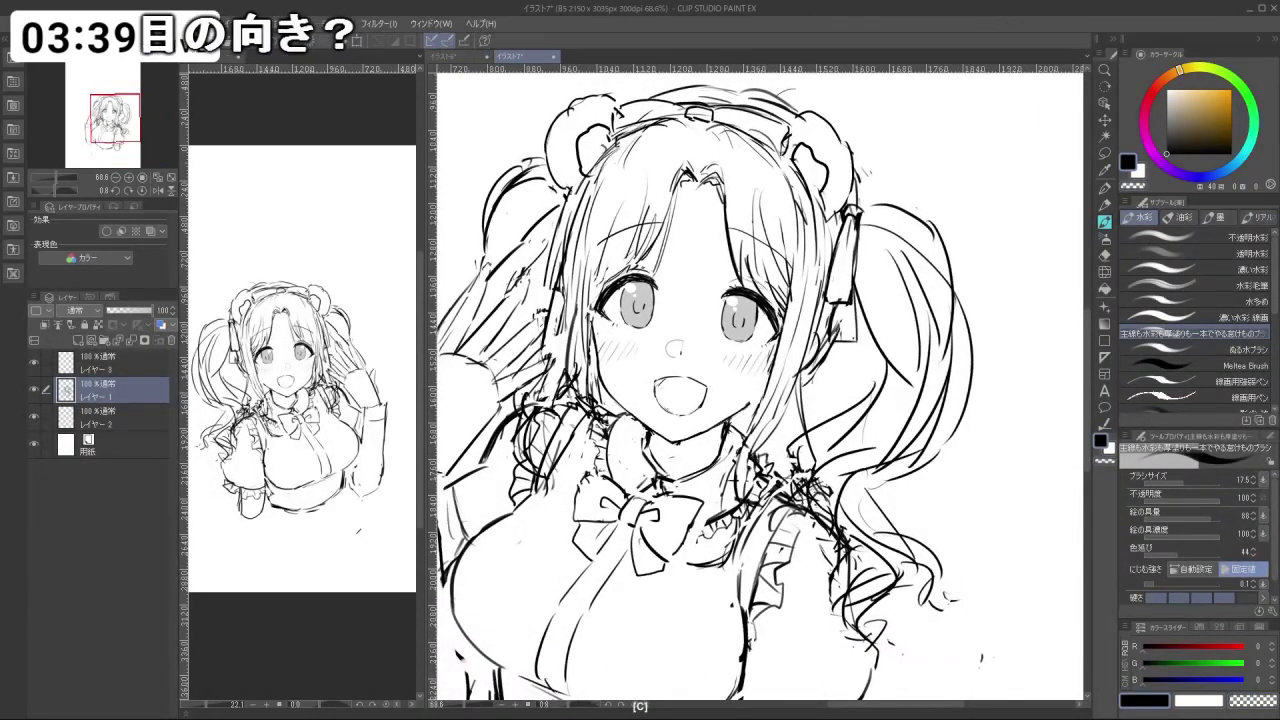
key(ctrl+alt)
drag(750, 410, 745, 410)
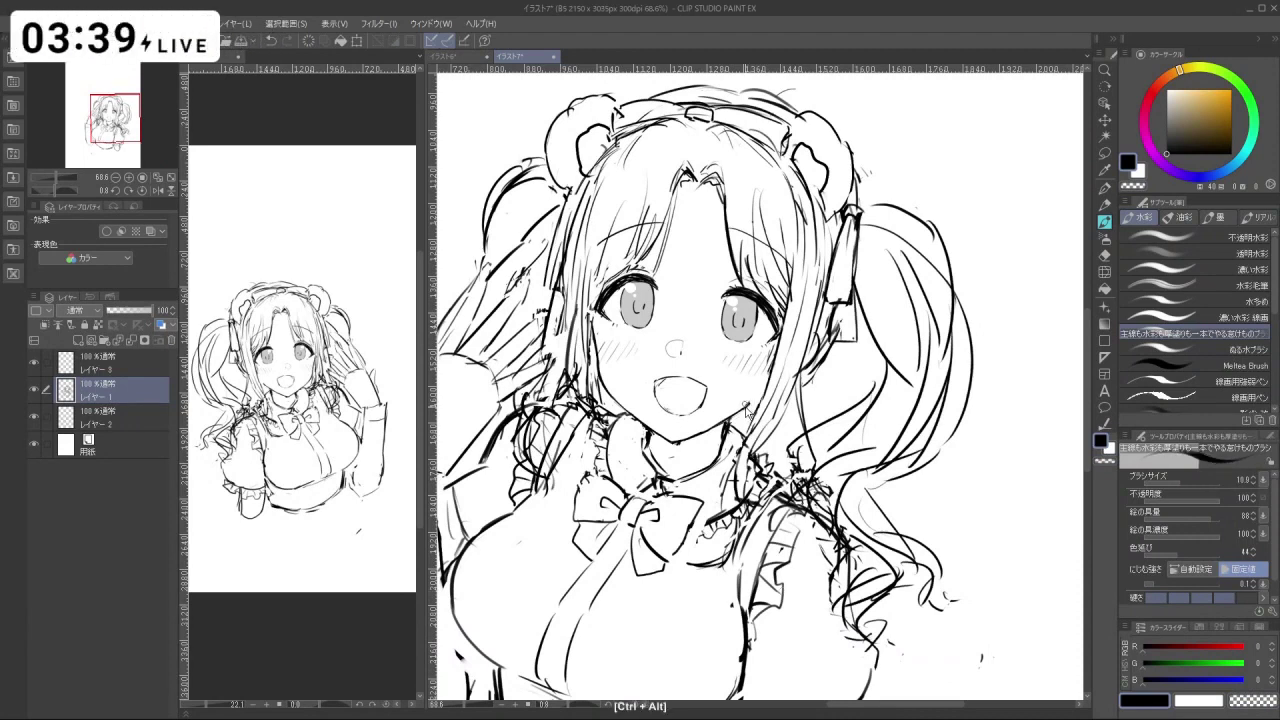
key(ctrl+z)
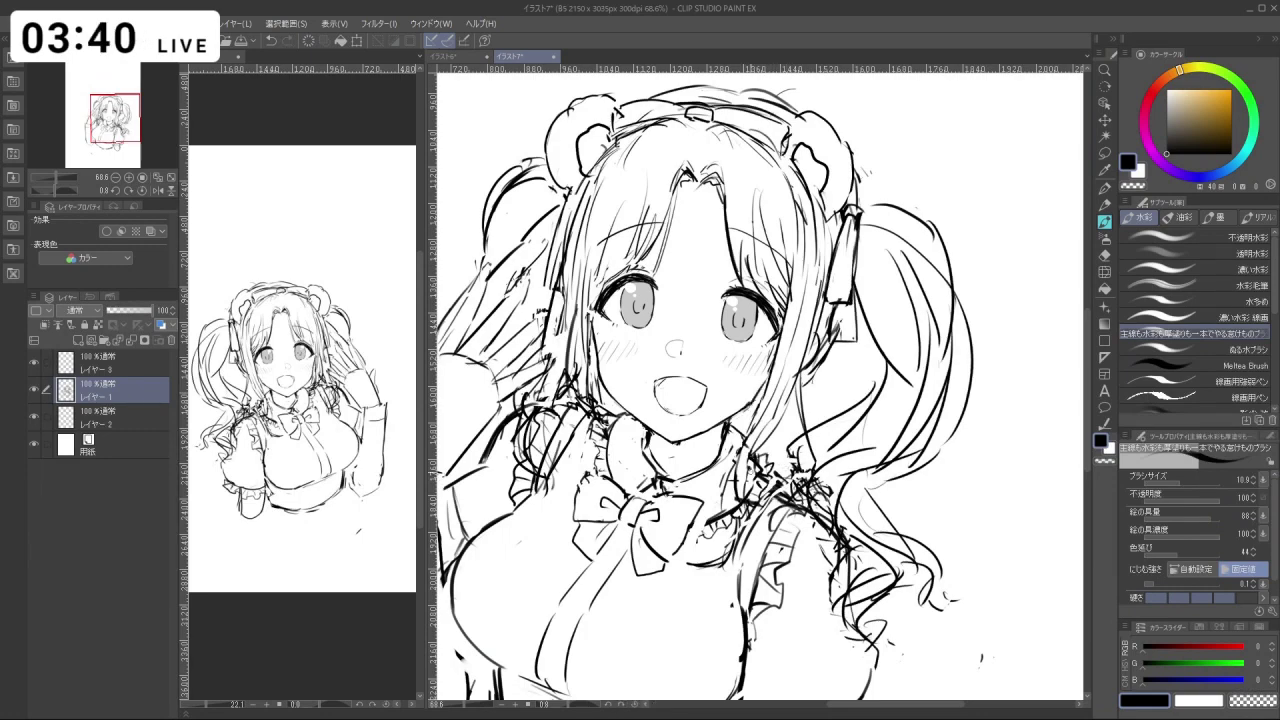
key(shift+space)
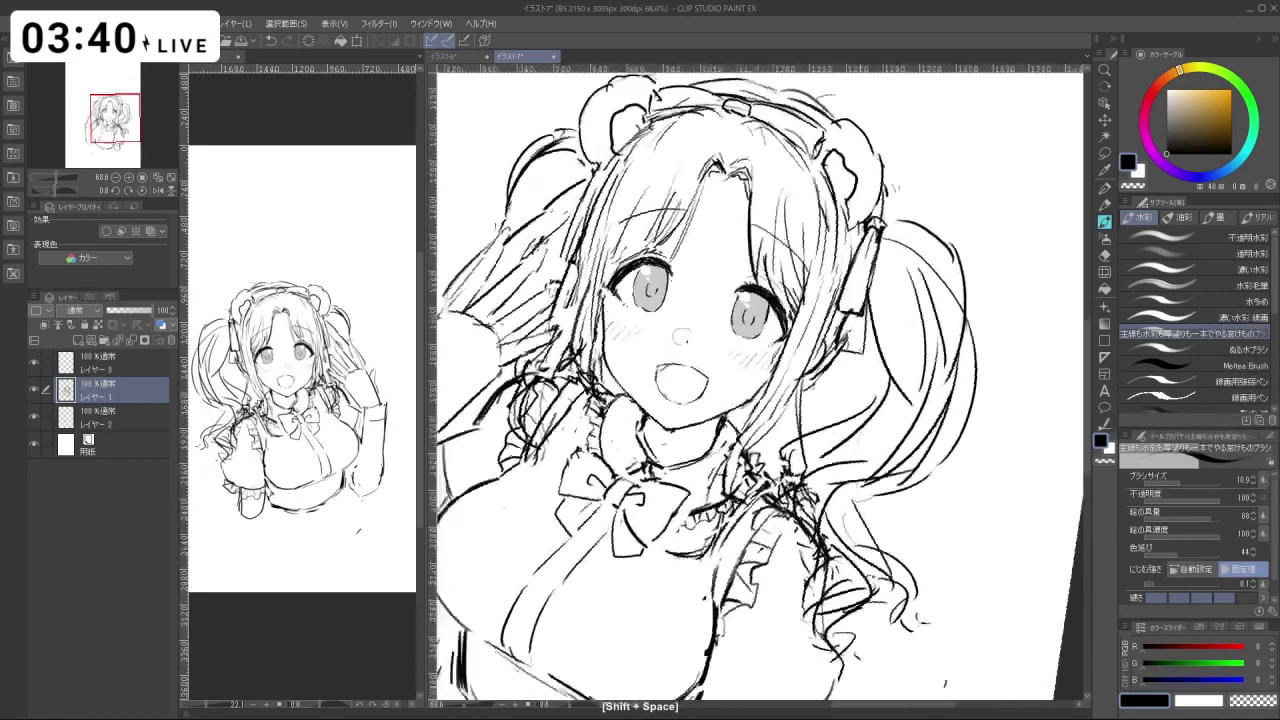
Lasso both eyes, include all three drawing layers, and rotate the selection slightly counterclockwise to adjust the eye tilt.
key(m)
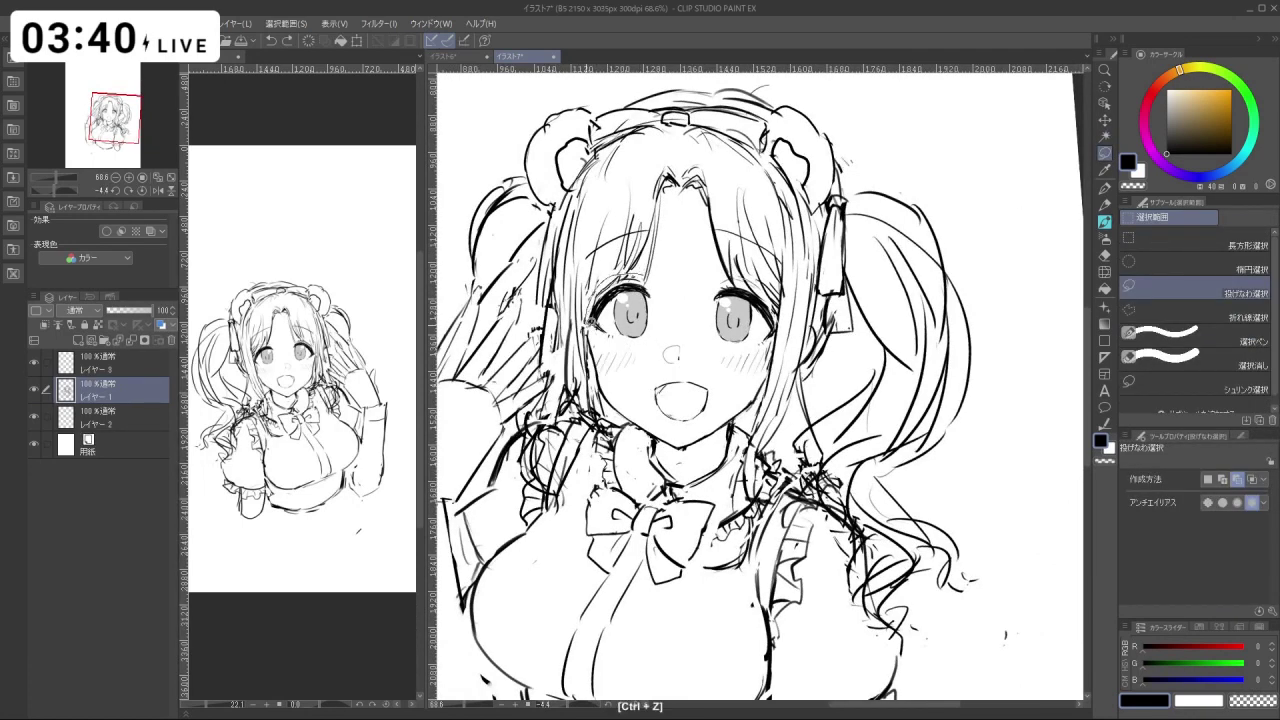
mouse_move(630, 343)
mouse_down()
mouse_move(676, 330)
mouse_move(763, 341)
mouse_up()
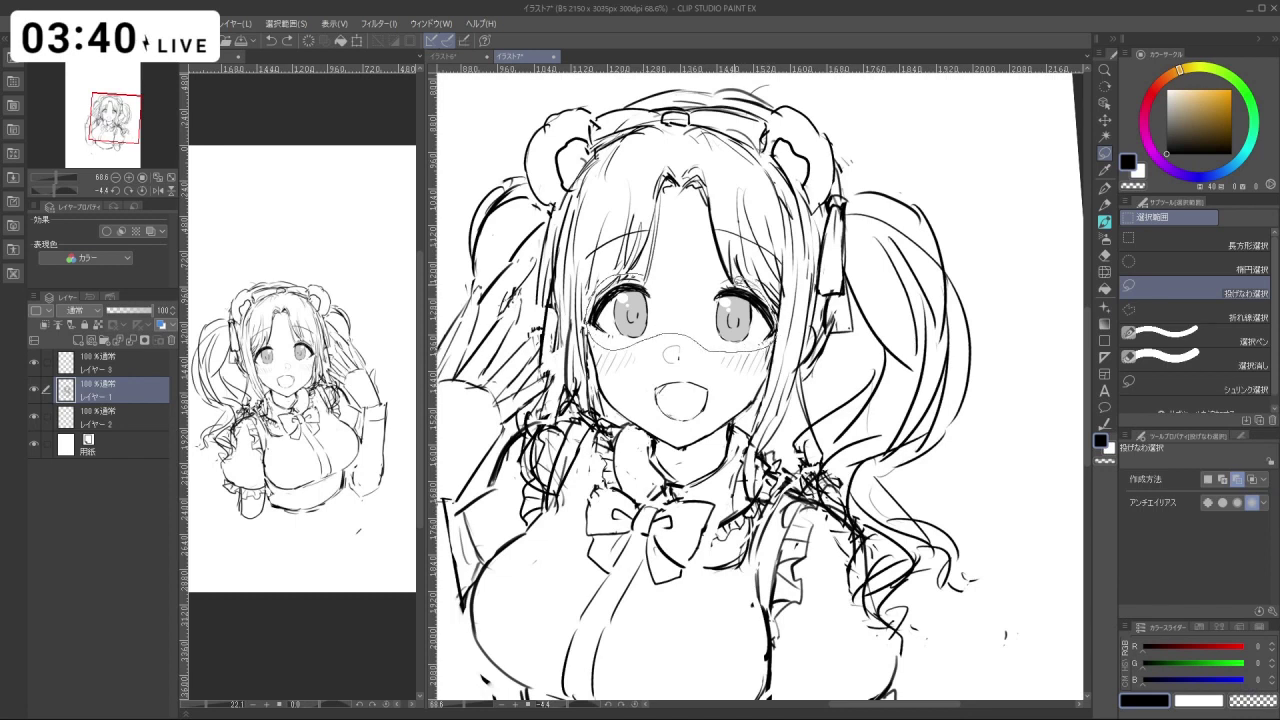
drag(683, 278, 655, 258)
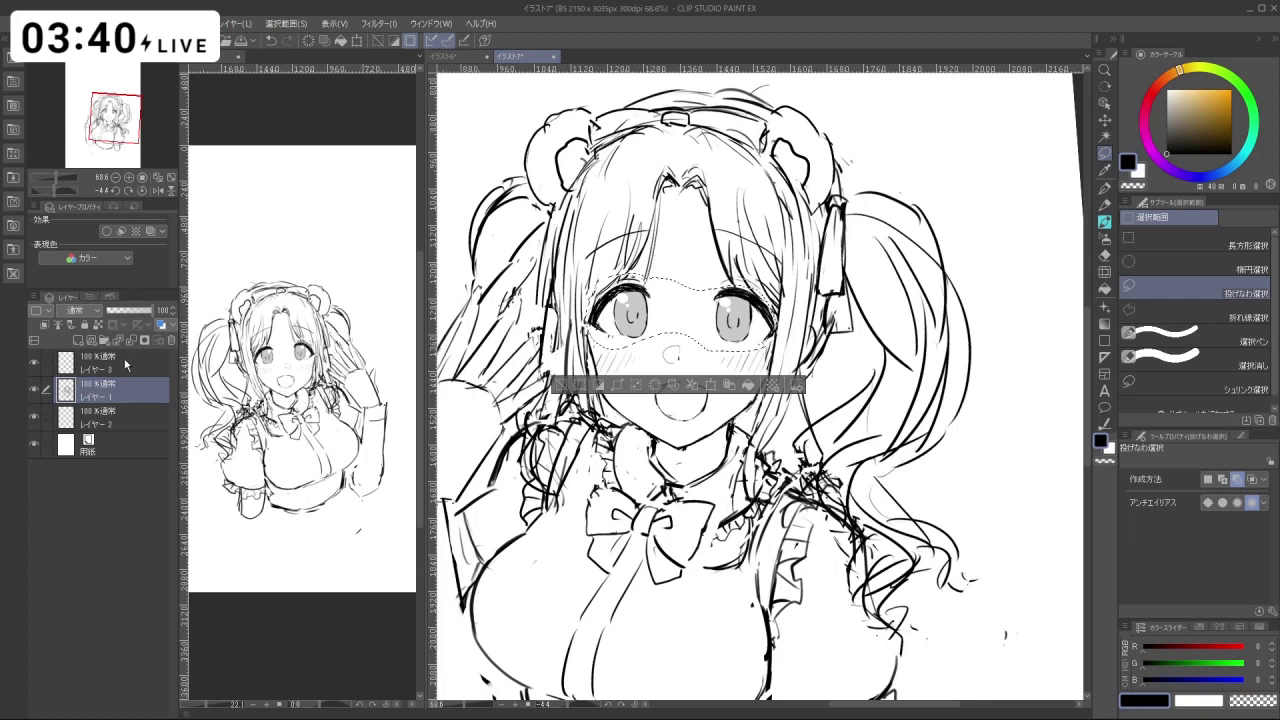
ctrl+click(126, 366)
ctrl+click(130, 417)
click(712, 385)
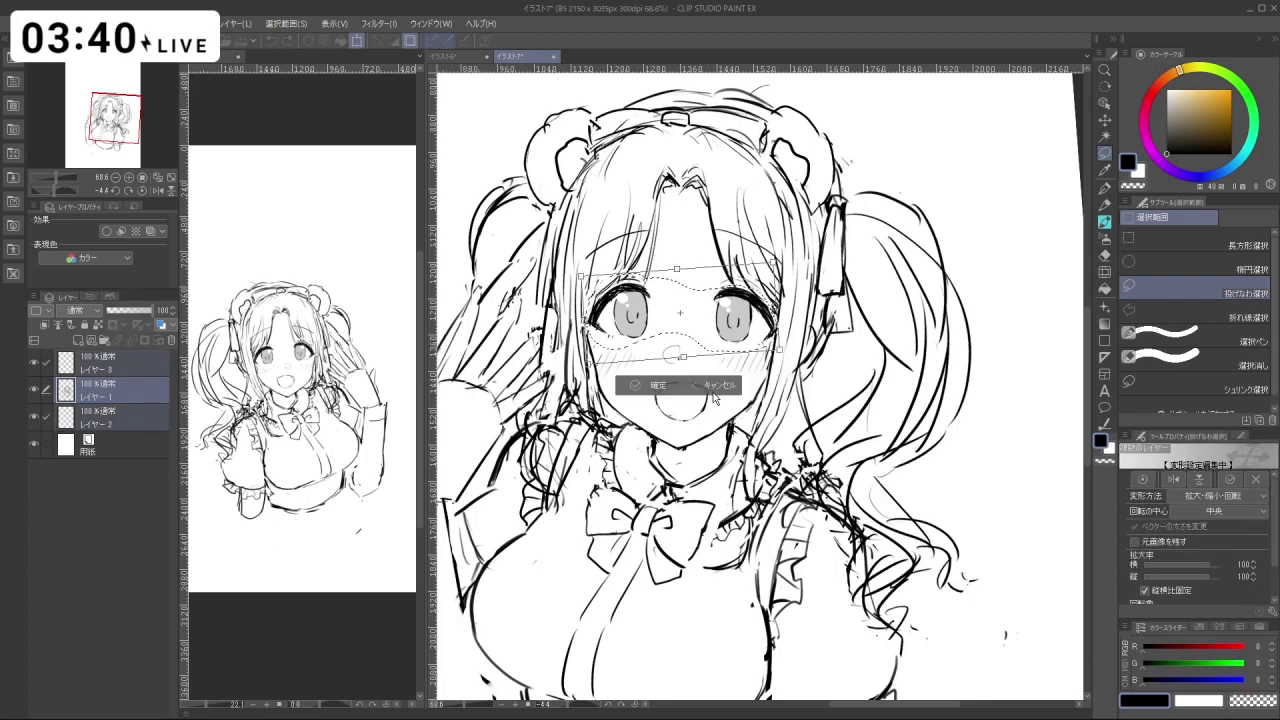
drag(800, 271, 798, 267)
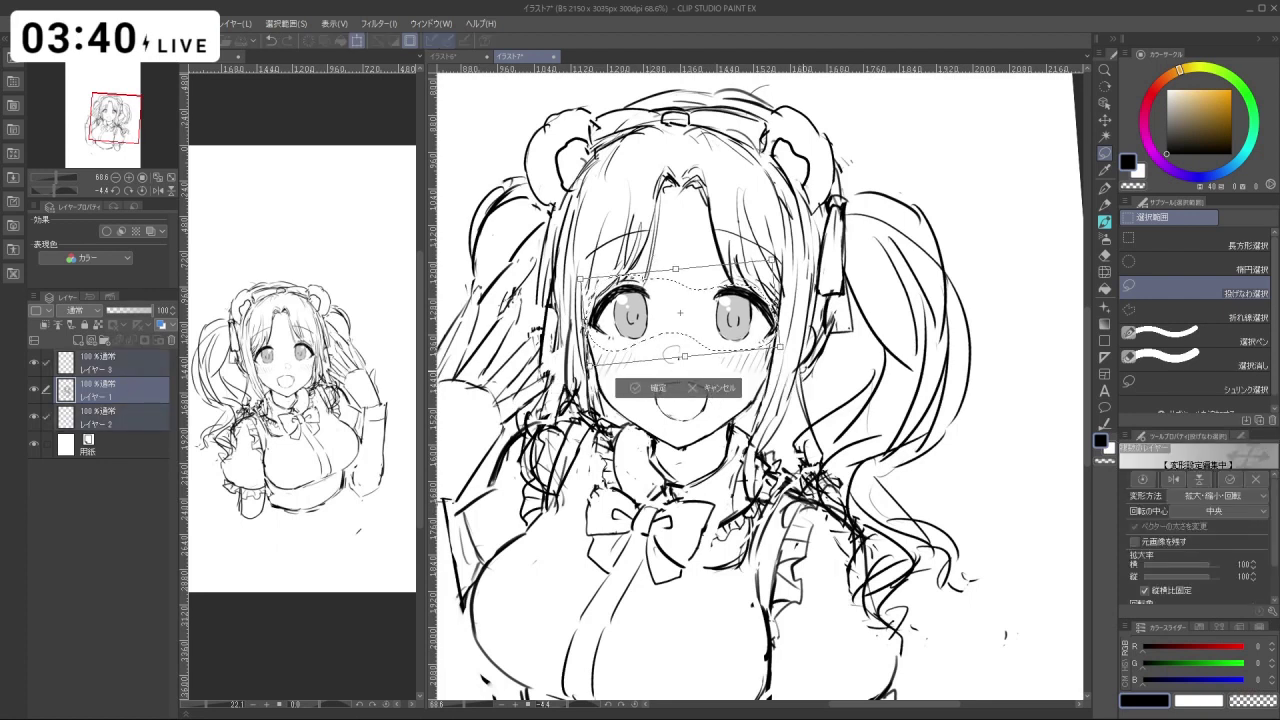
key(Down)
key(Down)
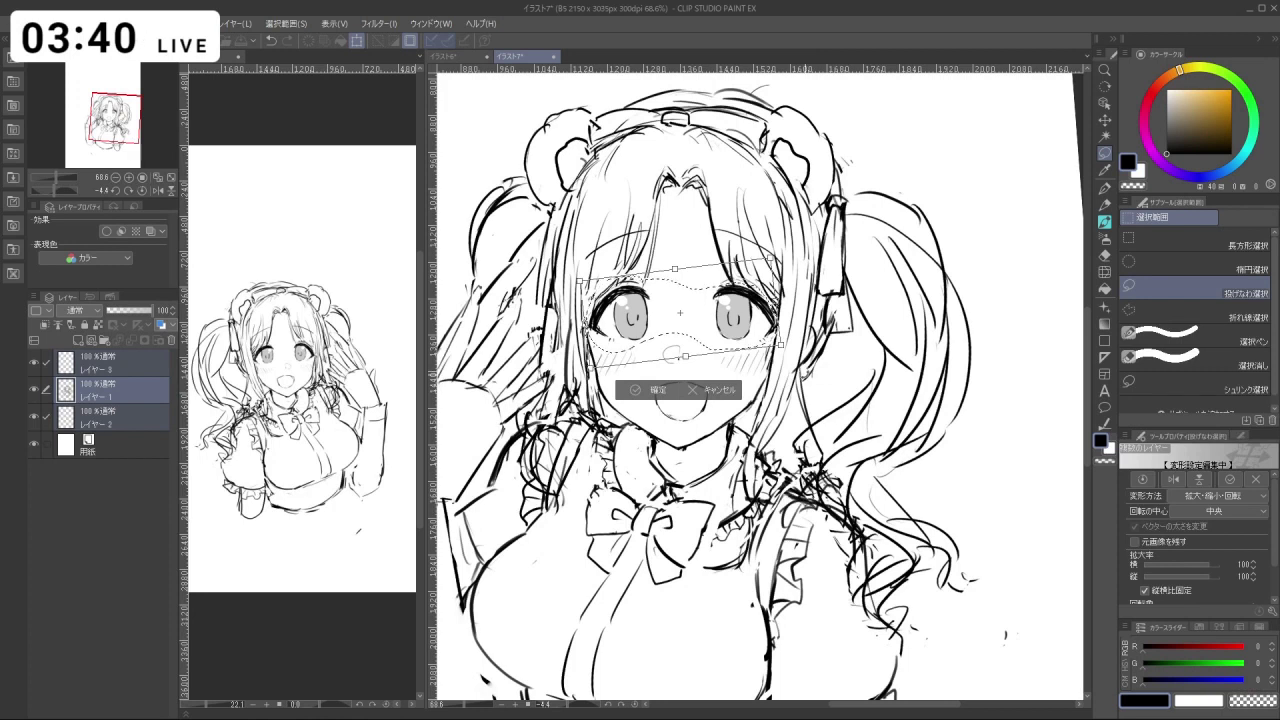
key(Down)
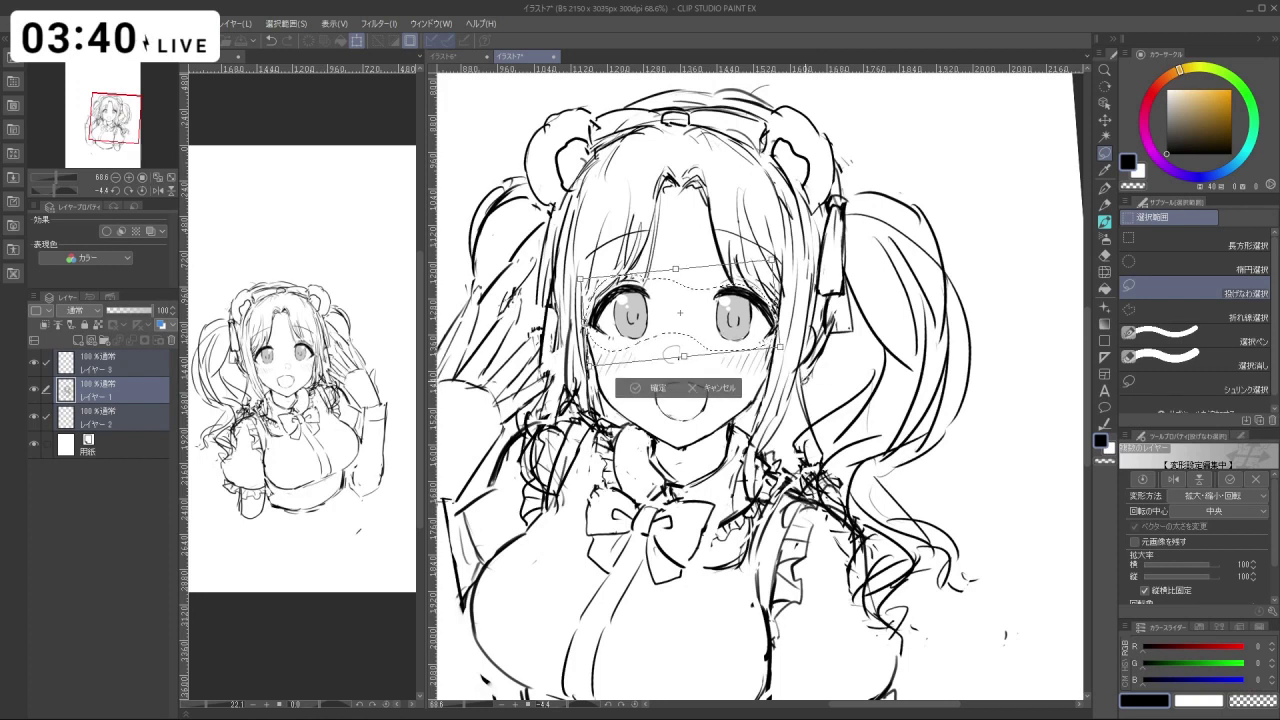
key(Down)
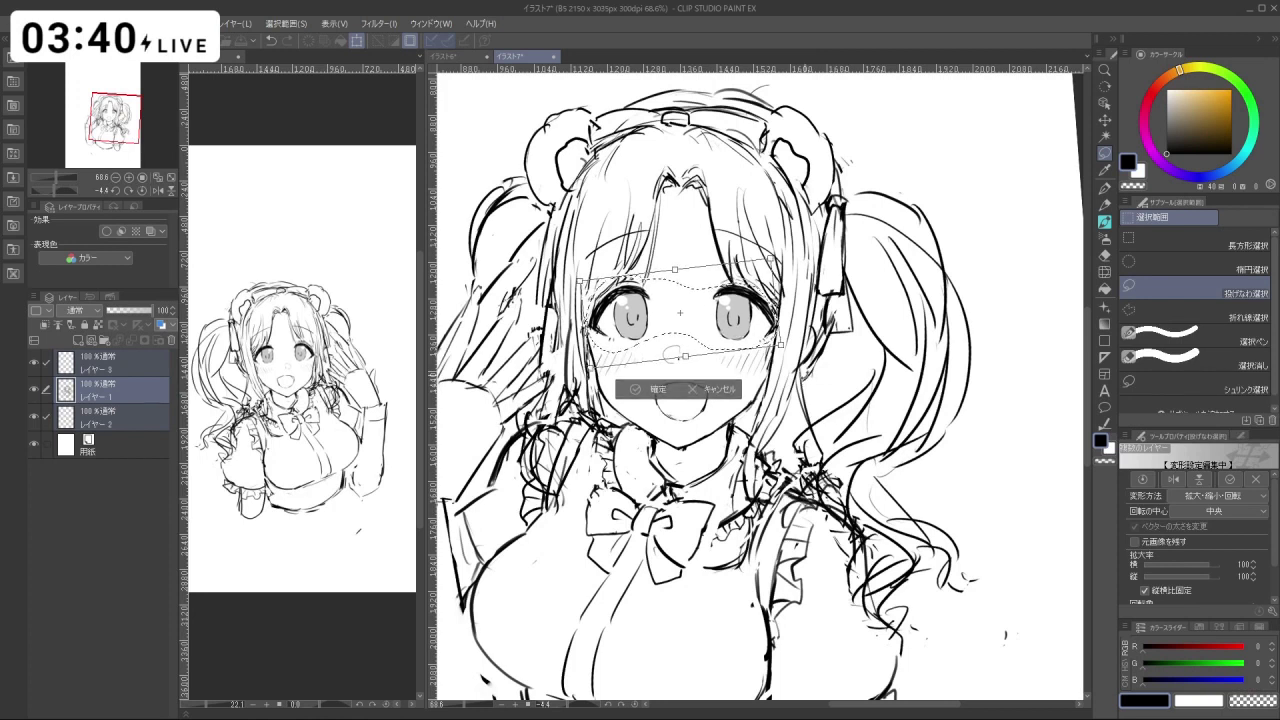
key(Up)
key(Up)
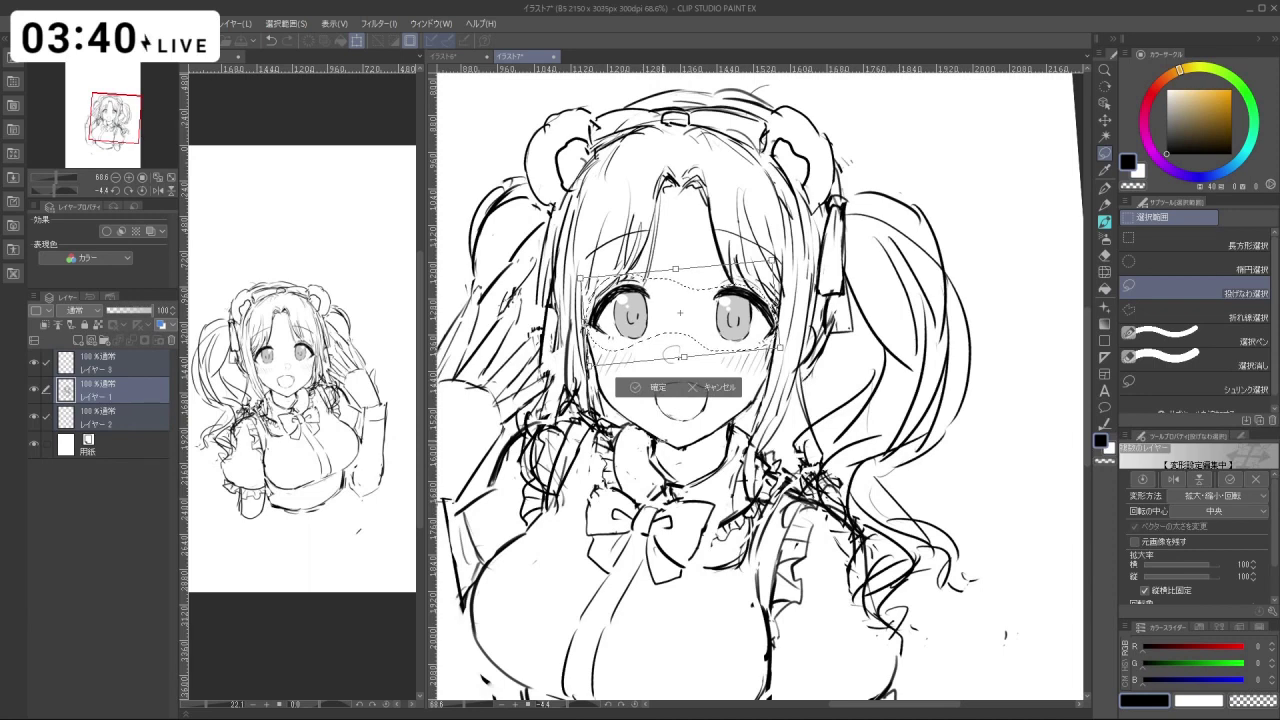
click(650, 387)
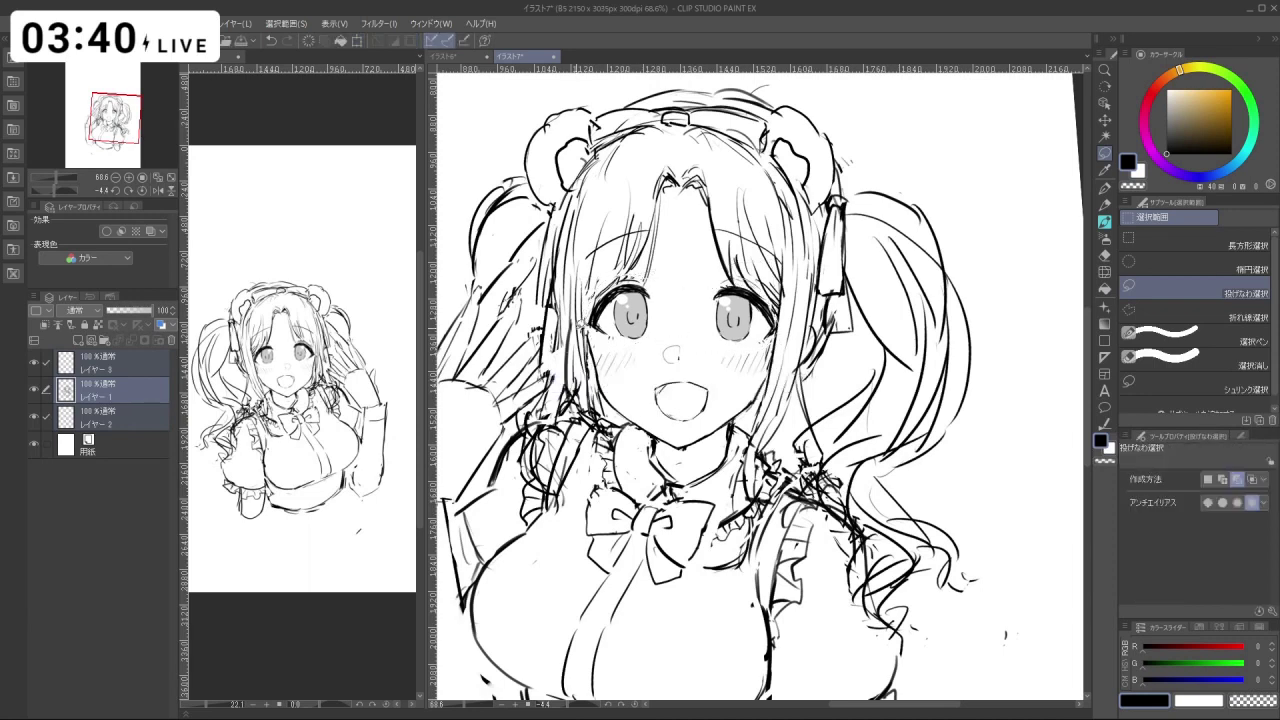
Lasso the nose and shift it slightly with a transform, then clear the selection.
scroll(582, 325, down, 4)
scroll(690, 290, up, 2)
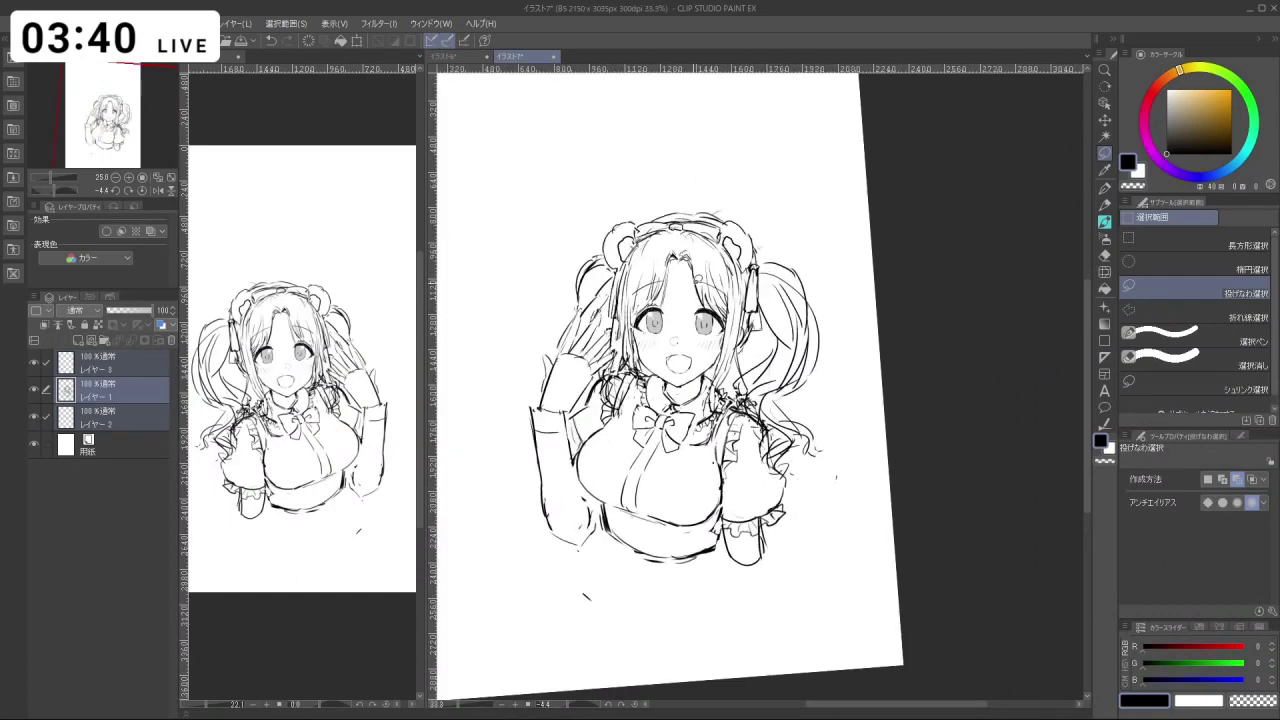
key(ctrl+plus)
key(ctrl+plus)
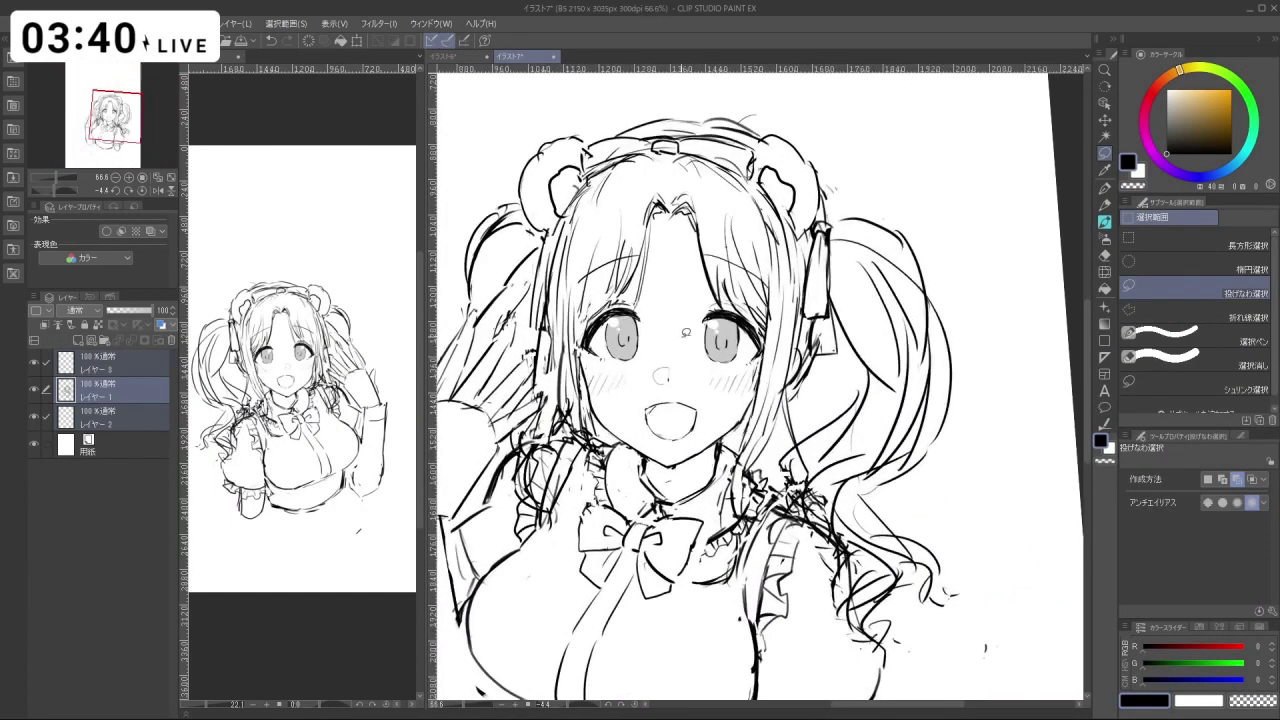
drag(687, 366, 686, 370)
key(ctrl+t)
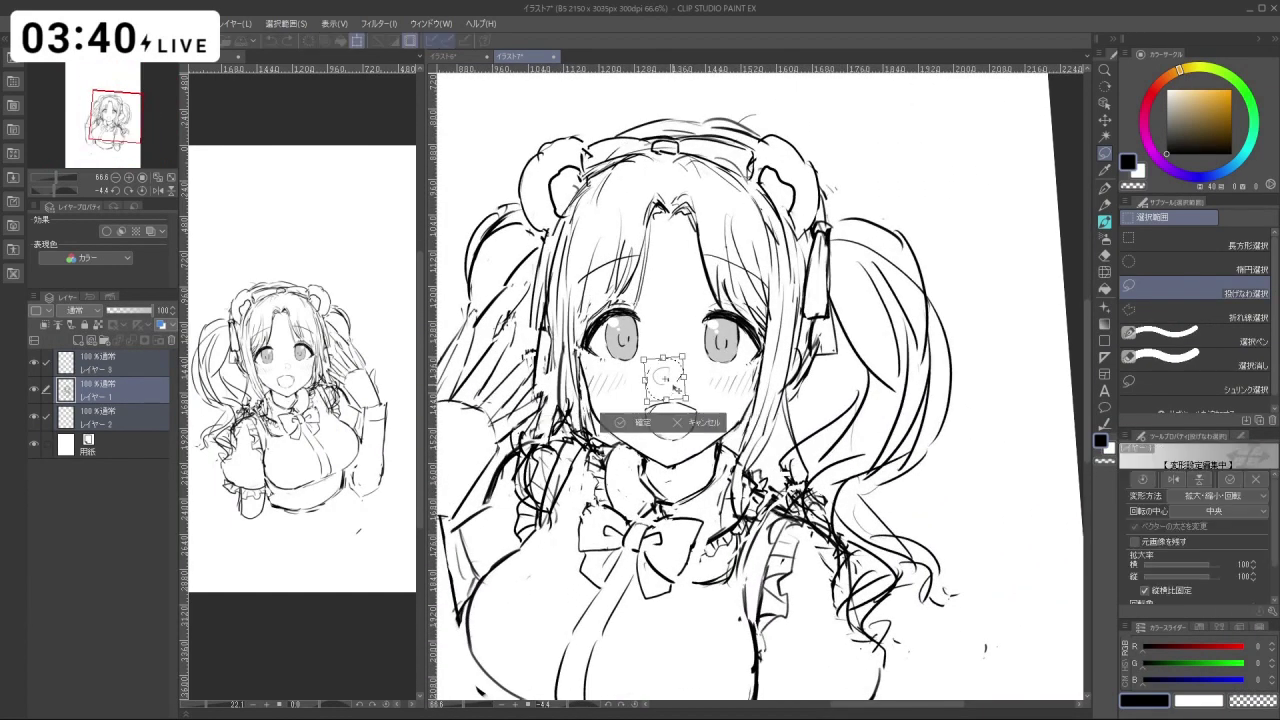
click(624, 425)
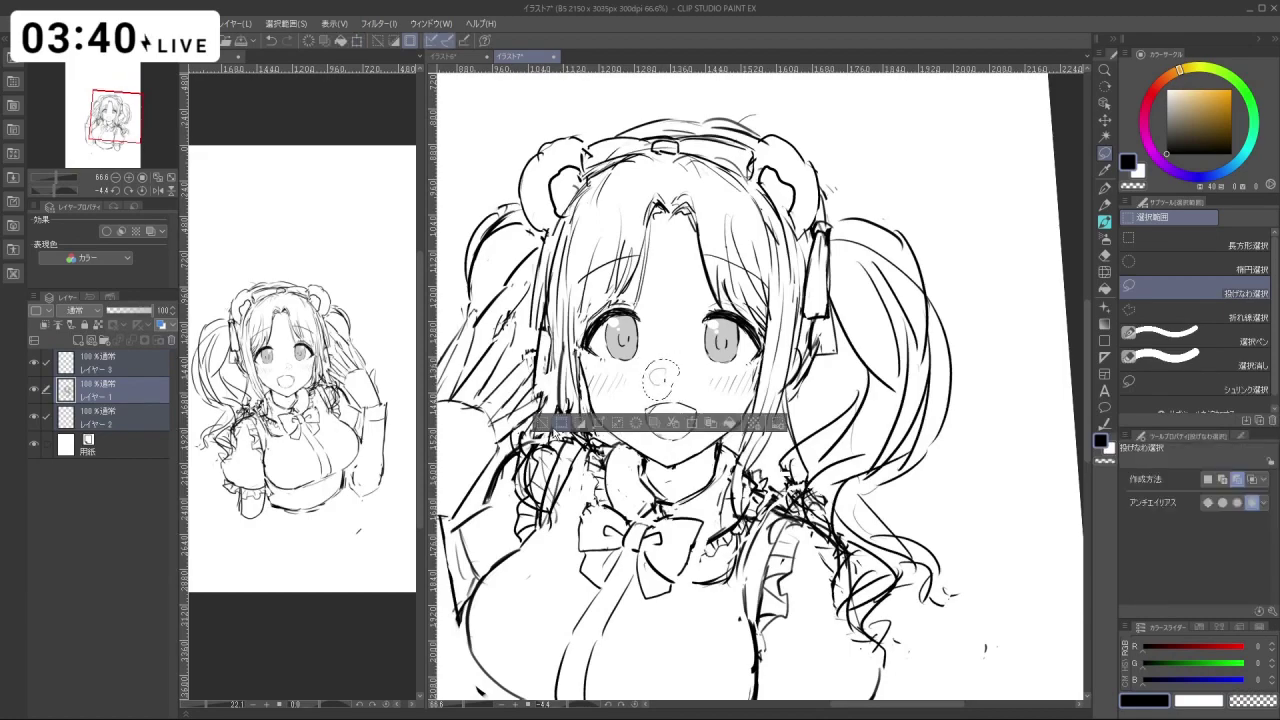
click(546, 424)
Lasso the upper arc of the headband and lower it slightly with a transform, then clear the selection.
key(ctrl+space)
drag(752, 410, 710, 495)
key(space)
key(ctrl+space)
key(shift+space)
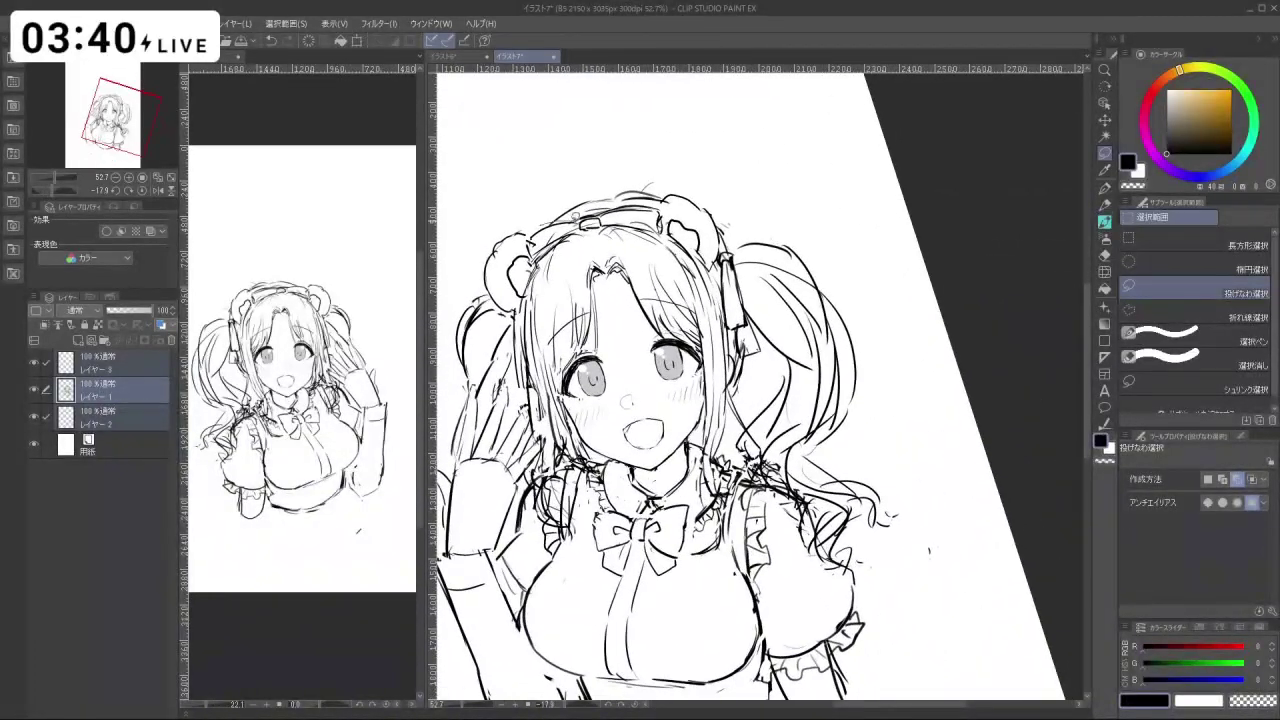
key(ctrl+z)
mouse_move(601, 203)
mouse_down()
mouse_move(548, 218)
mouse_move(655, 175)
mouse_move(682, 187)
mouse_move(618, 202)
mouse_move(653, 205)
mouse_up()
key(ctrl+t)
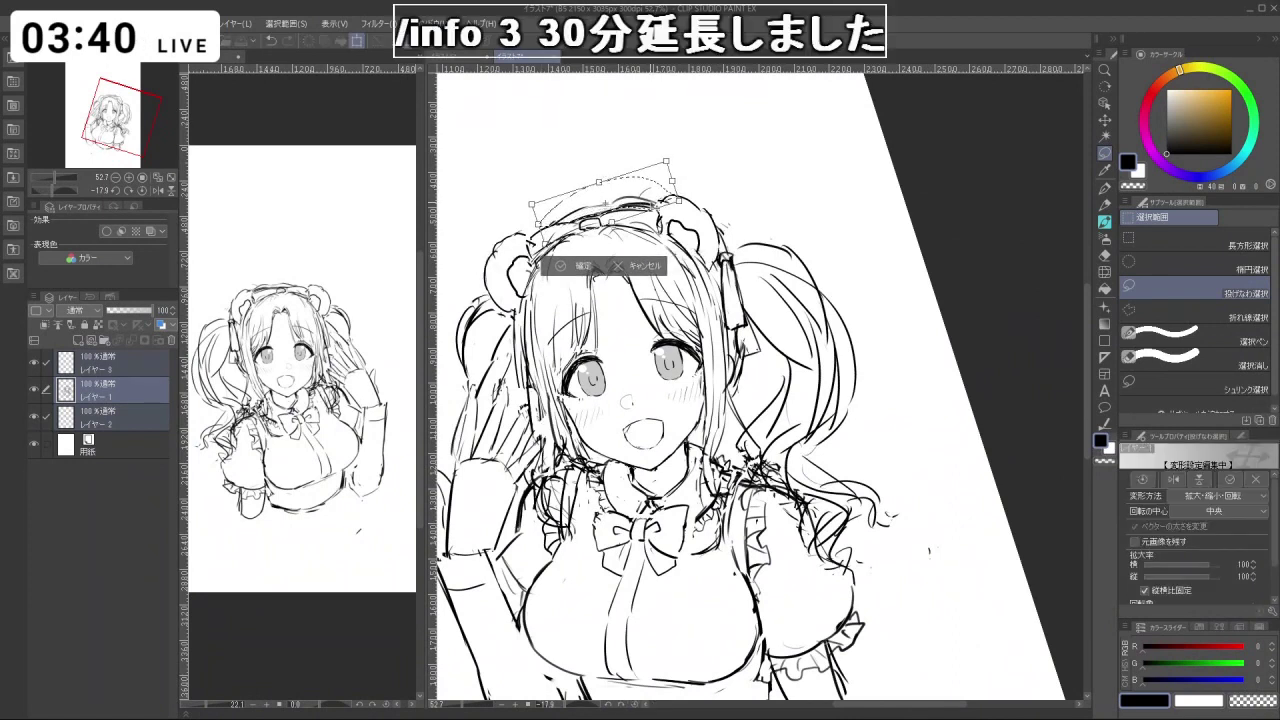
click(566, 267)
click(487, 266)
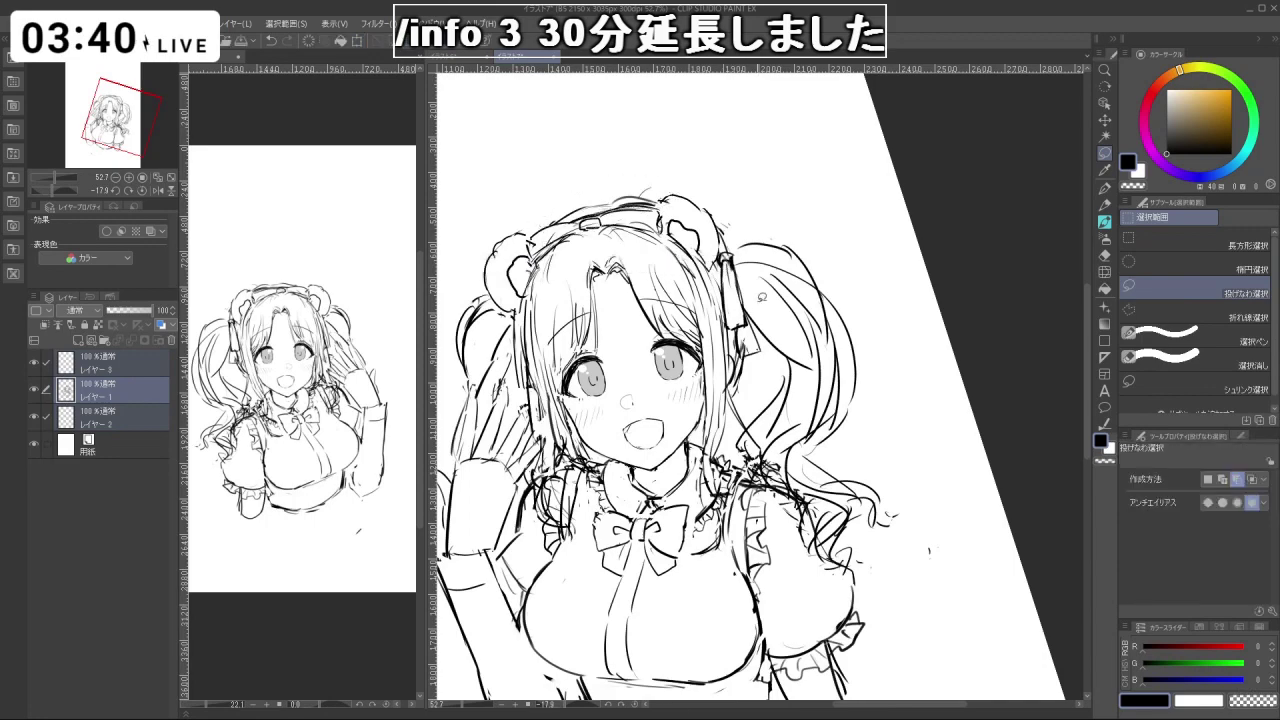
Check the whole figure's proportions from a rotated, smaller view and return to the watercolour line brush.
key(shift+space)
drag(764, 302, 797, 377)
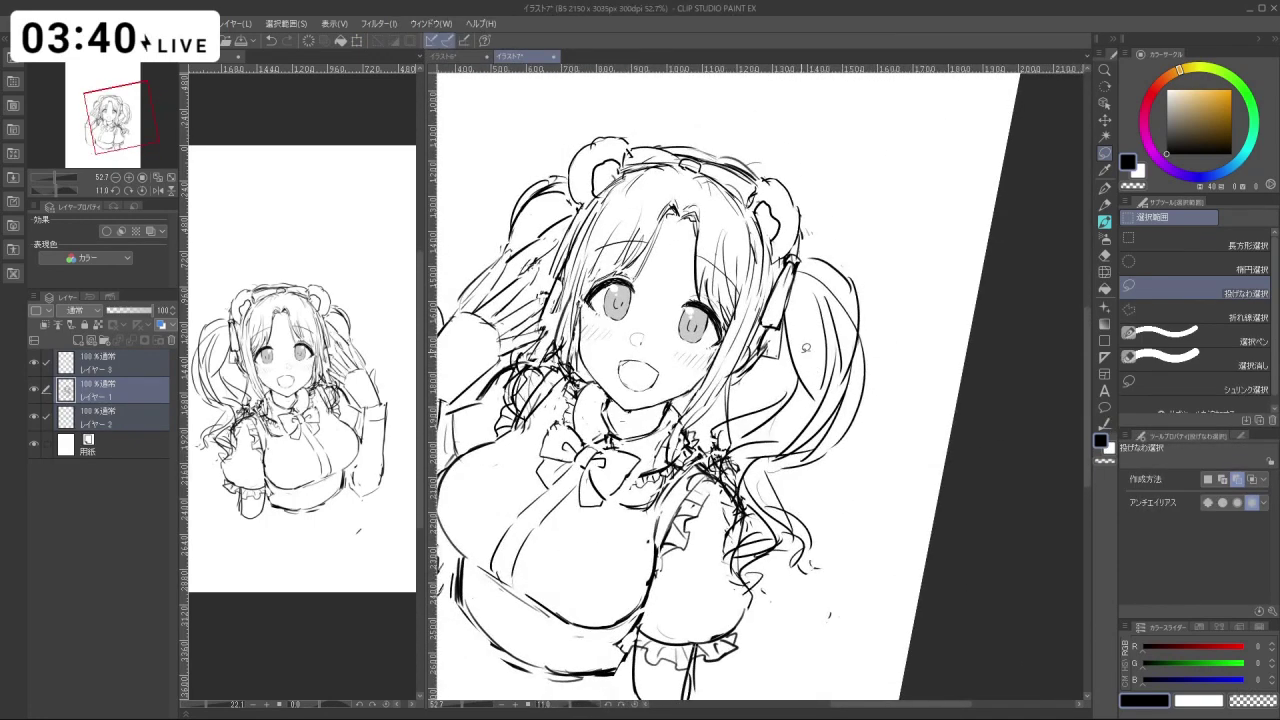
scroll(806, 347, down, 4)
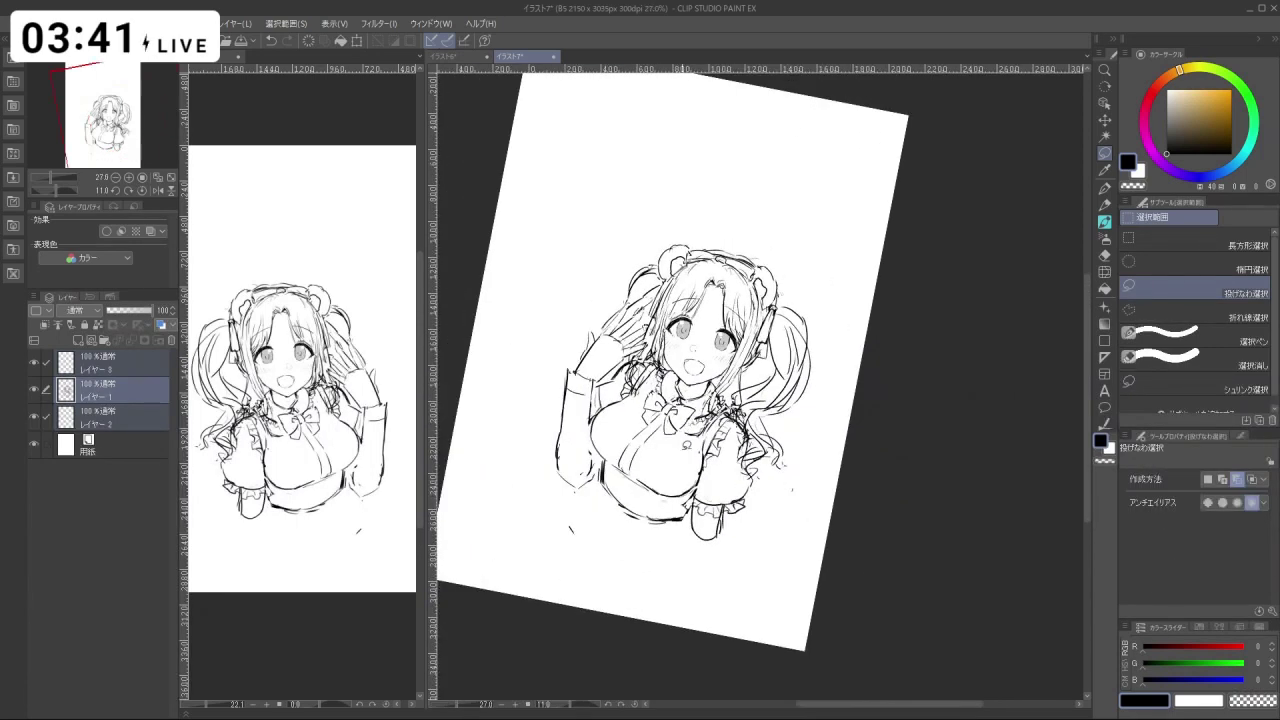
scroll(682, 435, down, 1)
scroll(682, 435, up, 2)
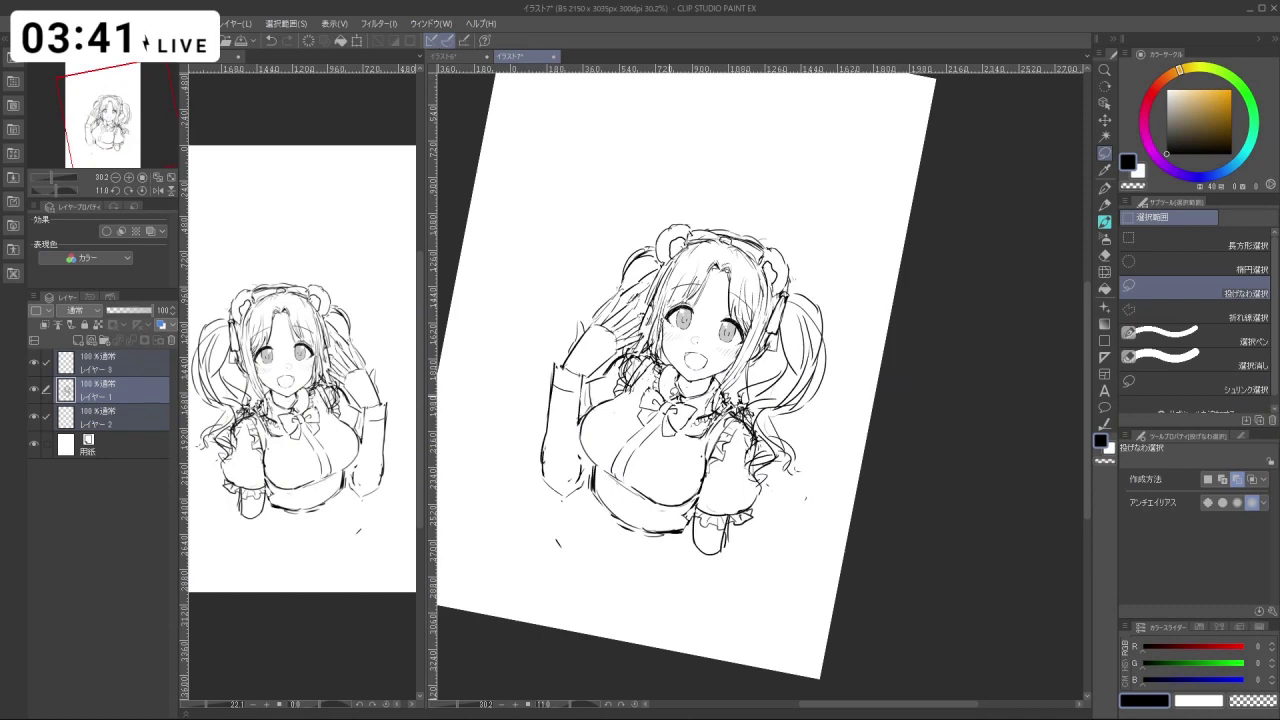
click(1104, 221)
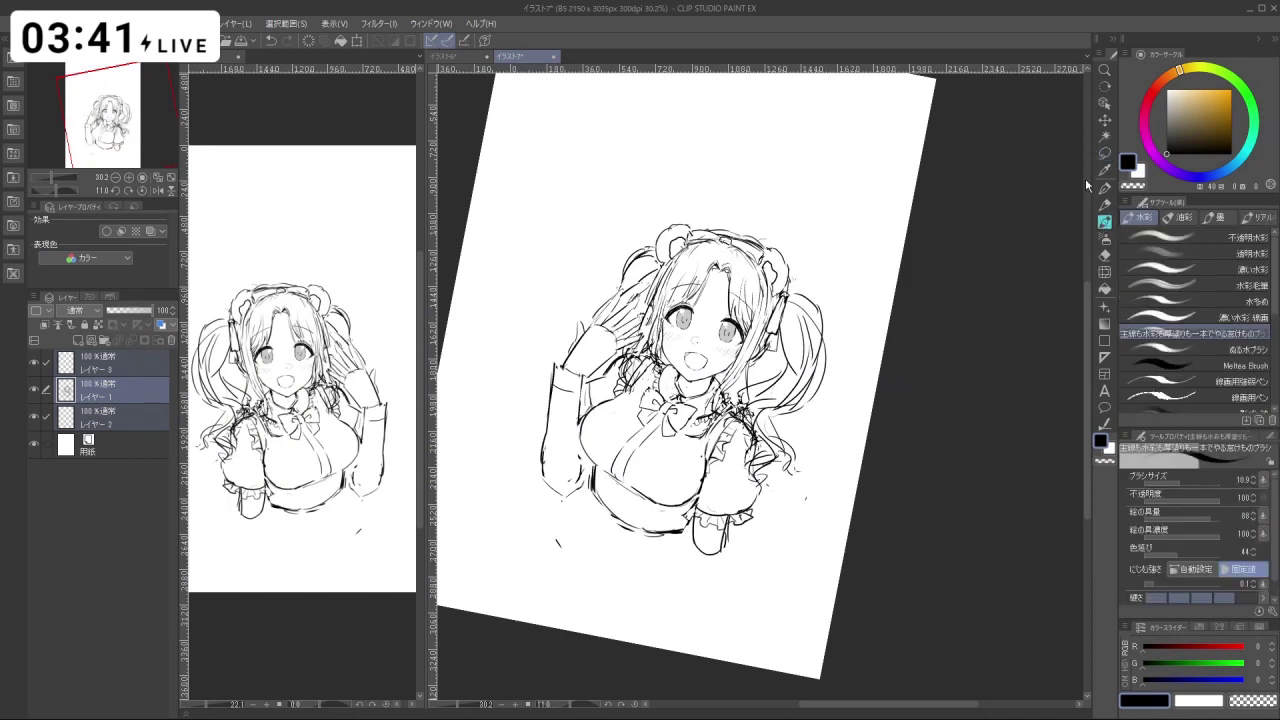
Clean up and redraw the raised forearm's outer contour from the wrist down around the elbow with firmer strokes.
key(space)
key(ctrl+space)
mouse_move(556, 368)
mouse_down()
mouse_move(640, 368)
mouse_move(540, 438)
mouse_move(543, 396)
mouse_move(529, 583)
mouse_up()
key(c)
key(c)
key(ctrl+z)
key(c)
drag(525, 518, 525, 547)
drag(527, 495, 525, 572)
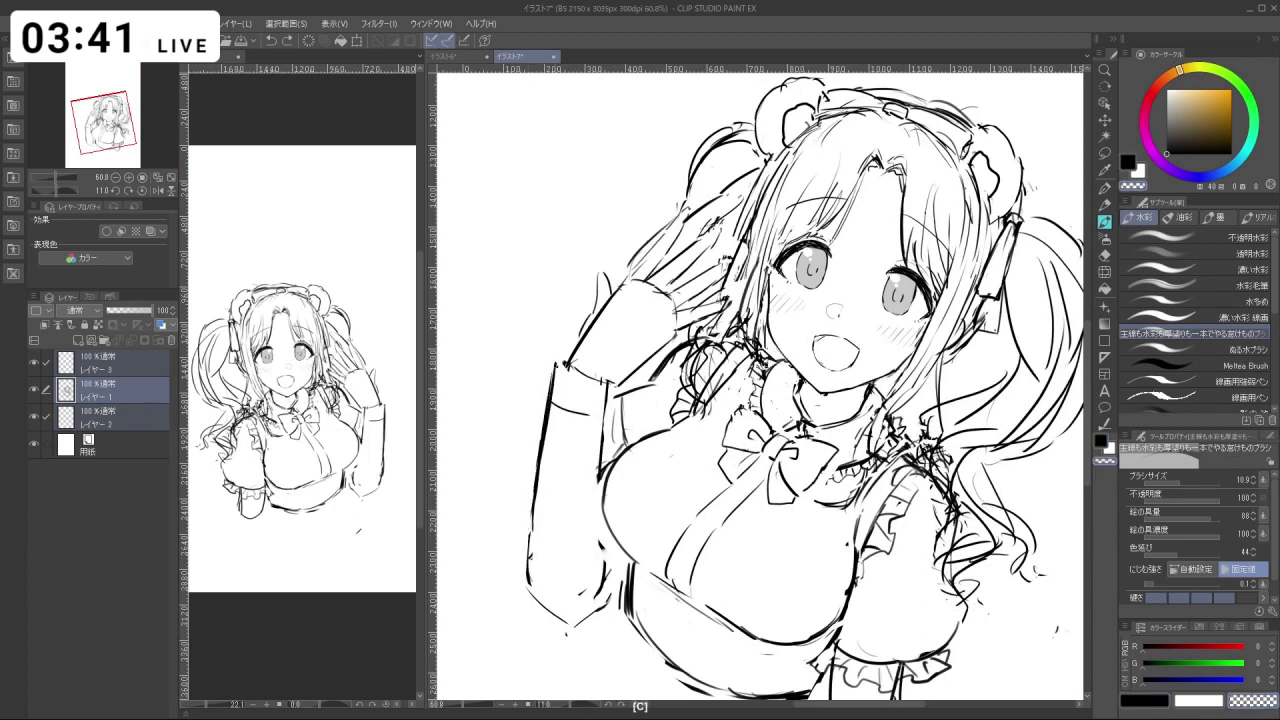
key(c)
drag(532, 522, 530, 575)
key(ctrl+z)
mouse_move(535, 498)
mouse_down()
mouse_move(530, 583)
mouse_move(580, 626)
mouse_up()
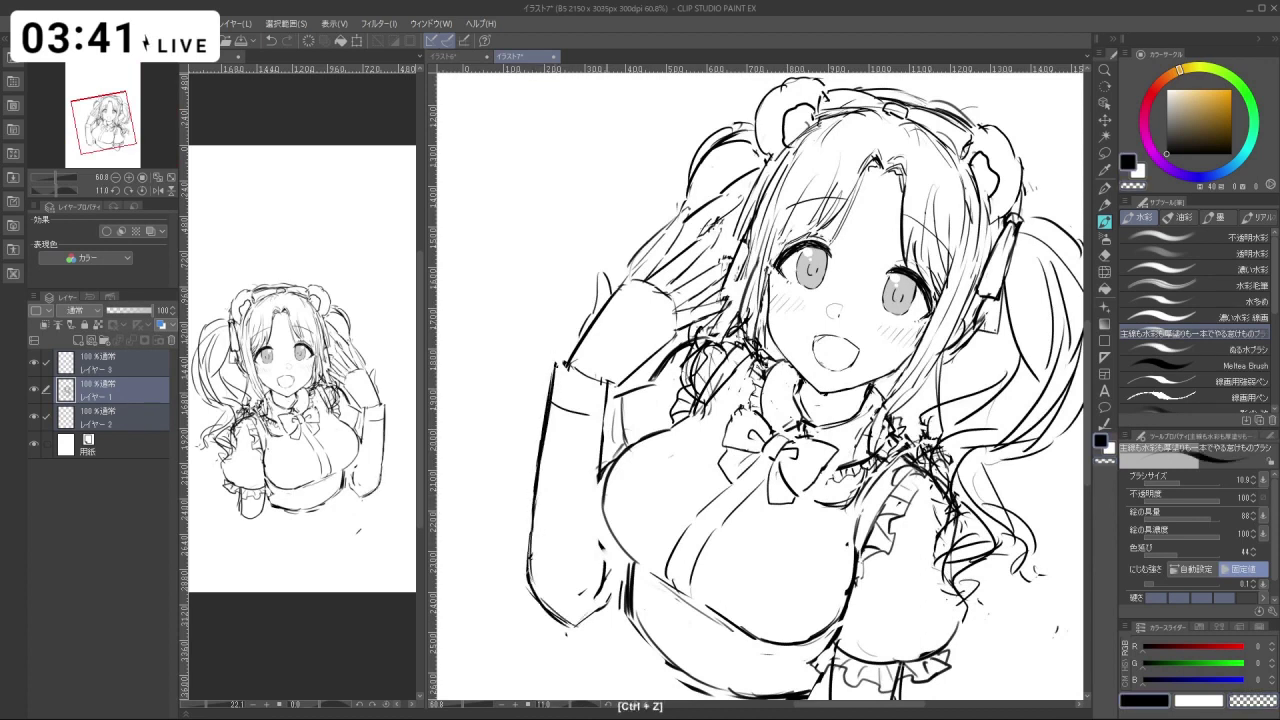
Firm up the raised forearm's inner contour between the wrist and the elbow.
key(ctrl+z)
drag(600, 483, 606, 573)
key(ctrl+z)
drag(606, 400, 604, 550)
key(ctrl+z)
Sketch a frilled cuff with band lines around the wrist of the raised arm.
mouse_move(570, 357)
mouse_down()
mouse_move(552, 380)
mouse_move(565, 361)
mouse_up()
key(ctrl+z)
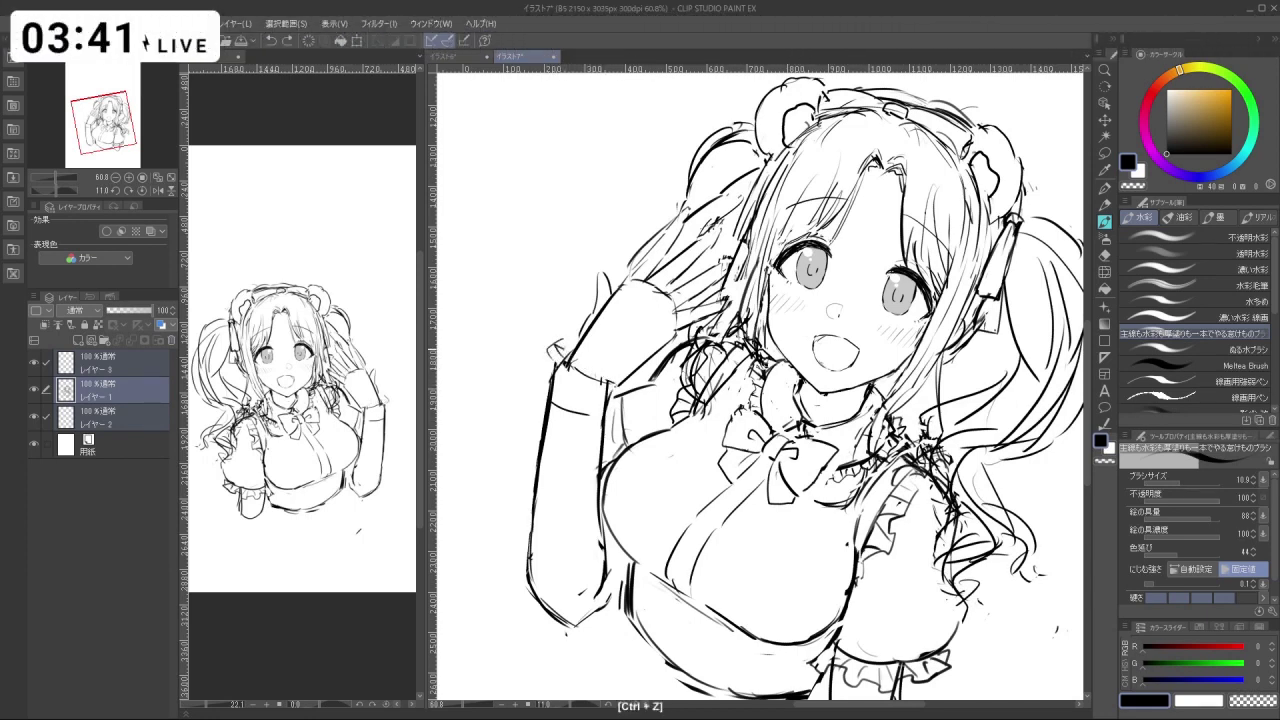
drag(588, 364, 613, 381)
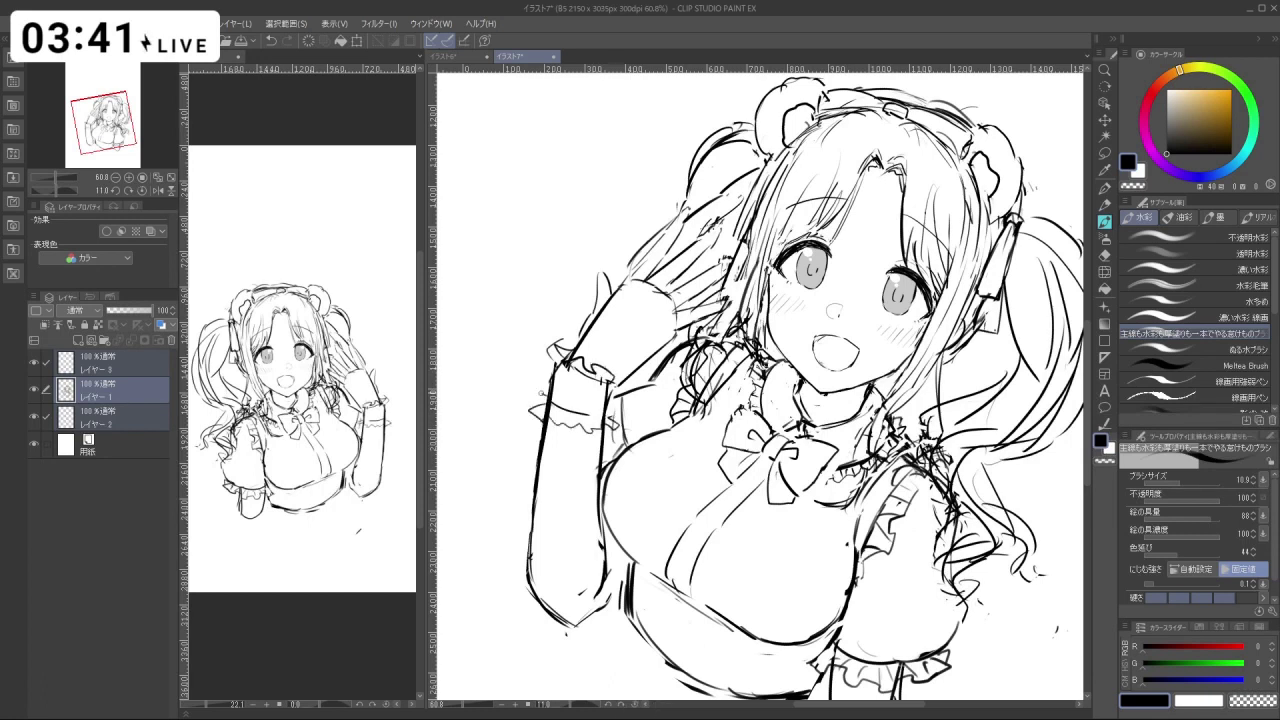
key(ctrl+z)
drag(555, 396, 608, 410)
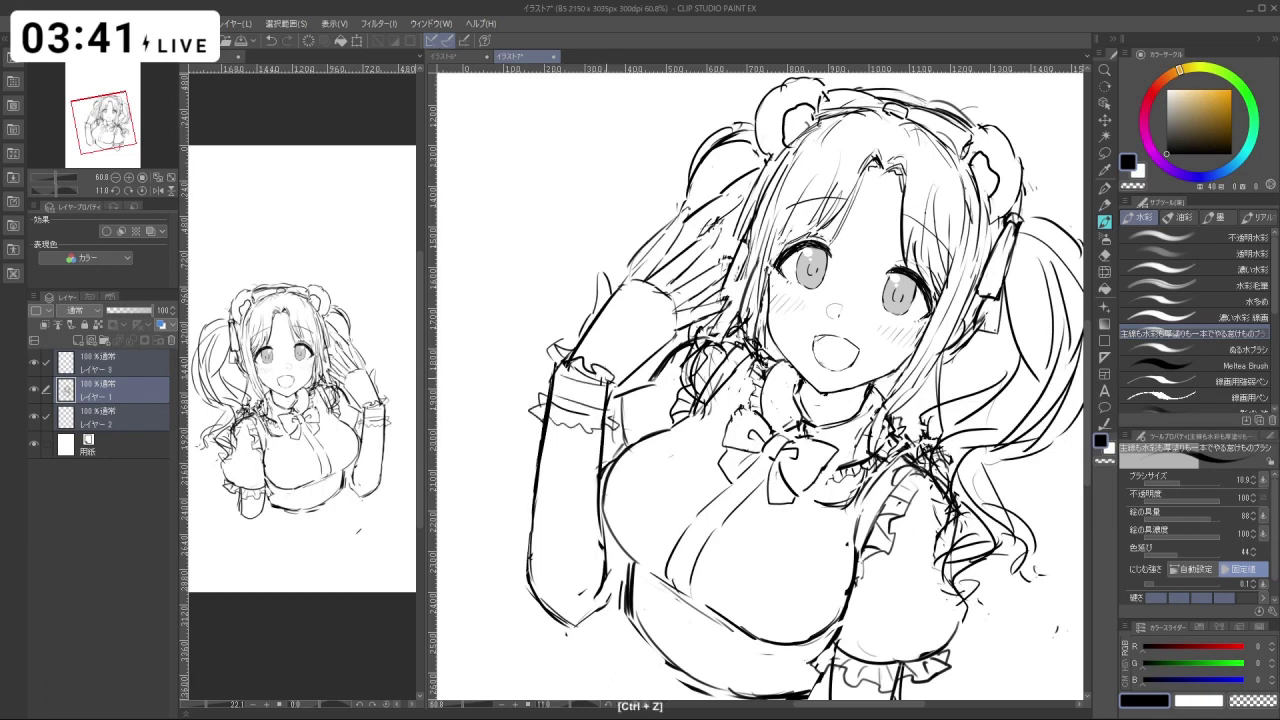
Check the whole figure's balance from differently rotated and scaled views.
key(space)
scroll(760, 430, down, 3)
drag(800, 430, 732, 415)
key(shift+space)
drag(860, 520, 928, 384)
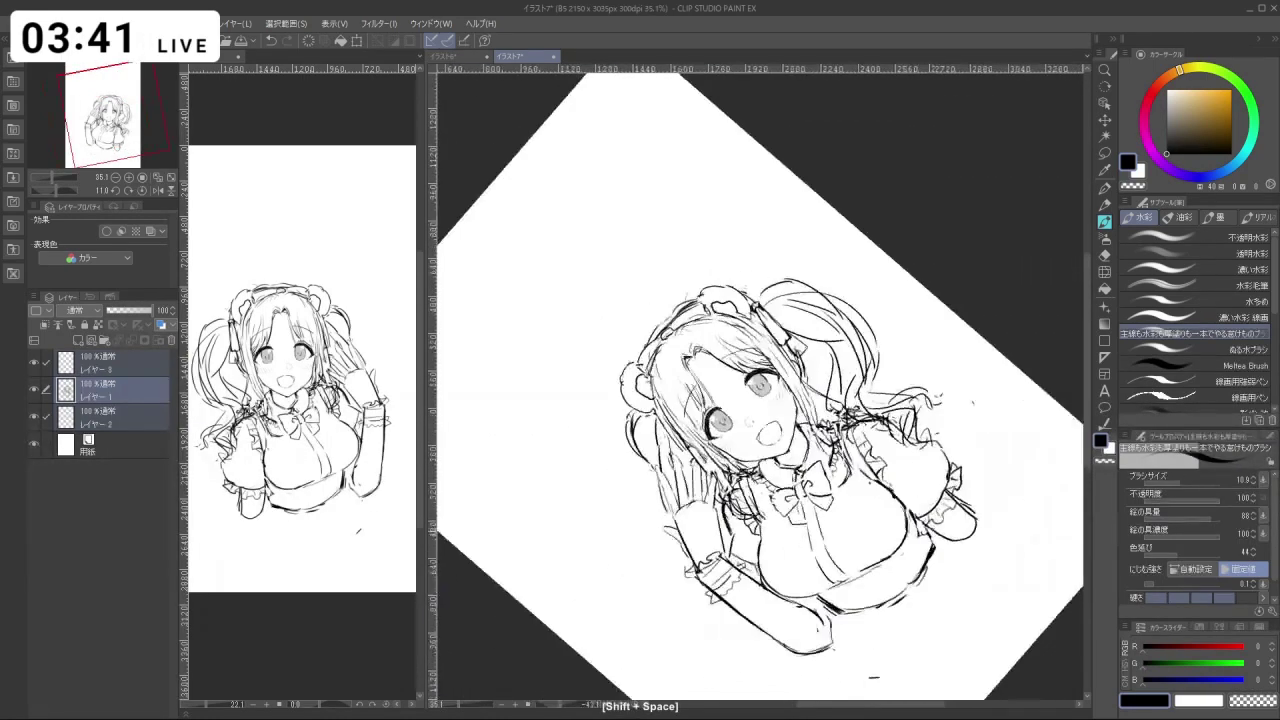
drag(736, 611, 611, 556)
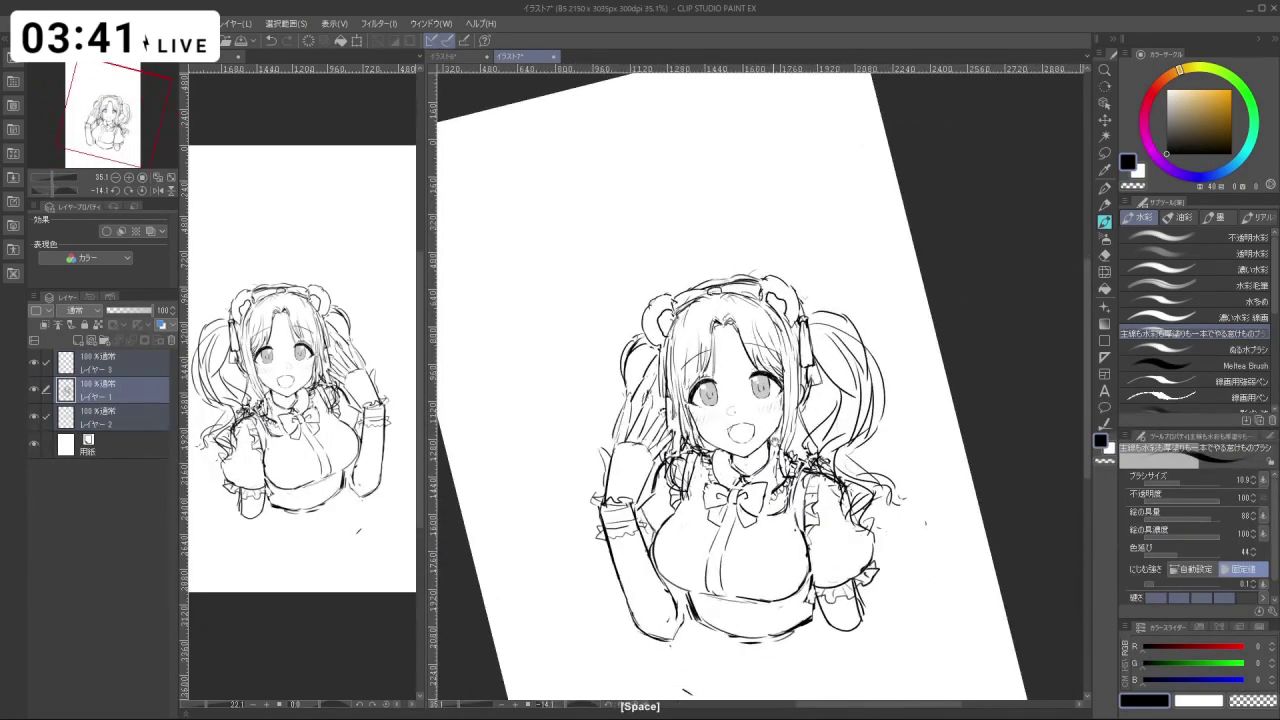
key(ctrl+space)
drag(770, 440, 812, 441)
key(c)
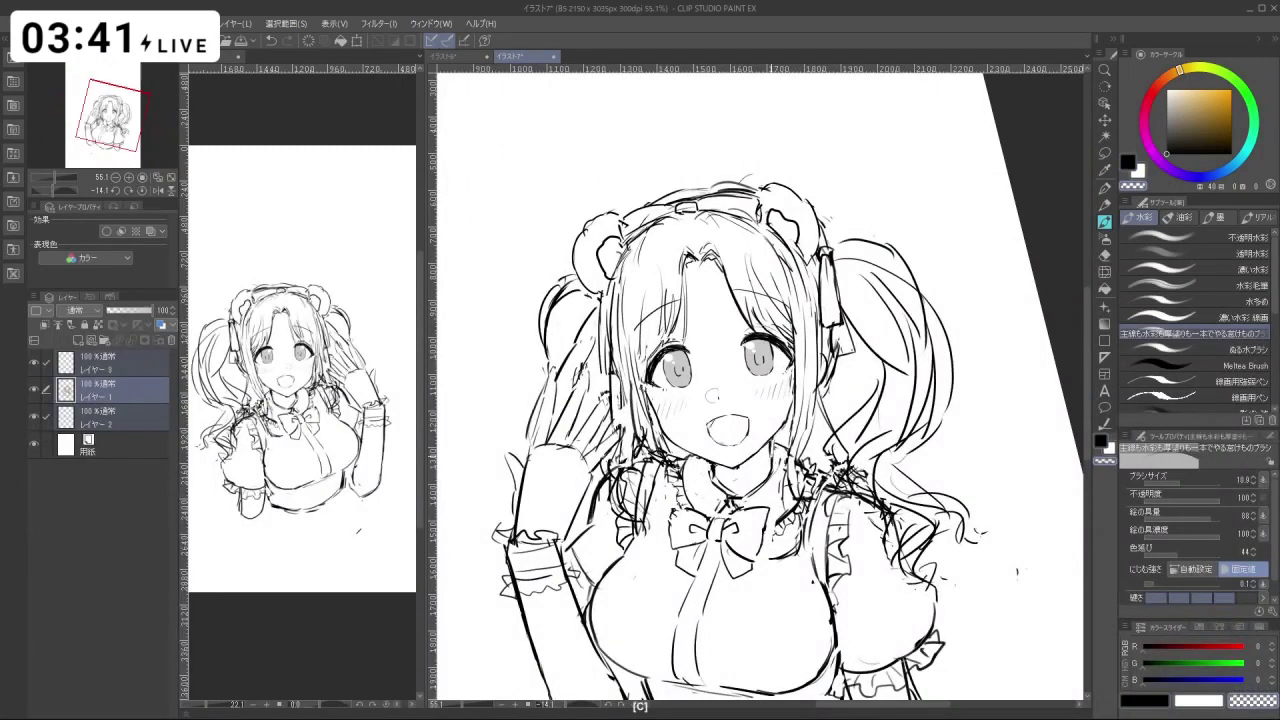
key(c)
key(ctrl+z)
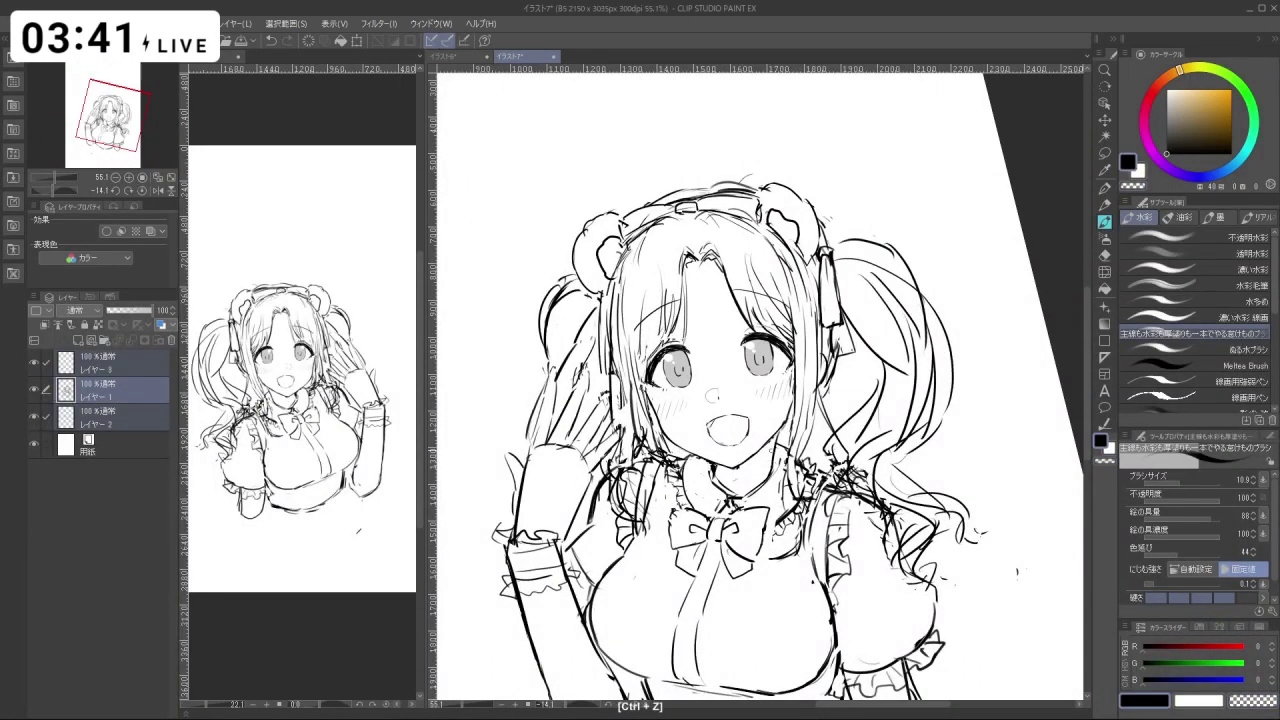
key(ctrl+space)
drag(828, 494, 780, 492)
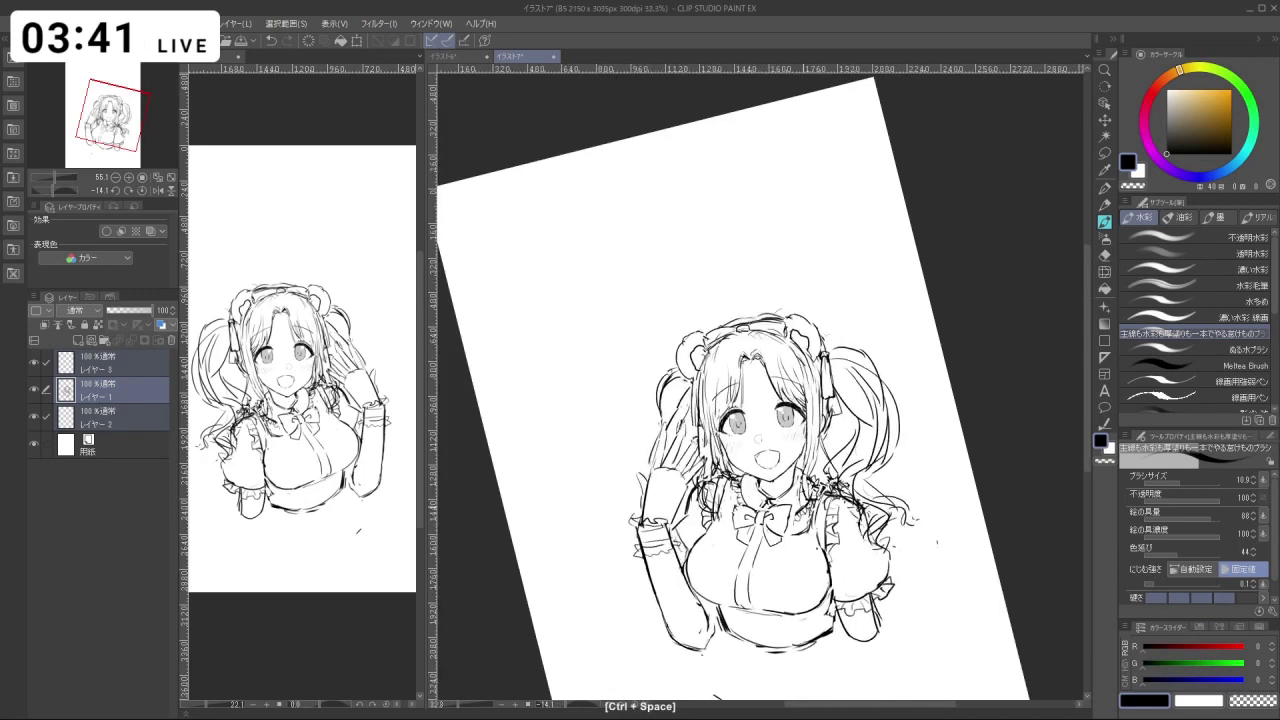
drag(812, 421, 774, 373)
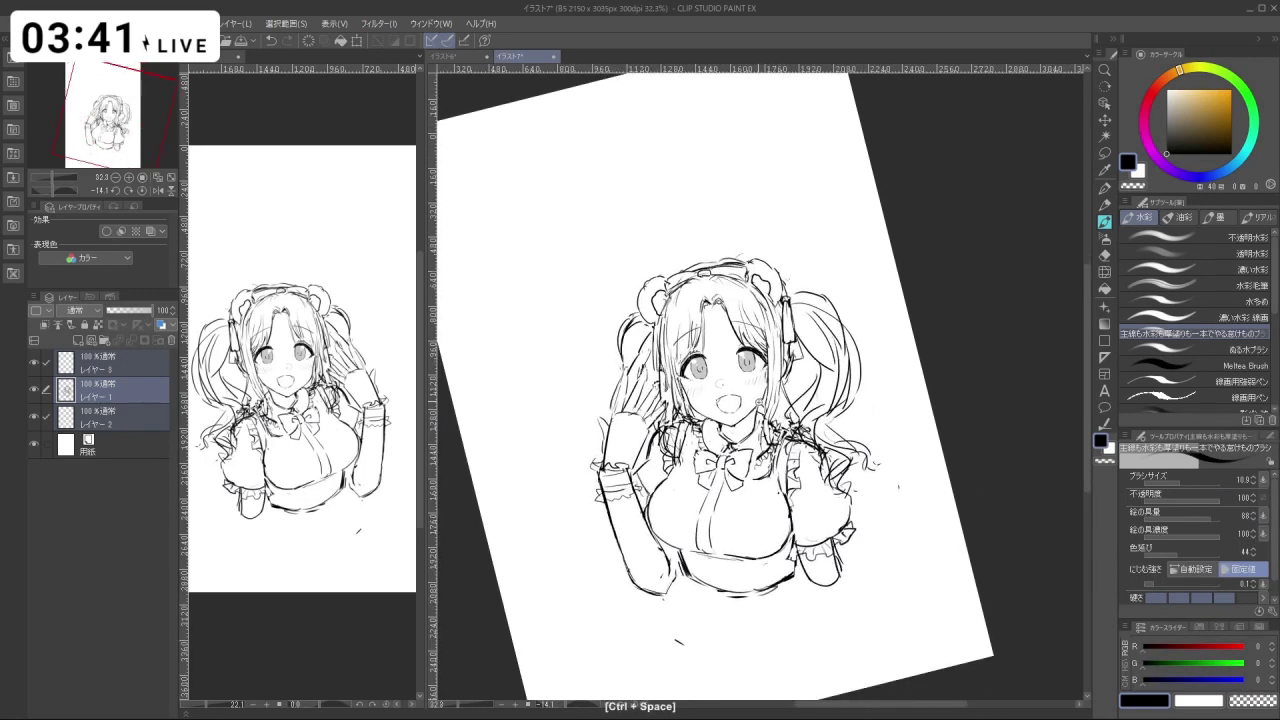
Try a short correction stroke between the chin and the collar, and undo it.
key(ctrl+plus)
key(c)
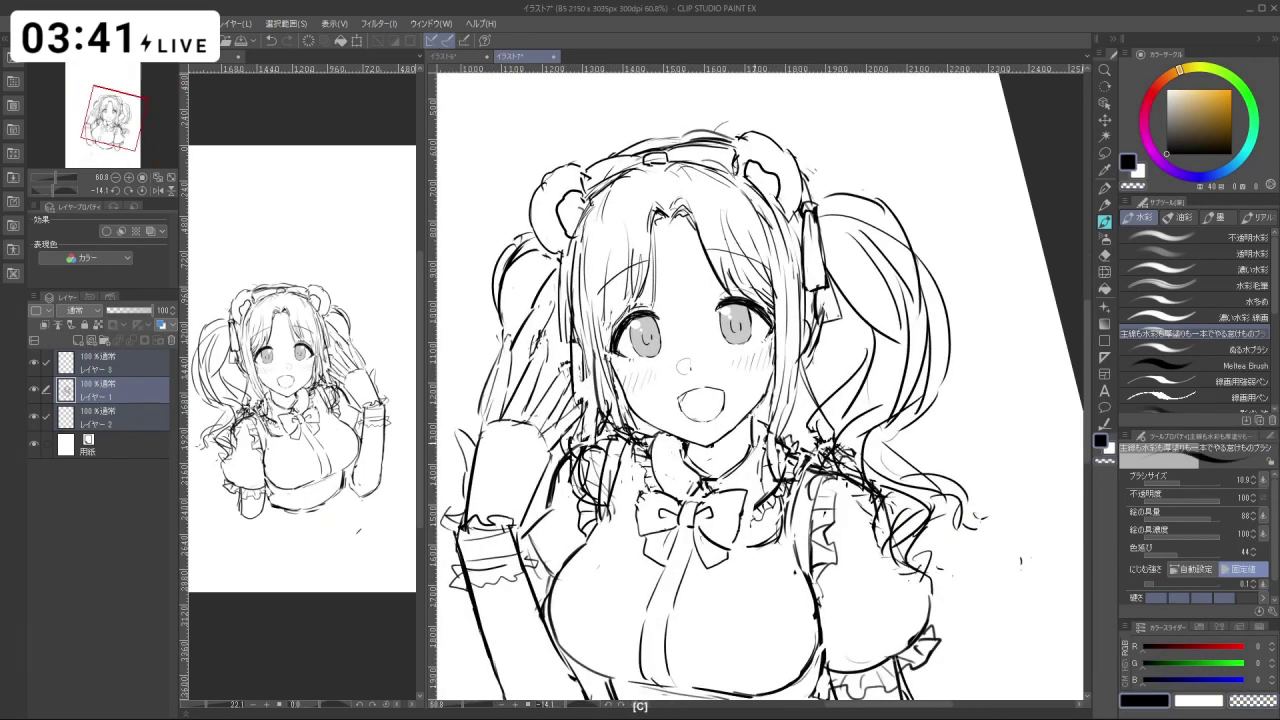
key(ctrl+z)
drag(688, 437, 692, 466)
key(ctrl+z)
key(ctrl+space)
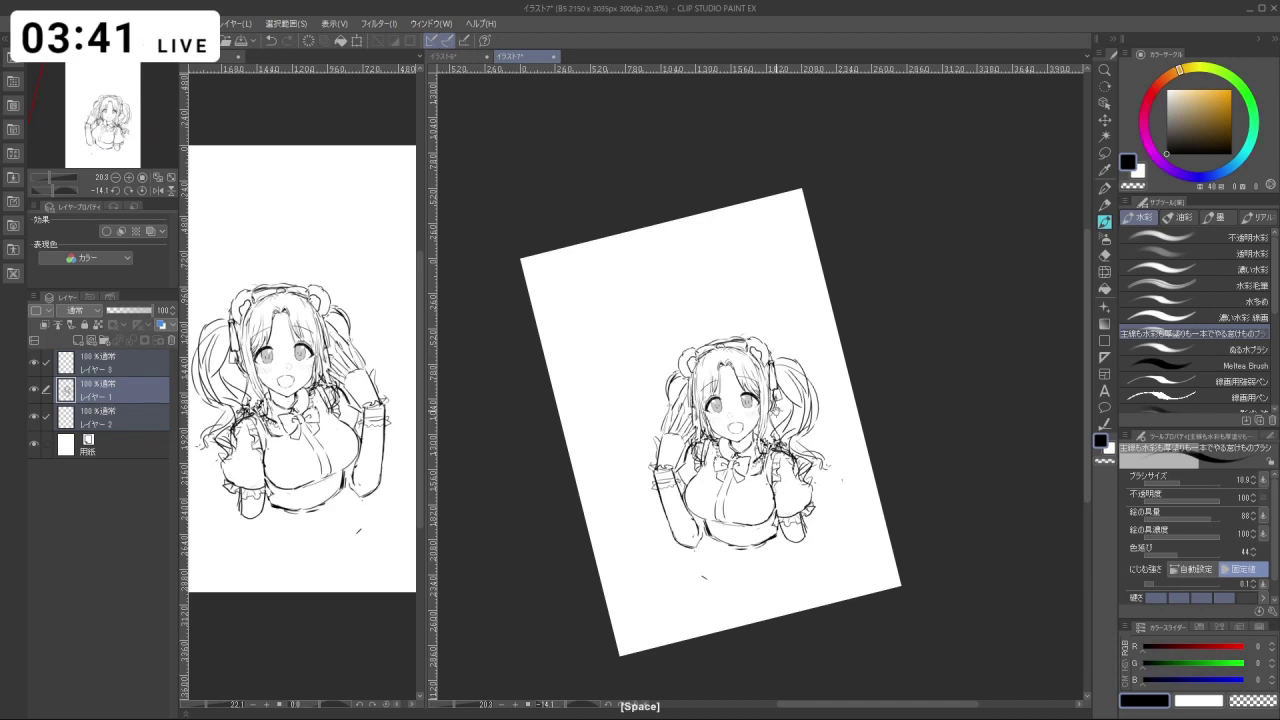
key(ctrl+space)
drag(753, 429, 780, 424)
key(c)
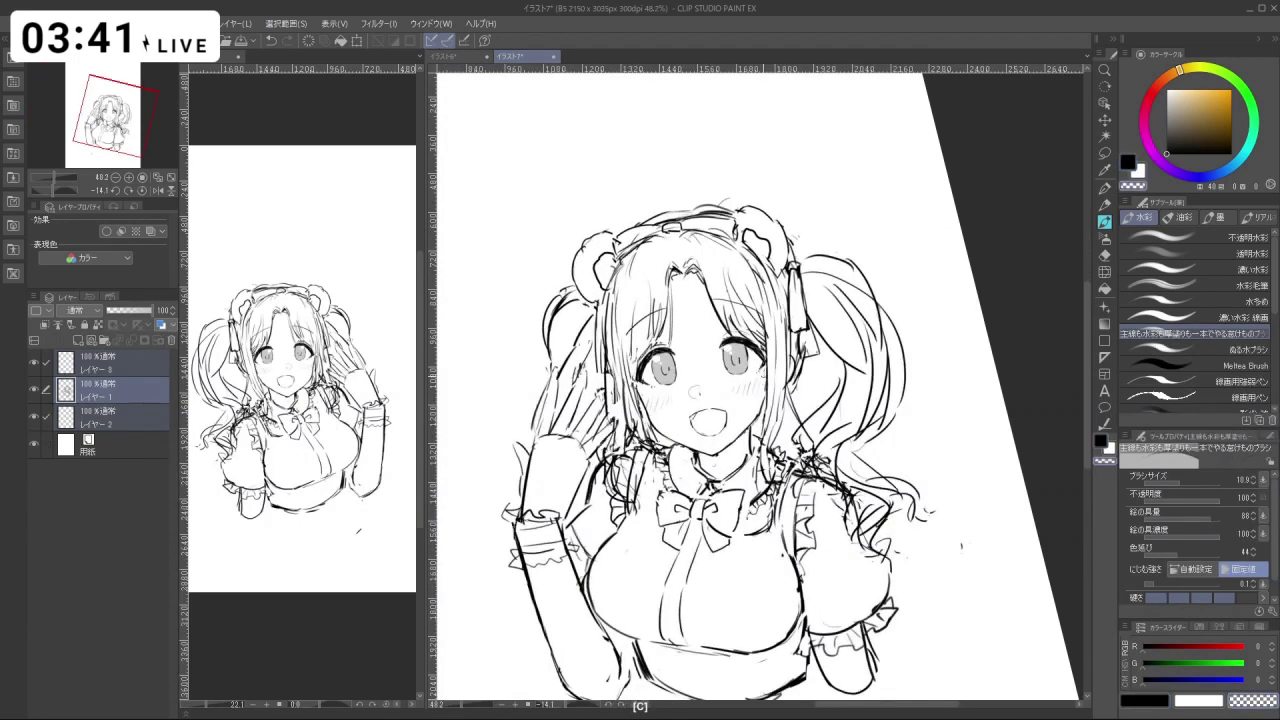
key(ctrl+z)
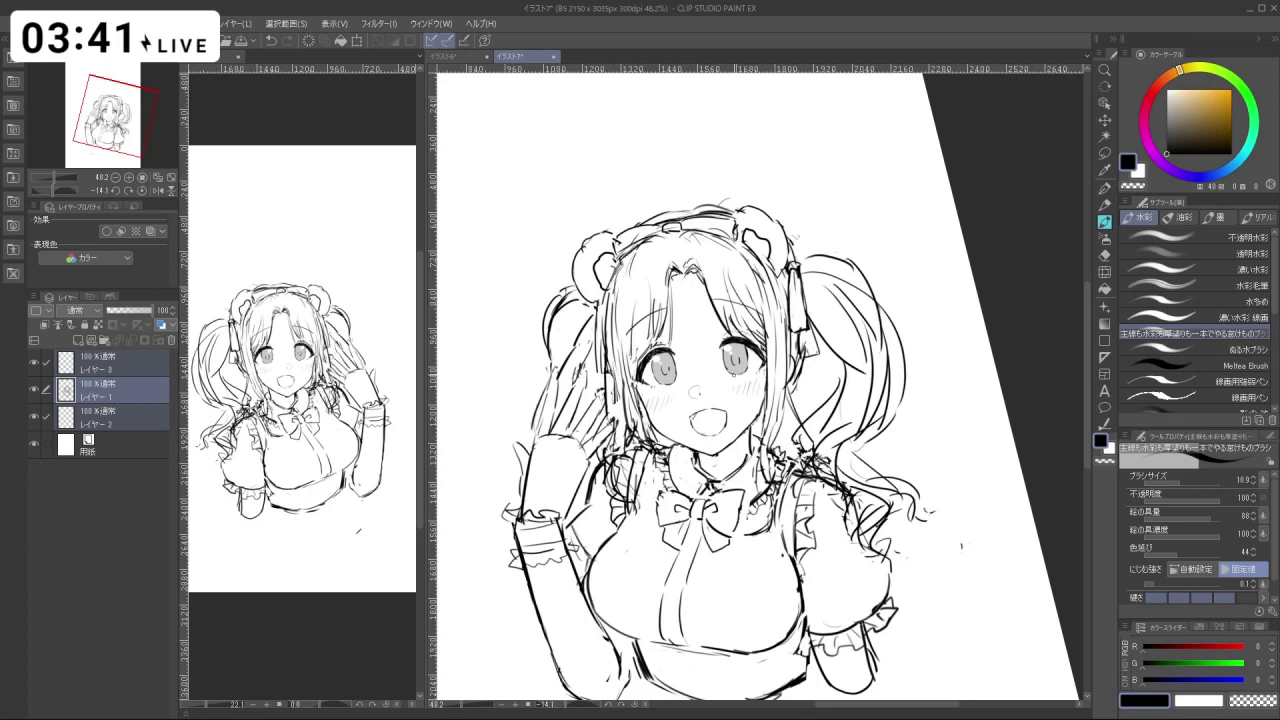
Lasso both eyes and try adjusting them with a transform, then undo the adjustment.
click(1105, 154)
mouse_move(675, 358)
mouse_down()
mouse_move(690, 358)
mouse_move(632, 396)
mouse_move(610, 382)
mouse_move(630, 327)
mouse_move(658, 323)
mouse_move(720, 330)
mouse_move(750, 313)
mouse_move(818, 354)
mouse_move(806, 386)
mouse_move(690, 388)
mouse_move(739, 380)
mouse_up()
key(ctrl+t)
click(658, 460)
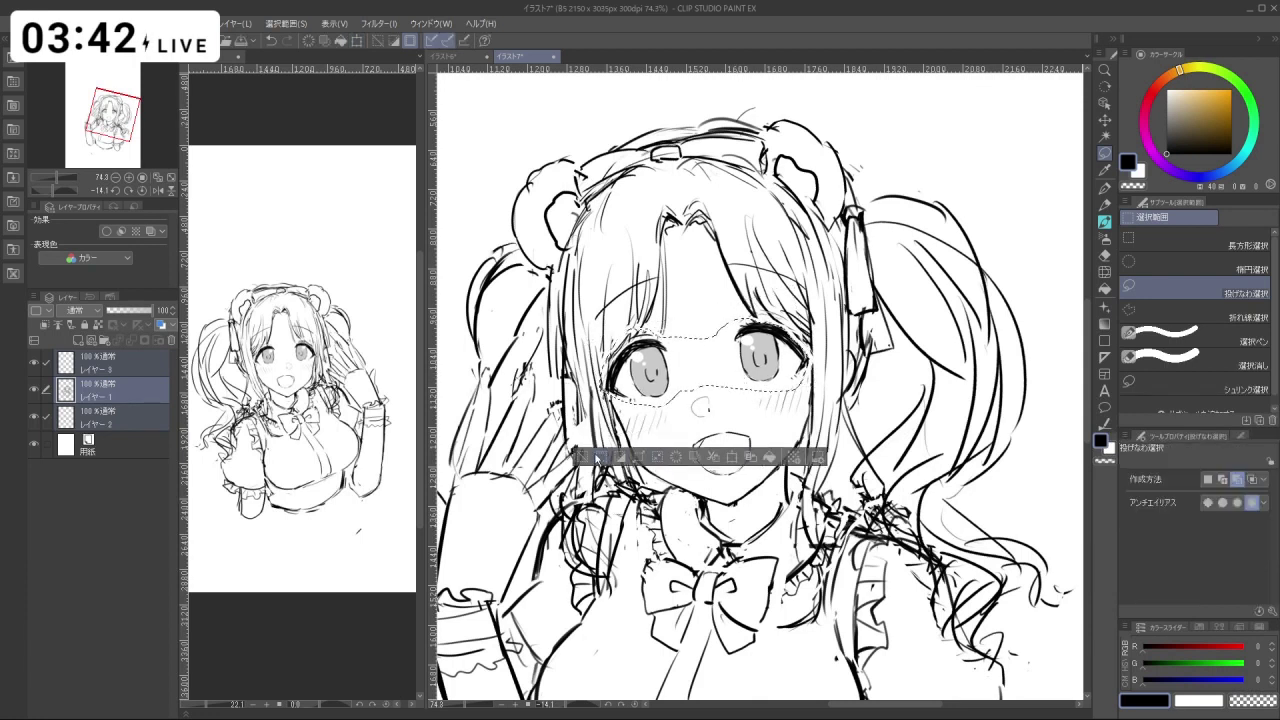
click(598, 457)
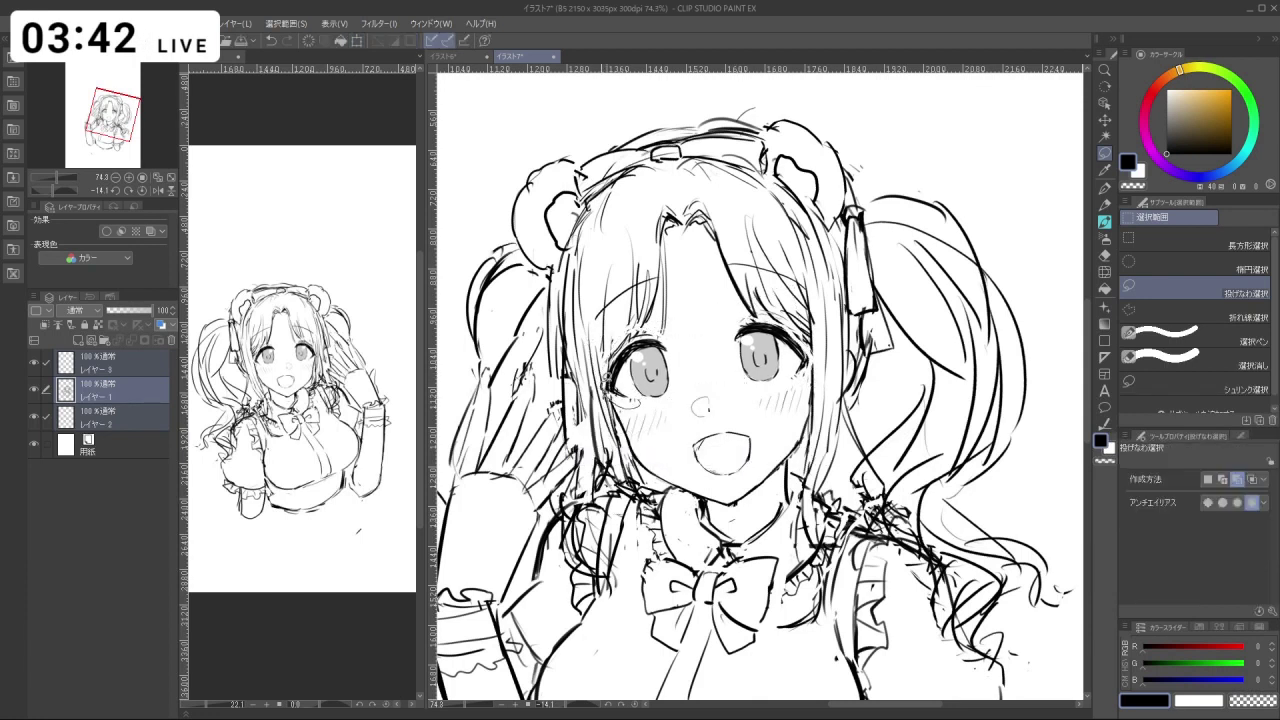
key(ctrl+z)
key(ctrl+z)
Try transforming the outer part of the eye beside the raised hand, compare it in the full figure, and undo it.
mouse_move(636, 392)
mouse_down()
mouse_move(661, 407)
mouse_move(636, 397)
mouse_up()
key(ctrl+t)
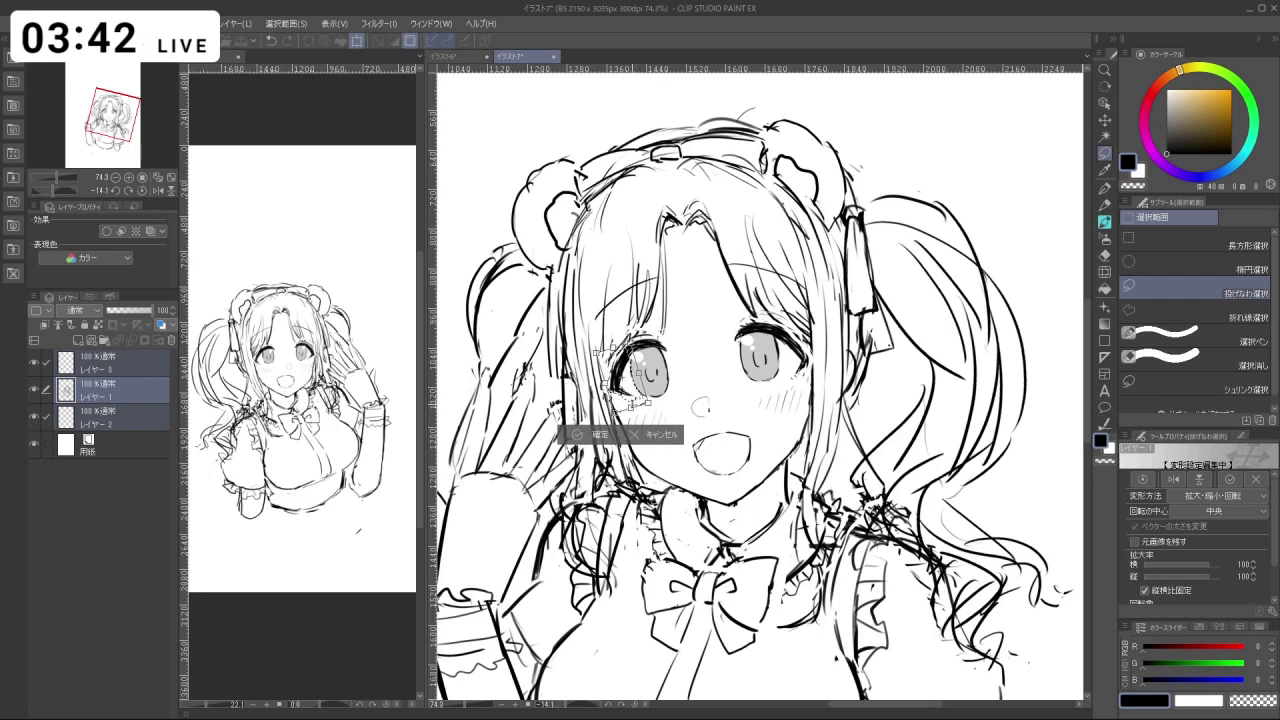
click(596, 432)
scroll(596, 432, down, 3)
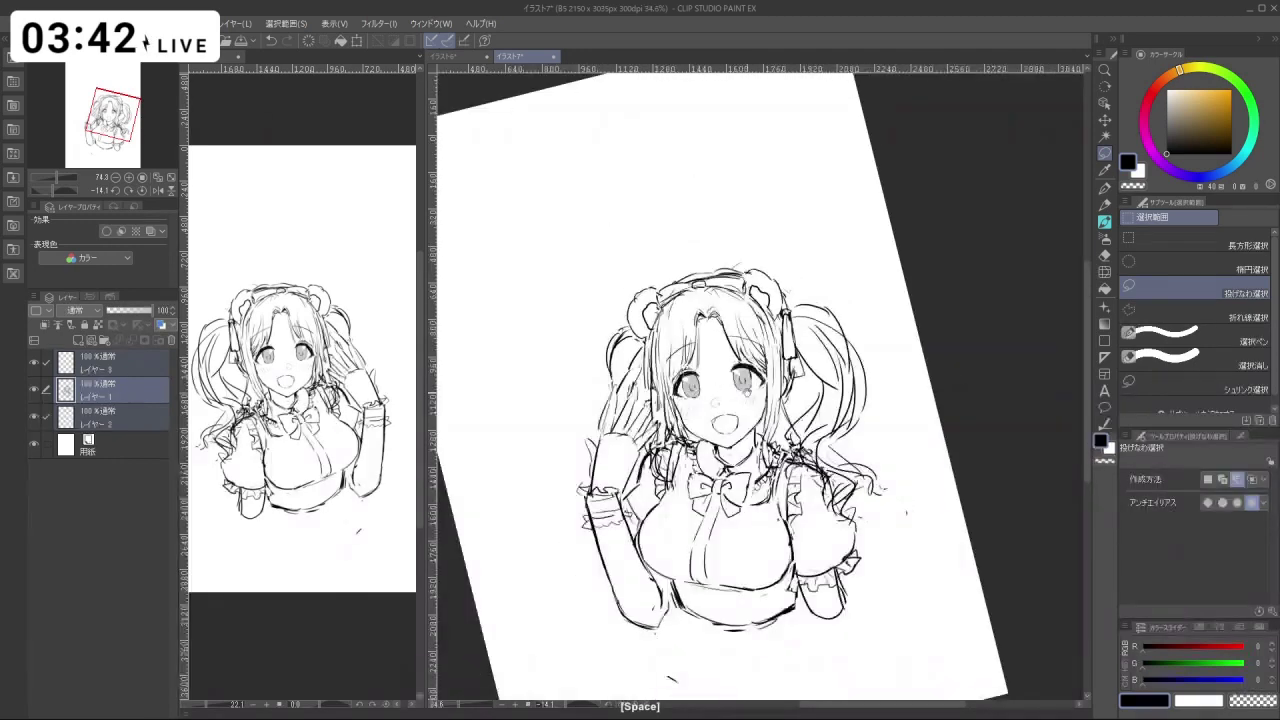
mouse_move(625, 437)
mouse_down()
mouse_move(733, 529)
mouse_move(656, 488)
mouse_move(619, 418)
mouse_up()
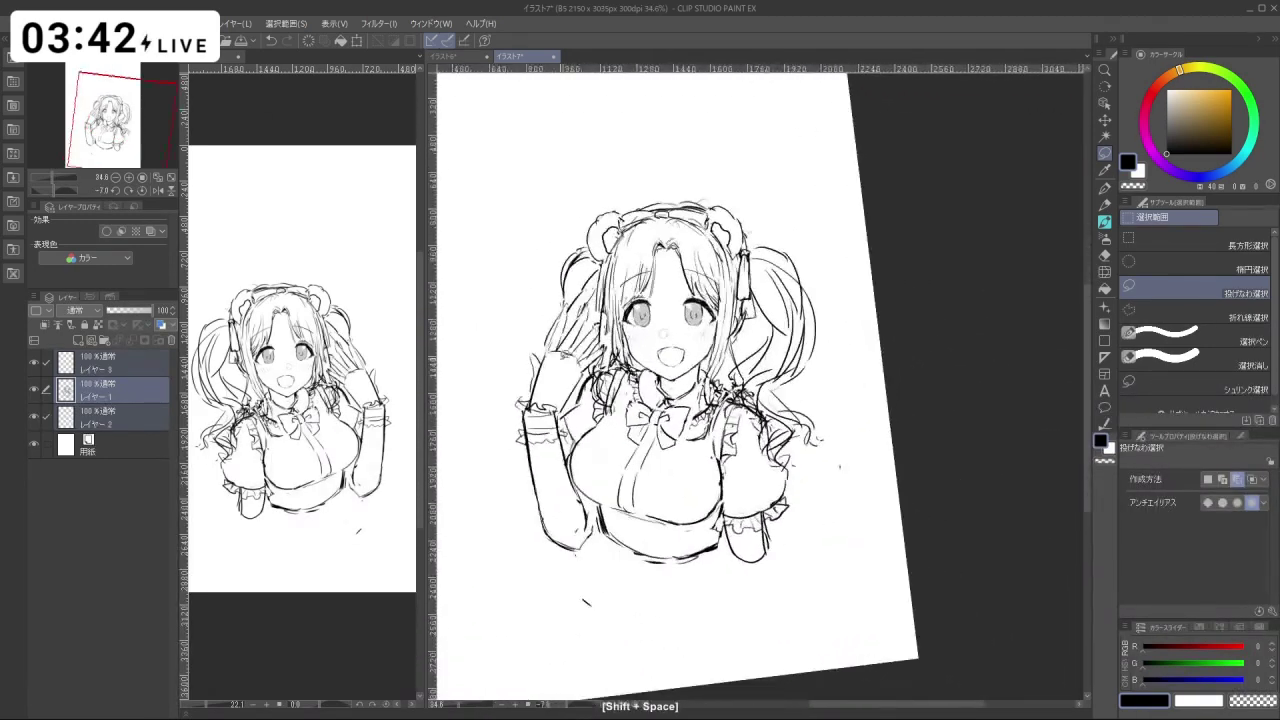
key(ctrl+z)
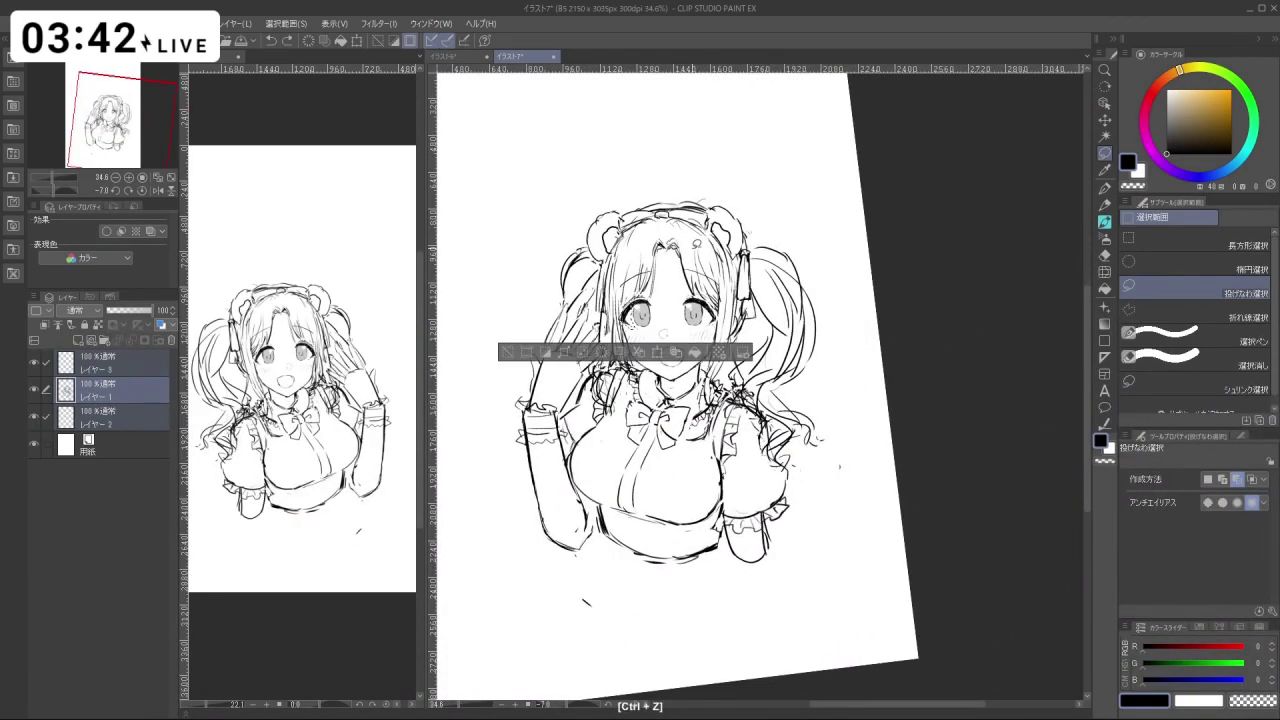
key(ctrl+z)
key(space)
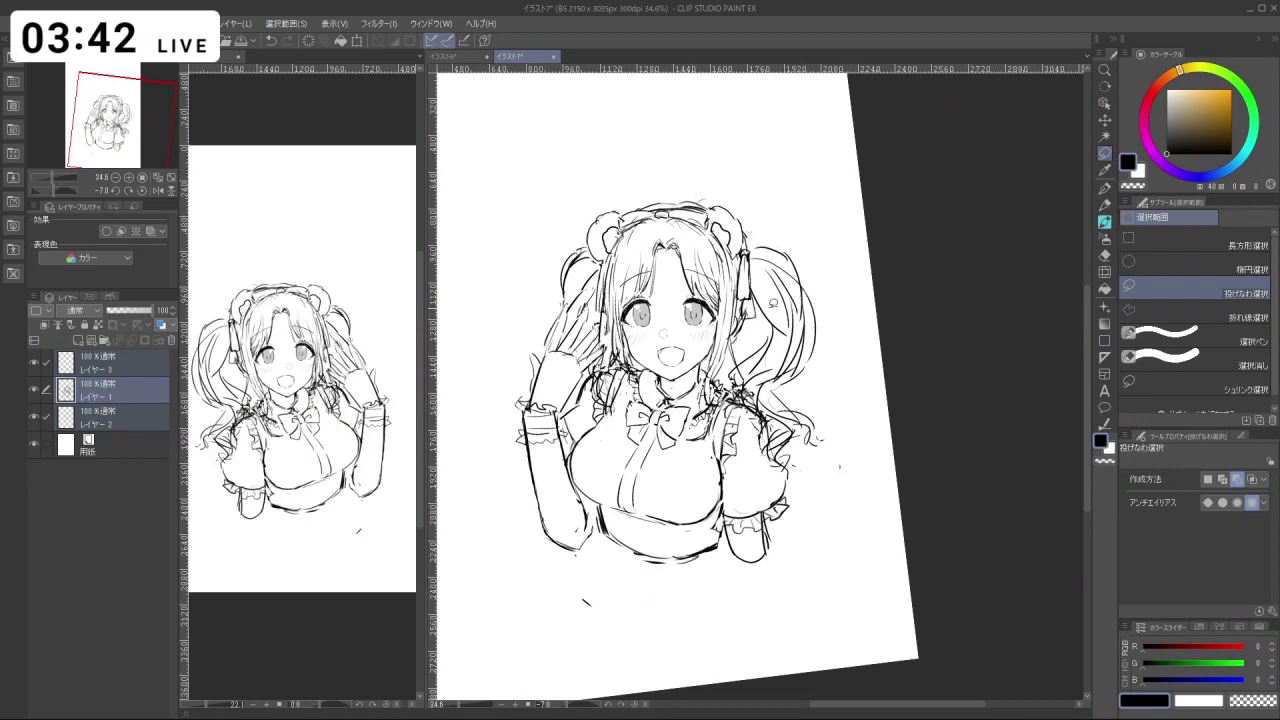
Lasso the eye beside the raised hand and scale it down to 97% with a transform, then clear the selection.
scroll(654, 275, up, 5)
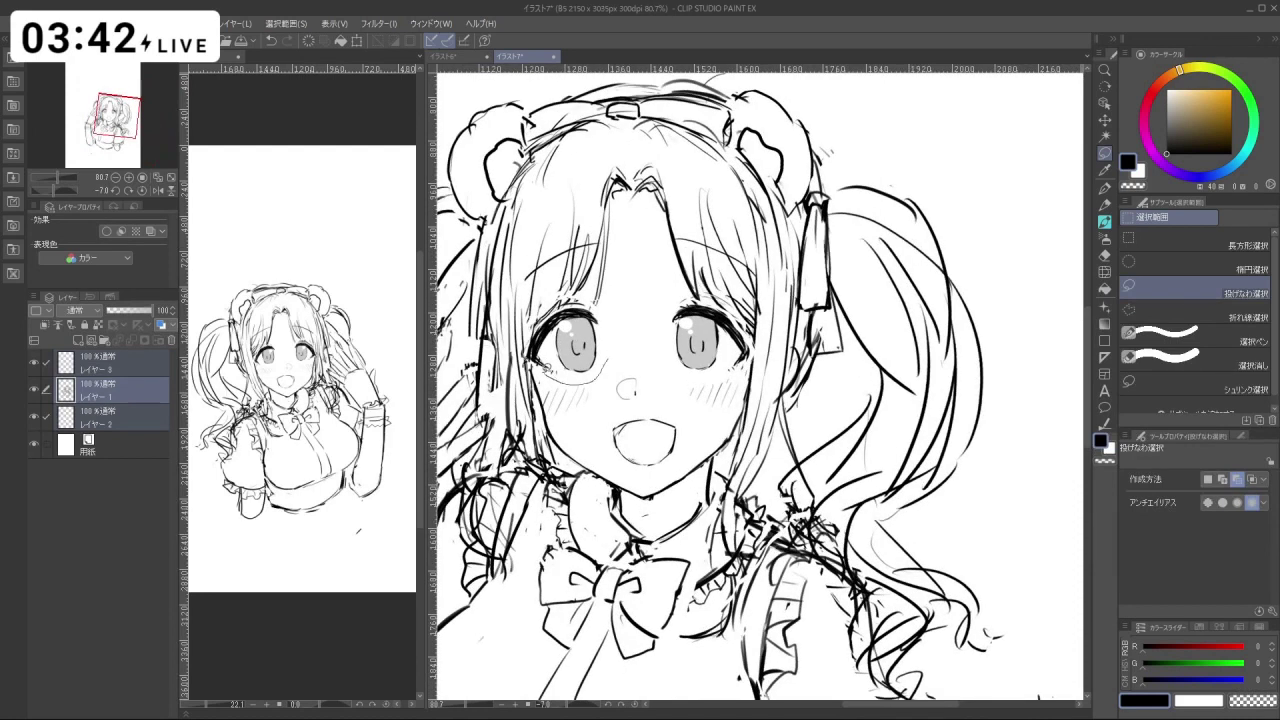
drag(605, 305, 598, 350)
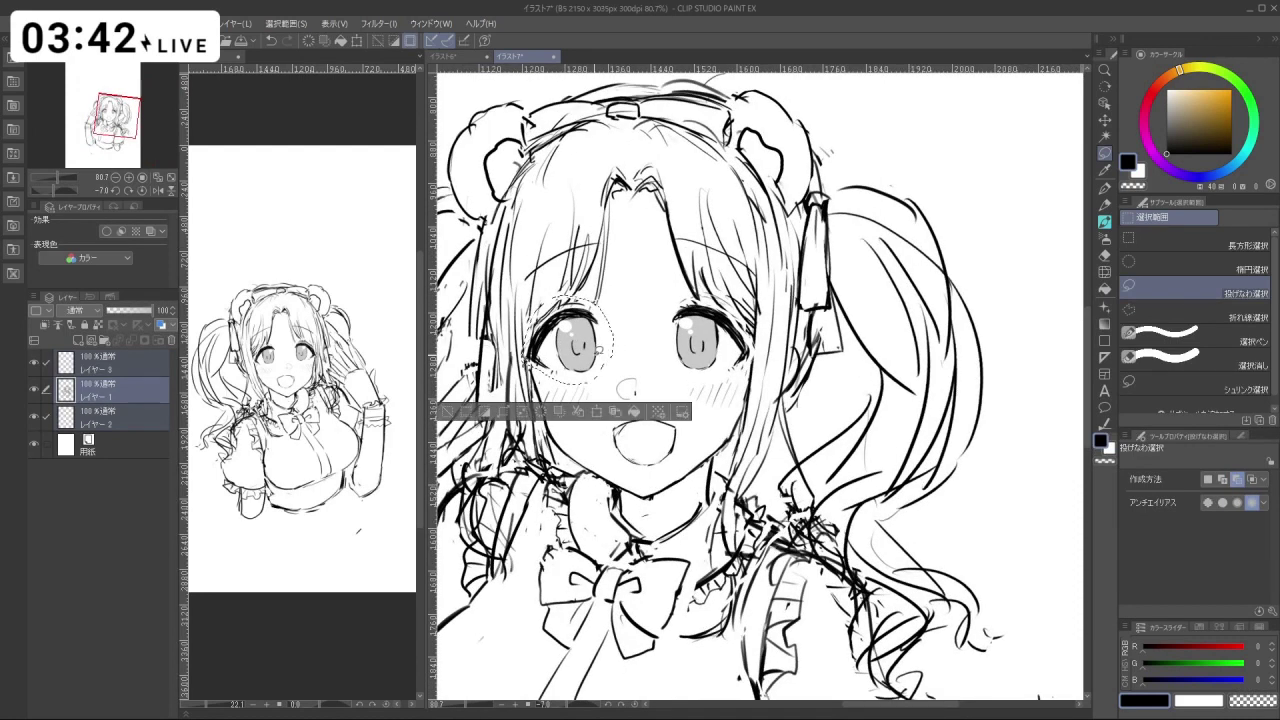
click(597, 413)
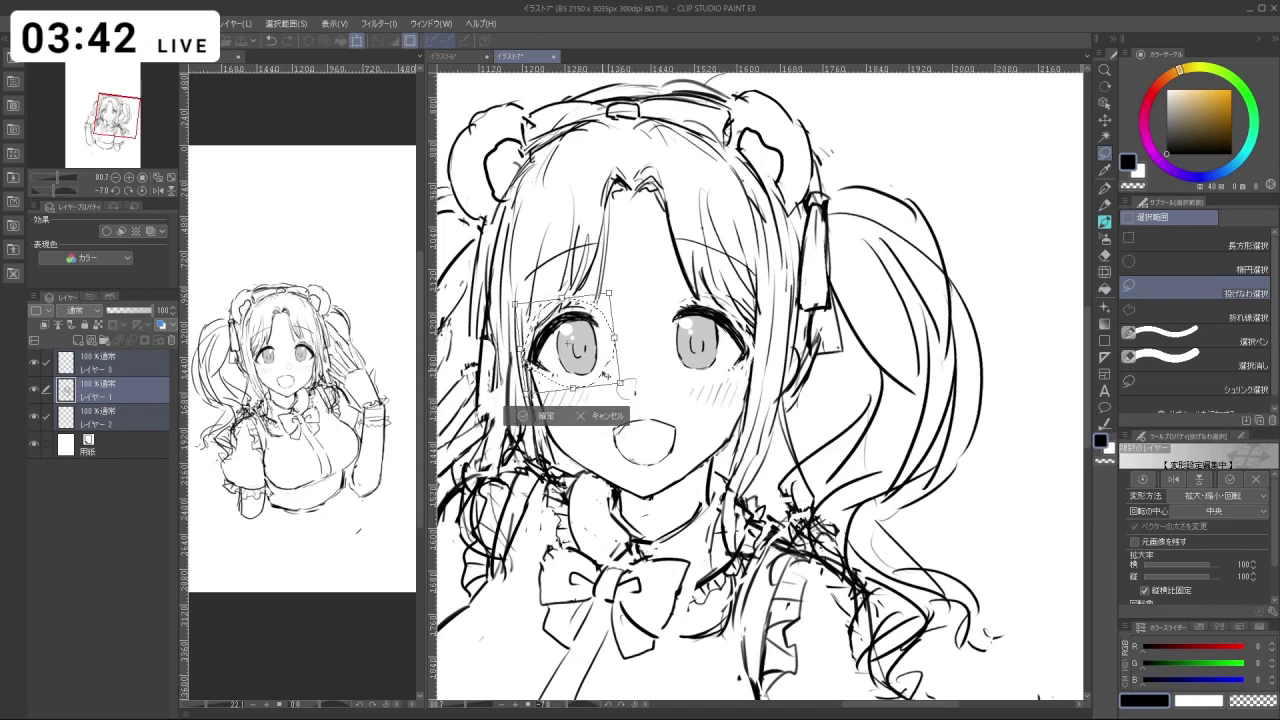
mouse_move(605, 375)
mouse_down()
mouse_move(606, 386)
mouse_move(619, 366)
mouse_move(625, 384)
mouse_up()
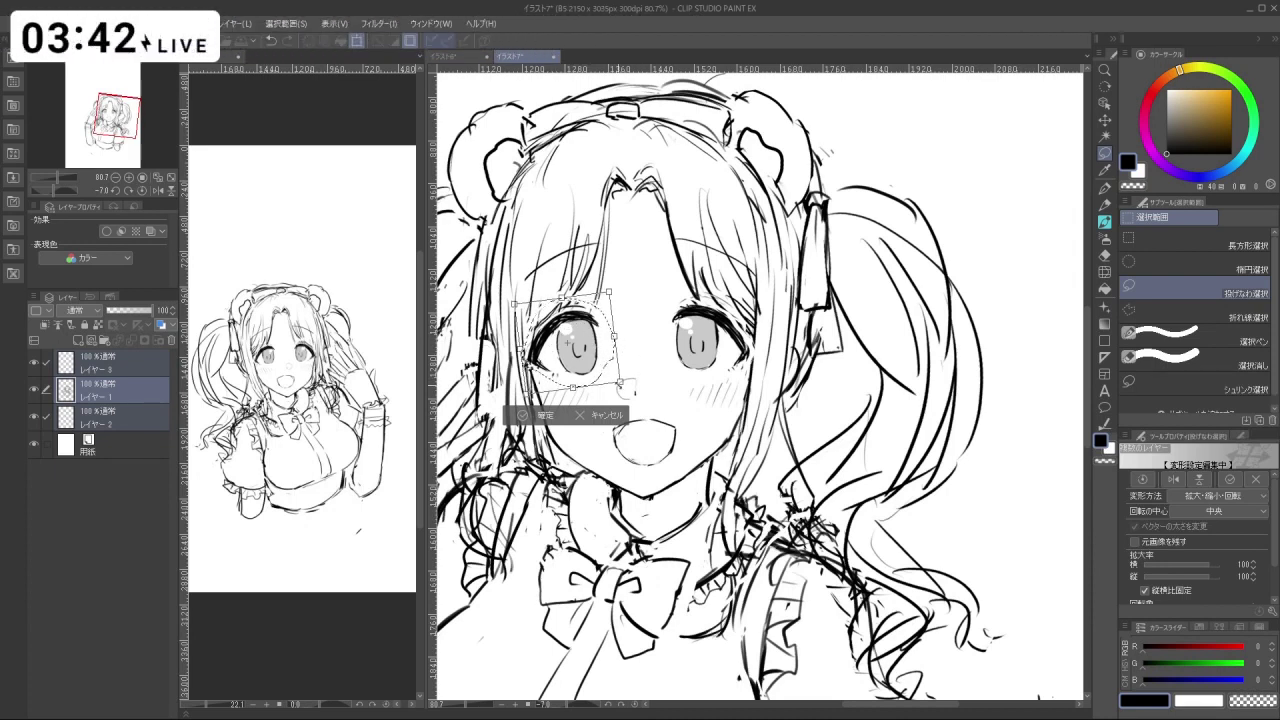
drag(623, 384, 630, 386)
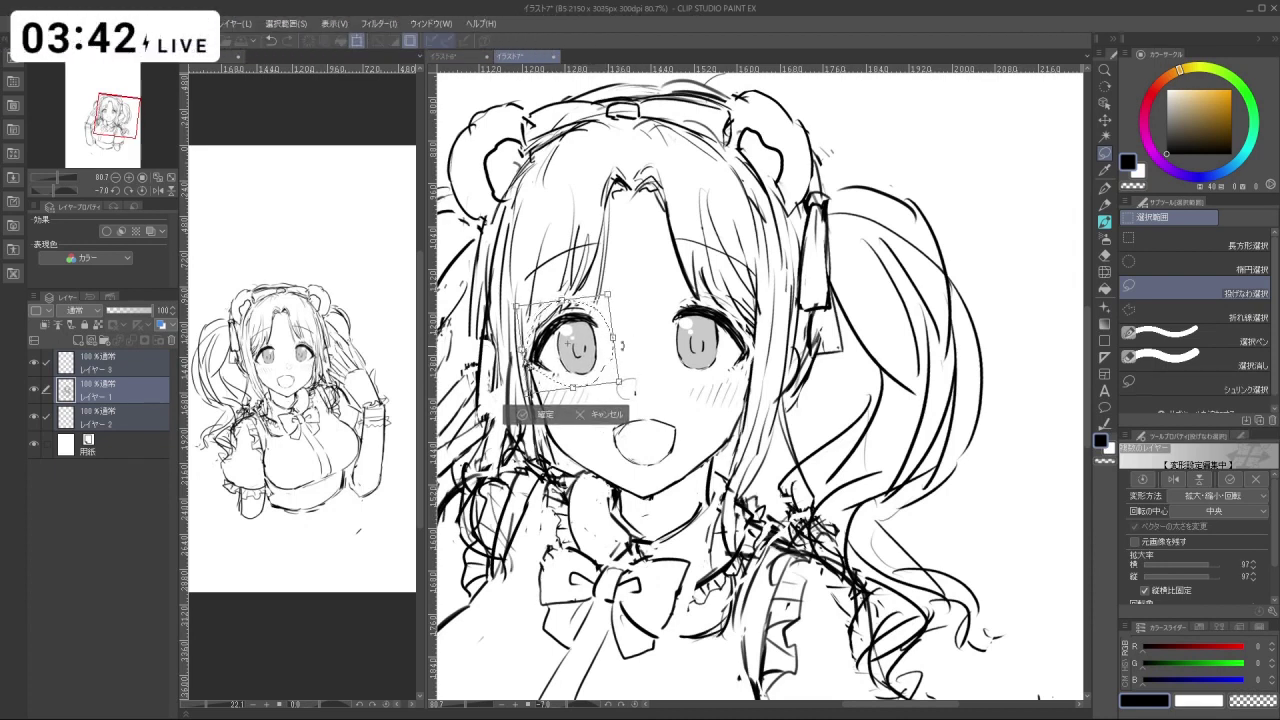
key(Return)
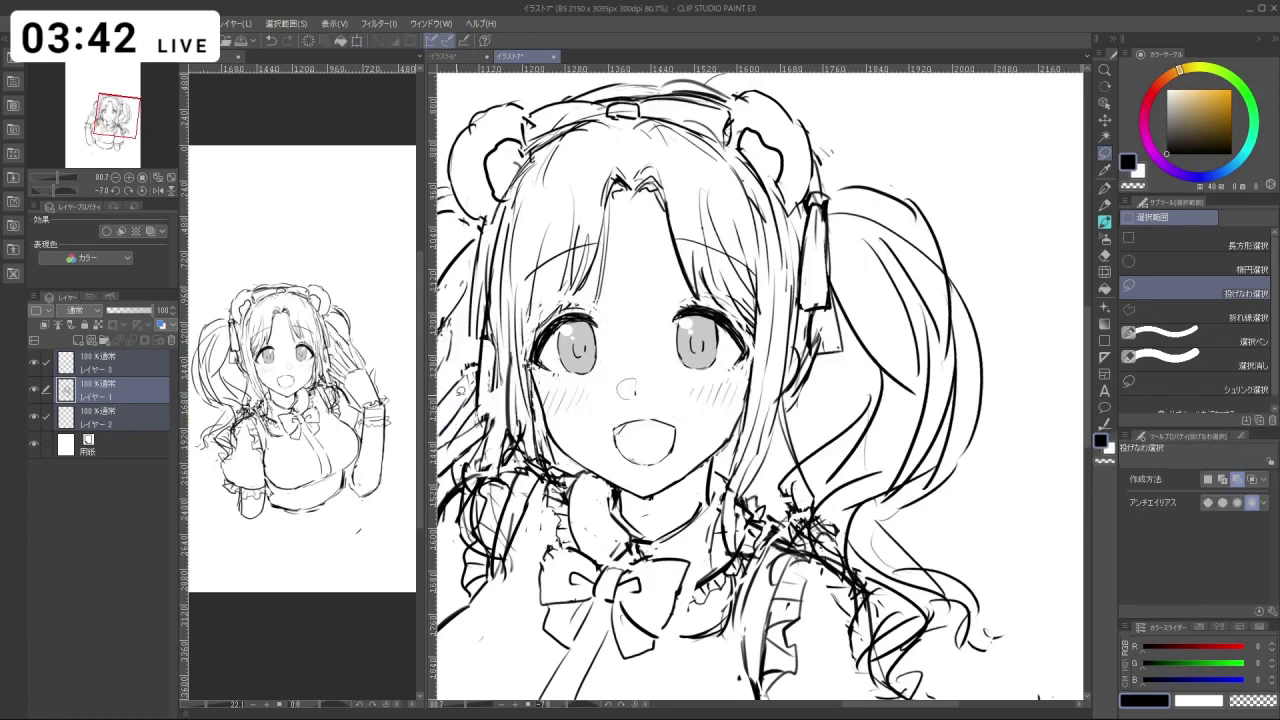
Examine the face and whole figure at several magnifications and reset the canvas rotation to upright.
scroll(600, 384, down, 5)
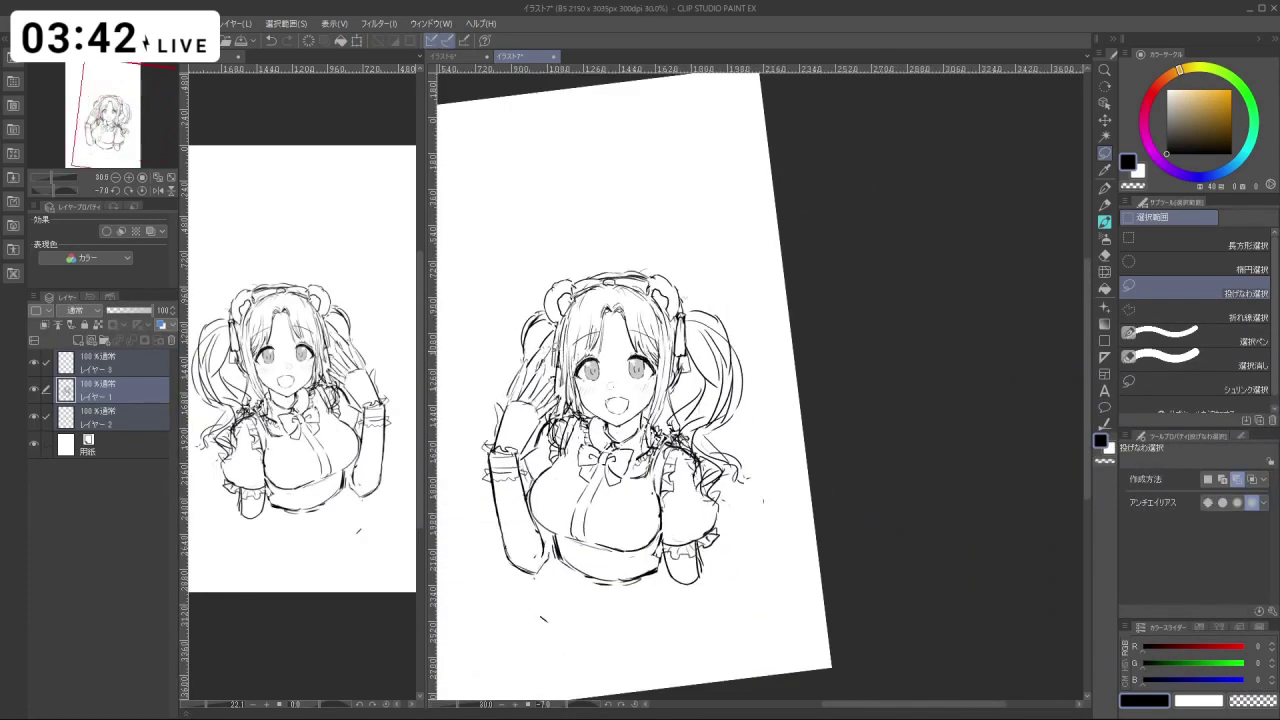
scroll(603, 345, up, 4)
scroll(603, 345, down, 2)
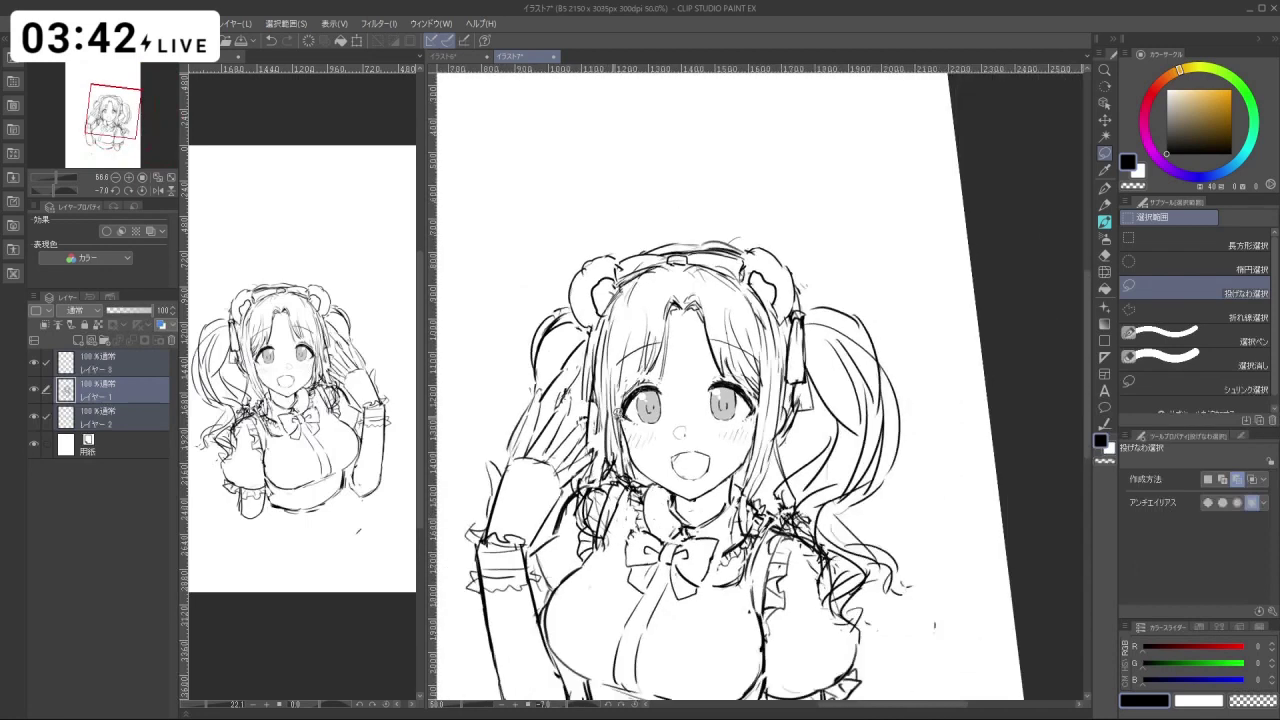
scroll(603, 345, down, 5)
scroll(714, 331, down, 5)
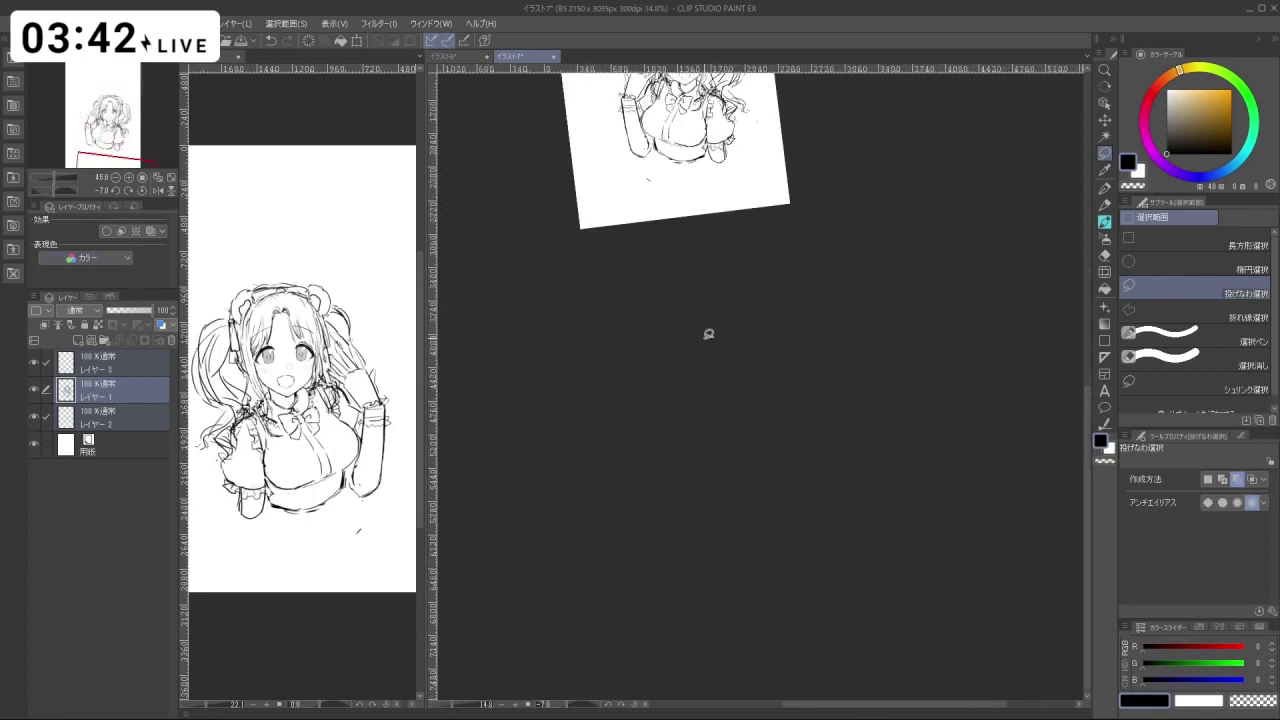
scroll(683, 133, up, 6)
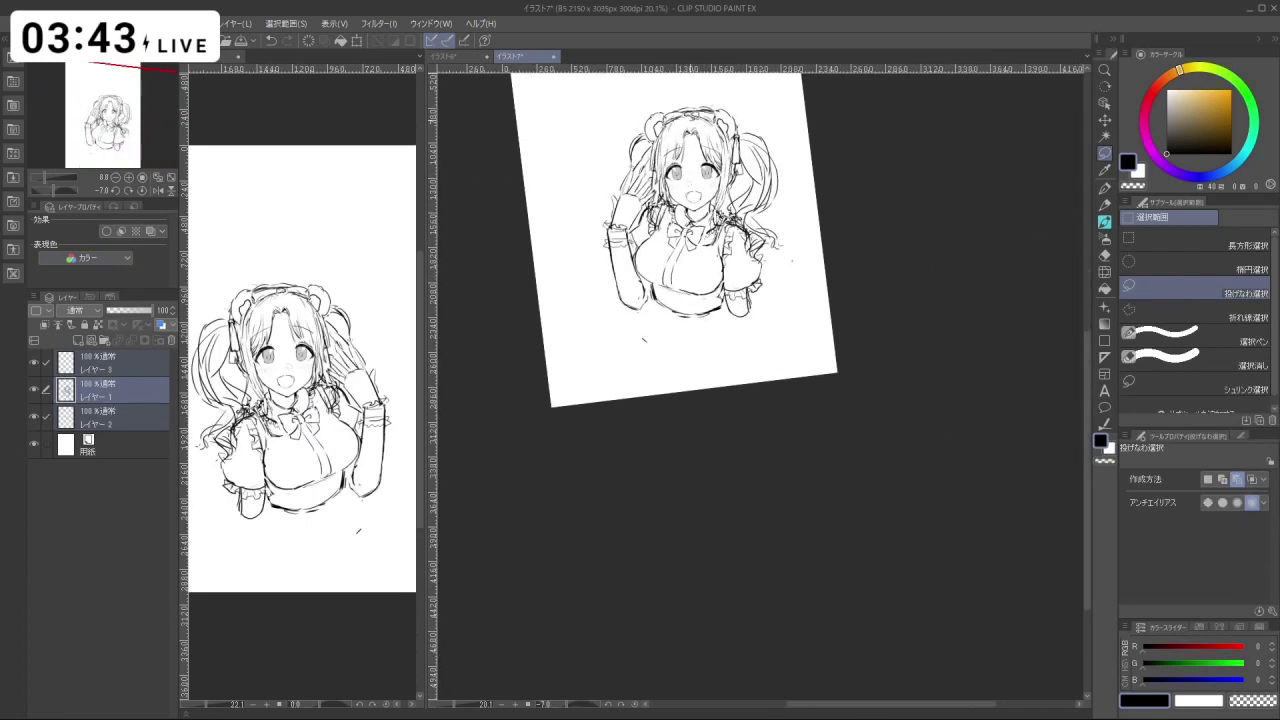
scroll(683, 133, up, 1)
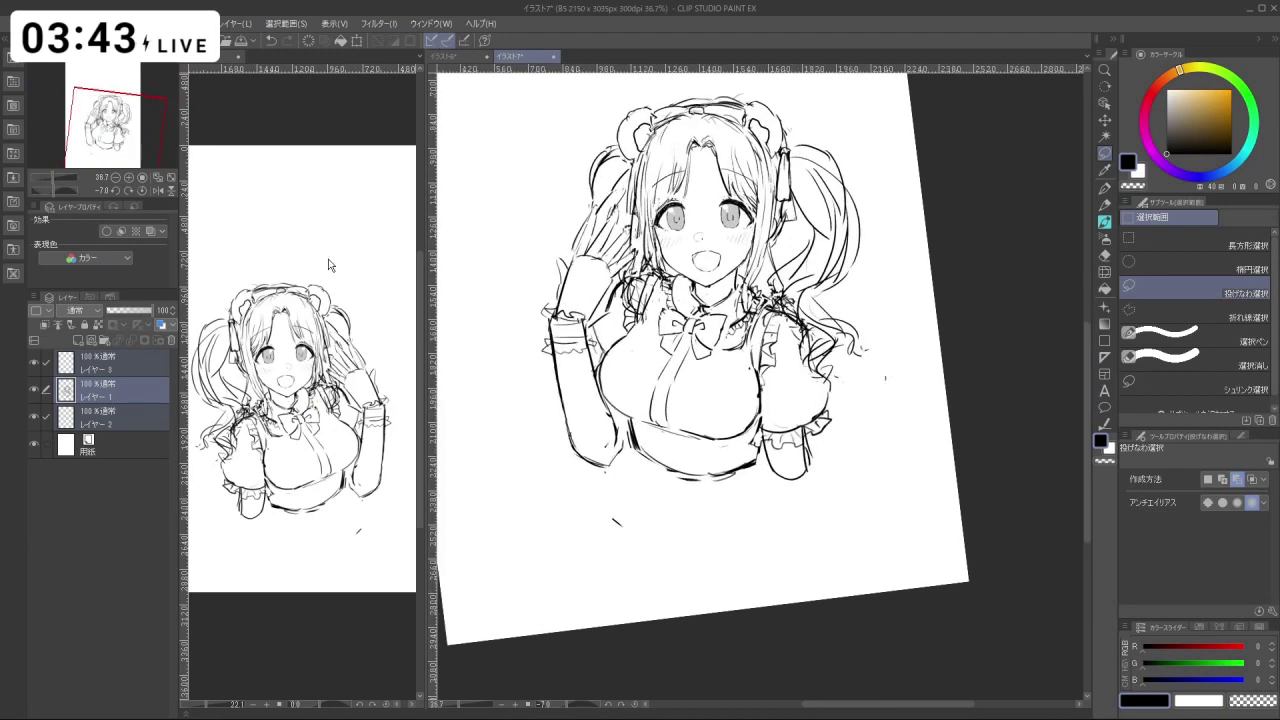
click(143, 190)
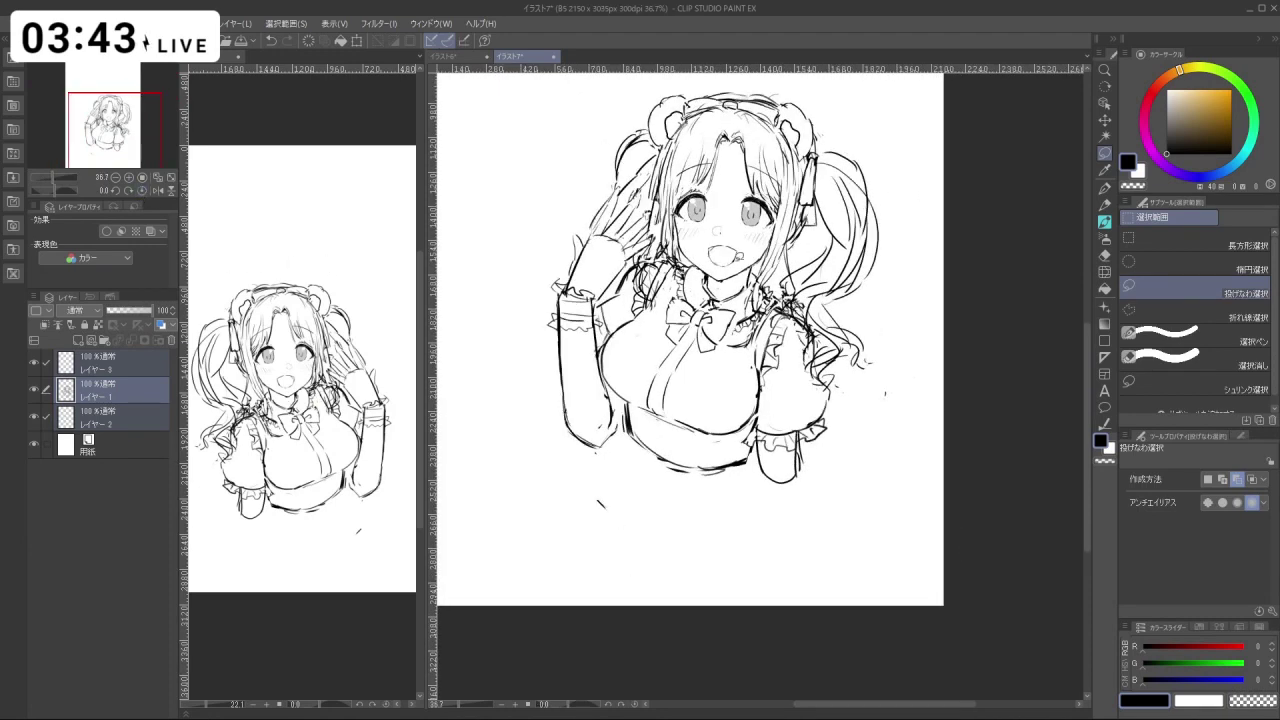
scroll(738, 256, up, 4)
scroll(746, 230, down, 5)
scroll(725, 148, up, 3)
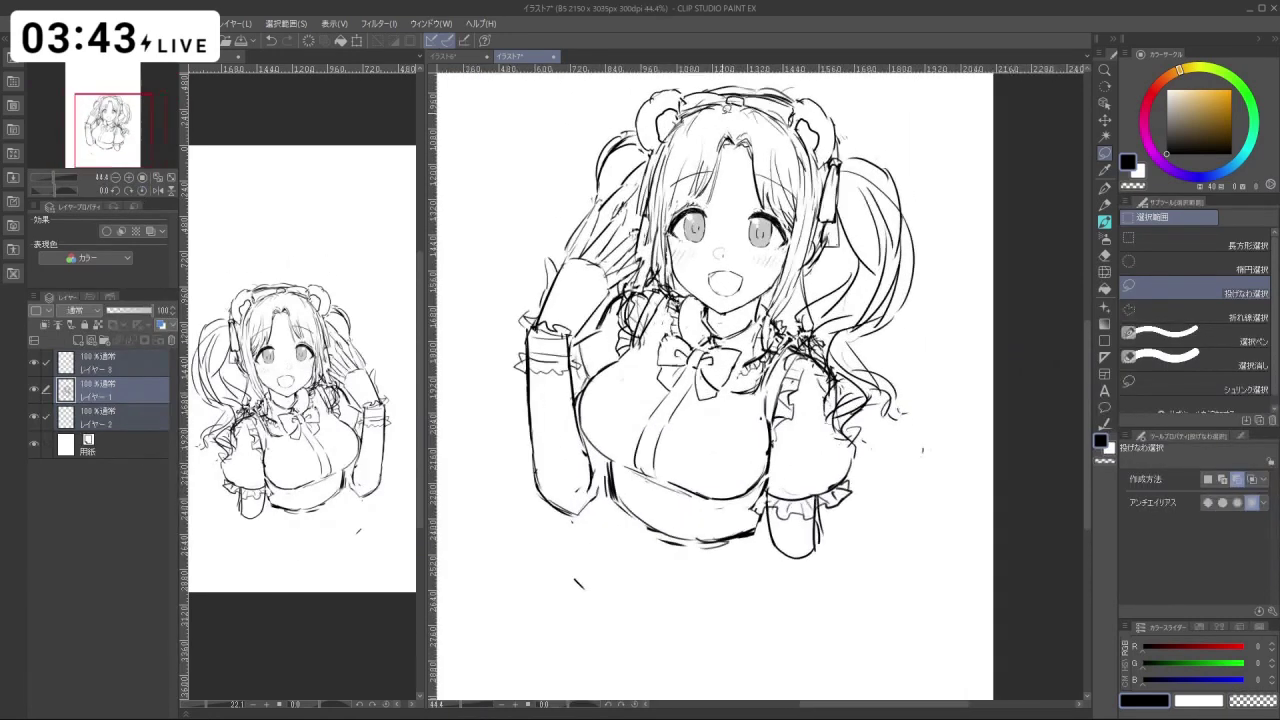
Lasso the upper head with the bear ears, fringe and eyes and shift it slightly with a transform.
scroll(700, 114, up, 2)
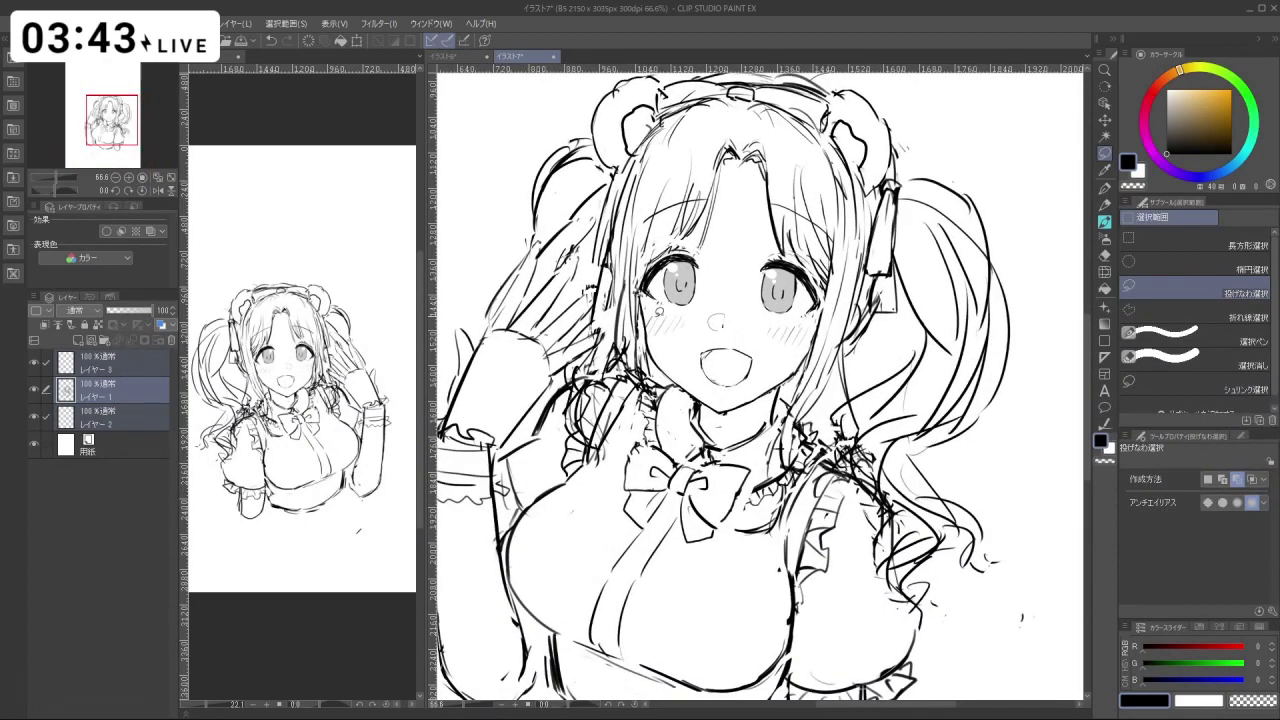
mouse_move(648, 320)
mouse_down()
mouse_move(652, 372)
mouse_move(612, 340)
mouse_move(592, 278)
mouse_move(606, 182)
mouse_up()
mouse_move(587, 104)
mouse_down()
mouse_move(741, 58)
mouse_move(820, 86)
mouse_move(955, 168)
mouse_move(891, 222)
mouse_move(870, 354)
mouse_move(887, 352)
mouse_move(867, 398)
mouse_move(802, 435)
mouse_move(815, 372)
mouse_move(759, 352)
mouse_move(645, 355)
mouse_up()
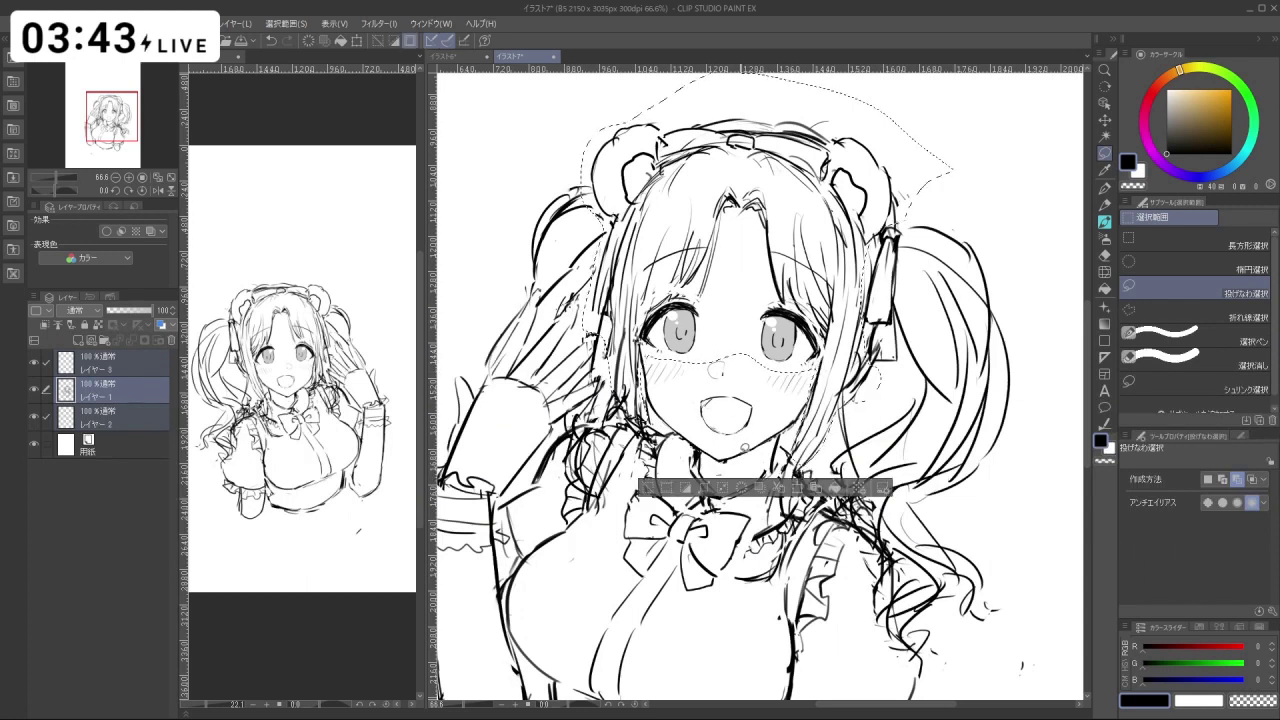
click(798, 487)
drag(802, 364, 803, 356)
click(741, 494)
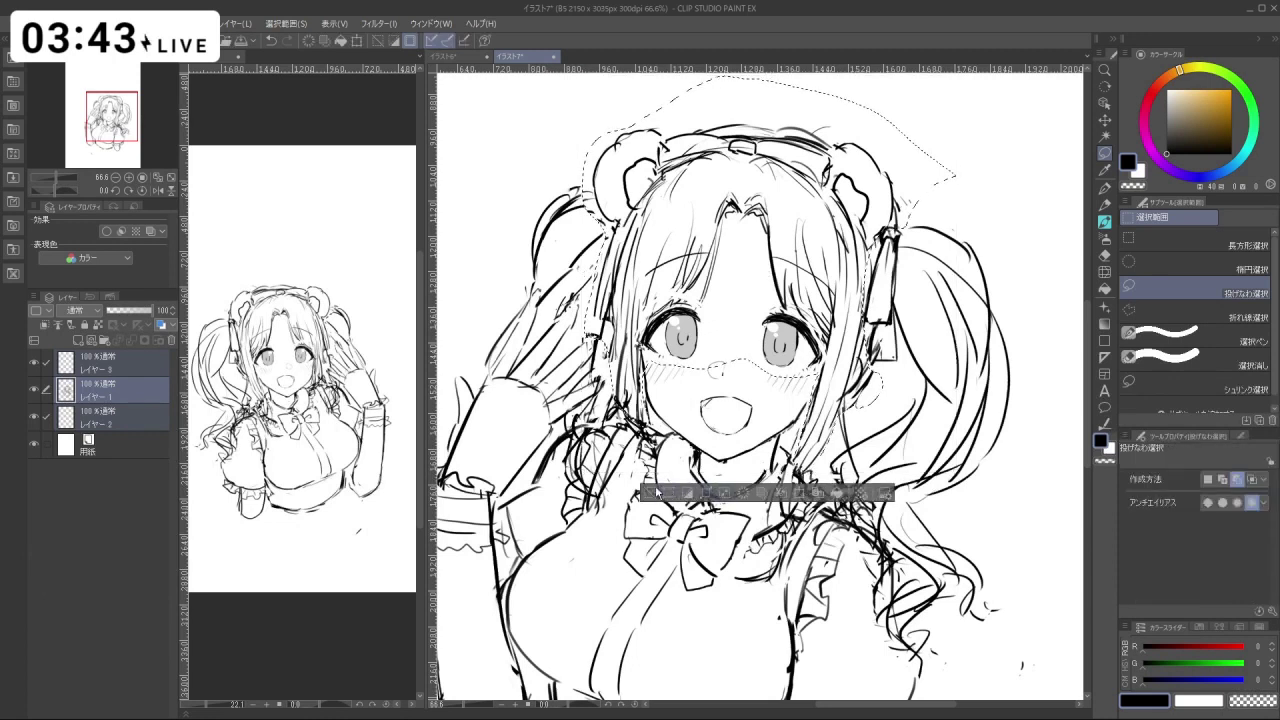
Lasso the nose and mouth, adjust their placement slightly with a transform, and clear the selection.
click(732, 441)
mouse_move(732, 441)
mouse_down()
mouse_move(697, 428)
mouse_move(704, 360)
mouse_move(766, 393)
mouse_move(755, 440)
mouse_move(750, 422)
mouse_up()
click(760, 482)
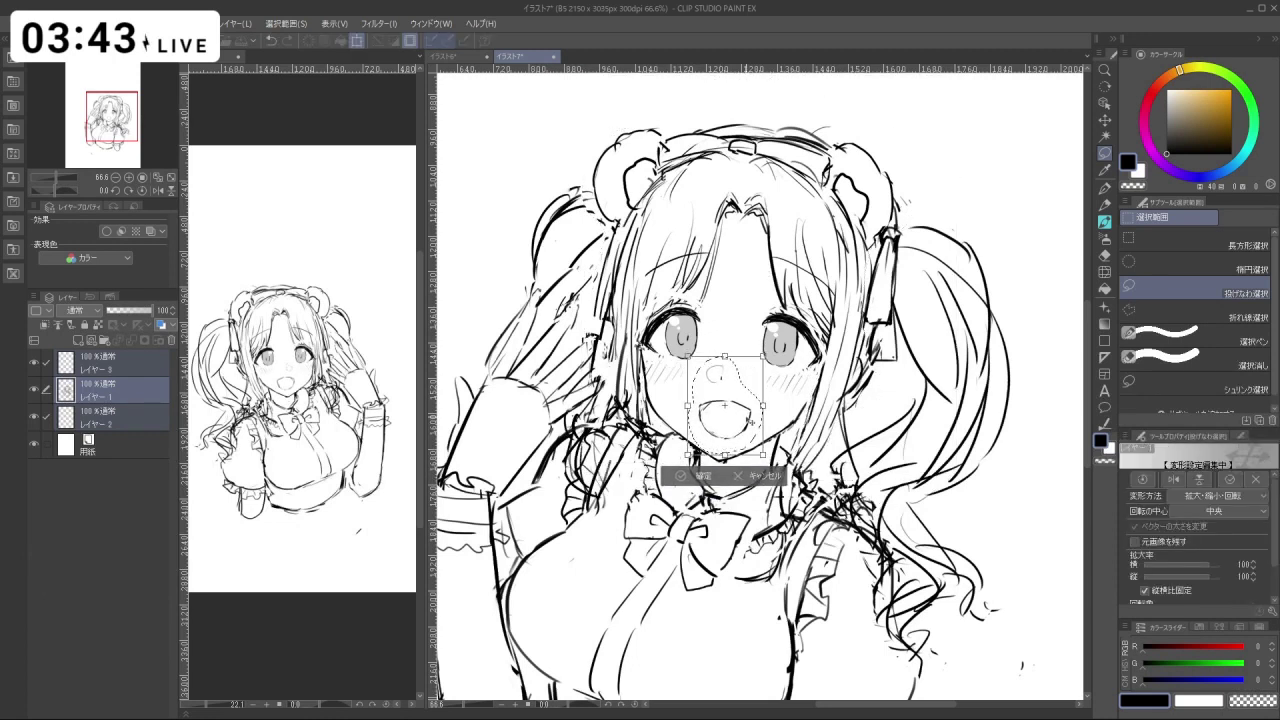
click(680, 478)
click(608, 475)
mouse_move(762, 435)
mouse_down()
mouse_move(684, 438)
mouse_move(736, 440)
mouse_up()
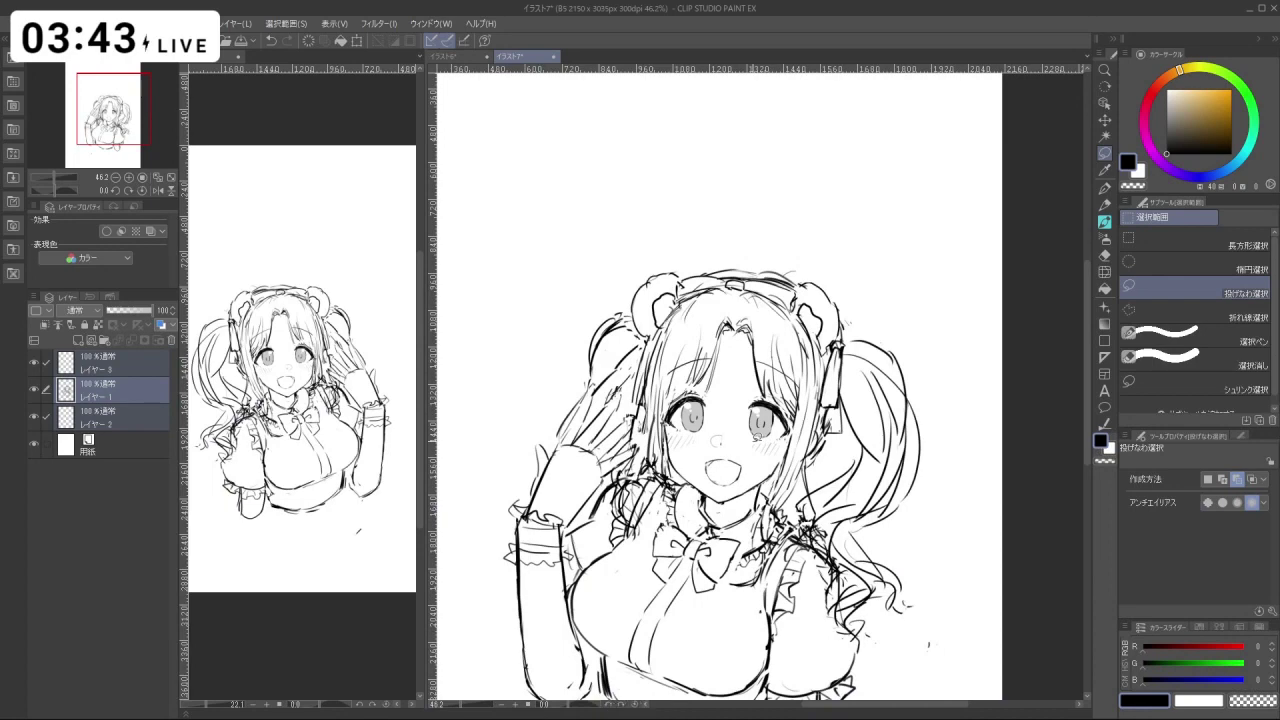
Lasso the eye farther from the raised hand with the fringe above it and nudge them slightly inward with a transform.
drag(747, 399, 746, 361)
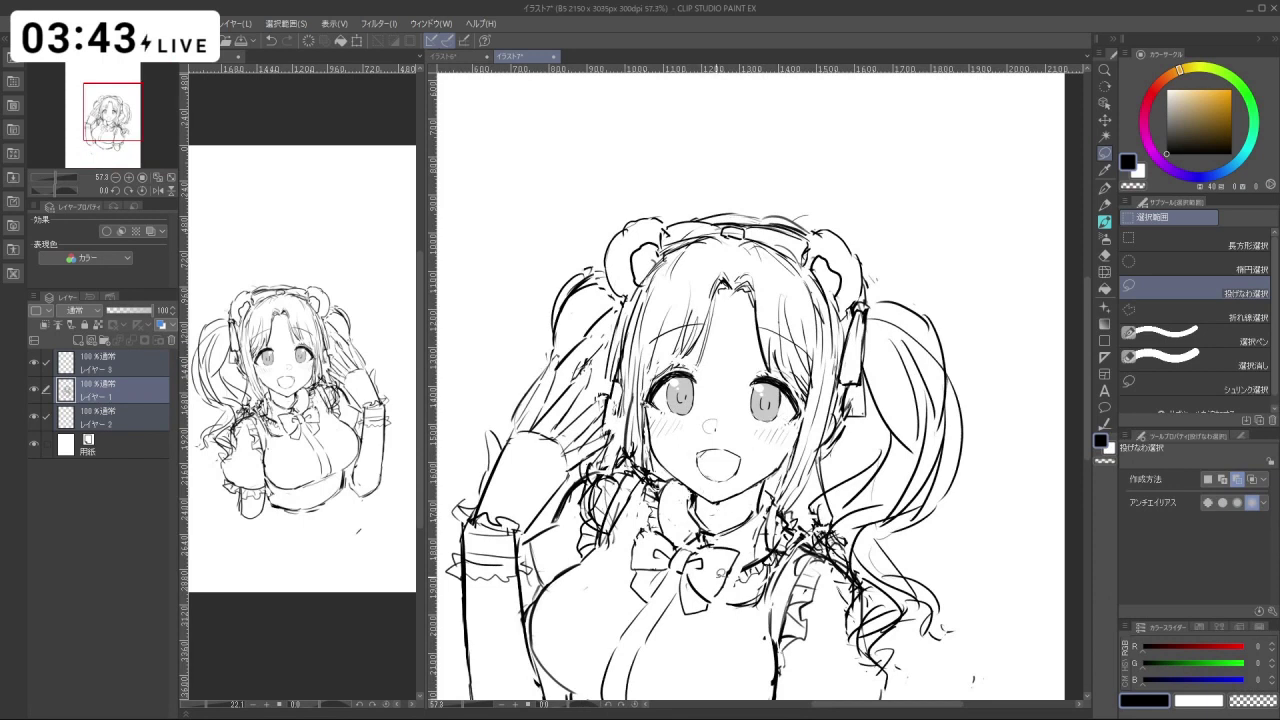
mouse_move(744, 358)
mouse_down()
mouse_move(736, 280)
mouse_move(798, 298)
mouse_move(816, 347)
mouse_move(807, 446)
mouse_move(752, 455)
mouse_up()
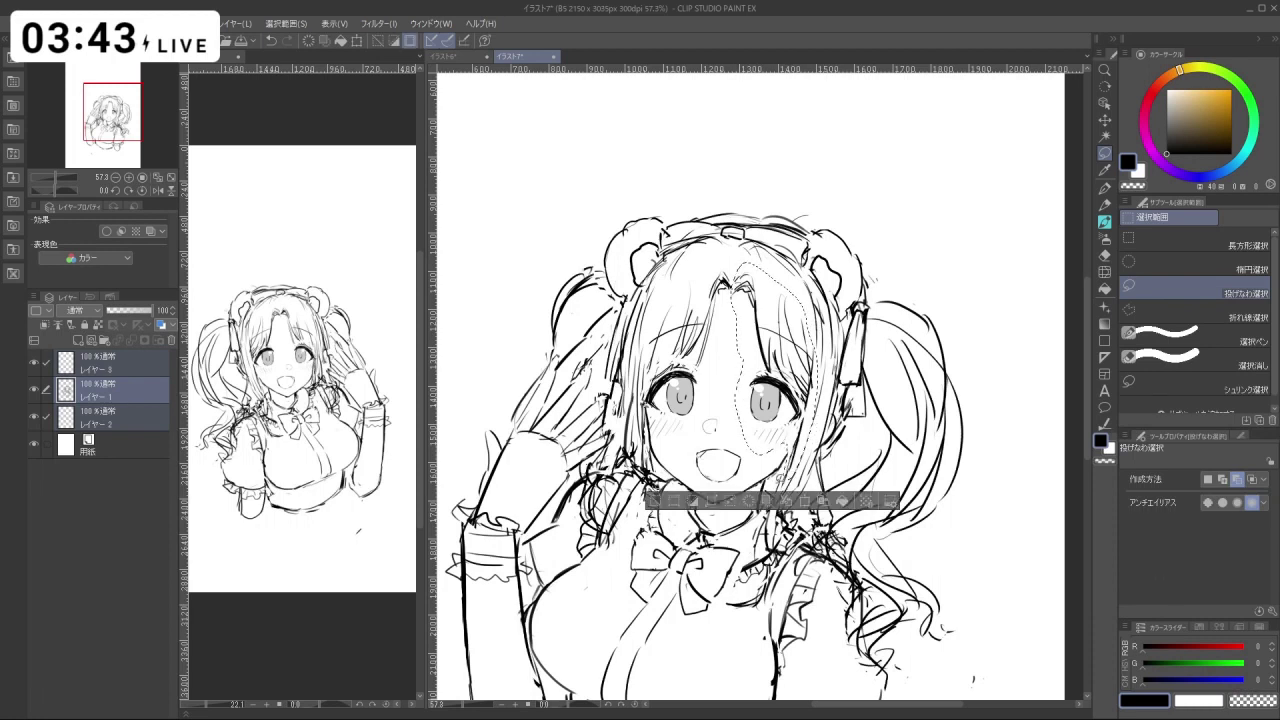
click(797, 508)
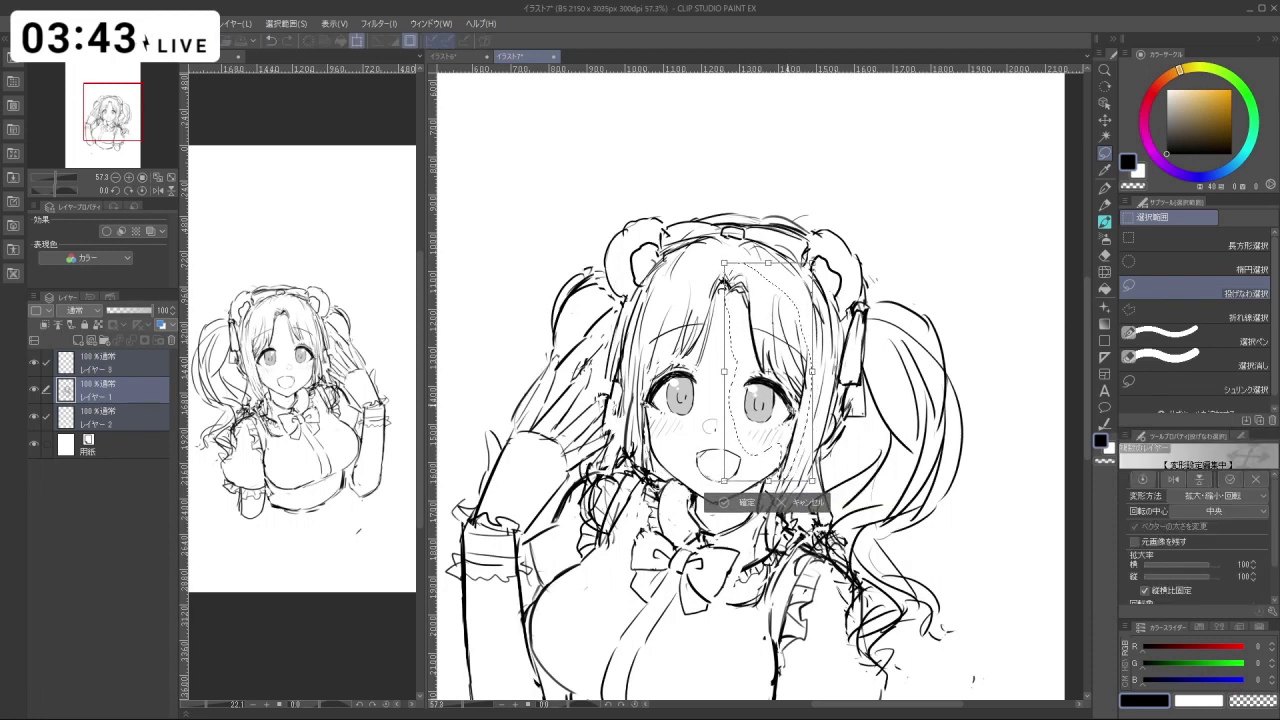
drag(789, 422, 795, 400)
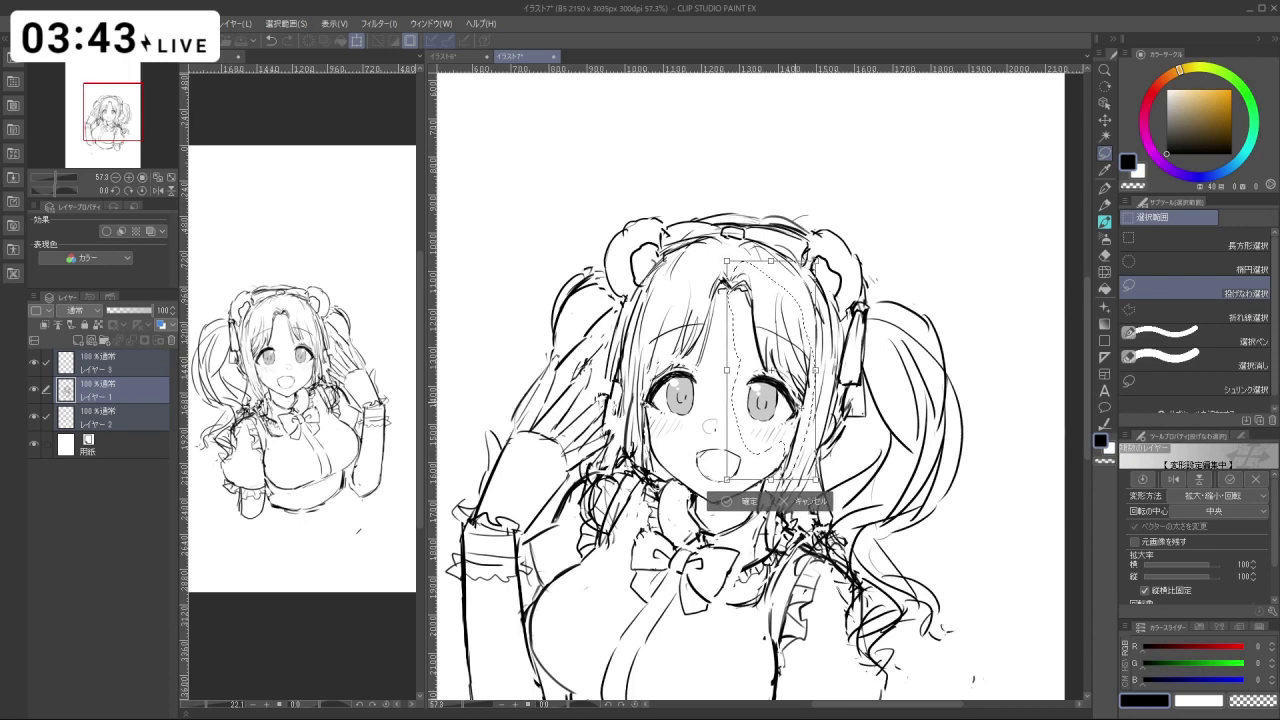
key(Right)
key(Right)
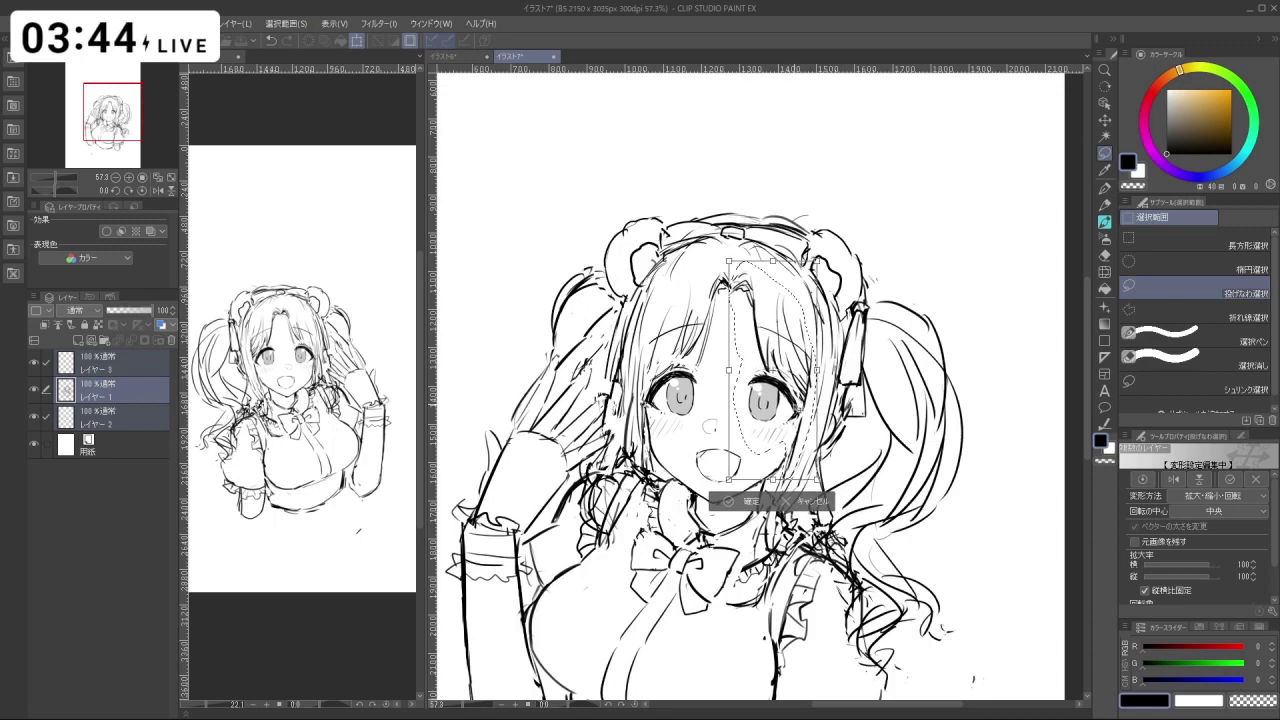
click(738, 502)
key(shift+space)
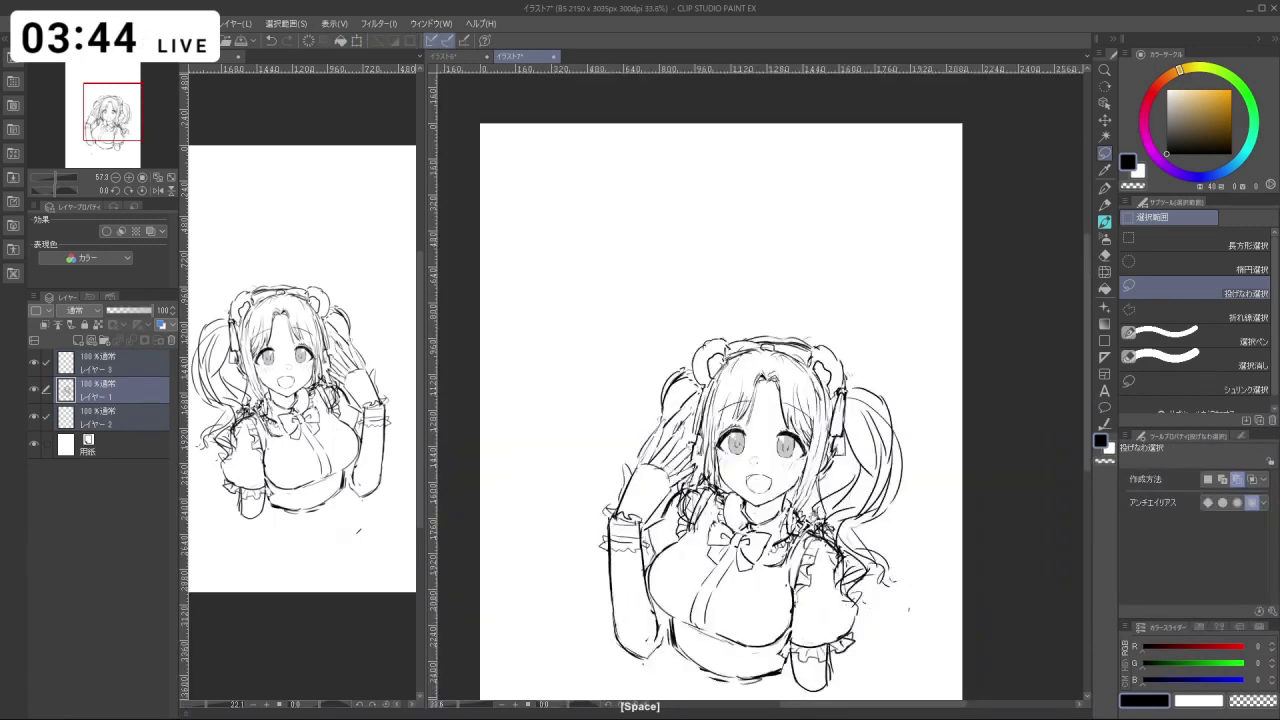
Lasso the eye farther from the raised hand, scale it down slightly with a transform, and clear the selection.
mouse_move(661, 490)
mouse_down()
mouse_move(807, 522)
mouse_move(854, 495)
mouse_move(715, 523)
mouse_move(665, 494)
mouse_up()
drag(731, 303, 744, 300)
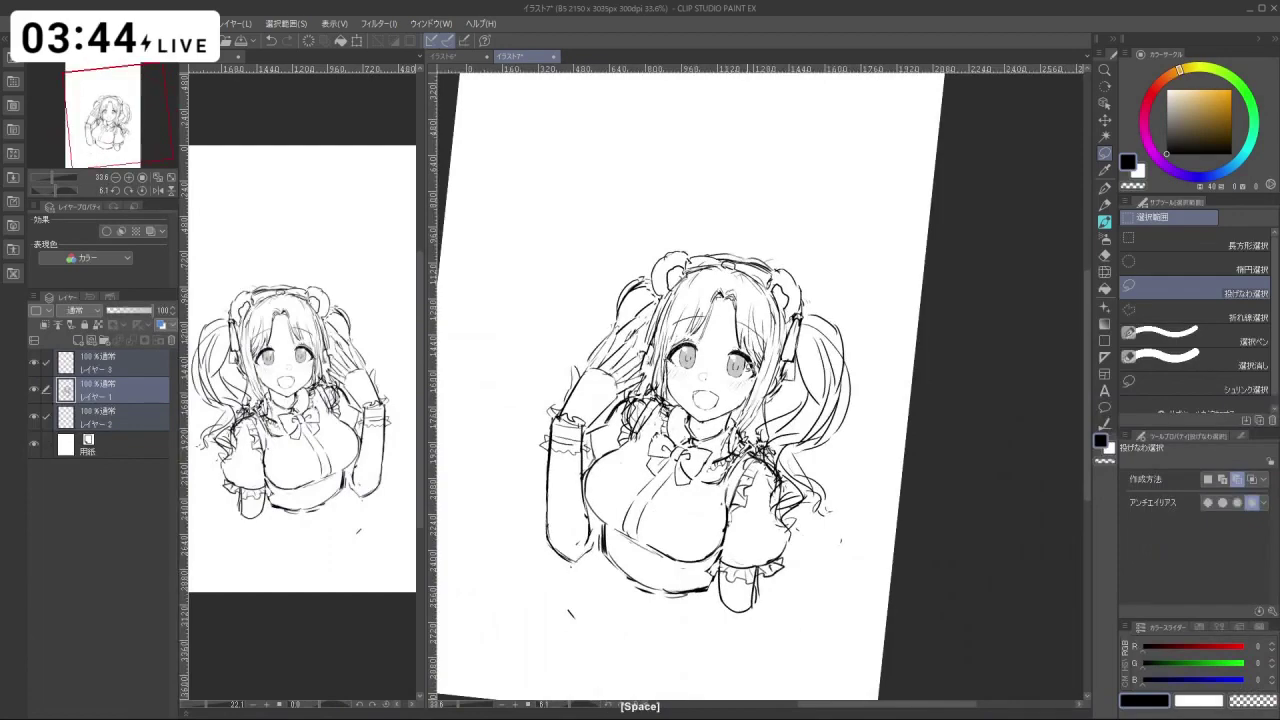
key(ctrl+space)
drag(728, 385, 753, 411)
drag(744, 279, 752, 309)
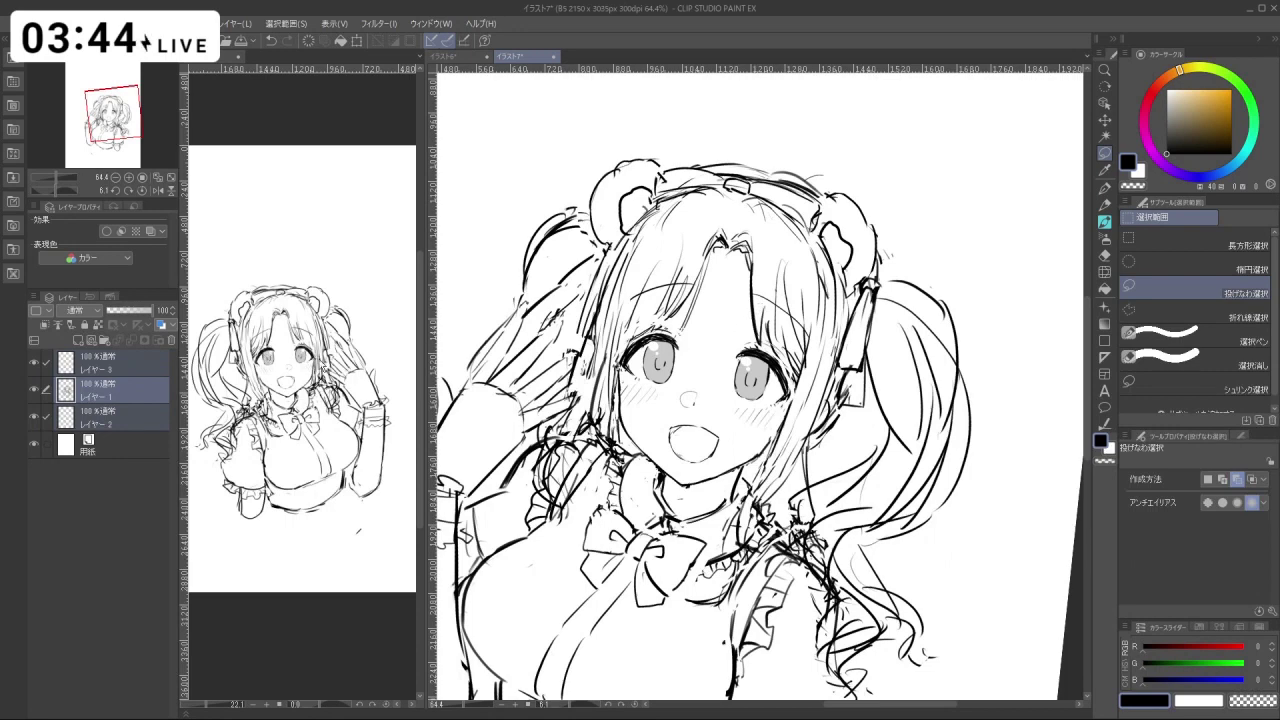
scroll(756, 402, up, 2)
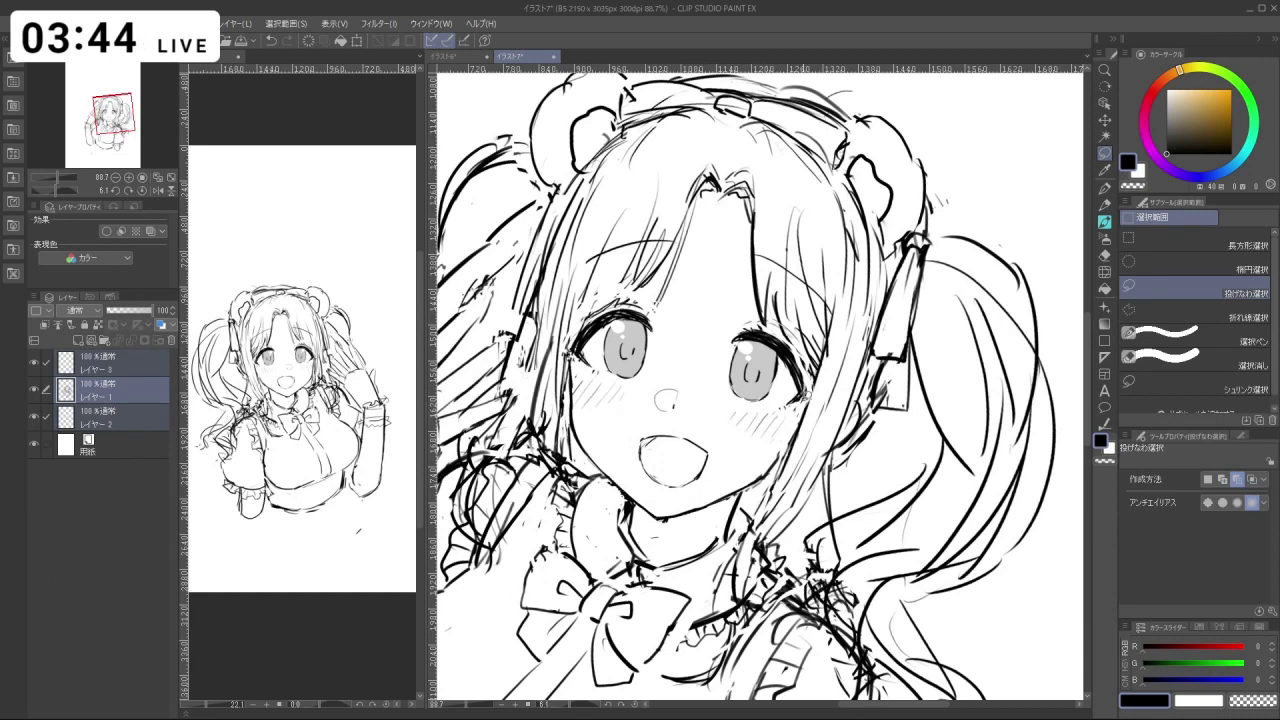
mouse_move(758, 408)
mouse_down()
mouse_move(715, 377)
mouse_move(731, 324)
mouse_move(783, 332)
mouse_move(810, 389)
mouse_move(791, 409)
mouse_move(765, 404)
mouse_move(803, 414)
mouse_up()
click(798, 442)
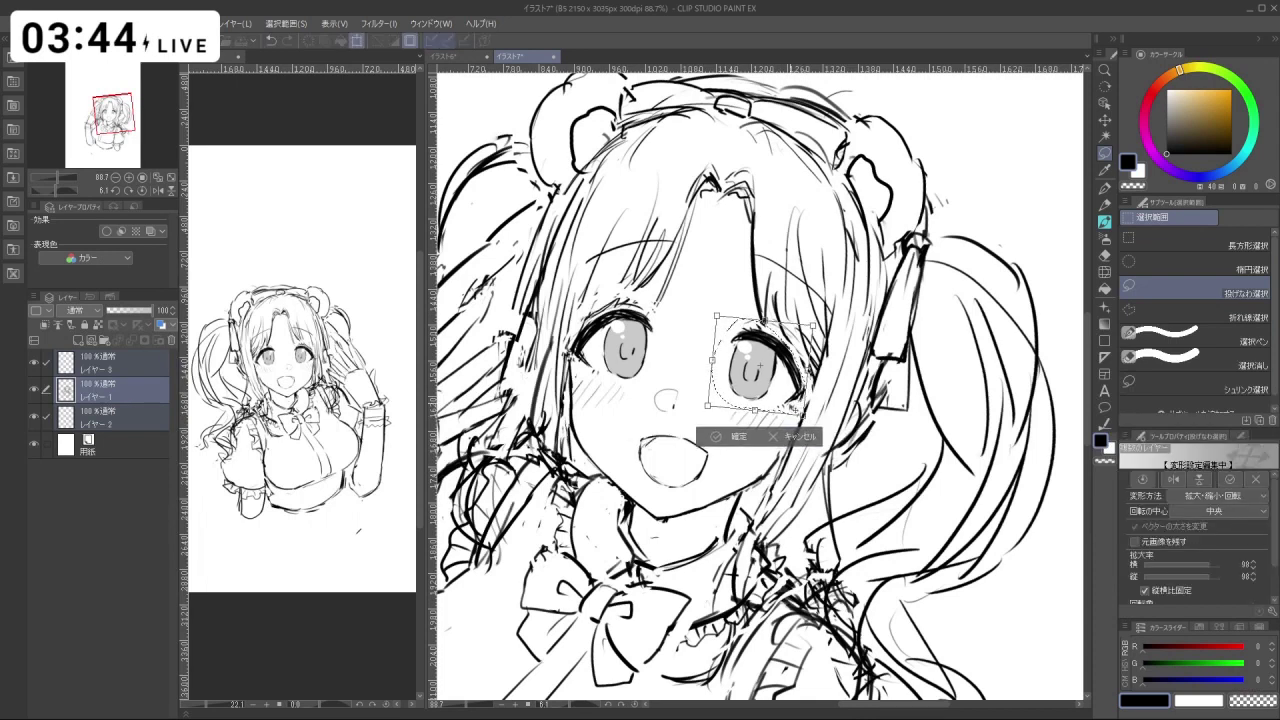
click(738, 437)
key(ctrl+d)
key(ctrl+space)
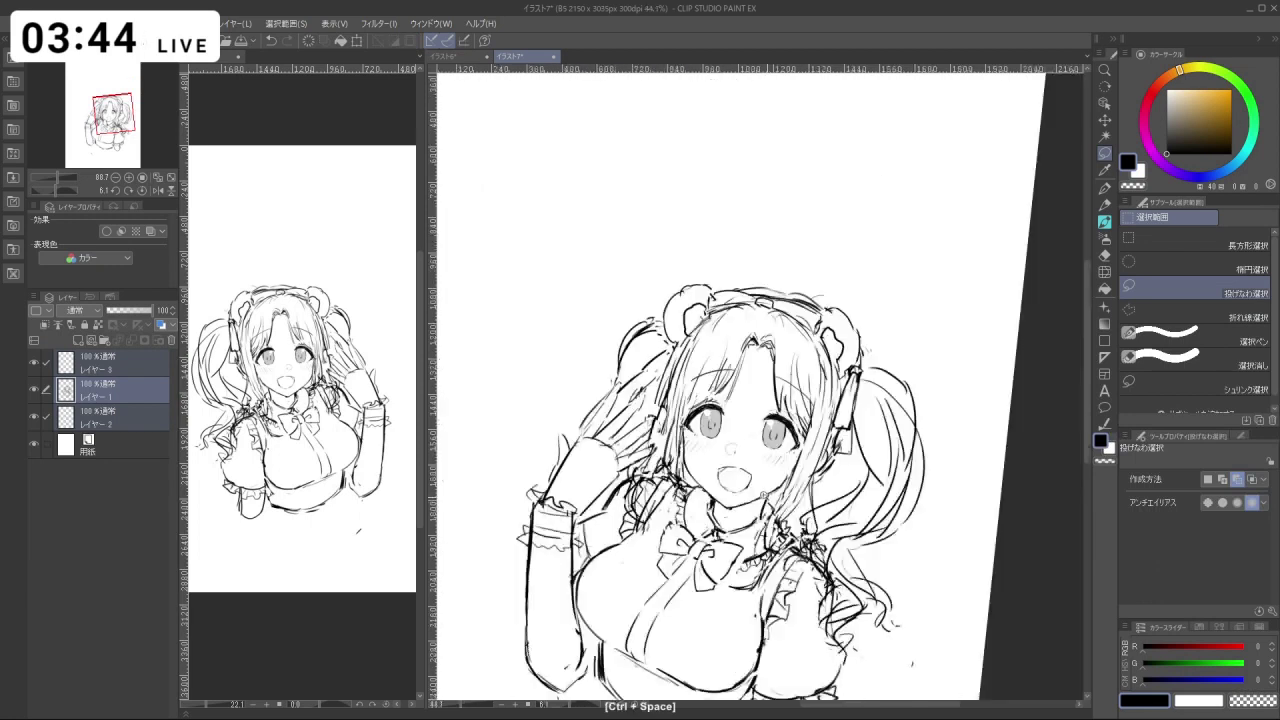
Try brush strokes for a new fringe strand above the eye beside the raised hand and undo them.
key(space)
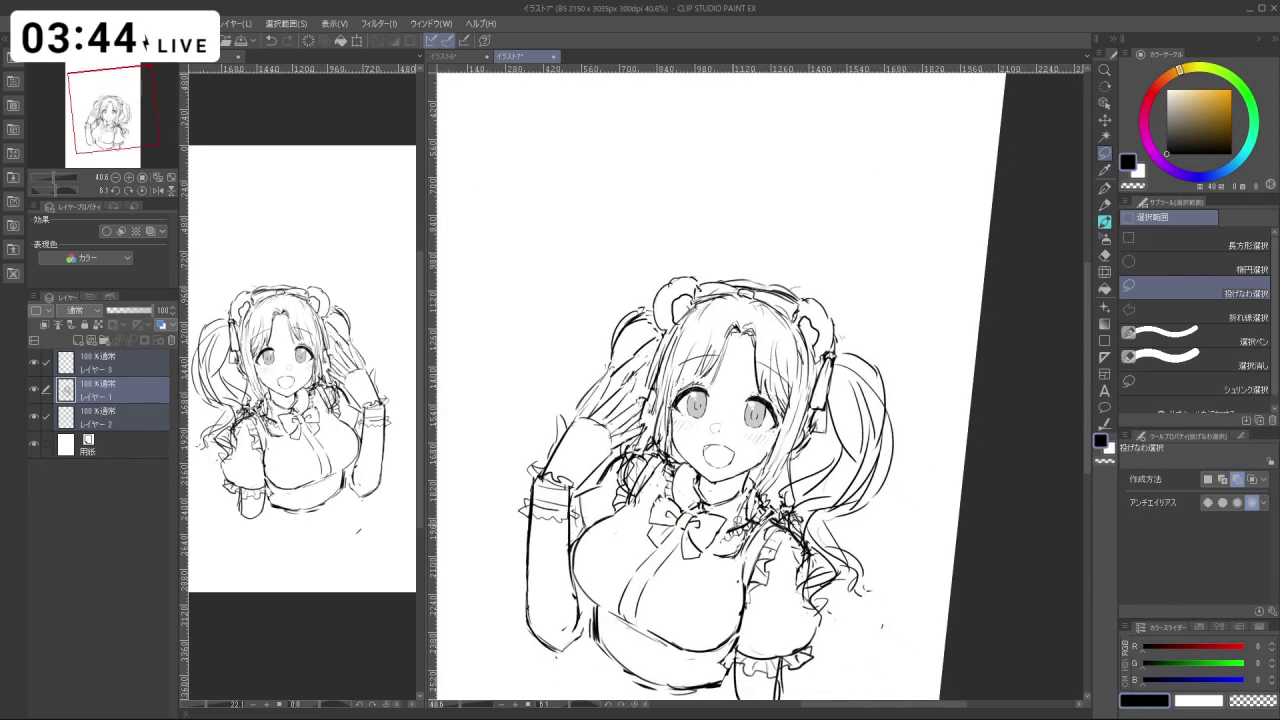
click(1105, 222)
key(ctrl+space)
mouse_move(722, 373)
mouse_down()
mouse_move(770, 374)
mouse_move(686, 394)
mouse_up()
key(ctrl+z)
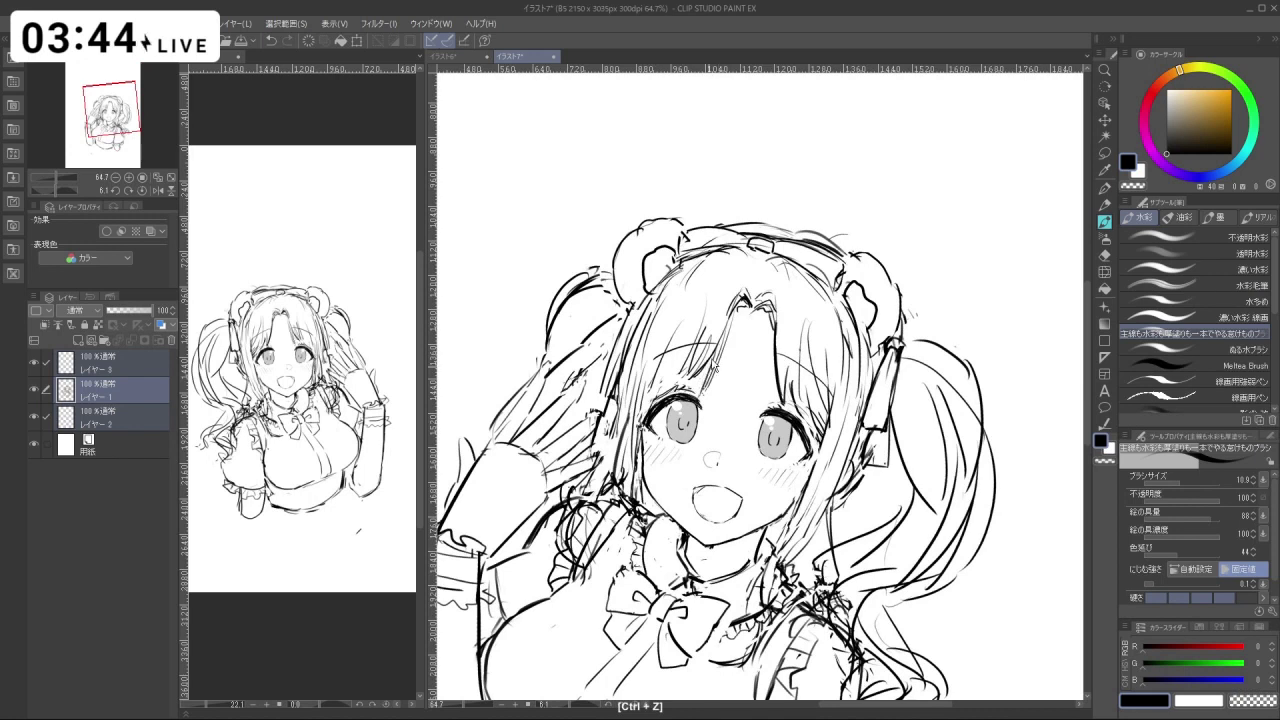
key(c)
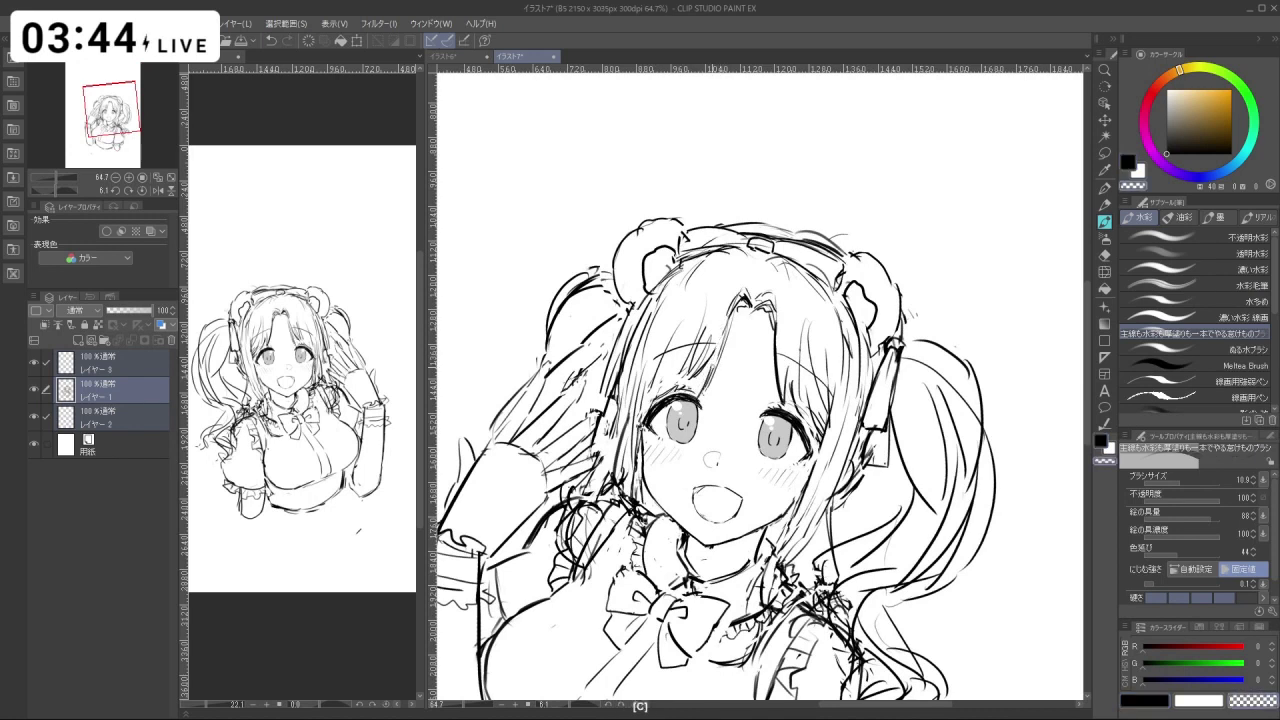
key(c)
mouse_move(726, 322)
mouse_down()
mouse_move(707, 388)
mouse_move(678, 394)
mouse_up()
key(ctrl+z)
Rework the fringe strands beside the centre parting with brush and transparent-colour strokes, undoing the unwanted ones.
key(shift+space)
drag(750, 371, 745, 374)
key(c)
mouse_move(766, 326)
mouse_down()
mouse_move(778, 388)
mouse_move(764, 352)
mouse_up()
key(c)
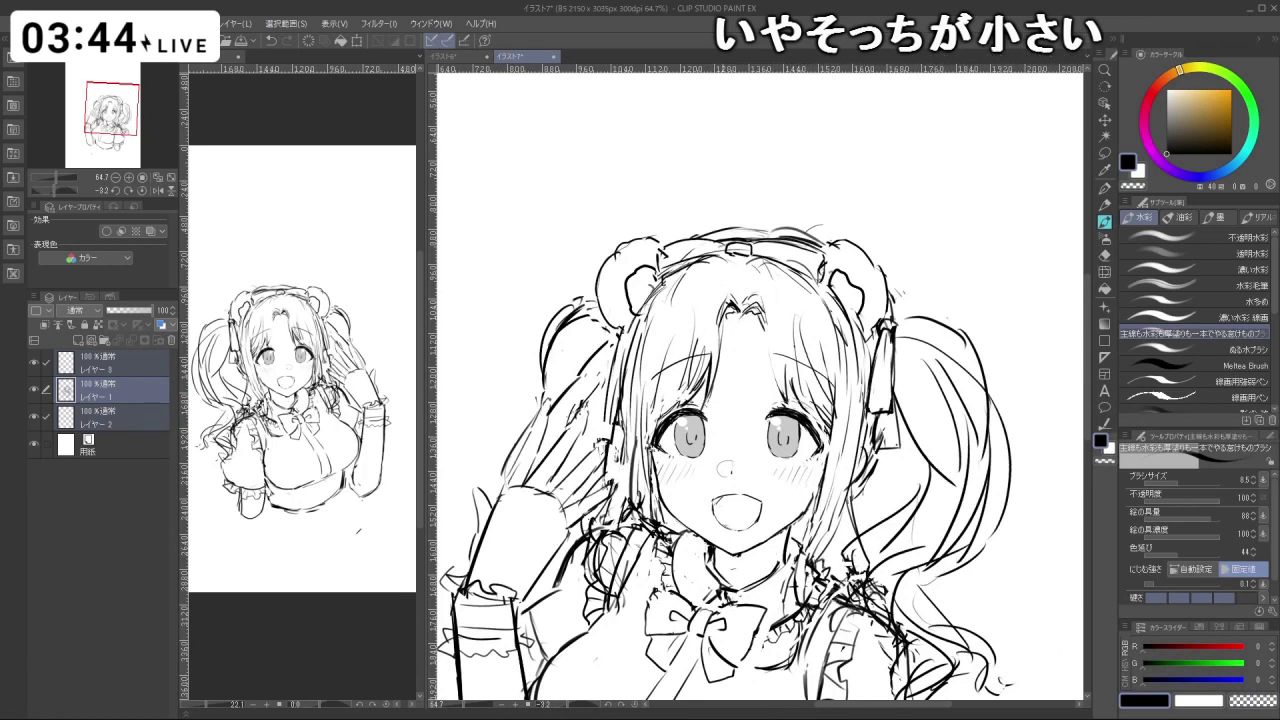
key(c)
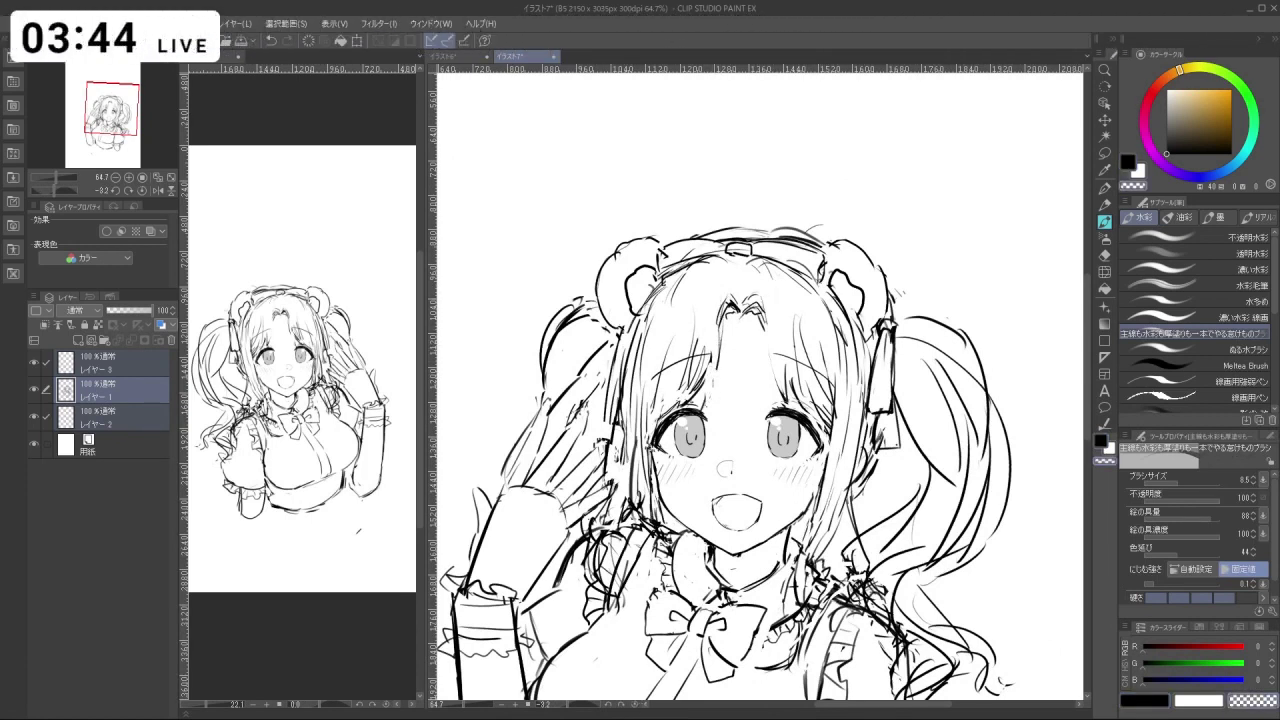
key(ctrl+z)
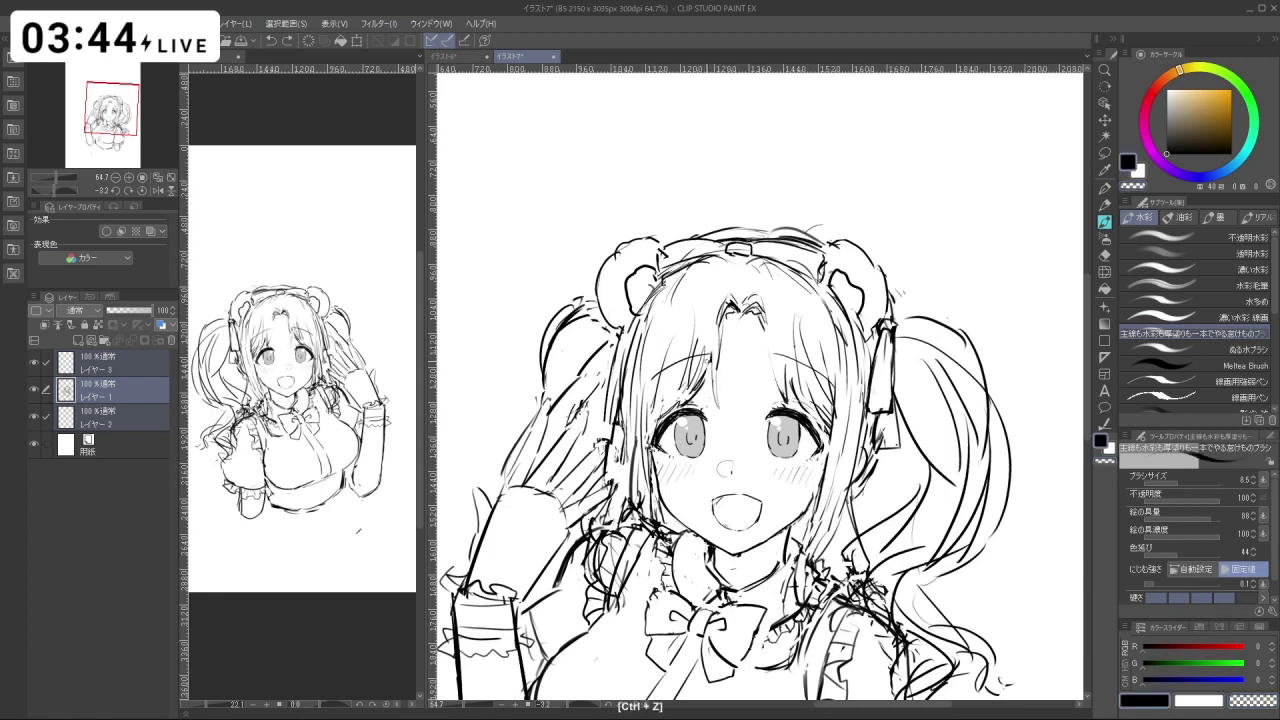
drag(711, 353, 686, 403)
key(ctrl+z)
drag(777, 418, 690, 418)
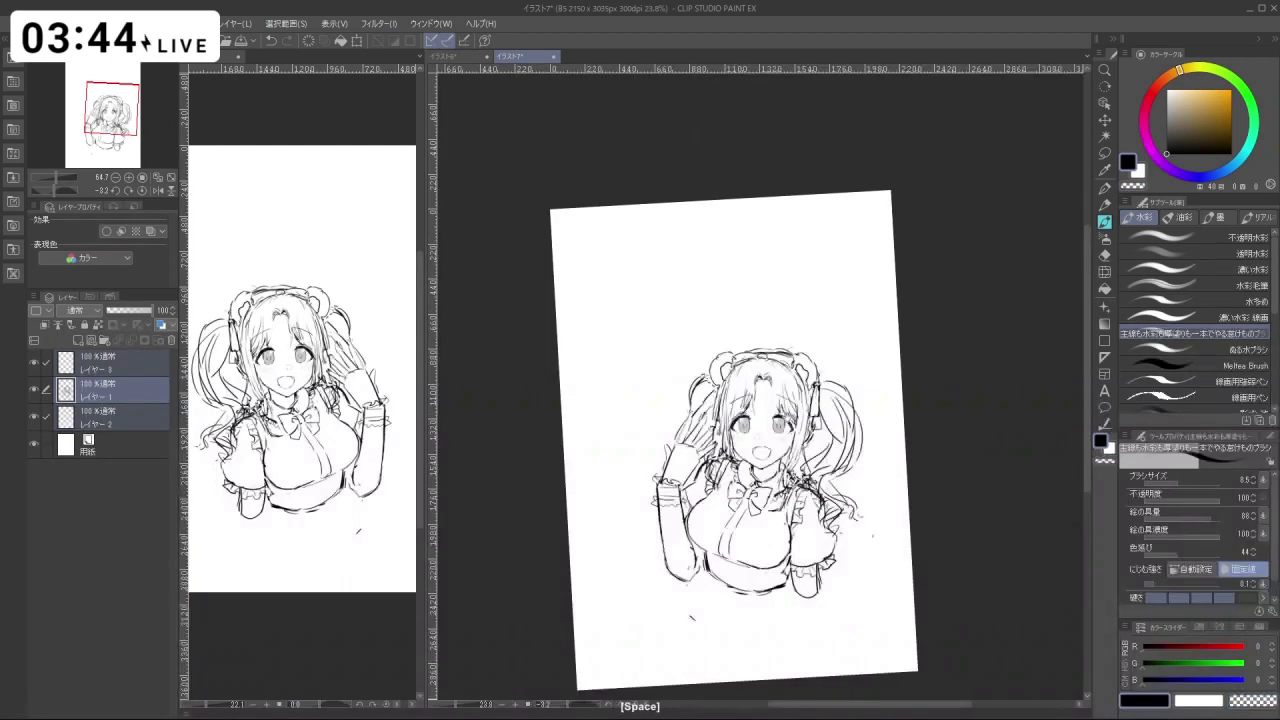
drag(775, 393, 740, 390)
mouse_move(732, 390)
mouse_down()
mouse_move(751, 388)
mouse_move(765, 436)
mouse_move(751, 434)
mouse_move(779, 342)
mouse_move(747, 433)
mouse_move(717, 405)
mouse_move(735, 467)
mouse_move(722, 455)
mouse_move(737, 400)
mouse_move(718, 440)
mouse_up()
key(ctrl+z)
Lasso the iris of the eye beside the raised hand, widen it to 104% with a transform, and clear the selection.
click(1105, 154)
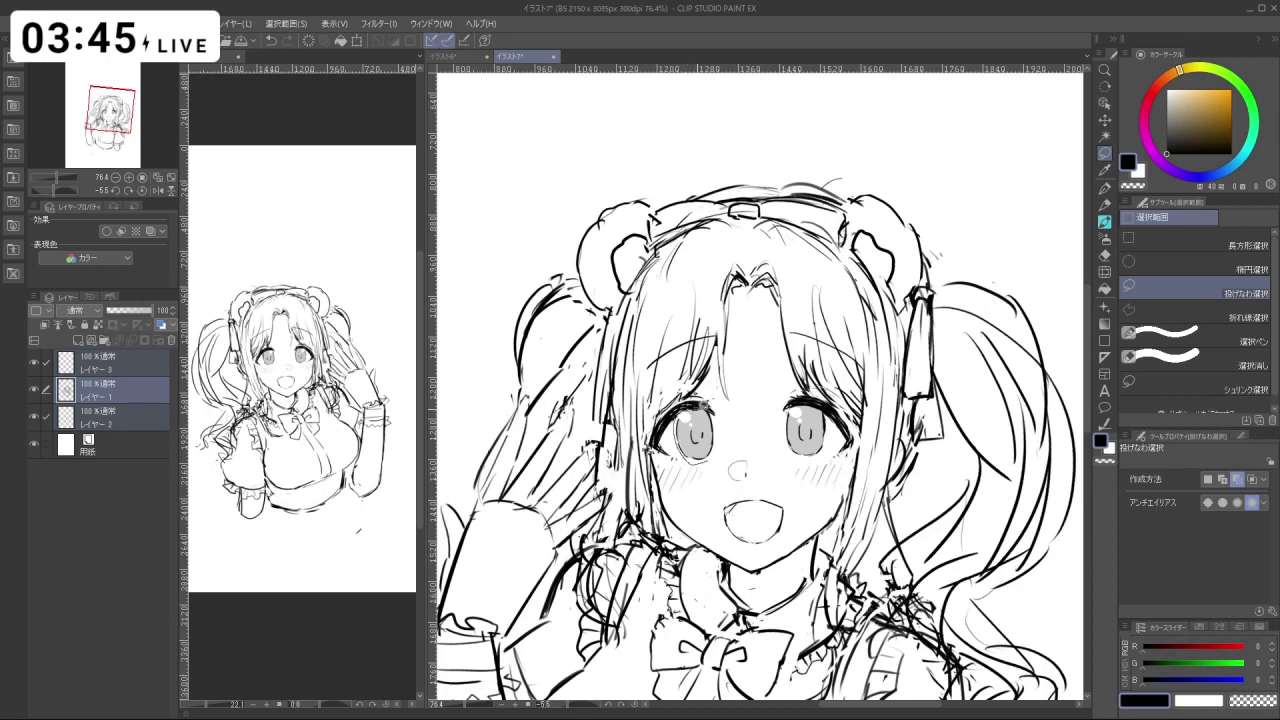
drag(710, 407, 718, 448)
key(ctrl+t)
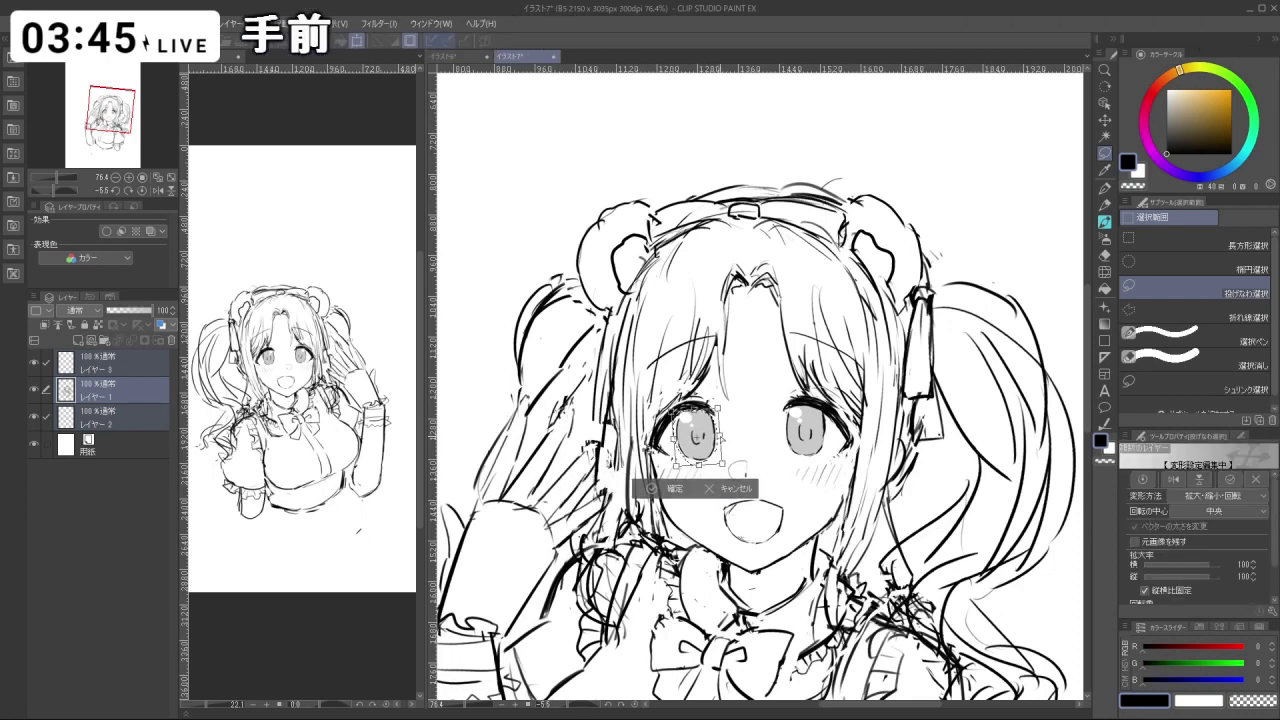
drag(722, 438, 710, 433)
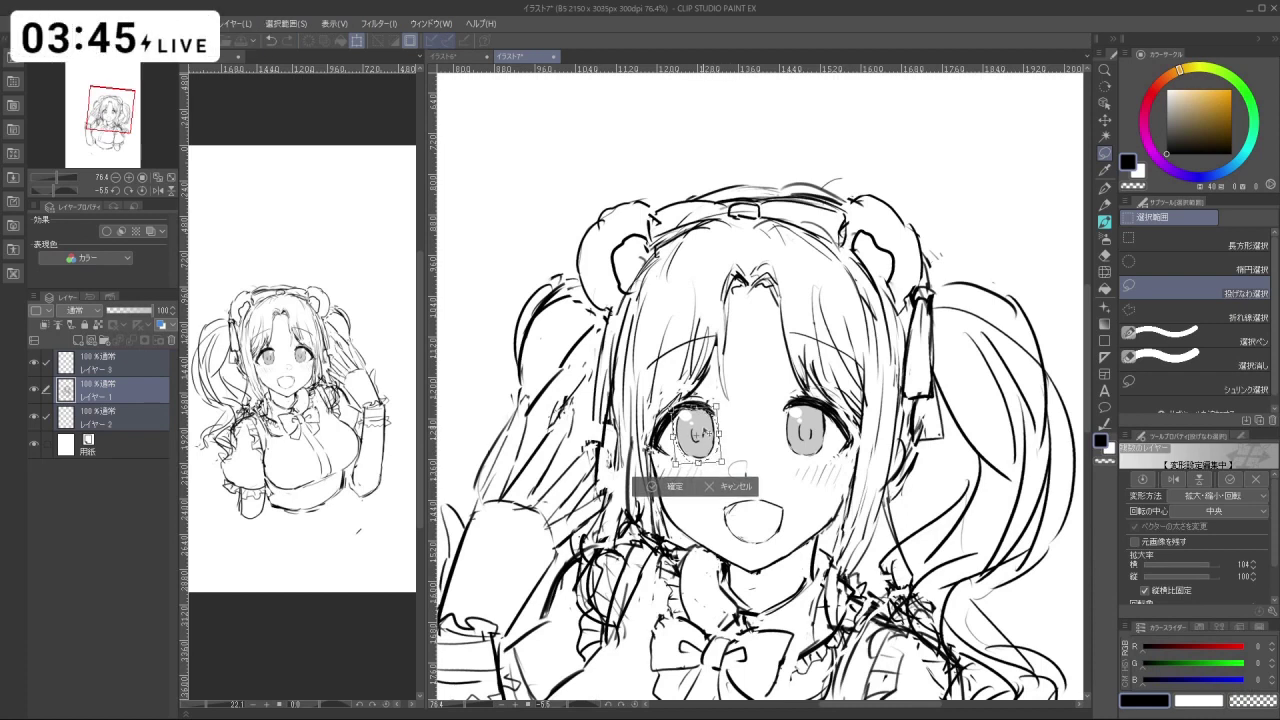
click(666, 486)
key(ctrl+d)
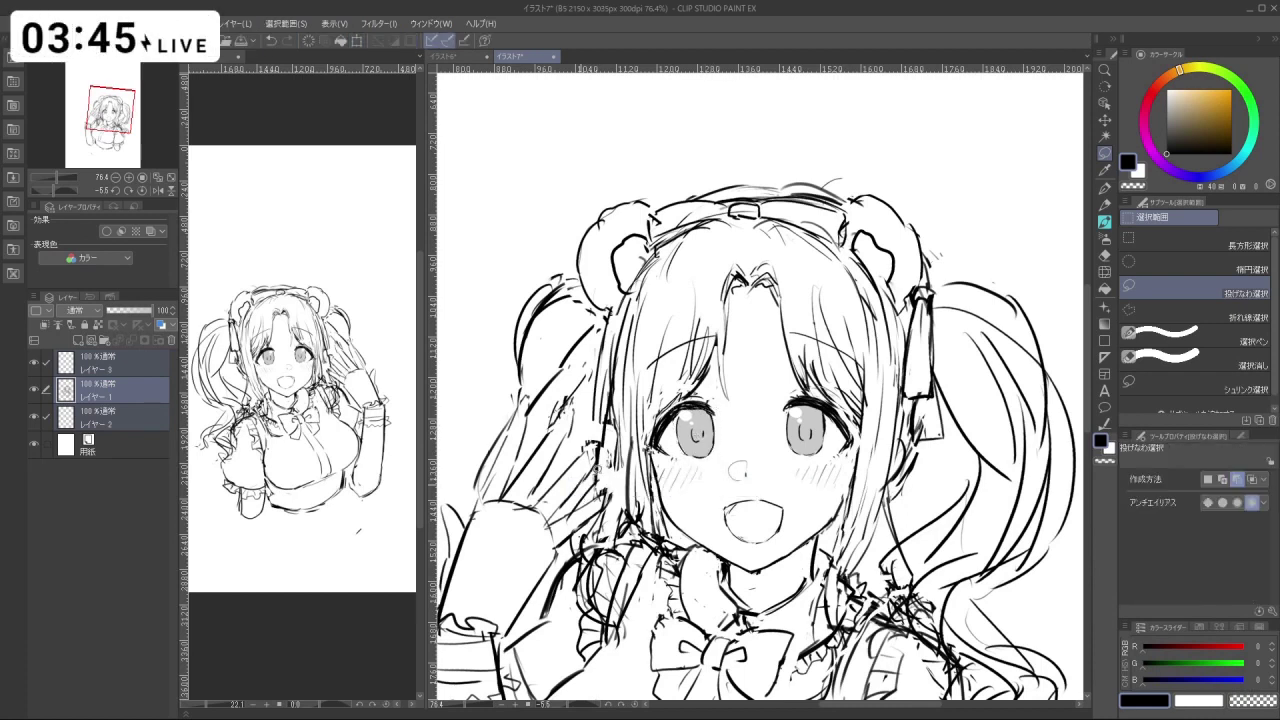
Check the face within the whole figure, try a brush stroke on the iris farther from the raised hand, and undo it.
key(ctrl+space)
drag(826, 454, 731, 378)
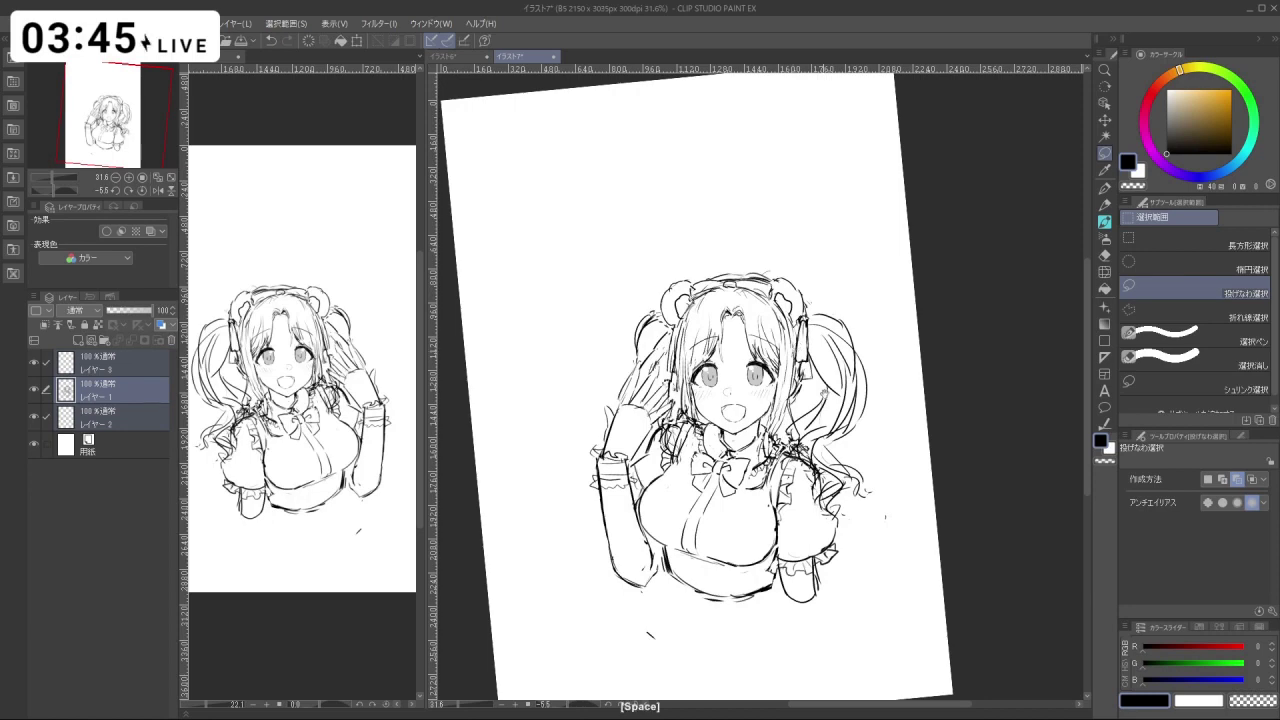
drag(816, 414, 799, 405)
drag(751, 363, 830, 365)
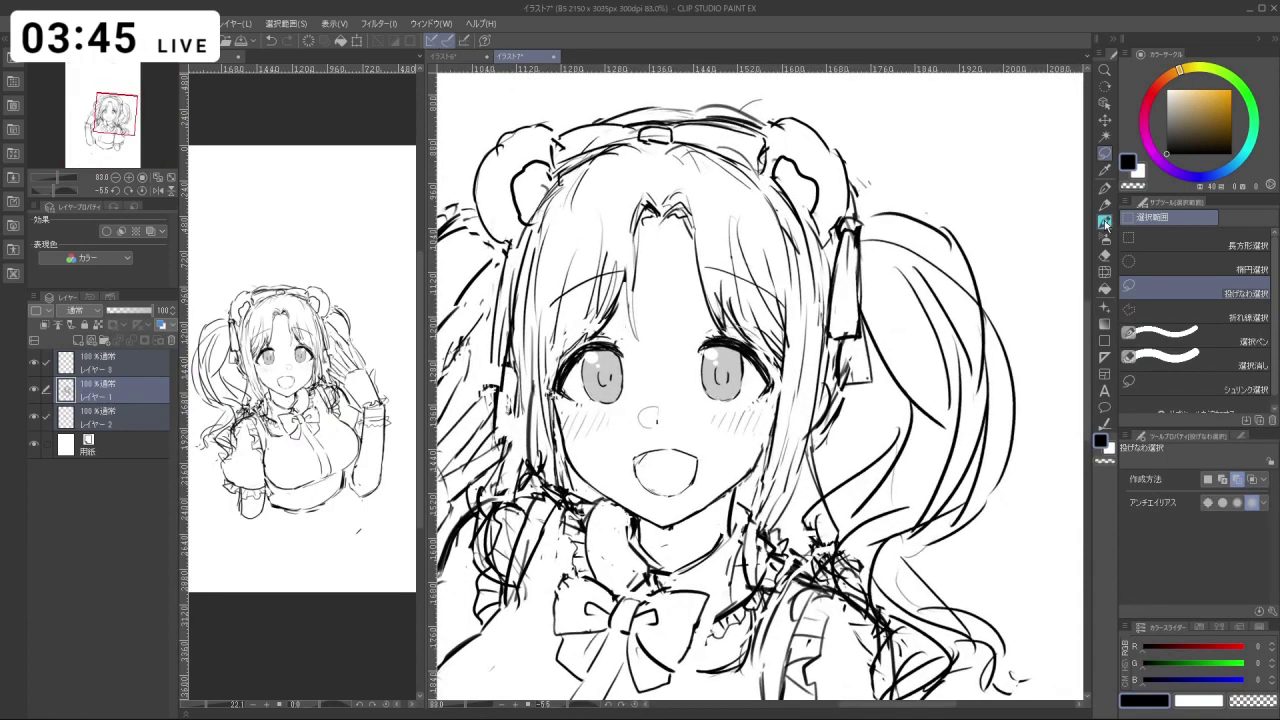
click(1104, 221)
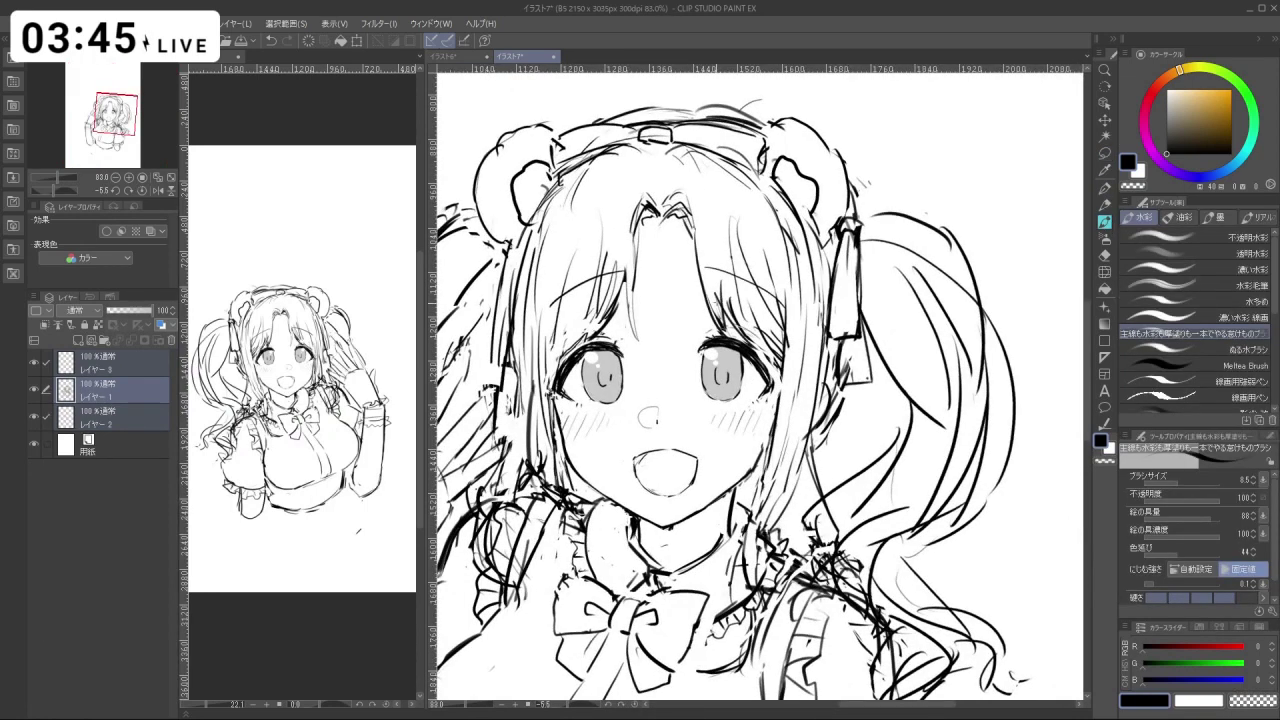
drag(720, 380, 746, 370)
key(ctrl+z)
Lasso the whole eye farther from the raised hand, fine-tune it with a transform, and clear the selection.
key(m)
mouse_move(726, 406)
mouse_down()
mouse_move(695, 348)
mouse_move(726, 318)
mouse_up()
drag(777, 364, 780, 409)
click(768, 435)
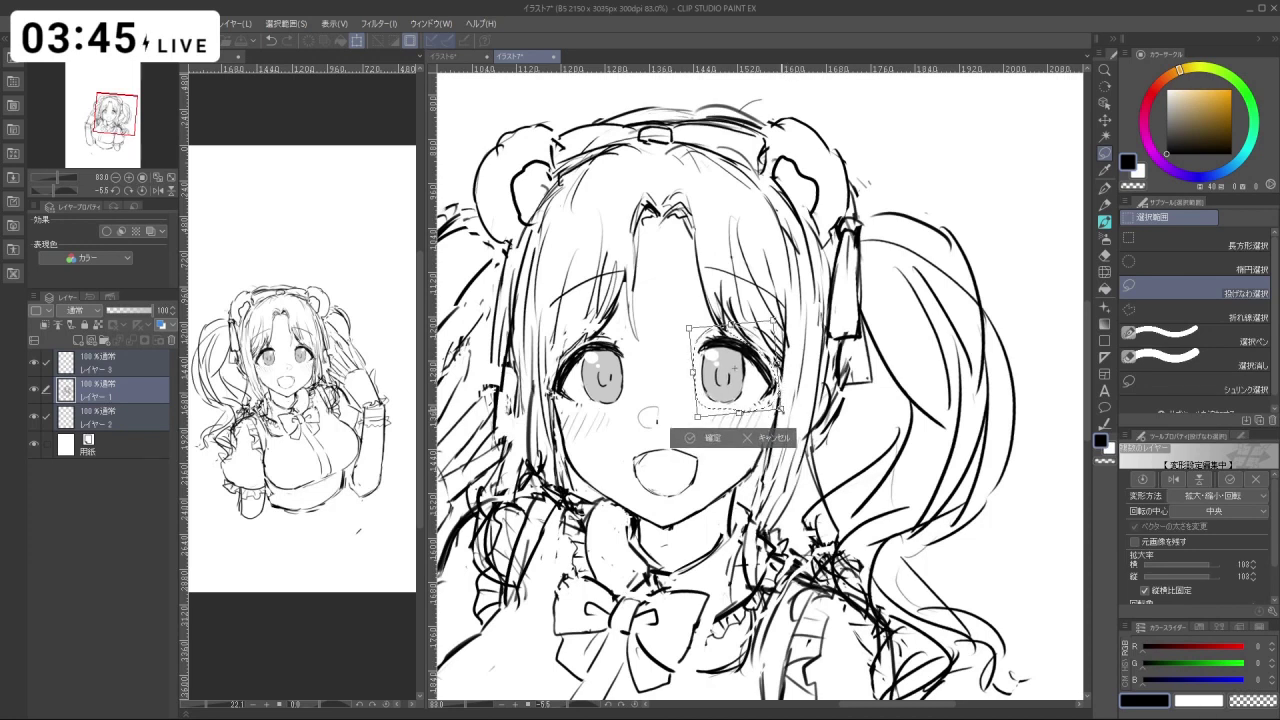
click(697, 438)
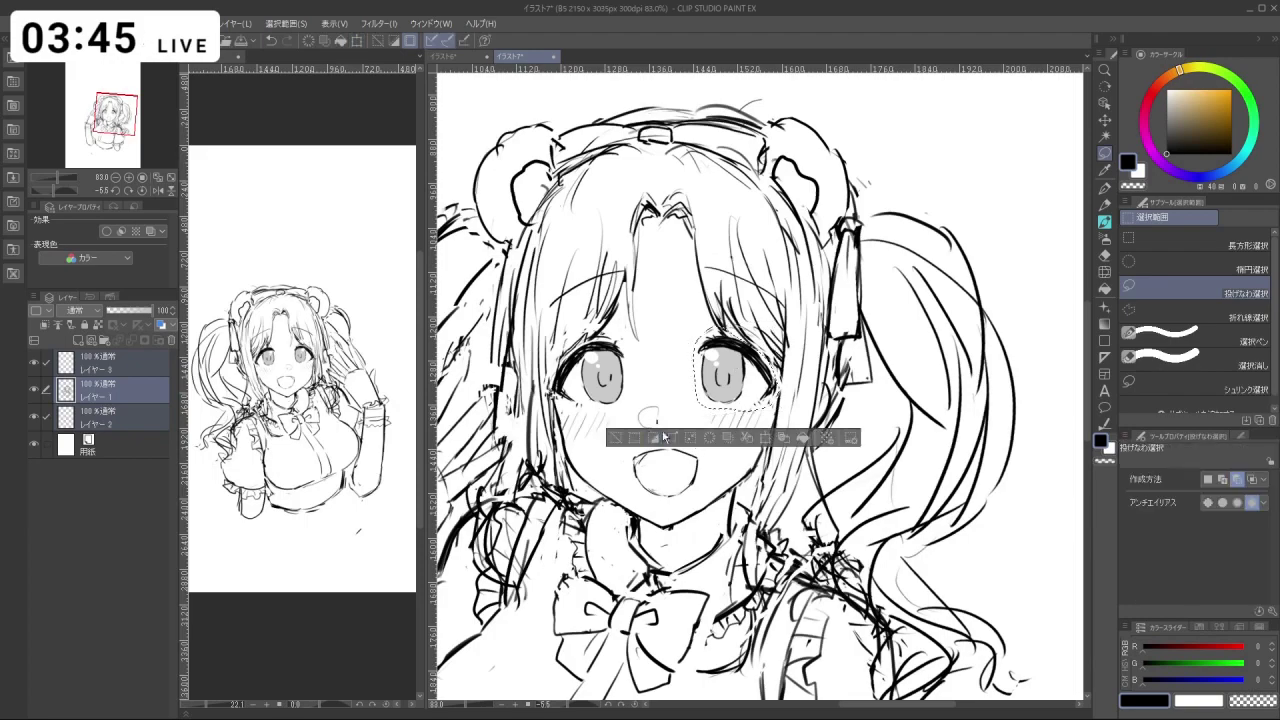
click(622, 439)
Make レイヤー 1 the only active layer, try brush strokes on the iris beside the raised hand, and undo them.
drag(799, 427, 718, 348)
mouse_move(693, 484)
mouse_down()
mouse_move(834, 486)
mouse_move(740, 498)
mouse_move(683, 470)
mouse_up()
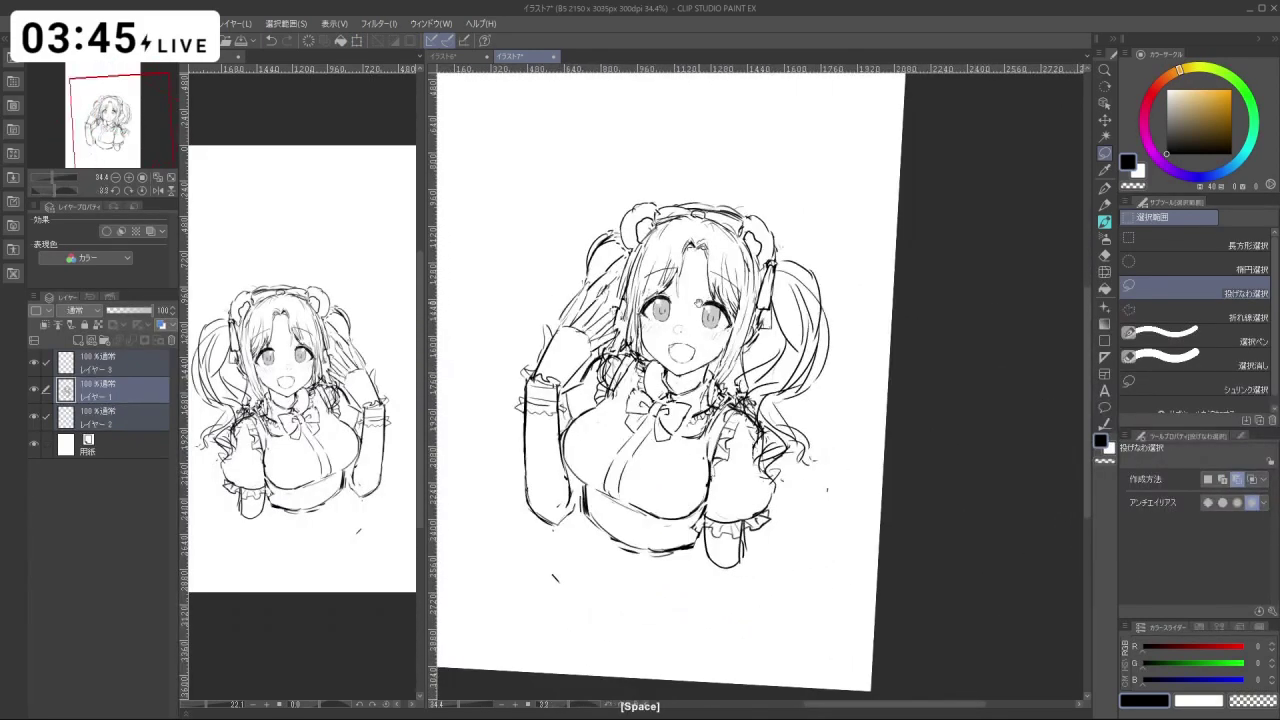
drag(663, 295, 755, 296)
click(110, 391)
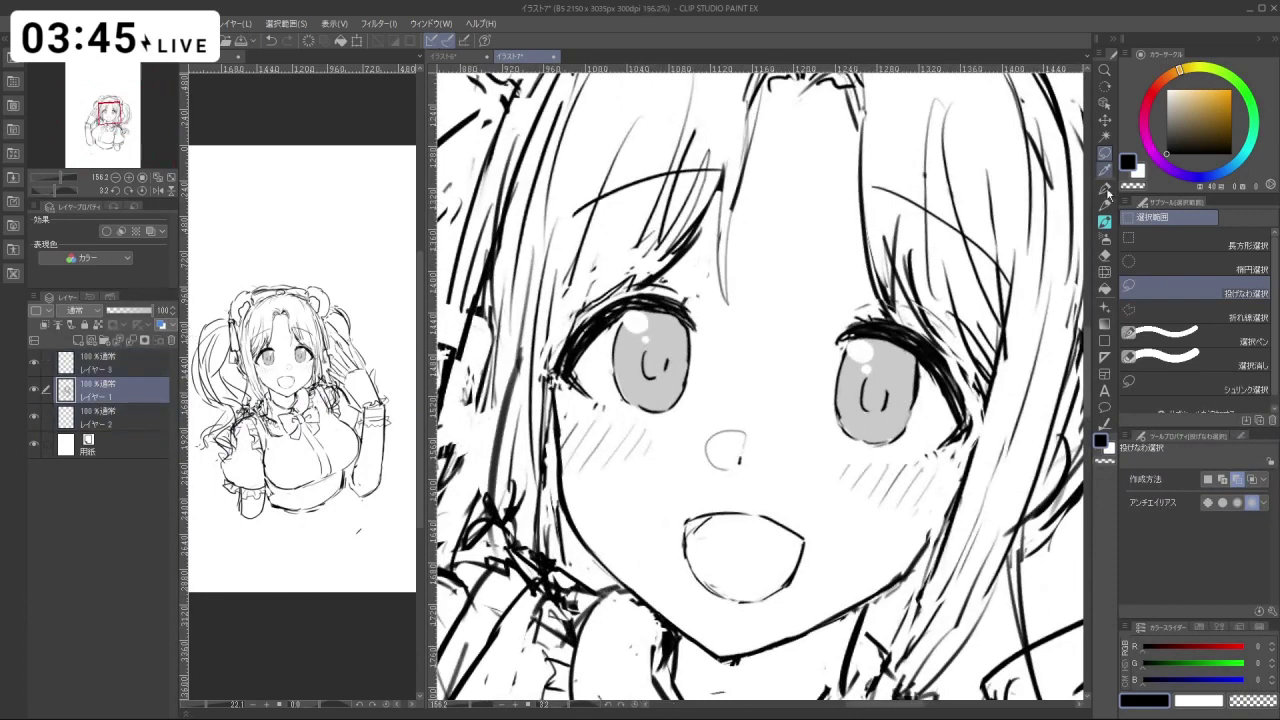
click(1105, 222)
key(ctrl+z)
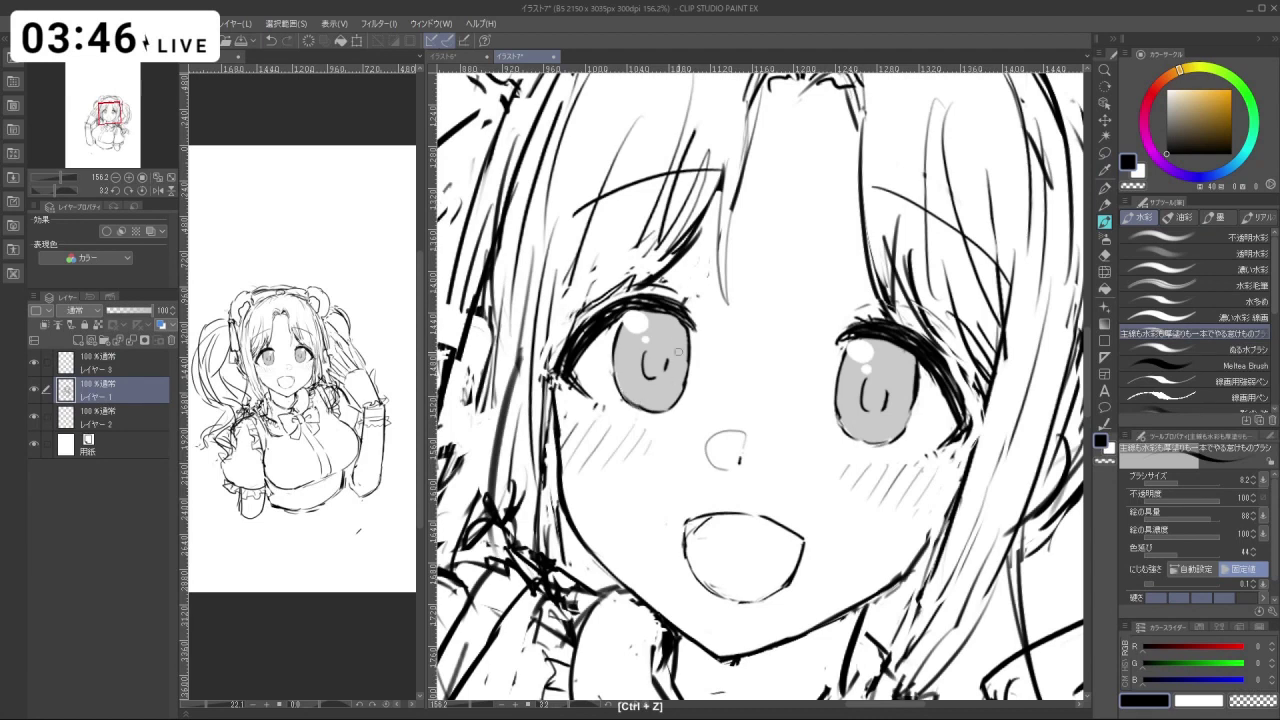
key(ctrl+z)
Refine the outline of the iris farther from the raised hand with brush and transparent-colour strokes, undoing the unwanted ones.
drag(847, 355, 843, 375)
drag(838, 408, 855, 438)
key(ctrl+z)
key(c)
key(c)
key(c)
key(c)
drag(919, 402, 902, 429)
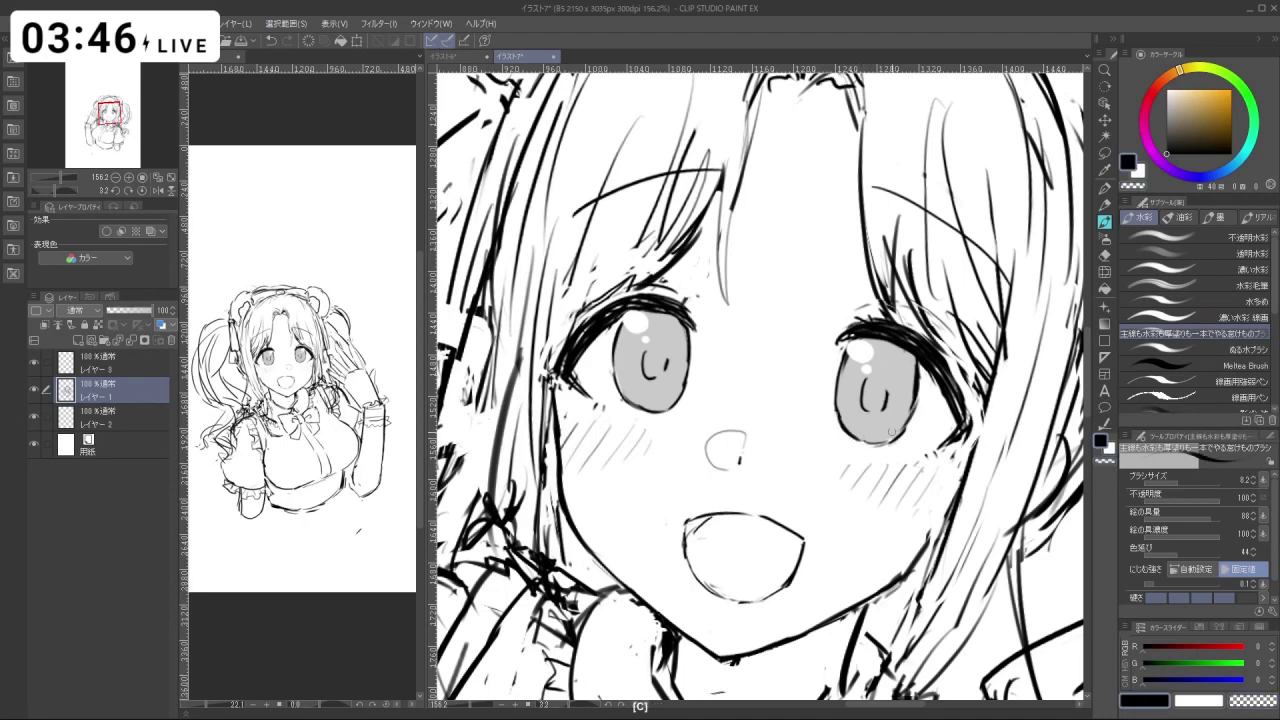
Retouch the face lines around the open mouth with brush and transparent-colour strokes, undoing the unwanted ones.
mouse_move(902, 488)
mouse_down()
mouse_move(785, 600)
mouse_move(700, 560)
mouse_move(798, 583)
mouse_move(879, 493)
mouse_up()
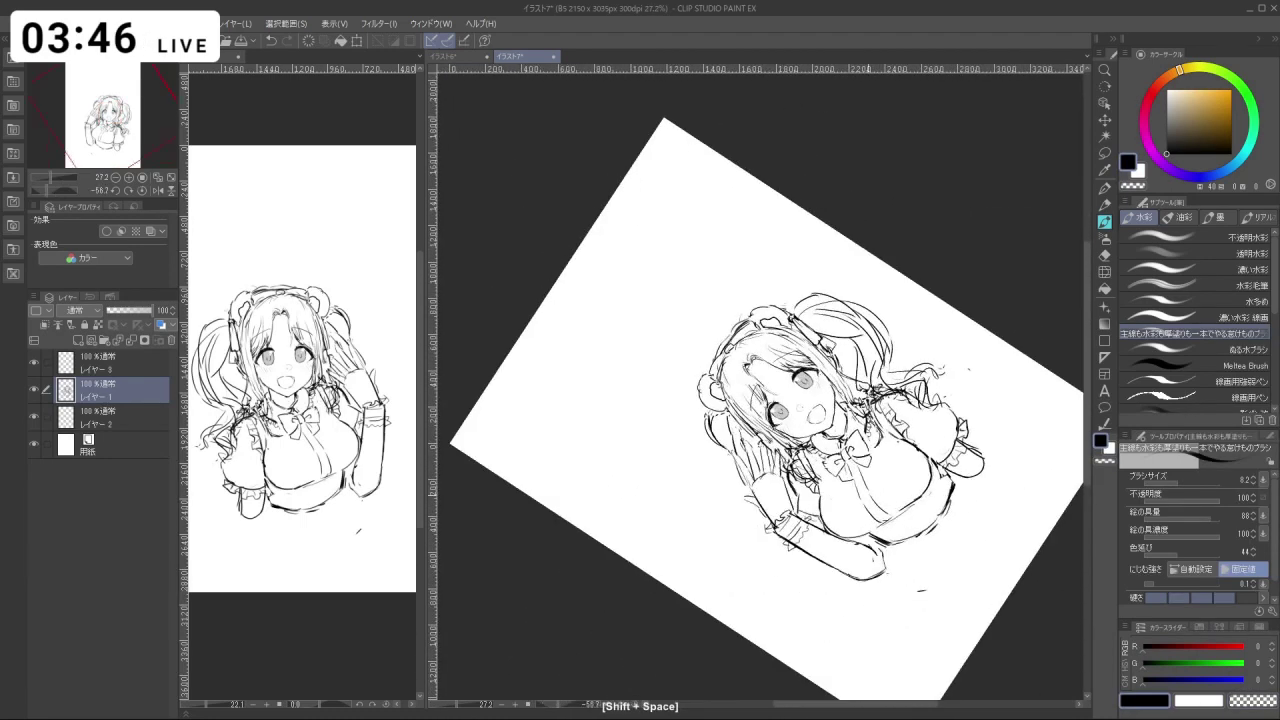
drag(819, 422, 876, 400)
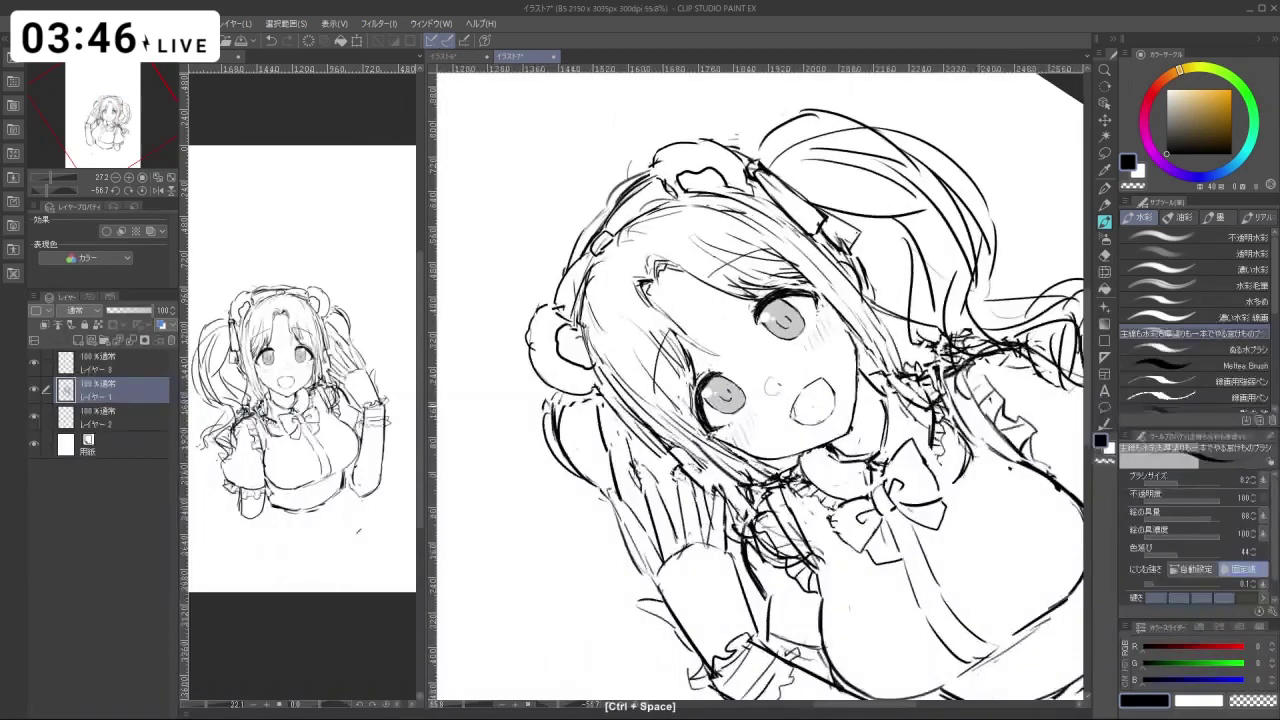
key(ctrl+z)
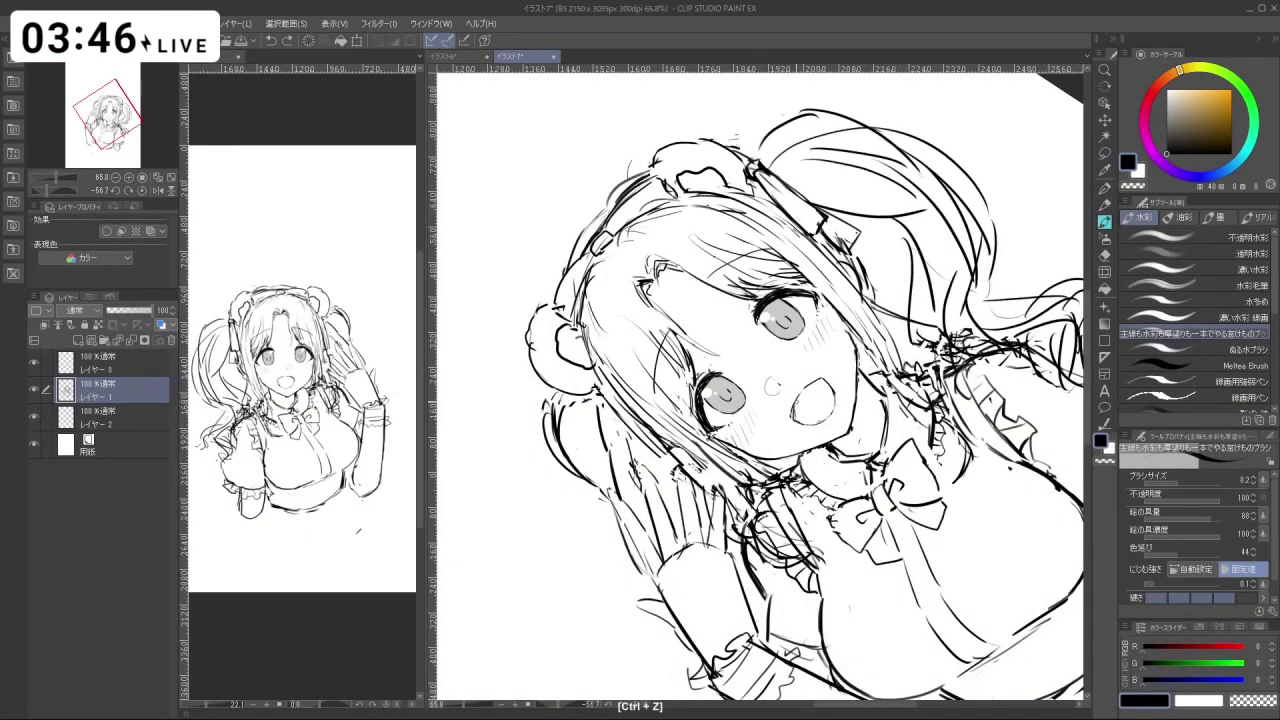
key(c)
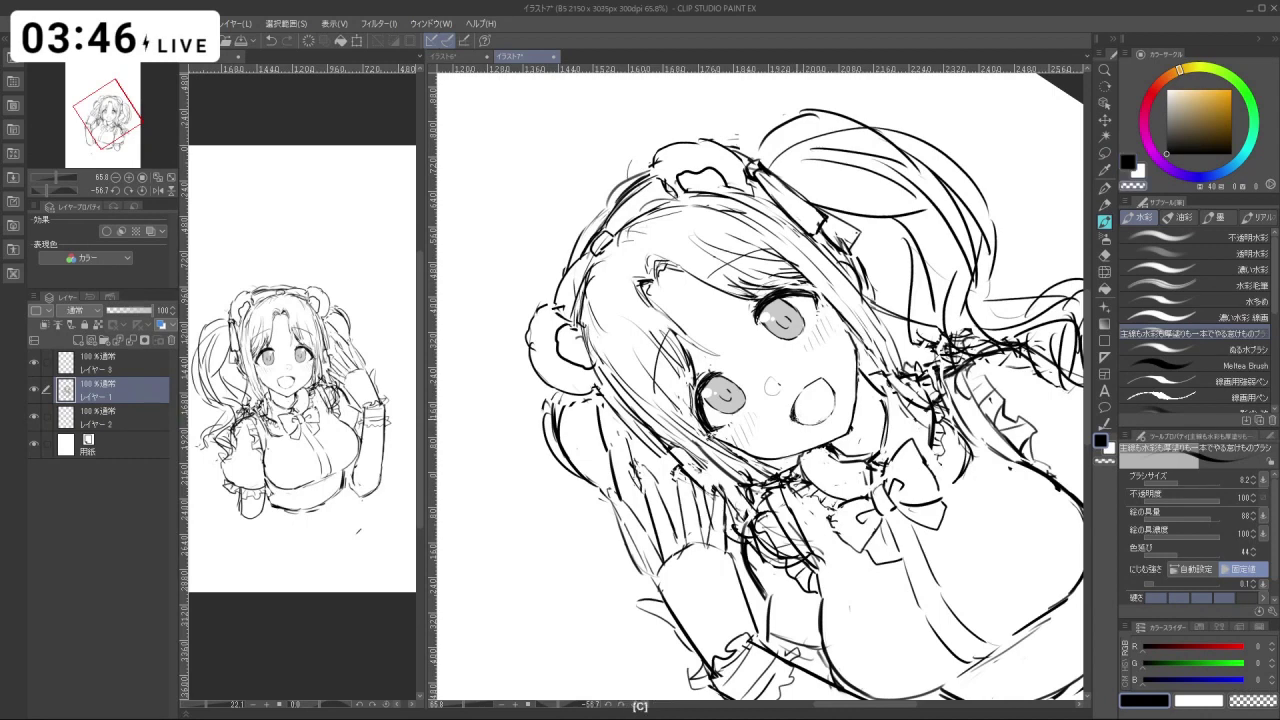
key(c)
drag(786, 413, 825, 353)
key(ctrl+z)
drag(804, 254, 819, 287)
drag(838, 352, 808, 360)
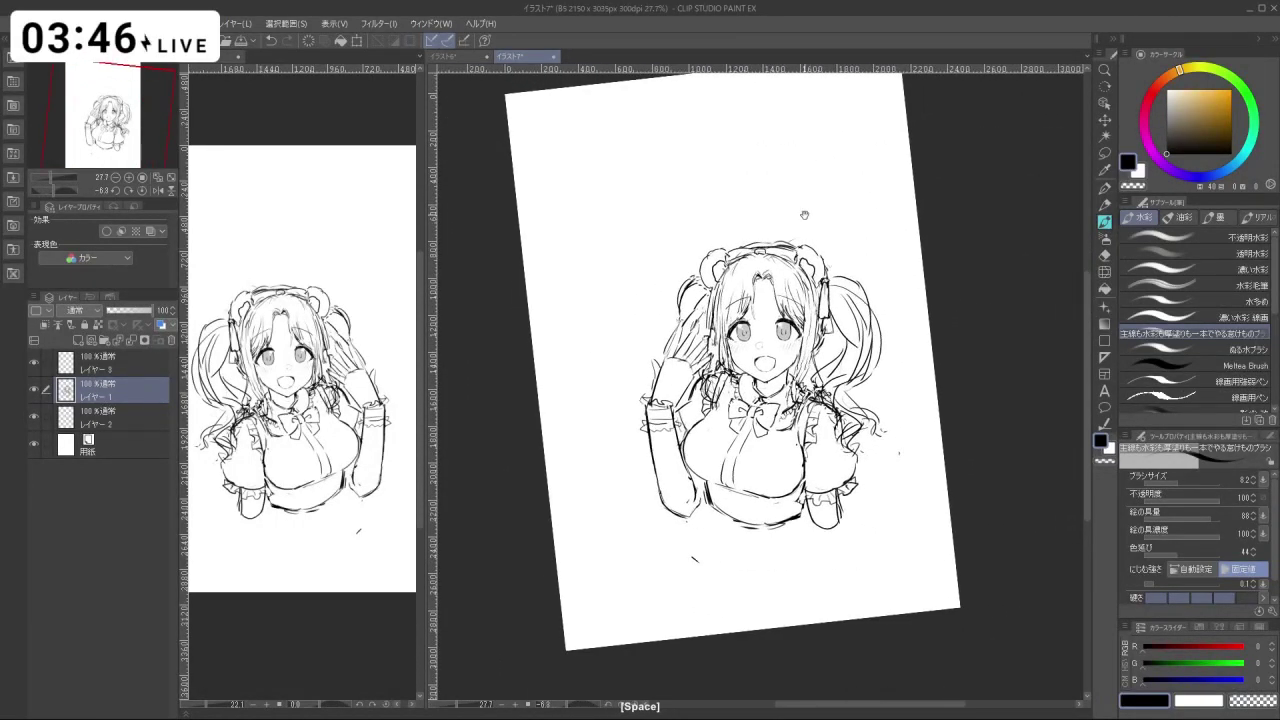
Touch up the head lines near the headband with brush and transparent-colour strokes while checking the whole figure.
mouse_move(811, 263)
mouse_down()
mouse_move(850, 266)
mouse_move(813, 303)
mouse_up()
key(c)
key(c)
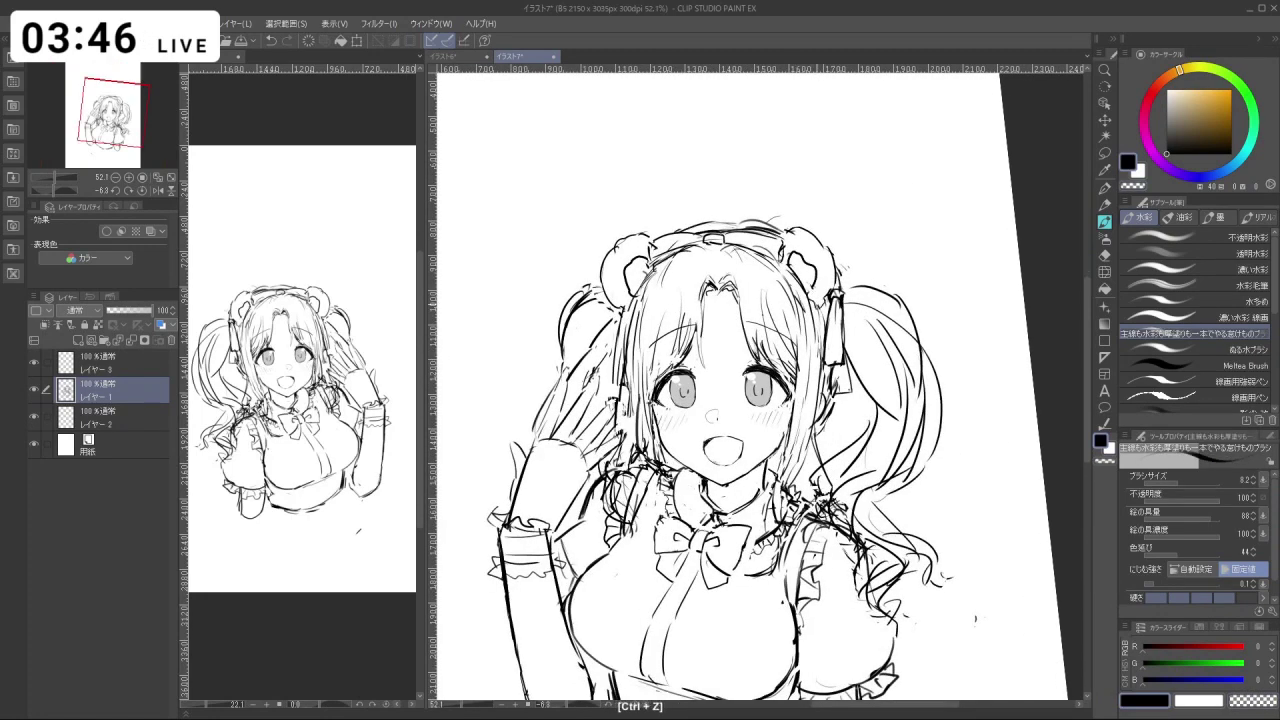
key(ctrl+space)
drag(842, 318, 801, 338)
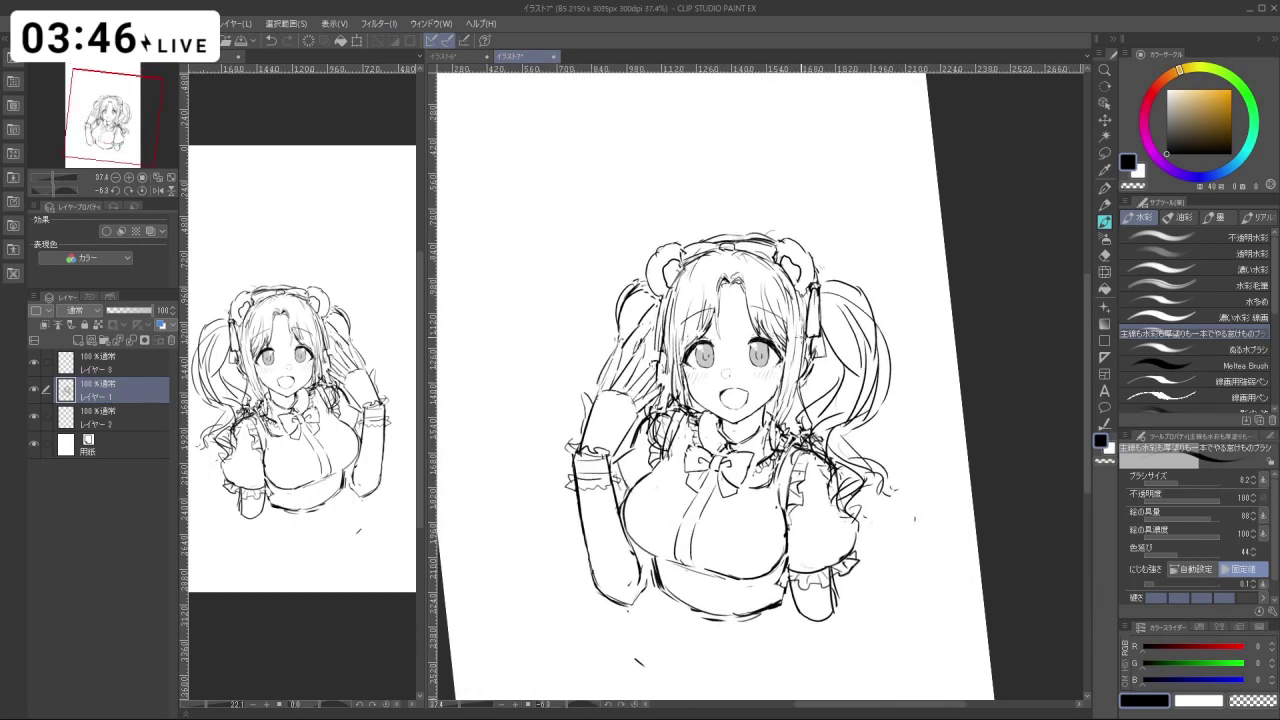
Lasso the crown of the head and headband between the bear ears, adjust it with a transform, and clear the selection.
click(1104, 152)
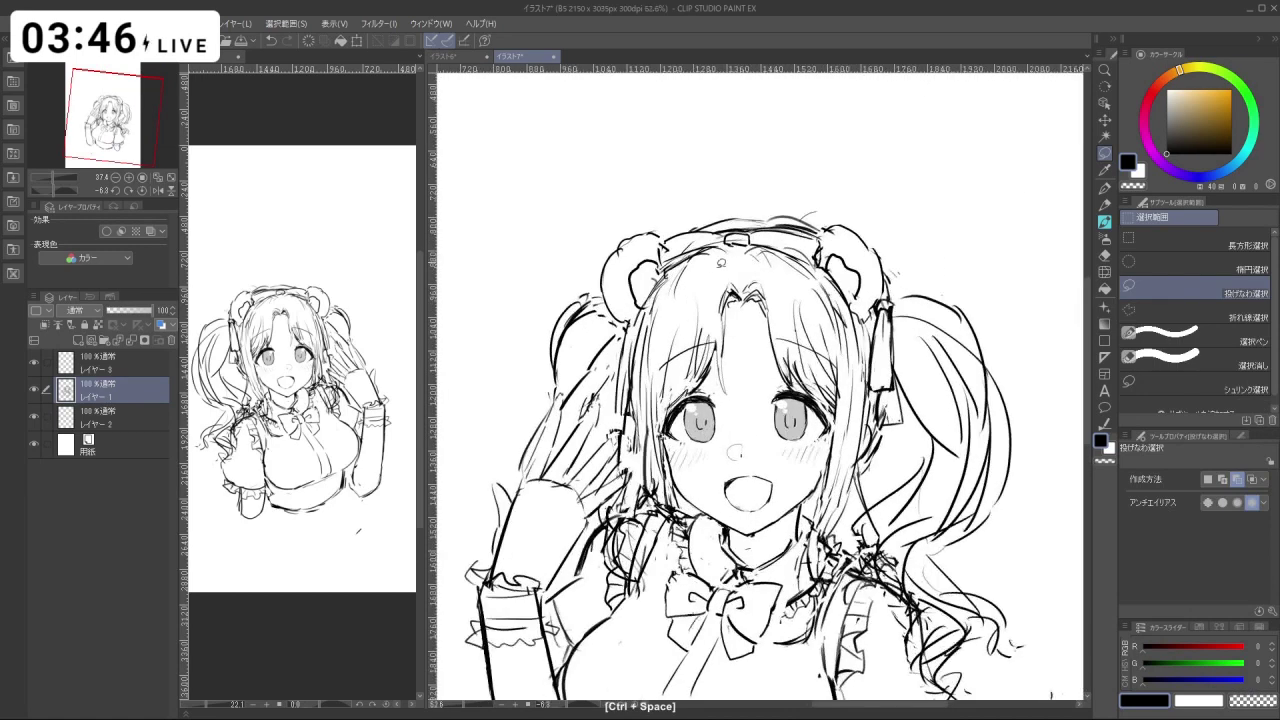
drag(700, 258, 712, 258)
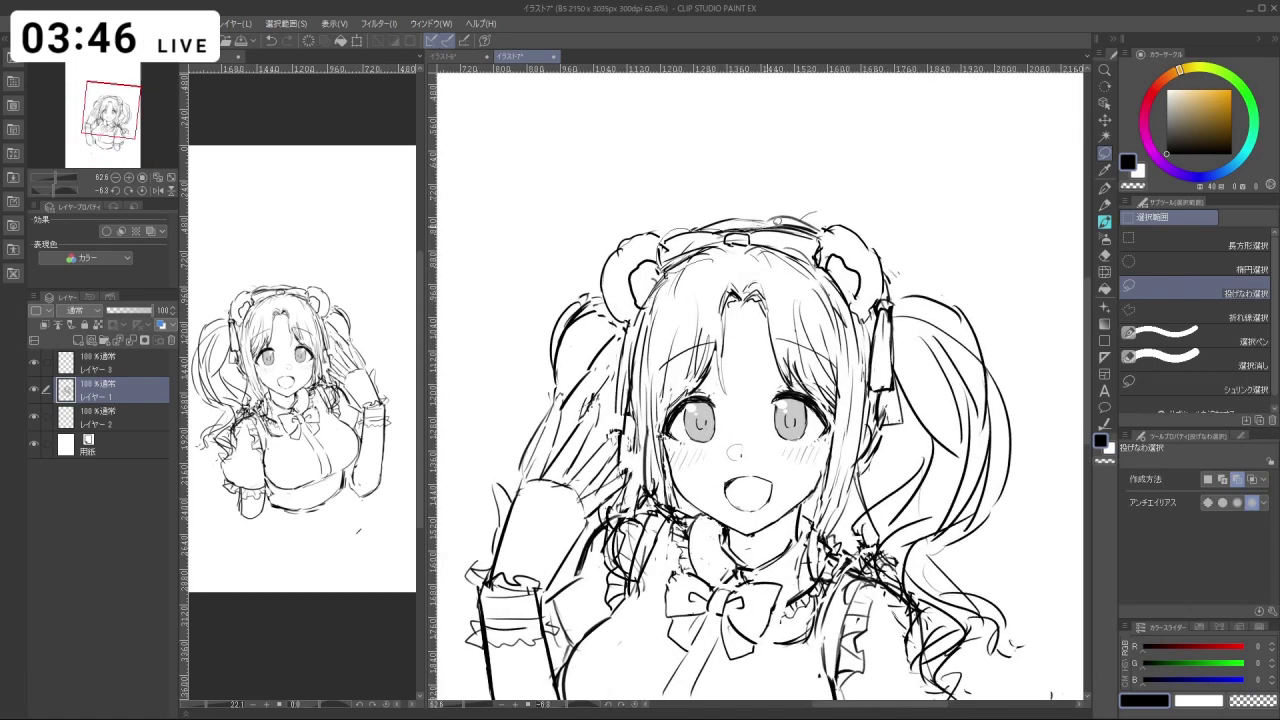
mouse_move(822, 228)
mouse_down()
mouse_move(818, 268)
mouse_move(726, 252)
mouse_up()
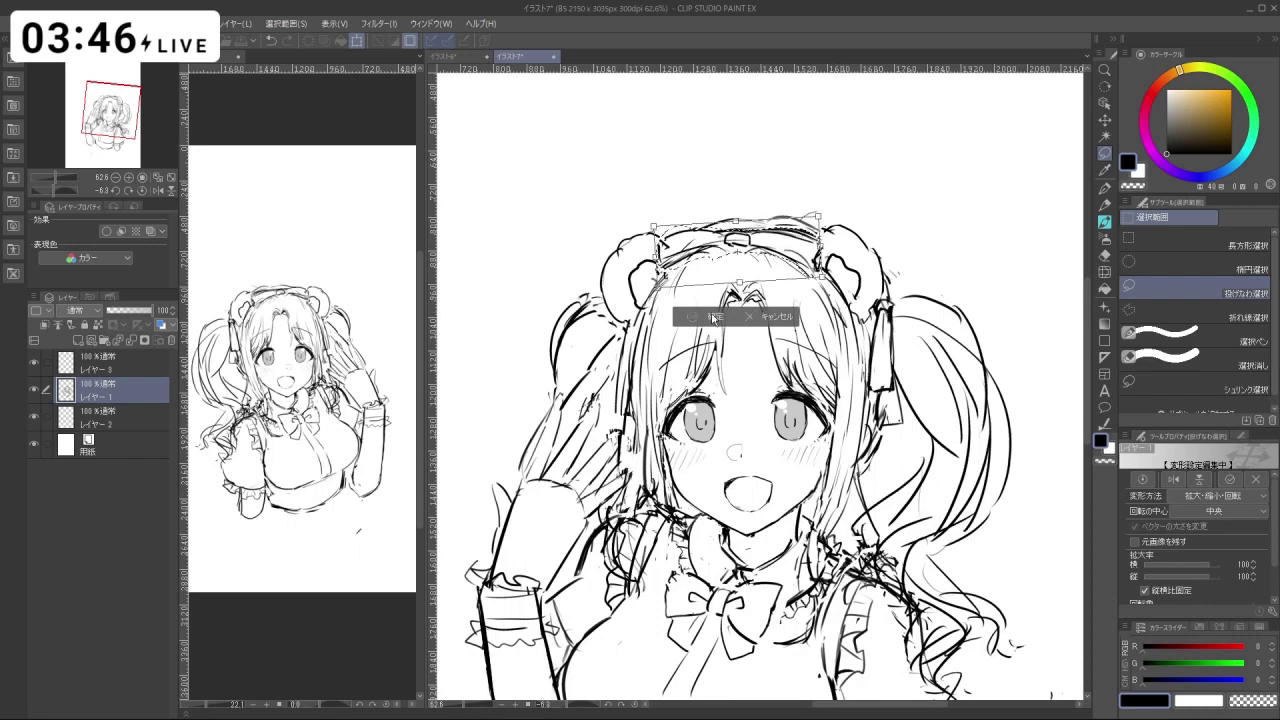
click(622, 317)
drag(746, 308, 720, 297)
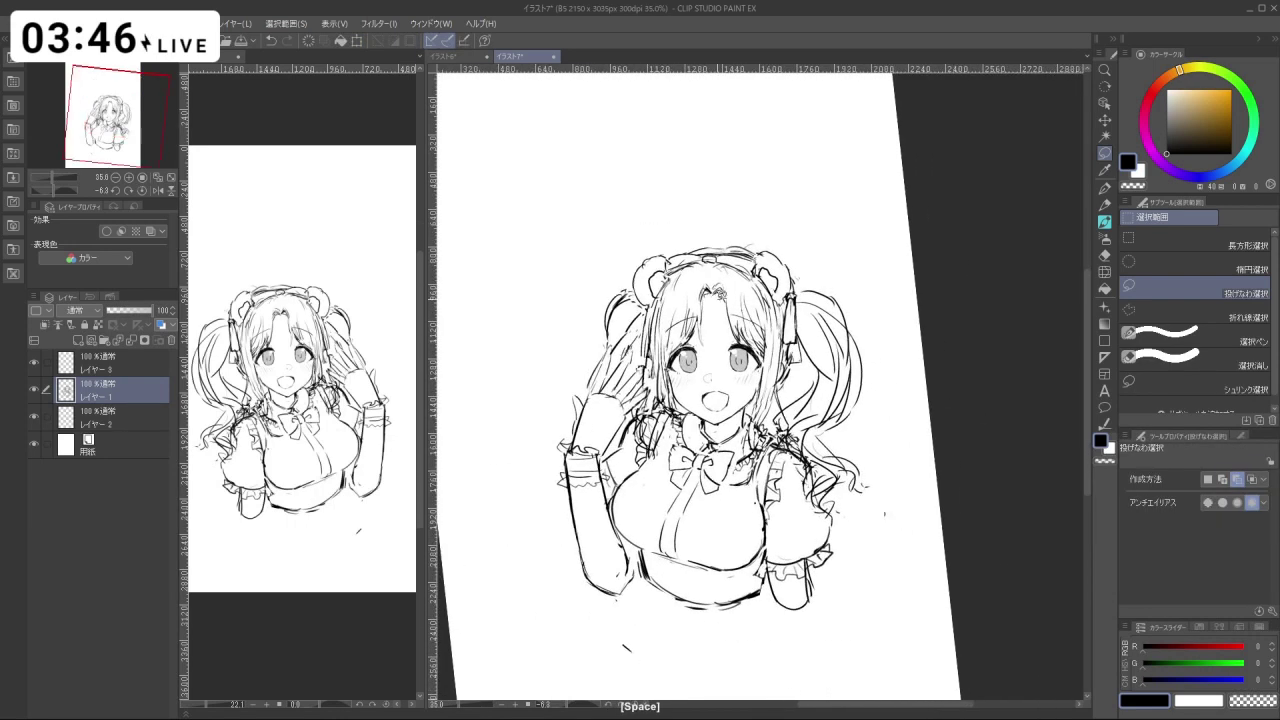
Try brush strokes along the outer contour of the headband on the turned canvas, and undo them.
scroll(796, 399, down, 1)
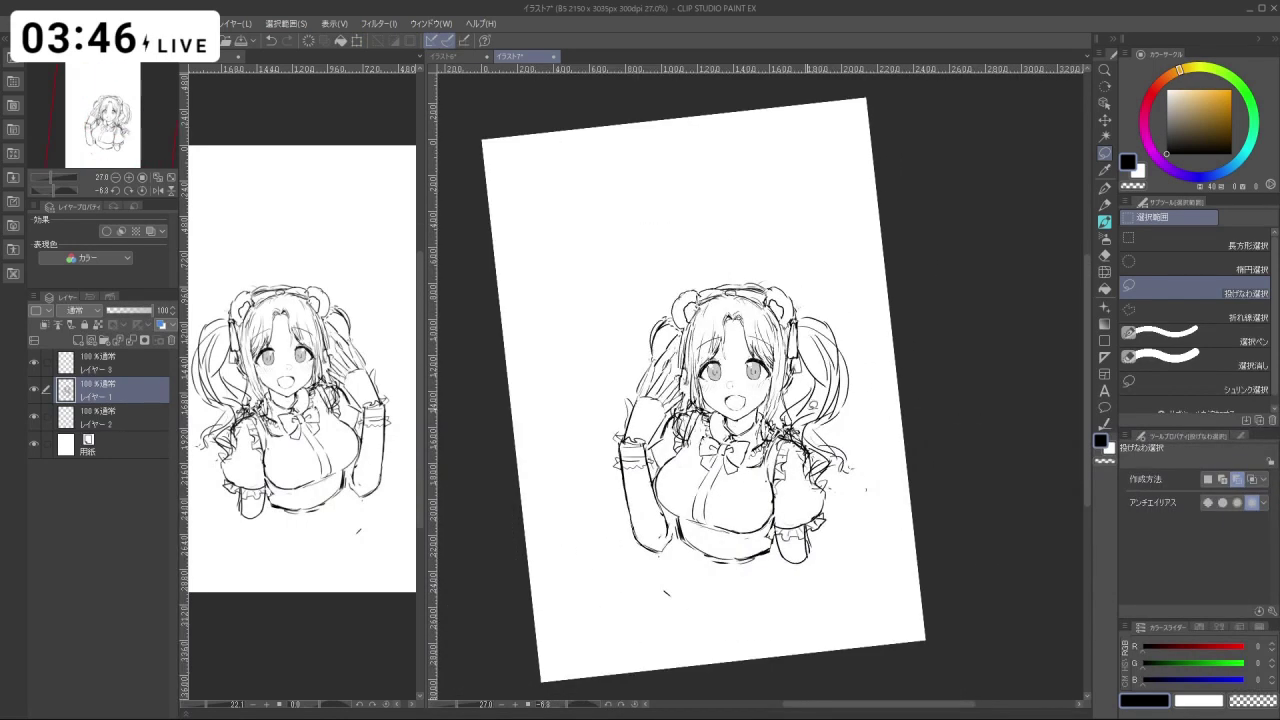
scroll(775, 378, up, 5)
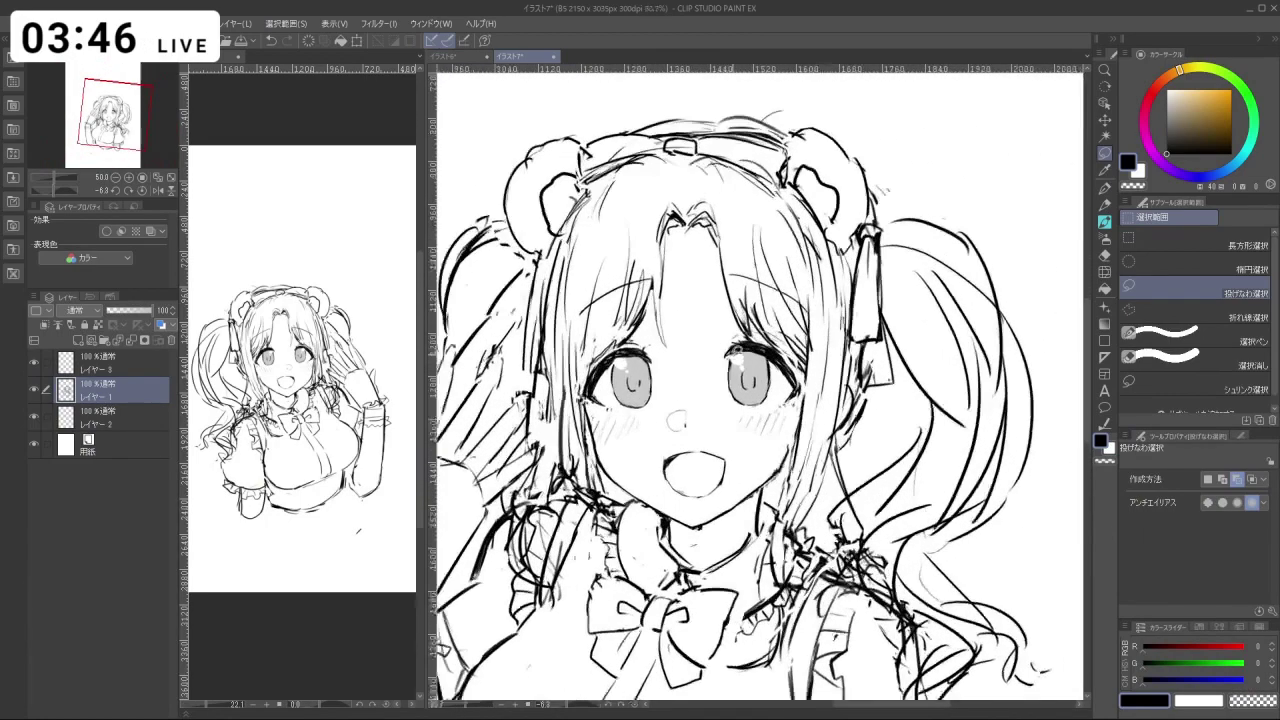
click(1106, 222)
drag(884, 478, 850, 264)
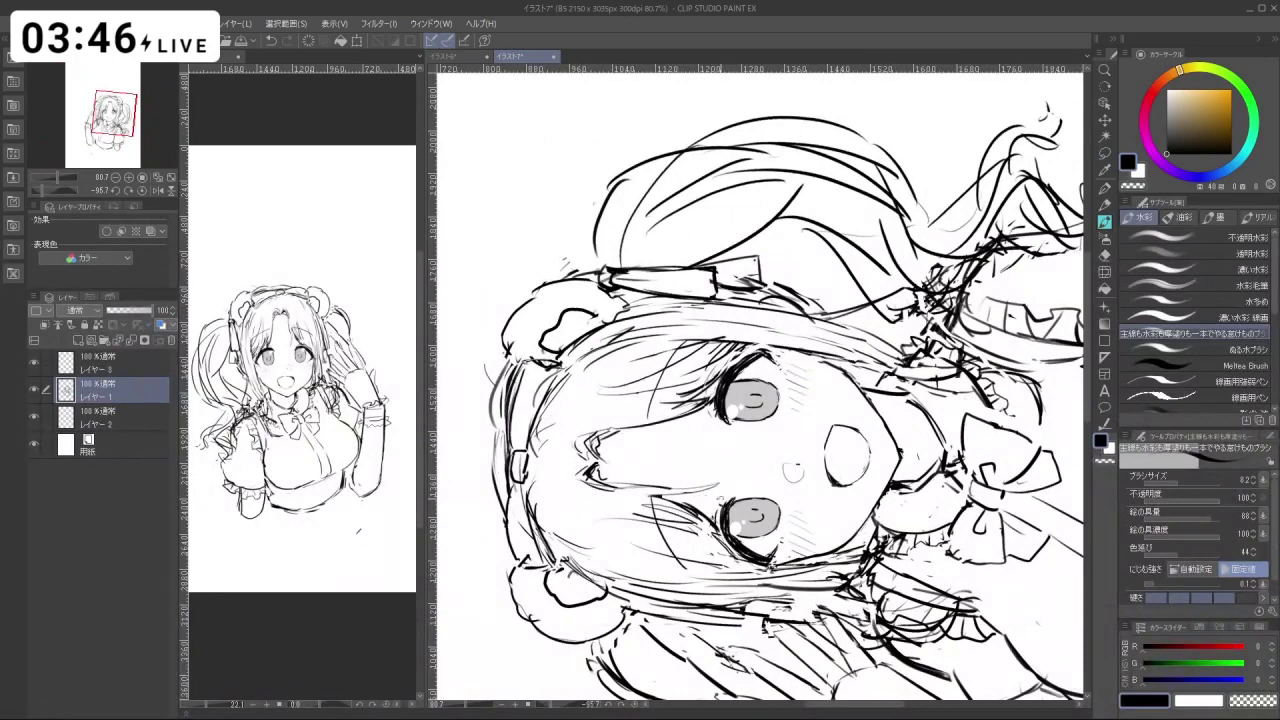
key(ctrl+z)
mouse_move(731, 510)
mouse_down()
mouse_move(733, 549)
mouse_move(640, 535)
mouse_move(726, 266)
mouse_move(767, 262)
mouse_up()
key(ctrl+z)
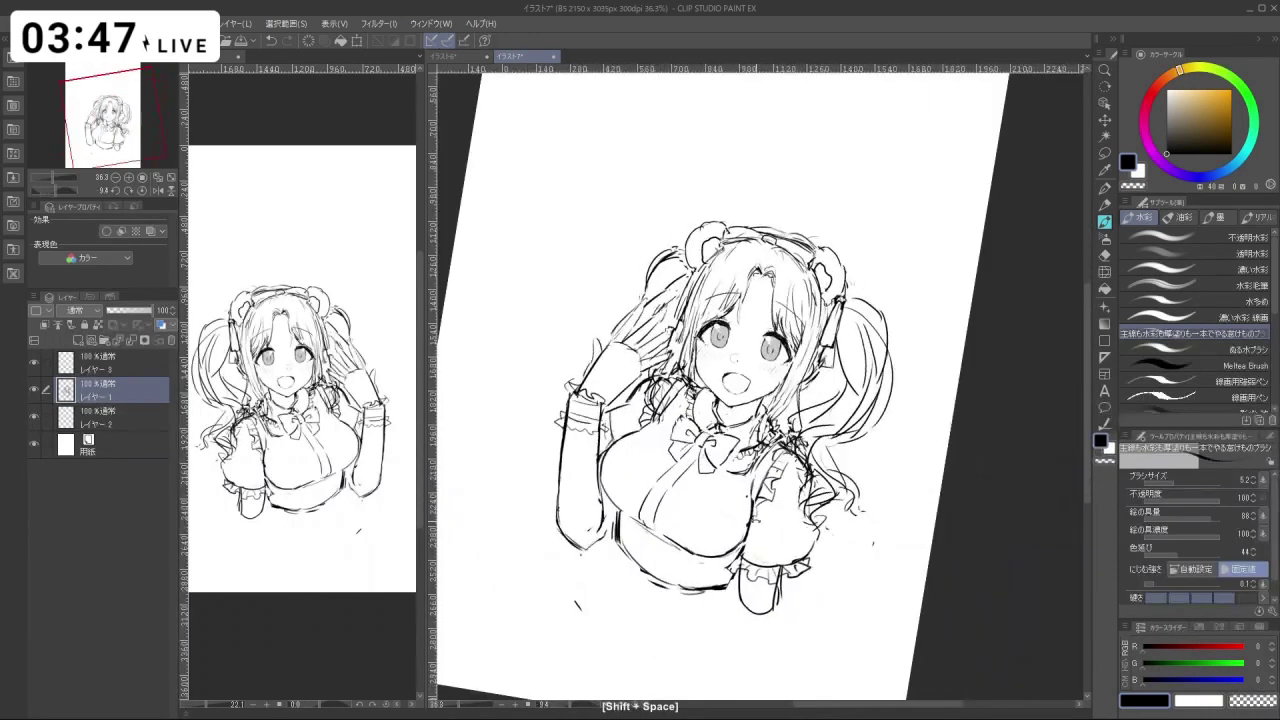
Rework the torso lines beneath the bust with brush and transparent-colour strokes, undoing the unwanted ones.
key(c)
drag(756, 522, 772, 522)
mouse_move(616, 512)
mouse_down()
mouse_move(613, 547)
mouse_move(618, 532)
mouse_move(691, 584)
mouse_move(739, 575)
mouse_up()
key(c)
key(ctrl+z)
key(c)
key(ctrl+z)
key(c)
Touch up the lowered arm below the frilled sleeve with brush and transparent-colour strokes, undoing the unwanted ones.
key(space)
key(ctrl+space)
mouse_move(815, 600)
mouse_down()
mouse_move(748, 600)
mouse_move(871, 580)
mouse_move(781, 611)
mouse_up()
key(shift+space)
key(ctrl+z)
key(c)
key(ctrl+z)
drag(766, 604, 778, 612)
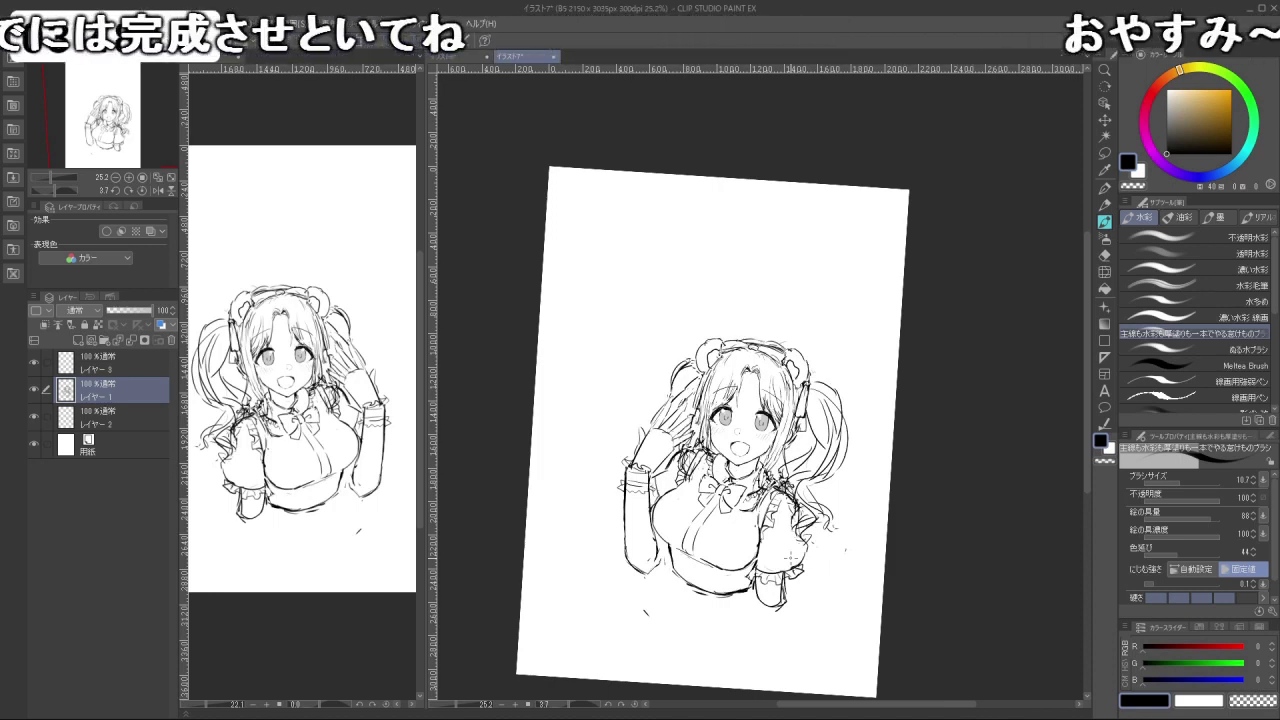
Select the sketch layers レイヤー 3, レイヤー 1 and レイヤー 2 together and lasso around the whole figure.
key(m)
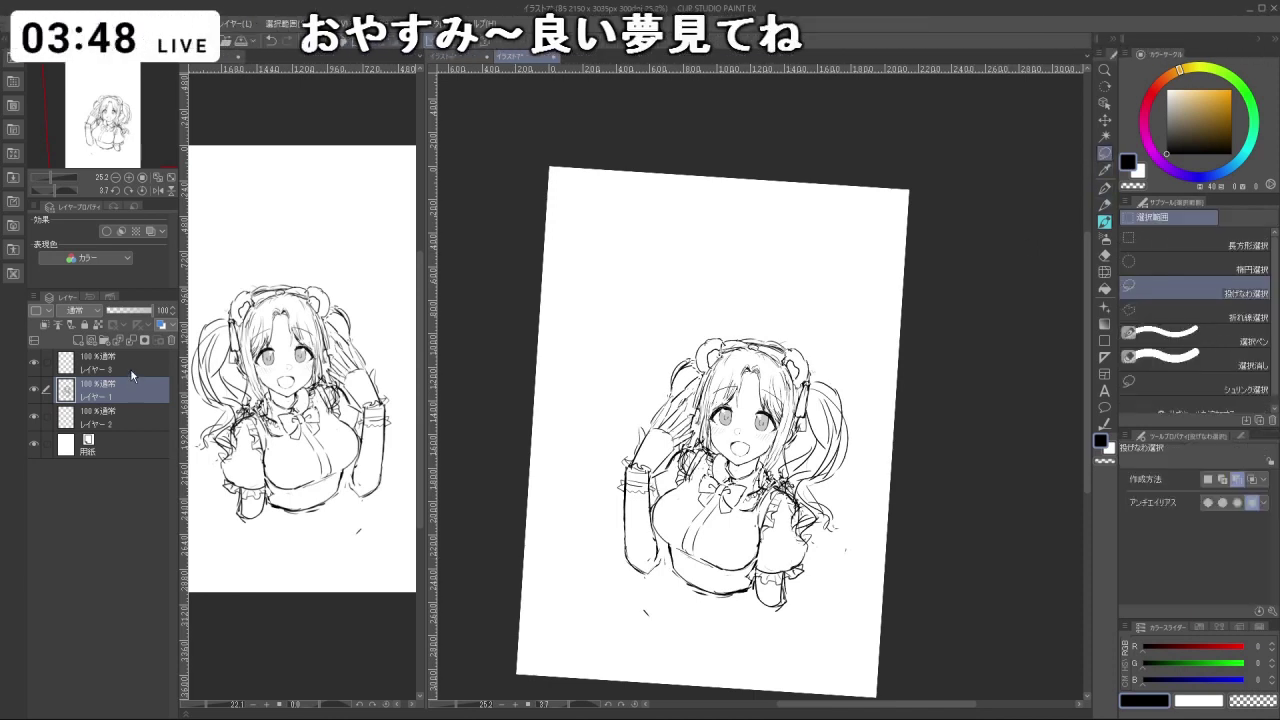
click(130, 368)
shift+click(154, 410)
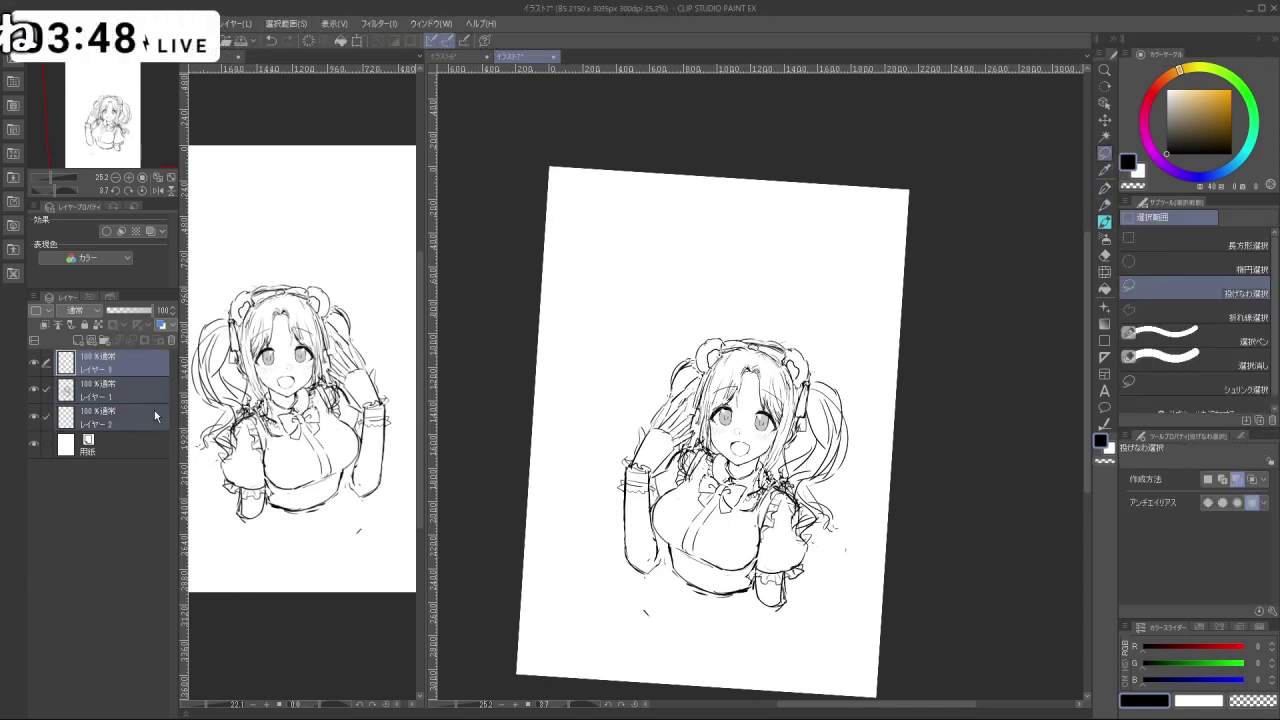
mouse_move(843, 592)
mouse_down()
mouse_move(565, 412)
mouse_move(843, 592)
mouse_up()
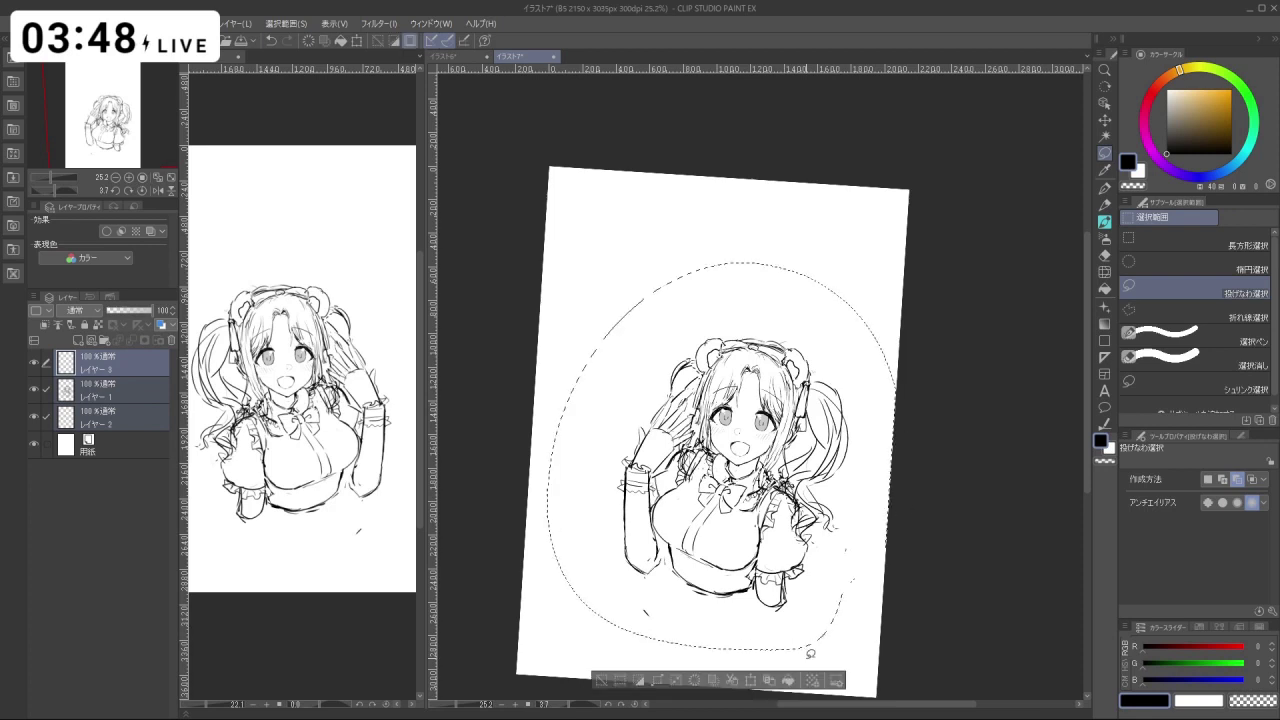
Enlarge the selected figure to 135% with a transform, move it higher on the page, confirm, and clear the selection.
click(751, 682)
drag(876, 660, 911, 651)
key(space)
drag(985, 614, 969, 556)
drag(840, 510, 799, 424)
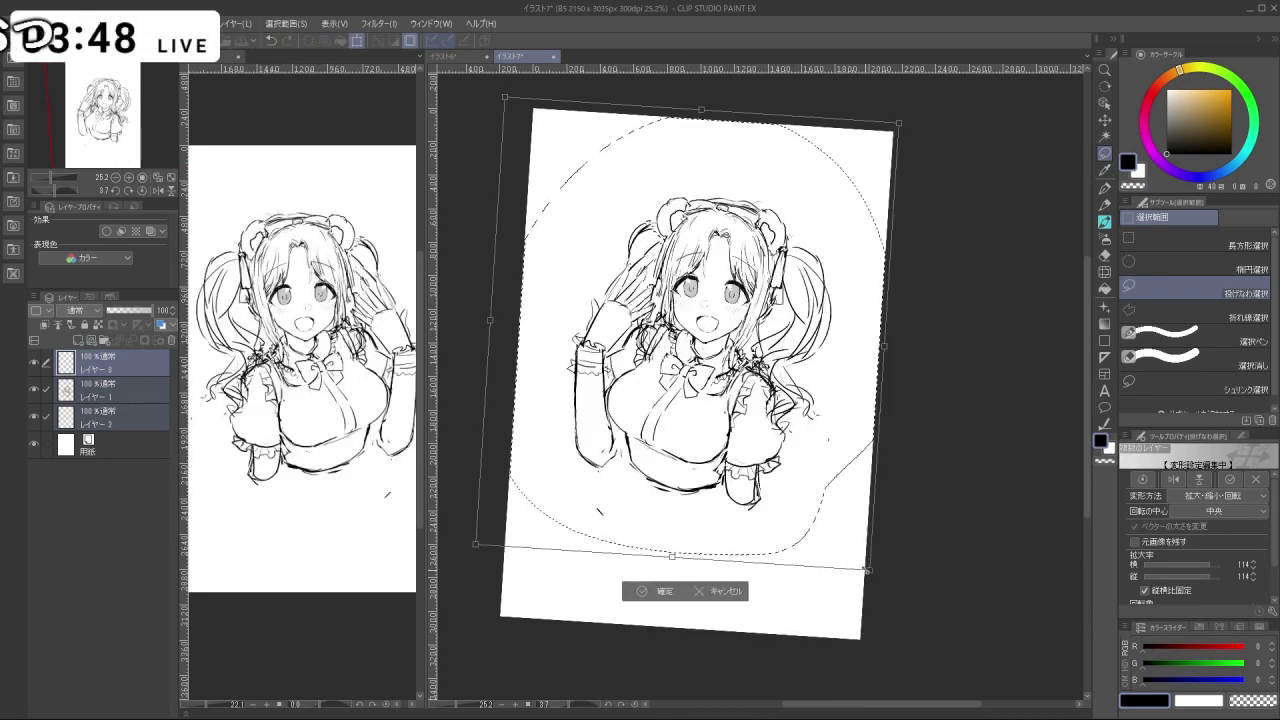
drag(867, 570, 914, 640)
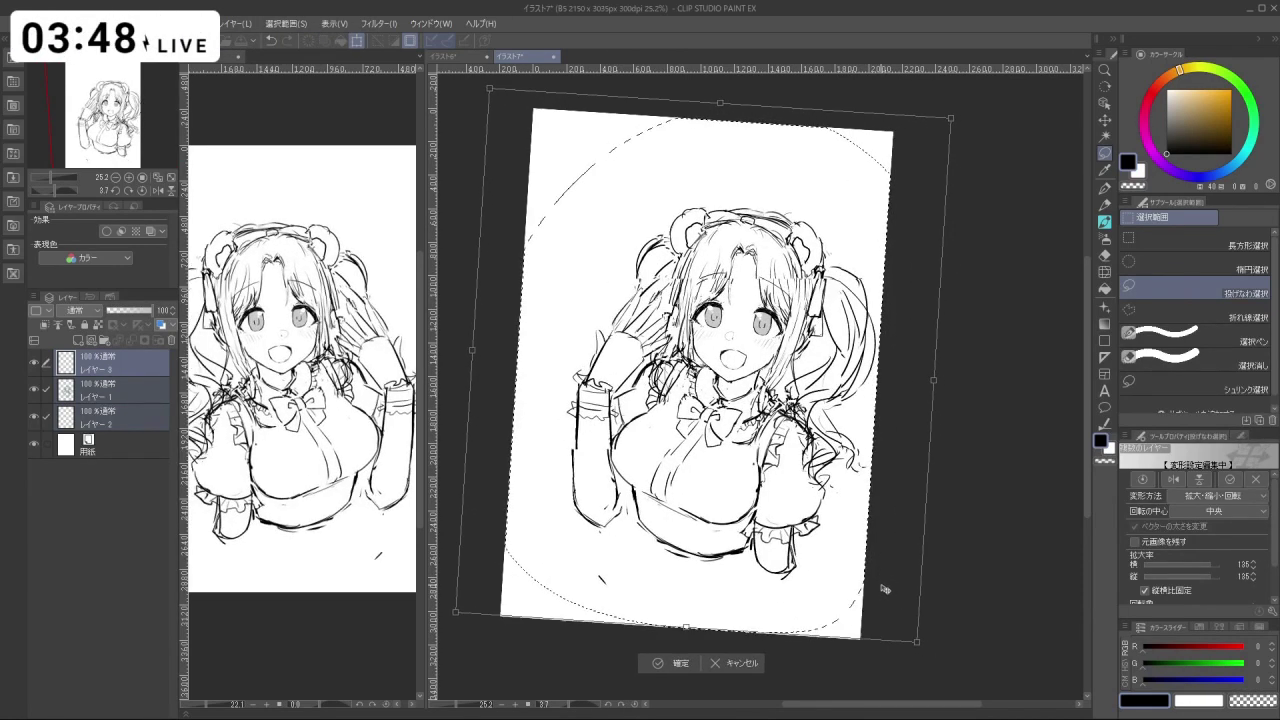
drag(885, 590, 880, 587)
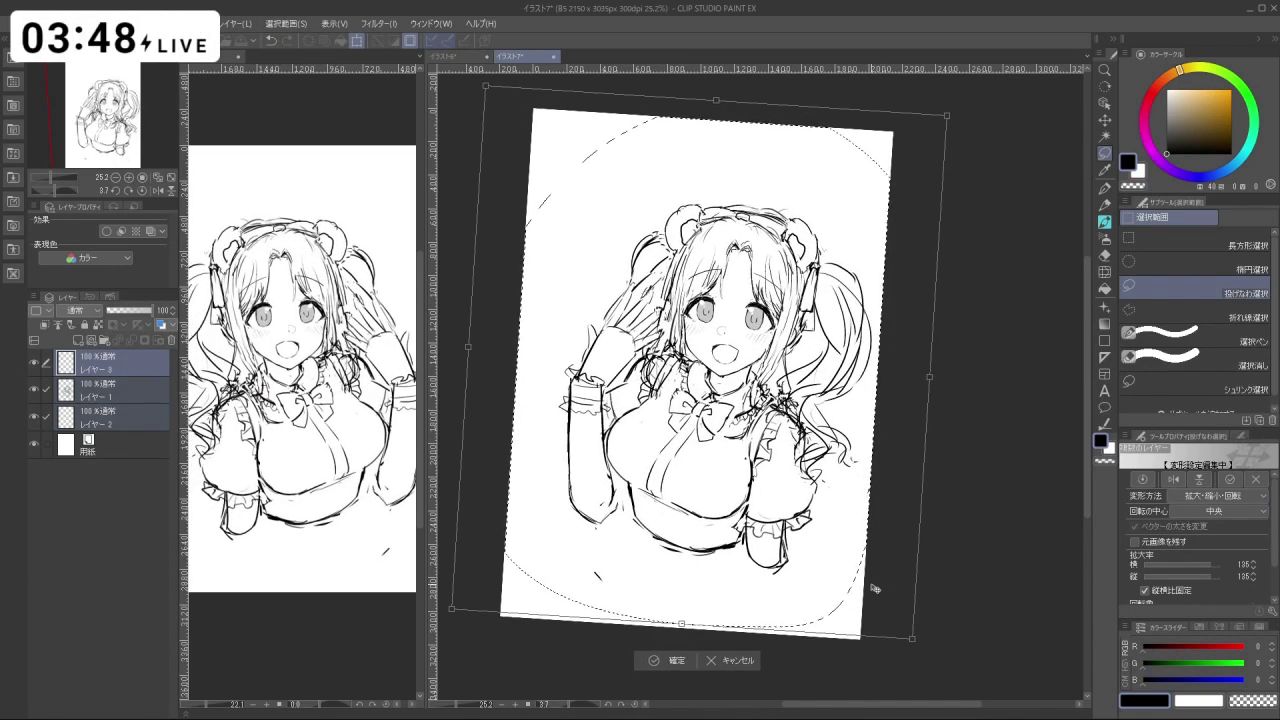
key(Return)
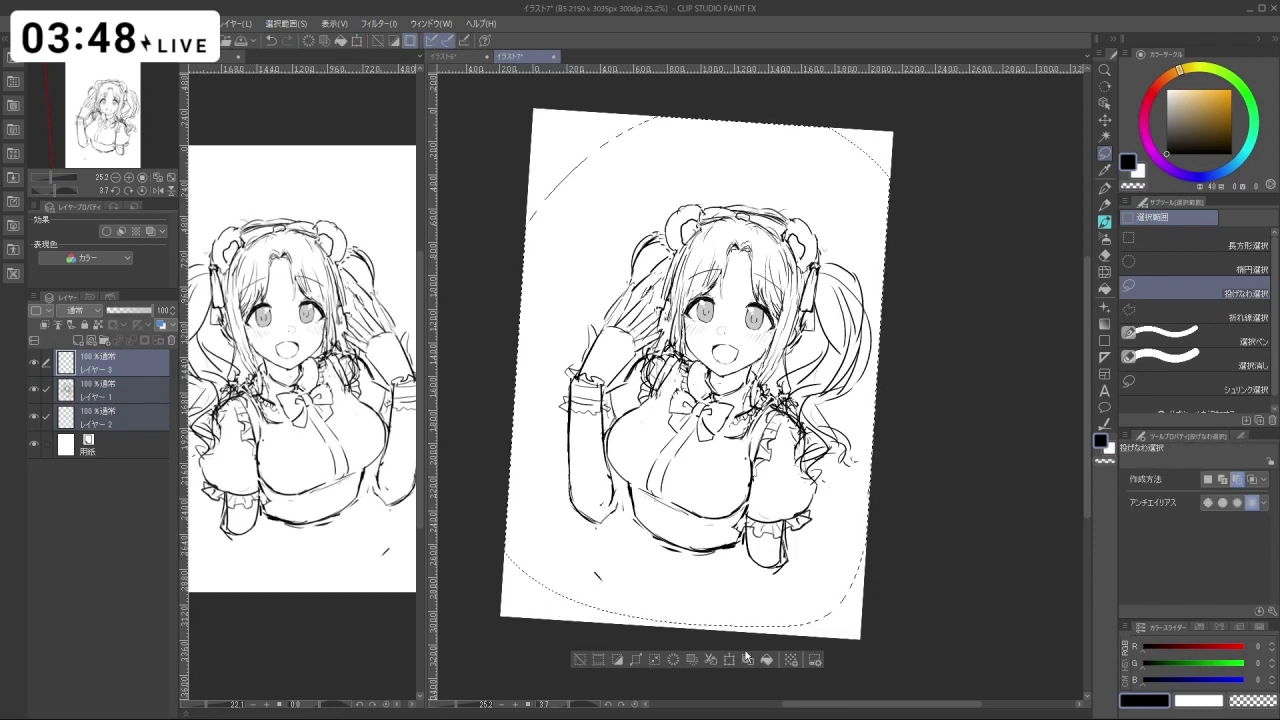
click(584, 662)
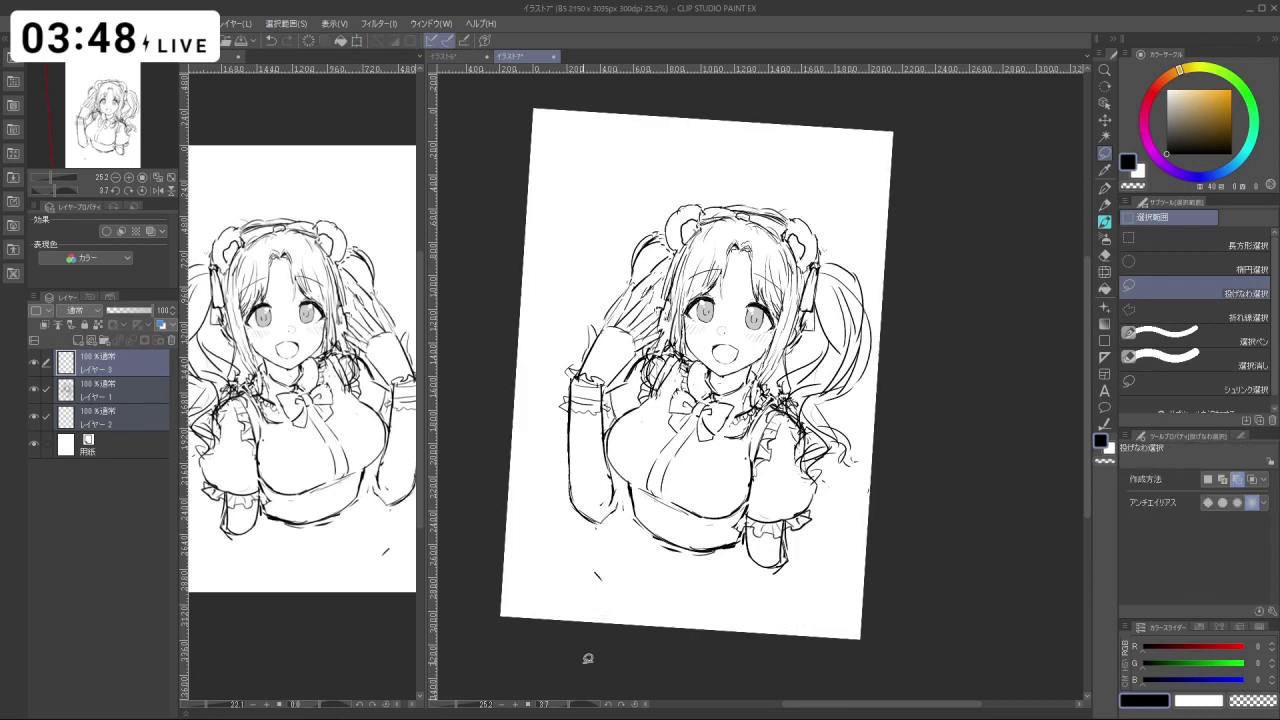